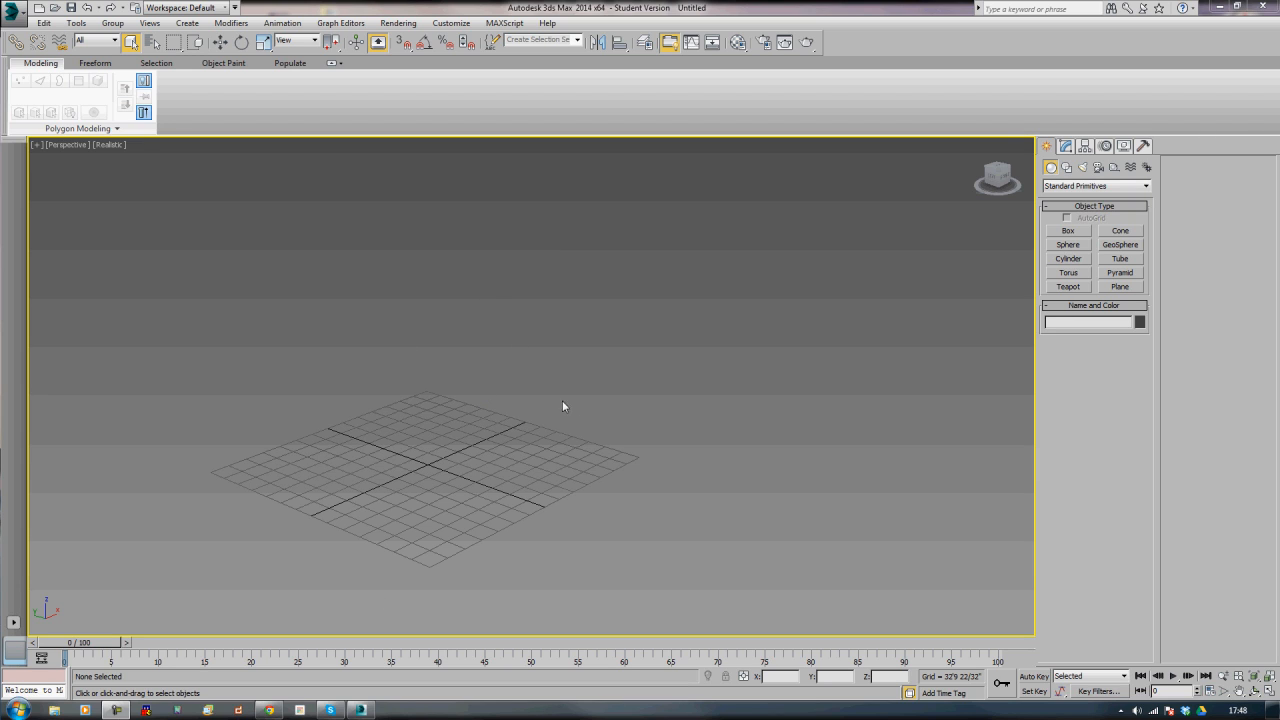
# - Set the scene's display units to metric centimeters
pyautogui.moveTo(562, 402); pyautogui.dragTo(680, 392, button='middle')
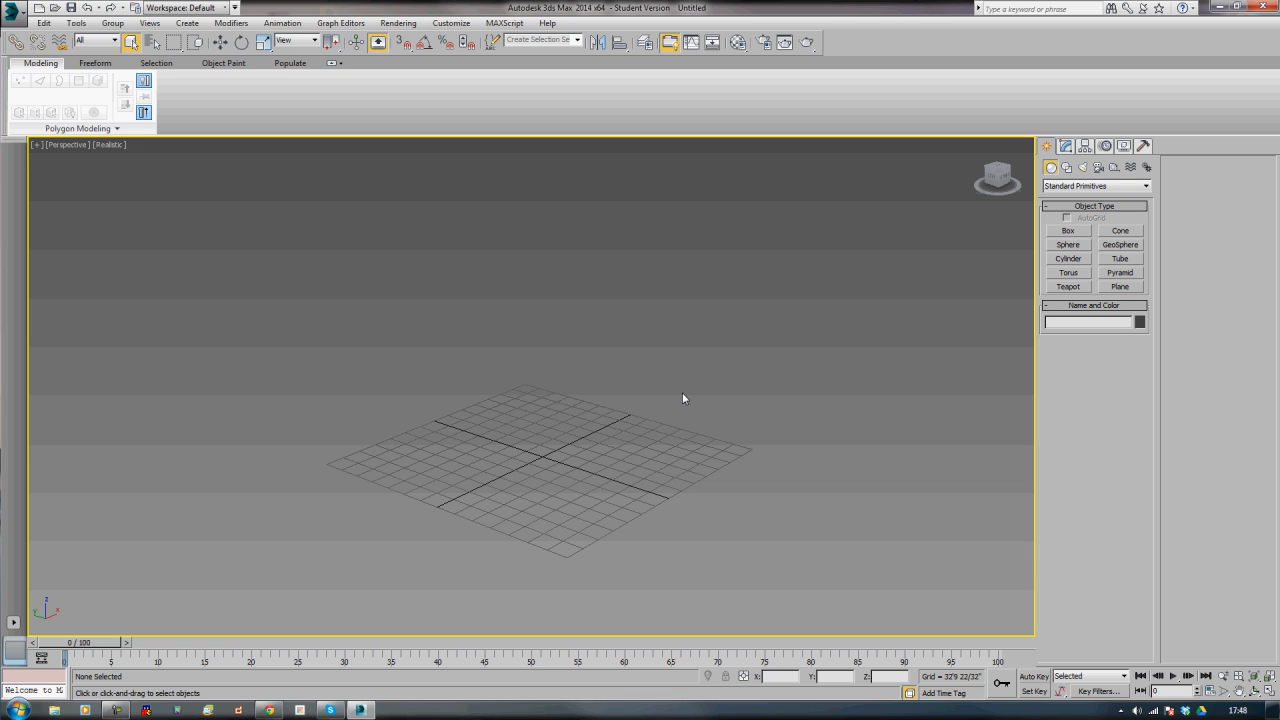
pyautogui.click(451, 22)
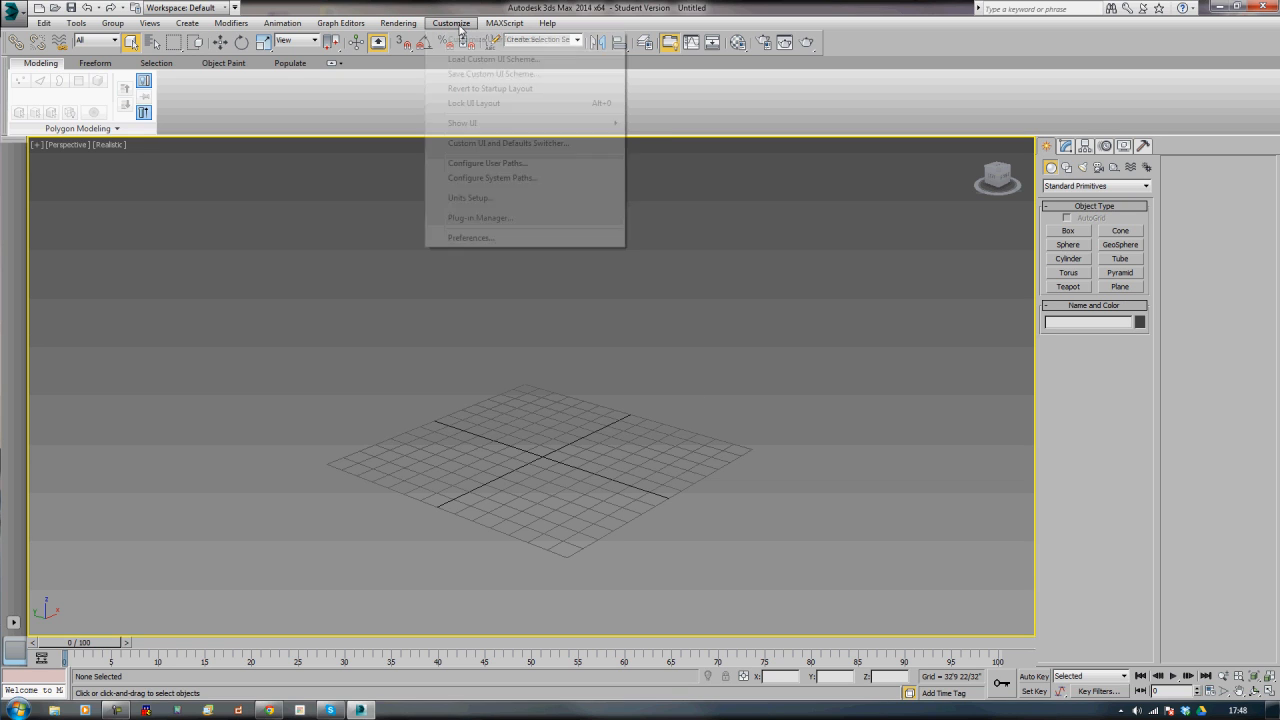
pyautogui.click(475, 198)
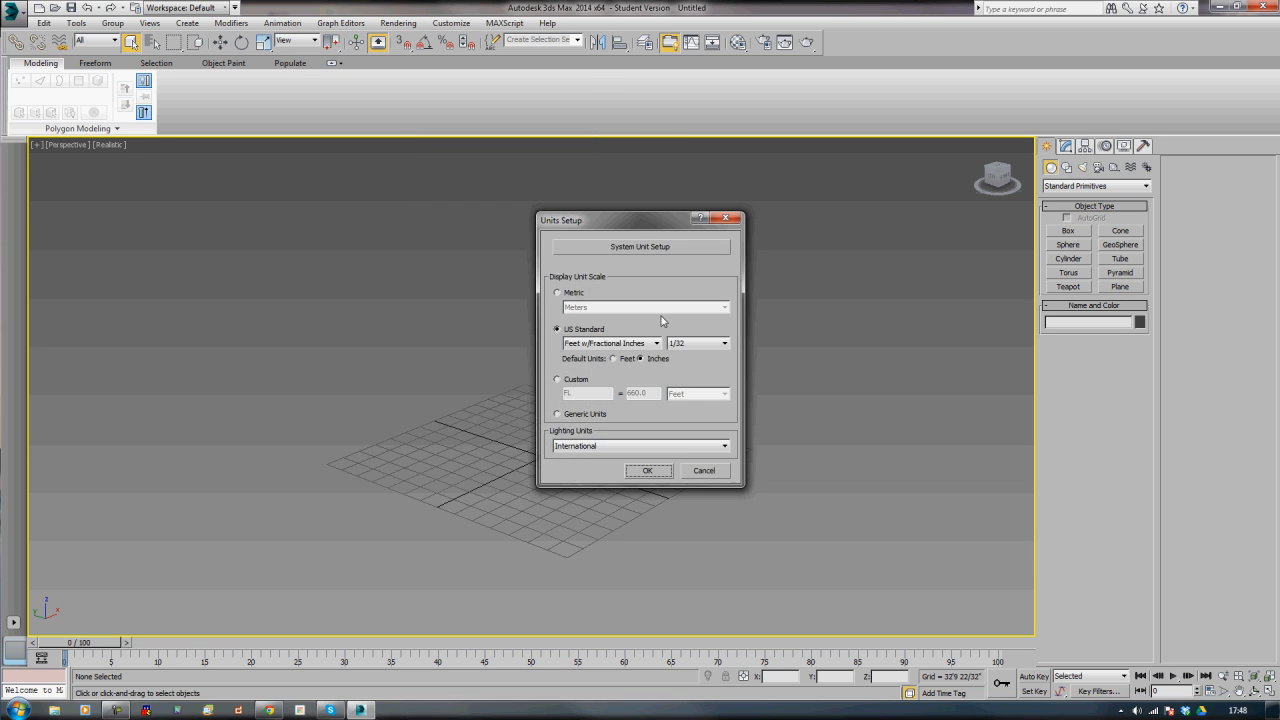
pyautogui.click(557, 292)
pyautogui.click(588, 307)
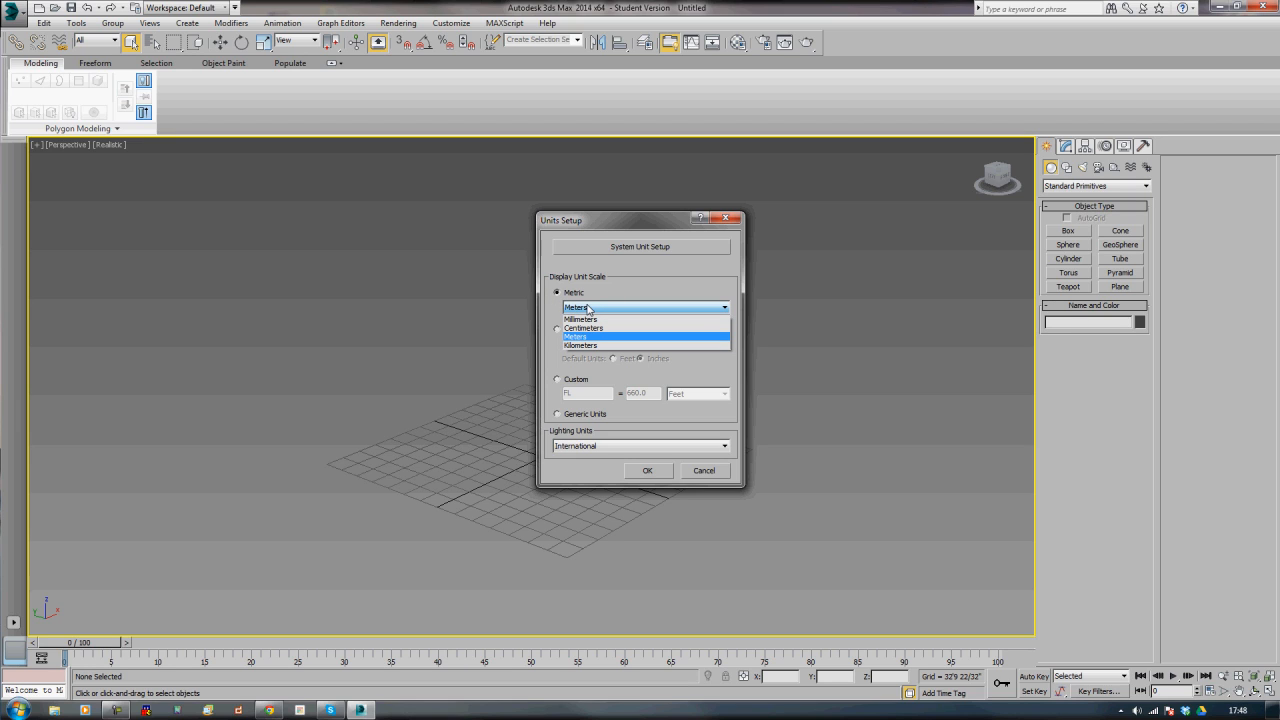
pyautogui.click(586, 328)
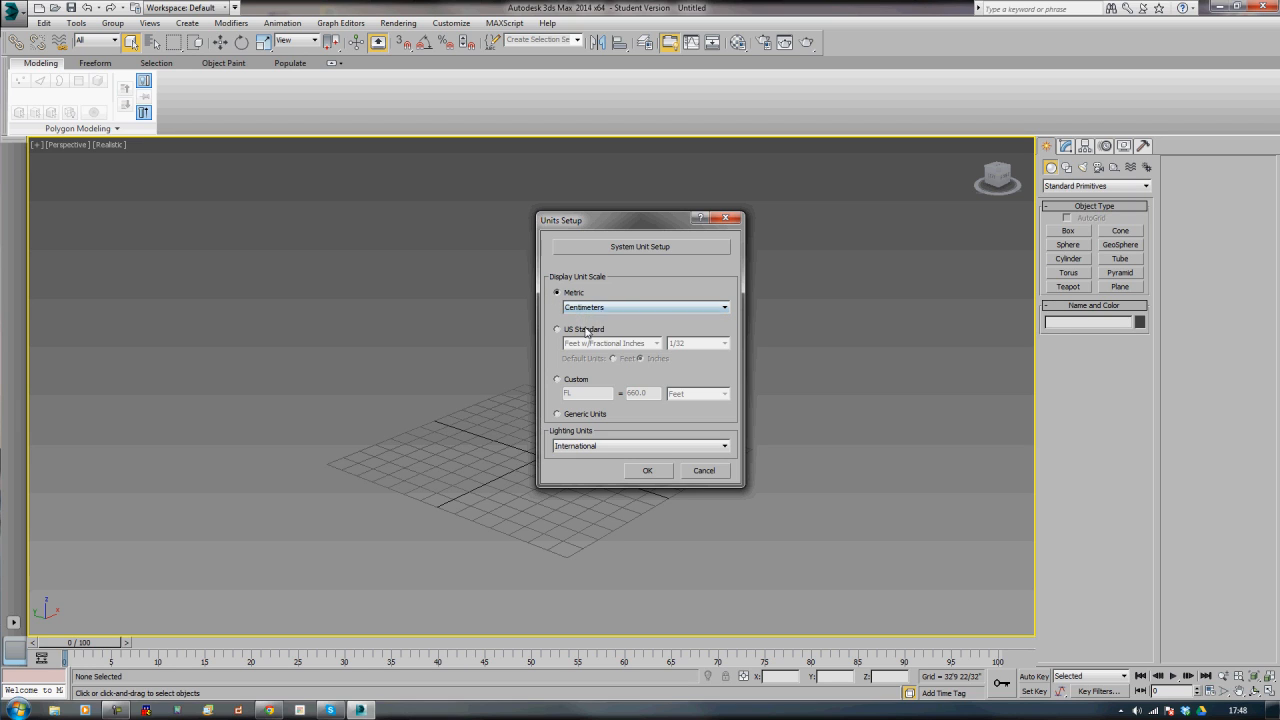
pyautogui.click(648, 471)
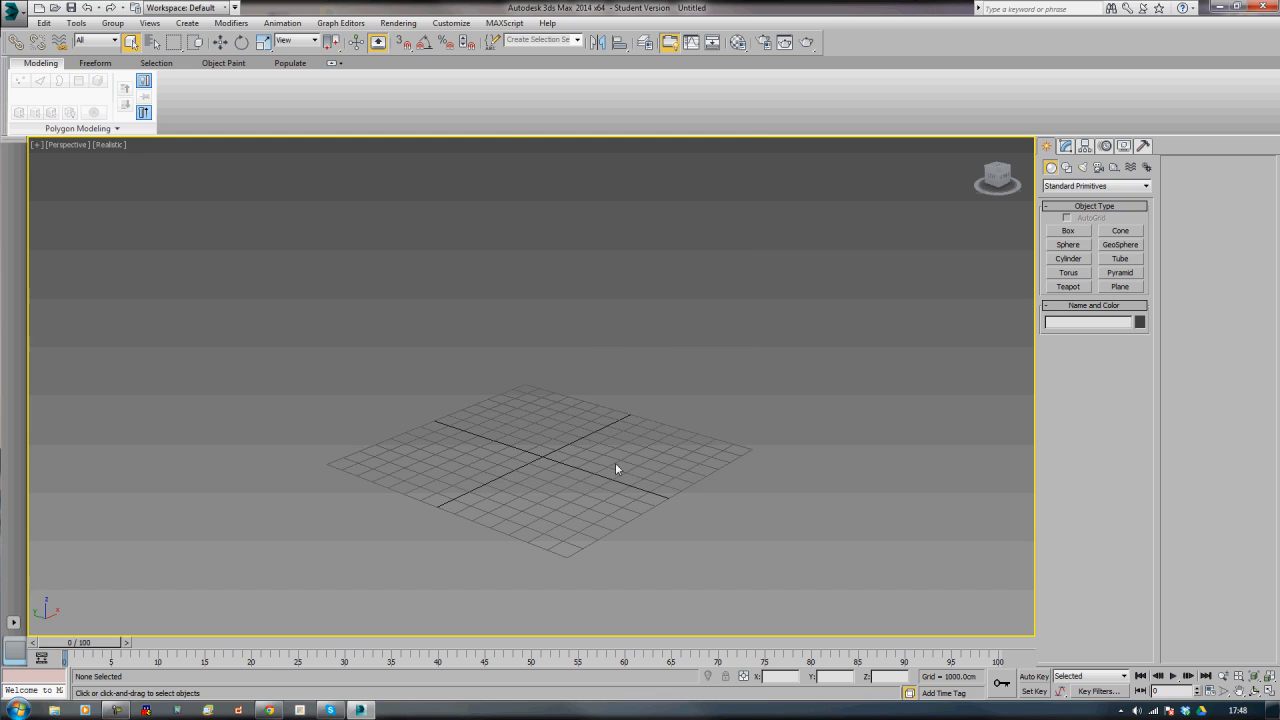
# - Create a box on the grid about 5670 cm long, 5093 cm wide and 4285 cm high
pyautogui.click(1068, 231)
pyautogui.moveTo(481, 439); pyautogui.dragTo(540, 506)
pyautogui.click(540, 508)
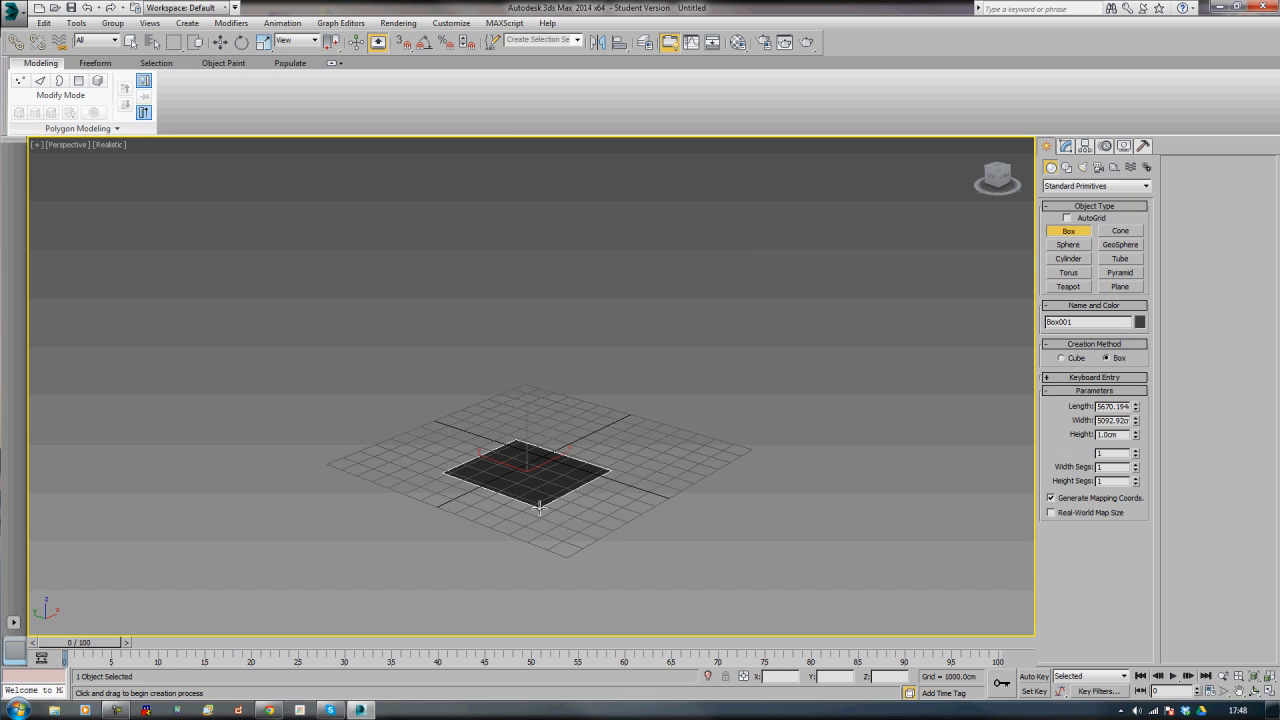
pyautogui.click(530, 418)
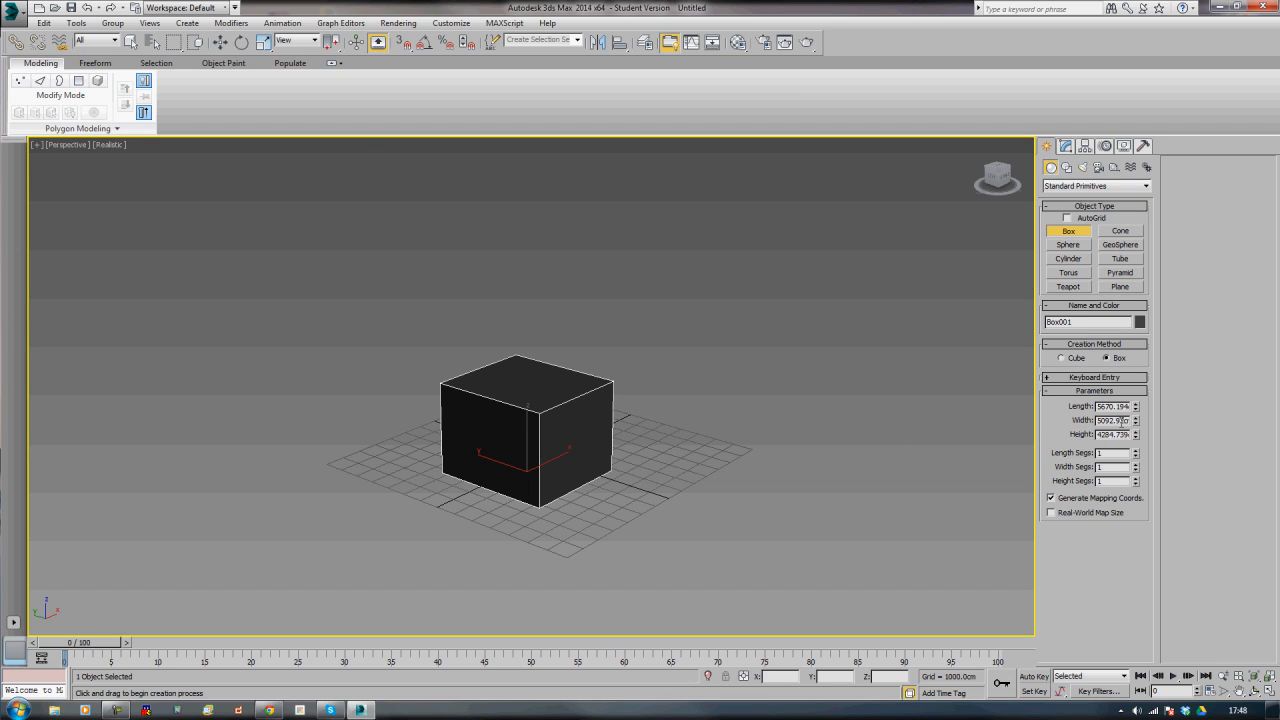
# - Set the box's height to 170 cm
pyautogui.doubleClick(1117, 435)
pyautogui.write('170')
pyautogui.hotkey('shift', 'Tab')
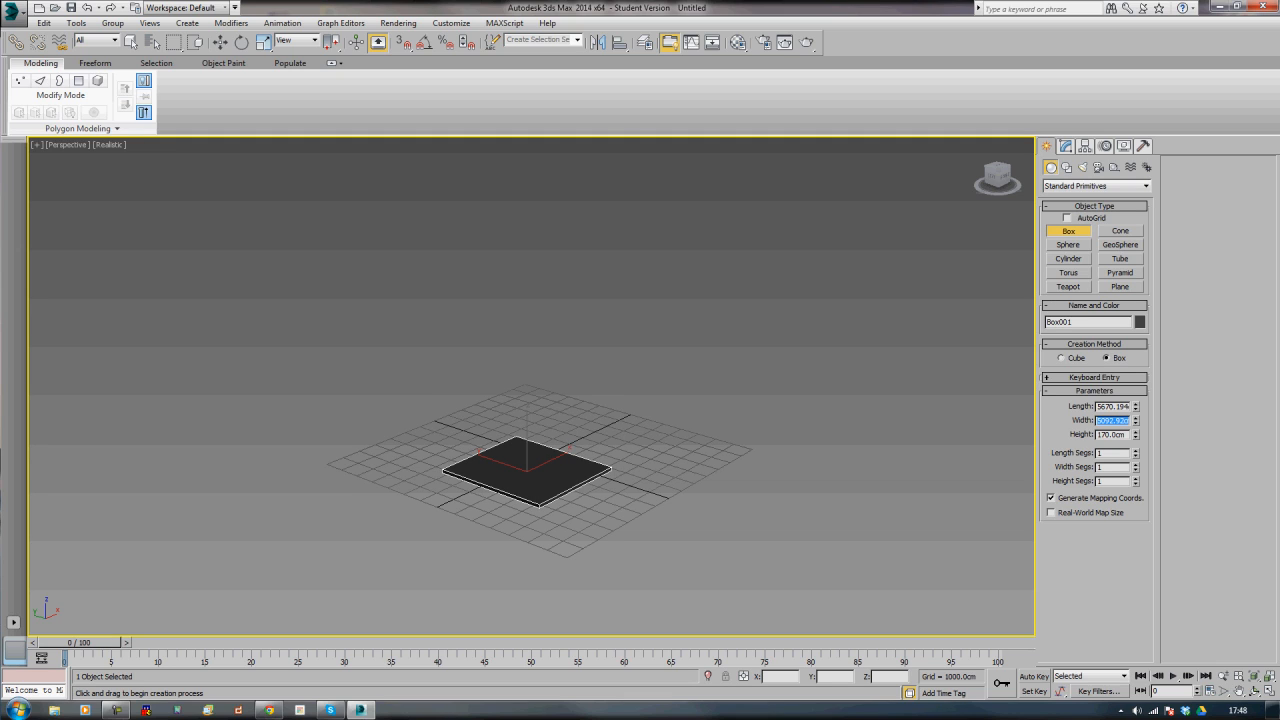
# - Set both the width and the height of the box to 2.5 cm
pyautogui.write('2.5')
pyautogui.press('Tab')
pyautogui.write('2.5')
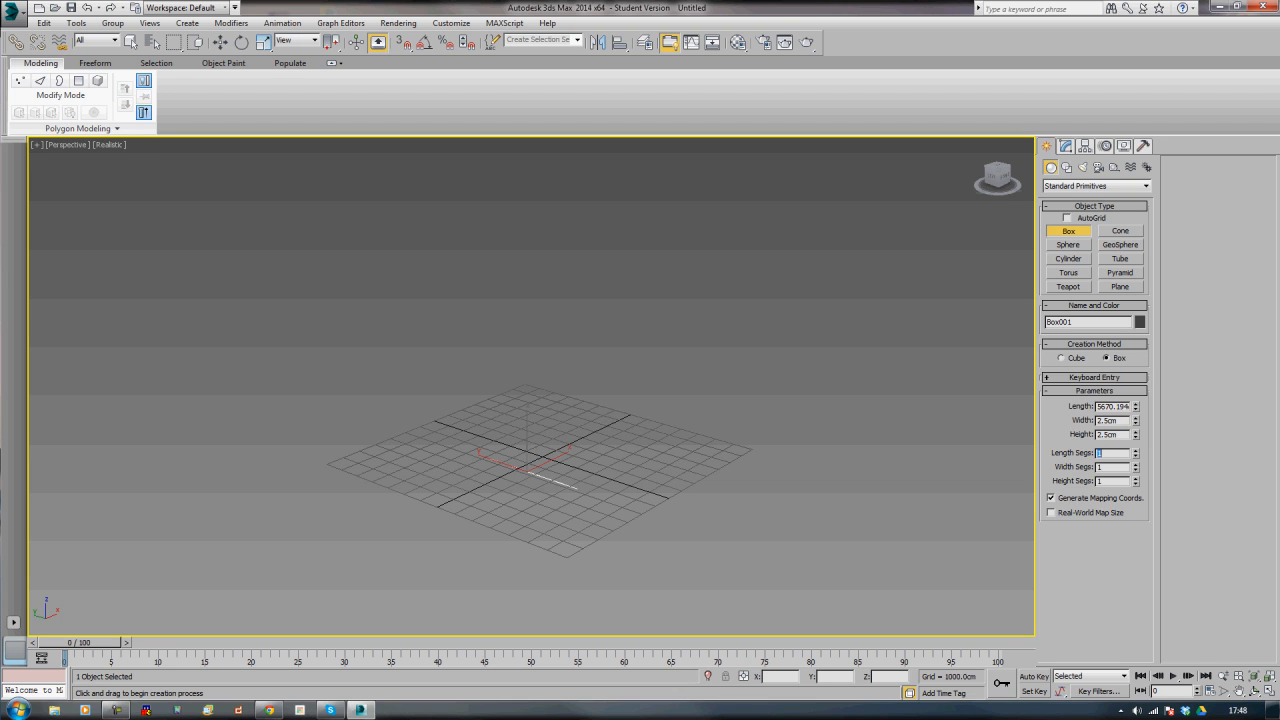
pyautogui.press('Return')
# - Set the length of the thin box to 170 cm
pyautogui.scroll(4, 529, 440)
pyautogui.scroll(2, 529, 438)
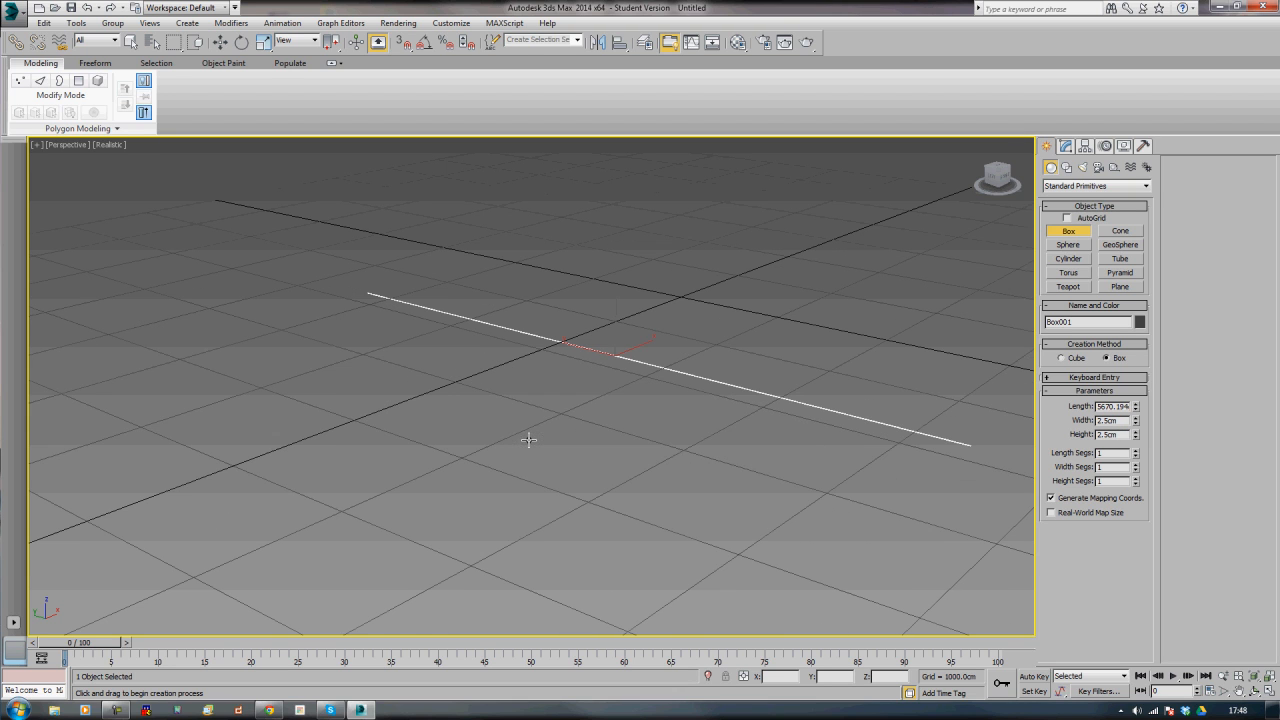
pyautogui.moveTo(680, 451)
pyautogui.keyDown('alt'); pyautogui.mouseDown(button='middle')
pyautogui.moveTo(628, 445)
pyautogui.moveTo(629, 463)
pyautogui.moveTo(657, 451)
pyautogui.mouseUp(button='middle'); pyautogui.keyUp('alt')
pyautogui.keyDown('alt'); pyautogui.moveTo(743, 440); pyautogui.dragTo(888, 406, button='middle'); pyautogui.keyUp('alt')
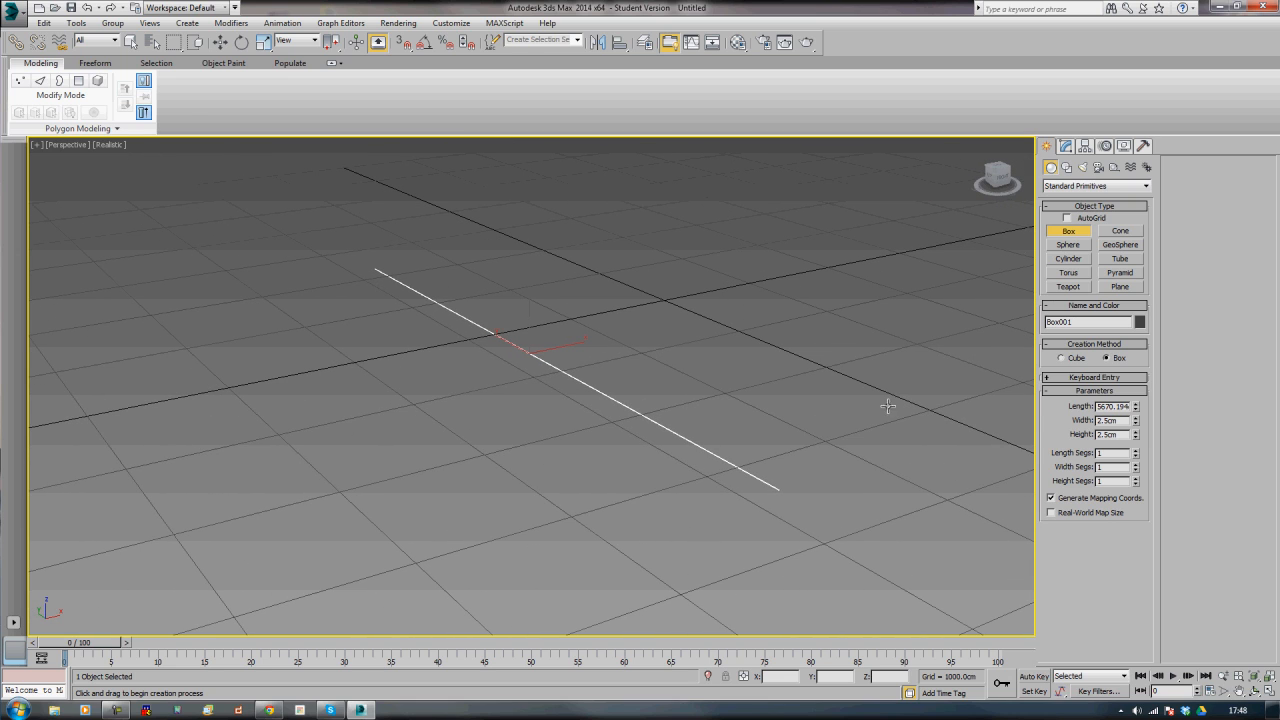
pyautogui.doubleClick(1112, 407)
pyautogui.write('100')
pyautogui.press('Return')
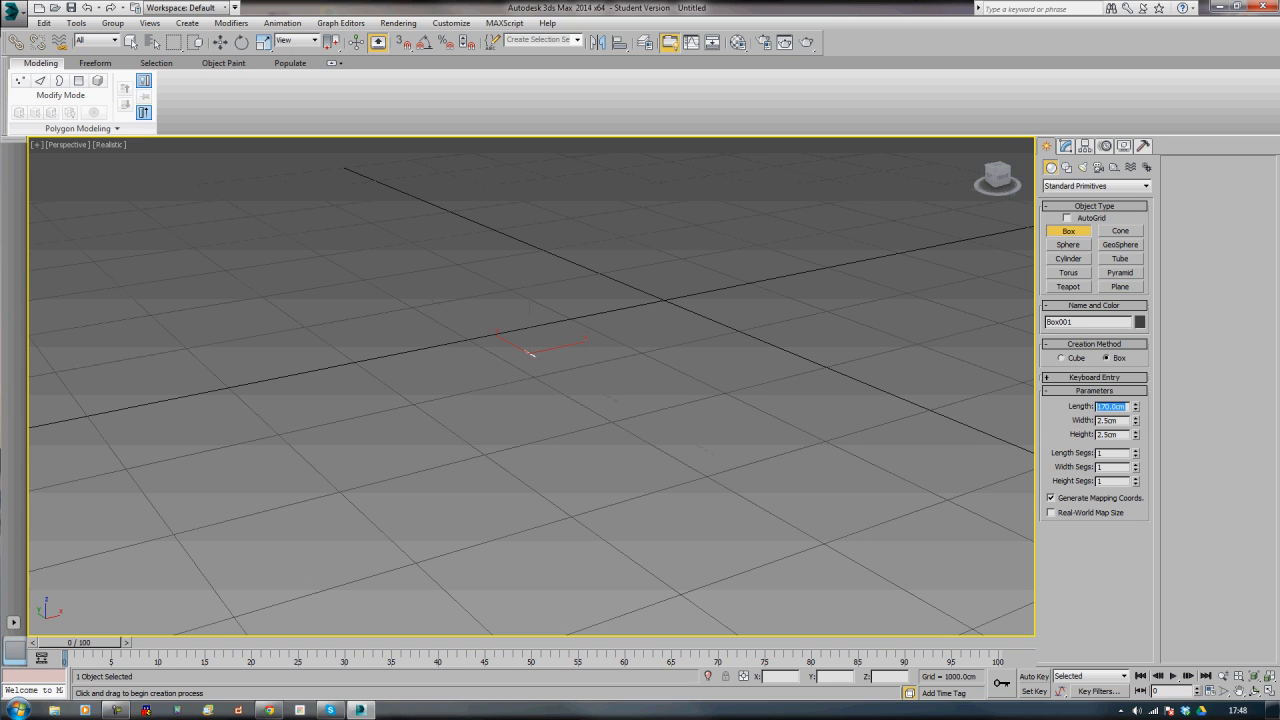
# - Rename the thin box as "STandard 1x1x6"
pyautogui.moveTo(528, 426); pyautogui.dragTo(568, 512, button='middle')
pyautogui.scroll(5, 568, 513)
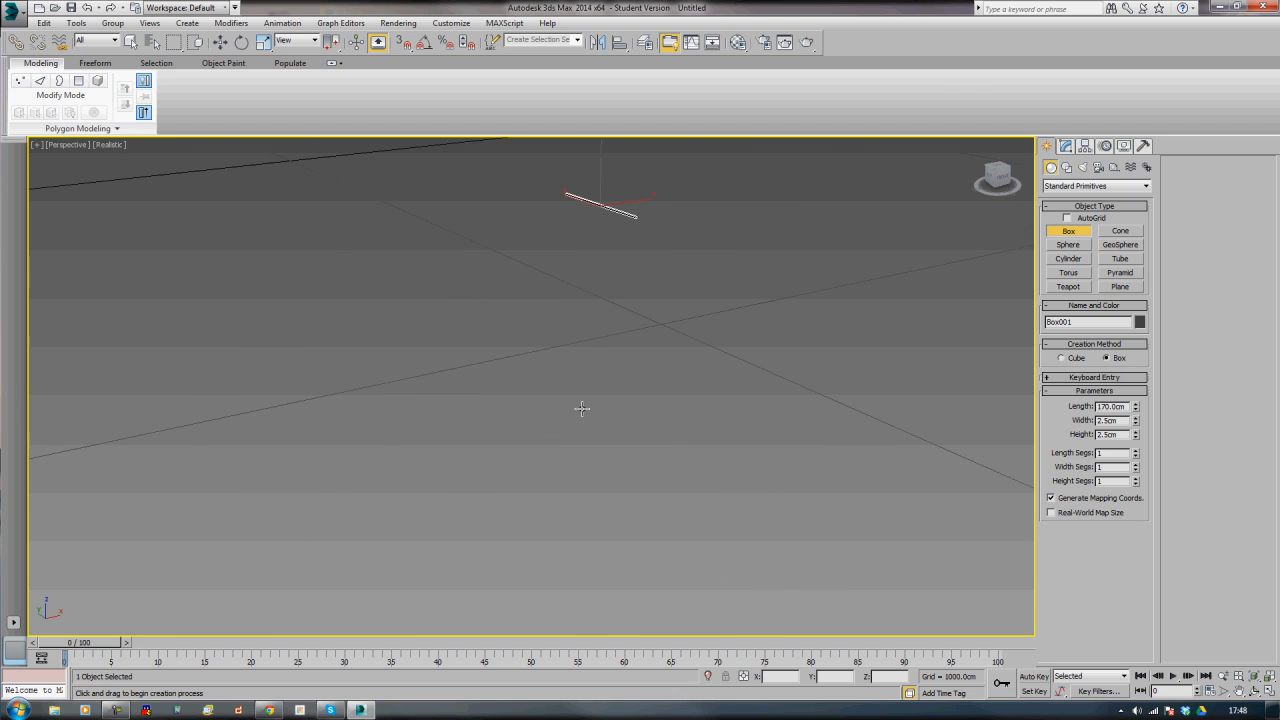
pyautogui.moveTo(582, 408); pyautogui.dragTo(571, 477, button='middle')
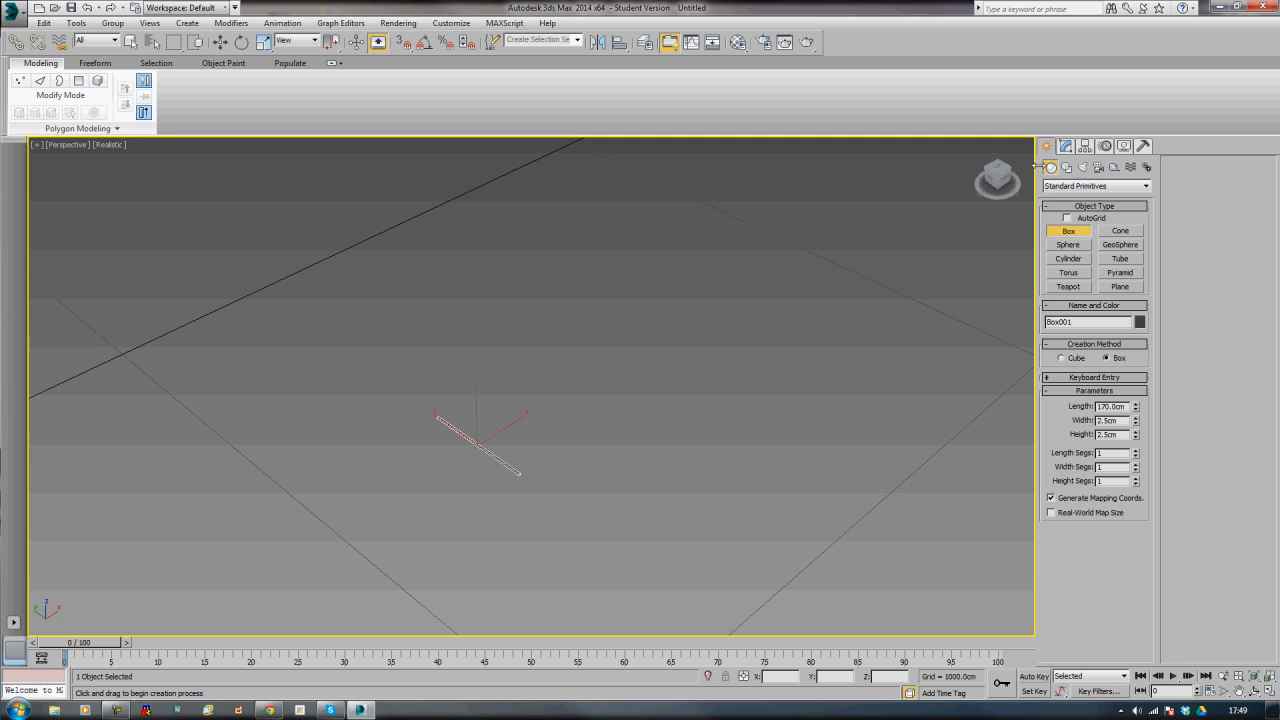
pyautogui.click(1066, 146)
pyautogui.click(1083, 166)
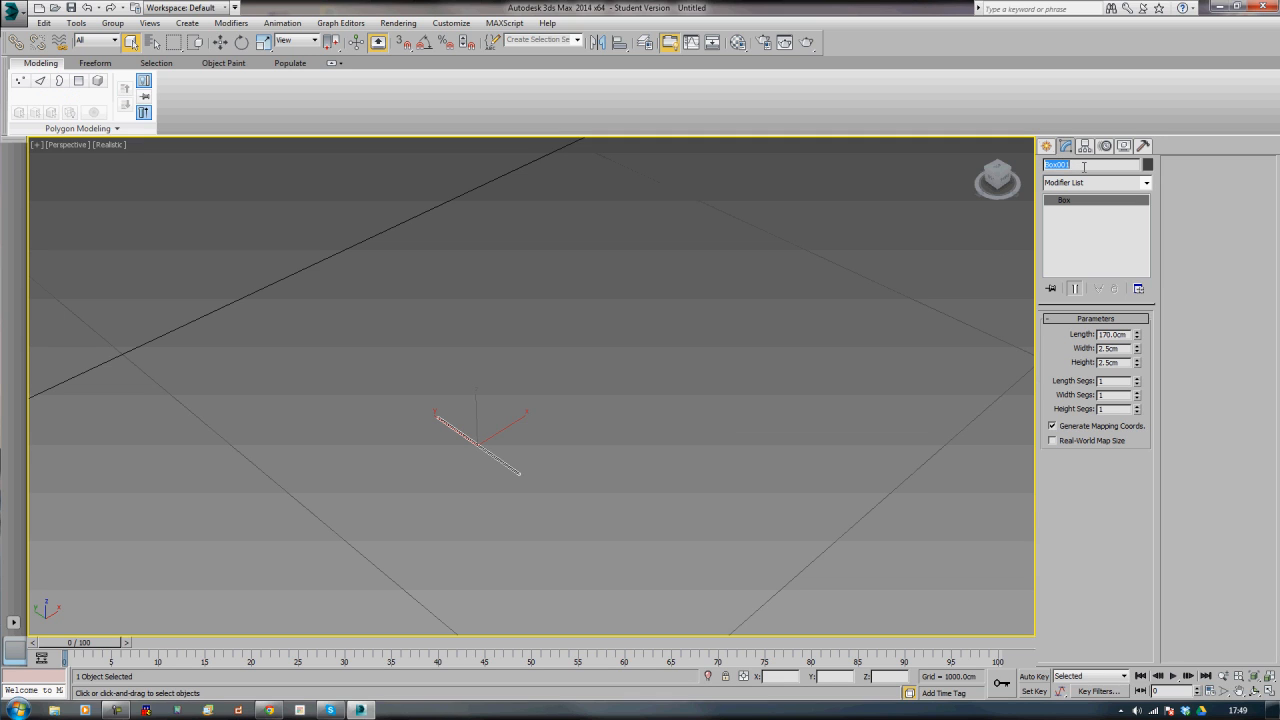
pyautogui.write('STandard 2x2x6')
pyautogui.moveTo(1078, 165); pyautogui.dragTo(1116, 163)
pyautogui.write('1x1x6')
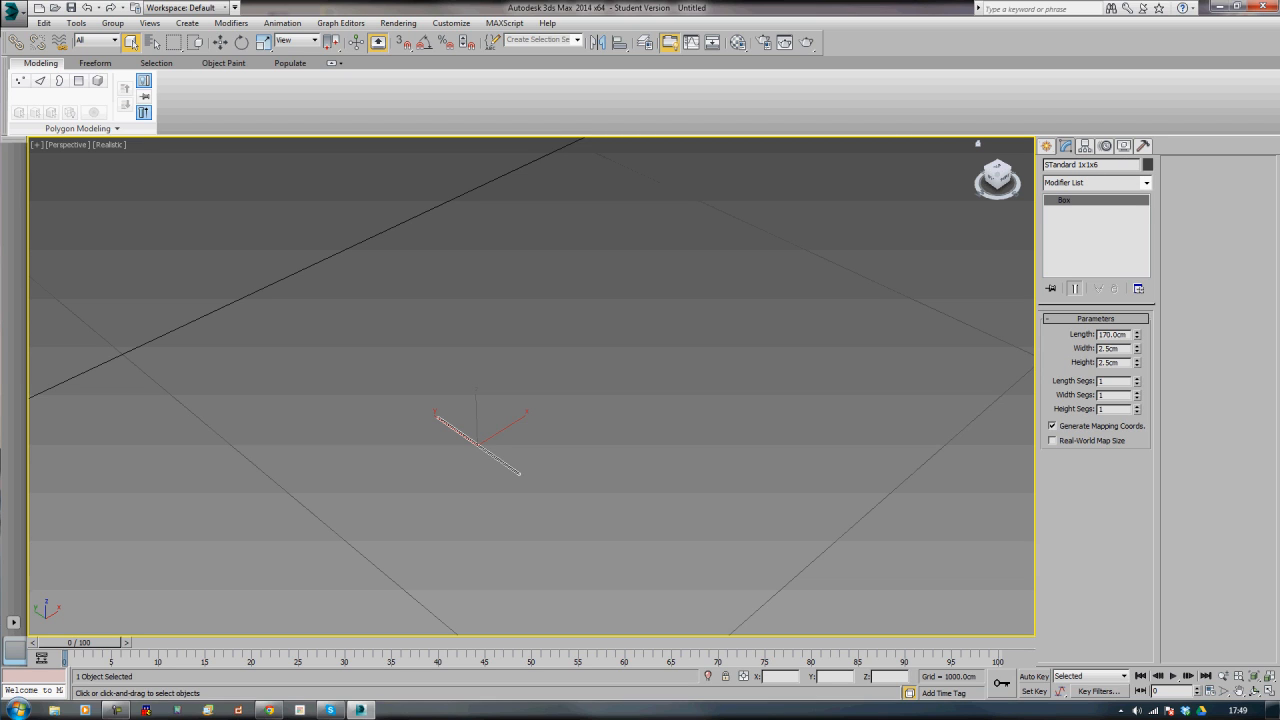
pyautogui.moveTo(618, 347); pyautogui.dragTo(639, 324, button='middle')
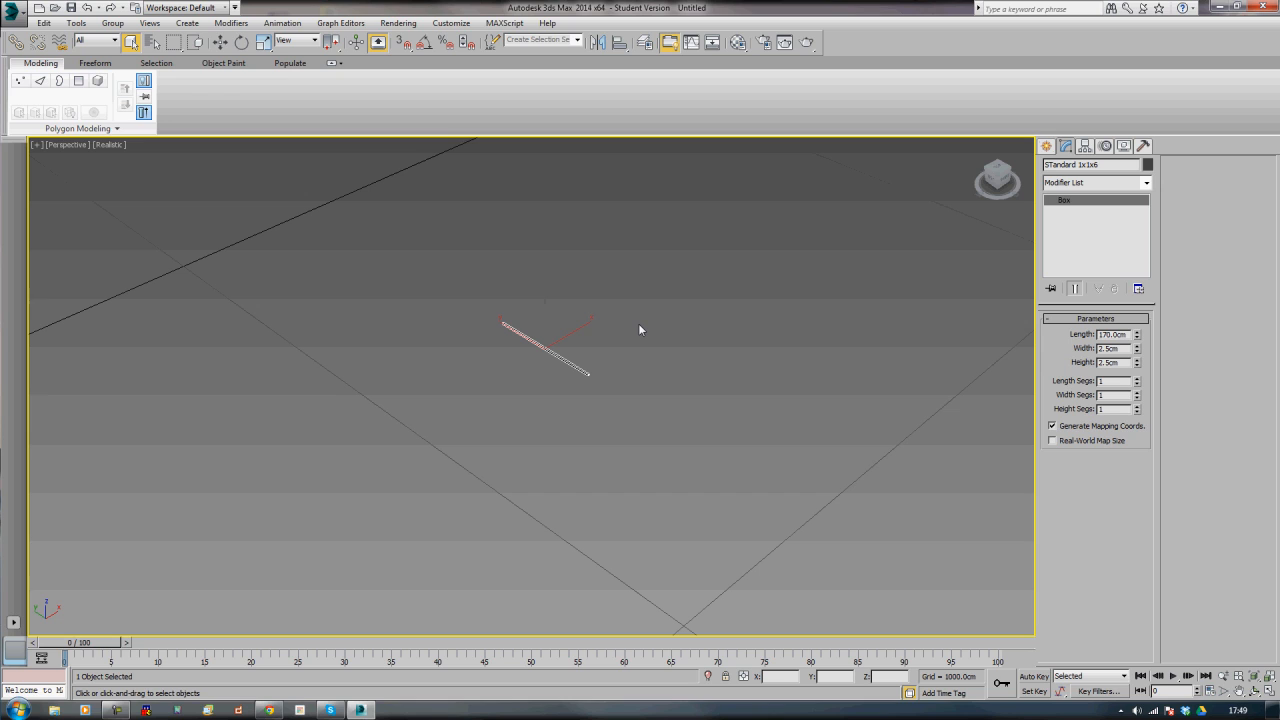
pyautogui.moveTo(629, 340); pyautogui.dragTo(605, 365, button='middle')
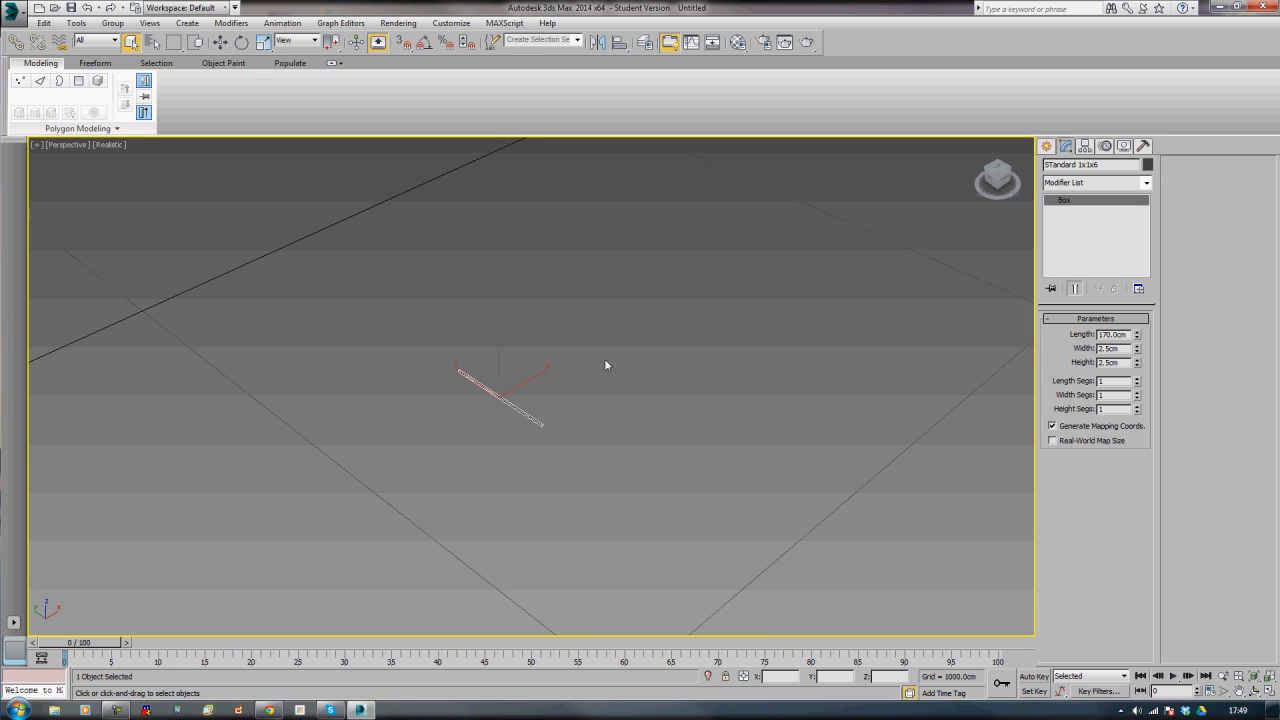
pyautogui.moveTo(677, 416); pyautogui.dragTo(641, 437, button='middle')
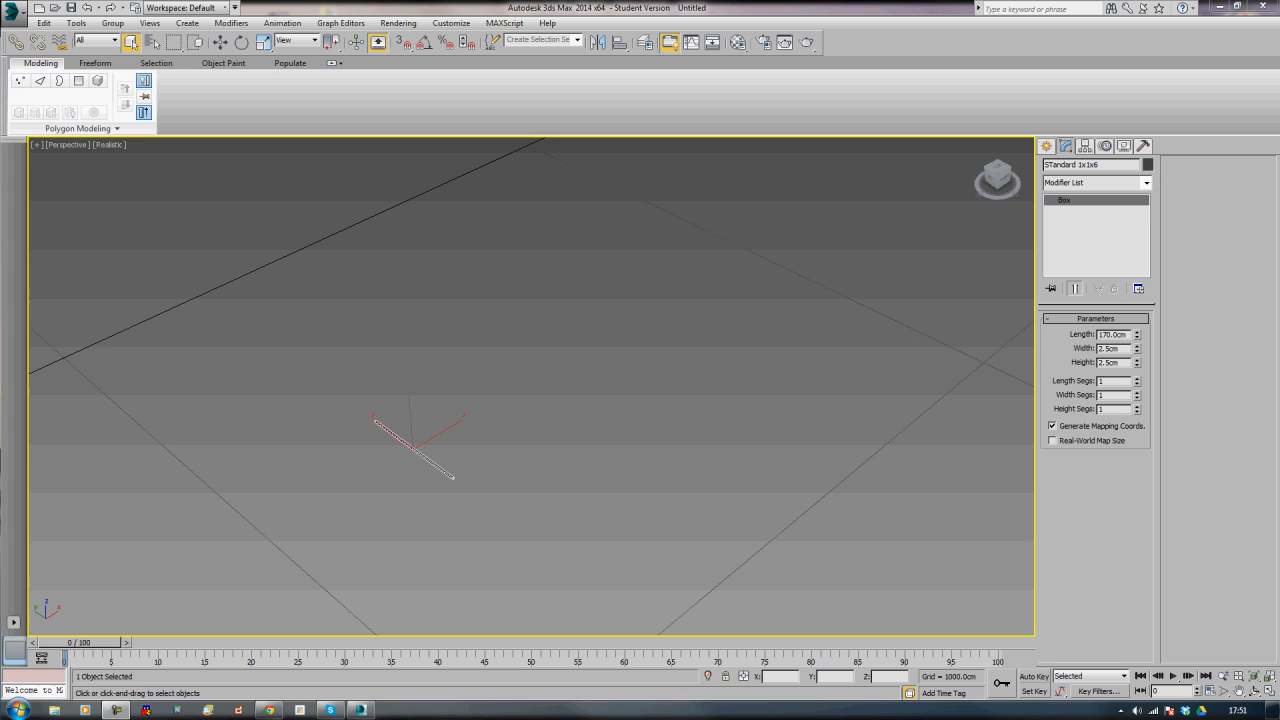
# - Switch to the Metric Conversions page in Chrome, swap it to inches to centimeters, and convert 42 inches
pyautogui.click(269, 710)
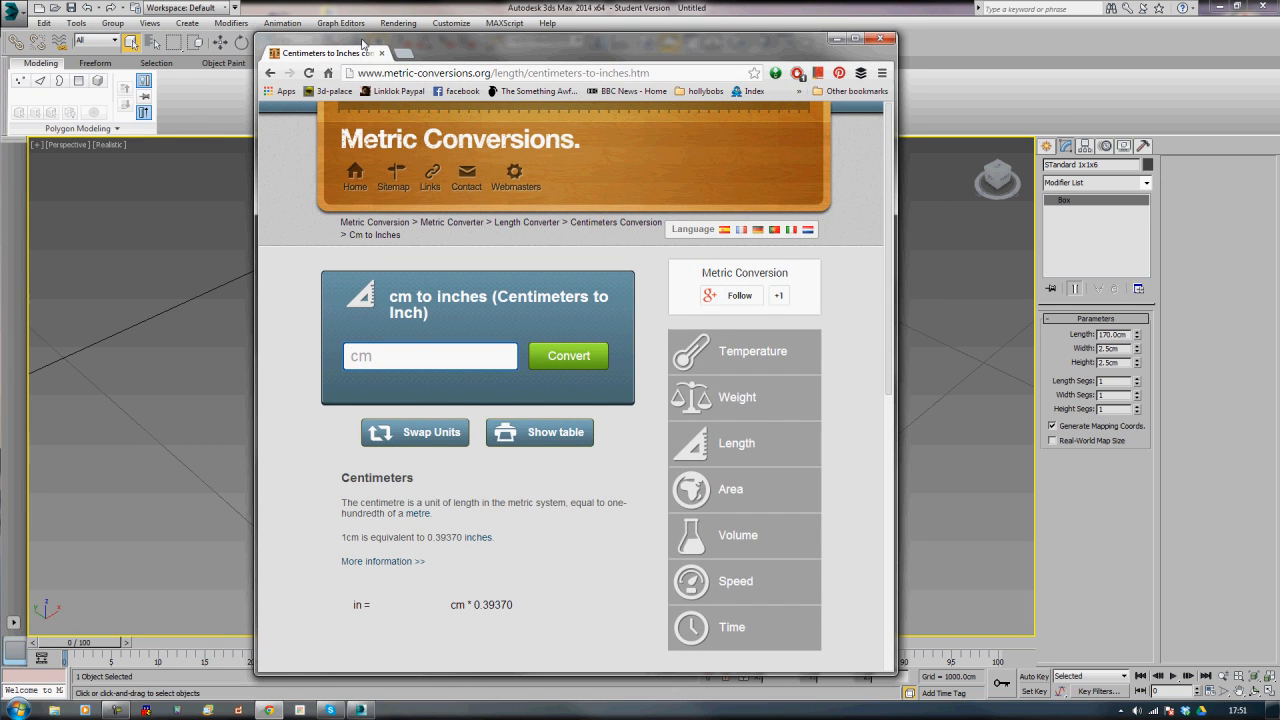
pyautogui.moveTo(364, 43); pyautogui.dragTo(366, 33)
pyautogui.click(415, 430)
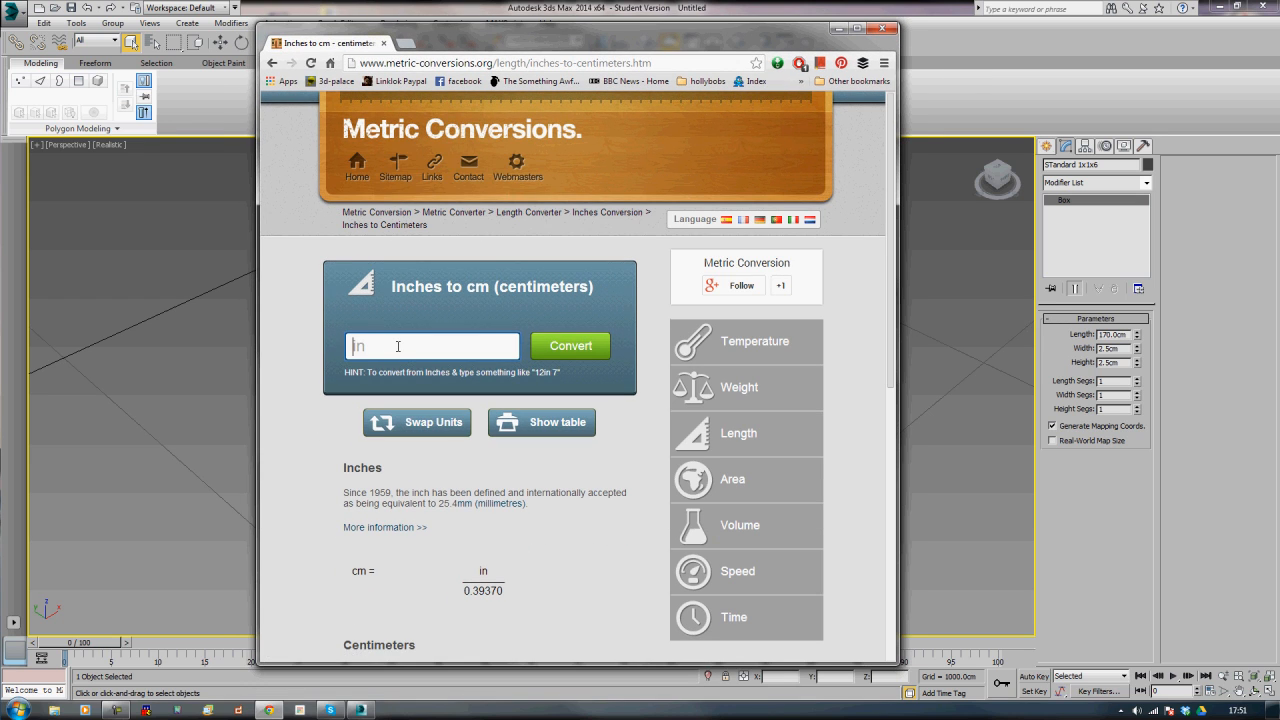
pyautogui.write('42')
pyautogui.click(570, 345)
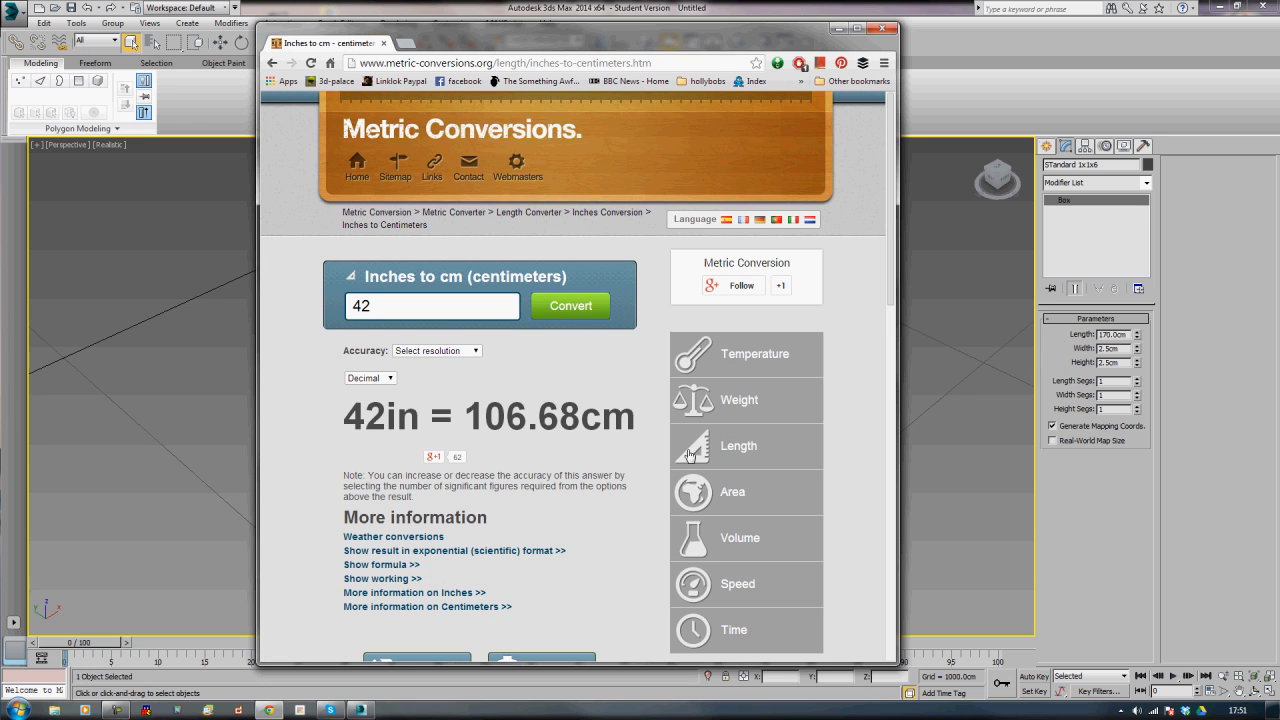
# - Convert 48 inches to centimeters and move the browser window away from the 3ds Max viewport
pyautogui.doubleClick(413, 307)
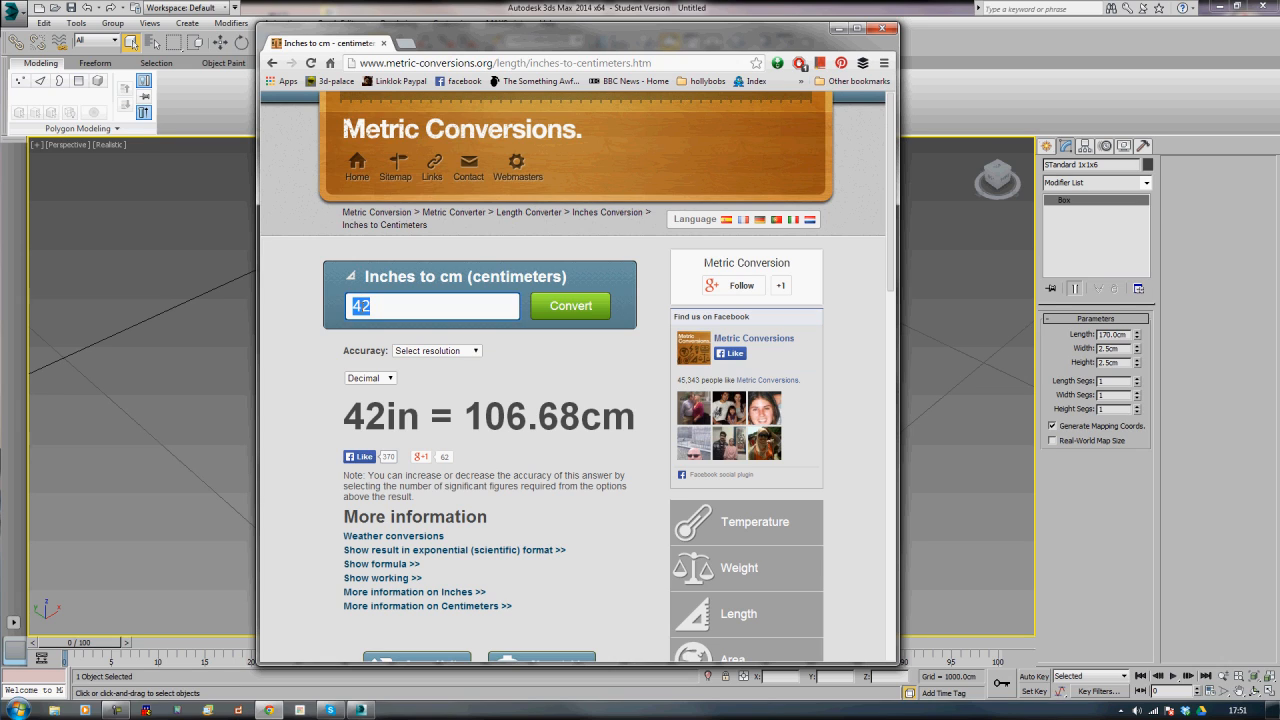
pyautogui.write('48')
pyautogui.click(567, 312)
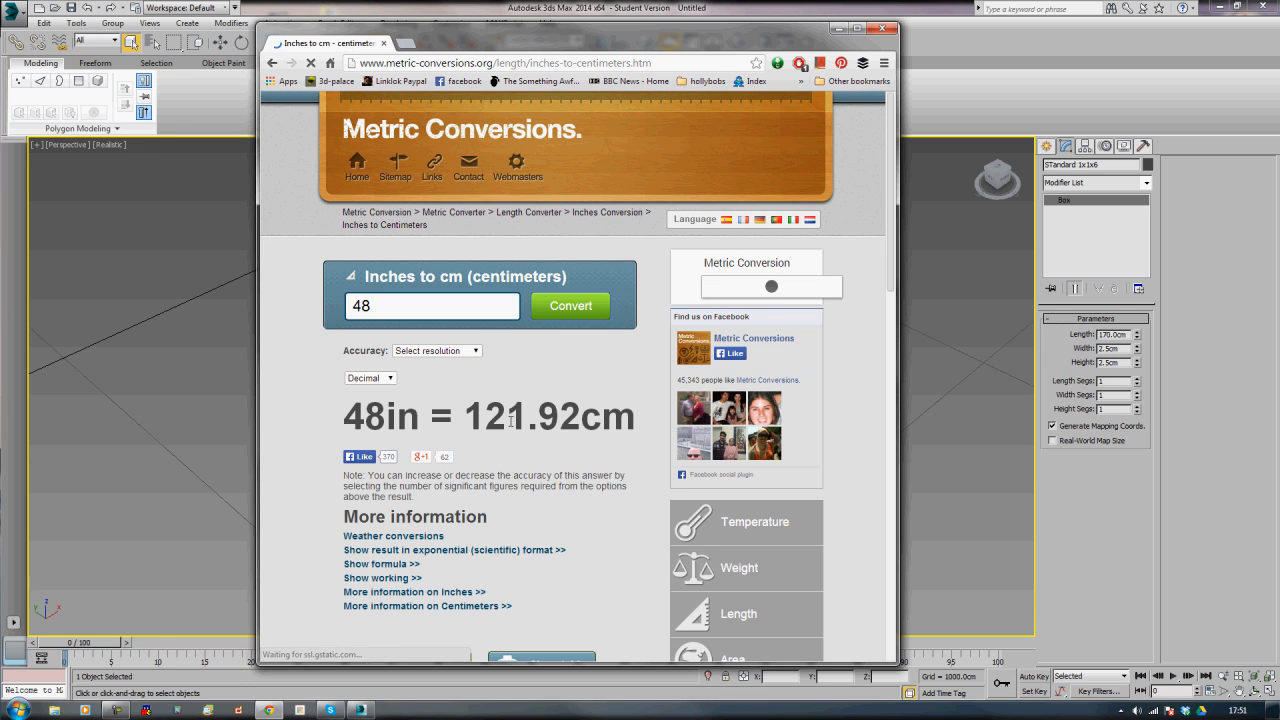
pyautogui.moveTo(660, 31); pyautogui.dragTo(0, 60)
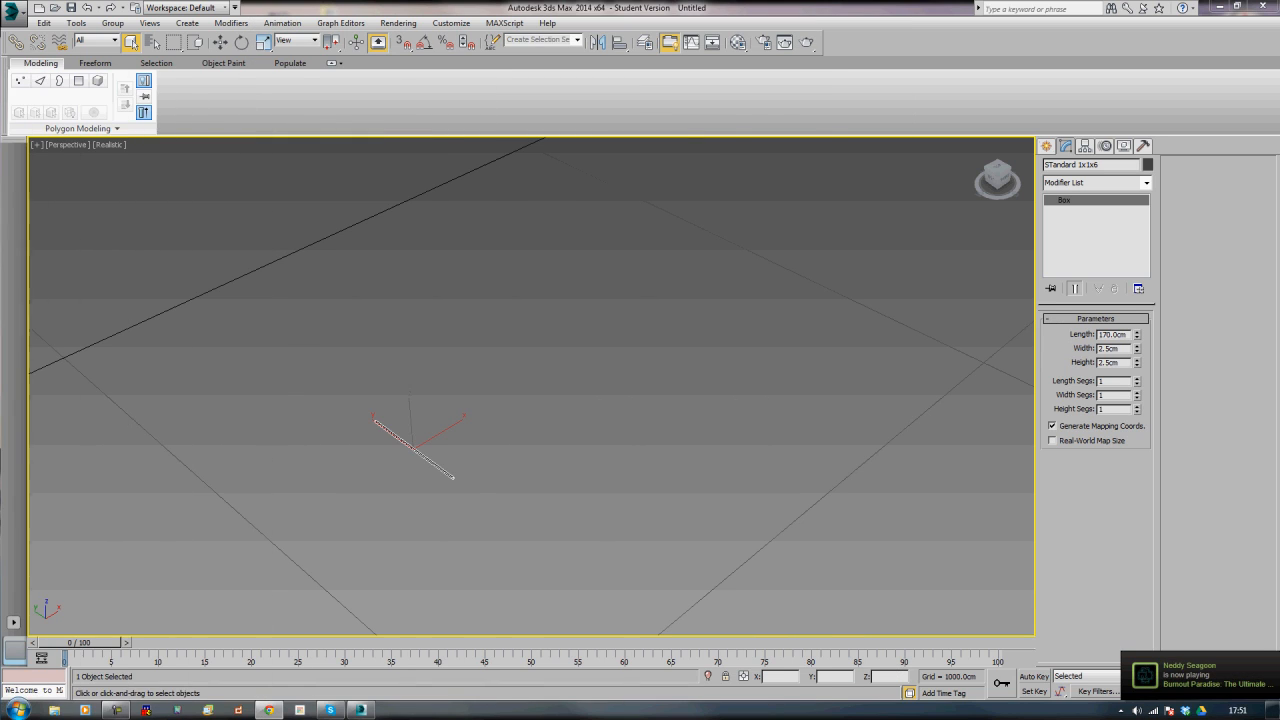
# - Create a second box beside the thin bar, about 46 cm long, 166 cm wide and 119 cm high
pyautogui.click(1047, 146)
pyautogui.click(1068, 230)
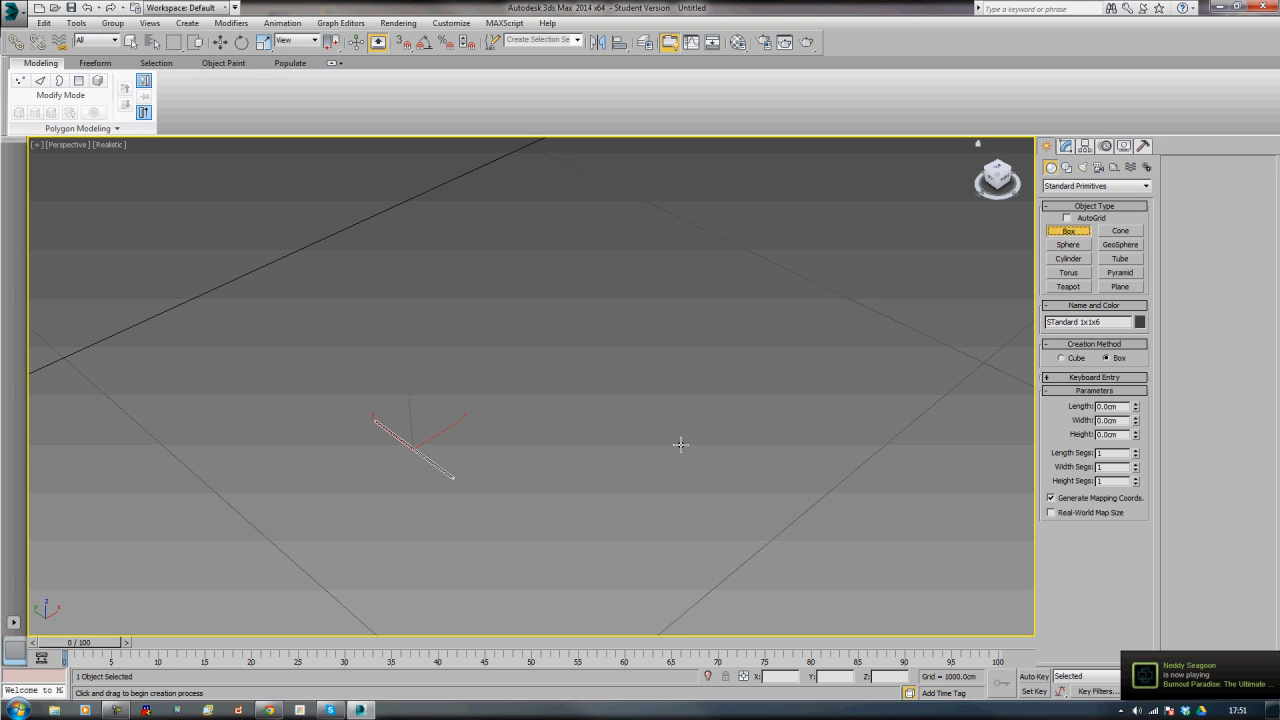
pyautogui.moveTo(491, 446); pyautogui.dragTo(597, 409)
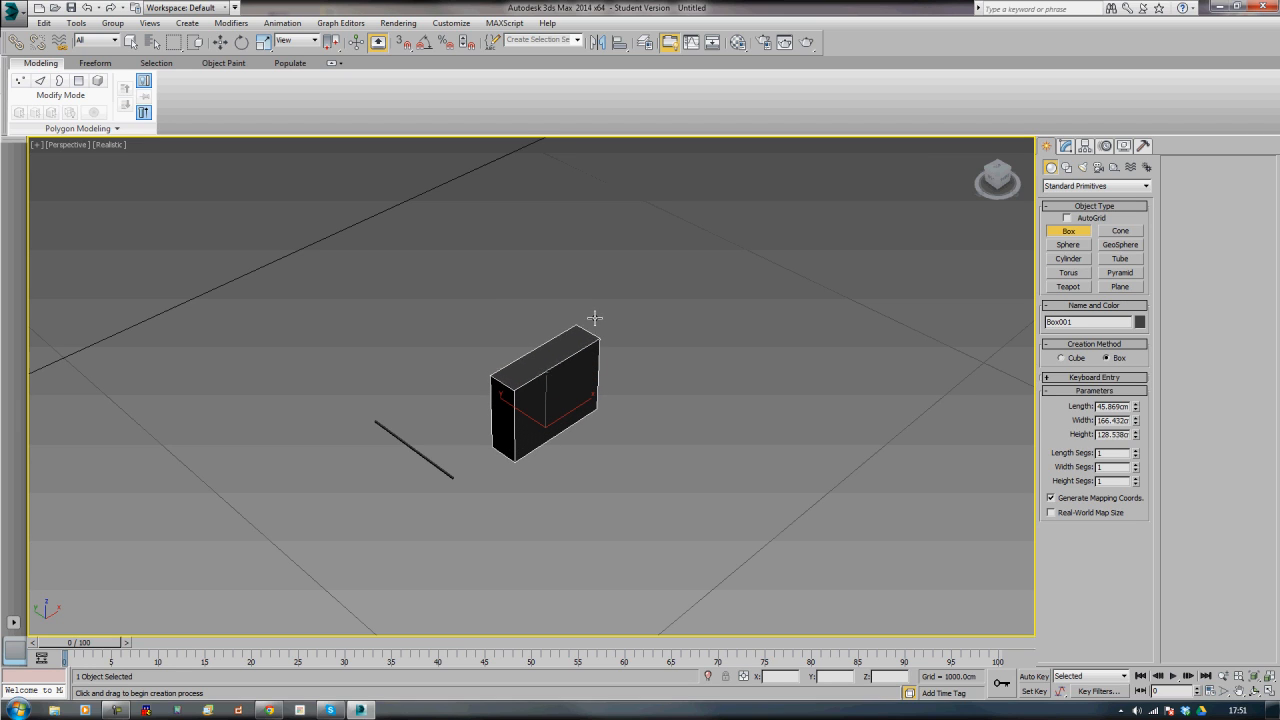
pyautogui.click(597, 325)
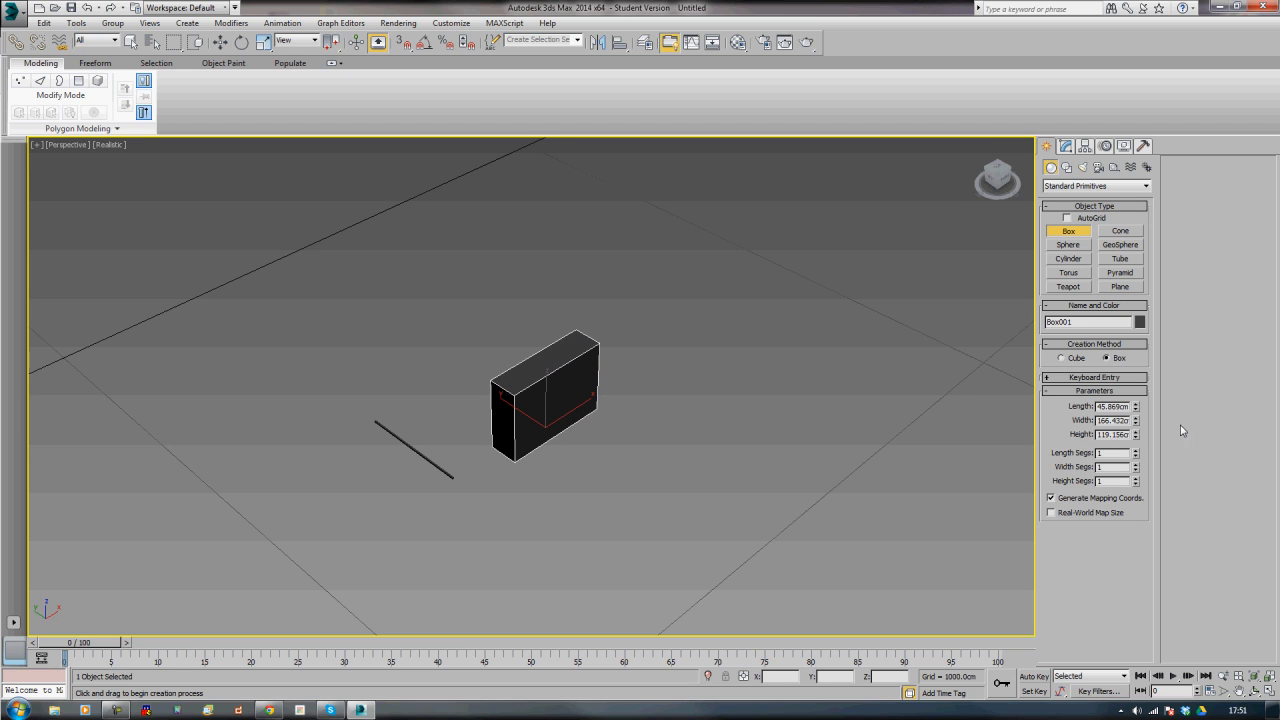
# - Set the second box's width to 122 cm
pyautogui.doubleClick(1124, 421)
pyautogui.write('122')
pyautogui.press('Tab')
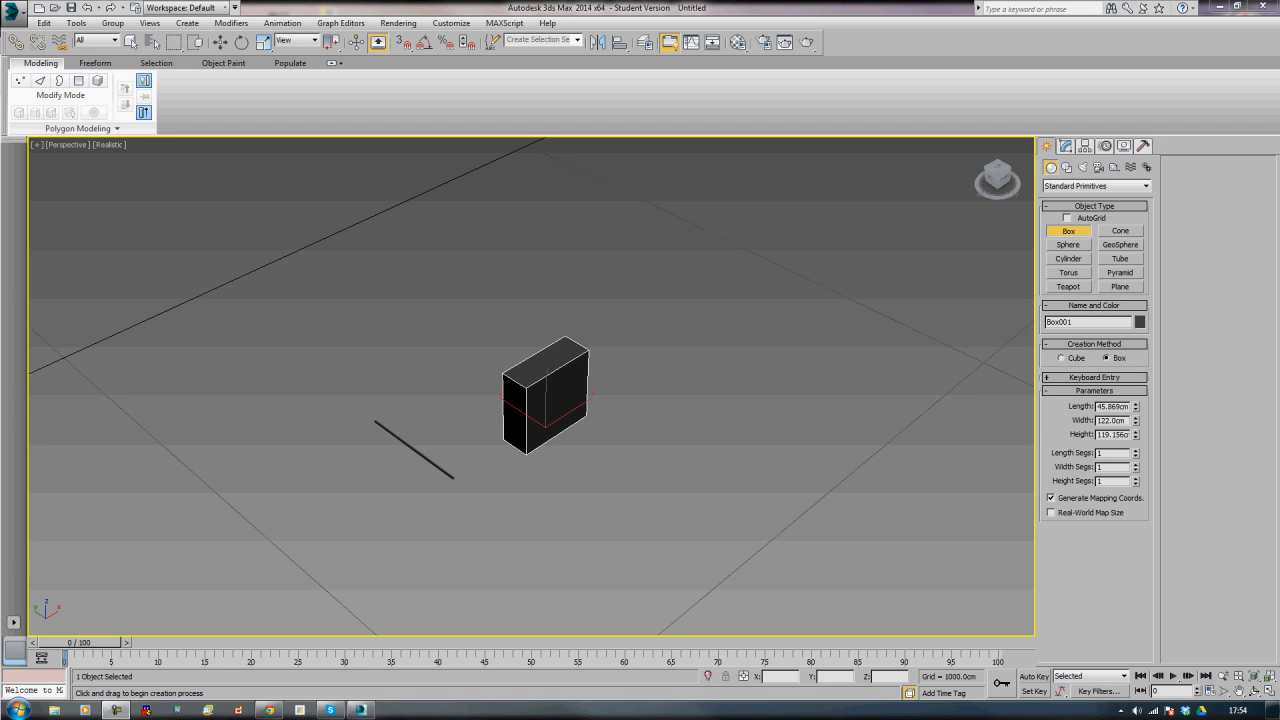
# - Open the Windows Calculator and place it over the viewport next to the thin bar
pyautogui.press('super')
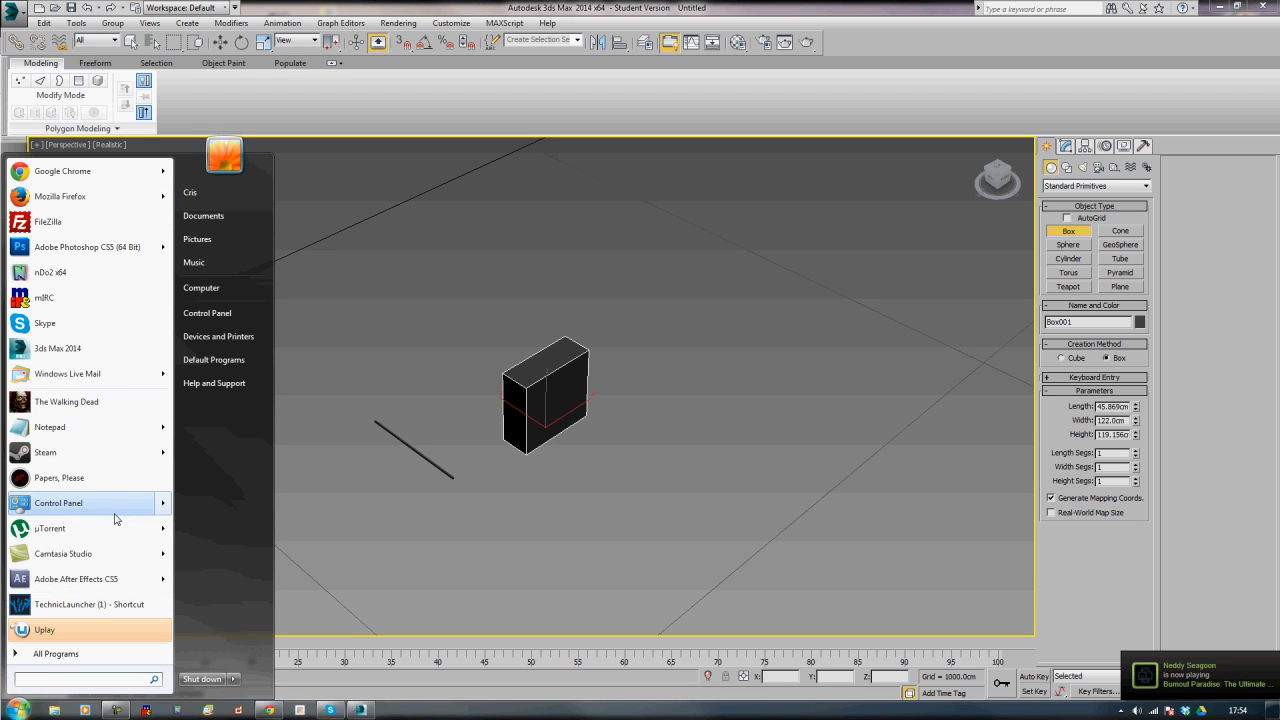
pyautogui.write('calc')
pyautogui.press('Return')
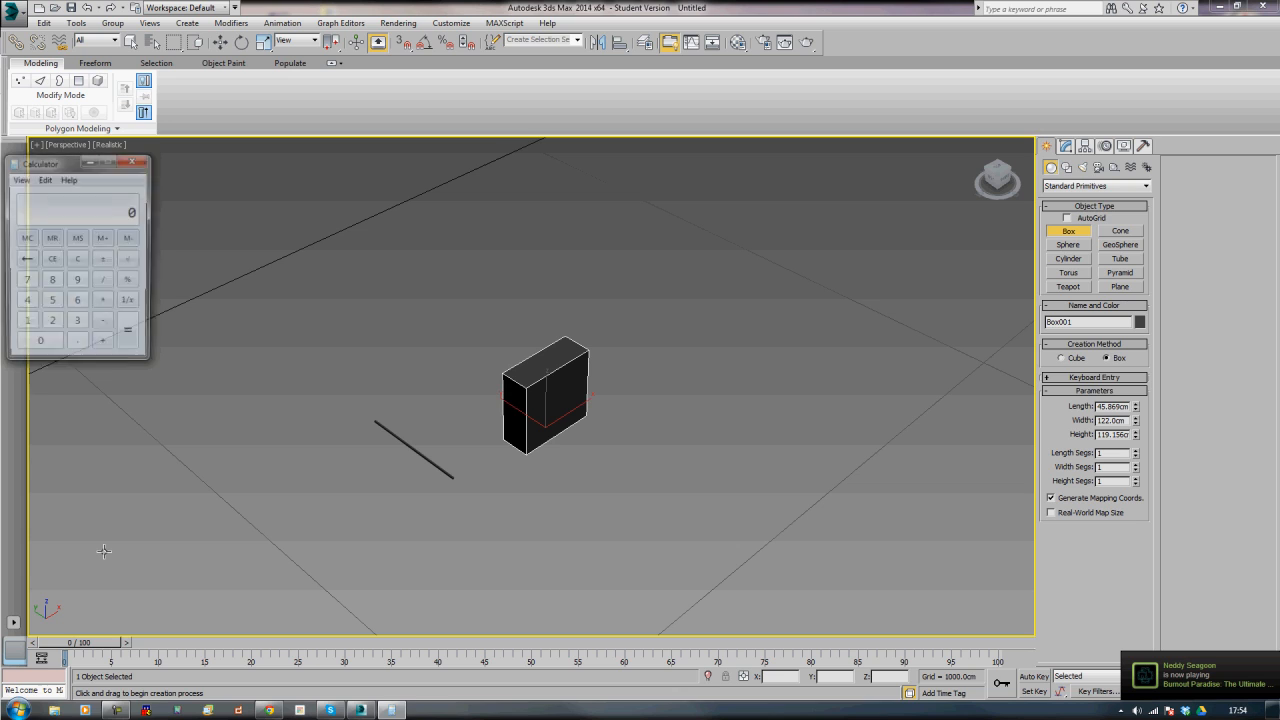
pyautogui.moveTo(69, 162); pyautogui.dragTo(277, 323)
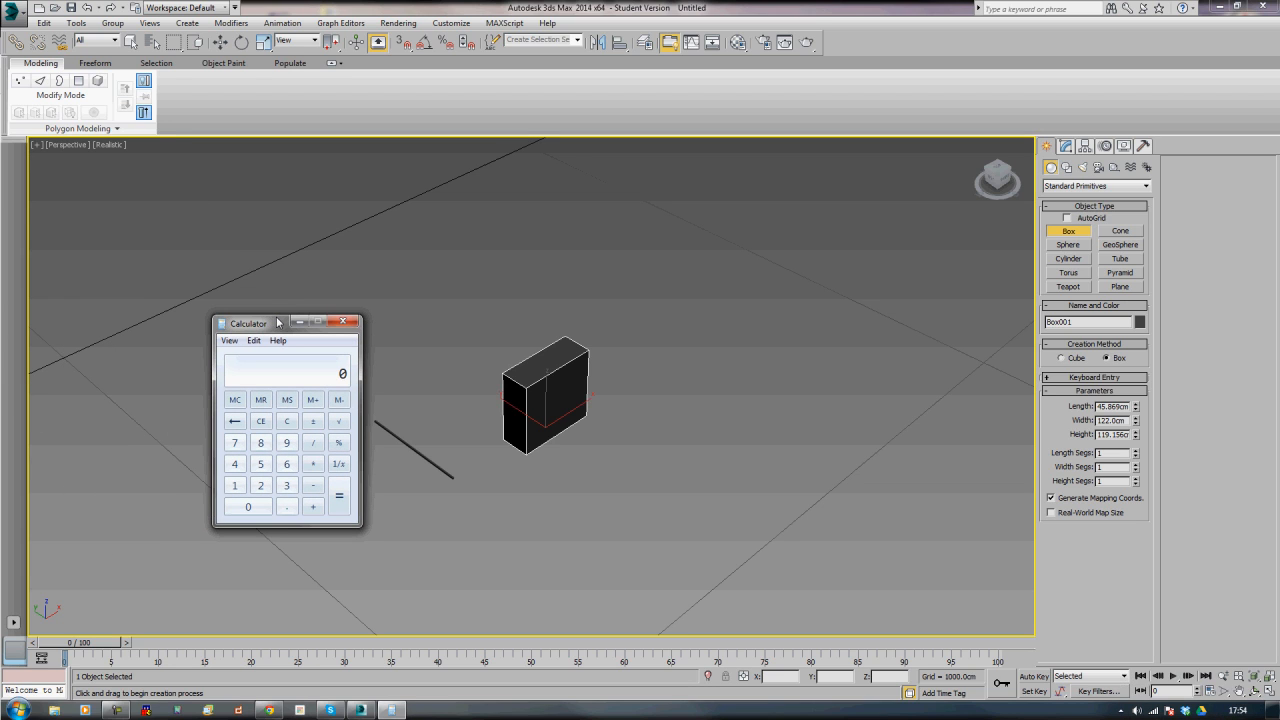
# - Search the computer's programs for "note" and open a blank Notepad document
pyautogui.press('alt')
pyautogui.press('super')
pyautogui.write('oter')
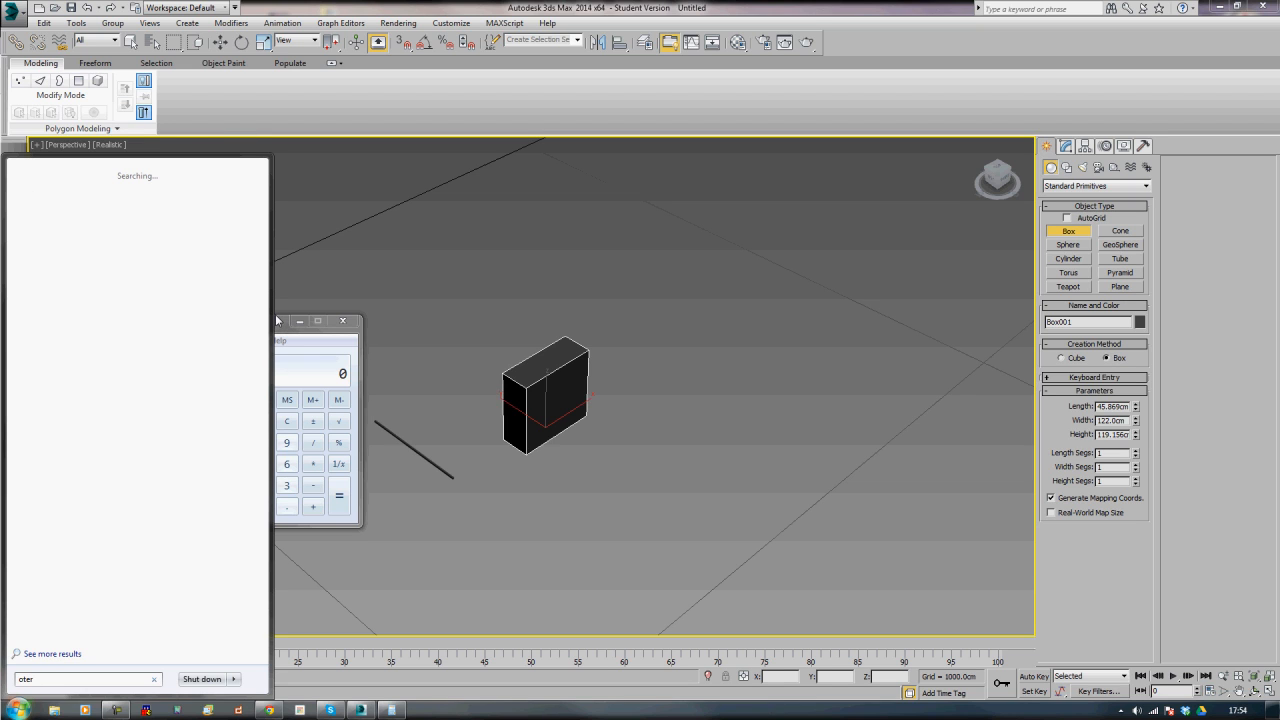
pyautogui.press('BackSpace')
pyautogui.press('BackSpace')
pyautogui.press('BackSpace')
pyautogui.press('BackSpace')
pyautogui.write('note')
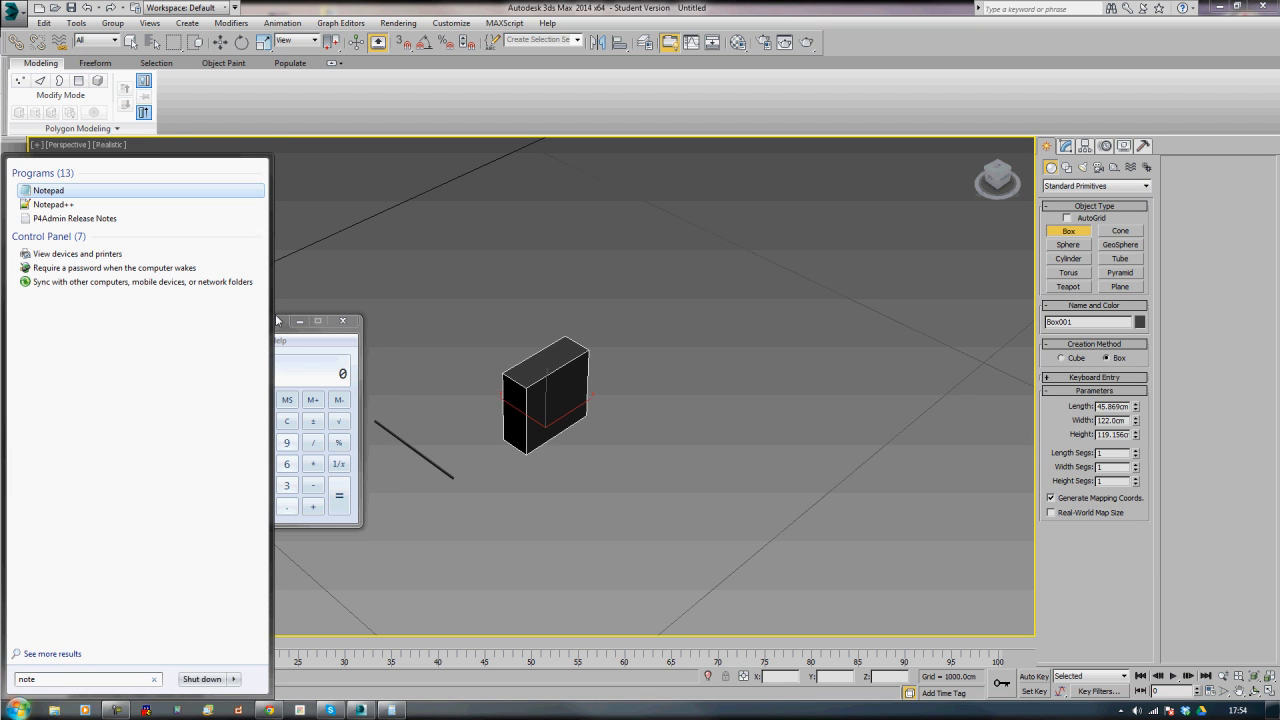
pyautogui.click(276, 320)
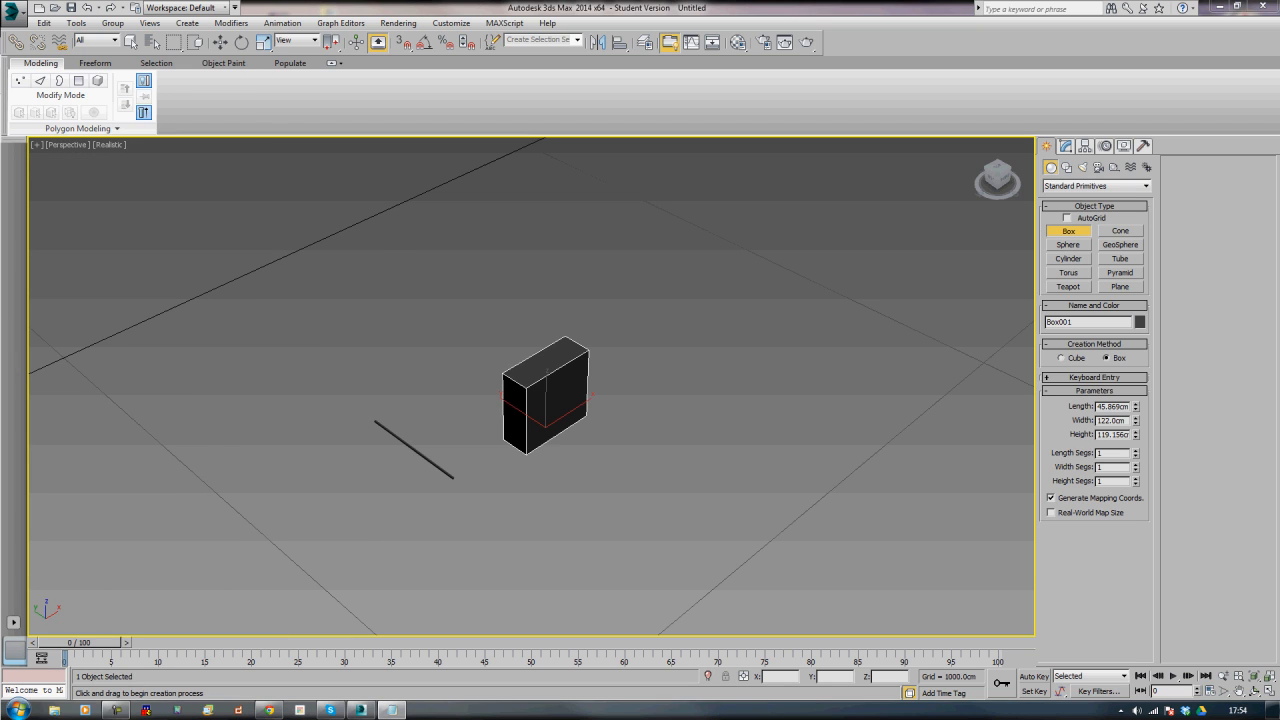
# - Note the dimensions w = 103, h = 63 and d = 70 on separate lines and move the Notepad window off the 3ds Max viewport
pyautogui.write('w')
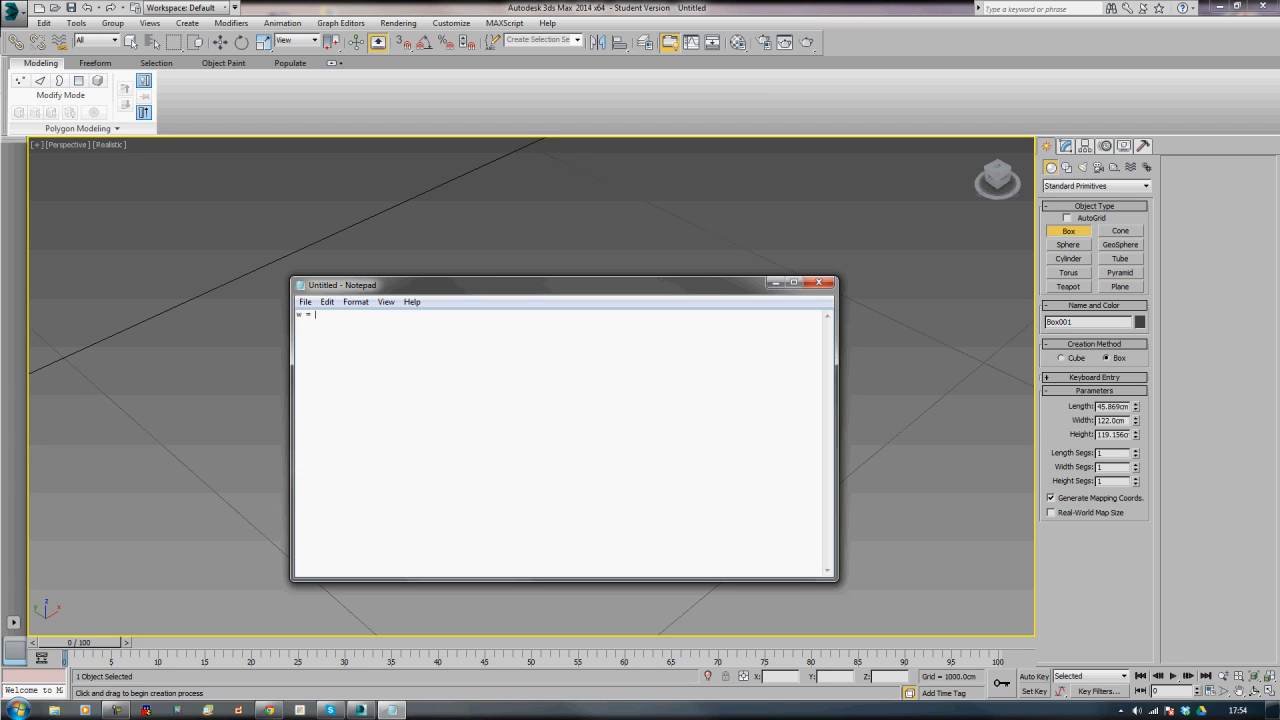
pyautogui.write(' = 103')
pyautogui.write('63 ')
pyautogui.write('d = 70')
pyautogui.moveTo(511, 290); pyautogui.dragTo(490, 336)
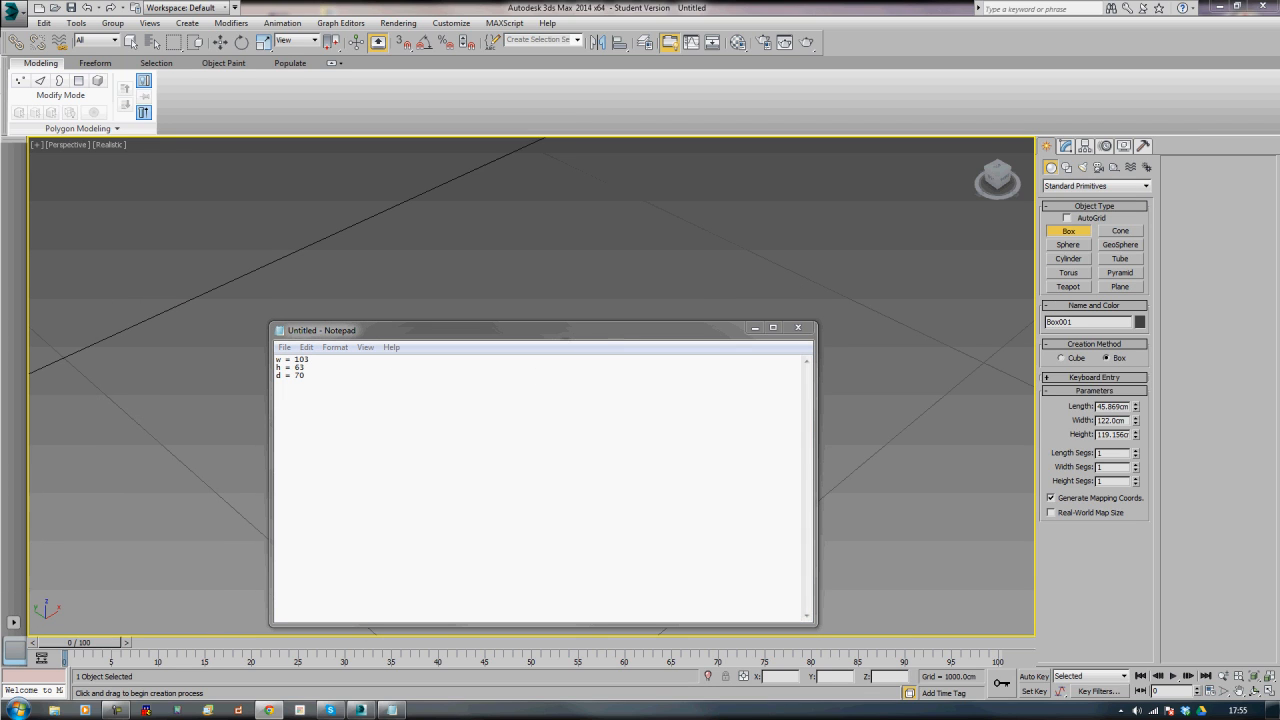
pyautogui.moveTo(497, 330); pyautogui.dragTo(0, 334)
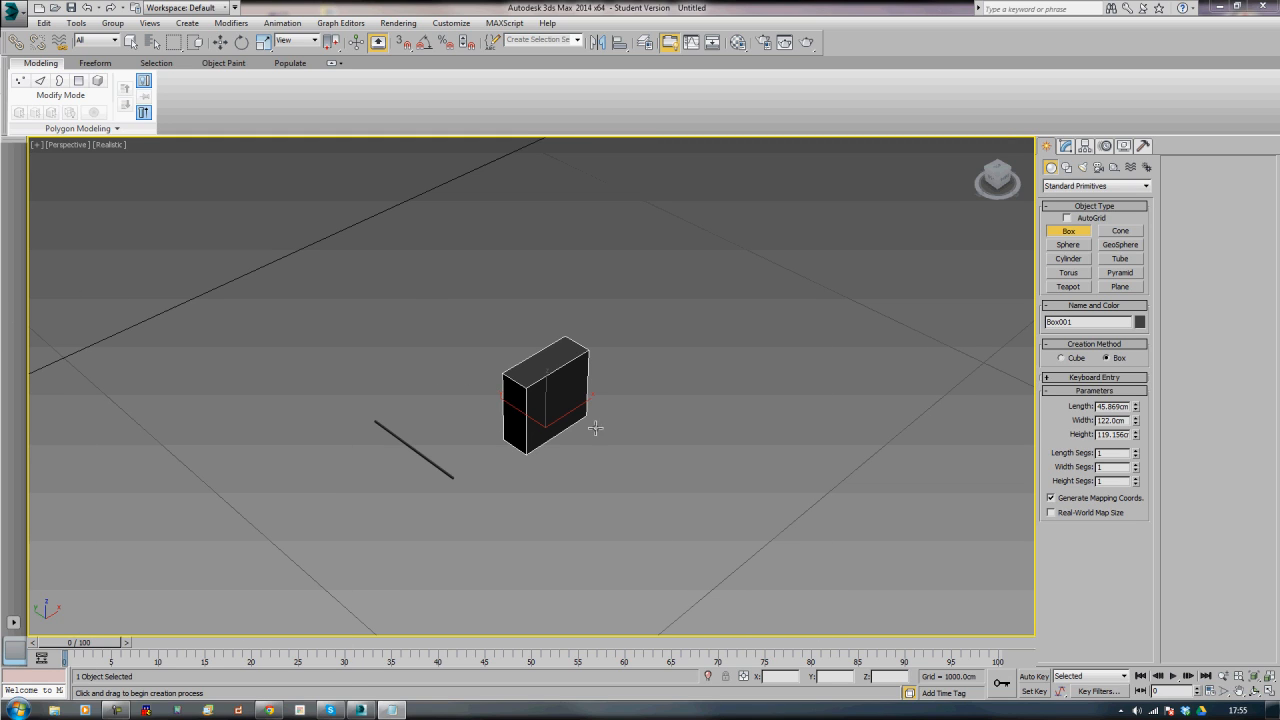
# - Set the second box's width to 103 cm
pyautogui.doubleClick(1112, 420)
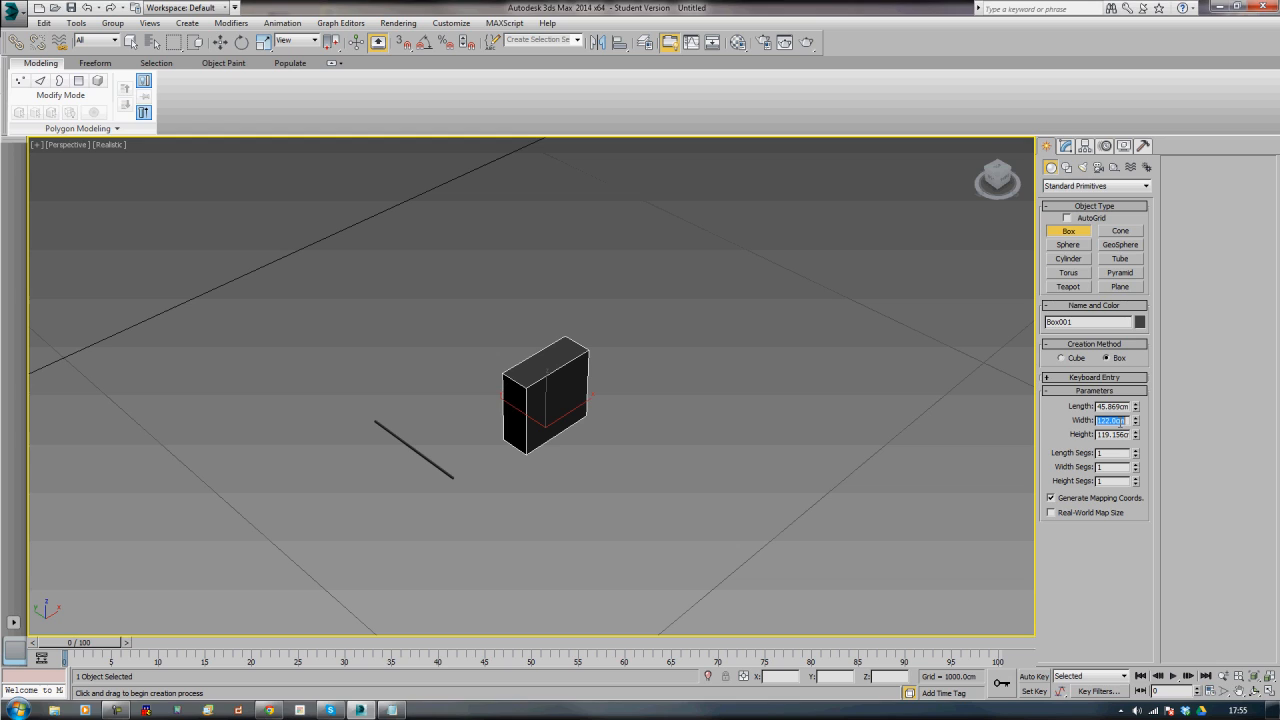
pyautogui.write('1.')
pyautogui.press('Return')
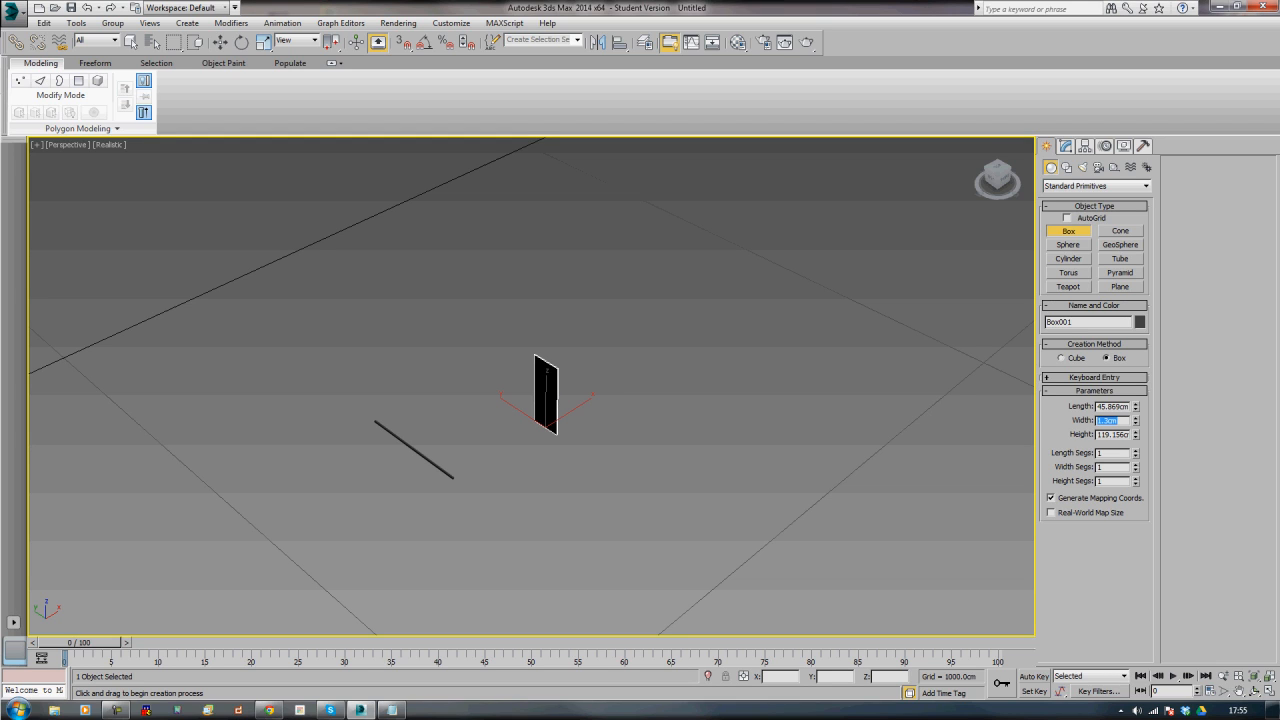
pyautogui.write('100')
pyautogui.press('Return')
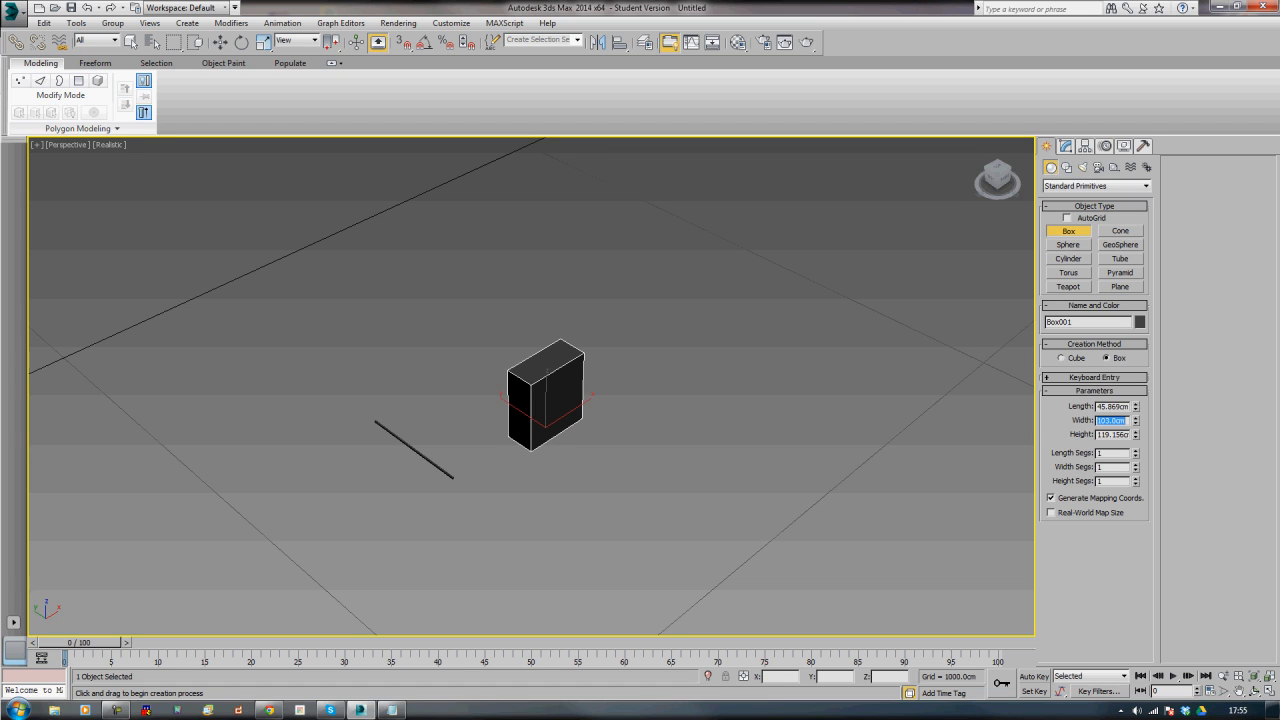
# - Set the second box's length to 7 cm
pyautogui.hotkey('shift', 'Tab')
pyautogui.write('90')
pyautogui.press('Return')
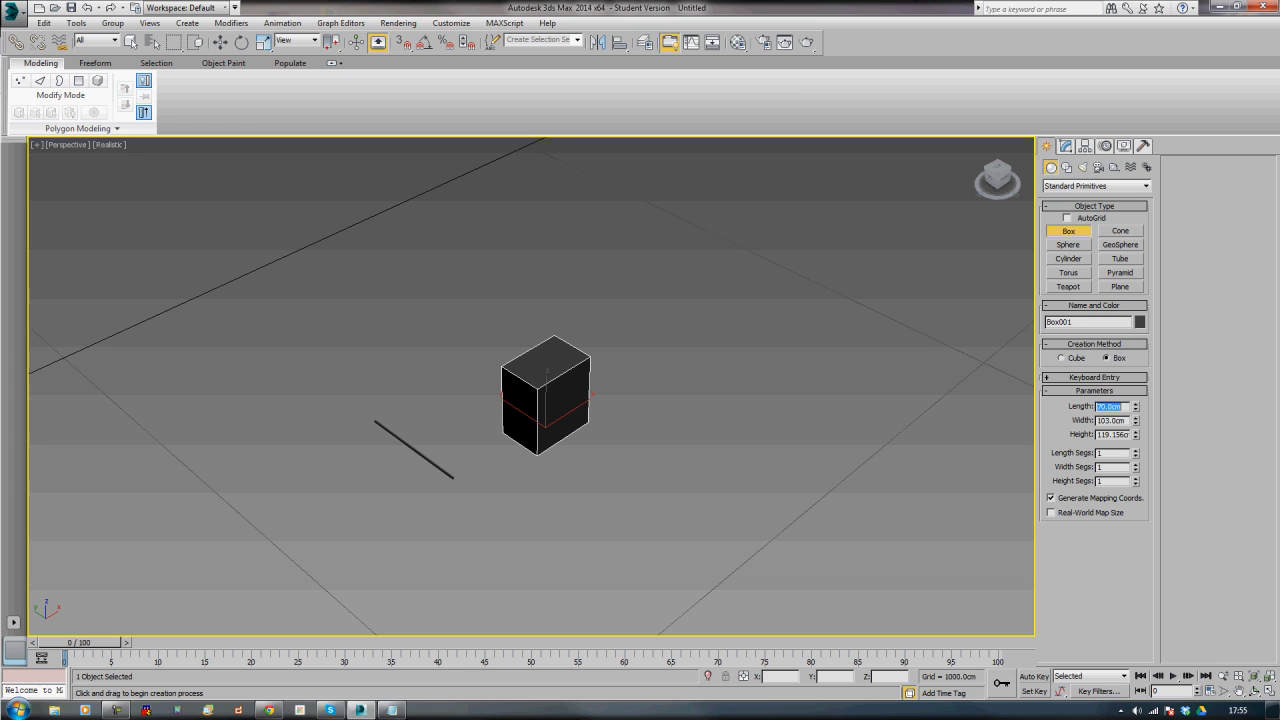
pyautogui.write('7')
pyautogui.press('Return')
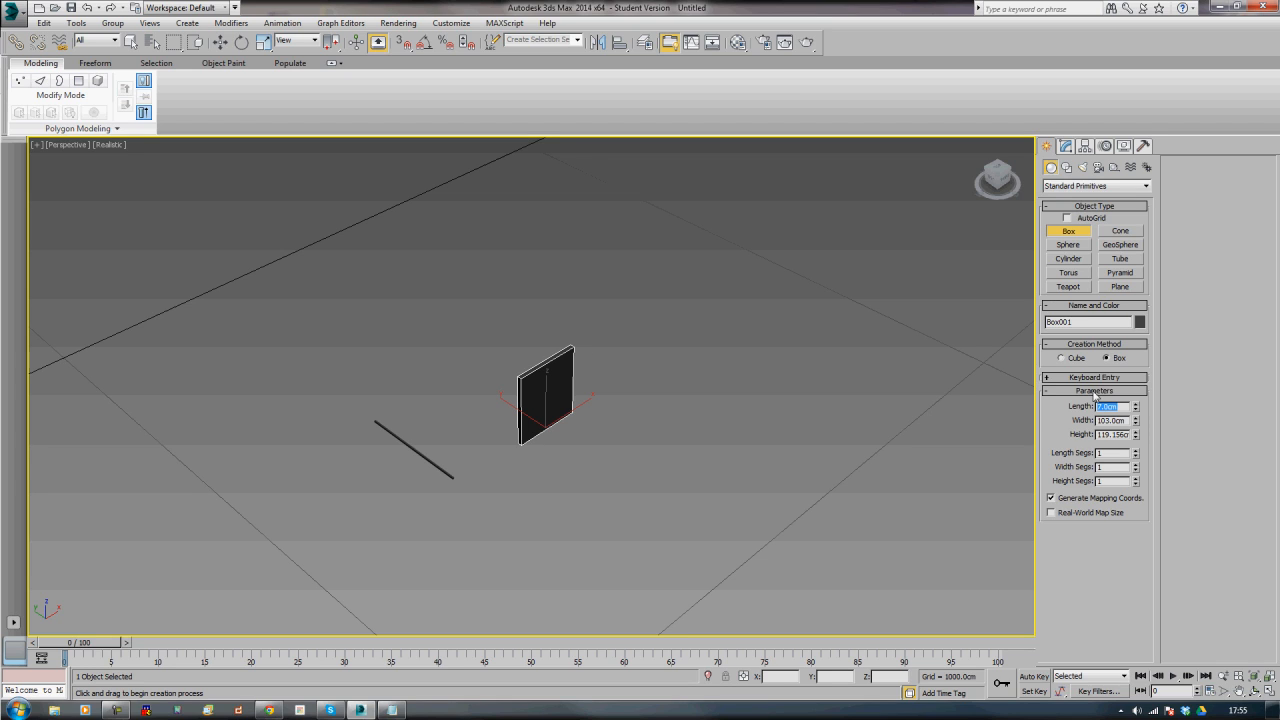
# - Check the noted dimensions and set the second box's height to 63 cm
pyautogui.hotkey('alt', 'Tab')
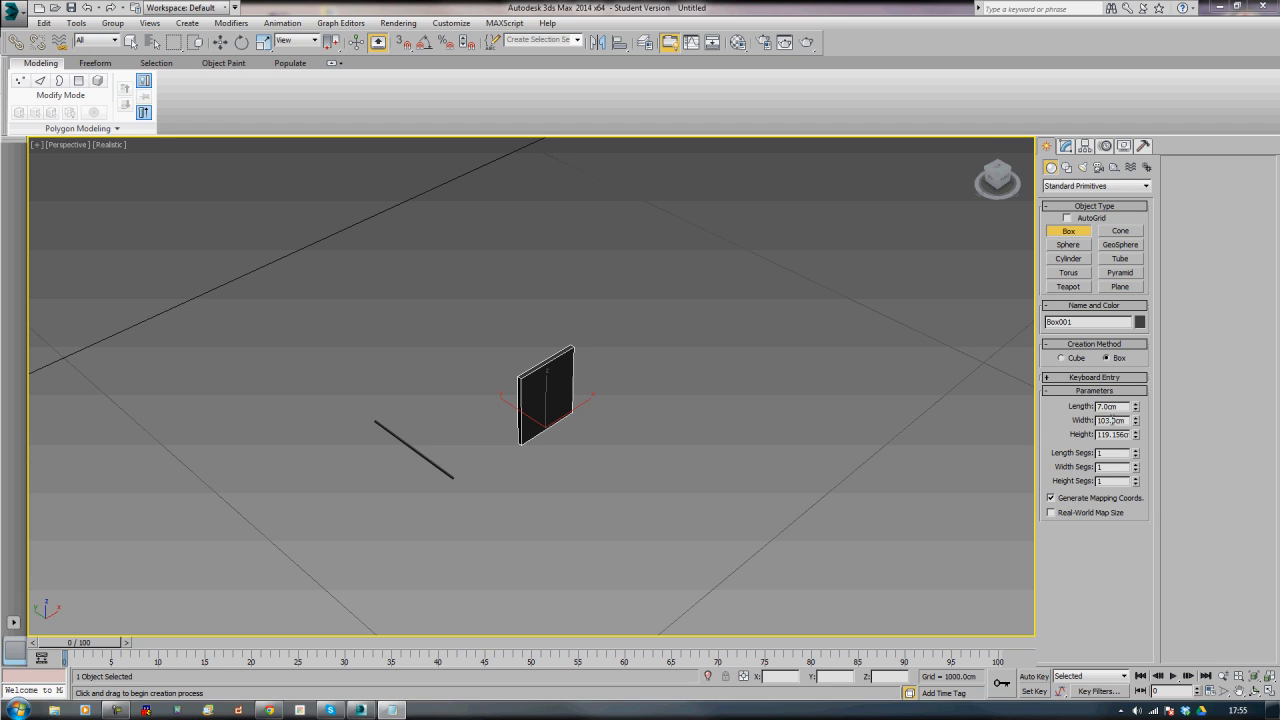
pyautogui.press('Tab')
pyautogui.press('Tab')
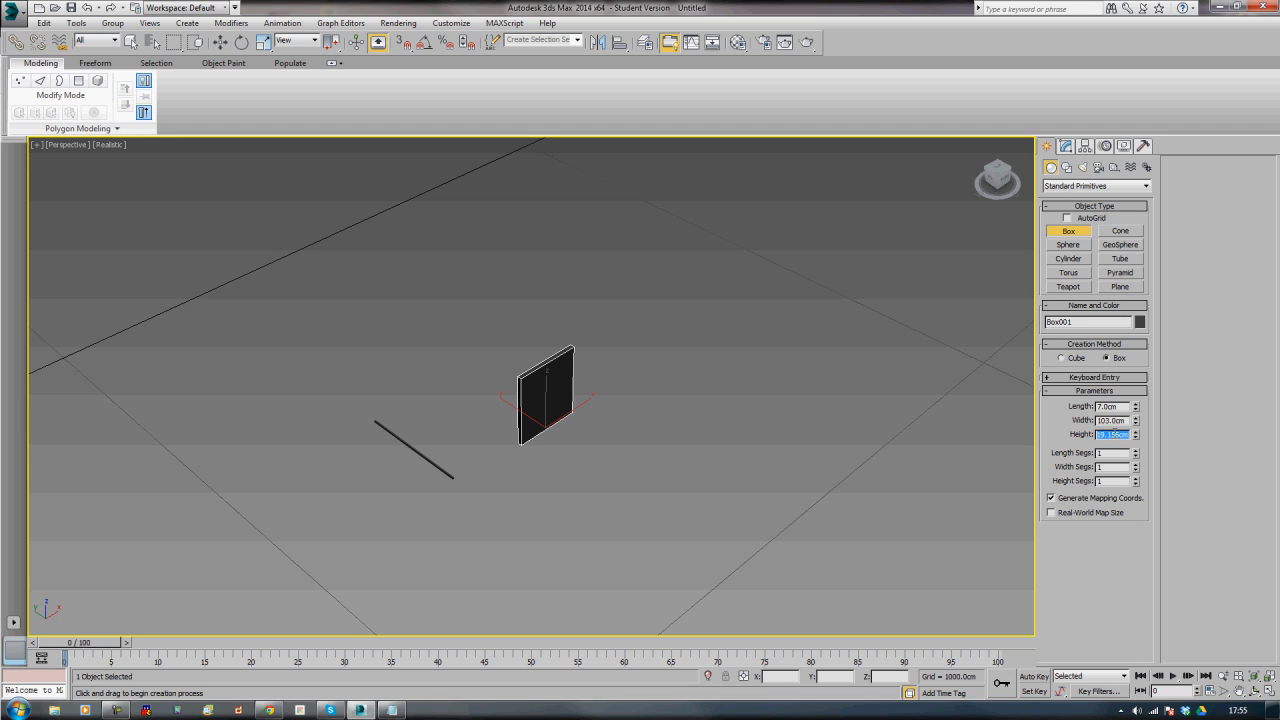
pyautogui.write('63')
pyautogui.press('Return')
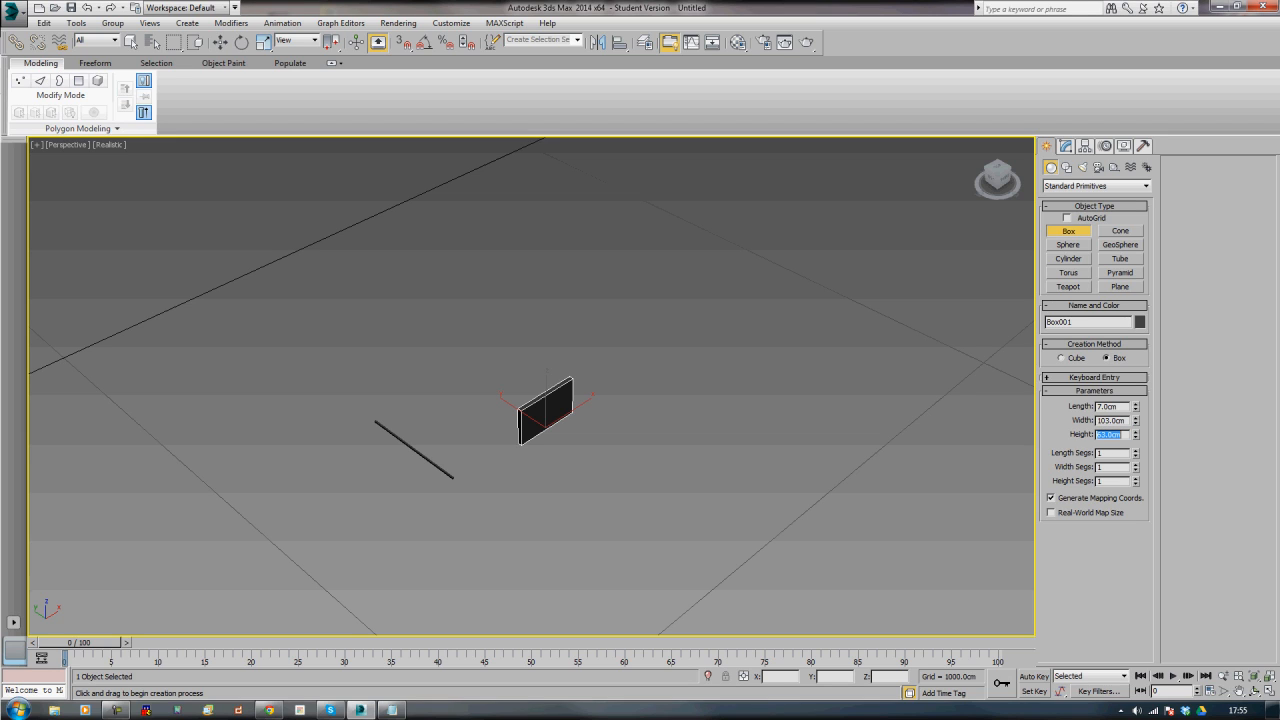
# - Rename the second box as Display_01 and deselect it
pyautogui.click(1067, 147)
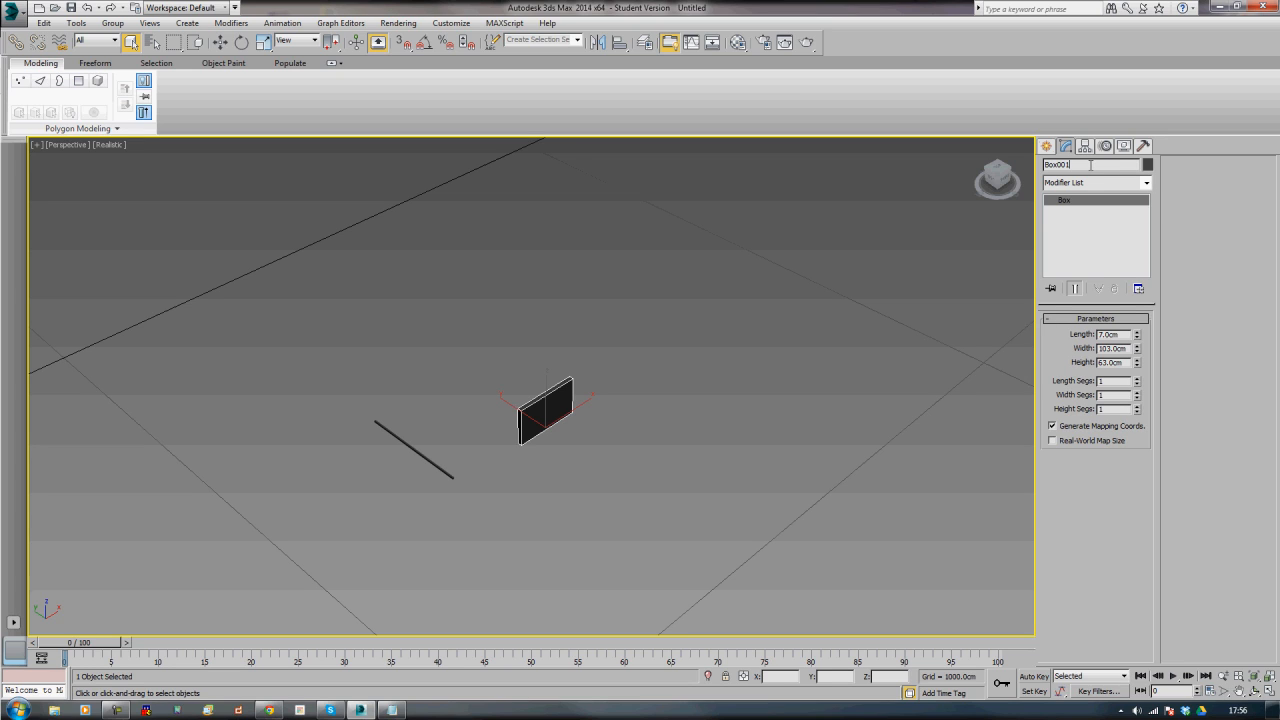
pyautogui.click(1090, 165)
pyautogui.write('Display_01')
pyautogui.click(456, 470)
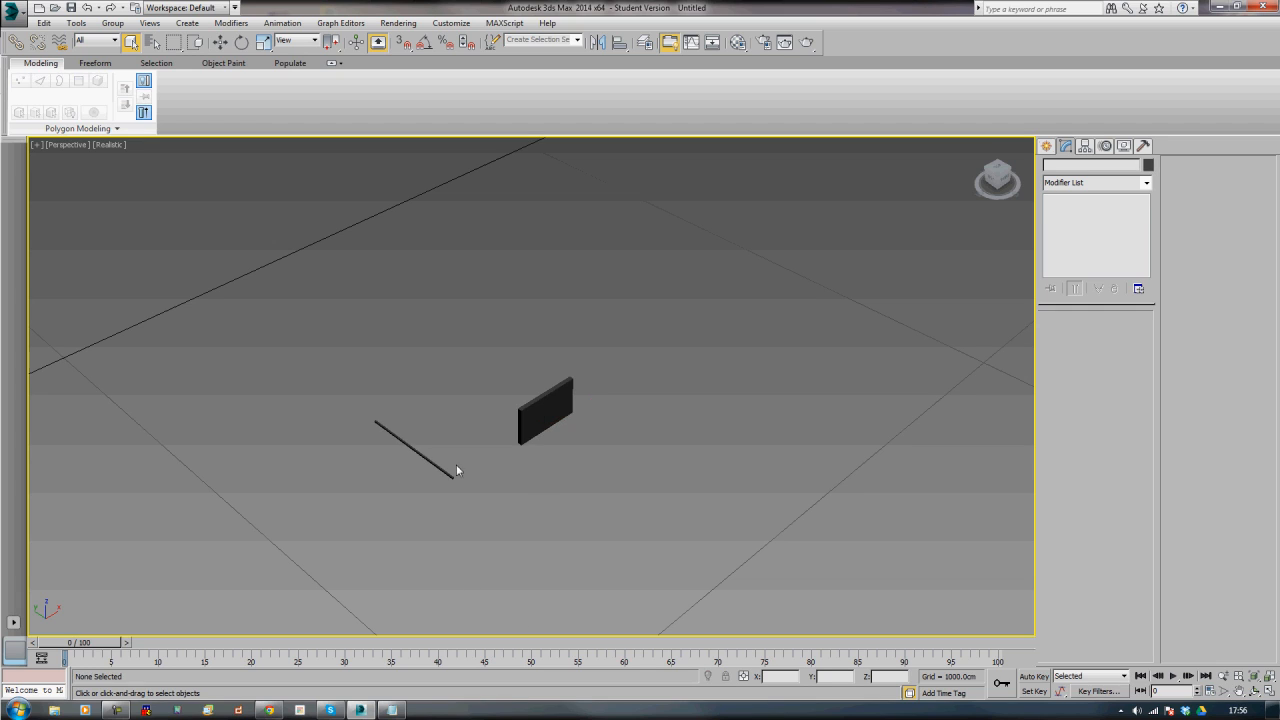
# - Select the thin bar and Display_01 together and move both across the ground plane to clear the middle of the viewport
pyautogui.click(426, 460)
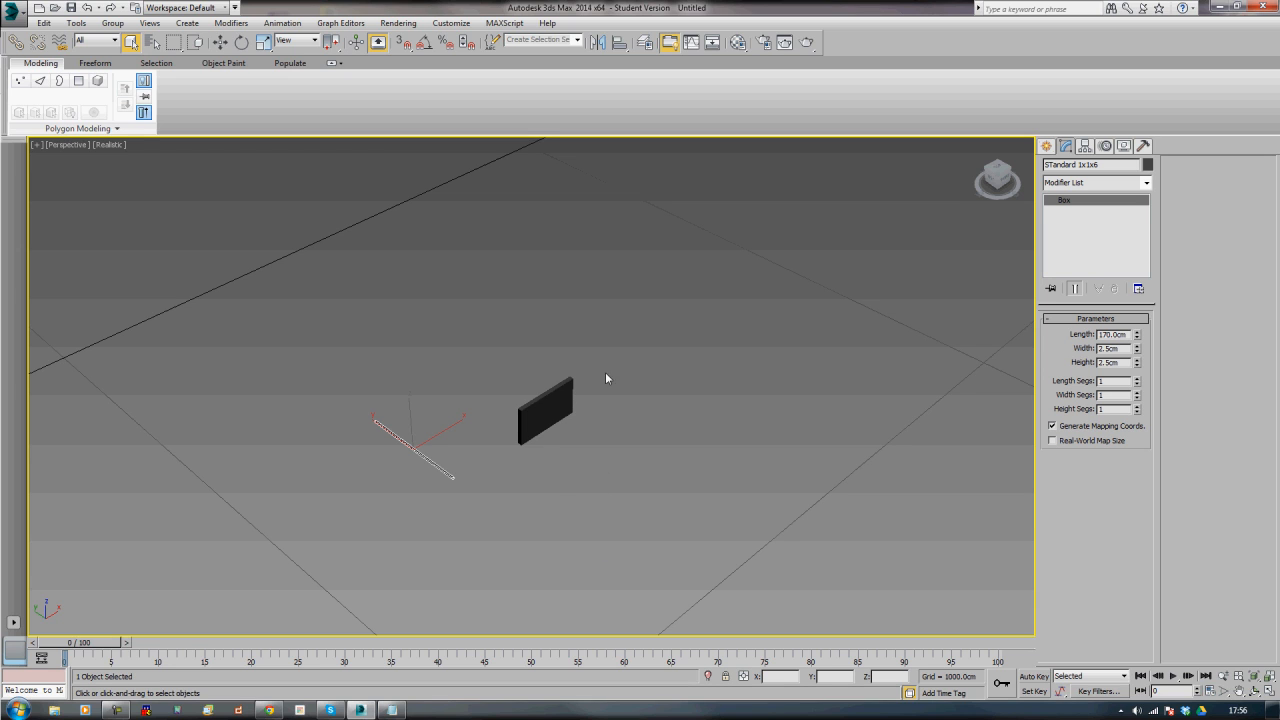
pyautogui.keyDown('ctrl'); pyautogui.click(545, 400); pyautogui.keyUp('ctrl')
pyautogui.press('w')
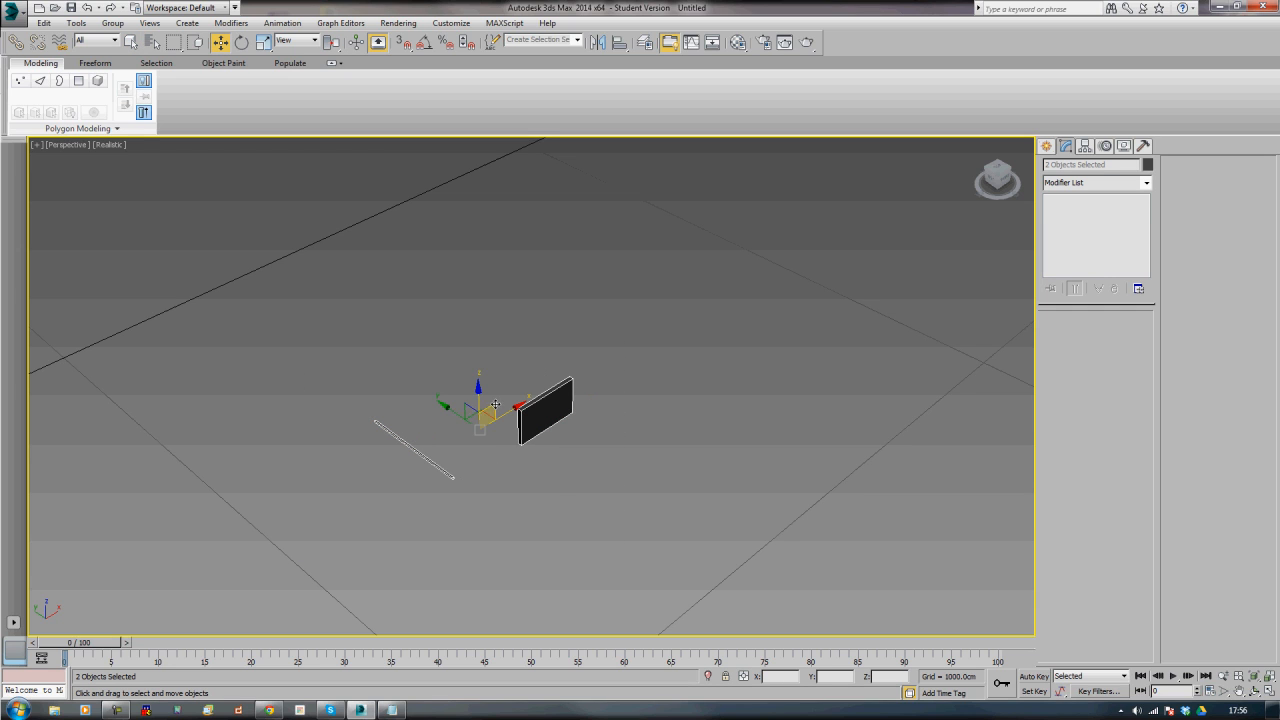
pyautogui.moveTo(487, 415); pyautogui.dragTo(300, 379)
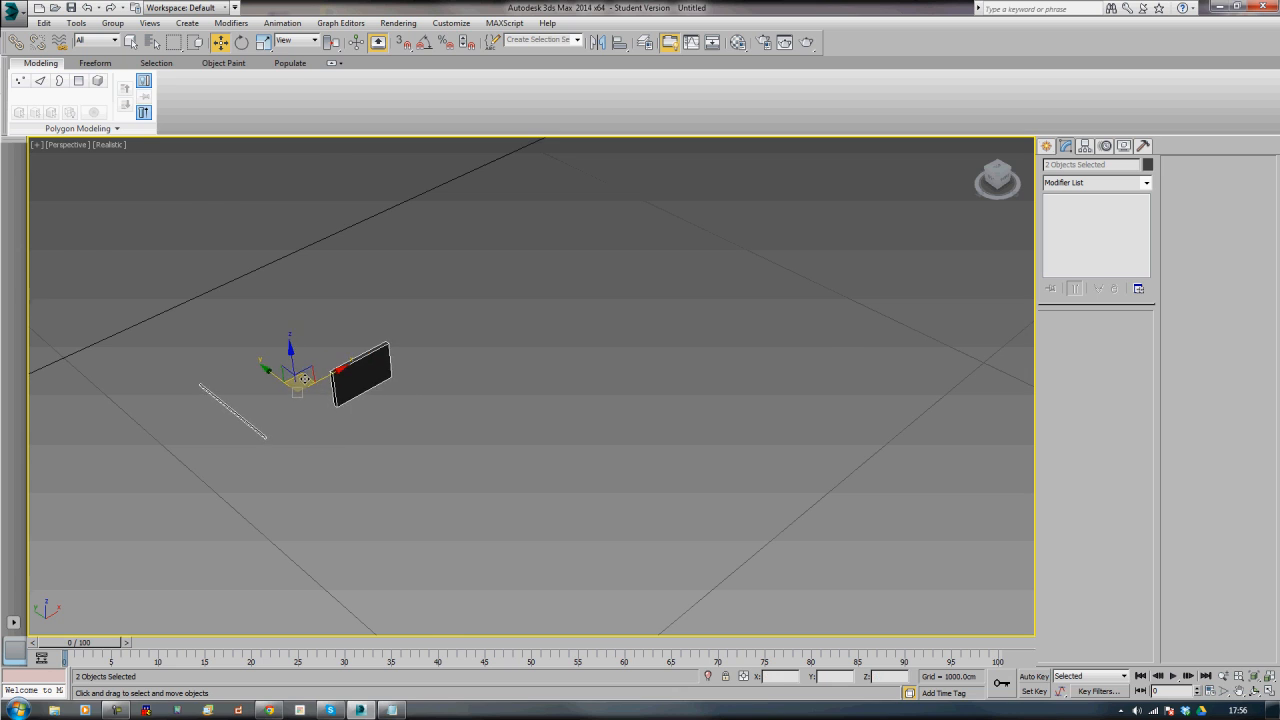
# - Turn on angle snap and make one copy of the thin bar about 328 cm from the original in the negative Y direction
pyautogui.press('z')
pyautogui.scroll(-6, 469, 423)
pyautogui.scroll(2, 474, 420)
pyautogui.moveTo(632, 477); pyautogui.dragTo(389, 415, button='middle')
pyautogui.press('a')
pyautogui.click(236, 445)
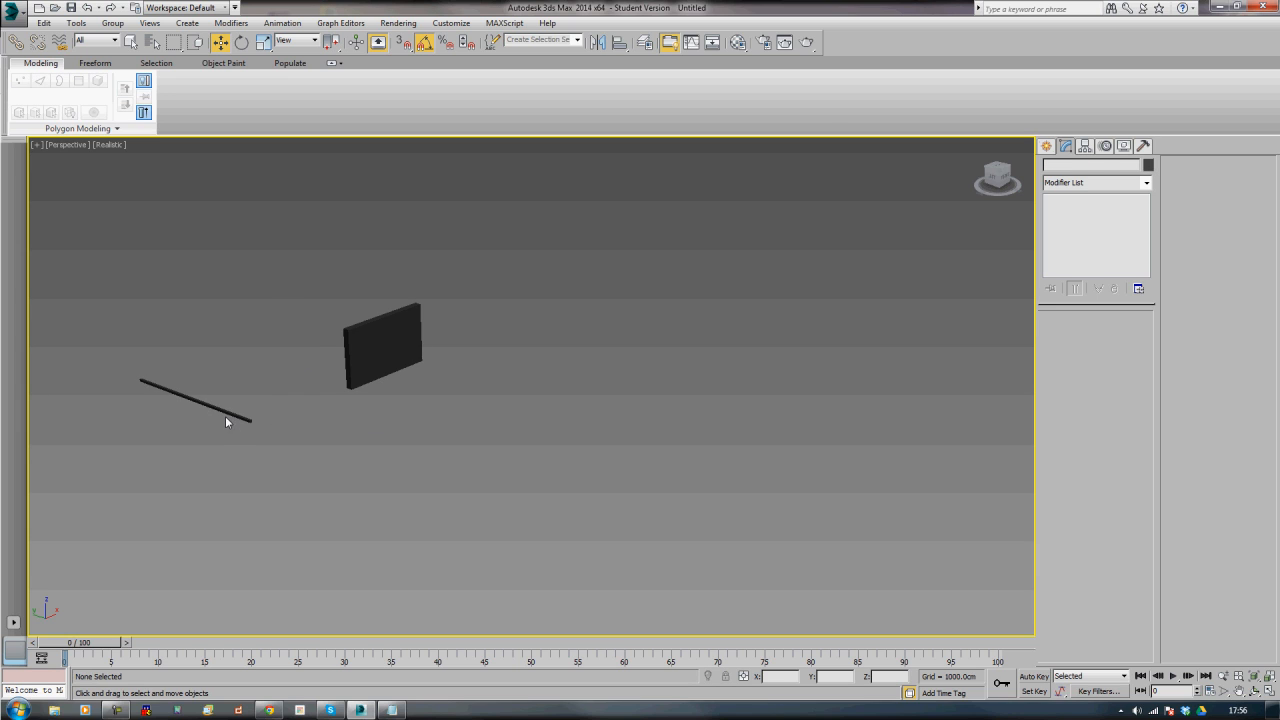
pyautogui.click(226, 412)
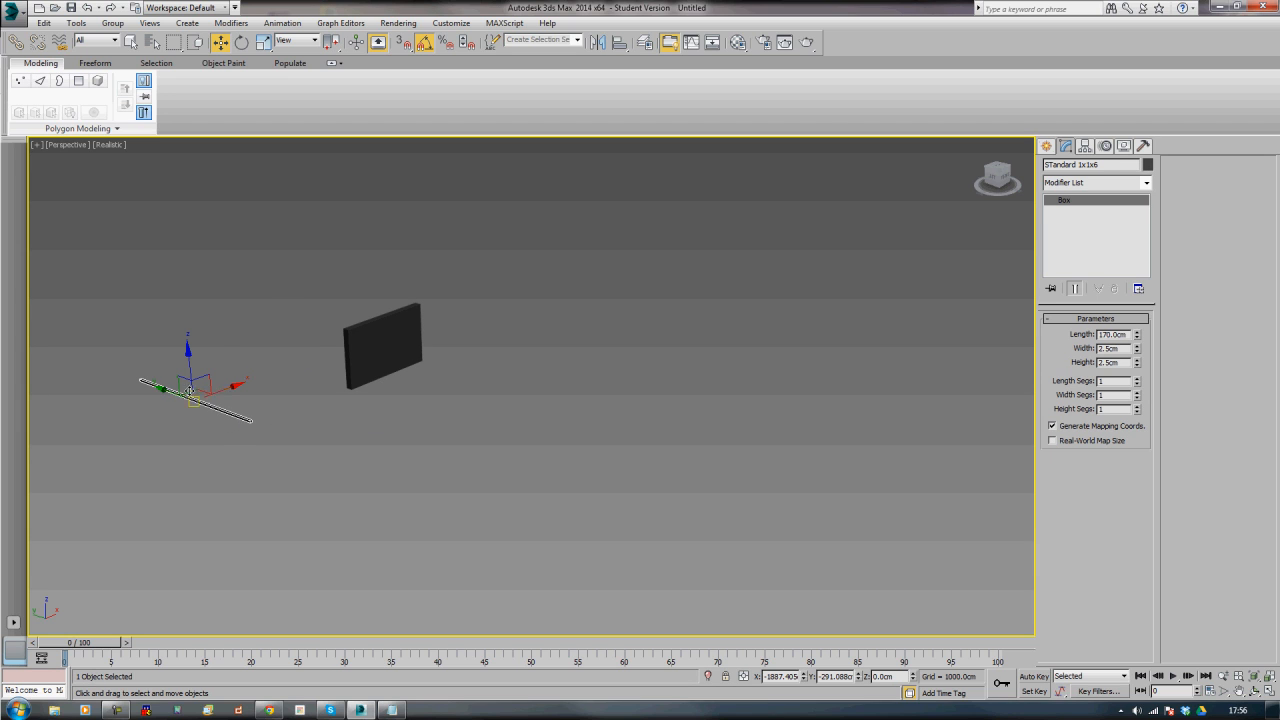
pyautogui.keyDown('shift'); pyautogui.moveTo(226, 412); pyautogui.dragTo(420, 506); pyautogui.keyUp('shift')
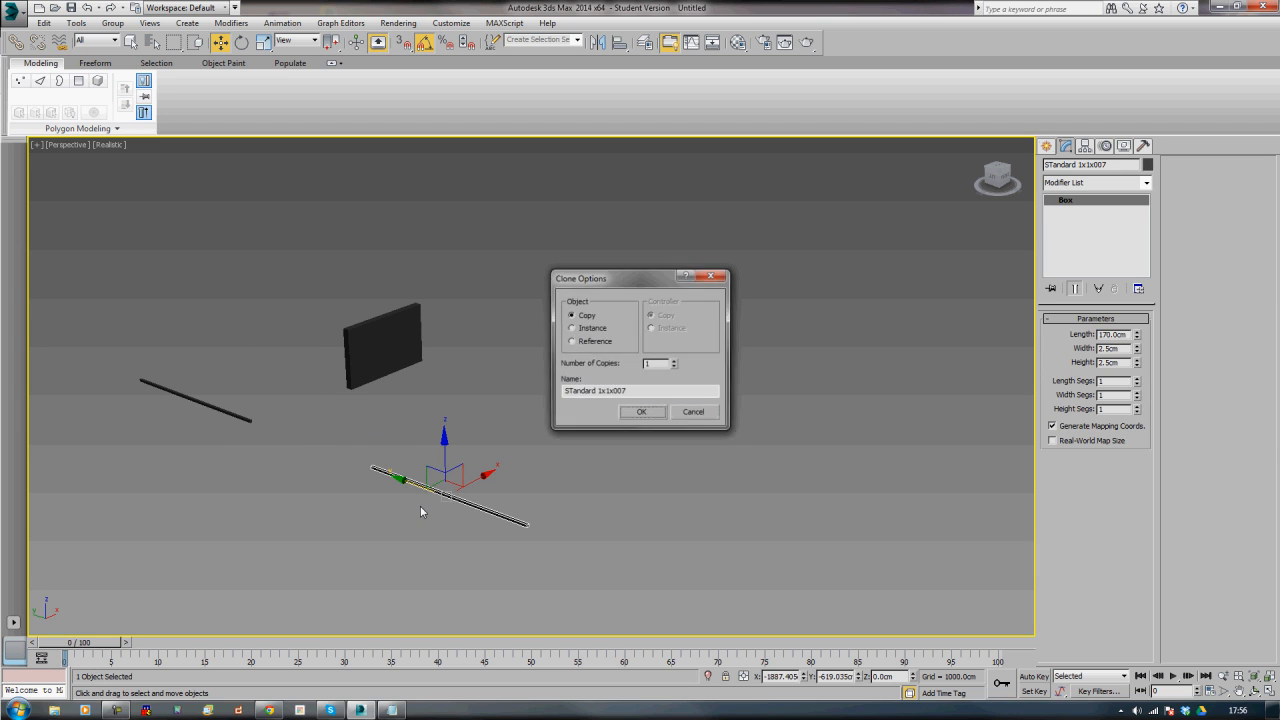
pyautogui.click(645, 414)
# - In the front view, rotate the copied bar 90 degrees about the X axis so it stands upright
pyautogui.moveTo(631, 501); pyautogui.dragTo(570, 480, button='middle')
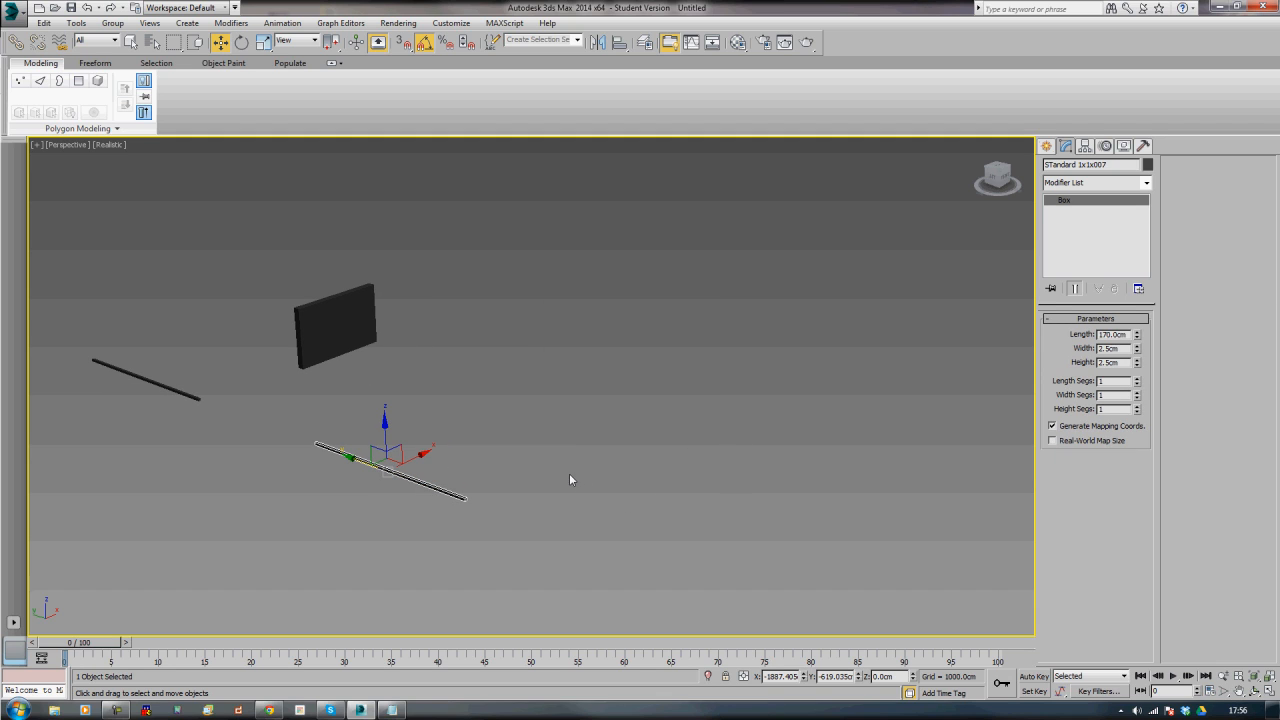
pyautogui.press('f')
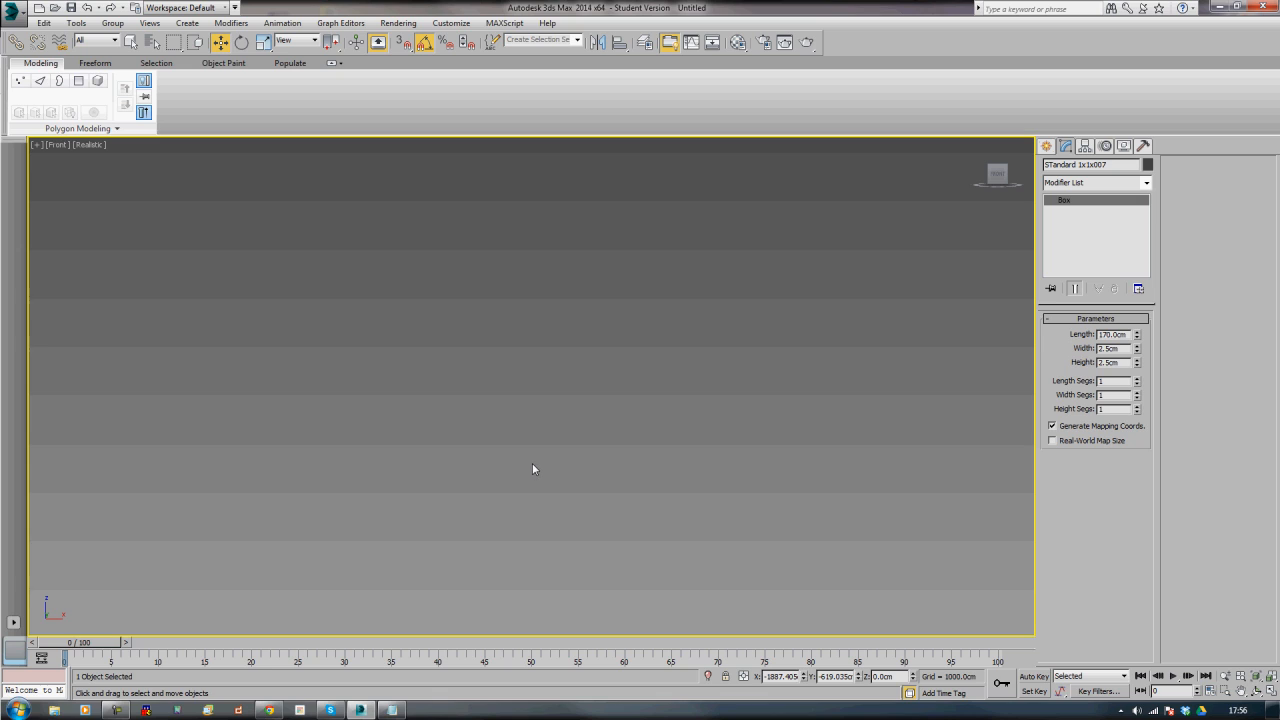
pyautogui.scroll(-6, 532, 465)
pyautogui.scroll(2, 545, 456)
pyautogui.moveTo(627, 493); pyautogui.dragTo(550, 459, button='middle')
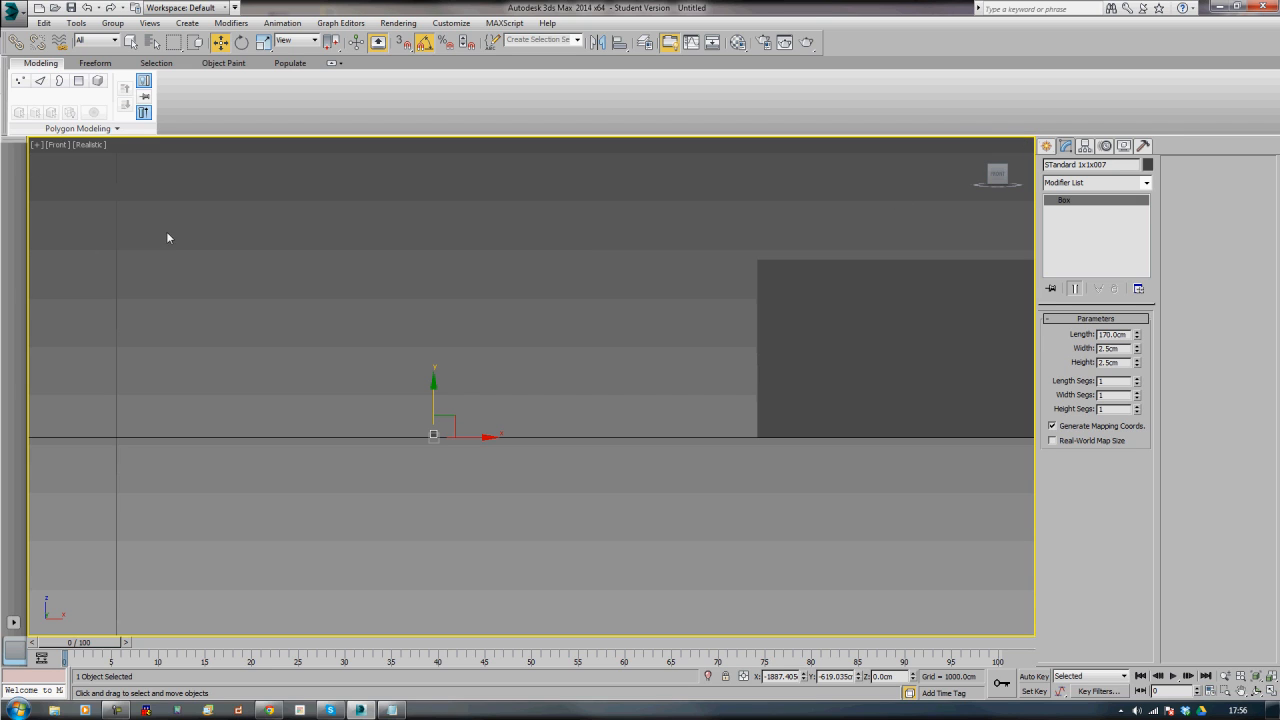
pyautogui.moveTo(168, 233); pyautogui.dragTo(154, 231, button='middle')
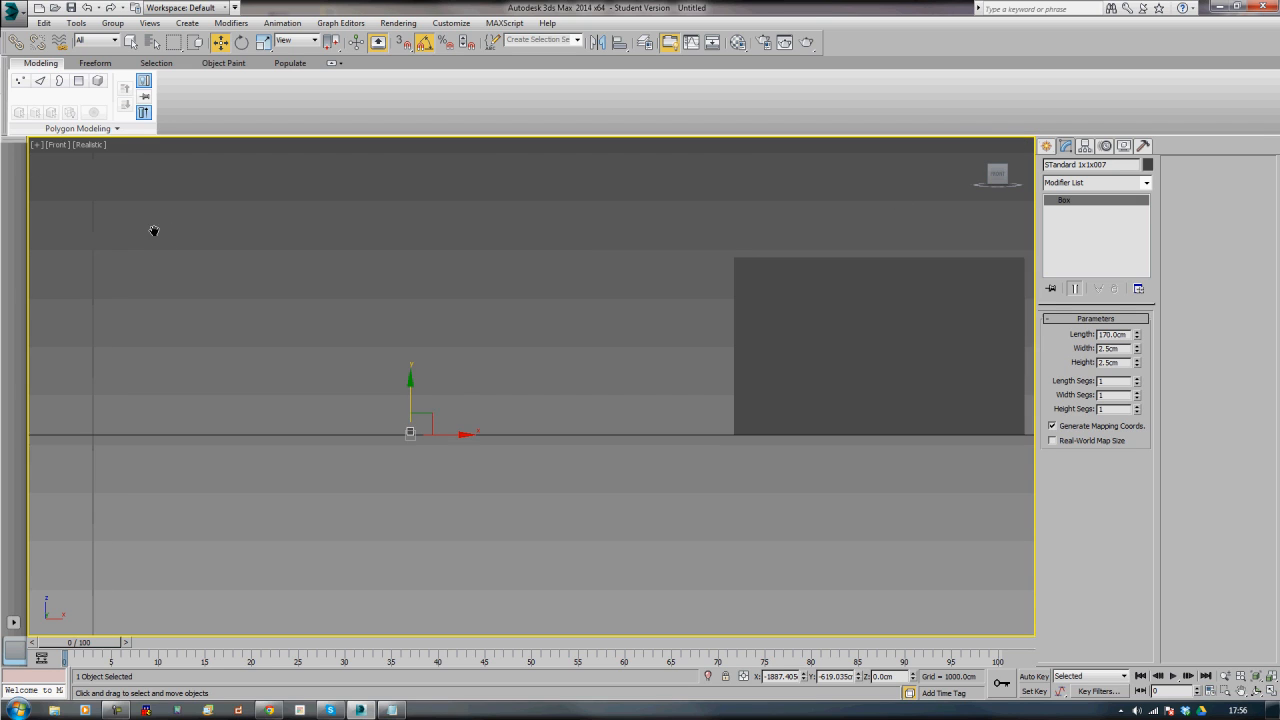
pyautogui.click(242, 41)
pyautogui.moveTo(416, 405); pyautogui.dragTo(409, 466)
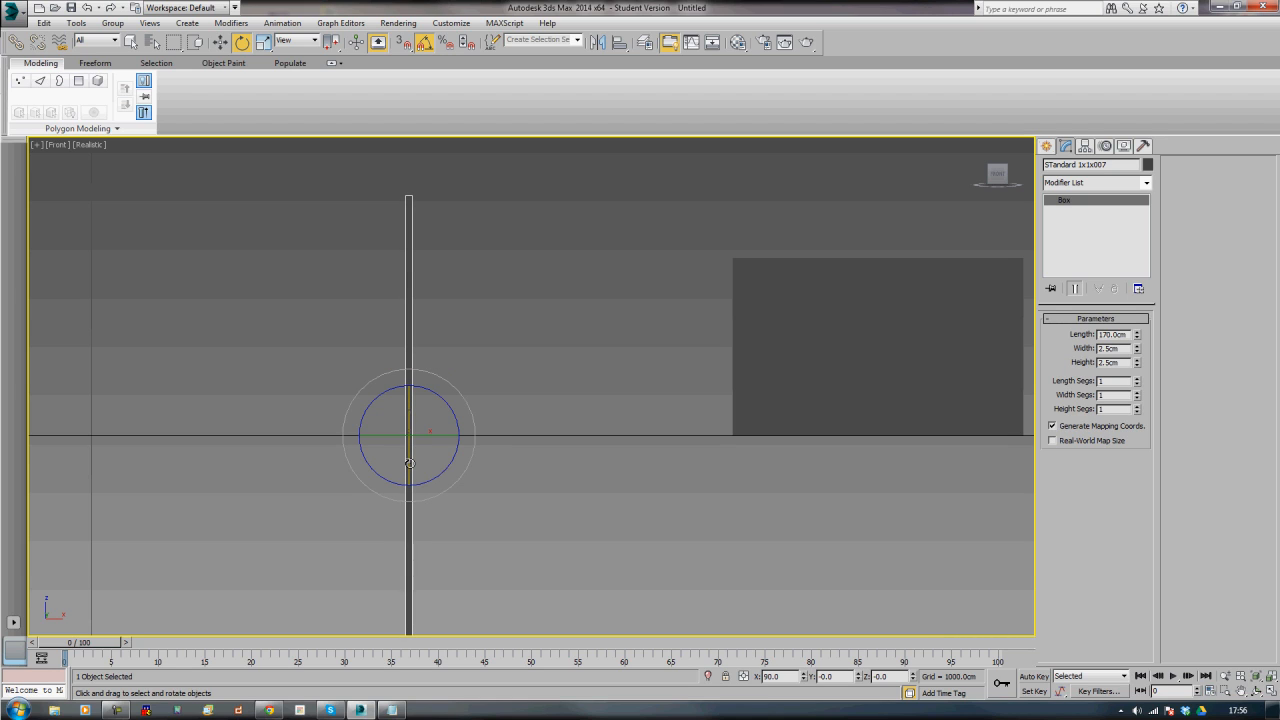
# - Raise the upright bar about 85 cm onto the ground line and slide it about 113 cm along X against the display's left edge
pyautogui.press('w')
pyautogui.moveTo(410, 393); pyautogui.dragTo(413, 154)
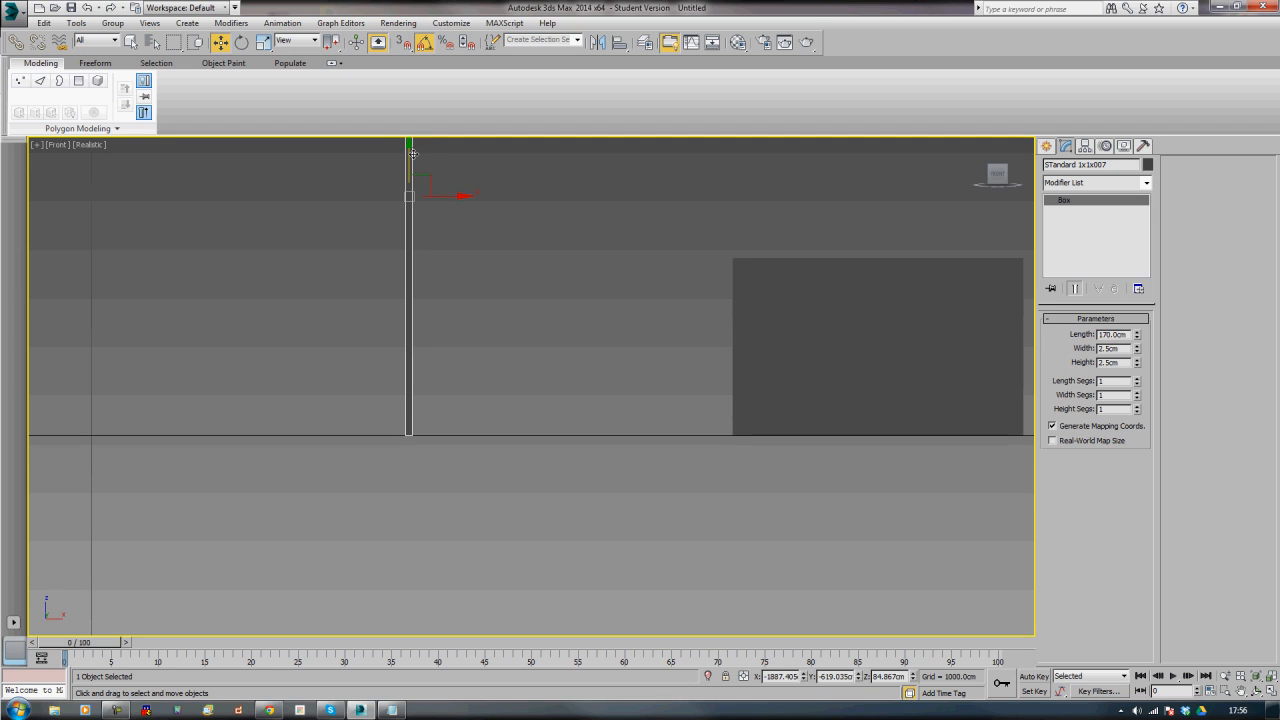
pyautogui.moveTo(570, 300); pyautogui.dragTo(501, 388, button='middle')
pyautogui.moveTo(373, 284); pyautogui.dragTo(706, 315)
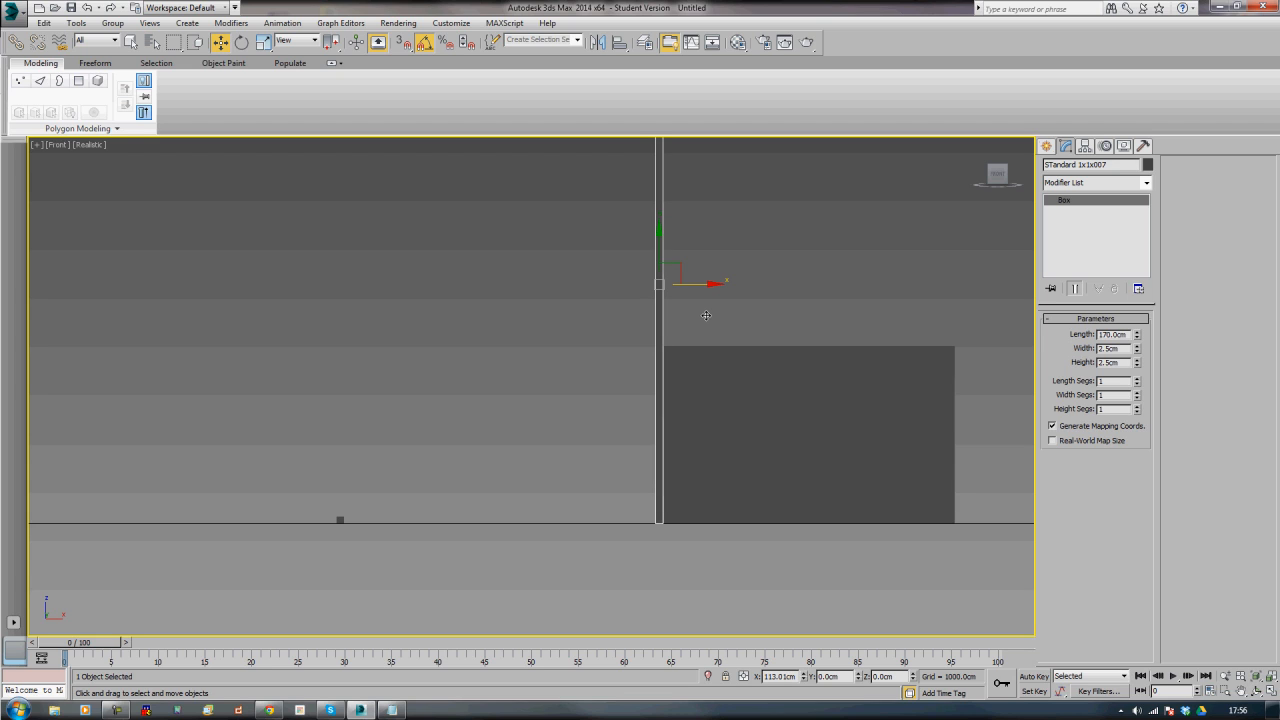
# - Make one copy of the upright bar about 106 cm along X, against the display's right edge, and deselect it
pyautogui.moveTo(706, 320); pyautogui.dragTo(557, 417, button='middle')
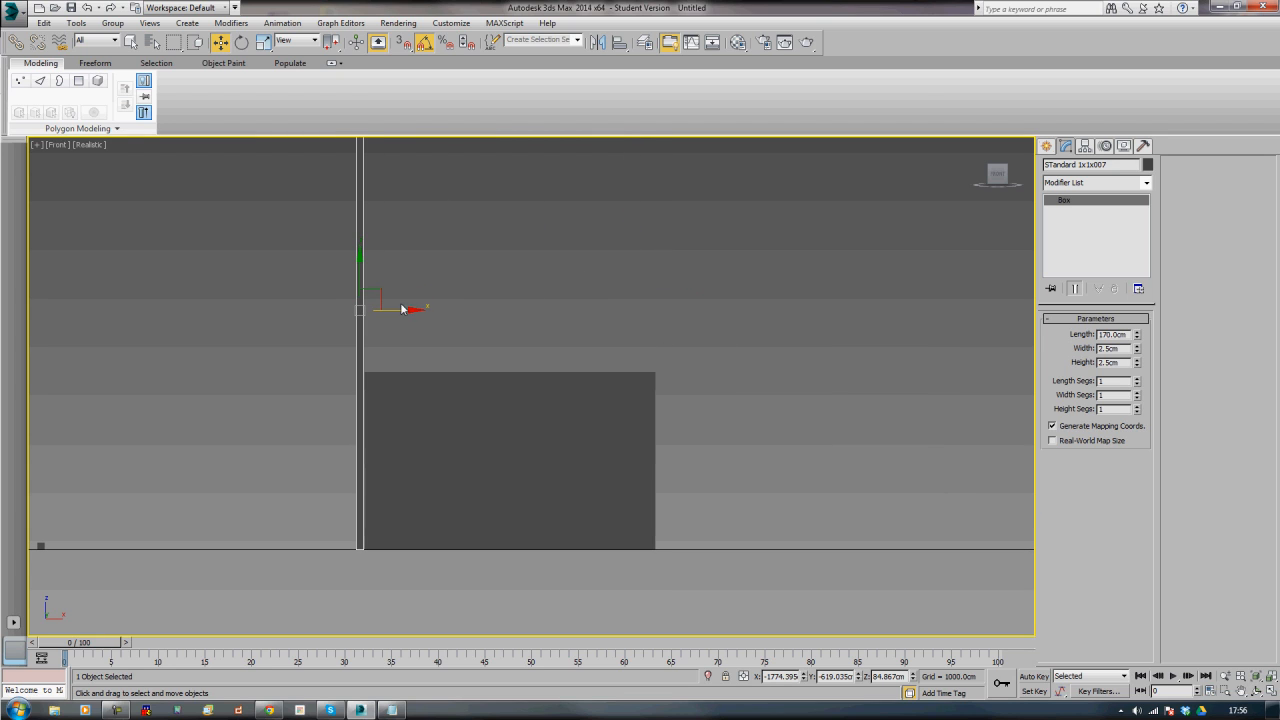
pyautogui.moveTo(411, 309)
pyautogui.keyDown('shift'); pyautogui.mouseDown()
pyautogui.moveTo(789, 366)
pyautogui.moveTo(710, 360)
pyautogui.mouseUp(); pyautogui.keyUp('shift')
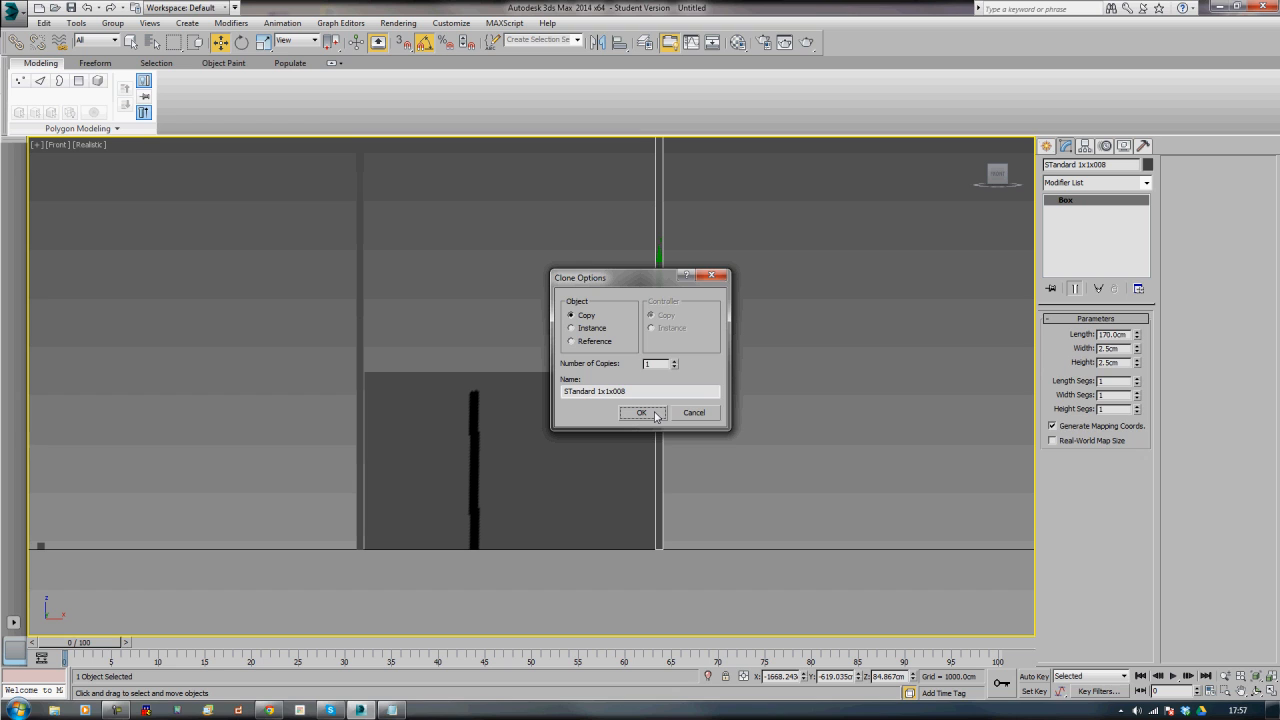
pyautogui.click(655, 415)
pyautogui.click(733, 377)
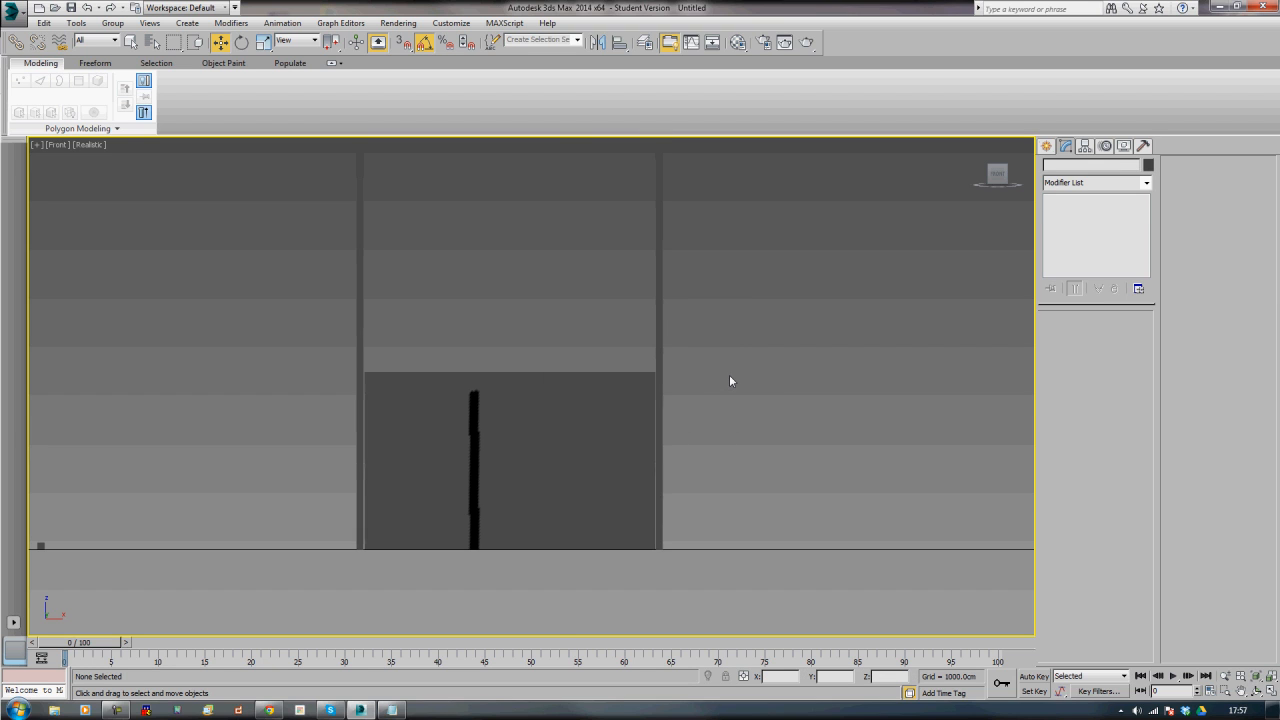
# - In the perspective view, move Display_01 between the tops of the two upright bars, to about Y -625 cm and Z 107 cm
pyautogui.press('p')
pyautogui.scroll(-10, 710, 386)
pyautogui.keyDown('alt'); pyautogui.moveTo(627, 393); pyautogui.dragTo(615, 456, button='middle'); pyautogui.keyUp('alt')
pyautogui.scroll(5, 615, 439)
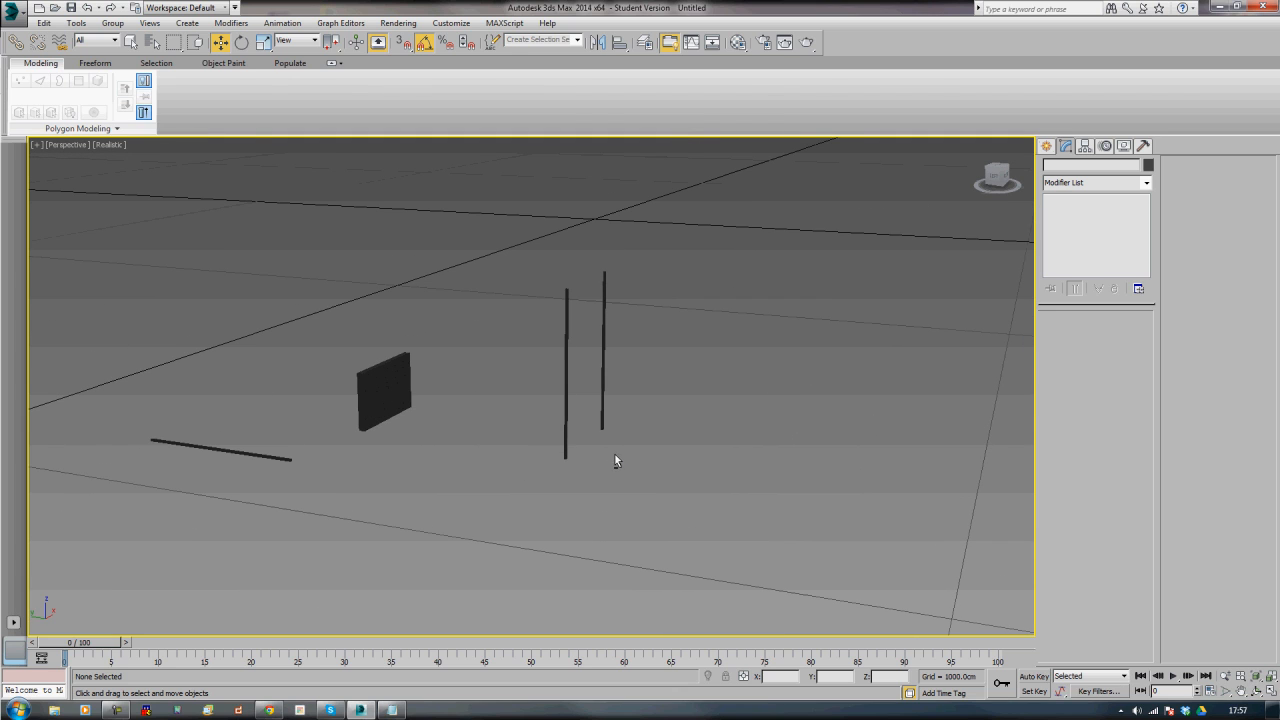
pyautogui.click(373, 380)
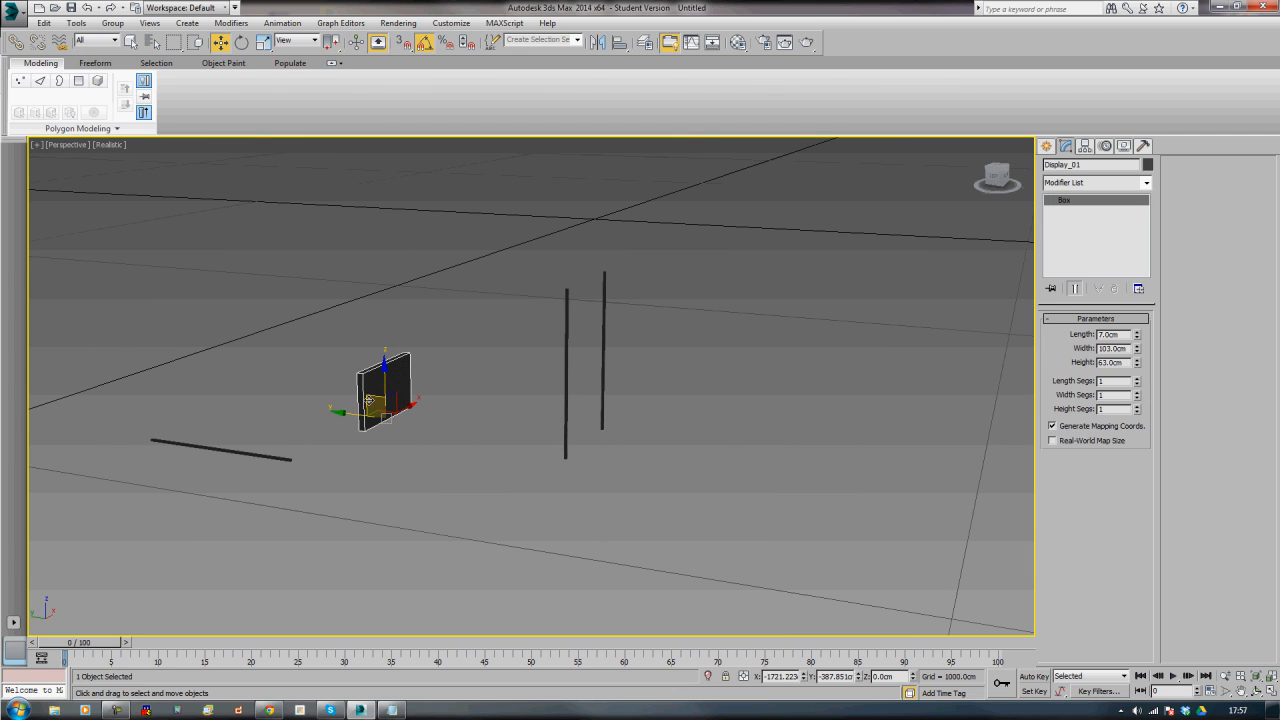
pyautogui.moveTo(369, 400); pyautogui.dragTo(572, 321)
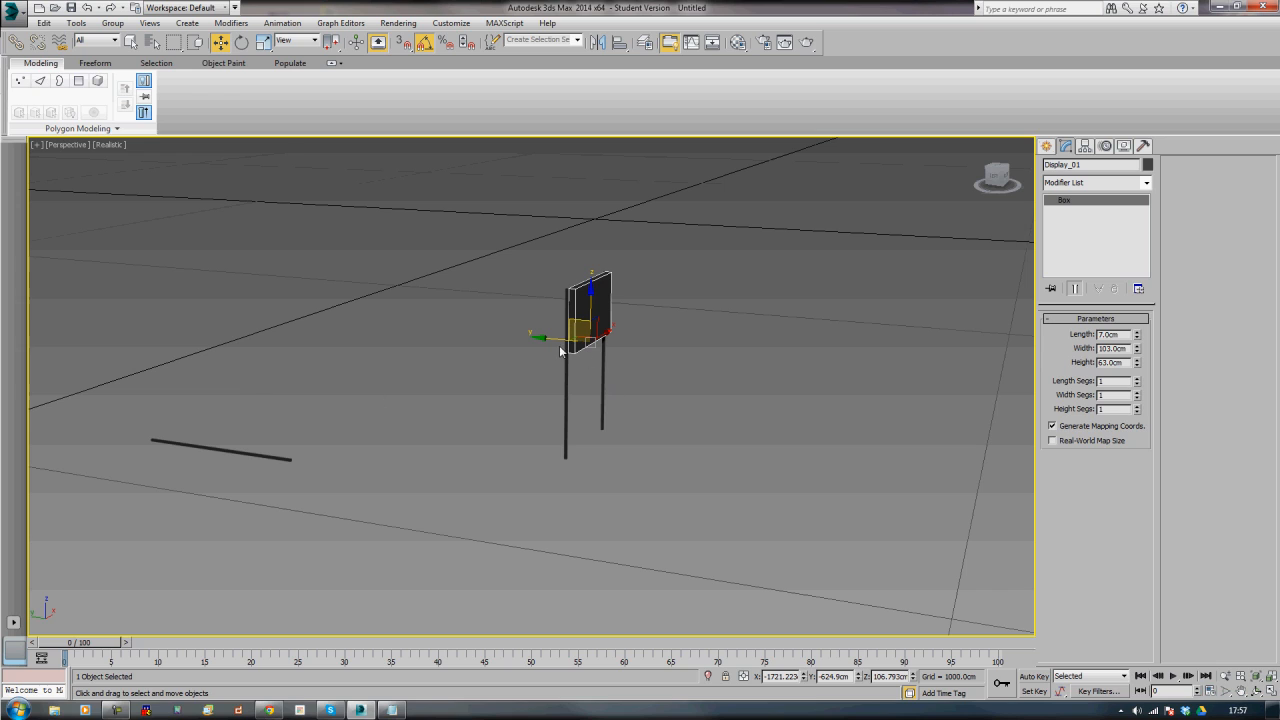
# - Slide Display_01 to about Y -650 cm and tilt it -15 degrees about the X axis
pyautogui.moveTo(562, 347); pyautogui.dragTo(587, 297)
pyautogui.press('e')
pyautogui.keyDown('alt'); pyautogui.moveTo(522, 437); pyautogui.dragTo(546, 424, button='middle'); pyautogui.keyUp('alt')
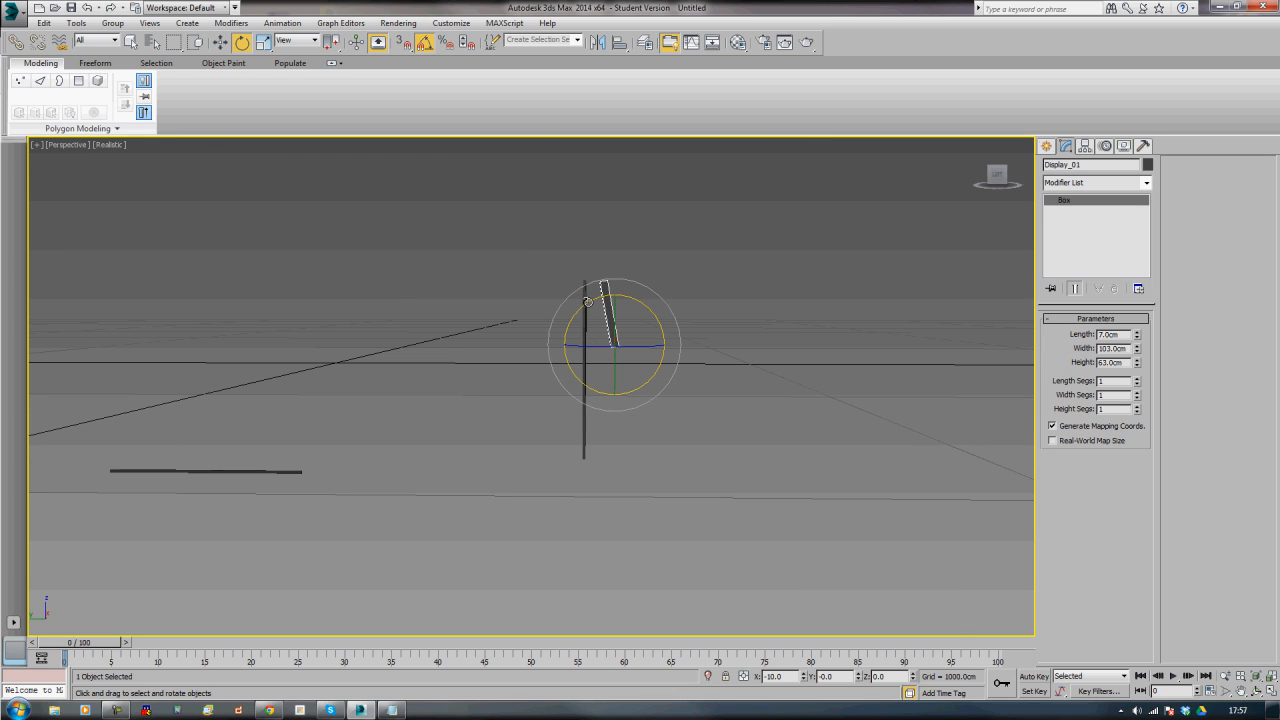
pyautogui.moveTo(590, 302); pyautogui.dragTo(587, 301)
pyautogui.keyDown('alt'); pyautogui.moveTo(718, 335); pyautogui.dragTo(666, 289, button='middle'); pyautogui.keyUp('alt')
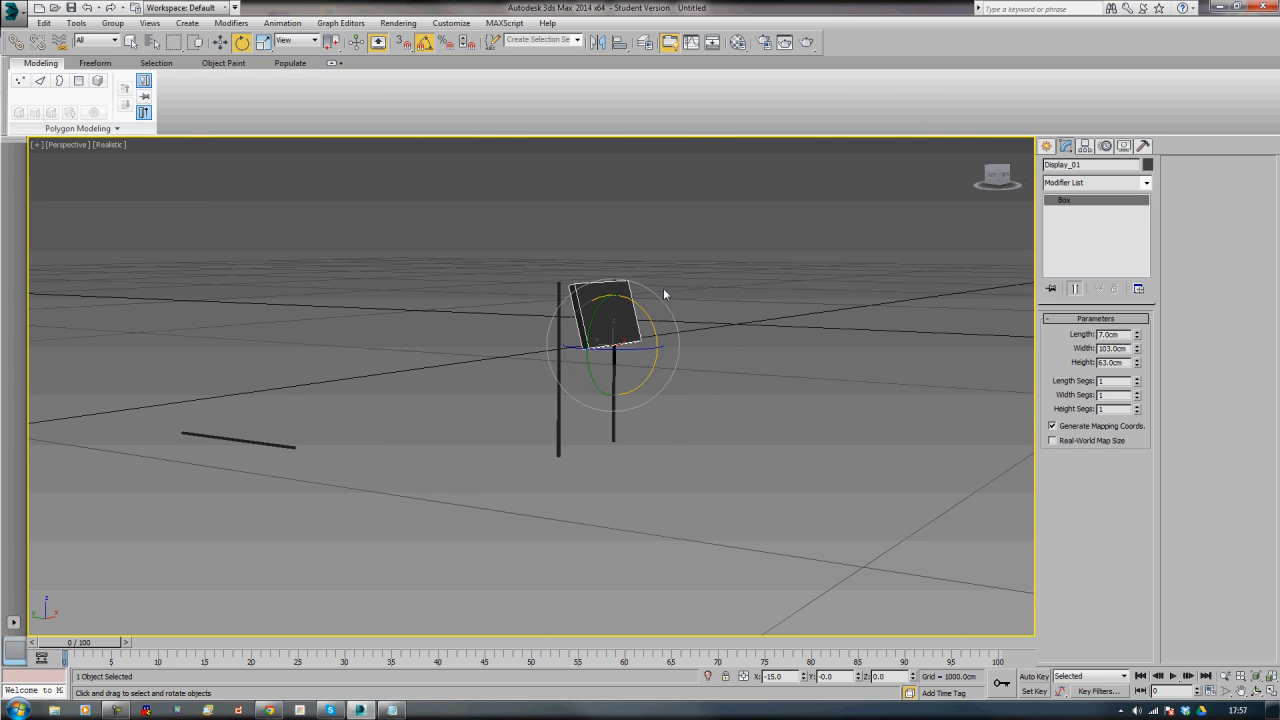
pyautogui.keyDown('alt'); pyautogui.moveTo(732, 378); pyautogui.dragTo(952, 318, button='middle'); pyautogui.keyUp('alt')
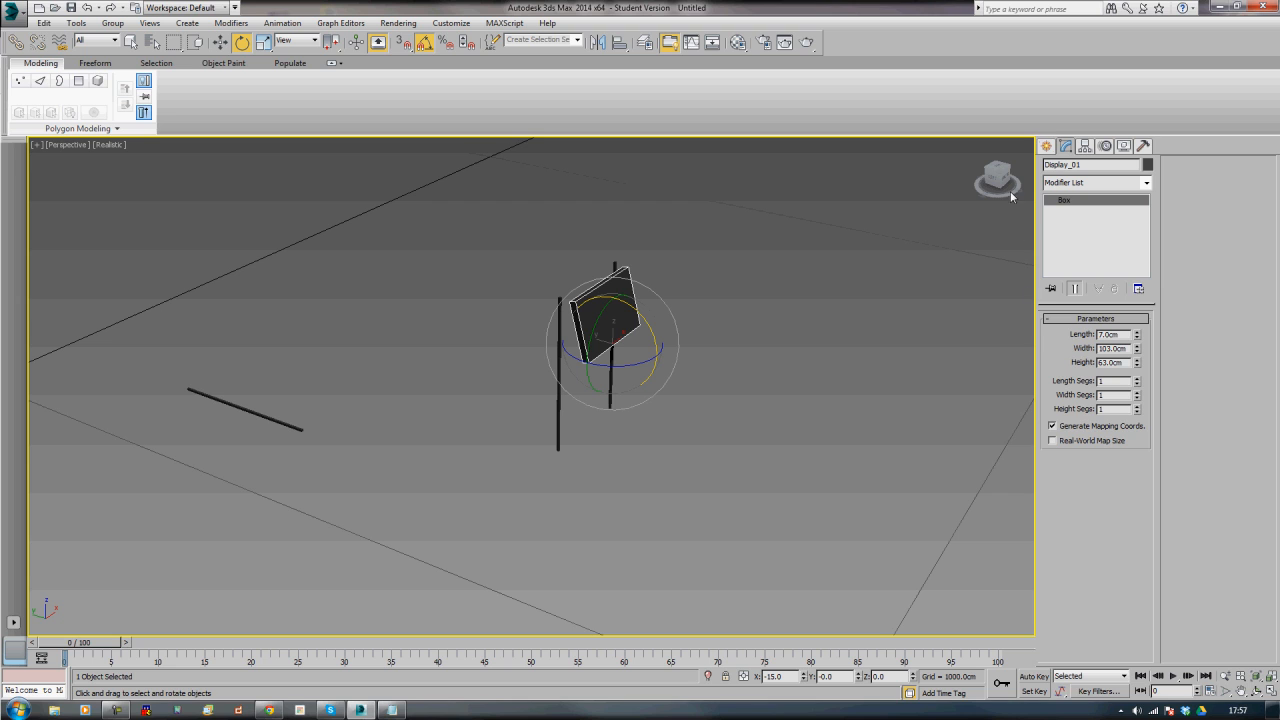
# - Copy both upright bars to about Y -654 cm behind the display, and move the original pair out to about Y -592 cm
pyautogui.keyDown('alt'); pyautogui.moveTo(900, 273); pyautogui.dragTo(741, 469, button='middle'); pyautogui.keyUp('alt')
pyautogui.keyDown('alt'); pyautogui.moveTo(606, 431); pyautogui.dragTo(557, 497, button='middle'); pyautogui.keyUp('alt')
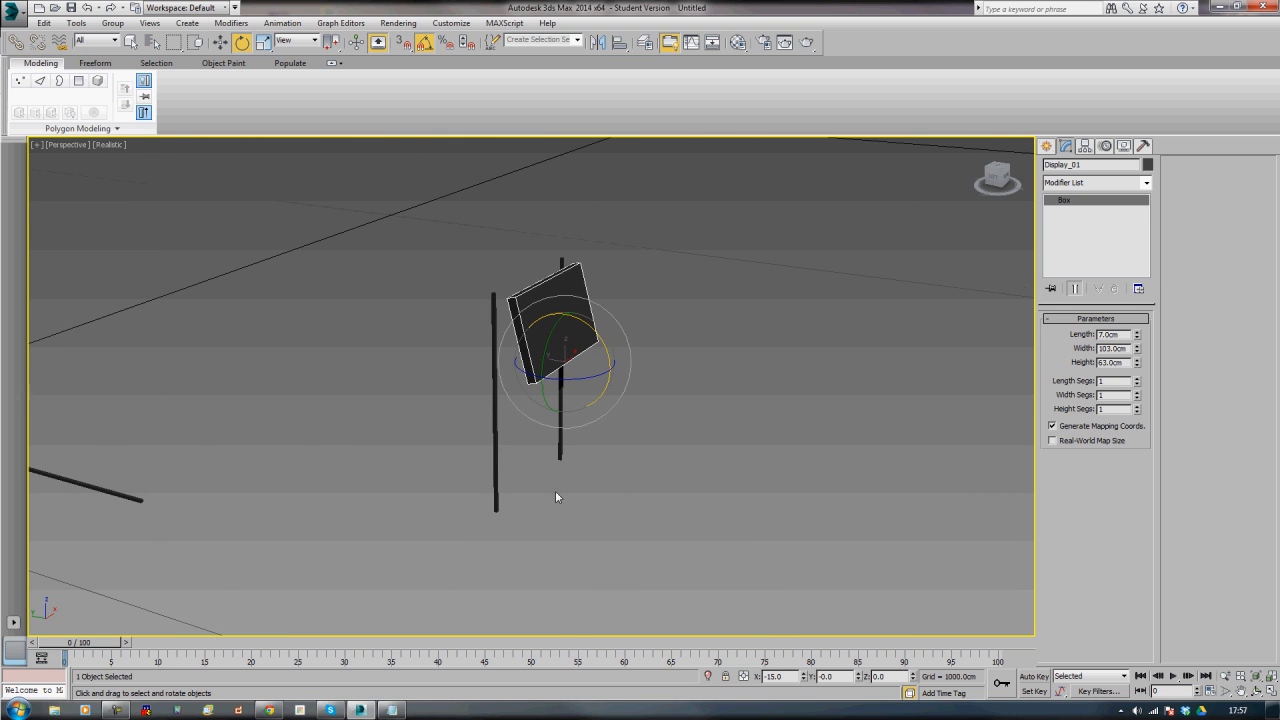
pyautogui.click(494, 469)
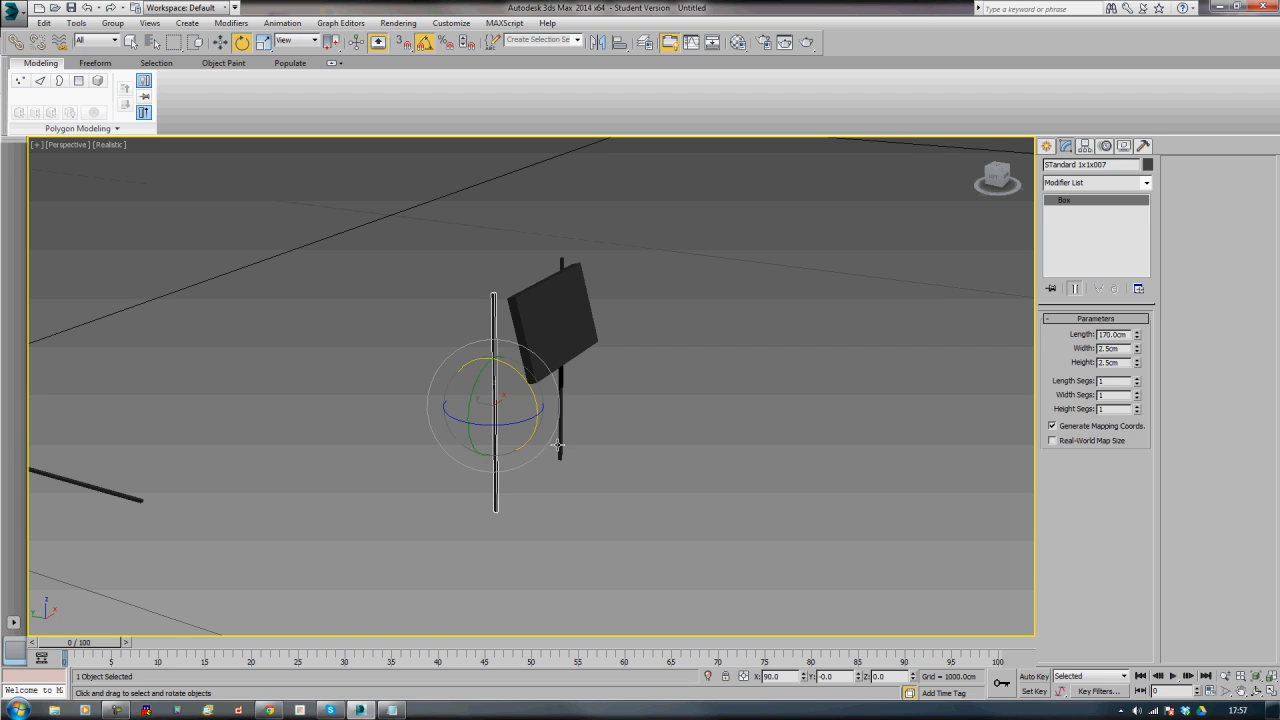
pyautogui.keyDown('ctrl'); pyautogui.click(559, 445); pyautogui.keyUp('ctrl')
pyautogui.keyDown('alt'); pyautogui.moveTo(517, 516); pyautogui.dragTo(557, 505, button='middle'); pyautogui.keyUp('alt')
pyautogui.press('w')
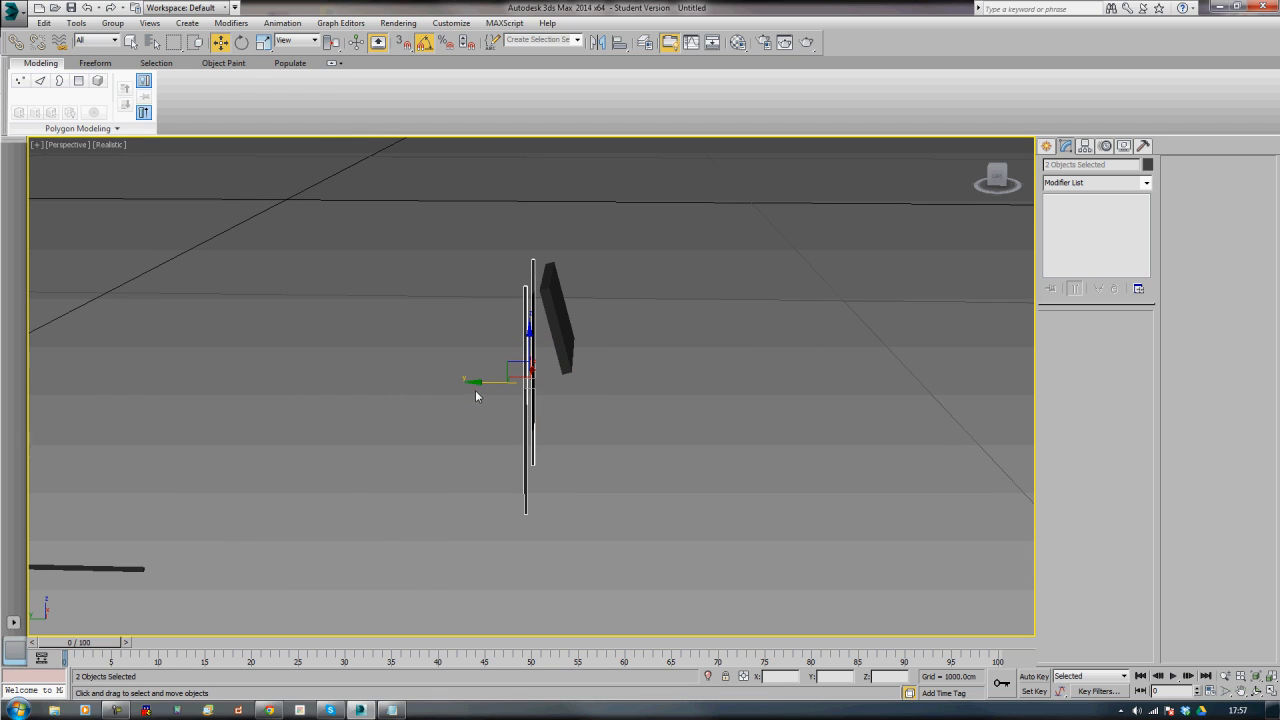
pyautogui.keyDown('shift'); pyautogui.moveTo(480, 386); pyautogui.dragTo(530, 389); pyautogui.keyUp('shift')
pyautogui.click(622, 413)
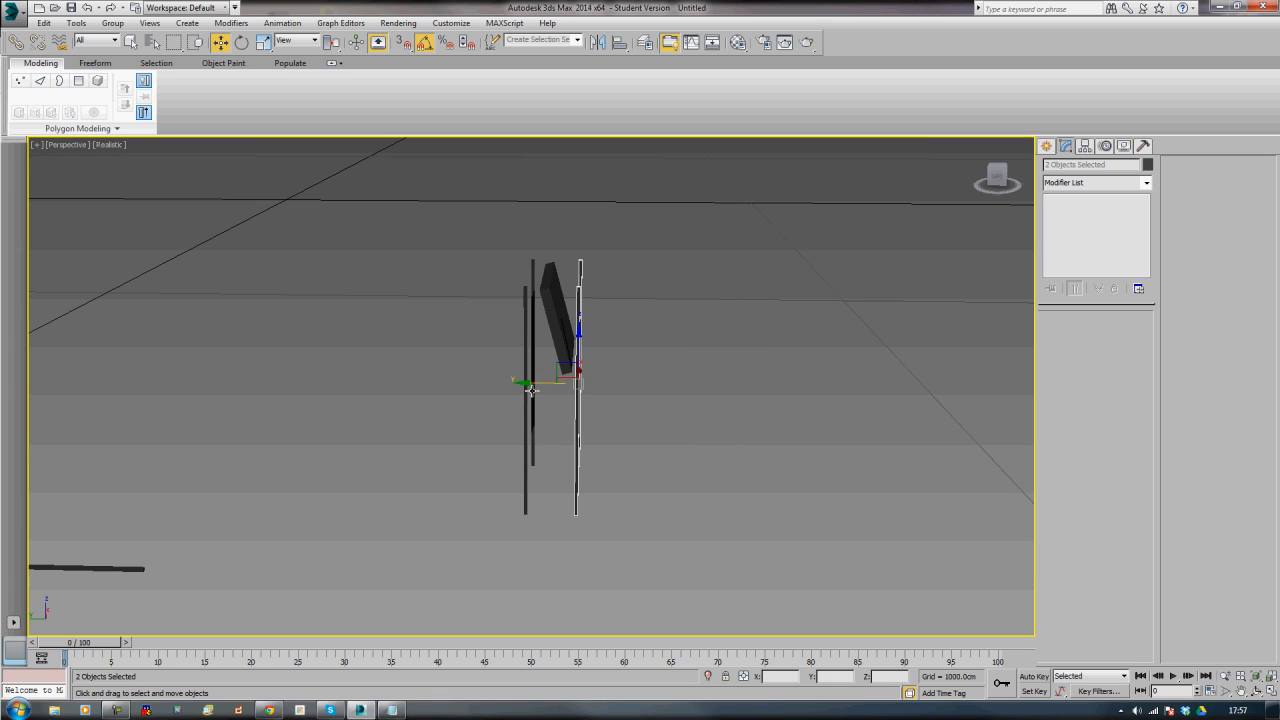
pyautogui.moveTo(531, 383); pyautogui.dragTo(451, 378)
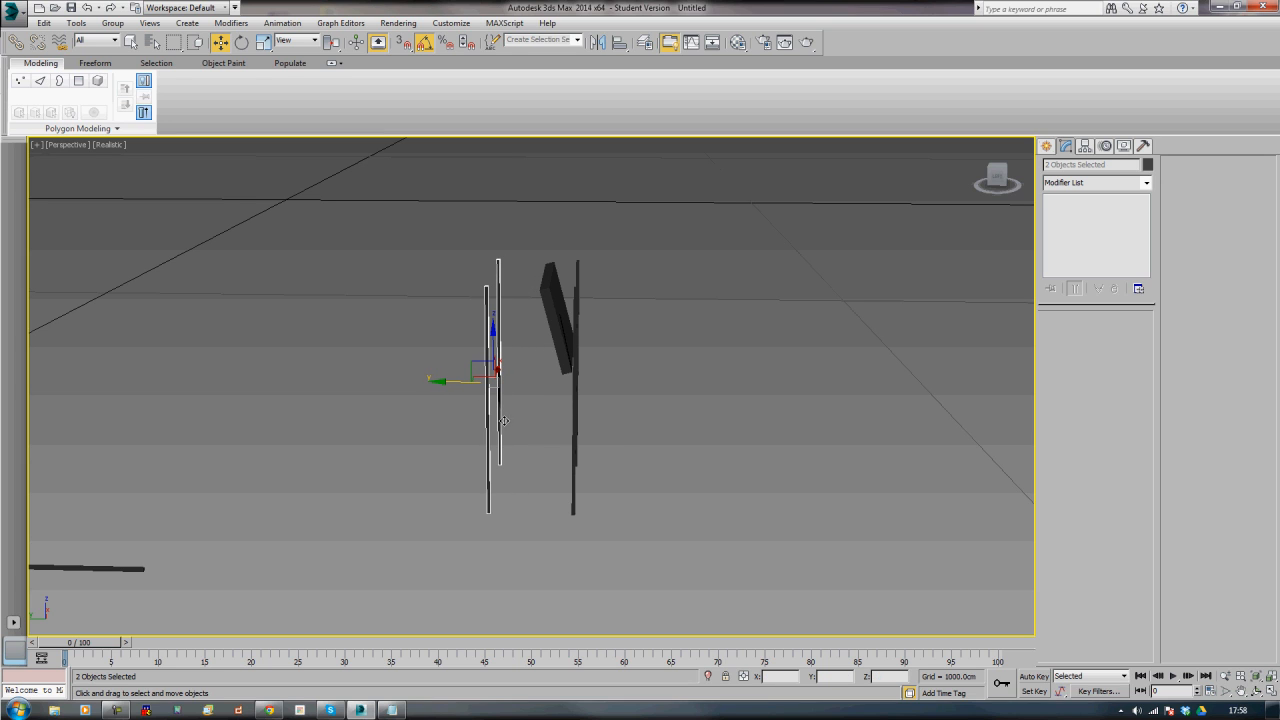
pyautogui.moveTo(194, 528); pyautogui.dragTo(512, 523, button='middle')
pyautogui.click(295, 410)
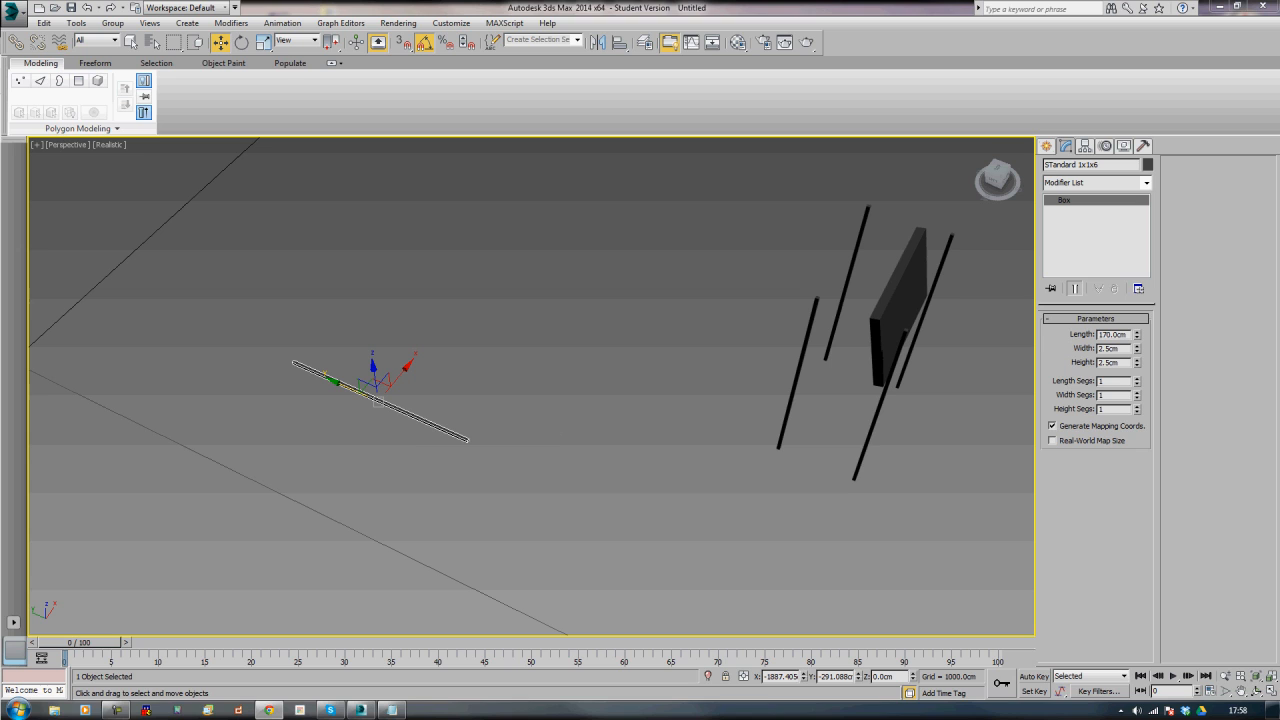
pyautogui.rightClick(628, 462)
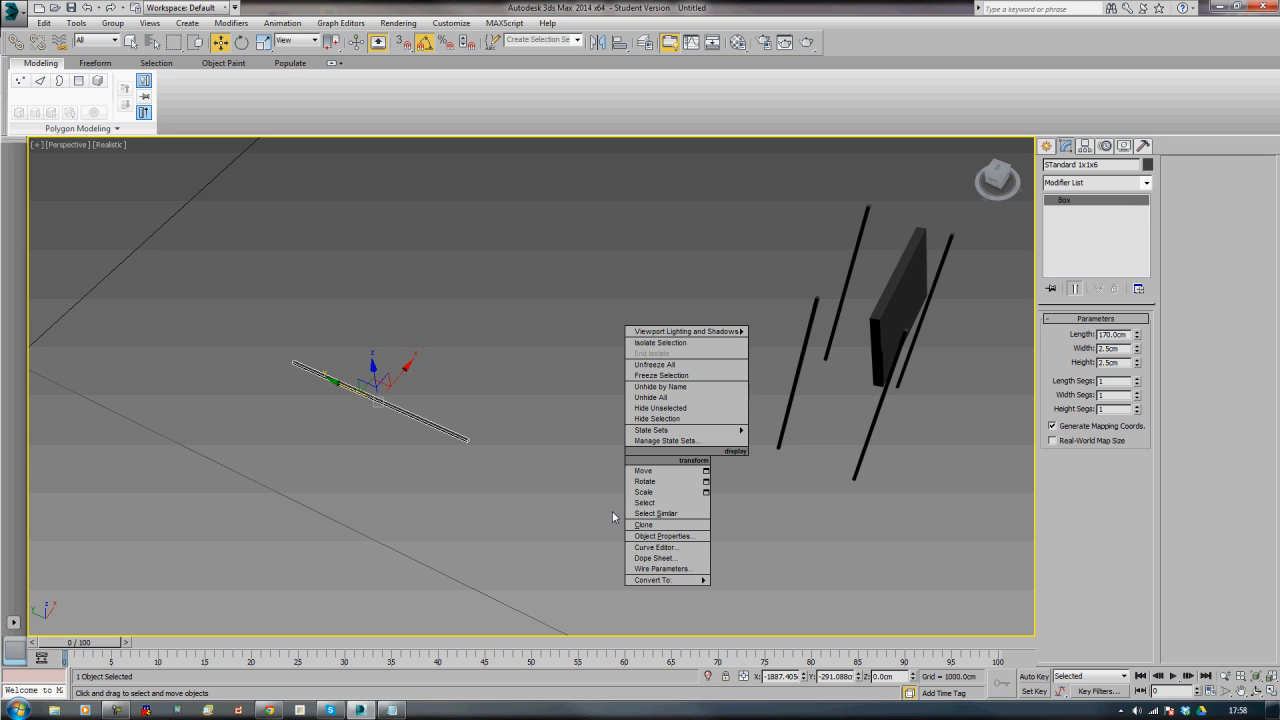
pyautogui.click(560, 517)
pyautogui.keyDown('alt'); pyautogui.moveTo(566, 525); pyautogui.dragTo(428, 405, button='middle'); pyautogui.keyUp('alt')
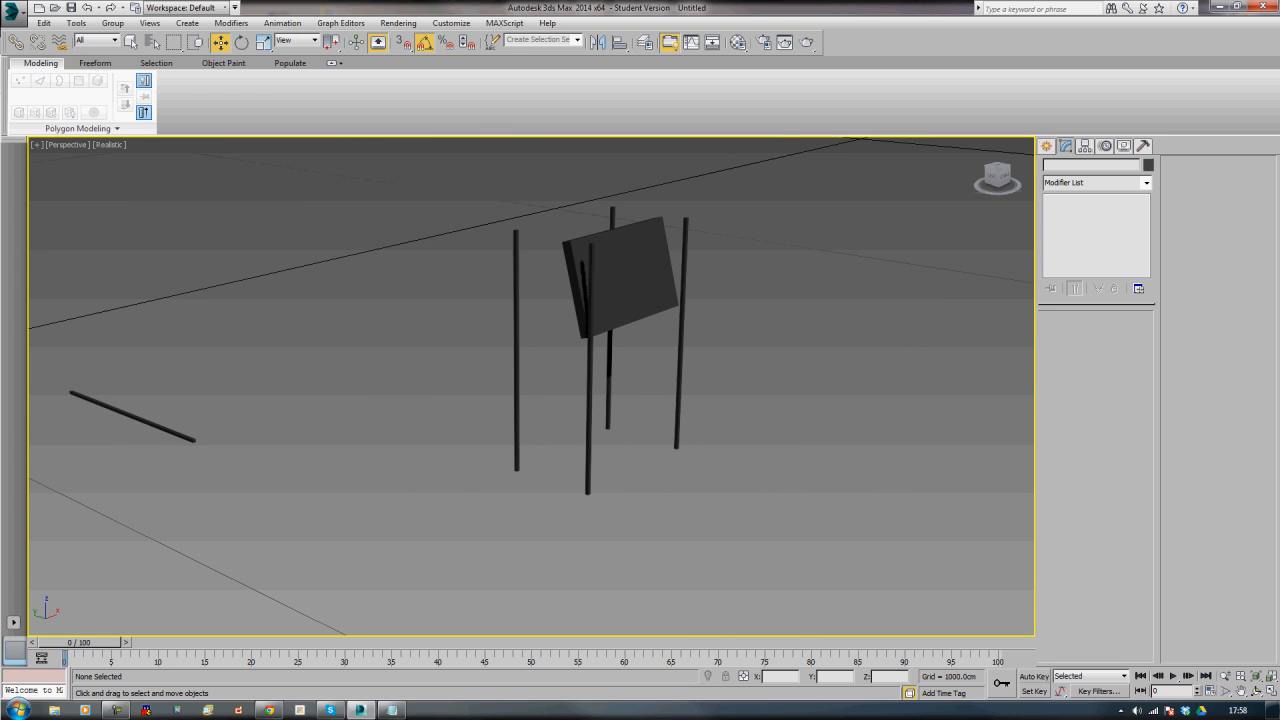
pyautogui.moveTo(394, 411); pyautogui.dragTo(390, 498, button='middle')
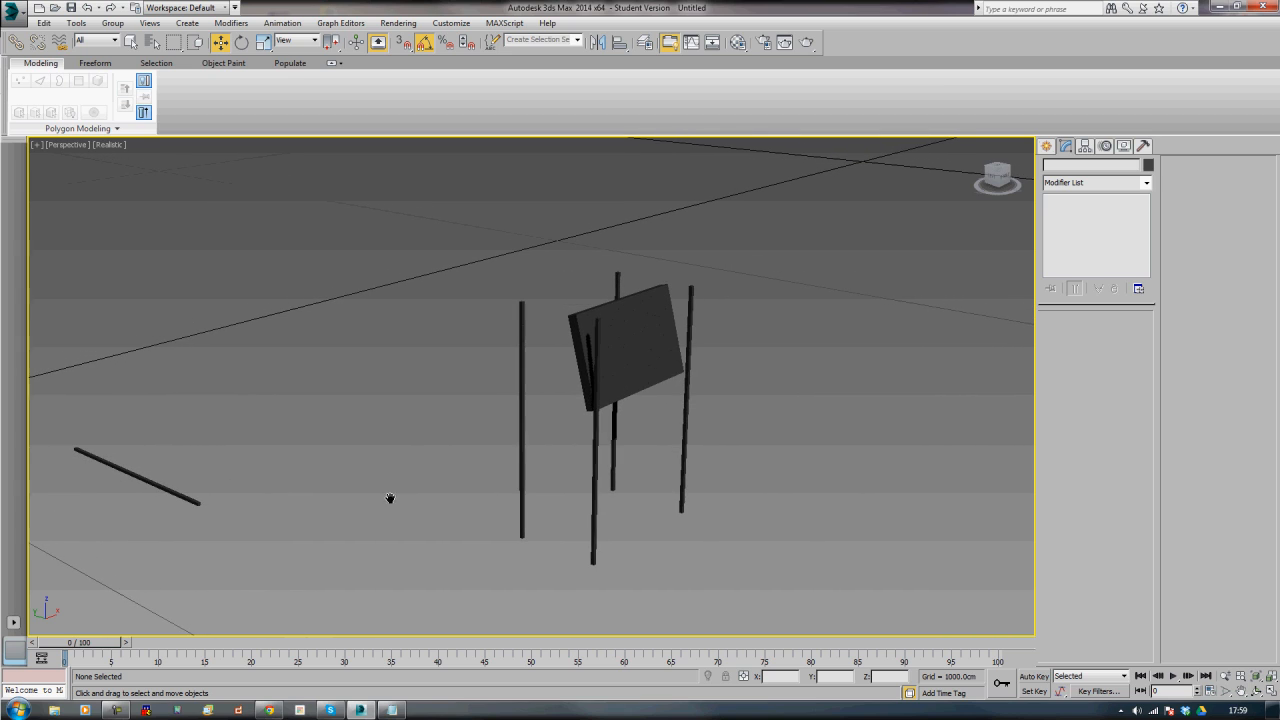
# - Set the length of the two upright bars on the display's left side, at about X -1774 cm, to 200 cm each
pyautogui.click(594, 495)
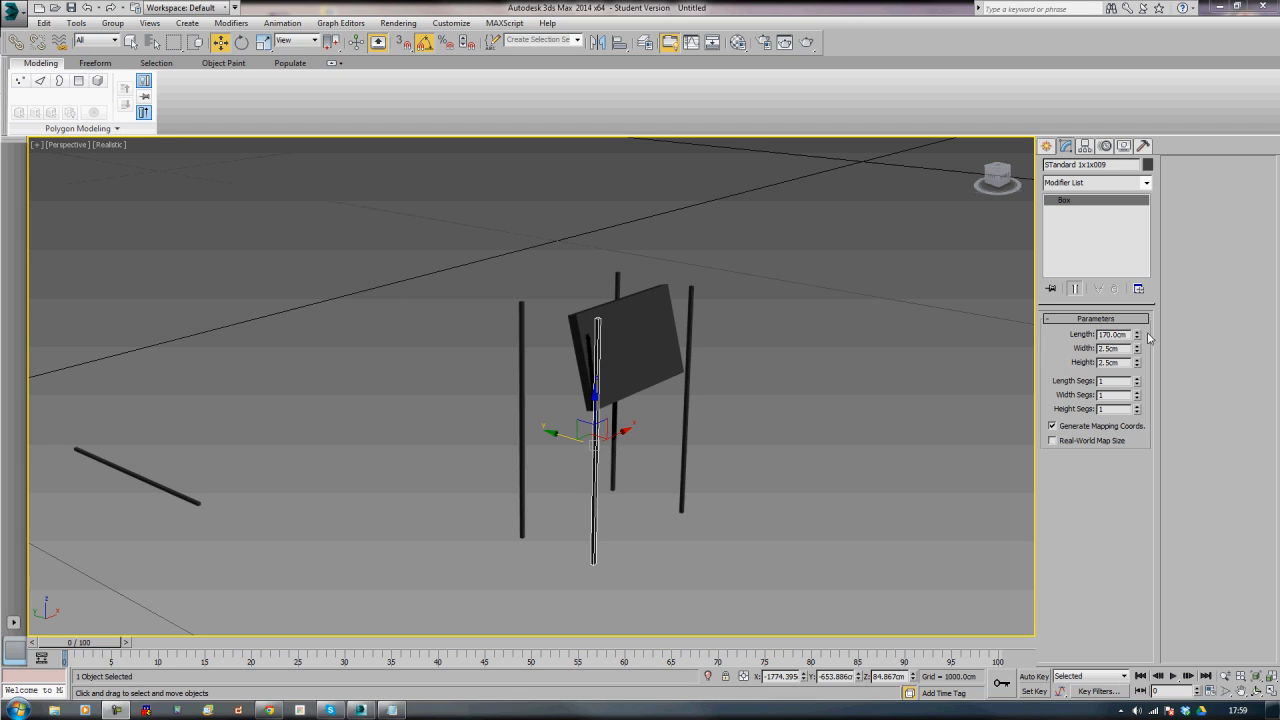
pyautogui.doubleClick(1112, 334)
pyautogui.write('200')
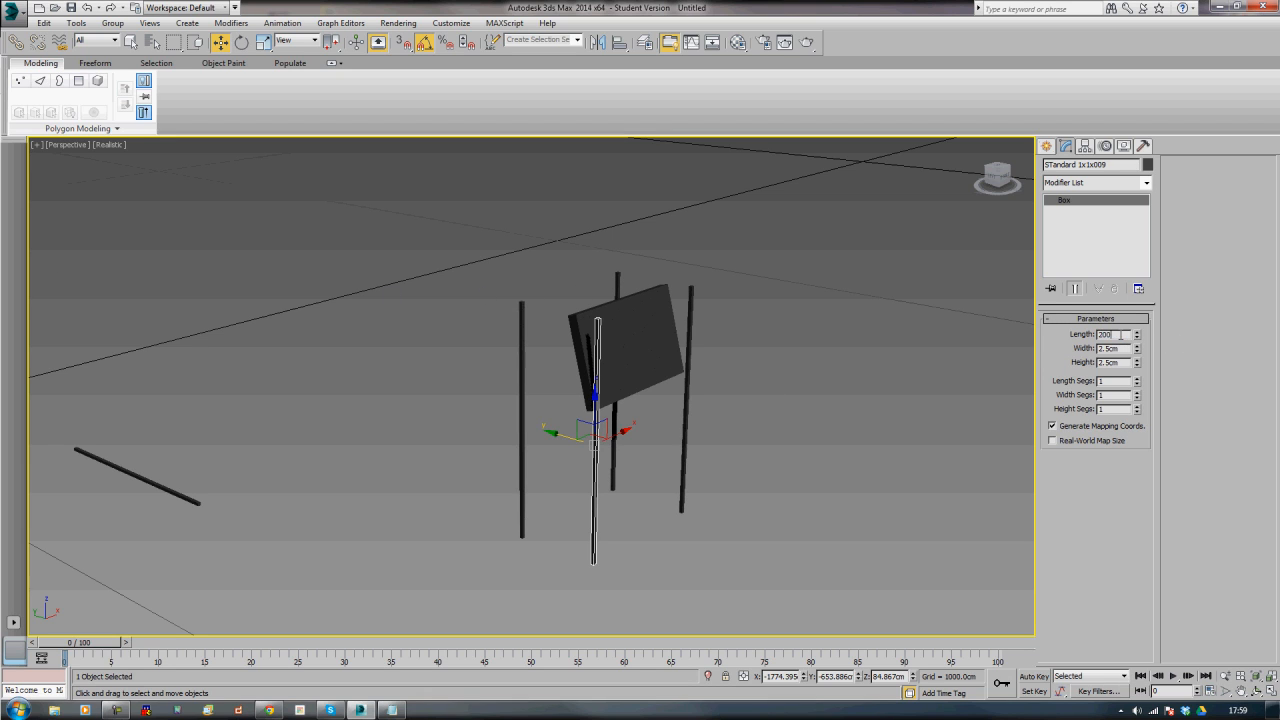
pyautogui.press('Return')
pyautogui.click(520, 438)
pyautogui.doubleClick(1112, 334)
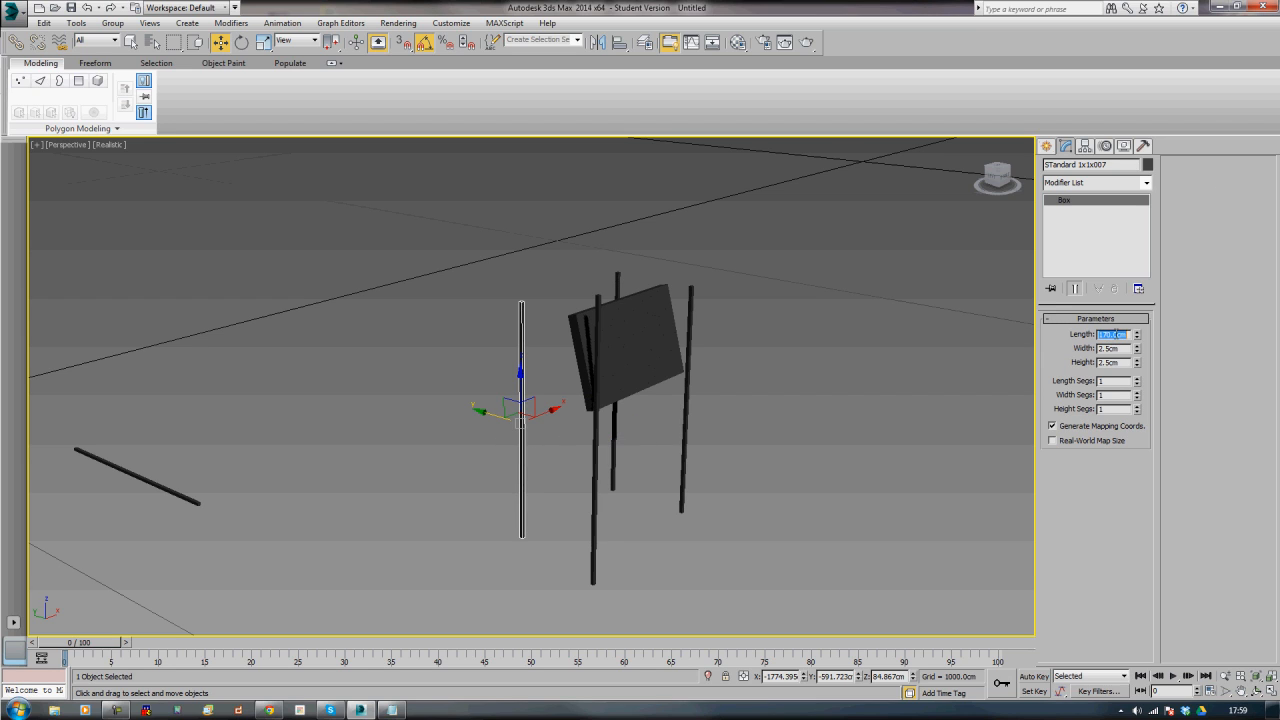
pyautogui.write('200')
pyautogui.press('Return')
# - Set the length of the two upright bars on the display's right side, at about X -1668 cm, to 200 cm each and deselect
pyautogui.click(618, 278)
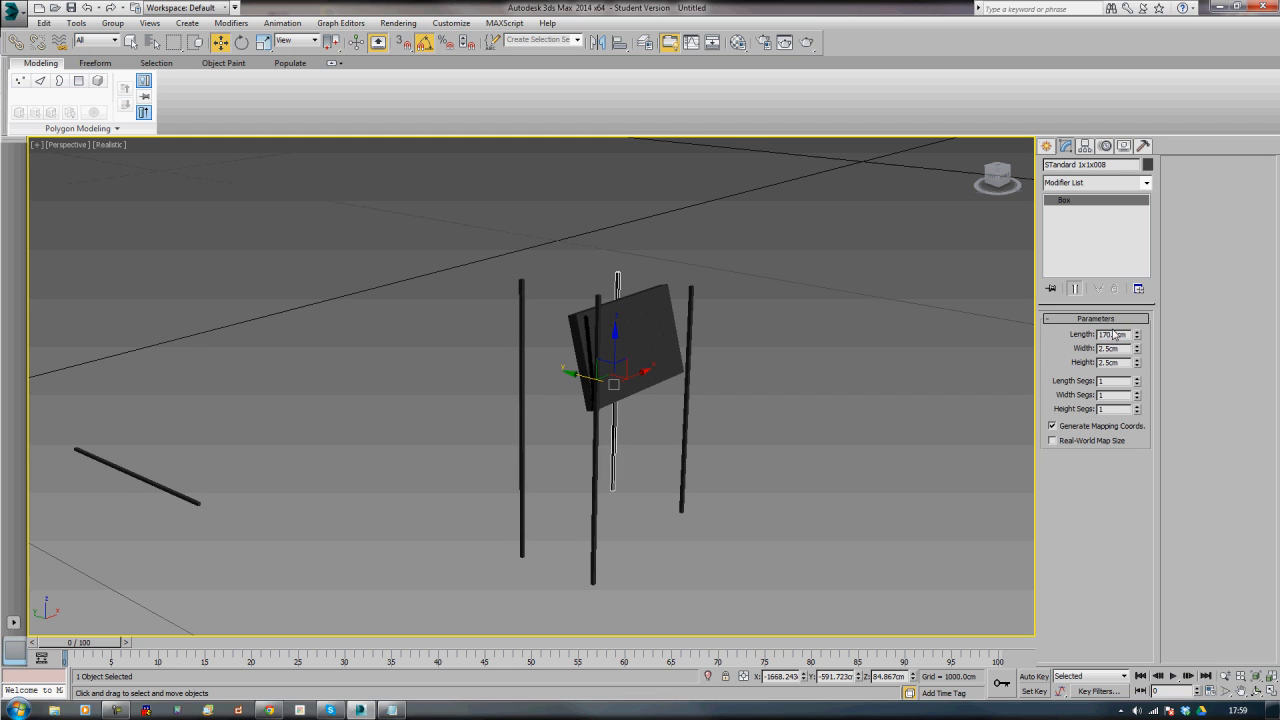
pyautogui.doubleClick(1114, 334)
pyautogui.write('200')
pyautogui.press('Return')
pyautogui.click(681, 447)
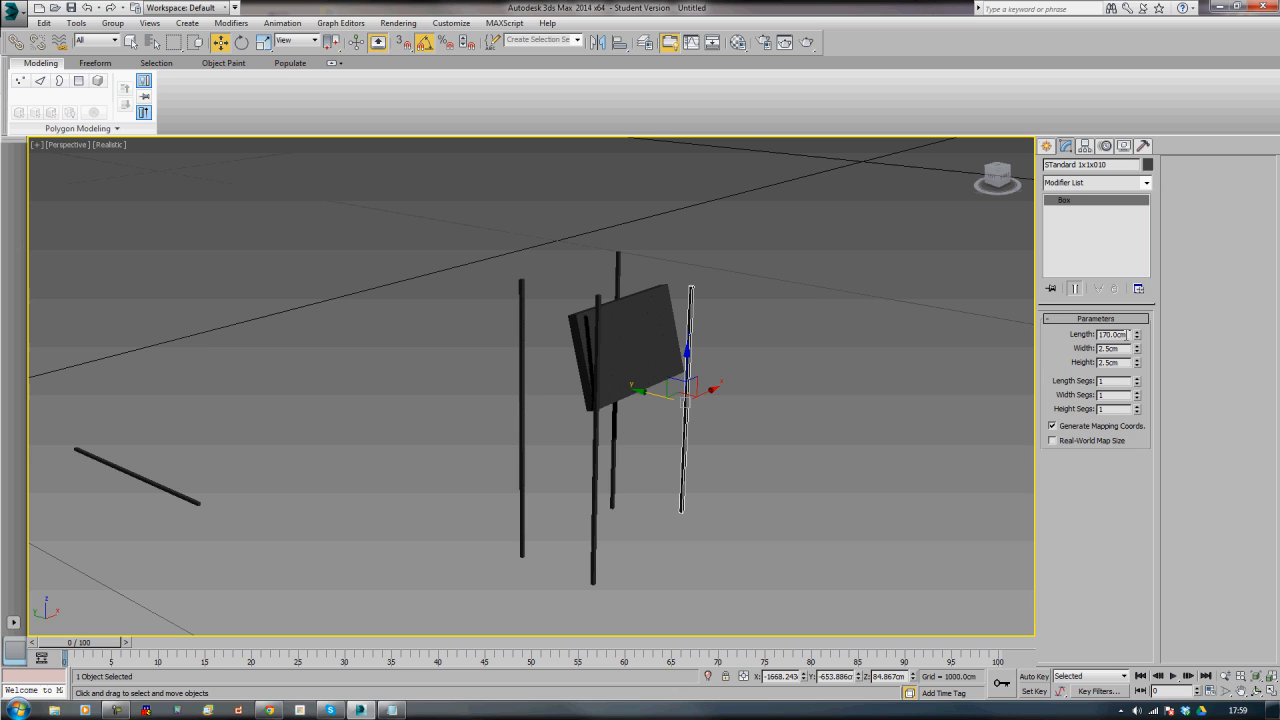
pyautogui.doubleClick(1114, 334)
pyautogui.write('200')
pyautogui.press('Return')
pyautogui.keyDown('alt'); pyautogui.moveTo(540, 346); pyautogui.dragTo(594, 315, button='middle'); pyautogui.keyUp('alt')
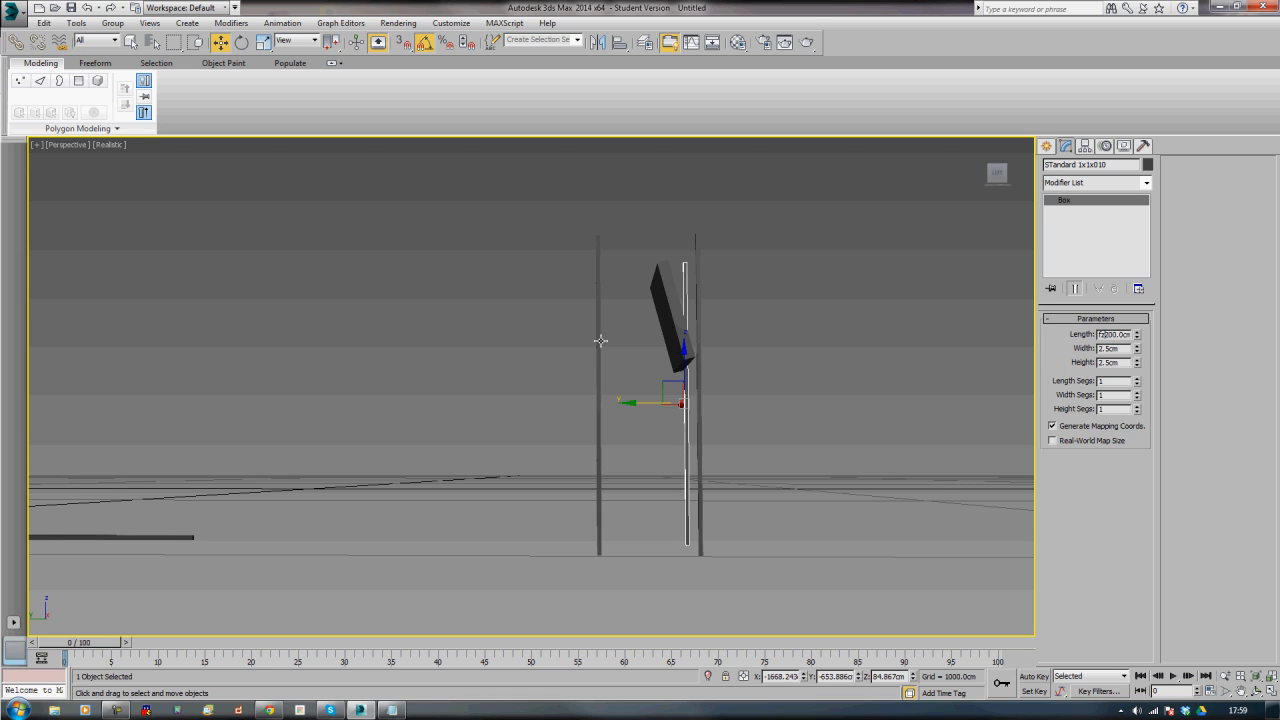
pyautogui.click(796, 413)
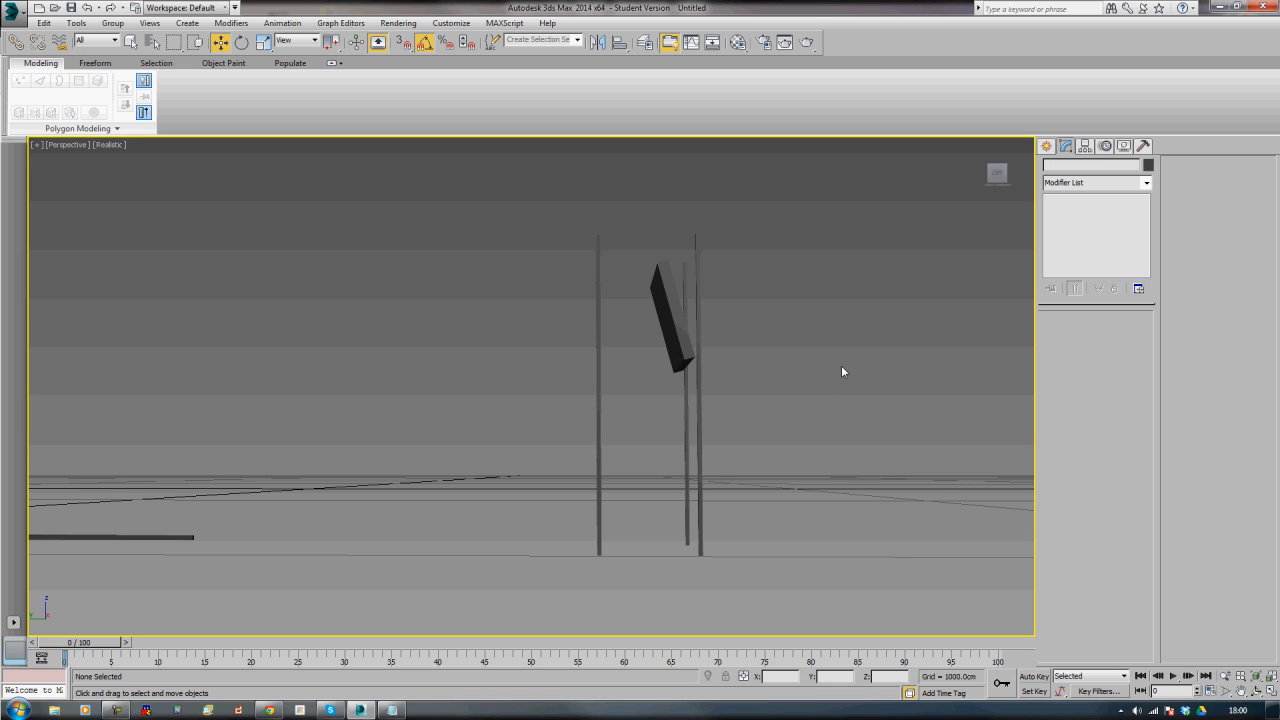
# - In the front view, raise all four upright bars together until their lower ends rest on the ground line, then deselect them
pyautogui.keyDown('alt'); pyautogui.moveTo(771, 406); pyautogui.dragTo(811, 425, button='middle'); pyautogui.keyUp('alt')
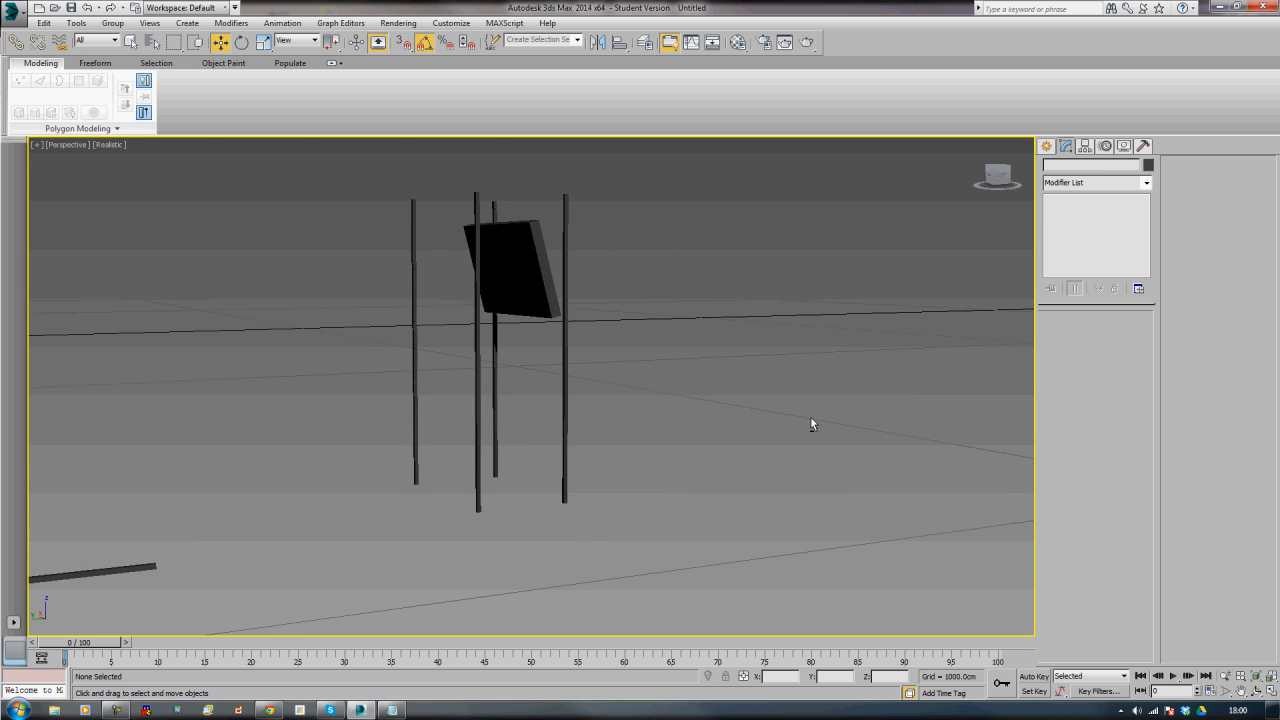
pyautogui.press('f')
pyautogui.scroll(-2, 723, 435)
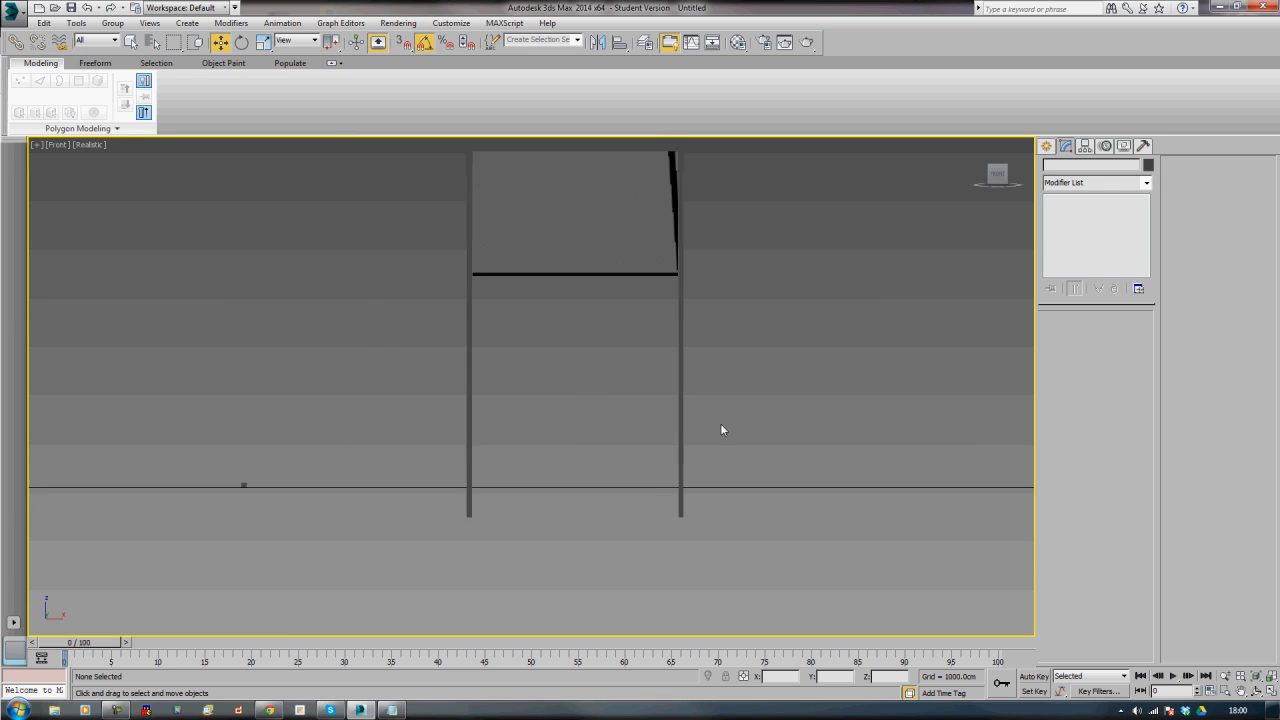
pyautogui.scroll(-3, 760, 415)
pyautogui.moveTo(773, 409); pyautogui.dragTo(527, 433)
pyautogui.moveTo(796, 458); pyautogui.dragTo(686, 466, button='middle')
pyautogui.scroll(3, 686, 466)
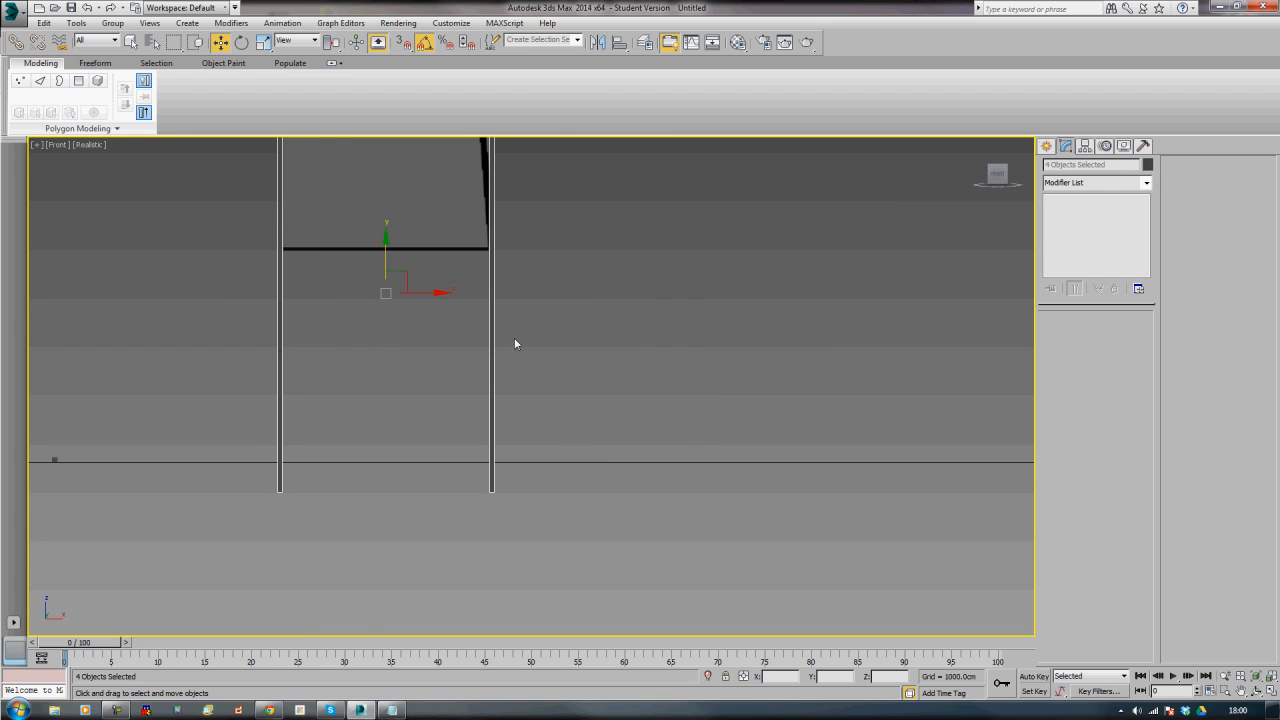
pyautogui.moveTo(523, 342); pyautogui.dragTo(645, 374, button='middle')
pyautogui.moveTo(508, 275); pyautogui.dragTo(508, 244)
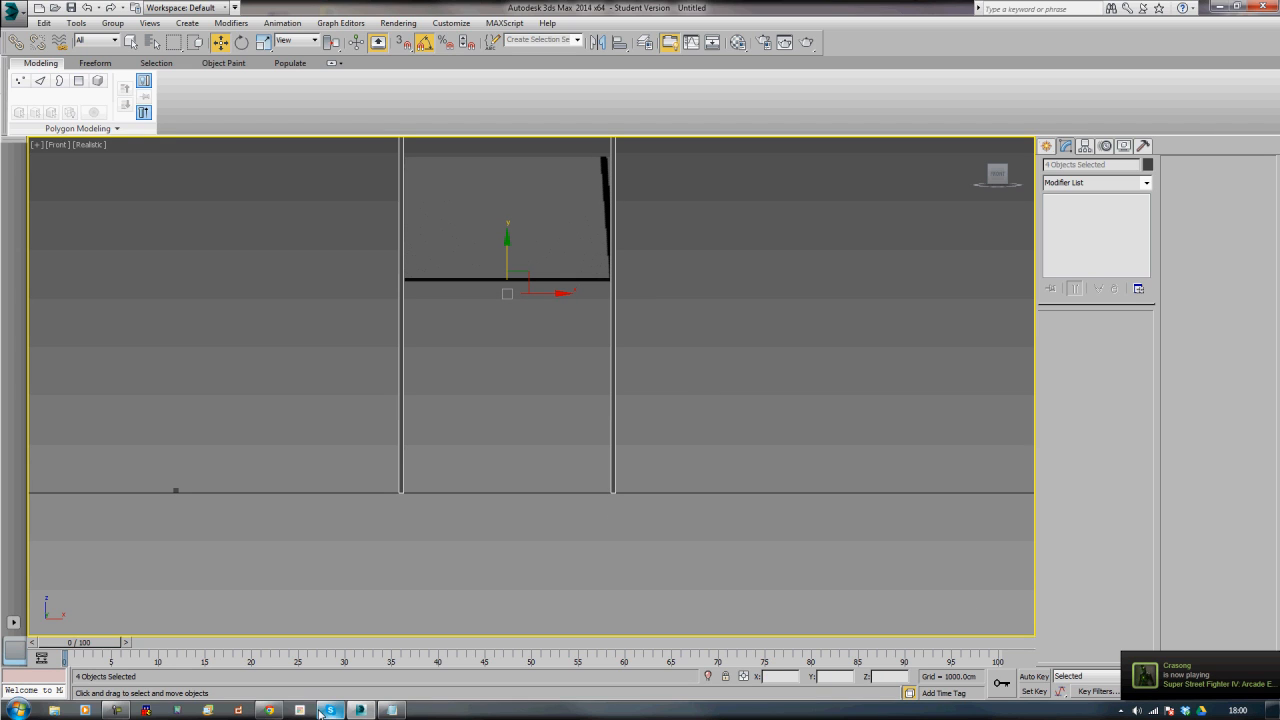
pyautogui.click(897, 325)
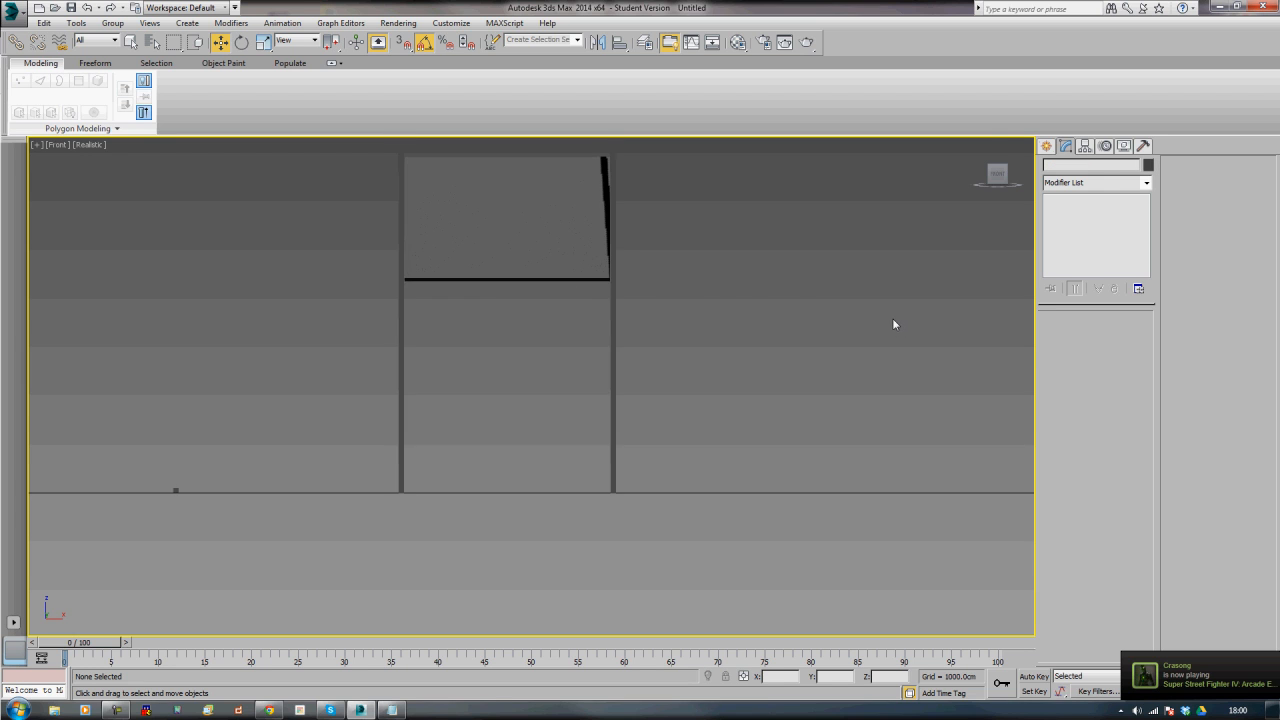
# - In the perspective view, raise Display_01 to about Z 134 cm, near the tops of the four bars
pyautogui.press('p')
pyautogui.keyDown('alt'); pyautogui.moveTo(897, 325); pyautogui.dragTo(591, 311, button='middle'); pyautogui.keyUp('alt')
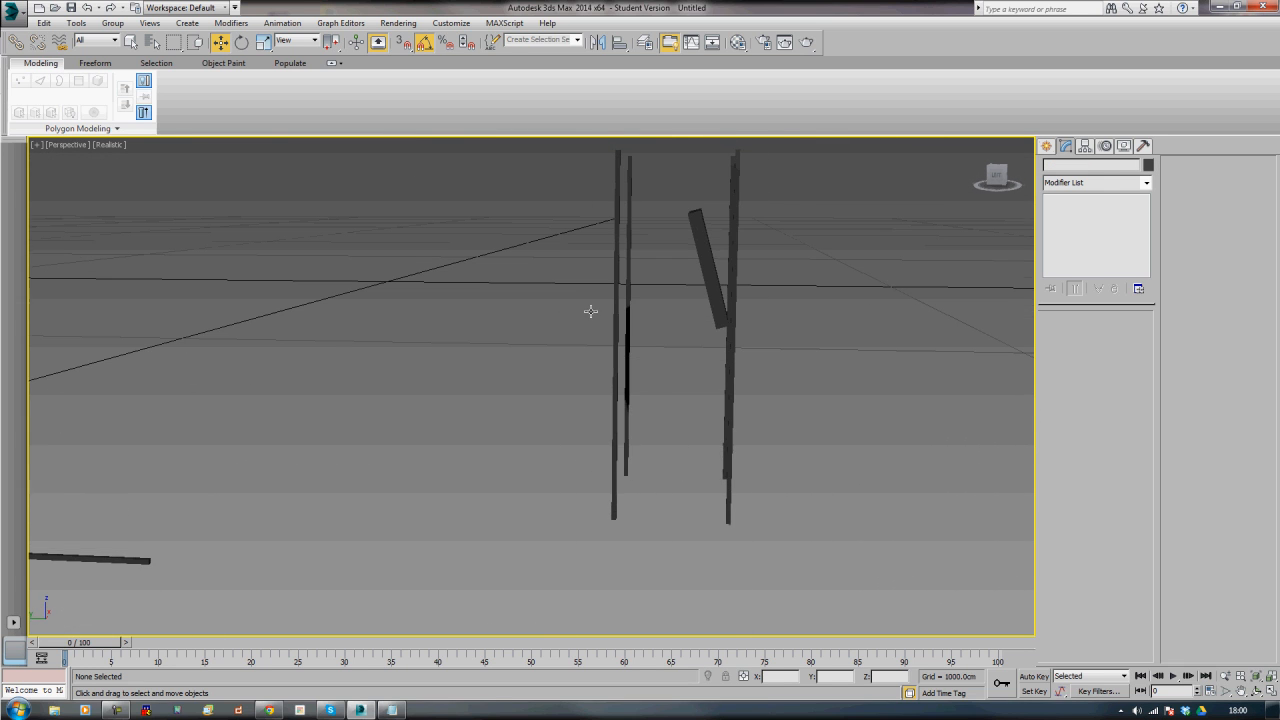
pyautogui.keyDown('alt'); pyautogui.moveTo(665, 297); pyautogui.dragTo(621, 310, button='middle'); pyautogui.keyUp('alt')
pyautogui.click(651, 281)
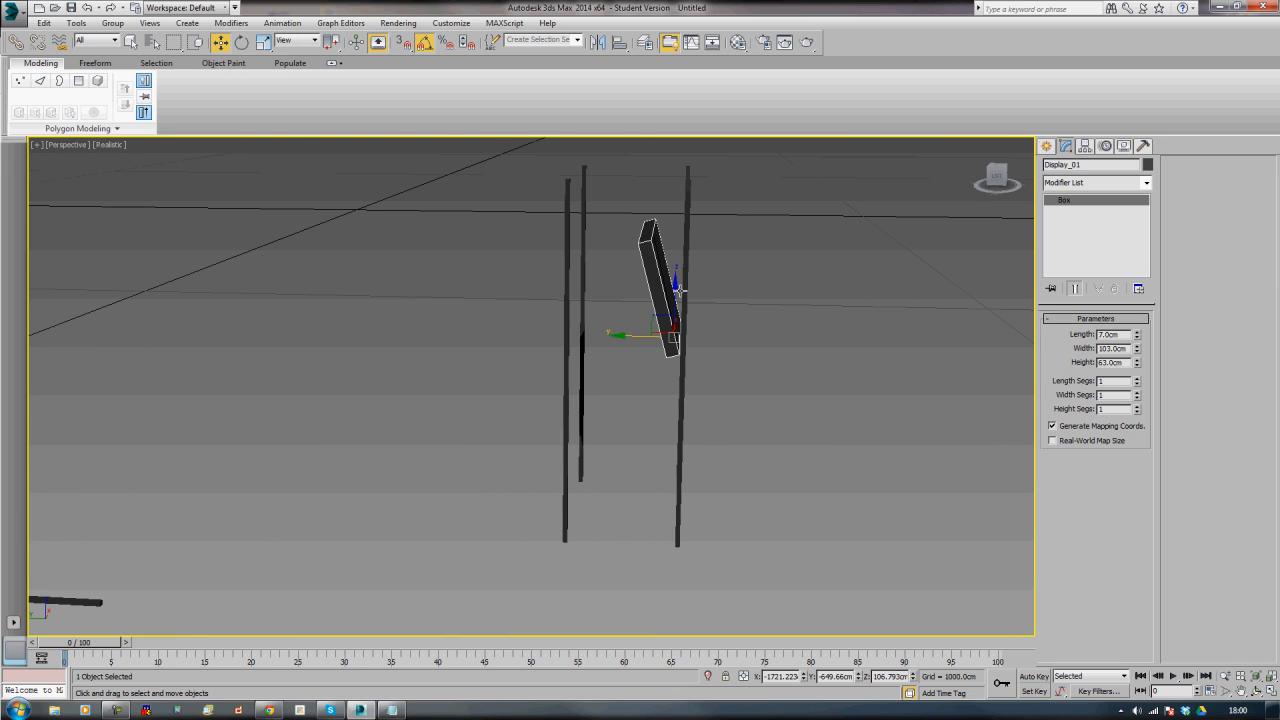
pyautogui.moveTo(677, 287); pyautogui.dragTo(676, 244)
pyautogui.keyDown('alt'); pyautogui.moveTo(786, 303); pyautogui.dragTo(673, 314, button='middle'); pyautogui.keyUp('alt')
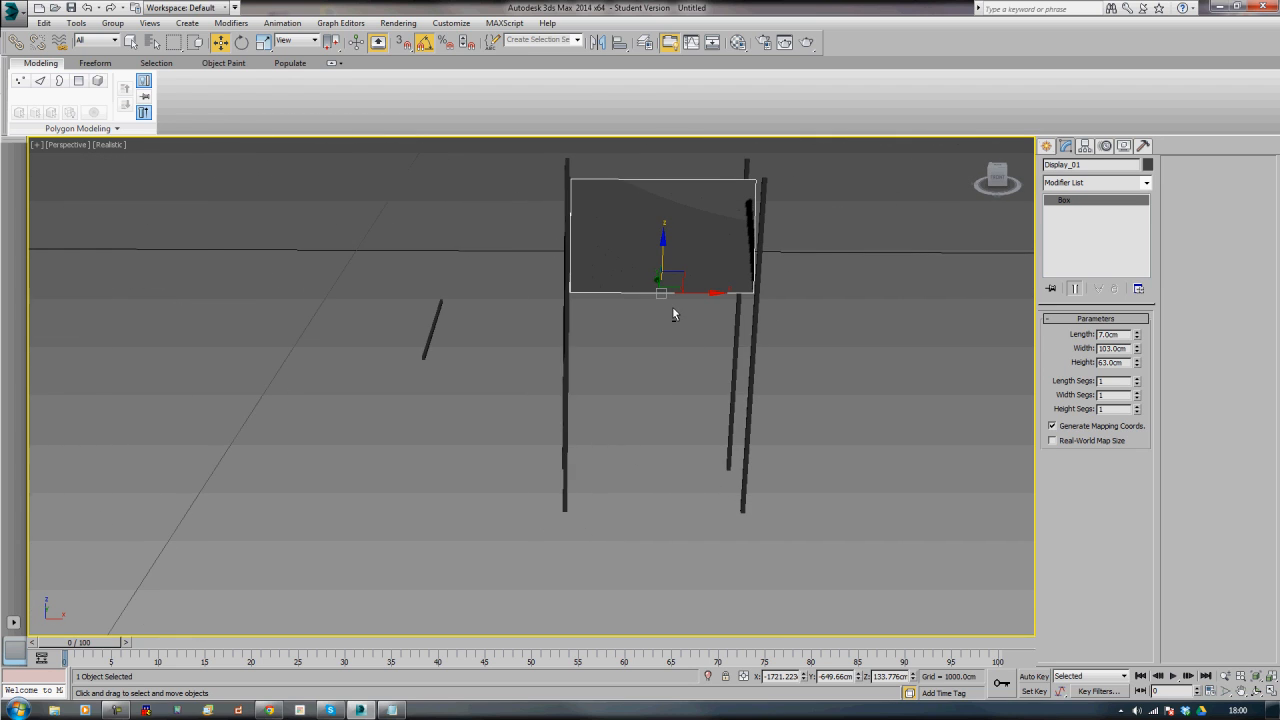
# - In the front view, create a small box about 9 cm square against the outer side of the right upright bar, near its top
pyautogui.press('f')
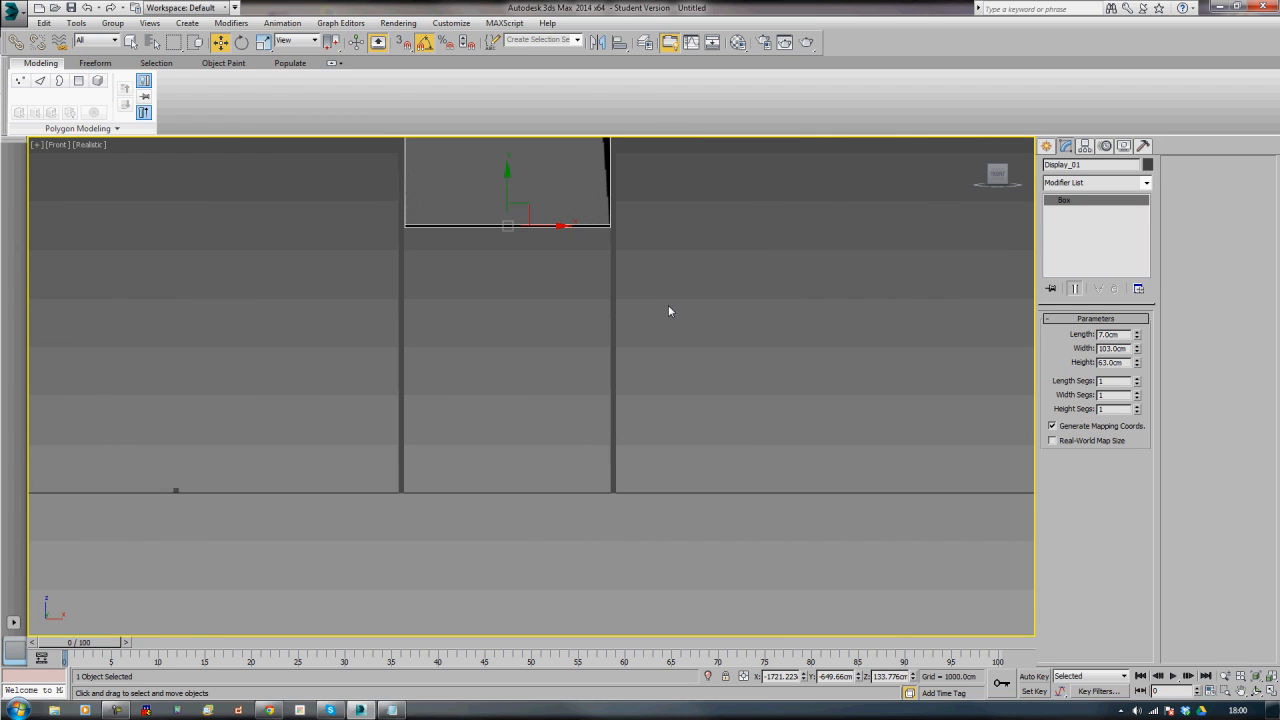
pyautogui.press('z')
pyautogui.scroll(-3, 668, 305)
pyautogui.moveTo(668, 306); pyautogui.dragTo(624, 282, button='middle')
pyautogui.moveTo(543, 430); pyautogui.dragTo(574, 329, button='middle')
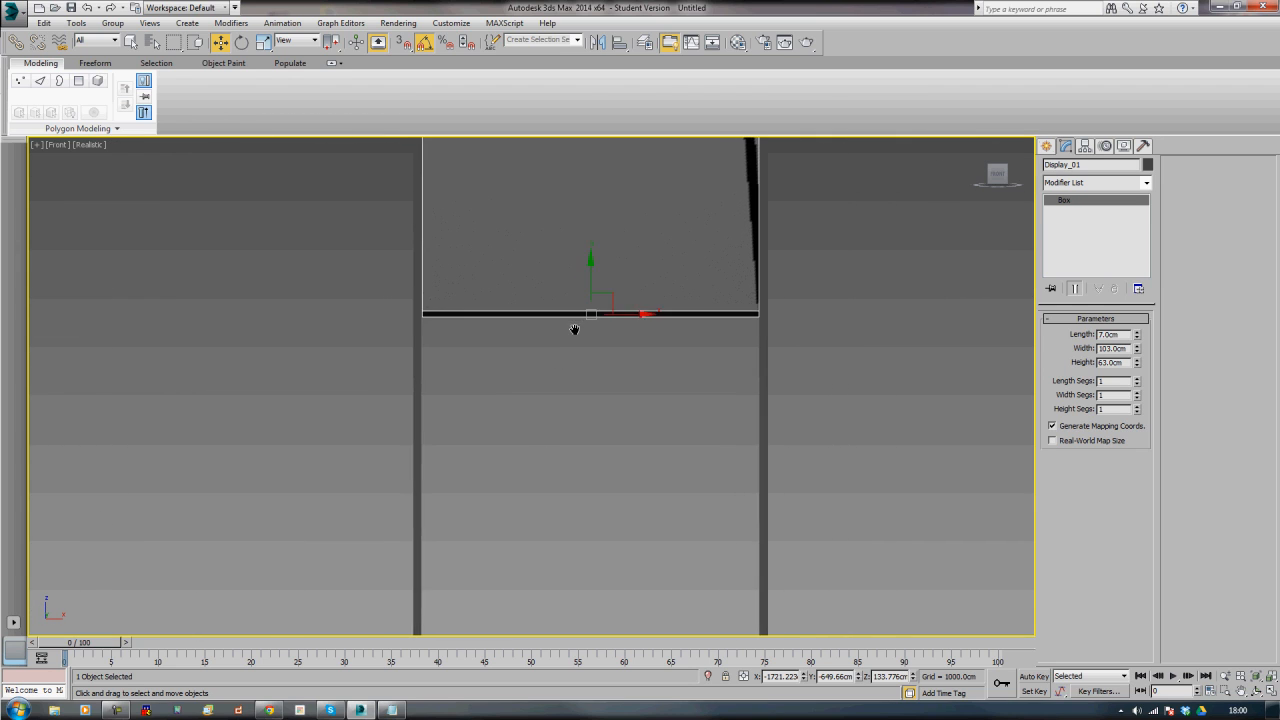
pyautogui.moveTo(409, 441); pyautogui.dragTo(410, 440)
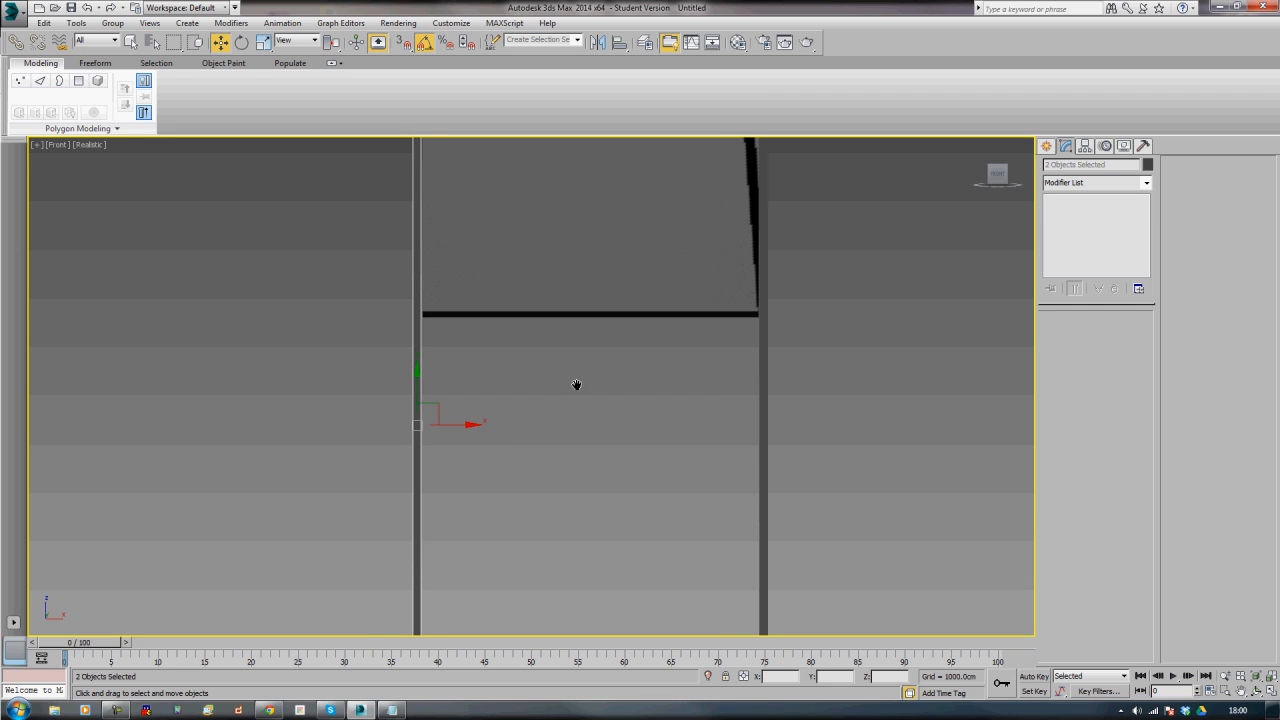
pyautogui.moveTo(577, 386); pyautogui.dragTo(559, 497, button='middle')
pyautogui.moveTo(775, 409); pyautogui.dragTo(714, 406, button='middle')
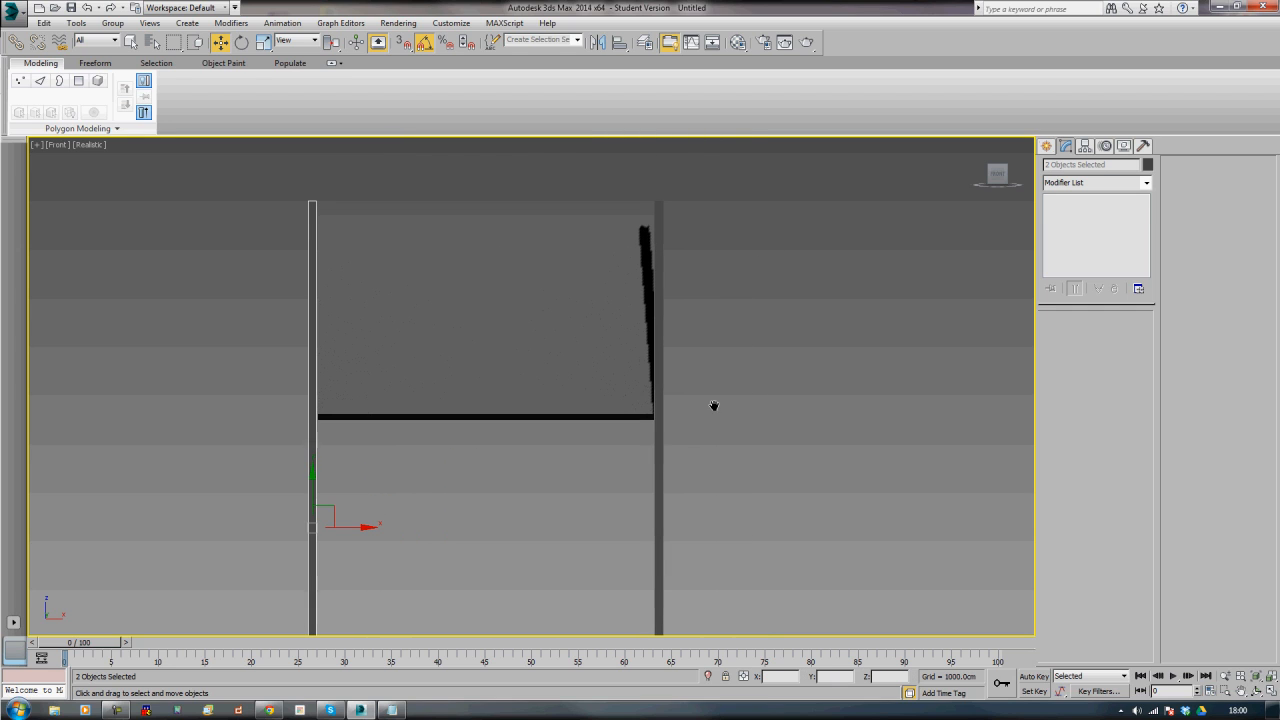
pyautogui.click(1046, 147)
pyautogui.click(1068, 231)
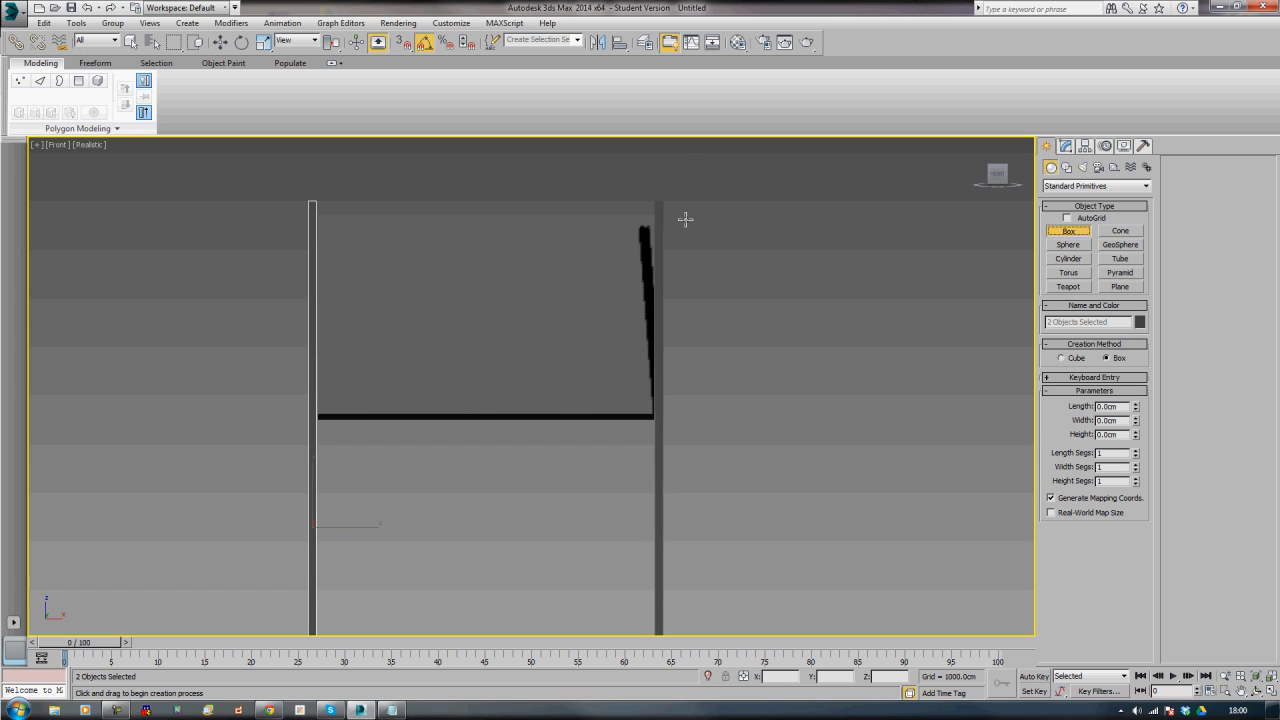
pyautogui.moveTo(684, 220); pyautogui.dragTo(655, 246)
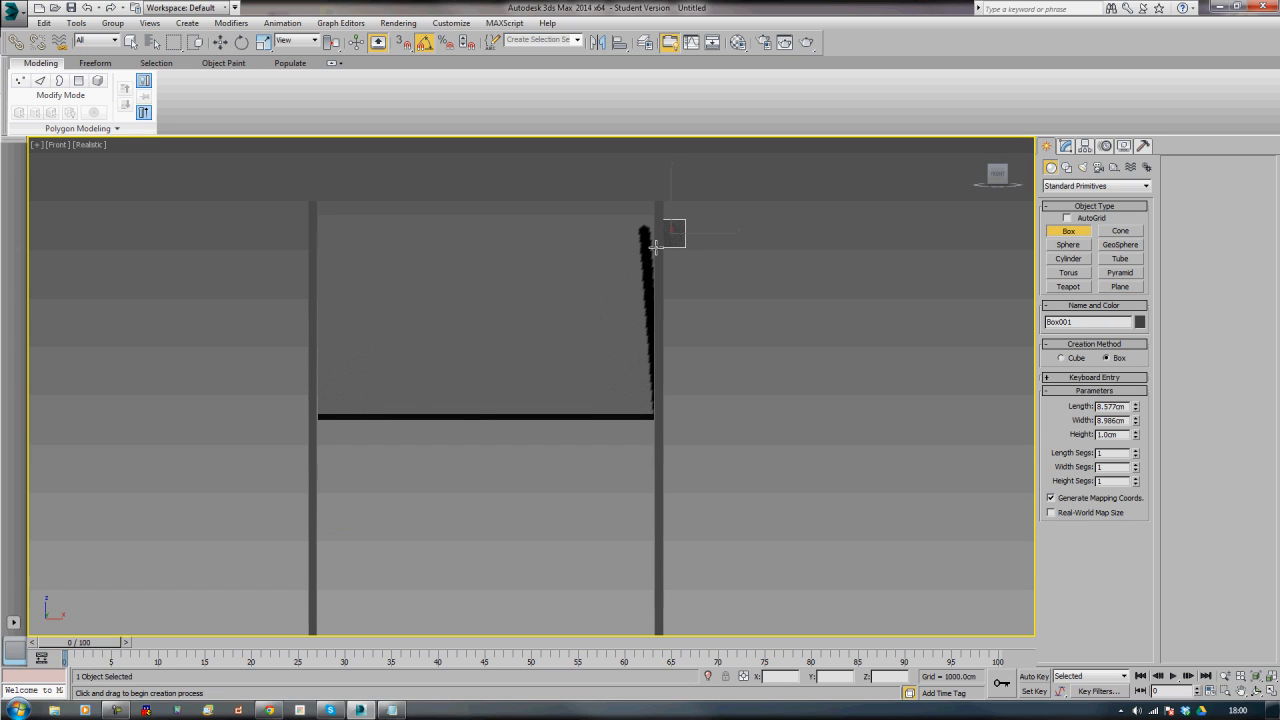
pyautogui.click(663, 228)
# - Set the new box's length, width and height to 10 cm each
pyautogui.doubleClick(1107, 406)
pyautogui.write('10')
pyautogui.press('Tab')
pyautogui.write('10')
pyautogui.press('Tab')
pyautogui.write('10')
pyautogui.press('Tab')
pyautogui.click(870, 412)
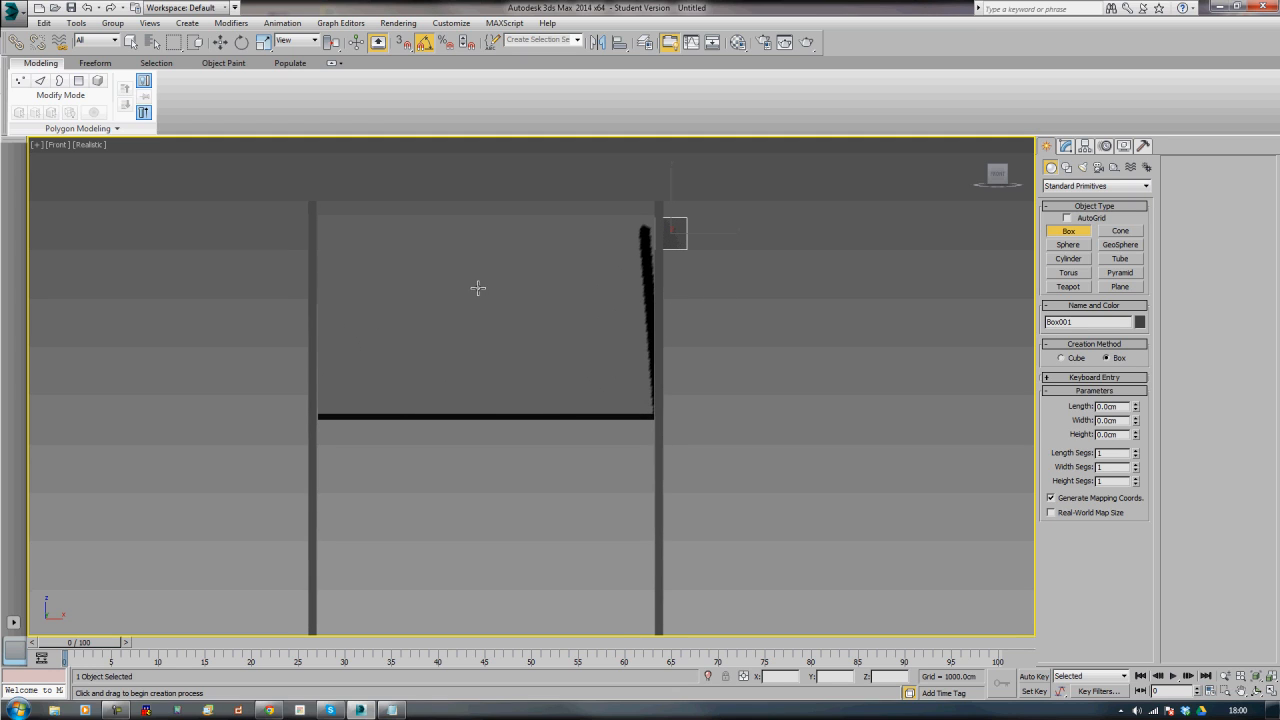
pyautogui.moveTo(477, 289); pyautogui.dragTo(446, 294, button='middle')
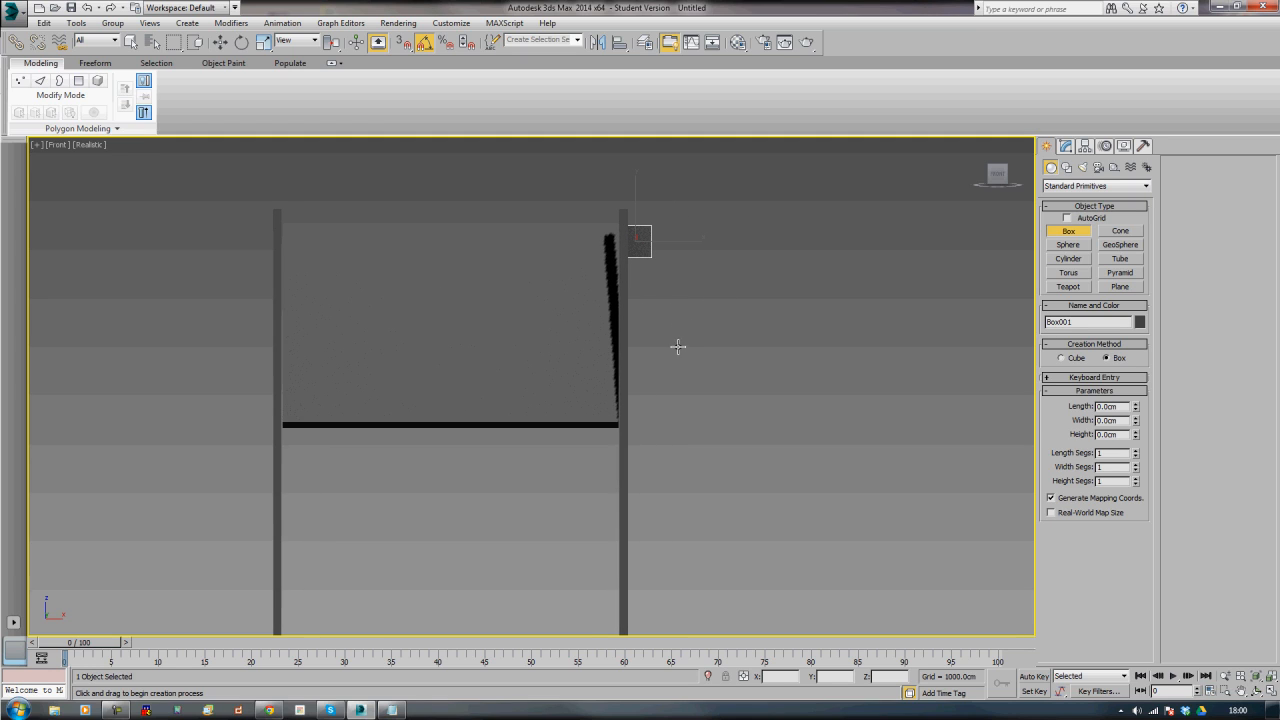
# - In the front view, move both right-hand upright bars outward together, clear of the small box and the display panel
pyautogui.click(624, 347)
pyautogui.press('w')
pyautogui.click(643, 333)
pyautogui.click(625, 330)
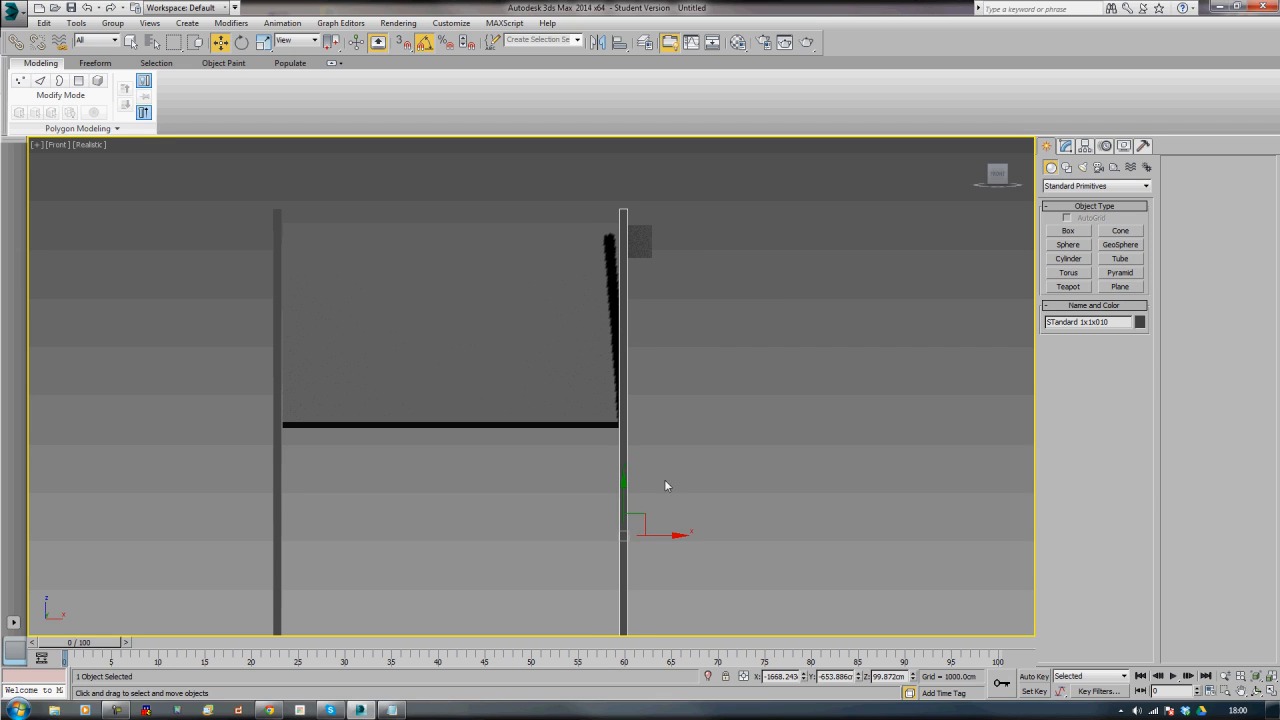
pyautogui.moveTo(665, 535); pyautogui.dragTo(716, 535)
pyautogui.hotkey('ctrl', 'z')
pyautogui.moveTo(739, 312); pyautogui.dragTo(744, 367, button='middle')
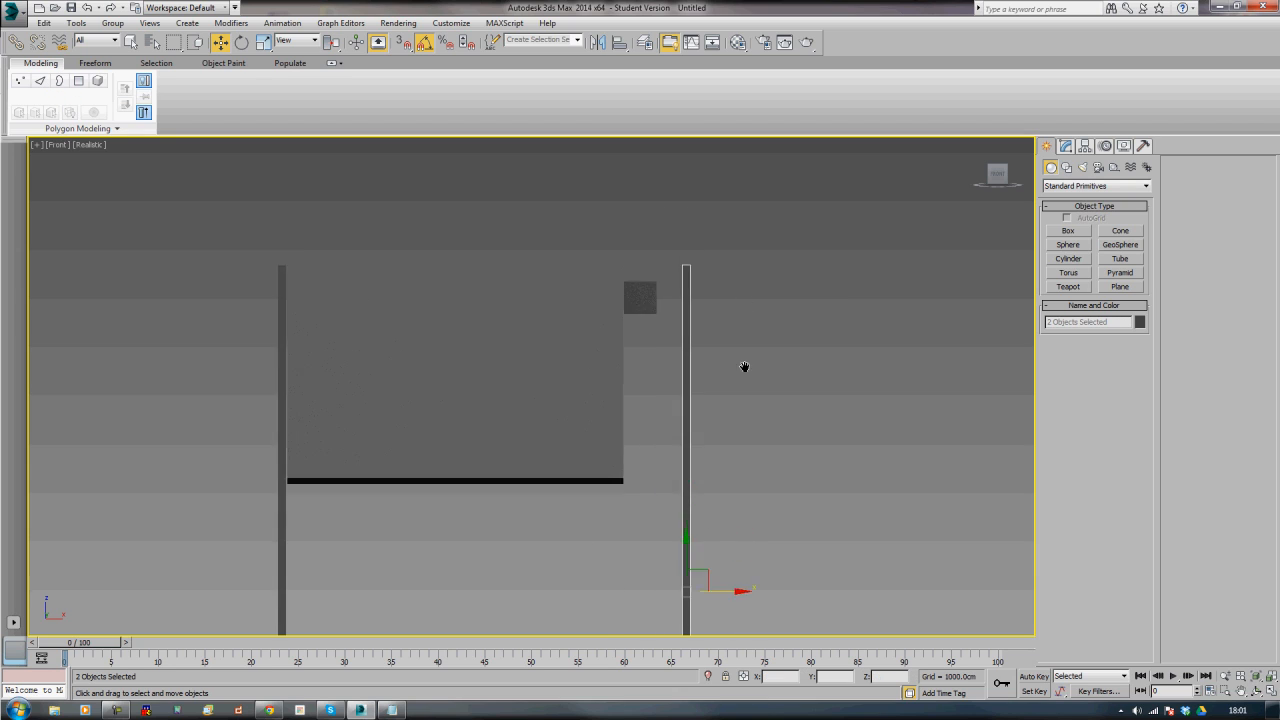
# - Raise the small box to about Z 190 cm, level with the display panel's top edge and against its right side
pyautogui.scroll(5, 744, 367)
pyautogui.click(413, 287)
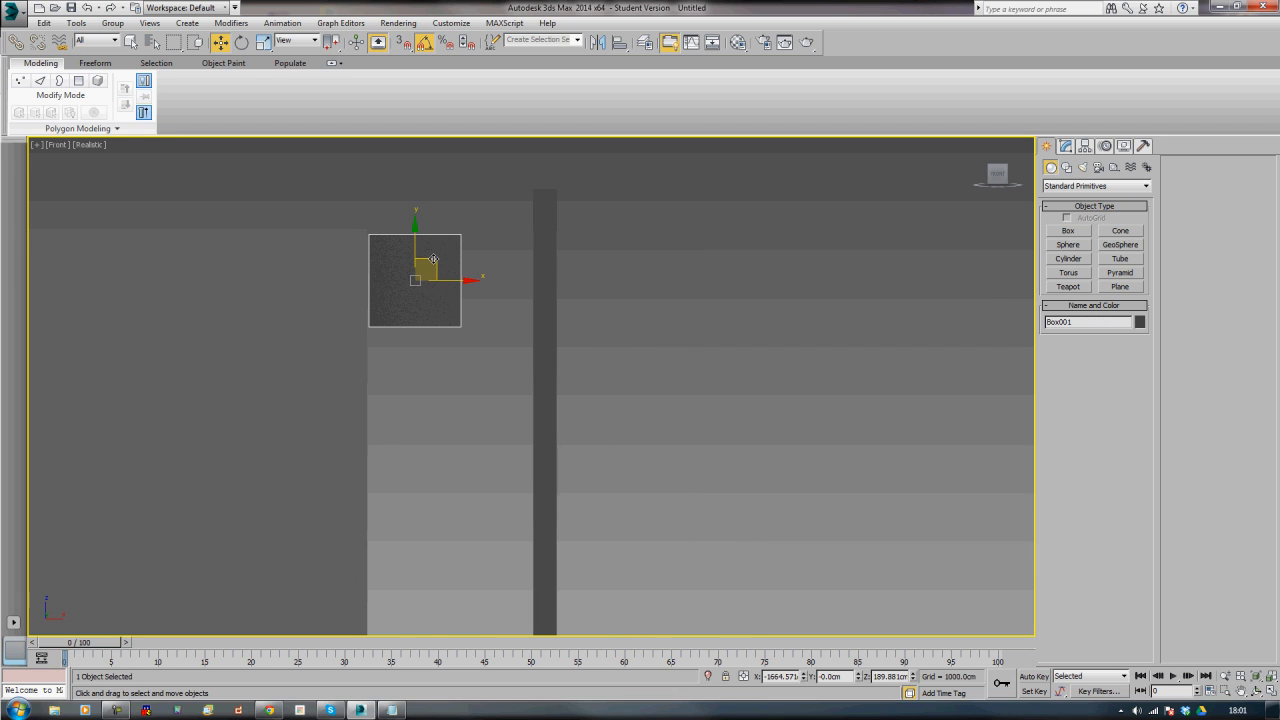
pyautogui.moveTo(433, 260); pyautogui.dragTo(433, 254)
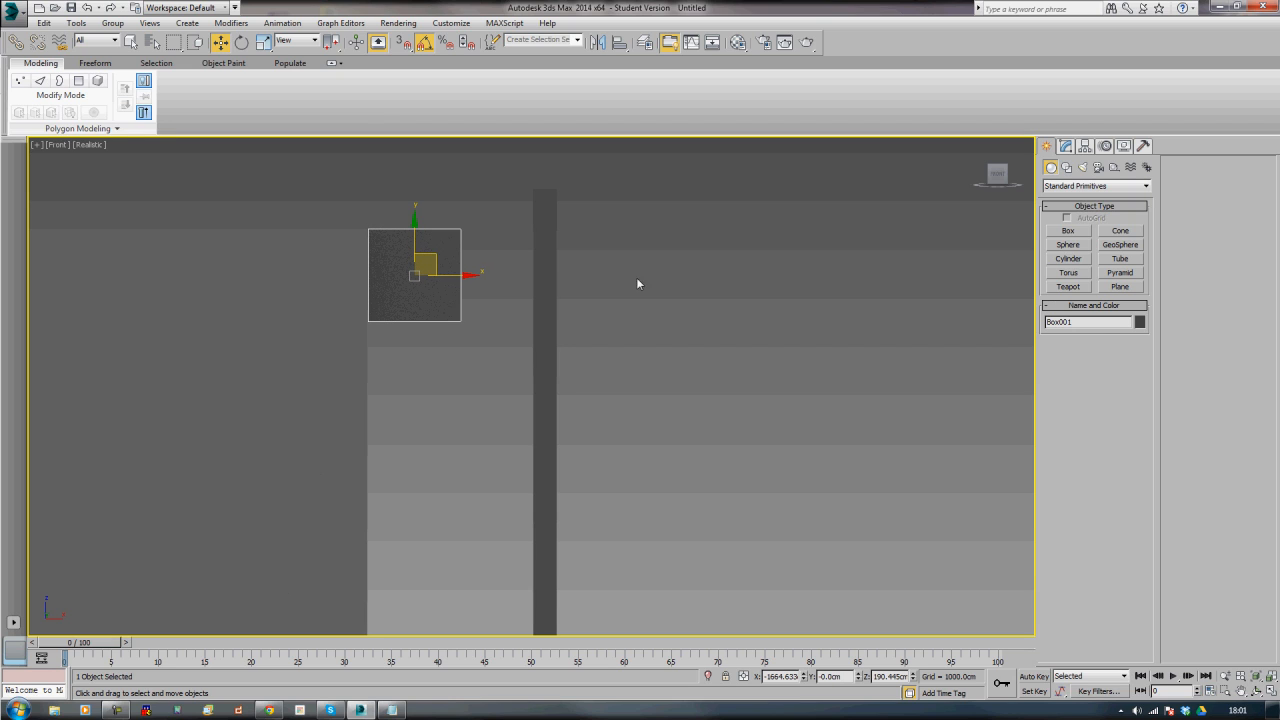
# - Select both right-hand upright bars and move them inward against the outer side of the small box
pyautogui.moveTo(636, 277); pyautogui.dragTo(542, 330)
pyautogui.scroll(-5, 644, 427)
pyautogui.moveTo(682, 431); pyautogui.dragTo(682, 287, button='middle')
pyautogui.moveTo(660, 523); pyautogui.dragTo(631, 519)
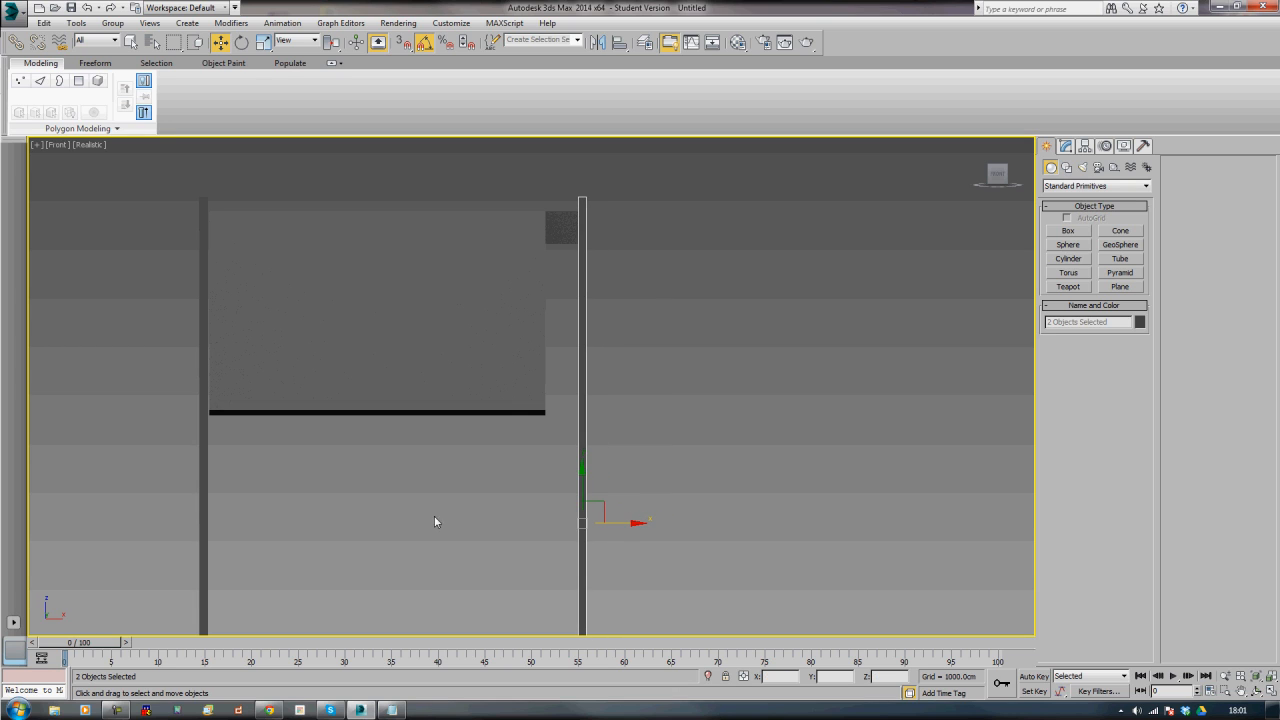
# - Move both left-hand upright bars outward about 20 cm, and place the small box against the display panel's left edge
pyautogui.moveTo(434, 515); pyautogui.dragTo(495, 466, button='middle')
pyautogui.moveTo(201, 479); pyautogui.dragTo(199, 479)
pyautogui.moveTo(480, 446); pyautogui.dragTo(510, 483, button='middle')
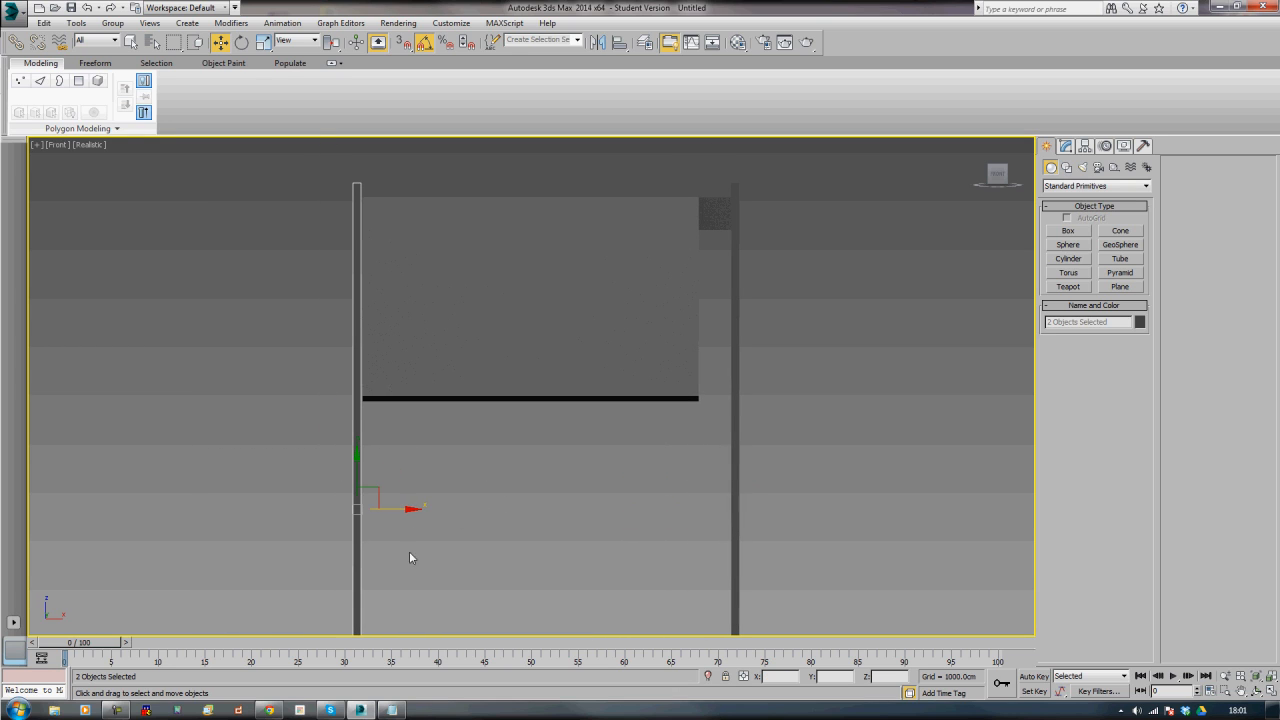
pyautogui.moveTo(409, 509); pyautogui.dragTo(343, 518)
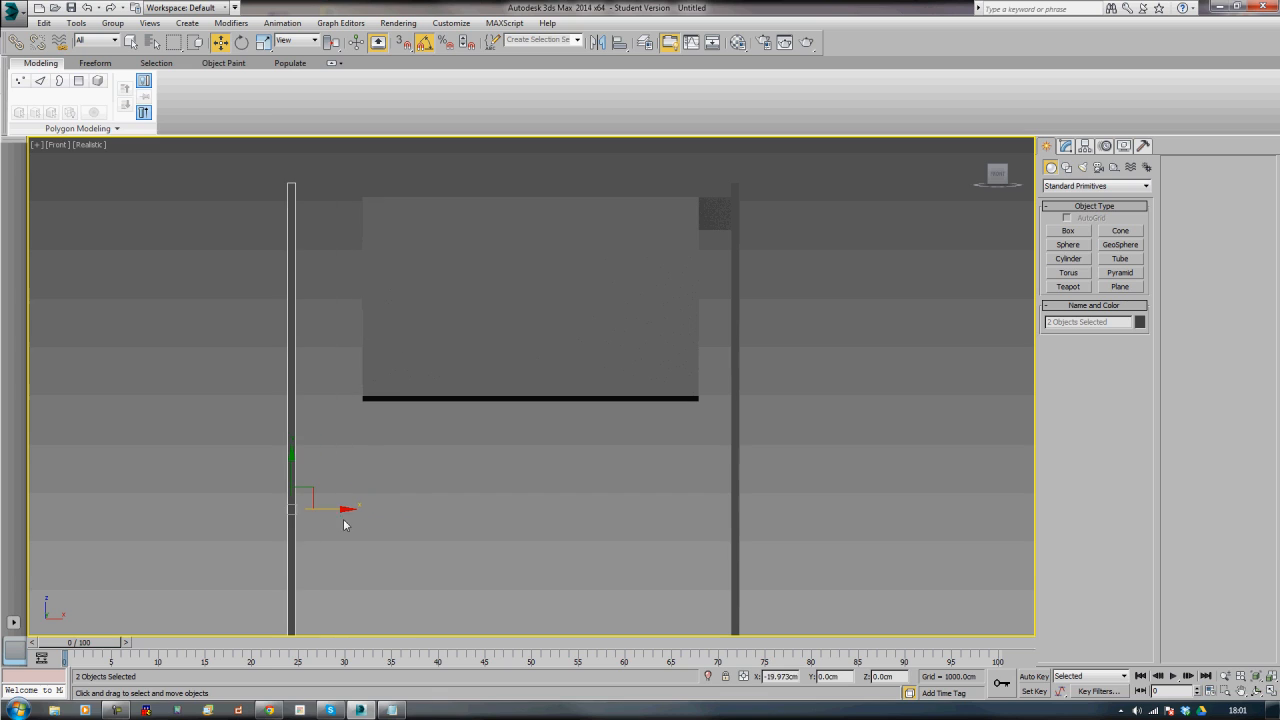
pyautogui.click(722, 210)
pyautogui.moveTo(758, 215); pyautogui.dragTo(394, 257)
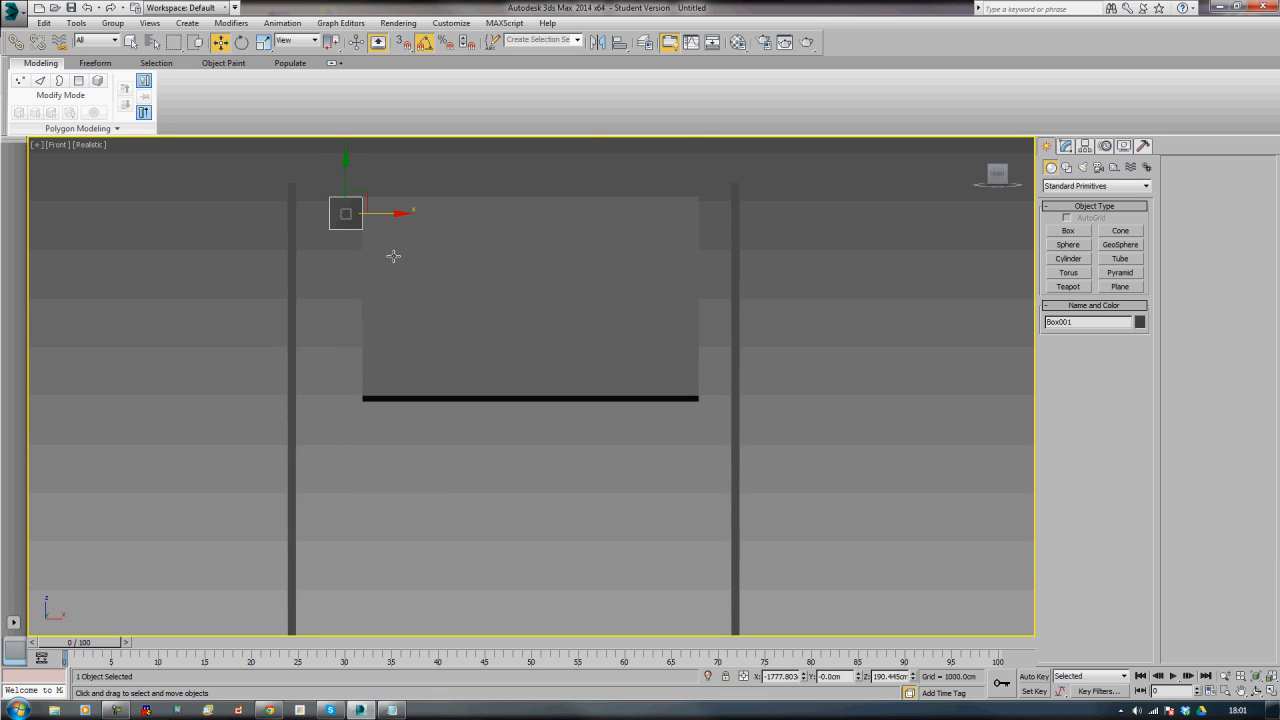
# - Select both left-hand upright bars and move them inward against the outer side of the small box
pyautogui.moveTo(214, 285); pyautogui.dragTo(239, 393, button='middle')
pyautogui.scroll(5, 239, 396)
pyautogui.moveTo(459, 346); pyautogui.dragTo(310, 503, button='middle')
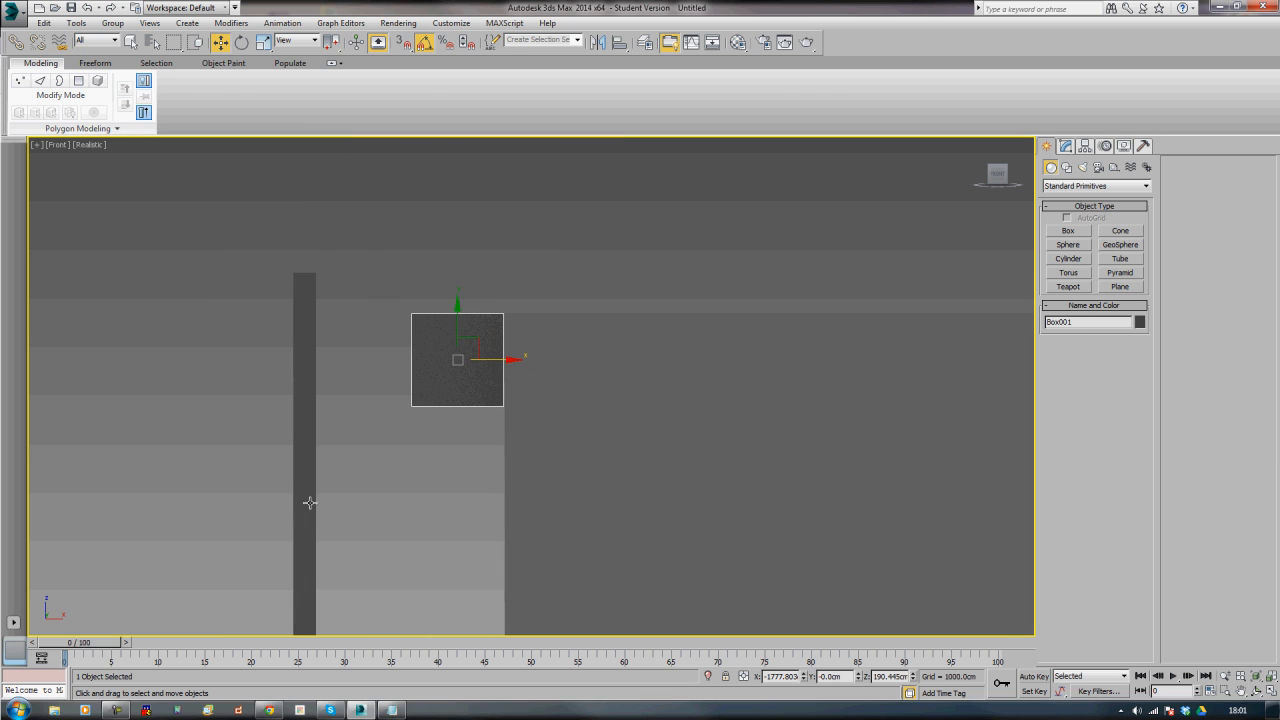
pyautogui.moveTo(406, 415); pyautogui.dragTo(346, 357, button='middle')
pyautogui.scroll(-3, 338, 349)
pyautogui.moveTo(363, 420); pyautogui.dragTo(362, 365, button='middle')
pyautogui.moveTo(247, 367); pyautogui.dragTo(321, 425)
pyautogui.moveTo(320, 618); pyautogui.dragTo(303, 542, button='middle')
pyautogui.moveTo(318, 580); pyautogui.dragTo(366, 585)
# - Deselect the left-hand bars and delete the small spacer box beside the display panel
pyautogui.scroll(-4, 440, 548)
pyautogui.scroll(-3, 440, 548)
pyautogui.click(714, 494)
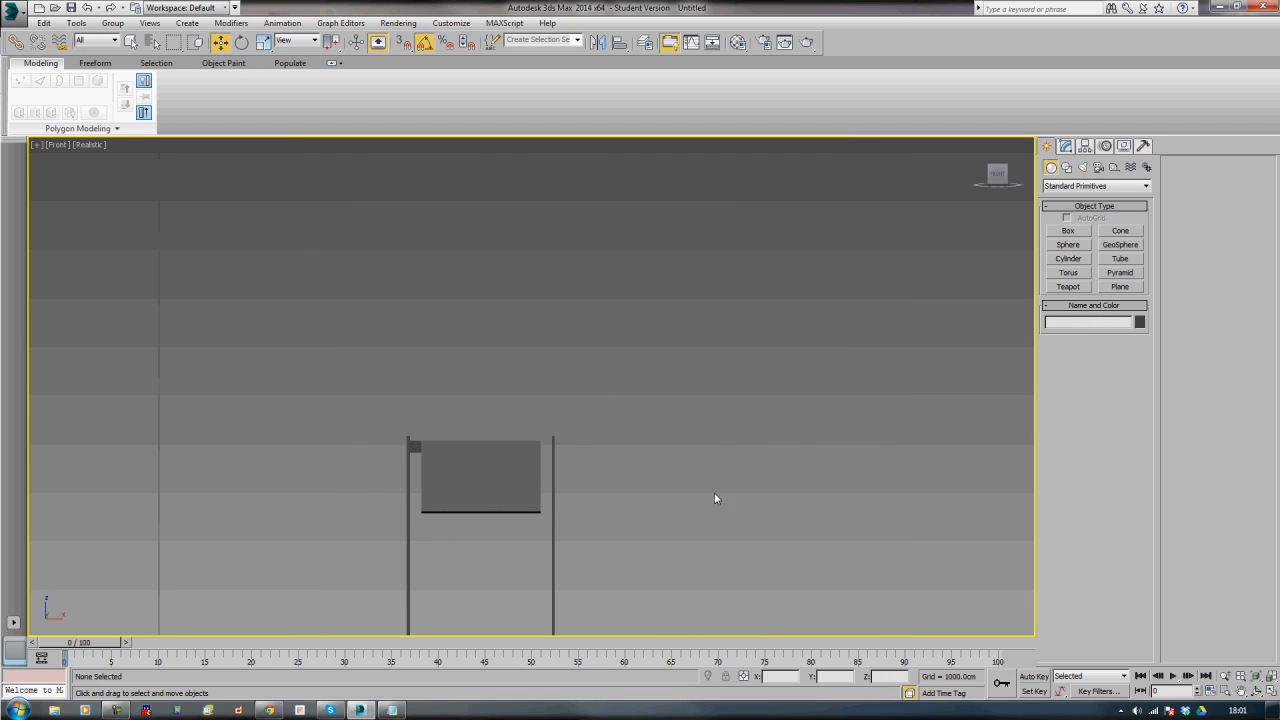
pyautogui.moveTo(714, 494); pyautogui.dragTo(668, 370, button='middle')
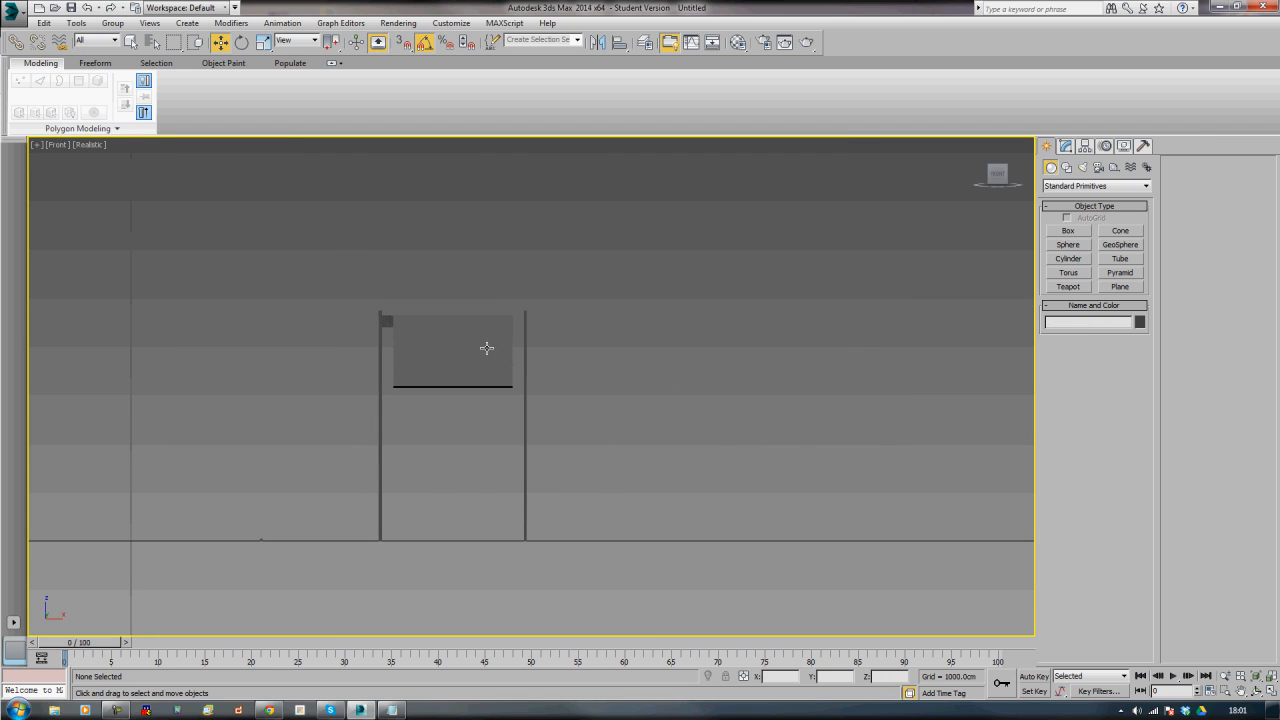
pyautogui.click(387, 314)
pyautogui.click(388, 326)
# - In the perspective view, clone the loose bar lying beside the stand as one copy, placed on the ground between the uprights
pyautogui.press('p')
pyautogui.keyDown('alt'); pyautogui.moveTo(388, 326); pyautogui.dragTo(518, 400, button='middle'); pyautogui.keyUp('alt')
pyautogui.scroll(4, 586, 409)
pyautogui.click(132, 380)
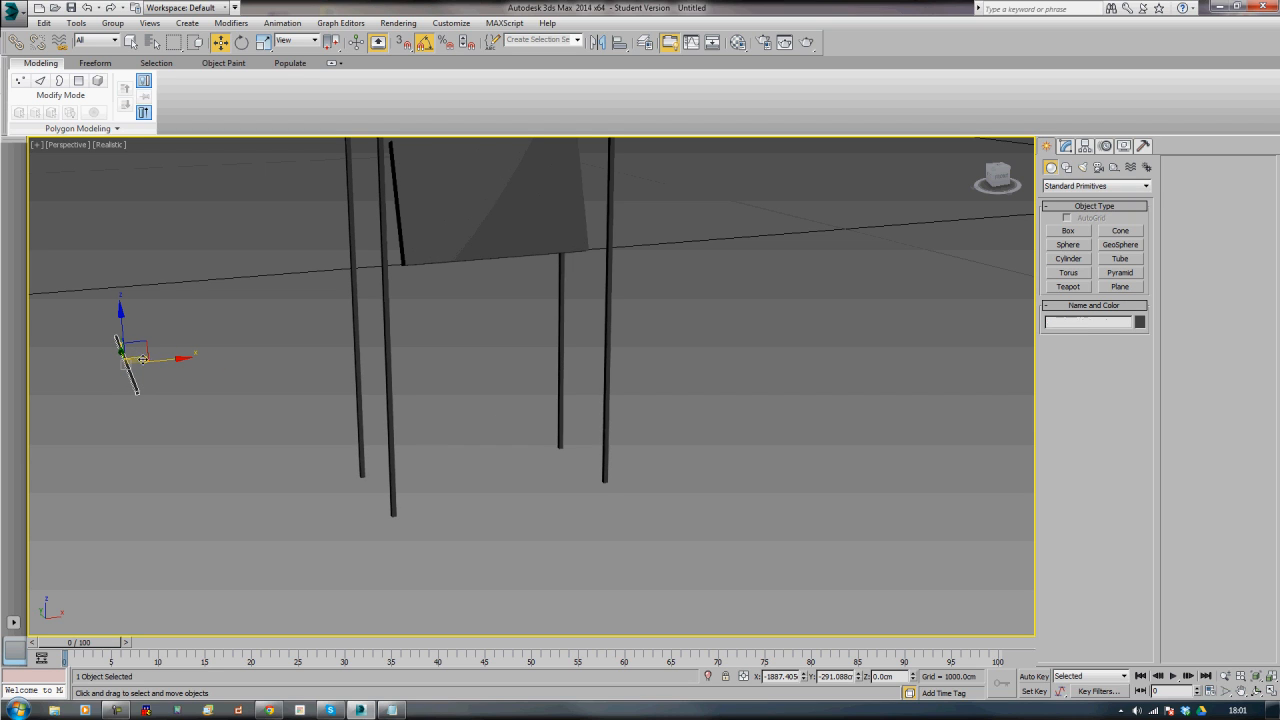
pyautogui.keyDown('shift'); pyautogui.moveTo(139, 358); pyautogui.dragTo(499, 448); pyautogui.keyUp('shift')
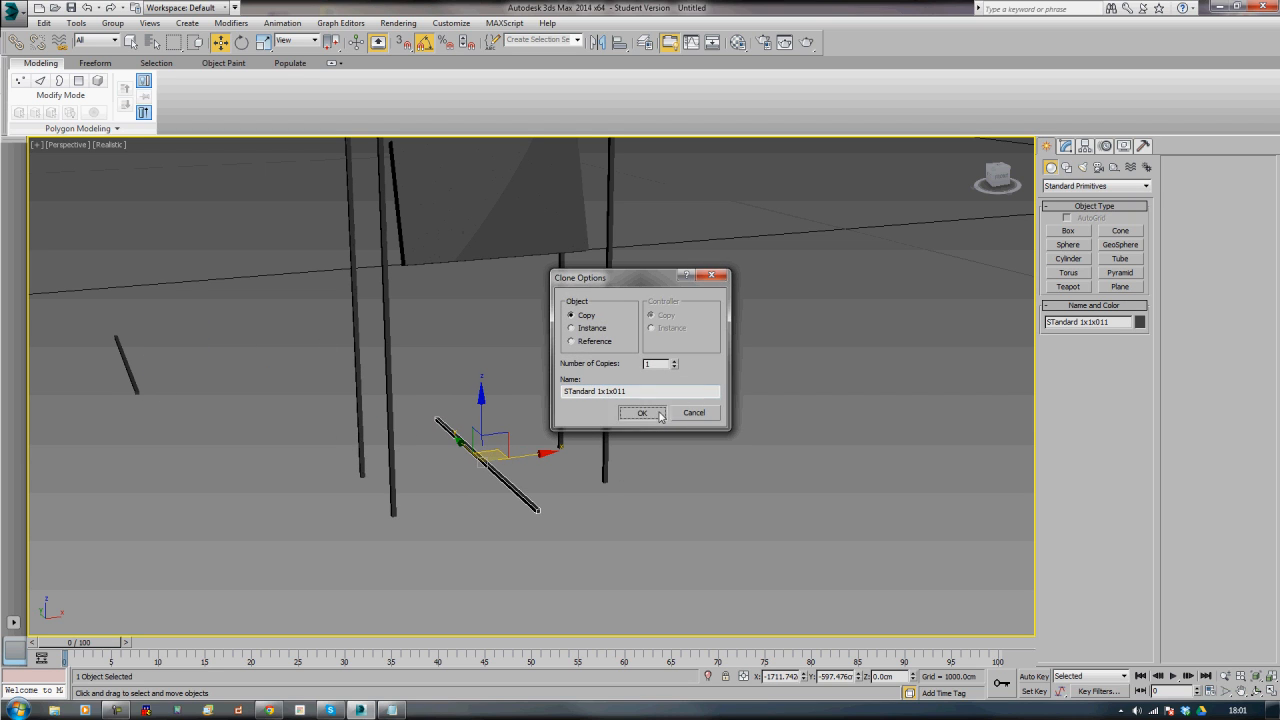
pyautogui.click(645, 411)
pyautogui.click(1066, 146)
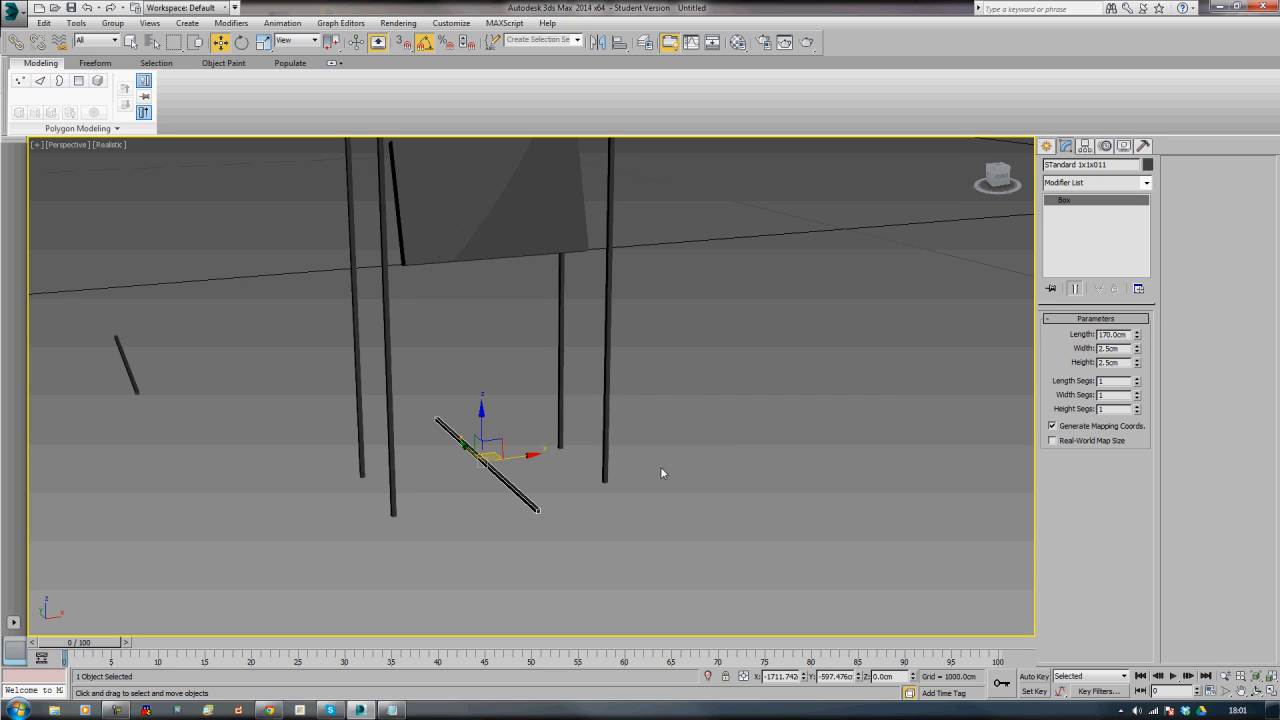
# - Rotate the copied bar to -90 degrees about Z and, in the front view, align its left end with the left upright
pyautogui.press('e')
pyautogui.moveTo(487, 480); pyautogui.dragTo(428, 475)
pyautogui.keyDown('alt'); pyautogui.moveTo(566, 486); pyautogui.dragTo(578, 445, button='middle'); pyautogui.keyUp('alt')
pyautogui.press('f')
pyautogui.press('z')
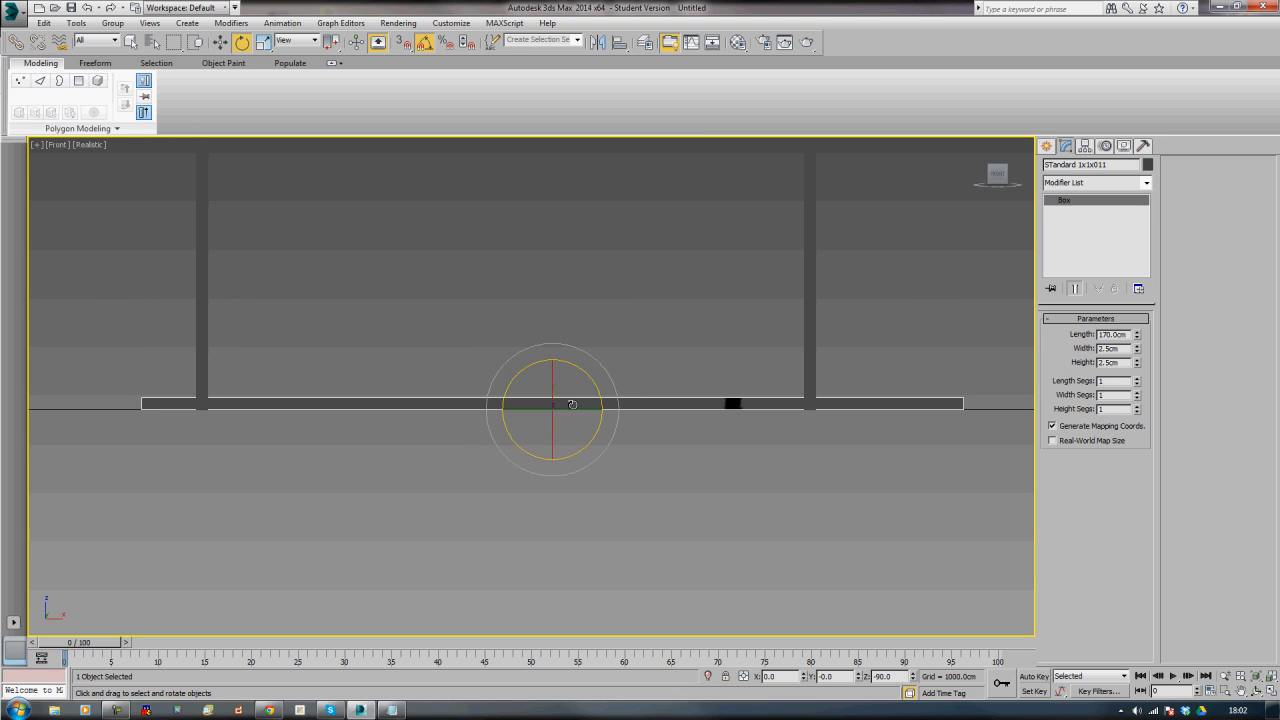
pyautogui.press('w')
pyautogui.moveTo(599, 411); pyautogui.dragTo(666, 412)
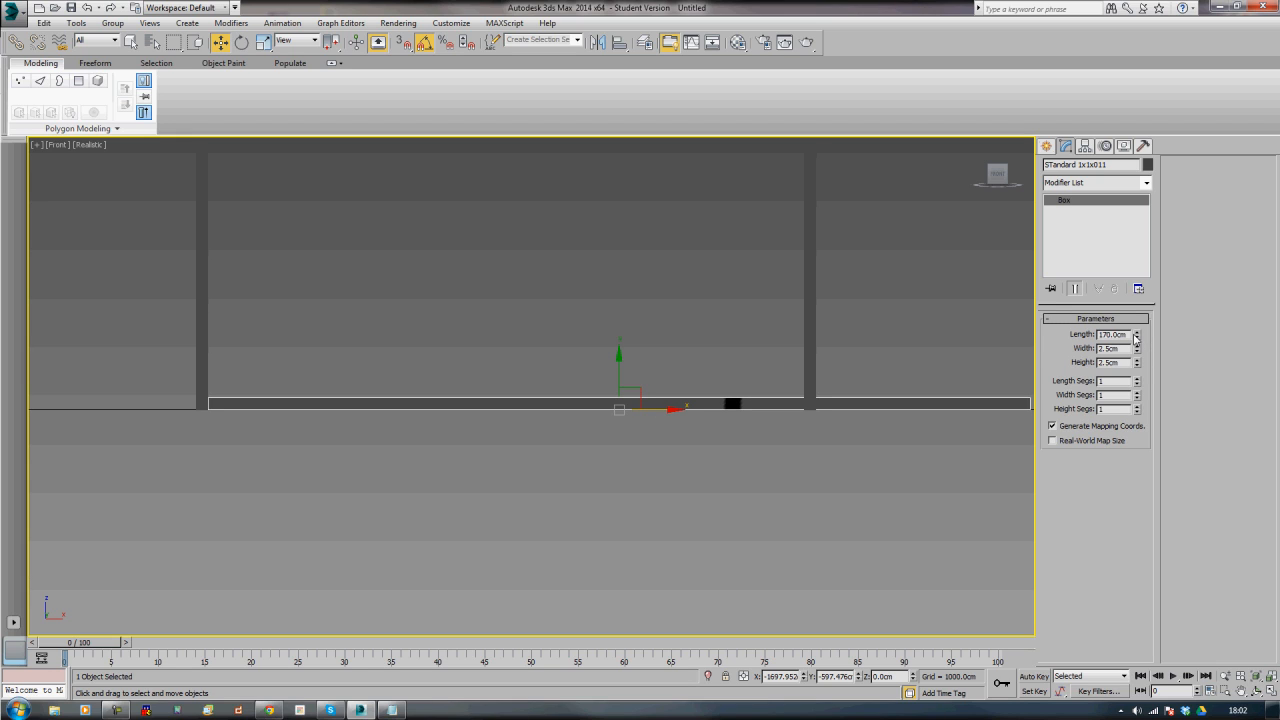
# - Shorten the copied bar to about 118.2 cm and realign its left end with the inner side of the left upright
pyautogui.moveTo(1136, 341); pyautogui.dragTo(1137, 348)
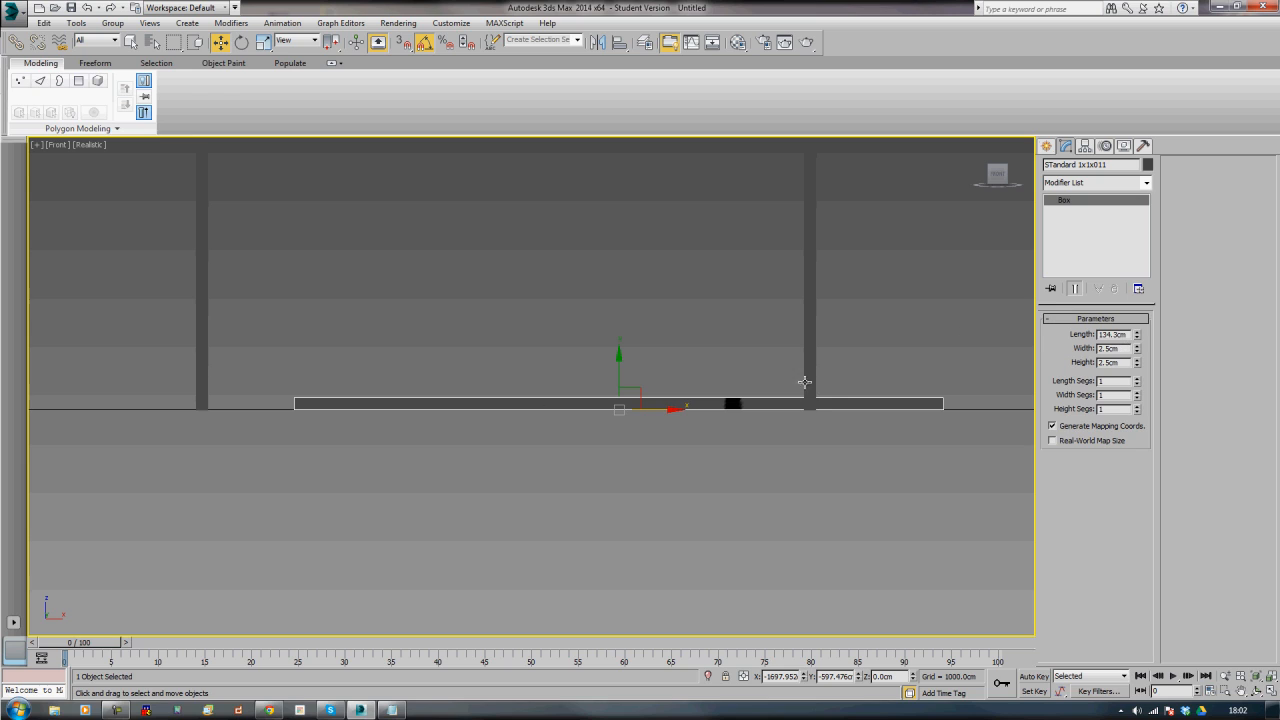
pyautogui.moveTo(669, 409); pyautogui.dragTo(581, 418)
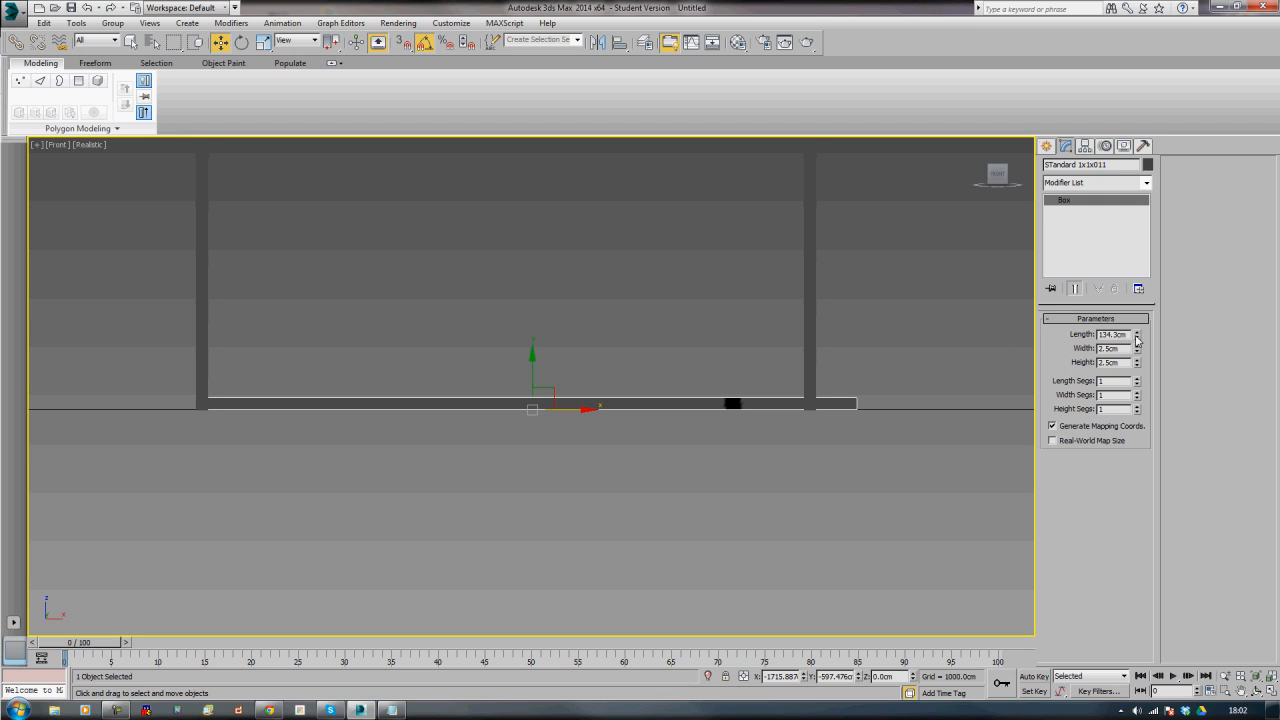
pyautogui.moveTo(1136, 340); pyautogui.dragTo(1136, 346)
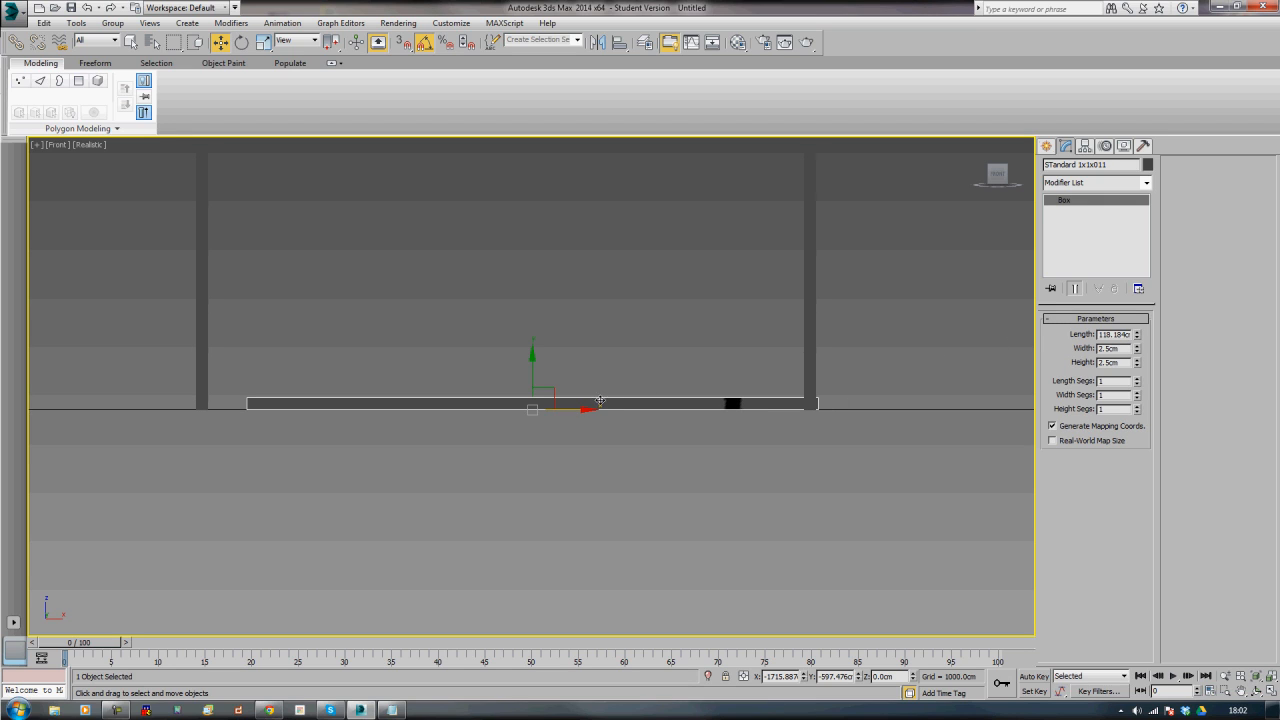
pyautogui.moveTo(600, 401); pyautogui.dragTo(555, 406)
pyautogui.press('p')
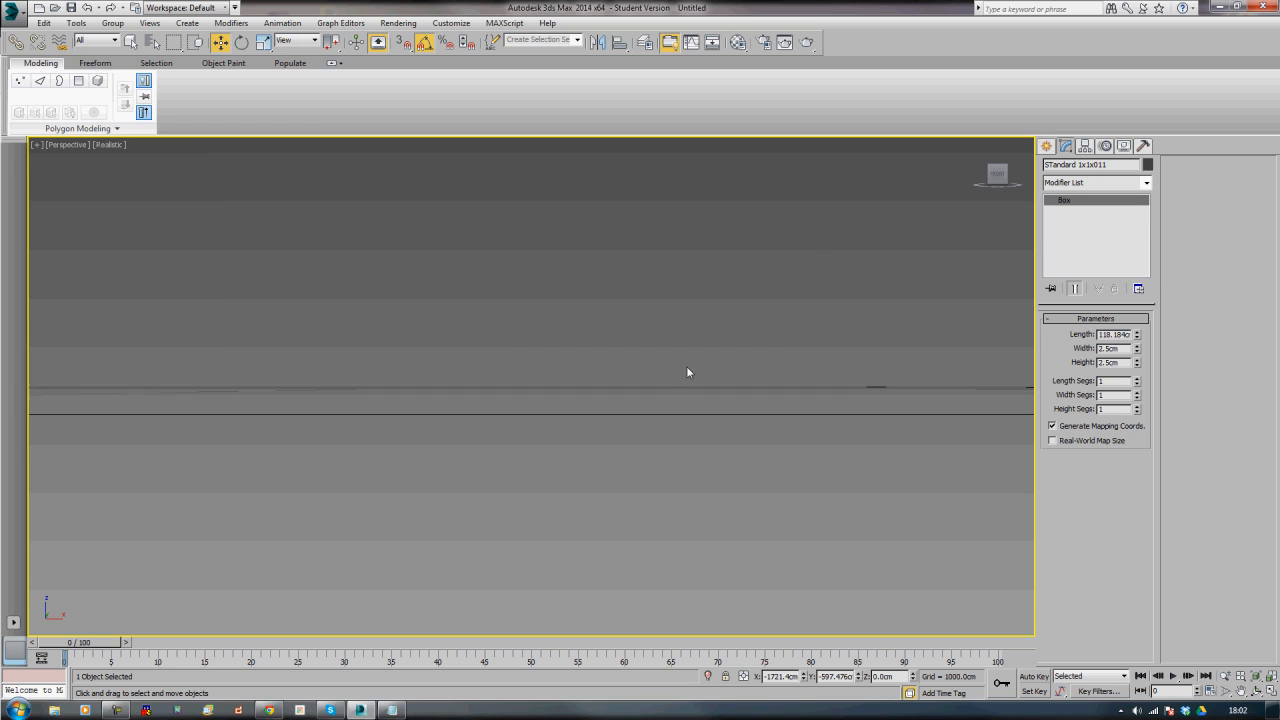
pyautogui.press('z')
pyautogui.keyDown('alt'); pyautogui.moveTo(568, 366); pyautogui.dragTo(638, 395, button='middle'); pyautogui.keyUp('alt')
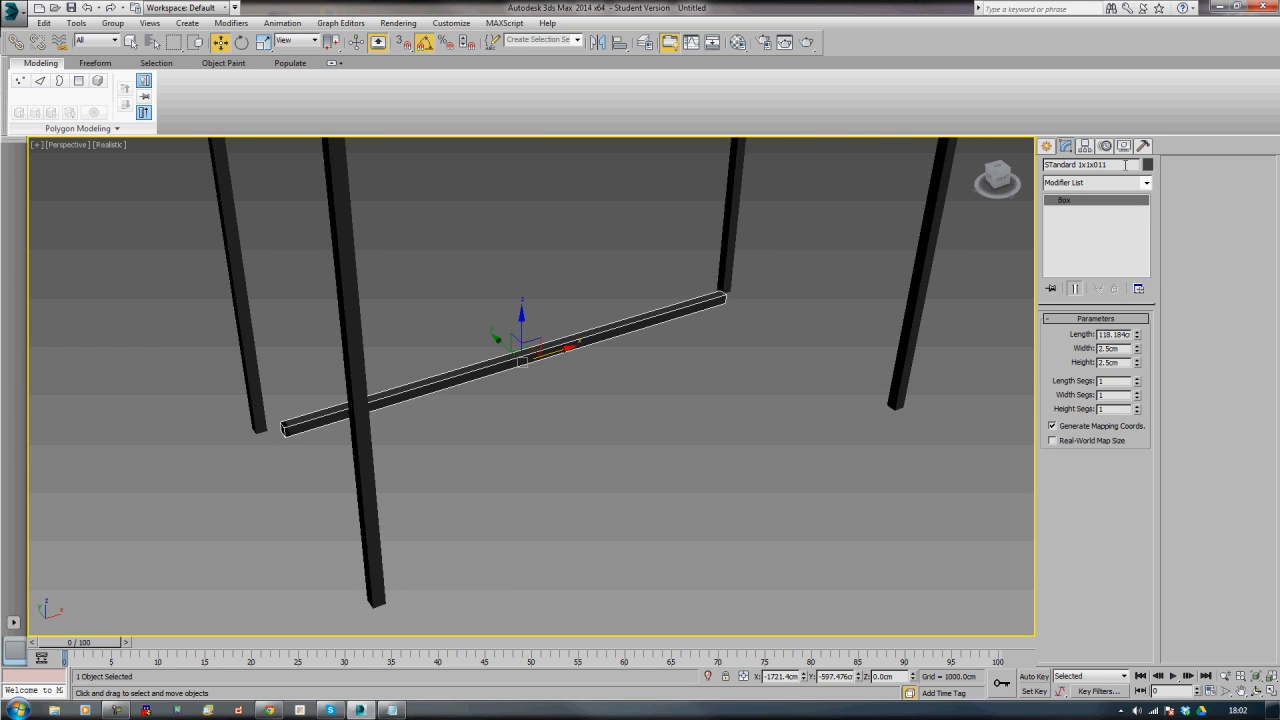
# - Create a box about 12.4 by 14.3 cm and 30.4 cm high on the ground between the uprights
pyautogui.click(1046, 145)
pyautogui.click(1068, 231)
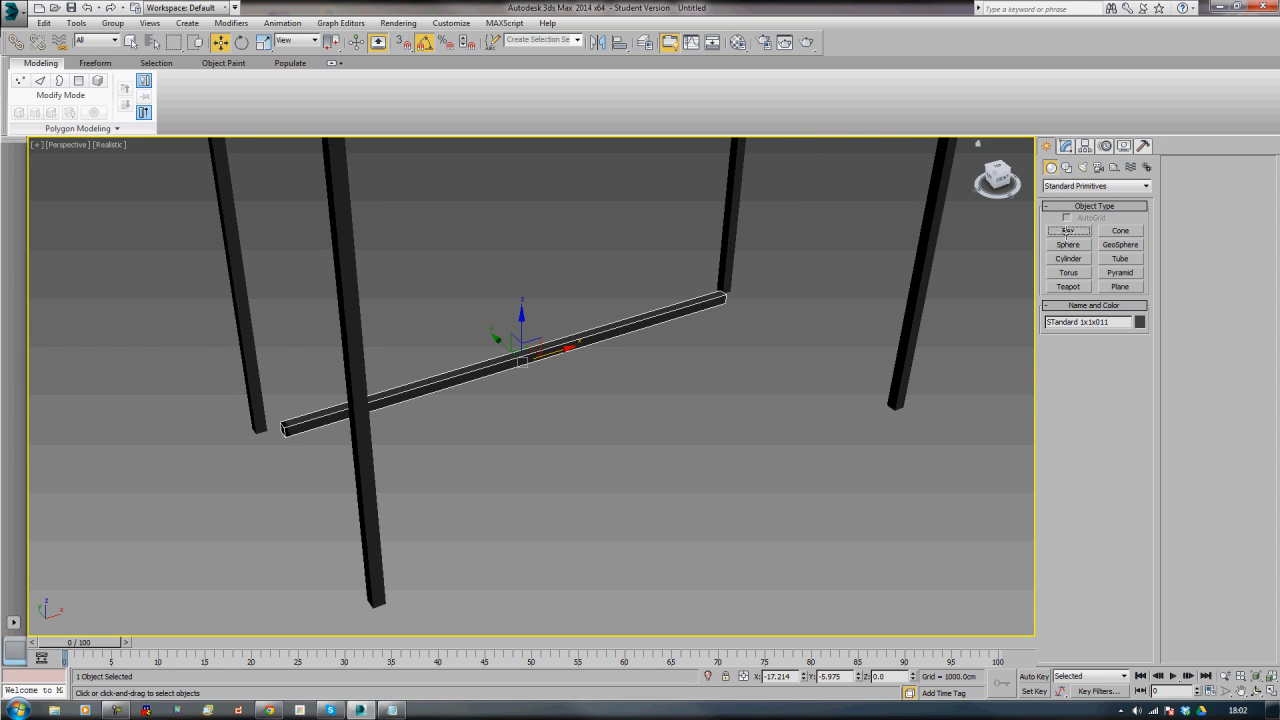
pyautogui.moveTo(770, 432); pyautogui.dragTo(745, 503)
pyautogui.rightClick(767, 438)
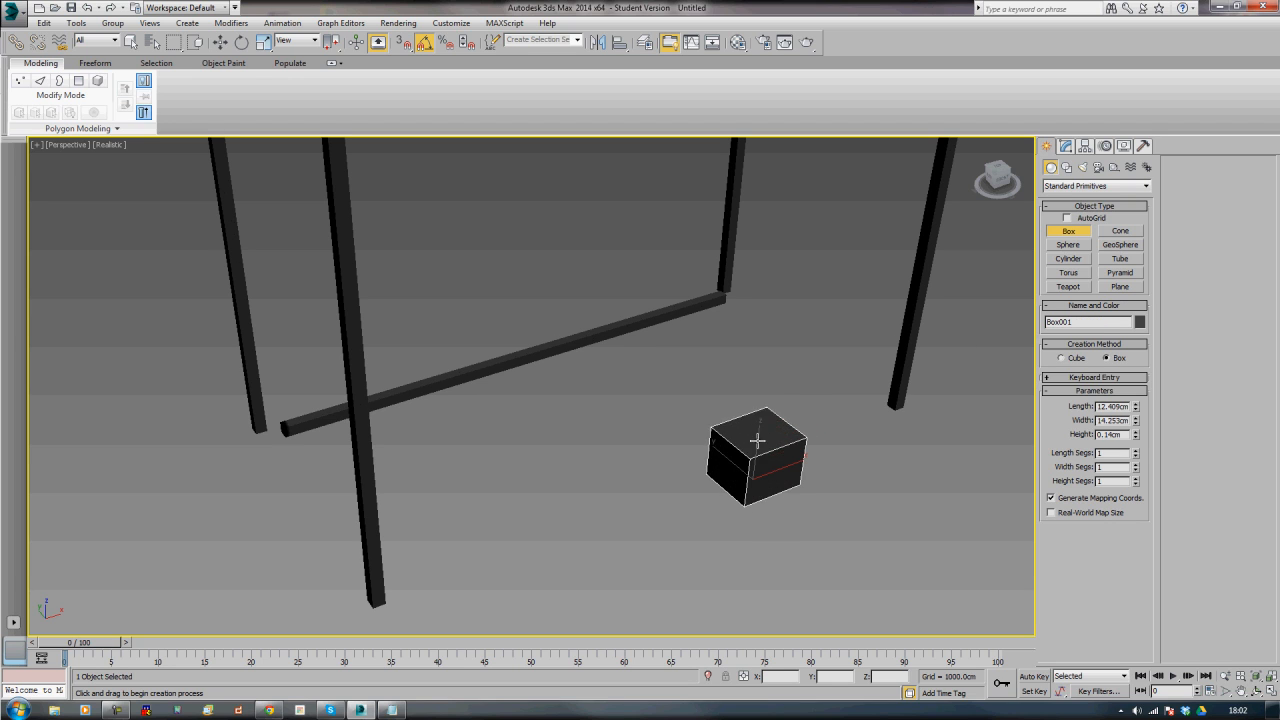
pyautogui.keyDown('alt'); pyautogui.moveTo(824, 464); pyautogui.dragTo(717, 435, button='middle'); pyautogui.keyUp('alt')
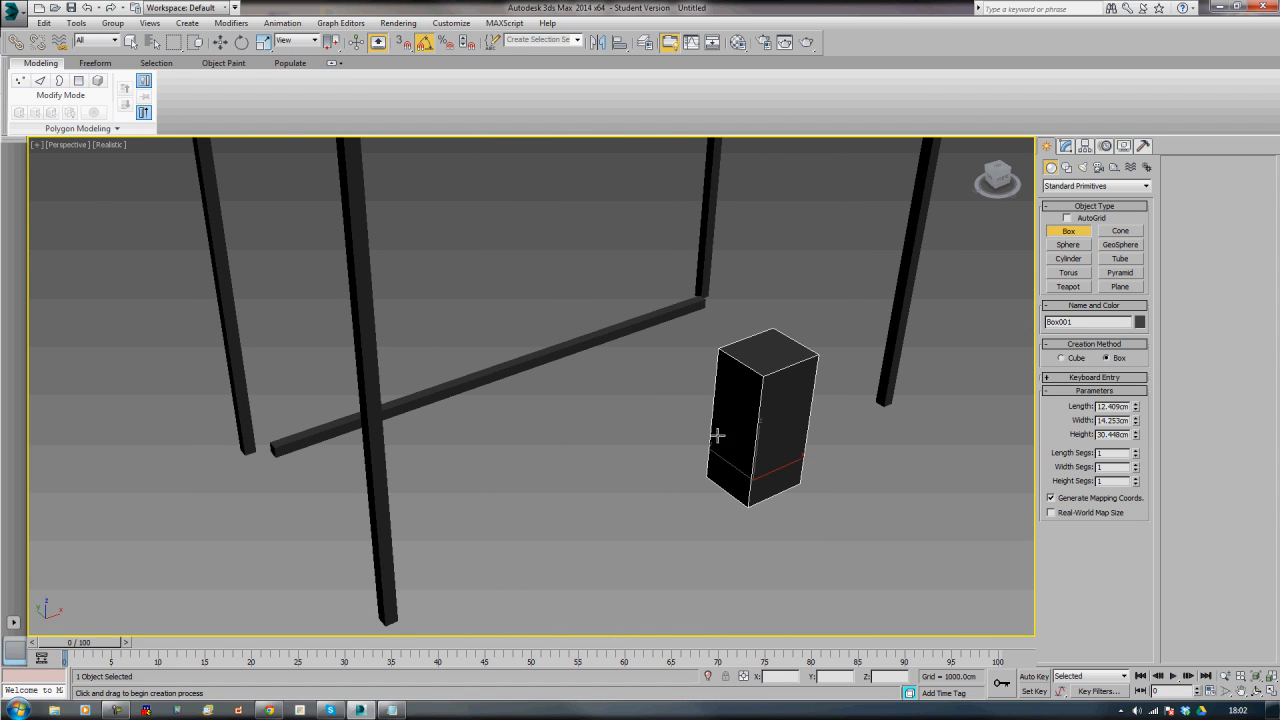
pyautogui.press('w')
# - Delete the shortened horizontal bar lying between the uprights
pyautogui.click(584, 343)
pyautogui.keyDown('alt'); pyautogui.moveTo(624, 385); pyautogui.dragTo(566, 406, button='middle'); pyautogui.keyUp('alt')
pyautogui.press('Delete')
# - Check the dimensions of the upright bar to the right of the new box
pyautogui.click(708, 451)
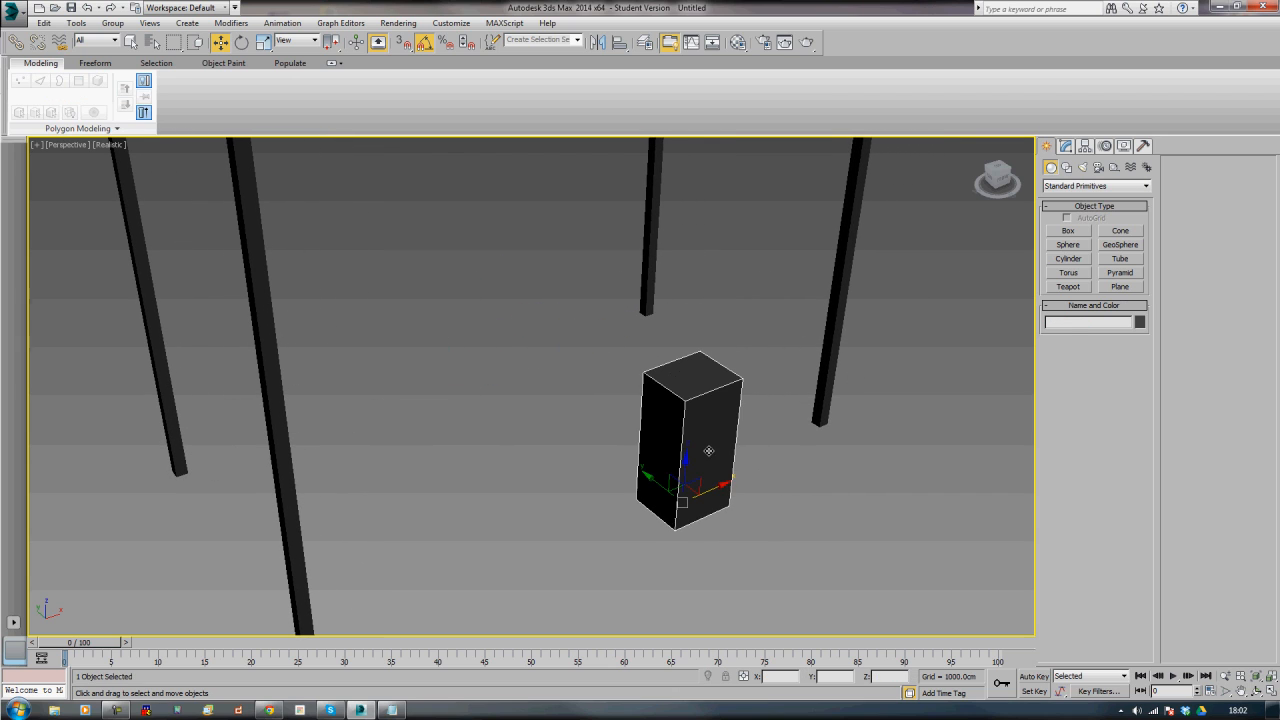
pyautogui.click(833, 358)
pyautogui.click(1066, 146)
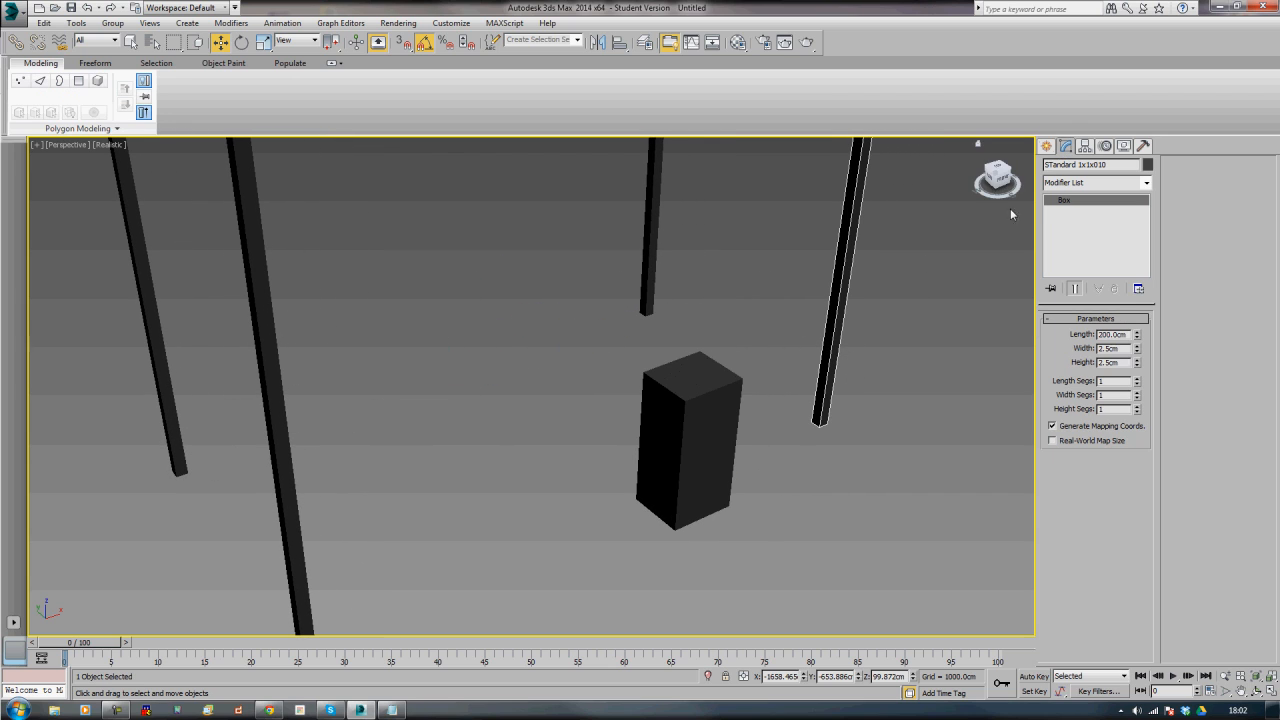
# - Set the new box's width and height to 2.5 cm each
pyautogui.click(720, 459)
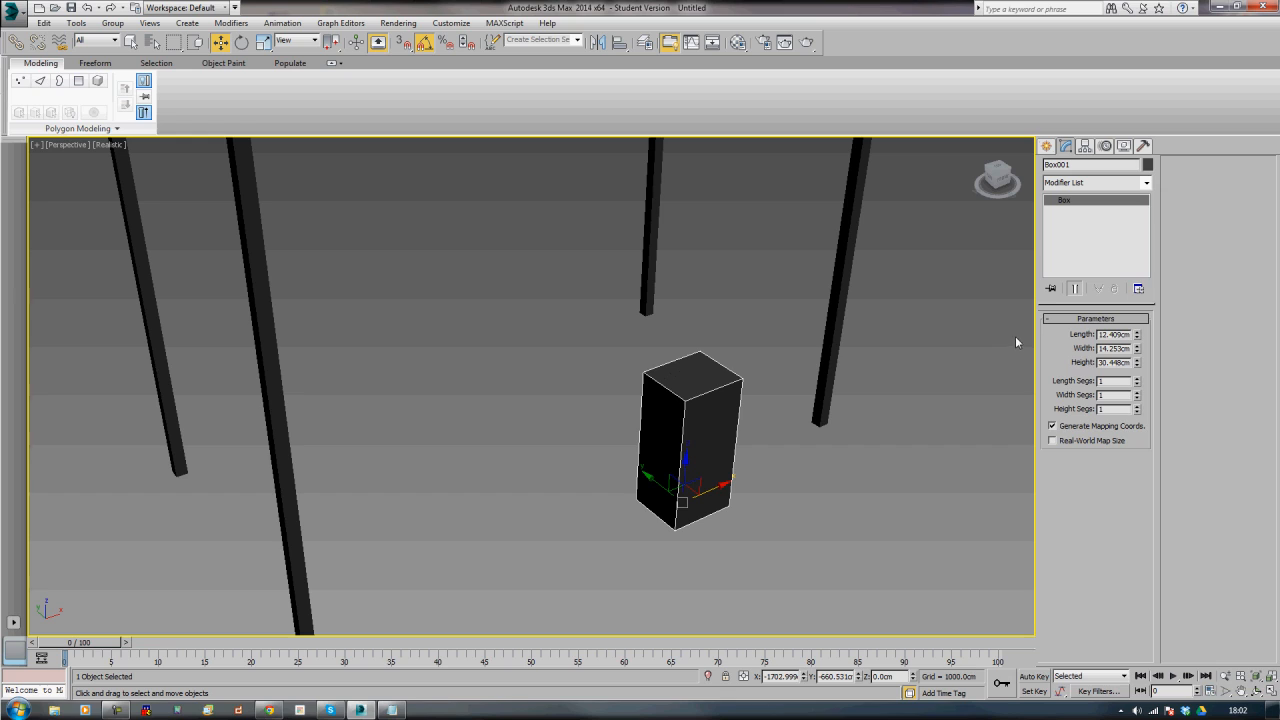
pyautogui.doubleClick(1112, 348)
pyautogui.write('2.5')
pyautogui.press('Tab')
pyautogui.write('5.')
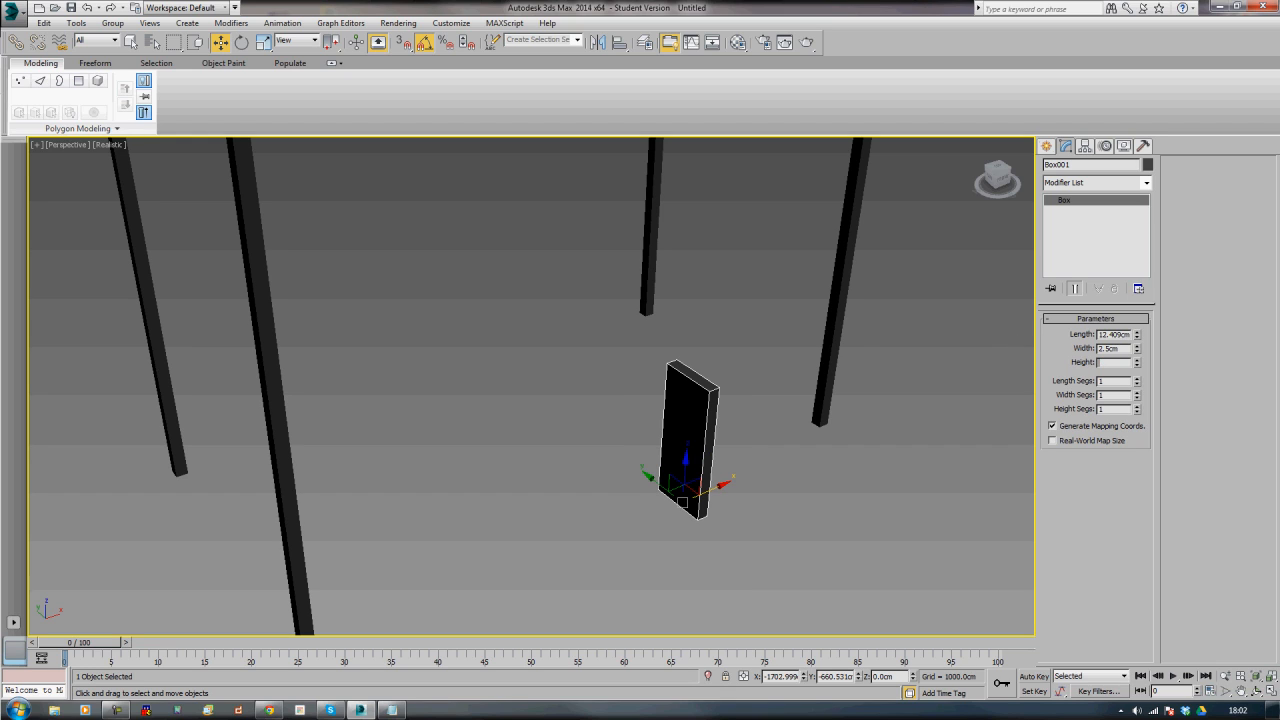
pyautogui.hotkey('shift', 'Tab')
pyautogui.hotkey('shift', 'Tab')
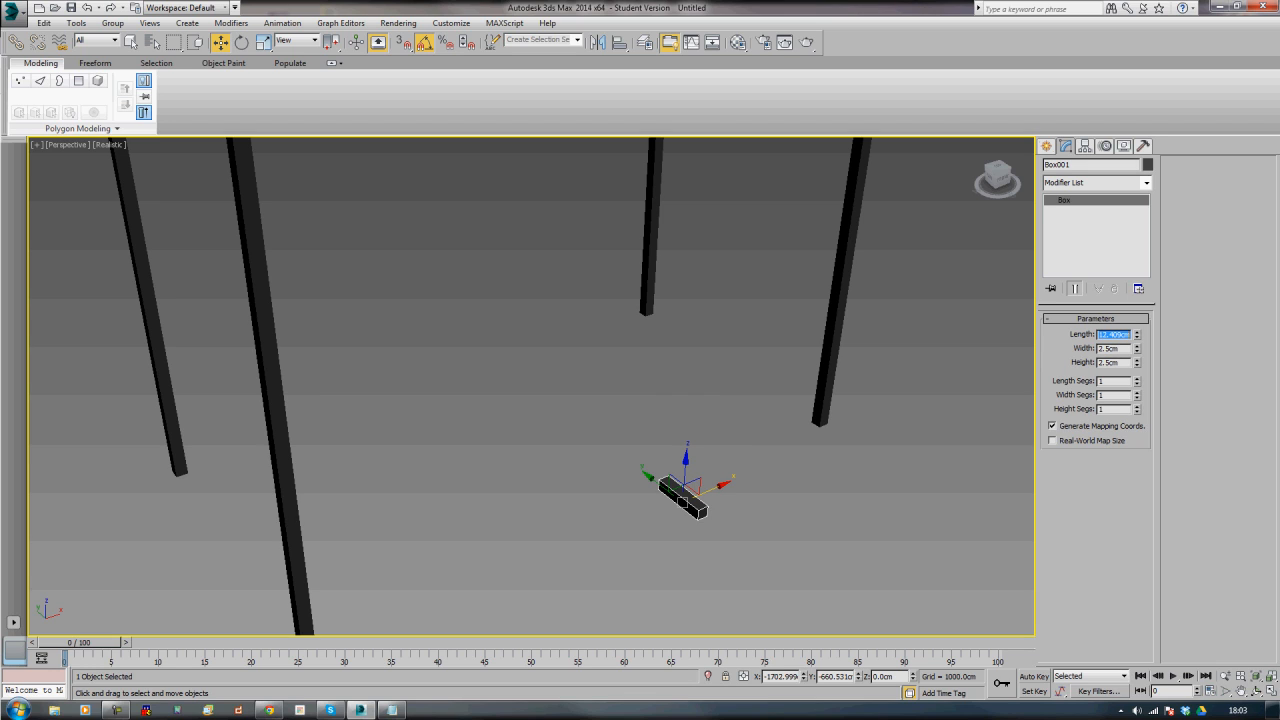
# - Set the new box's length to 50 cm
pyautogui.write('50')
pyautogui.press('Return')
pyautogui.click(796, 546)
pyautogui.moveTo(754, 517)
pyautogui.keyDown('alt'); pyautogui.mouseDown(button='middle')
pyautogui.moveTo(797, 526)
pyautogui.moveTo(754, 516)
pyautogui.mouseUp(button='middle'); pyautogui.keyUp('alt')
pyautogui.click(754, 517)
pyautogui.keyDown('alt'); pyautogui.moveTo(774, 576); pyautogui.dragTo(744, 483, button='middle'); pyautogui.keyUp('alt')
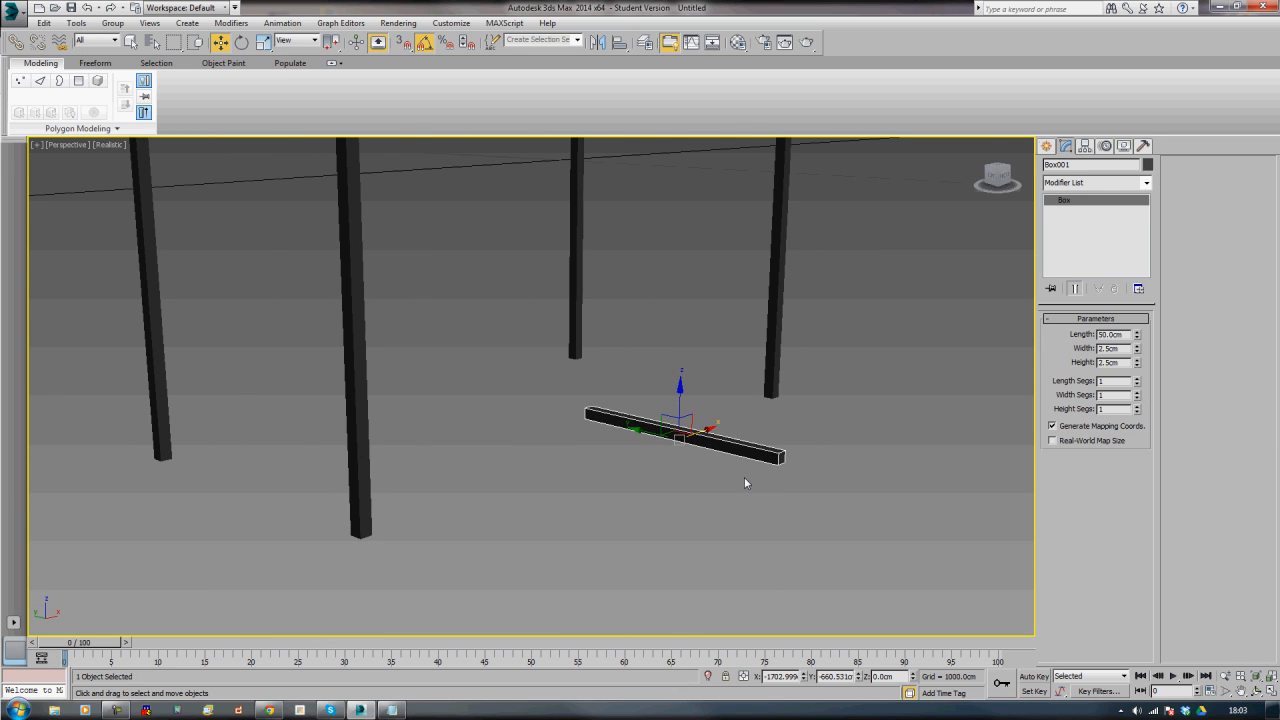
# - Change the new box into an upright bar with length and width 2.5 cm and height 50 cm
pyautogui.doubleClick(1112, 334)
pyautogui.write('2.5')
pyautogui.press('Return')
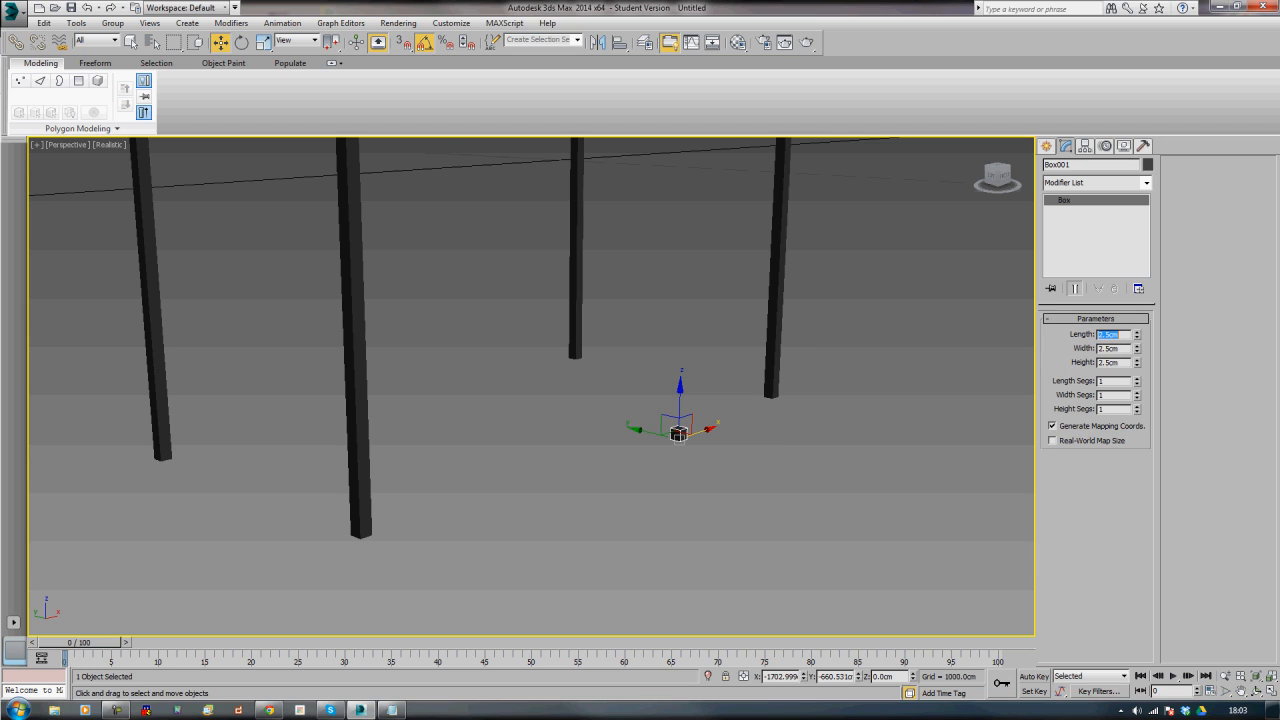
pyautogui.press('Tab')
pyautogui.write('1')
pyautogui.press('Tab')
pyautogui.hotkey('shift', 'Tab')
pyautogui.write('2.5')
pyautogui.press('Tab')
pyautogui.write('50')
pyautogui.press('Tab')
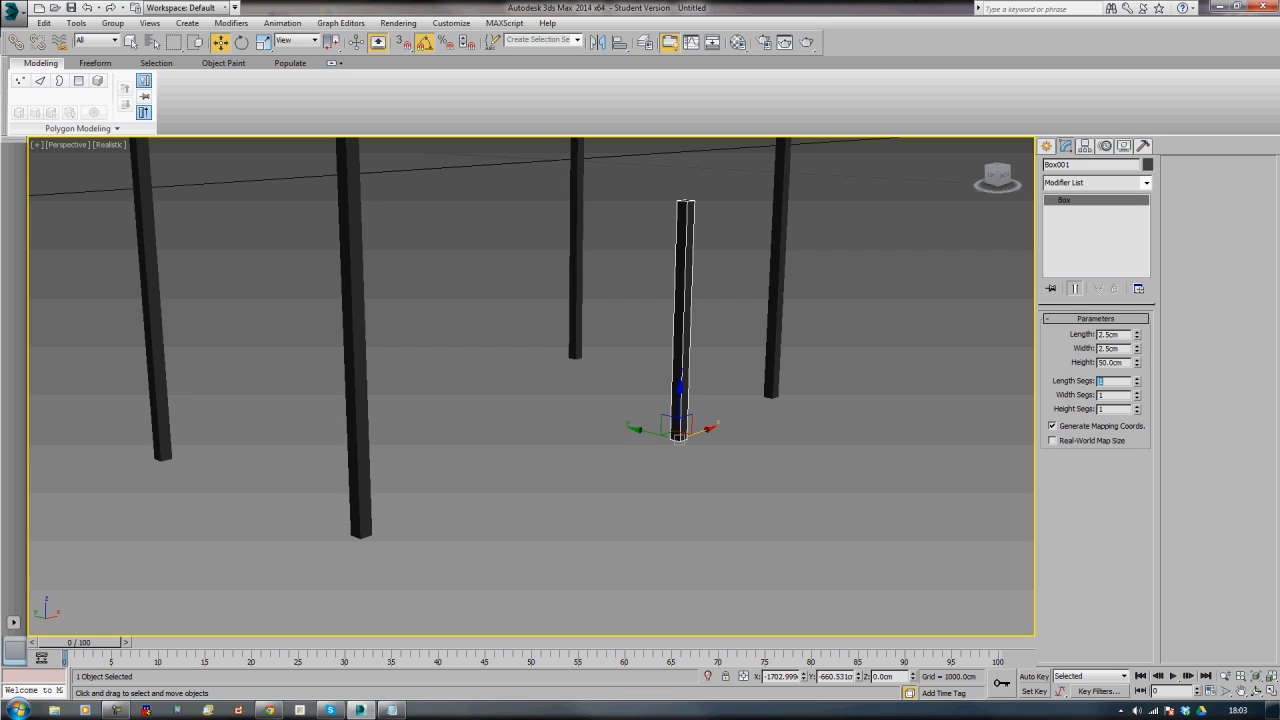
# - In the front view, rotate the 50 cm bar 90 degrees to horizontal and place it at the left upright's base, on the ground line
pyautogui.keyDown('alt'); pyautogui.moveTo(849, 419); pyautogui.dragTo(724, 545, button='middle'); pyautogui.keyUp('alt')
pyautogui.press('f')
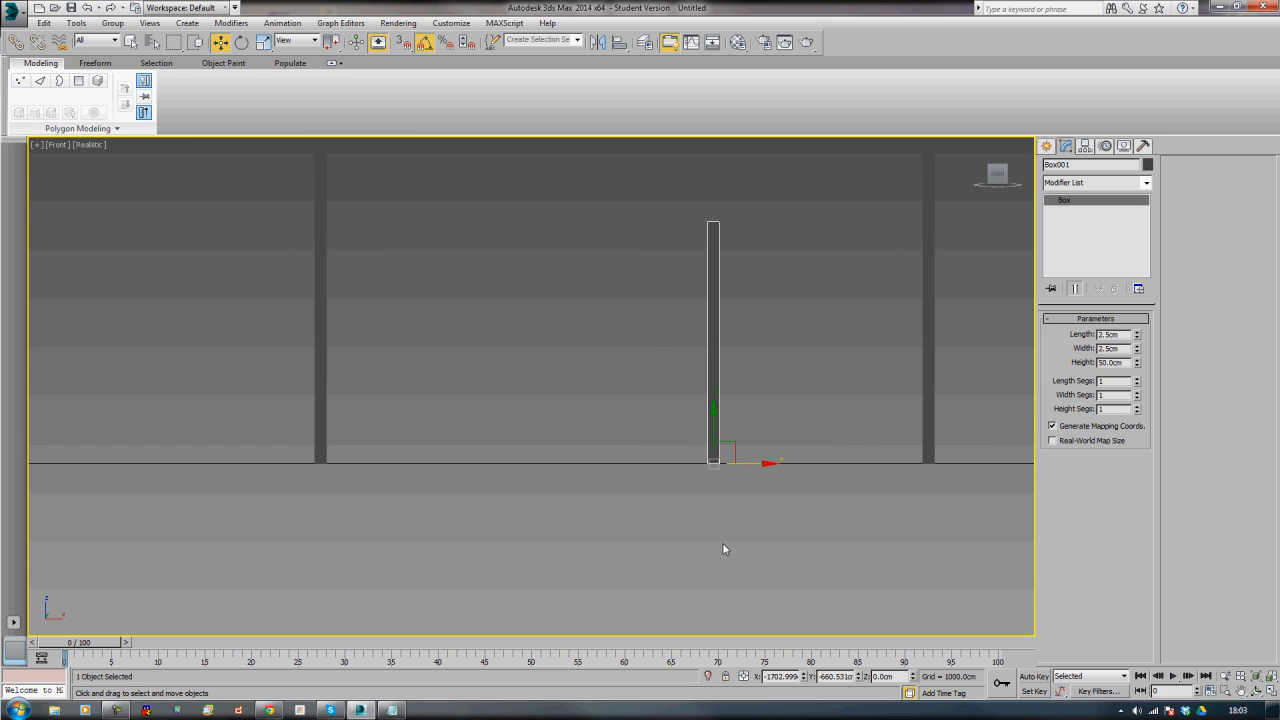
pyautogui.press('e')
pyautogui.moveTo(753, 438); pyautogui.dragTo(823, 456)
pyautogui.press('w')
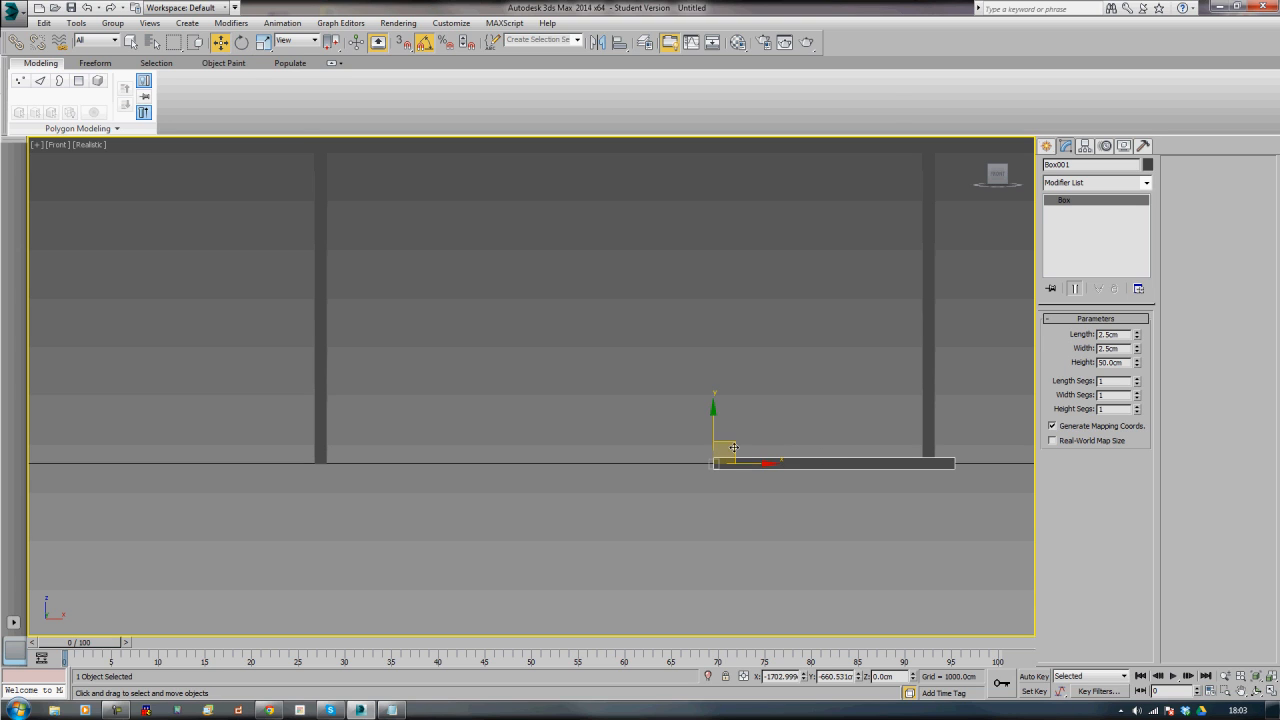
pyautogui.moveTo(728, 449); pyautogui.dragTo(350, 442)
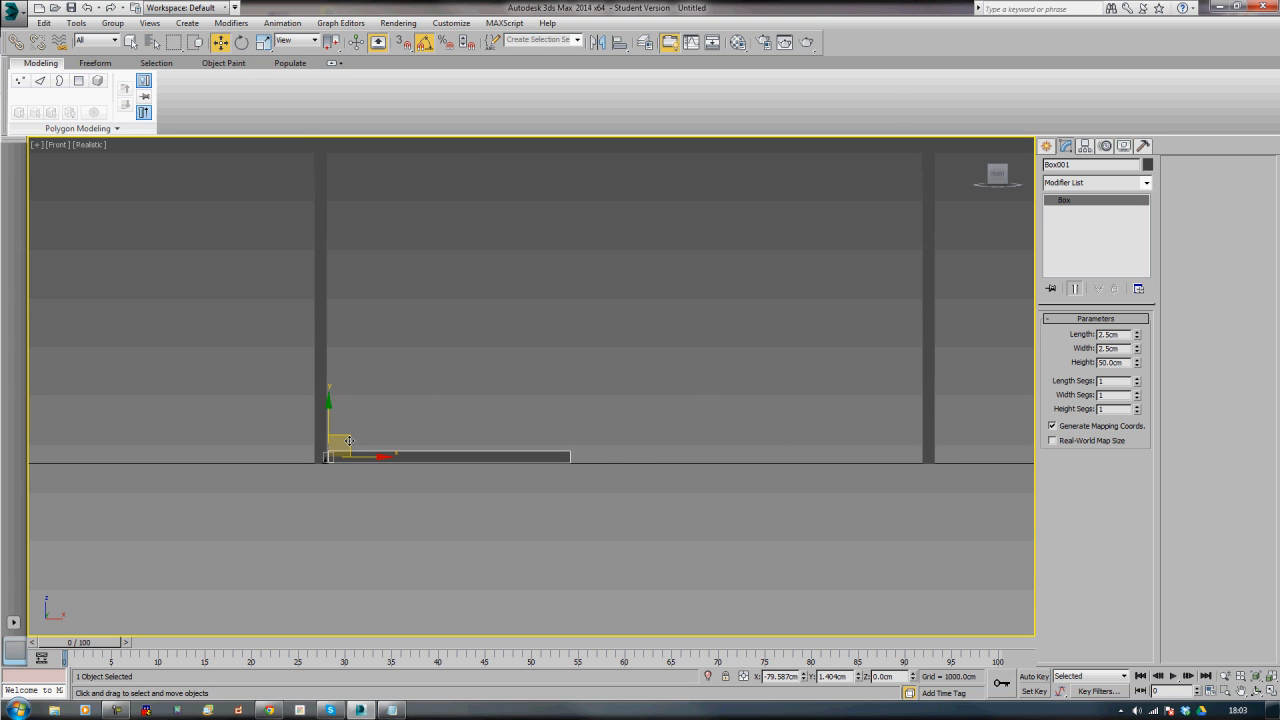
# - Move the horizontal base bar flush against the inner edge of the left upright, with its underside on the ground line
pyautogui.scroll(4, 400, 466)
pyautogui.scroll(4, 502, 472)
pyautogui.moveTo(378, 412); pyautogui.dragTo(577, 411, button='middle')
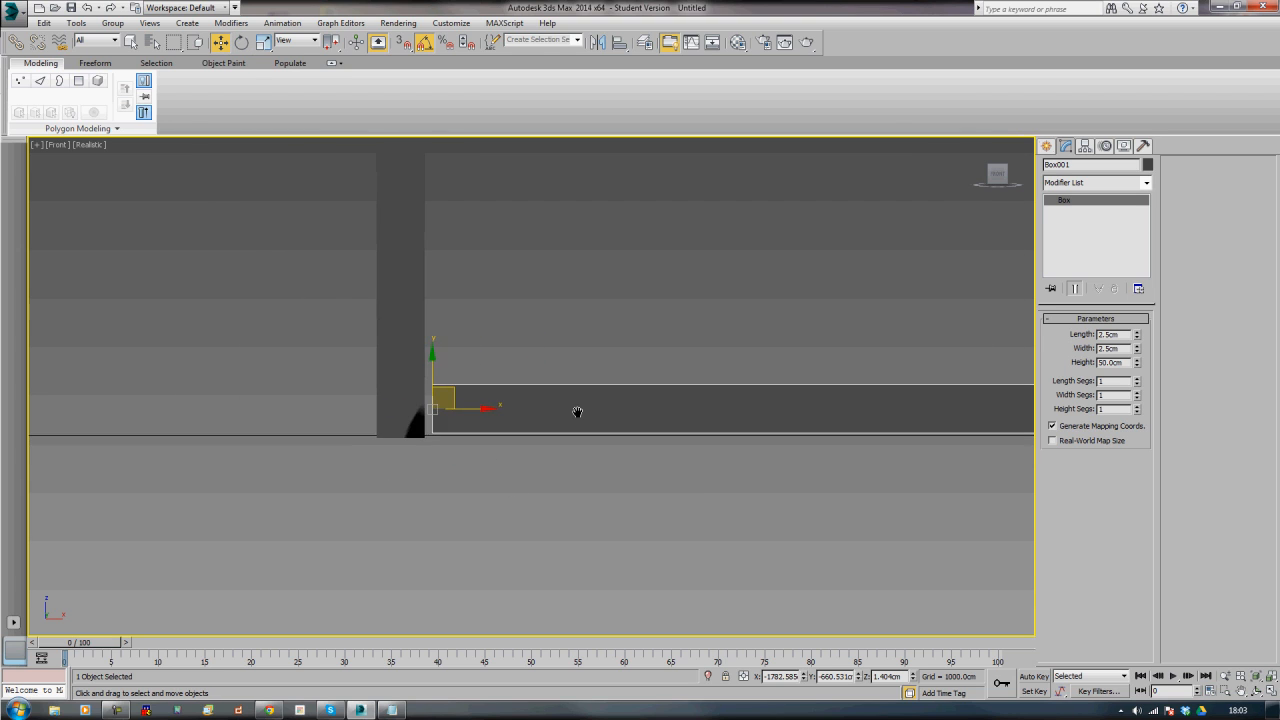
pyautogui.moveTo(454, 393); pyautogui.dragTo(448, 397)
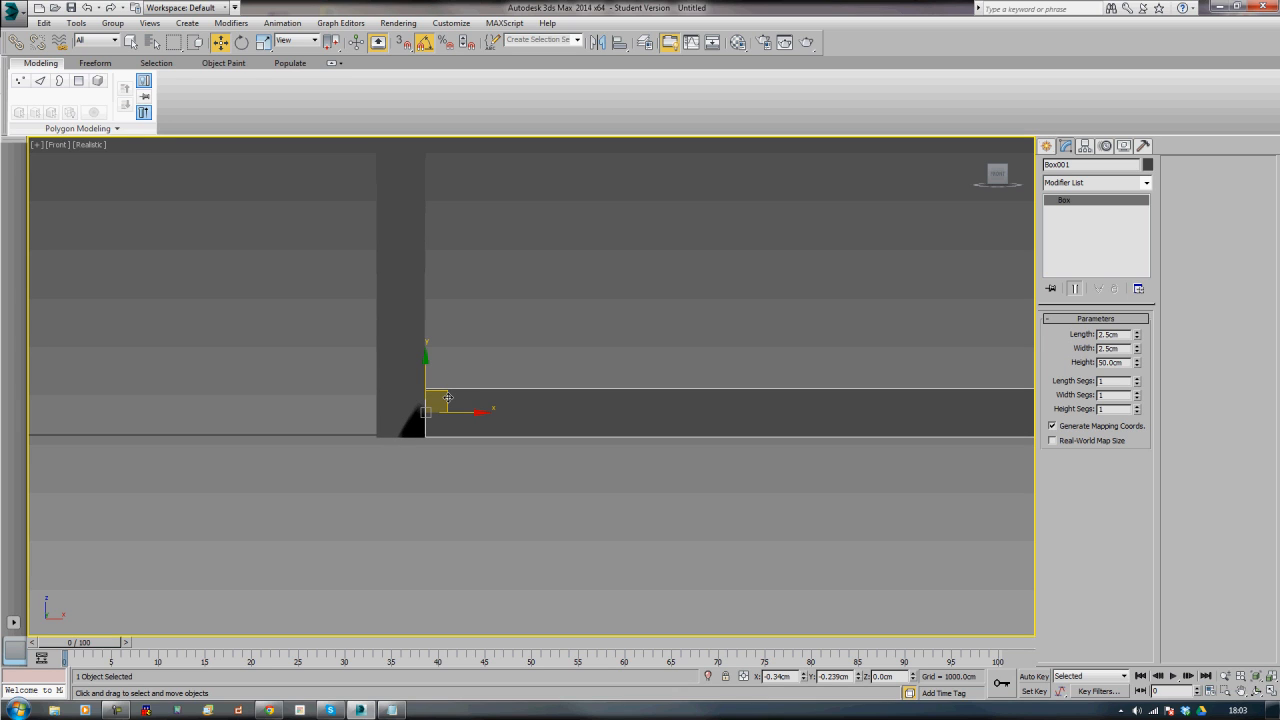
# - Set the base bar's height to 123 cm so that it spans the gap between the two uprights
pyautogui.moveTo(783, 477); pyautogui.dragTo(434, 449, button='middle')
pyautogui.scroll(-3, 434, 449)
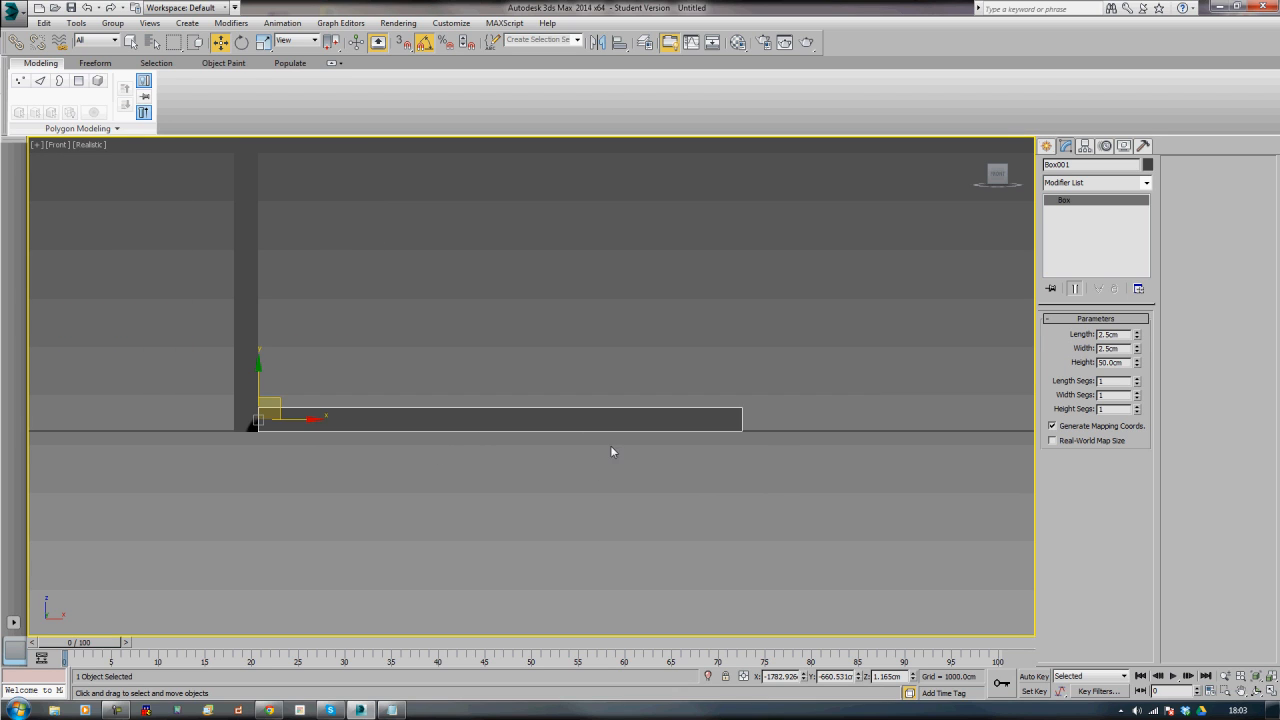
pyautogui.moveTo(816, 455); pyautogui.dragTo(526, 461, button='middle')
pyautogui.scroll(-3, 532, 461)
pyautogui.moveTo(695, 473); pyautogui.dragTo(706, 474, button='middle')
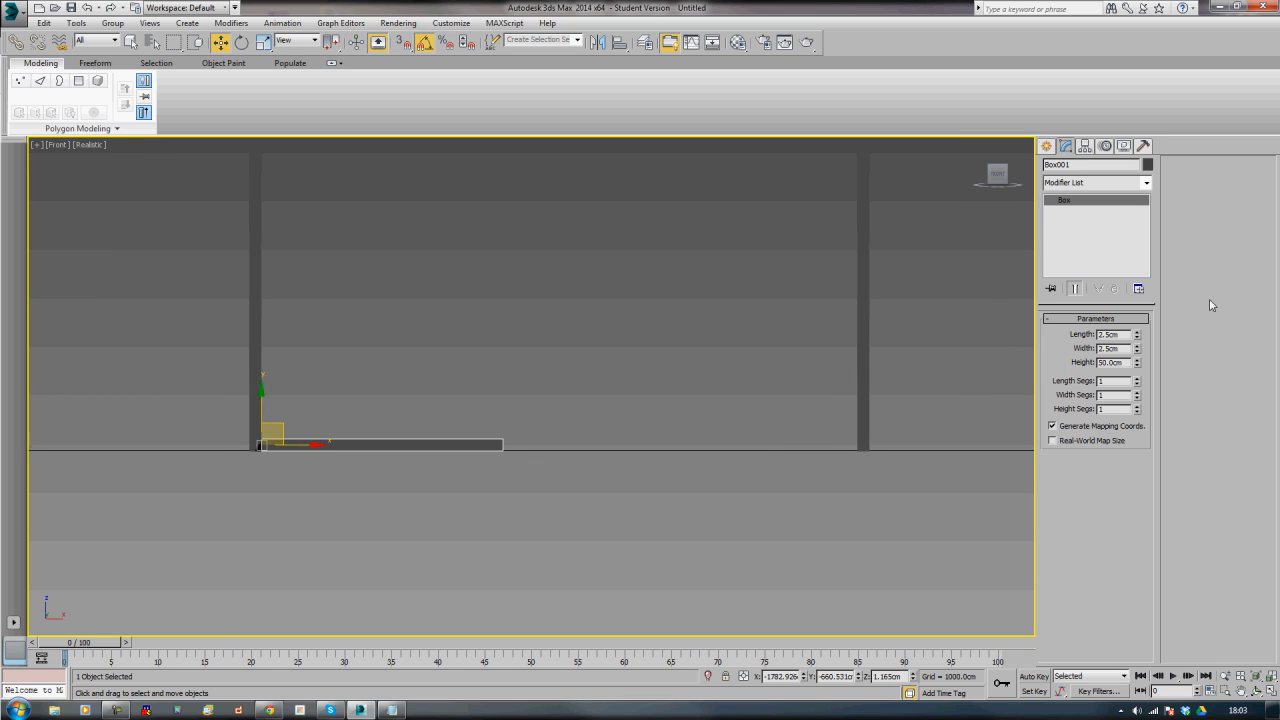
pyautogui.moveTo(1138, 366); pyautogui.dragTo(1153, 314)
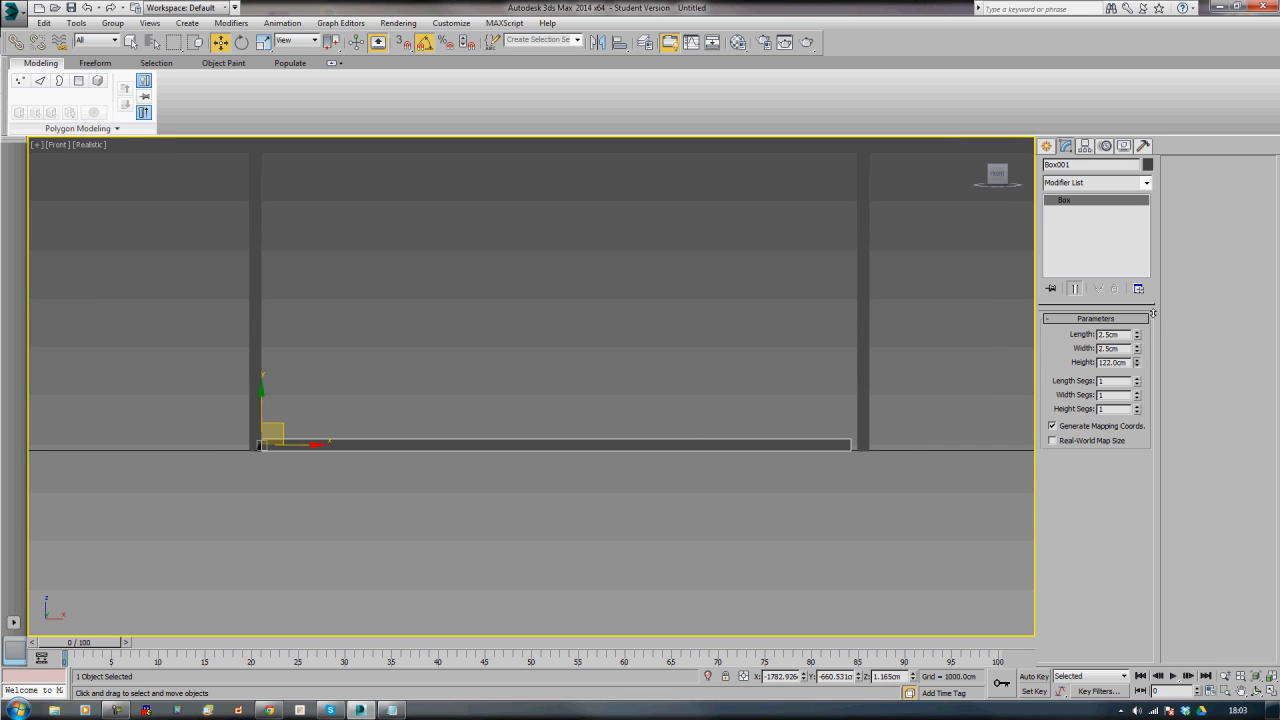
pyautogui.moveTo(829, 508); pyautogui.dragTo(727, 500, button='middle')
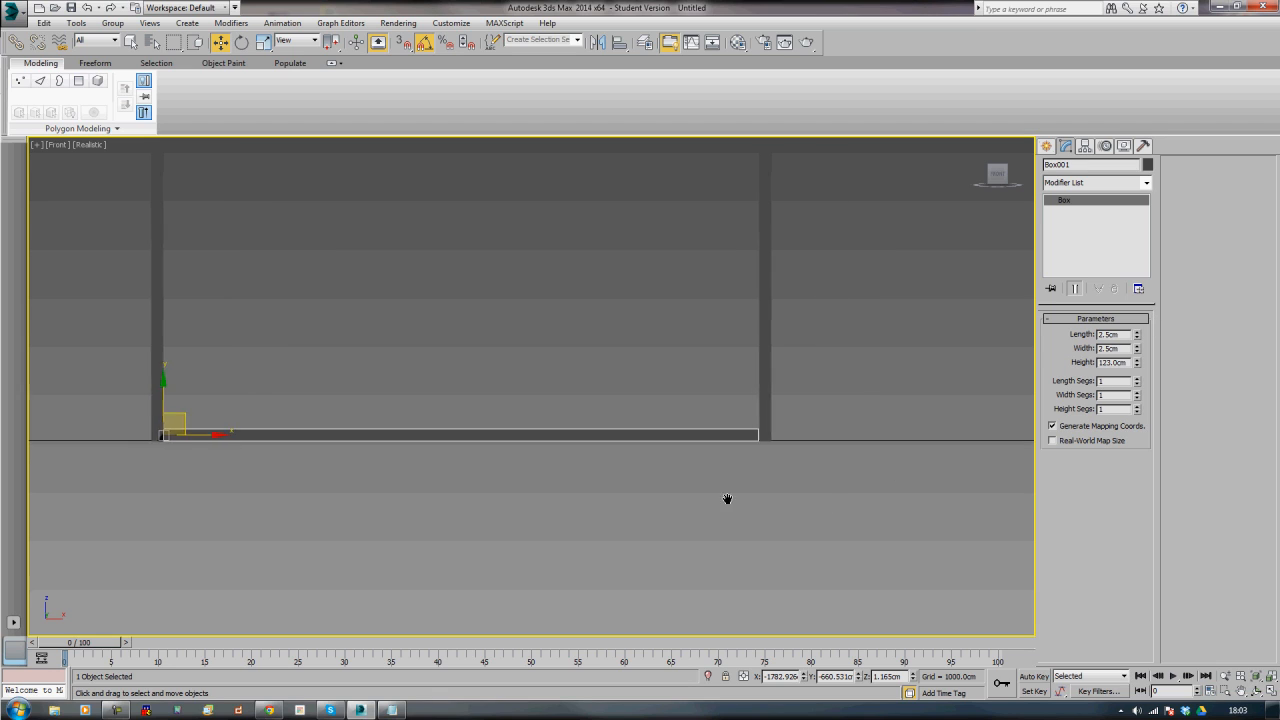
pyautogui.scroll(5, 725, 502)
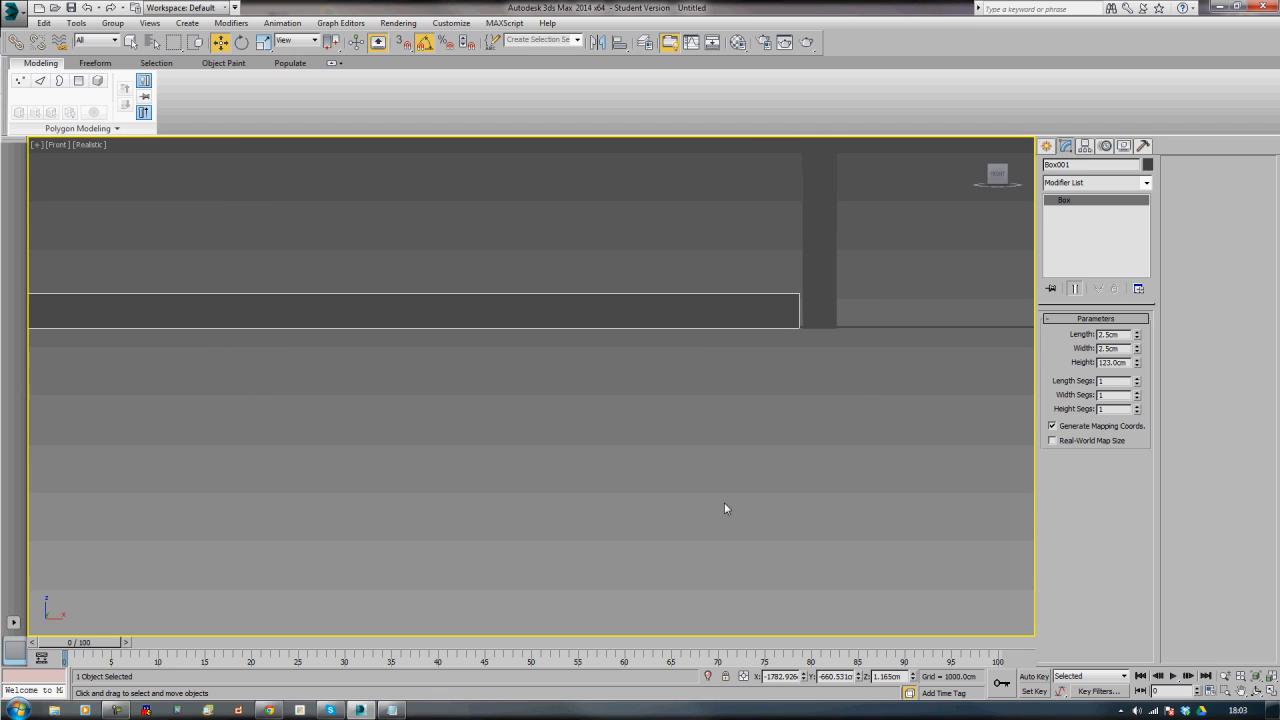
pyautogui.doubleClick(1112, 363)
pyautogui.write('124')
pyautogui.press('Return')
pyautogui.write('12')
pyautogui.write('3.5')
pyautogui.press('Return')
pyautogui.write('123')
pyautogui.press('Return')
# - Nudge the 123 cm bar slightly along X to fine-tune its fit at the left upright, then deselect it
pyautogui.moveTo(332, 477); pyautogui.dragTo(893, 477, button='middle')
pyautogui.moveTo(294, 469); pyautogui.dragTo(882, 472, button='middle')
pyautogui.scroll(-1, 334, 475)
pyautogui.moveTo(334, 475); pyautogui.dragTo(353, 488, button='middle')
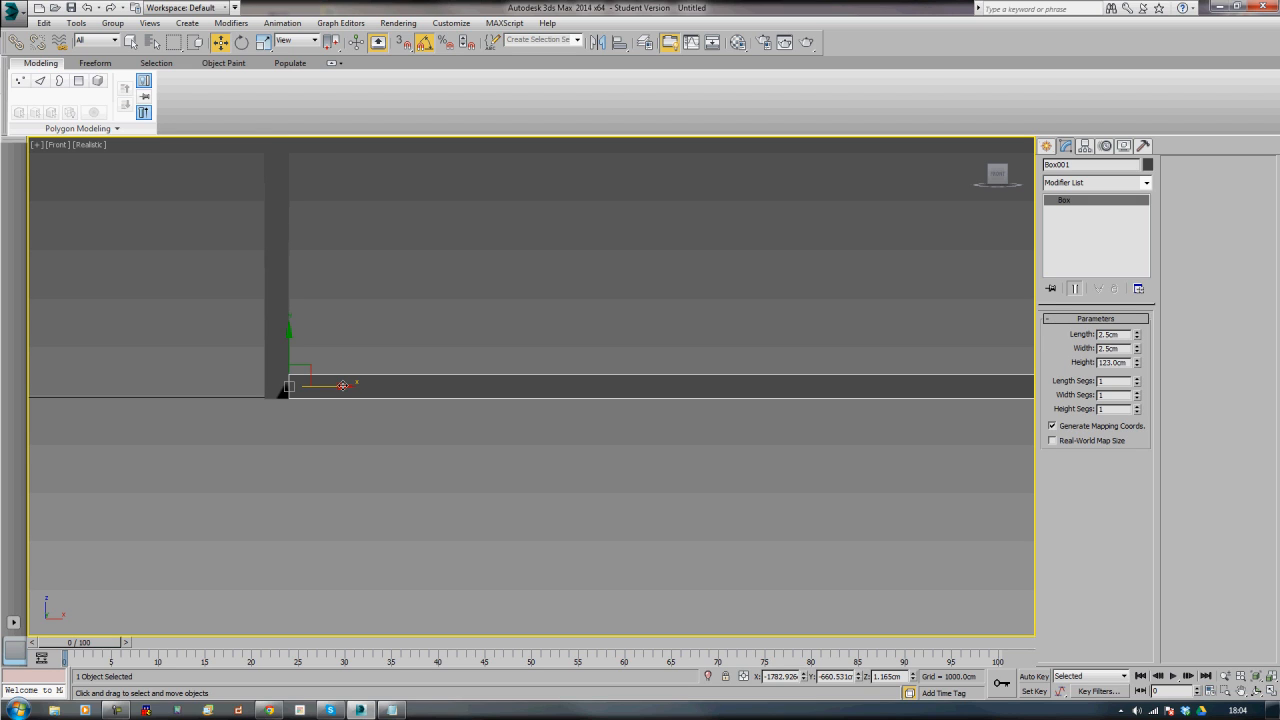
pyautogui.moveTo(343, 385); pyautogui.dragTo(344, 385)
pyautogui.click(438, 522)
# - In a side view, slide the 123 cm crossbar along Y into line with the front uprights' base, and display the scene in wireframe
pyautogui.scroll(-5, 438, 522)
pyautogui.moveTo(549, 519); pyautogui.dragTo(471, 482, button='middle')
pyautogui.press('p')
pyautogui.scroll(-3, 469, 497)
pyautogui.scroll(-5, 416, 485)
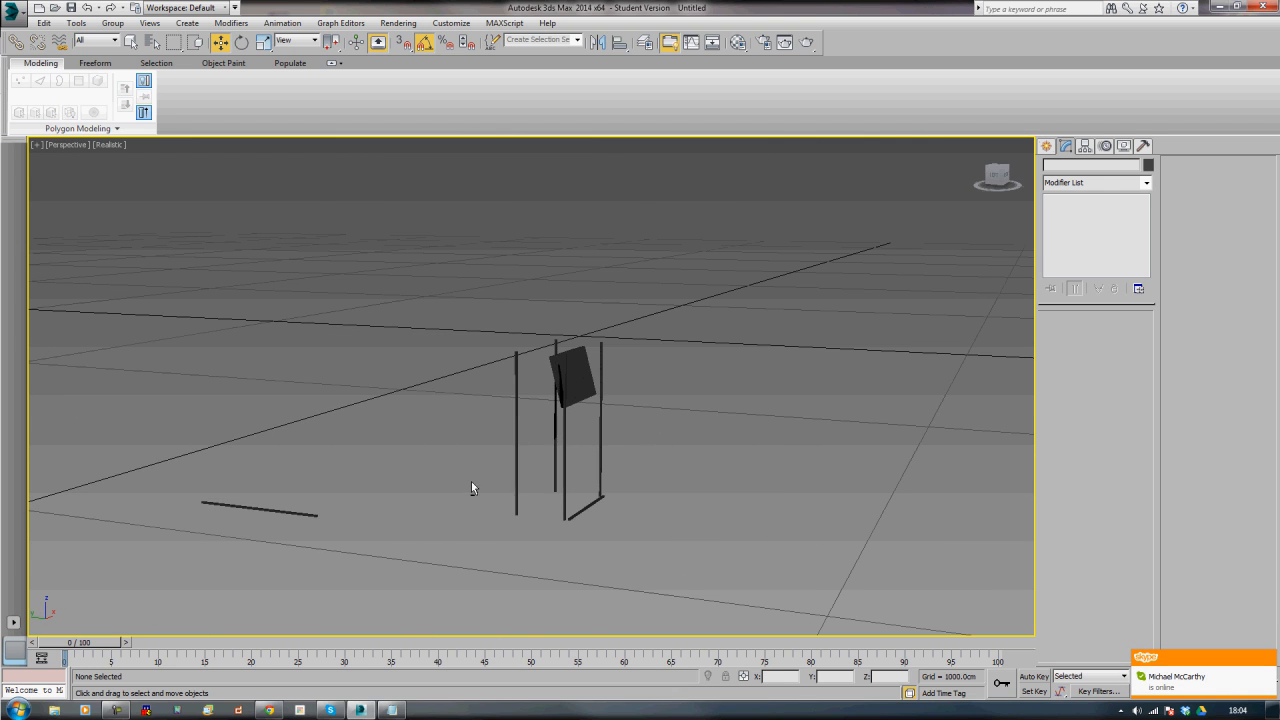
pyautogui.scroll(3, 490, 500)
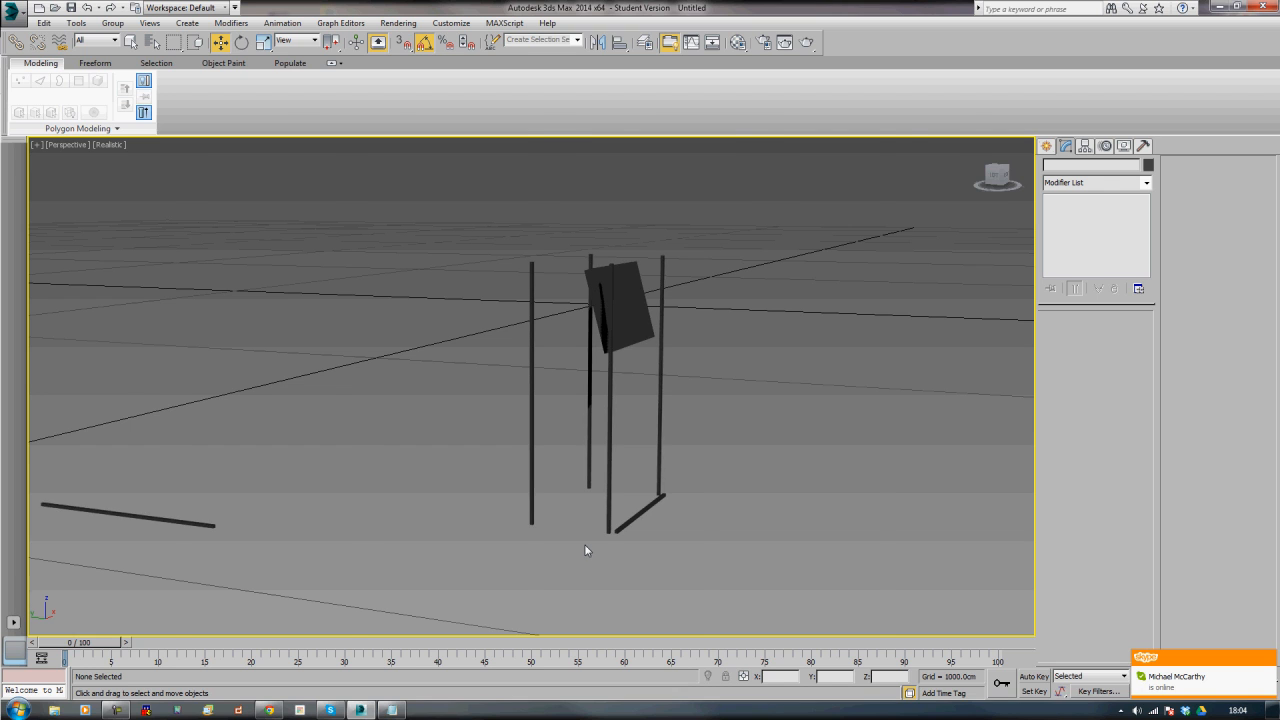
pyautogui.press('l')
pyautogui.scroll(-3, 583, 539)
pyautogui.moveTo(543, 489); pyautogui.dragTo(503, 588, button='middle')
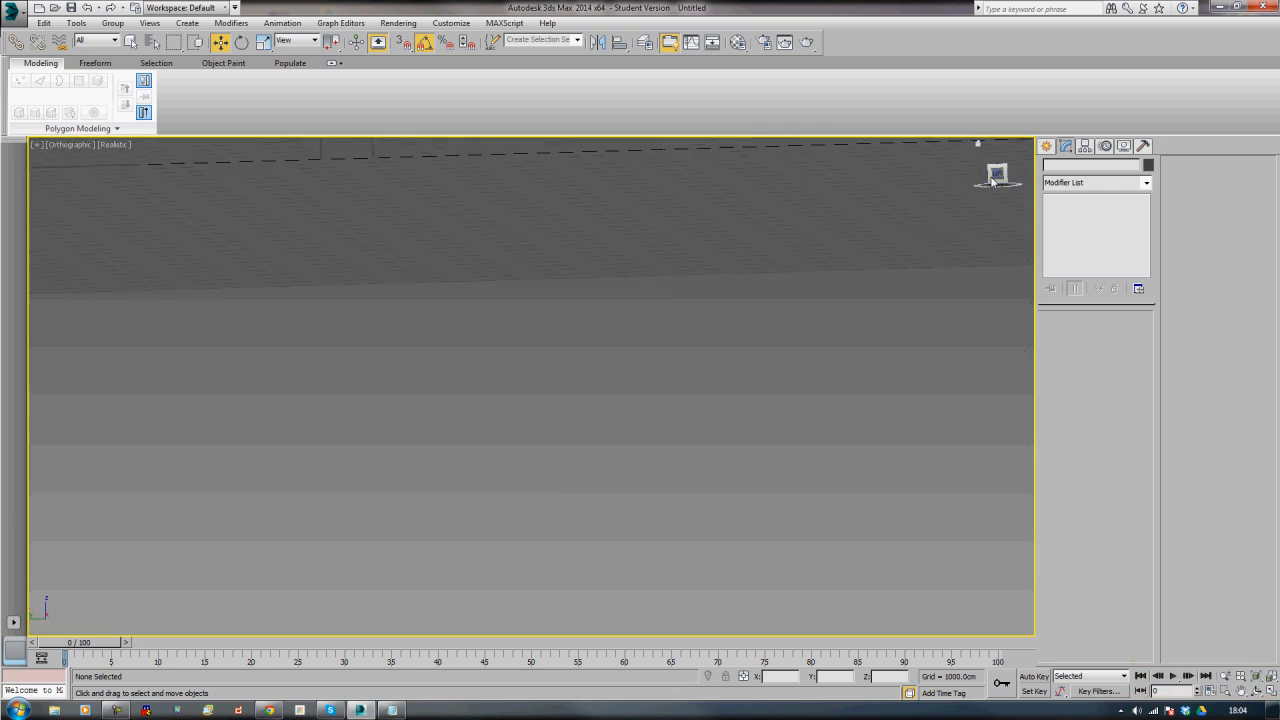
pyautogui.moveTo(424, 292); pyautogui.dragTo(570, 594, button='middle')
pyautogui.scroll(6, 571, 499)
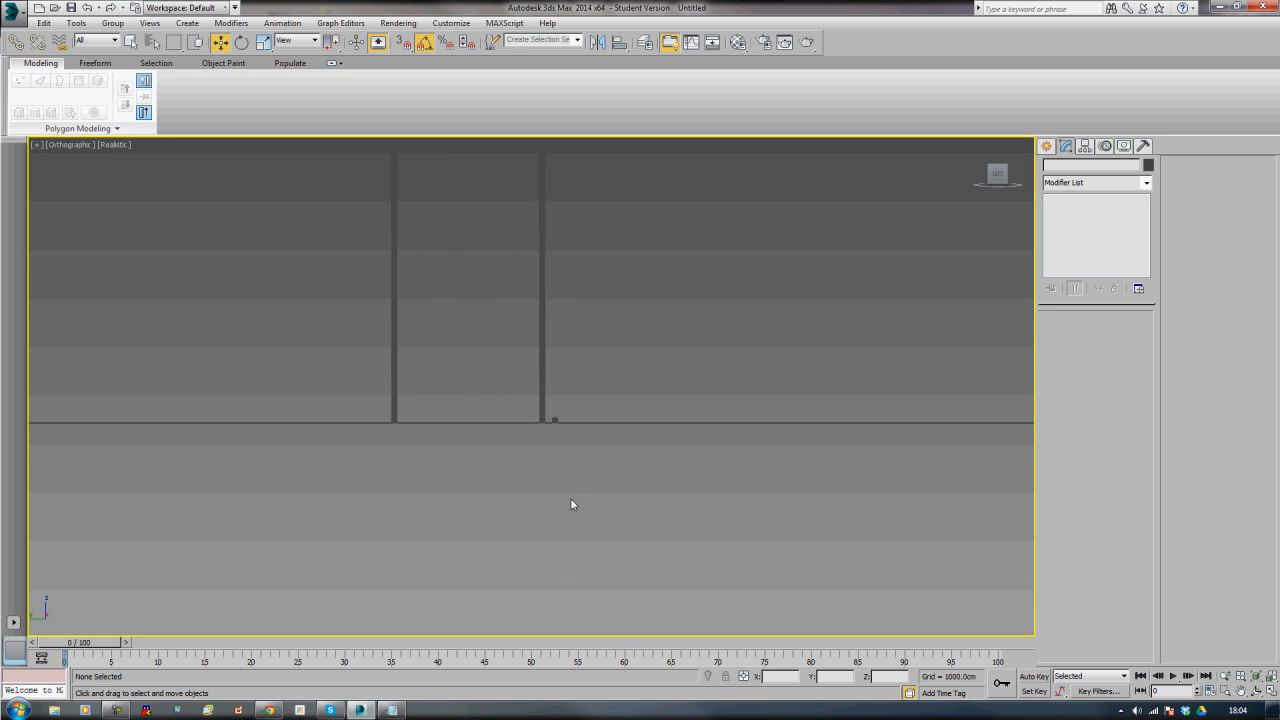
pyautogui.moveTo(542, 396); pyautogui.dragTo(637, 538, button='middle')
pyautogui.scroll(1, 637, 538)
pyautogui.scroll(2, 637, 539)
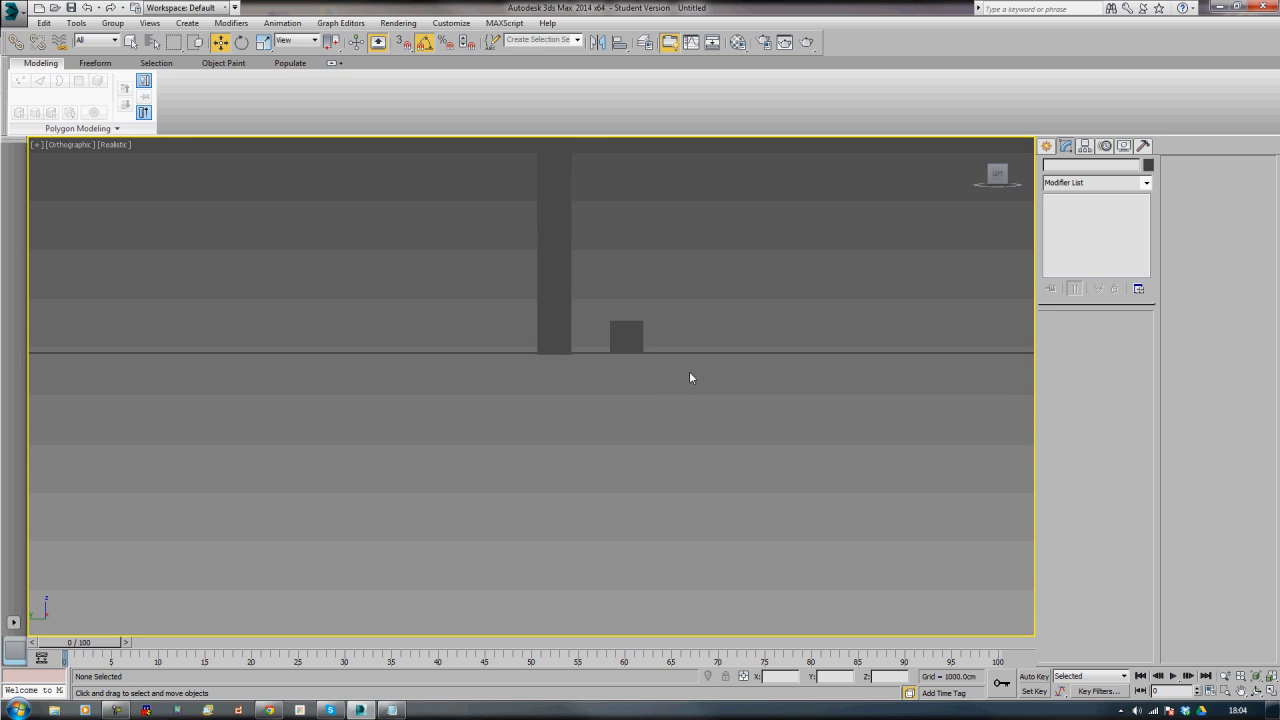
pyautogui.moveTo(639, 340); pyautogui.dragTo(631, 341)
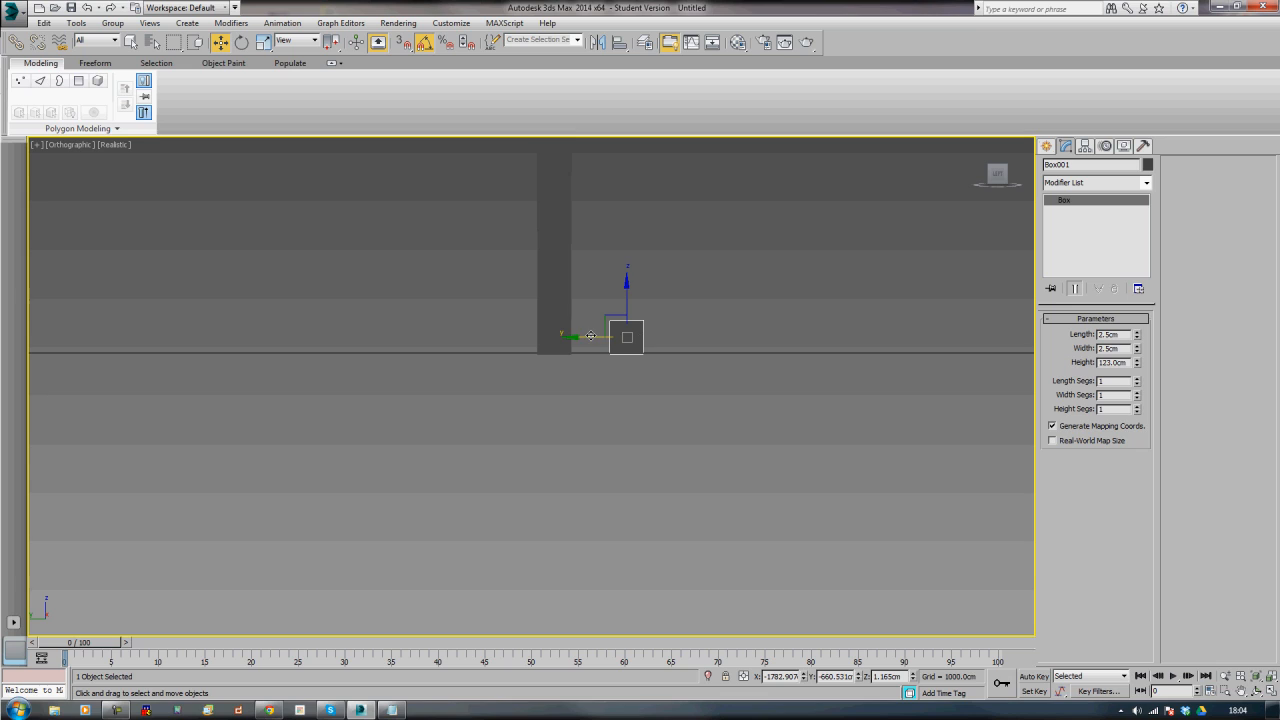
pyautogui.moveTo(551, 335)
pyautogui.mouseDown()
pyautogui.moveTo(495, 332)
pyautogui.moveTo(518, 328)
pyautogui.mouseUp()
pyautogui.press('F3')
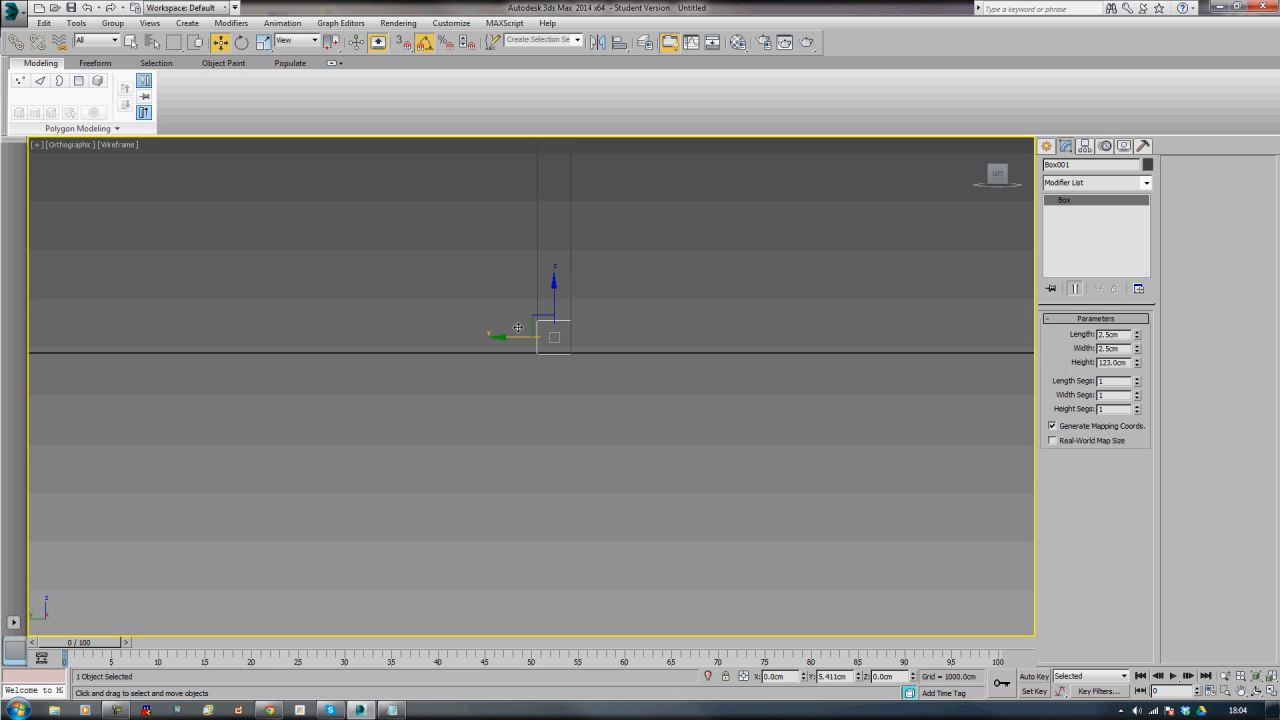
# - Clone the base crossbar along Y as a single copy at the foot of the rear uprights
pyautogui.scroll(-3, 413, 380)
pyautogui.moveTo(374, 414); pyautogui.dragTo(563, 449, button='middle')
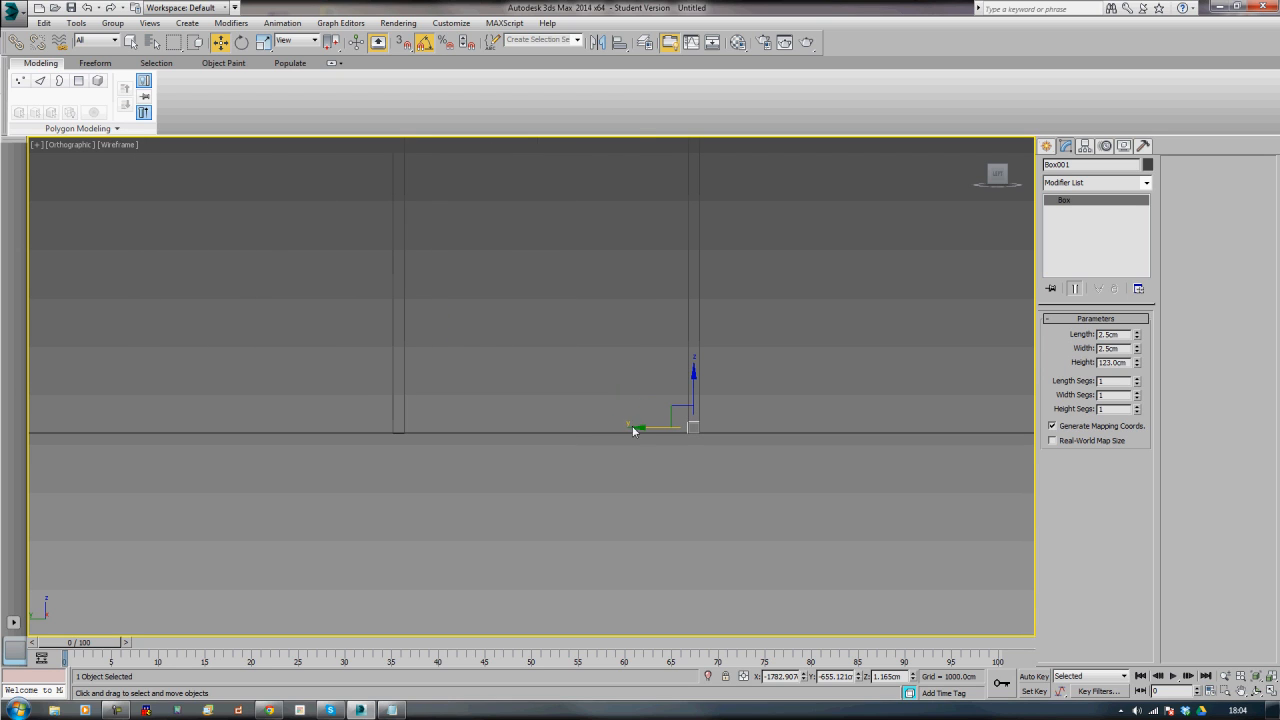
pyautogui.keyDown('shift'); pyautogui.moveTo(640, 427); pyautogui.dragTo(342, 429); pyautogui.keyUp('shift')
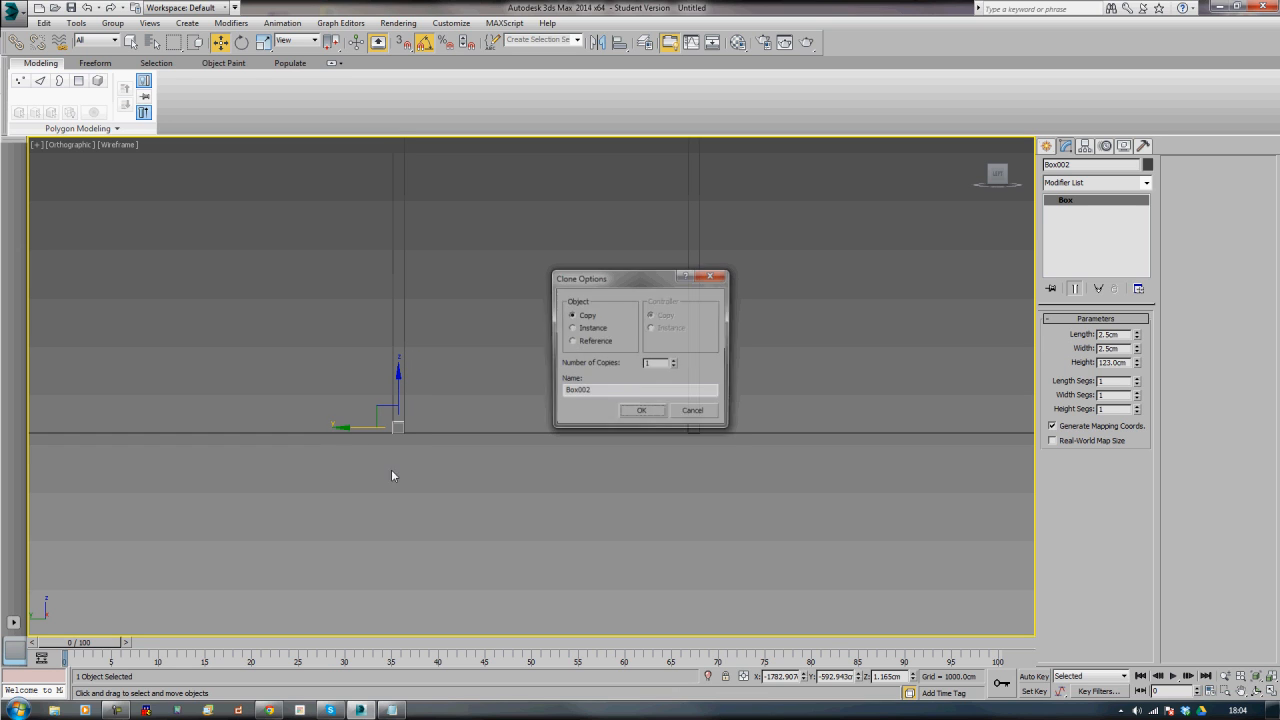
pyautogui.click(627, 418)
# - Fine-tune the rear crossbar's position along Y so that its edges line up with the rear upright
pyautogui.moveTo(399, 497); pyautogui.dragTo(458, 471, button='middle')
pyautogui.scroll(4, 458, 471)
pyautogui.moveTo(530, 361)
pyautogui.mouseDown(button='middle')
pyautogui.moveTo(495, 498)
pyautogui.moveTo(500, 586)
pyautogui.mouseUp(button='middle')
pyautogui.scroll(2, 498, 558)
pyautogui.moveTo(454, 454); pyautogui.dragTo(481, 532, button='middle')
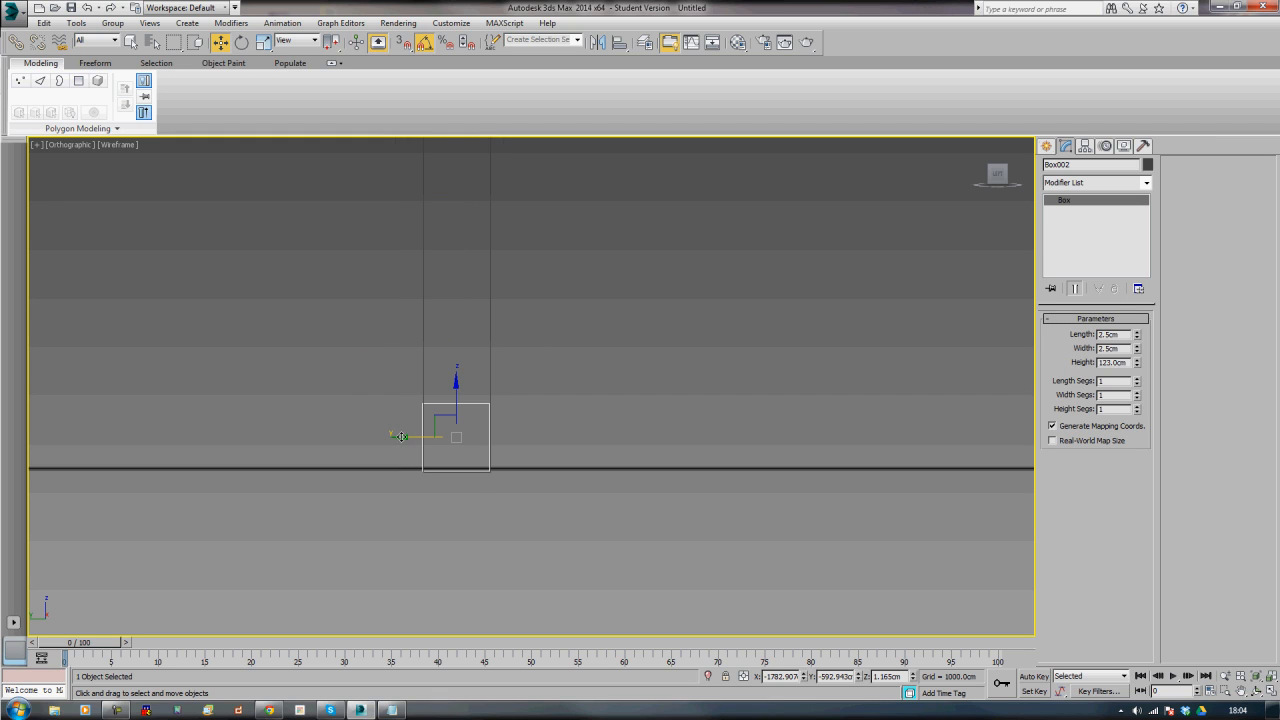
pyautogui.moveTo(401, 437); pyautogui.dragTo(402, 437)
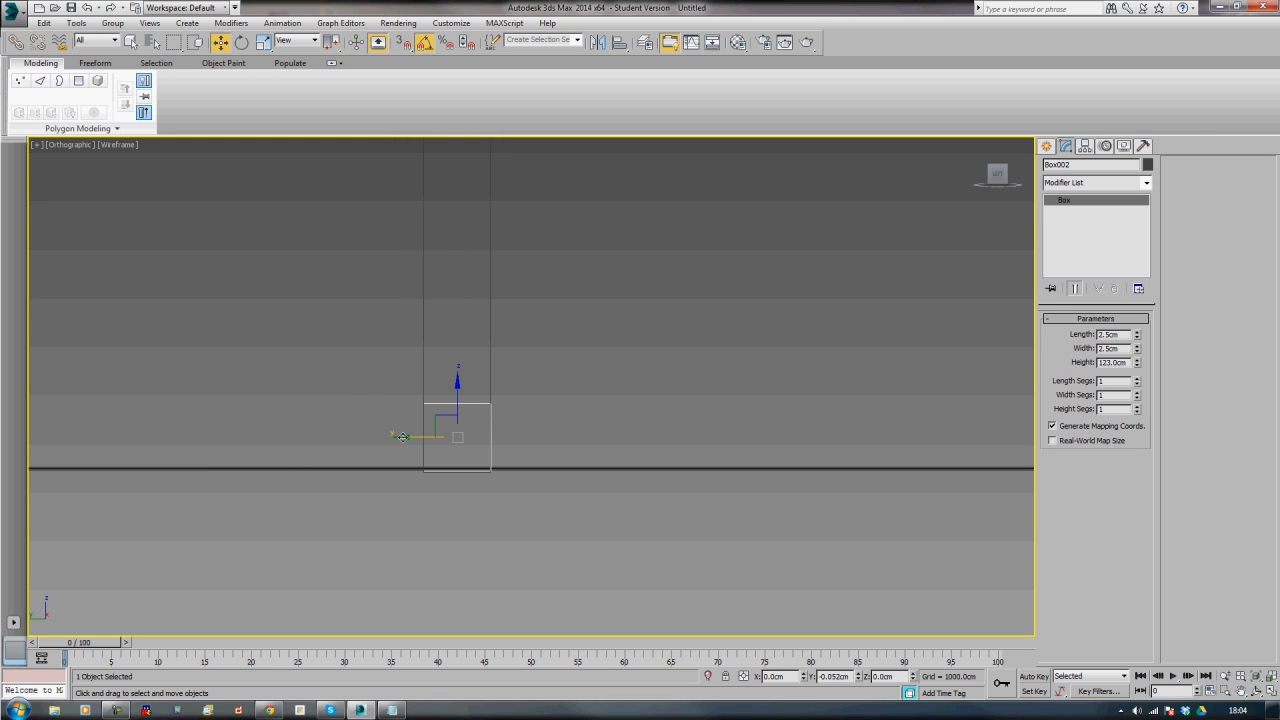
# - In the perspective view, clone the front base crossbar while rotating it 90 degrees about Z, making a side bar
pyautogui.scroll(-2, 681, 409)
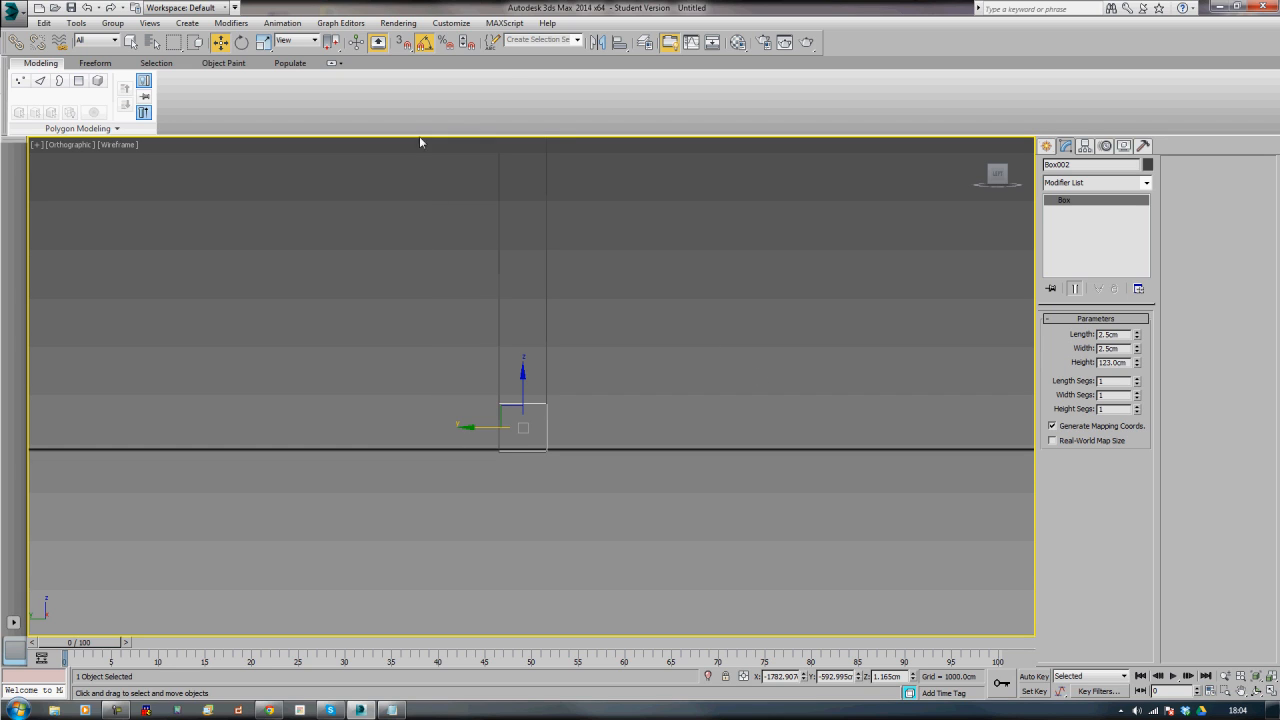
pyautogui.moveTo(797, 283); pyautogui.dragTo(483, 461, button='middle')
pyautogui.scroll(-7, 488, 305)
pyautogui.press('p')
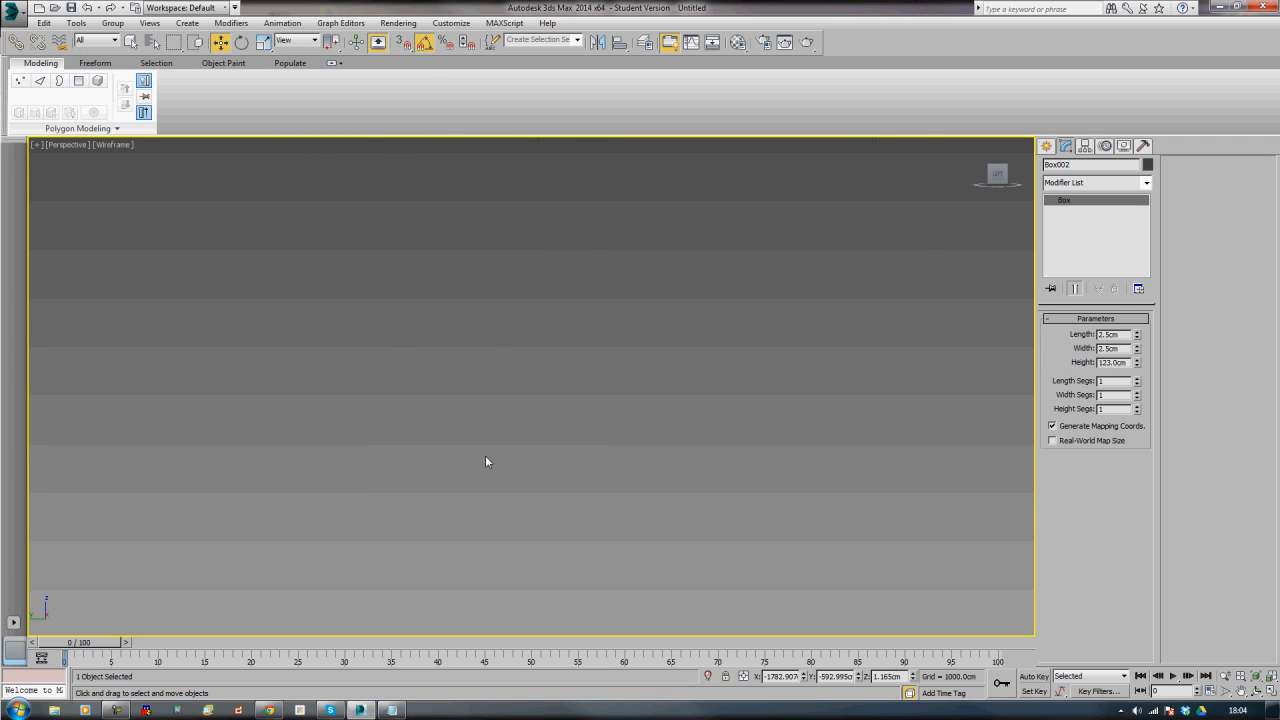
pyautogui.press('z')
pyautogui.keyDown('alt'); pyautogui.moveTo(685, 438); pyautogui.dragTo(547, 505, button='middle'); pyautogui.keyUp('alt')
pyautogui.scroll(-4, 667, 458)
pyautogui.scroll(-4, 491, 533)
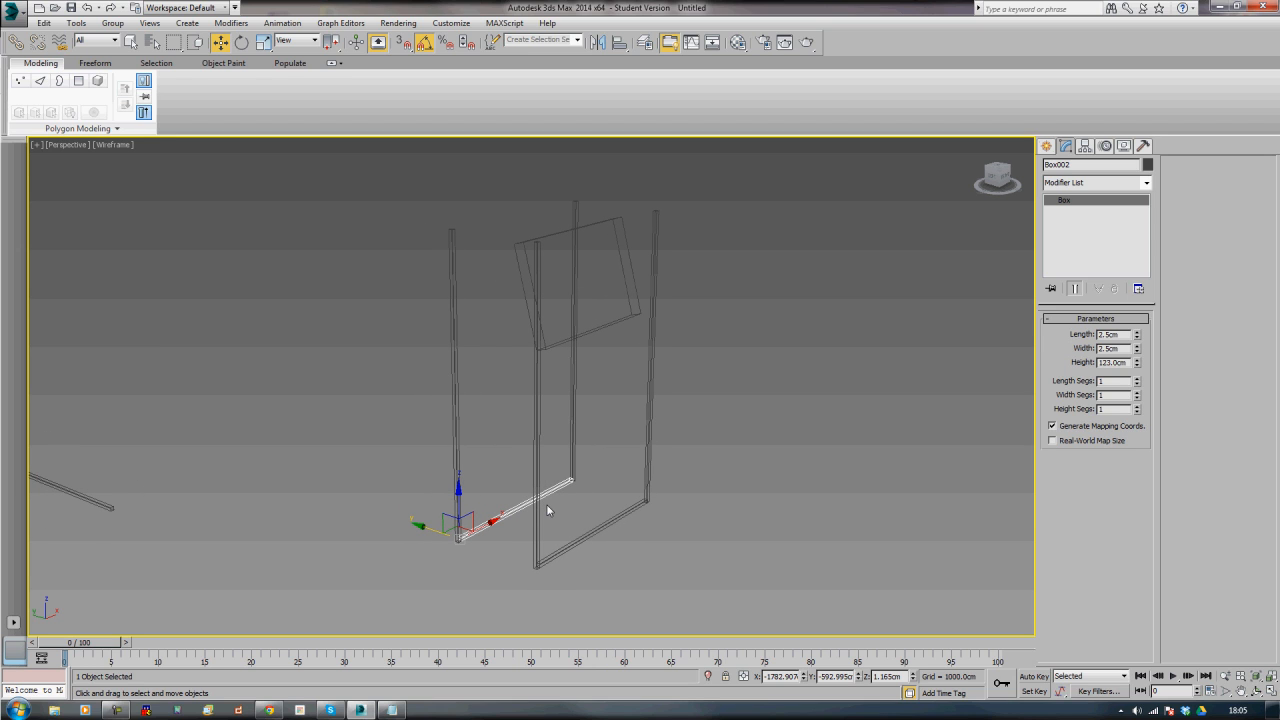
pyautogui.keyDown('ctrl'); pyautogui.click(580, 543); pyautogui.keyUp('ctrl')
pyautogui.click(459, 568)
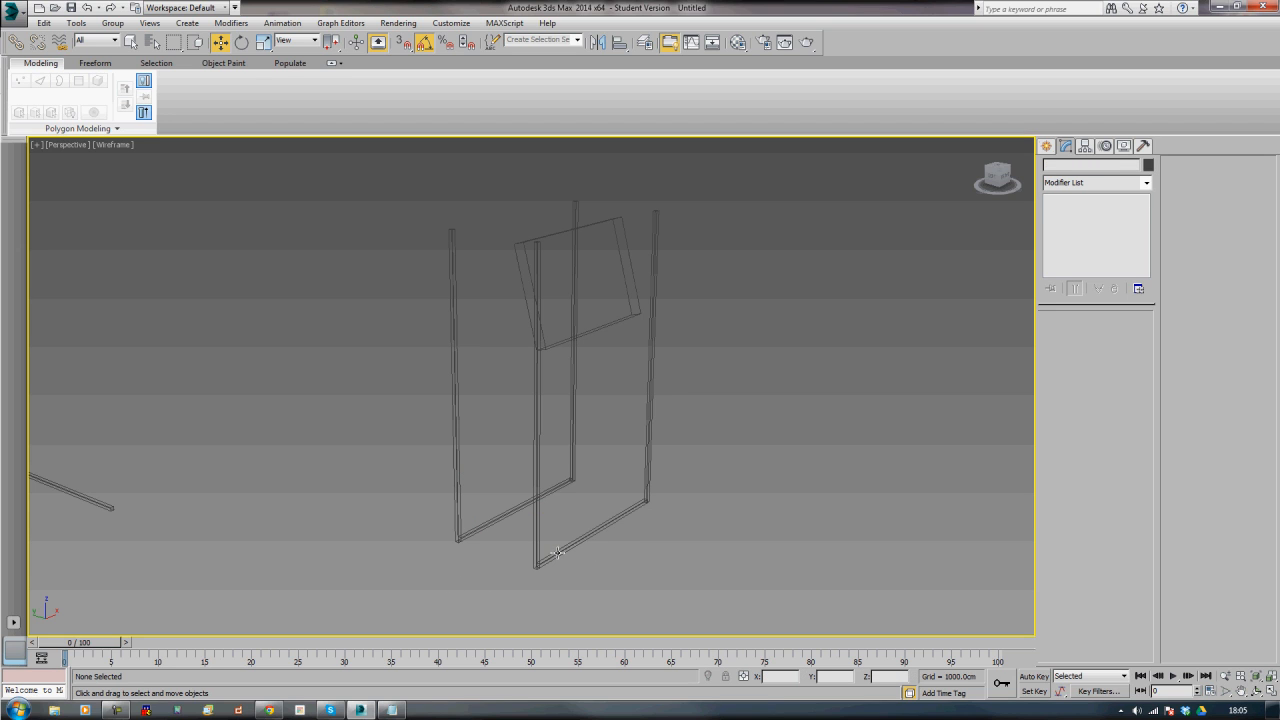
pyautogui.click(557, 552)
pyautogui.keyDown('alt'); pyautogui.moveTo(557, 552); pyautogui.dragTo(556, 563, button='middle'); pyautogui.keyUp('alt')
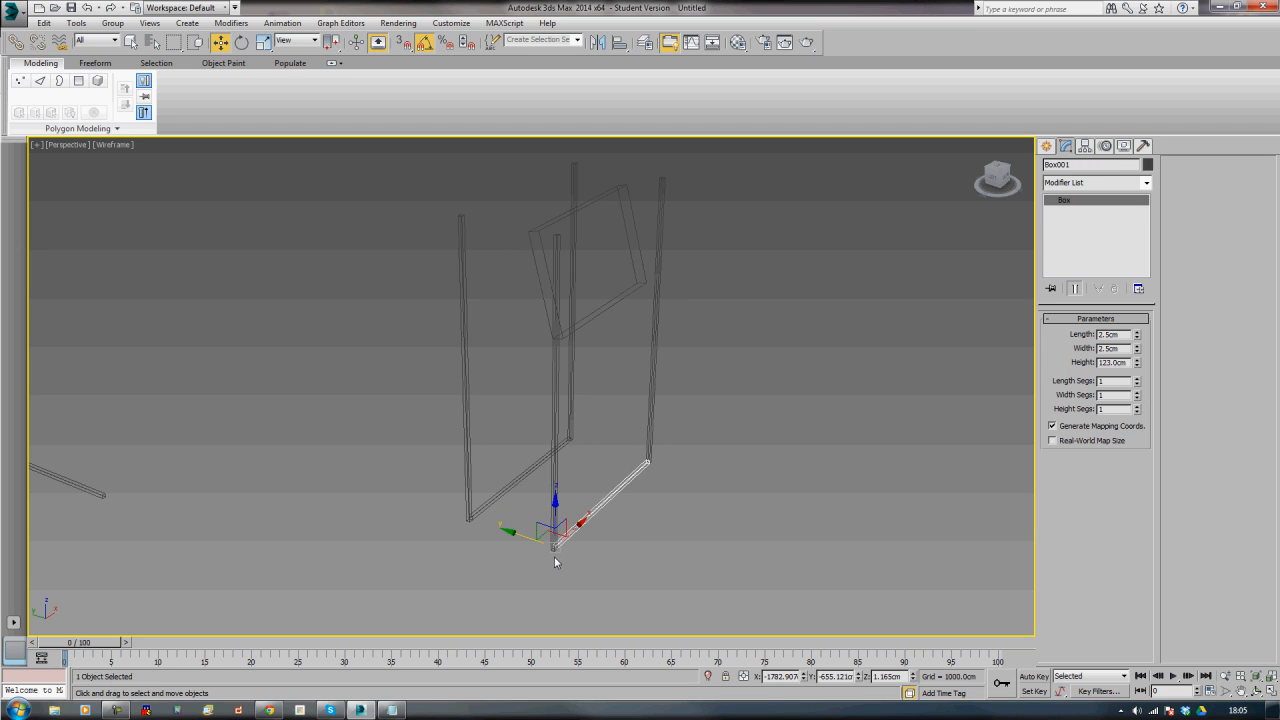
pyautogui.press('e')
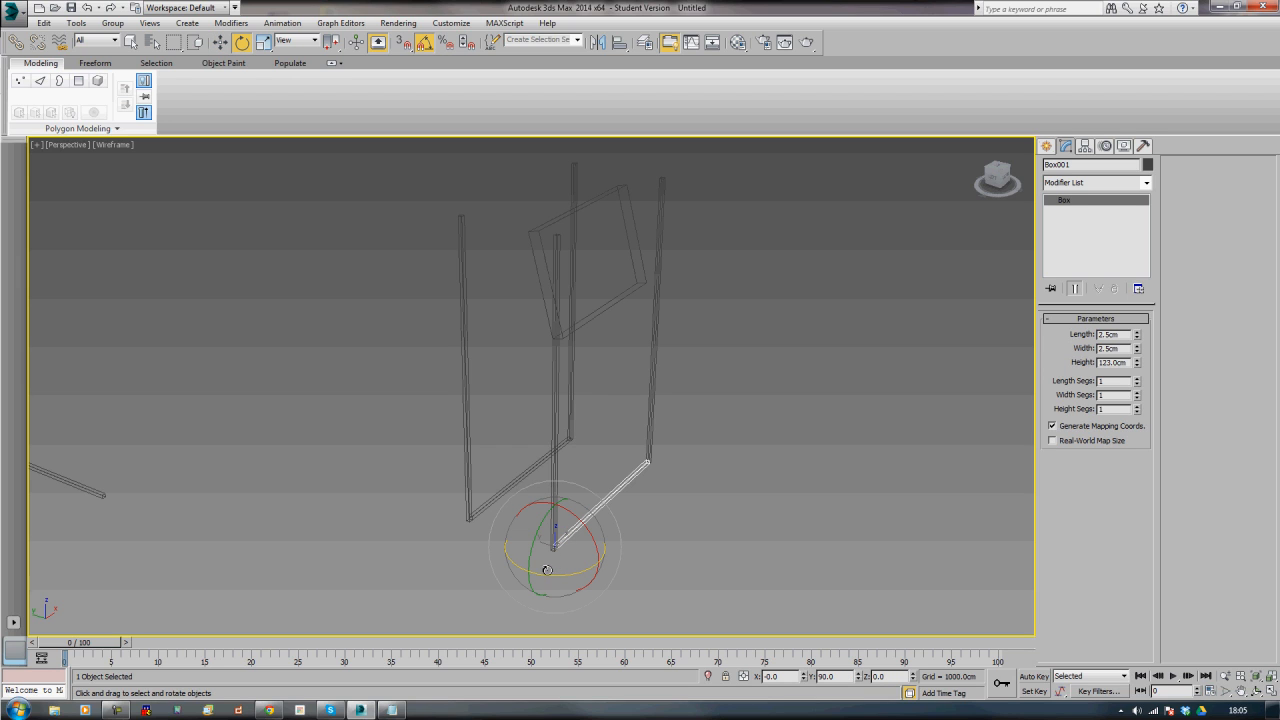
pyautogui.keyDown('shift'); pyautogui.moveTo(549, 577); pyautogui.dragTo(608, 576); pyautogui.keyUp('shift')
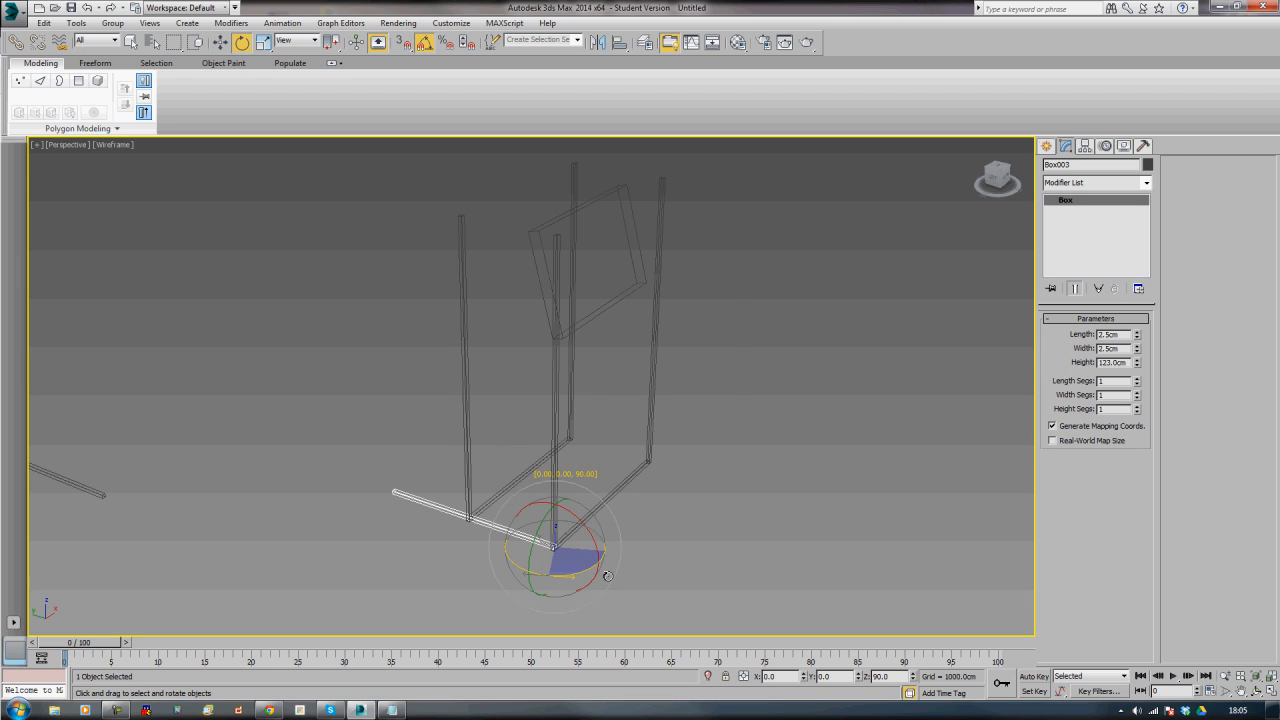
pyautogui.click(648, 410)
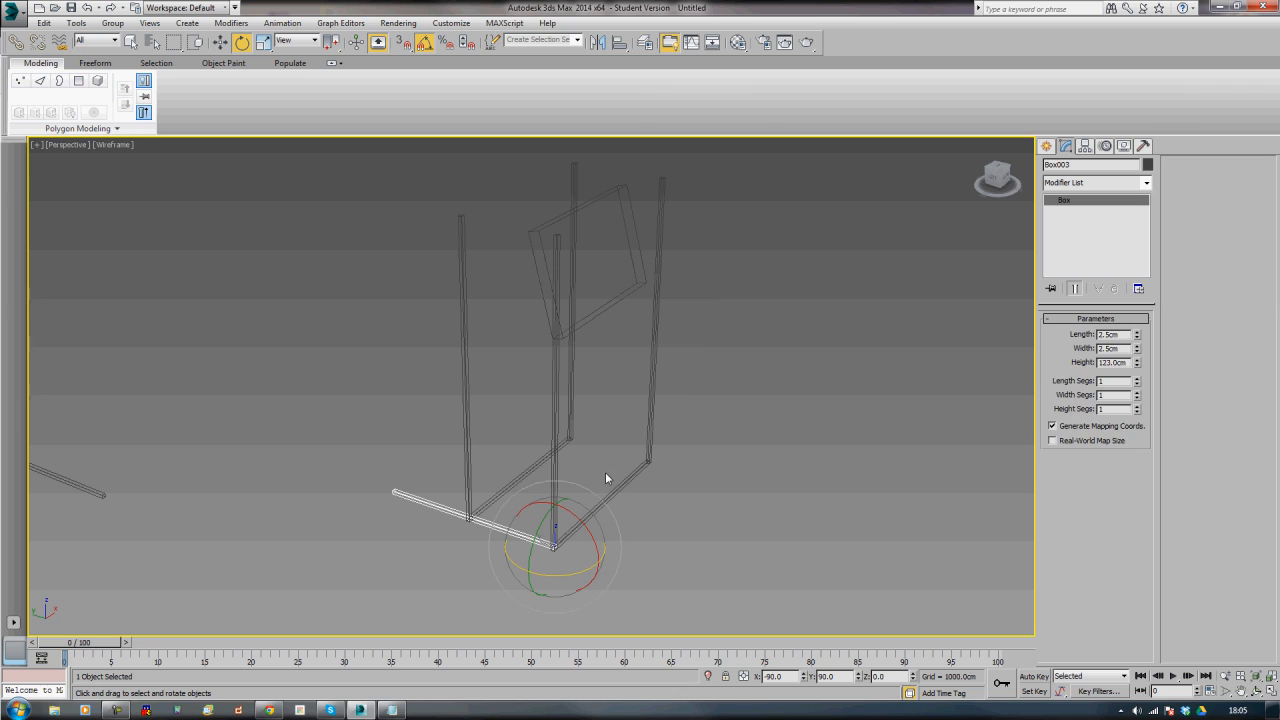
# - In the top view, align the rotated bar with the left uprights, its end against the front upright's inner face
pyautogui.press('t')
pyautogui.press('z')
pyautogui.moveTo(696, 517); pyautogui.dragTo(482, 286, button='middle')
pyautogui.moveTo(483, 440); pyautogui.dragTo(632, 463, button='middle')
pyautogui.scroll(3, 543, 411)
pyautogui.press('w')
pyautogui.moveTo(576, 521); pyautogui.dragTo(568, 513)
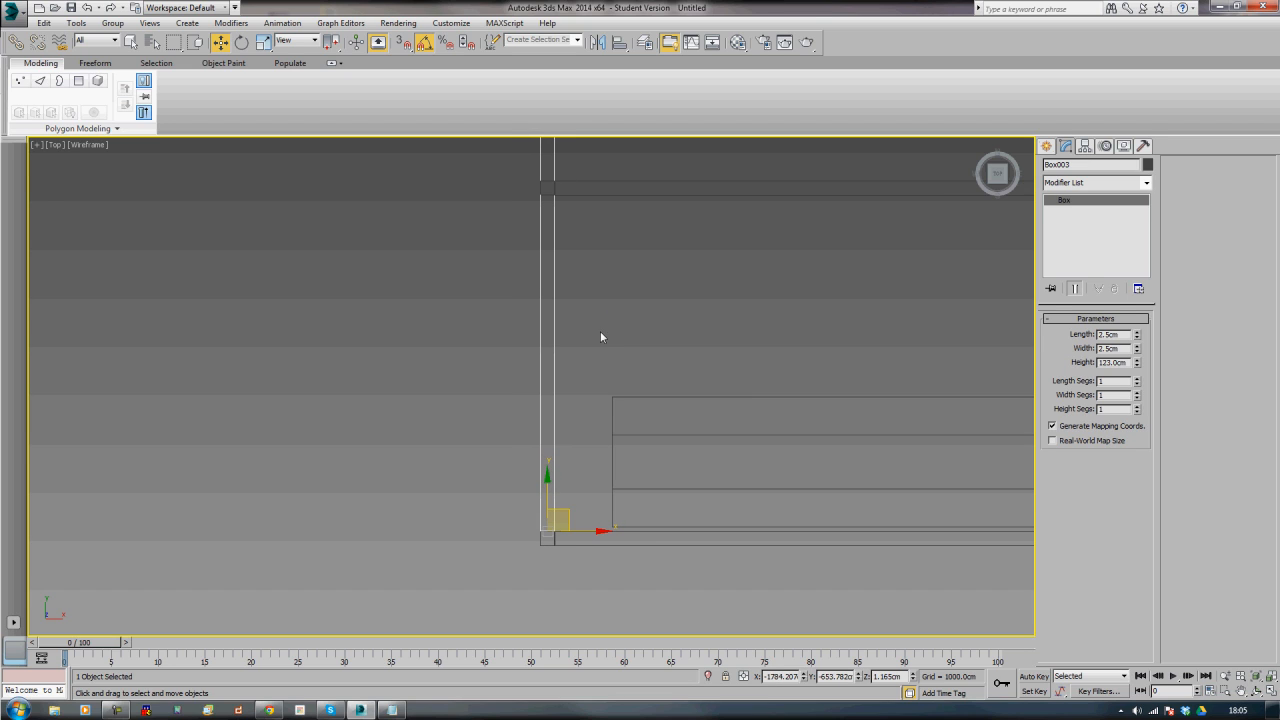
# - Set the side bar's height to 59.5 cm so that it fits between the front and rear uprights
pyautogui.moveTo(596, 312); pyautogui.dragTo(509, 553, button='middle')
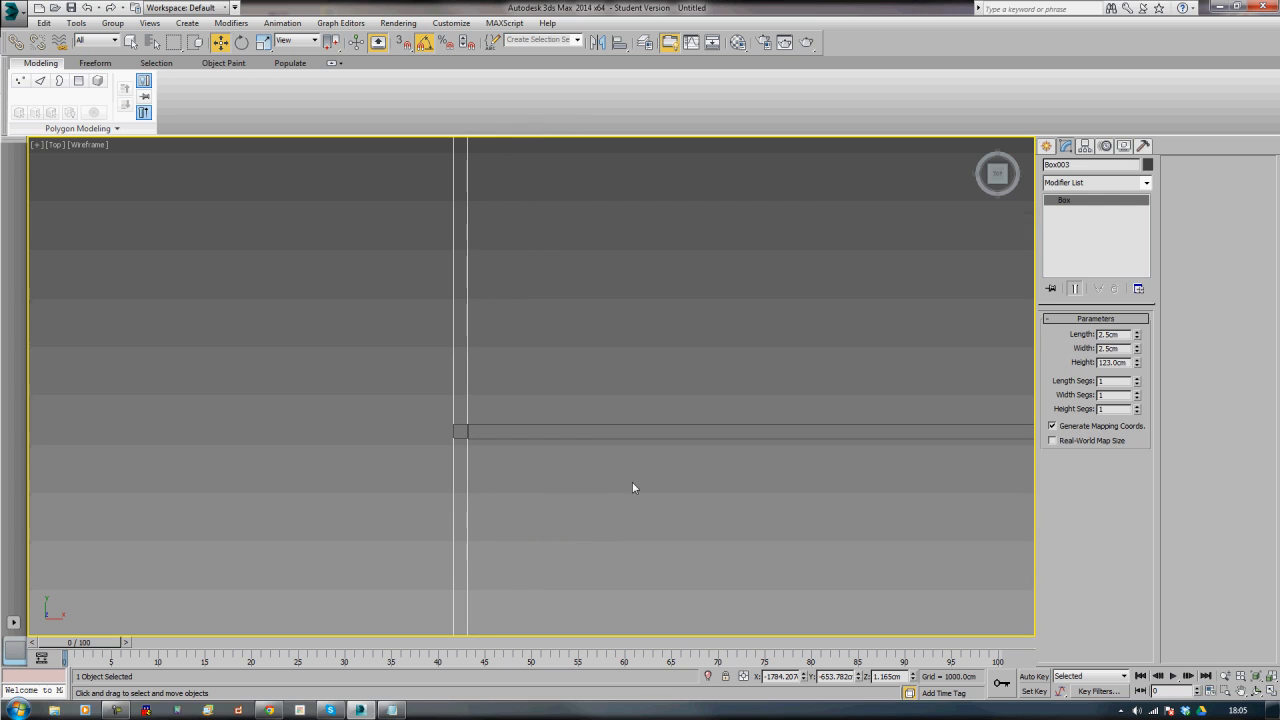
pyautogui.doubleClick(1108, 363)
pyautogui.write('60')
pyautogui.press('Return')
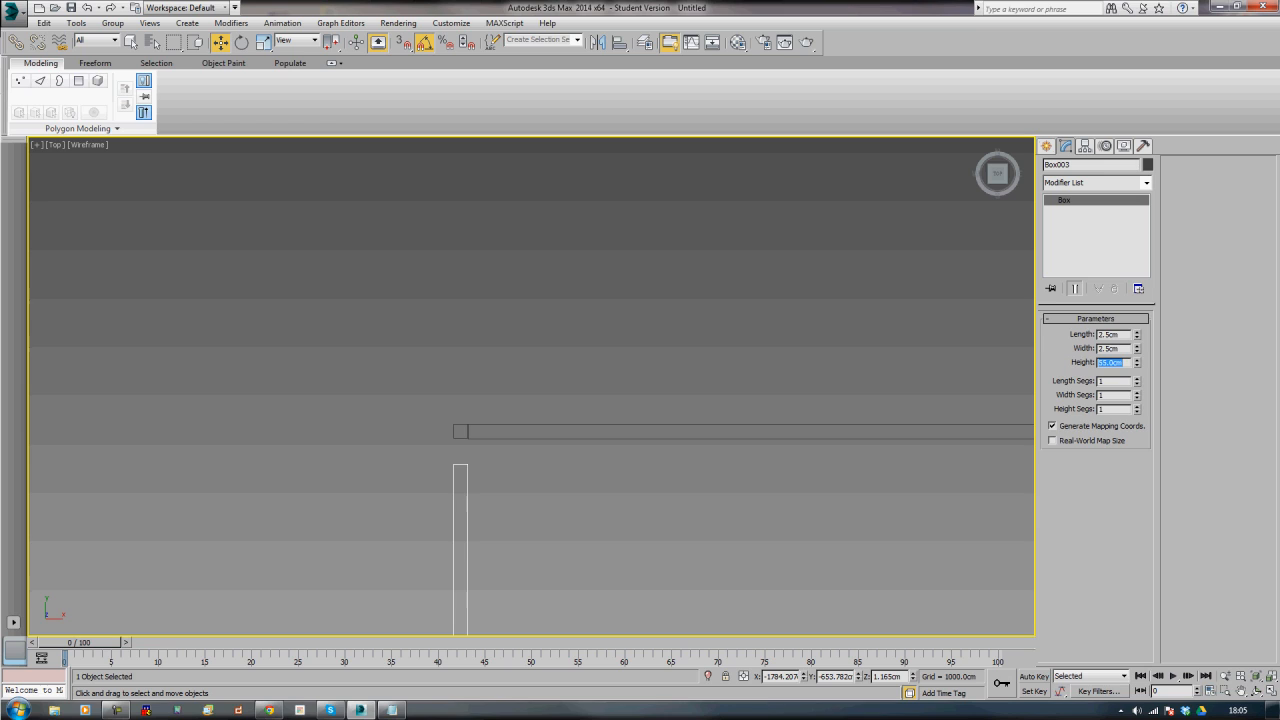
pyautogui.write('58')
pyautogui.press('Return')
pyautogui.write('59')
pyautogui.press('Return')
pyautogui.write('59.5')
pyautogui.press('Return')
# - Clone the 59.5 cm side bar along X by about 125.7 cm, placing the copy between the right uprights
pyautogui.scroll(-5, 626, 408)
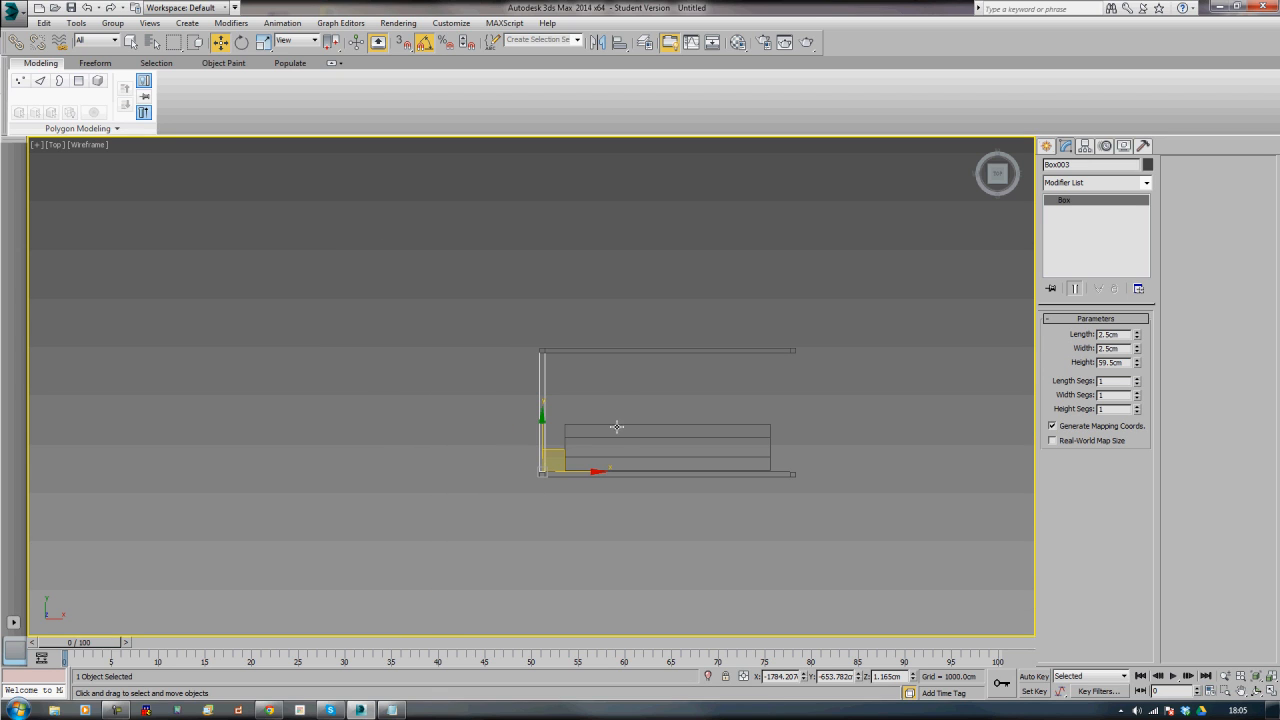
pyautogui.moveTo(654, 427); pyautogui.dragTo(409, 466, button='middle')
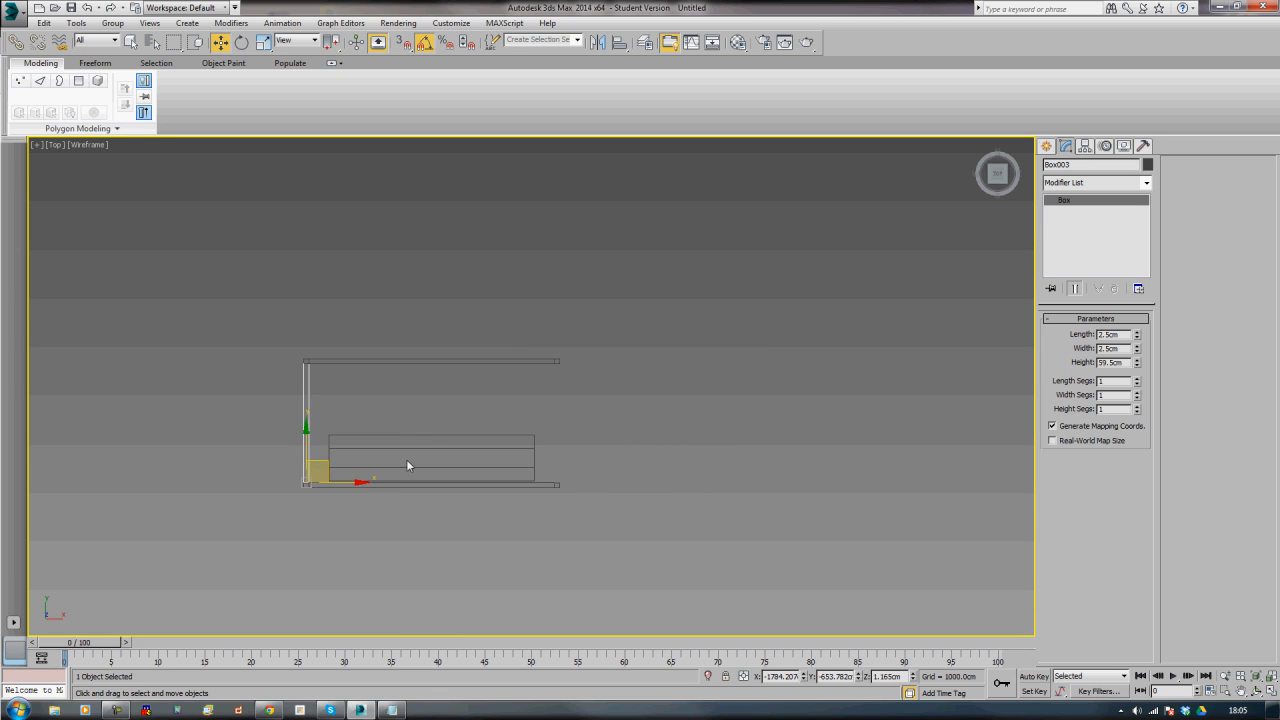
pyautogui.keyDown('shift'); pyautogui.moveTo(360, 483); pyautogui.dragTo(610, 483); pyautogui.keyUp('shift')
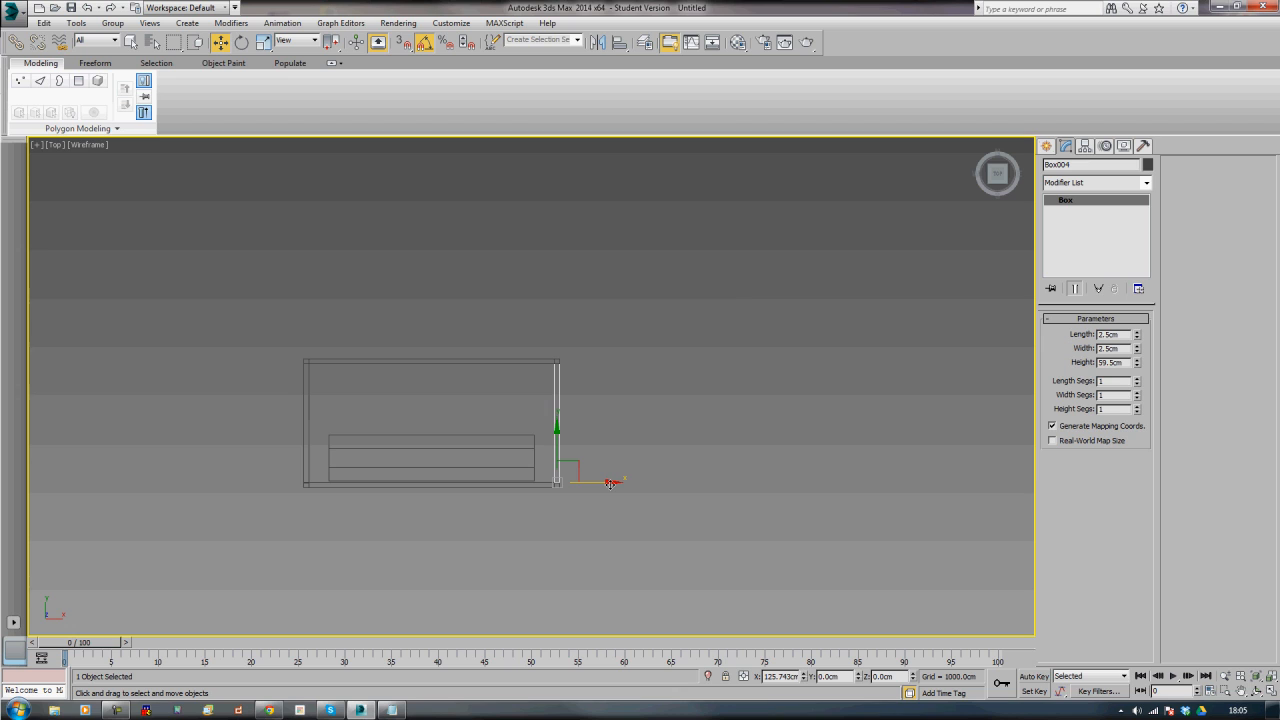
pyautogui.keyDown('shift'); pyautogui.moveTo(610, 483); pyautogui.dragTo(610, 483); pyautogui.keyUp('shift')
pyautogui.click(646, 416)
# - In the perspective view, clone the four base bars upward twice, forming a frame above mid-height and another slightly higher
pyautogui.press('p')
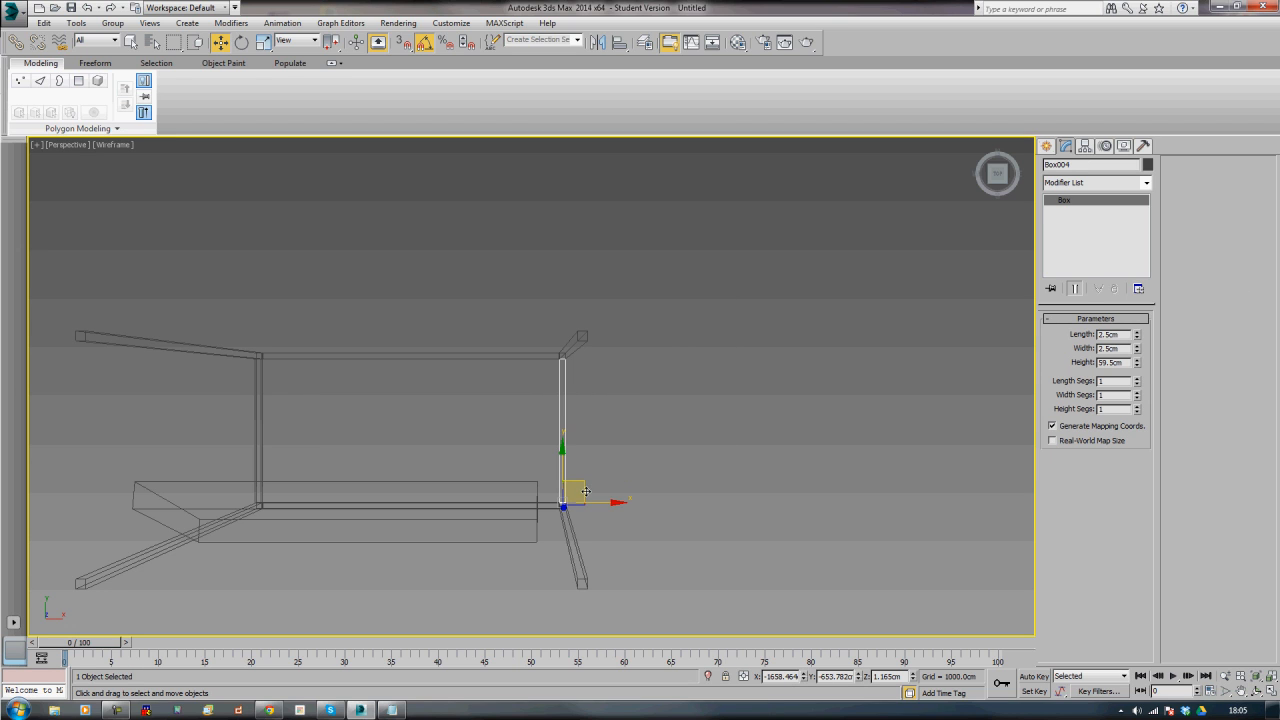
pyautogui.scroll(5, 561, 556)
pyautogui.keyDown('alt'); pyautogui.moveTo(561, 556); pyautogui.dragTo(606, 500, button='middle'); pyautogui.keyUp('alt')
pyautogui.scroll(-4, 618, 439)
pyautogui.scroll(-3, 585, 432)
pyautogui.keyDown('ctrl'); pyautogui.click(598, 510); pyautogui.keyUp('ctrl')
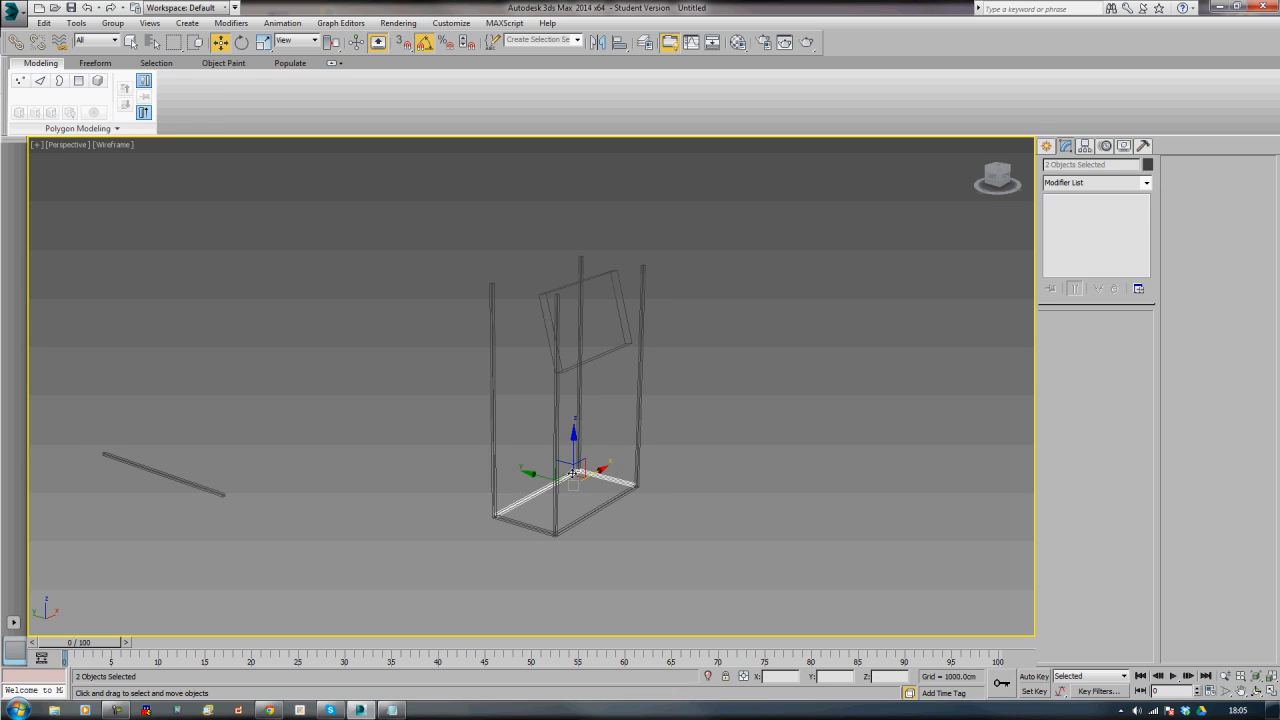
pyautogui.keyDown('ctrl'); pyautogui.click(540, 530); pyautogui.keyUp('ctrl')
pyautogui.keyDown('ctrl'); pyautogui.click(540, 531); pyautogui.keyUp('ctrl')
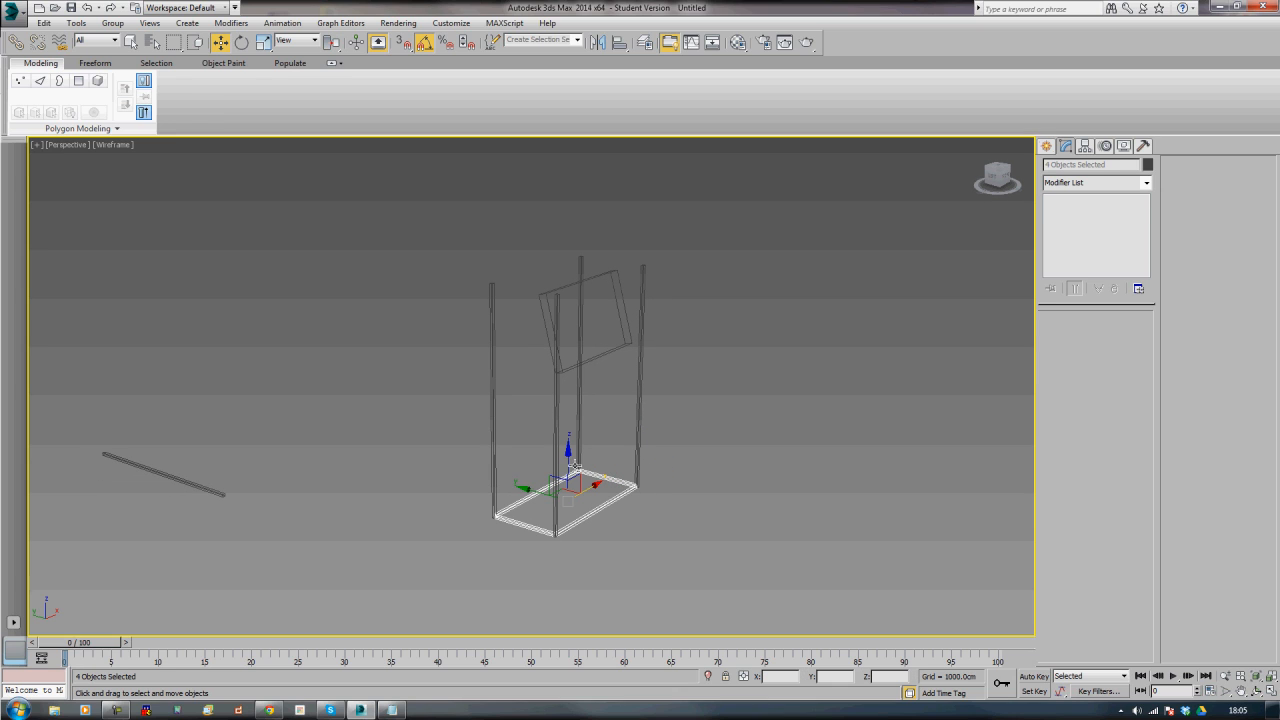
pyautogui.keyDown('shift'); pyautogui.moveTo(567, 460); pyautogui.dragTo(574, 334); pyautogui.keyUp('shift')
pyautogui.click(643, 417)
pyautogui.click(644, 418)
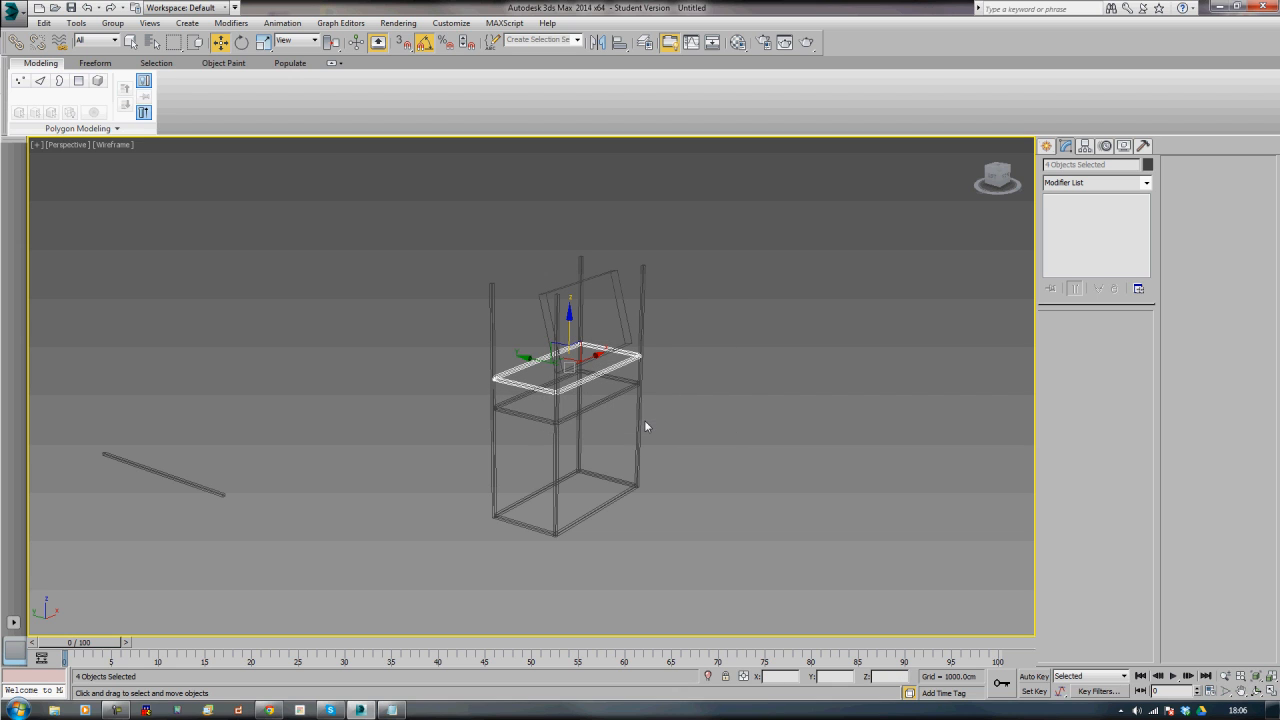
# - Examine the two raised frames against the four selected uprights in the front and perspective views
pyautogui.moveTo(602, 473)
pyautogui.keyDown('alt'); pyautogui.mouseDown(button='middle')
pyautogui.moveTo(650, 445)
pyautogui.moveTo(551, 407)
pyautogui.mouseUp(button='middle'); pyautogui.keyUp('alt')
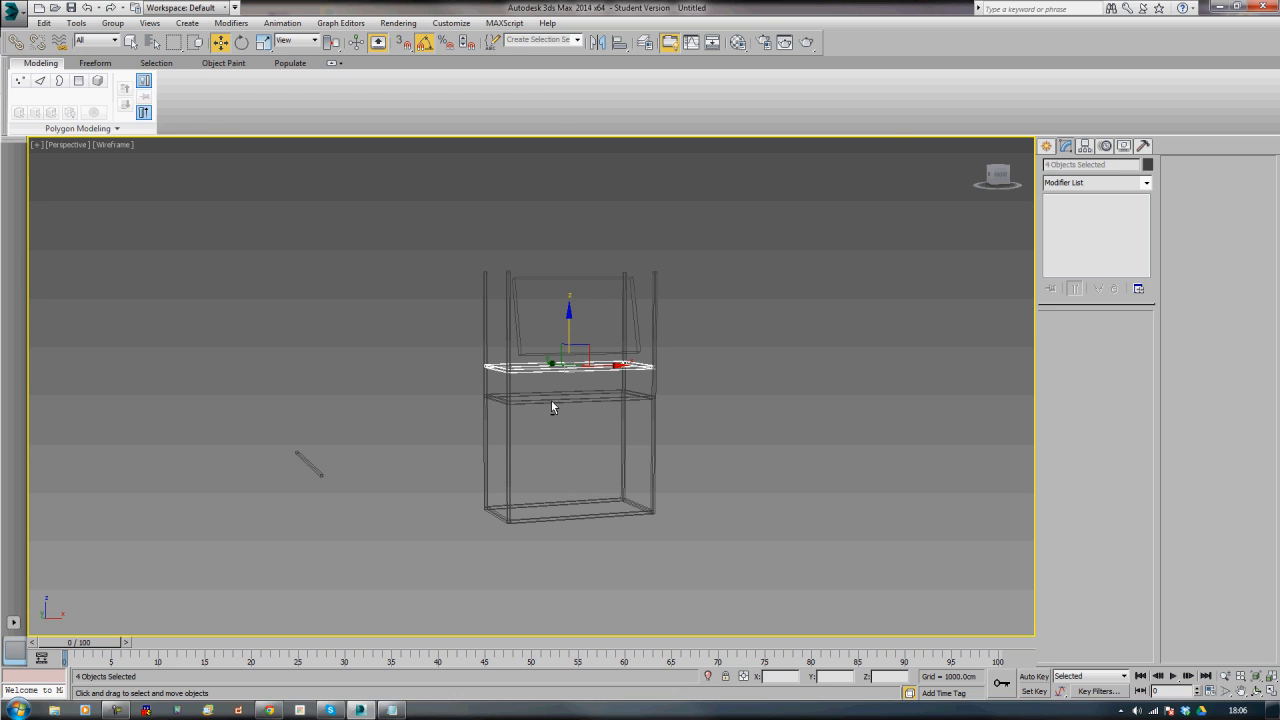
pyautogui.keyDown('alt'); pyautogui.moveTo(504, 503); pyautogui.dragTo(574, 495, button='middle'); pyautogui.keyUp('alt')
pyautogui.scroll(3, 574, 495)
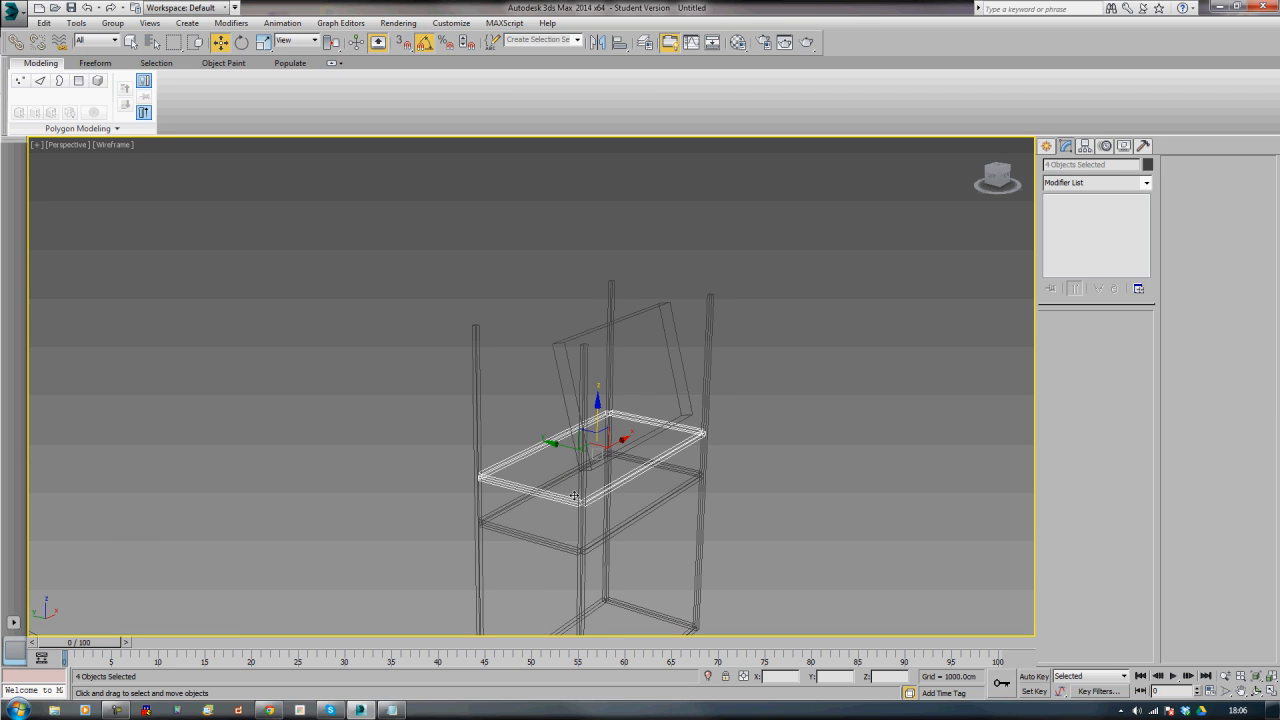
pyautogui.moveTo(615, 534); pyautogui.dragTo(632, 426, button='middle')
pyautogui.click(577, 489)
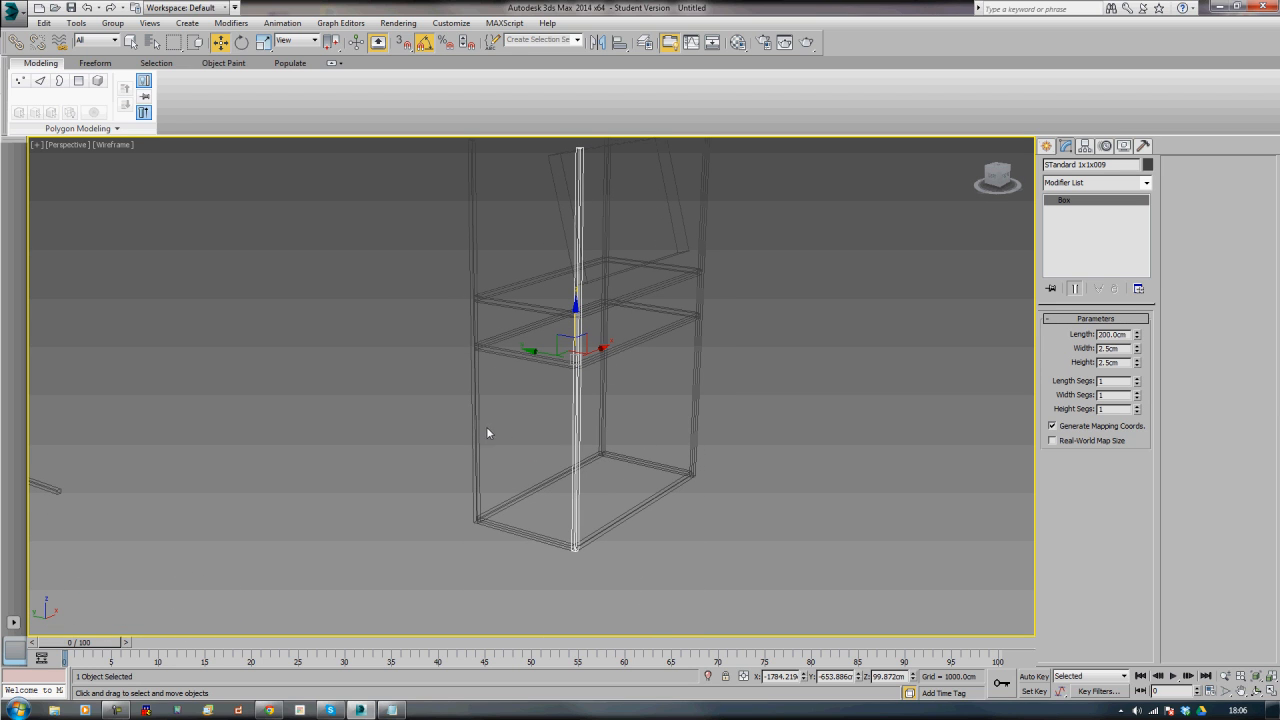
pyautogui.keyDown('ctrl'); pyautogui.click(605, 408); pyautogui.keyUp('ctrl')
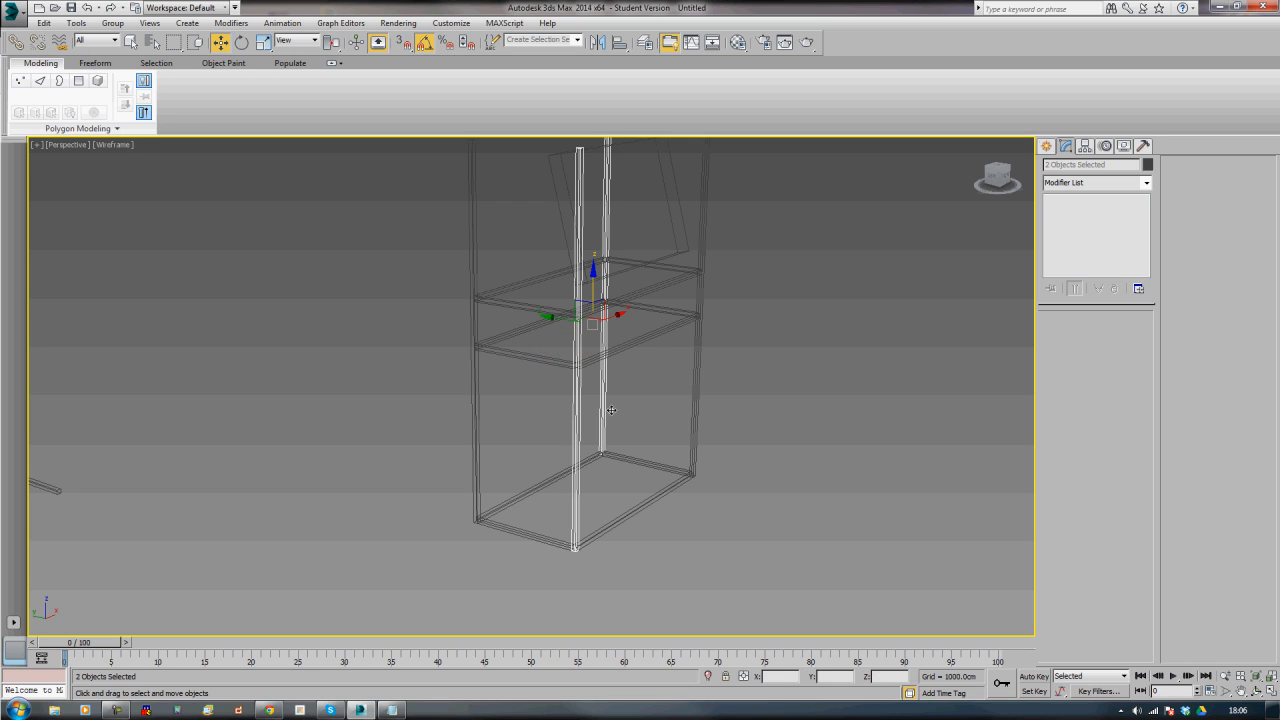
pyautogui.keyDown('ctrl'); pyautogui.click(694, 413); pyautogui.keyUp('ctrl')
pyautogui.keyDown('ctrl'); pyautogui.click(474, 431); pyautogui.keyUp('ctrl')
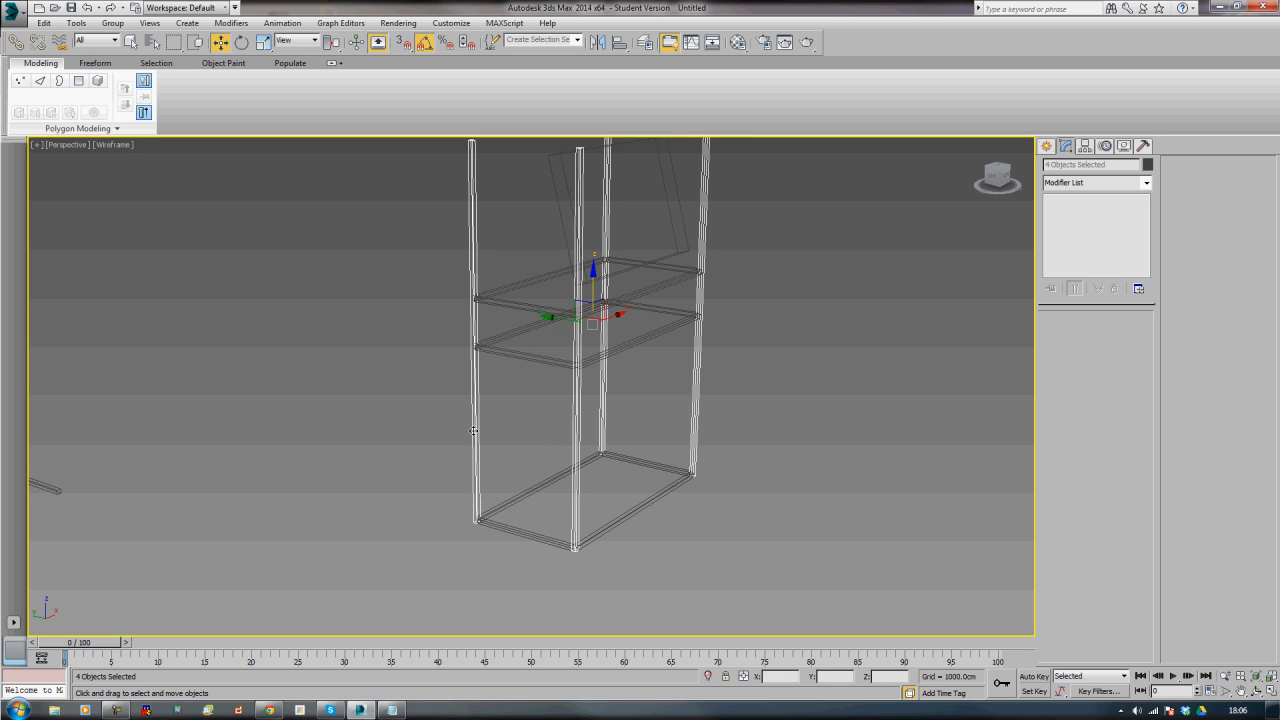
pyautogui.press('f')
pyautogui.press('z')
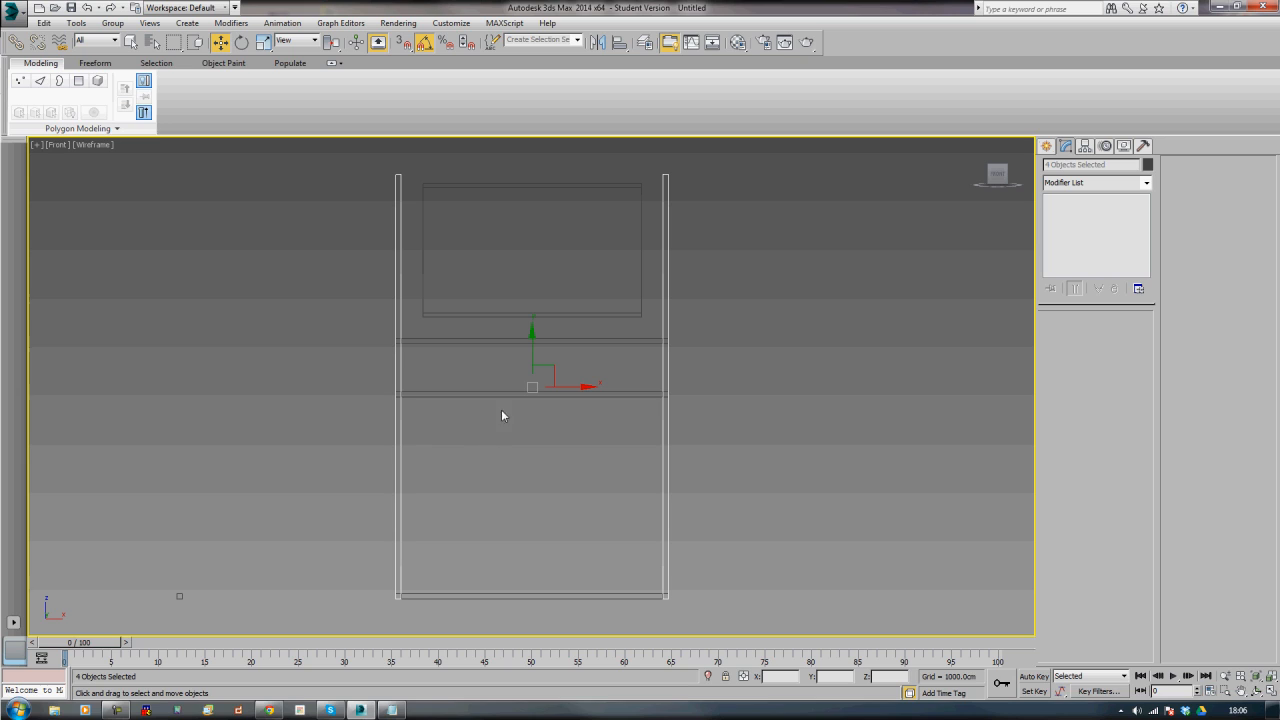
pyautogui.press('p')
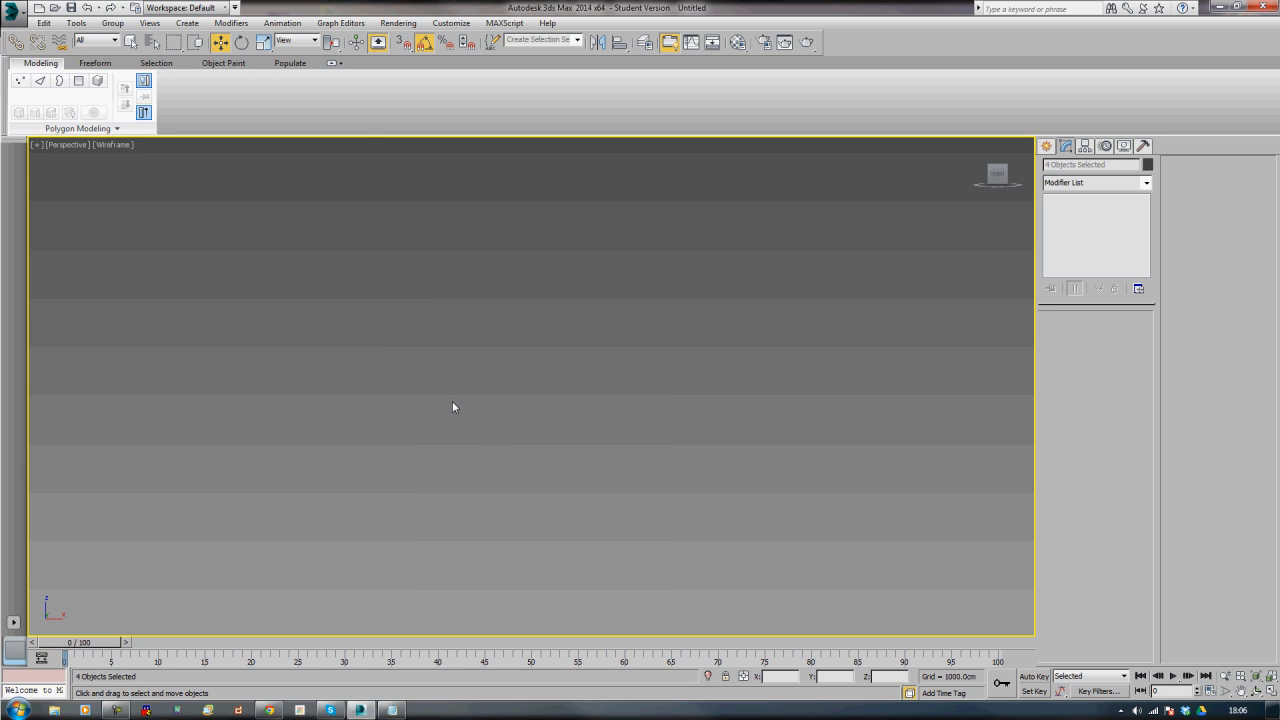
pyautogui.press('z')
pyautogui.keyDown('alt'); pyautogui.moveTo(452, 401); pyautogui.dragTo(479, 452, button='middle'); pyautogui.keyUp('alt')
pyautogui.scroll(-3, 535, 442)
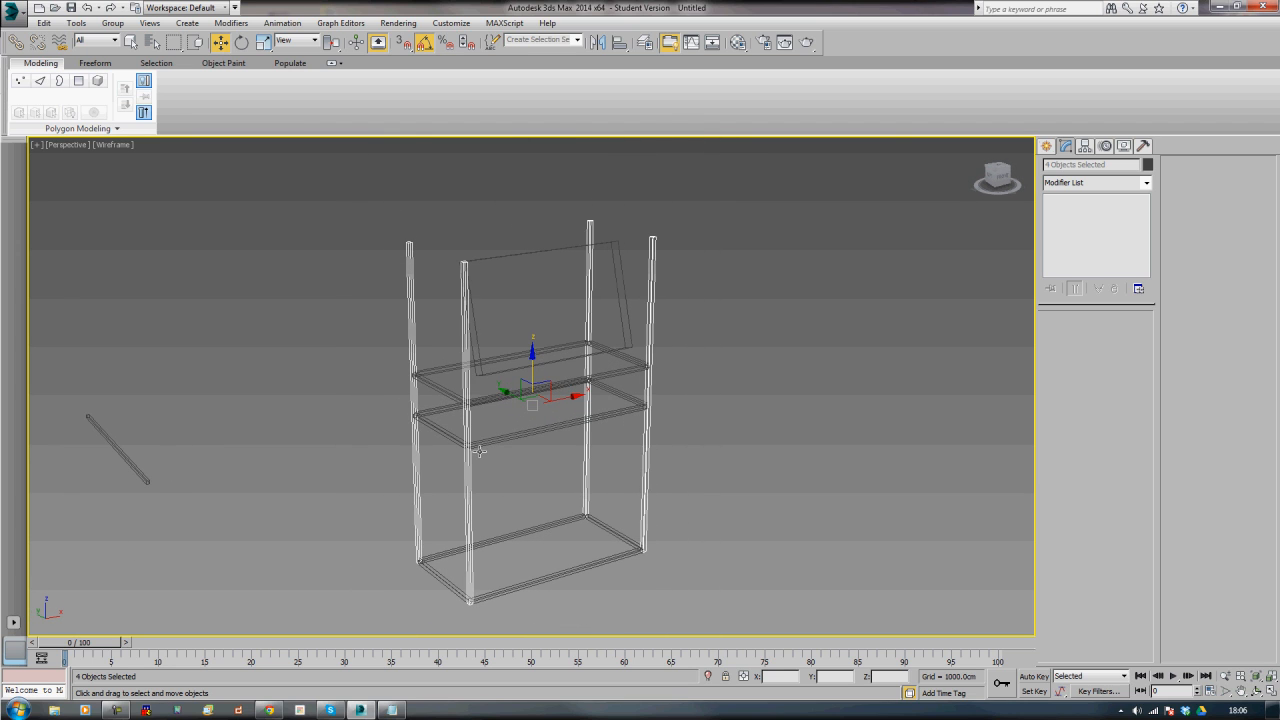
# - Delete the two 200 cm front uprights
pyautogui.click(668, 453)
pyautogui.click(648, 457)
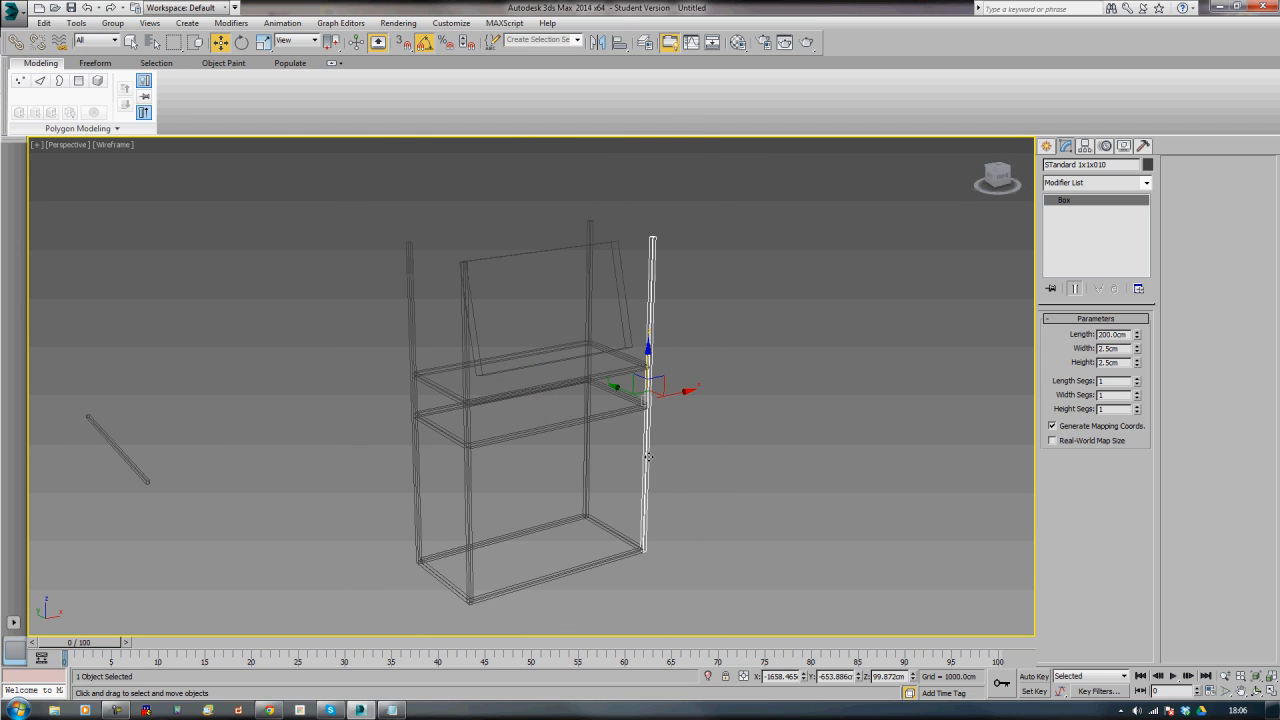
pyautogui.press('Delete')
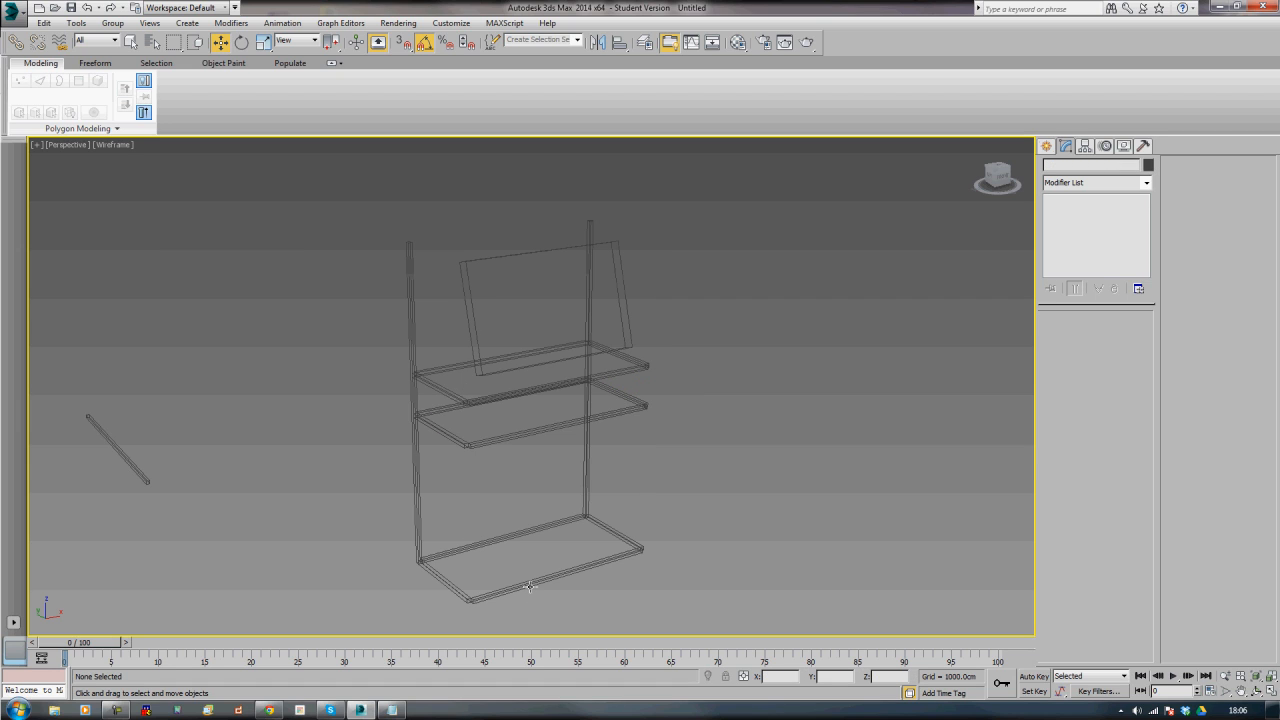
# - Clone the 123 cm front base crossbar while rotating it -90 degrees about Y, making a vertical front post
pyautogui.click(528, 583)
pyautogui.press('r')
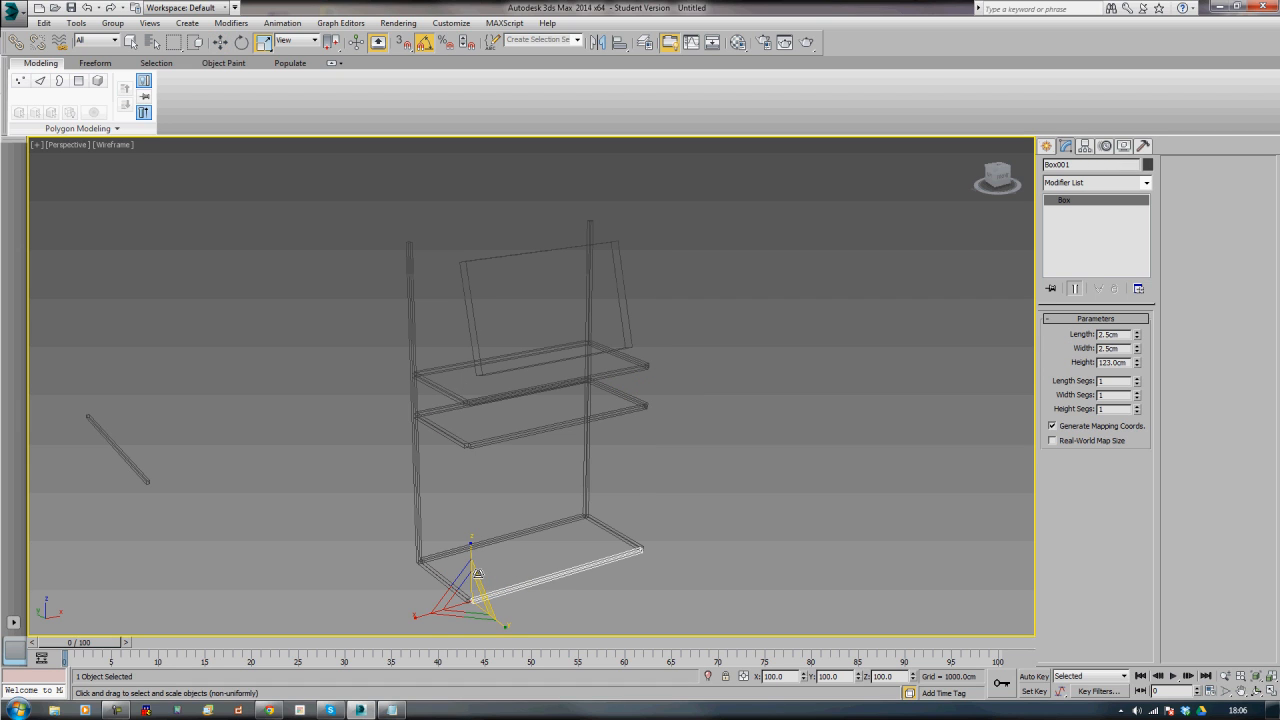
pyautogui.press('e')
pyautogui.moveTo(459, 565)
pyautogui.keyDown('shift'); pyautogui.mouseDown()
pyautogui.moveTo(437, 578)
pyautogui.moveTo(434, 607)
pyautogui.moveTo(411, 603)
pyautogui.mouseUp(); pyautogui.keyUp('shift')
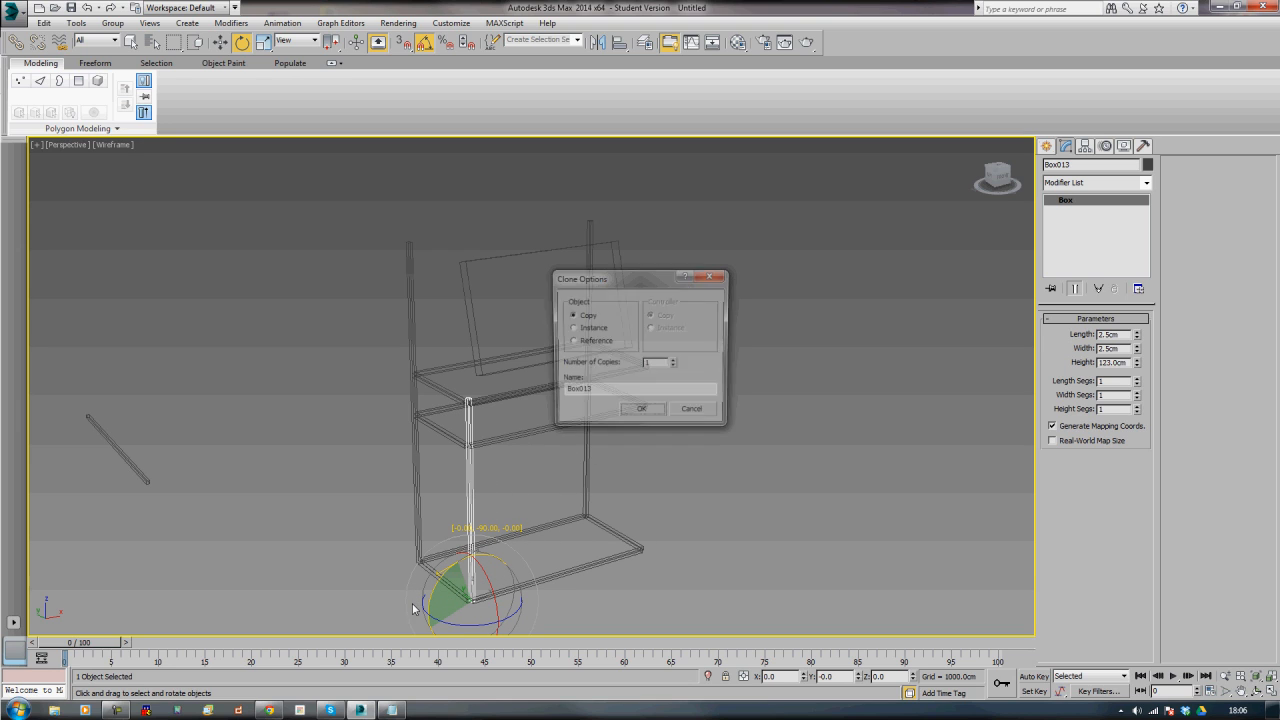
pyautogui.click(644, 415)
# - In the front view, move the new post about 1.3 cm left and down, flush with the frame's lower left corner
pyautogui.press('f')
pyautogui.scroll(5, 566, 452)
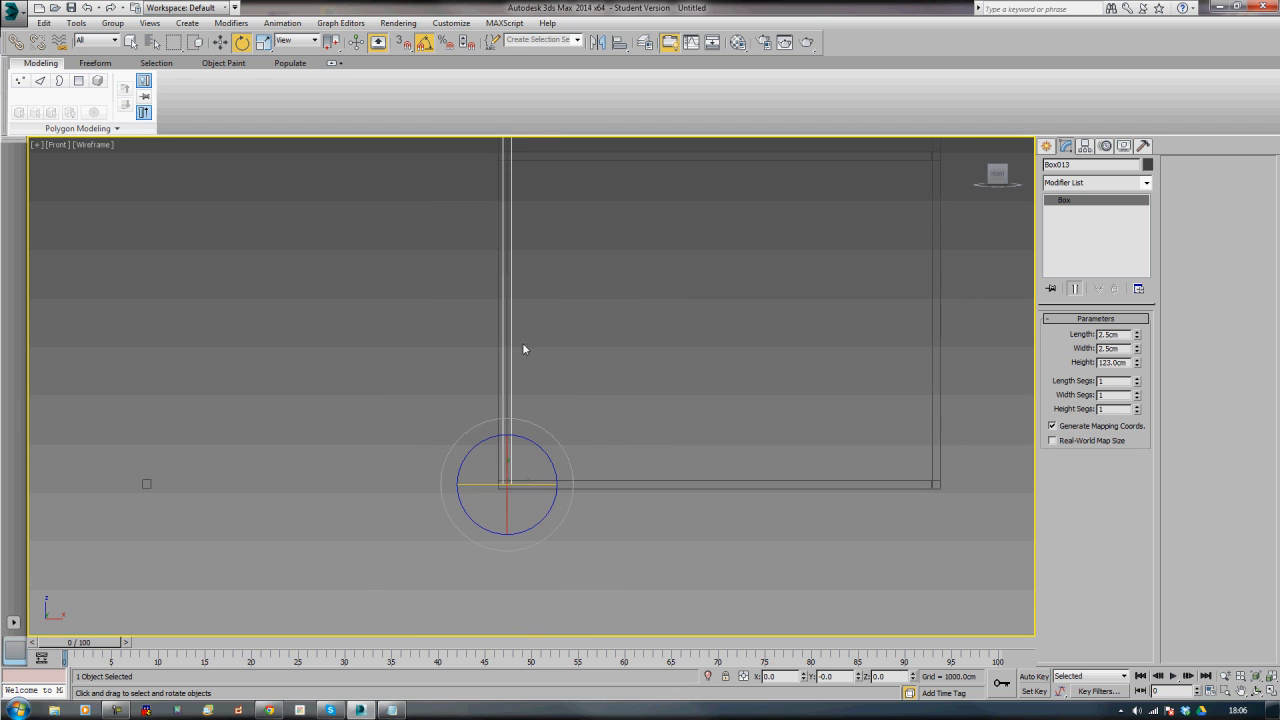
pyautogui.moveTo(547, 428); pyautogui.dragTo(528, 285, button='middle')
pyautogui.scroll(2, 528, 320)
pyautogui.moveTo(508, 438); pyautogui.dragTo(537, 320, button='middle')
pyautogui.press('w')
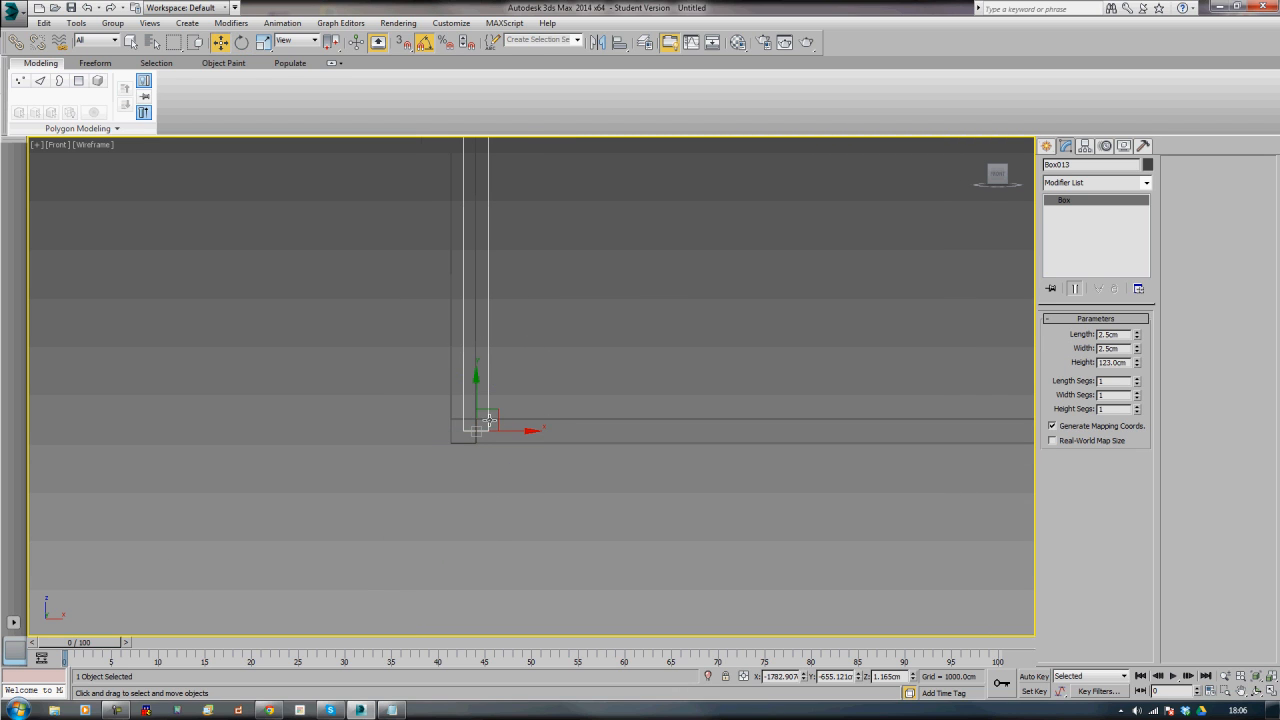
pyautogui.moveTo(498, 413); pyautogui.dragTo(485, 426)
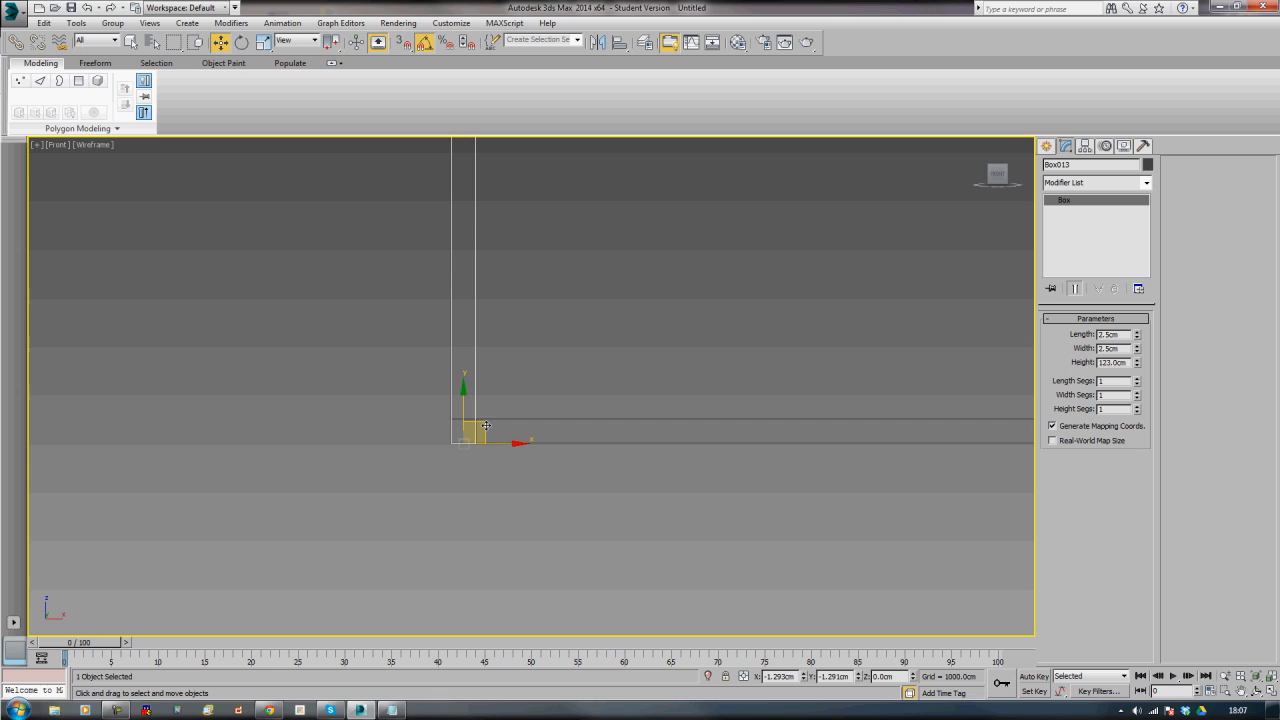
# - Clone the front post along X by about 125.7 cm, placing the copy at the frame's right corner
pyautogui.moveTo(698, 457); pyautogui.dragTo(402, 439, button='middle')
pyautogui.scroll(-3, 411, 441)
pyautogui.moveTo(589, 448); pyautogui.dragTo(535, 476, button='middle')
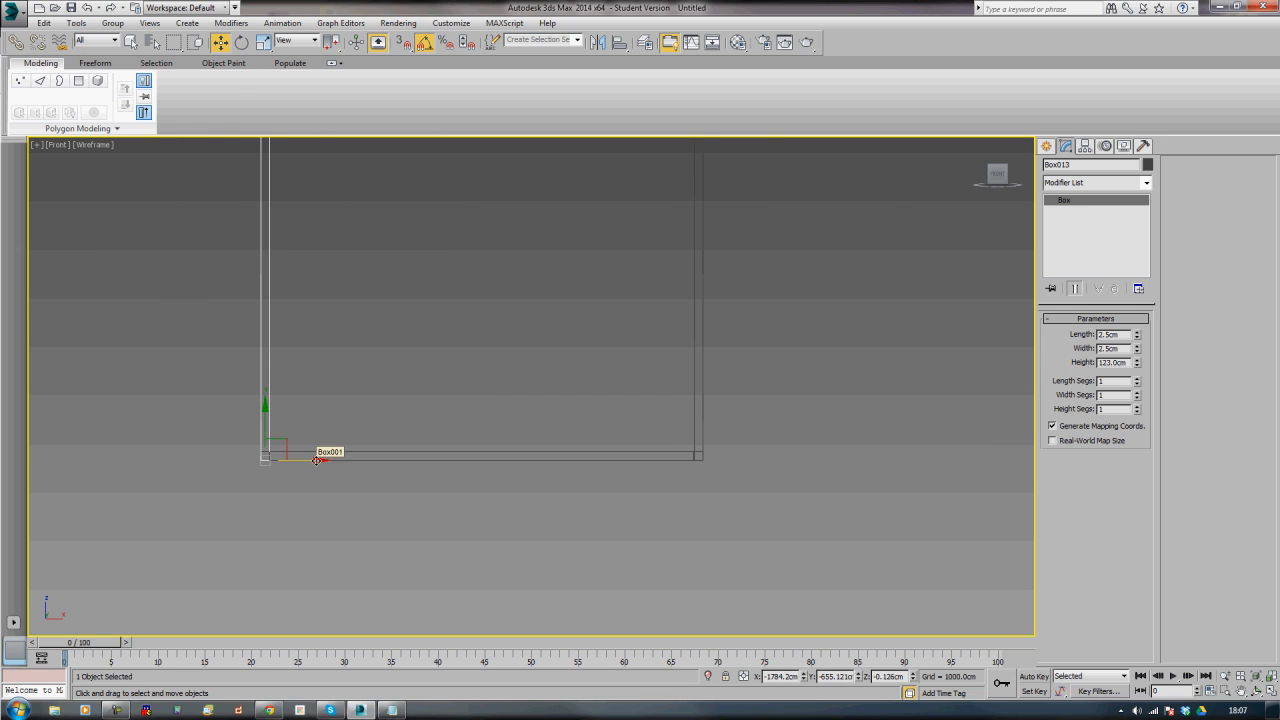
pyautogui.keyDown('shift'); pyautogui.moveTo(335, 466); pyautogui.dragTo(749, 462); pyautogui.keyUp('shift')
pyautogui.click(643, 416)
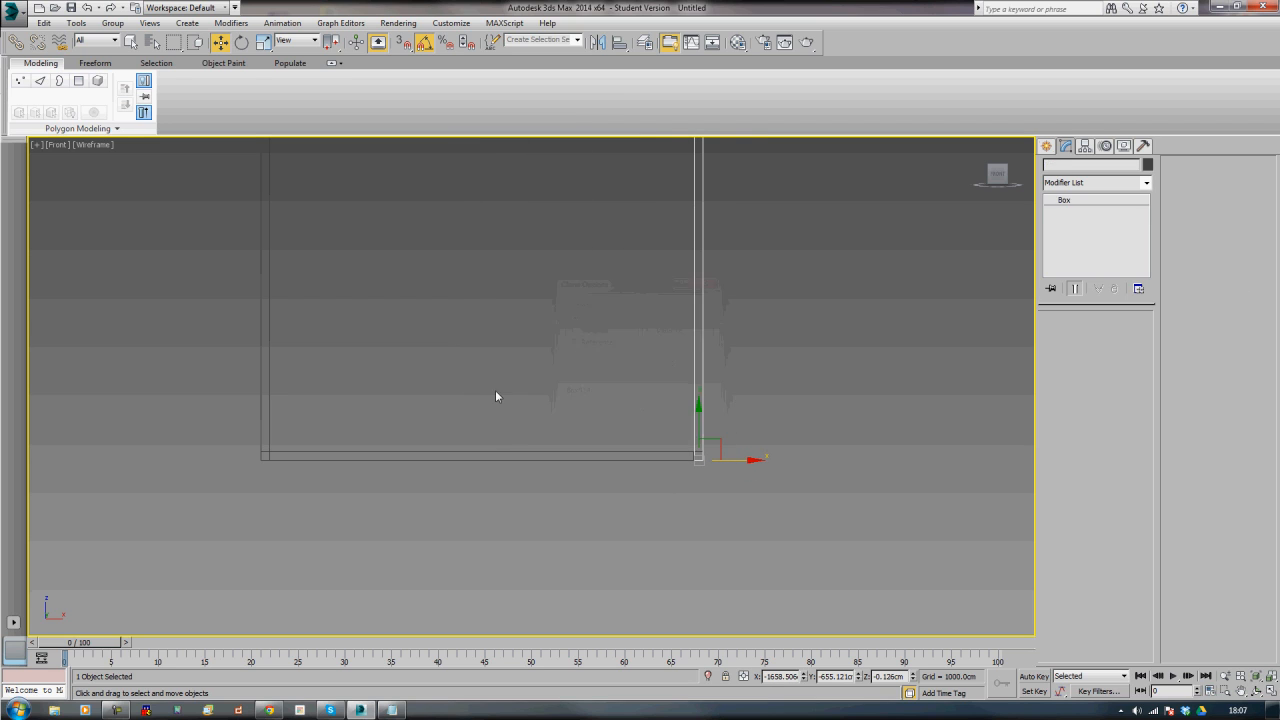
# - In the perspective view, clone both front posts up along Z by about 123.3 cm, stacking the copies on the originals
pyautogui.moveTo(497, 394)
pyautogui.mouseDown(button='middle')
pyautogui.moveTo(575, 493)
pyautogui.moveTo(456, 461)
pyautogui.moveTo(555, 491)
pyautogui.moveTo(534, 450)
pyautogui.moveTo(543, 431)
pyautogui.moveTo(480, 383)
pyautogui.moveTo(526, 431)
pyautogui.moveTo(314, 445)
pyautogui.moveTo(314, 417)
pyautogui.moveTo(339, 417)
pyautogui.moveTo(334, 440)
pyautogui.moveTo(551, 451)
pyautogui.moveTo(650, 478)
pyautogui.moveTo(660, 460)
pyautogui.moveTo(651, 467)
pyautogui.mouseUp(button='middle')
pyautogui.press('p')
pyautogui.press('z')
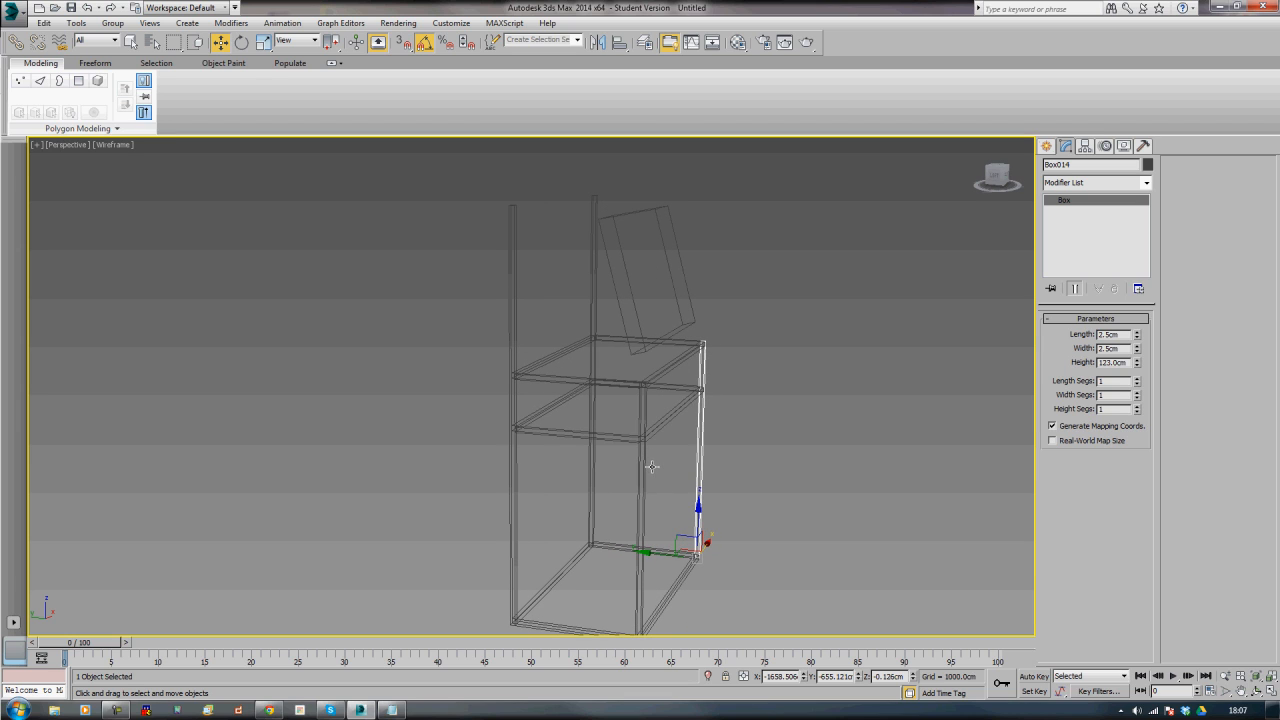
pyautogui.click(638, 476)
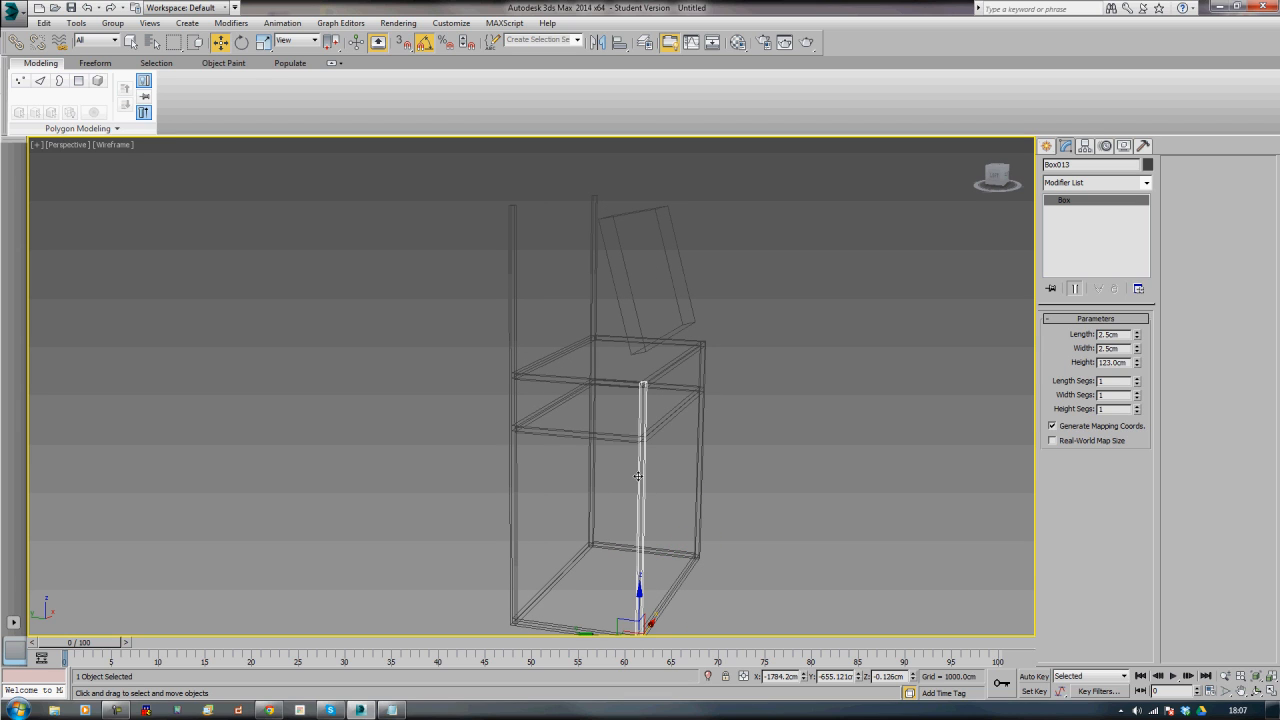
pyautogui.keyDown('ctrl'); pyautogui.click(702, 490); pyautogui.keyUp('ctrl')
pyautogui.moveTo(657, 463); pyautogui.dragTo(689, 490, button='middle')
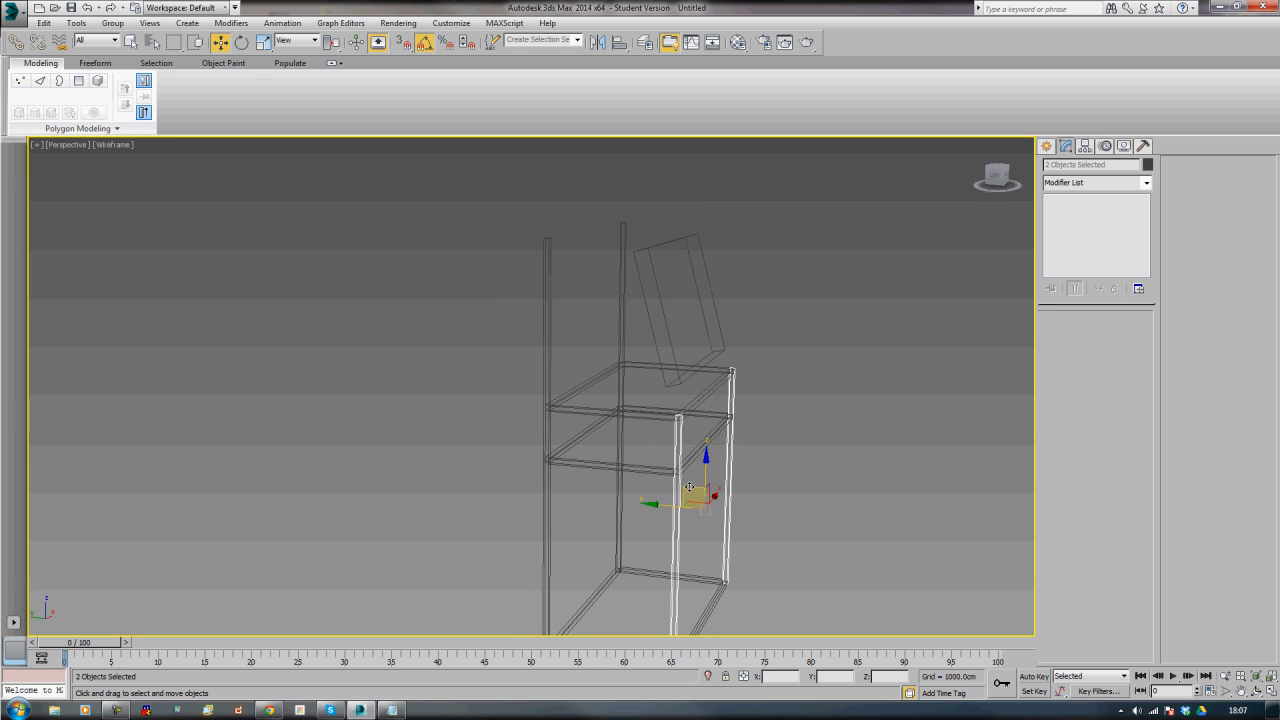
pyautogui.click(705, 472)
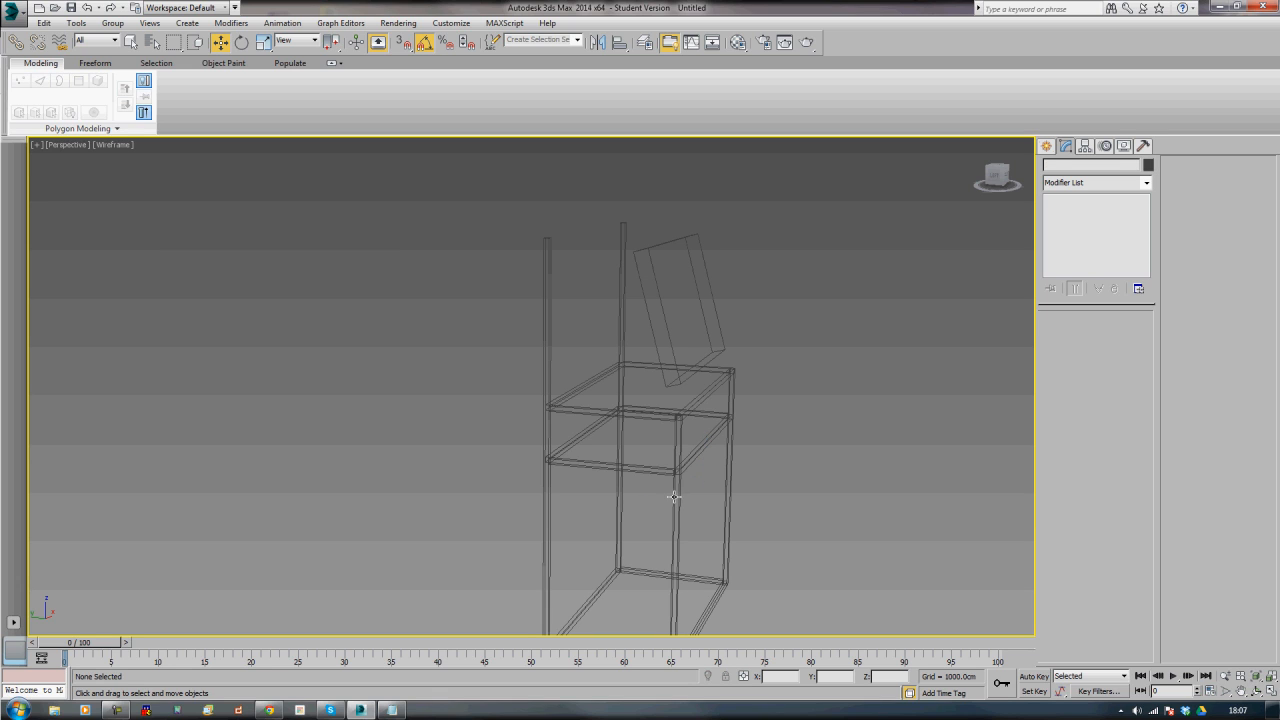
pyautogui.click(674, 497)
pyautogui.keyDown('ctrl'); pyautogui.click(731, 477); pyautogui.keyUp('ctrl')
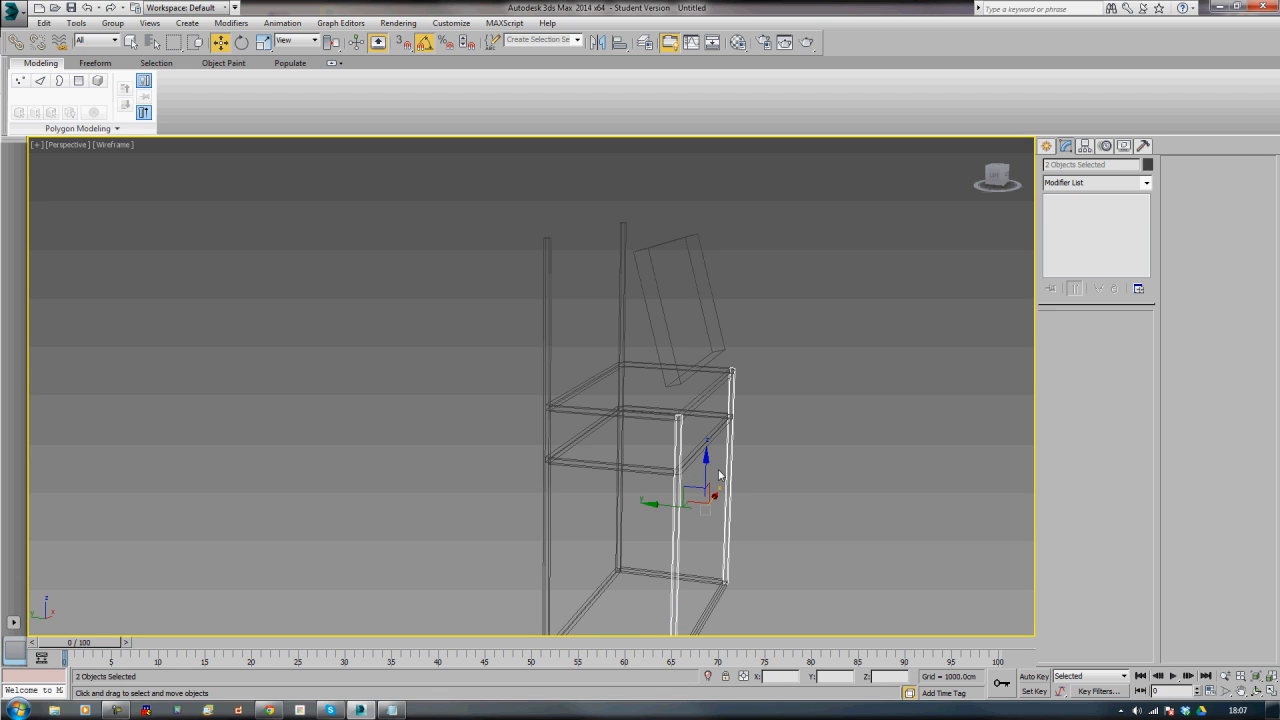
pyautogui.moveTo(702, 469); pyautogui.dragTo(685, 222)
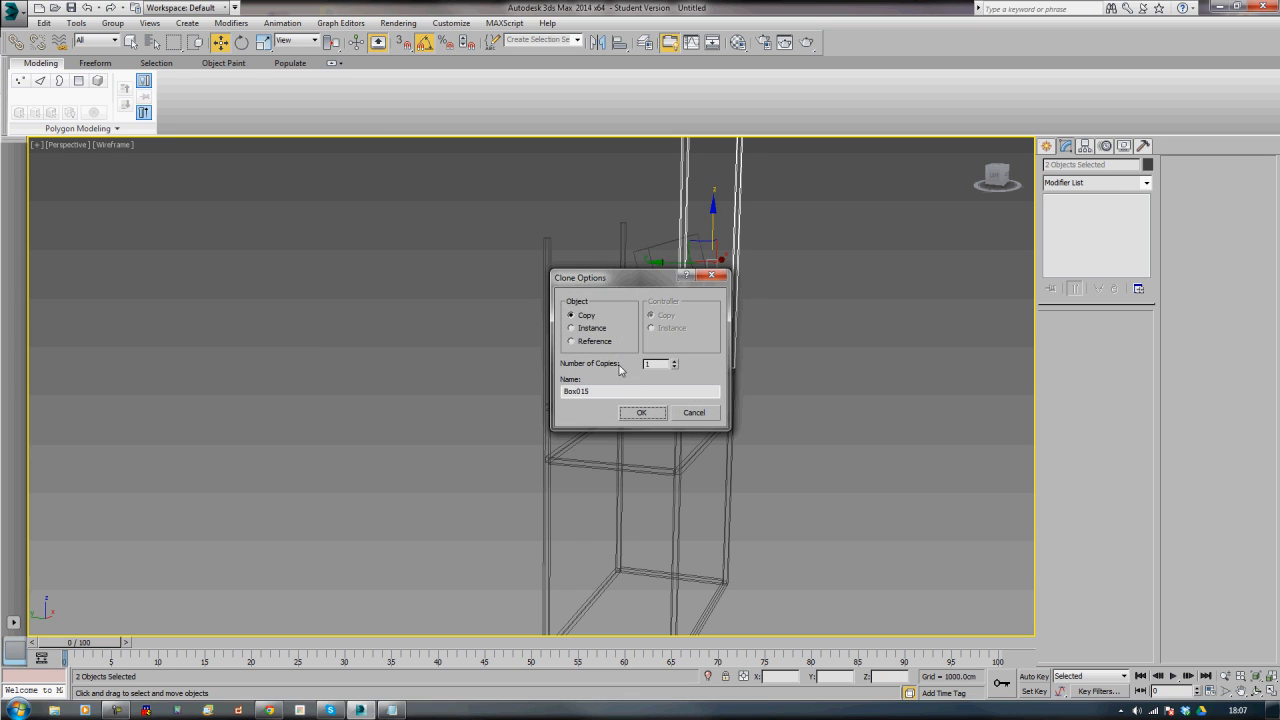
pyautogui.click(643, 413)
# - Delete the right one of the two upper post copies
pyautogui.click(748, 320)
pyautogui.click(737, 319)
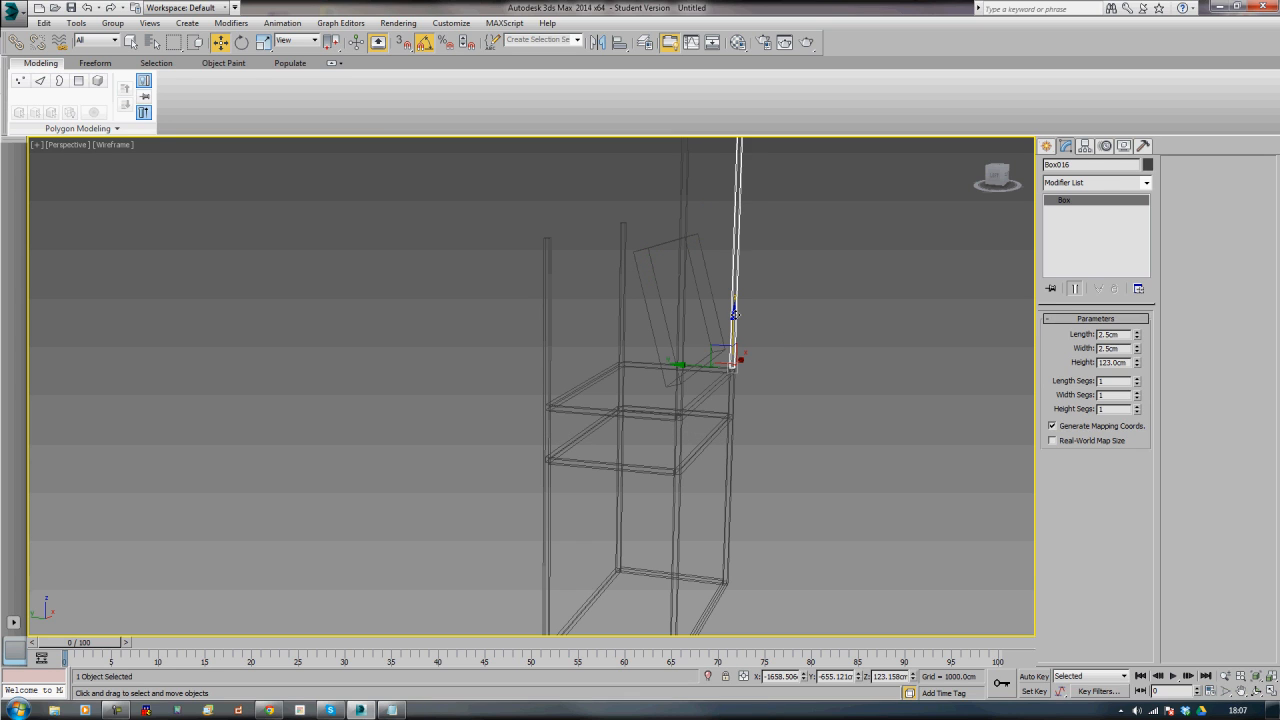
pyautogui.press('Delete')
pyautogui.click(737, 319)
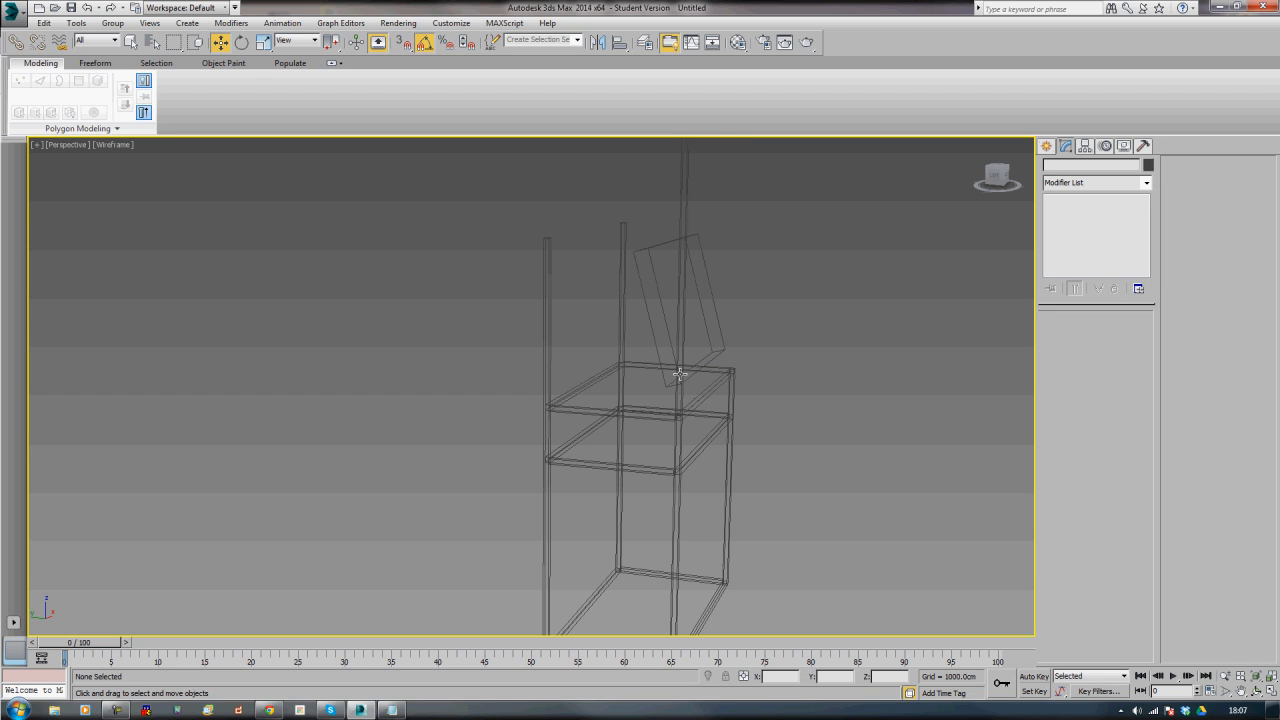
# - In the left view, rotate the upper front post 15 degrees backward, parallel to the tilted panel
pyautogui.click(681, 374)
pyautogui.keyDown('alt'); pyautogui.moveTo(681, 378); pyautogui.dragTo(721, 419, button='middle'); pyautogui.keyUp('alt')
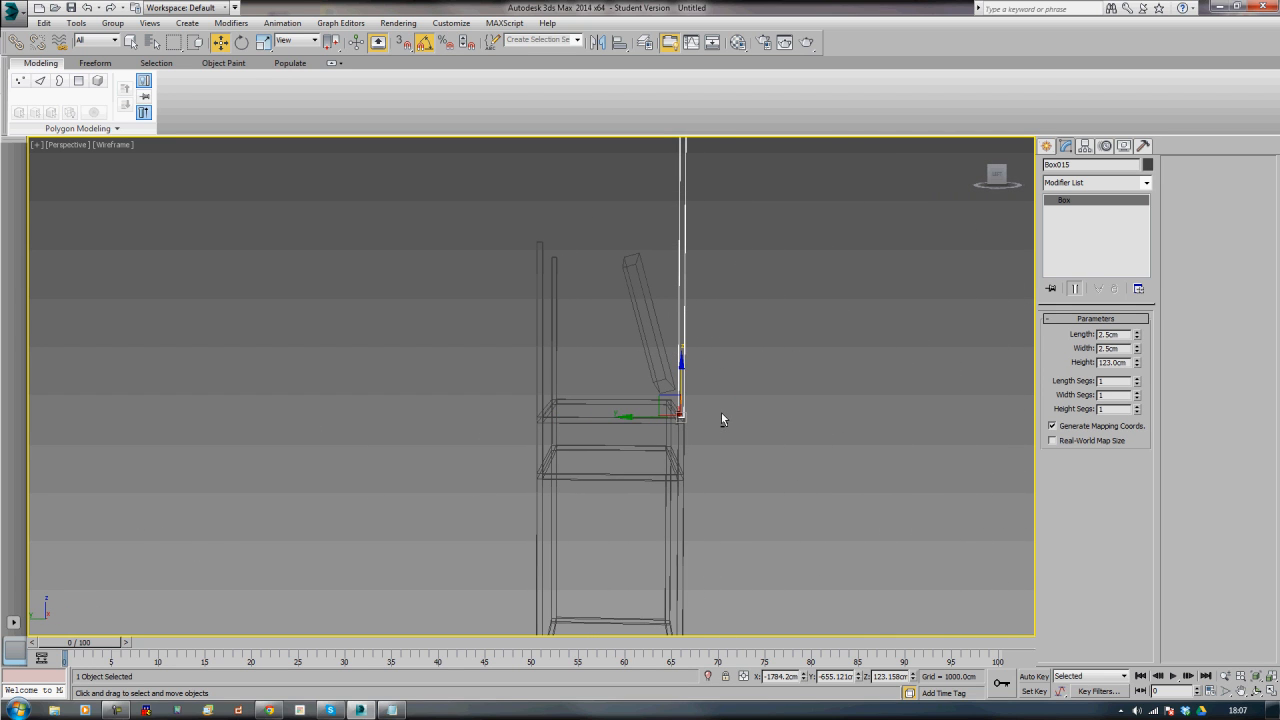
pyautogui.press('l')
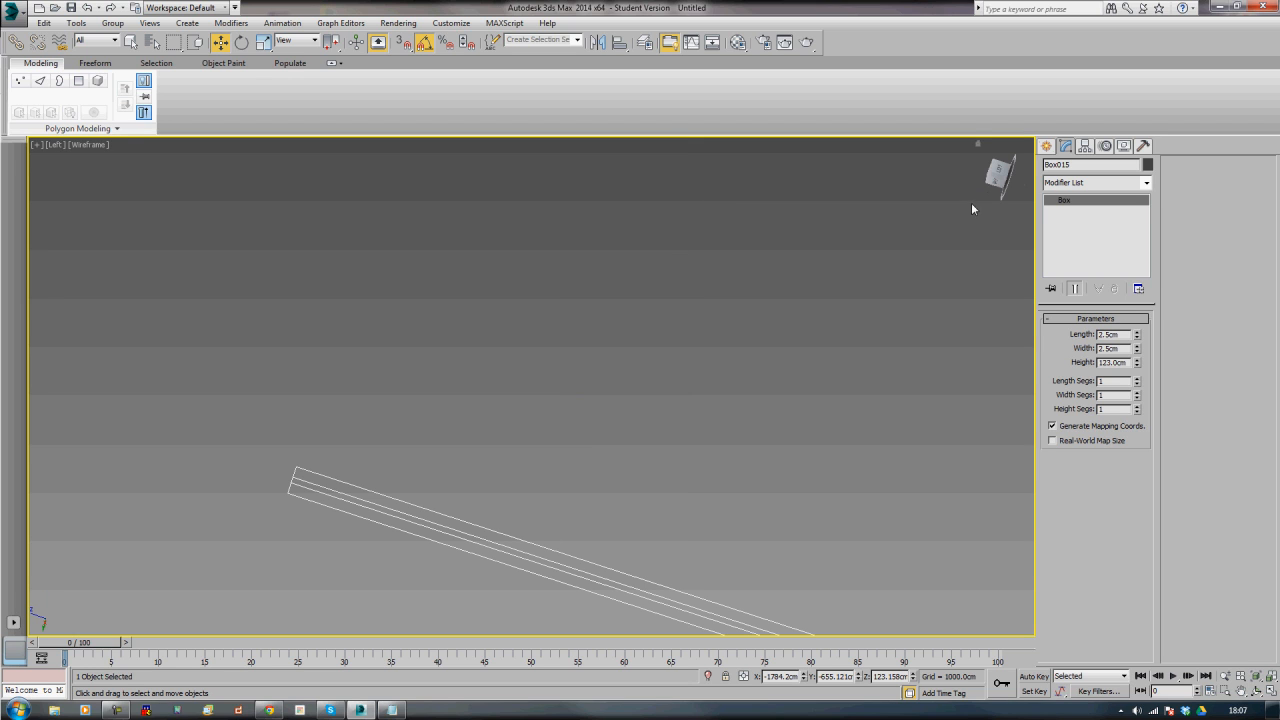
pyautogui.click(997, 175)
pyautogui.moveTo(781, 444); pyautogui.dragTo(627, 327, button='middle')
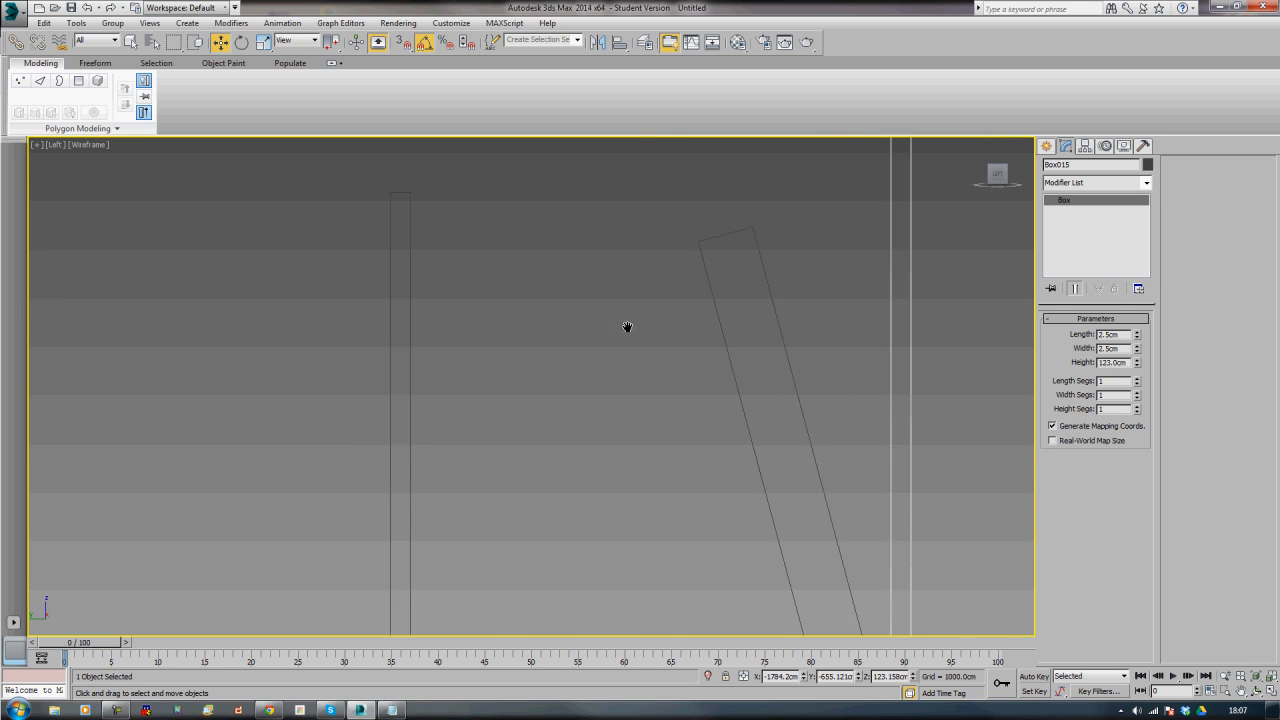
pyautogui.scroll(-5, 600, 315)
pyautogui.moveTo(606, 377); pyautogui.dragTo(443, 412, button='middle')
pyautogui.click(366, 241)
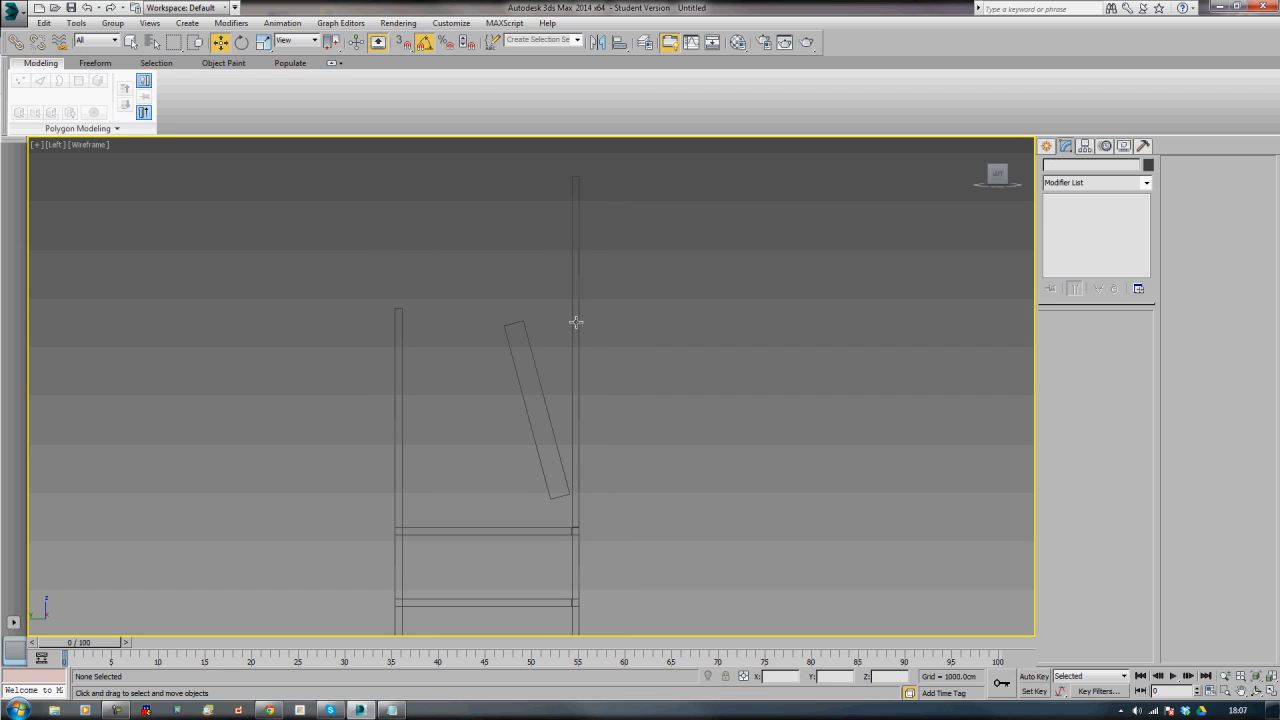
pyautogui.click(580, 319)
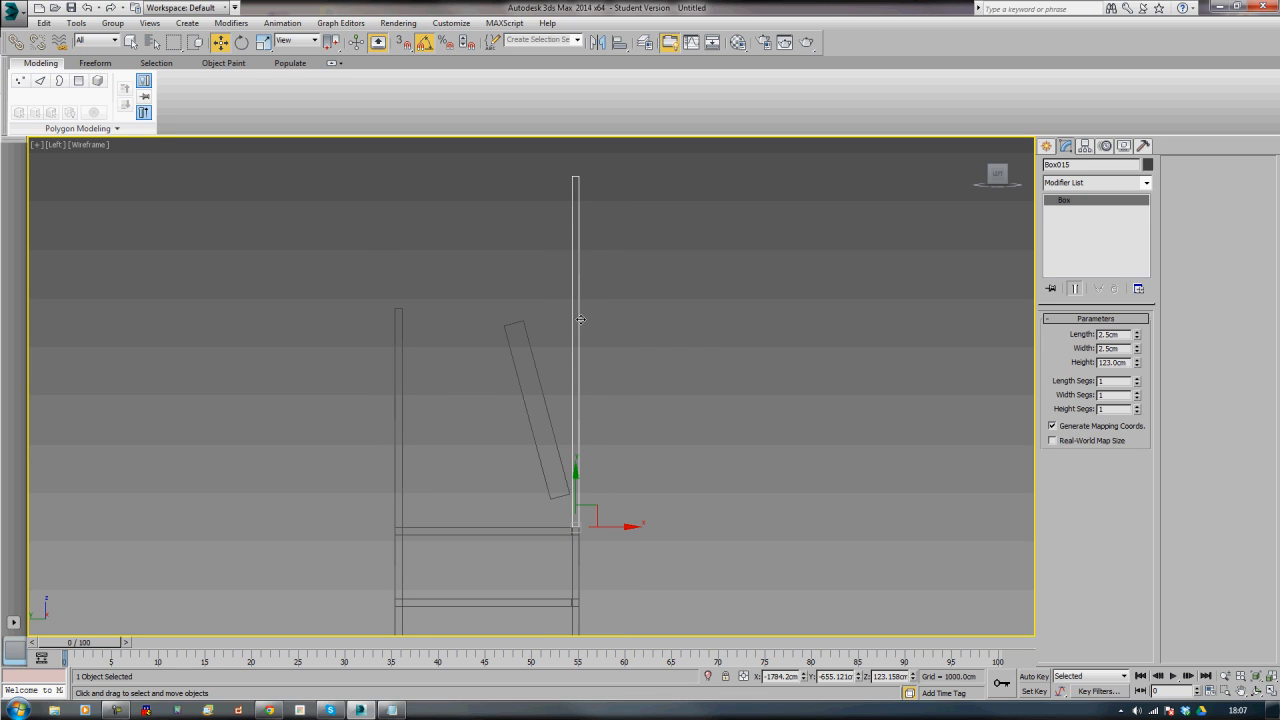
pyautogui.press('e')
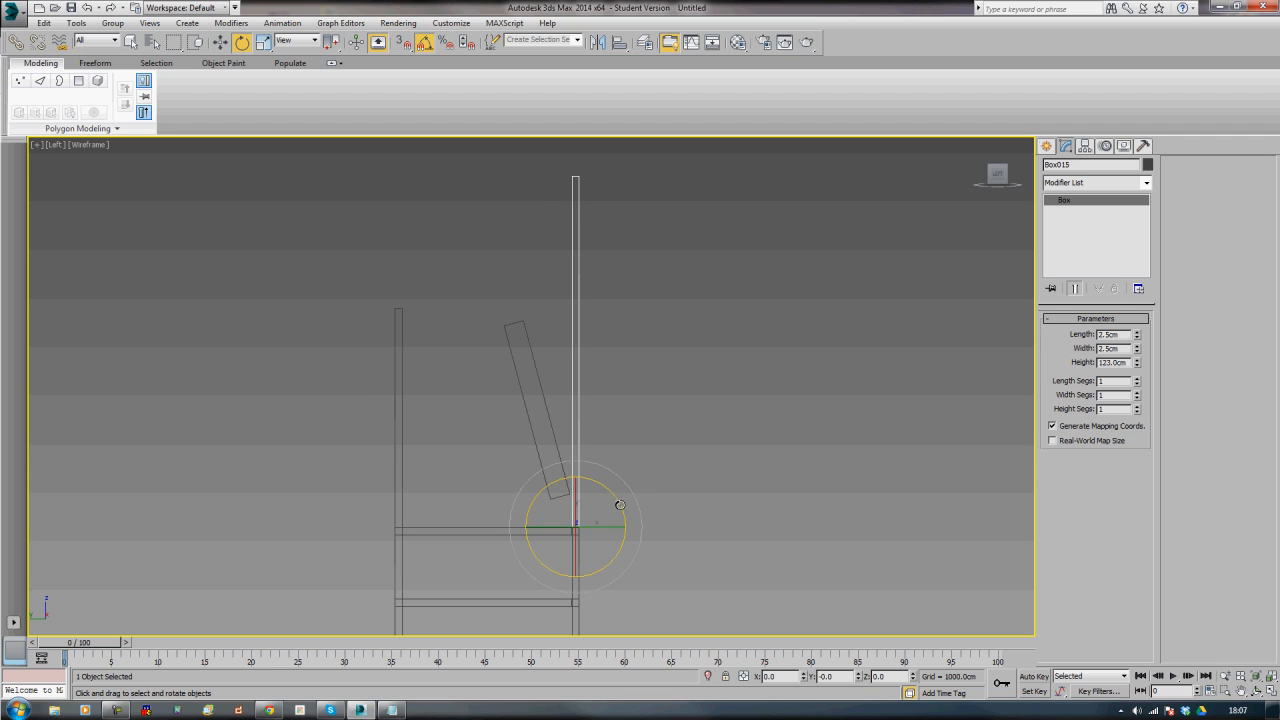
pyautogui.moveTo(620, 505); pyautogui.dragTo(617, 498)
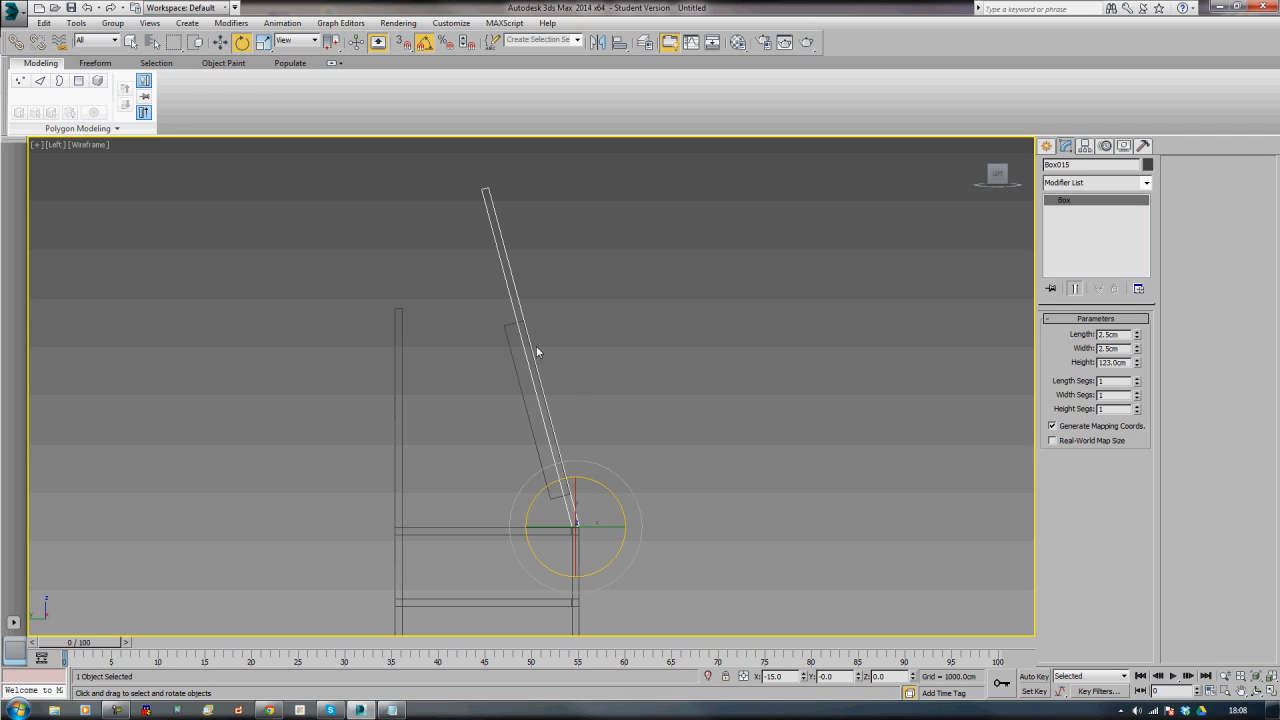
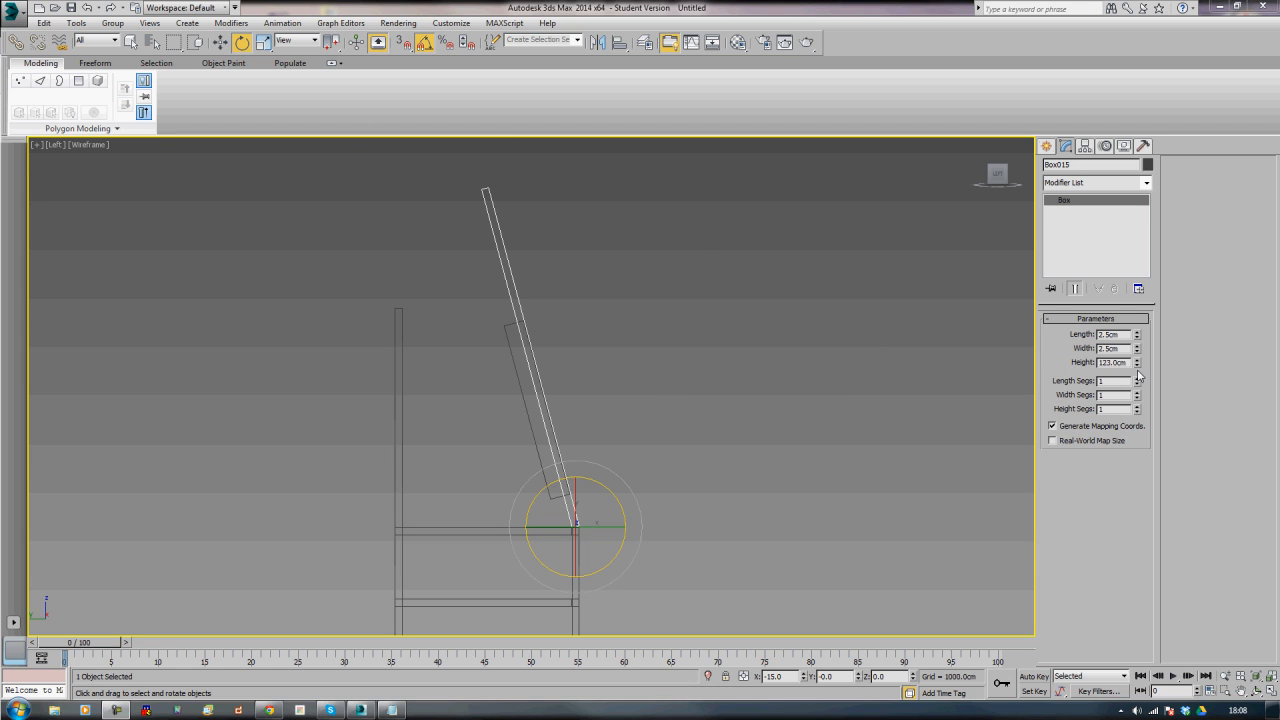
# - Draw a guide box about 42.6 × 116.8 × 17.6 cm with its lower edge level with the rear post's top
pyautogui.click(1046, 146)
pyautogui.click(1068, 231)
pyautogui.moveTo(325, 187); pyautogui.dragTo(657, 307)
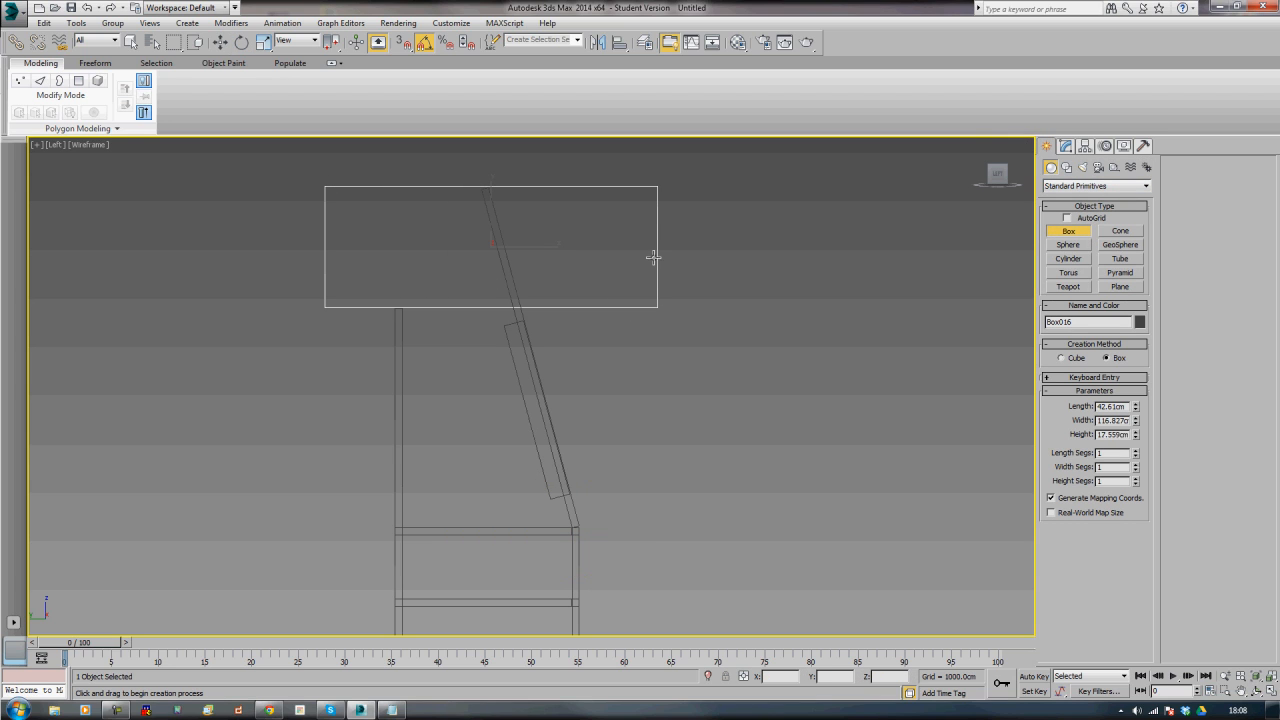
pyautogui.click(654, 258)
pyautogui.rightClick(790, 263)
pyautogui.click(748, 474)
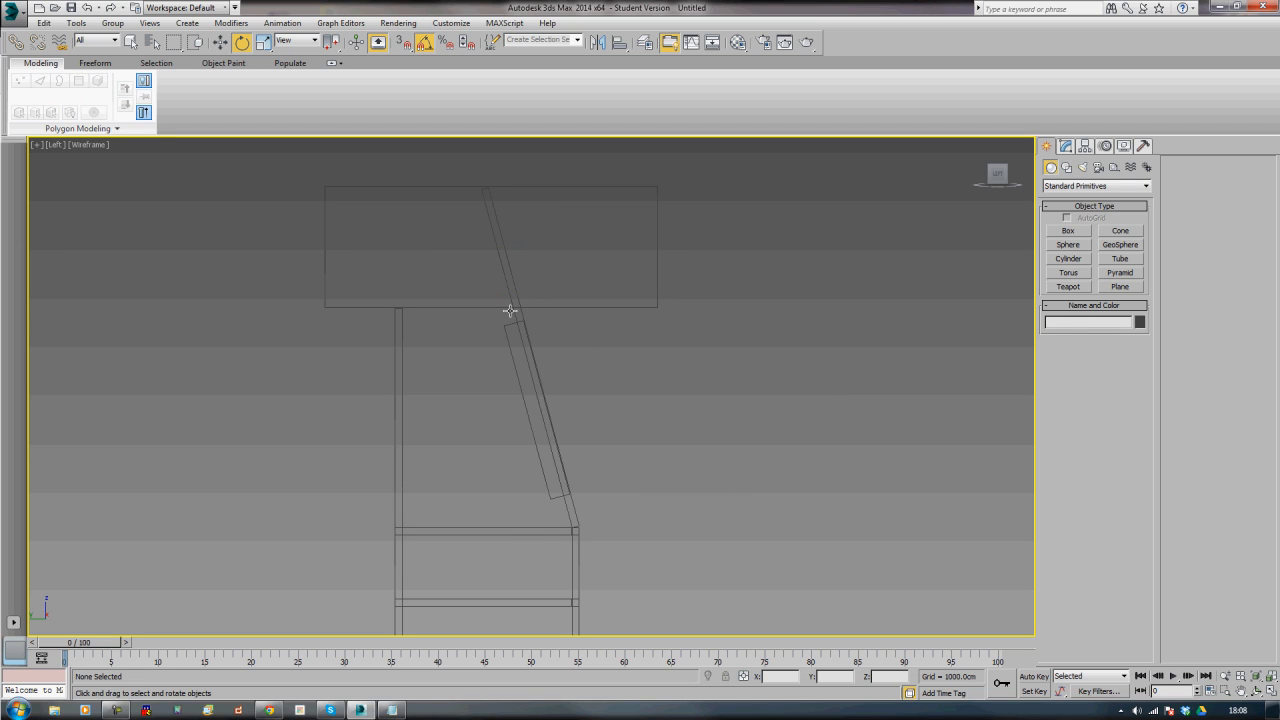
# - Set the tilted post's height to 79.4 cm so it ends at the guide box's lower edge, and delete the guide box
pyautogui.click(513, 313)
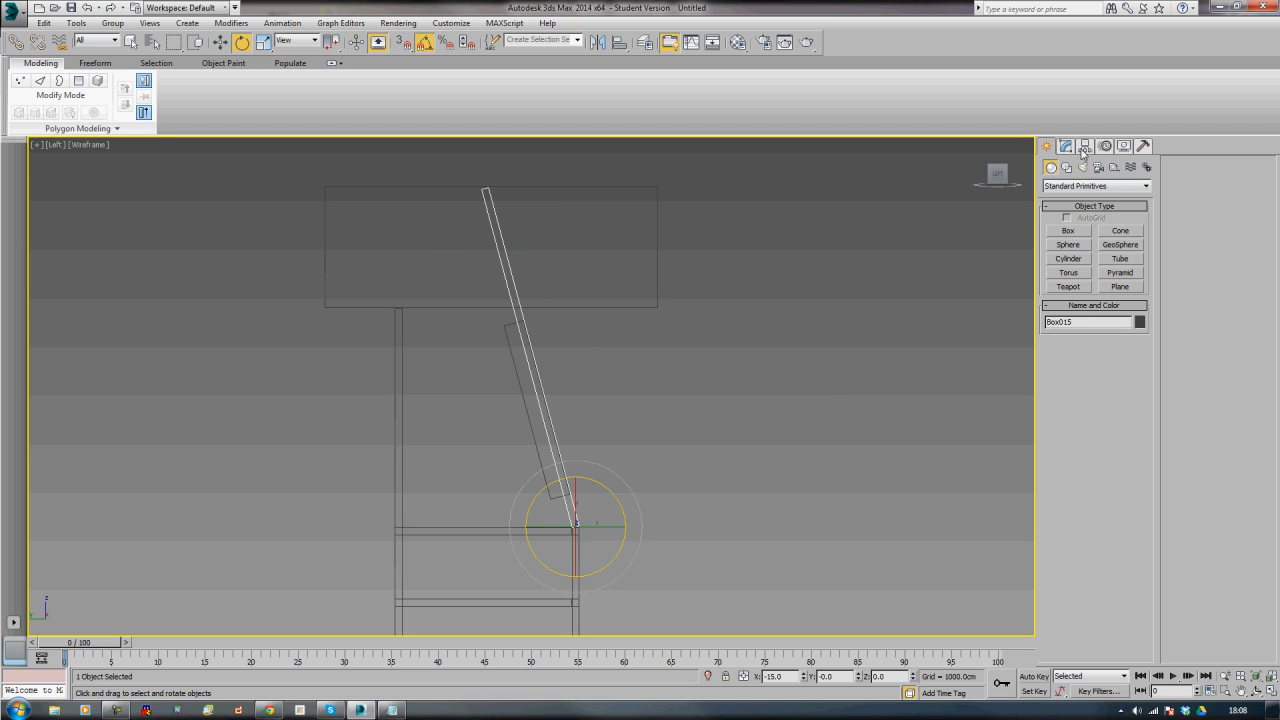
pyautogui.click(1066, 147)
pyautogui.click(1136, 366)
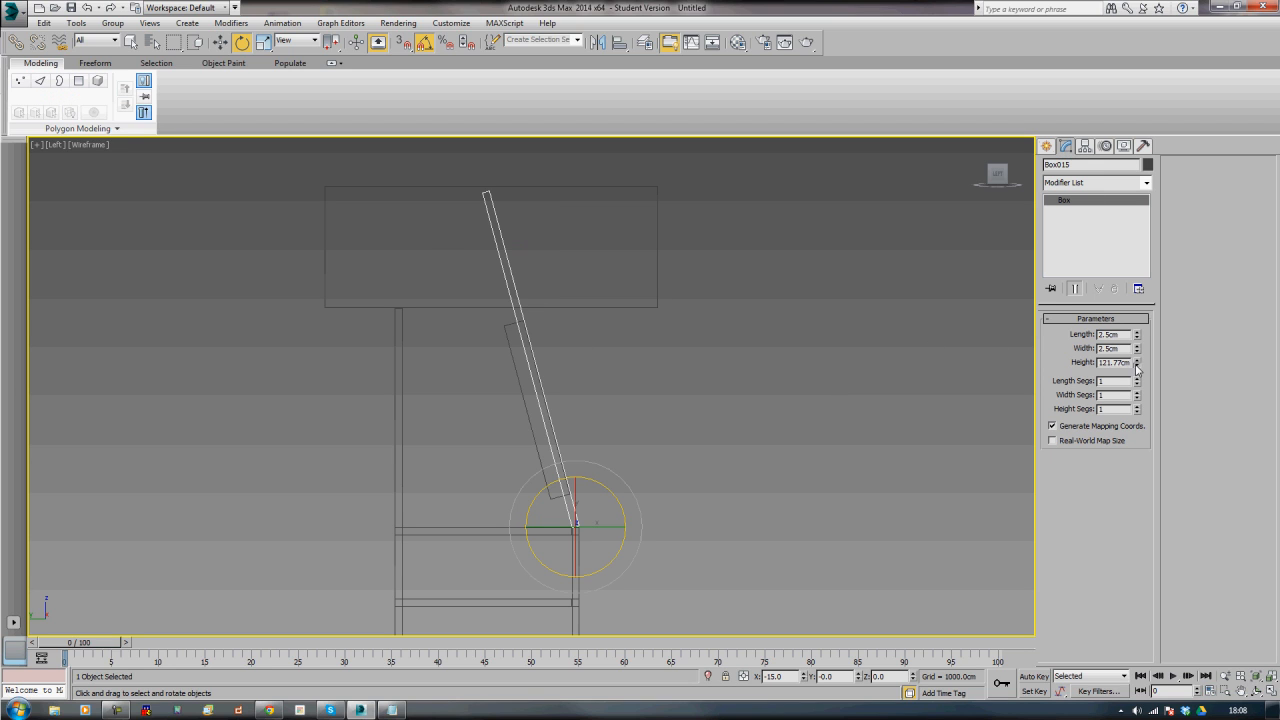
pyautogui.moveTo(1136, 368); pyautogui.dragTo(1136, 368)
pyautogui.click(1137, 360)
pyautogui.doubleClick(1120, 363)
pyautogui.write('79.5')
pyautogui.hotkey('ctrl', 'z')
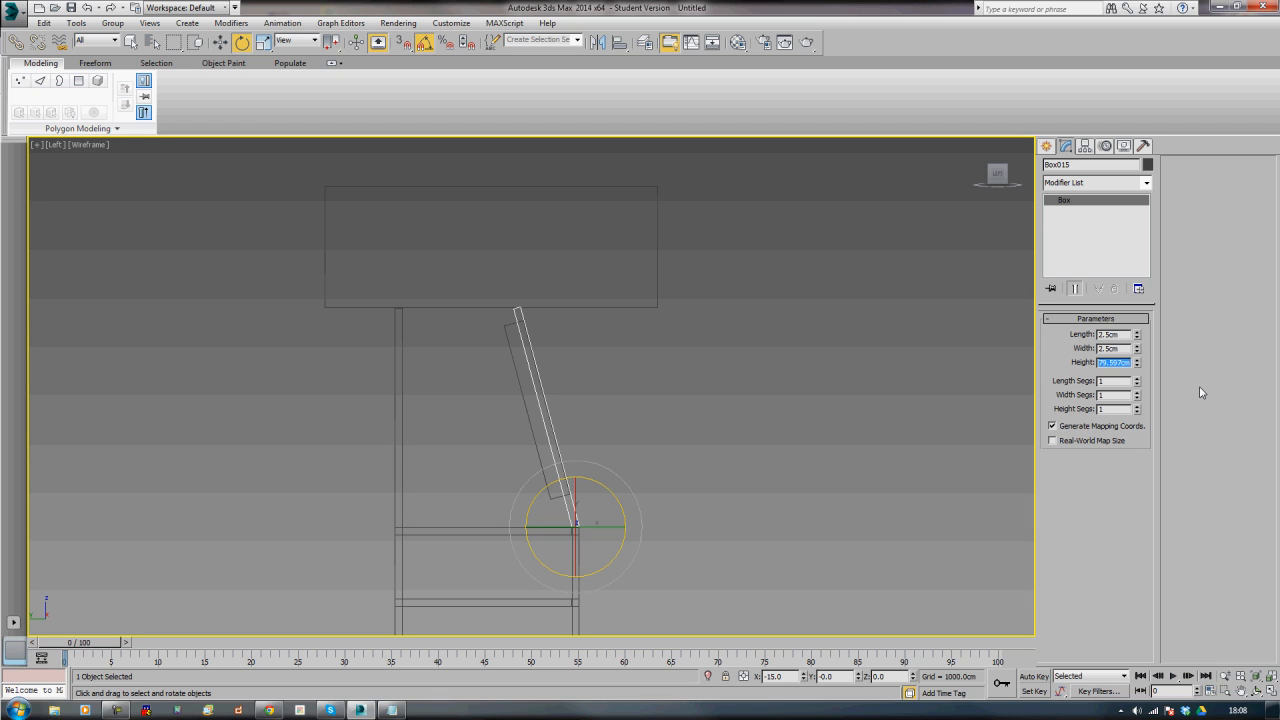
pyautogui.write('79.4')
pyautogui.press('Return')
pyautogui.click(659, 268)
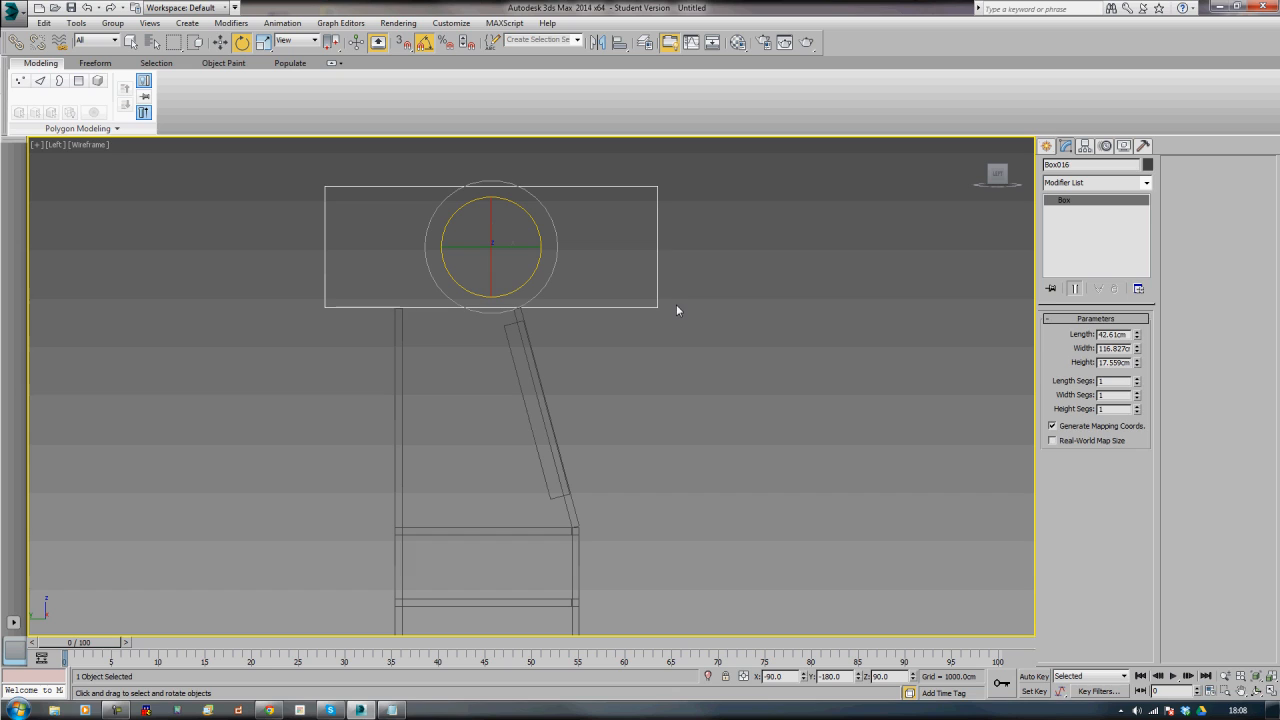
pyautogui.press('Delete')
# - Clone the tilted post upward by about 78.5 cm and rotate the copy to horizontal, pointing toward the rear post
pyautogui.click(570, 500)
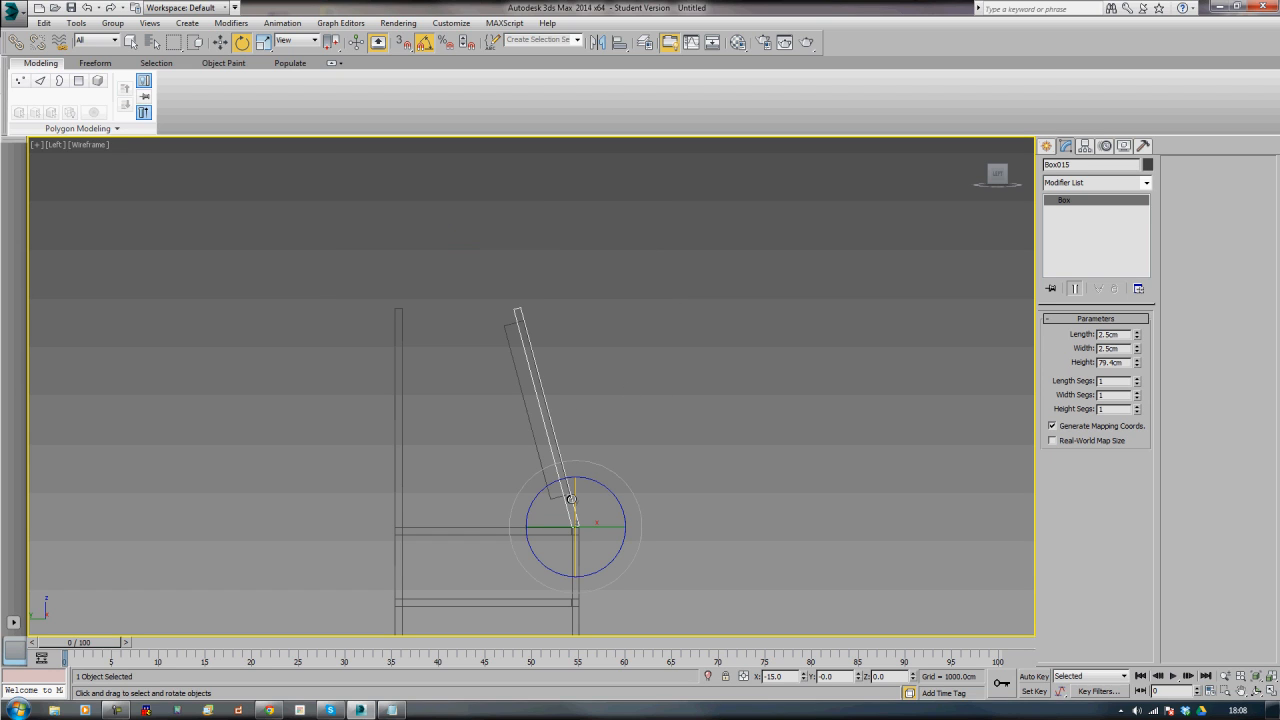
pyautogui.press('w')
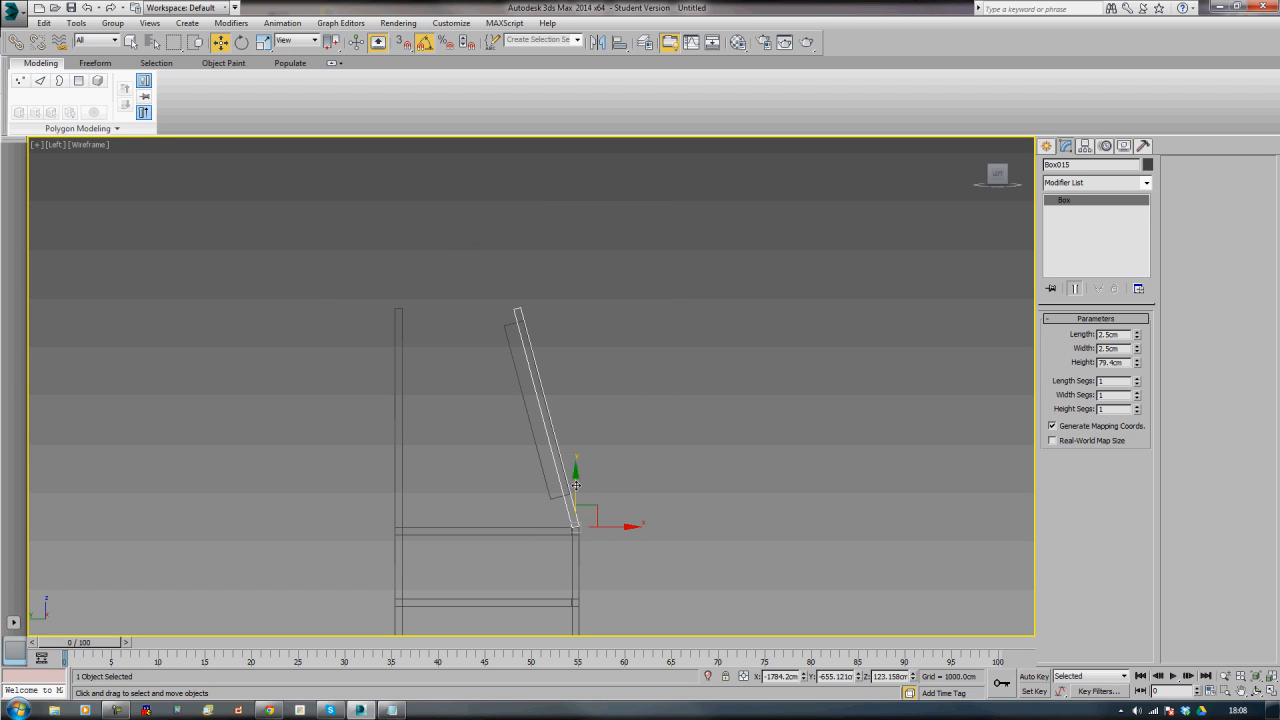
pyautogui.keyDown('shift'); pyautogui.moveTo(576, 485); pyautogui.dragTo(576, 265); pyautogui.keyUp('shift')
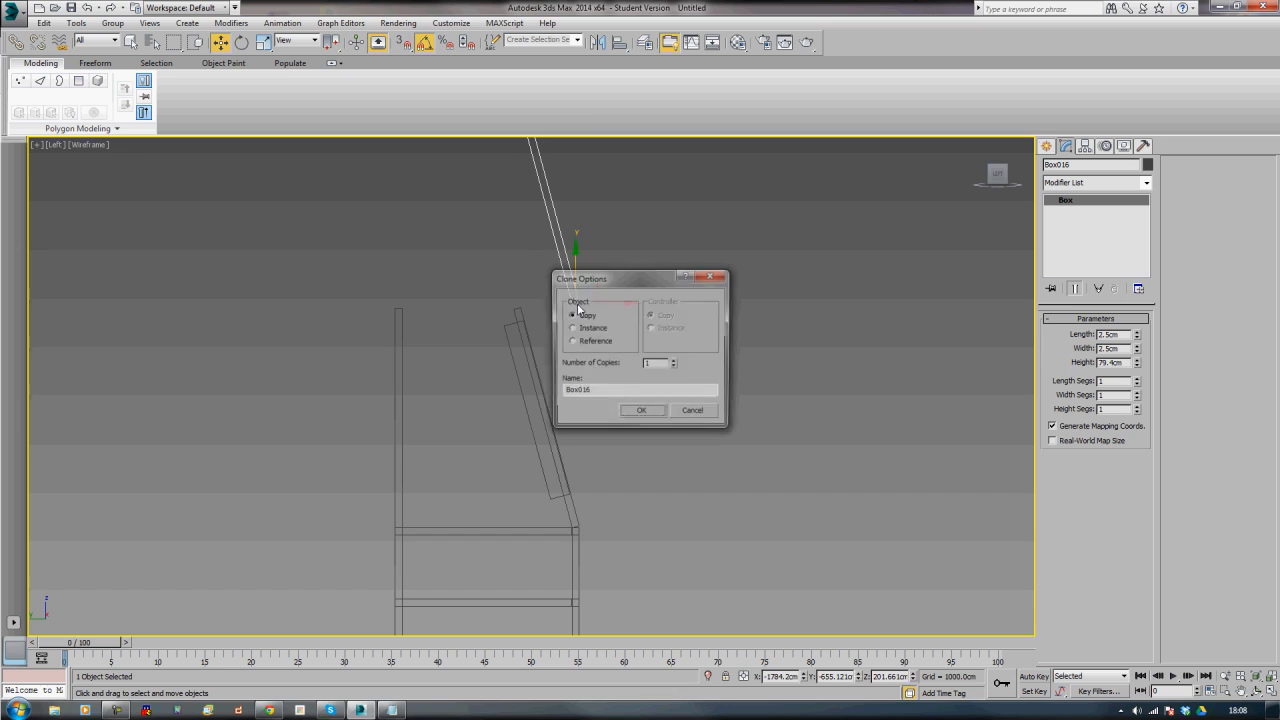
pyautogui.click(636, 412)
pyautogui.press('e')
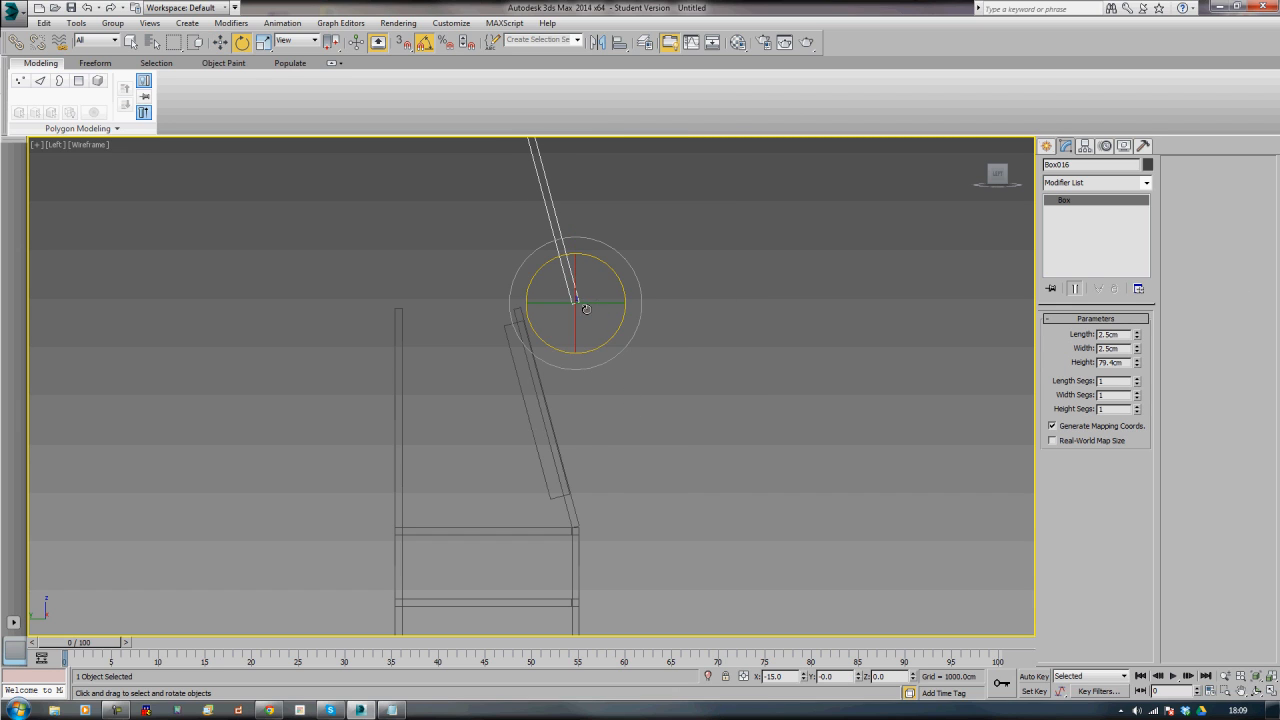
pyautogui.moveTo(541, 267); pyautogui.dragTo(518, 312)
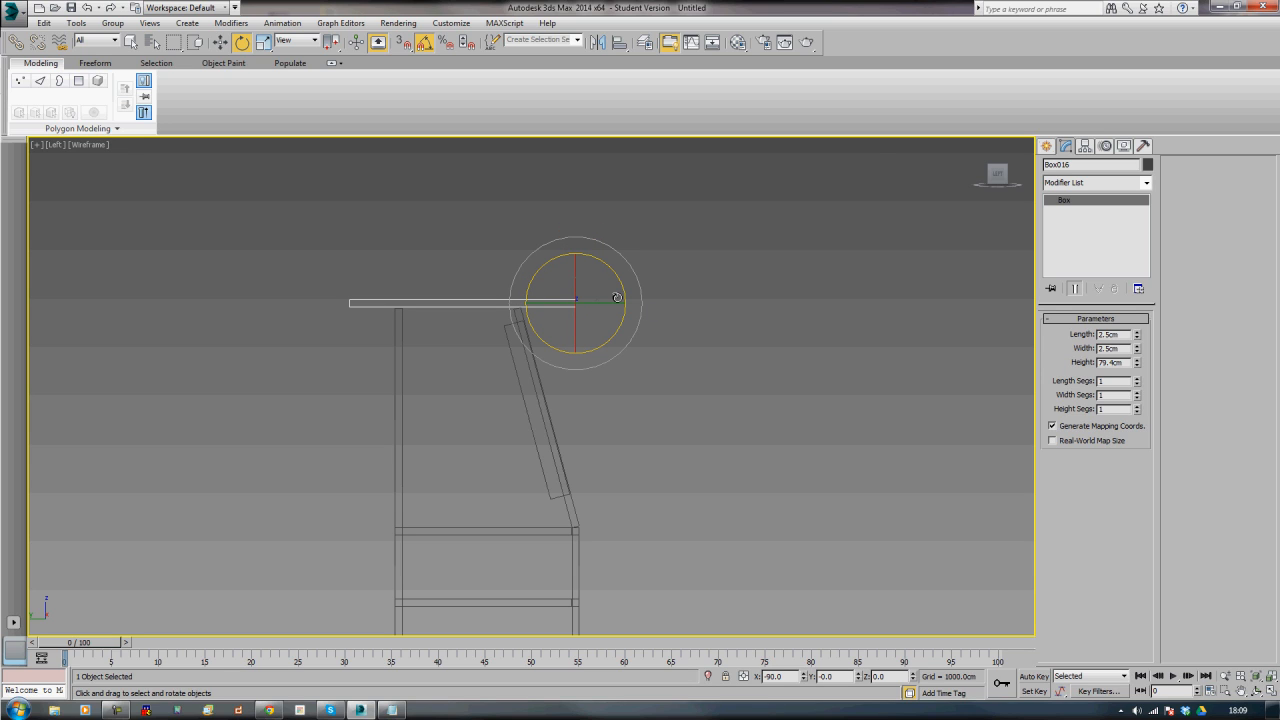
# - Move the horizontal bar to the tilted post's upper end and set its height to 39 cm, spanning to the rear post
pyautogui.press('w')
pyautogui.moveTo(598, 284); pyautogui.dragTo(536, 293)
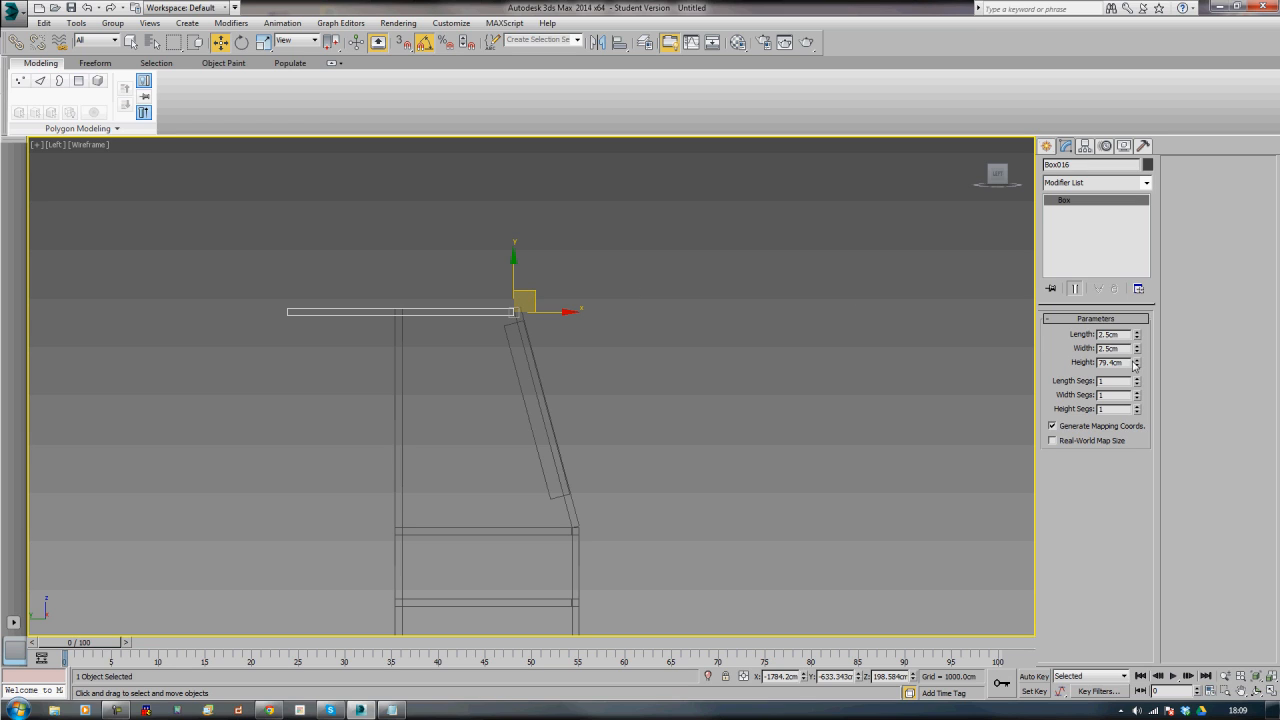
pyautogui.moveTo(1136, 366); pyautogui.dragTo(1137, 392)
pyautogui.doubleClick(1120, 362)
pyautogui.write('38.5')
pyautogui.press('Return')
pyautogui.write('39')
pyautogui.press('Return')
pyautogui.click(814, 362)
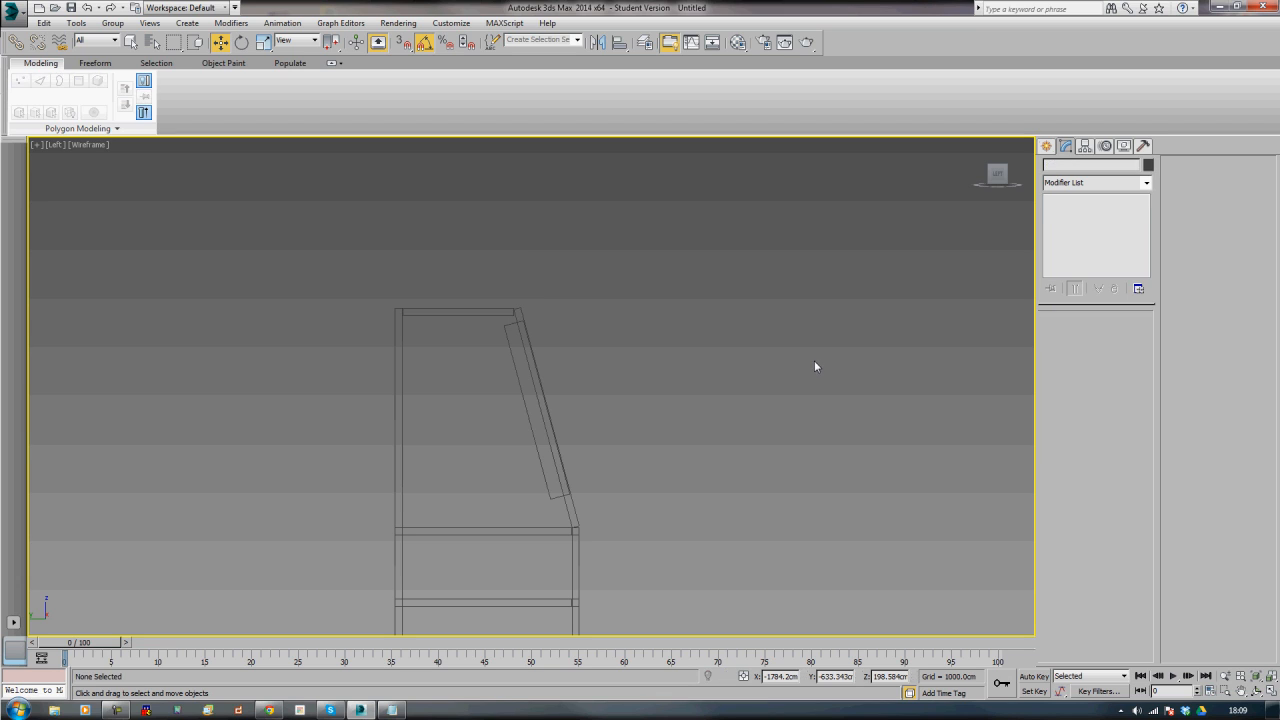
# - Clone the tilted post and the short horizontal bar along X in the top view, placing the copies on the frame's opposite side
pyautogui.press('p')
pyautogui.keyDown('alt'); pyautogui.moveTo(811, 366); pyautogui.dragTo(527, 351, button='middle'); pyautogui.keyUp('alt')
pyautogui.click(537, 332)
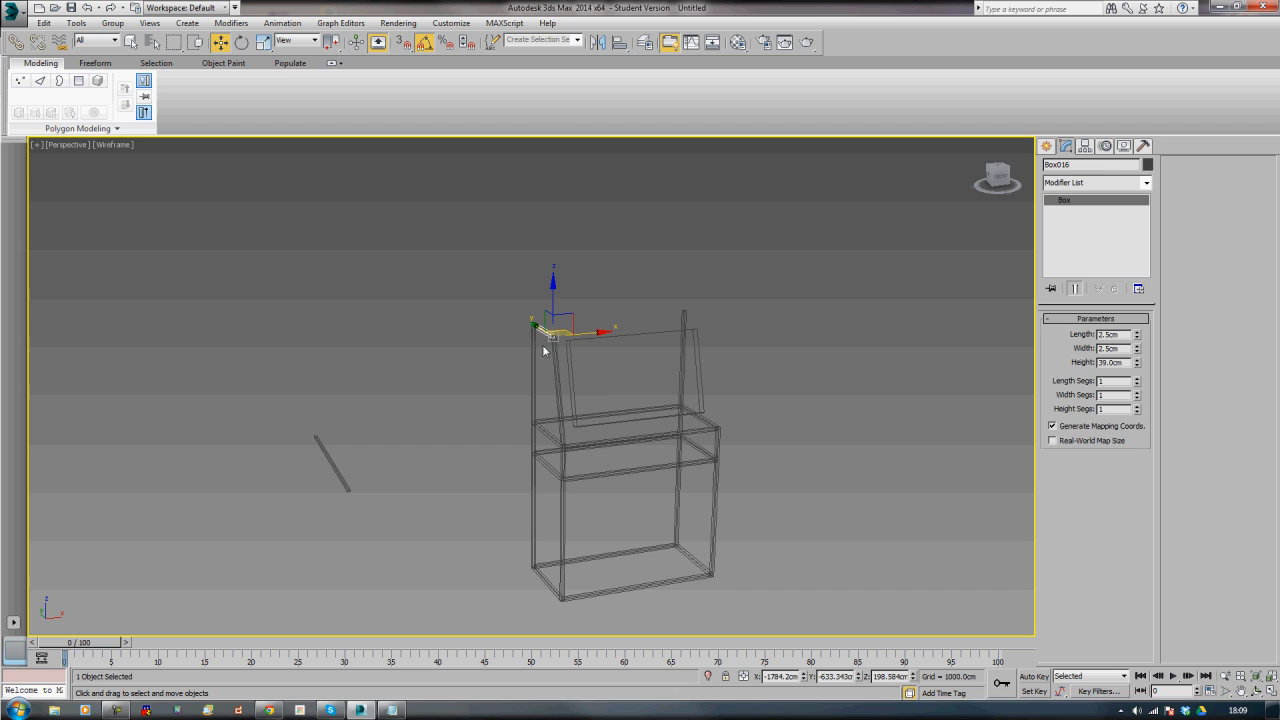
pyautogui.keyDown('ctrl'); pyautogui.click(560, 403); pyautogui.keyUp('ctrl')
pyautogui.keyDown('alt'); pyautogui.moveTo(755, 411); pyautogui.dragTo(724, 428, button='middle'); pyautogui.keyUp('alt')
pyautogui.press('t')
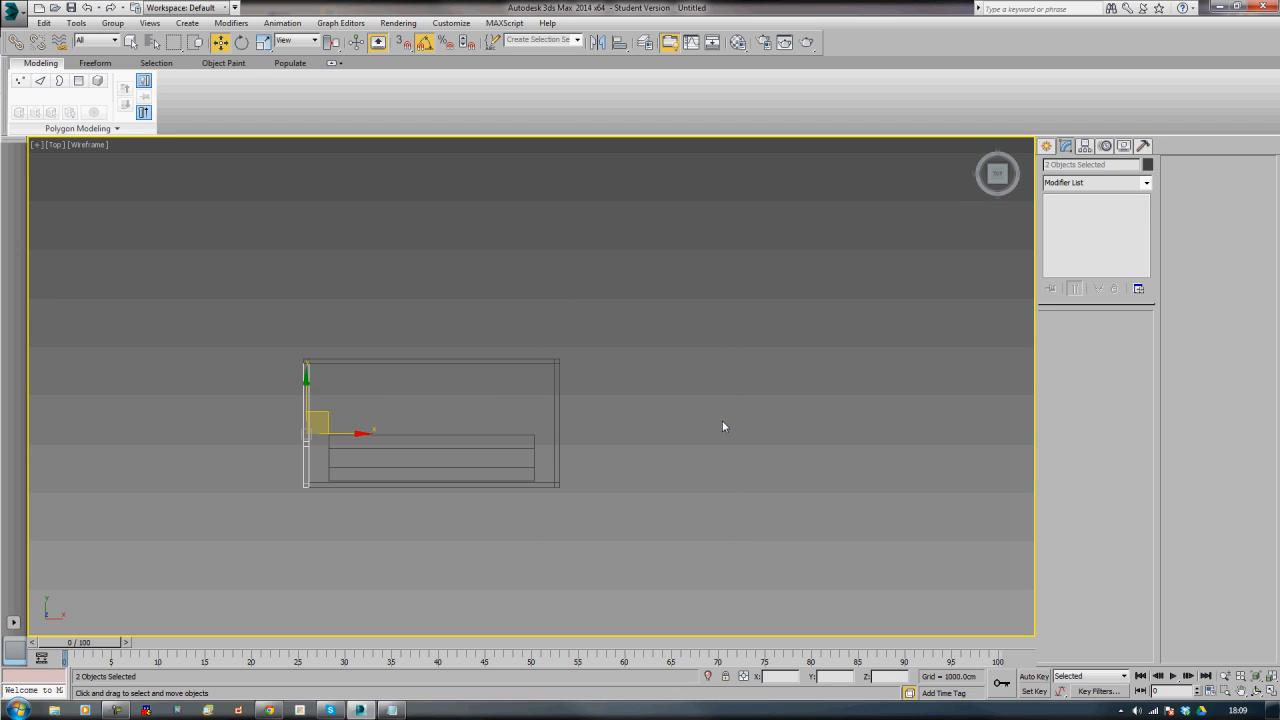
pyautogui.moveTo(464, 411); pyautogui.dragTo(557, 377, button='middle')
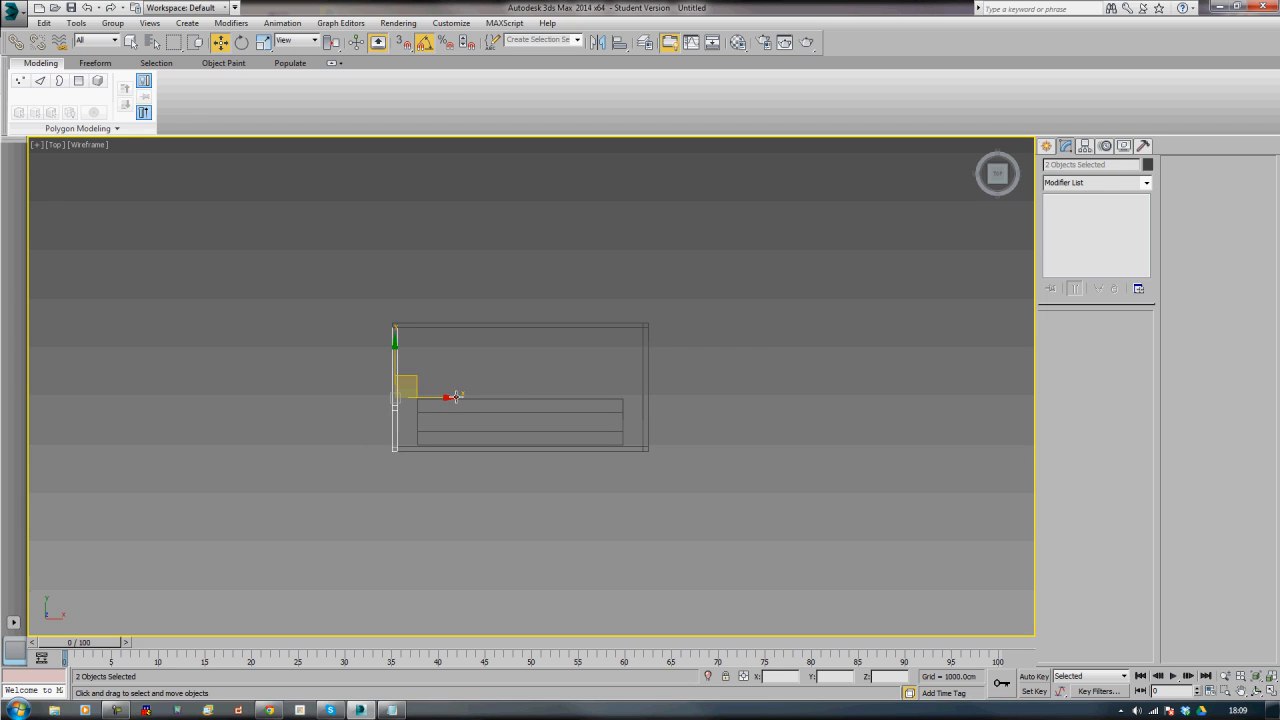
pyautogui.moveTo(452, 398); pyautogui.dragTo(701, 419)
pyautogui.click(644, 411)
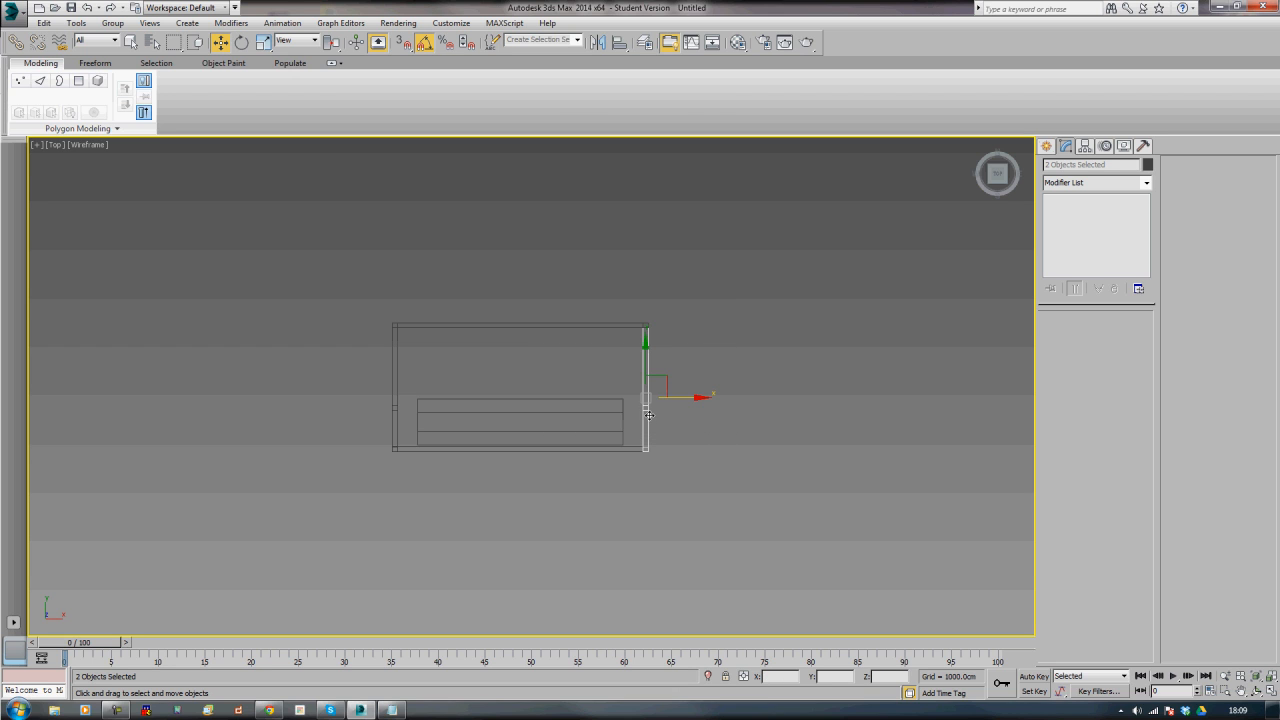
# - In the perspective view, clone the upper frame's rear crossbar up along Z by about 77 cm, between the rear posts' tops
pyautogui.press('p')
pyautogui.press('z')
pyautogui.keyDown('alt'); pyautogui.moveTo(535, 451); pyautogui.dragTo(557, 405, button='middle'); pyautogui.keyUp('alt')
pyautogui.click(530, 468)
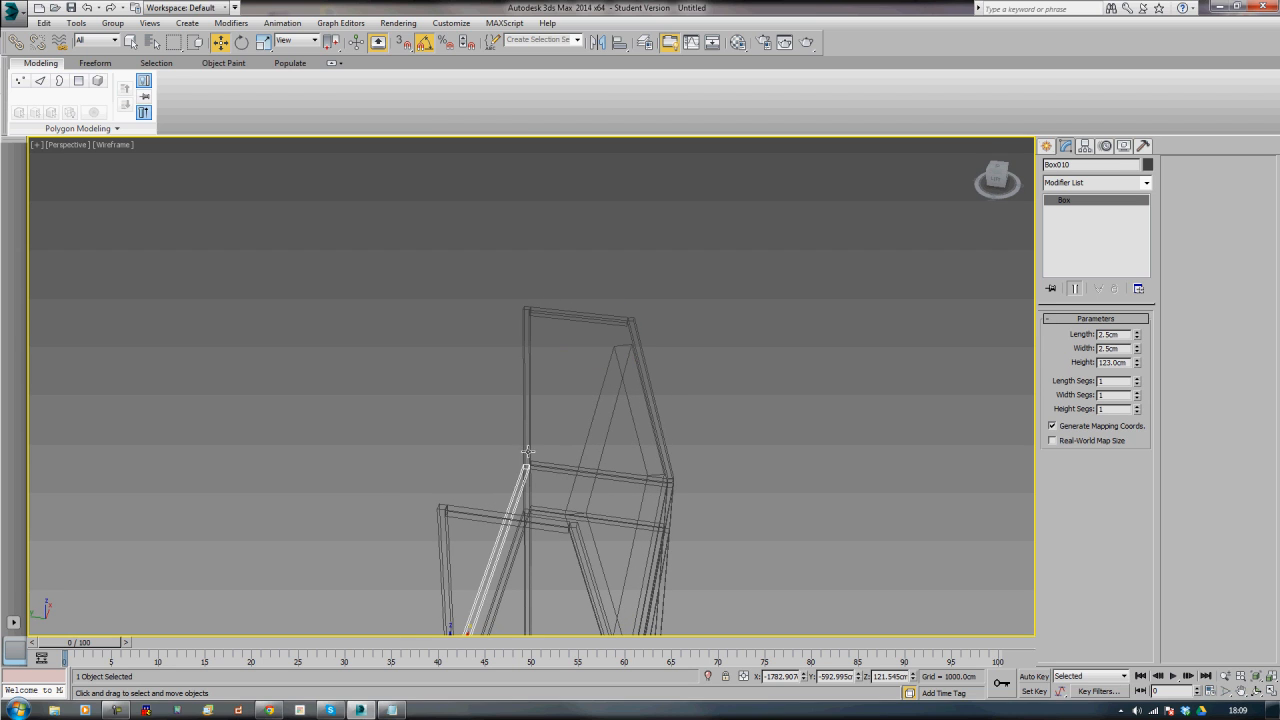
pyautogui.moveTo(530, 470); pyautogui.dragTo(537, 398, button='middle')
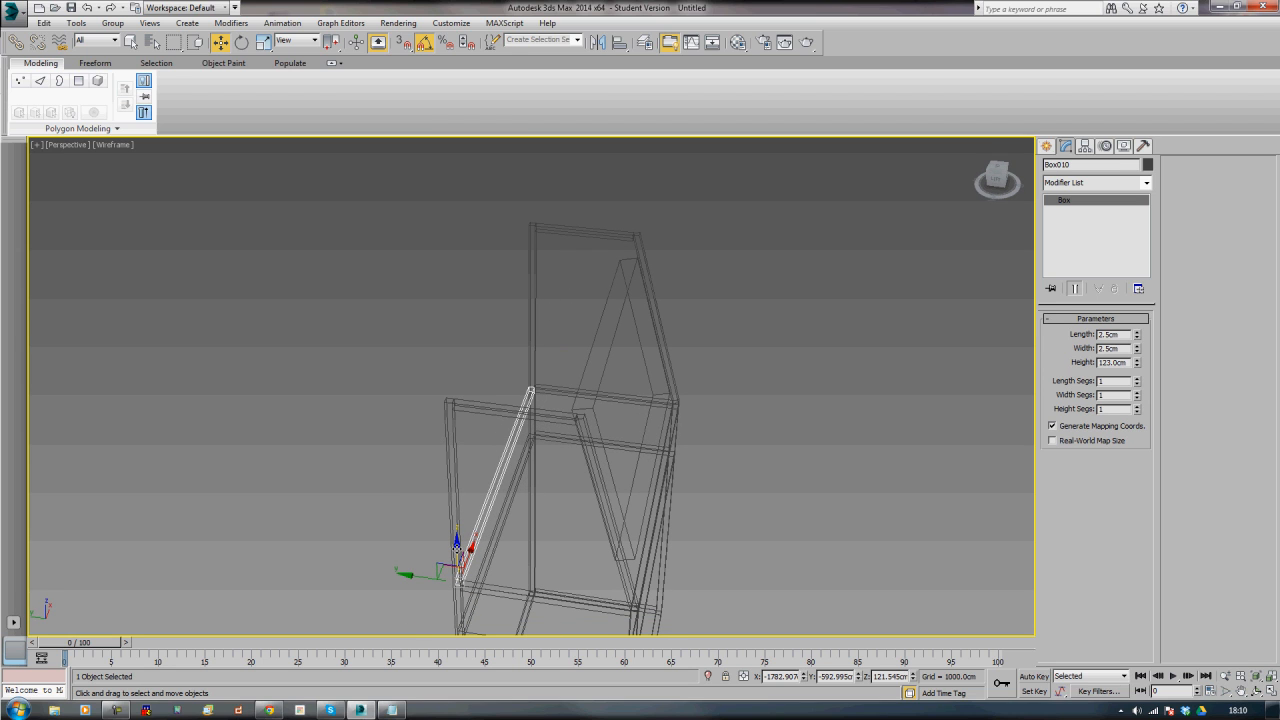
pyautogui.moveTo(457, 548); pyautogui.dragTo(459, 371)
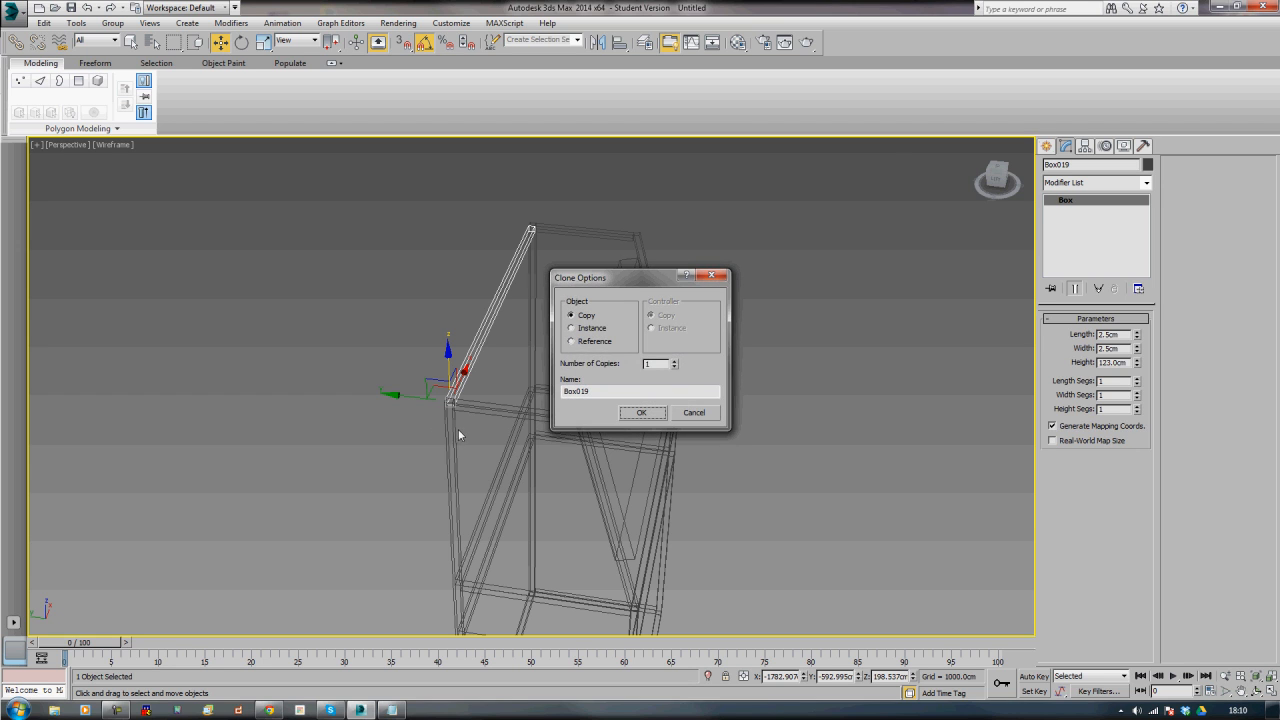
pyautogui.click(626, 414)
# - In the front view, raise the new top rear crossbar by about 0.3 cm, flush with the post tops
pyautogui.click(338, 470)
pyautogui.moveTo(338, 470)
pyautogui.keyDown('alt'); pyautogui.mouseDown(button='middle')
pyautogui.moveTo(548, 443)
pyautogui.moveTo(474, 508)
pyautogui.moveTo(468, 558)
pyautogui.mouseUp(button='middle'); pyautogui.keyUp('alt')
pyautogui.press('f')
pyautogui.scroll(-3, 542, 440)
pyautogui.scroll(4, 492, 428)
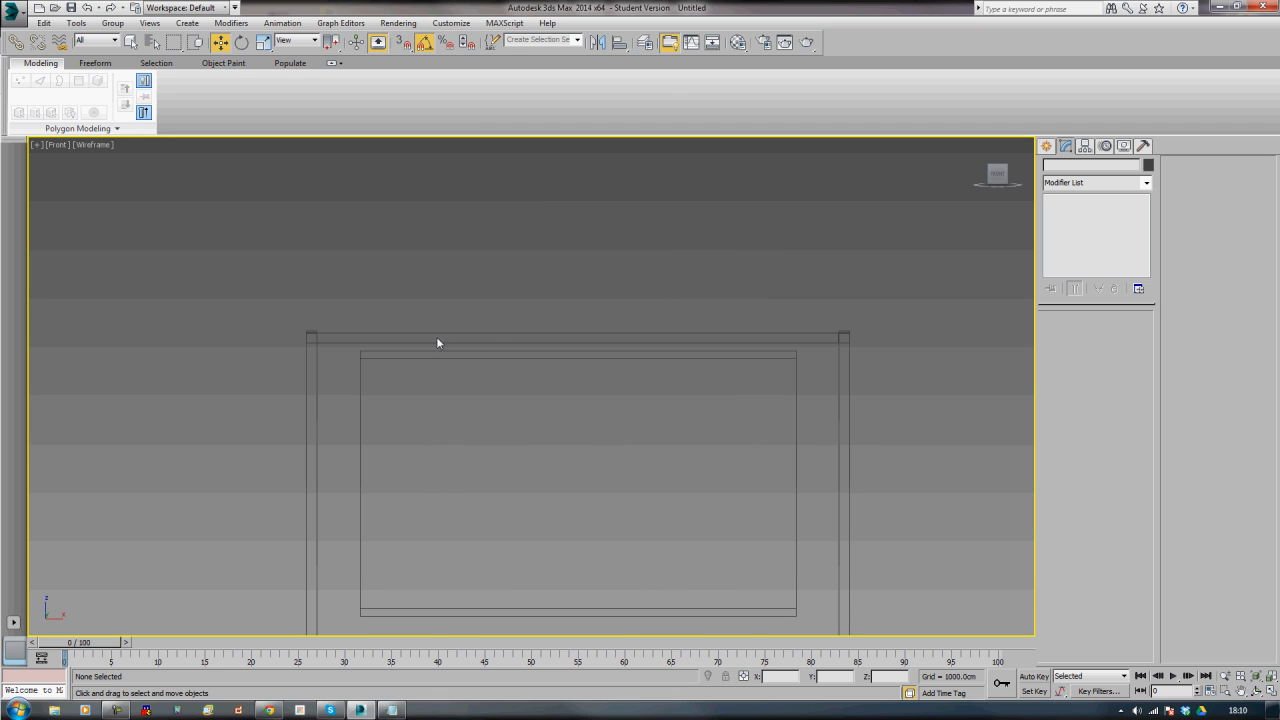
pyautogui.click(351, 336)
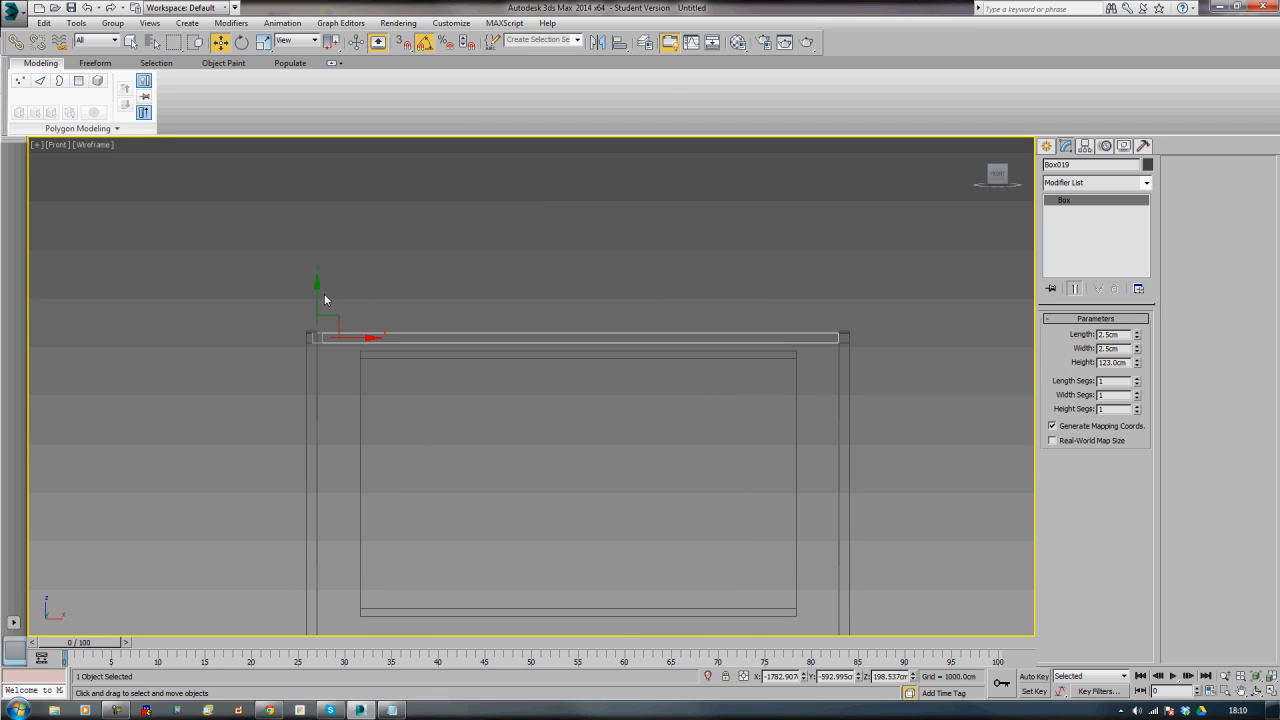
pyautogui.moveTo(317, 288); pyautogui.dragTo(319, 286)
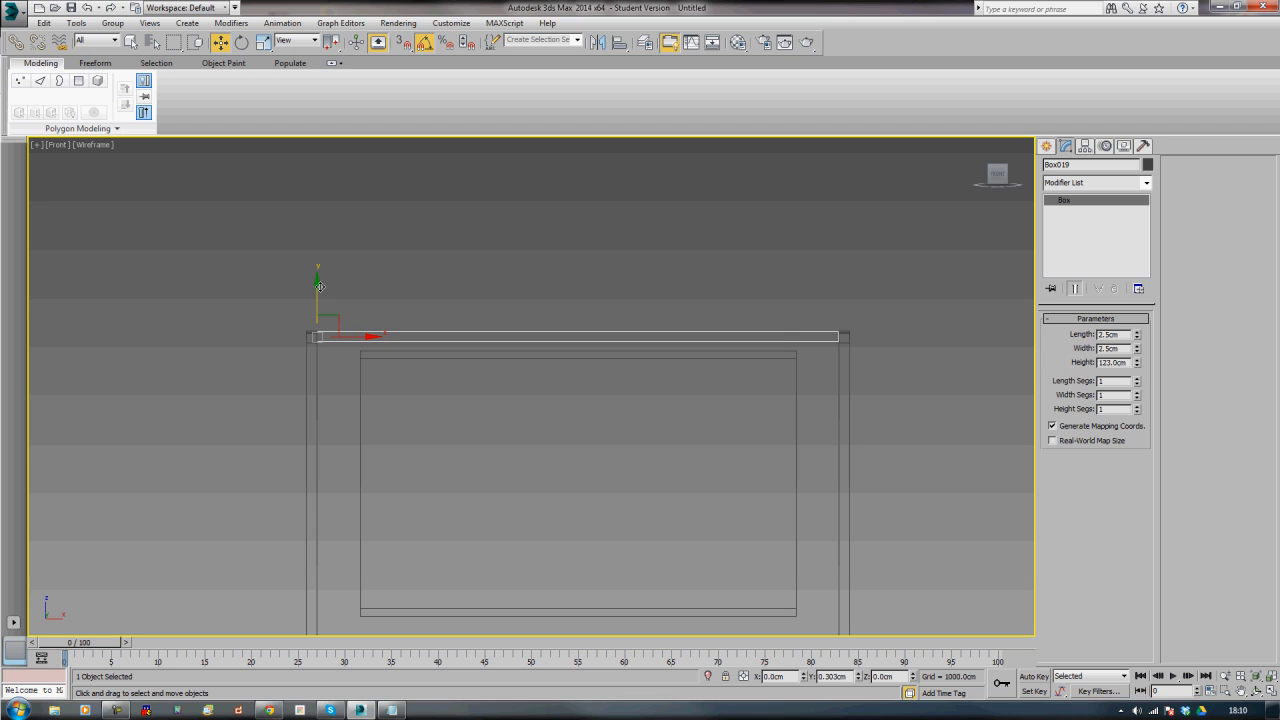
# - In the perspective view, clone the top rear crossbar forward along Y by about 42 cm, between the tilted posts' upper ends
pyautogui.press('p')
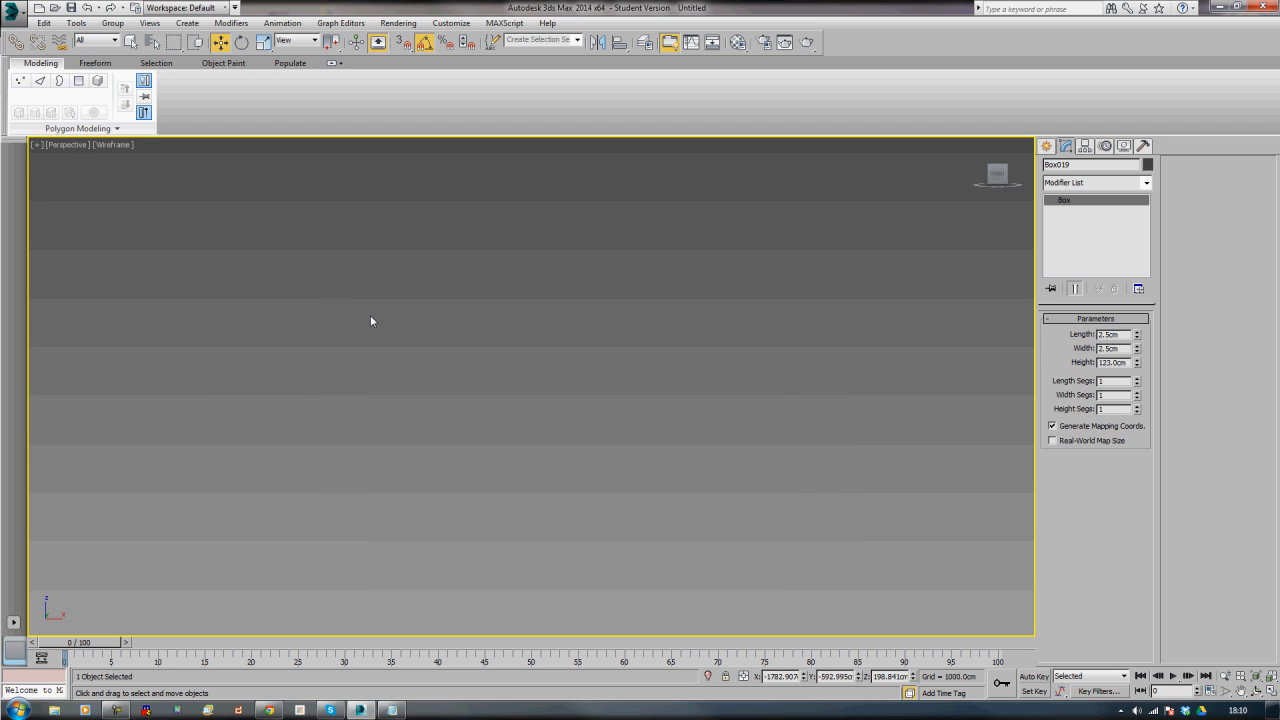
pyautogui.scroll(-5, 385, 326)
pyautogui.keyDown('alt'); pyautogui.moveTo(573, 327); pyautogui.dragTo(666, 366, button='middle'); pyautogui.keyUp('alt')
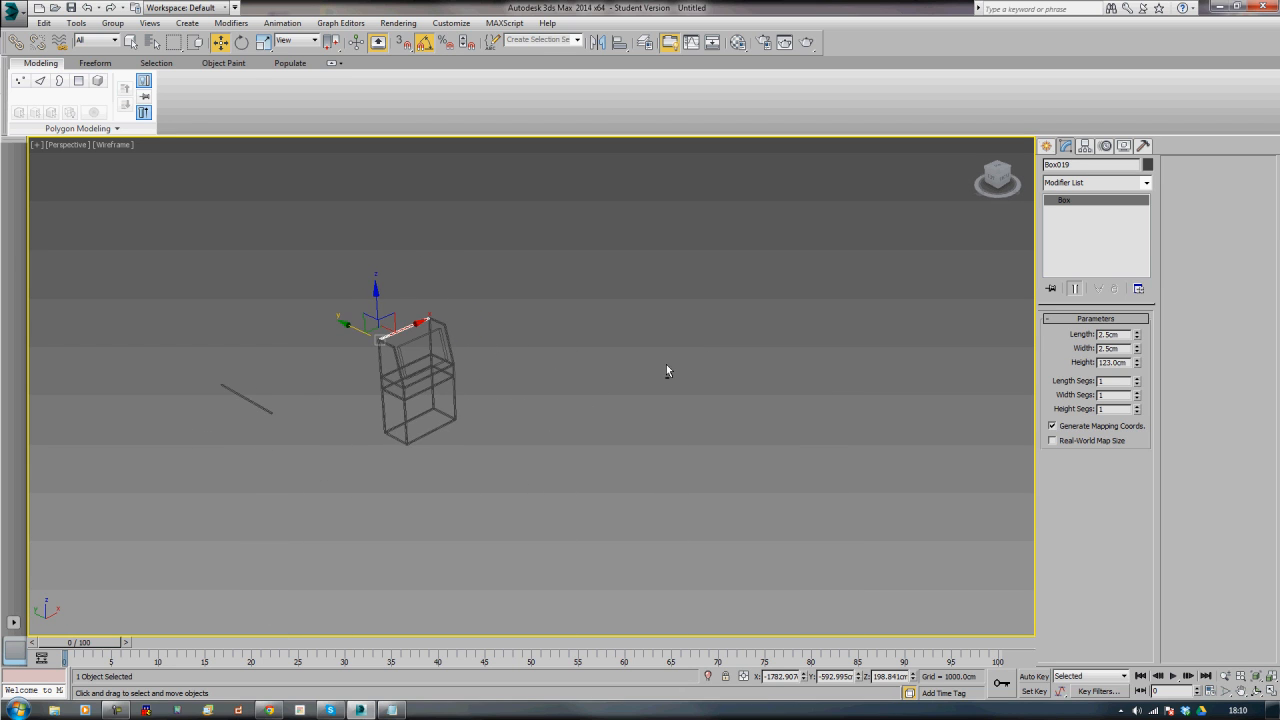
pyautogui.moveTo(449, 405); pyautogui.dragTo(644, 435, button='middle')
pyautogui.scroll(4, 645, 436)
pyautogui.moveTo(597, 368); pyautogui.dragTo(657, 434, button='middle')
pyautogui.scroll(4, 702, 446)
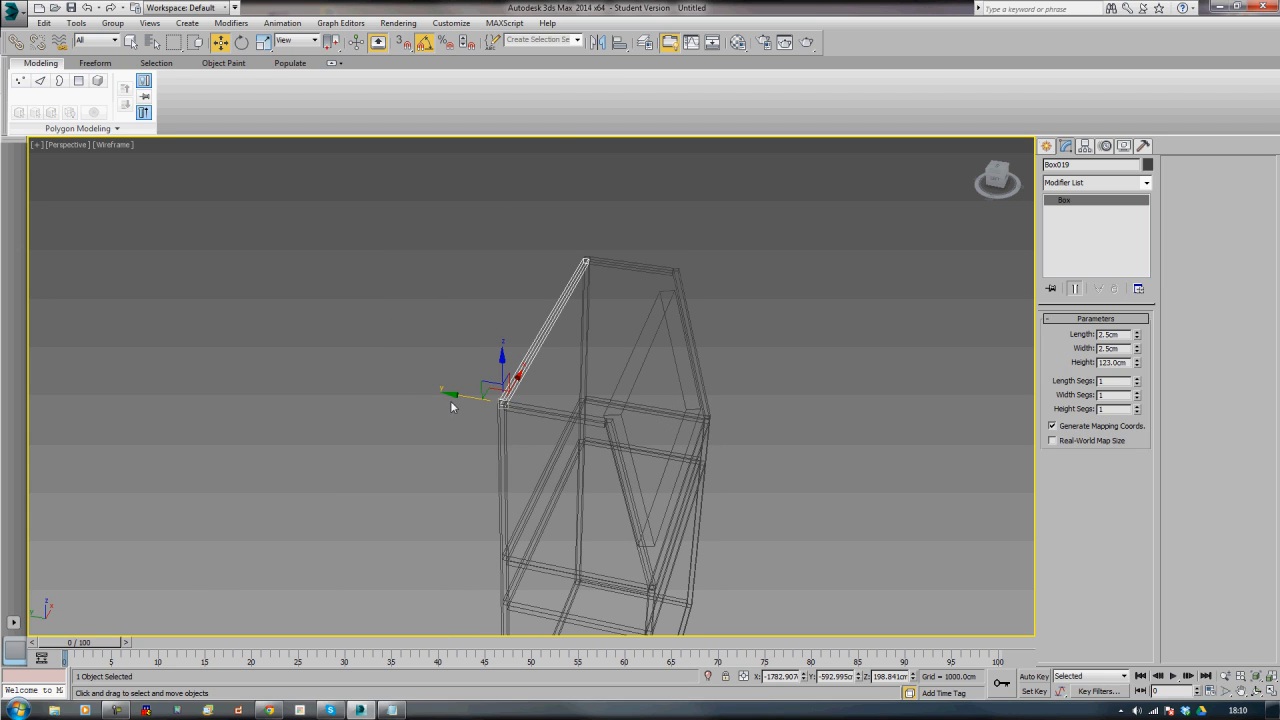
pyautogui.keyDown('shift'); pyautogui.moveTo(457, 394); pyautogui.dragTo(563, 430); pyautogui.keyUp('shift')
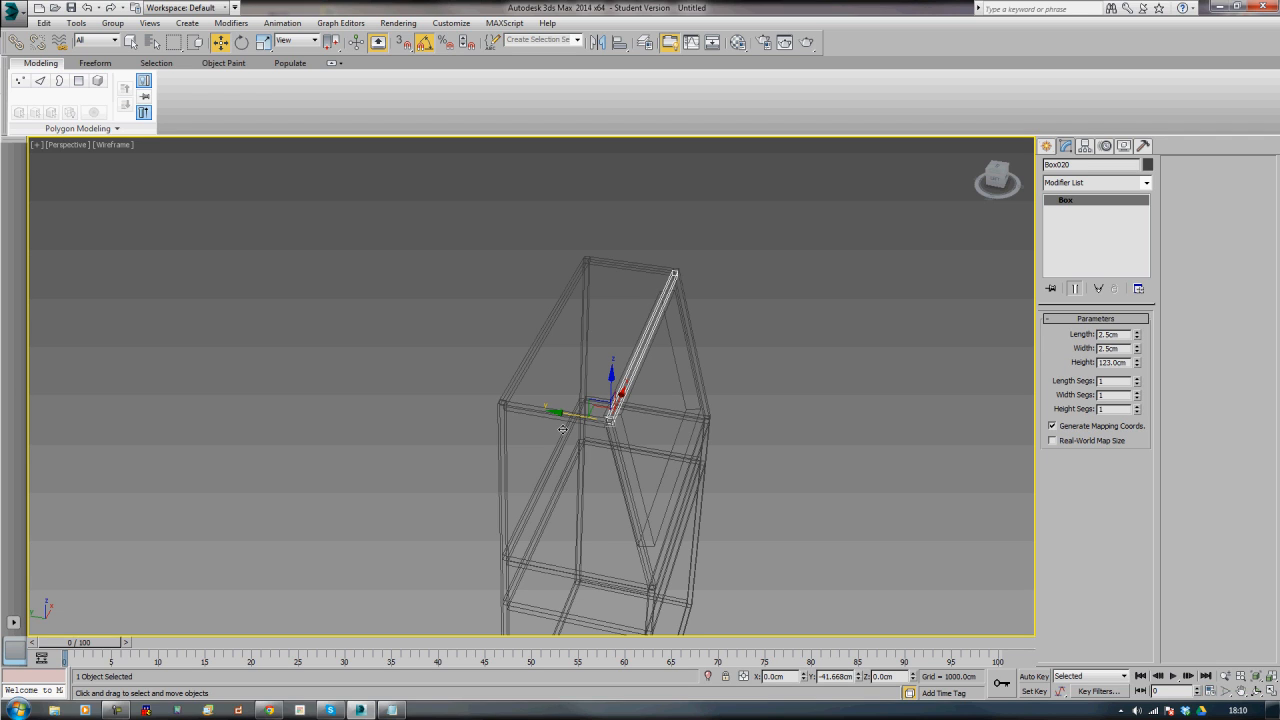
pyautogui.keyDown('shift'); pyautogui.moveTo(563, 429); pyautogui.dragTo(563, 429); pyautogui.keyUp('shift')
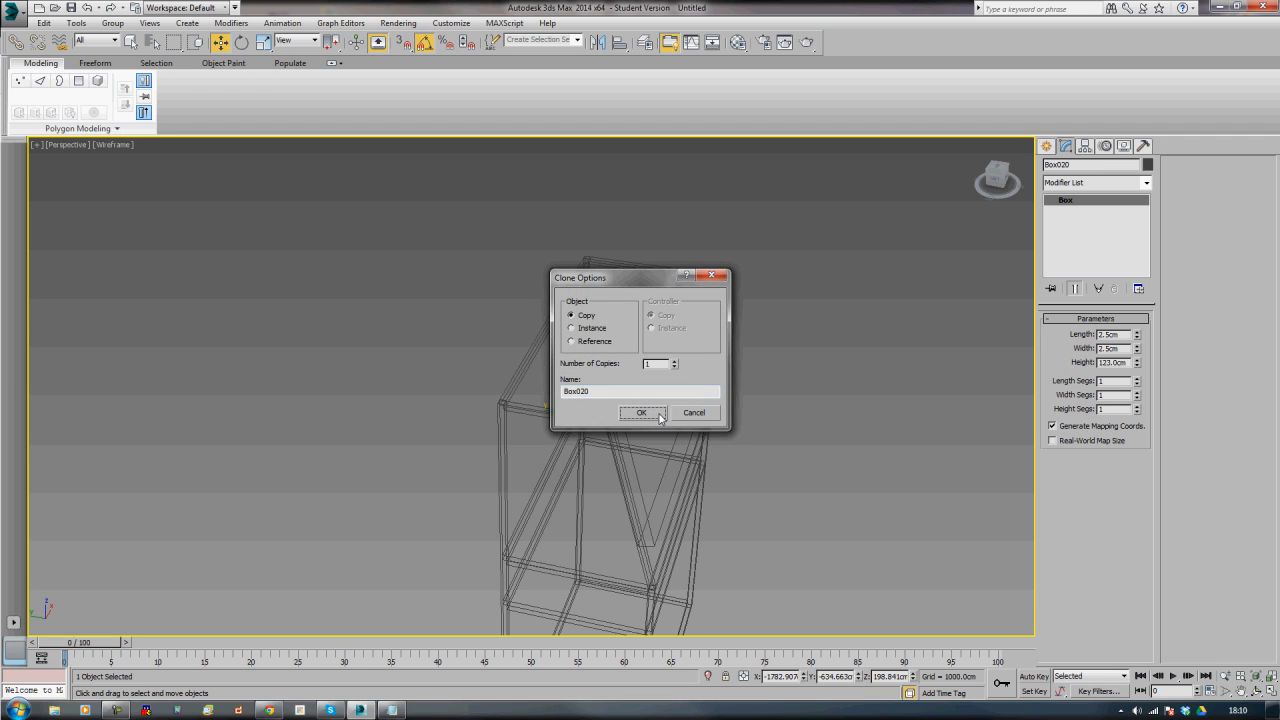
pyautogui.click(655, 413)
# - Examine the whole stand in shaded display with nothing selected, and return the view to wireframe
pyautogui.moveTo(840, 523)
pyautogui.keyDown('alt'); pyautogui.mouseDown(button='middle')
pyautogui.moveTo(803, 431)
pyautogui.moveTo(671, 377)
pyautogui.moveTo(669, 397)
pyautogui.moveTo(787, 406)
pyautogui.moveTo(819, 386)
pyautogui.moveTo(646, 401)
pyautogui.moveTo(743, 400)
pyautogui.moveTo(854, 332)
pyautogui.moveTo(824, 322)
pyautogui.mouseUp(button='middle'); pyautogui.keyUp('alt')
pyautogui.click(854, 332)
pyautogui.press('F3')
pyautogui.scroll(-3, 794, 358)
pyautogui.keyDown('alt'); pyautogui.moveTo(796, 365); pyautogui.dragTo(645, 459, button='middle'); pyautogui.keyUp('alt')
pyautogui.scroll(3, 703, 452)
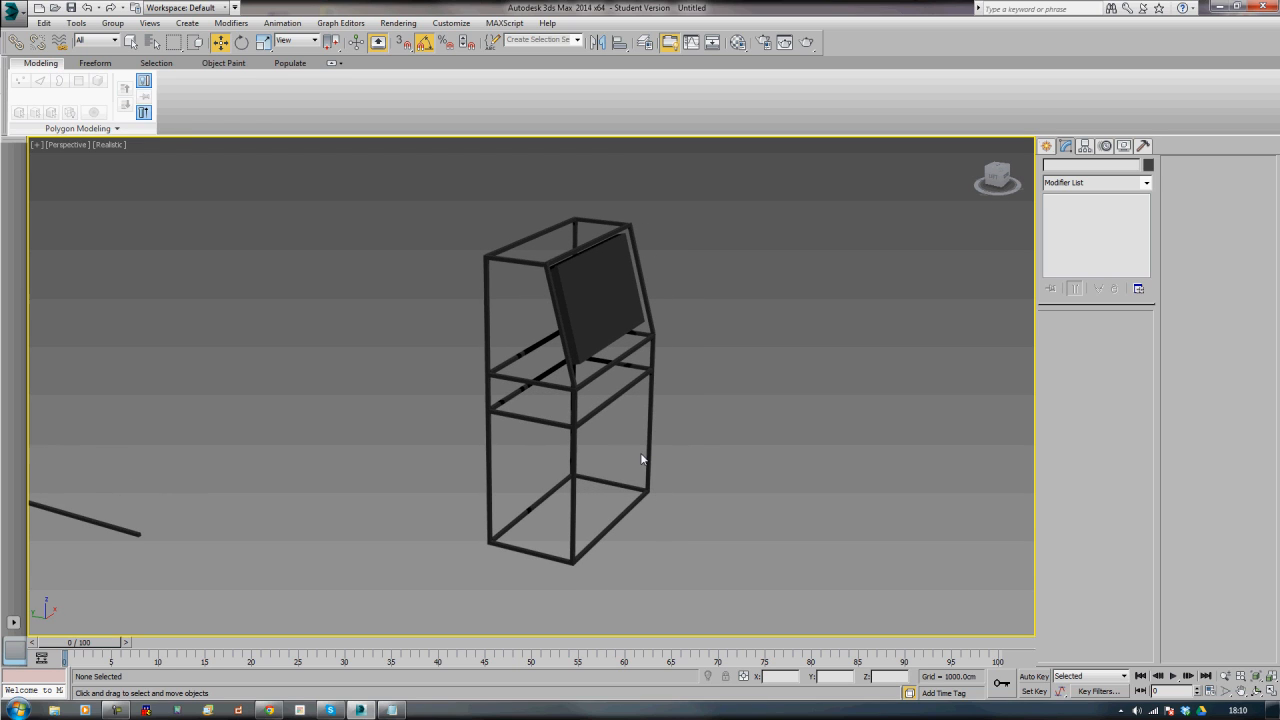
pyautogui.press('F3')
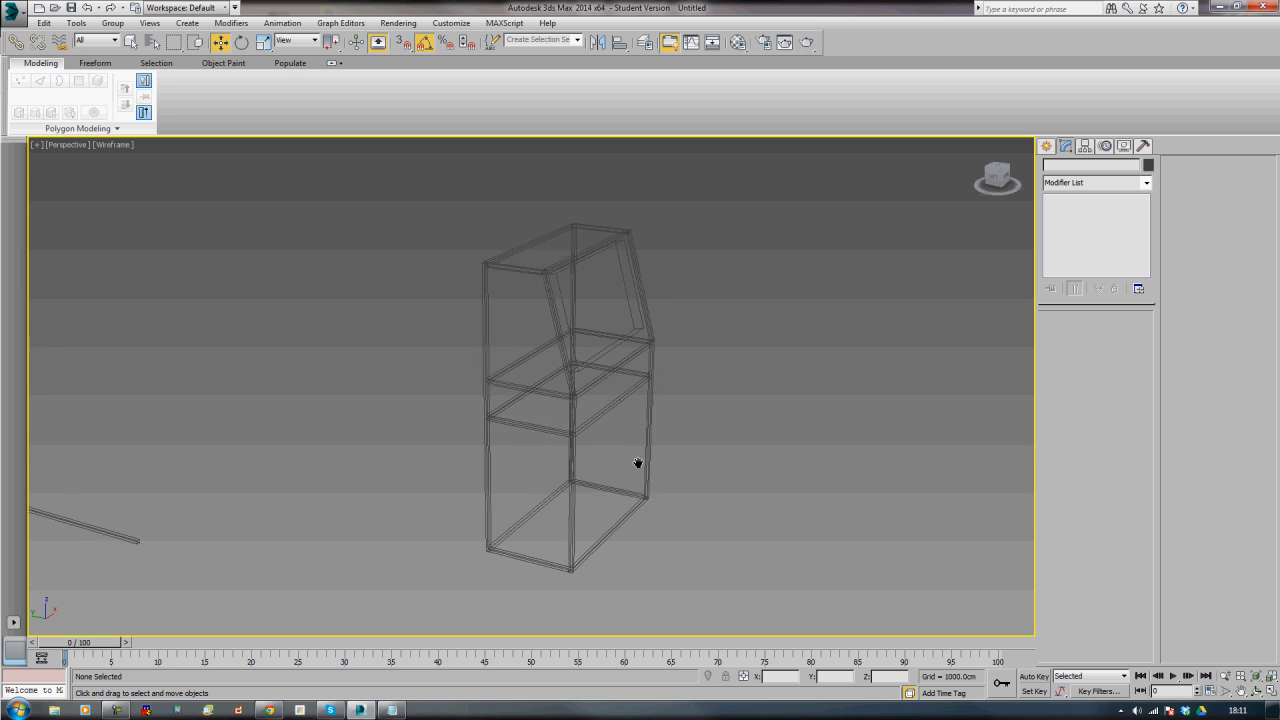
# - Clone the lower shelf frame's side crossbar rotated 180° so the copy points forward, and set the copy's height to 80 cm
pyautogui.scroll(3, 632, 475)
pyautogui.click(510, 439)
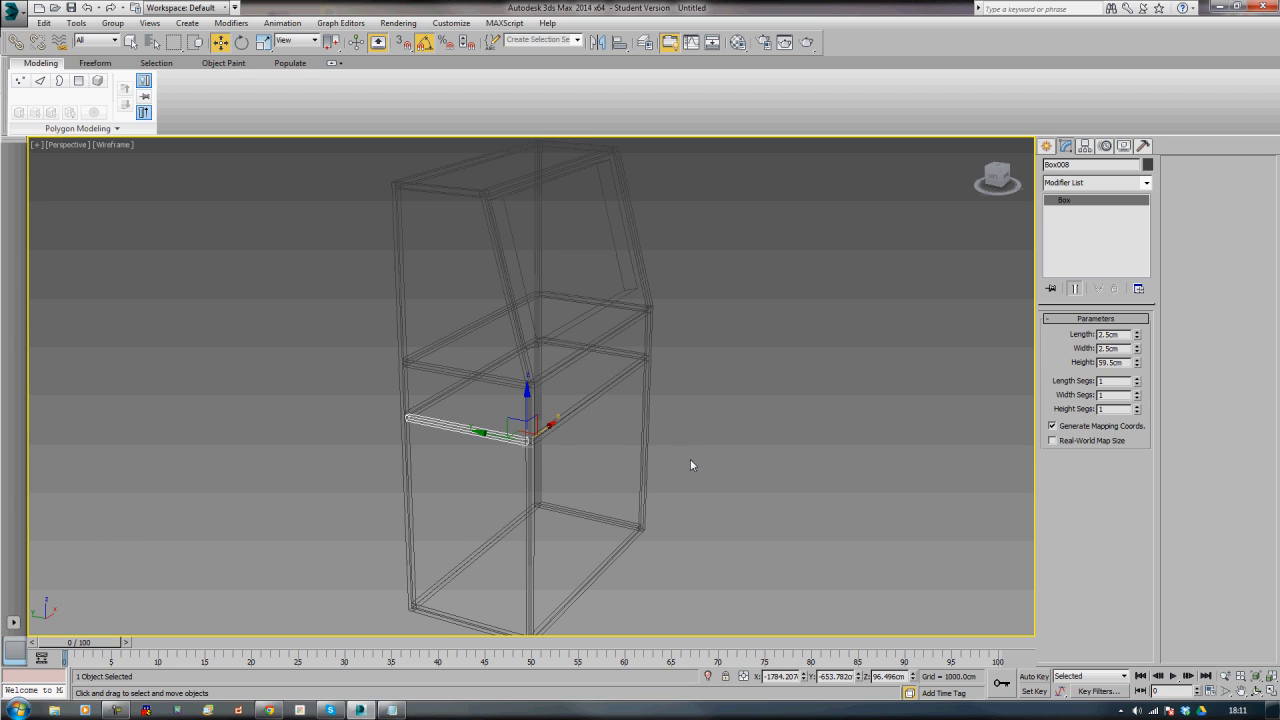
pyautogui.keyDown('alt'); pyautogui.moveTo(690, 465); pyautogui.dragTo(648, 451, button='middle'); pyautogui.keyUp('alt')
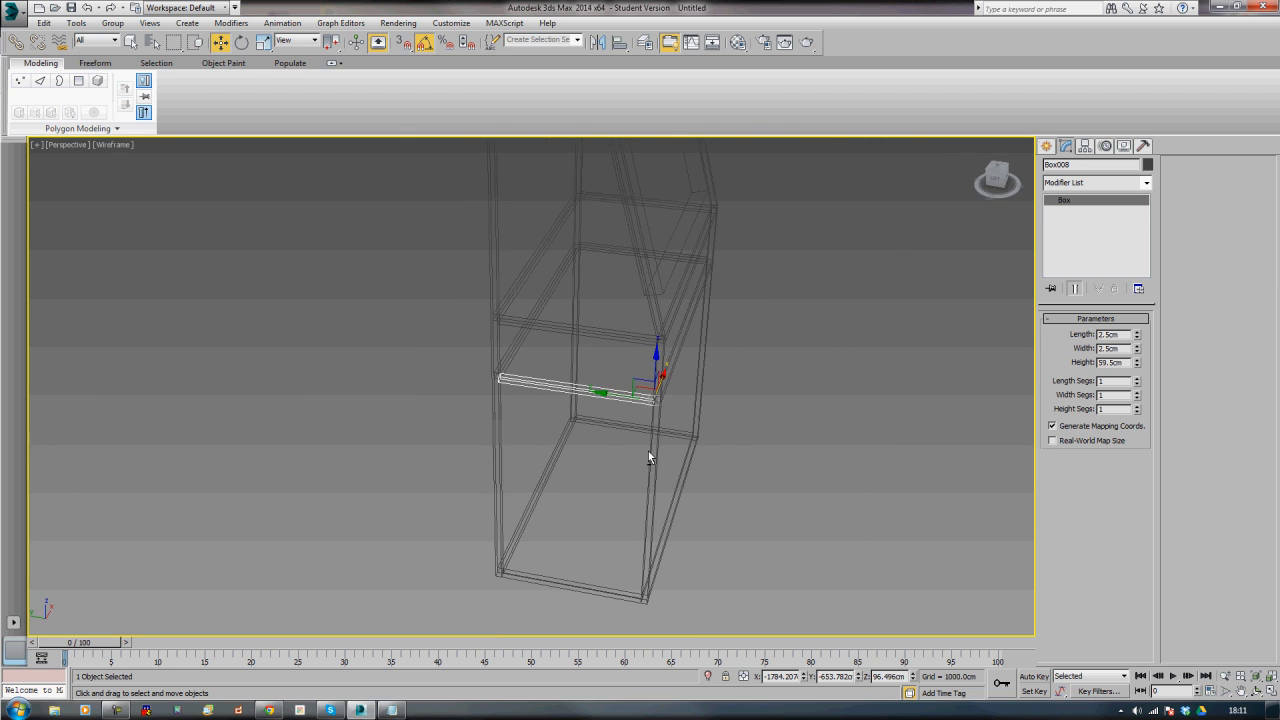
pyautogui.press('e')
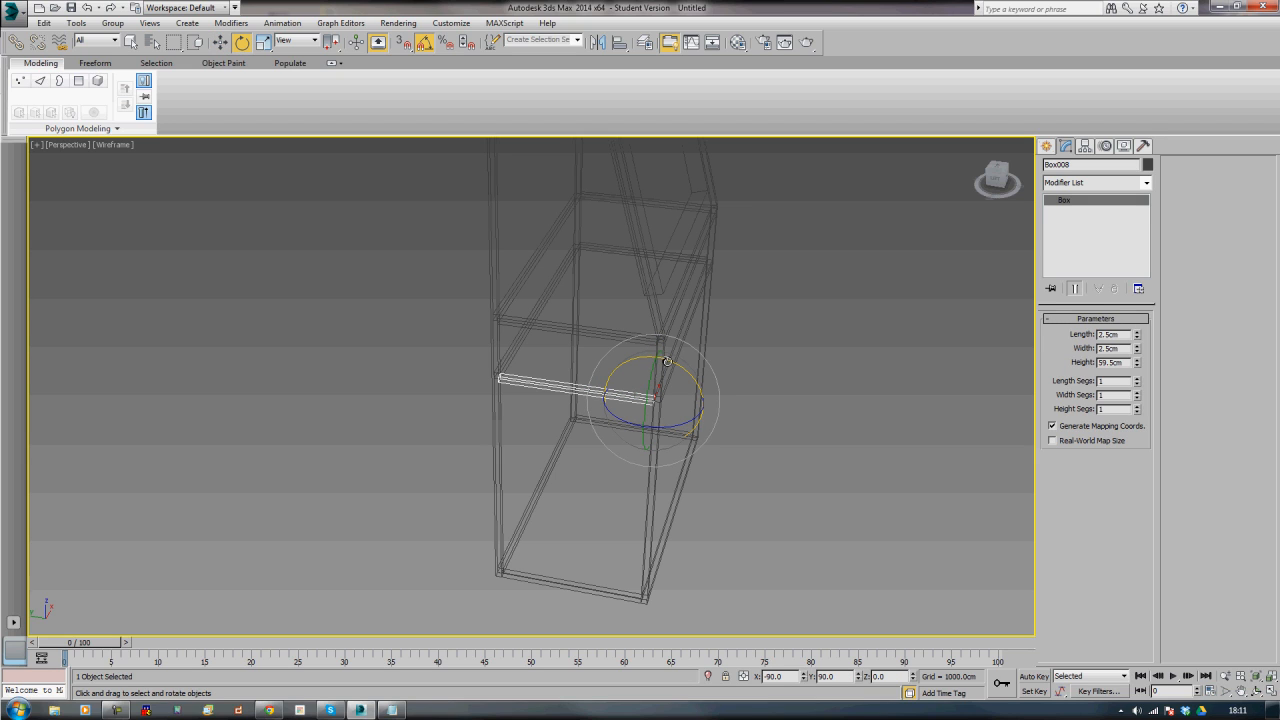
pyautogui.keyDown('shift'); pyautogui.moveTo(668, 360); pyautogui.dragTo(779, 405); pyautogui.keyUp('shift')
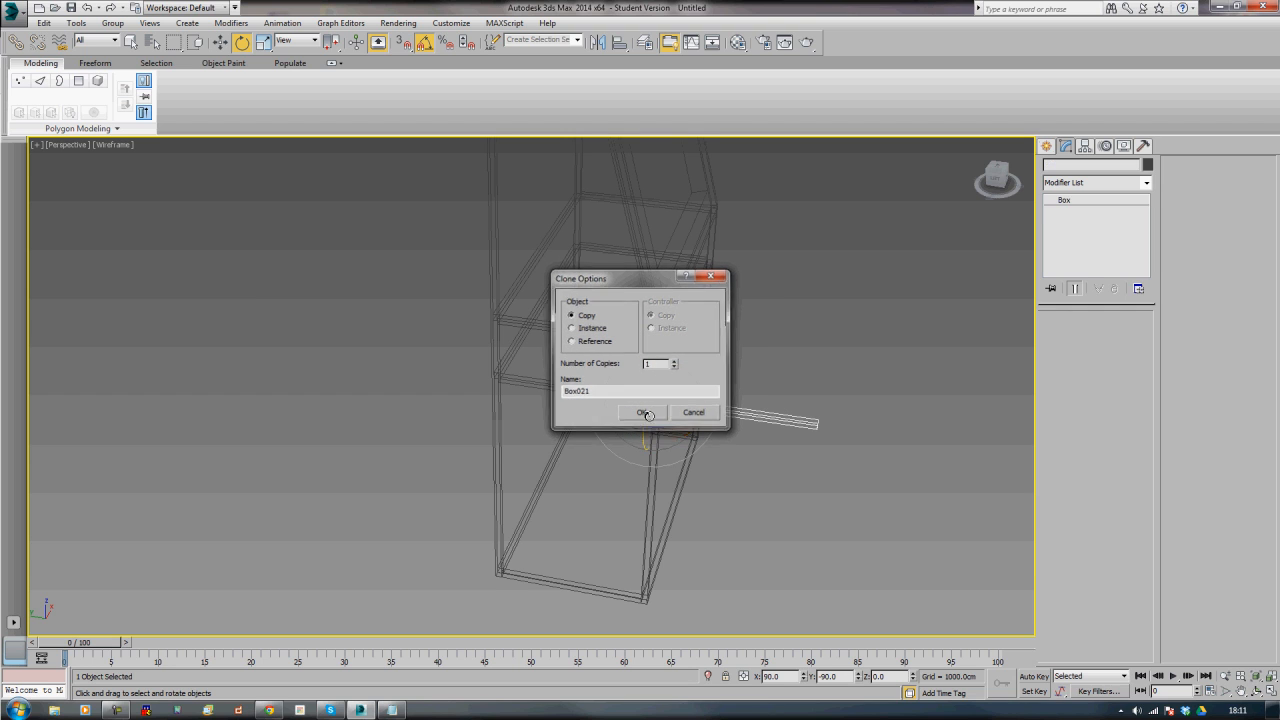
pyautogui.click(646, 413)
pyautogui.moveTo(700, 400)
pyautogui.keyDown('alt'); pyautogui.mouseDown(button='middle')
pyautogui.moveTo(843, 371)
pyautogui.moveTo(796, 428)
pyautogui.moveTo(1001, 370)
pyautogui.mouseUp(button='middle'); pyautogui.keyUp('alt')
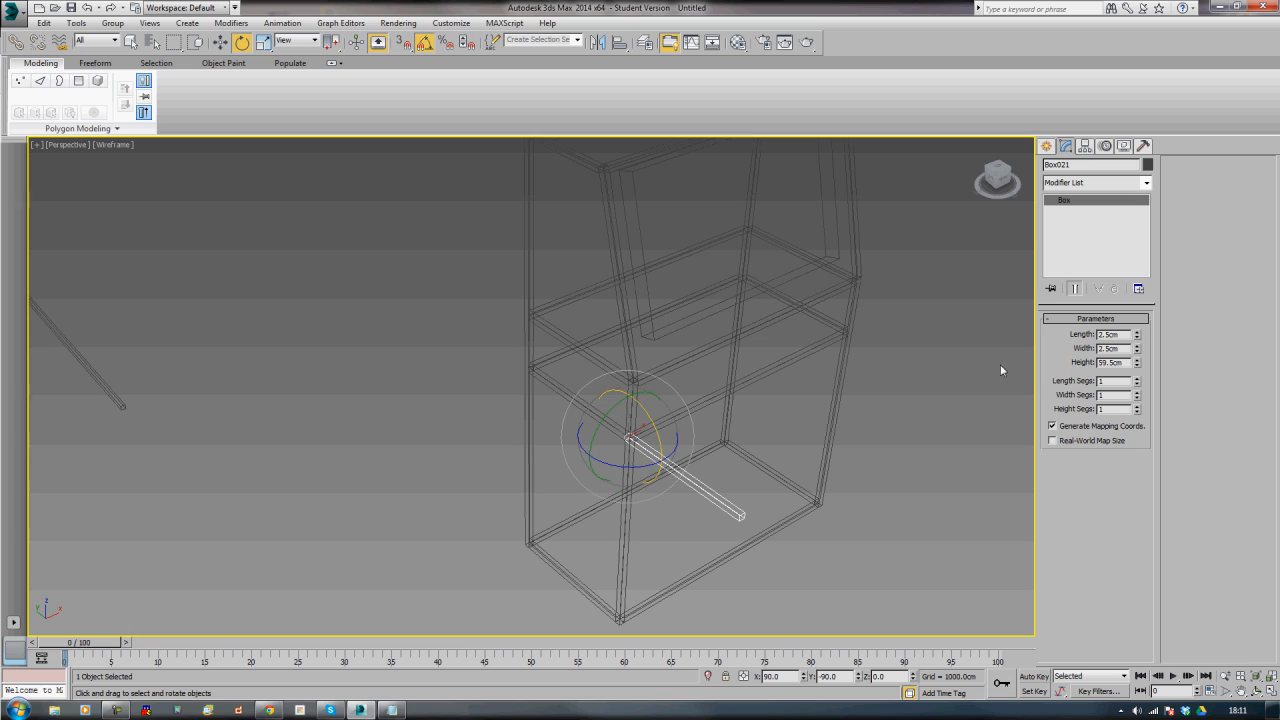
pyautogui.doubleClick(1125, 363)
pyautogui.write('80')
pyautogui.press('Return')
# - Move the 80 cm bar about 2.6 cm inward along X, beside the front post
pyautogui.keyDown('alt'); pyautogui.moveTo(773, 399); pyautogui.dragTo(638, 460, button='middle'); pyautogui.keyUp('alt')
pyautogui.click(710, 411)
pyautogui.keyDown('alt'); pyautogui.moveTo(710, 411); pyautogui.dragTo(631, 452, button='middle'); pyautogui.keyUp('alt')
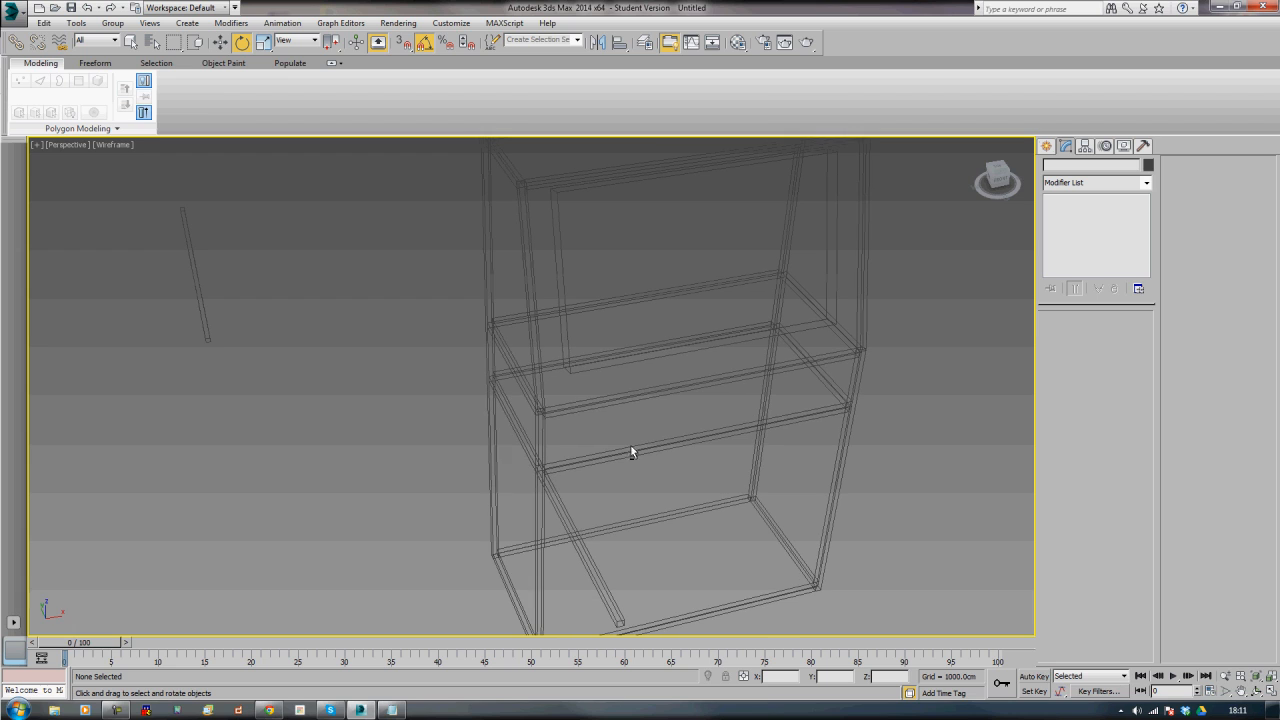
pyautogui.click(576, 537)
pyautogui.keyDown('alt'); pyautogui.moveTo(576, 537); pyautogui.dragTo(604, 526, button='middle'); pyautogui.keyUp('alt')
pyautogui.press('w')
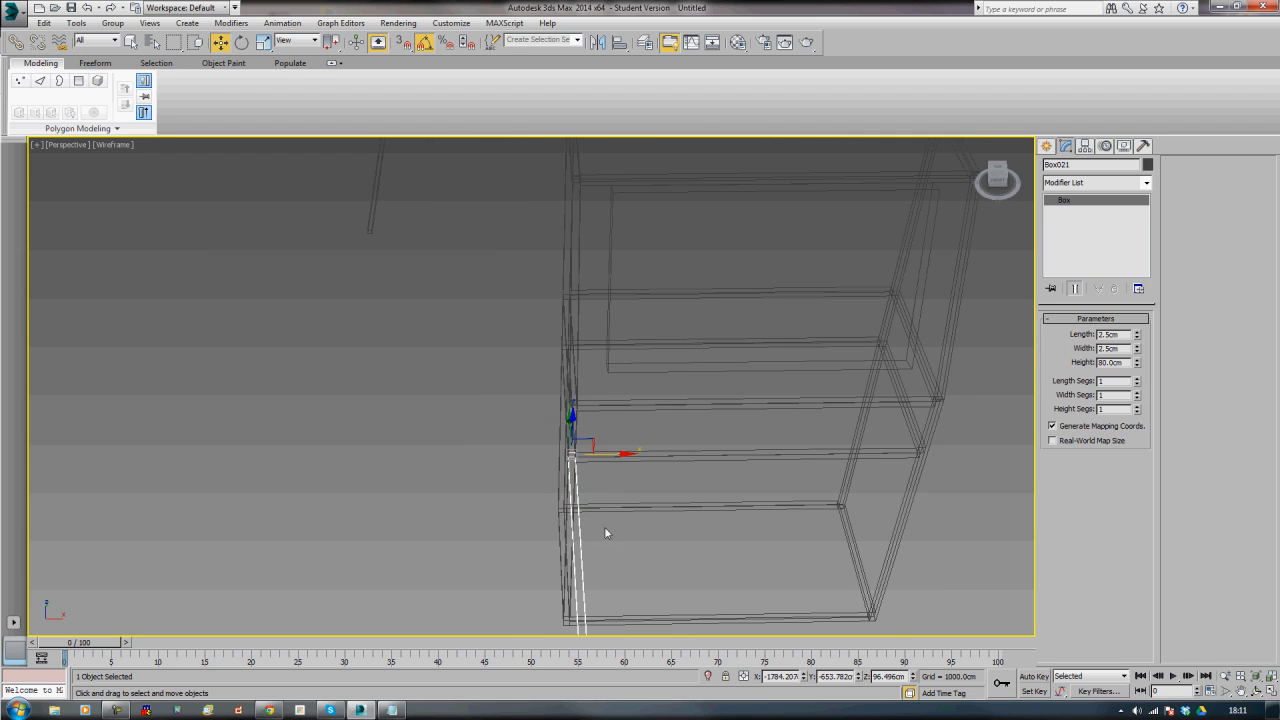
pyautogui.moveTo(625, 453); pyautogui.dragTo(631, 453)
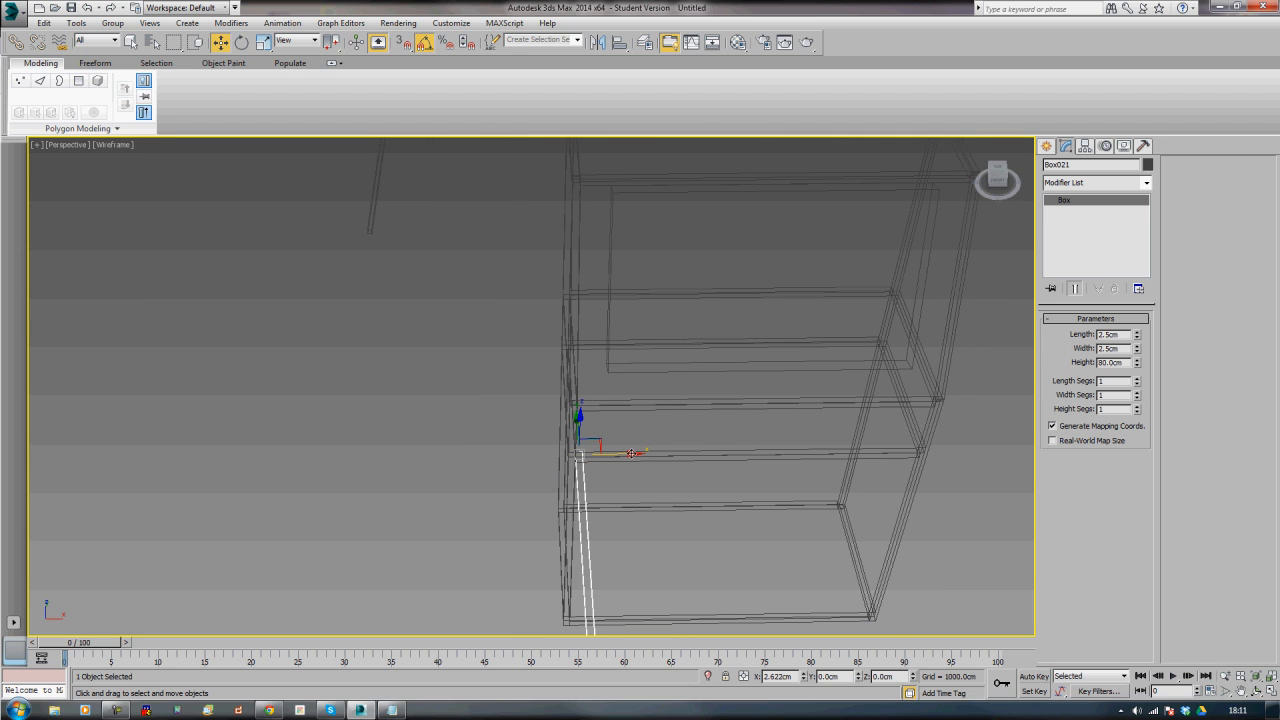
pyautogui.keyDown('alt'); pyautogui.moveTo(634, 500); pyautogui.dragTo(614, 419, button='middle'); pyautogui.keyUp('alt')
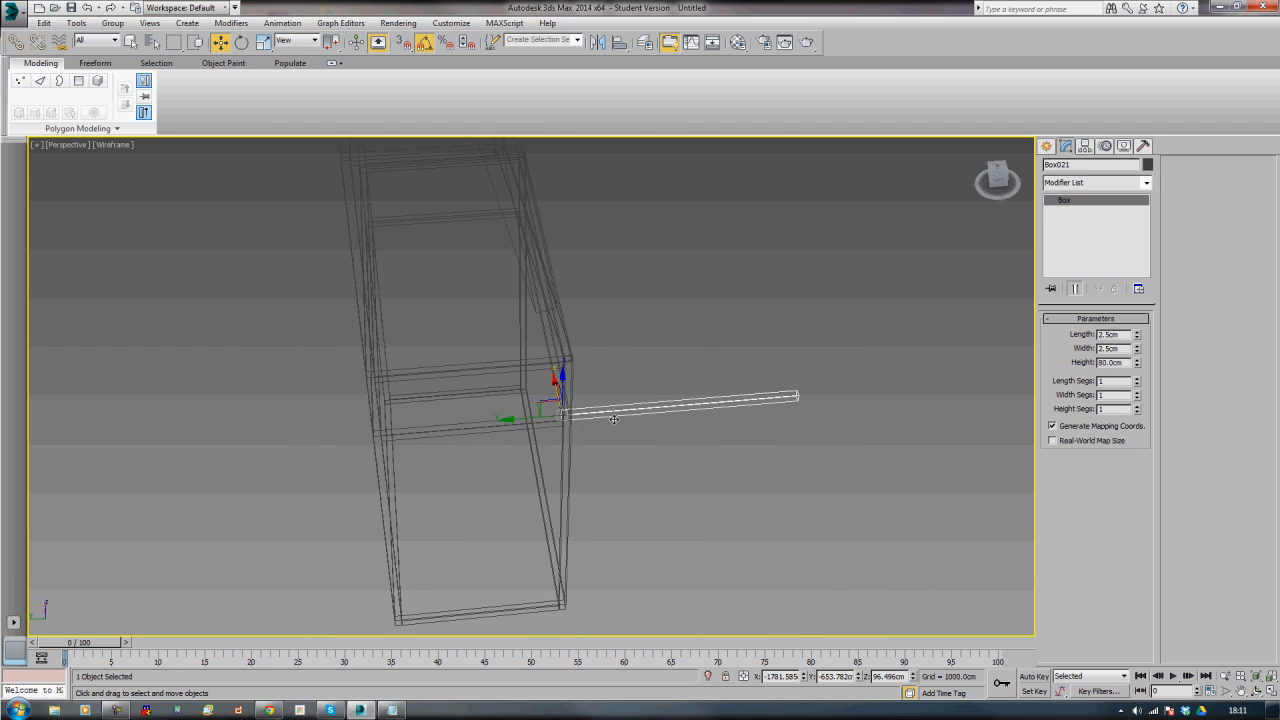
# - In the top view, move the 80 cm bar back along Y by about 62 cm to the frame's rear edge
pyautogui.press('t')
pyautogui.press('z')
pyautogui.moveTo(603, 364); pyautogui.dragTo(579, 453, button='middle')
pyautogui.moveTo(509, 515); pyautogui.dragTo(562, 188)
# - Clone the 80 cm bar along X by about 120 cm, placing the copy just inside the opposite side of the frame
pyautogui.moveTo(822, 309); pyautogui.dragTo(511, 300, button='middle')
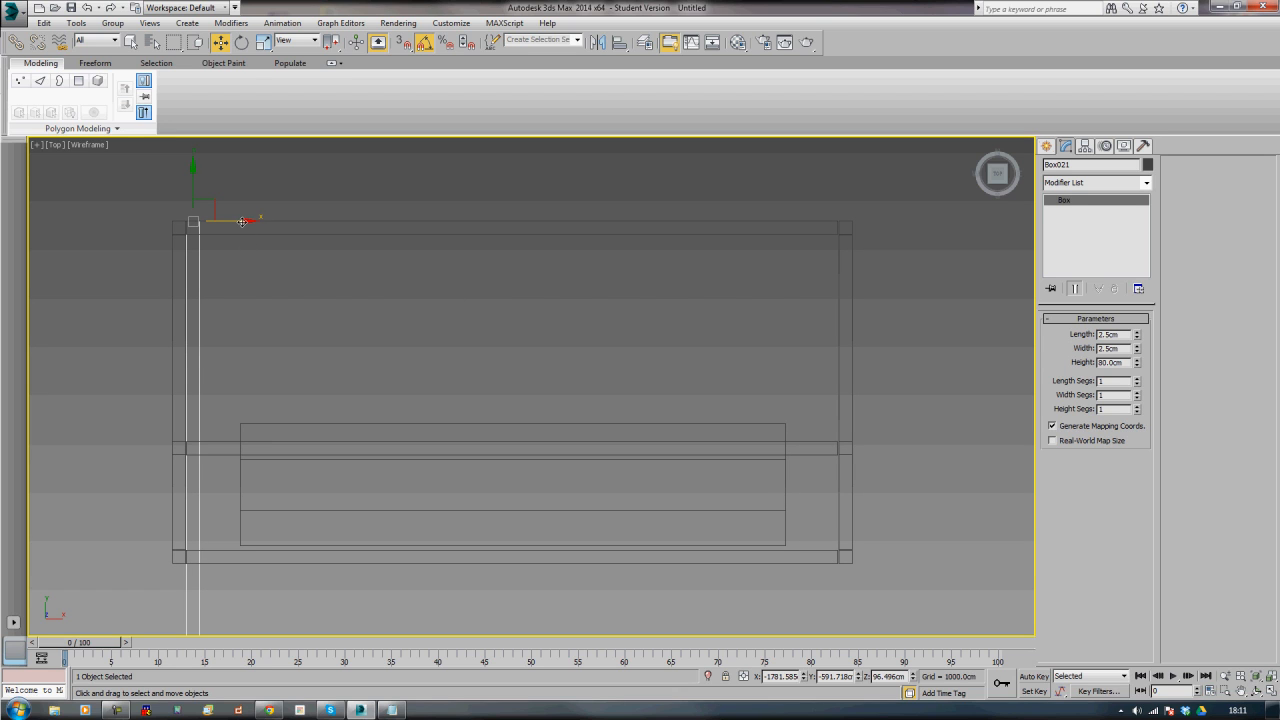
pyautogui.keyDown('shift'); pyautogui.moveTo(242, 221); pyautogui.dragTo(880, 231); pyautogui.keyUp('shift')
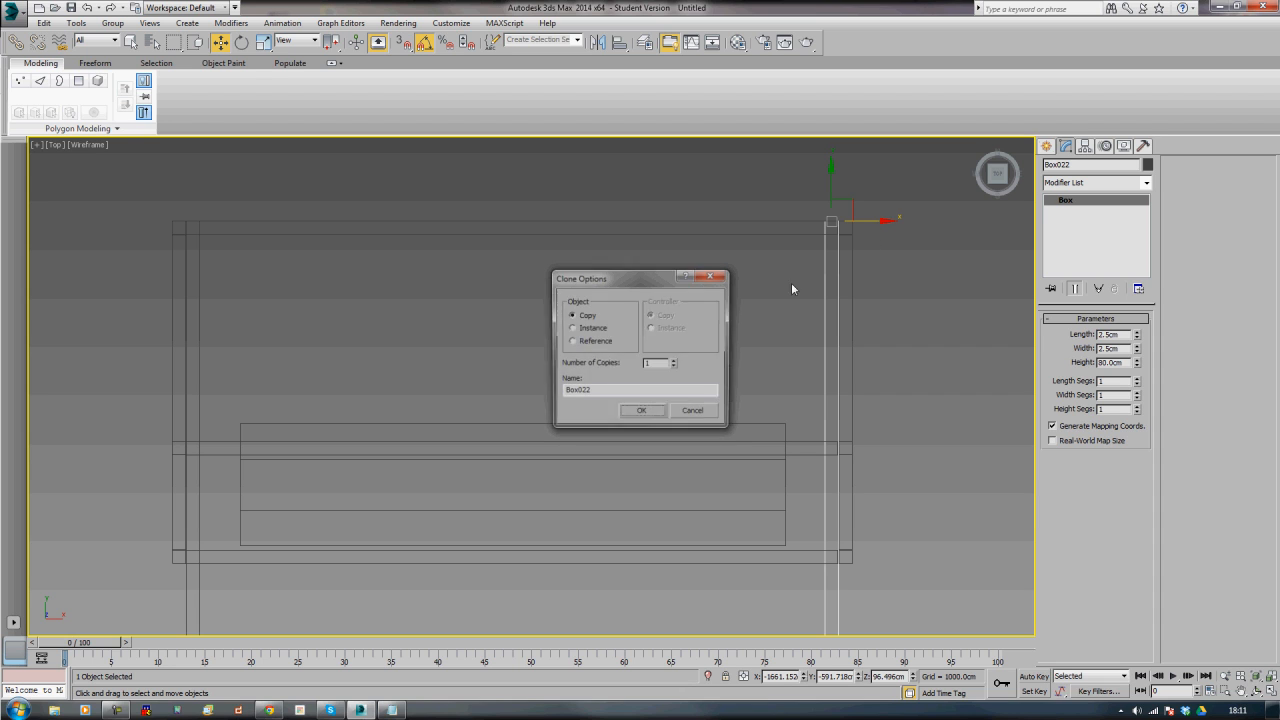
pyautogui.click(643, 411)
# - In the perspective view, select both 80 cm bars and raise them along Z by about 2.7 cm, onto the lower shelf frame
pyautogui.press('p')
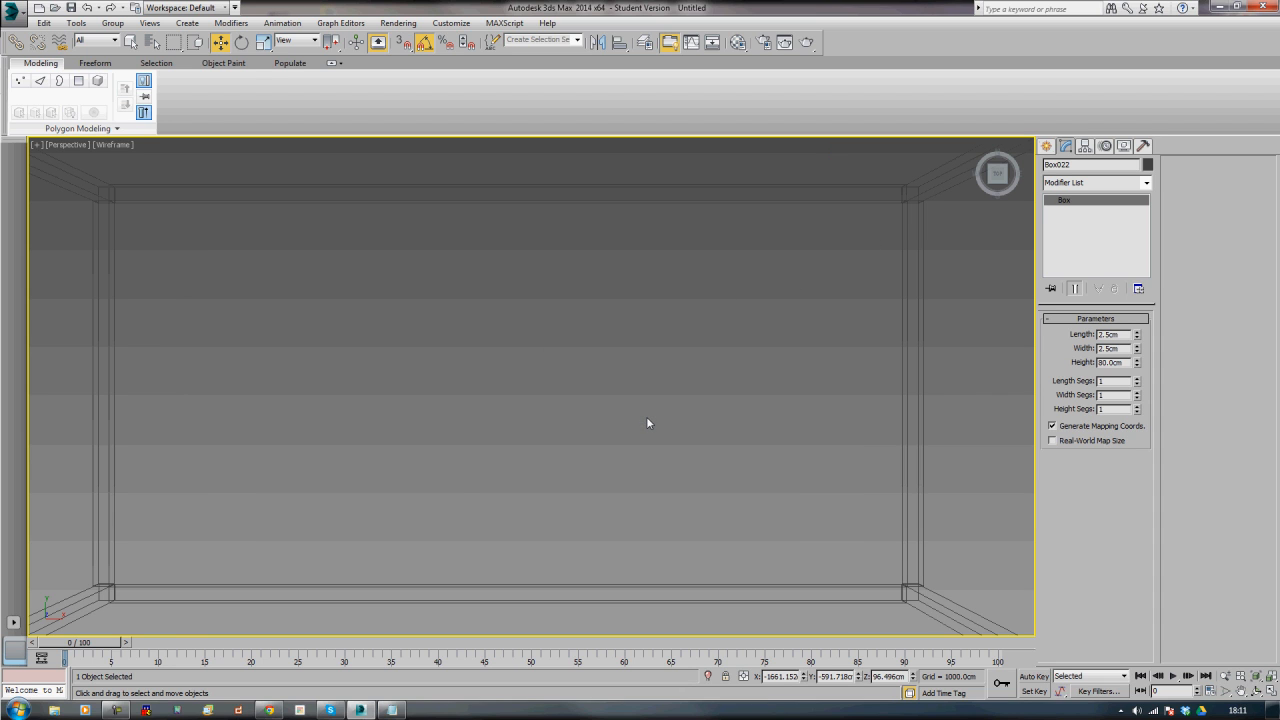
pyautogui.press('z')
pyautogui.keyDown('alt'); pyautogui.moveTo(393, 516); pyautogui.dragTo(395, 449, button='middle'); pyautogui.keyUp('alt')
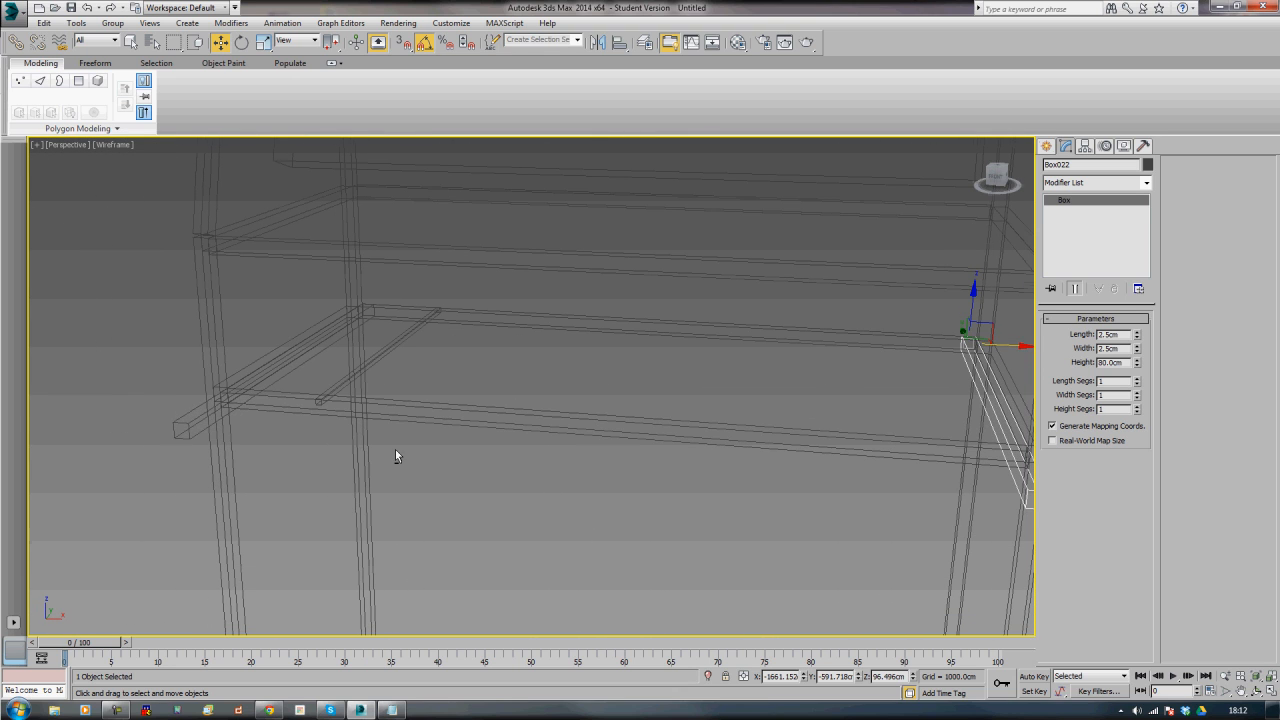
pyautogui.keyDown('ctrl'); pyautogui.click(185, 428); pyautogui.keyUp('ctrl')
pyautogui.keyDown('alt'); pyautogui.moveTo(244, 445); pyautogui.dragTo(515, 416, button='middle'); pyautogui.keyUp('alt')
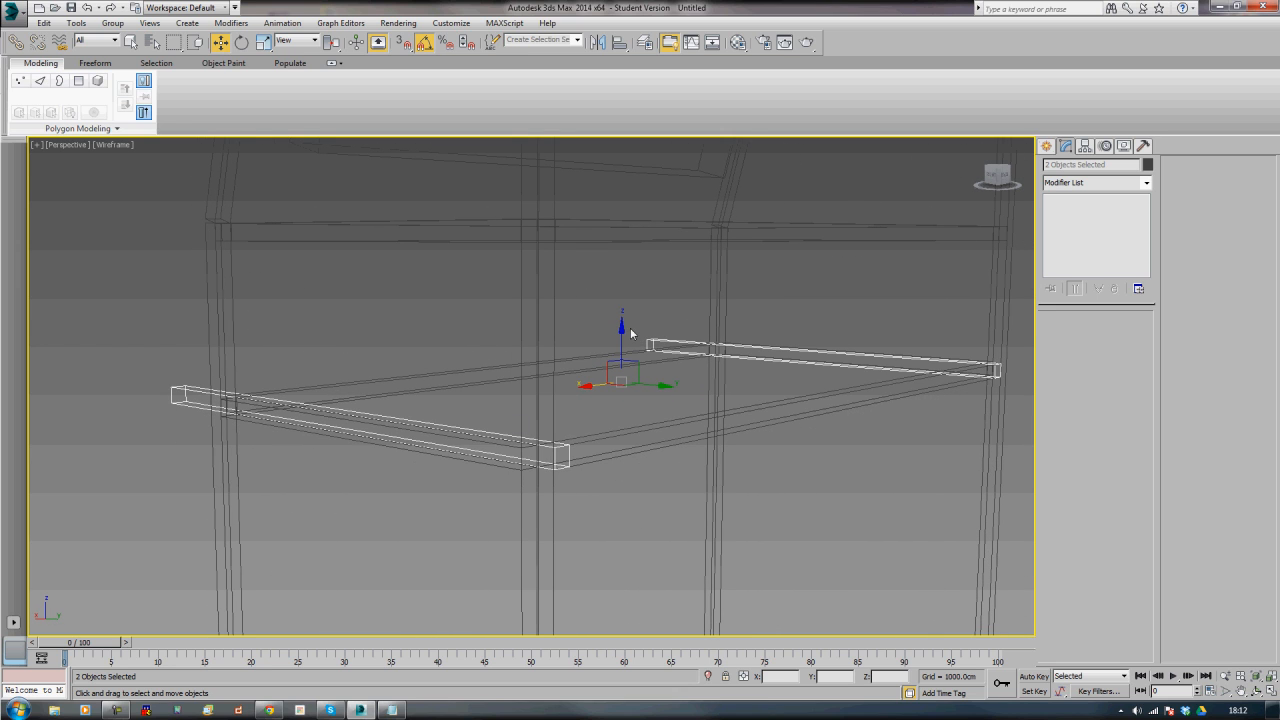
pyautogui.moveTo(621, 328); pyautogui.dragTo(623, 312)
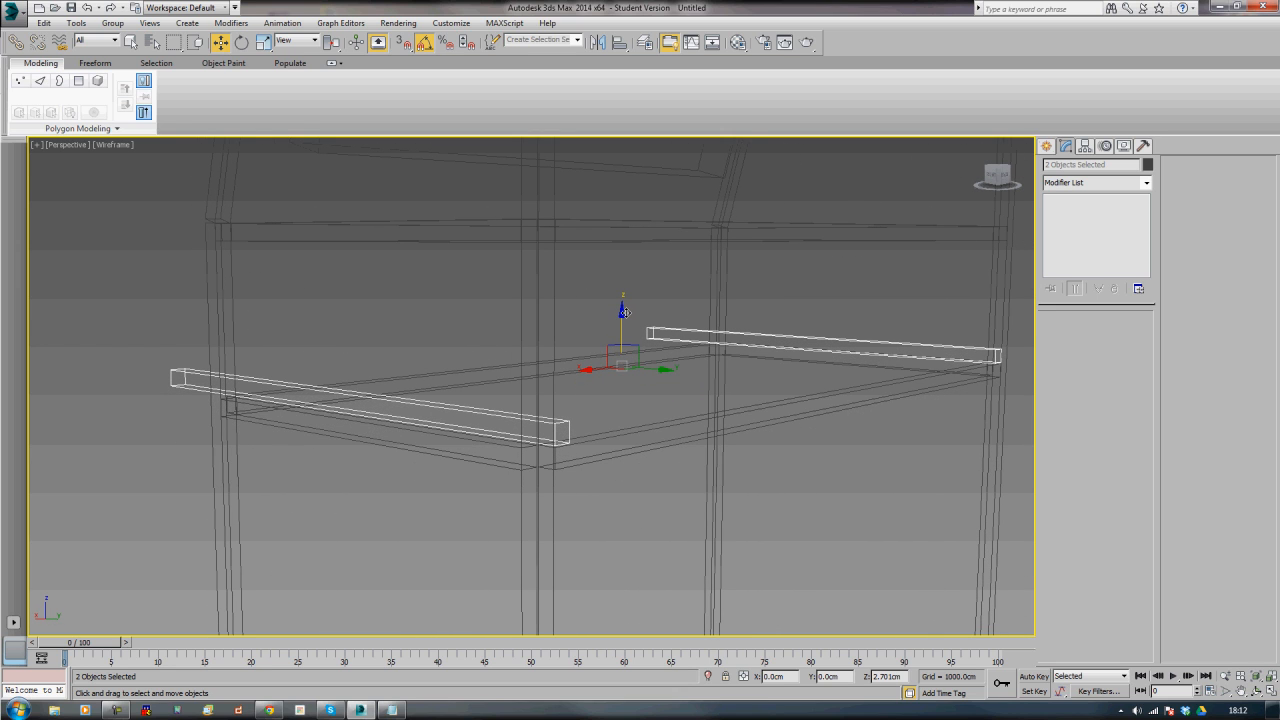
# - Clone both 80 cm bars up along Z by about 20 cm, just below the upper shelf frame
pyautogui.keyDown('alt'); pyautogui.moveTo(623, 312); pyautogui.dragTo(531, 386, button='middle'); pyautogui.keyUp('alt')
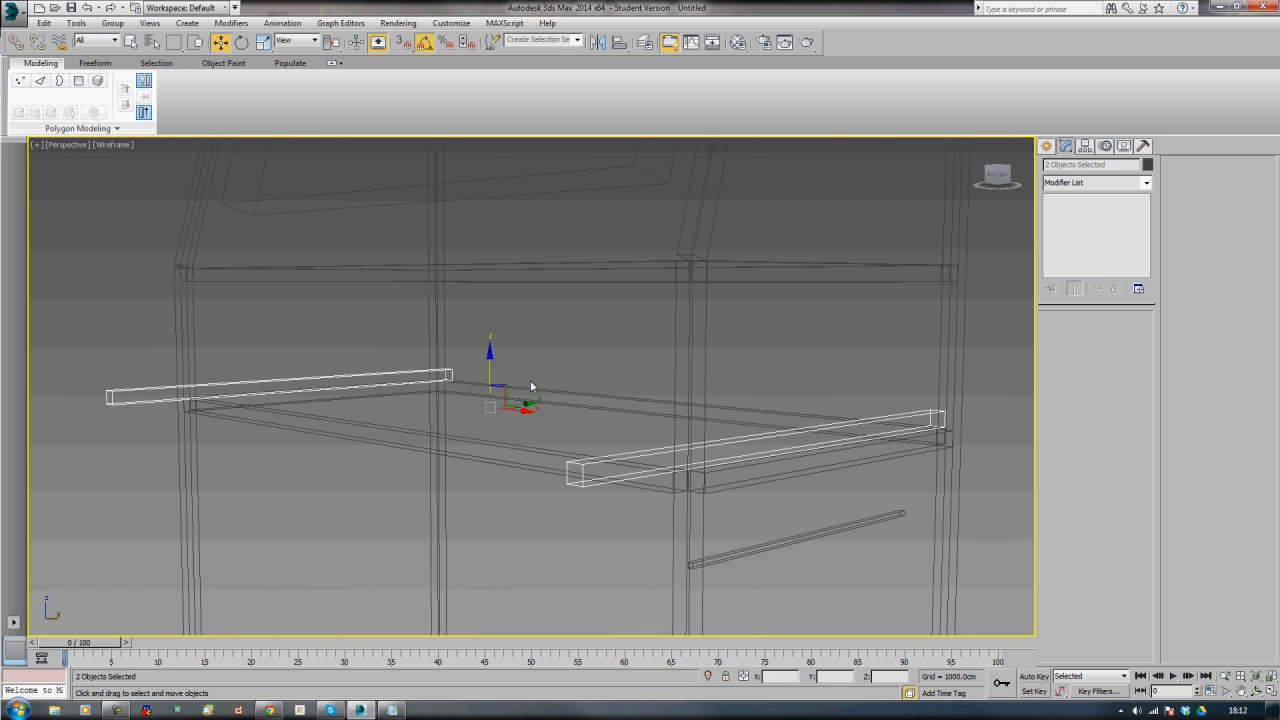
pyautogui.moveTo(489, 364); pyautogui.dragTo(499, 246)
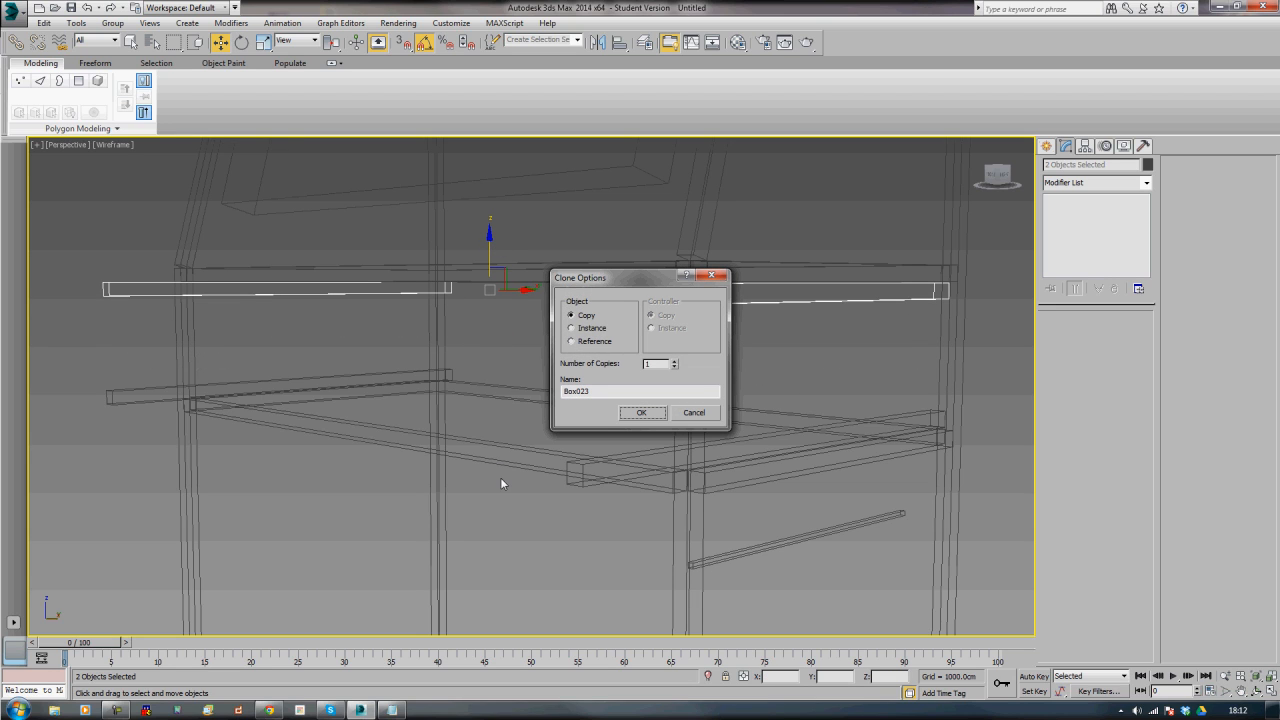
pyautogui.click(637, 411)
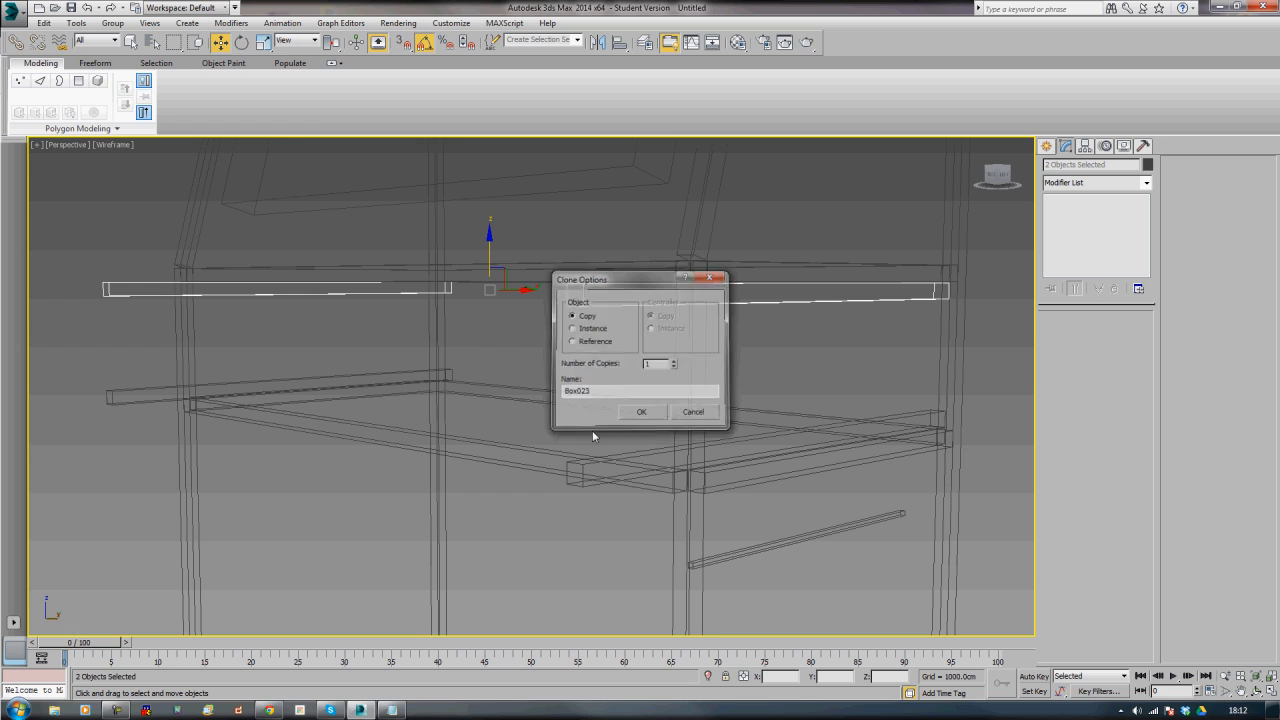
# - Move the two upper bar copies forward along Y by about 62 cm in total, so they start at the front posts
pyautogui.moveTo(277, 483)
pyautogui.keyDown('alt'); pyautogui.mouseDown(button='middle')
pyautogui.moveTo(440, 492)
pyautogui.moveTo(226, 499)
pyautogui.moveTo(421, 508)
pyautogui.mouseUp(button='middle'); pyautogui.keyUp('alt')
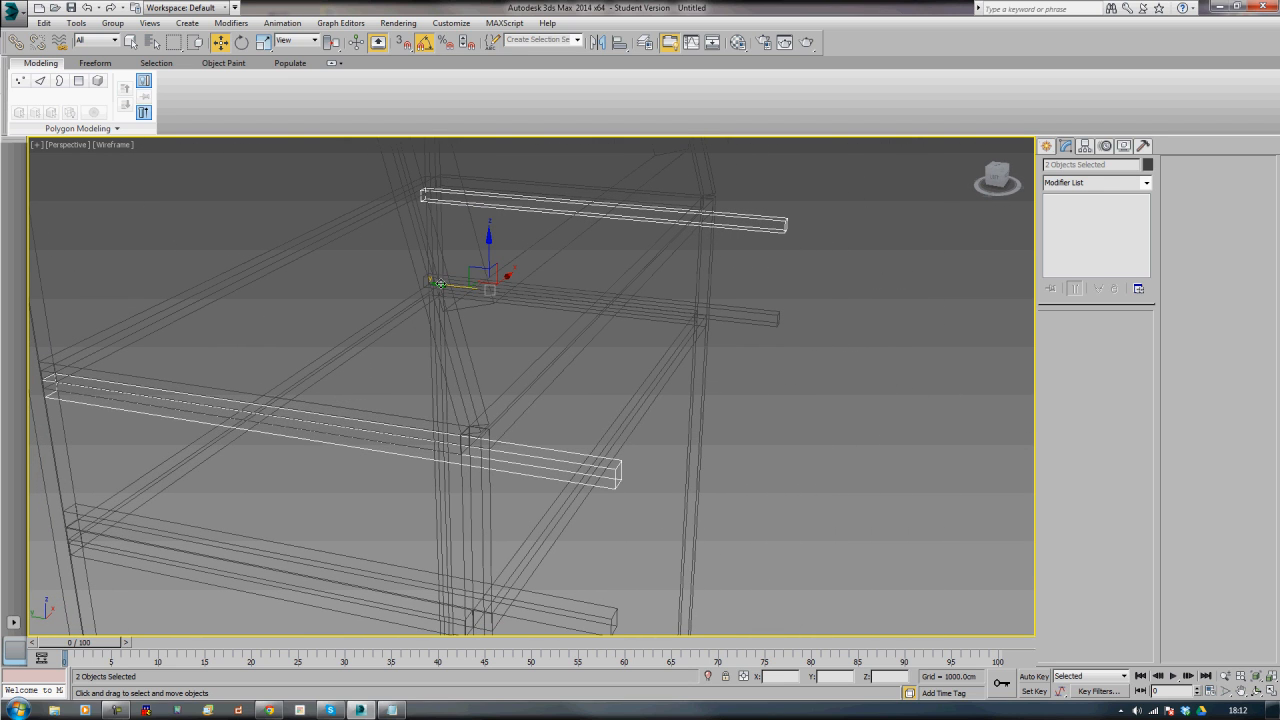
pyautogui.moveTo(448, 285); pyautogui.dragTo(805, 390)
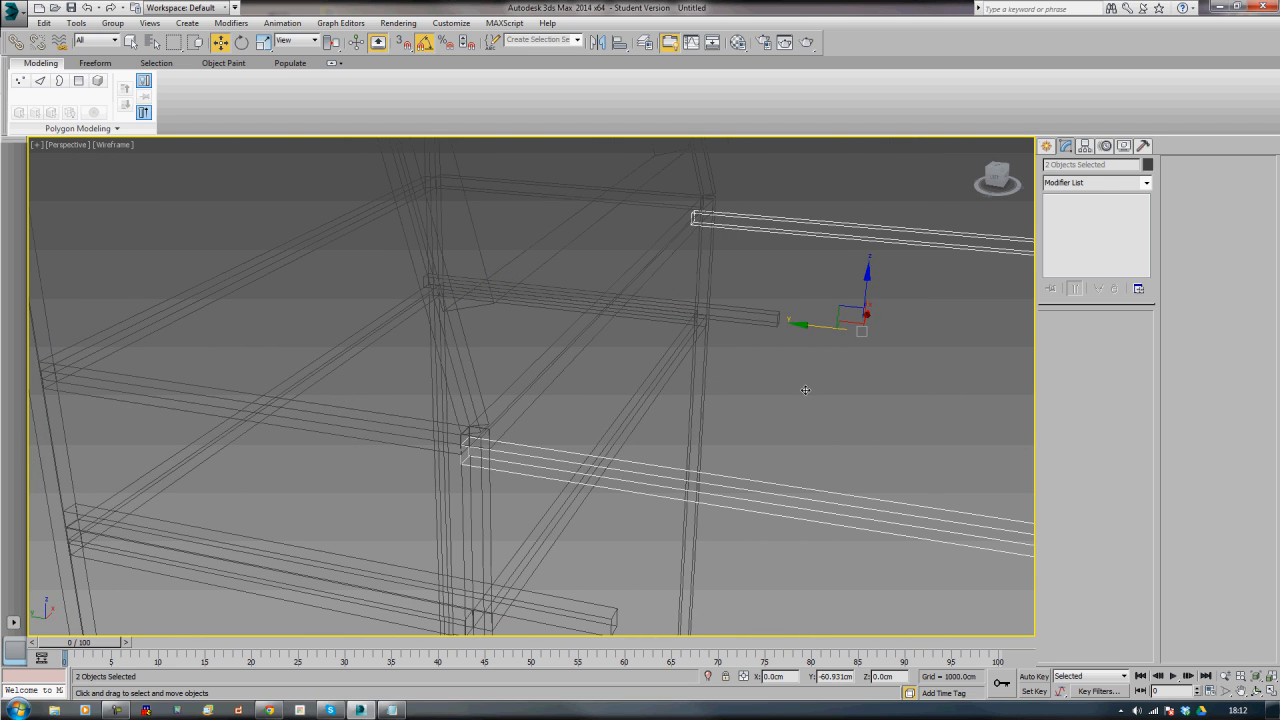
pyautogui.keyDown('alt'); pyautogui.moveTo(805, 390); pyautogui.dragTo(639, 460, button='middle'); pyautogui.keyUp('alt')
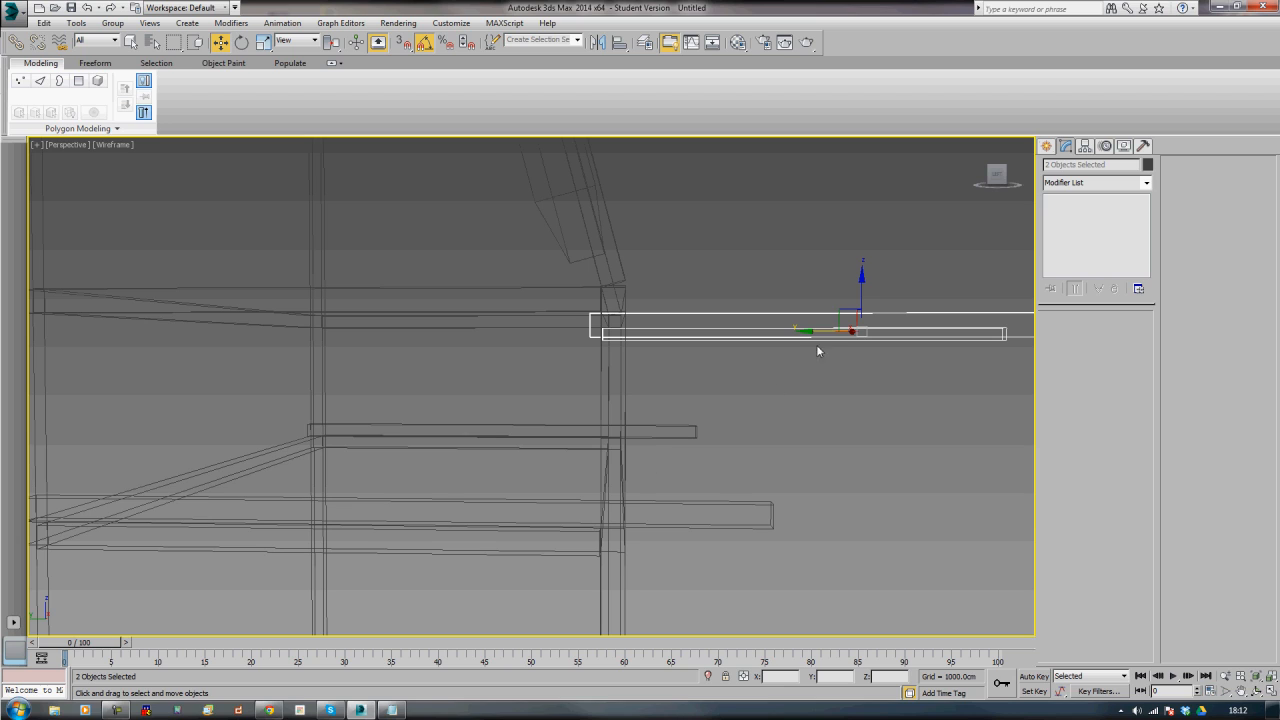
pyautogui.moveTo(817, 331); pyautogui.dragTo(826, 334)
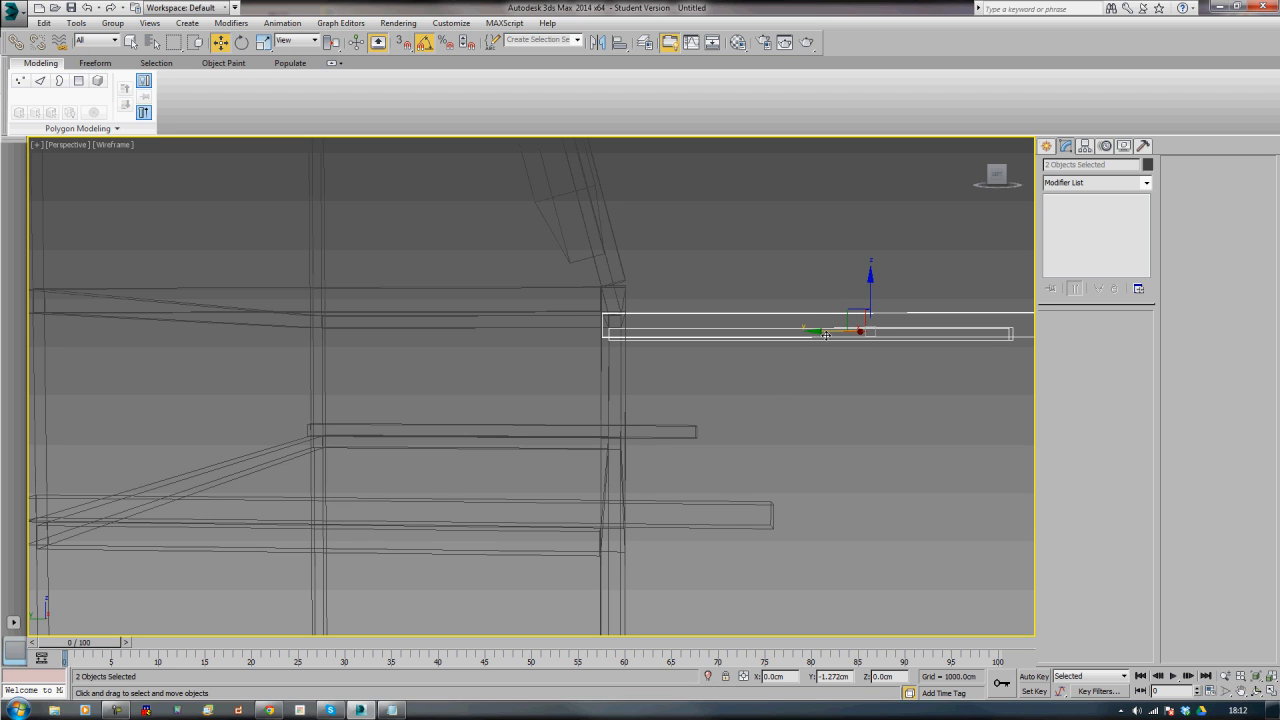
# - Delete the upper and lower 80 cm bars on the far side of the stand
pyautogui.click(827, 356)
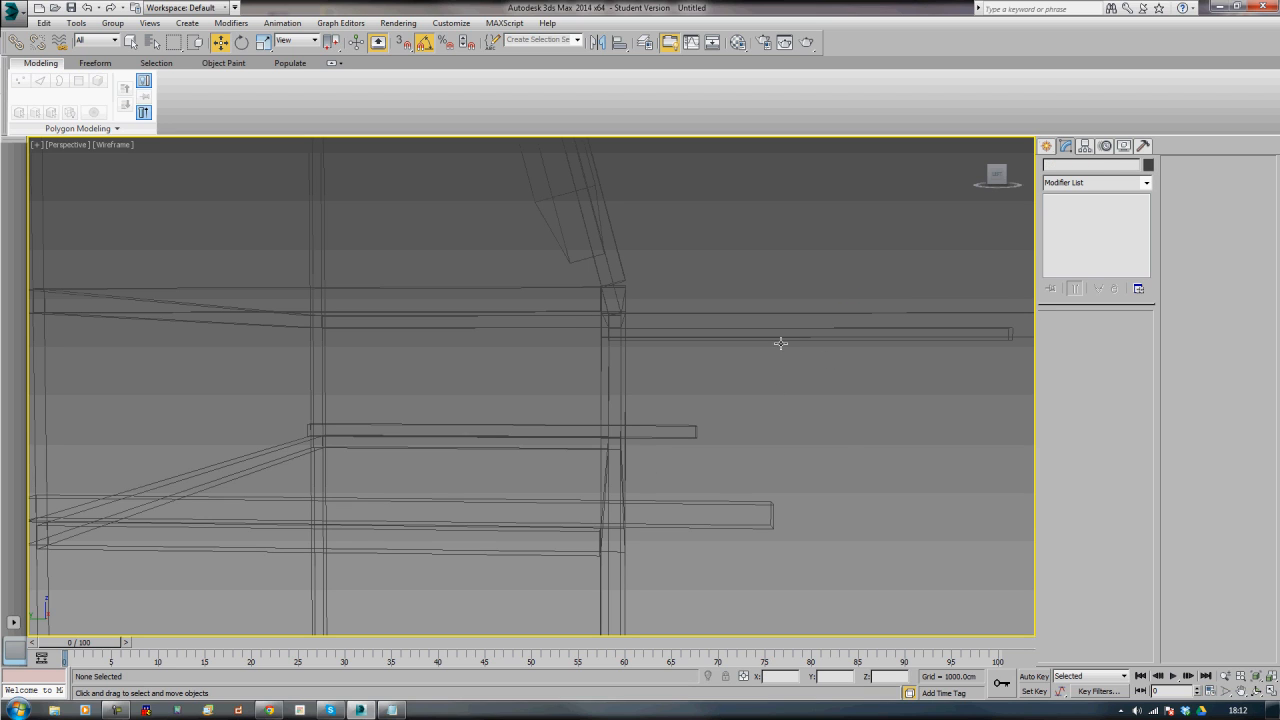
pyautogui.click(780, 341)
pyautogui.click(661, 450)
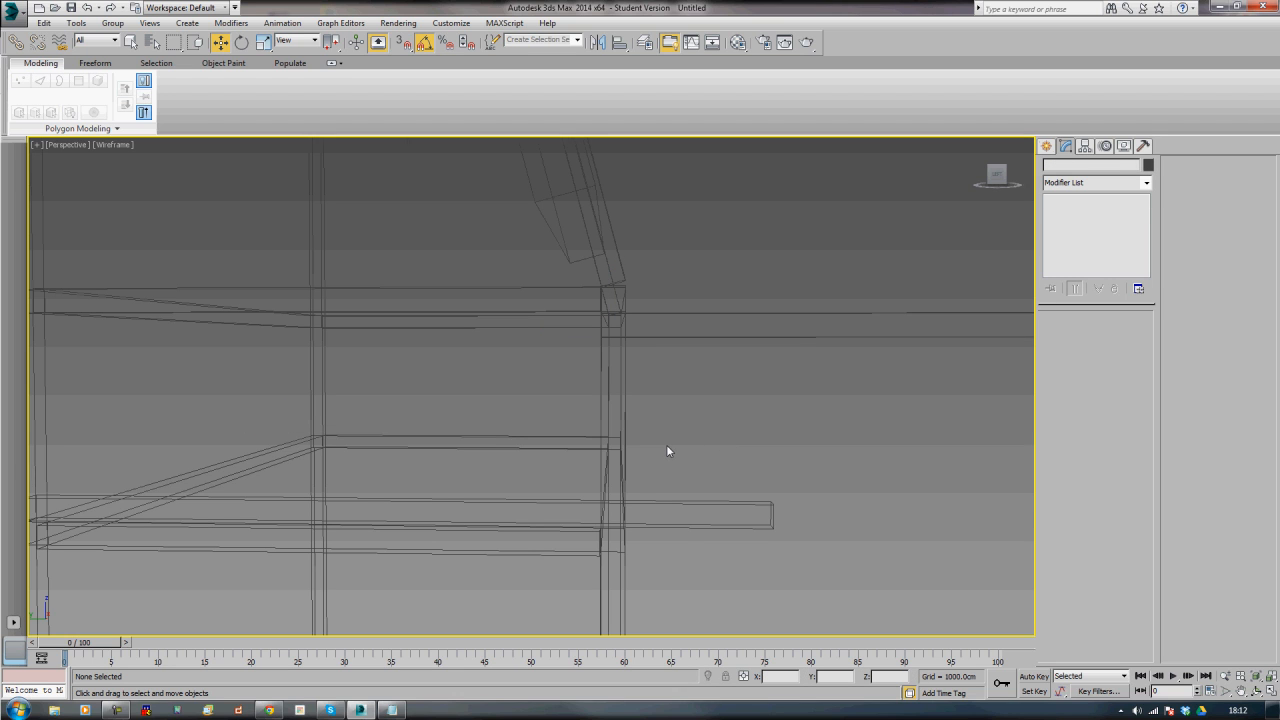
# - Tilt the remaining upper bar 25° downward from the front post and set its height to 40 cm
pyautogui.moveTo(666, 444)
pyautogui.keyDown('alt'); pyautogui.mouseDown(button='middle')
pyautogui.moveTo(681, 452)
pyautogui.moveTo(571, 476)
pyautogui.moveTo(674, 428)
pyautogui.moveTo(700, 435)
pyautogui.moveTo(689, 449)
pyautogui.moveTo(688, 432)
pyautogui.mouseUp(button='middle'); pyautogui.keyUp('alt')
pyautogui.click(688, 433)
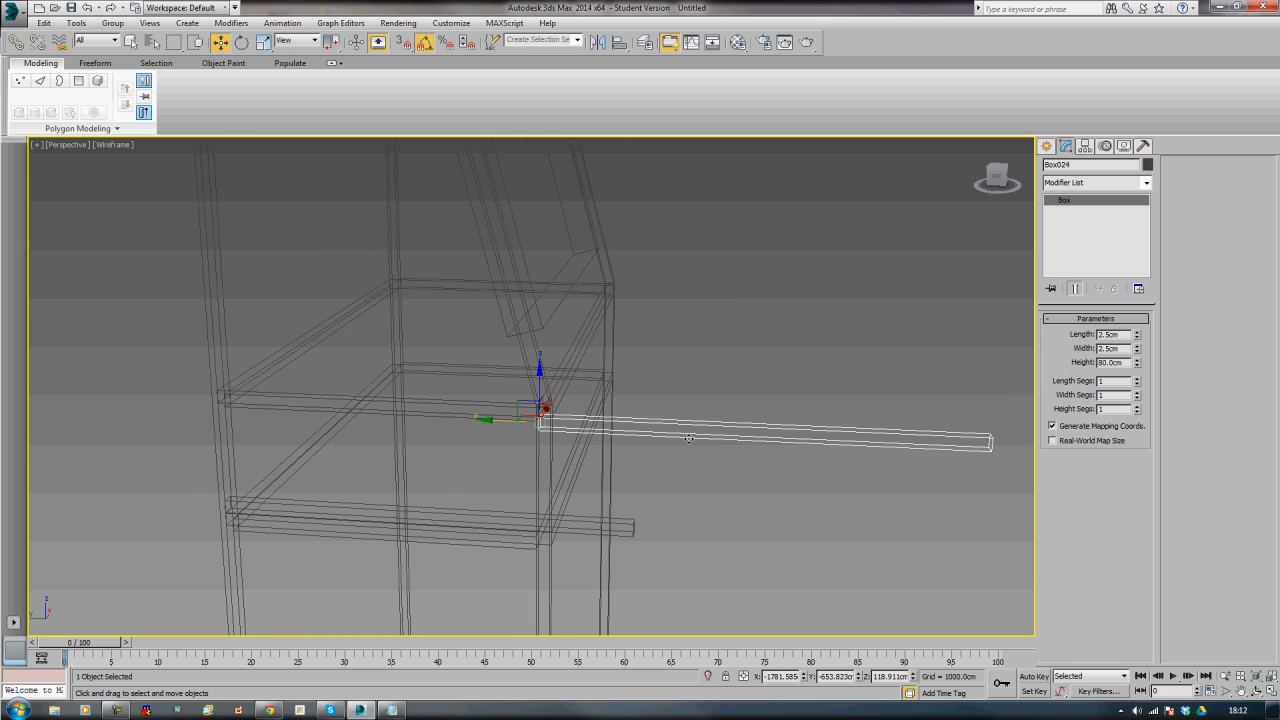
pyautogui.press('e')
pyautogui.moveTo(578, 392)
pyautogui.mouseDown()
pyautogui.moveTo(568, 398)
pyautogui.moveTo(585, 404)
pyautogui.mouseUp()
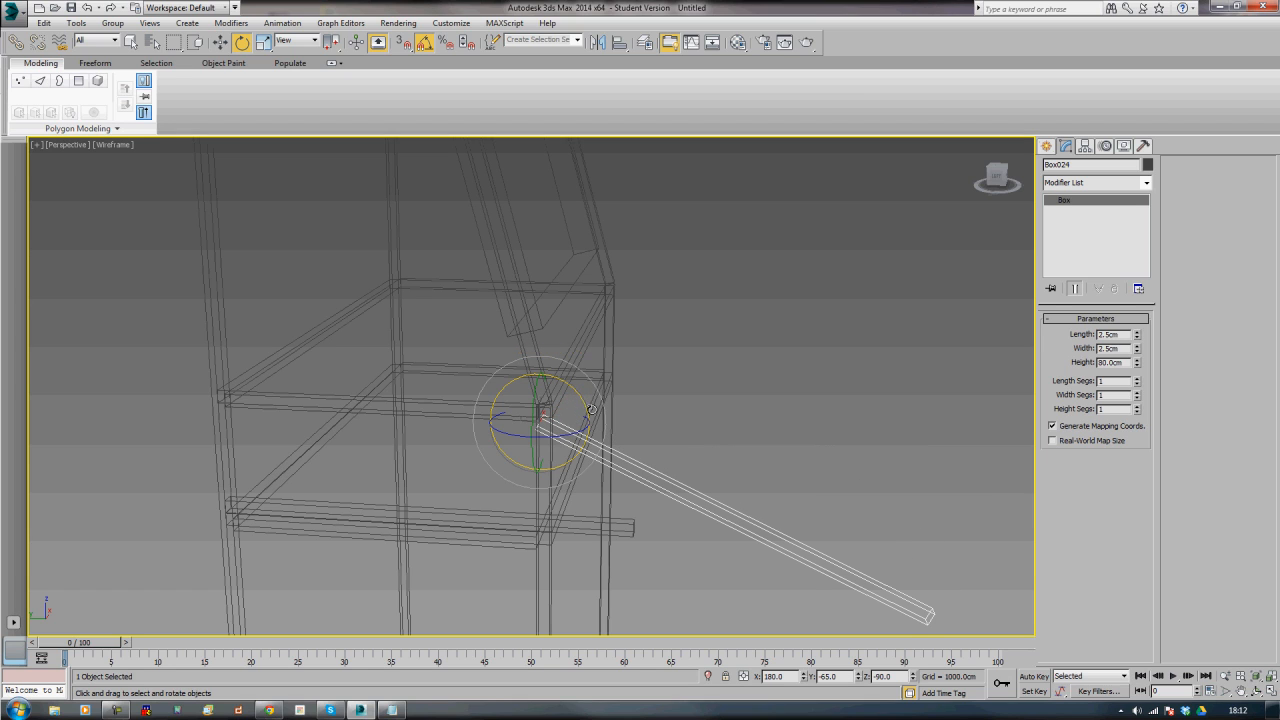
pyautogui.keyDown('alt'); pyautogui.moveTo(670, 431); pyautogui.dragTo(621, 458, button='middle'); pyautogui.keyUp('alt')
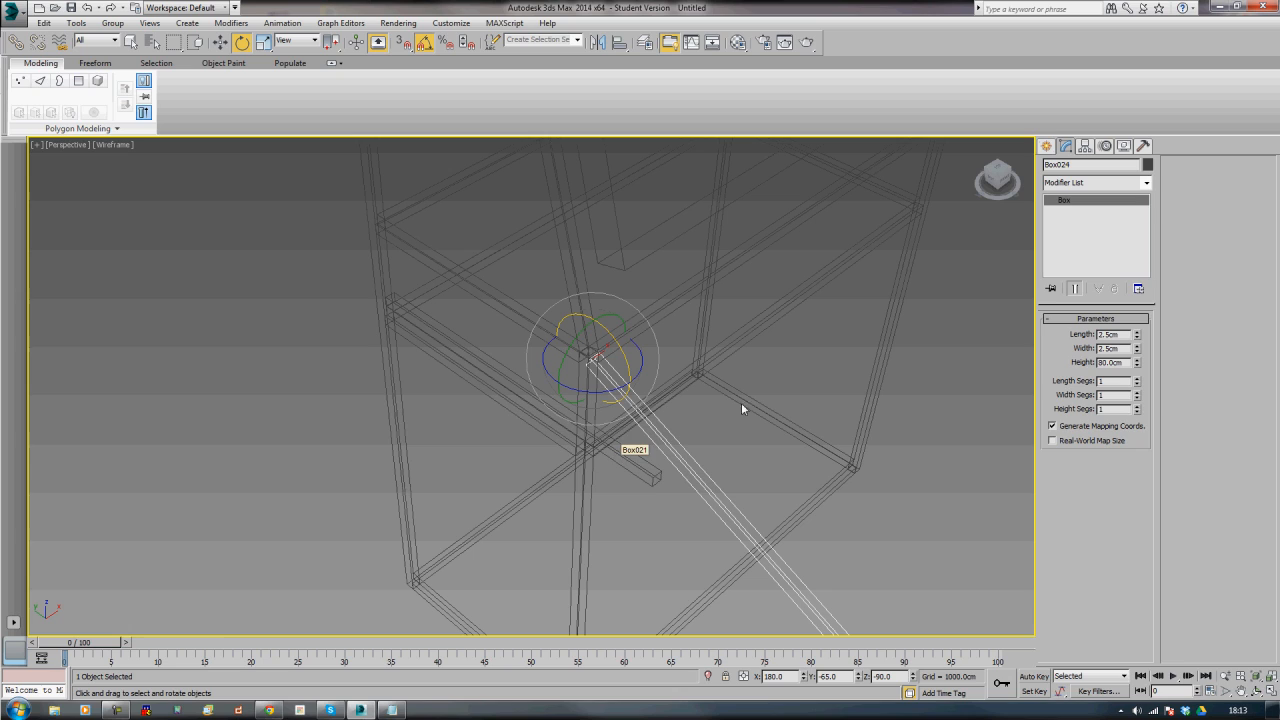
pyautogui.doubleClick(1118, 363)
pyautogui.write('40')
pyautogui.press('Tab')
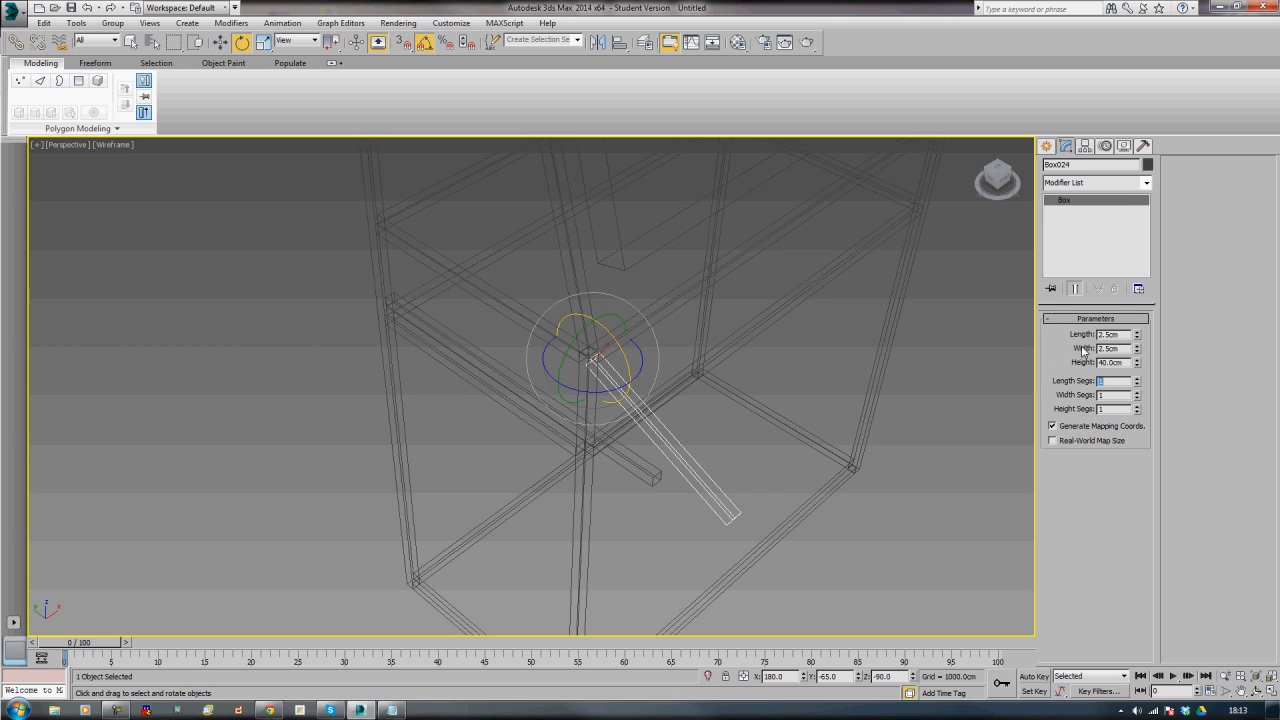
# - Set the tilted support bar's height to 44 cm
pyautogui.doubleClick(1108, 362)
pyautogui.write('44')
pyautogui.press('Tab')
# - Lengthen the 80 cm horizontal bar until its front end meets the lower end of the tilted support bar
pyautogui.keyDown('alt'); pyautogui.moveTo(709, 517); pyautogui.dragTo(675, 517, button='middle'); pyautogui.keyUp('alt')
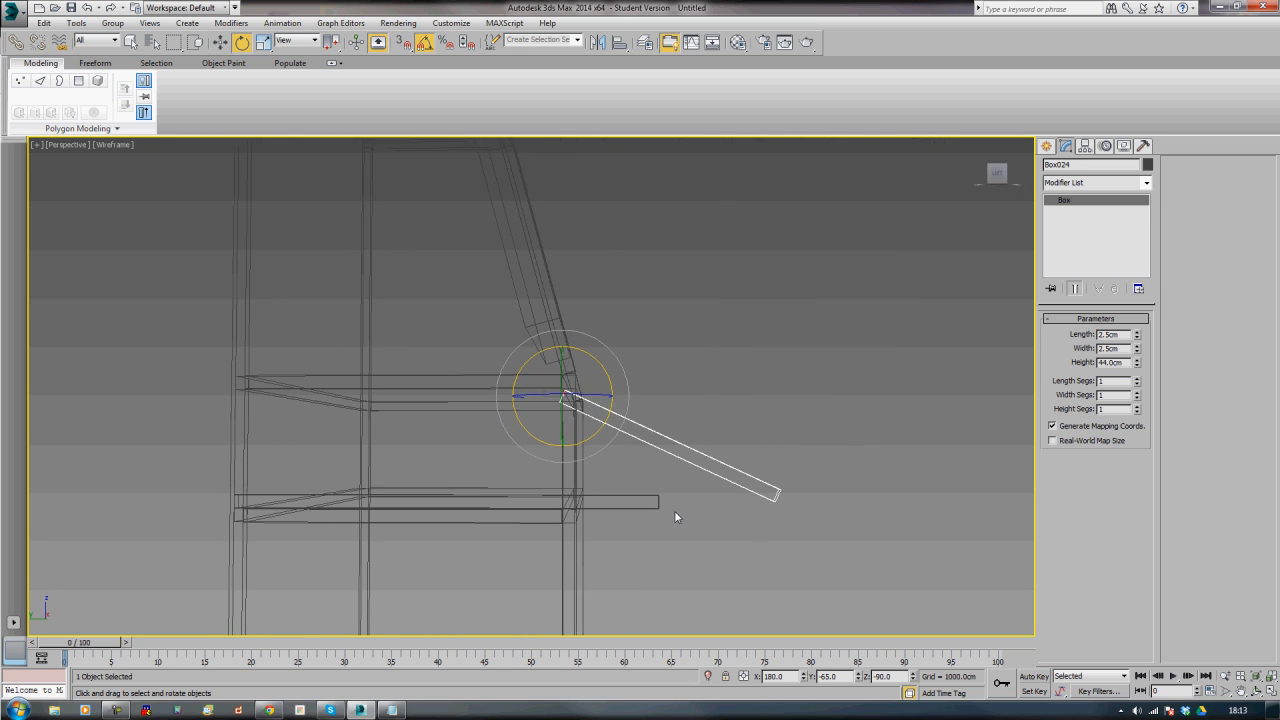
pyautogui.click(642, 507)
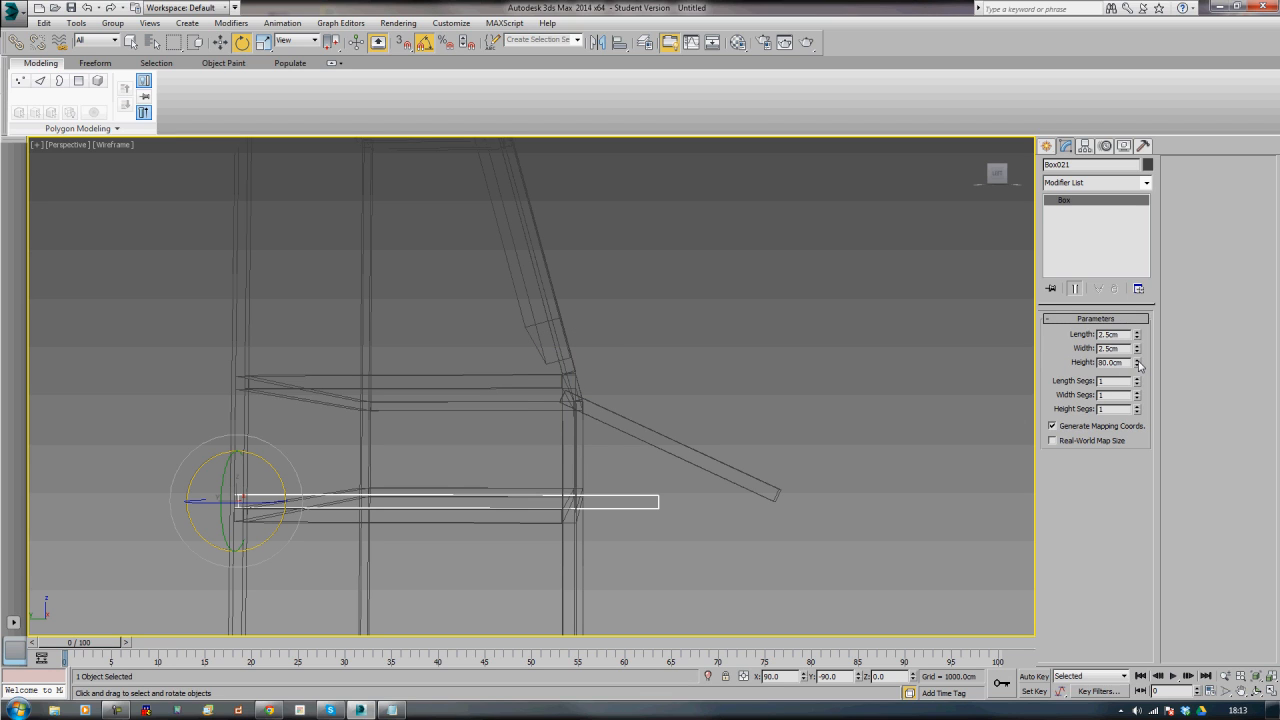
pyautogui.moveTo(1138, 365); pyautogui.dragTo(1138, 363)
pyautogui.moveTo(1138, 365); pyautogui.dragTo(1138, 364)
pyautogui.click(842, 441)
pyautogui.keyDown('alt'); pyautogui.moveTo(842, 441); pyautogui.dragTo(589, 459, button='middle'); pyautogui.keyUp('alt')
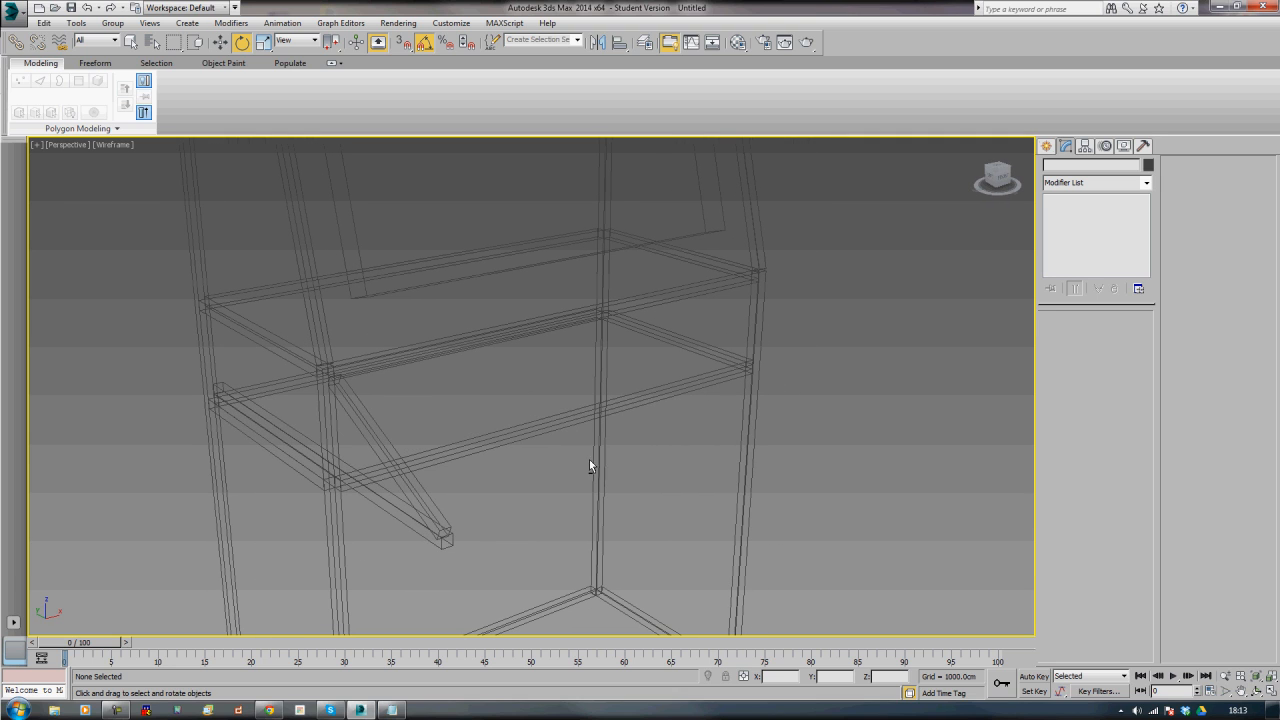
# - Select the horizontal bar and the tilted support together and clone them with a -180° rotation about Y
pyautogui.keyDown('alt'); pyautogui.moveTo(418, 530); pyautogui.dragTo(405, 505, button='middle'); pyautogui.keyUp('alt')
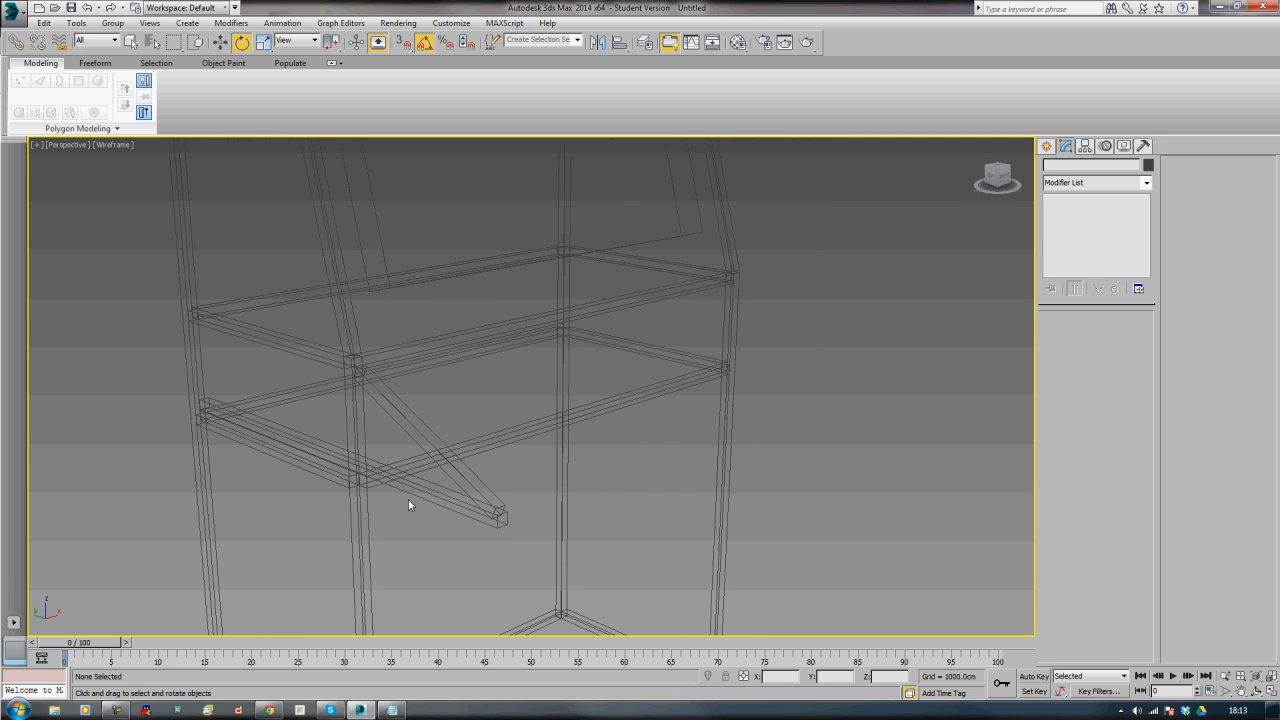
pyautogui.click(410, 493)
pyautogui.keyDown('ctrl'); pyautogui.click(457, 465); pyautogui.keyUp('ctrl')
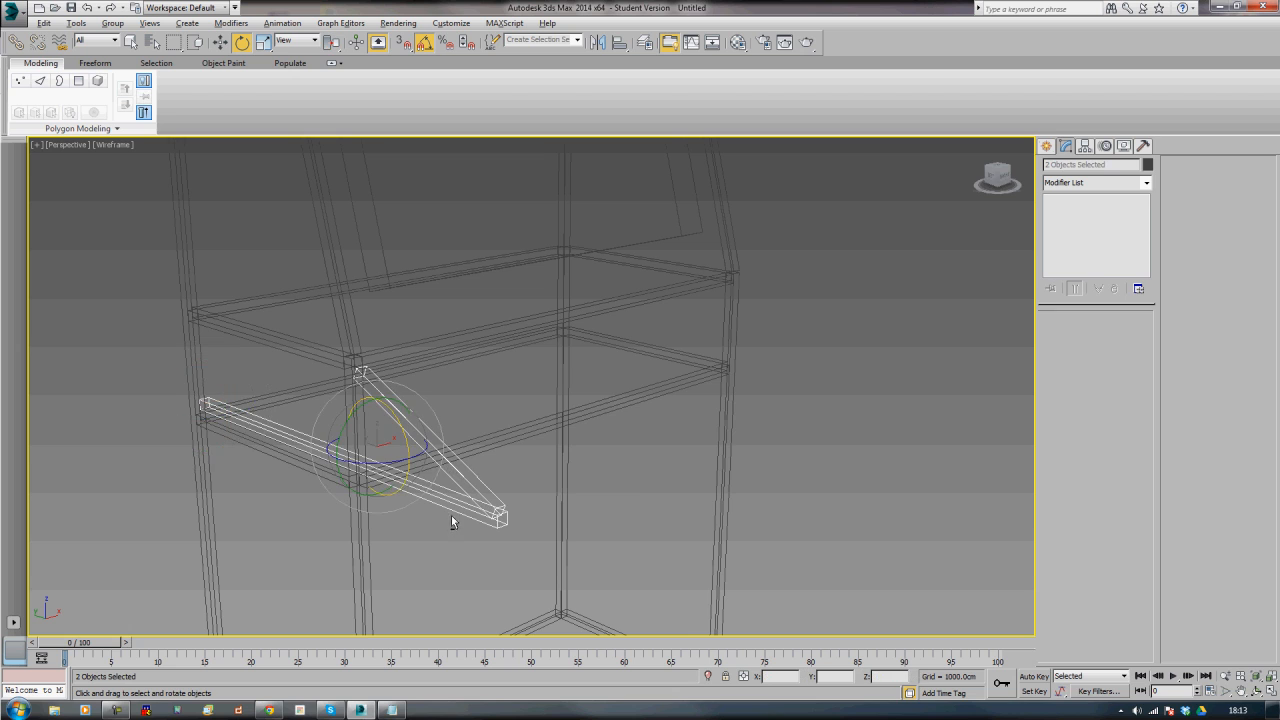
pyautogui.keyDown('alt'); pyautogui.moveTo(451, 515); pyautogui.dragTo(517, 488, button='middle'); pyautogui.keyUp('alt')
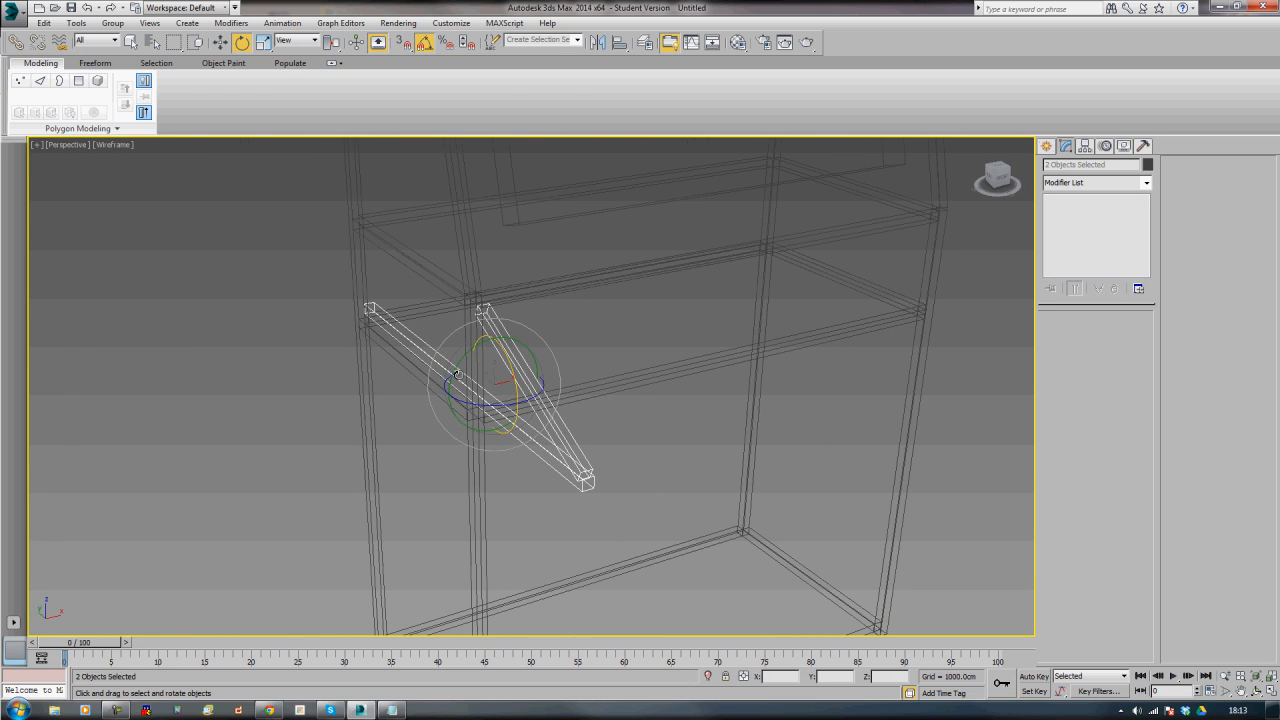
pyautogui.keyDown('shift'); pyautogui.moveTo(455, 372); pyautogui.dragTo(437, 403); pyautogui.keyUp('shift')
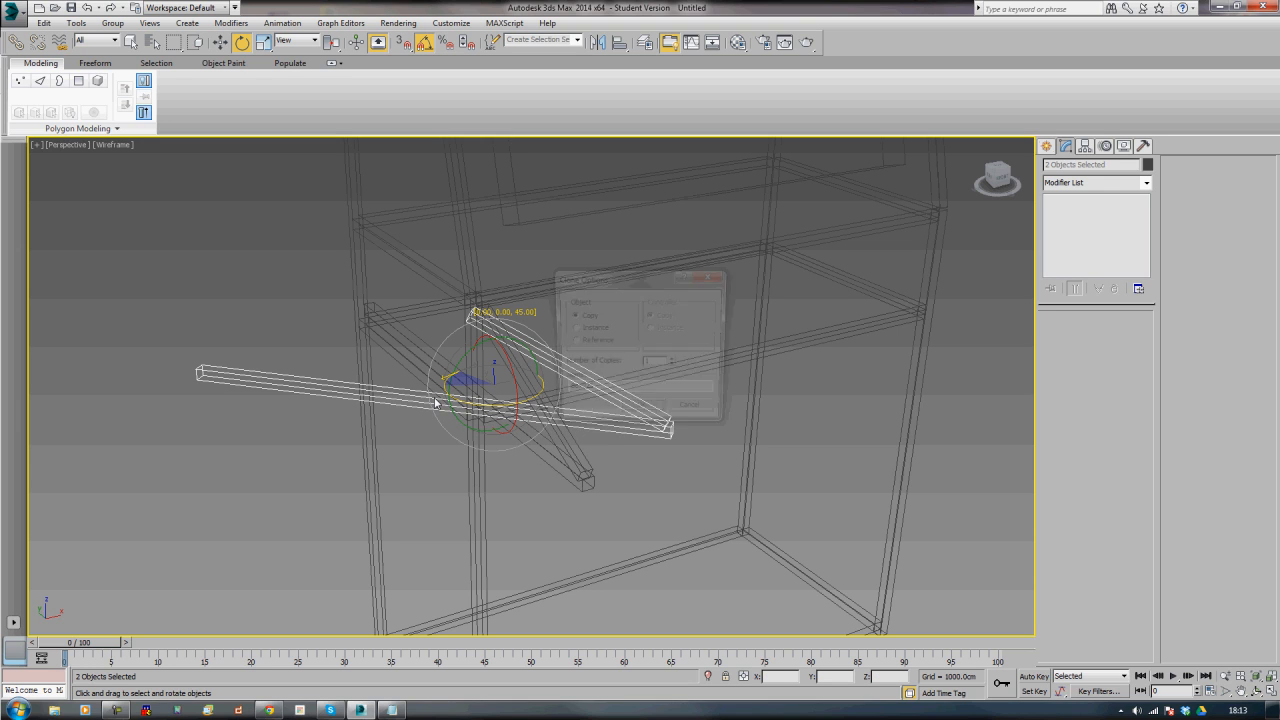
pyautogui.click(692, 412)
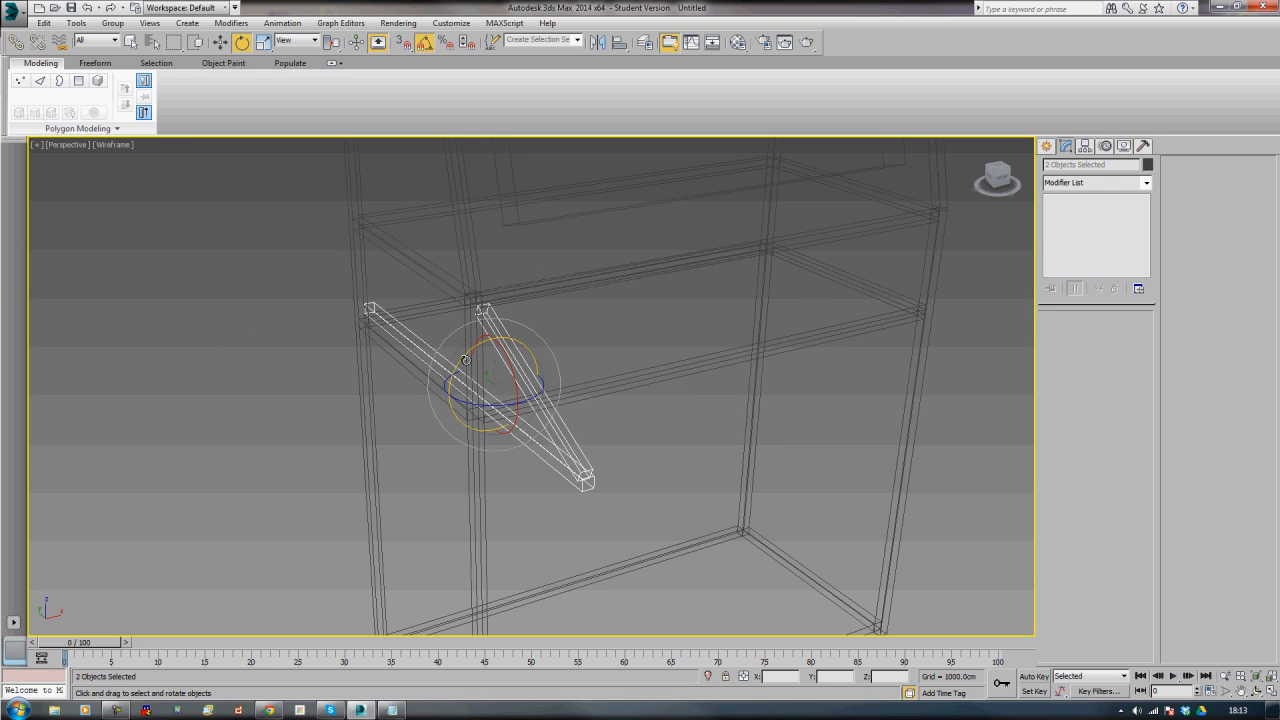
pyautogui.keyDown('shift'); pyautogui.moveTo(463, 357); pyautogui.dragTo(388, 457); pyautogui.keyUp('shift')
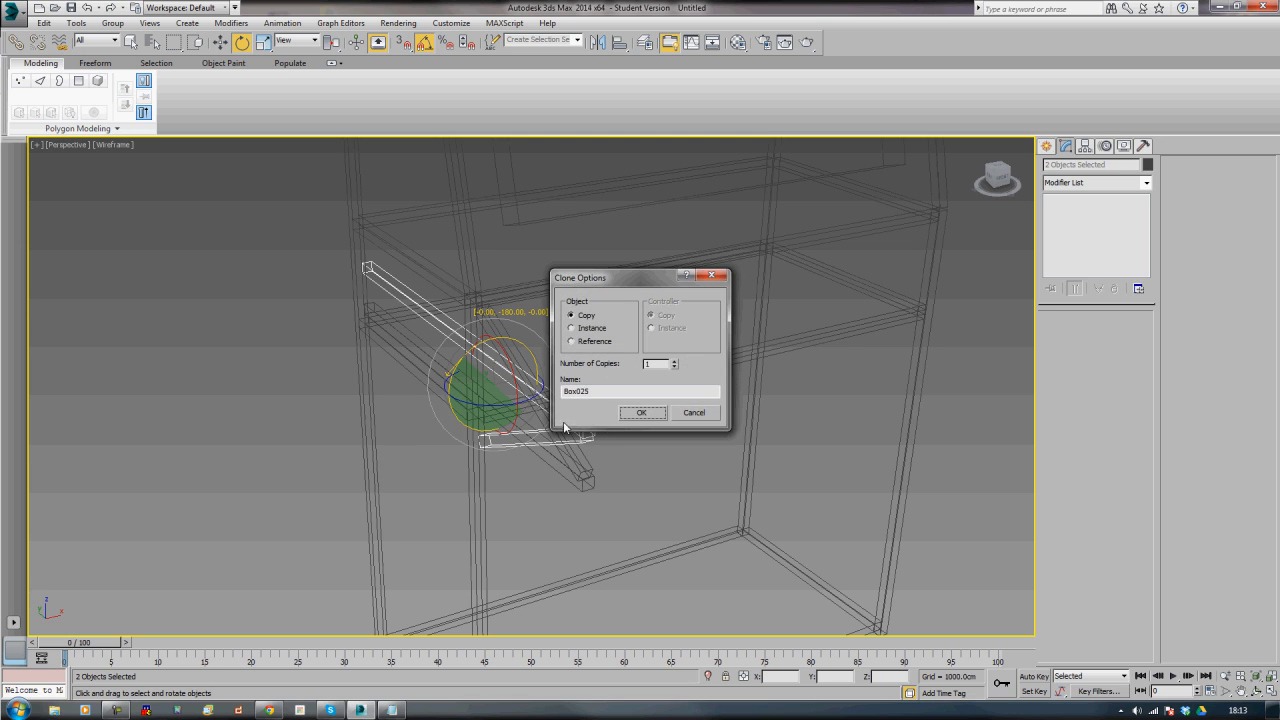
# - Make a rotated copy of the two selected bracket bars and lower it about 28 cm below the original bracket
pyautogui.click(648, 414)
pyautogui.press('w')
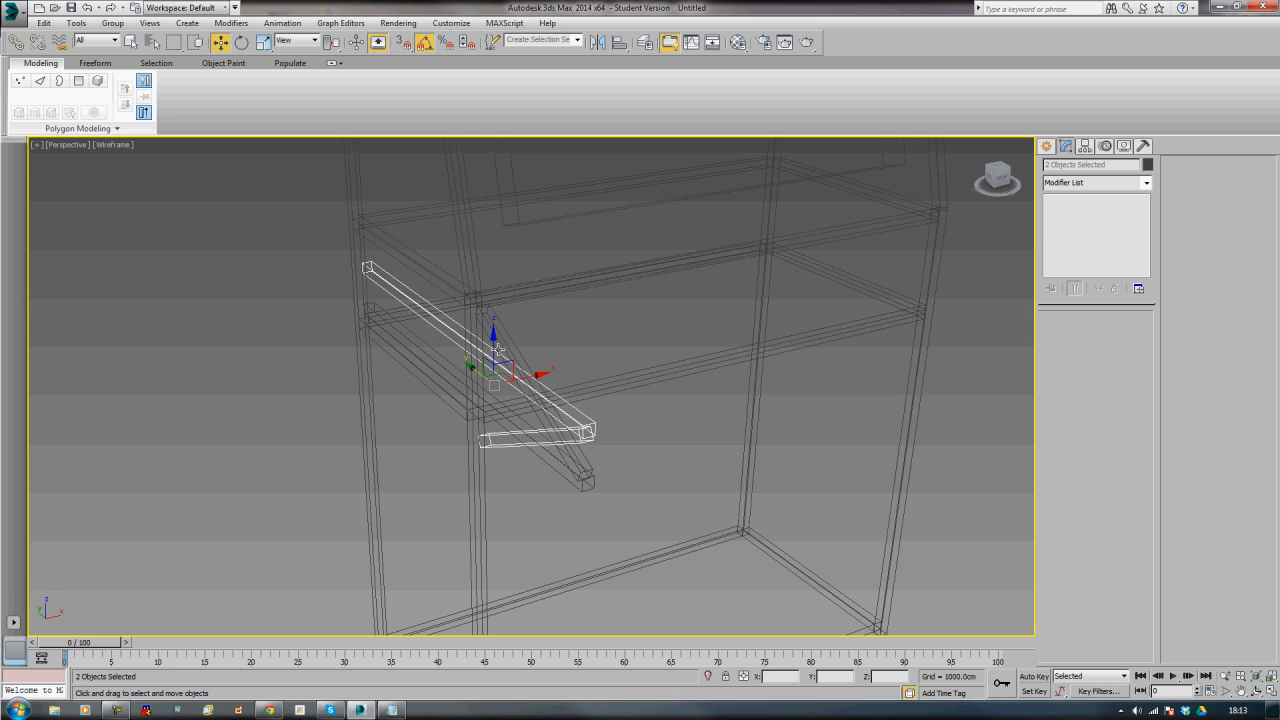
pyautogui.moveTo(485, 355); pyautogui.dragTo(485, 467)
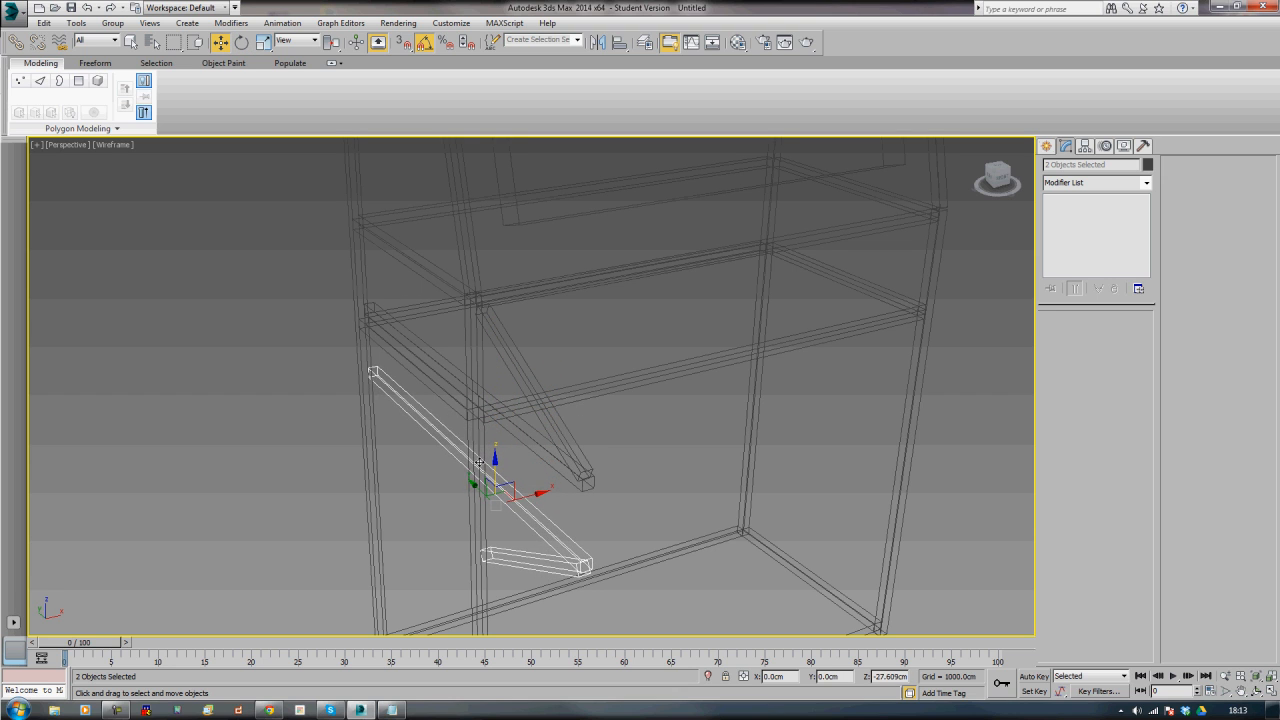
pyautogui.keyDown('alt'); pyautogui.moveTo(485, 467); pyautogui.dragTo(539, 466, button='middle'); pyautogui.keyUp('alt')
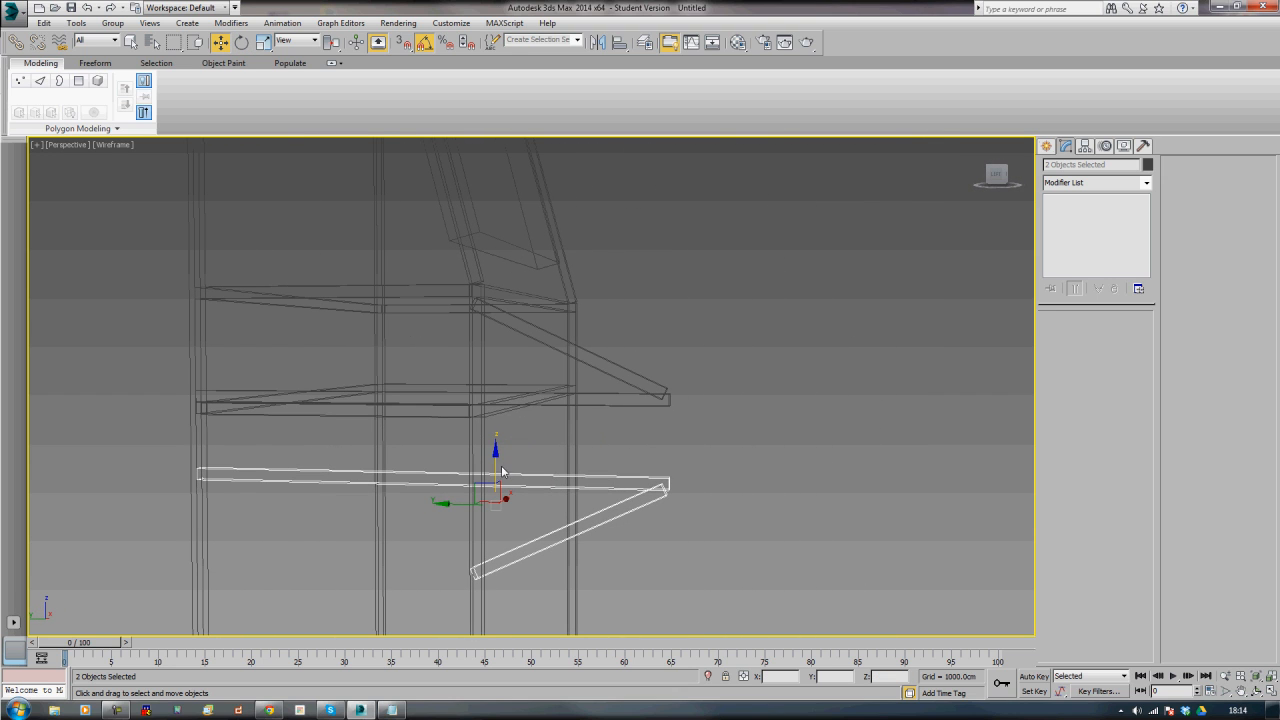
pyautogui.moveTo(495, 461); pyautogui.dragTo(496, 456)
pyautogui.scroll(-6, 582, 476)
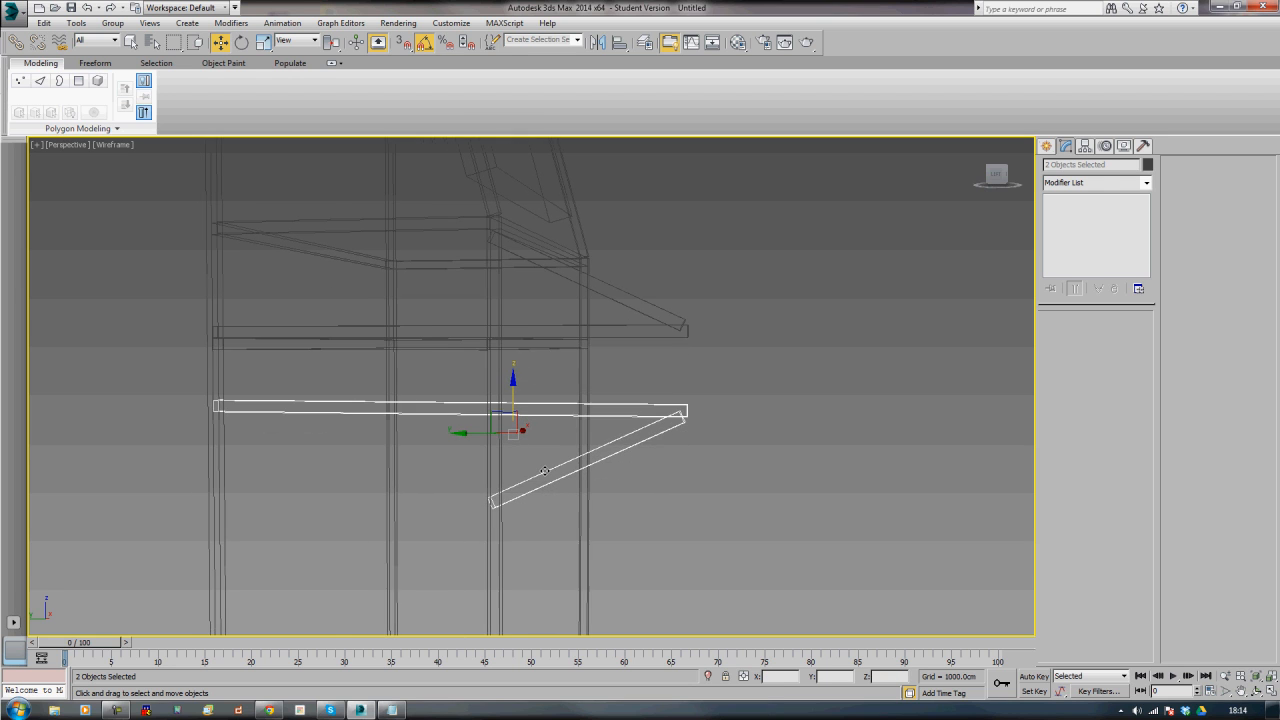
# - Add the two upper bracket bars to the selection and copy all four bars to the opposite side of the frame
pyautogui.keyDown('alt'); pyautogui.moveTo(582, 476); pyautogui.dragTo(485, 527, button='middle'); pyautogui.keyUp('alt')
pyautogui.moveTo(598, 508); pyautogui.dragTo(589, 539, button='middle')
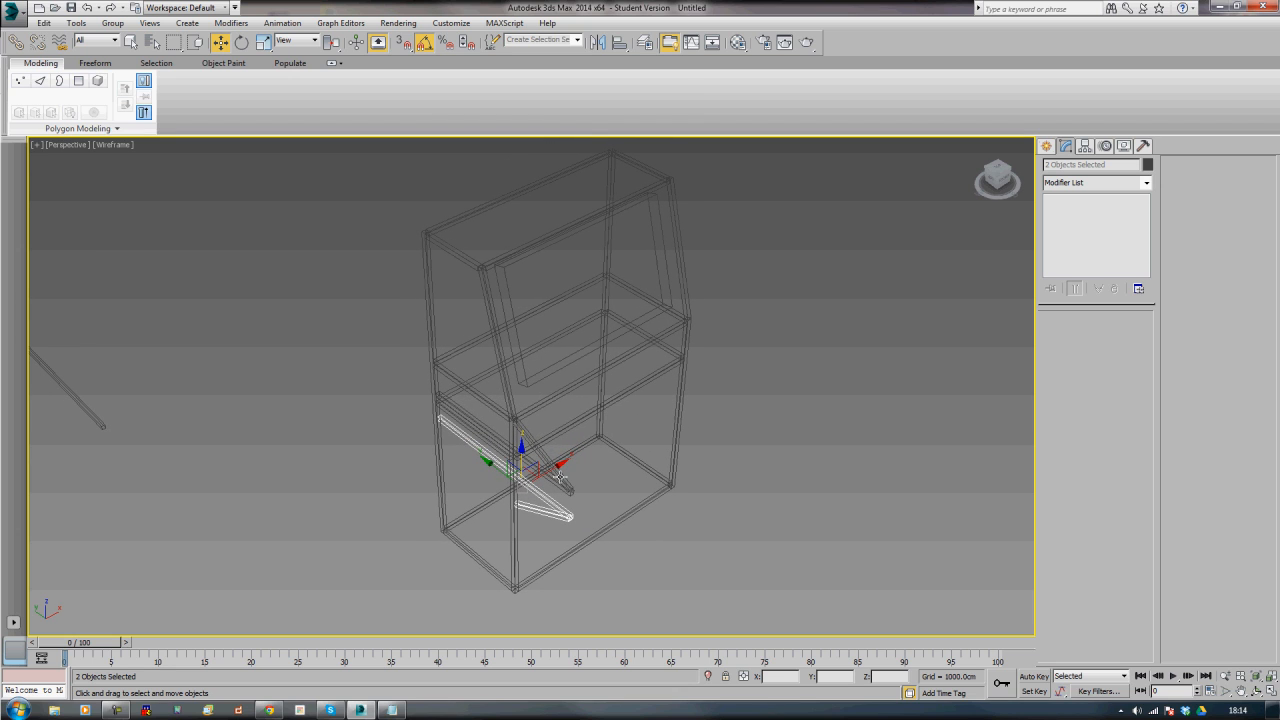
pyautogui.keyDown('ctrl'); pyautogui.click(560, 476); pyautogui.keyUp('ctrl')
pyautogui.keyDown('ctrl'); pyautogui.click(553, 479); pyautogui.keyUp('ctrl')
pyautogui.keyDown('alt'); pyautogui.moveTo(664, 486); pyautogui.dragTo(518, 490, button='middle'); pyautogui.keyUp('alt')
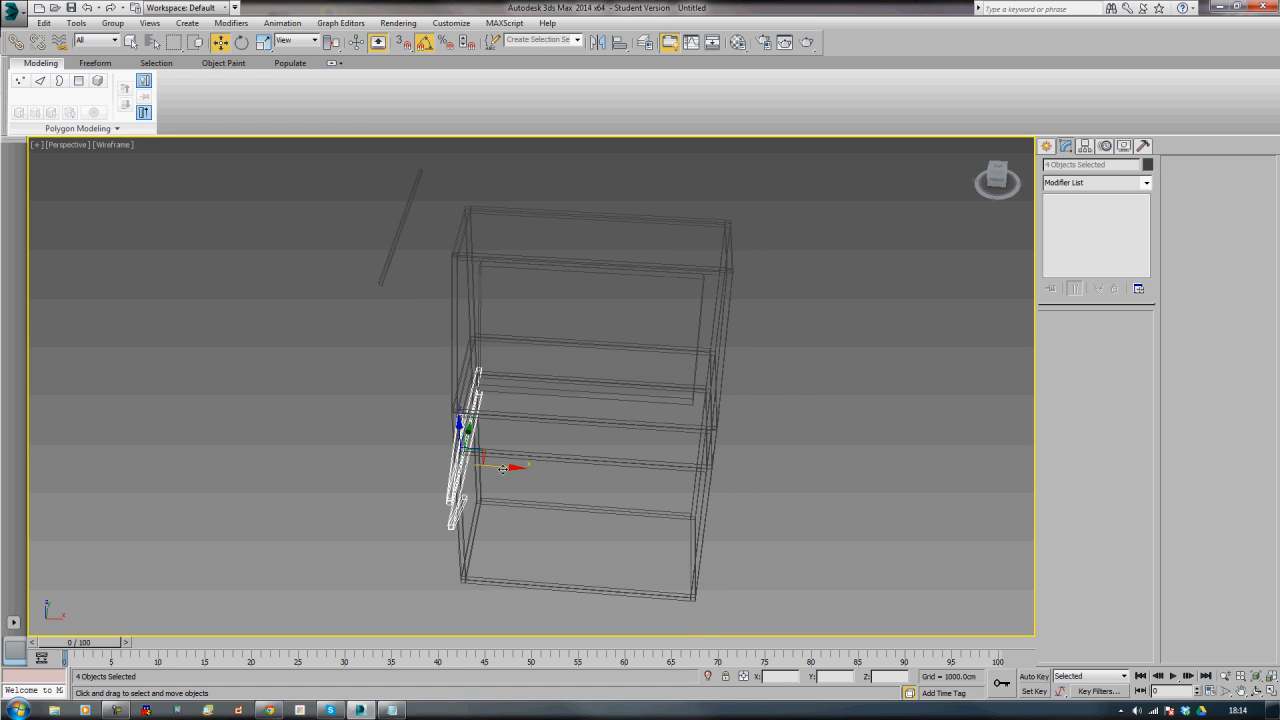
pyautogui.moveTo(502, 467)
pyautogui.keyDown('shift'); pyautogui.mouseDown()
pyautogui.moveTo(722, 492)
pyautogui.moveTo(737, 524)
pyautogui.mouseUp(); pyautogui.keyUp('shift')
pyautogui.click(652, 414)
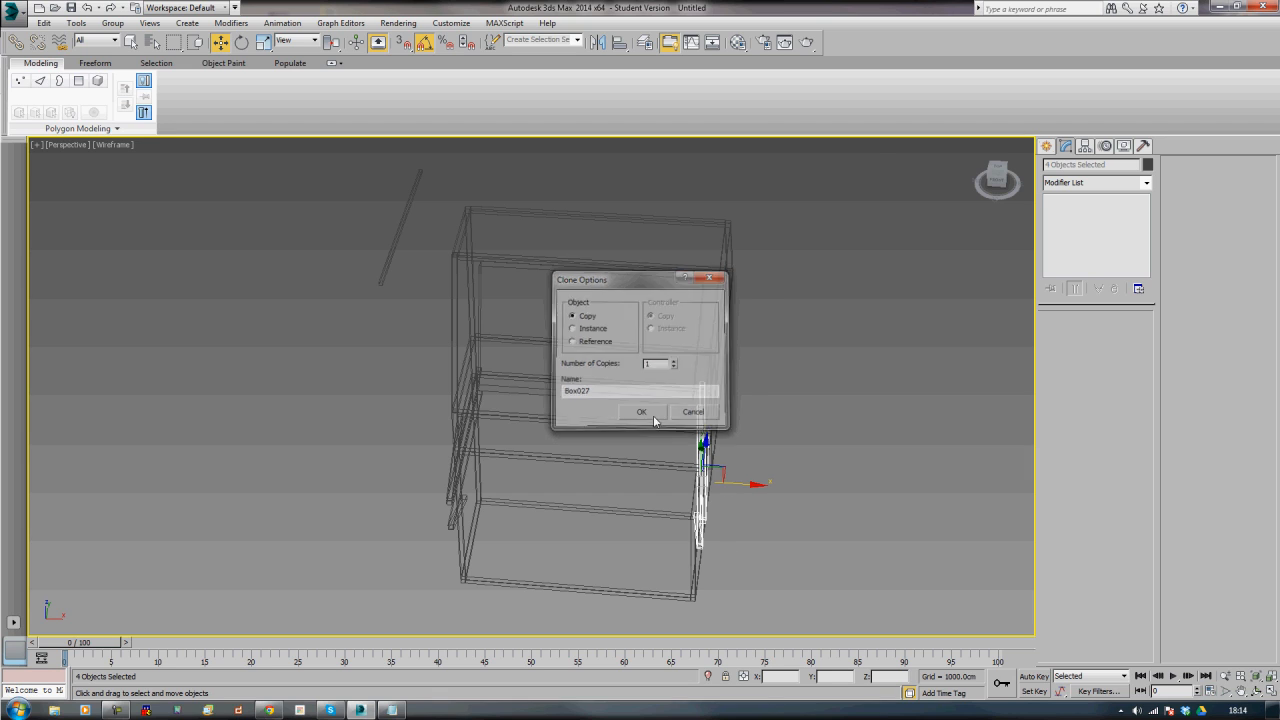
# - In the top view, align the four copied bracket bars with the inner edge of the frame's side, then deselect them
pyautogui.press('t')
pyautogui.press('z')
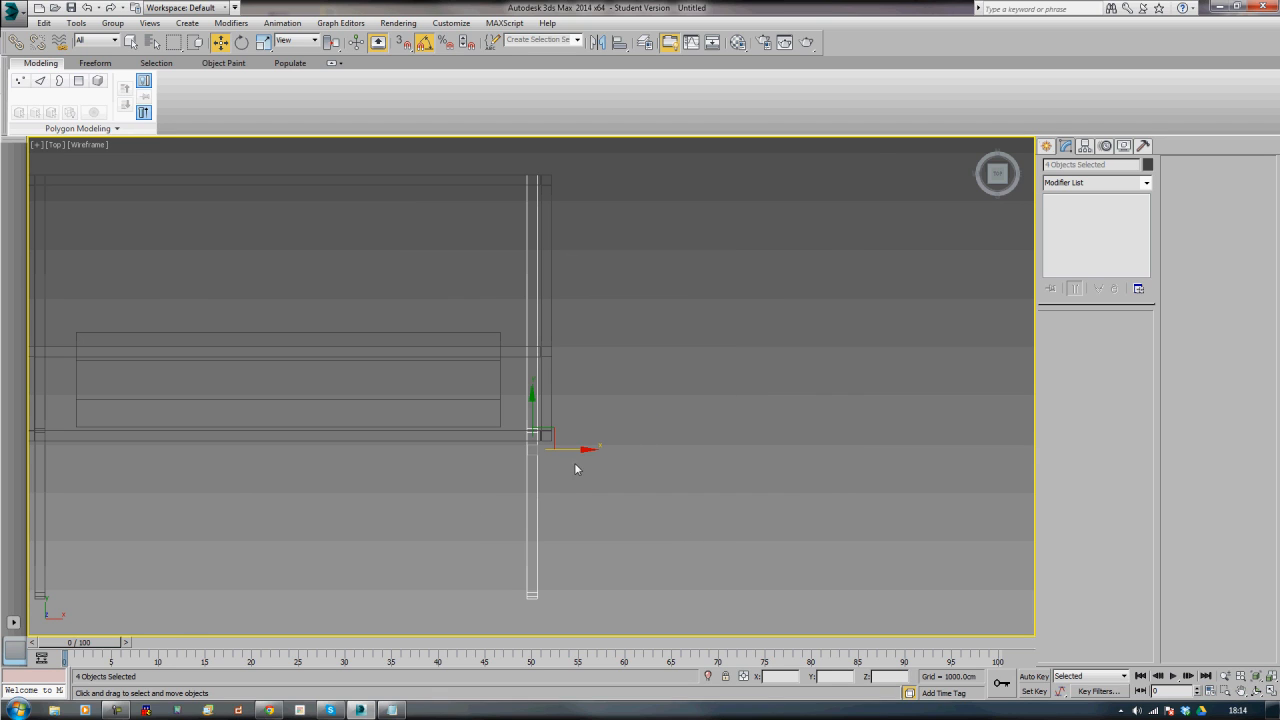
pyautogui.moveTo(579, 451); pyautogui.dragTo(571, 456)
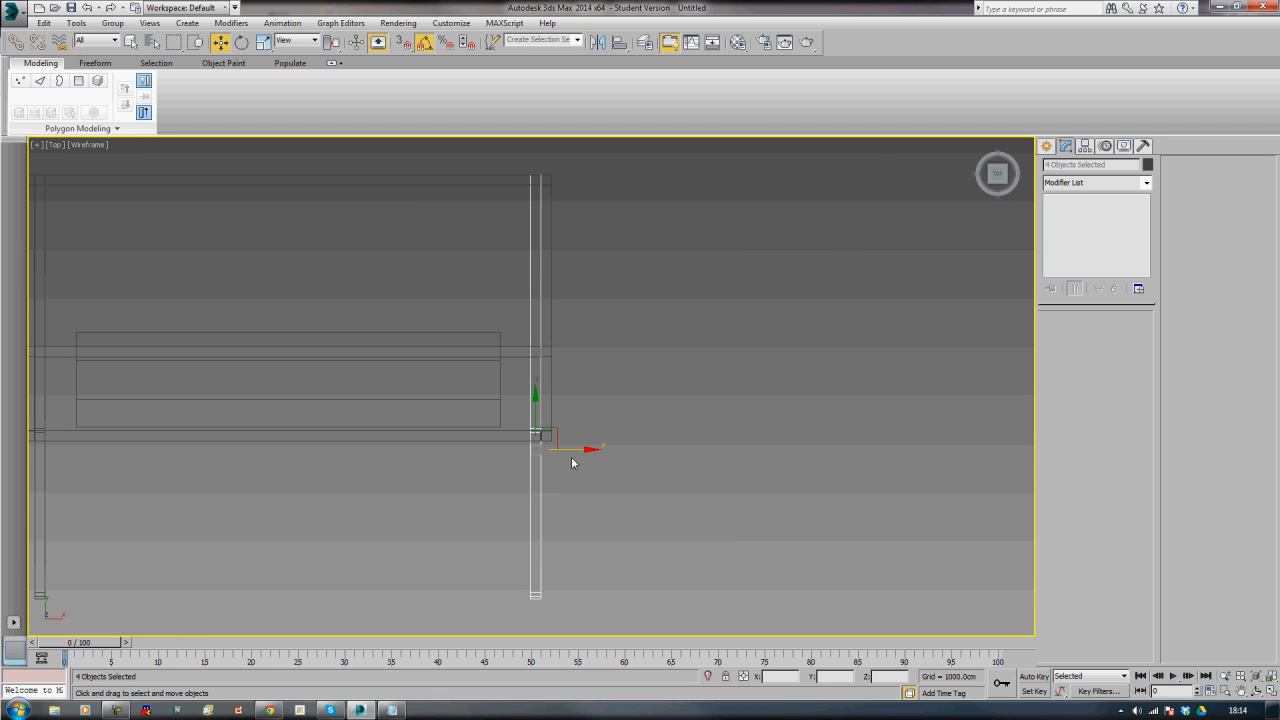
pyautogui.click(417, 528)
# - Delete the stray bar lying apart from the frame in the perspective view
pyautogui.press('p')
pyautogui.scroll(-8, 390, 532)
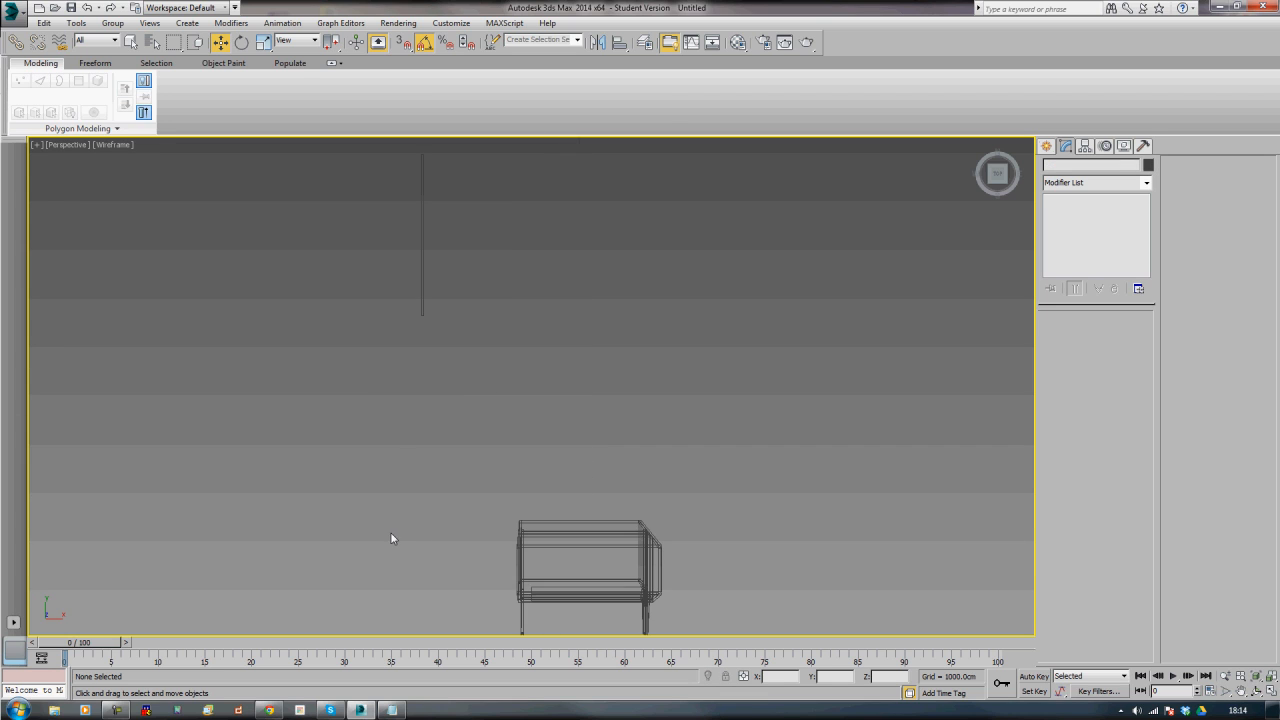
pyautogui.moveTo(438, 498)
pyautogui.keyDown('alt'); pyautogui.mouseDown(button='middle')
pyautogui.moveTo(483, 451)
pyautogui.moveTo(447, 494)
pyautogui.mouseUp(button='middle'); pyautogui.keyUp('alt')
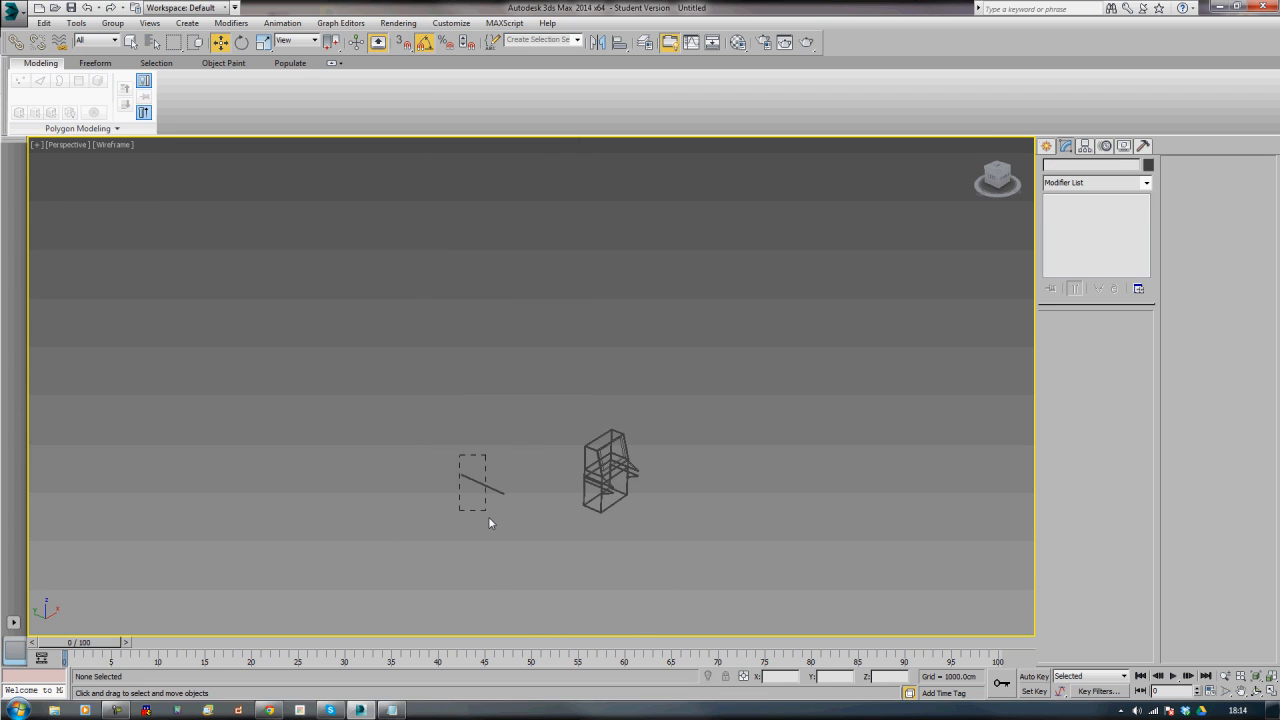
pyautogui.click(489, 517)
pyautogui.press('Delete')
pyautogui.press('z')
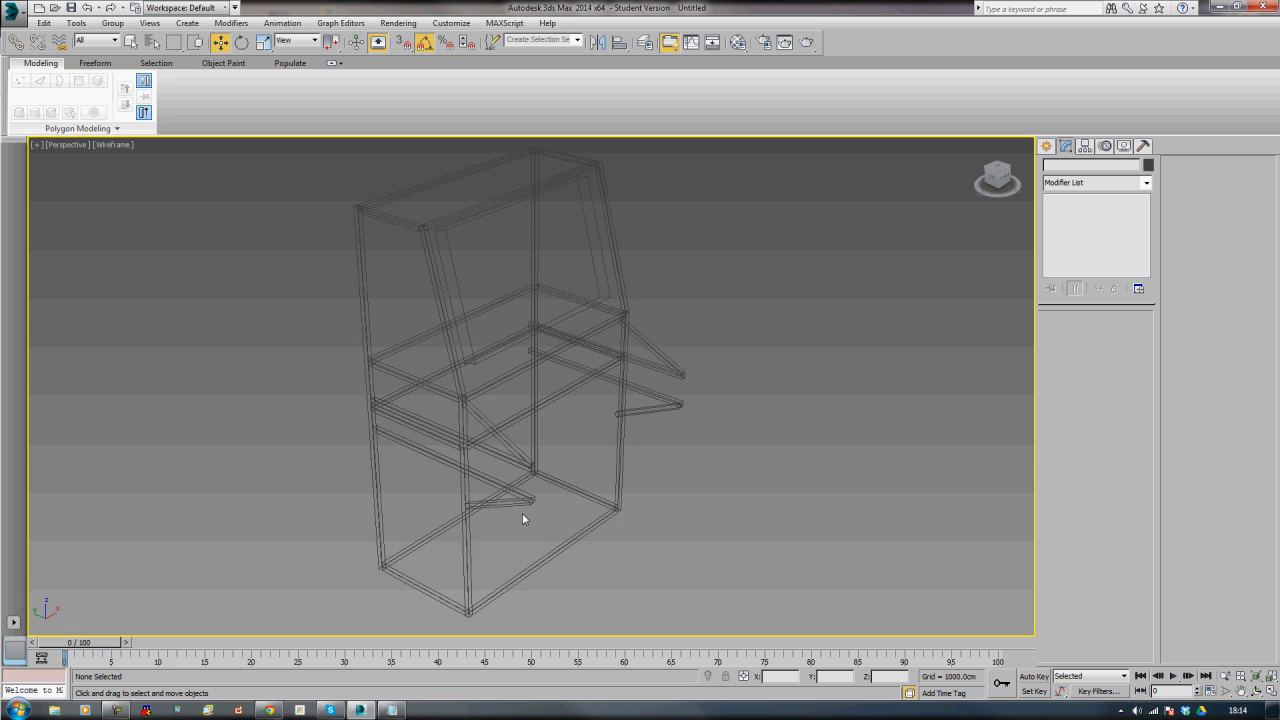
# - Copy the lower horizontal arm to its own front end and rotate the copy 90° so it stands upright
pyautogui.moveTo(522, 518)
pyautogui.keyDown('alt'); pyautogui.mouseDown(button='middle')
pyautogui.moveTo(549, 500)
pyautogui.moveTo(522, 498)
pyautogui.moveTo(528, 508)
pyautogui.mouseUp(button='middle'); pyautogui.keyUp('alt')
pyautogui.scroll(3, 528, 510)
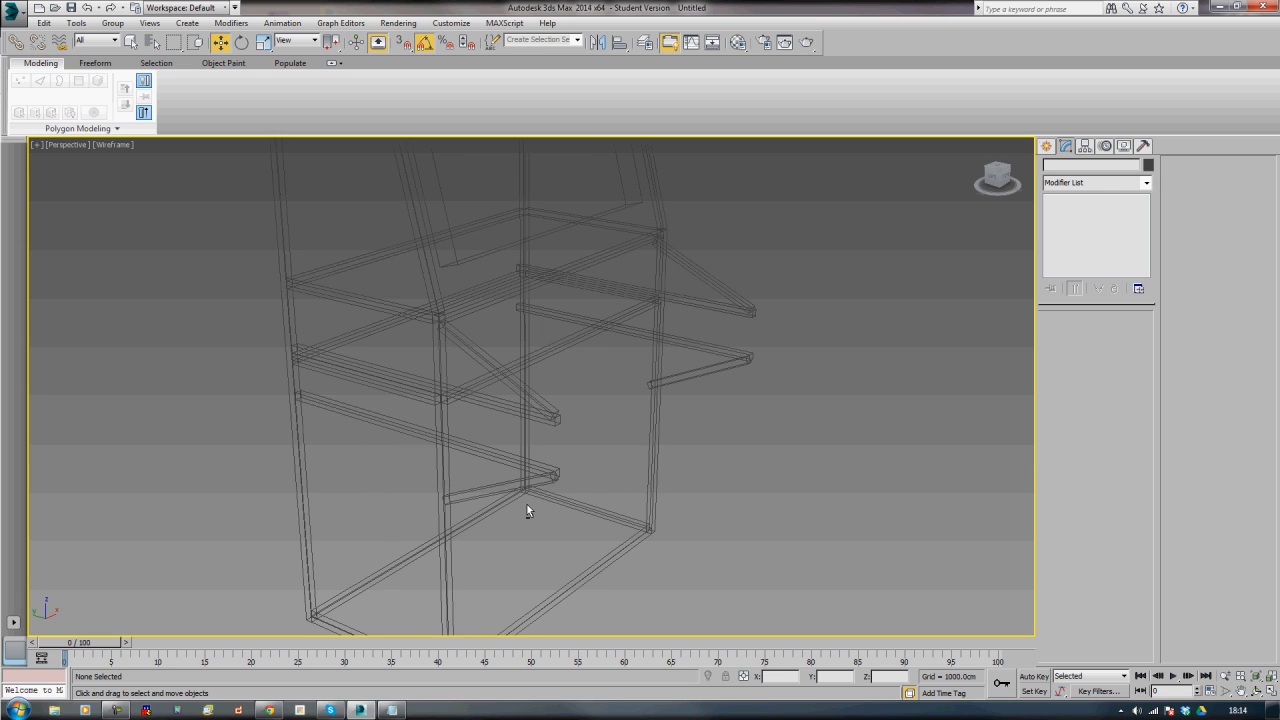
pyautogui.moveTo(568, 454); pyautogui.dragTo(485, 440, button='middle')
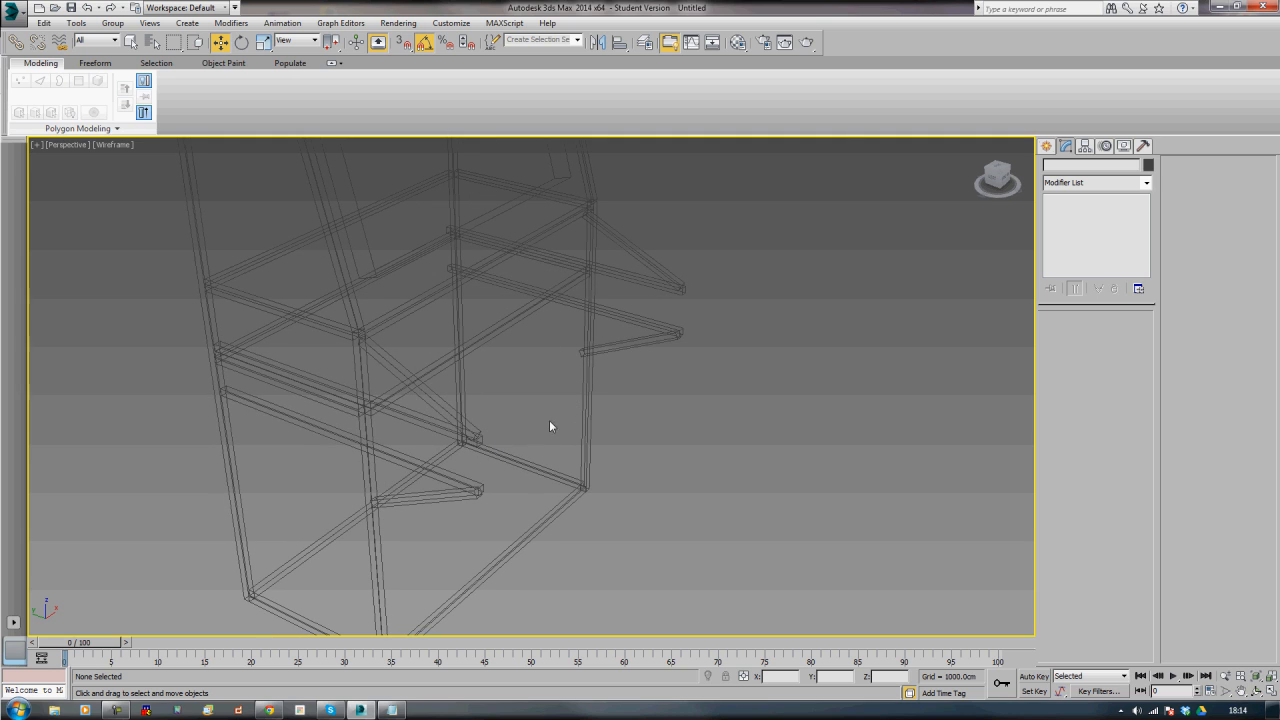
pyautogui.click(482, 490)
pyautogui.click(467, 433)
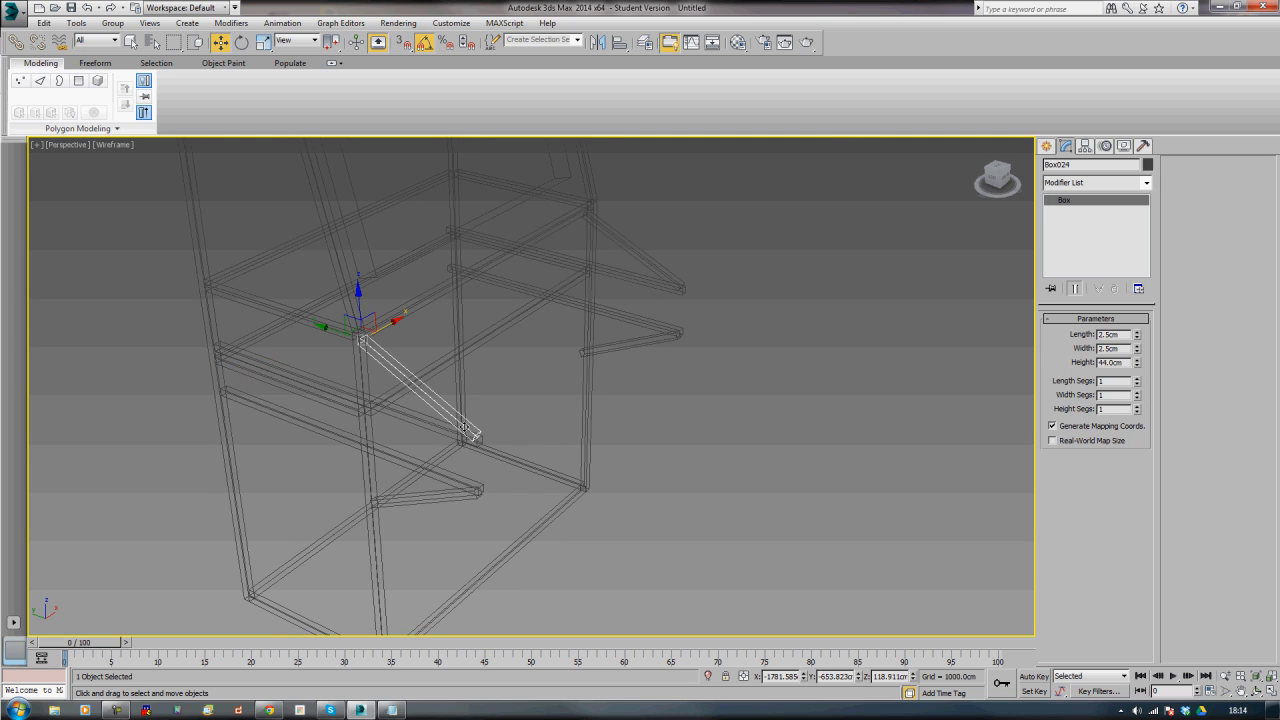
pyautogui.click(424, 467)
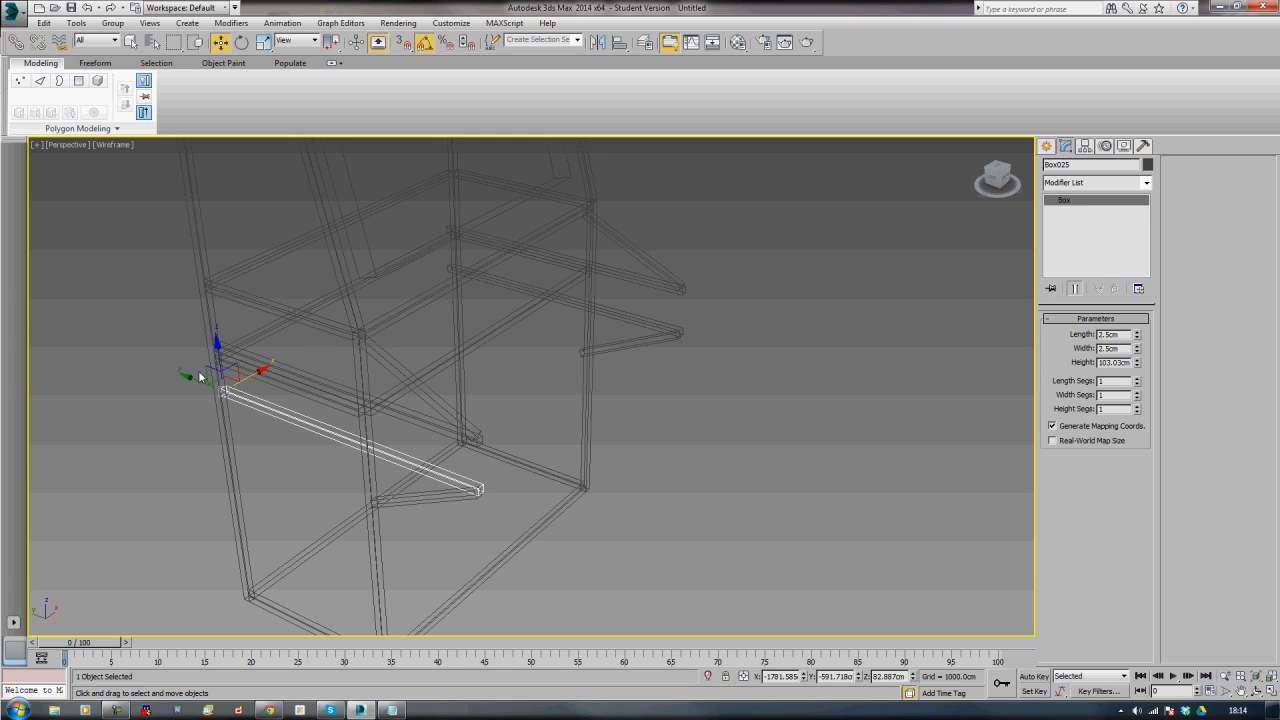
pyautogui.moveTo(198, 378)
pyautogui.keyDown('shift'); pyautogui.mouseDown()
pyautogui.moveTo(468, 486)
pyautogui.moveTo(447, 477)
pyautogui.mouseUp(); pyautogui.keyUp('shift')
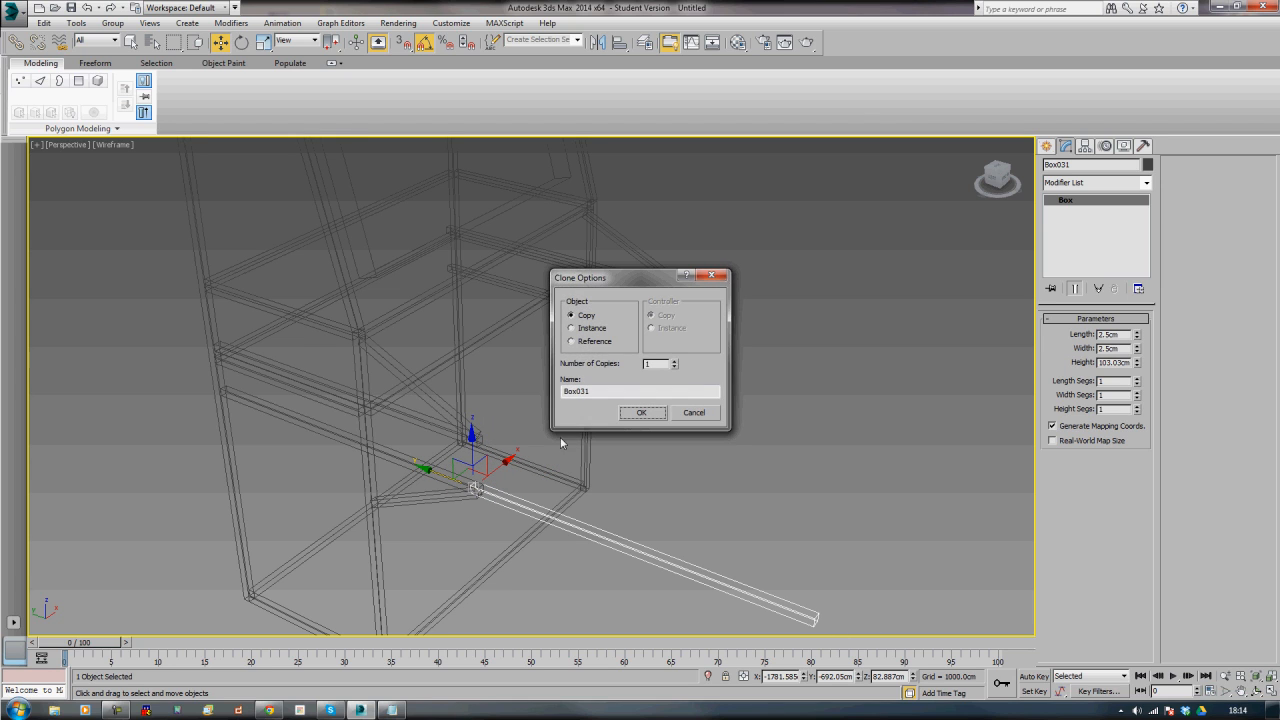
pyautogui.click(640, 412)
pyautogui.press('e')
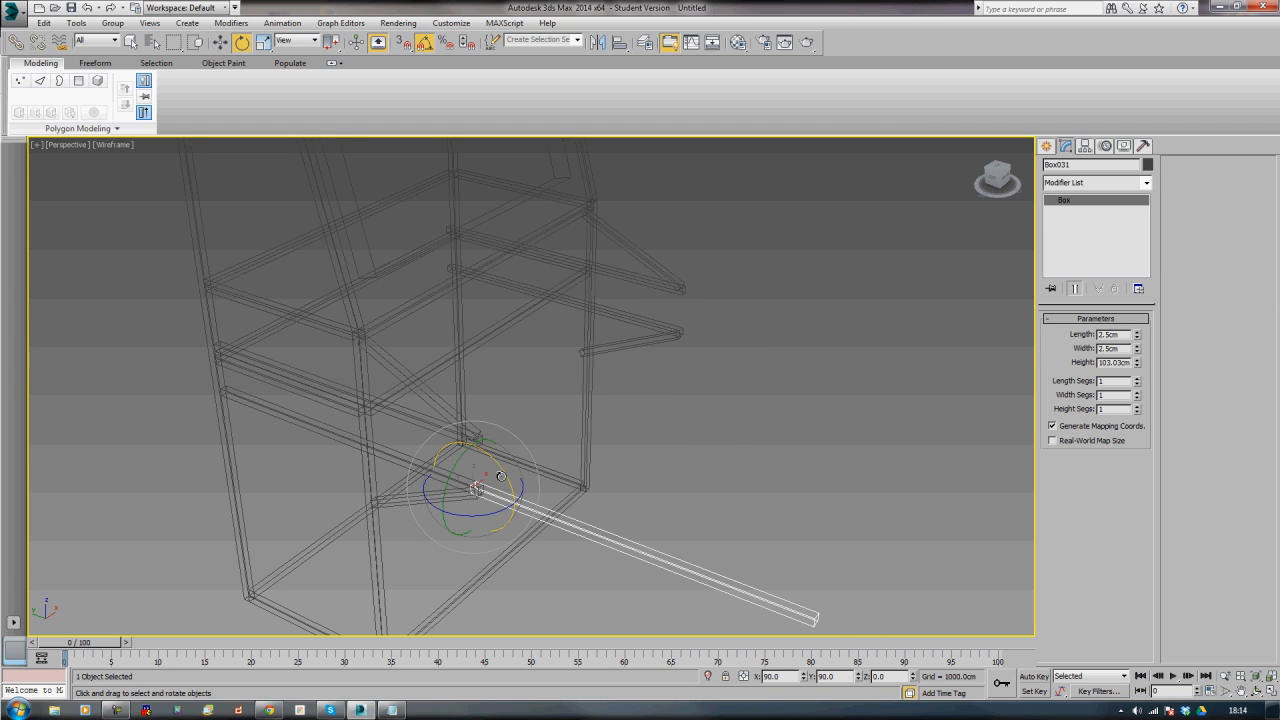
pyautogui.moveTo(503, 476); pyautogui.dragTo(473, 424)
# - In the left view, move the upright bar onto the lower arm, flush with the arm's front end
pyautogui.keyDown('alt'); pyautogui.moveTo(512, 532); pyautogui.dragTo(608, 485, button='middle'); pyautogui.keyUp('alt')
pyautogui.scroll(3, 568, 486)
pyautogui.press('l')
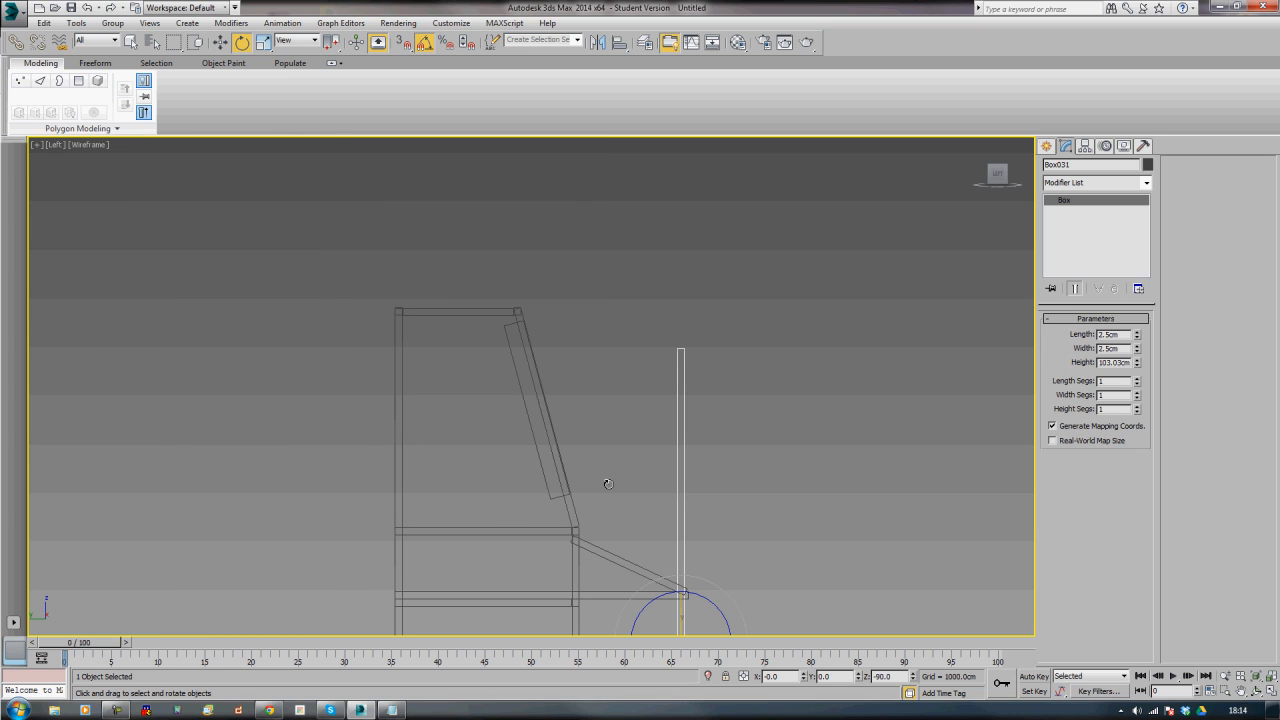
pyautogui.scroll(1, 569, 520)
pyautogui.moveTo(704, 583); pyautogui.dragTo(562, 466, button='middle')
pyautogui.scroll(1, 554, 460)
pyautogui.scroll(1, 550, 480)
pyautogui.press('w')
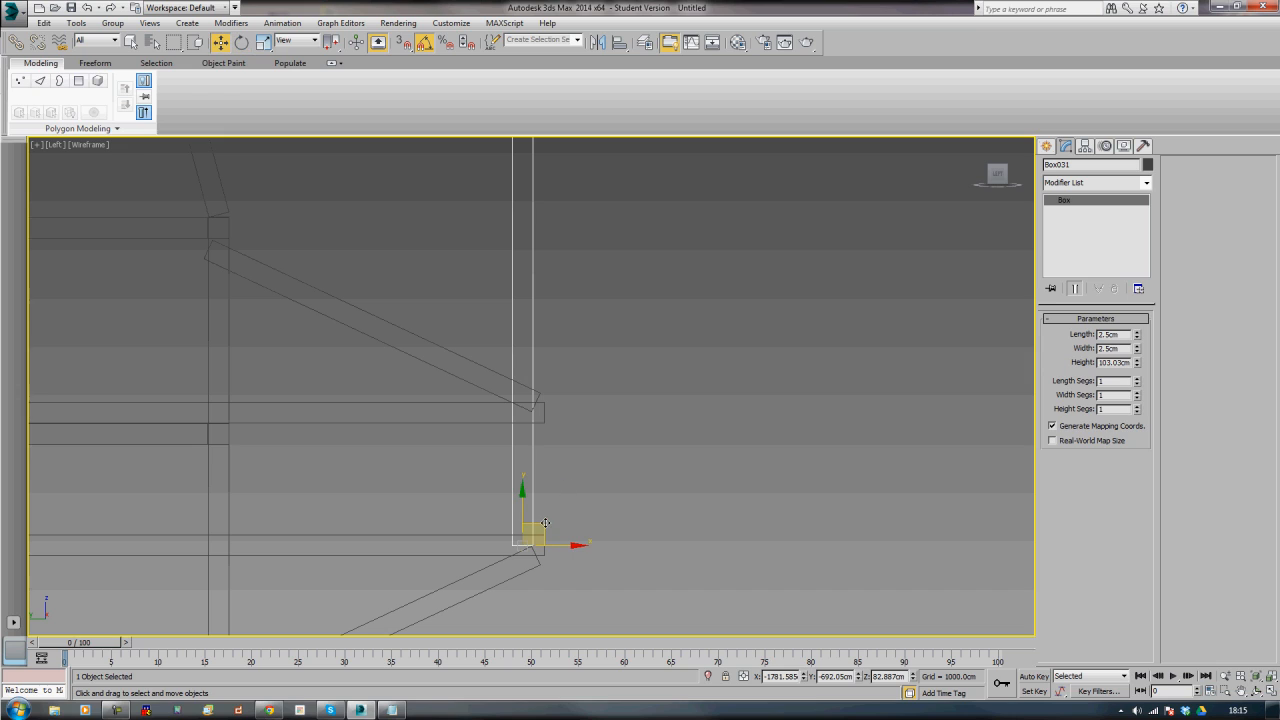
pyautogui.moveTo(545, 522); pyautogui.dragTo(553, 513)
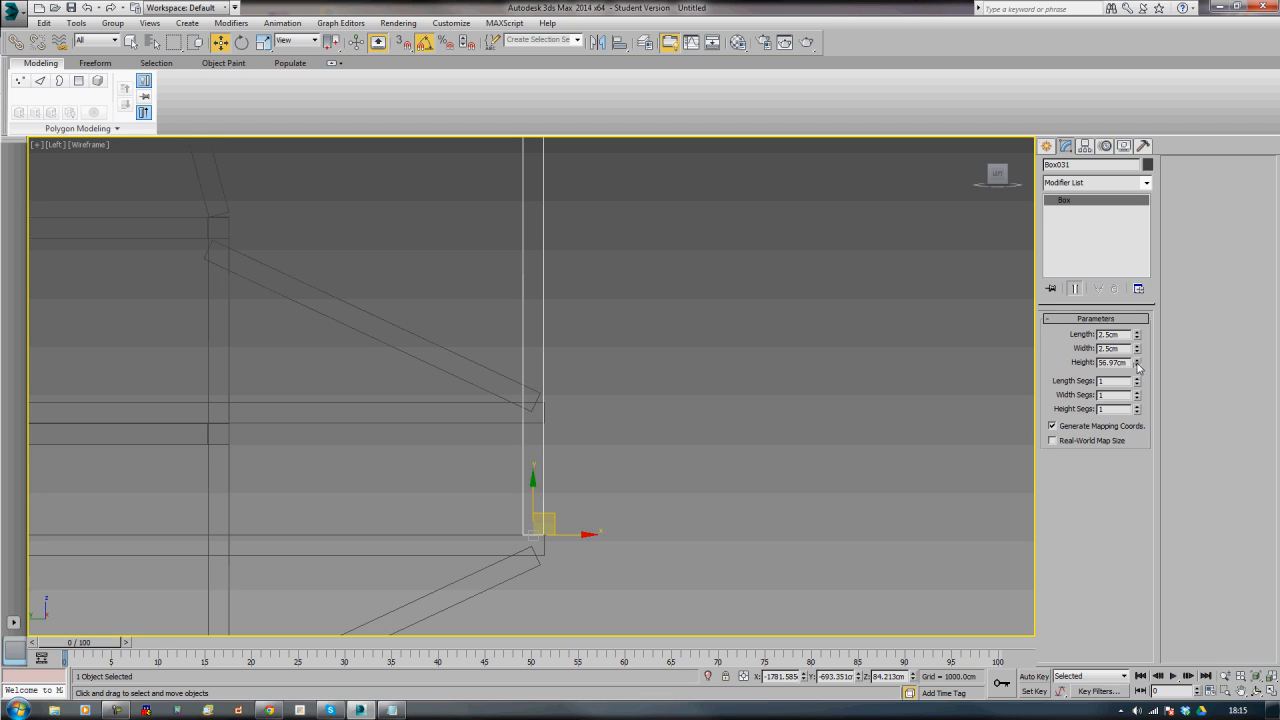
# - Set the upright bar's height to 13.5 cm to fit between the two horizontal arms, then deselect it
pyautogui.moveTo(1137, 367); pyautogui.dragTo(1137, 367)
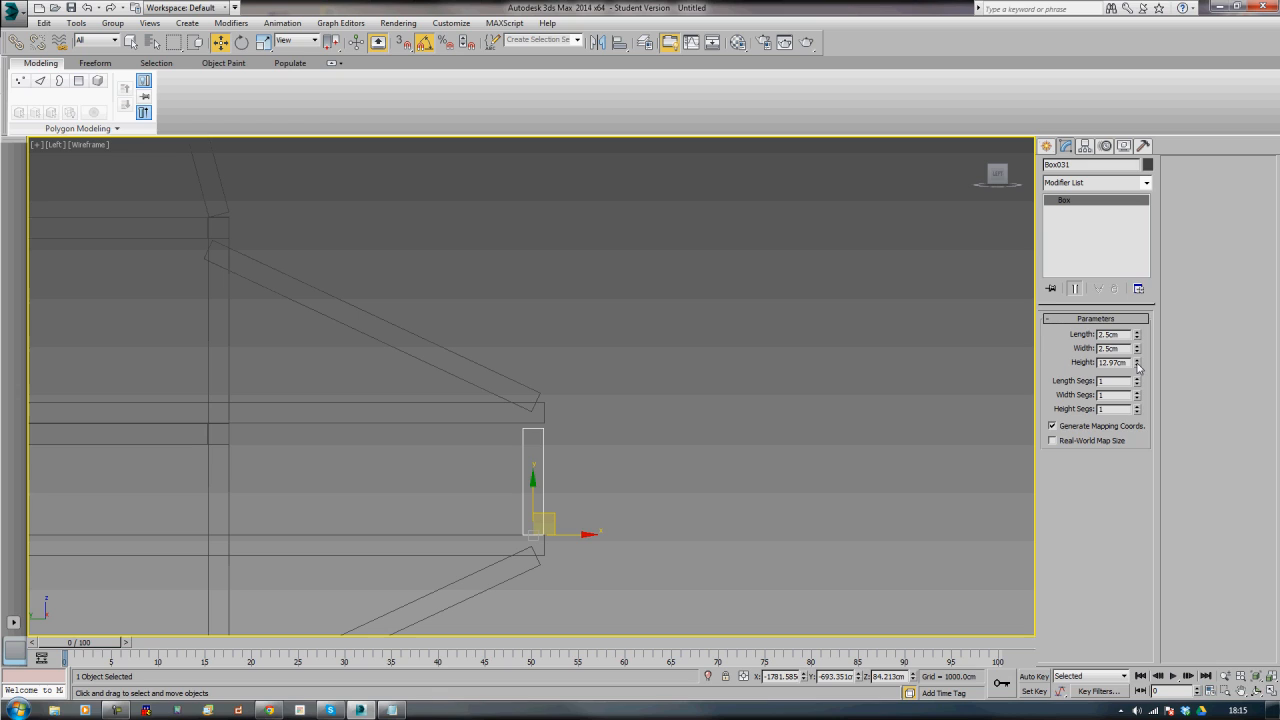
pyautogui.doubleClick(1128, 362)
pyautogui.write('13')
pyautogui.press('Escape')
pyautogui.write('13.5')
pyautogui.press('Return')
pyautogui.click(788, 428)
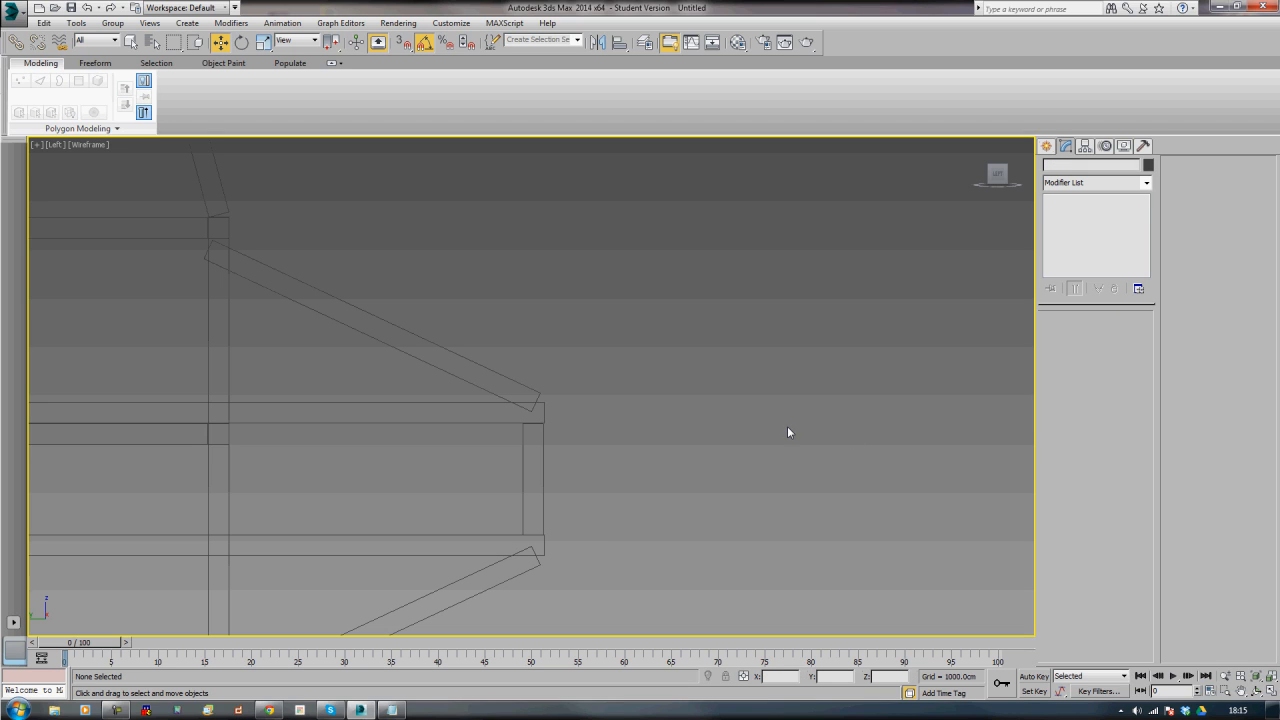
# - Copy the short upright bar along X to the front end of the opposite bracket
pyautogui.press('p')
pyautogui.press('z')
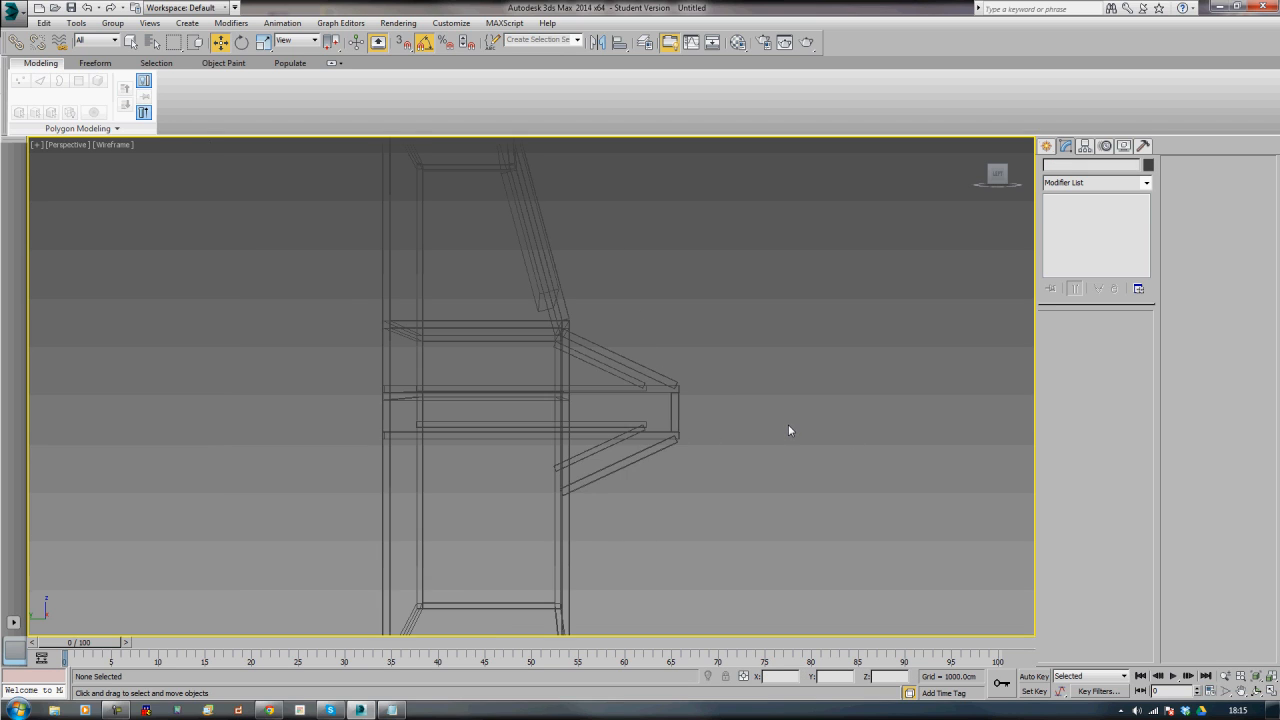
pyautogui.scroll(-3, 705, 440)
pyautogui.keyDown('alt'); pyautogui.moveTo(705, 445); pyautogui.dragTo(597, 482, button='middle'); pyautogui.keyUp('alt')
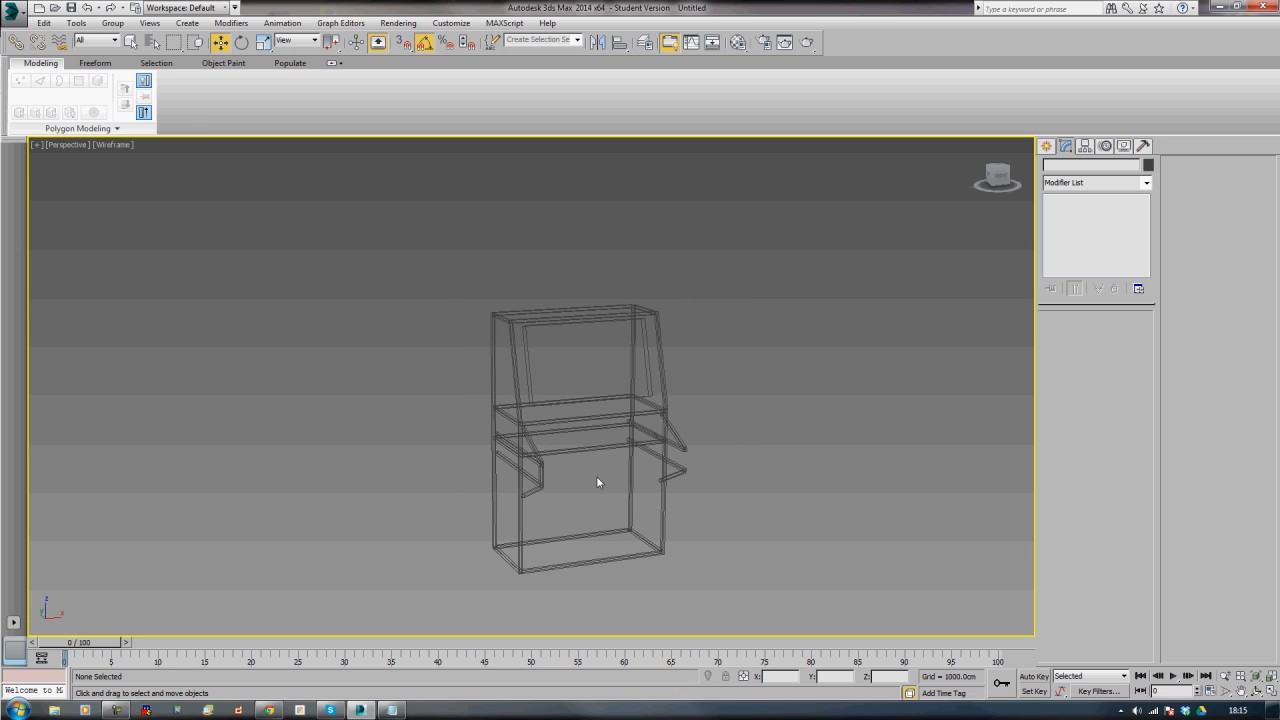
pyautogui.click(536, 474)
pyautogui.moveTo(580, 480)
pyautogui.keyDown('shift'); pyautogui.mouseDown()
pyautogui.moveTo(727, 466)
pyautogui.moveTo(724, 478)
pyautogui.mouseUp(); pyautogui.keyUp('shift')
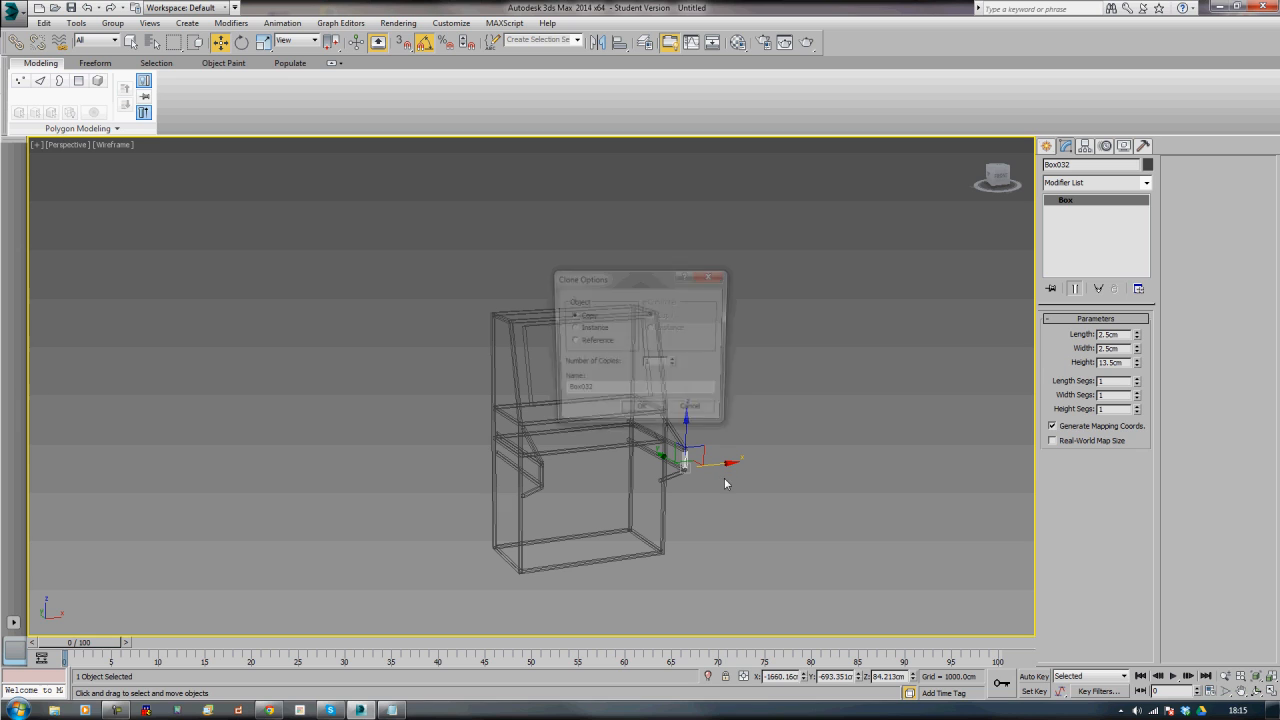
pyautogui.click(636, 424)
# - In the top view, shift the copied upright about 1 cm along X to line up with the bracket arm
pyautogui.press('t')
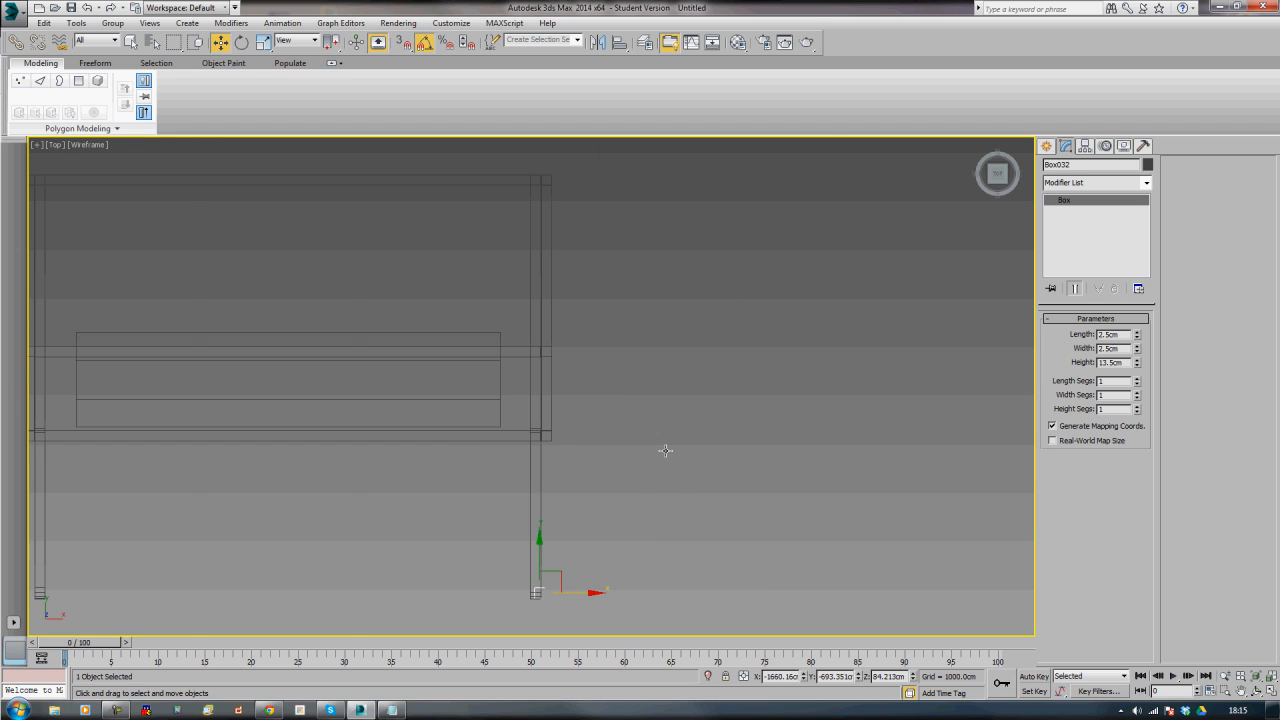
pyautogui.press('z')
pyautogui.moveTo(665, 452); pyautogui.dragTo(760, 413, button='middle')
pyautogui.scroll(-10, 627, 355)
pyautogui.scroll(-5, 627, 356)
pyautogui.scroll(5, 734, 375)
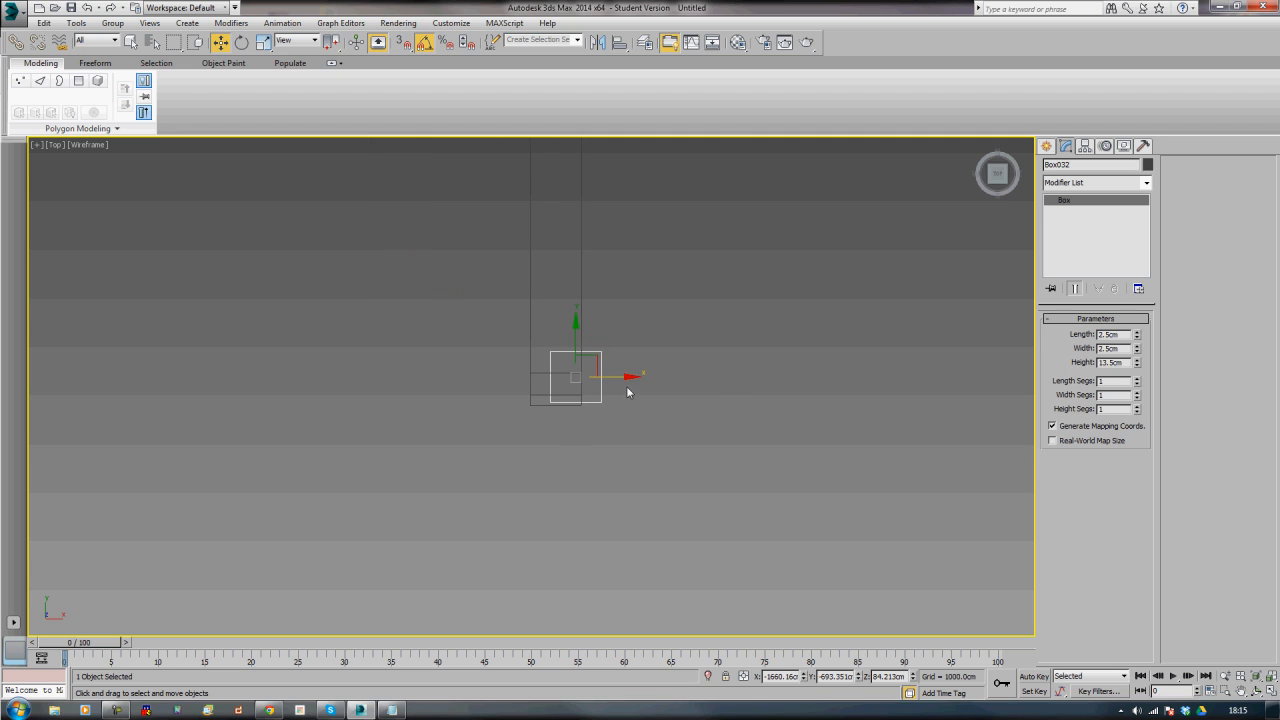
pyautogui.moveTo(630, 376); pyautogui.dragTo(621, 375)
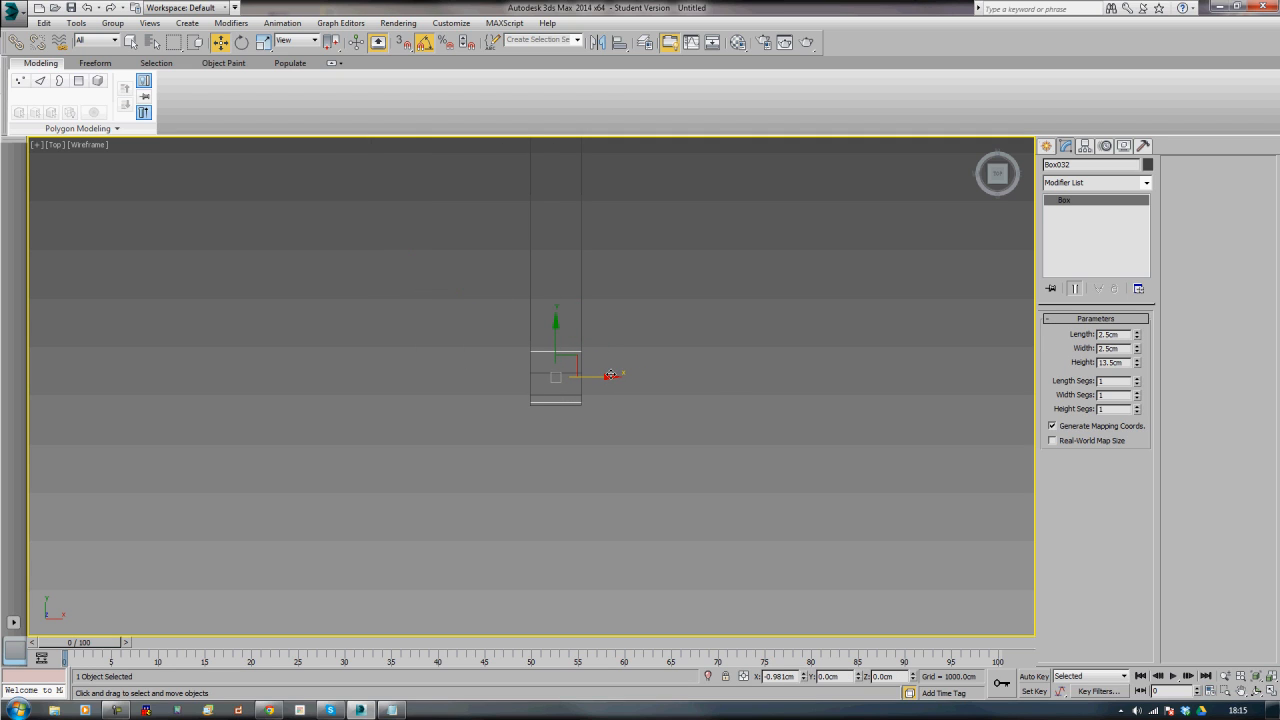
pyautogui.scroll(-7, 658, 418)
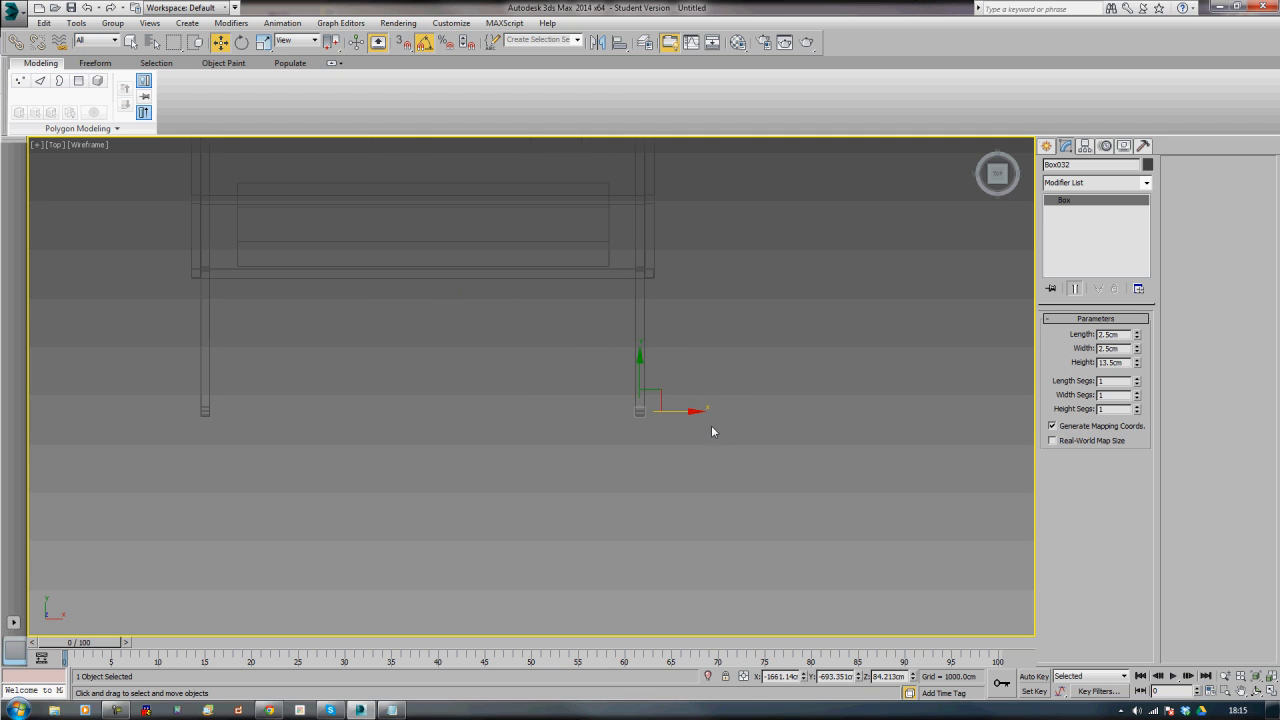
pyautogui.scroll(-4, 711, 425)
# - Copy the frame's 123 cm front crossbar forward to the front ends of the two brackets
pyautogui.press('p')
pyautogui.press('z')
pyautogui.keyDown('alt'); pyautogui.moveTo(625, 437); pyautogui.dragTo(416, 461, button='middle'); pyautogui.keyUp('alt')
pyautogui.scroll(-8, 415, 462)
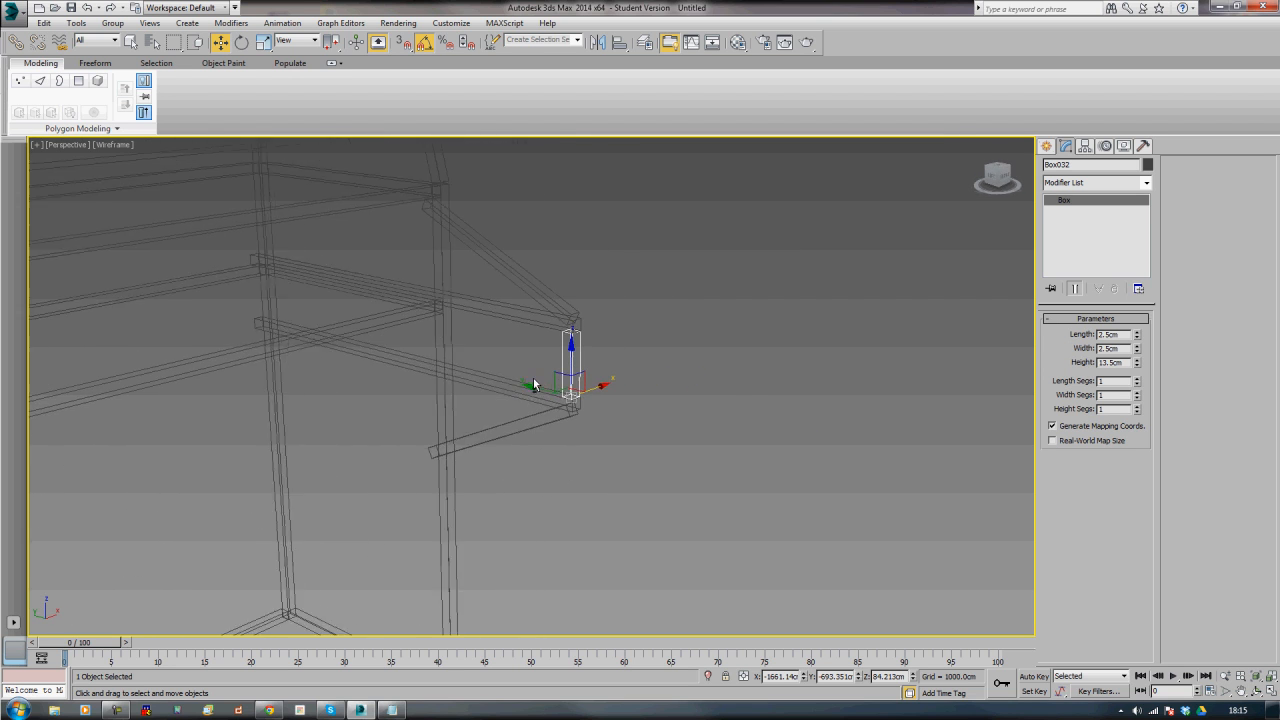
pyautogui.keyDown('alt'); pyautogui.moveTo(517, 386); pyautogui.dragTo(507, 425, button='middle'); pyautogui.keyUp('alt')
pyautogui.click(468, 367)
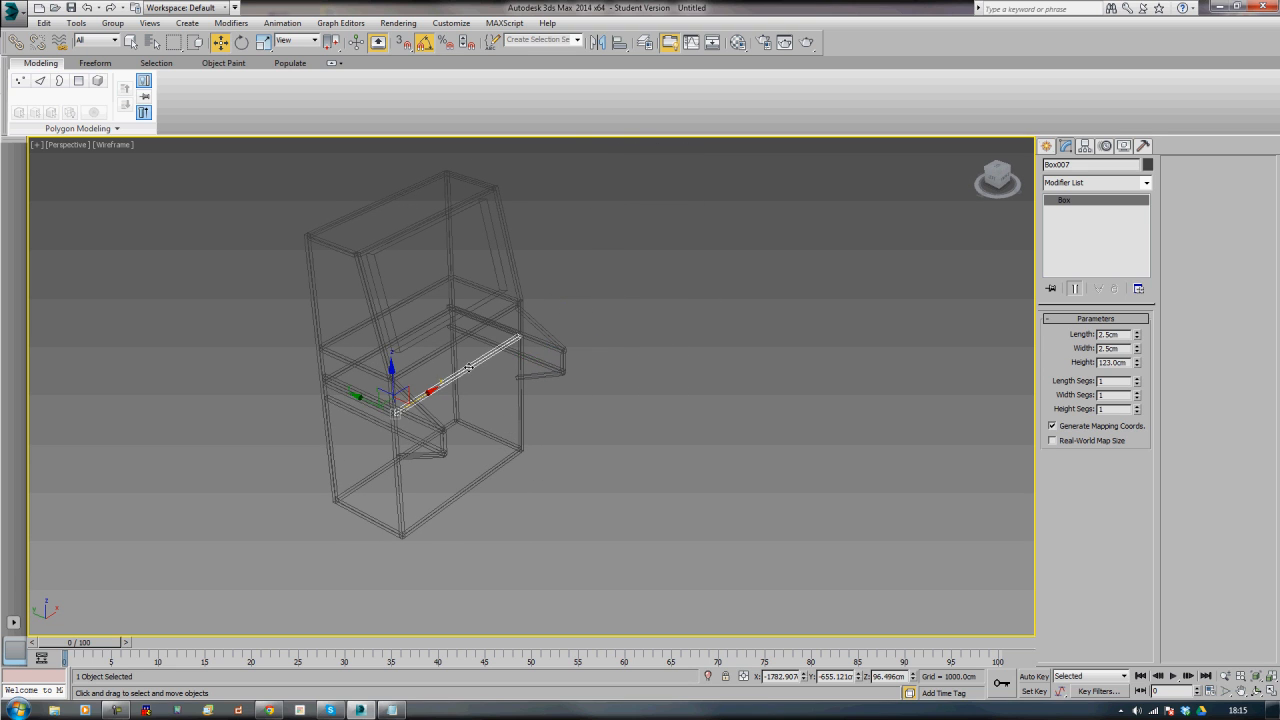
pyautogui.keyDown('alt'); pyautogui.moveTo(470, 368); pyautogui.dragTo(666, 383, button='middle'); pyautogui.keyUp('alt')
pyautogui.scroll(5, 562, 390)
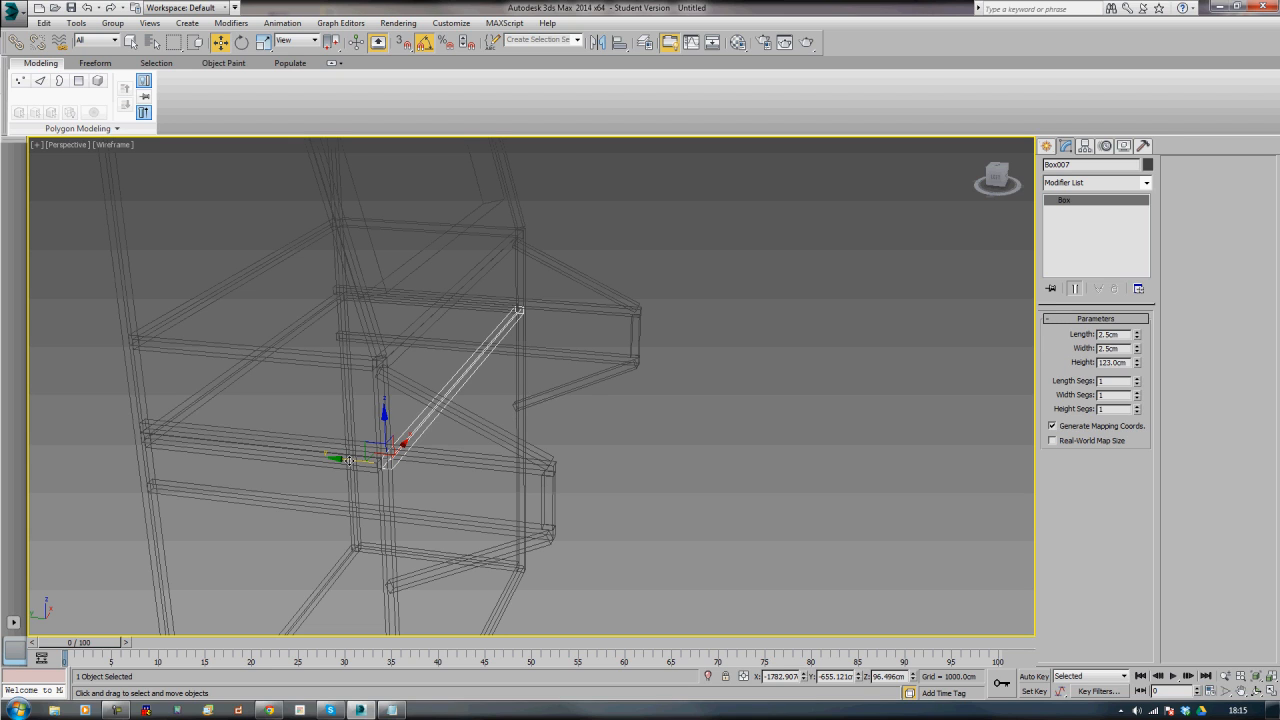
pyautogui.moveTo(361, 461); pyautogui.dragTo(522, 491)
pyautogui.click(650, 411)
# - In the top view, move the copied front crossbar about 2.5 cm along X and 2.6 cm along Y to start between the uprights
pyautogui.moveTo(765, 462)
pyautogui.keyDown('alt'); pyautogui.mouseDown(button='middle')
pyautogui.moveTo(562, 424)
pyautogui.moveTo(499, 433)
pyautogui.moveTo(634, 465)
pyautogui.moveTo(571, 468)
pyautogui.moveTo(534, 497)
pyautogui.moveTo(461, 456)
pyautogui.mouseUp(button='middle'); pyautogui.keyUp('alt')
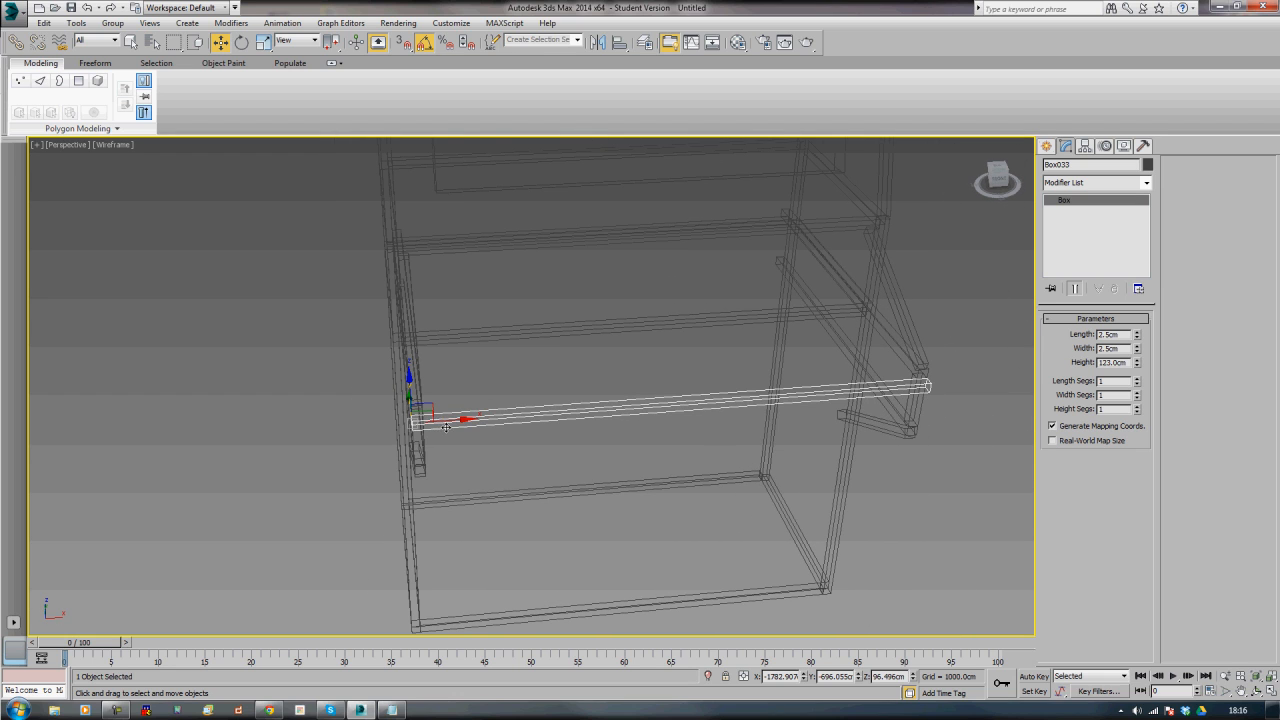
pyautogui.press('t')
pyautogui.press('z')
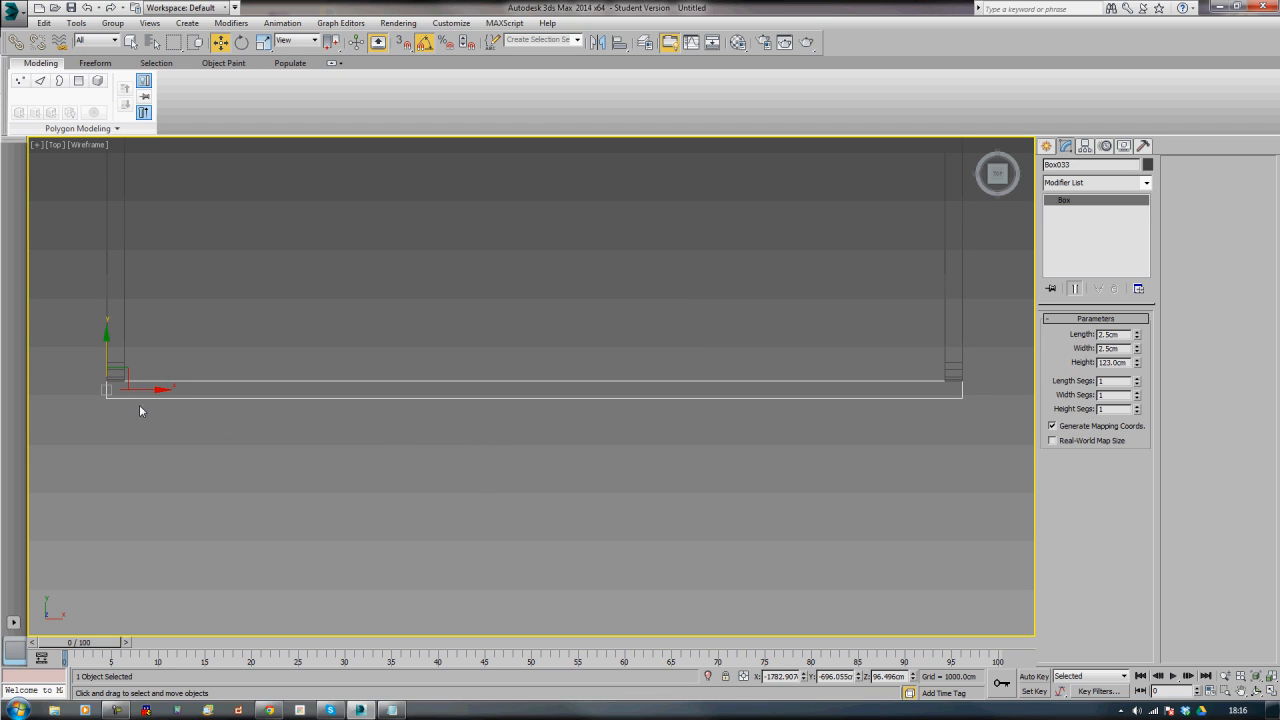
pyautogui.moveTo(130, 371); pyautogui.dragTo(147, 355)
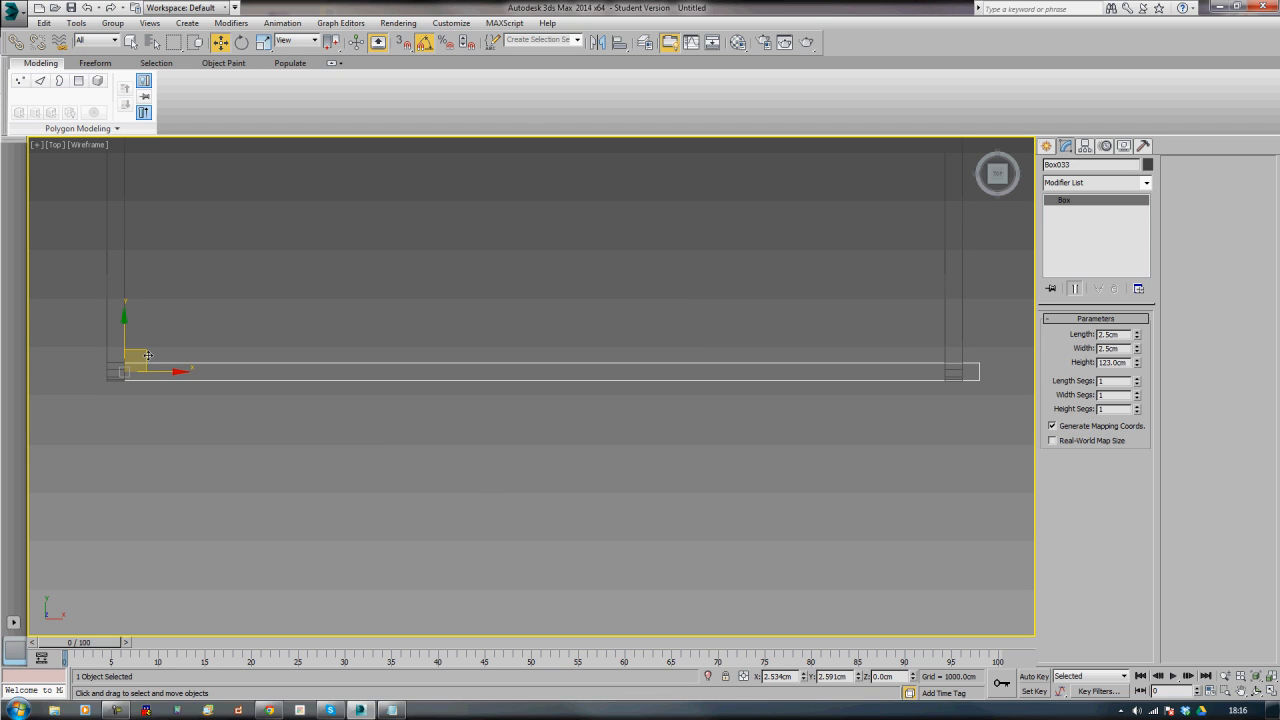
# - Set the front crossbar's height to 118 cm to fit between the uprights, then deselect it and return to the perspective view
pyautogui.moveTo(1136, 366); pyautogui.dragTo(1138, 372)
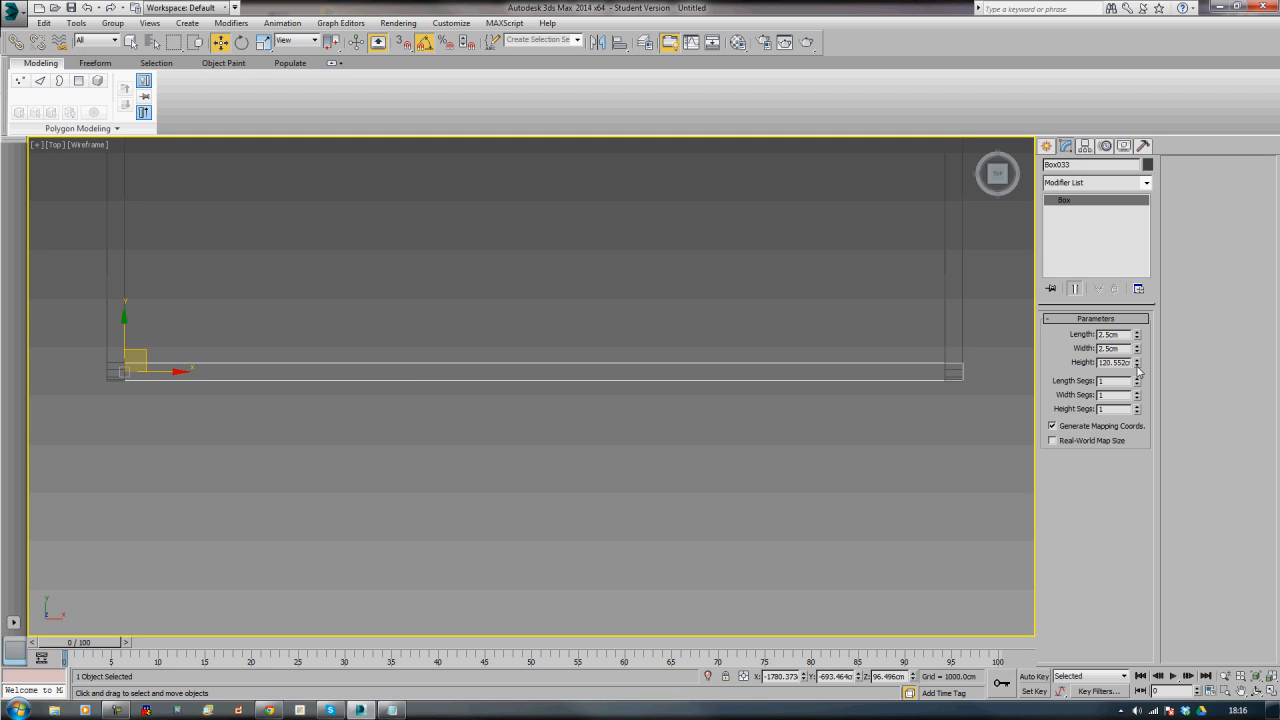
pyautogui.doubleClick(1113, 362)
pyautogui.write('118')
pyautogui.press('Return')
pyautogui.click(758, 476)
pyautogui.press('p')
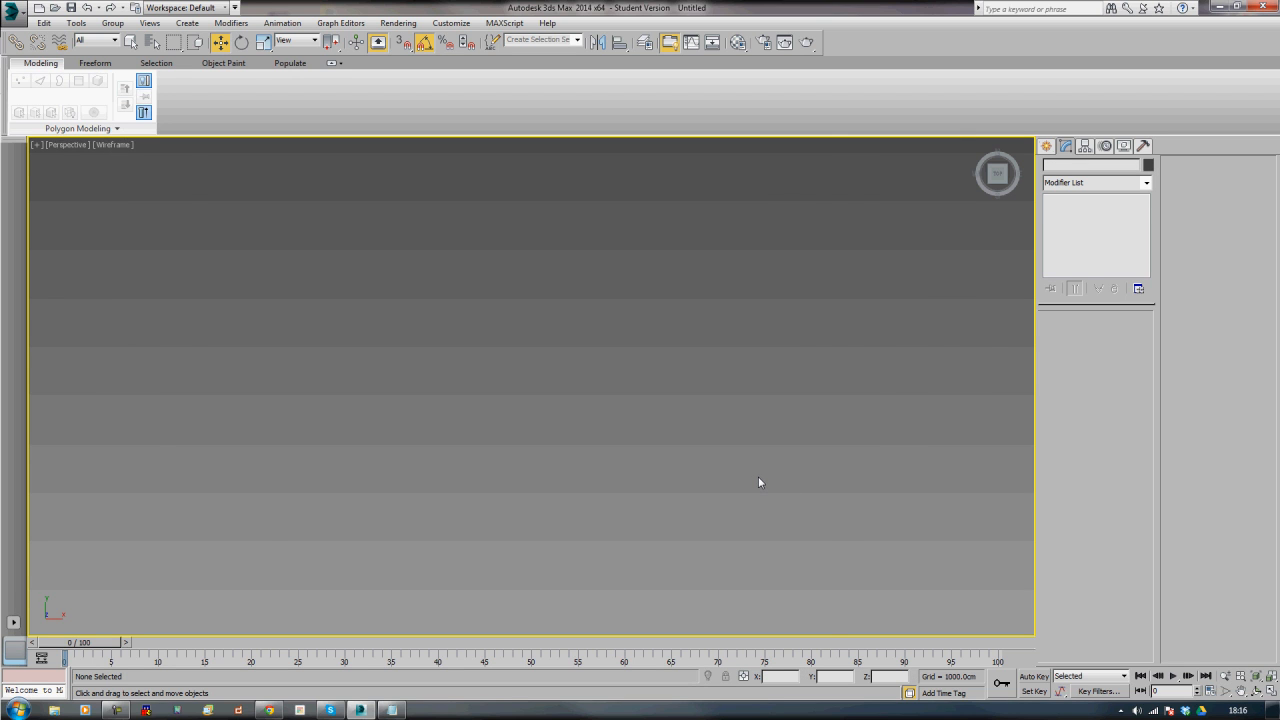
# - Copy the 118 cm front crossbar about 13.4 cm down to the lower ends of the short uprights
pyautogui.keyDown('alt'); pyautogui.moveTo(724, 495); pyautogui.dragTo(726, 411, button='middle'); pyautogui.keyUp('alt')
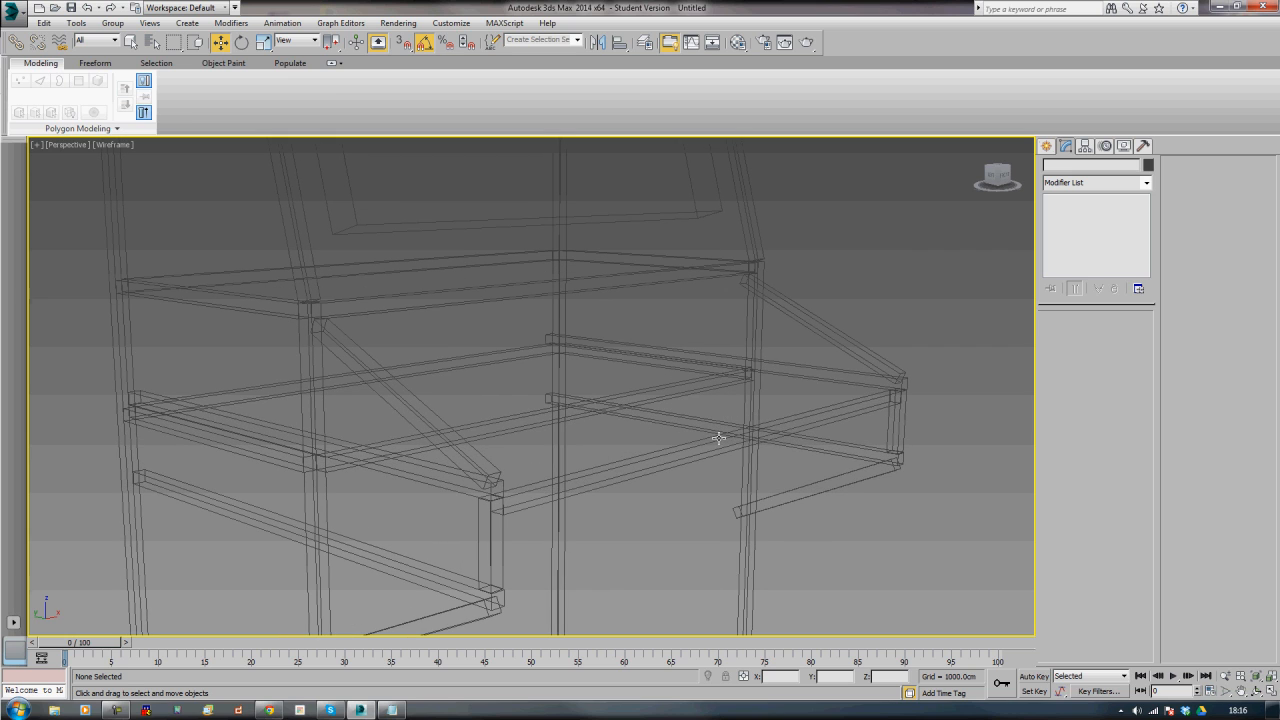
pyautogui.click(718, 438)
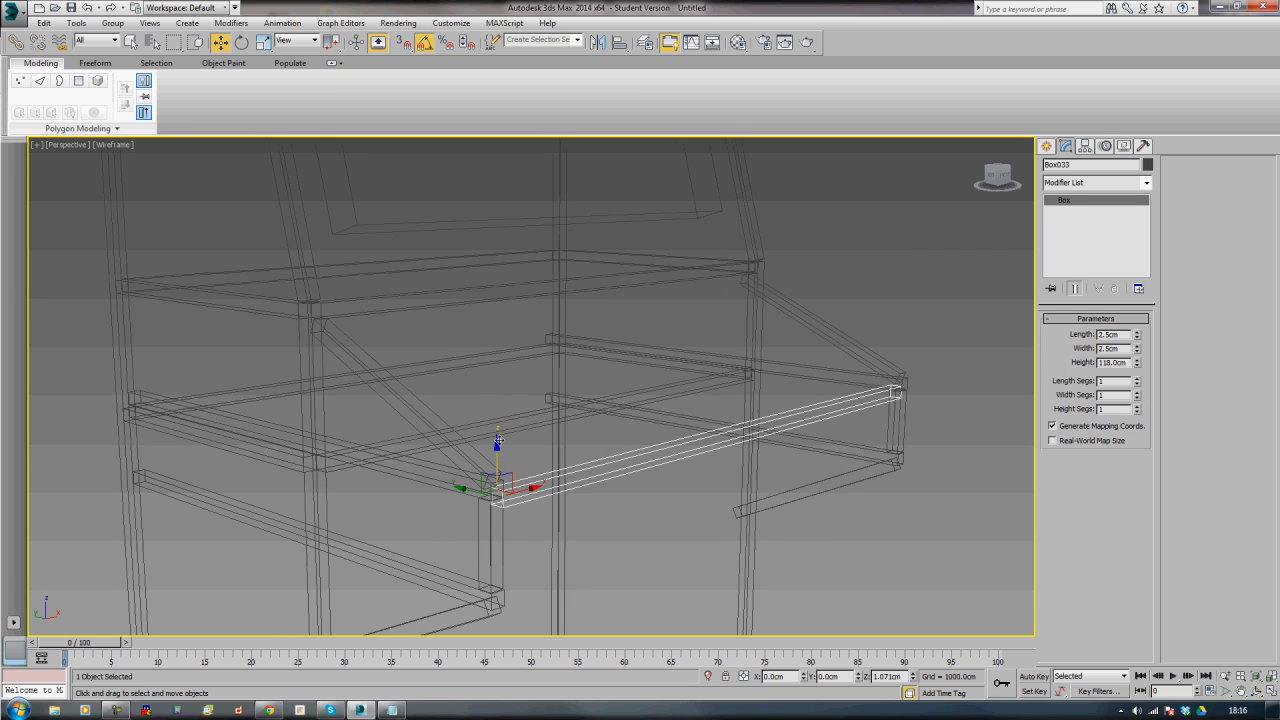
pyautogui.moveTo(498, 440)
pyautogui.mouseDown()
pyautogui.moveTo(502, 428)
pyautogui.moveTo(496, 542)
pyautogui.mouseUp()
pyautogui.click(650, 411)
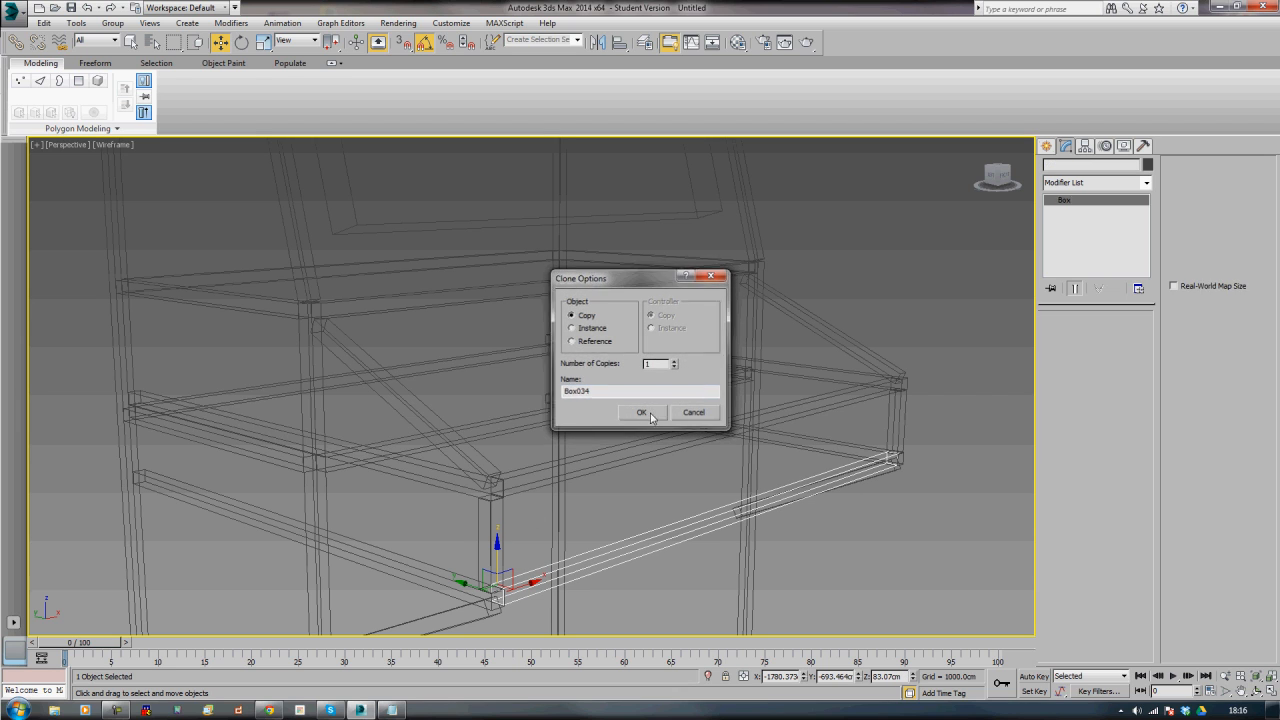
pyautogui.click(932, 280)
# - Copy the frame's bottom front crossbar about 62.7 cm up along Z to where the lower bracket braces meet the front posts
pyautogui.scroll(-6, 932, 280)
pyautogui.keyDown('alt'); pyautogui.moveTo(933, 285); pyautogui.dragTo(665, 450, button='middle'); pyautogui.keyUp('alt')
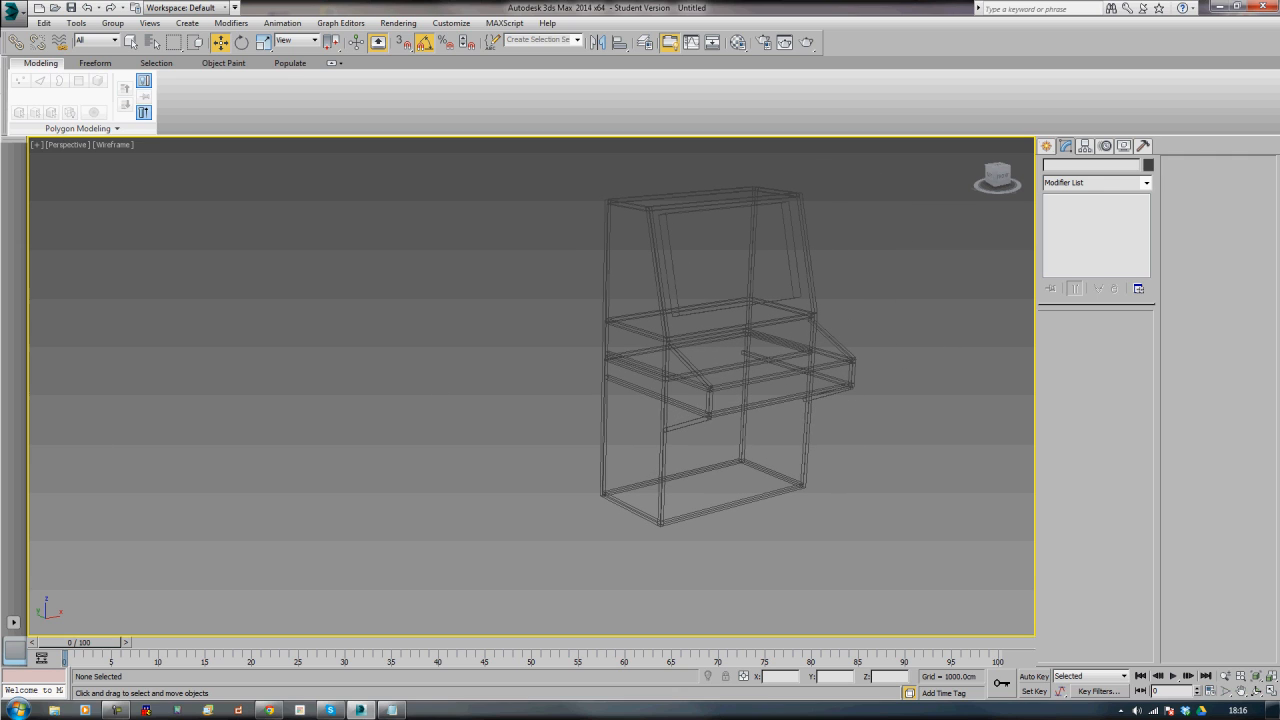
pyautogui.click(116, 710)
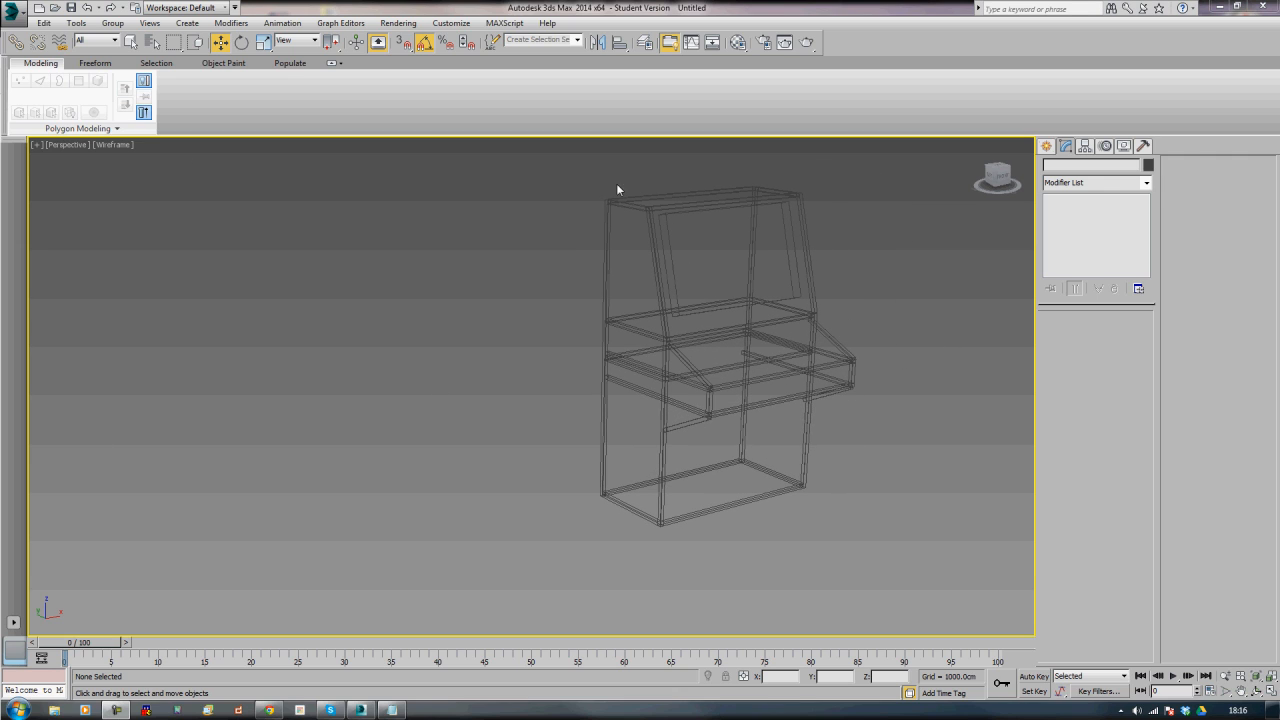
pyautogui.click(704, 520)
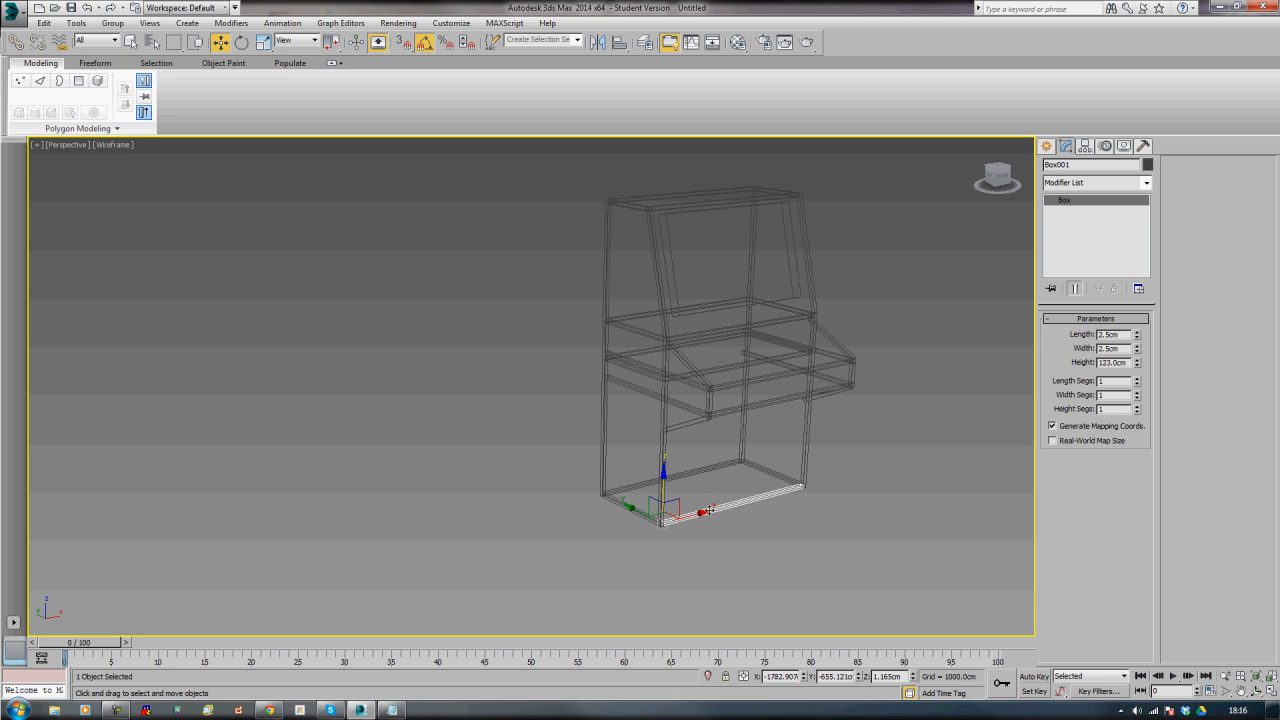
pyautogui.keyDown('alt'); pyautogui.moveTo(704, 520); pyautogui.dragTo(747, 500, button='middle'); pyautogui.keyUp('alt')
pyautogui.scroll(5, 747, 500)
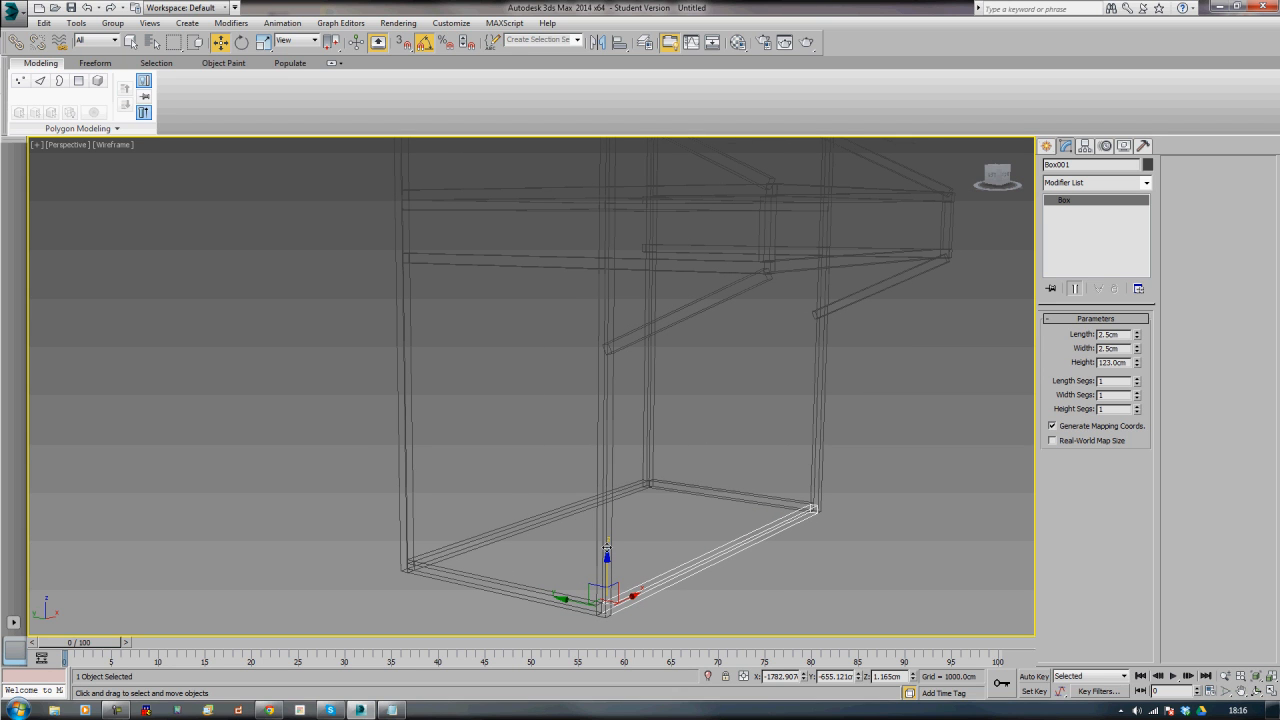
pyautogui.keyDown('shift'); pyautogui.moveTo(606, 550); pyautogui.dragTo(641, 291); pyautogui.keyUp('shift')
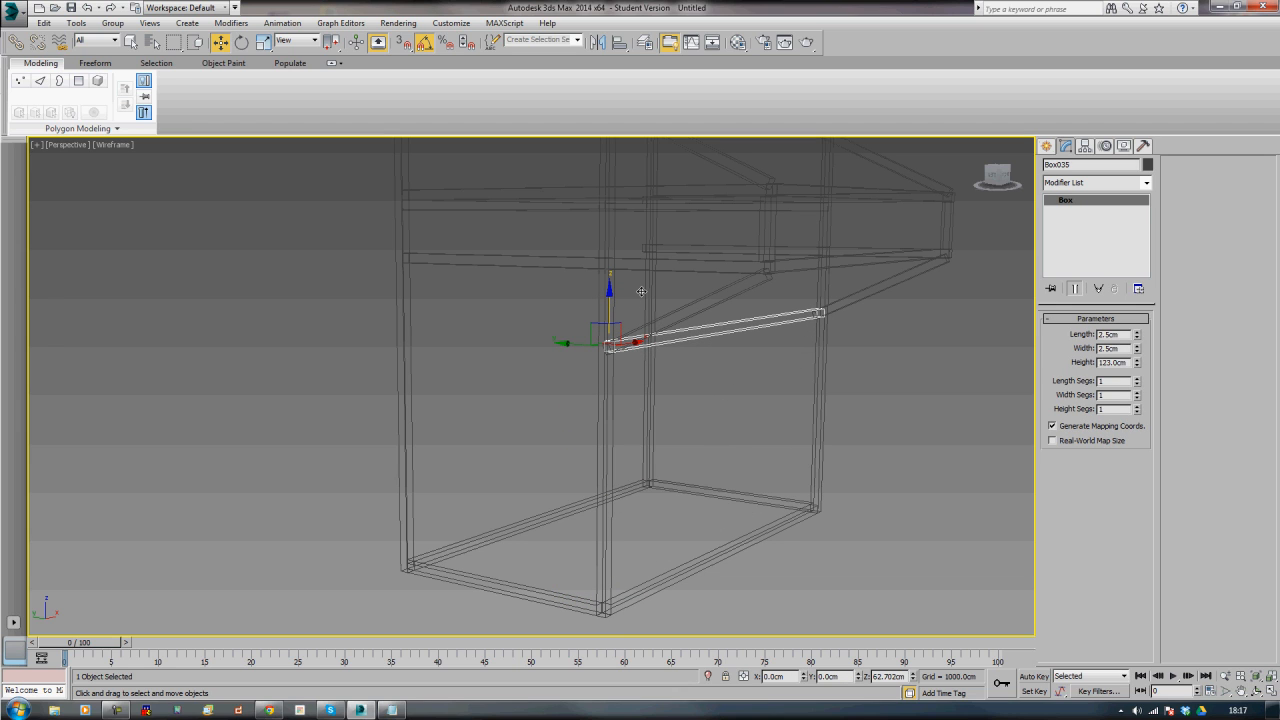
pyautogui.click(649, 414)
# - Copy the raised crossbar back along Y to the rear posts, then deselect it and switch to shaded display
pyautogui.keyDown('alt'); pyautogui.moveTo(457, 418); pyautogui.dragTo(591, 410, button='middle'); pyautogui.keyUp('alt')
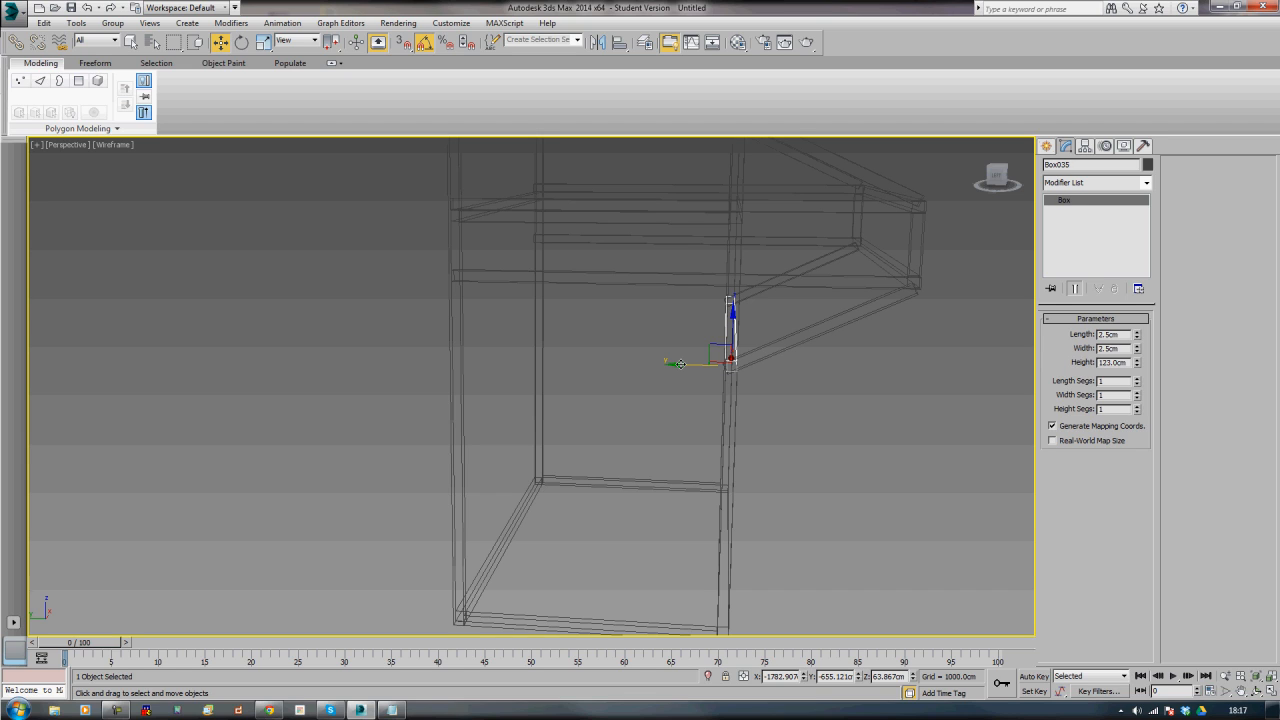
pyautogui.keyDown('shift'); pyautogui.moveTo(680, 364); pyautogui.dragTo(407, 339); pyautogui.keyUp('shift')
pyautogui.click(648, 414)
pyautogui.moveTo(586, 423)
pyautogui.keyDown('alt'); pyautogui.mouseDown(button='middle')
pyautogui.moveTo(597, 410)
pyautogui.moveTo(551, 426)
pyautogui.moveTo(644, 419)
pyautogui.moveTo(485, 437)
pyautogui.moveTo(794, 414)
pyautogui.moveTo(626, 417)
pyautogui.moveTo(605, 468)
pyautogui.mouseUp(button='middle'); pyautogui.keyUp('alt')
pyautogui.click(695, 398)
pyautogui.press('F3')
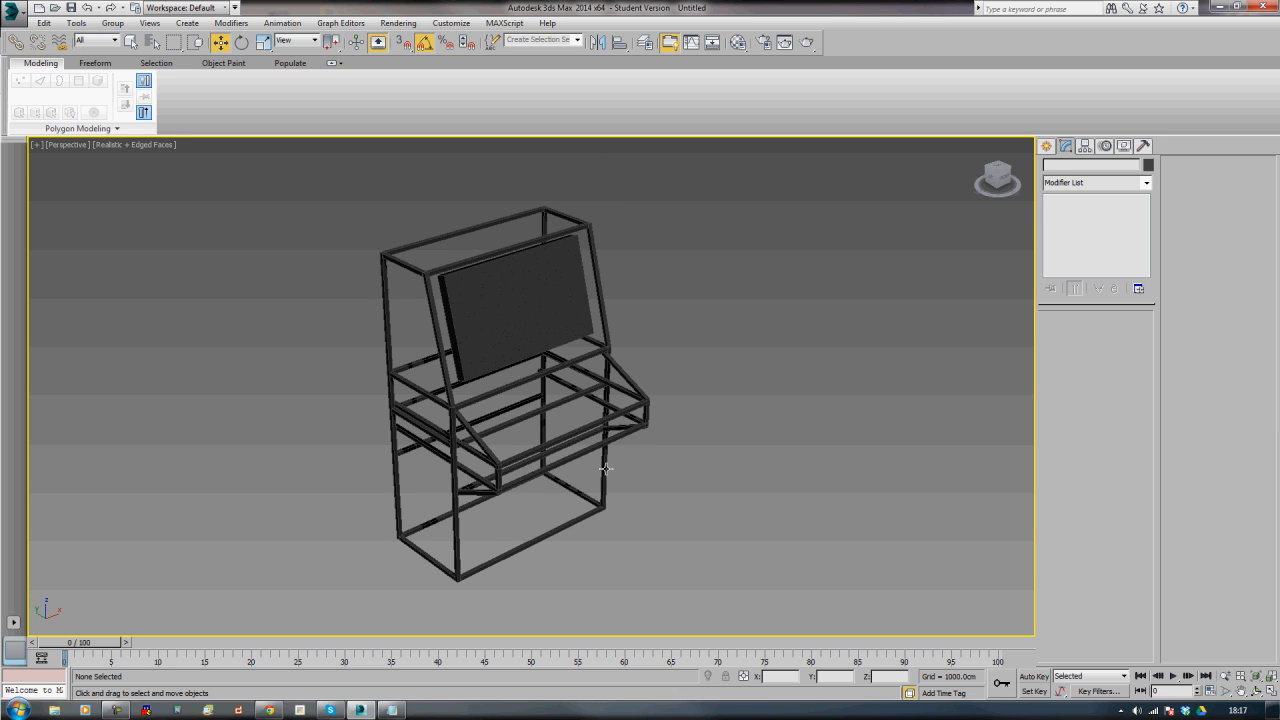
# - Copy the front and rear middle crossbars together down along Z, between their current level and the base, and deselect them
pyautogui.keyDown('alt'); pyautogui.moveTo(712, 325); pyautogui.dragTo(620, 426, button='middle'); pyautogui.keyUp('alt')
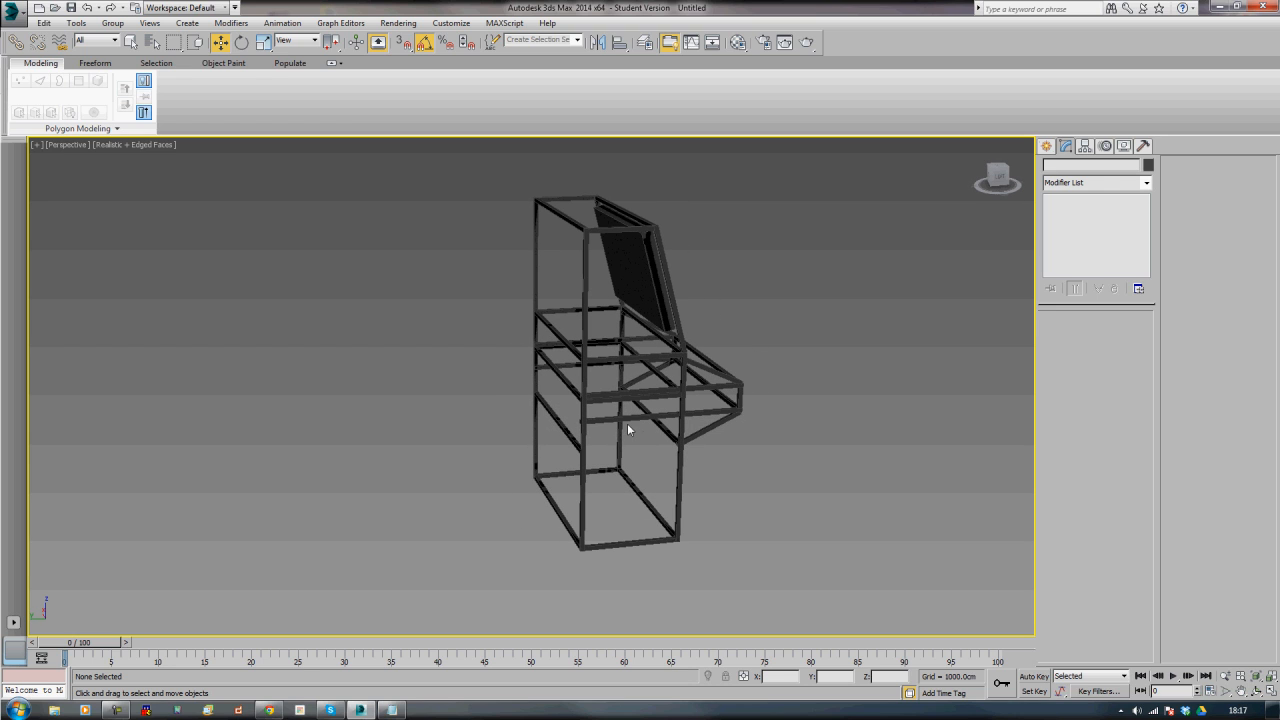
pyautogui.click(576, 430)
pyautogui.keyDown('ctrl'); pyautogui.click(558, 423); pyautogui.keyUp('ctrl')
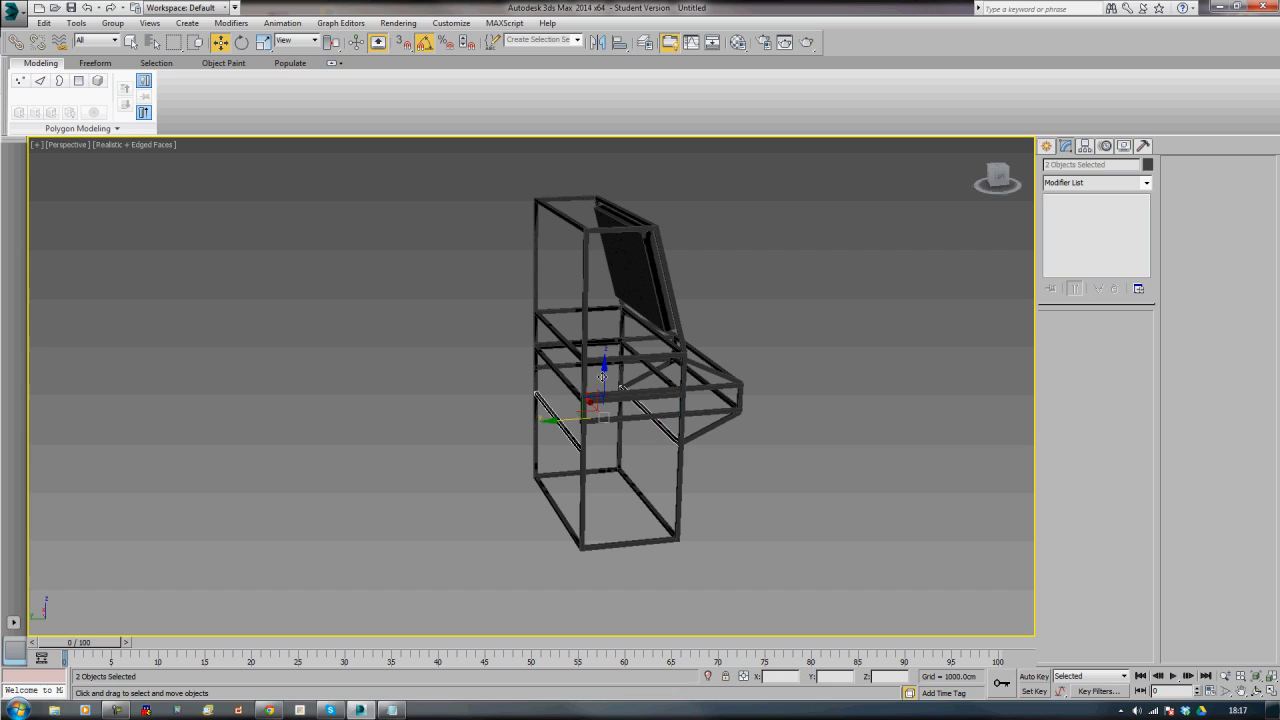
pyautogui.moveTo(604, 368)
pyautogui.mouseDown()
pyautogui.moveTo(602, 432)
pyautogui.moveTo(608, 414)
pyautogui.mouseUp()
pyautogui.click(645, 412)
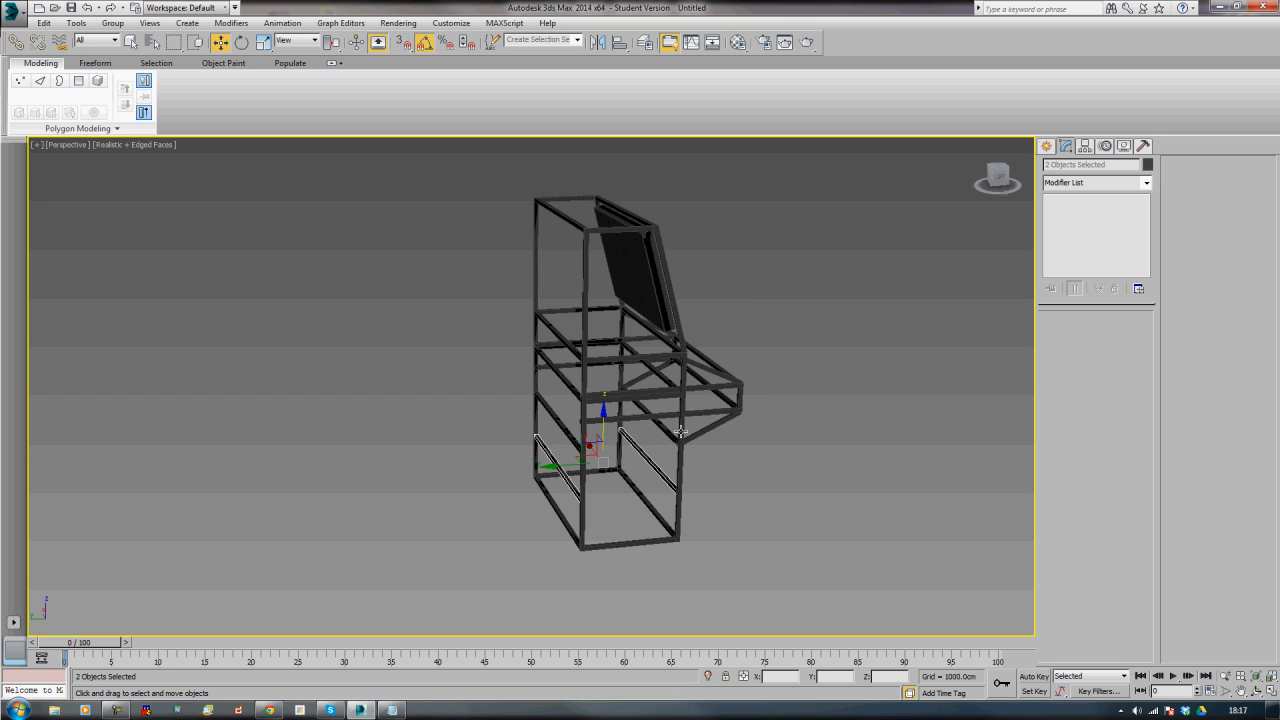
pyautogui.click(714, 444)
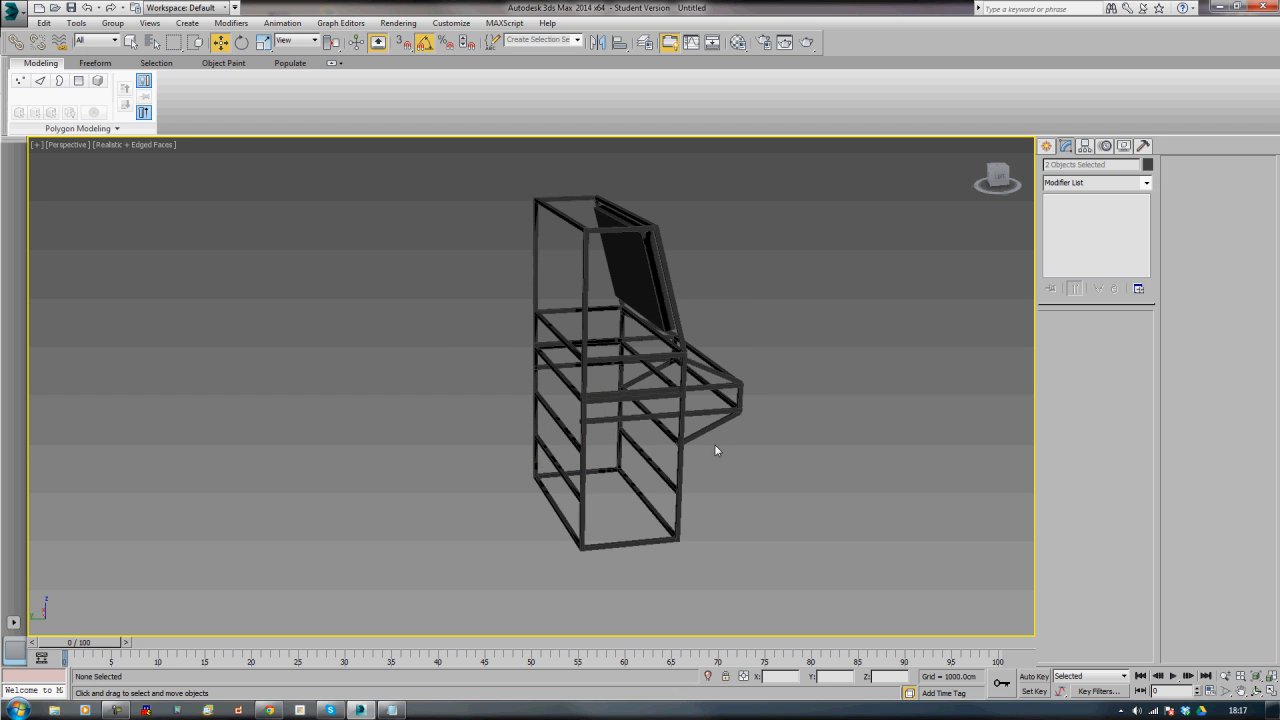
# - Create a thin upright box about 64.3 cm long, 1.9 cm wide and 25.7 cm high alongside the frame's side base
pyautogui.keyDown('alt'); pyautogui.moveTo(714, 444); pyautogui.dragTo(680, 466, button='middle'); pyautogui.keyUp('alt')
pyautogui.moveTo(647, 509); pyautogui.dragTo(686, 438, button='middle')
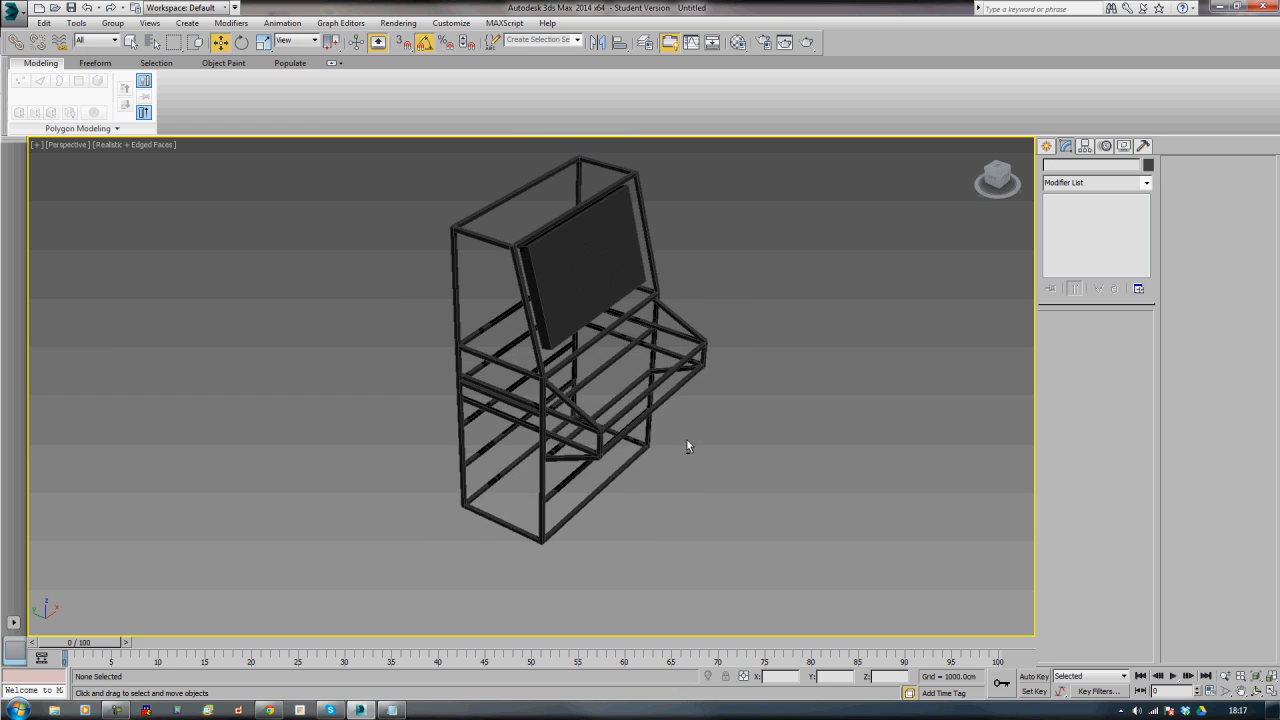
pyautogui.scroll(4, 686, 438)
pyautogui.moveTo(590, 500); pyautogui.dragTo(676, 427, button='middle')
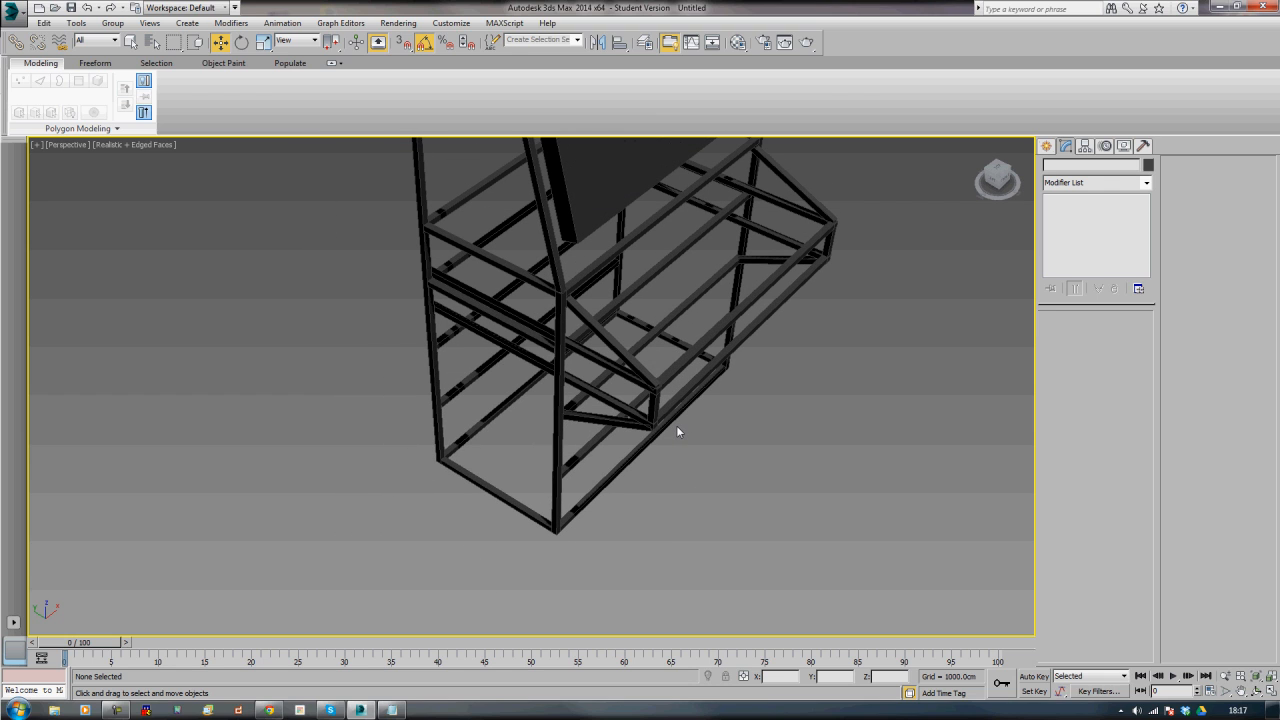
pyautogui.moveTo(676, 432); pyautogui.dragTo(662, 494, button='middle')
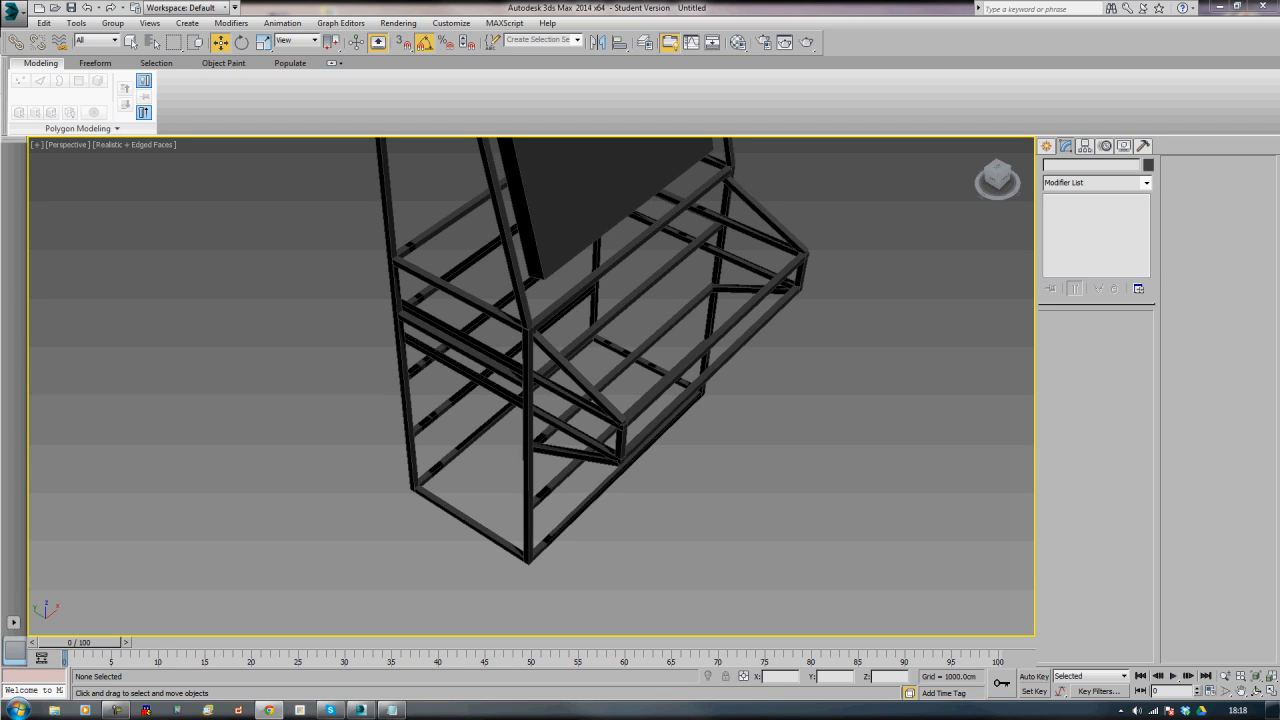
pyautogui.moveTo(380, 571); pyautogui.dragTo(400, 491, button='middle')
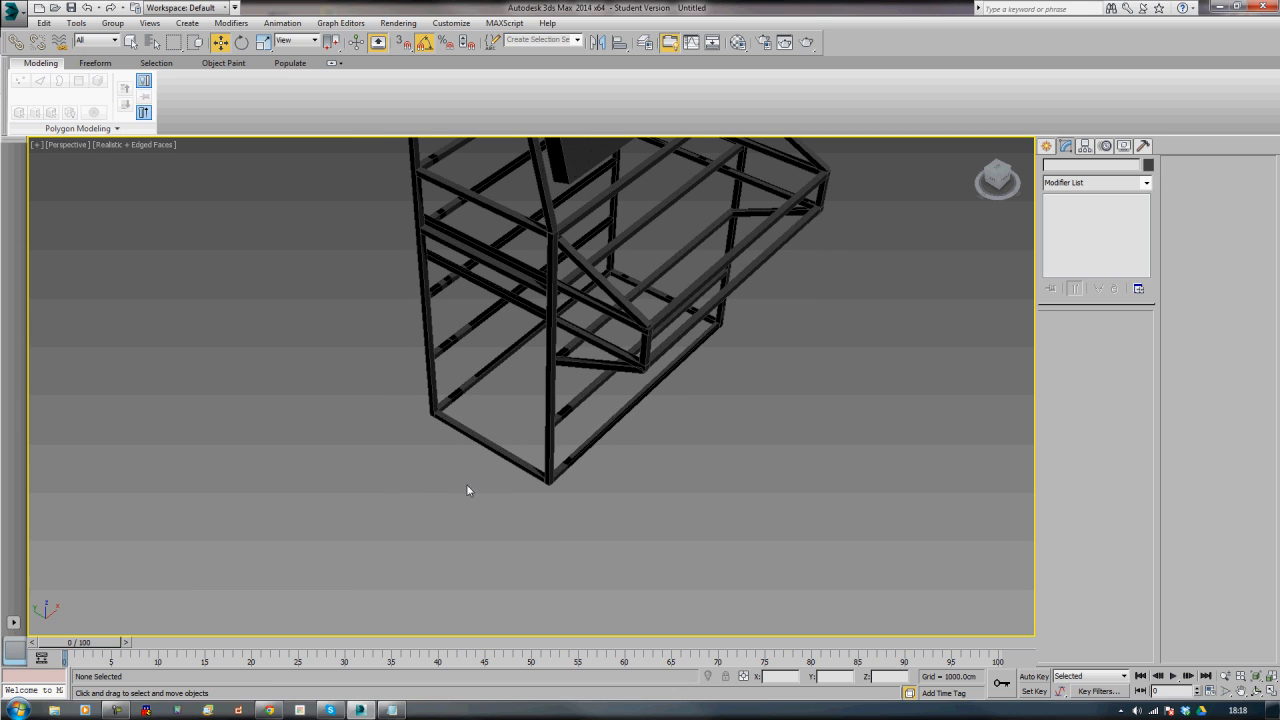
pyautogui.click(1047, 146)
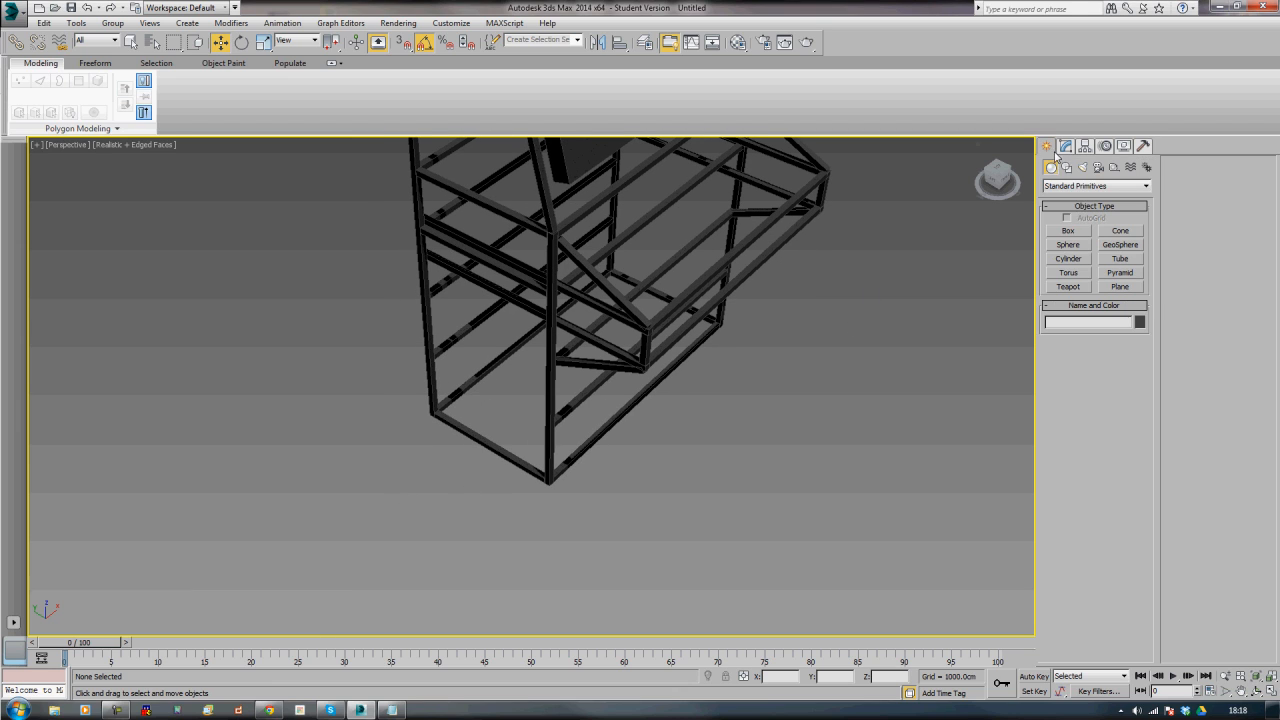
pyautogui.click(1081, 232)
pyautogui.moveTo(409, 443); pyautogui.dragTo(533, 519)
pyautogui.click(517, 460)
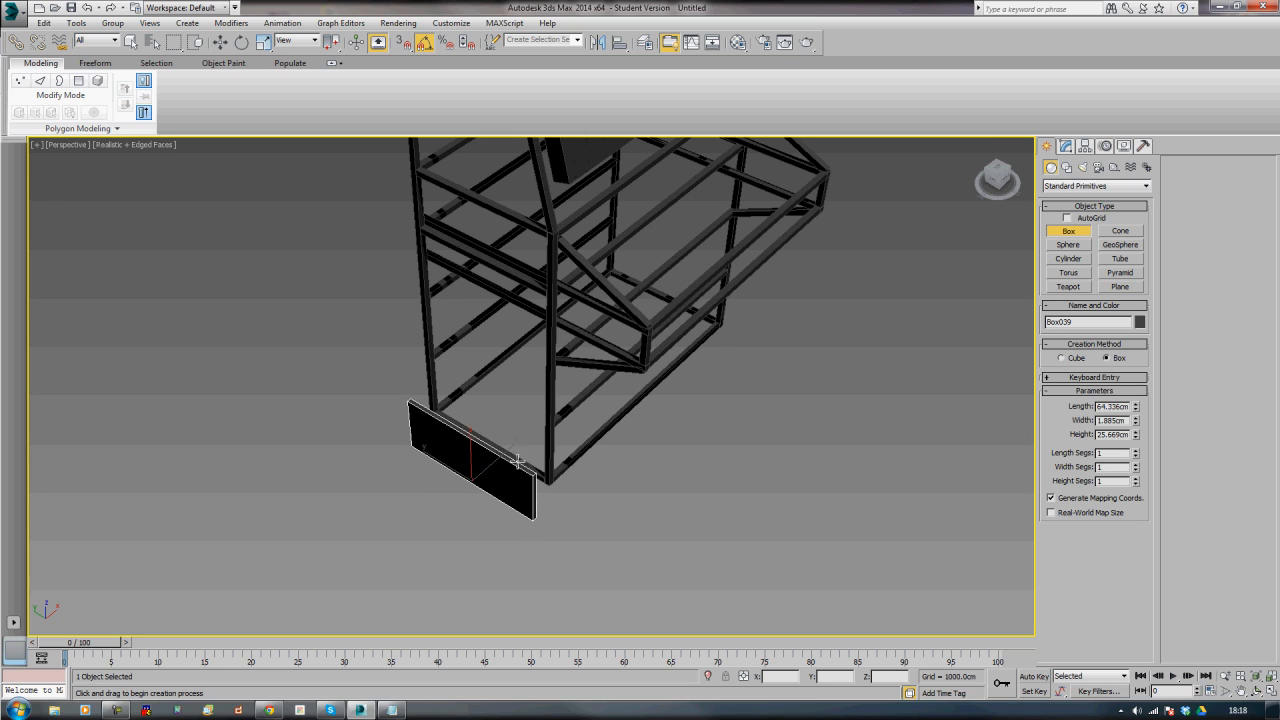
# - Set the side panel box's width to 1.25 cm and finish box creation
pyautogui.doubleClick(1100, 420)
pyautogui.write('1.25')
pyautogui.press('Return')
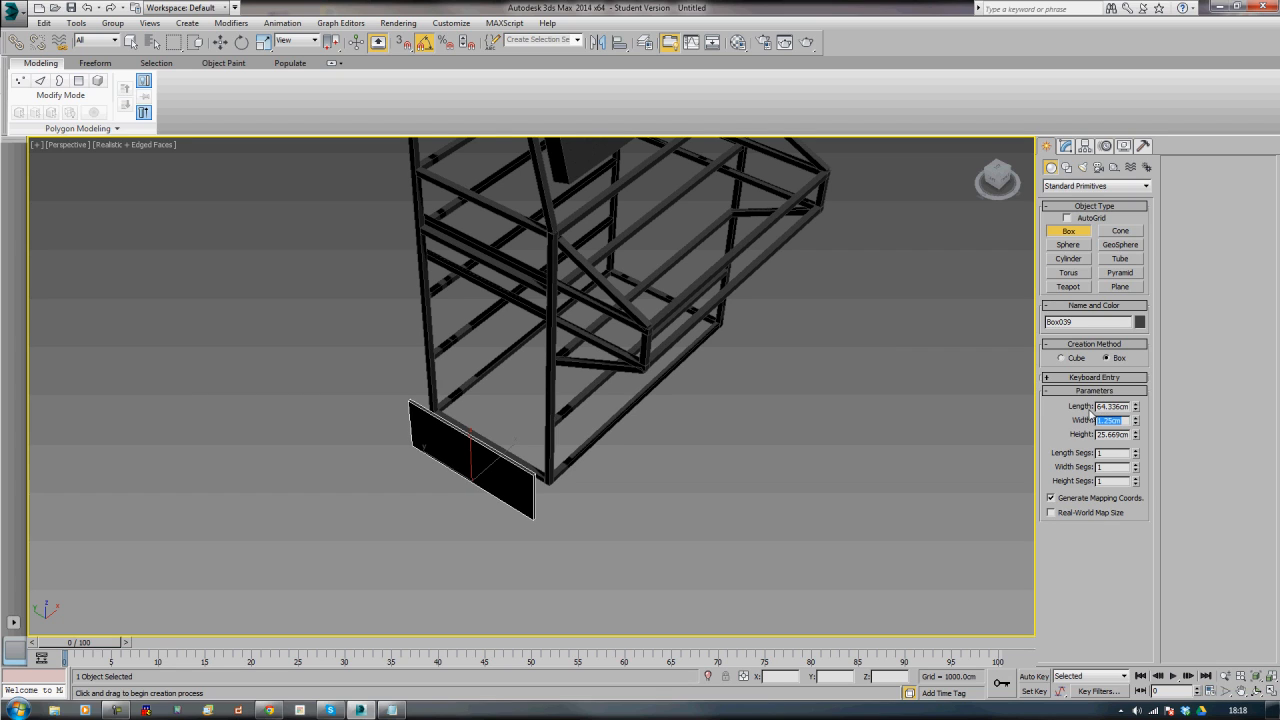
pyautogui.click(683, 523)
pyautogui.rightClick(520, 515)
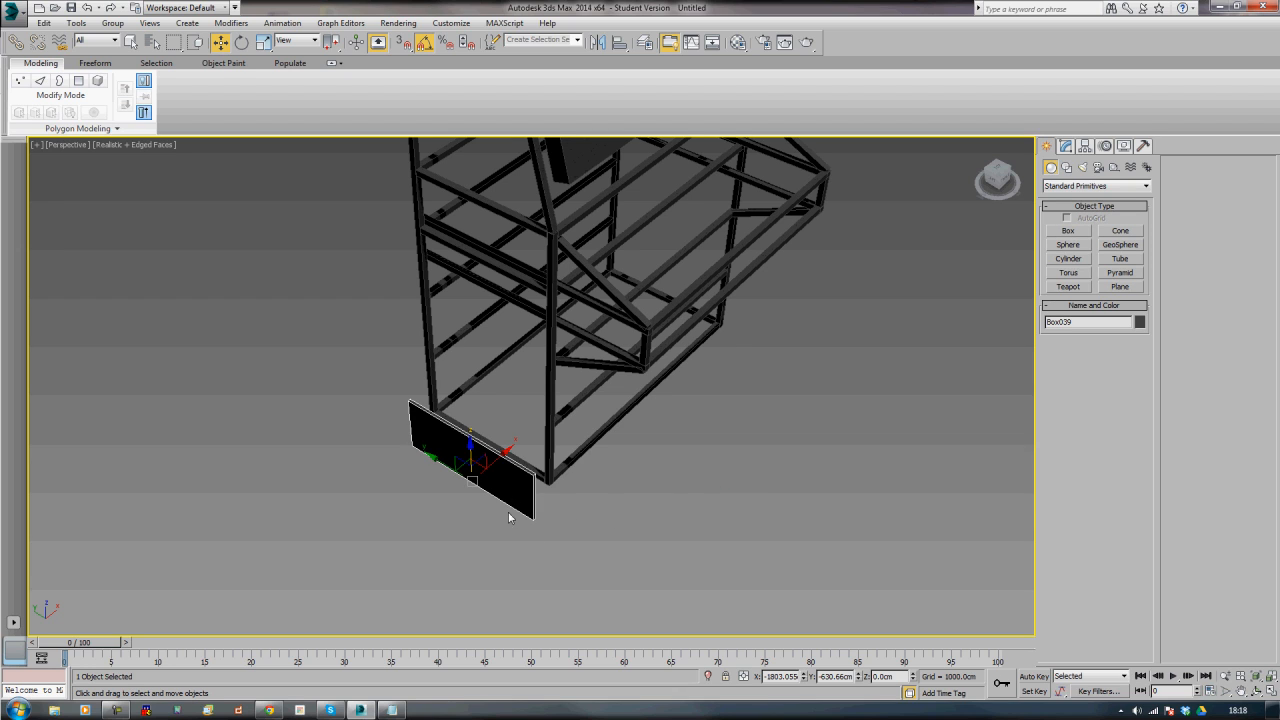
# - Convert the side panel box to an Editable Poly
pyautogui.rightClick(500, 486)
pyautogui.moveTo(540, 607)
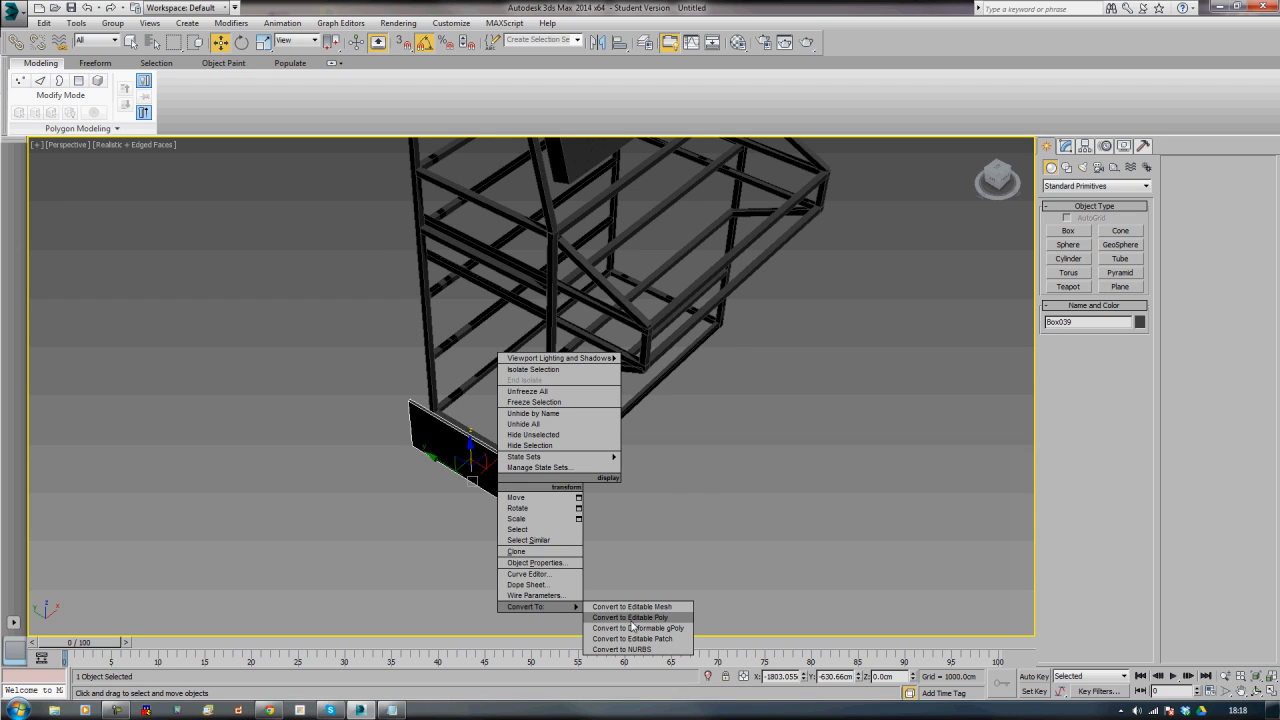
pyautogui.click(630, 618)
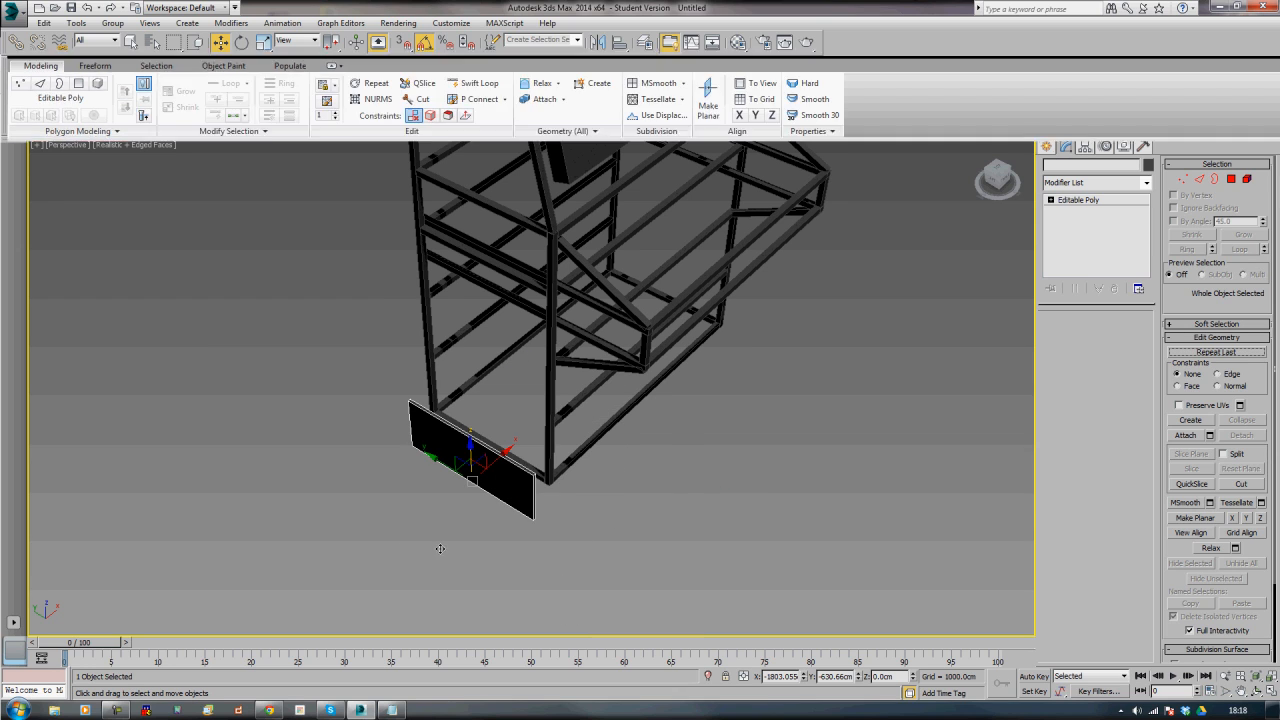
# - In the left view, move the side panel about 6.8 cm horizontally so its end lines up with the rear post's outer edge
pyautogui.keyDown('alt'); pyautogui.moveTo(437, 549); pyautogui.dragTo(565, 532, button='middle'); pyautogui.keyUp('alt')
pyautogui.press('l')
pyautogui.scroll(5, 532, 498)
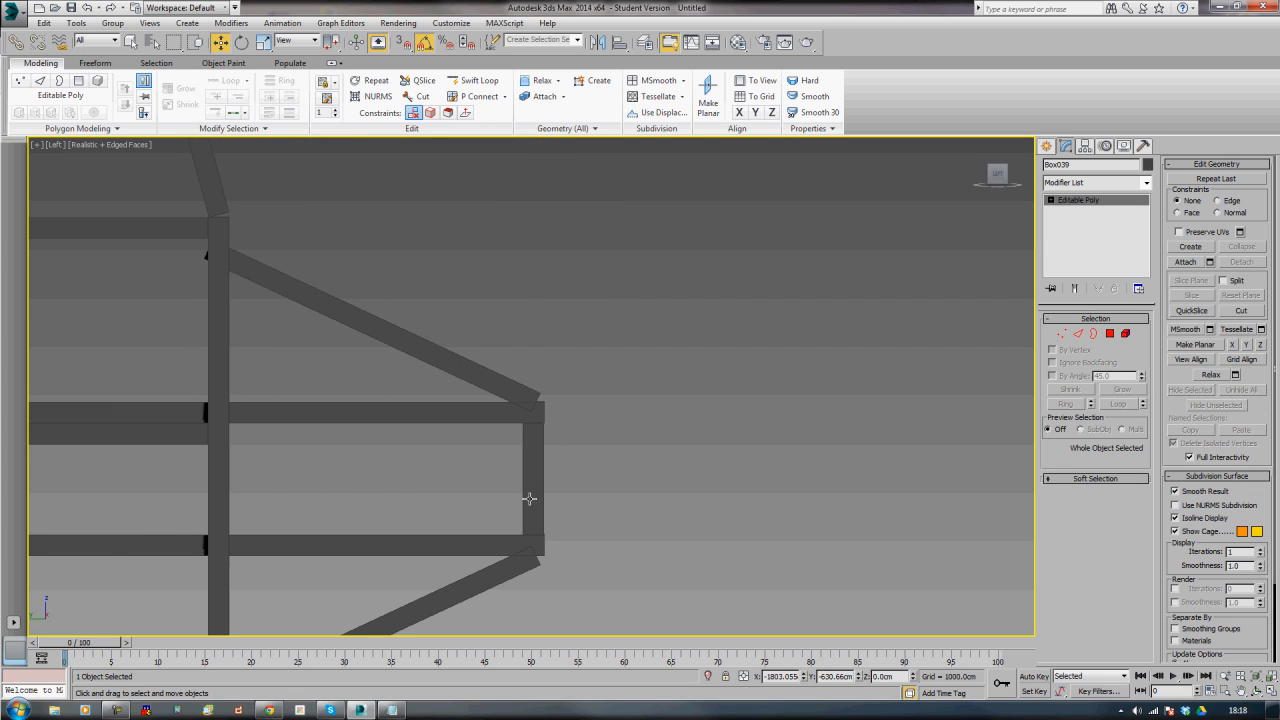
pyautogui.press('z')
pyautogui.moveTo(383, 541); pyautogui.dragTo(564, 529, button='middle')
pyautogui.scroll(-3, 449, 508)
pyautogui.scroll(1, 533, 523)
pyautogui.scroll(3, 564, 529)
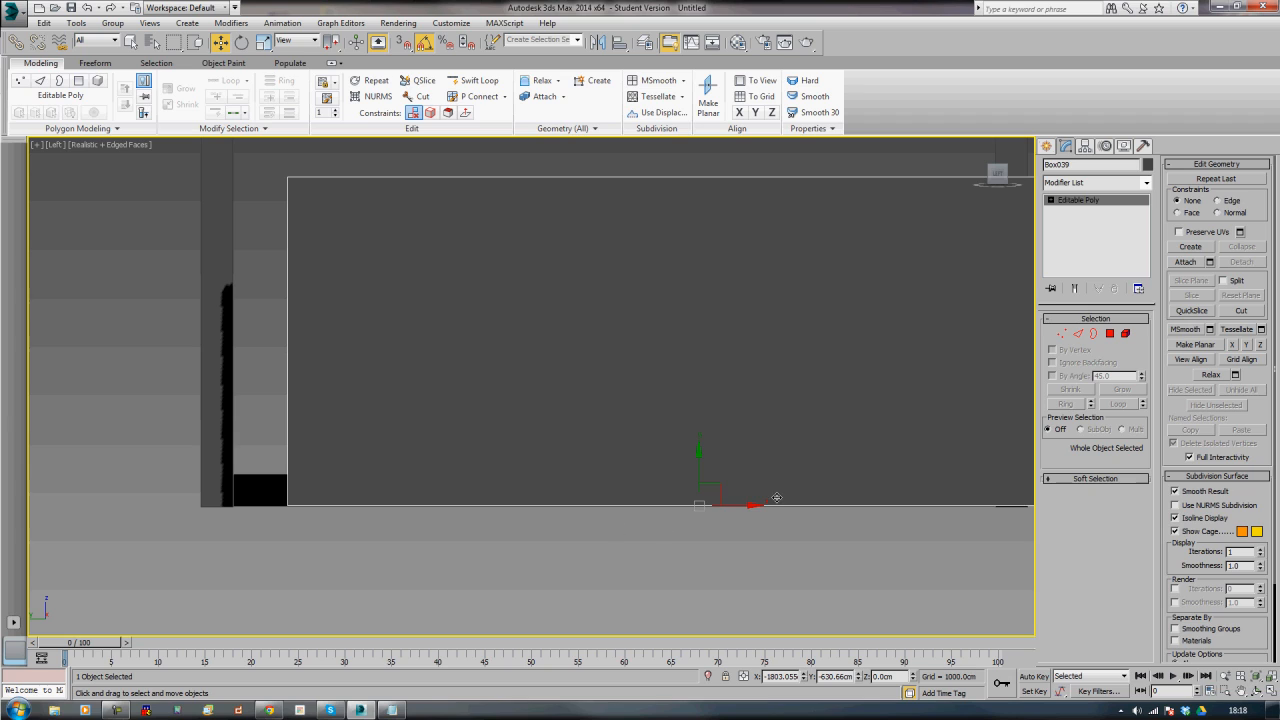
pyautogui.moveTo(748, 505); pyautogui.dragTo(663, 501)
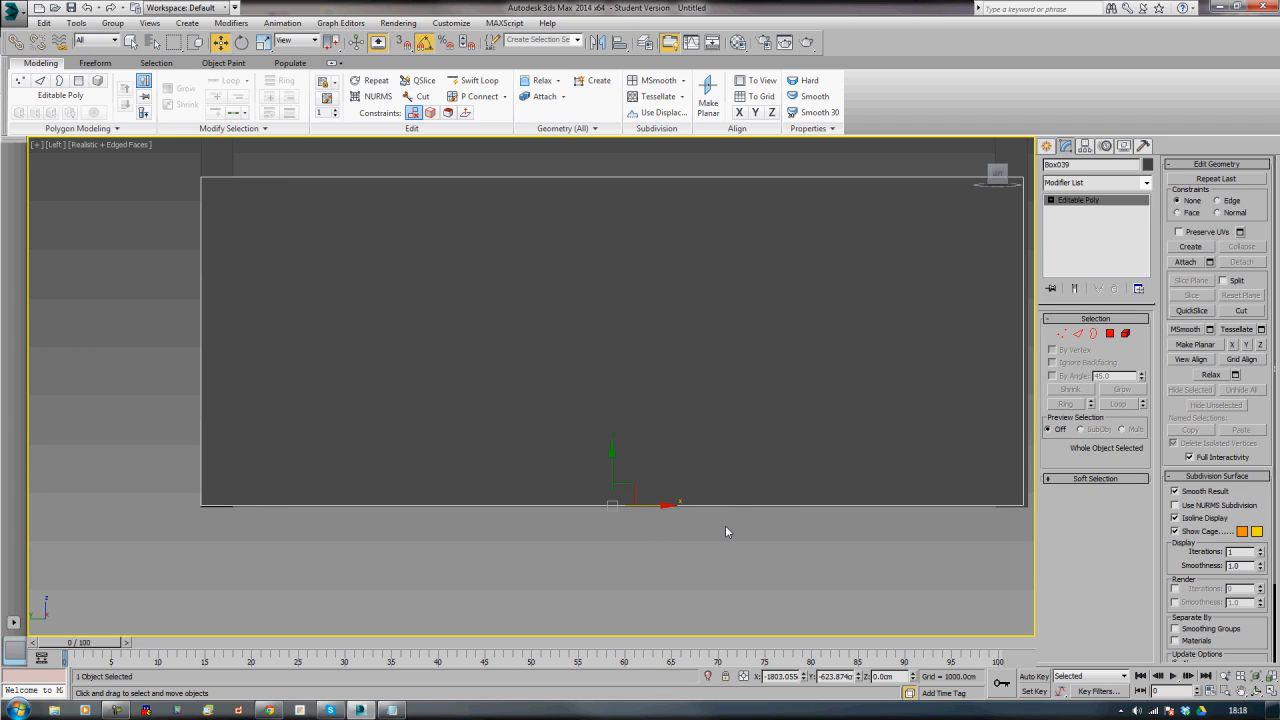
# - Lower the side panel about 0.2 cm to line up with the bottom of the frame
pyautogui.moveTo(726, 529); pyautogui.dragTo(614, 523, button='middle')
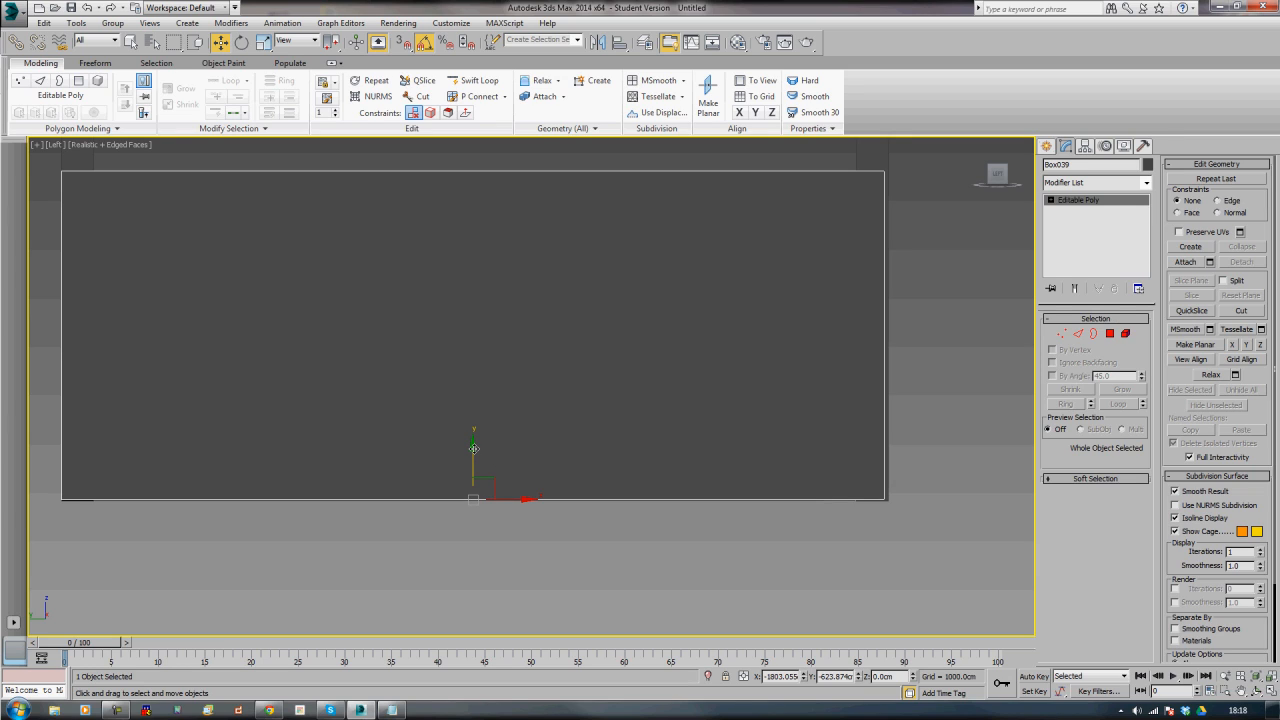
pyautogui.moveTo(474, 448); pyautogui.dragTo(473, 450)
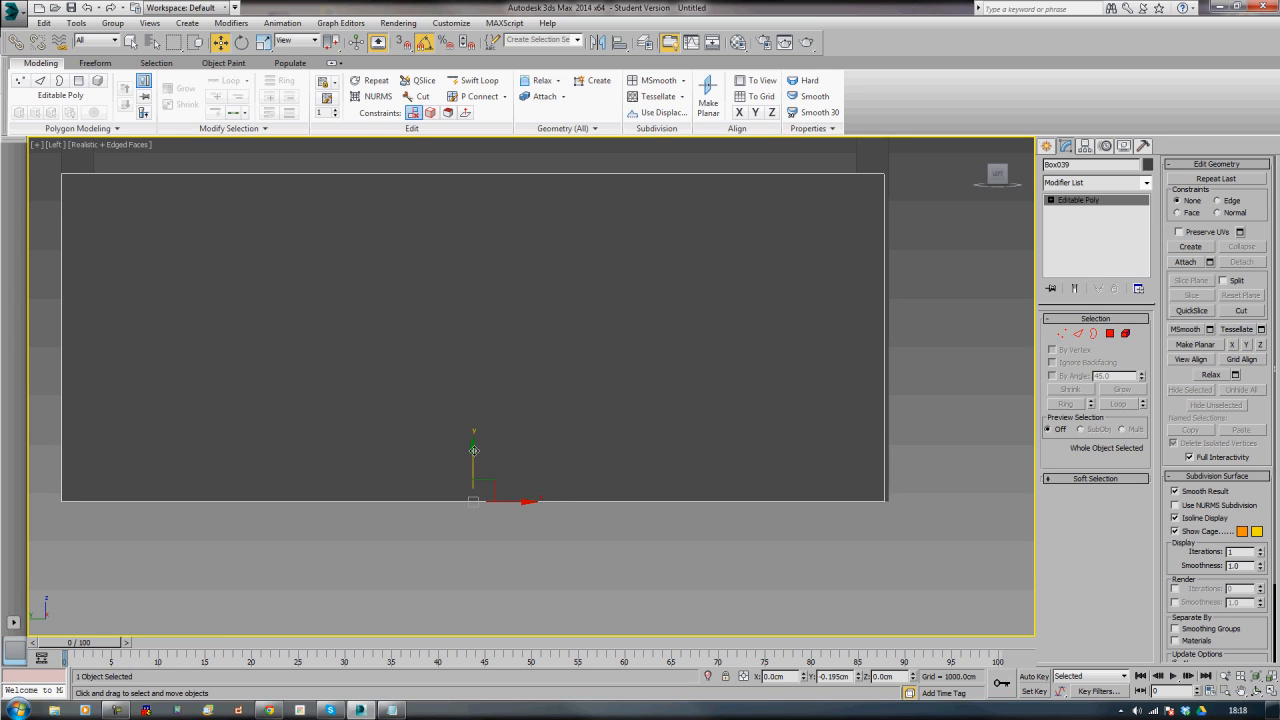
pyautogui.moveTo(474, 450); pyautogui.dragTo(474, 450)
pyautogui.click(898, 366)
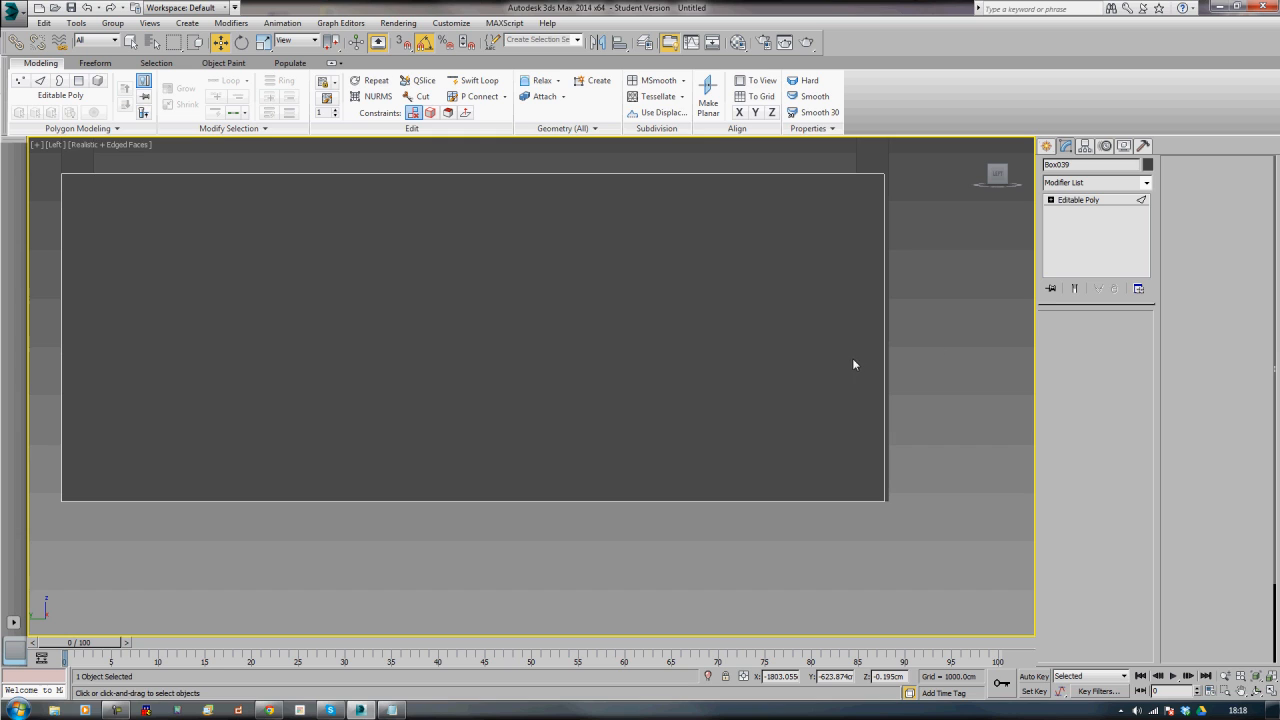
# - Shift the side panel's front vertical edges slightly forward so they line up with the front post's outer edge
pyautogui.press('2')
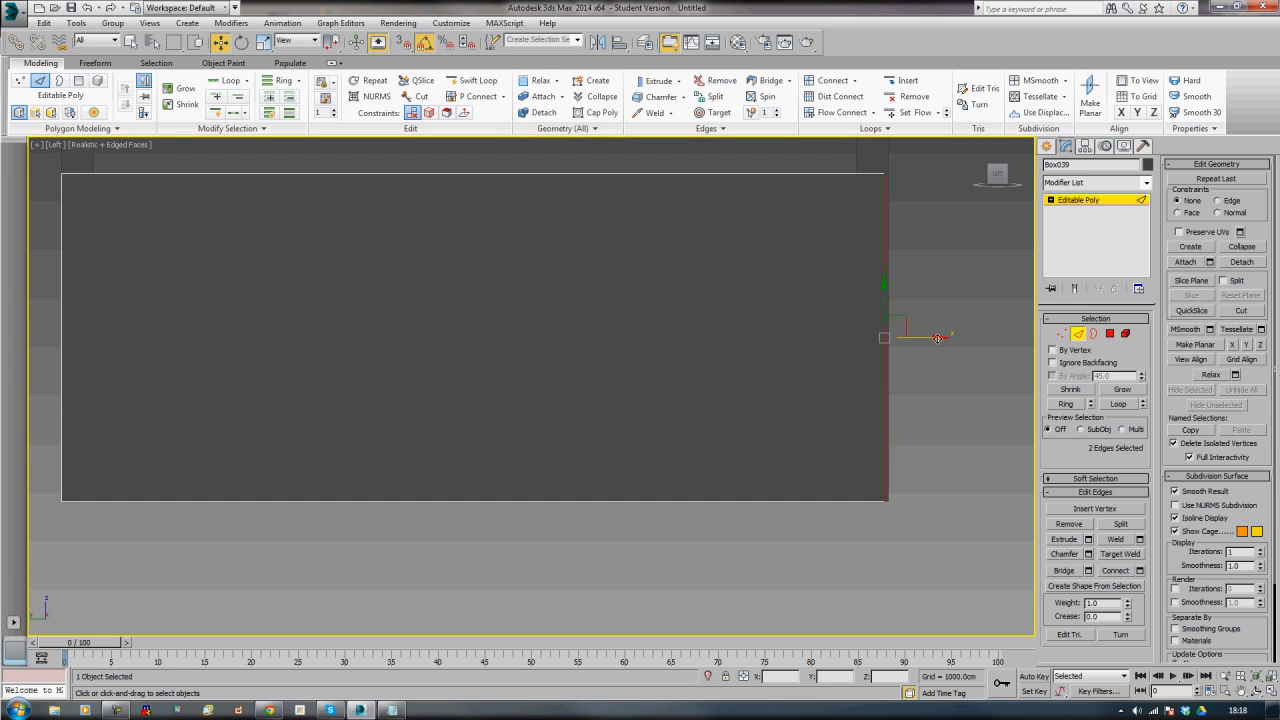
pyautogui.moveTo(937, 338); pyautogui.dragTo(939, 339)
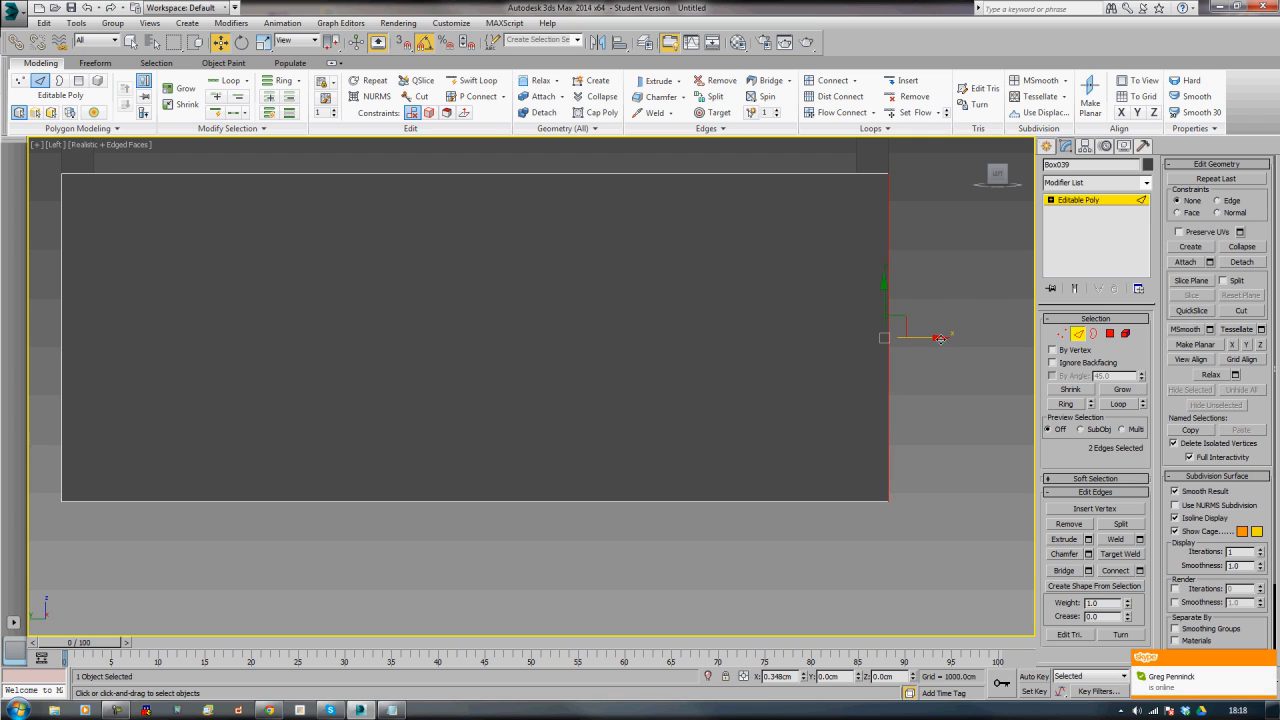
pyautogui.moveTo(940, 339); pyautogui.dragTo(942, 339)
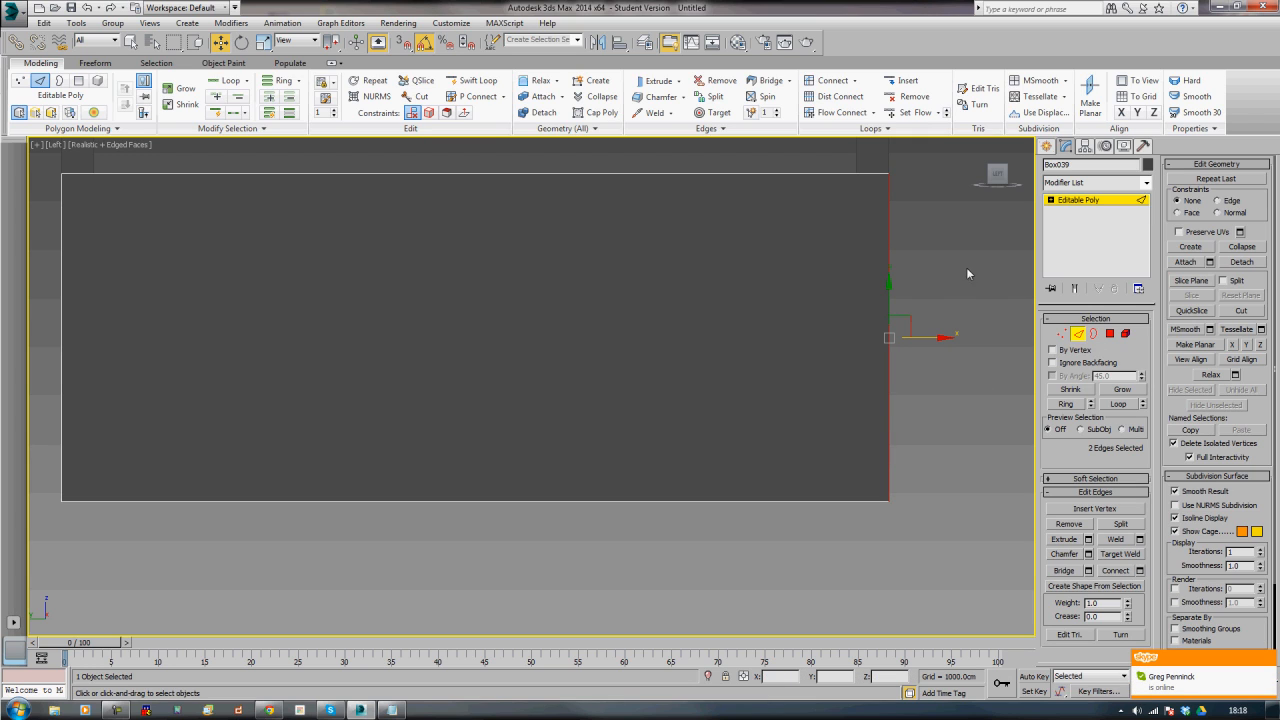
# - Raise the side panel's top edges to the height where the front post starts to slant
pyautogui.scroll(-5, 966, 267)
pyautogui.moveTo(845, 368); pyautogui.dragTo(654, 456, button='middle')
pyautogui.click(538, 461)
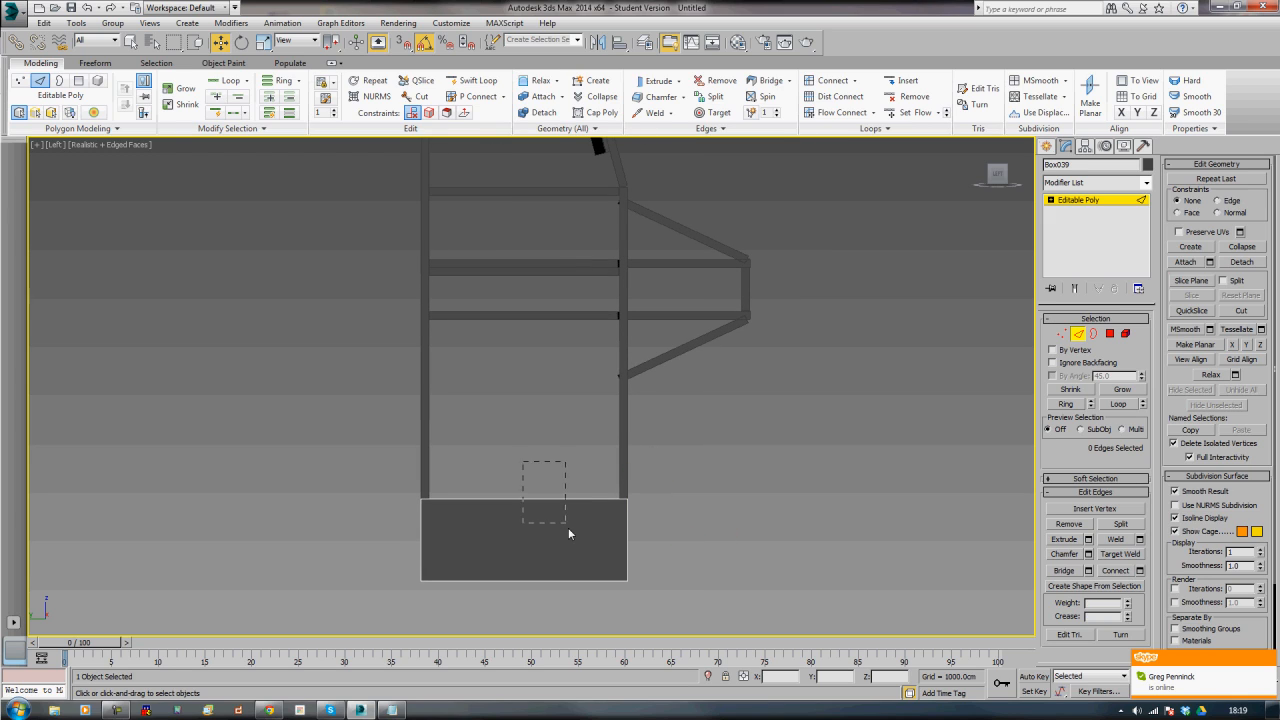
pyautogui.moveTo(568, 527); pyautogui.dragTo(568, 527)
pyautogui.moveTo(524, 457); pyautogui.dragTo(515, 339)
pyautogui.moveTo(514, 284); pyautogui.dragTo(503, 146)
pyautogui.moveTo(817, 249); pyautogui.dragTo(720, 274, button='middle')
pyautogui.click(1093, 333)
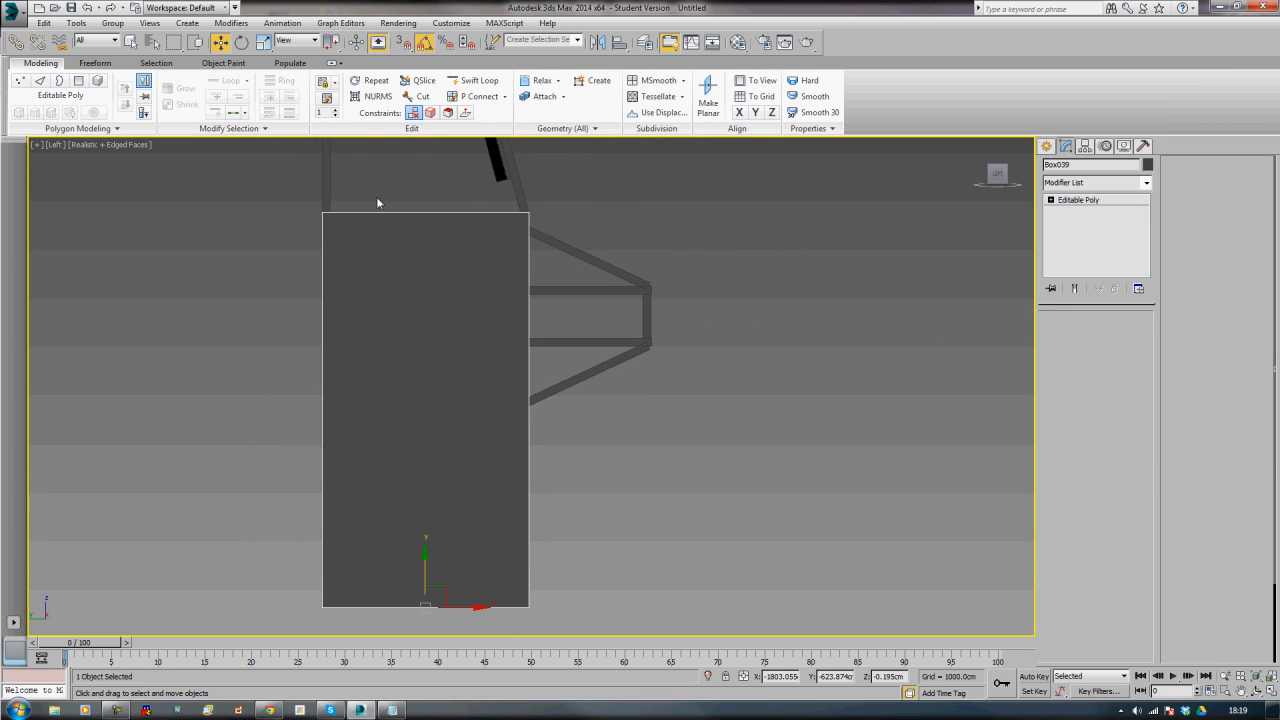
# - Add two horizontal edge loops with Swift Loop across the side panel, level with the front bracket's lower and upper attachment points
pyautogui.click(475, 80)
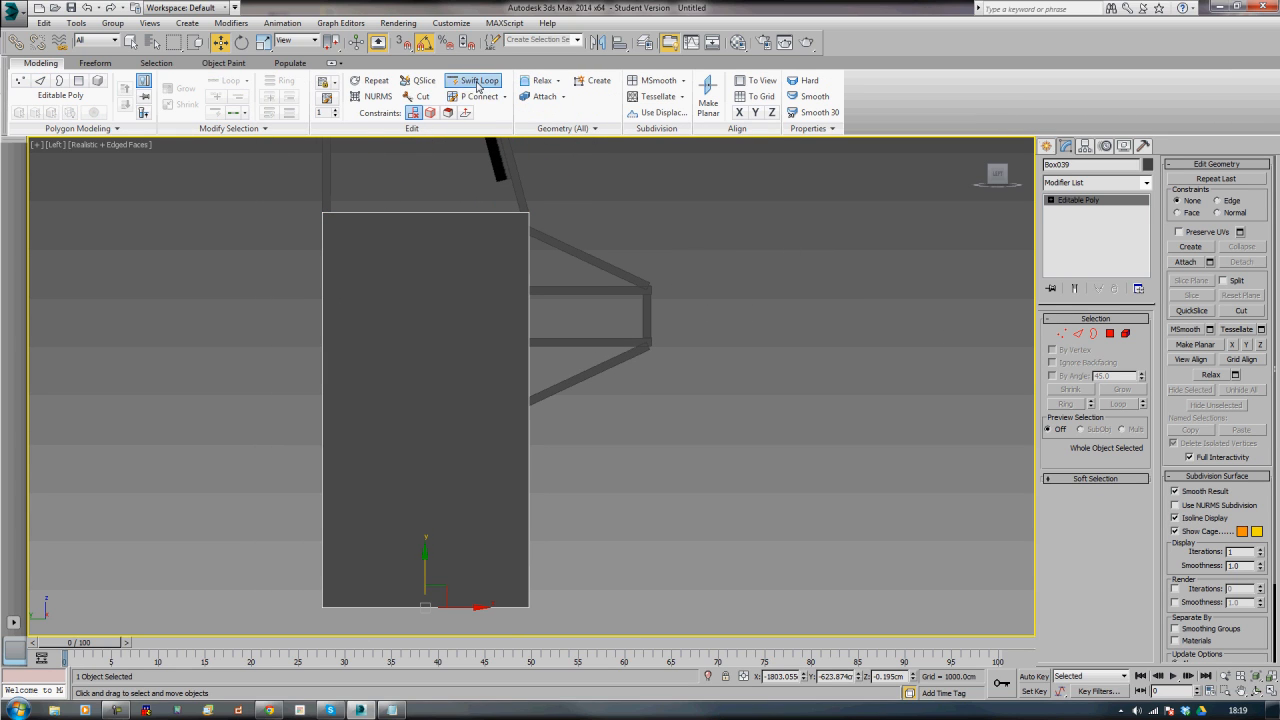
pyautogui.click(511, 406)
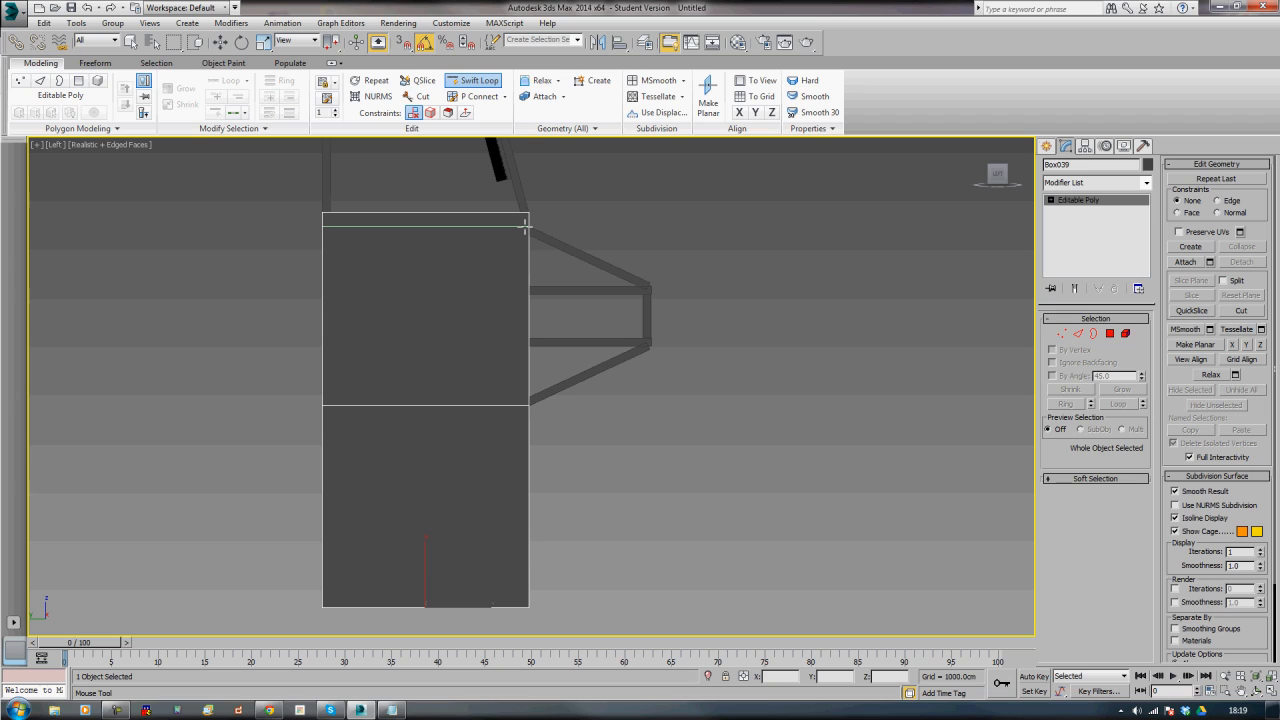
pyautogui.click(525, 227)
pyautogui.press('w')
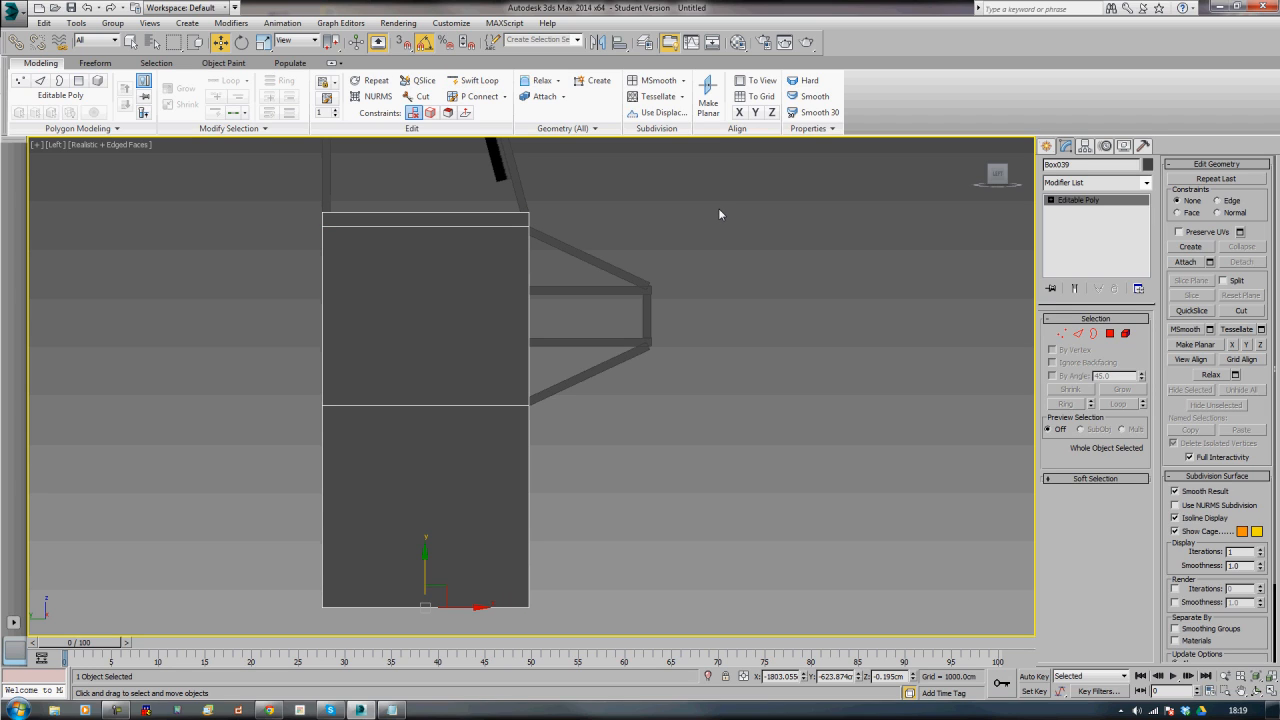
# - In the perspective view, move the side panel about 16.7 cm along X until it sits against the frame's side
pyautogui.press('p')
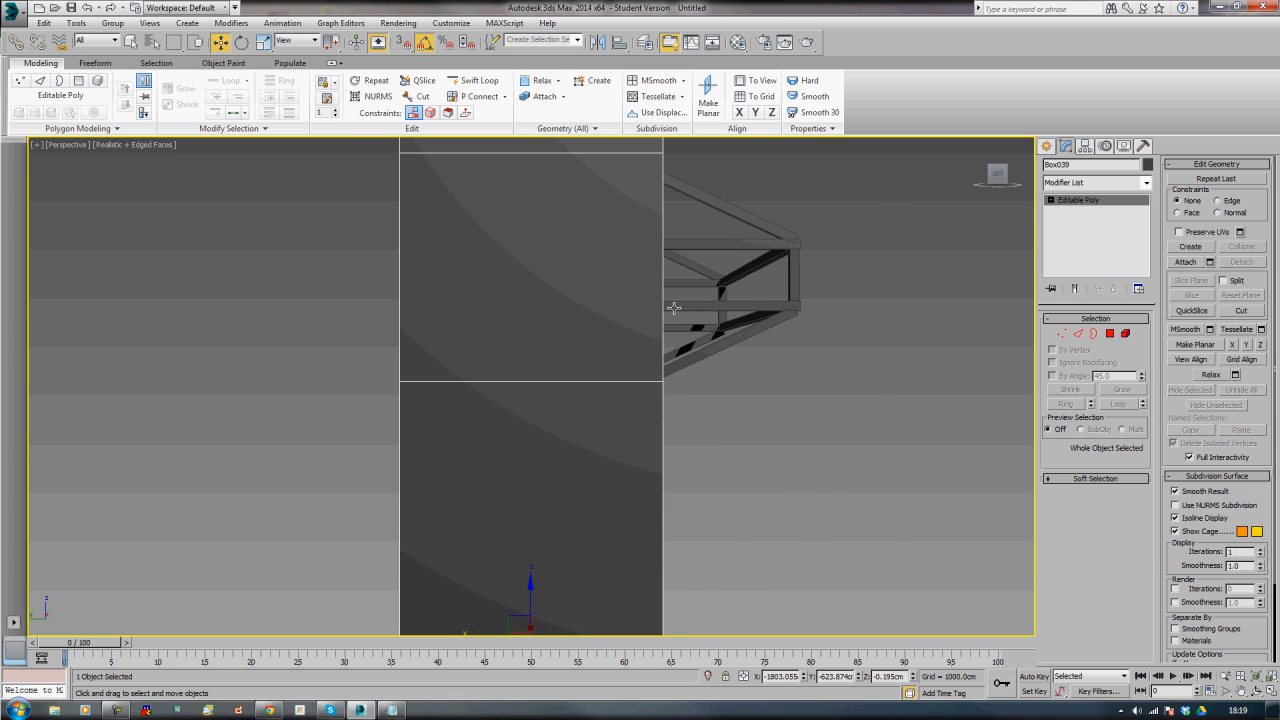
pyautogui.keyDown('alt'); pyautogui.moveTo(674, 308); pyautogui.dragTo(476, 346, button='middle'); pyautogui.keyUp('alt')
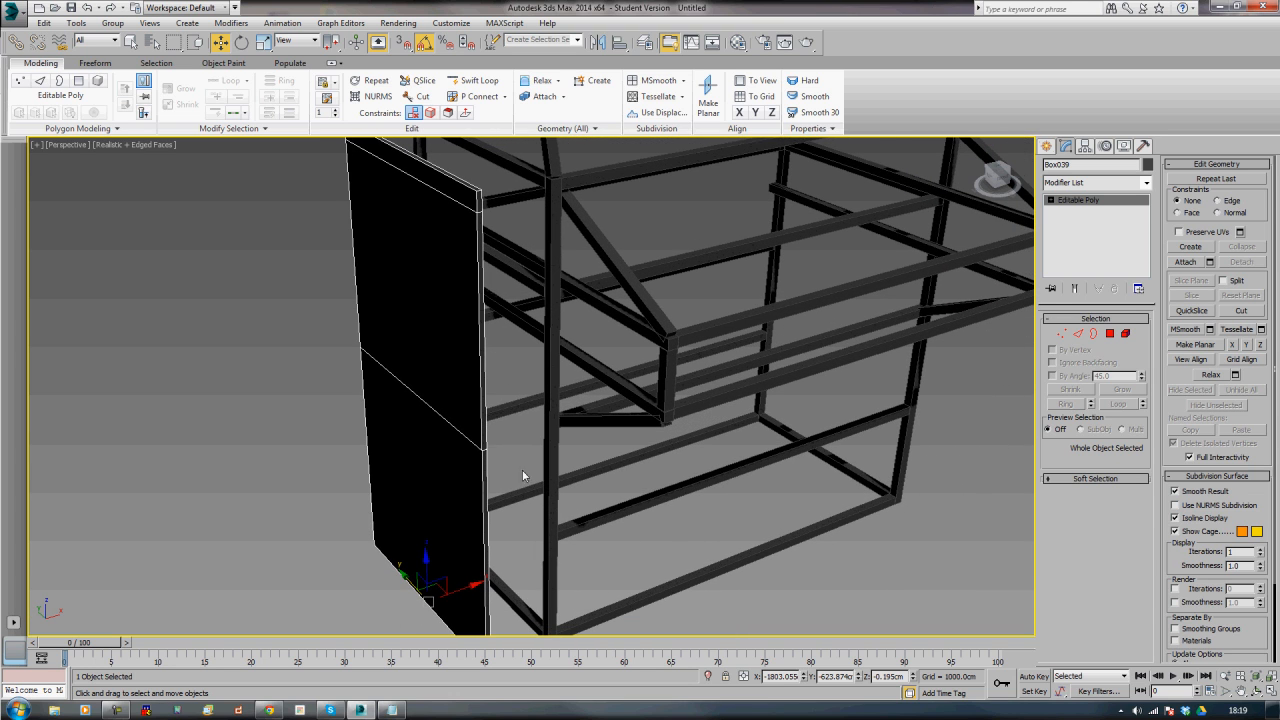
pyautogui.moveTo(470, 585); pyautogui.dragTo(512, 560)
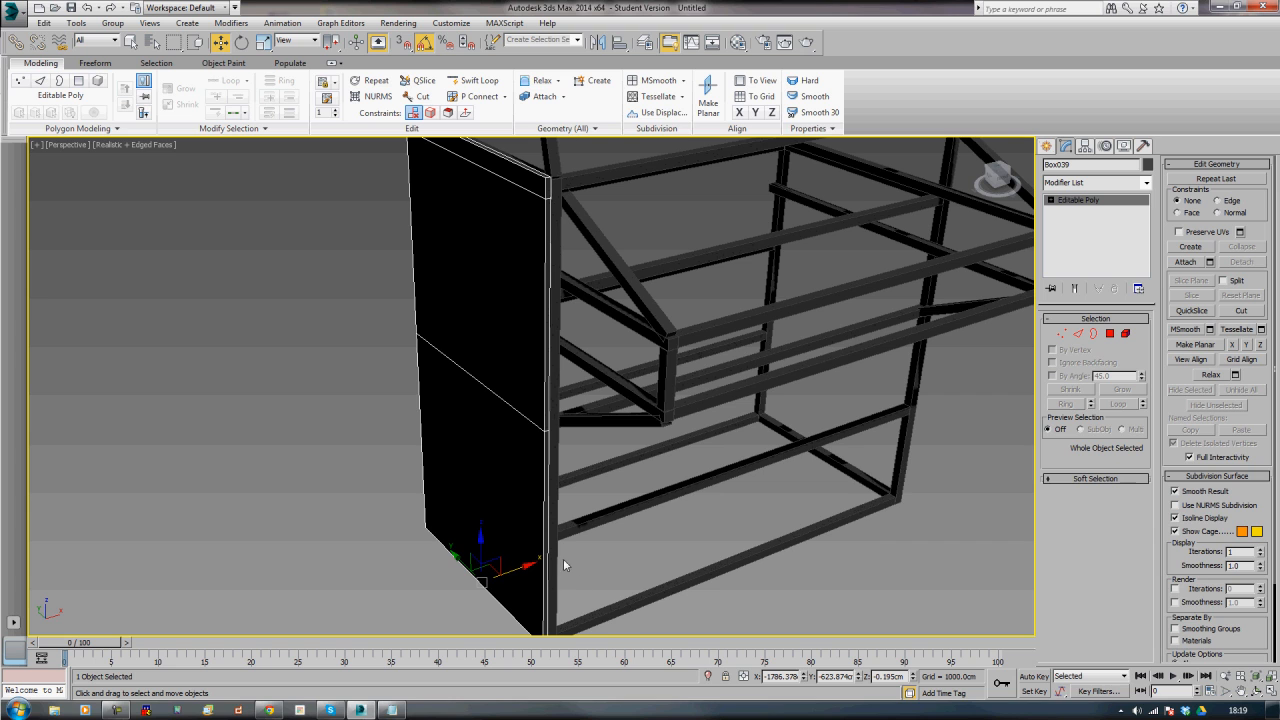
pyautogui.keyDown('alt'); pyautogui.moveTo(563, 566); pyautogui.dragTo(494, 464, button='middle'); pyautogui.keyUp('alt')
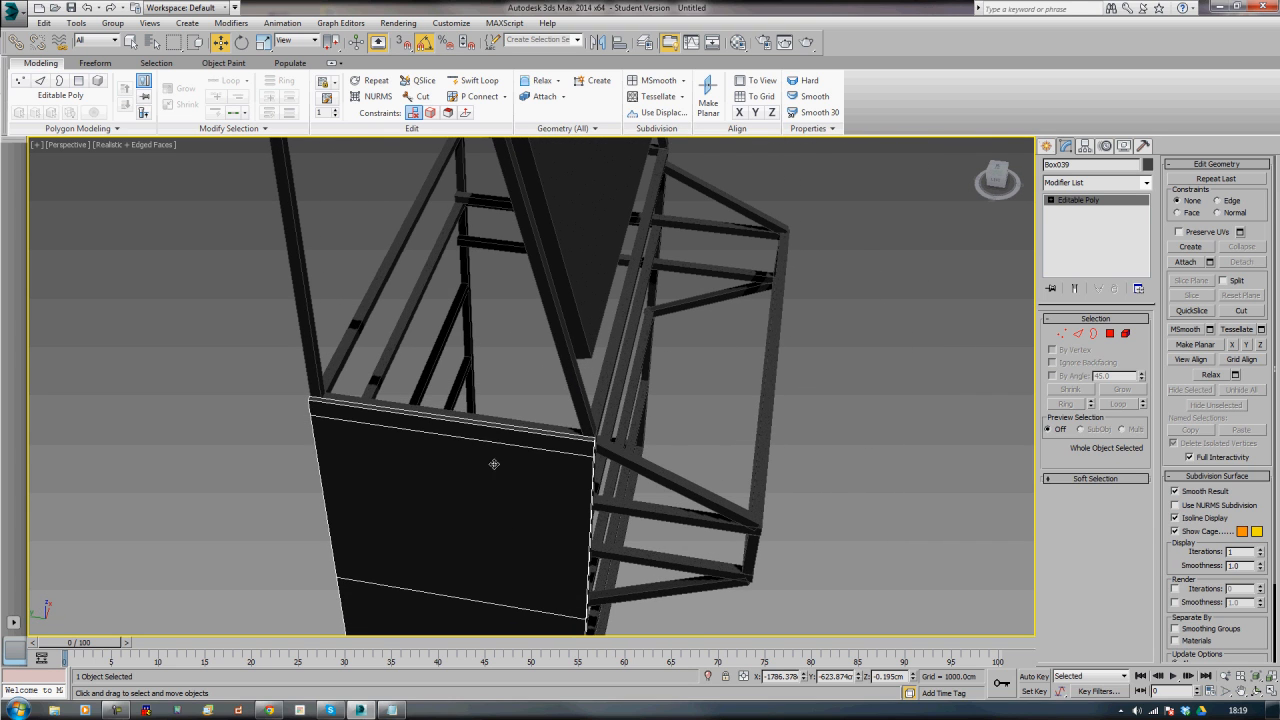
pyautogui.keyDown('alt'); pyautogui.moveTo(520, 418); pyautogui.dragTo(586, 463, button='middle'); pyautogui.keyUp('alt')
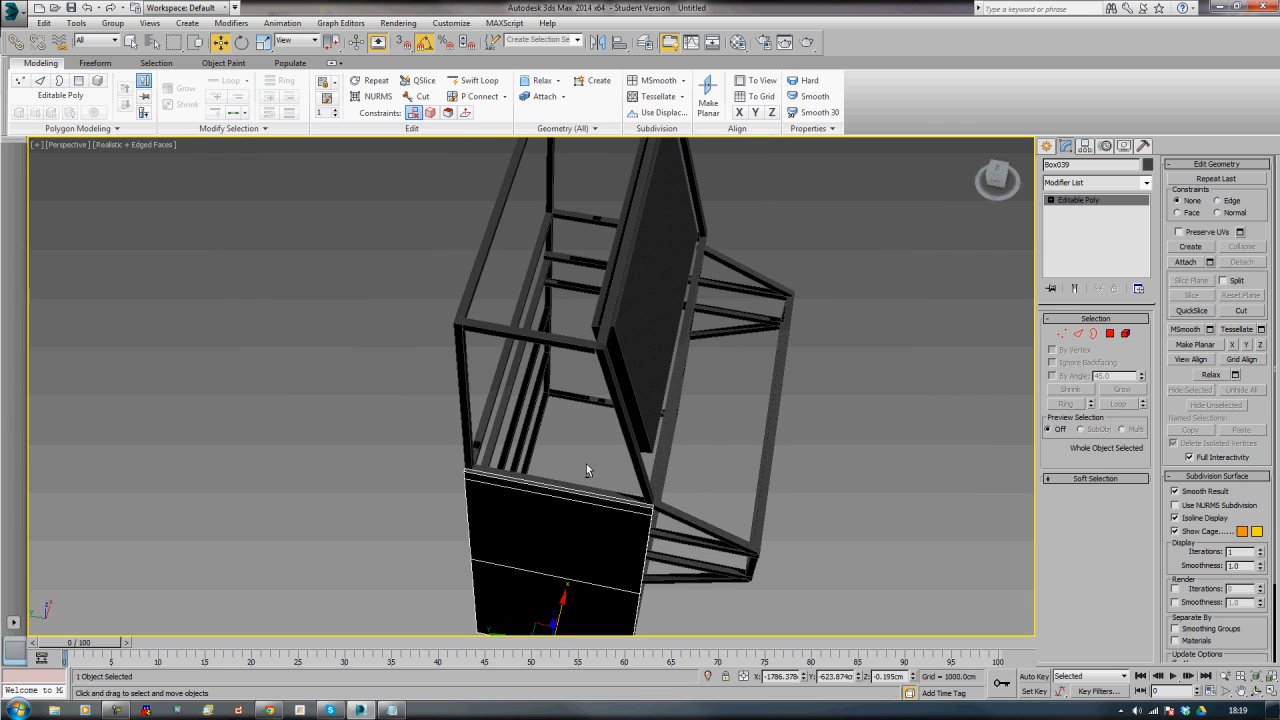
# - Extrude the side panel's top polygon upward about 66 cm and raise it about 10.4 cm more to the frame's top
pyautogui.click(1110, 333)
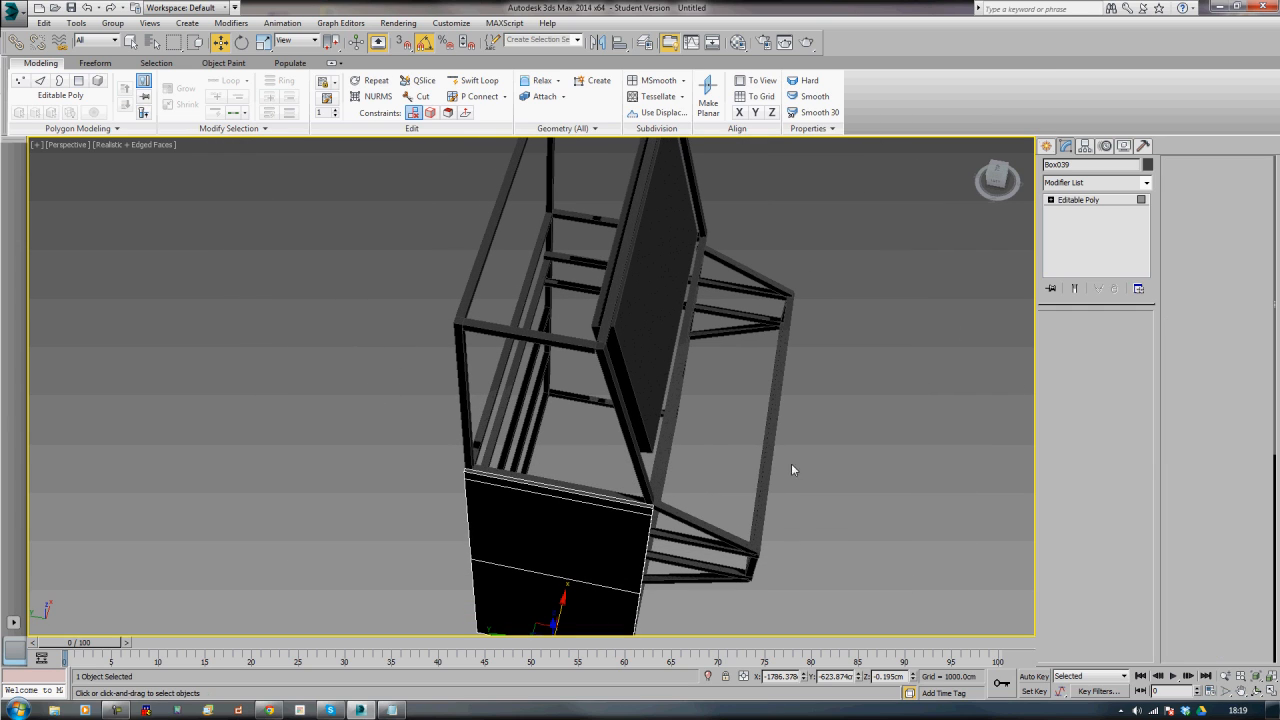
pyautogui.click(607, 497)
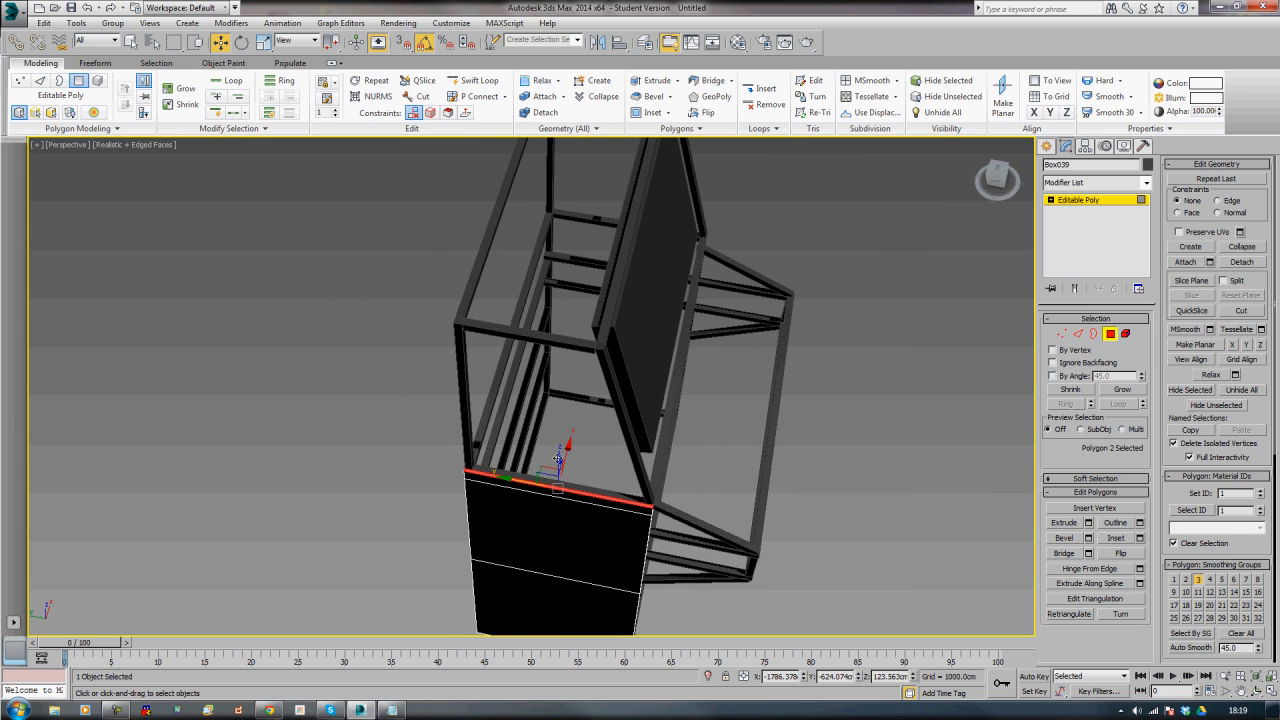
pyautogui.click(1068, 522)
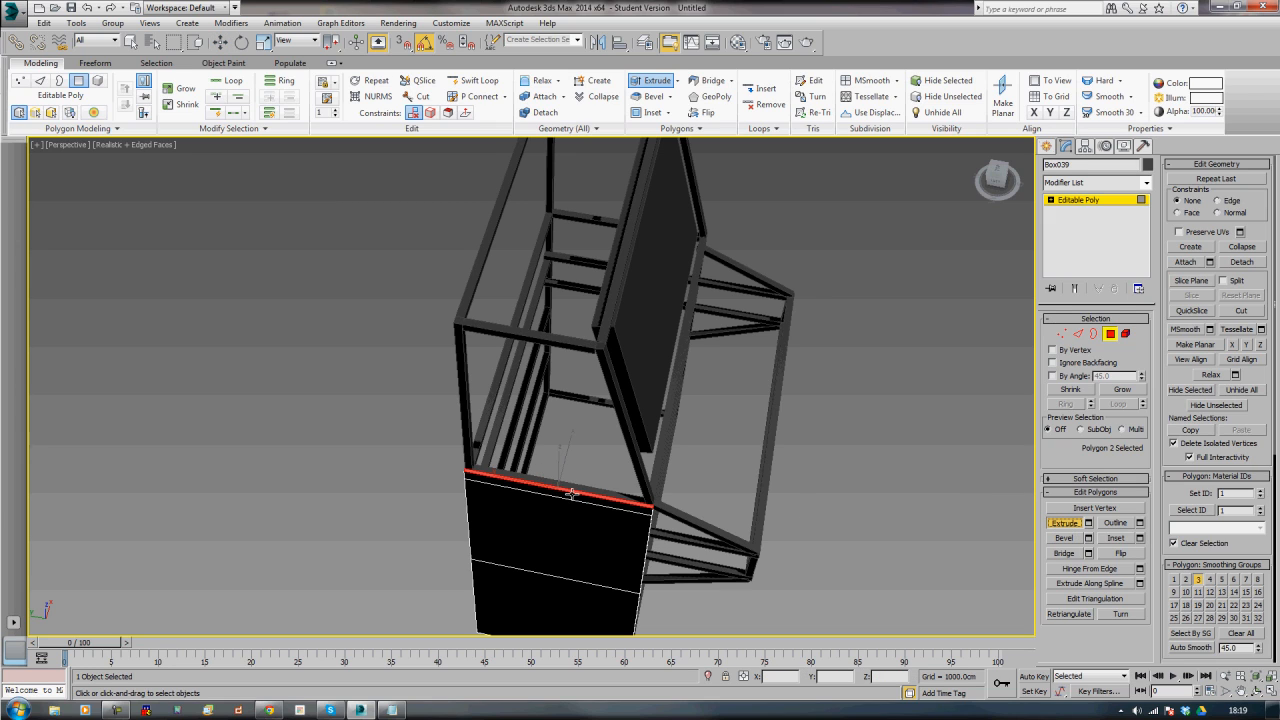
pyautogui.moveTo(547, 485)
pyautogui.mouseDown()
pyautogui.moveTo(552, 347)
pyautogui.moveTo(555, 498)
pyautogui.moveTo(563, 483)
pyautogui.mouseUp()
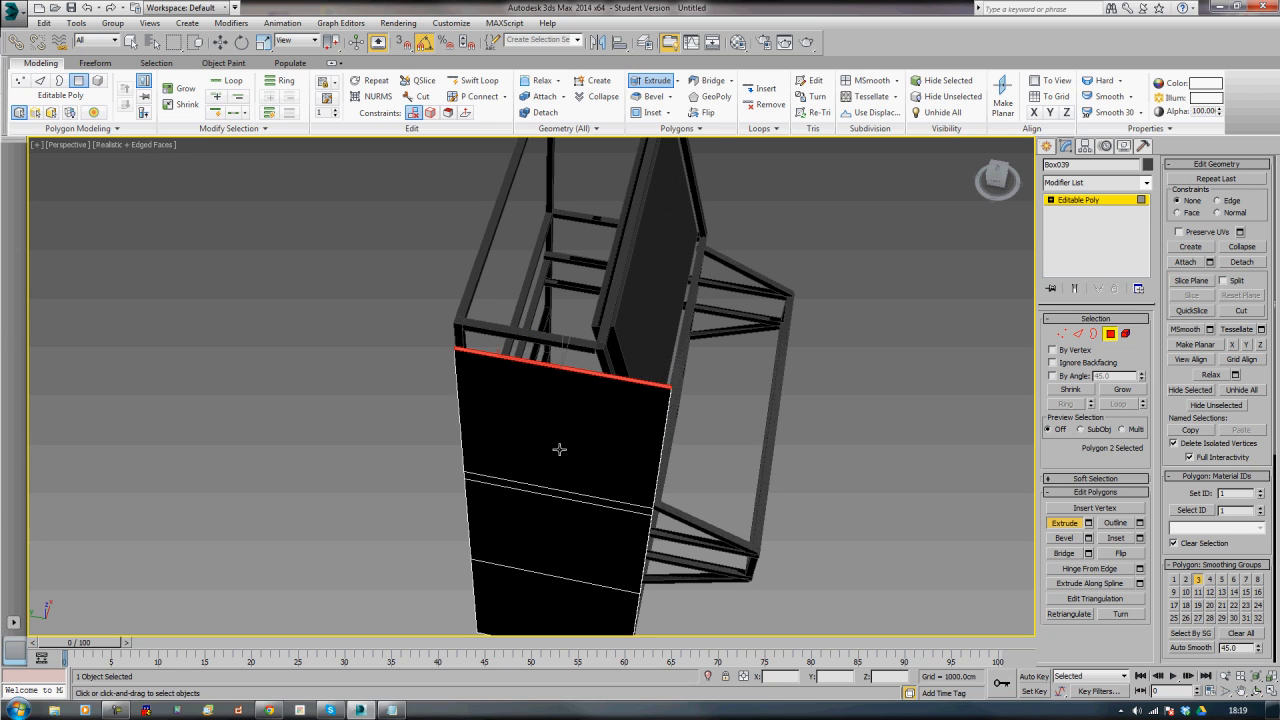
pyautogui.press('w')
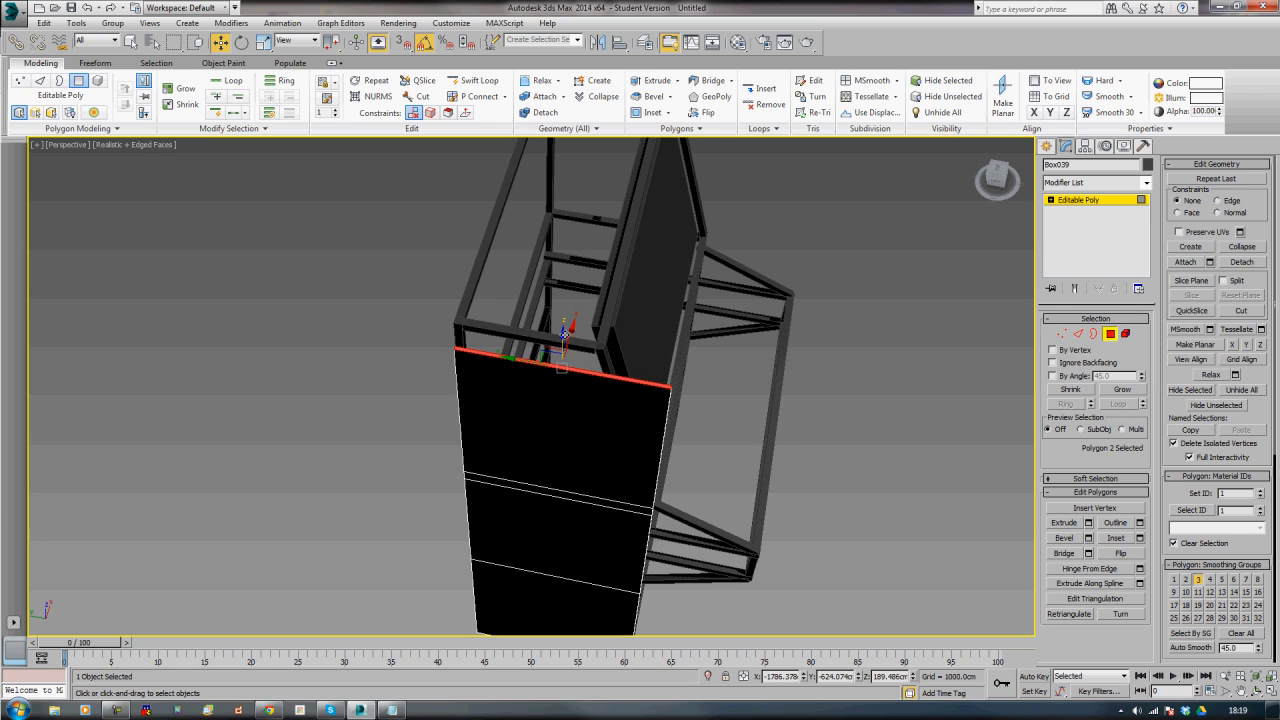
pyautogui.moveTo(565, 333); pyautogui.dragTo(570, 311)
# - Move the panel's two top front vertices back about 20.8 cm along Y to follow the slanted post, then deselect the panel
pyautogui.click(1060, 333)
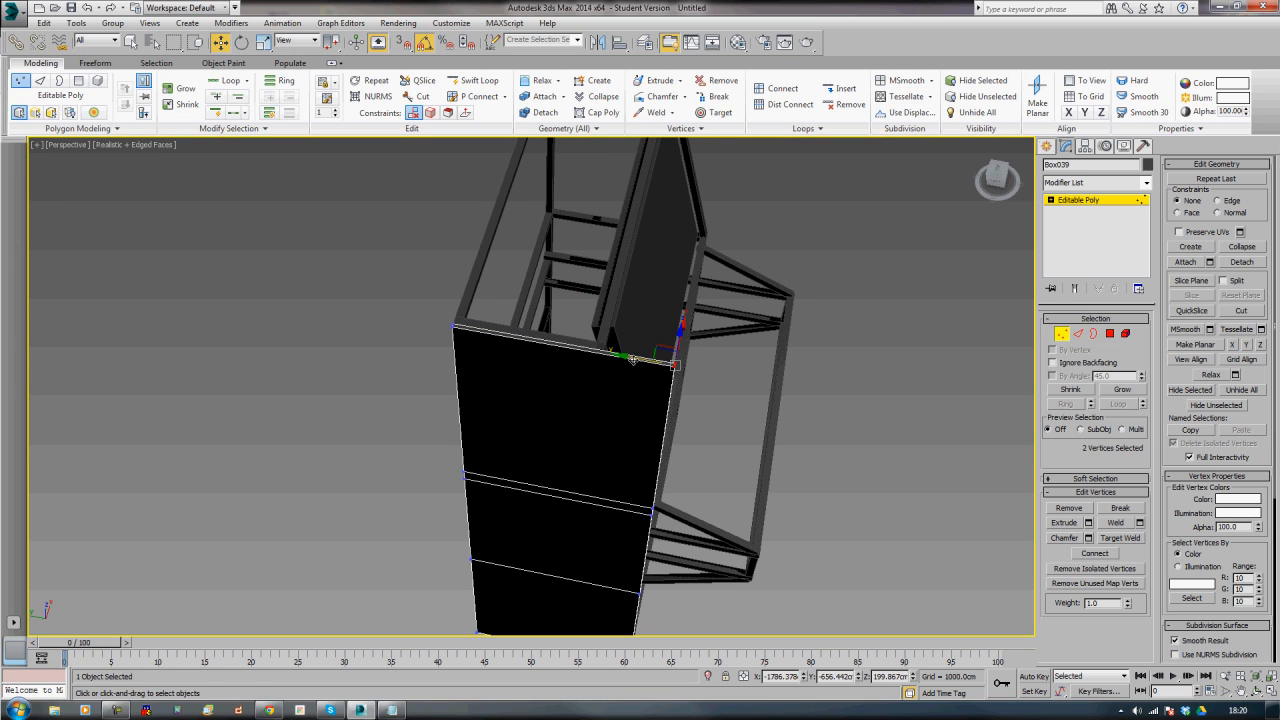
pyautogui.moveTo(632, 356); pyautogui.dragTo(558, 358)
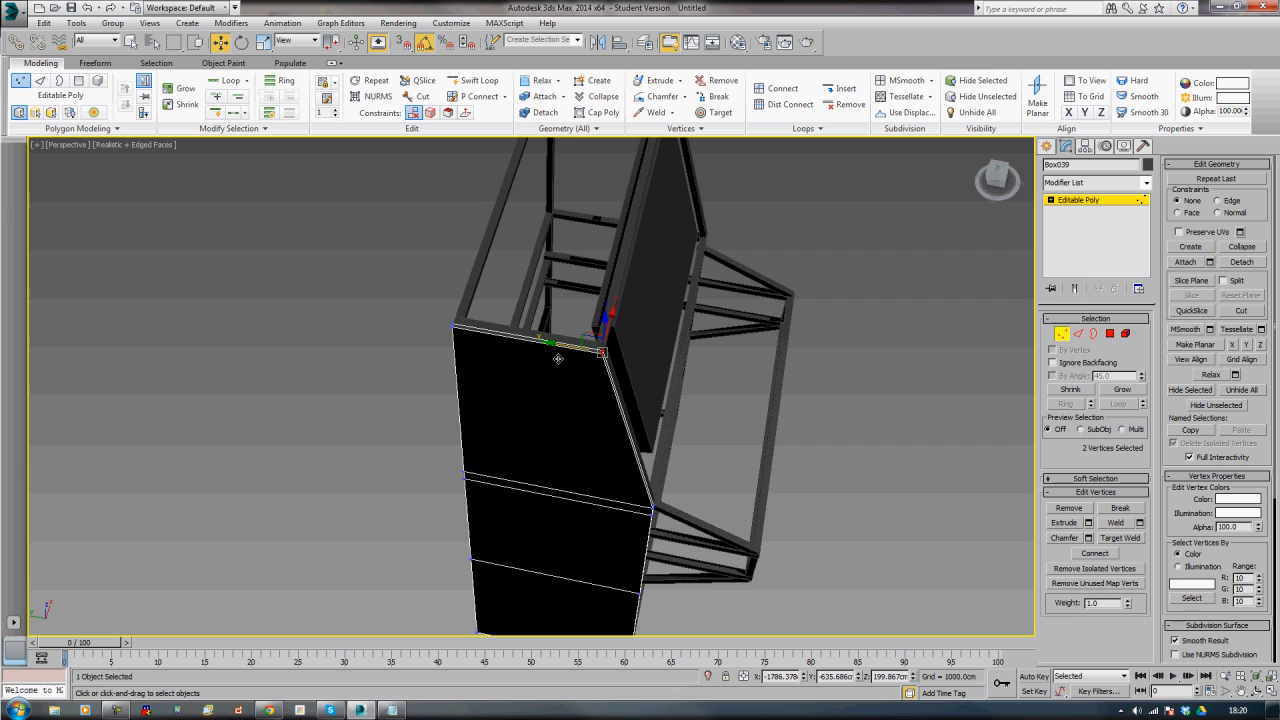
pyautogui.click(1061, 333)
pyautogui.click(852, 451)
# - Examine the cabinet from the front and check the open side of the protruding front bracket
pyautogui.scroll(-4, 852, 451)
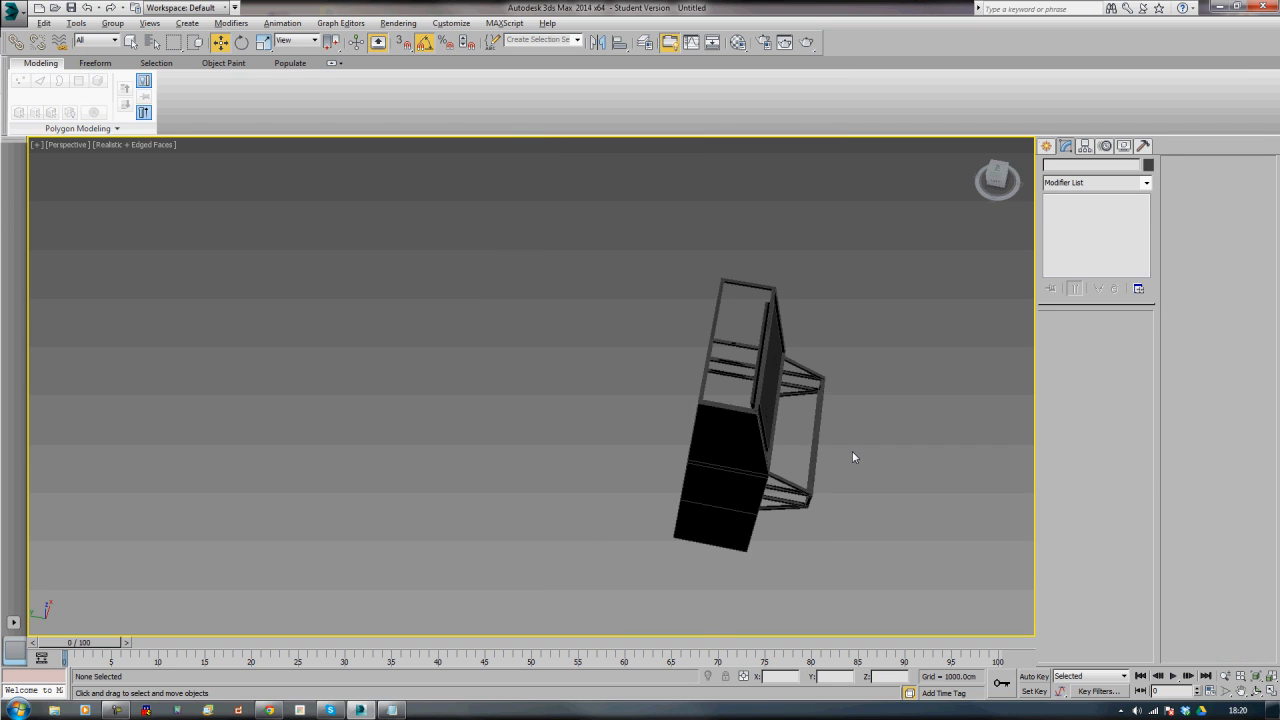
pyautogui.keyDown('alt'); pyautogui.moveTo(852, 457); pyautogui.dragTo(812, 400, button='middle'); pyautogui.keyUp('alt')
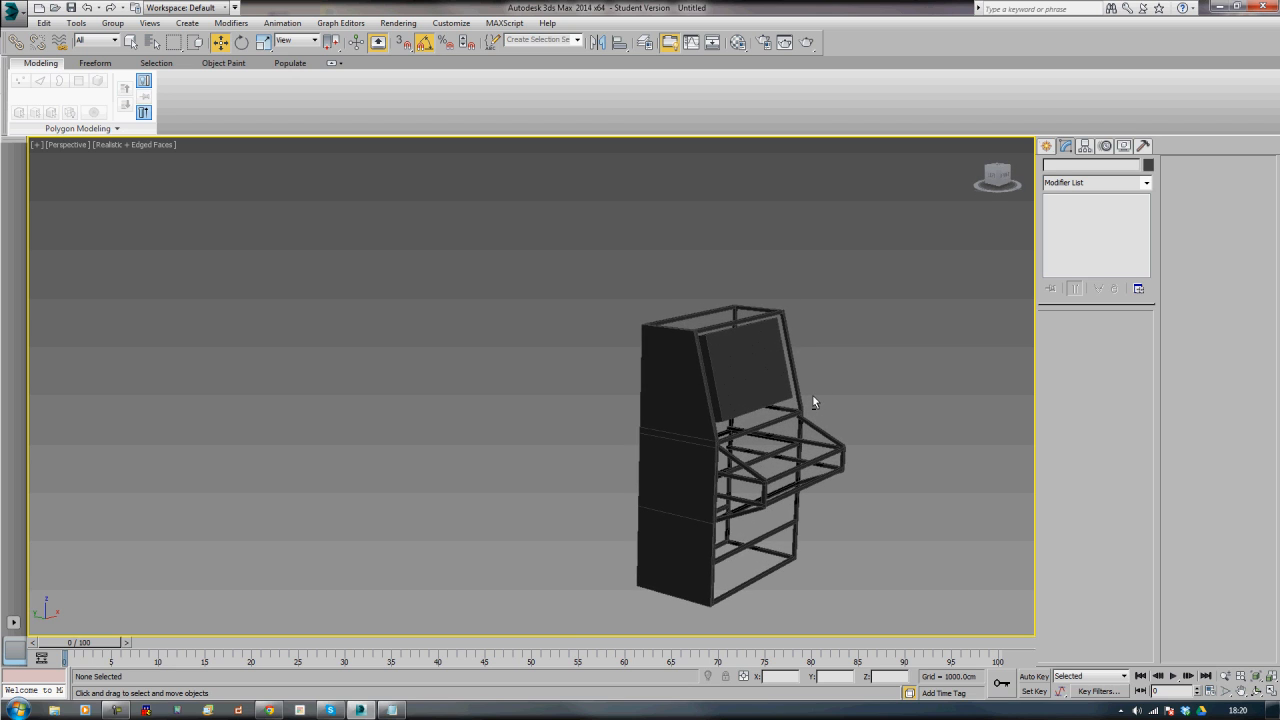
pyautogui.scroll(3, 749, 446)
pyautogui.scroll(3, 641, 429)
pyautogui.scroll(-3, 577, 410)
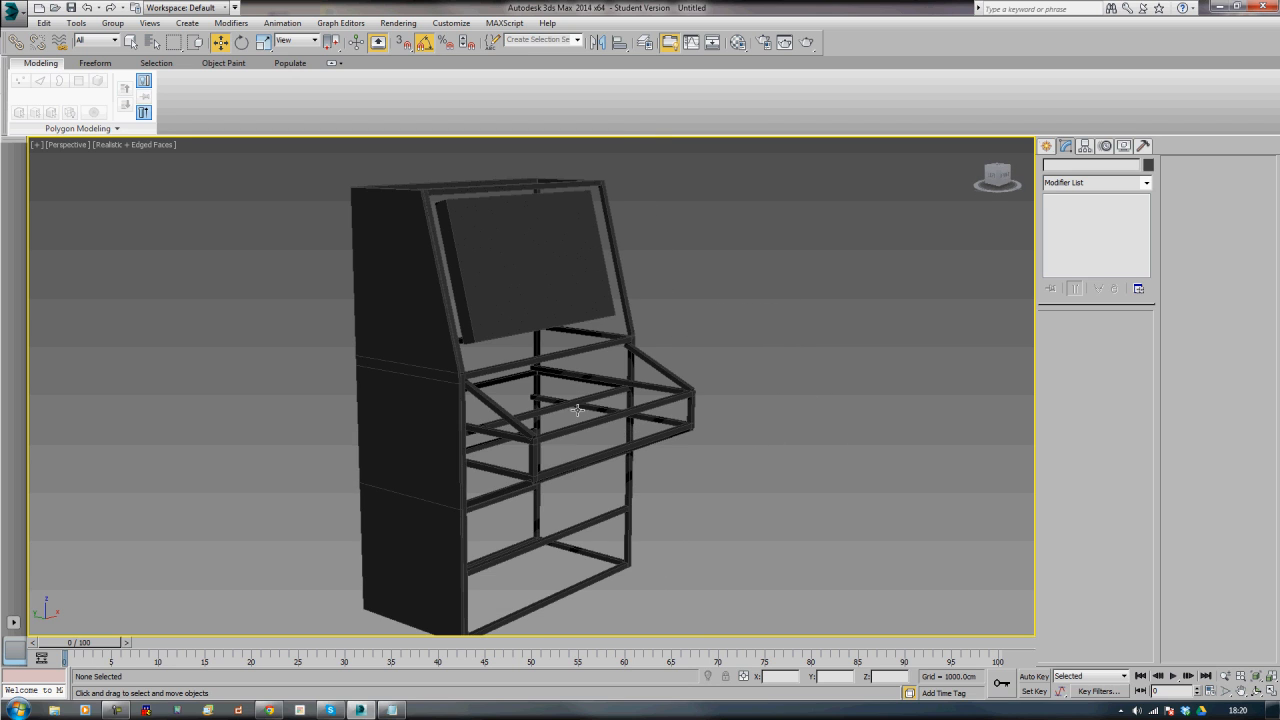
pyautogui.scroll(1, 577, 410)
pyautogui.scroll(2, 630, 377)
pyautogui.scroll(2, 499, 394)
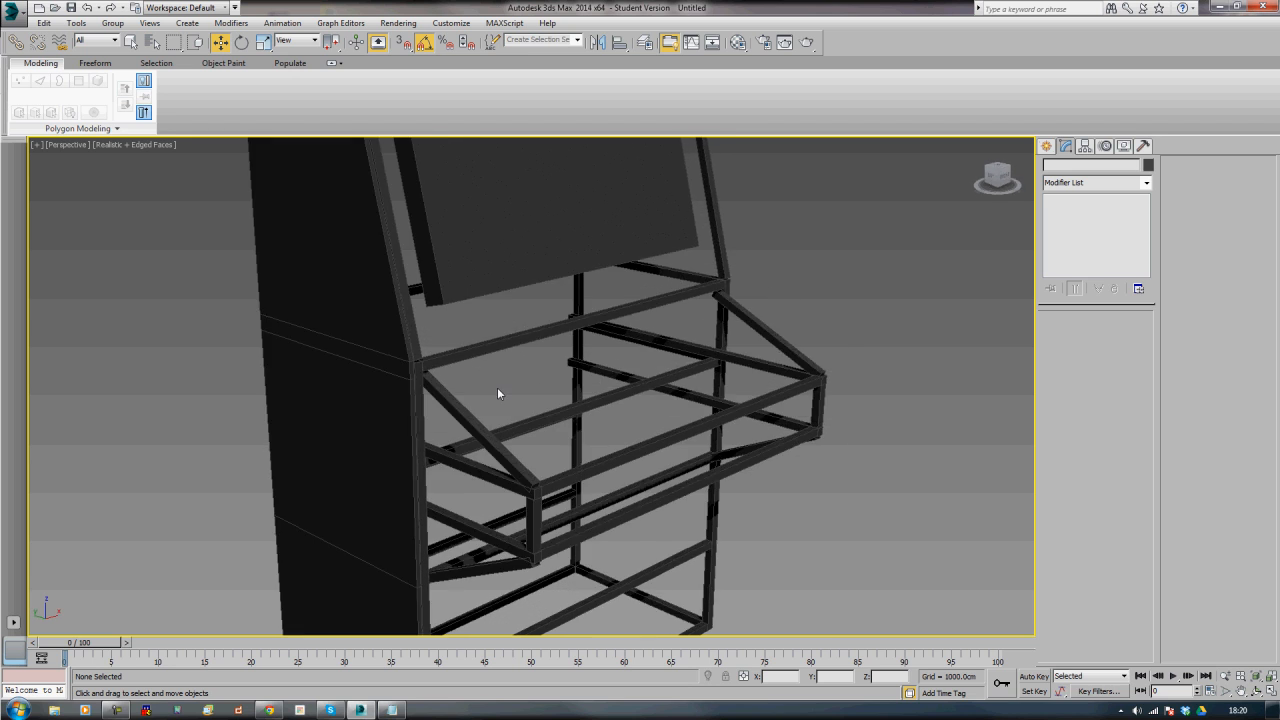
pyautogui.keyDown('alt'); pyautogui.moveTo(498, 388); pyautogui.dragTo(493, 331, button='middle'); pyautogui.keyUp('alt')
pyautogui.scroll(3, 508, 383)
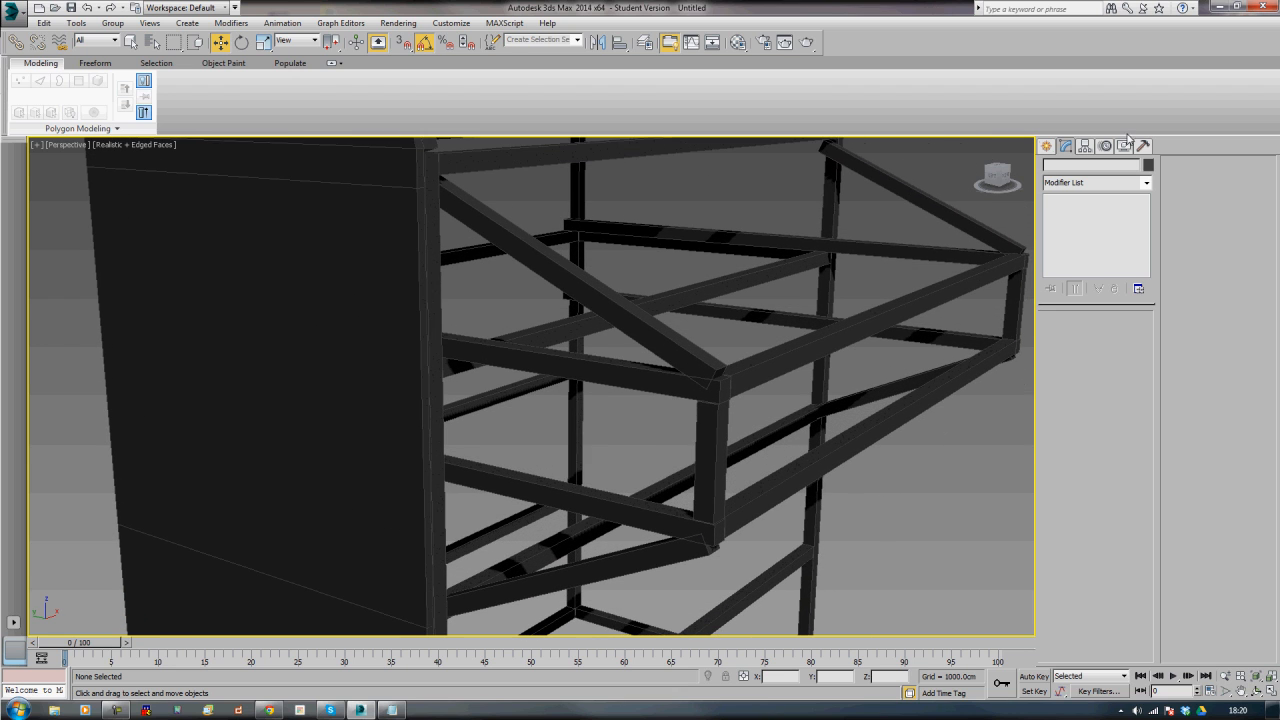
# - With AutoGrid enabled, draw a thin box about 54.7 cm by 42.9 cm over the side of the front bracket
pyautogui.click(1047, 147)
pyautogui.click(1068, 231)
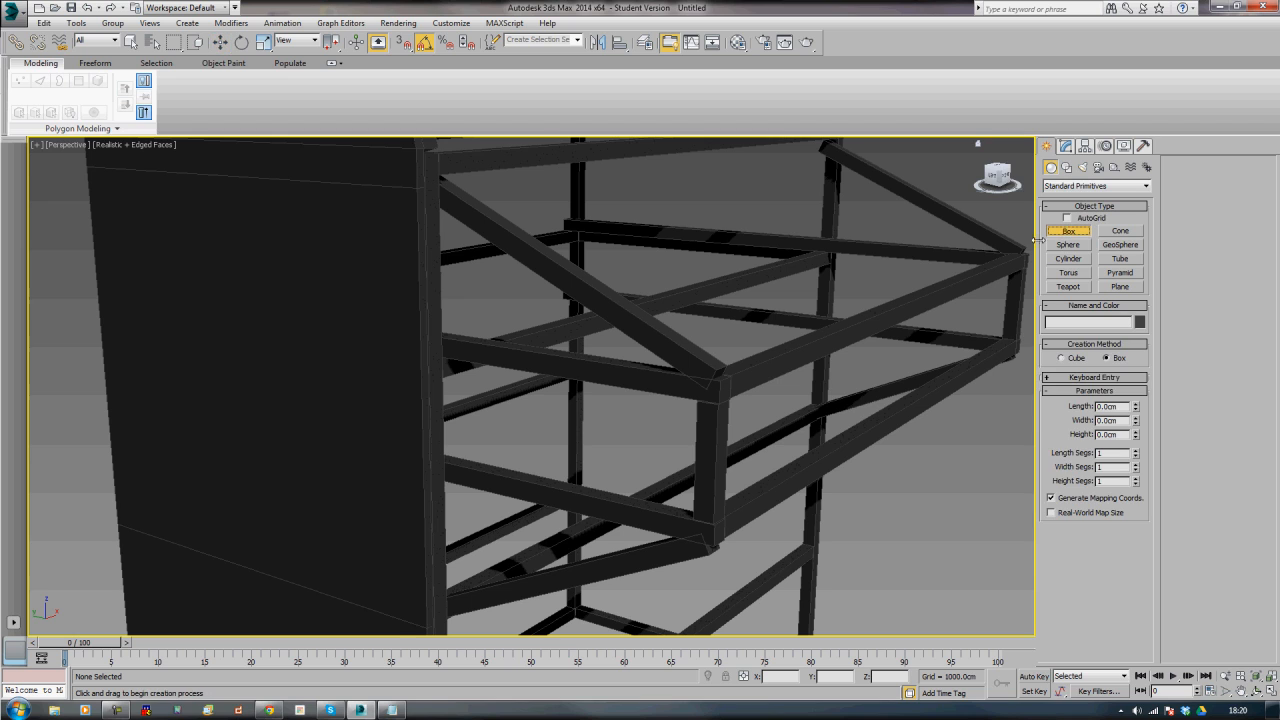
pyautogui.scroll(-5, 568, 475)
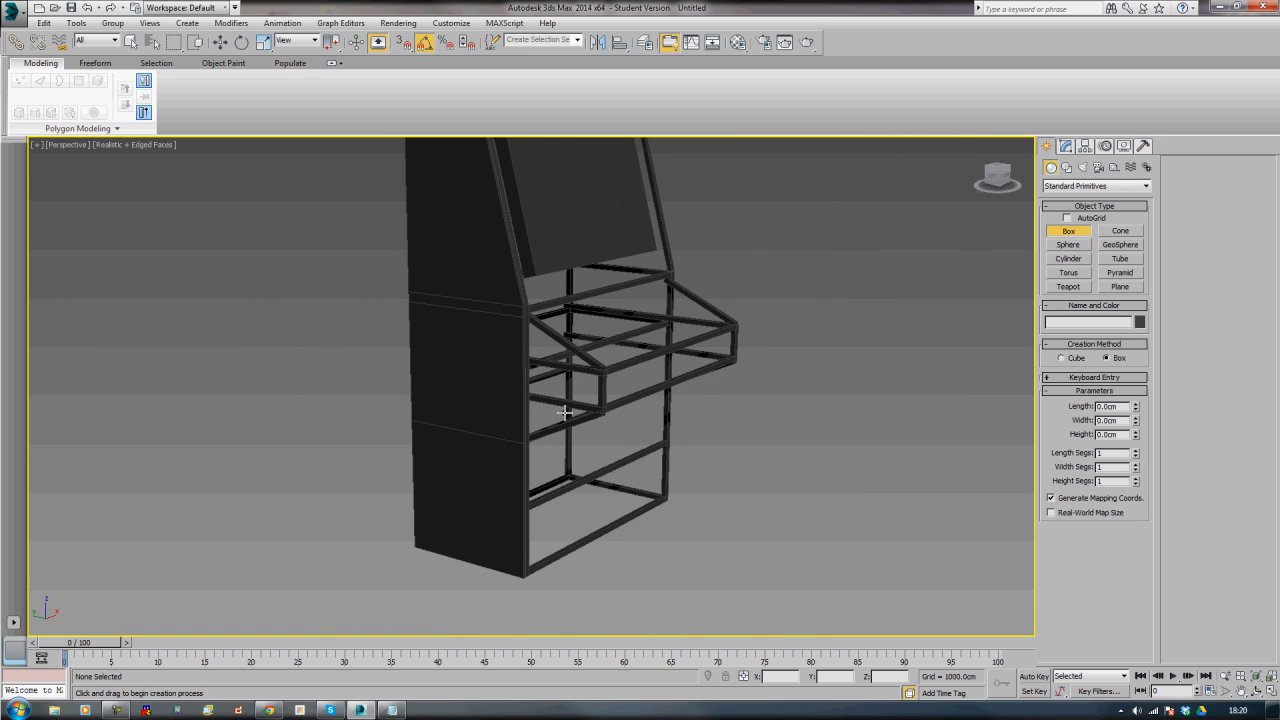
pyautogui.scroll(3, 563, 408)
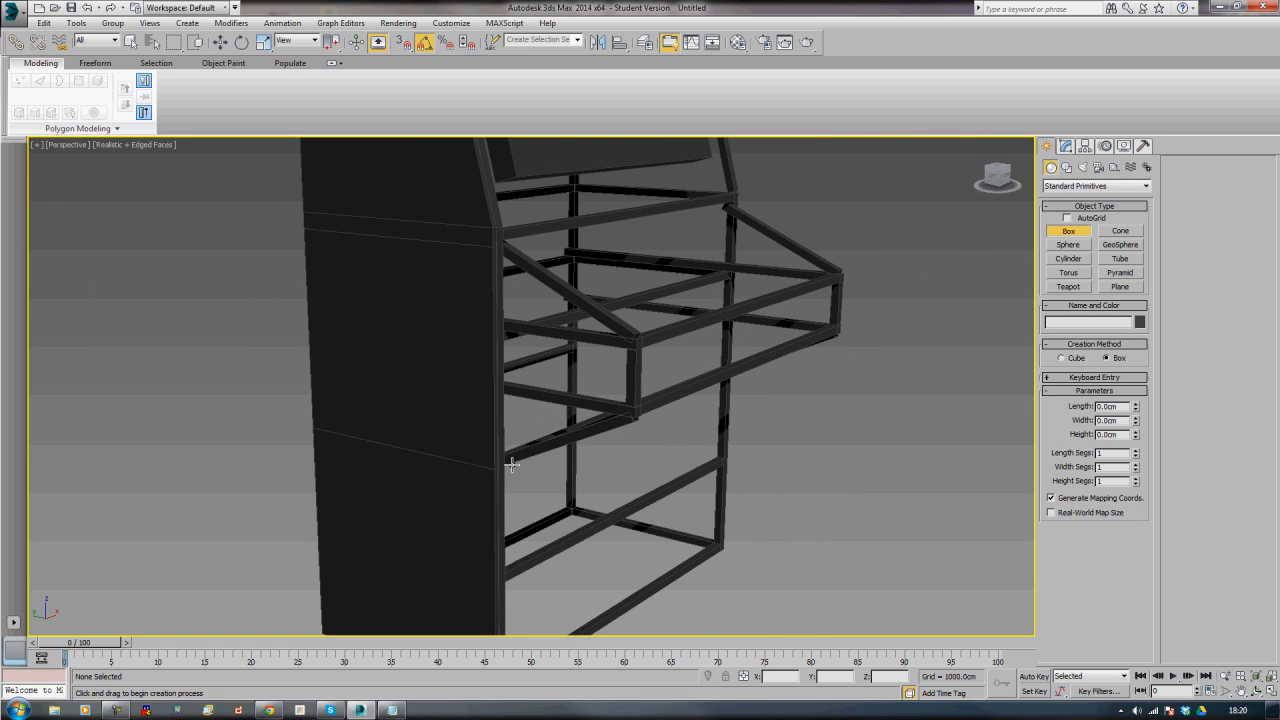
pyautogui.click(1074, 220)
pyautogui.moveTo(505, 250); pyautogui.dragTo(652, 499)
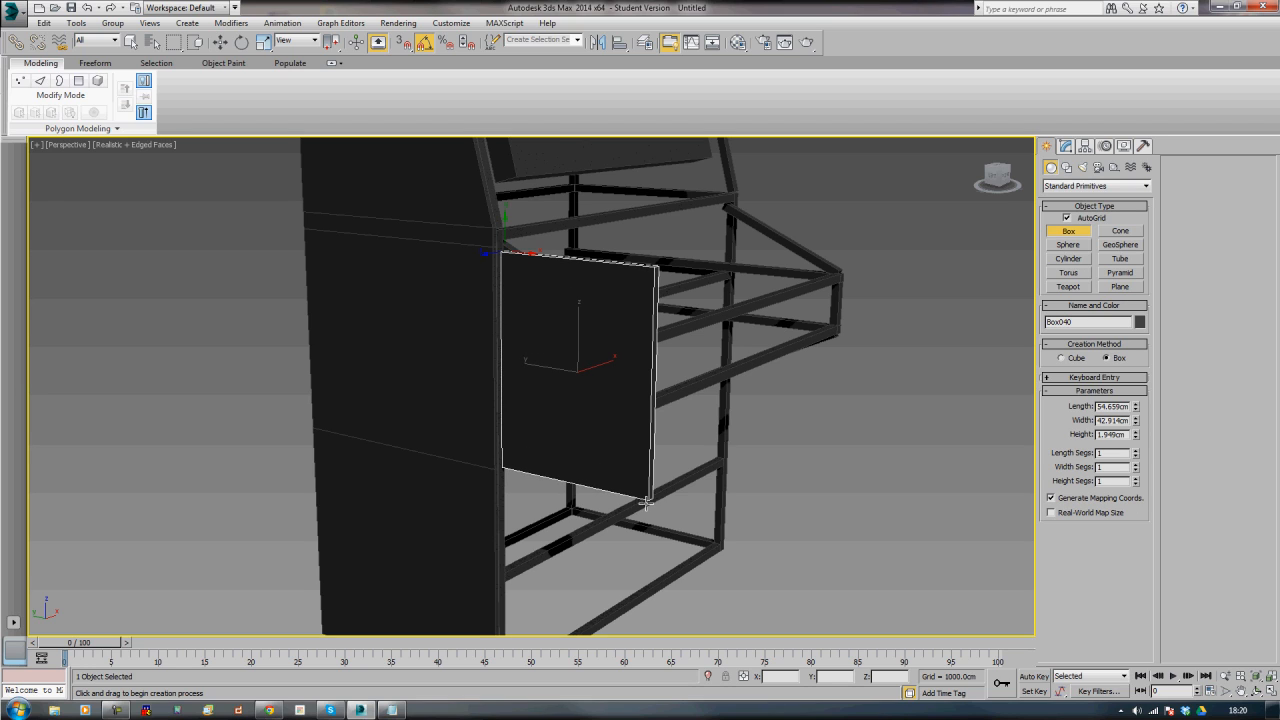
pyautogui.click(652, 498)
# - Set the bracket panel box's height to 1.25 cm and convert it to an Editable Poly
pyautogui.doubleClick(1113, 434)
pyautogui.write('1.25')
pyautogui.press('Return')
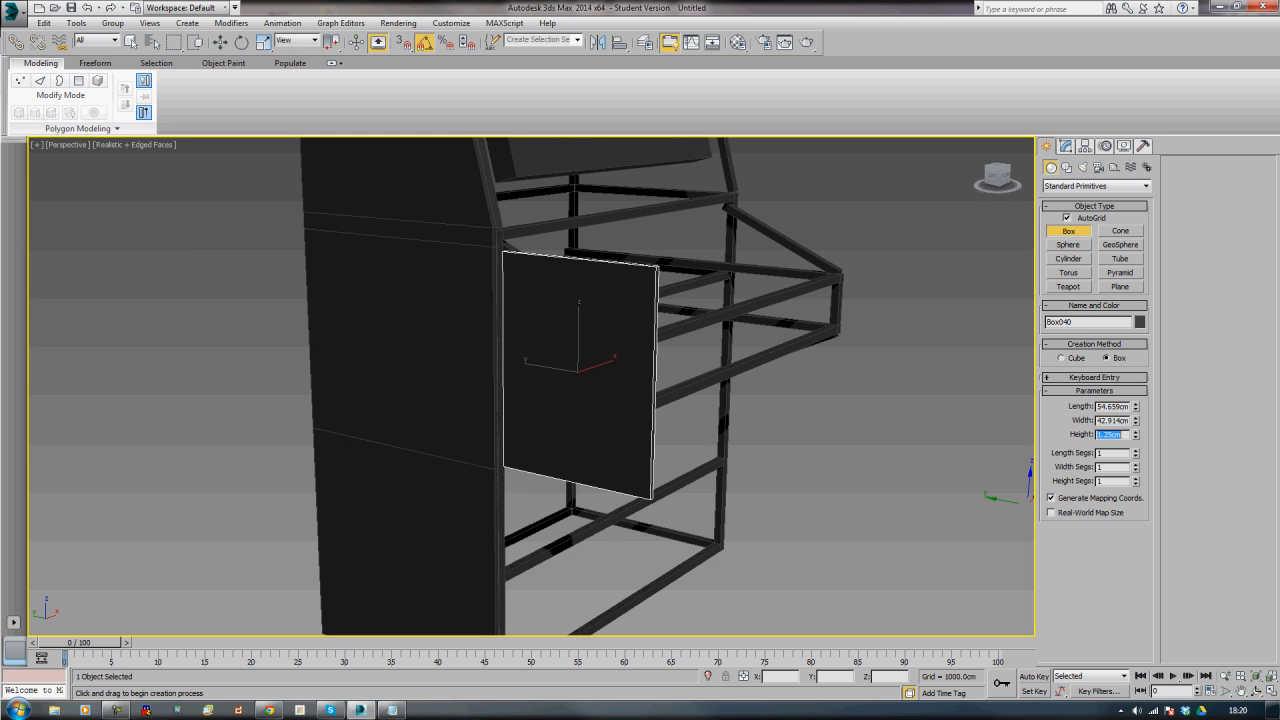
pyautogui.rightClick(694, 323)
pyautogui.rightClick(556, 396)
pyautogui.moveTo(590, 521)
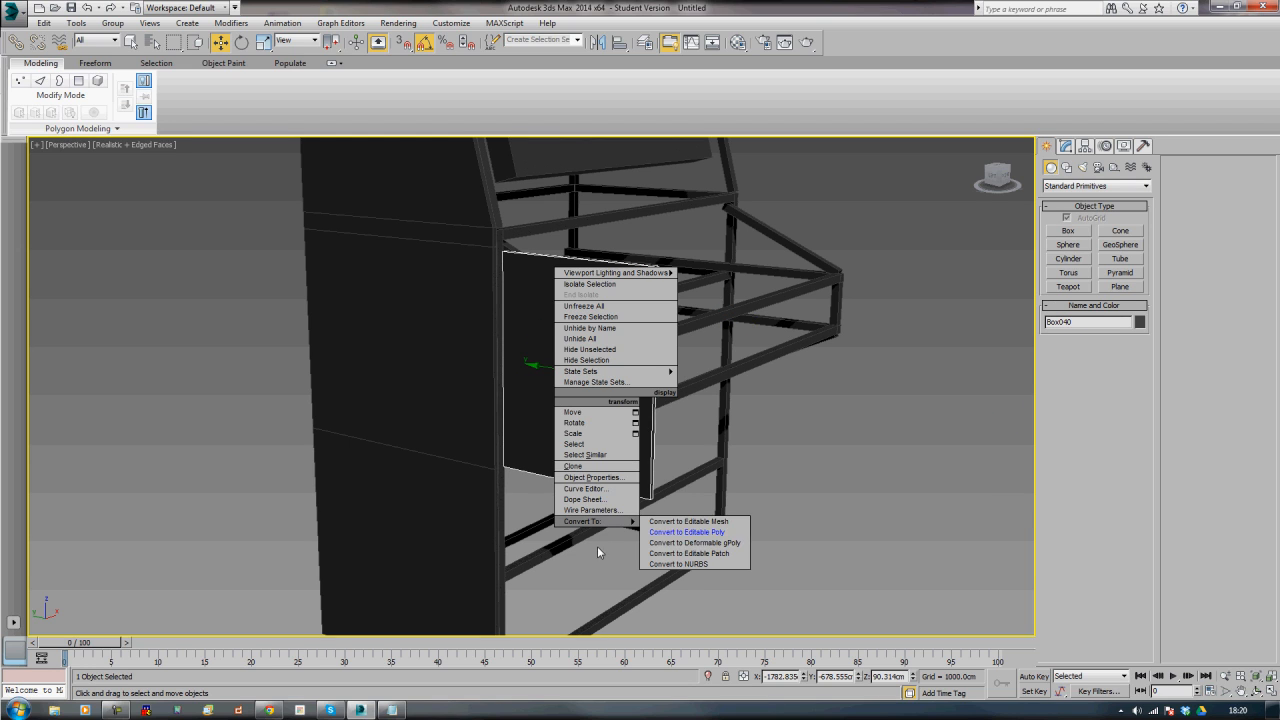
pyautogui.click(688, 532)
# - Move the bracket panel about 0.7 cm along Y until it meets the side panel's front edge
pyautogui.keyDown('alt'); pyautogui.moveTo(780, 397); pyautogui.dragTo(625, 363, button='middle'); pyautogui.keyUp('alt')
pyautogui.scroll(3, 625, 363)
pyautogui.scroll(2, 674, 397)
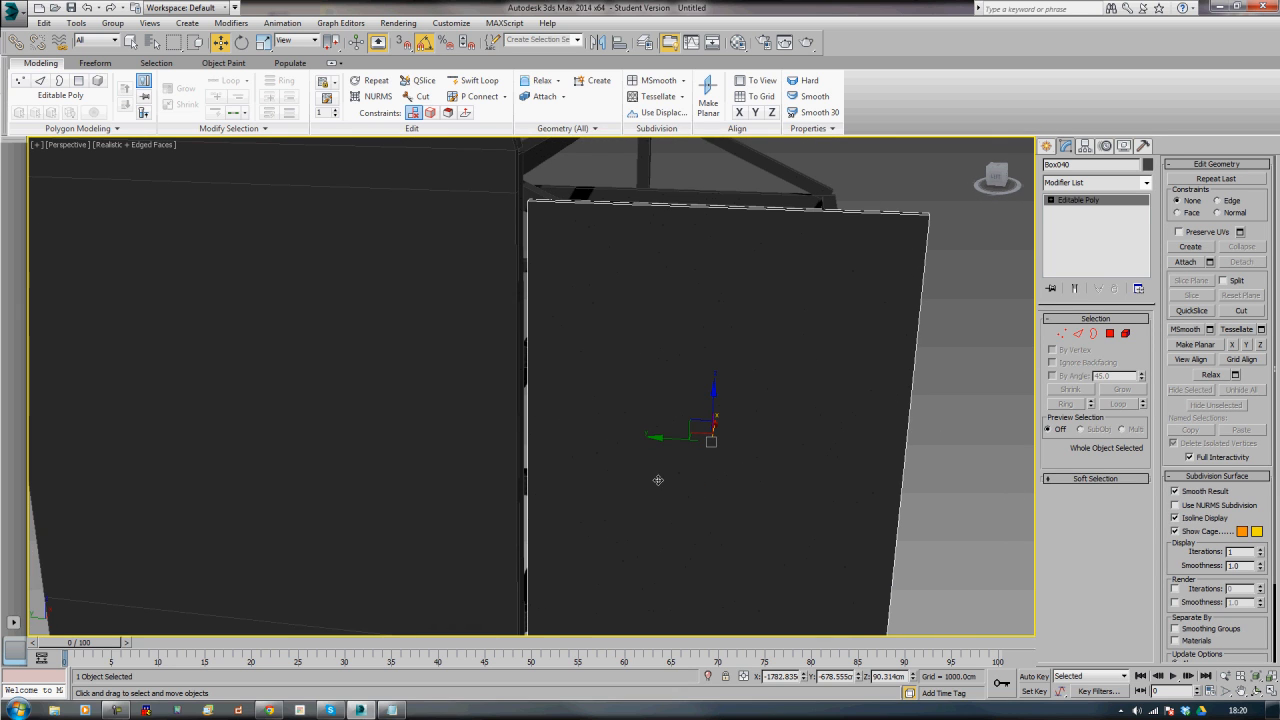
pyautogui.moveTo(662, 438); pyautogui.dragTo(656, 437)
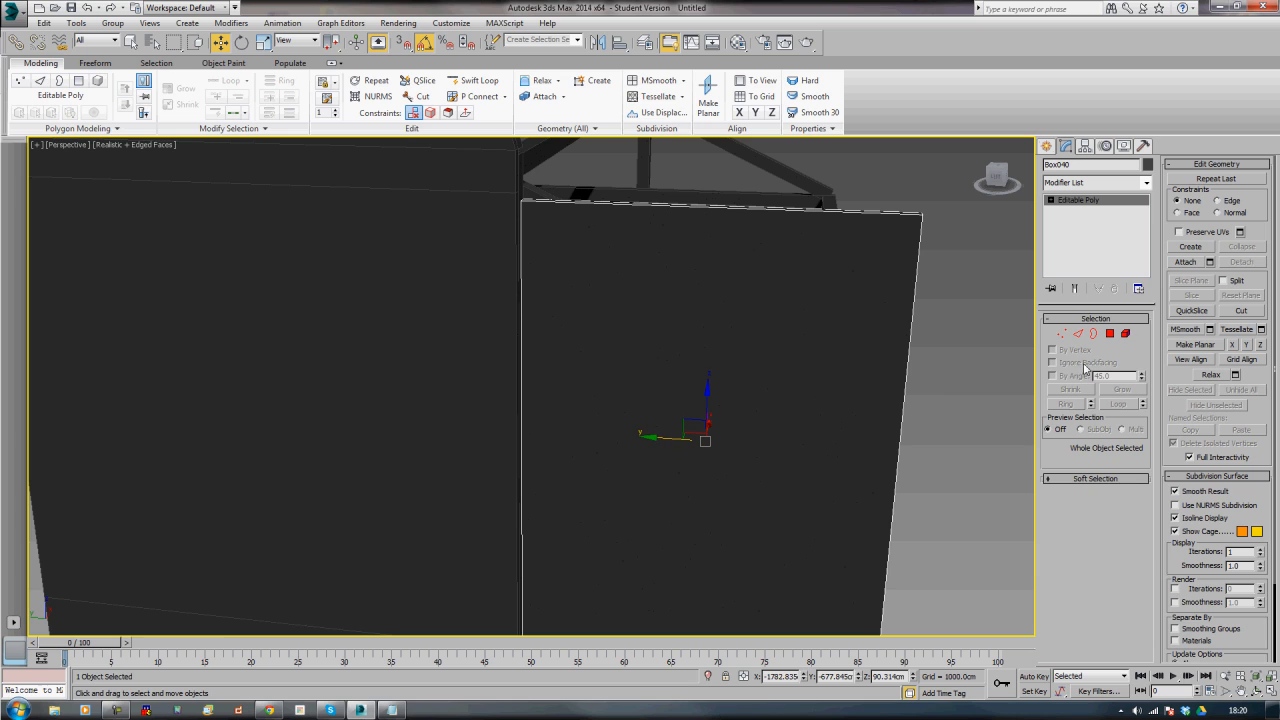
# - Raise the bracket panel's top edges along Z in two moves of about 1.2 cm and 1.9 cm
pyautogui.click(1075, 334)
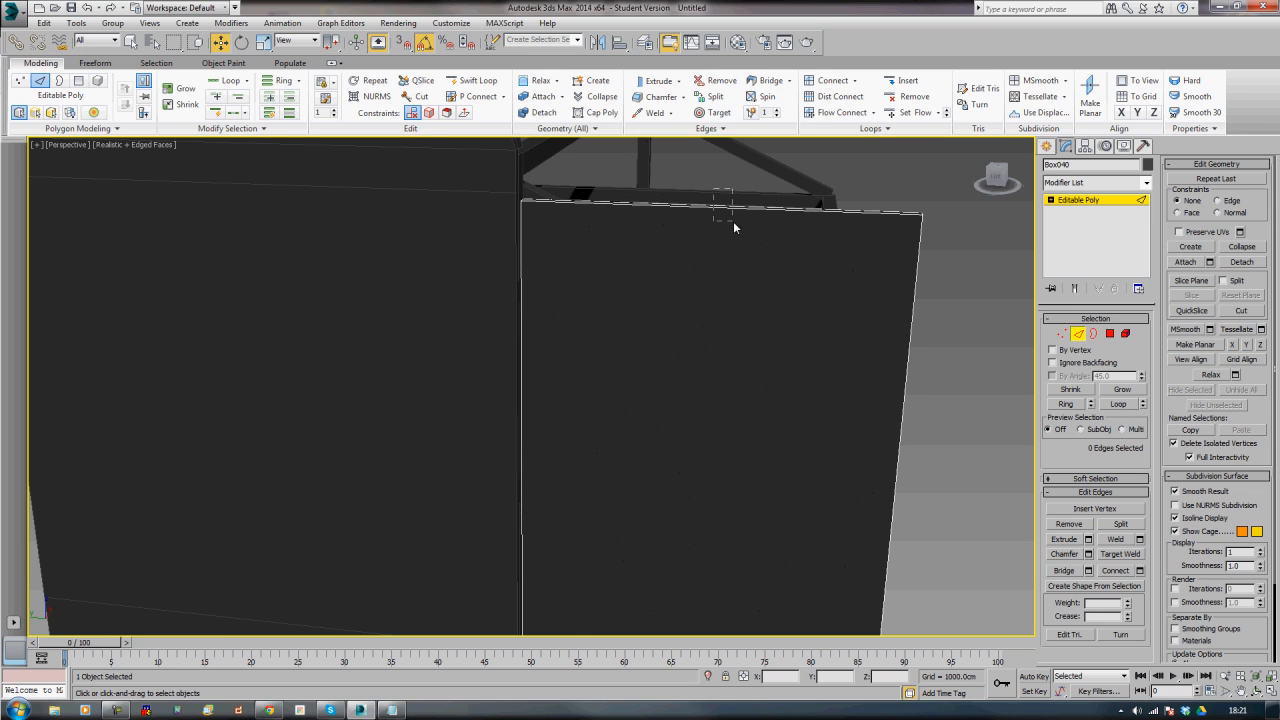
pyautogui.click(733, 228)
pyautogui.moveTo(733, 228); pyautogui.dragTo(707, 350, button='middle')
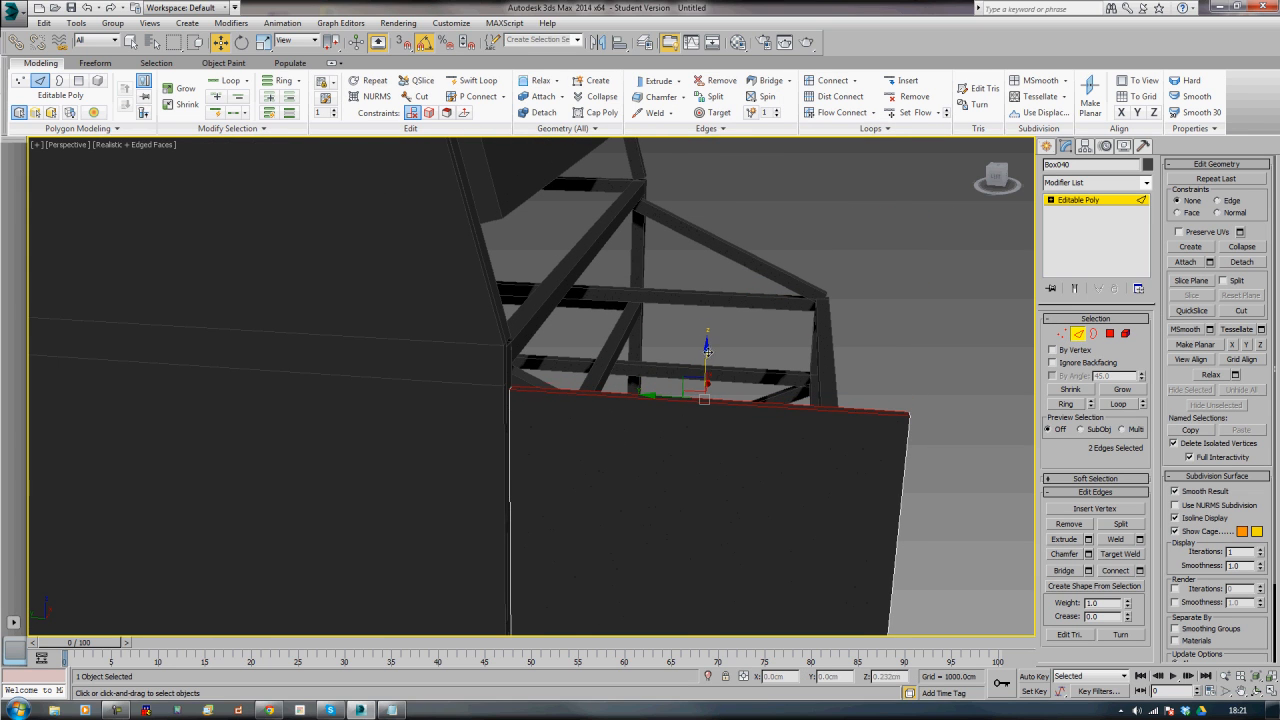
pyautogui.moveTo(707, 350); pyautogui.dragTo(707, 344)
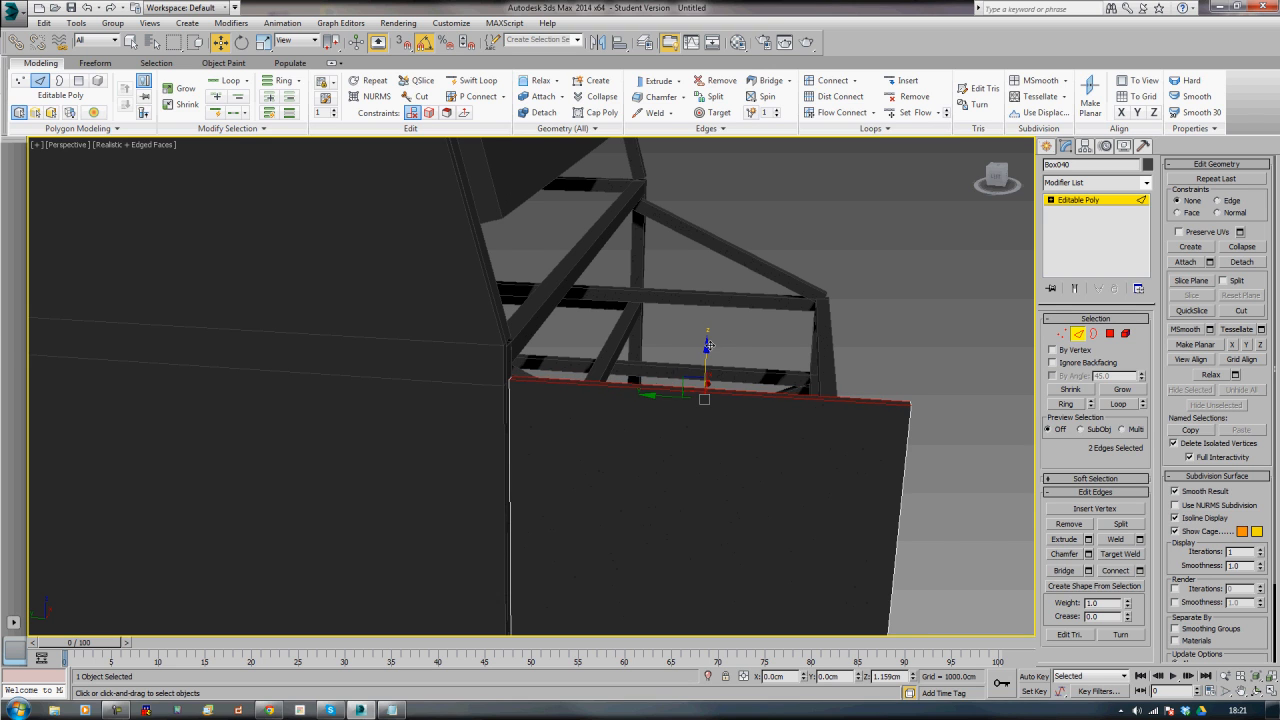
pyautogui.keyDown('alt'); pyautogui.moveTo(707, 344); pyautogui.dragTo(521, 361, button='middle'); pyautogui.keyUp('alt')
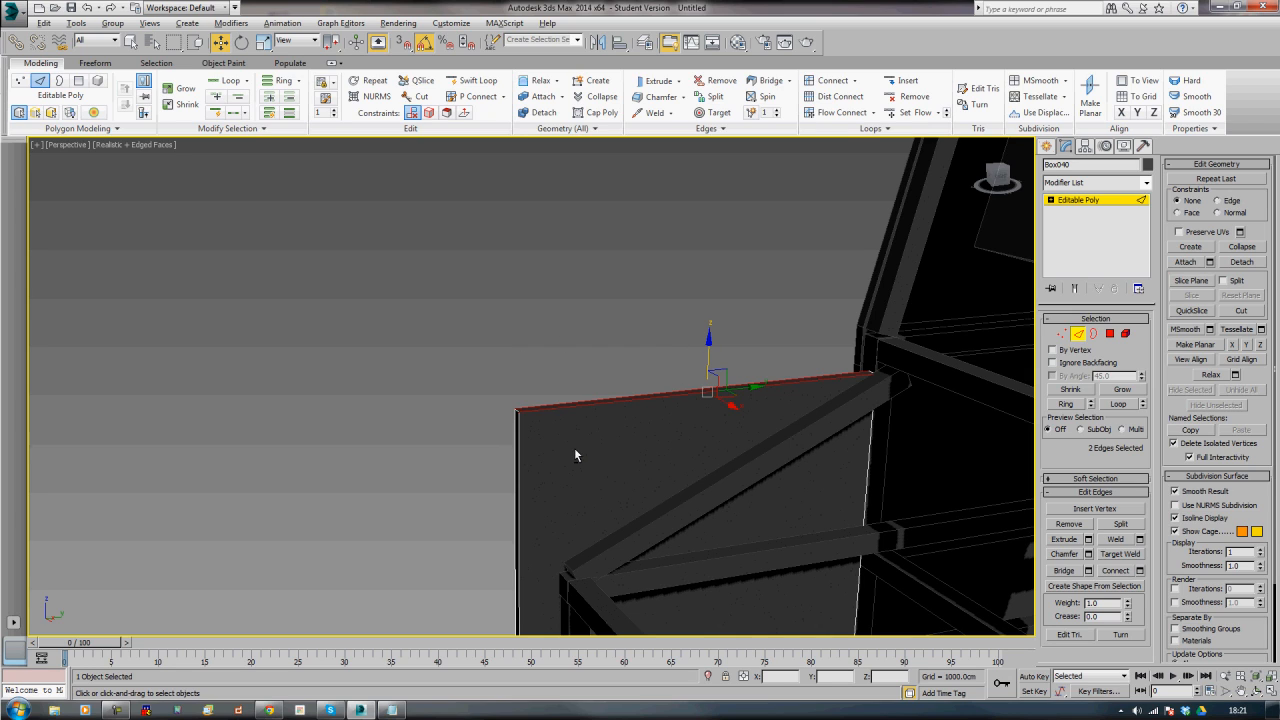
pyautogui.moveTo(708, 345); pyautogui.dragTo(710, 330)
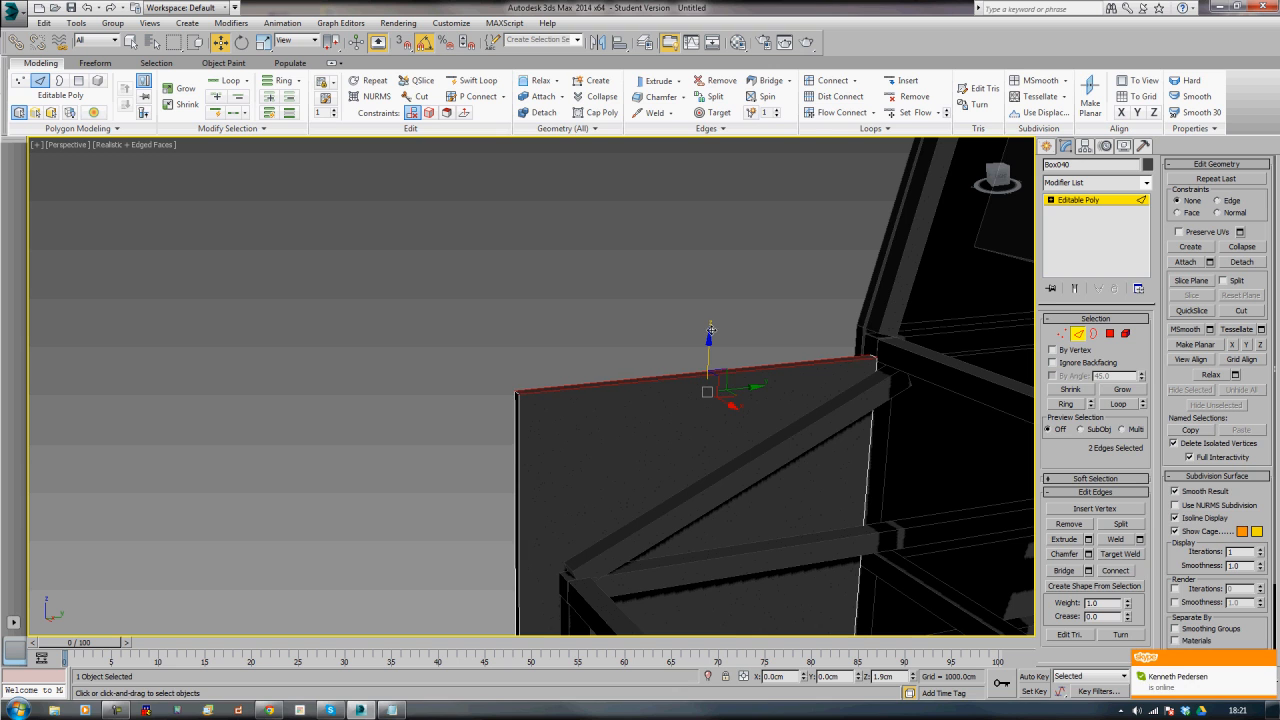
# - Raise the bracket panel's bottom edges along Z to the level where the lower sloped bar meets the cabinet
pyautogui.keyDown('alt'); pyautogui.moveTo(571, 383); pyautogui.dragTo(520, 327, button='middle'); pyautogui.keyUp('alt')
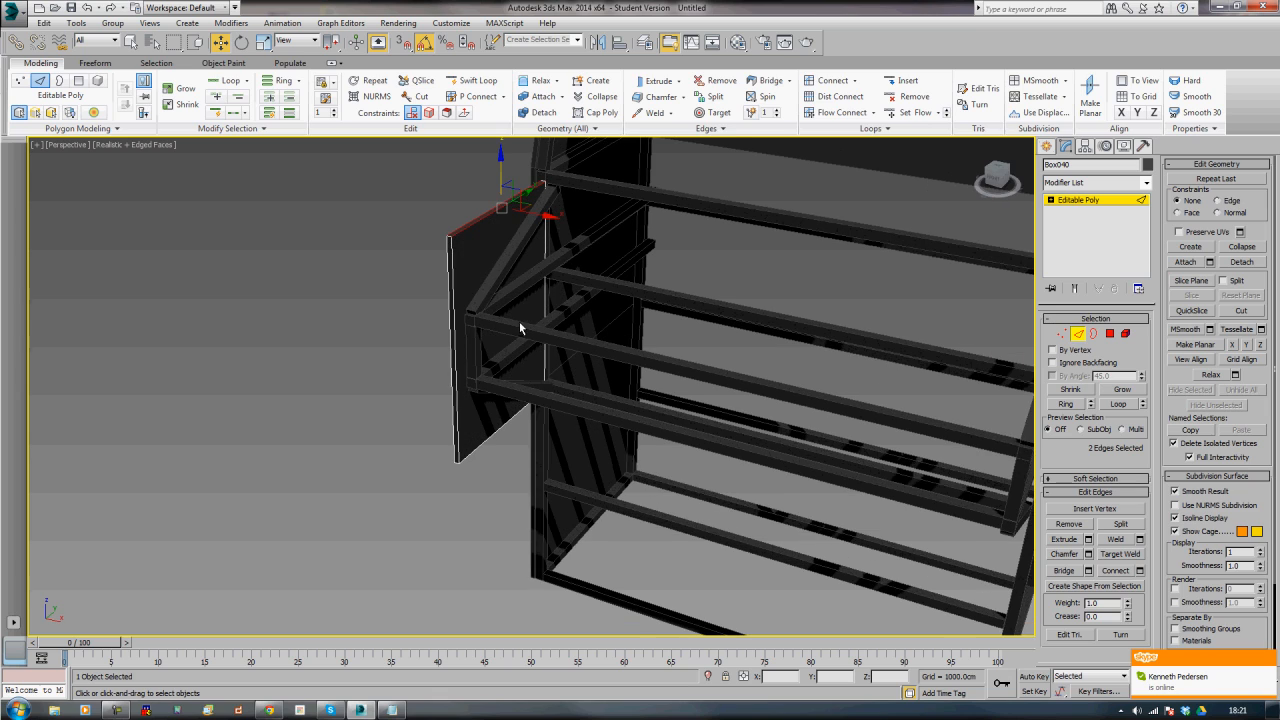
pyautogui.moveTo(470, 376); pyautogui.dragTo(485, 337)
pyautogui.keyDown('alt'); pyautogui.moveTo(485, 337); pyautogui.dragTo(508, 356, button='middle'); pyautogui.keyUp('alt')
# - Lower the panel's top front vertices and raise its bottom front vertices so the panel tapers along the bracket's sloped bars
pyautogui.click(1061, 333)
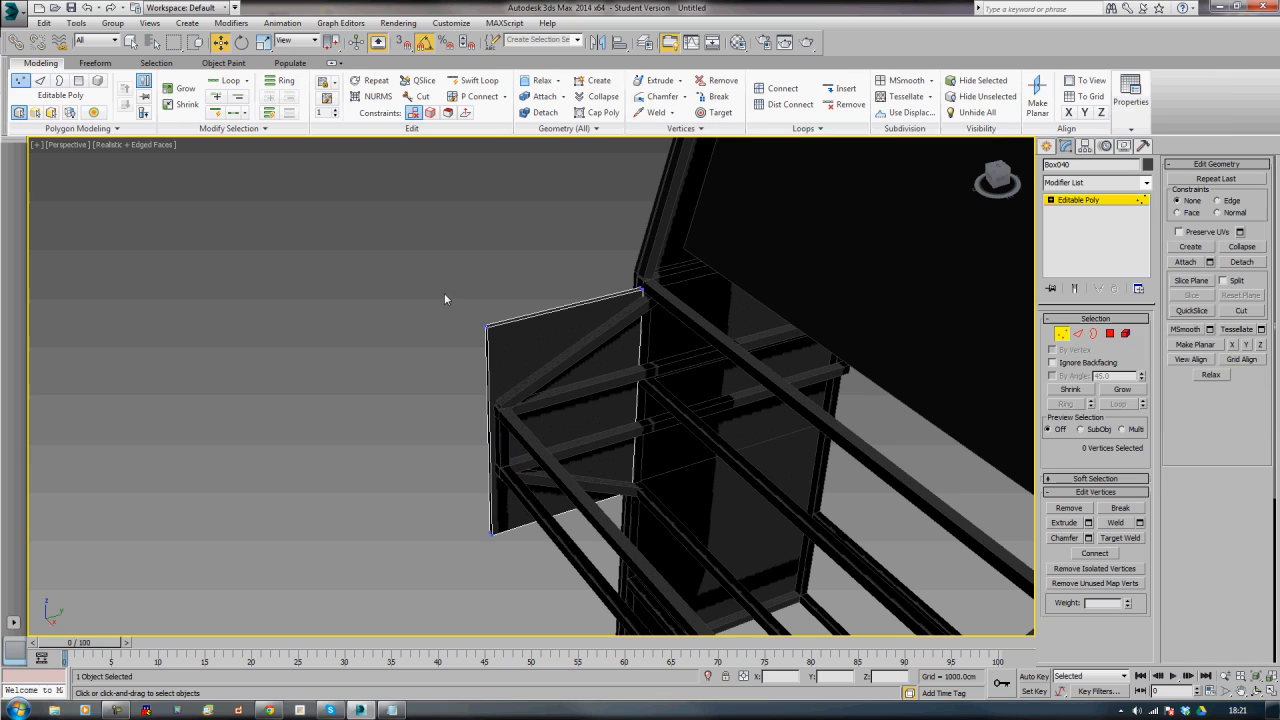
pyautogui.moveTo(447, 296); pyautogui.dragTo(488, 340)
pyautogui.moveTo(485, 277); pyautogui.dragTo(486, 350)
pyautogui.moveTo(458, 466); pyautogui.dragTo(476, 414, button='middle')
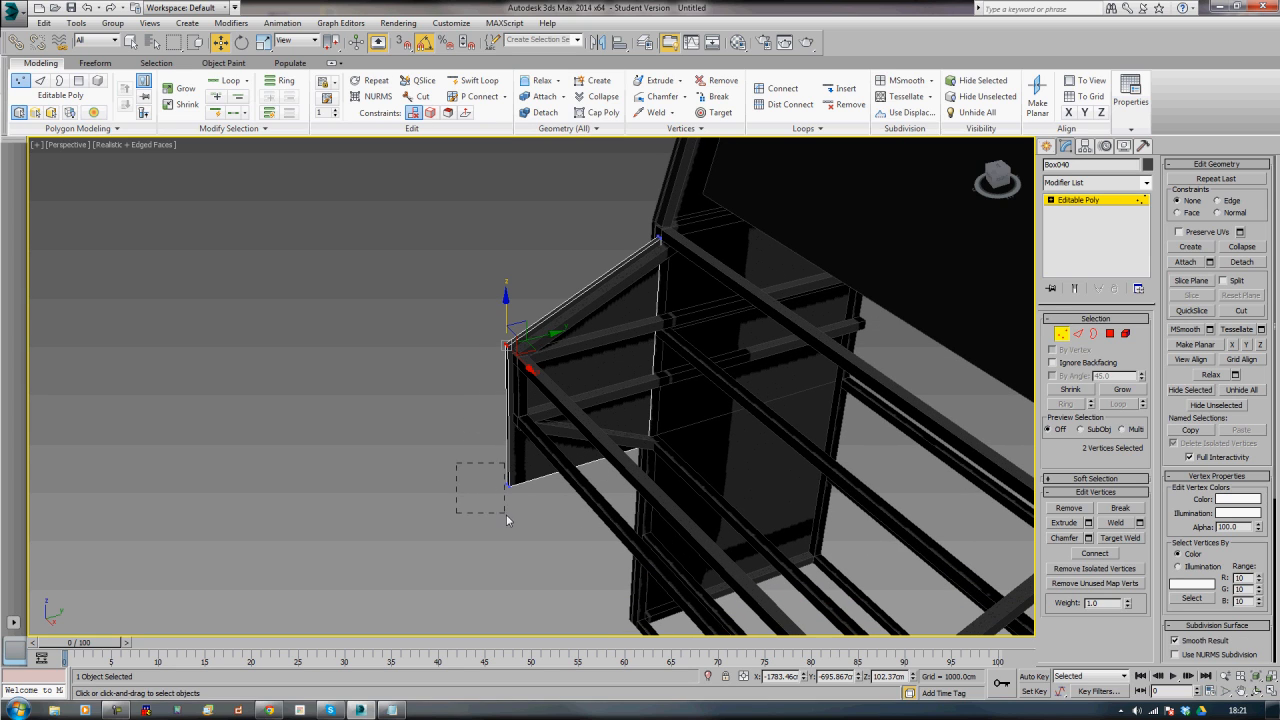
pyautogui.moveTo(506, 520); pyautogui.dragTo(513, 507)
pyautogui.moveTo(511, 449); pyautogui.dragTo(514, 400)
# - Lower the panel's bottom rear vertices about 1.4 cm and raise the bottom front vertices slightly to follow the lower sloped bar
pyautogui.keyDown('alt'); pyautogui.moveTo(499, 438); pyautogui.dragTo(549, 364, button='middle'); pyautogui.keyUp('alt')
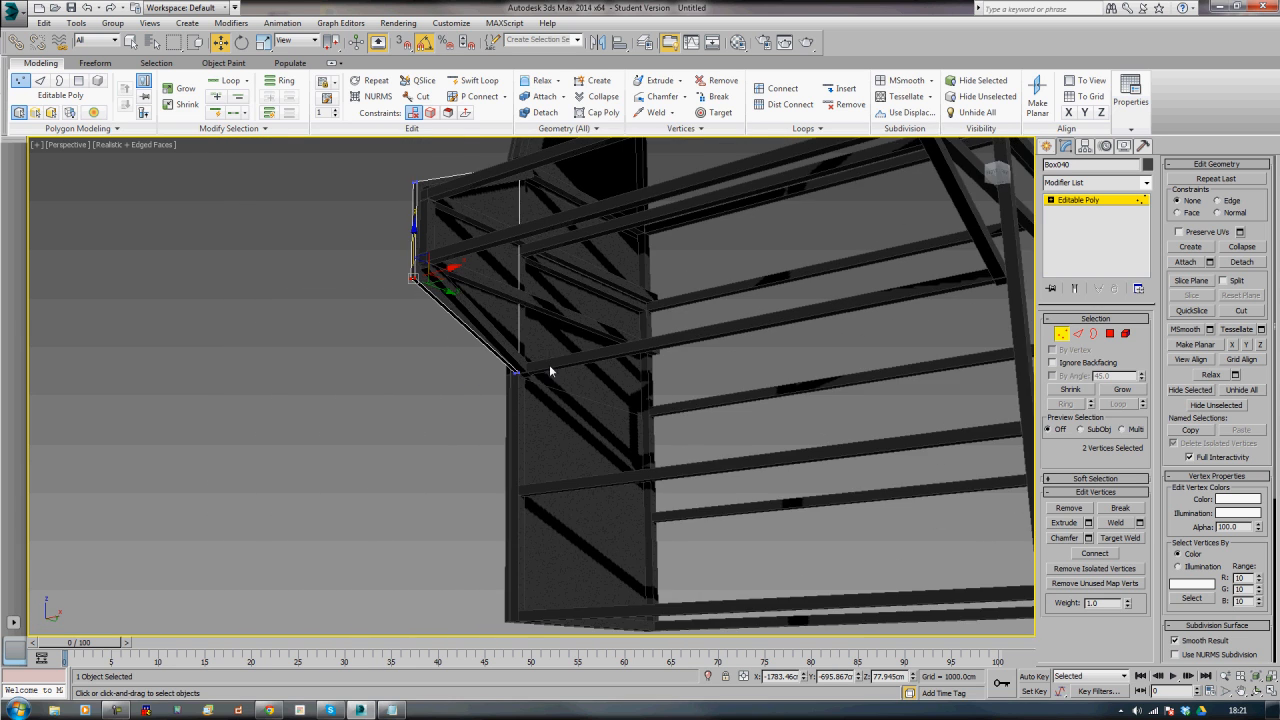
pyautogui.scroll(3, 549, 364)
pyautogui.click(486, 378)
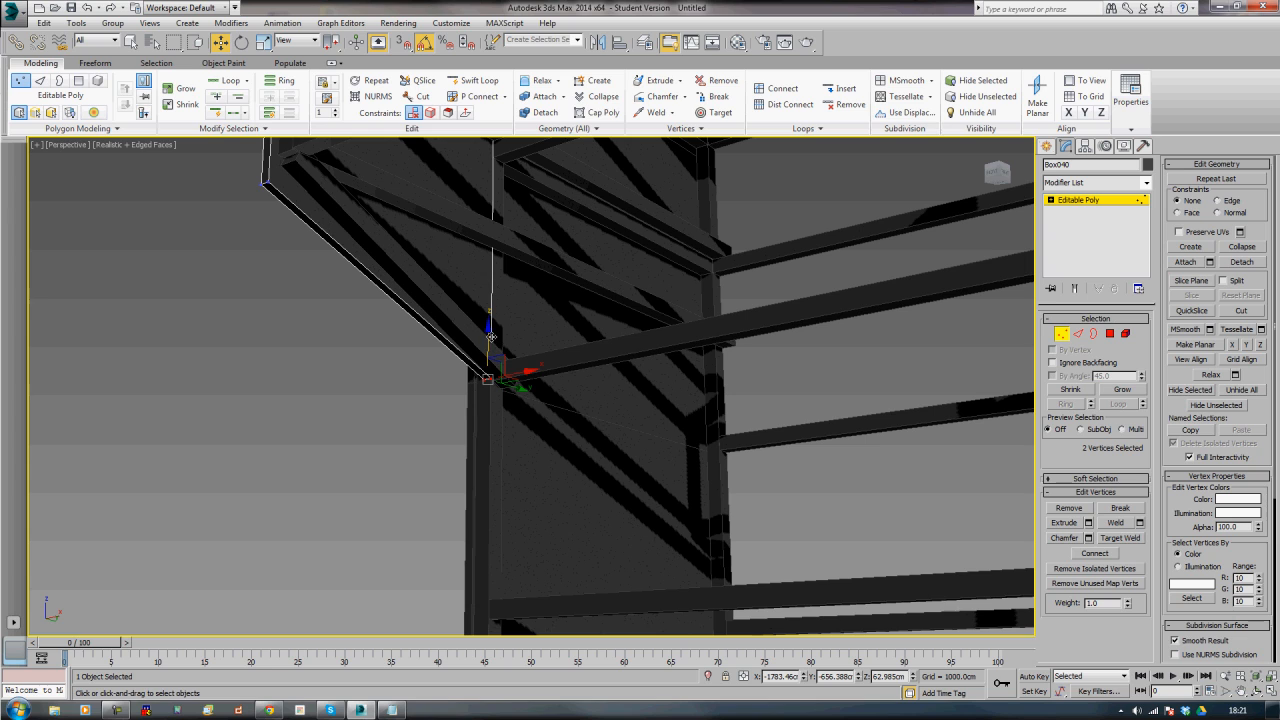
pyautogui.moveTo(491, 337); pyautogui.dragTo(489, 346)
pyautogui.moveTo(336, 286); pyautogui.dragTo(350, 377, button='middle')
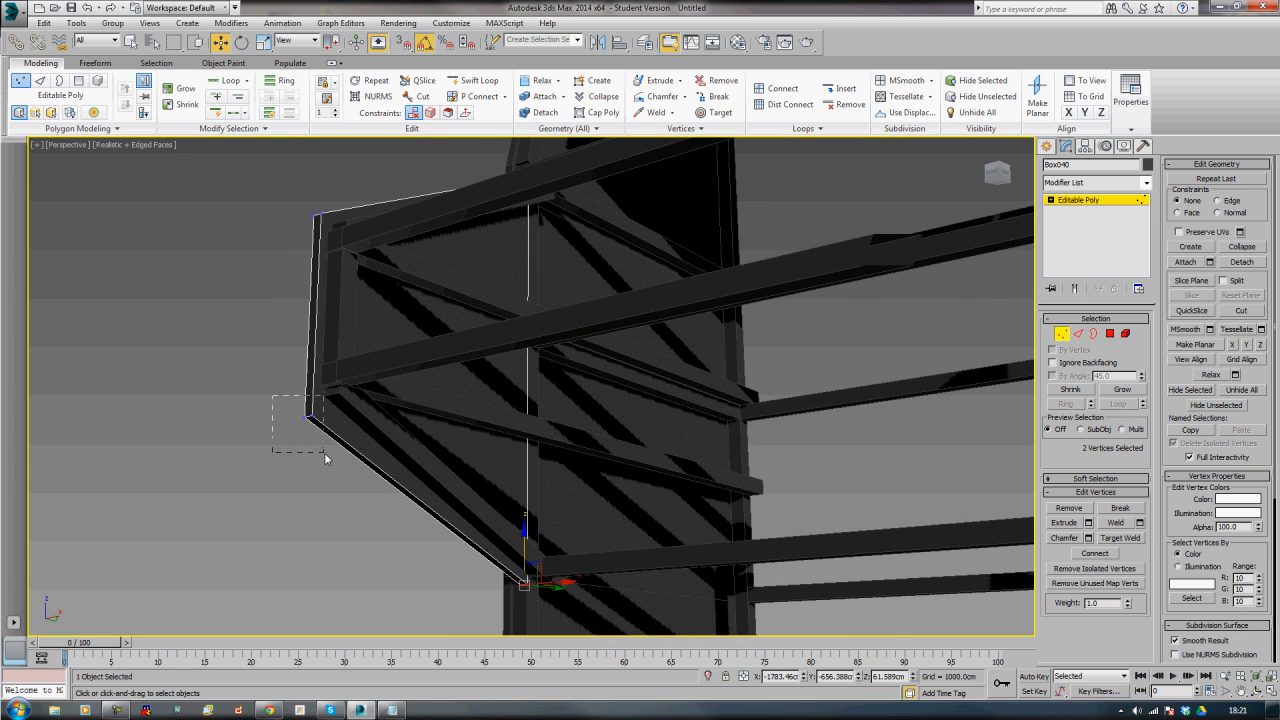
pyautogui.moveTo(272, 395); pyautogui.dragTo(324, 452)
pyautogui.moveTo(311, 376); pyautogui.dragTo(314, 353)
pyautogui.click(266, 381)
pyautogui.scroll(-5, 267, 384)
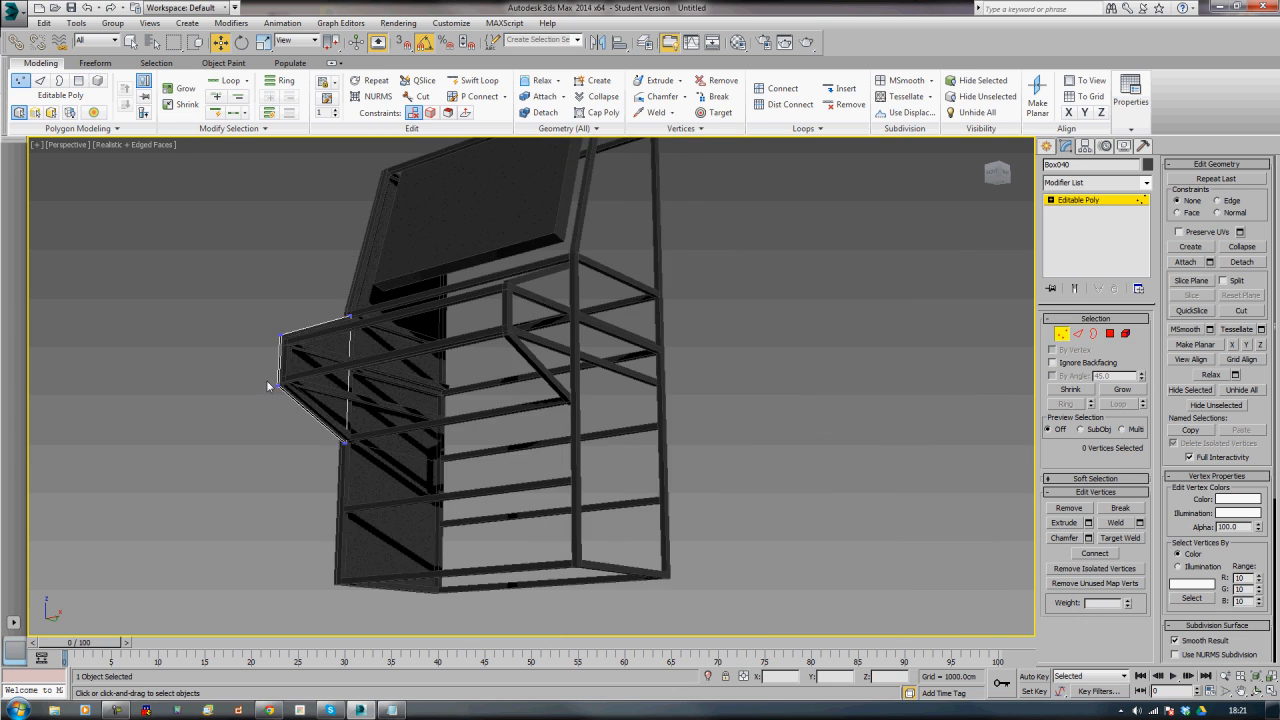
pyautogui.keyDown('alt'); pyautogui.moveTo(268, 385); pyautogui.dragTo(561, 408, button='middle'); pyautogui.keyUp('alt')
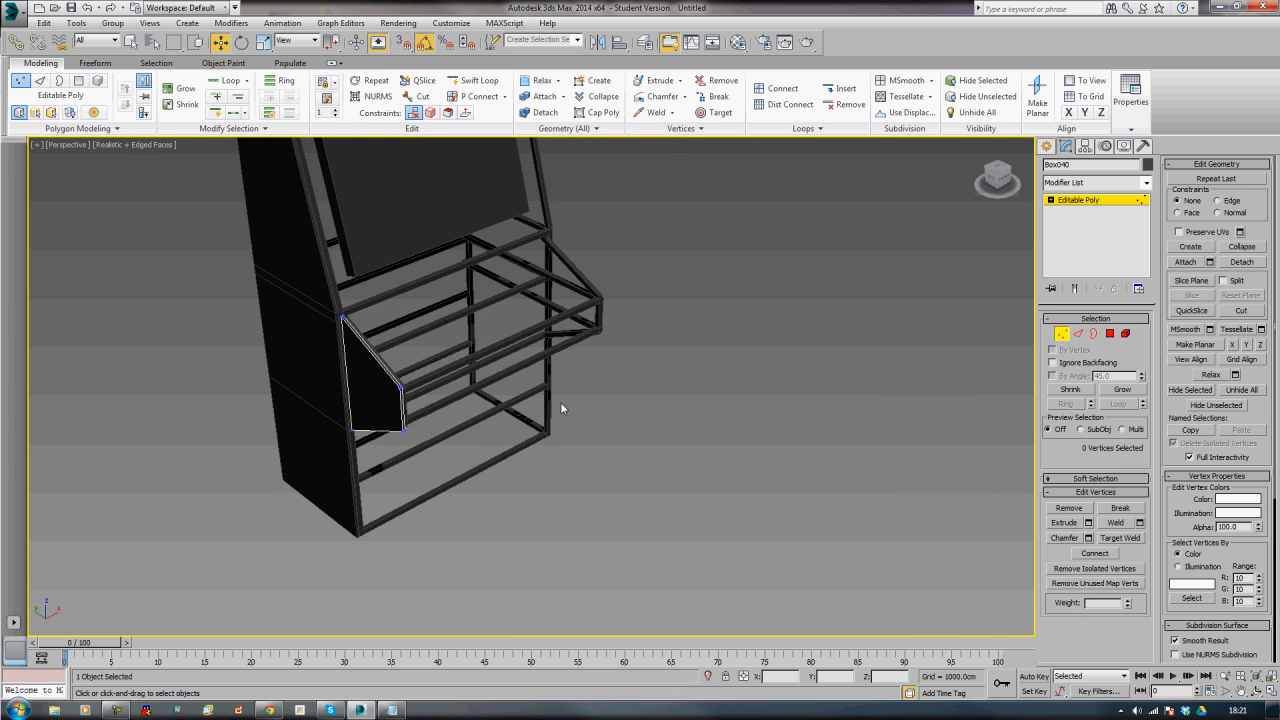
pyautogui.click(1062, 335)
# - Draw a box about 34.2 cm by 128.5 cm on the ground in front of the cabinet and set its height to 1.25 cm
pyautogui.keyDown('alt'); pyautogui.moveTo(697, 423); pyautogui.dragTo(652, 465, button='middle'); pyautogui.keyUp('alt')
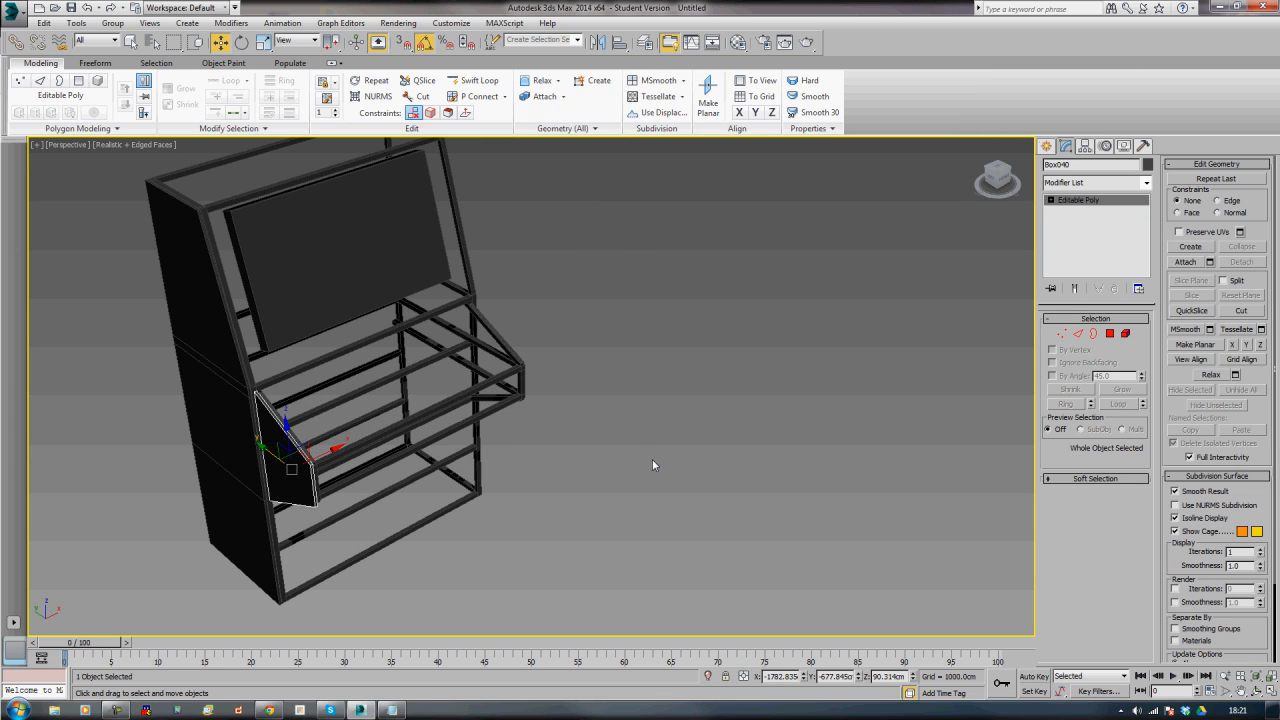
pyautogui.moveTo(497, 446)
pyautogui.keyDown('alt'); pyautogui.mouseDown(button='middle')
pyautogui.moveTo(480, 454)
pyautogui.moveTo(566, 432)
pyautogui.moveTo(482, 439)
pyautogui.mouseUp(button='middle'); pyautogui.keyUp('alt')
pyautogui.moveTo(242, 434); pyautogui.dragTo(262, 382, button='middle')
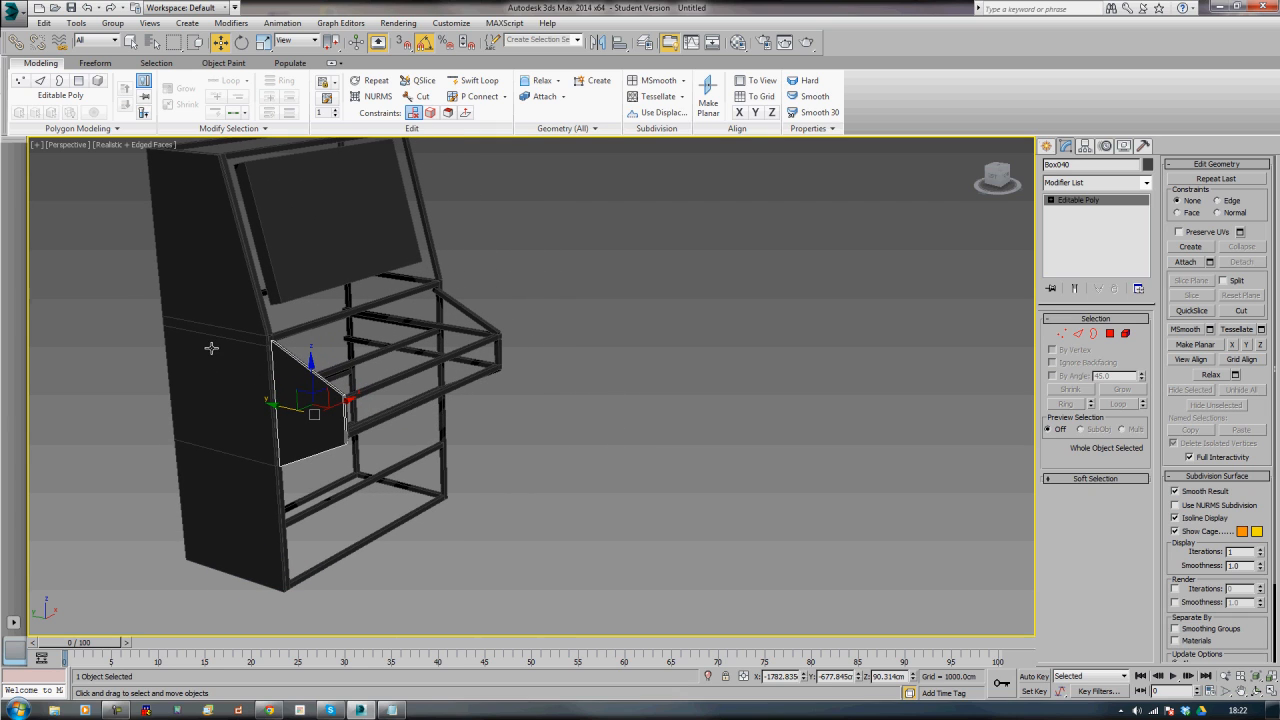
pyautogui.moveTo(408, 460); pyautogui.dragTo(449, 453, button='middle')
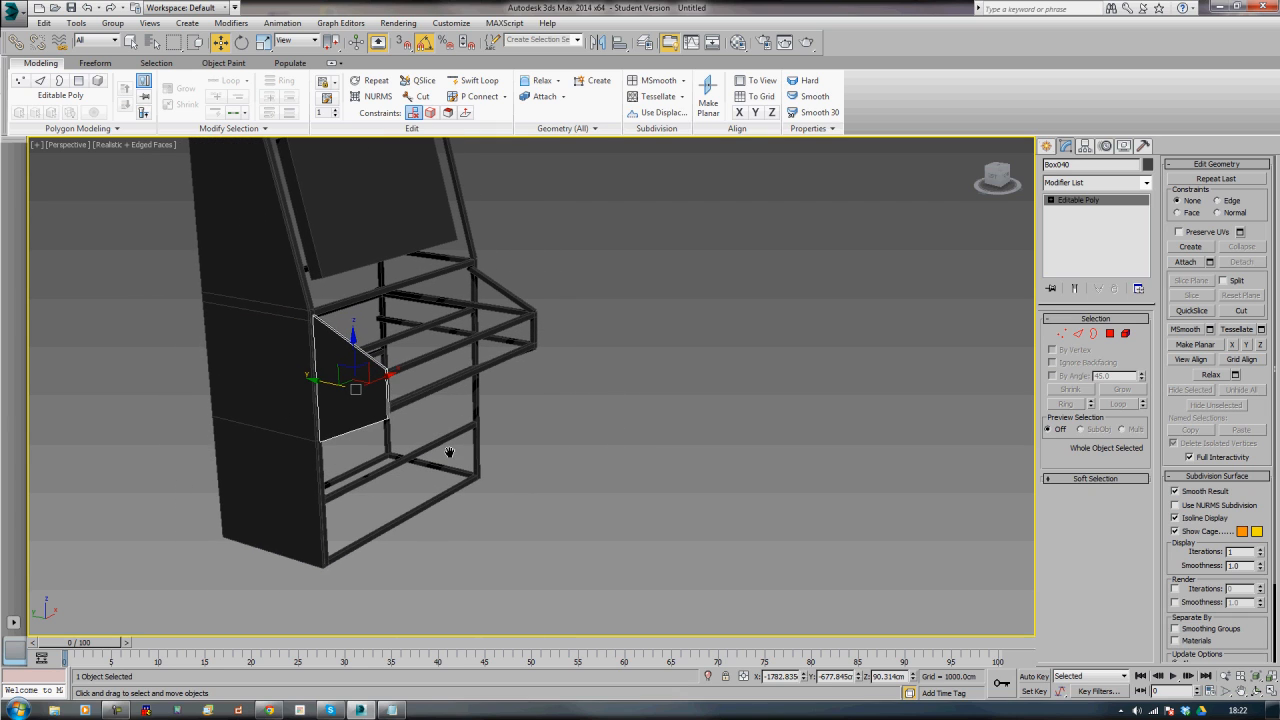
pyautogui.click(1047, 146)
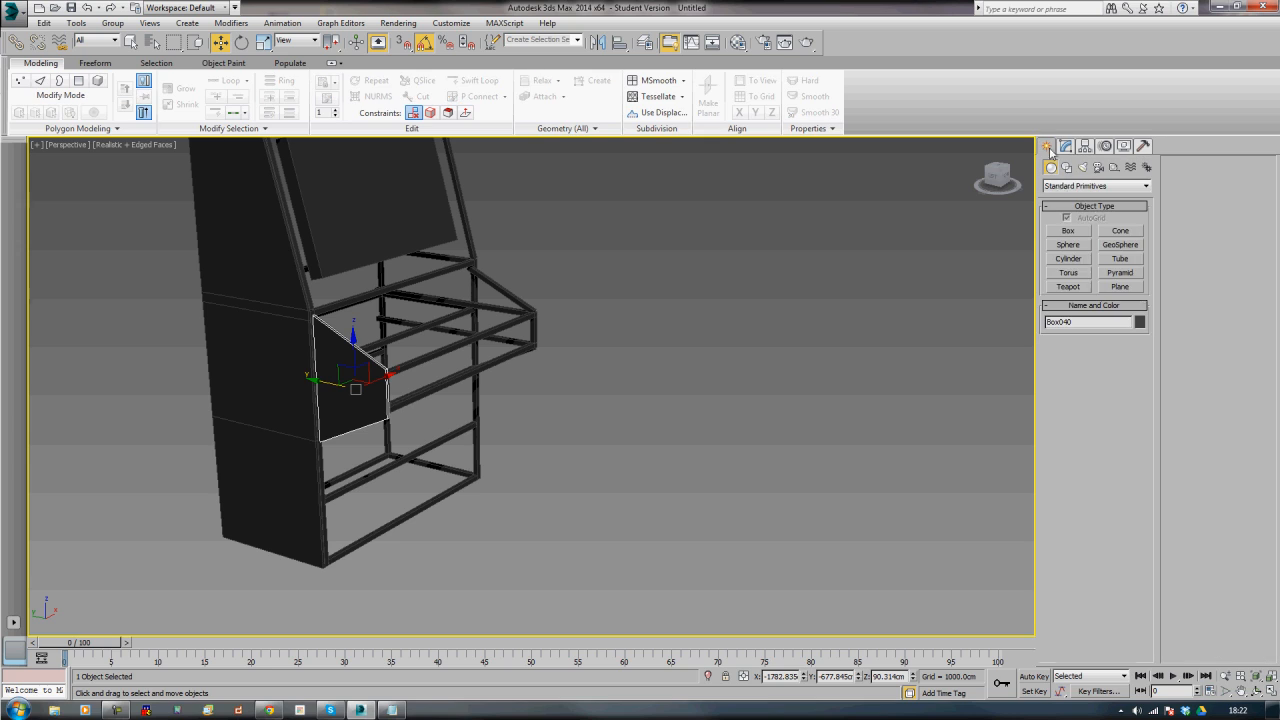
pyautogui.click(1068, 231)
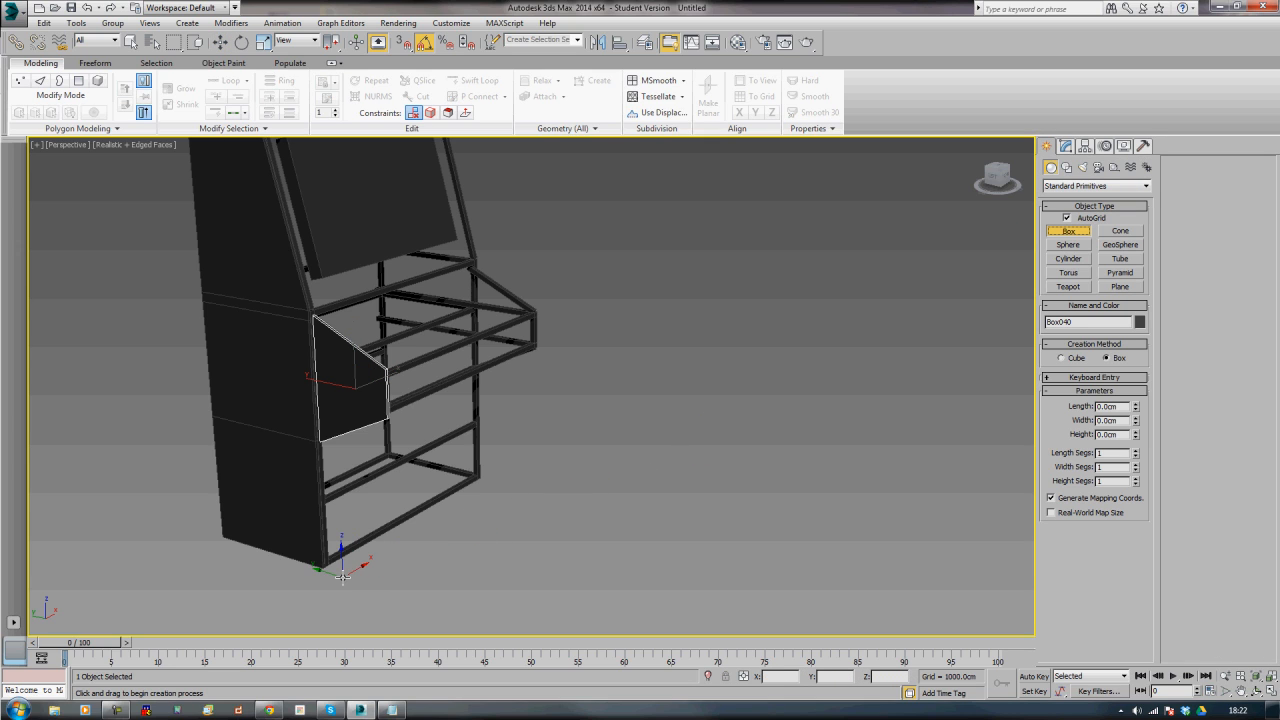
pyautogui.moveTo(342, 577); pyautogui.dragTo(551, 497)
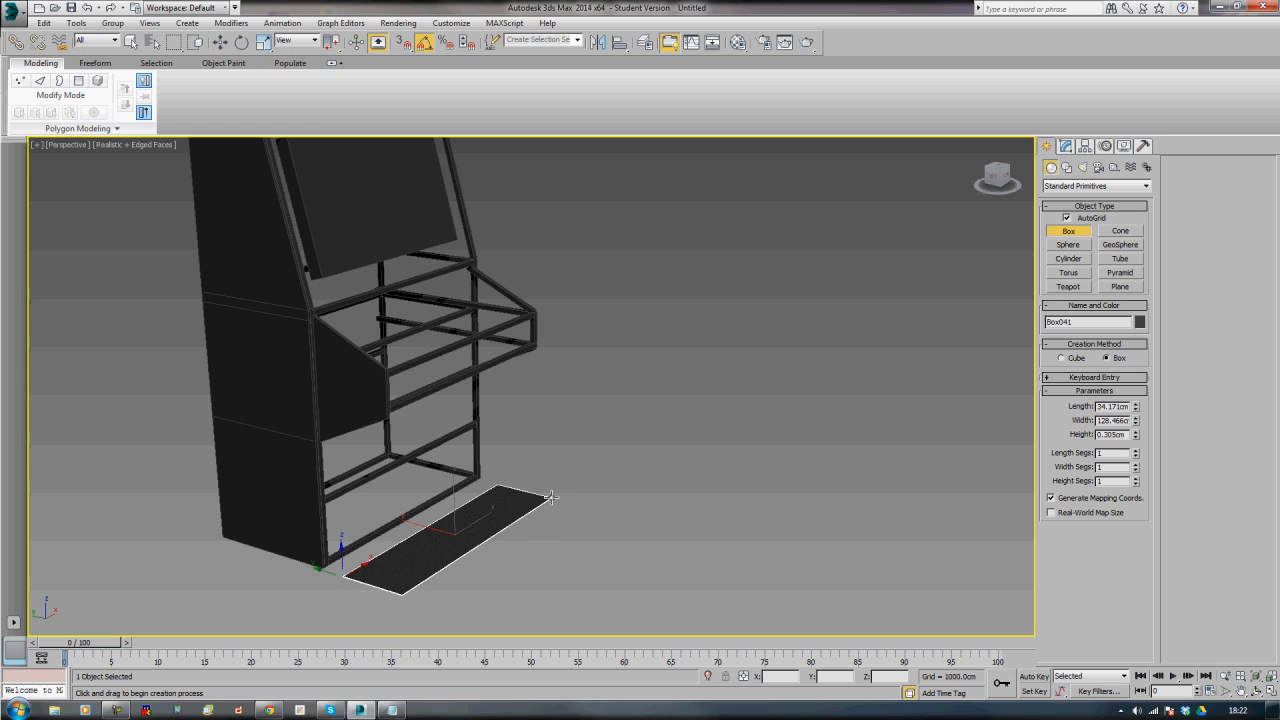
pyautogui.doubleClick(1109, 435)
pyautogui.write('1.25')
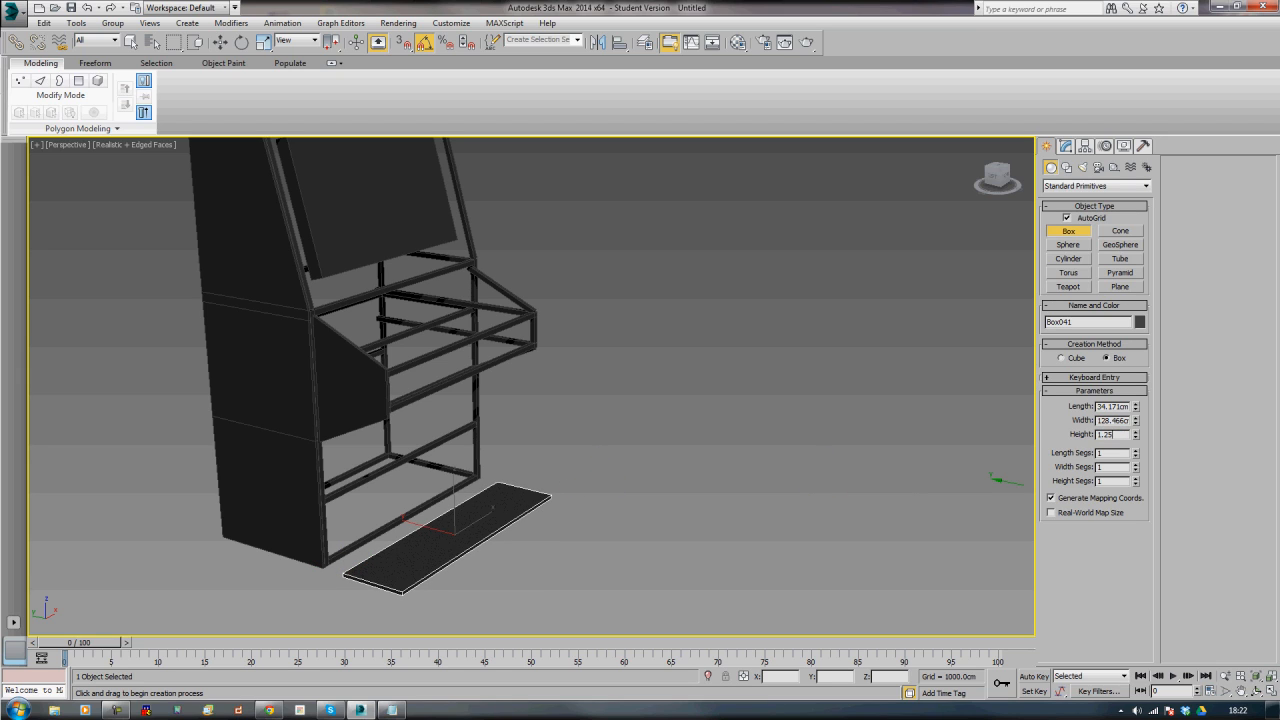
pyautogui.press('Return')
pyautogui.rightClick(852, 350)
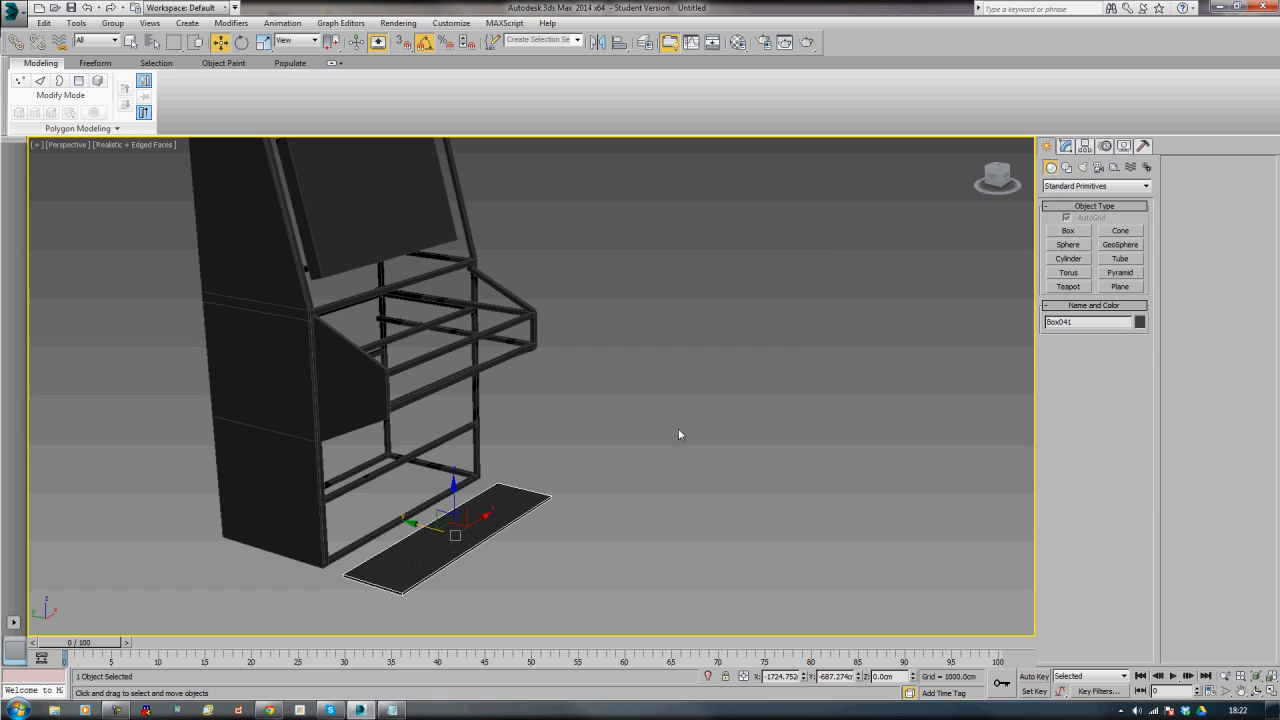
# - Show the left view in wireframe and raise the new box about 115.8 cm to just above the front bracket
pyautogui.moveTo(495, 523); pyautogui.dragTo(608, 507, button='middle')
pyautogui.press('l')
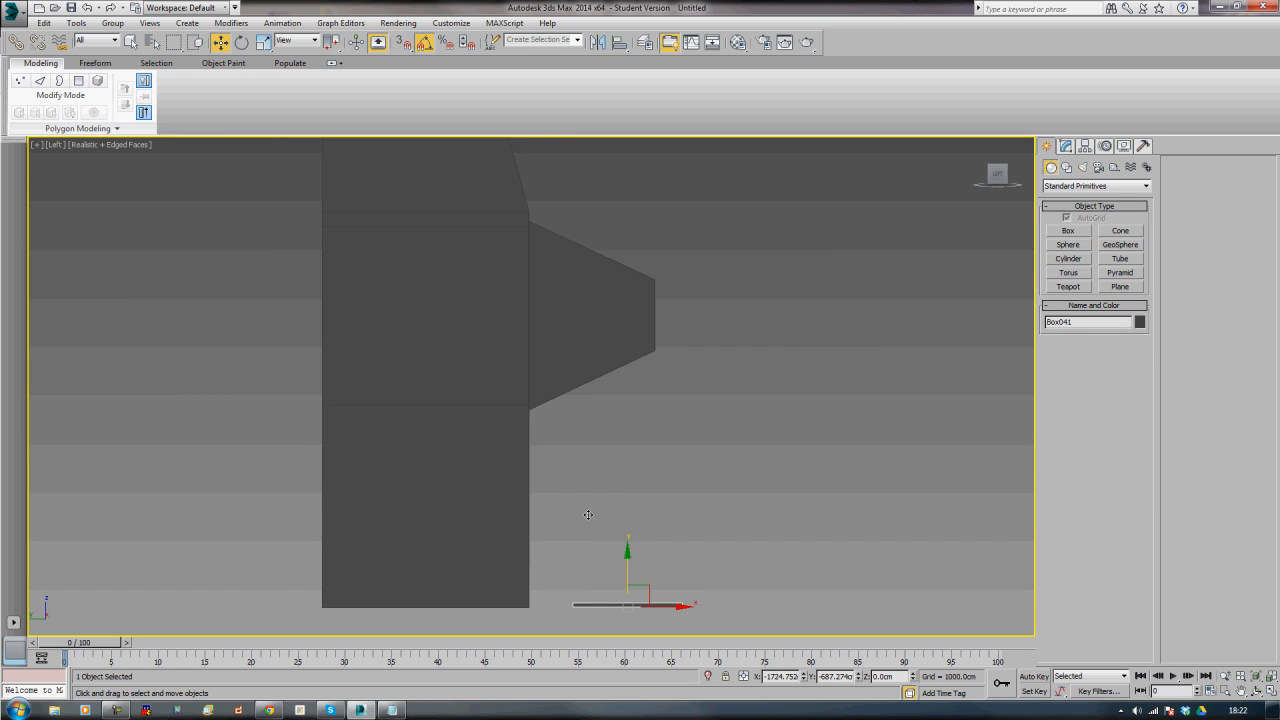
pyautogui.press('z')
pyautogui.scroll(-6, 512, 497)
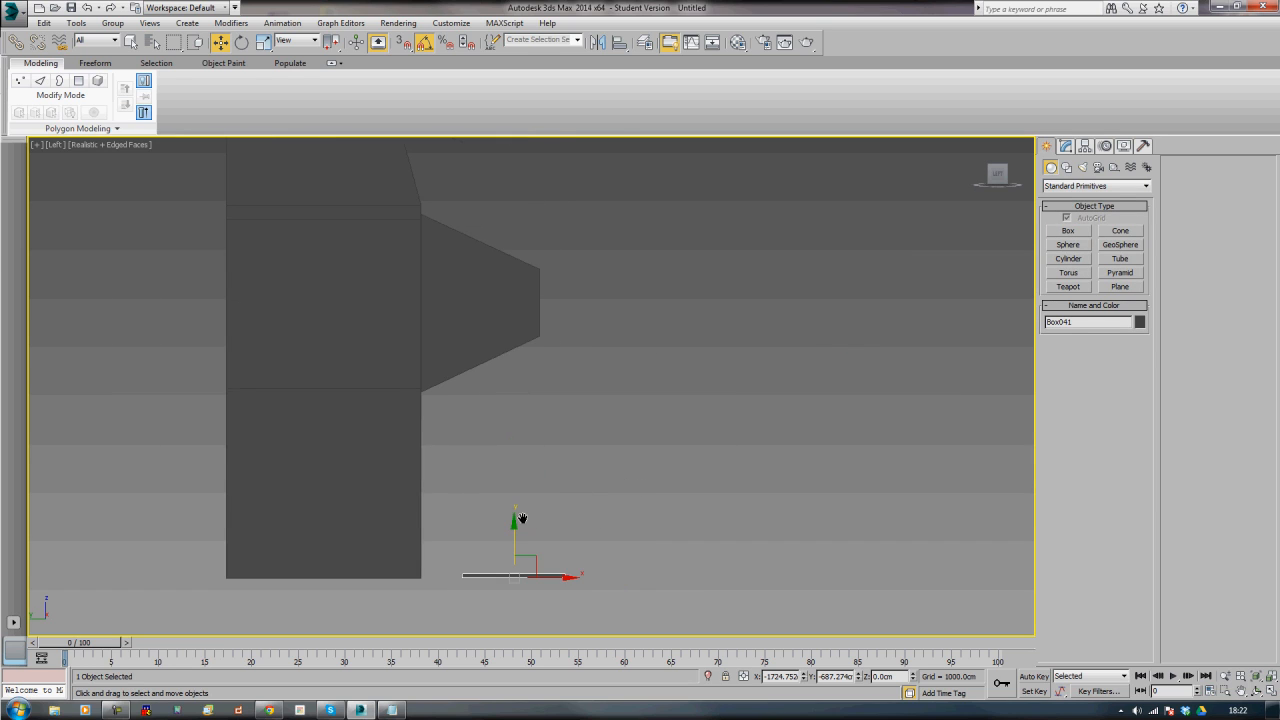
pyautogui.press('F3')
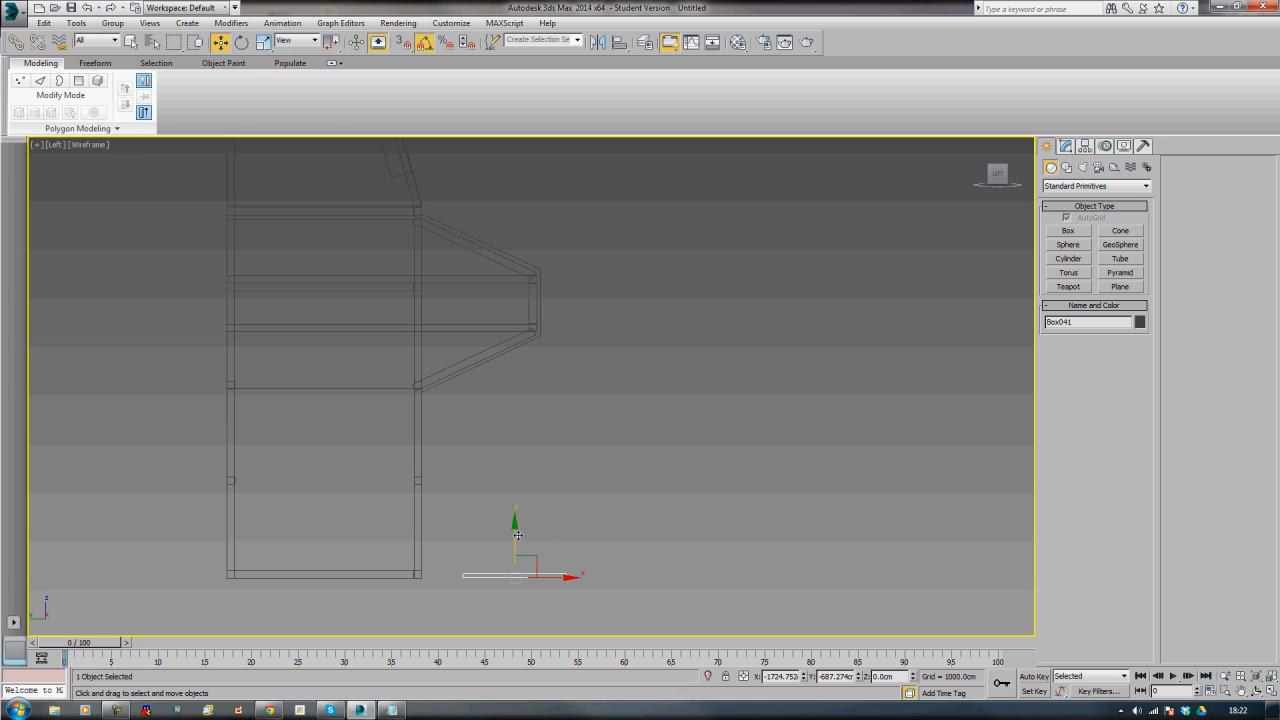
pyautogui.moveTo(515, 537); pyautogui.dragTo(505, 385)
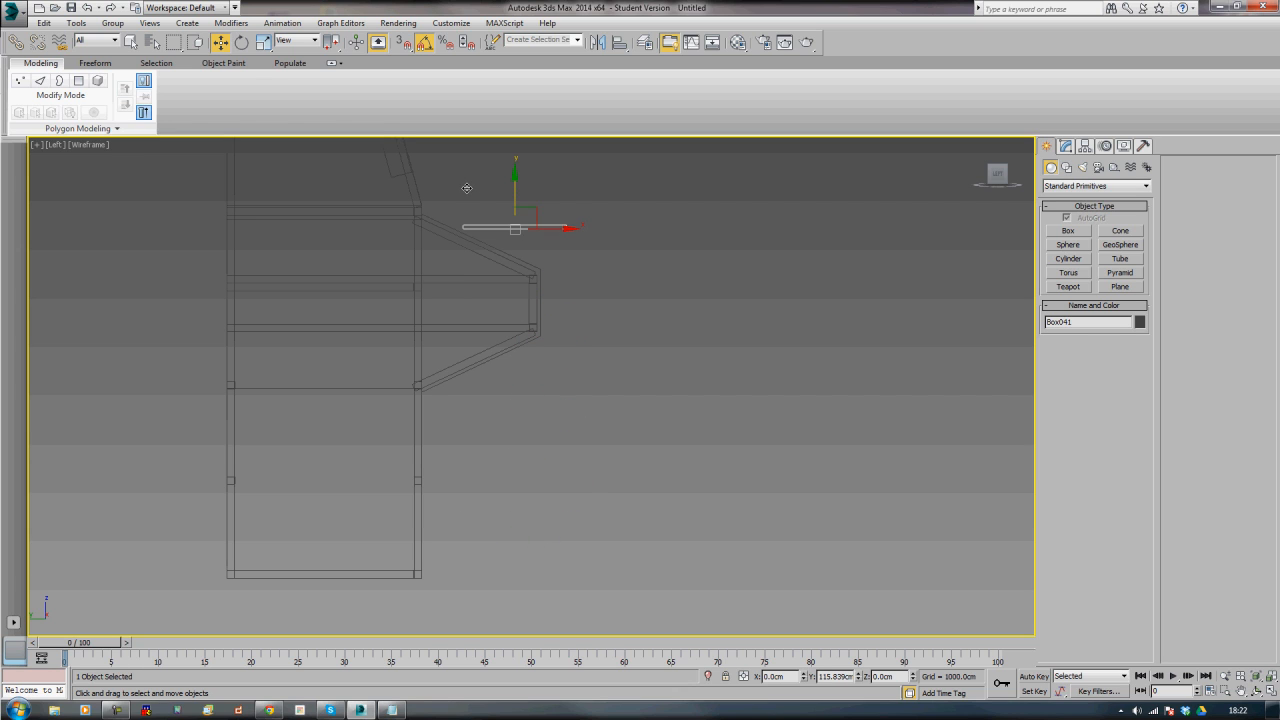
# - Rotate the box -90° about Z and reduce its width to about 30.8 cm
pyautogui.scroll(4, 584, 370)
pyautogui.scroll(2, 584, 370)
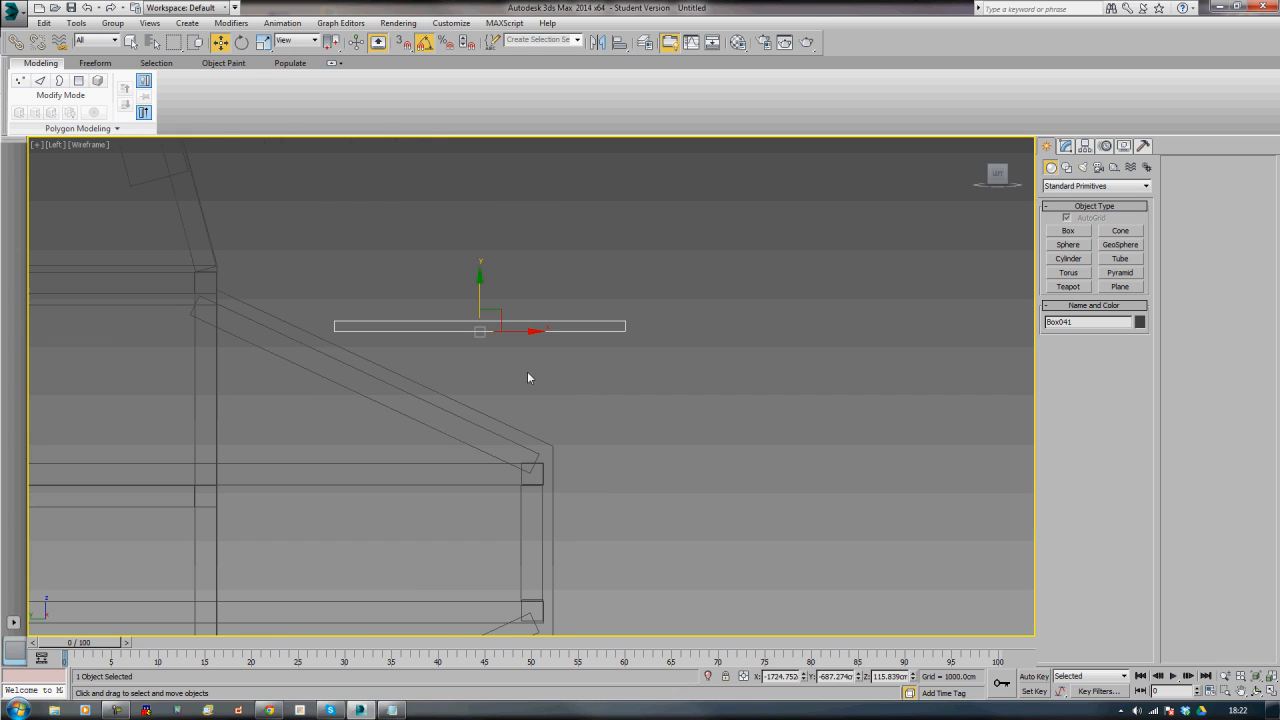
pyautogui.moveTo(527, 371); pyautogui.dragTo(658, 378, button='middle')
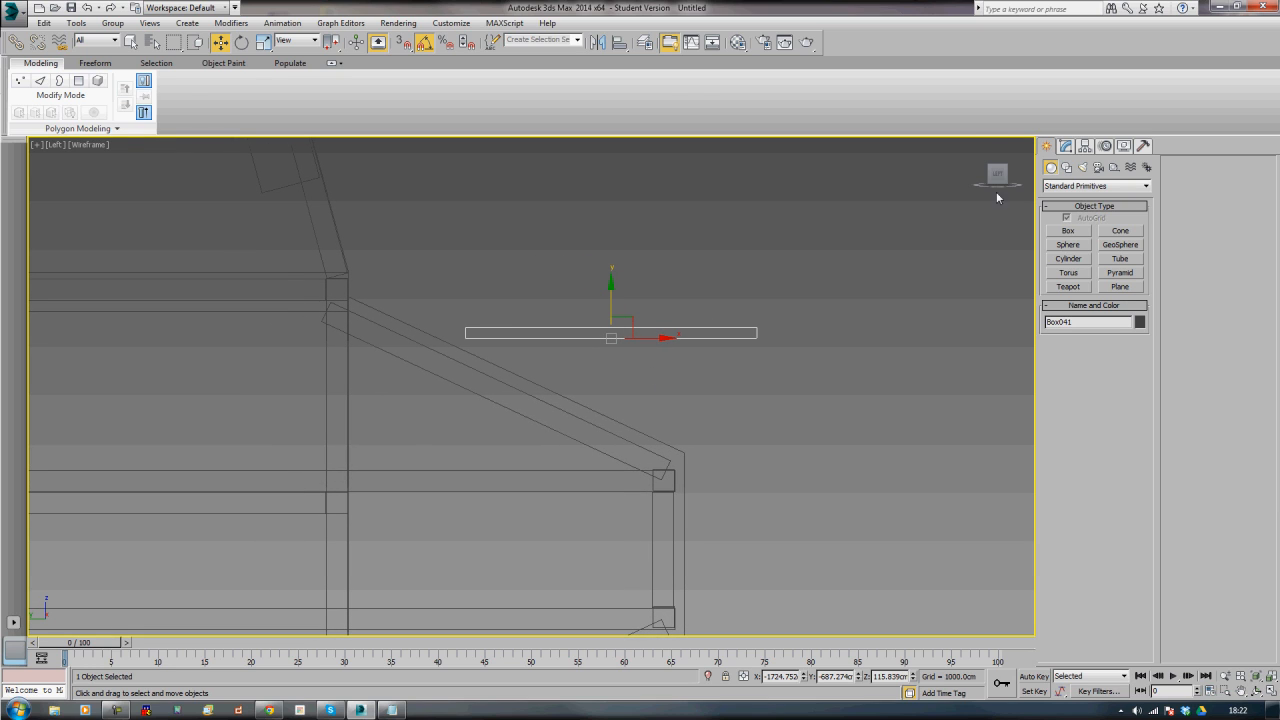
pyautogui.press('e')
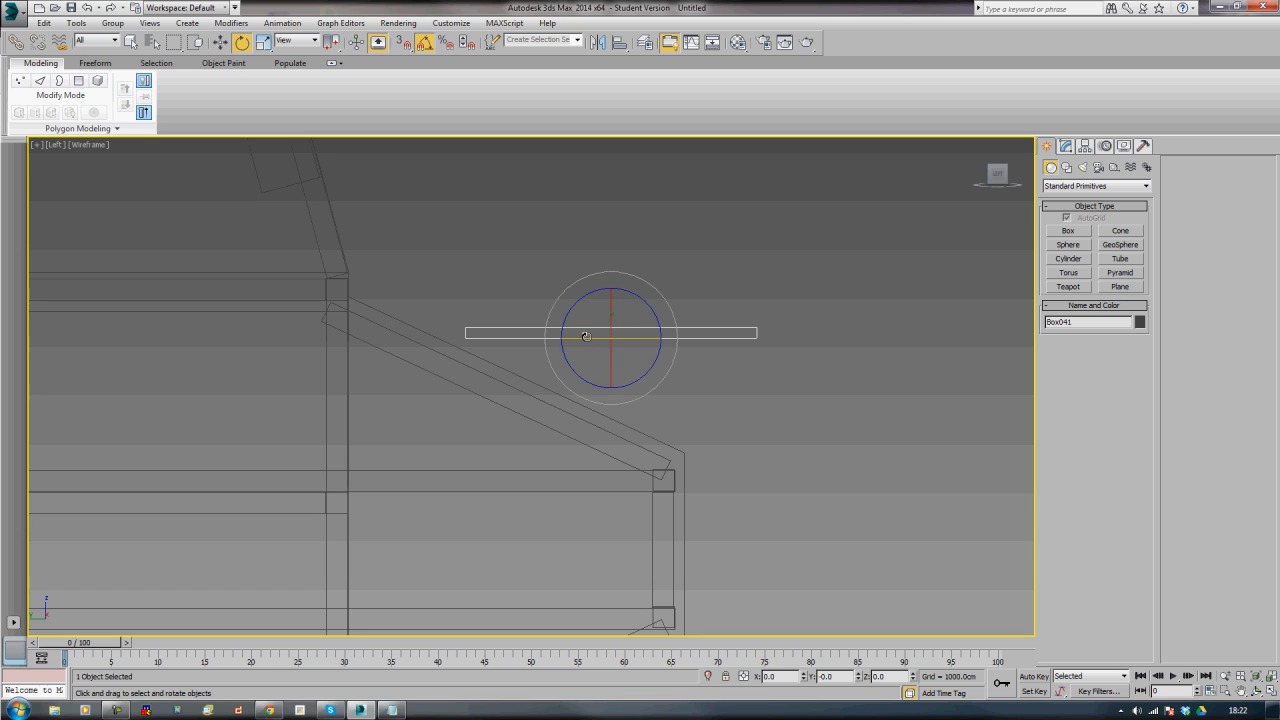
pyautogui.moveTo(632, 339)
pyautogui.mouseDown()
pyautogui.moveTo(671, 347)
pyautogui.moveTo(648, 346)
pyautogui.mouseUp()
pyautogui.click(1066, 146)
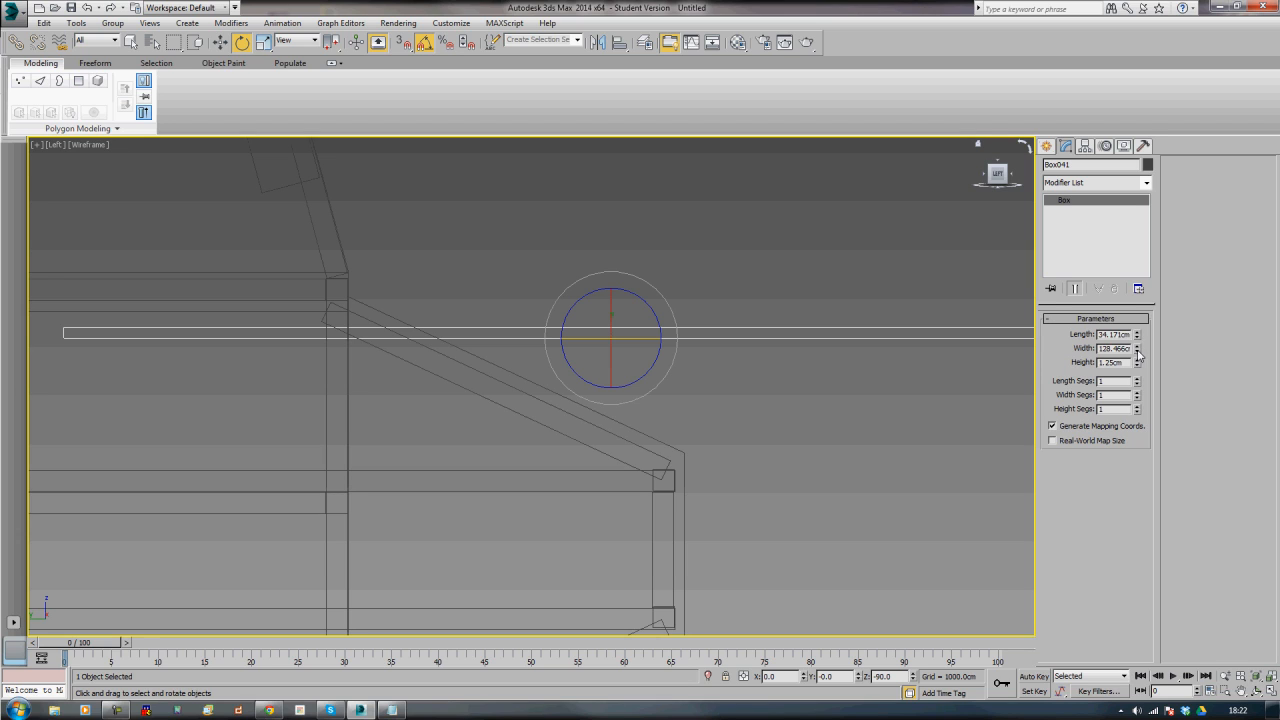
pyautogui.moveTo(1137, 353); pyautogui.dragTo(1135, 397)
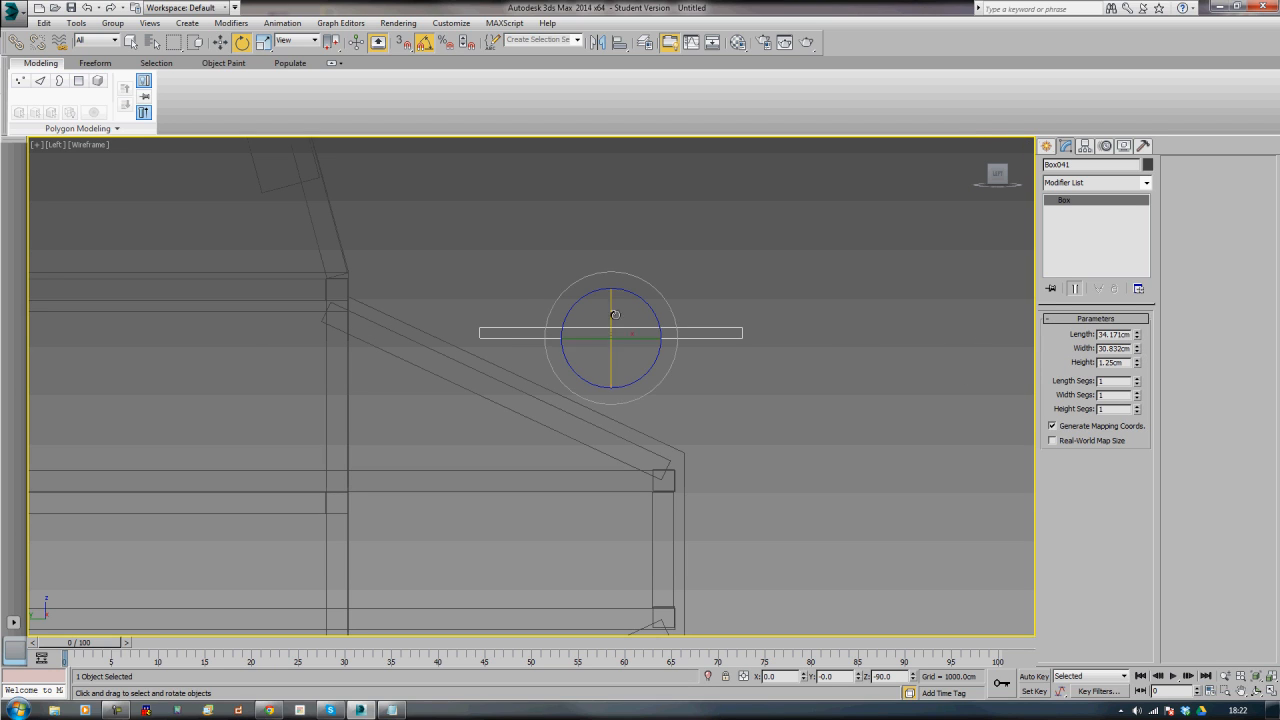
# - Set the box's length and width to 1.25 cm and its height to 14.25 cm
pyautogui.doubleClick(1108, 335)
pyautogui.press('BackSpace')
pyautogui.write('1.25')
pyautogui.press('Return')
pyautogui.press('Tab')
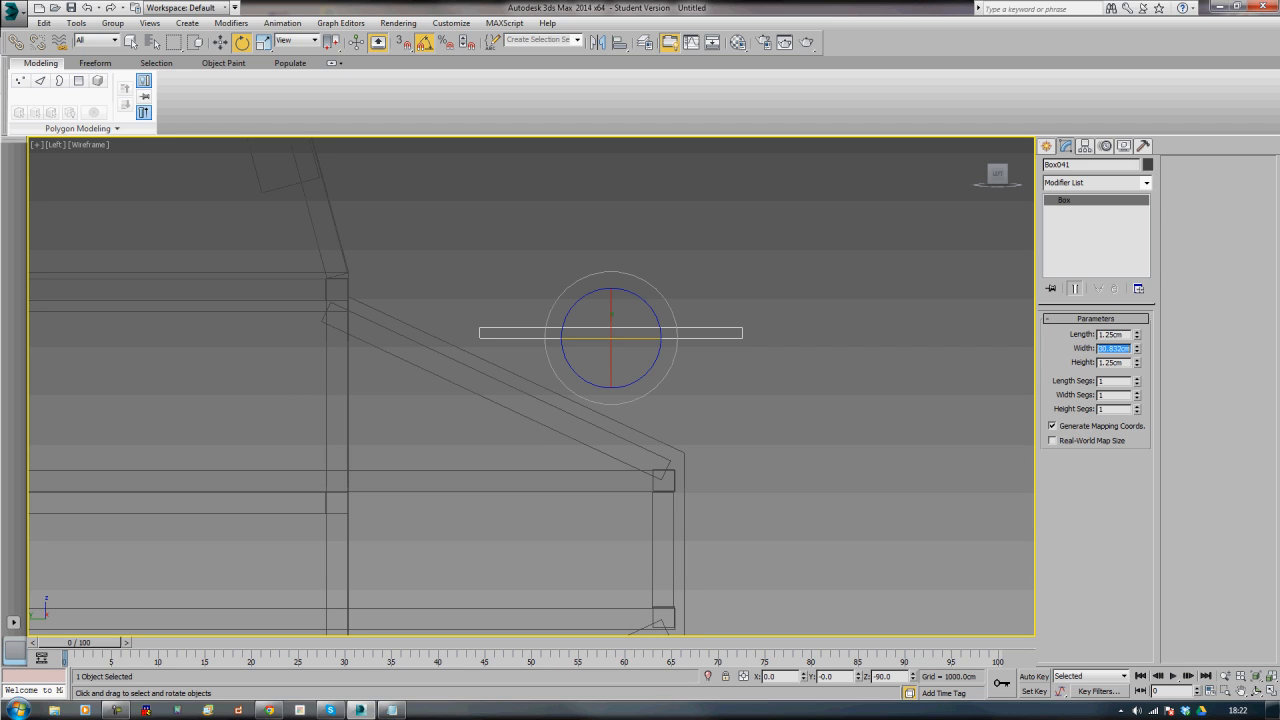
pyautogui.write('8.25')
pyautogui.press('Tab')
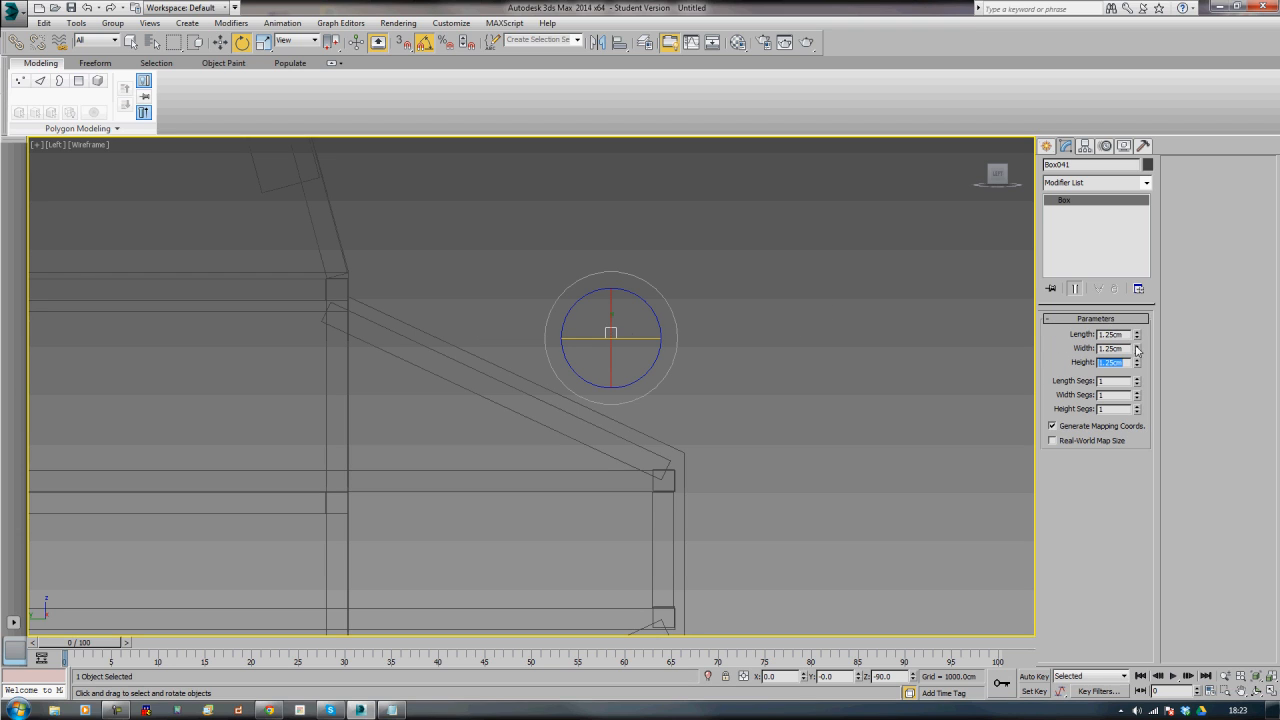
pyautogui.write('2.25')
pyautogui.press('Return')
pyautogui.moveTo(1139, 366); pyautogui.dragTo(1139, 364)
# - Tilt and move the thin box in the left view so it lies along the panel's upper sloped edge, starting at its front corner
pyautogui.moveTo(580, 310); pyautogui.dragTo(527, 328)
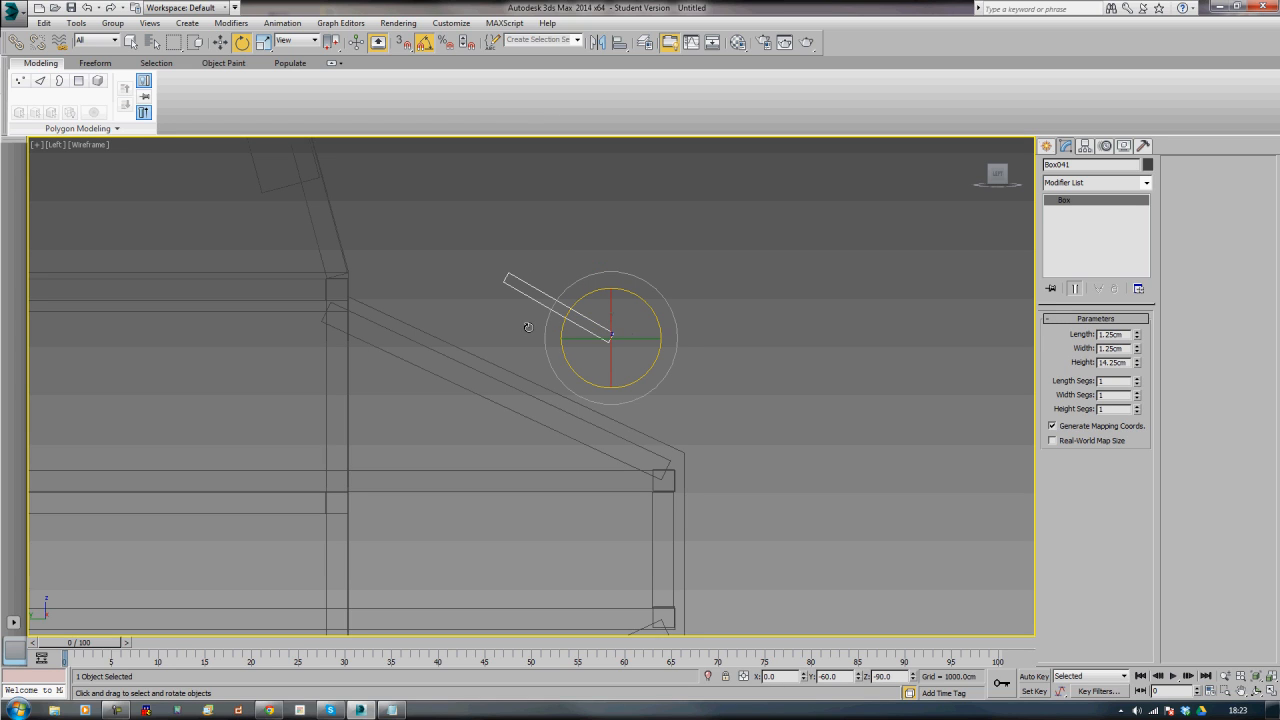
pyautogui.press('w')
pyautogui.moveTo(626, 321); pyautogui.dragTo(693, 438)
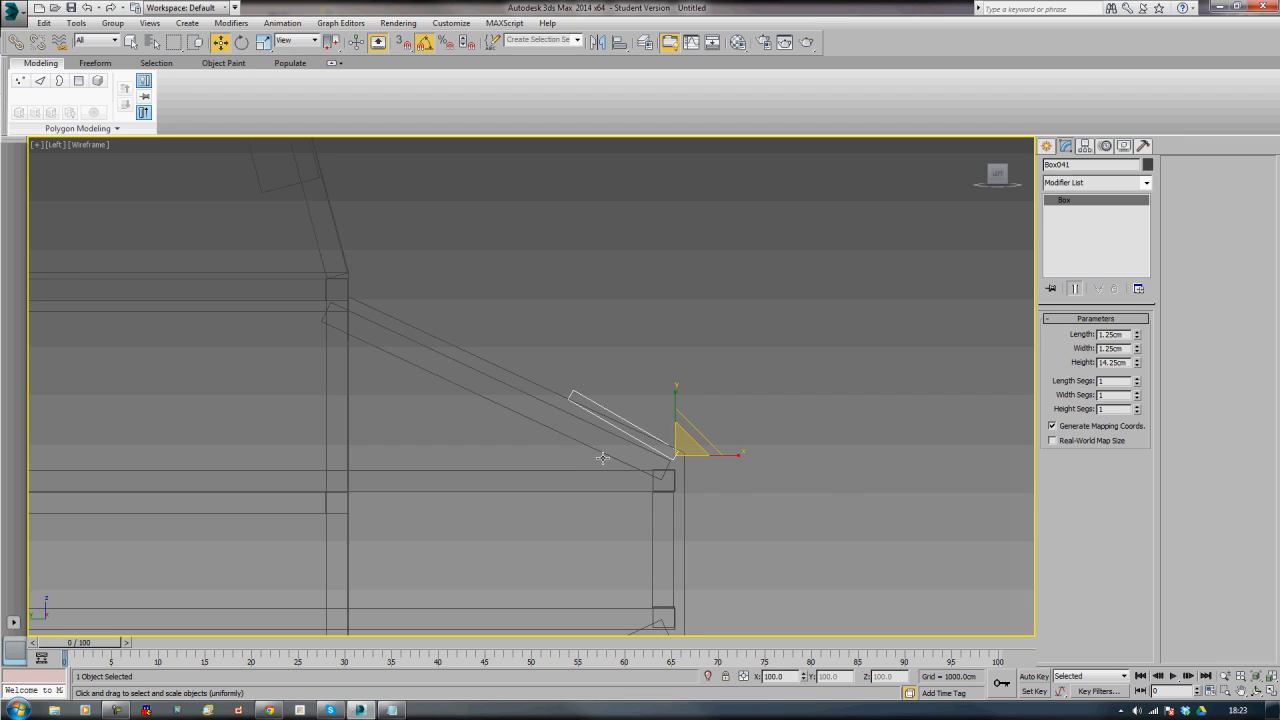
pyautogui.press('e')
pyautogui.moveTo(644, 416); pyautogui.dragTo(702, 443)
pyautogui.press('w')
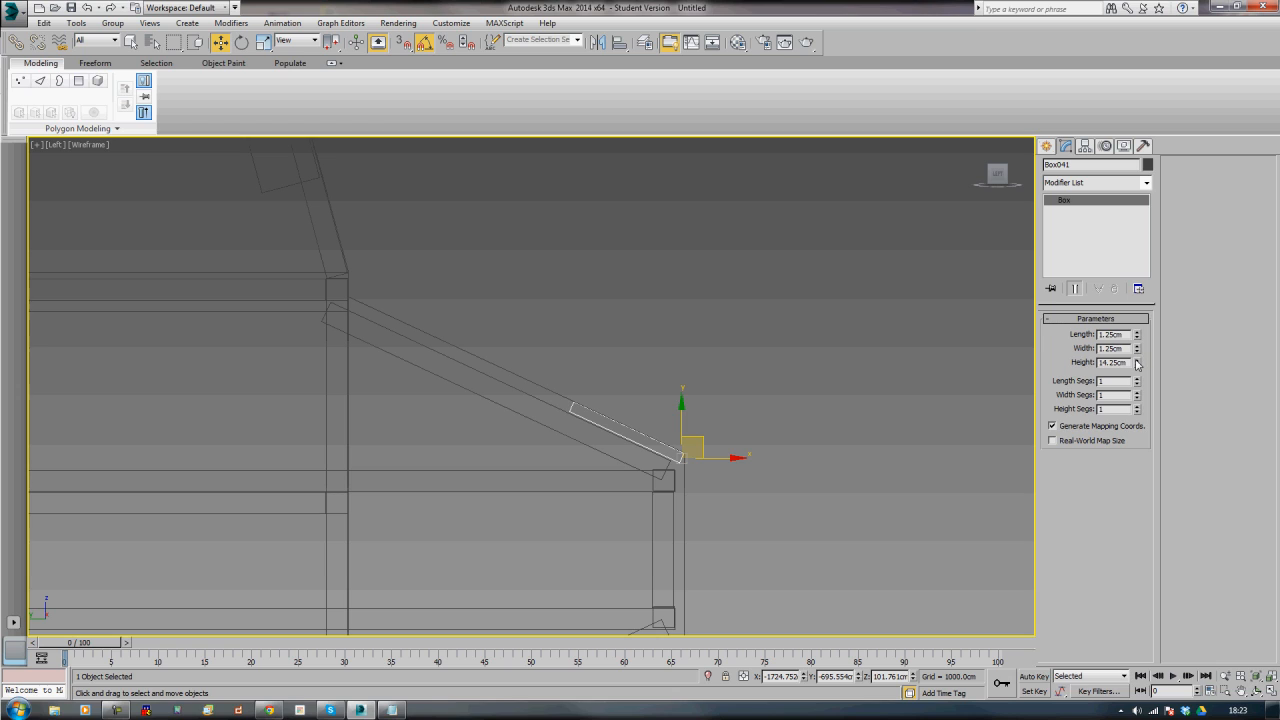
# - Set the thin box's height to 44.25 cm and move it along X against the inside of the left bracket, at about X -1782 cm
pyautogui.moveTo(1136, 364); pyautogui.dragTo(1136, 364)
pyautogui.press('p')
pyautogui.press('z')
pyautogui.keyDown('alt'); pyautogui.moveTo(826, 392); pyautogui.dragTo(658, 383, button='middle'); pyautogui.keyUp('alt')
pyautogui.scroll(-5, 643, 381)
pyautogui.scroll(3, 657, 388)
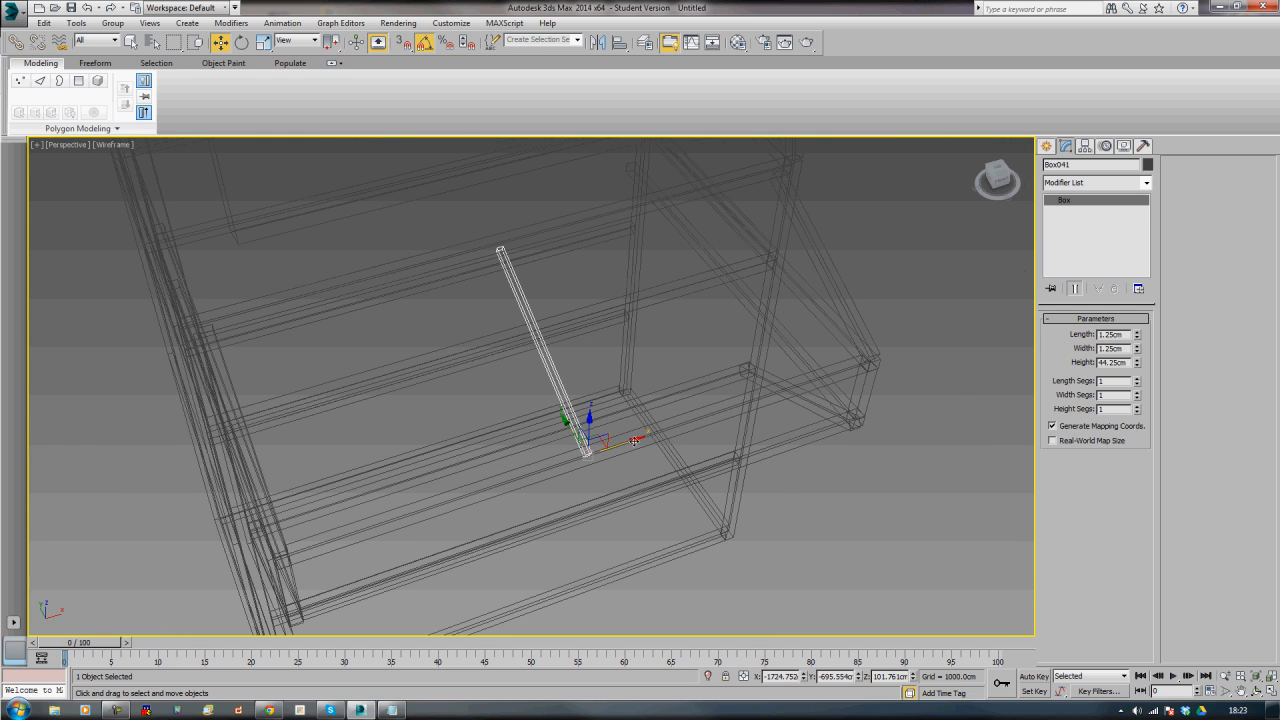
pyautogui.scroll(2, 500, 495)
pyautogui.moveTo(642, 441); pyautogui.dragTo(472, 515)
pyautogui.press('F3')
pyautogui.moveTo(488, 497)
pyautogui.keyDown('alt'); pyautogui.mouseDown(button='middle')
pyautogui.moveTo(500, 457)
pyautogui.moveTo(459, 458)
pyautogui.mouseUp(button='middle'); pyautogui.keyUp('alt')
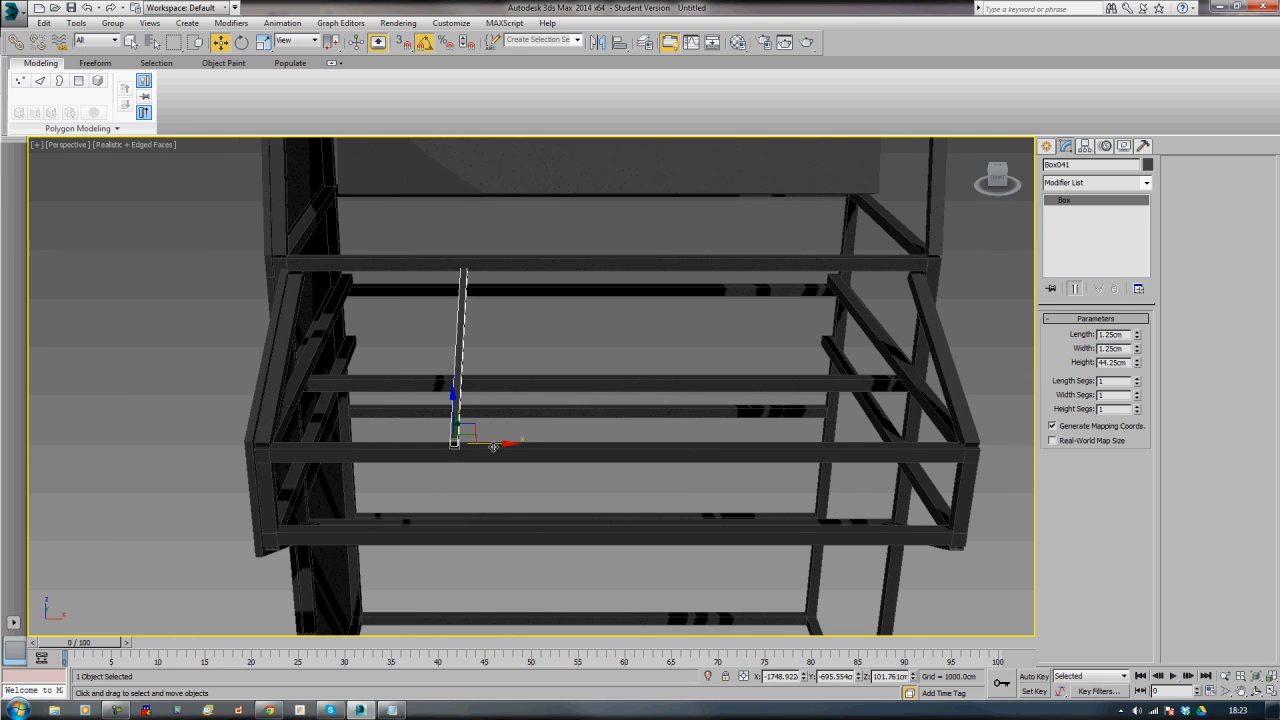
pyautogui.moveTo(496, 446); pyautogui.dragTo(298, 448)
pyautogui.keyDown('alt'); pyautogui.moveTo(300, 450); pyautogui.dragTo(376, 483, button='middle'); pyautogui.keyUp('alt')
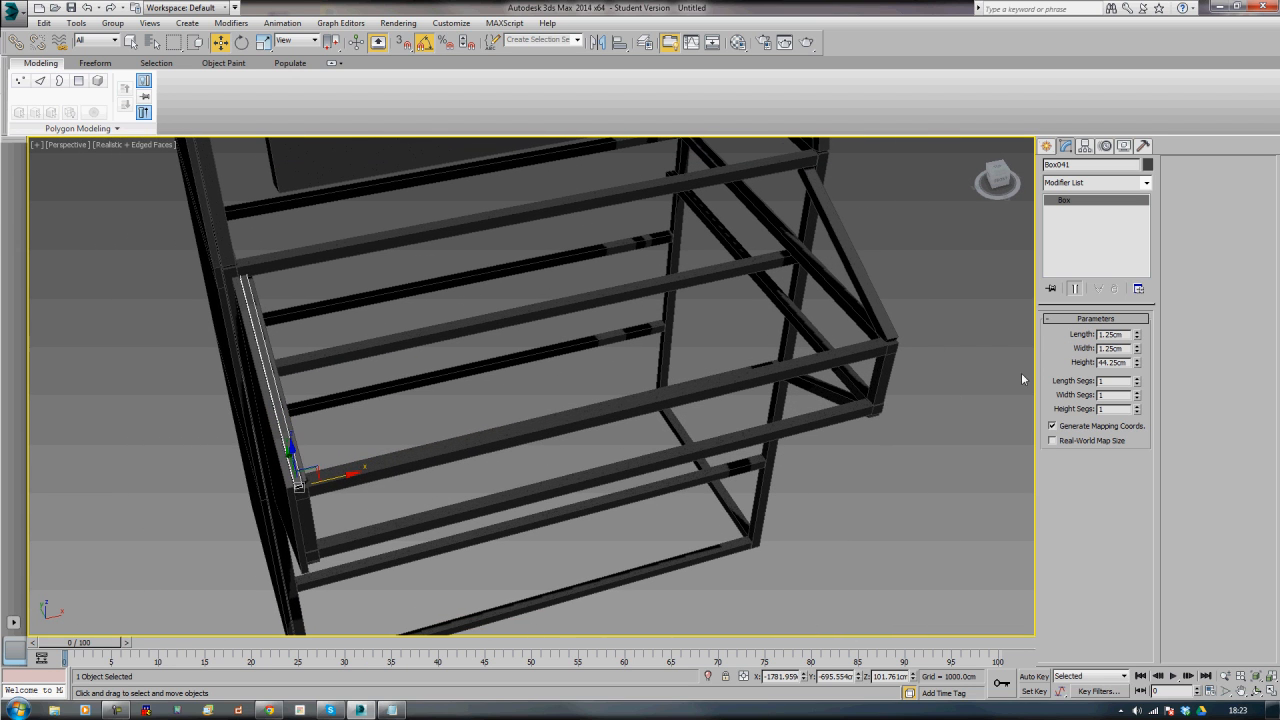
# - Set the sloped box's length to 118 cm, matching the height value of the bracket's upper front bar
pyautogui.click(1136, 345)
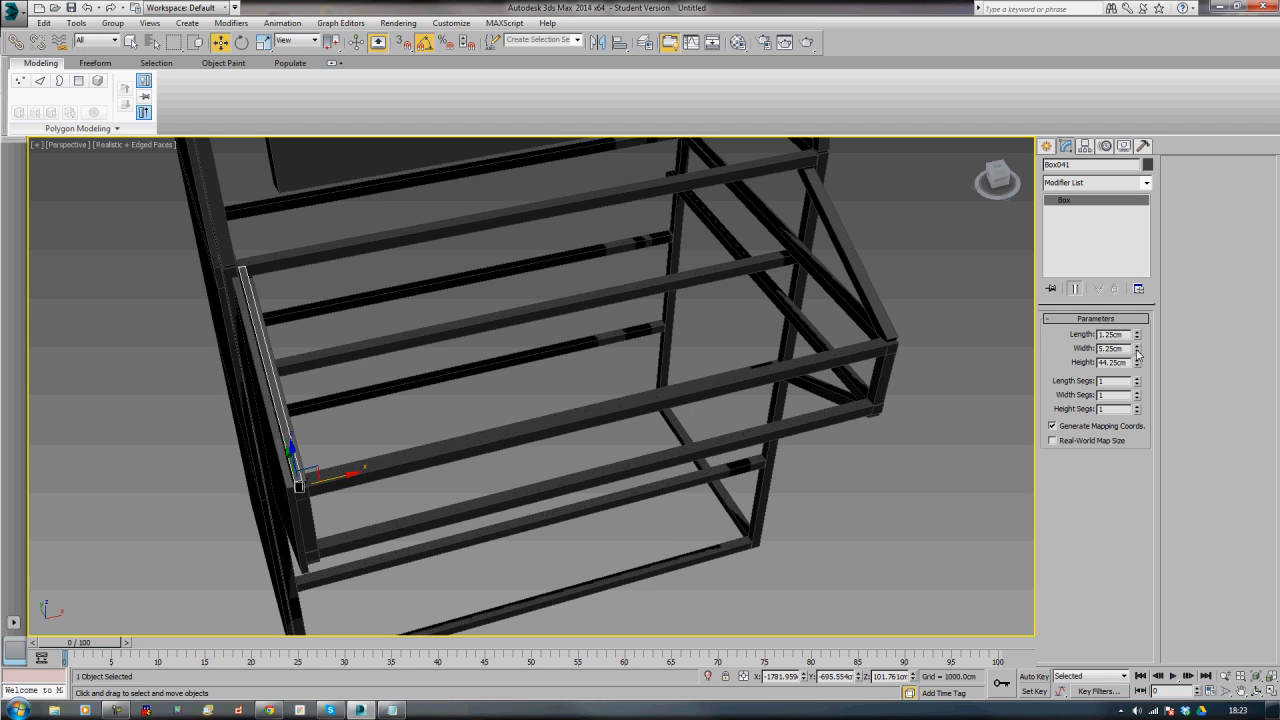
pyautogui.click(1136, 351)
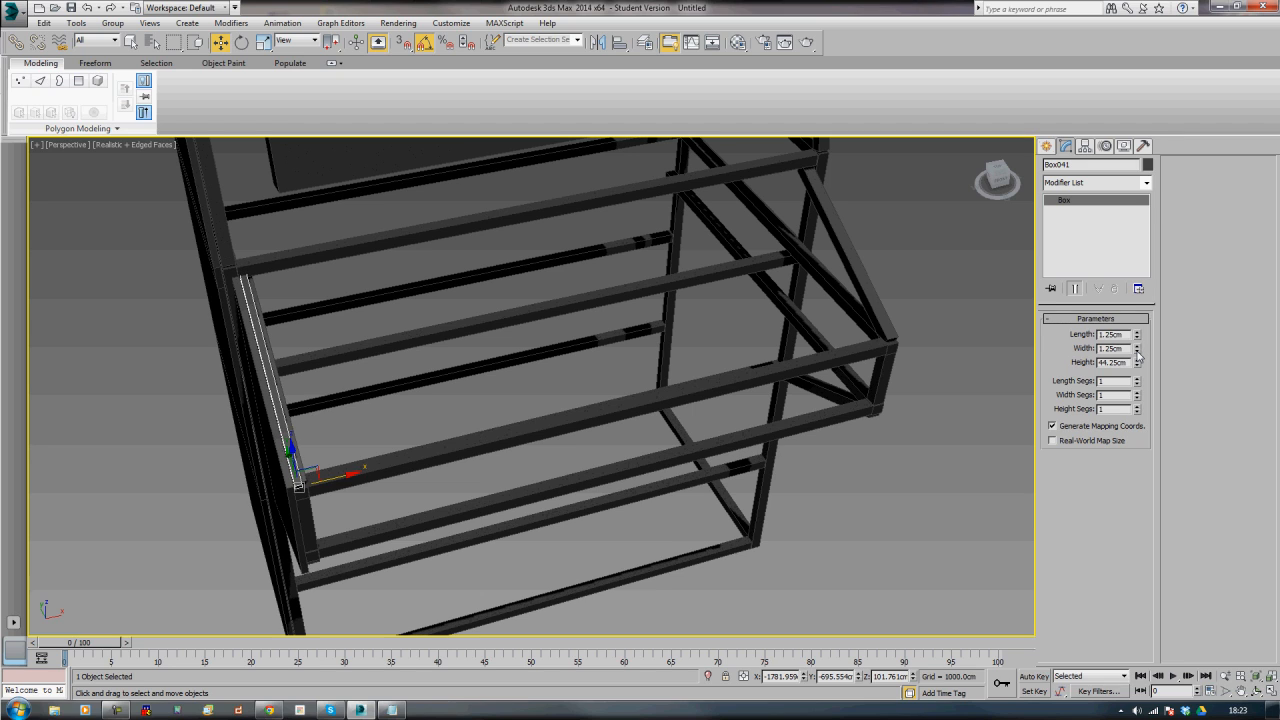
pyautogui.moveTo(1137, 335); pyautogui.dragTo(1190, 258)
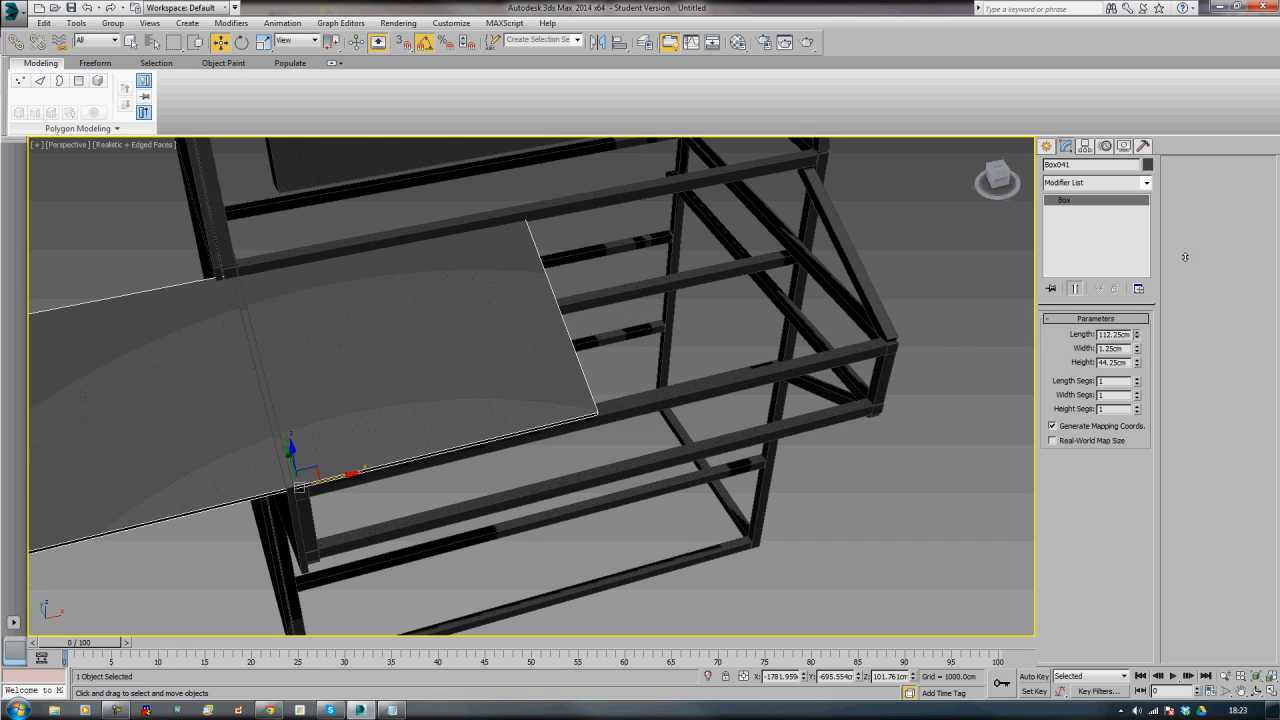
pyautogui.click(858, 350)
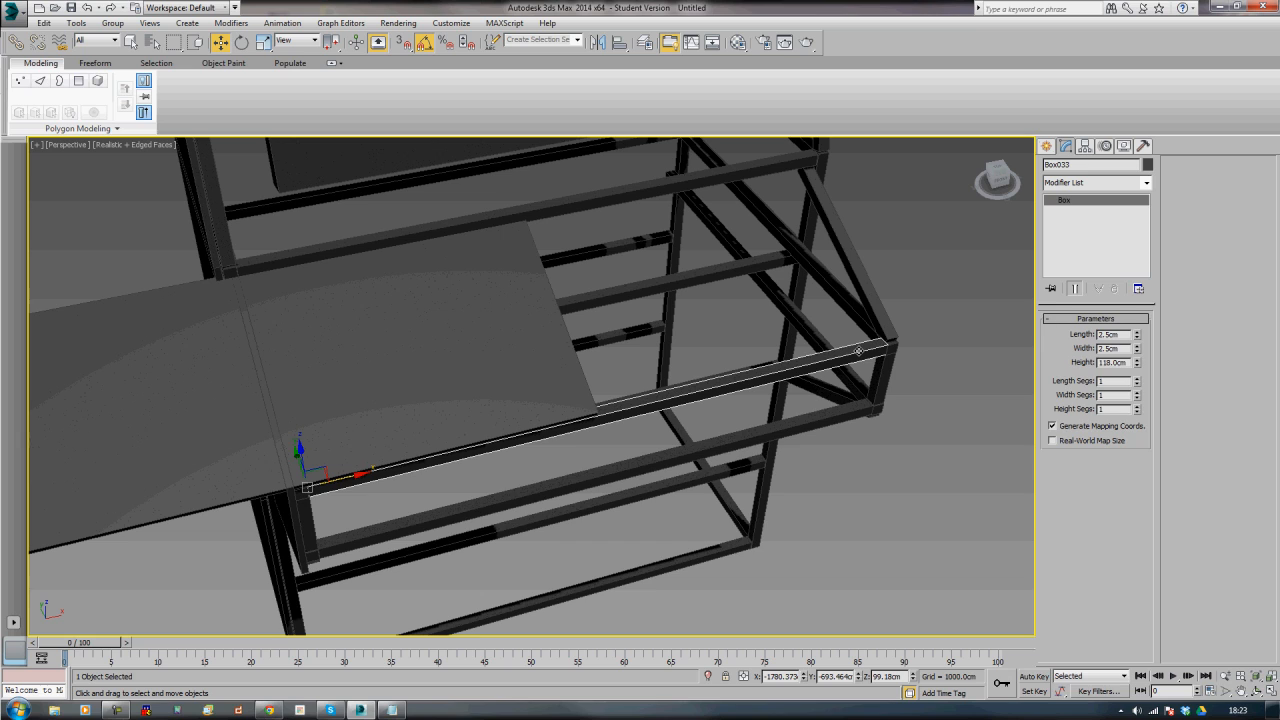
pyautogui.click(452, 346)
pyautogui.doubleClick(1120, 336)
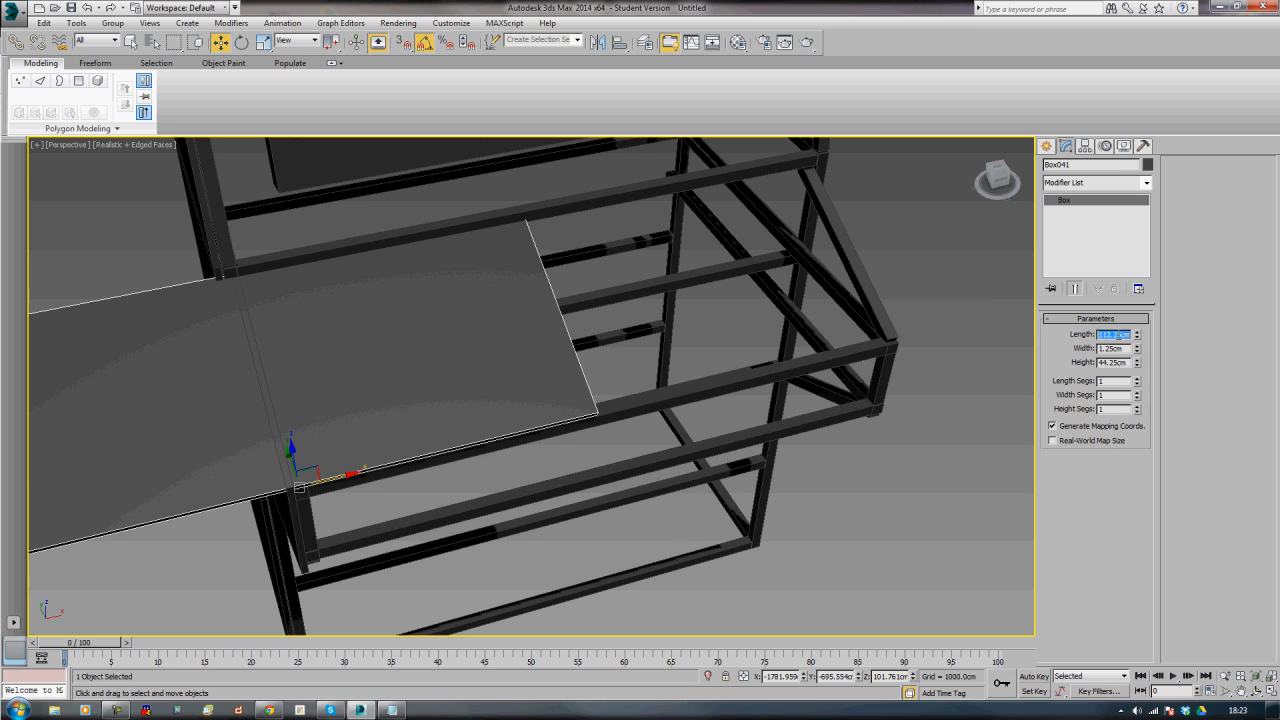
pyautogui.write('118')
pyautogui.press('Return')
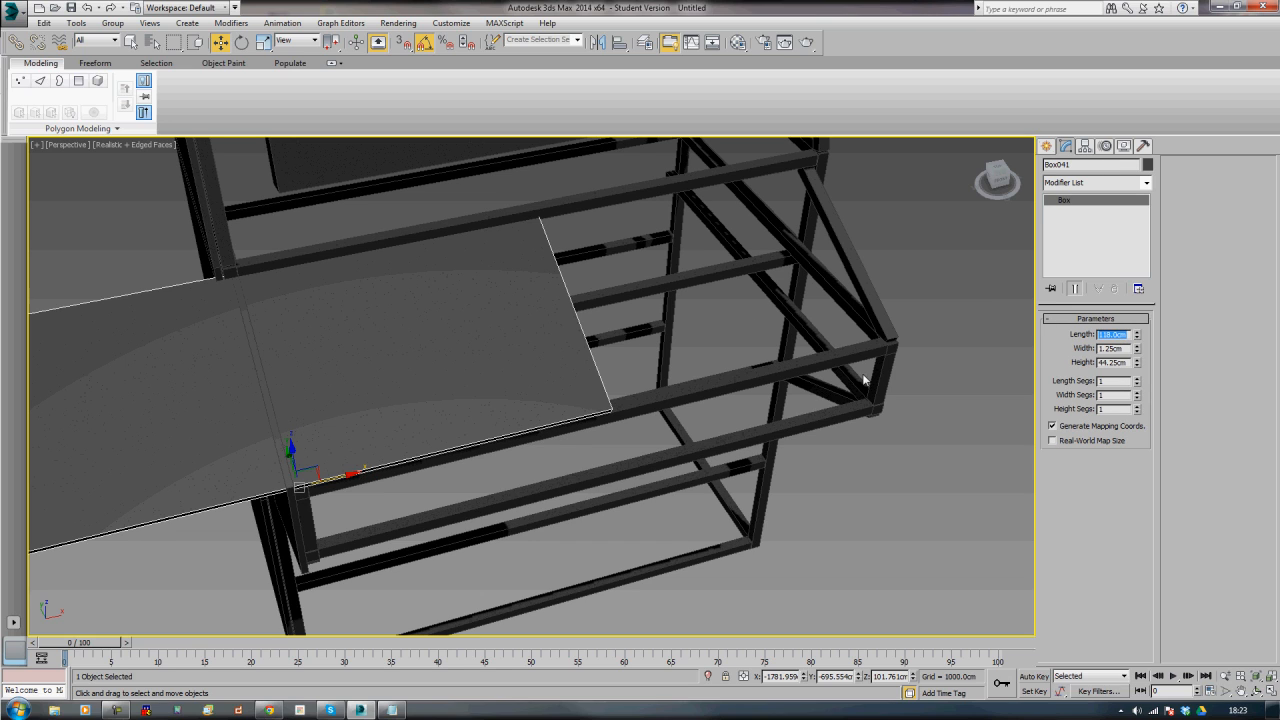
# - Slide the sloped panel about 60.8 cm along X so it sits across the opening between the two brackets
pyautogui.moveTo(343, 478); pyautogui.dragTo(649, 441)
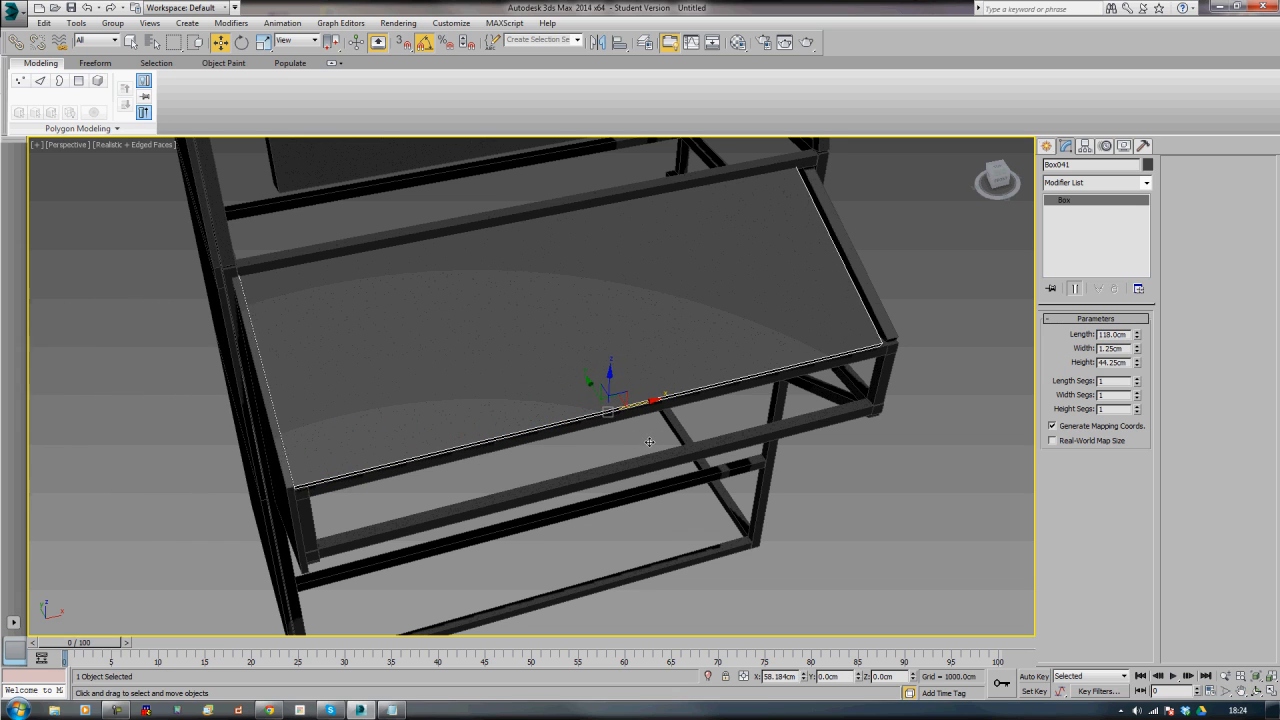
pyautogui.keyDown('alt'); pyautogui.moveTo(649, 441); pyautogui.dragTo(618, 495, button='middle'); pyautogui.keyUp('alt')
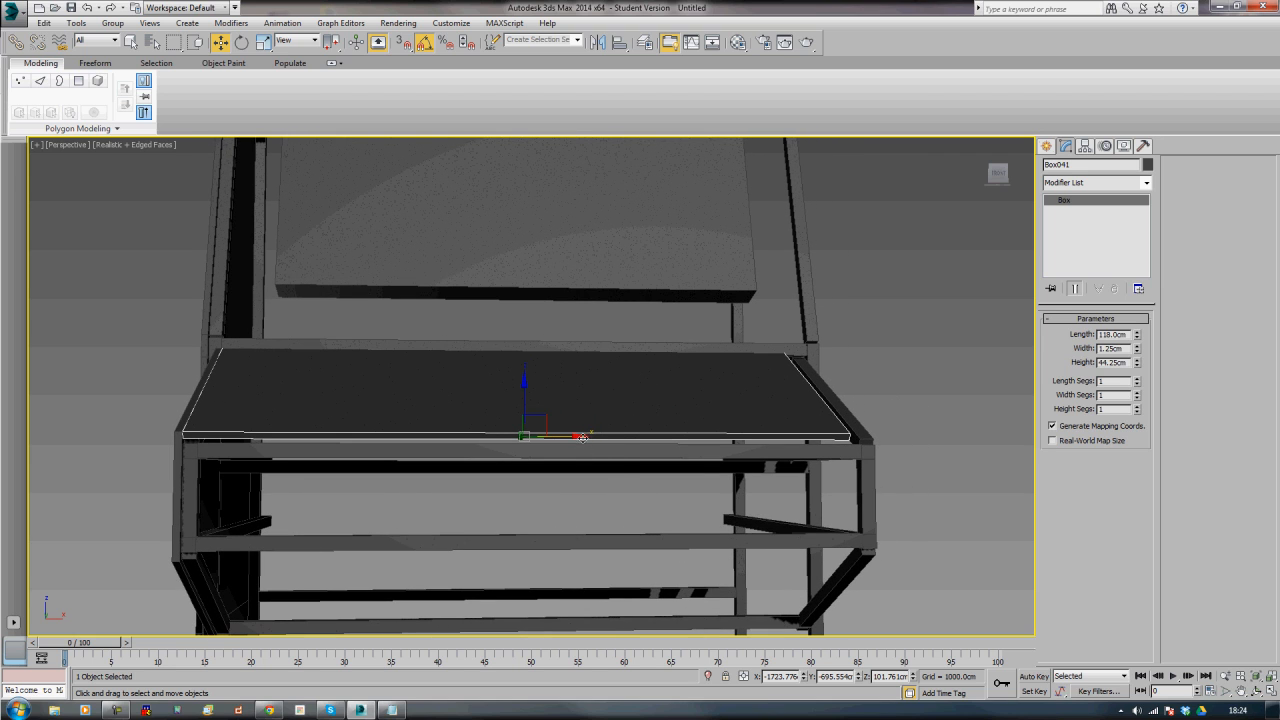
pyautogui.moveTo(583, 437); pyautogui.dragTo(597, 436)
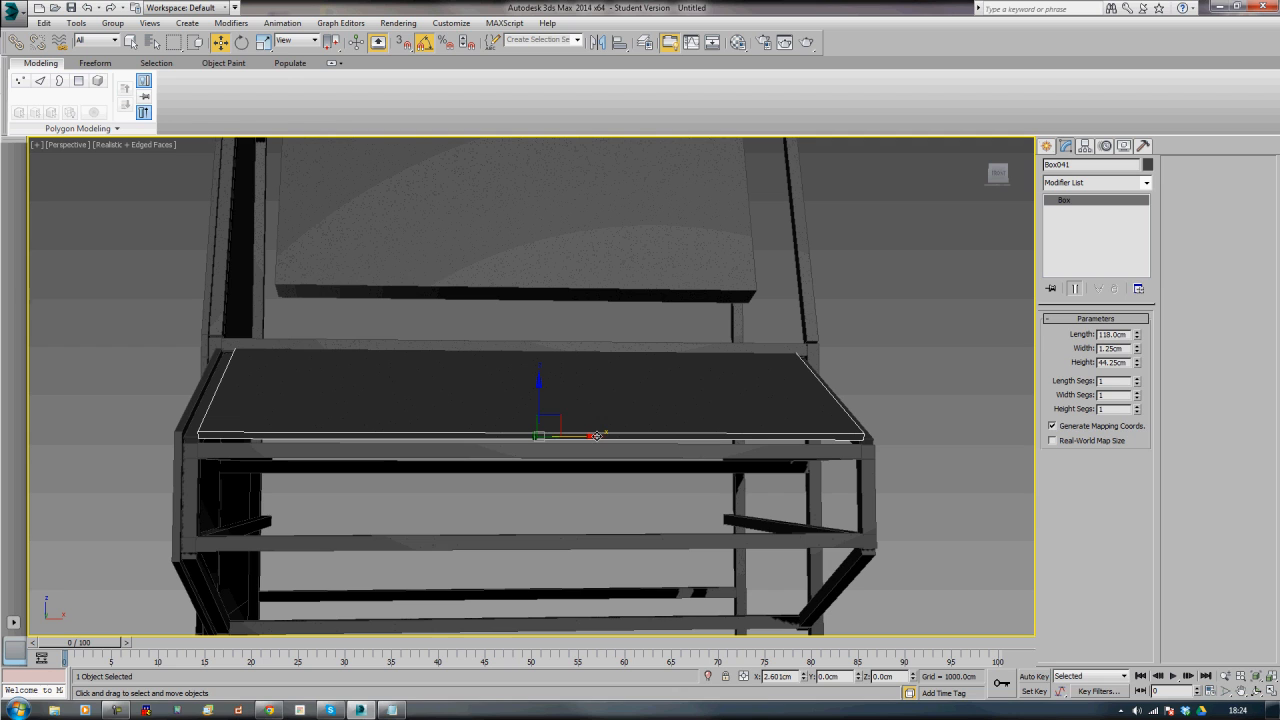
# - Set the sloped panel's length to 123 cm so it extends over both brackets
pyautogui.click(867, 475)
pyautogui.click(769, 409)
pyautogui.keyDown('alt'); pyautogui.moveTo(826, 420); pyautogui.dragTo(752, 453, button='middle'); pyautogui.keyUp('alt')
pyautogui.doubleClick(1100, 335)
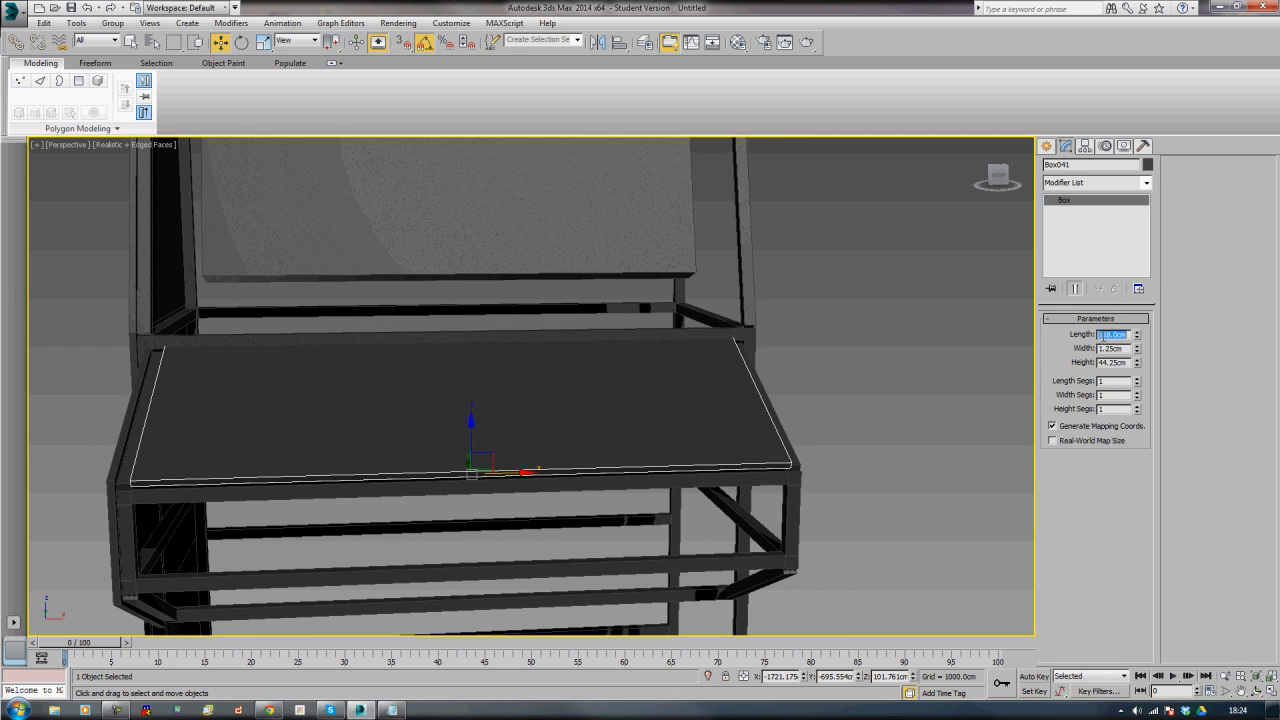
pyautogui.write('123')
pyautogui.press('Return')
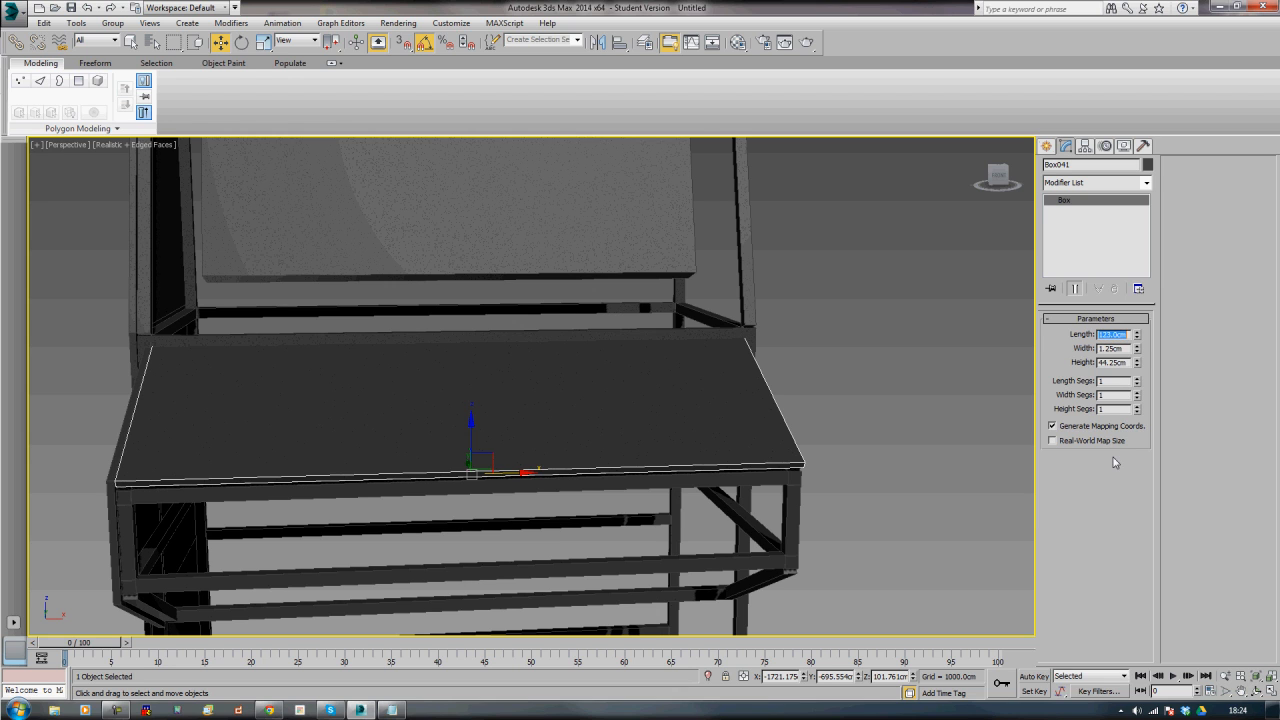
# - Inspect how the sloped top panel fits the bracket's side panel in the left wireframe view and the shaded perspective view
pyautogui.keyDown('alt'); pyautogui.moveTo(428, 535); pyautogui.dragTo(455, 529, button='middle'); pyautogui.keyUp('alt')
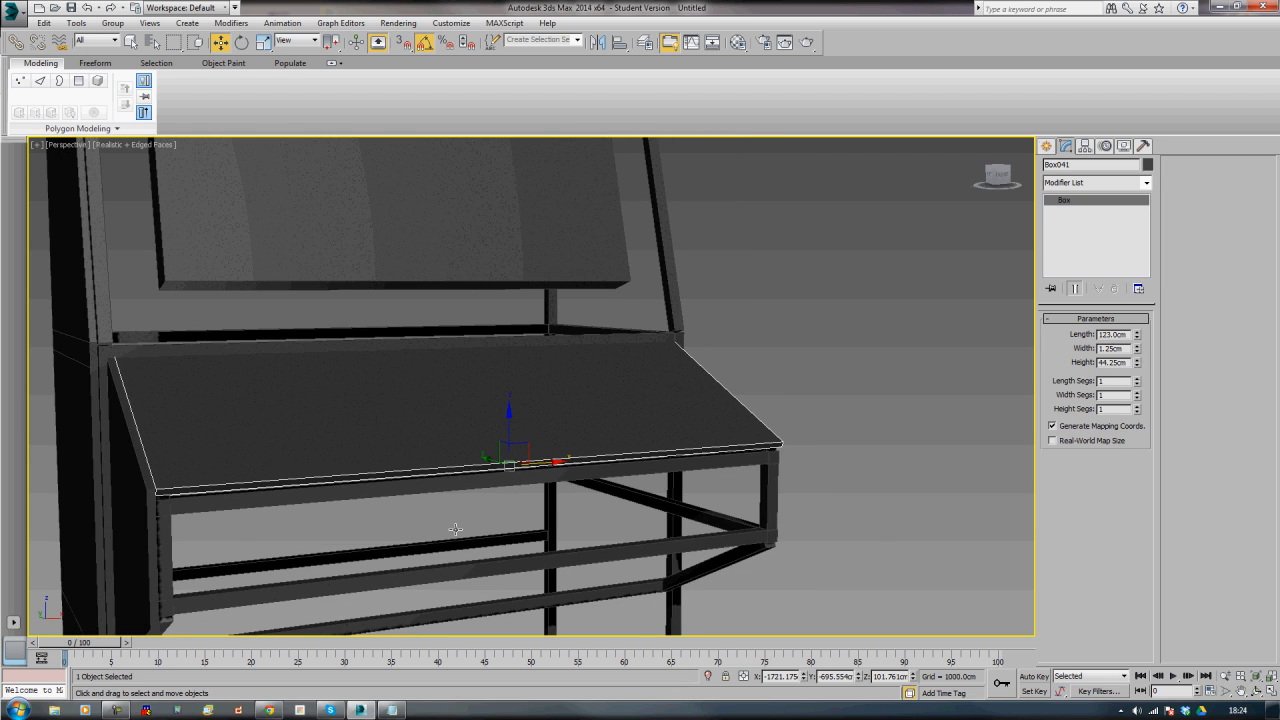
pyautogui.scroll(8, 455, 529)
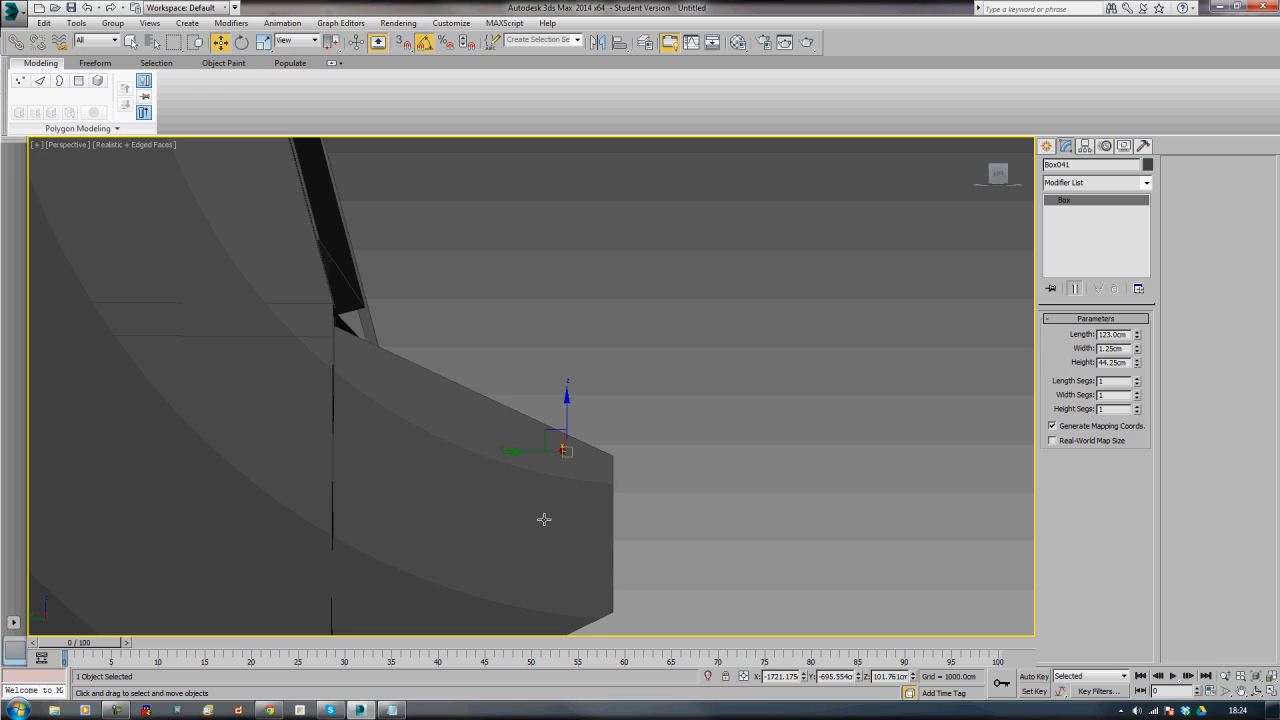
pyautogui.keyDown('alt'); pyautogui.moveTo(544, 519); pyautogui.dragTo(543, 521, button='middle'); pyautogui.keyUp('alt')
pyautogui.write('lz')
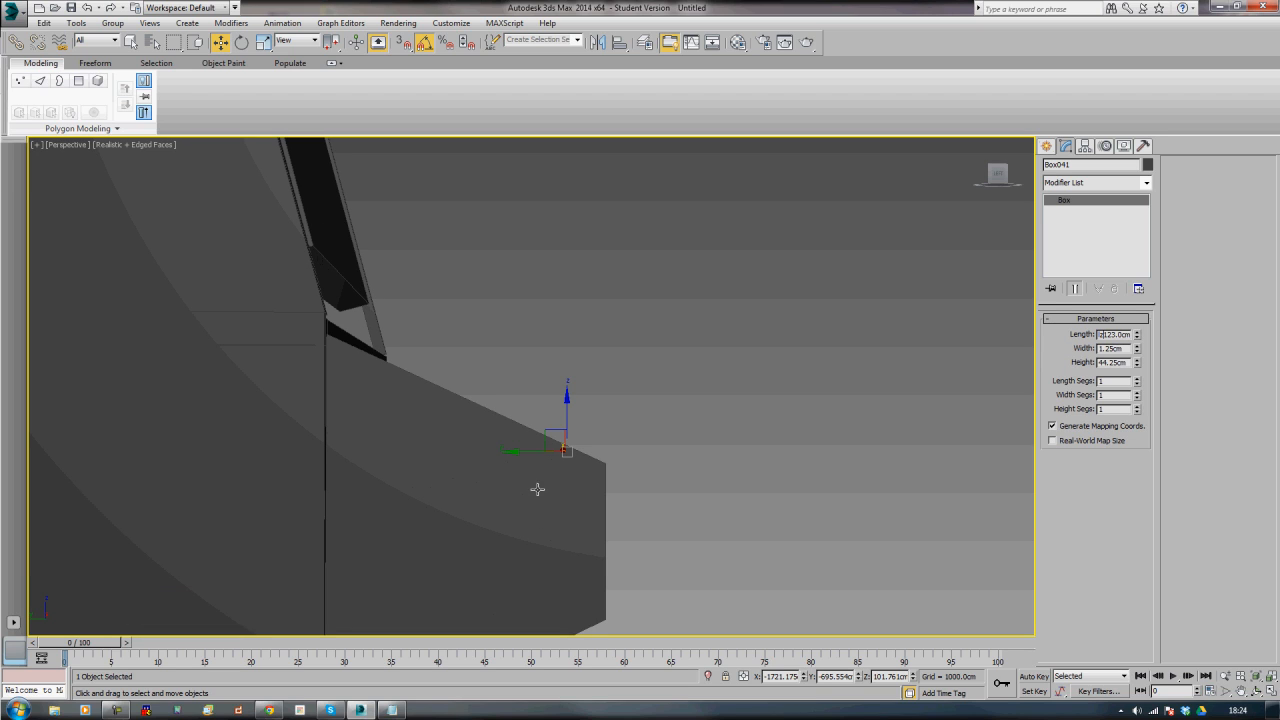
pyautogui.click(747, 437)
pyautogui.scroll(-4, 747, 433)
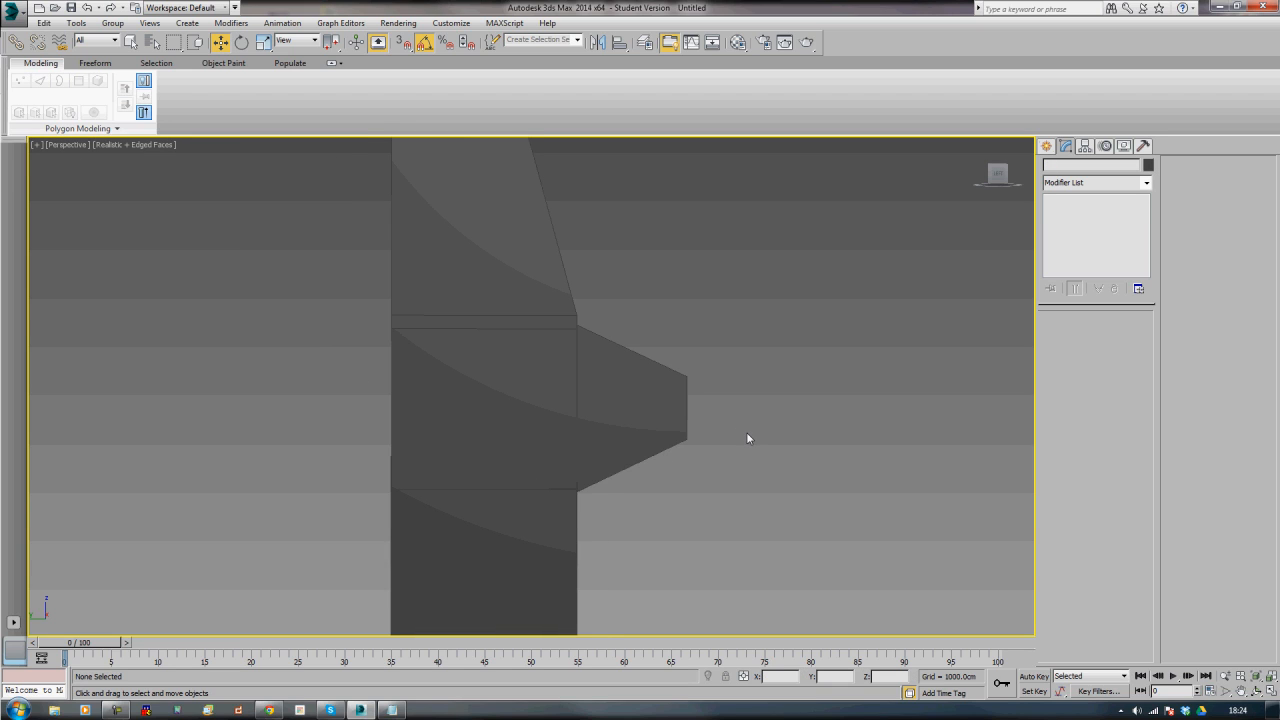
pyautogui.press('l')
pyautogui.press('z')
pyautogui.moveTo(721, 443); pyautogui.dragTo(596, 530, button='middle')
pyautogui.press('F3')
pyautogui.scroll(6, 592, 526)
pyautogui.moveTo(489, 438); pyautogui.dragTo(694, 621, button='middle')
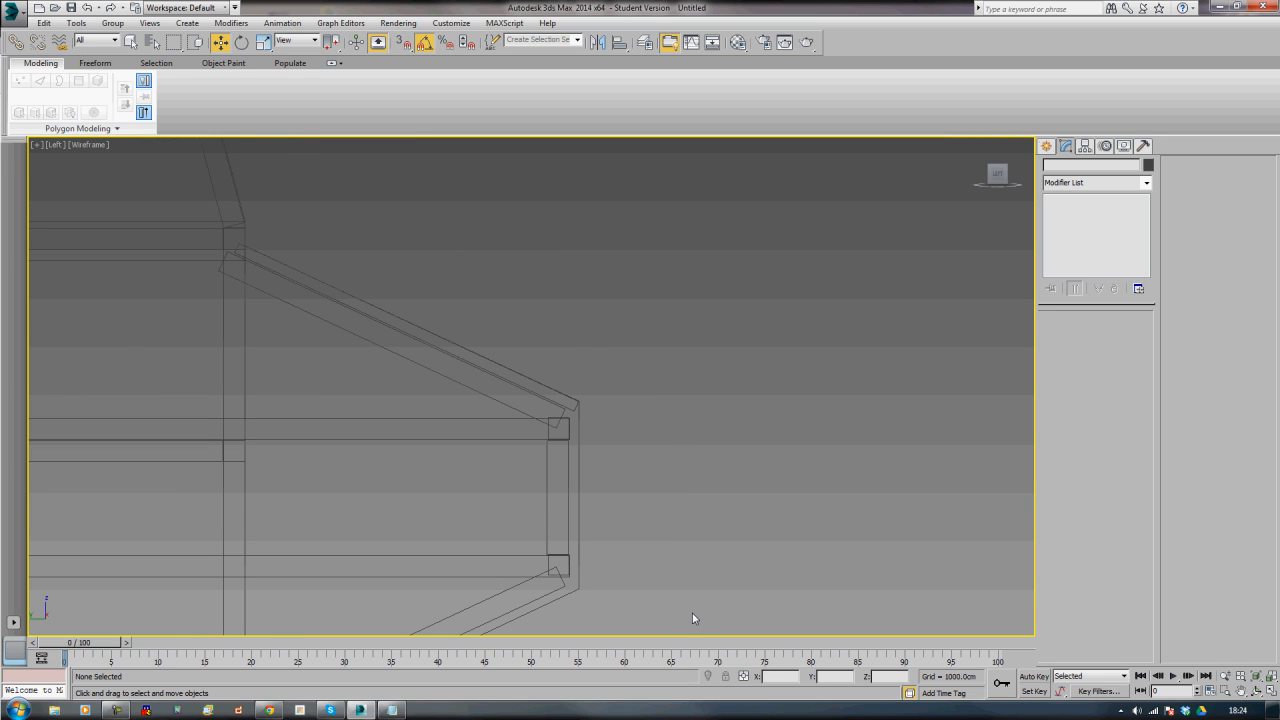
pyautogui.press('p')
pyautogui.scroll(-8, 692, 605)
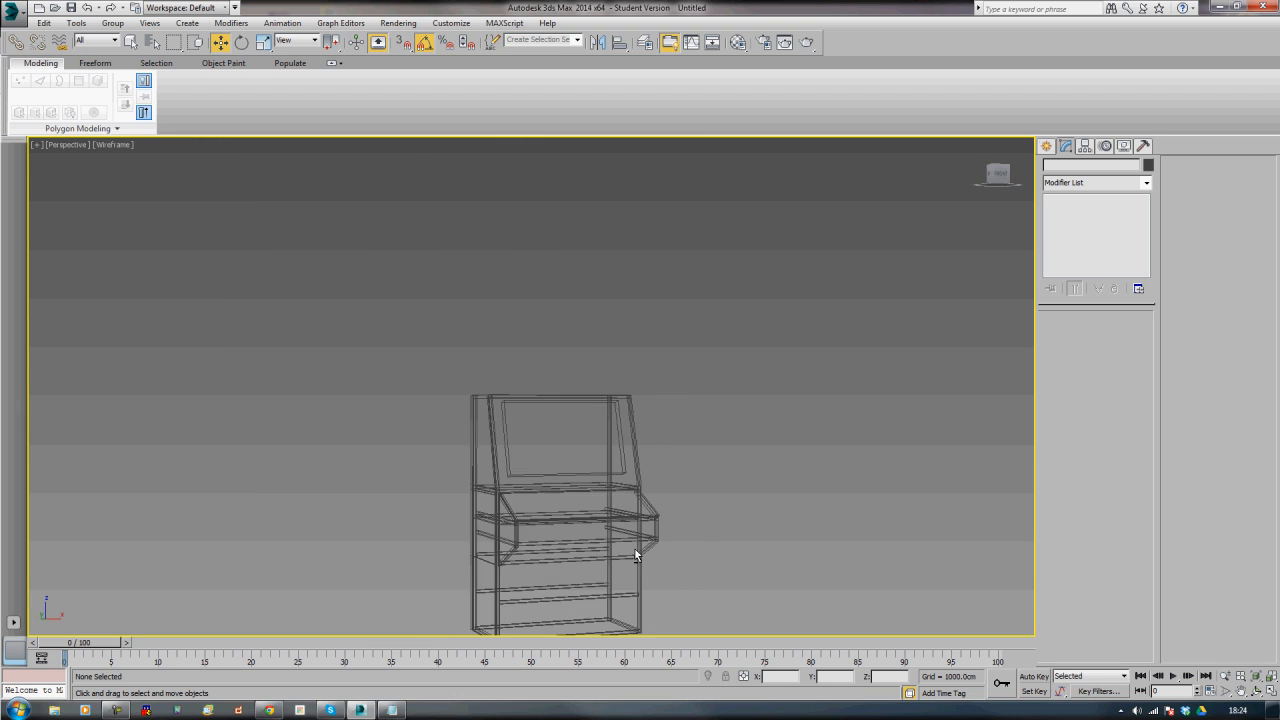
pyautogui.press('F3')
pyautogui.keyDown('alt'); pyautogui.moveTo(635, 558); pyautogui.dragTo(652, 525, button='middle'); pyautogui.keyUp('alt')
pyautogui.scroll(4, 606, 523)
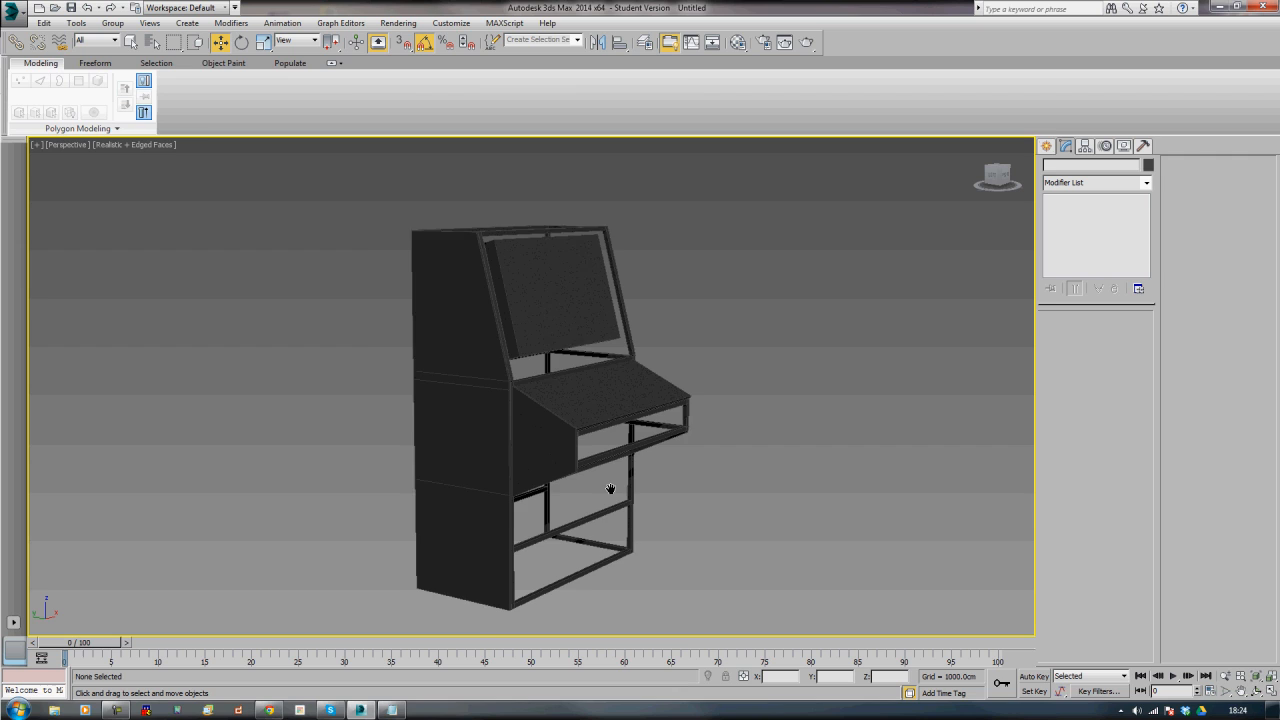
# - Clone the sloped top panel by rotating a copy to X 180°, Y 65° and Z -90°, so it slopes toward the underside
pyautogui.click(563, 400)
pyautogui.press('e')
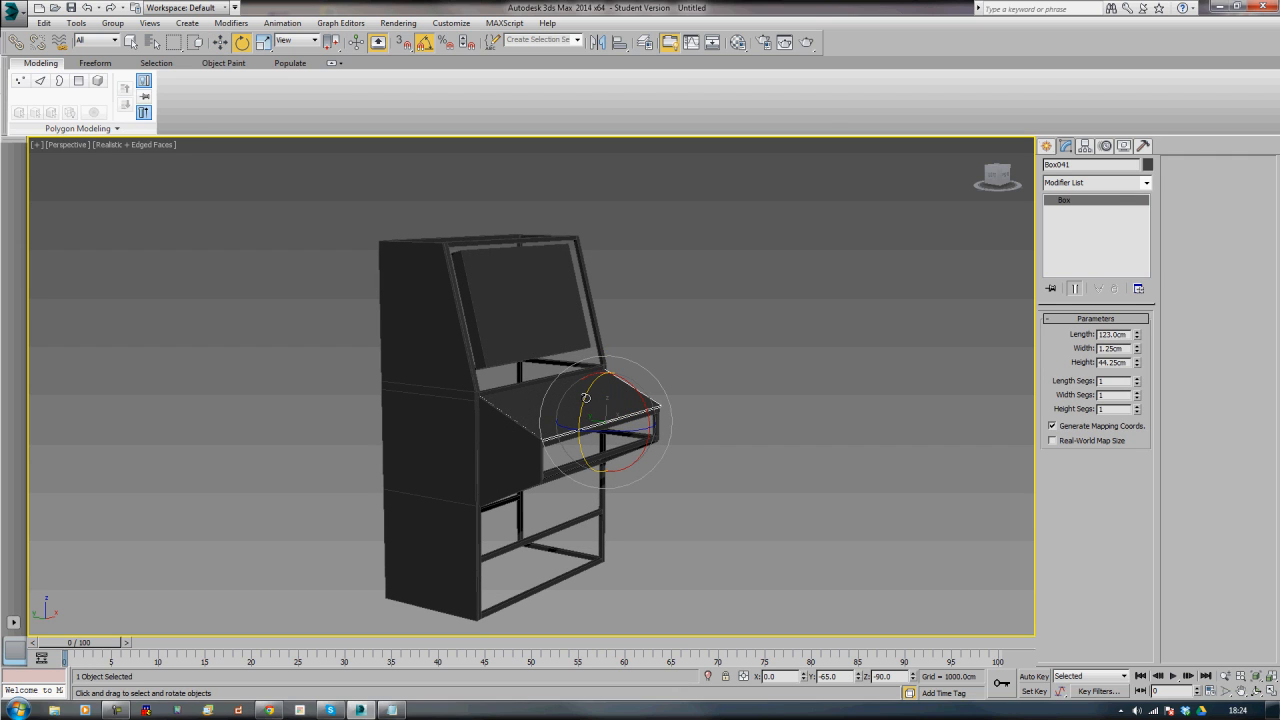
pyautogui.moveTo(586, 398)
pyautogui.keyDown('shift'); pyautogui.mouseDown()
pyautogui.moveTo(535, 535)
pyautogui.moveTo(545, 542)
pyautogui.moveTo(561, 500)
pyautogui.mouseUp(); pyautogui.keyUp('shift')
pyautogui.press('Return')
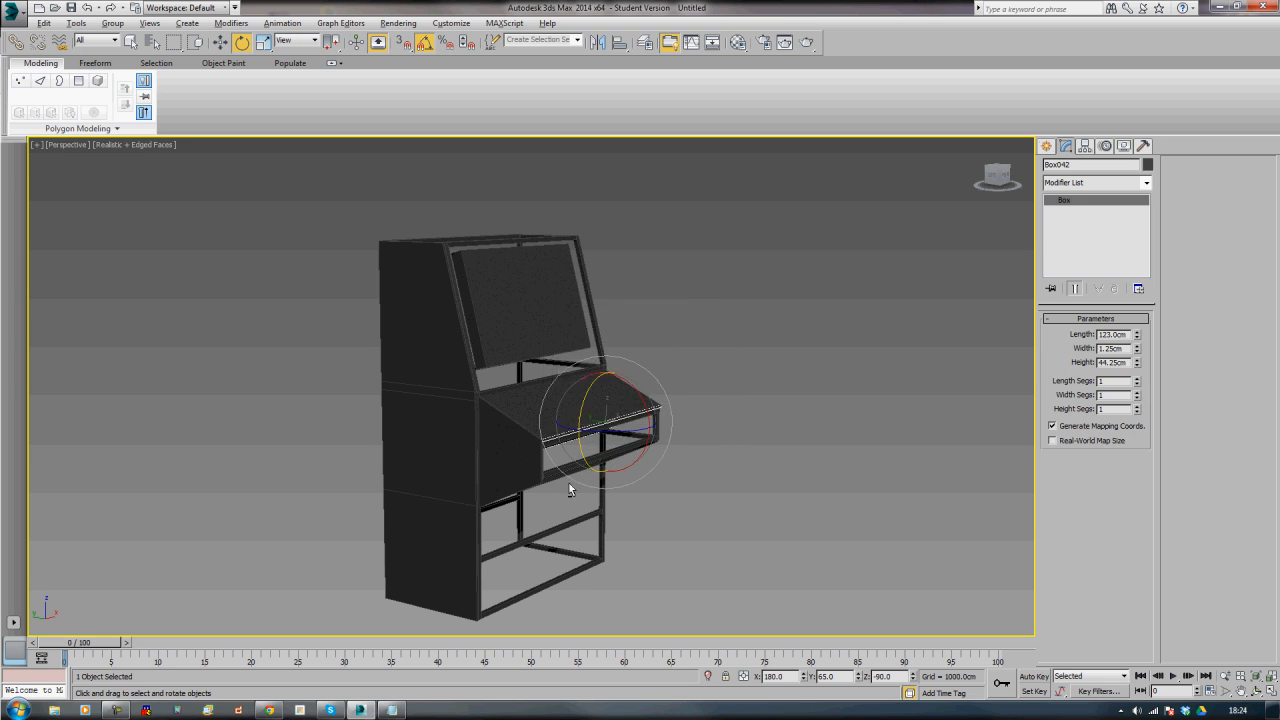
# - Lower the cloned panel to about Z 80.8 cm so it lies along the bracket's lower sloped edge in the left view
pyautogui.keyDown('alt'); pyautogui.moveTo(569, 483); pyautogui.dragTo(530, 494, button='middle'); pyautogui.keyUp('alt')
pyautogui.scroll(4, 535, 492)
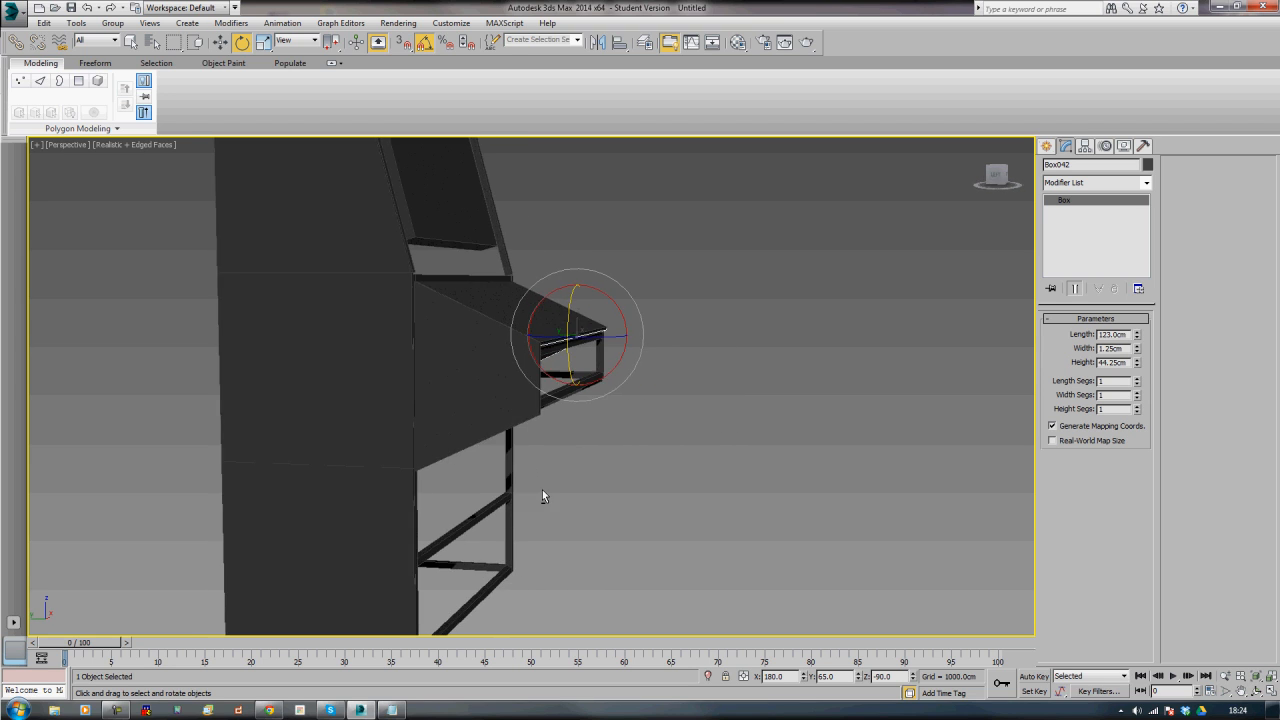
pyautogui.press('w')
pyautogui.moveTo(577, 305); pyautogui.dragTo(575, 350)
pyautogui.press('l')
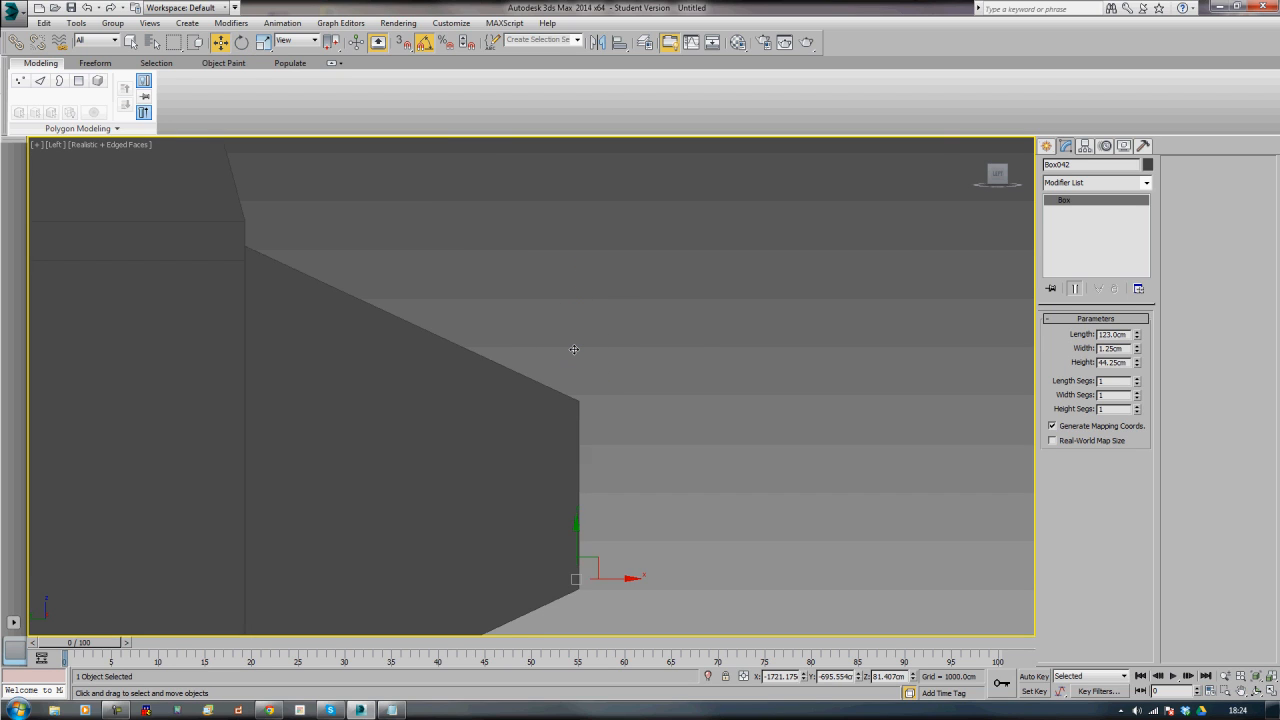
pyautogui.press('z')
pyautogui.press('F3')
pyautogui.scroll(-3, 536, 388)
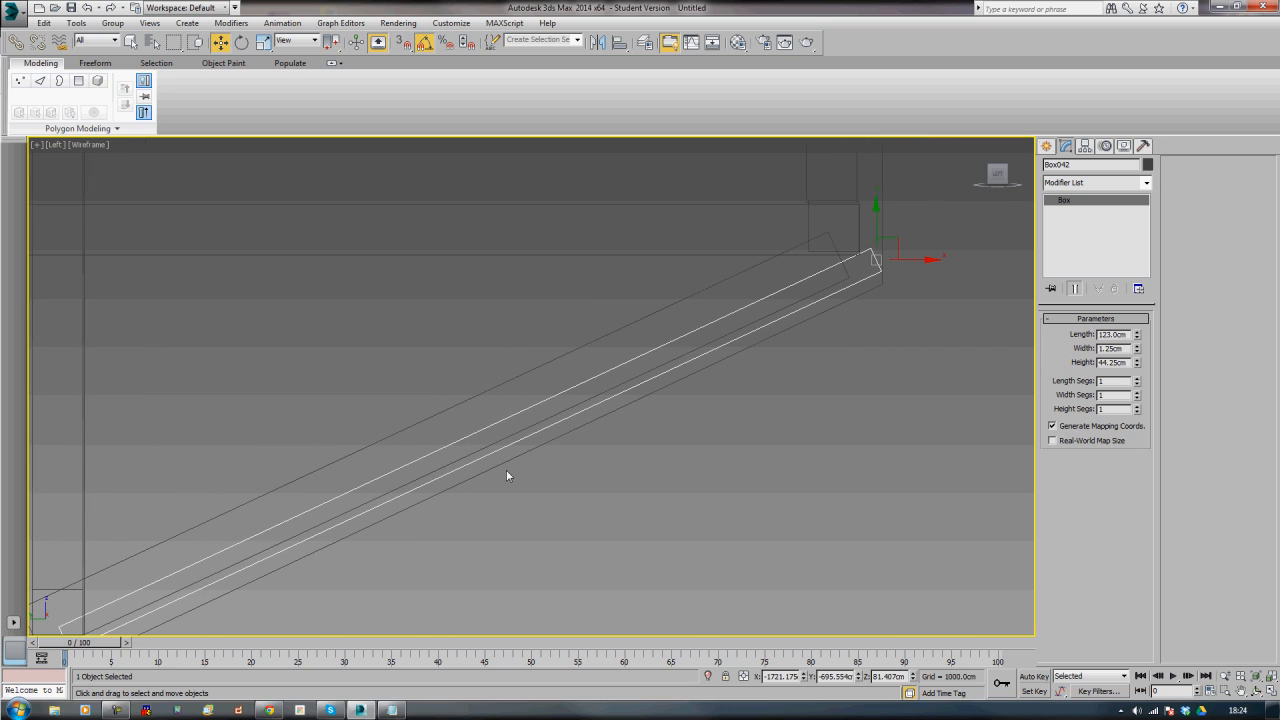
pyautogui.moveTo(876, 213); pyautogui.dragTo(876, 226)
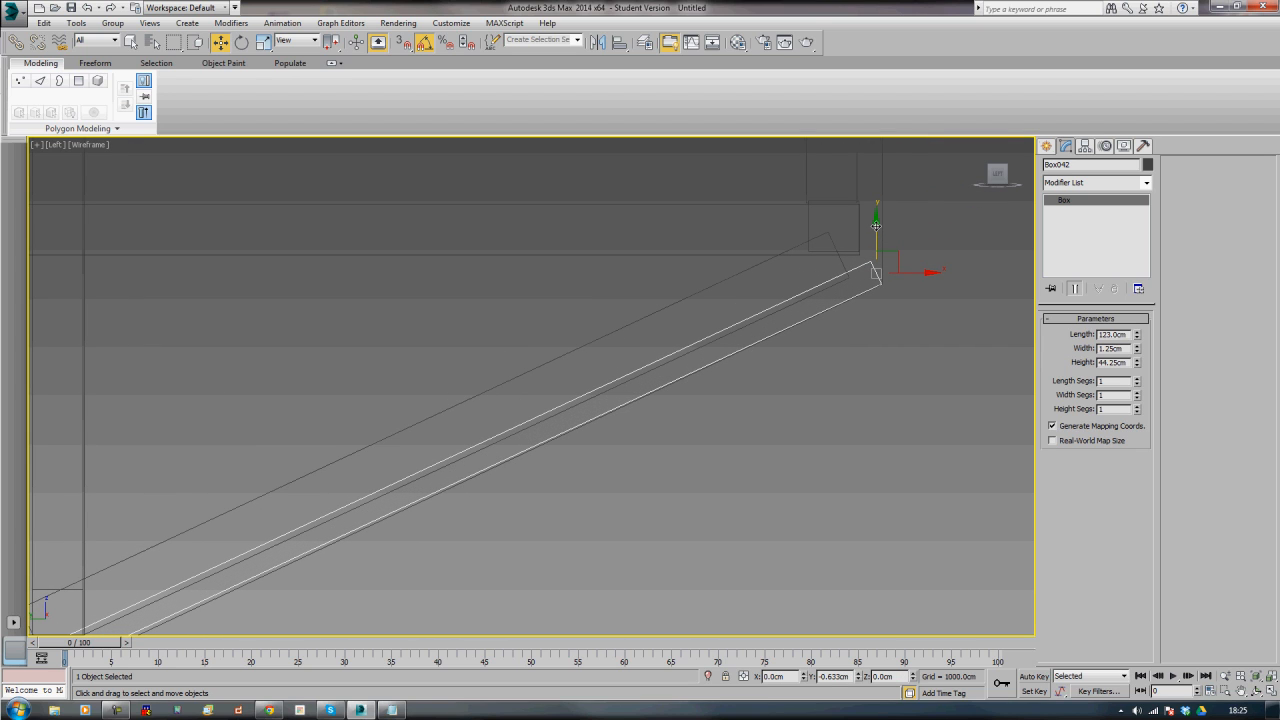
pyautogui.moveTo(669, 490); pyautogui.dragTo(769, 345, button='middle')
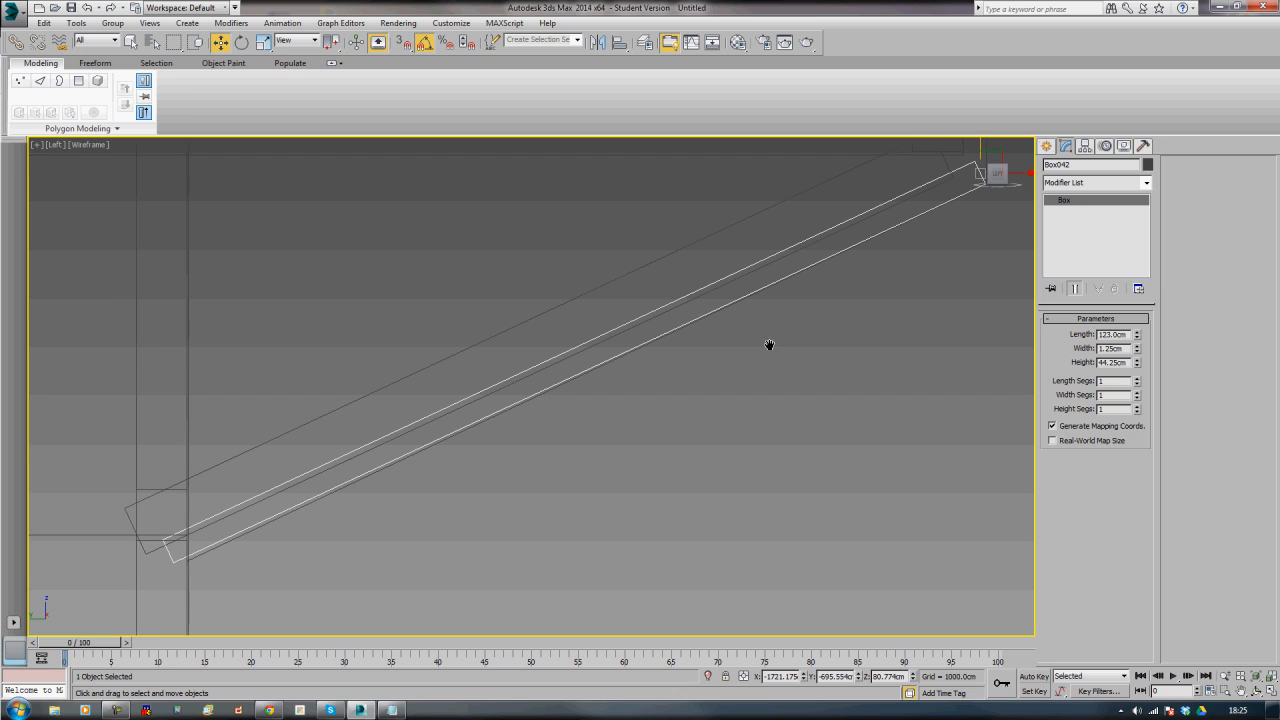
# - Raise the two lower rear corner vertices of the bracket's side panel about 0.2 cm to align with the cloned panel's underside
pyautogui.click(214, 550)
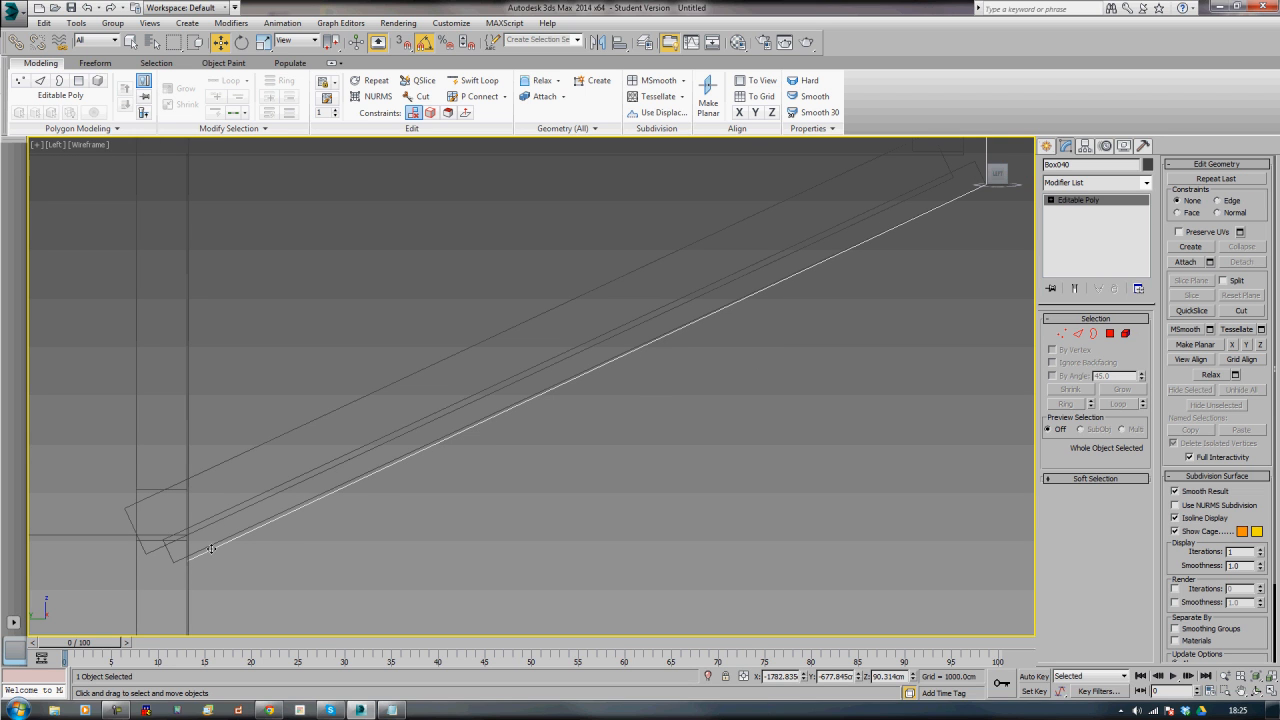
pyautogui.scroll(-3, 211, 548)
pyautogui.moveTo(246, 540); pyautogui.dragTo(484, 512, button='middle')
pyautogui.scroll(2, 455, 502)
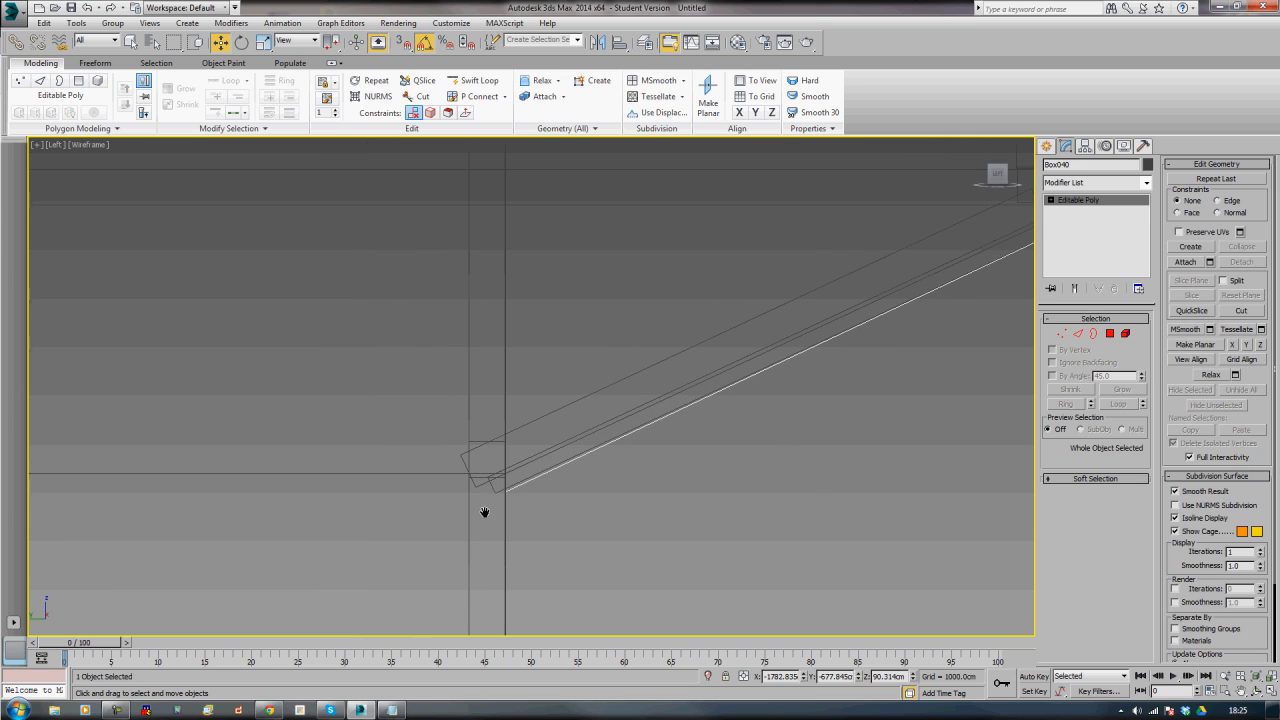
pyautogui.click(1061, 333)
pyautogui.moveTo(506, 495); pyautogui.dragTo(496, 484)
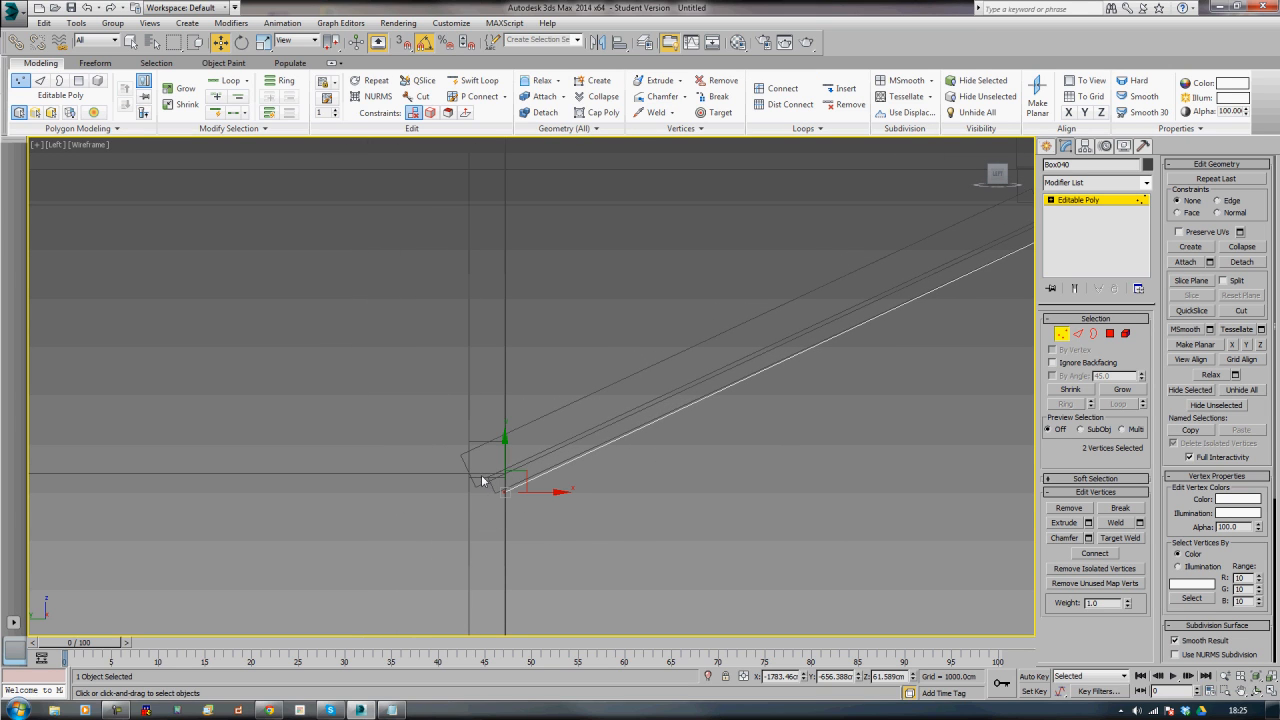
pyautogui.moveTo(503, 440); pyautogui.dragTo(503, 438)
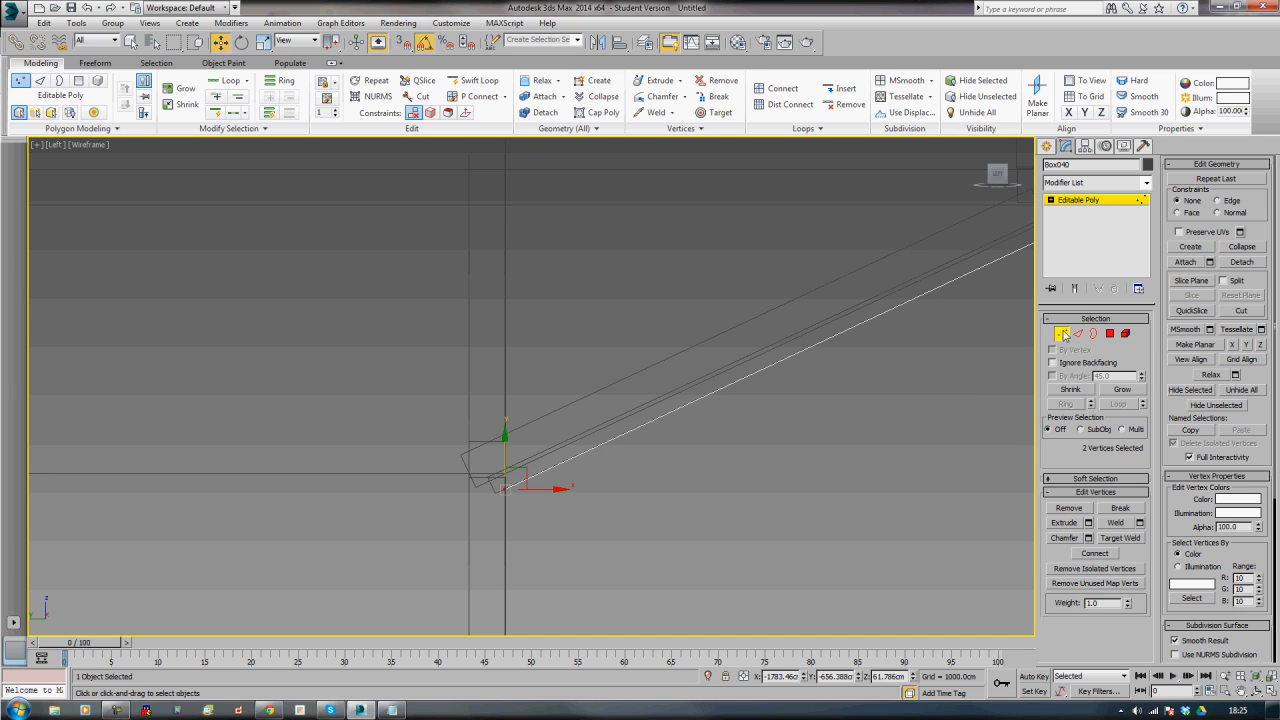
pyautogui.click(1064, 336)
# - Clone the bracket's side panel as a copy across to the opposite side of the bracket
pyautogui.moveTo(835, 427); pyautogui.dragTo(603, 454, button='middle')
pyautogui.scroll(-6, 603, 454)
pyautogui.press('p')
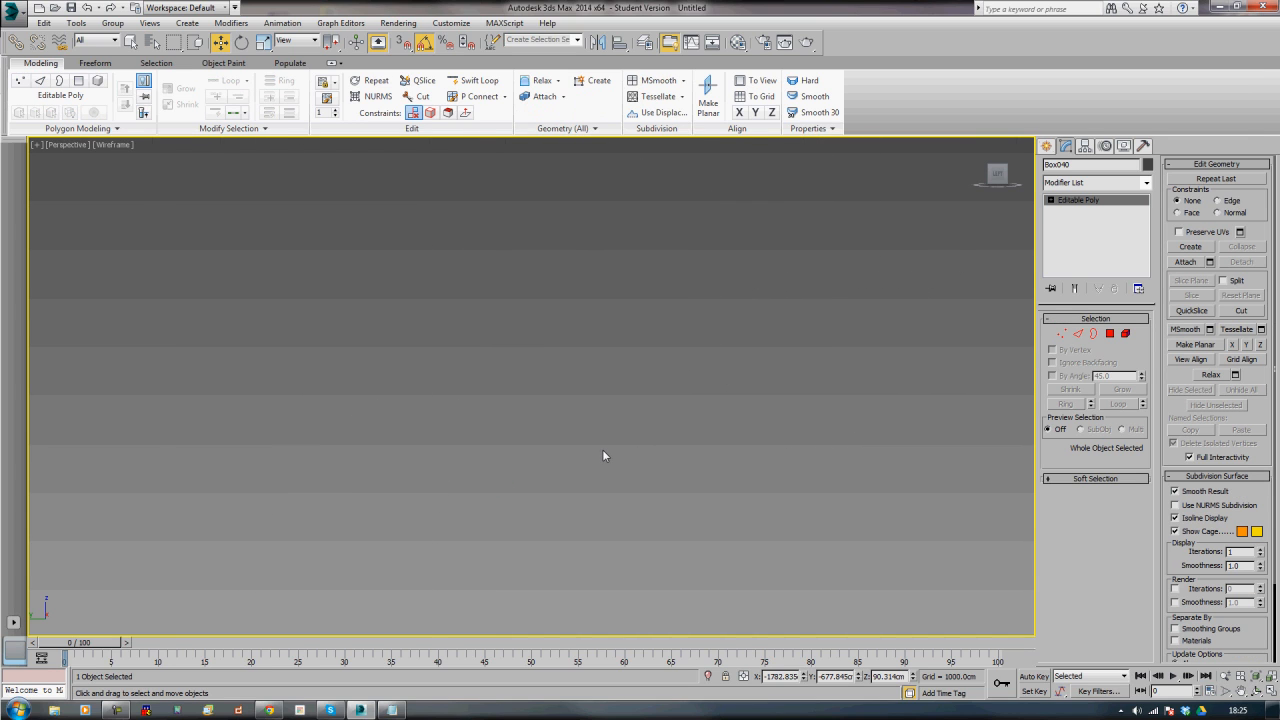
pyautogui.press('z')
pyautogui.click(841, 460)
pyautogui.scroll(-5, 834, 462)
pyautogui.keyDown('alt'); pyautogui.moveTo(833, 462); pyautogui.dragTo(660, 476, button='middle'); pyautogui.keyUp('alt')
pyautogui.press('F3')
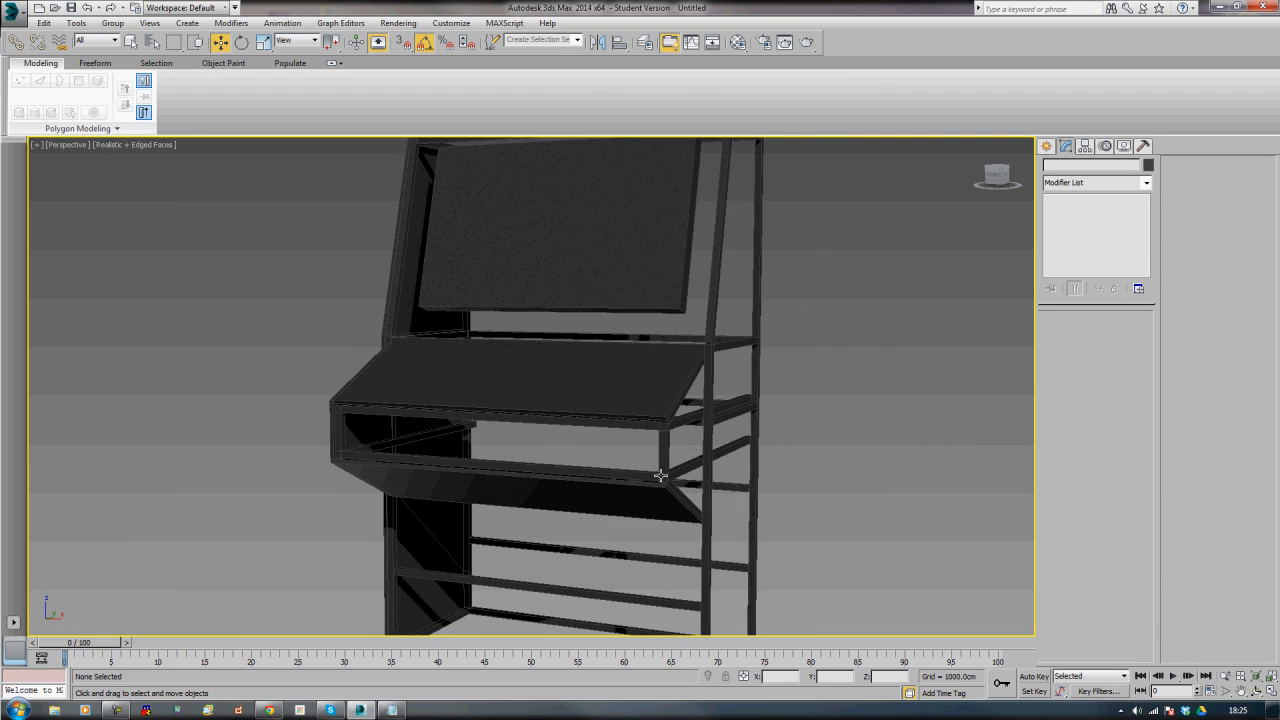
pyautogui.click(358, 433)
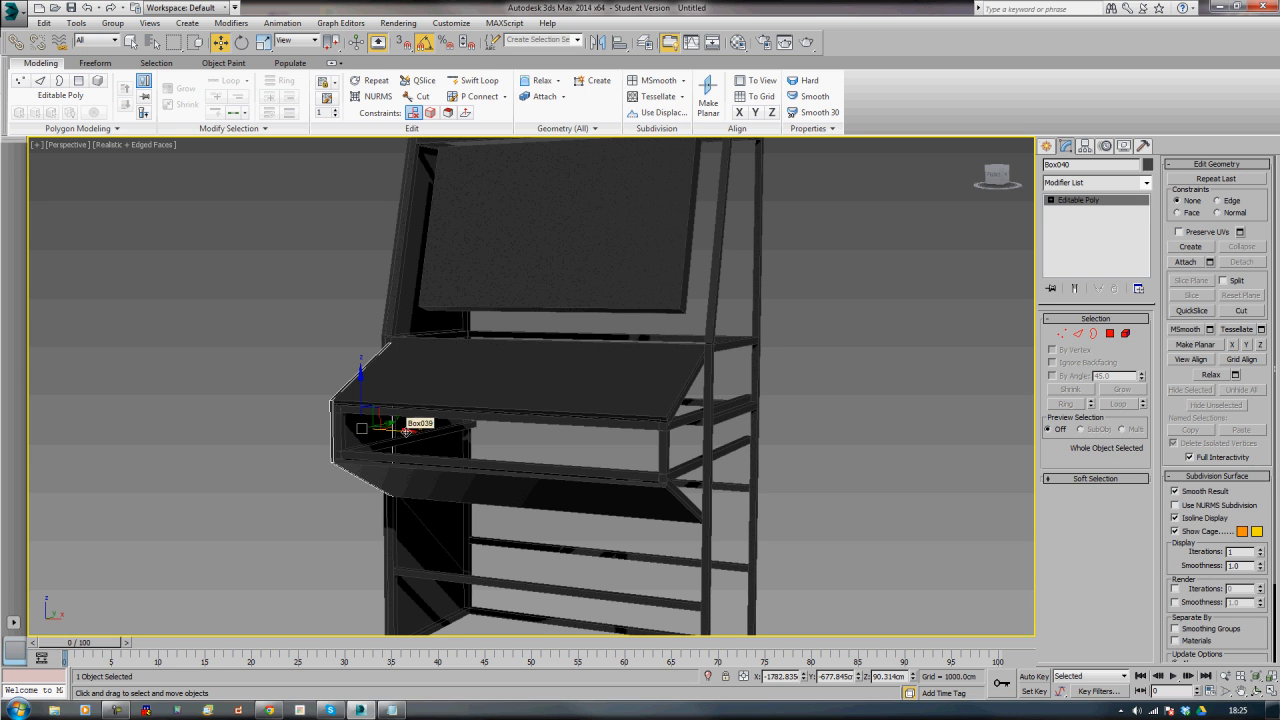
pyautogui.keyDown('shift'); pyautogui.moveTo(406, 432); pyautogui.dragTo(728, 533); pyautogui.keyUp('shift')
pyautogui.click(641, 412)
# - Shift the cloned bracket side panel about -0.65 cm along X so it sits flush against the bracket in the top view
pyautogui.press('t')
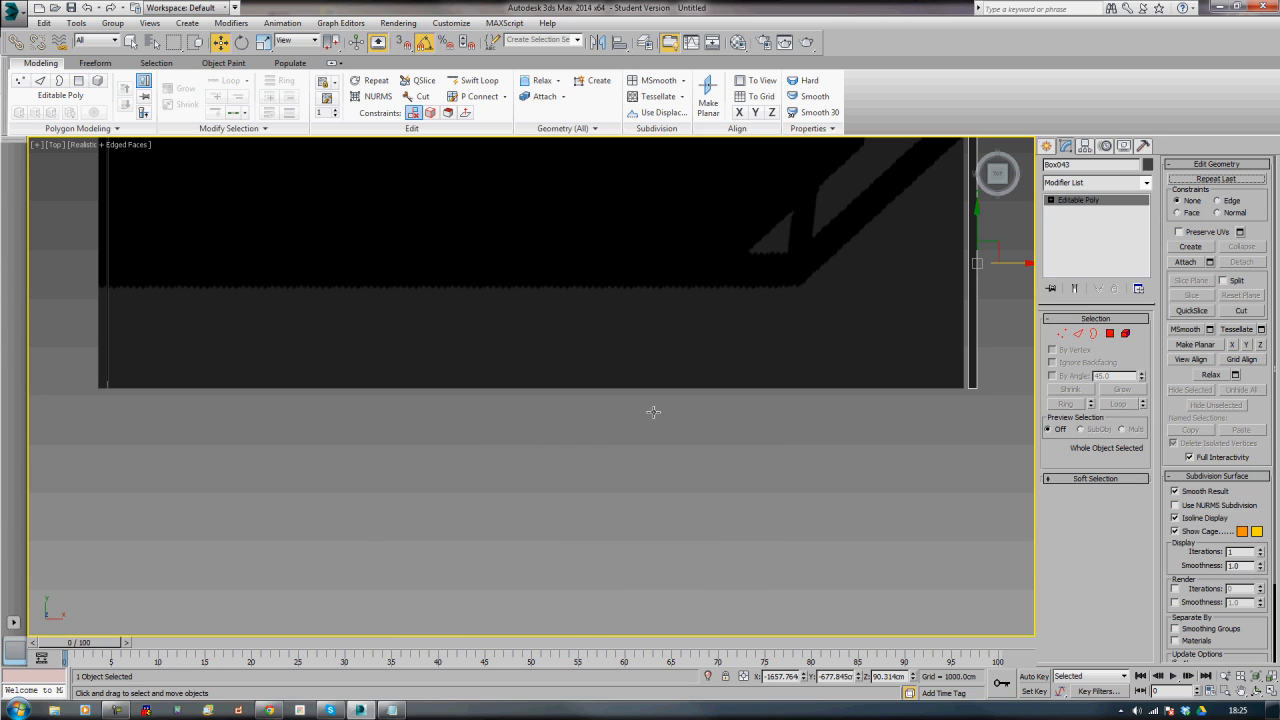
pyautogui.press('z')
pyautogui.moveTo(567, 476); pyautogui.dragTo(650, 489, button='middle')
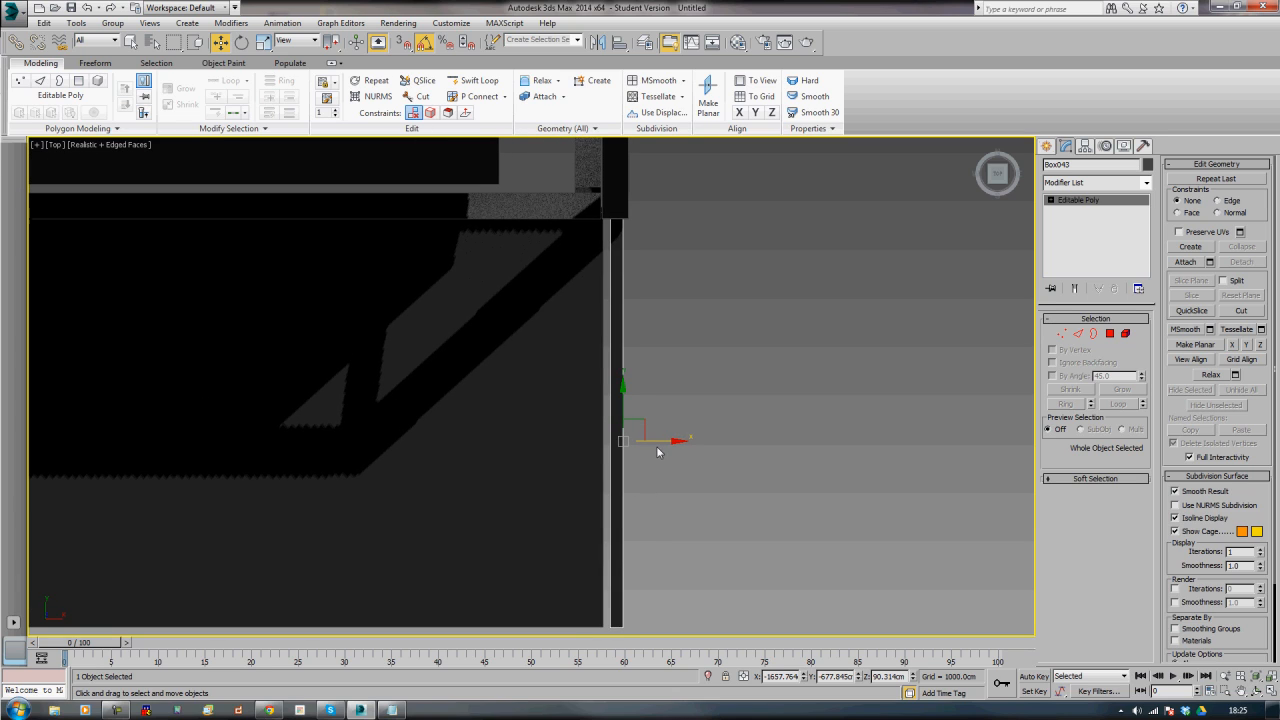
pyautogui.moveTo(658, 441); pyautogui.dragTo(651, 441)
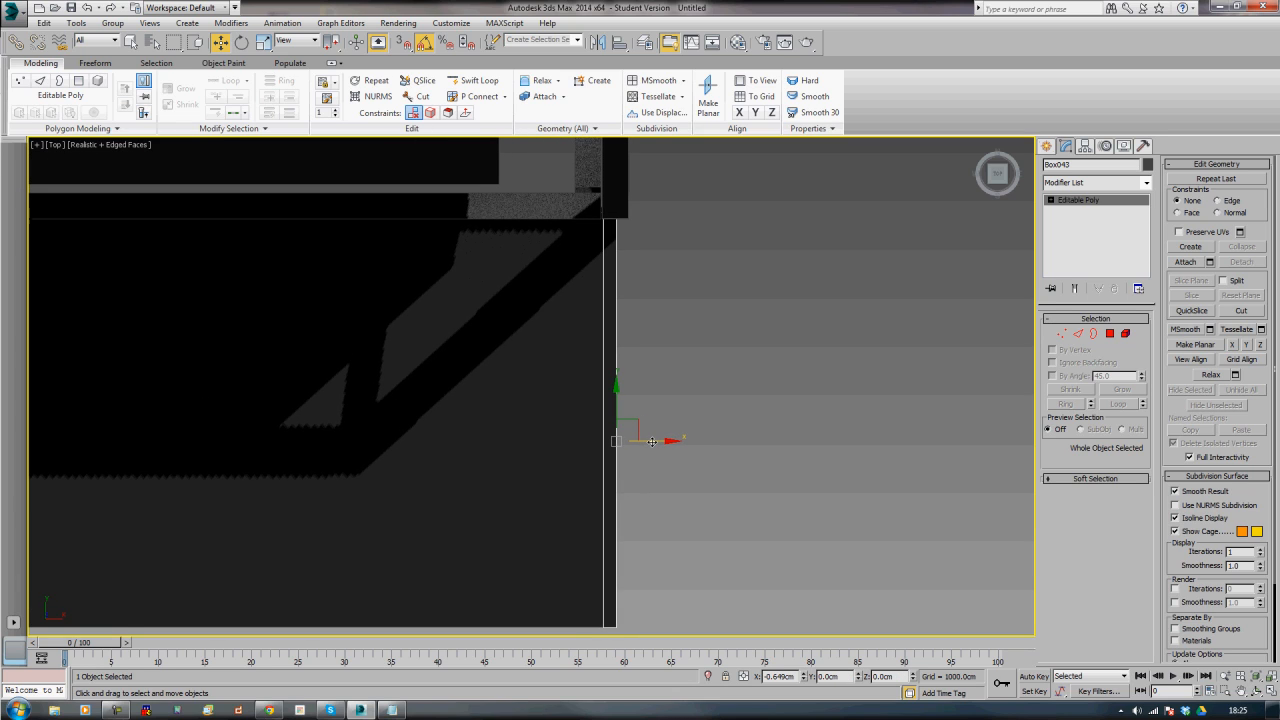
# - Clone the cabinet's tall side panel as a copy across to the opposite side of the frame
pyautogui.scroll(-10, 443, 511)
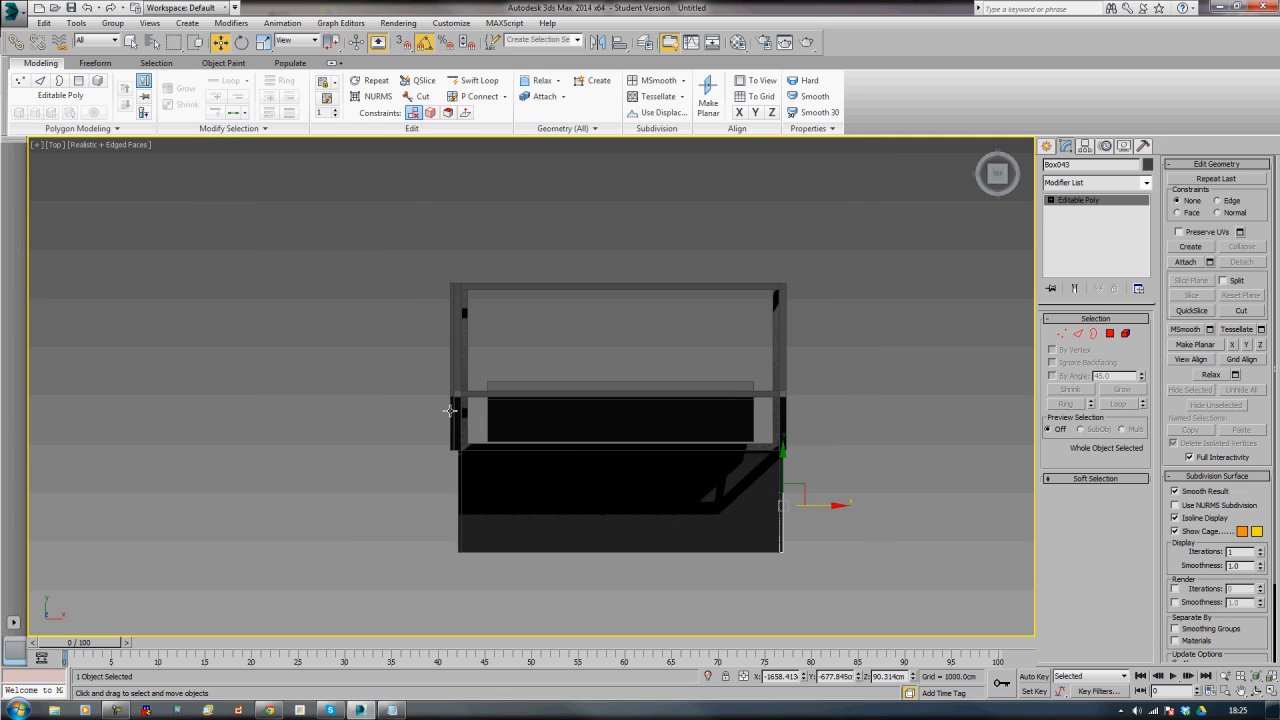
pyautogui.click(451, 410)
pyautogui.moveTo(514, 437); pyautogui.dragTo(251, 387, button='middle')
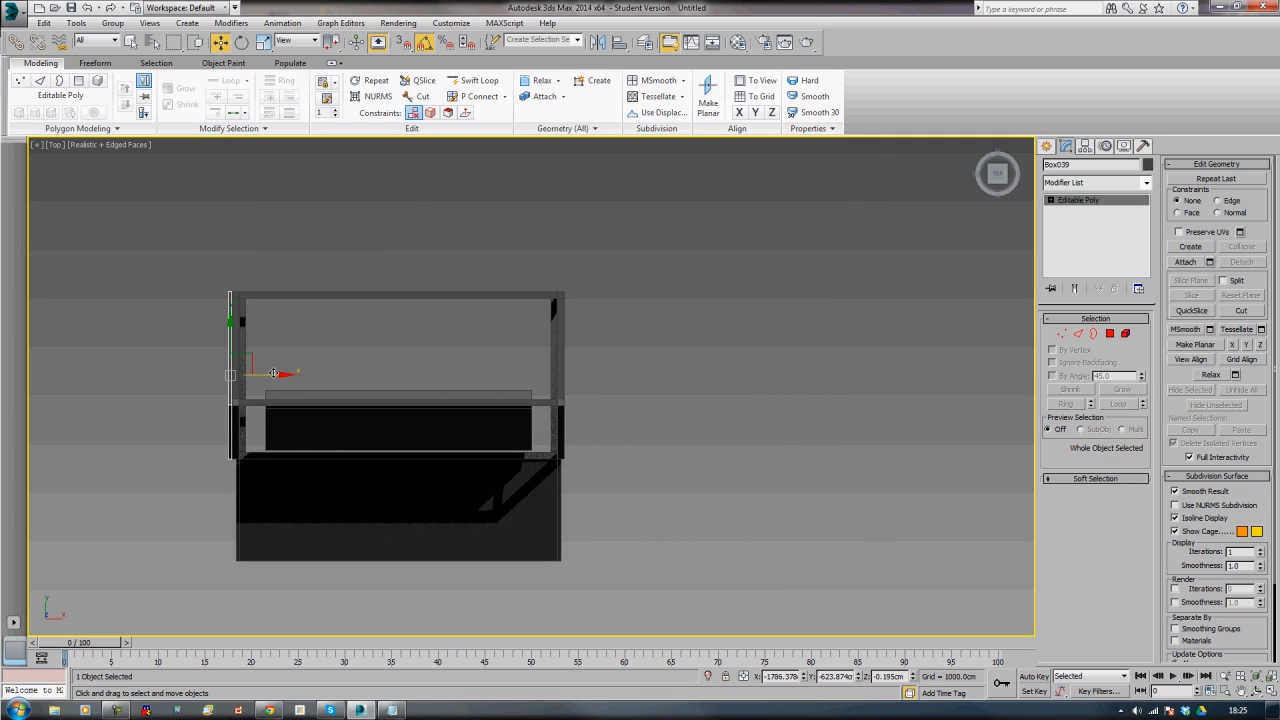
pyautogui.moveTo(273, 373); pyautogui.dragTo(327, 384)
pyautogui.keyDown('shift'); pyautogui.moveTo(650, 430); pyautogui.dragTo(606, 430); pyautogui.keyUp('shift')
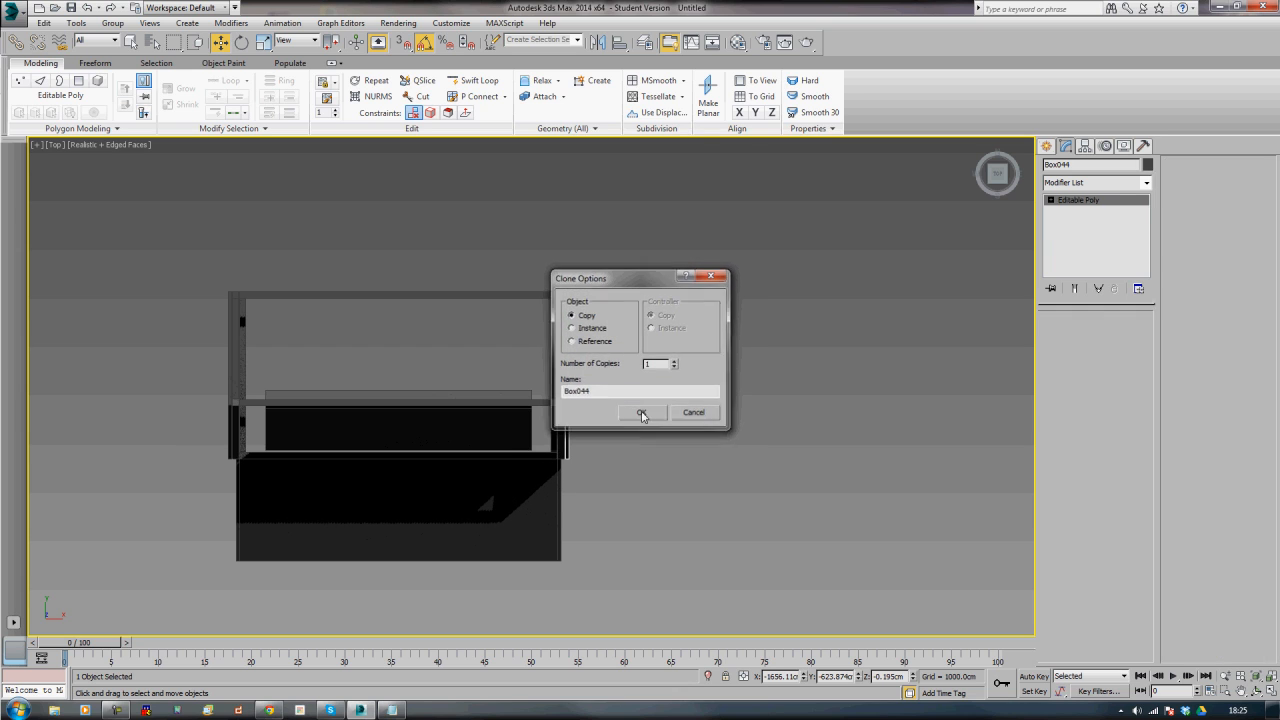
pyautogui.click(641, 412)
# - Move the cloned tall side panel to about X -1656.5 cm so it sits flush against the frame
pyautogui.scroll(4, 600, 420)
pyautogui.scroll(3, 486, 411)
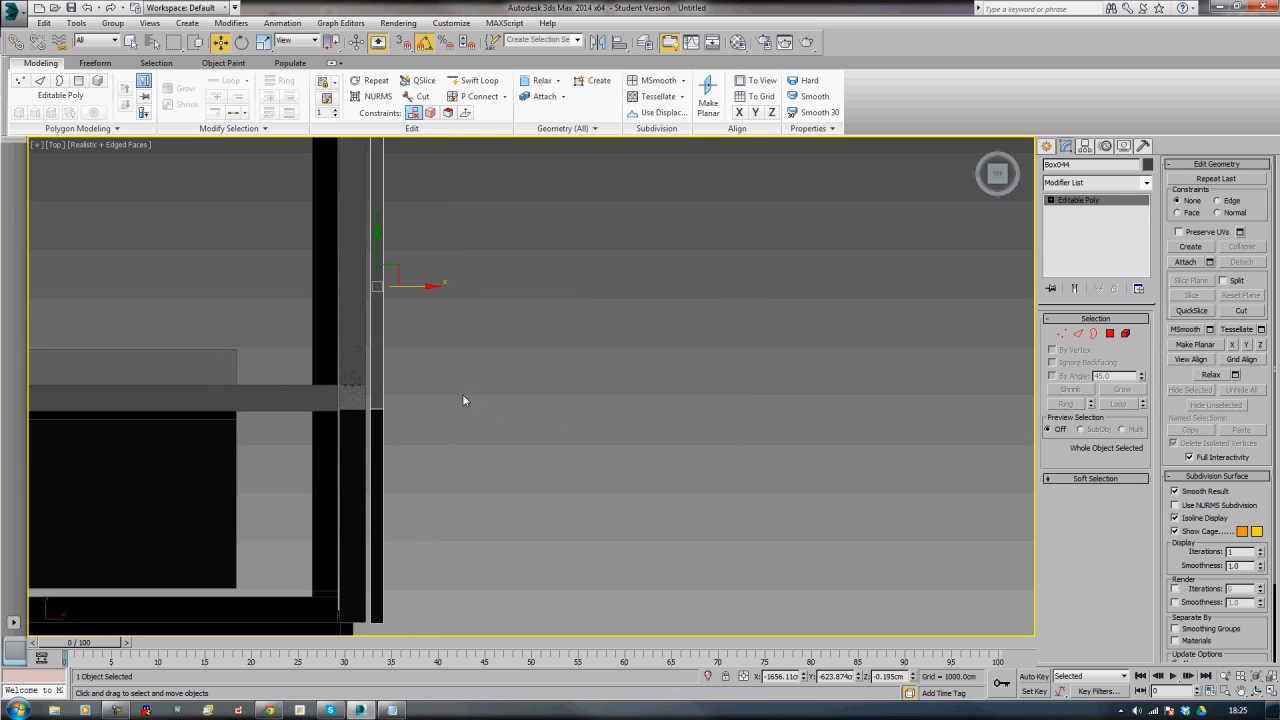
pyautogui.moveTo(437, 313); pyautogui.dragTo(587, 393, button='middle')
pyautogui.moveTo(572, 368); pyautogui.dragTo(568, 367)
pyautogui.scroll(-4, 621, 457)
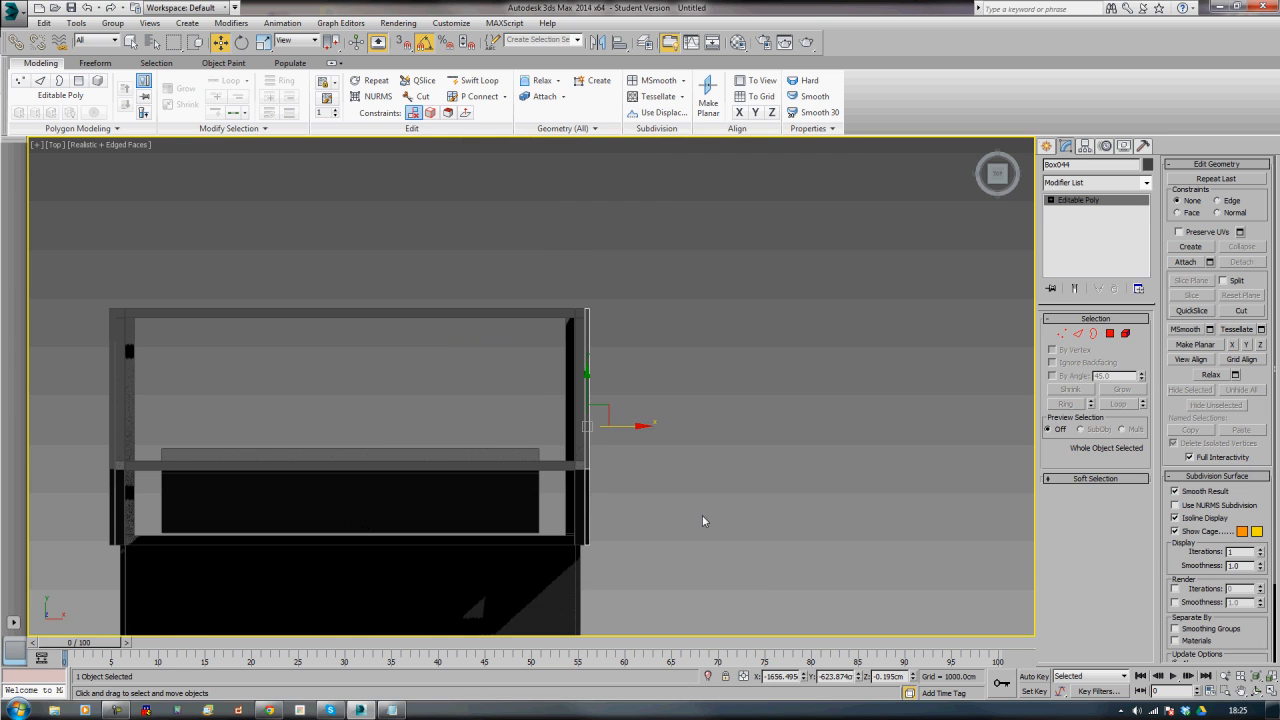
# - Inspect the panelled cabinet from several angles, checking both sides, the bracket and the open lower front
pyautogui.click(702, 515)
pyautogui.press('p')
pyautogui.press('z')
pyautogui.scroll(-5, 684, 508)
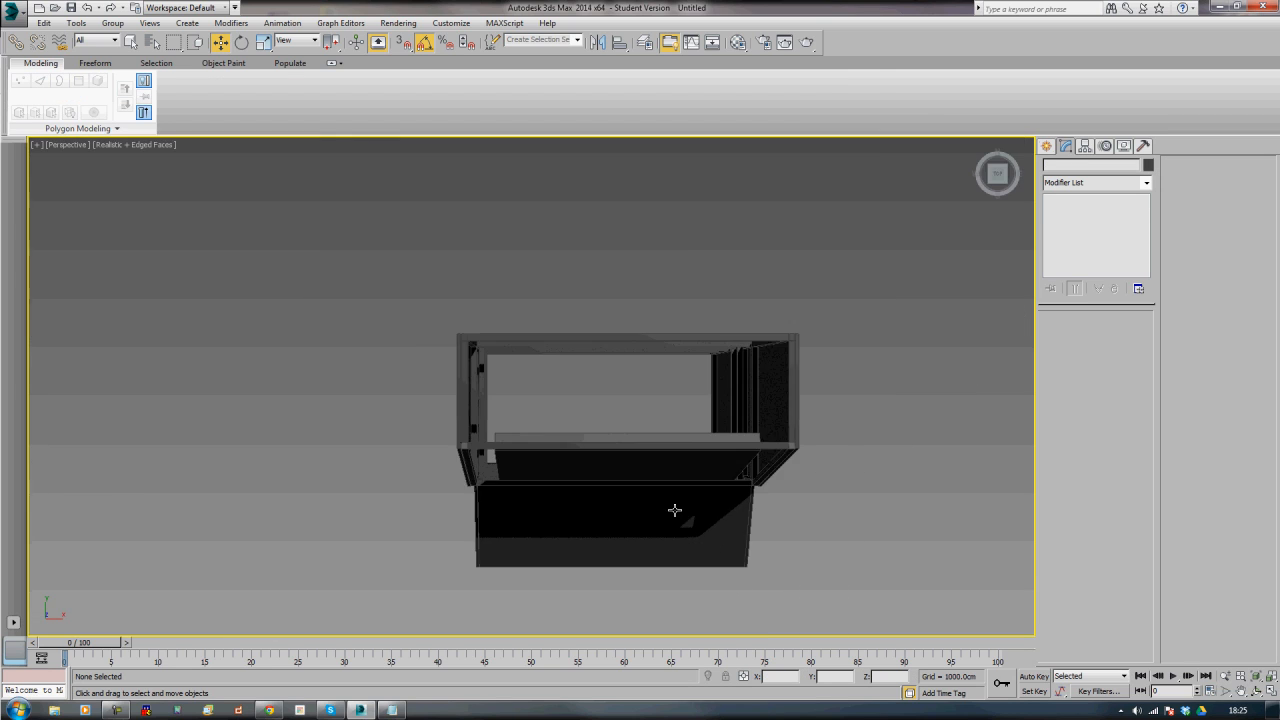
pyautogui.keyDown('alt'); pyautogui.moveTo(674, 511); pyautogui.dragTo(612, 400, button='middle'); pyautogui.keyUp('alt')
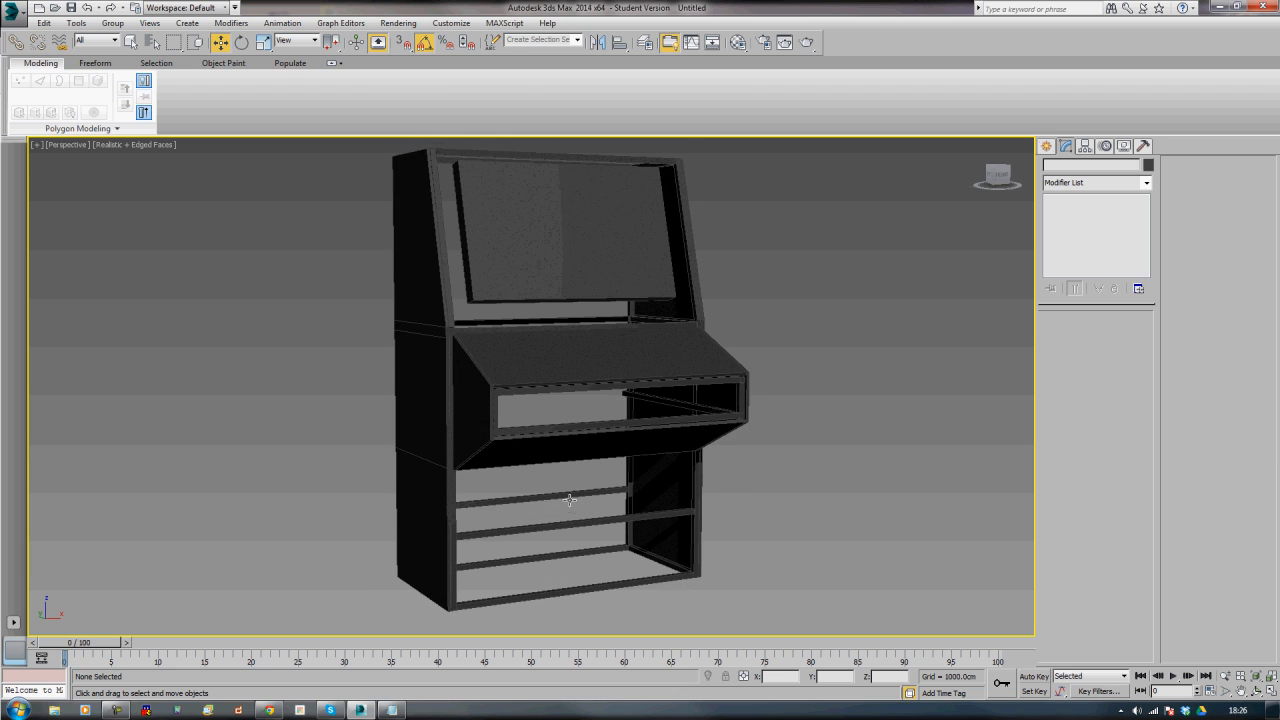
pyautogui.moveTo(570, 500); pyautogui.dragTo(542, 597, button='middle')
pyautogui.keyDown('alt'); pyautogui.moveTo(457, 528); pyautogui.dragTo(426, 565, button='middle'); pyautogui.keyUp('alt')
pyautogui.scroll(5, 460, 506)
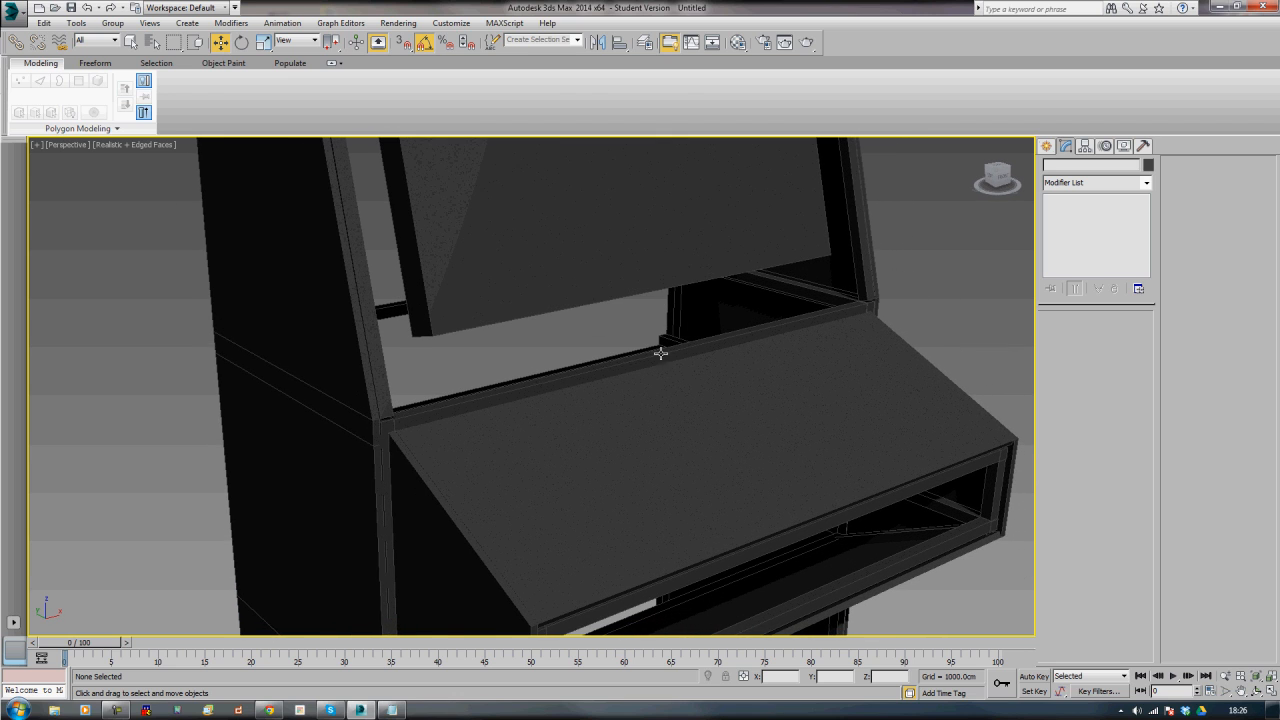
pyautogui.moveTo(444, 400); pyautogui.dragTo(379, 427, button='middle')
pyautogui.keyDown('alt'); pyautogui.moveTo(332, 388); pyautogui.dragTo(349, 408, button='middle'); pyautogui.keyUp('alt')
pyautogui.scroll(-5, 348, 413)
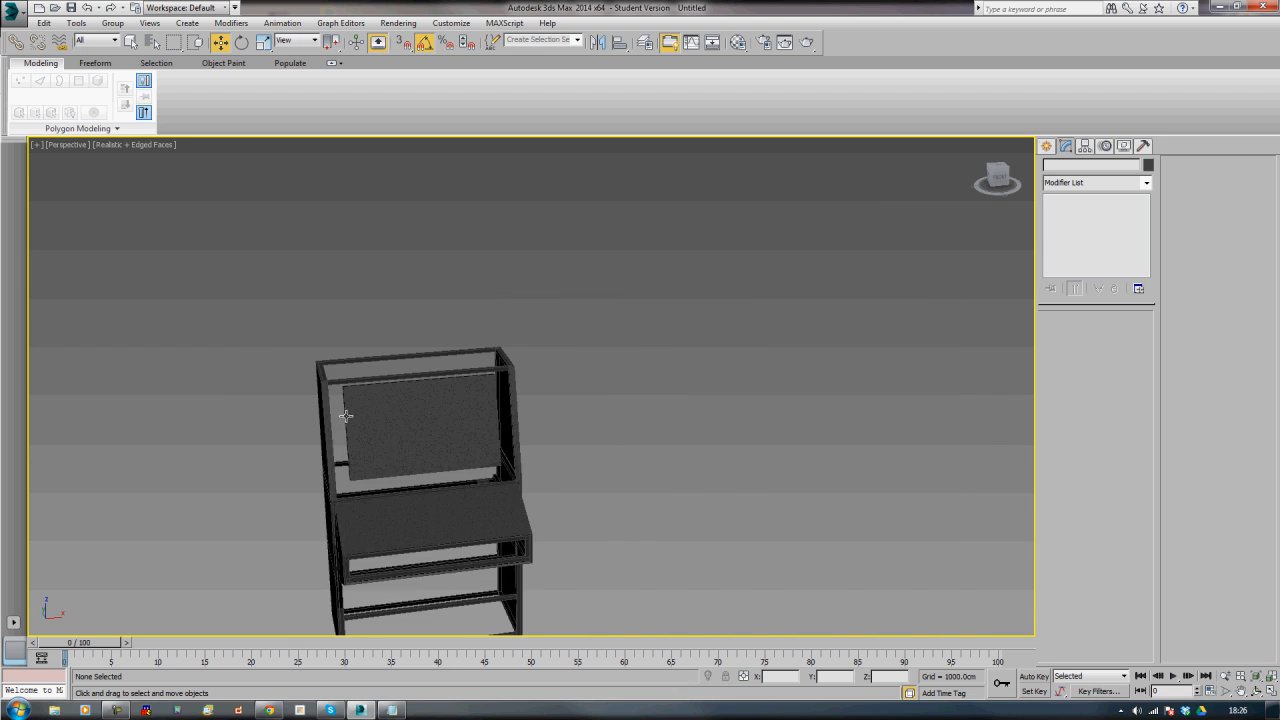
pyautogui.moveTo(443, 563); pyautogui.dragTo(500, 397, button='middle')
pyautogui.moveTo(500, 547); pyautogui.dragTo(560, 470, button='middle')
pyautogui.scroll(3, 500, 465)
# - Check the dimensions of the sloped top panel and of the frame's front upright beside the open lower front
pyautogui.click(1046, 146)
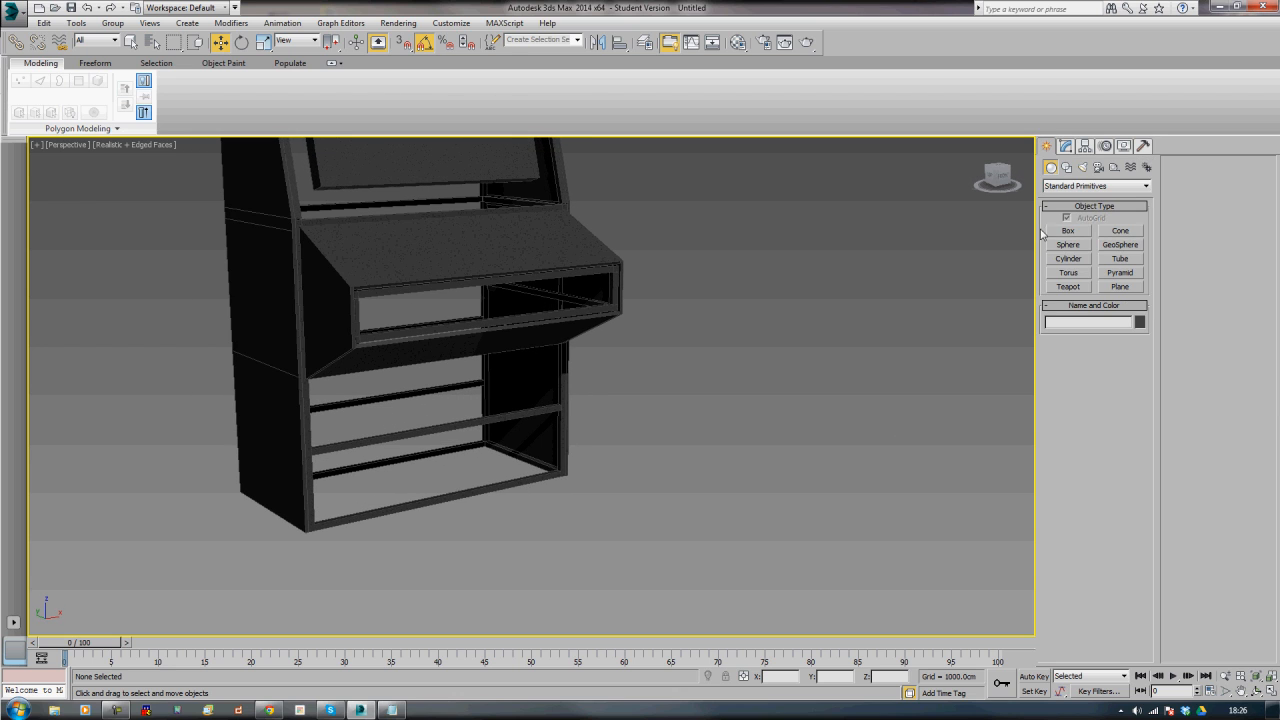
pyautogui.click(478, 249)
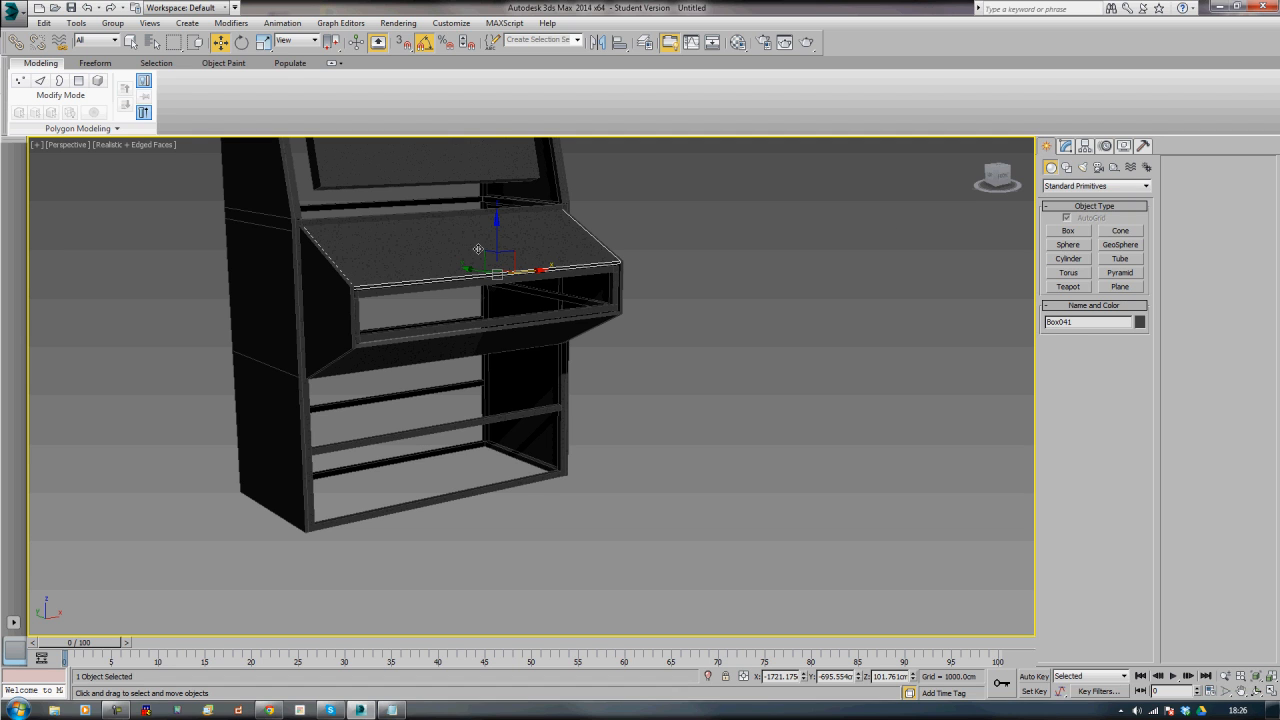
pyautogui.keyDown('alt'); pyautogui.moveTo(441, 309); pyautogui.dragTo(433, 337, button='middle'); pyautogui.keyUp('alt')
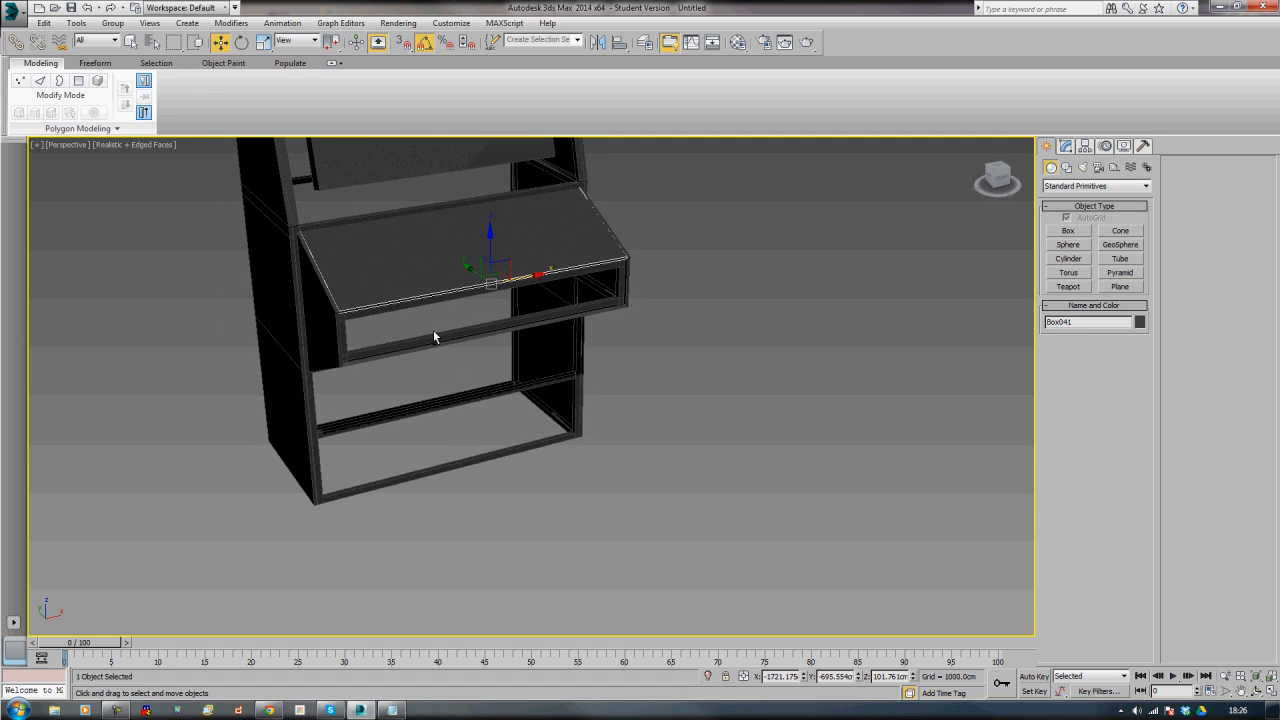
pyautogui.click(1067, 147)
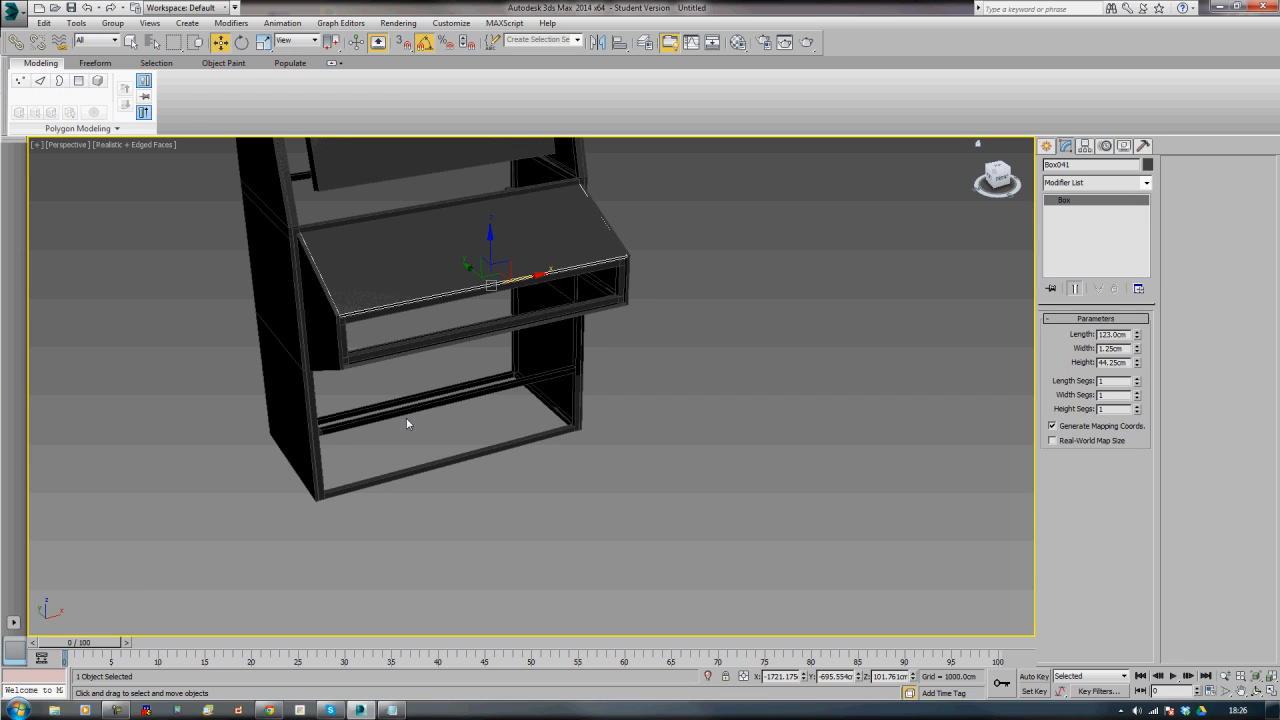
pyautogui.keyDown('alt'); pyautogui.moveTo(344, 433); pyautogui.dragTo(319, 408, button='middle'); pyautogui.keyUp('alt')
pyautogui.click(311, 459)
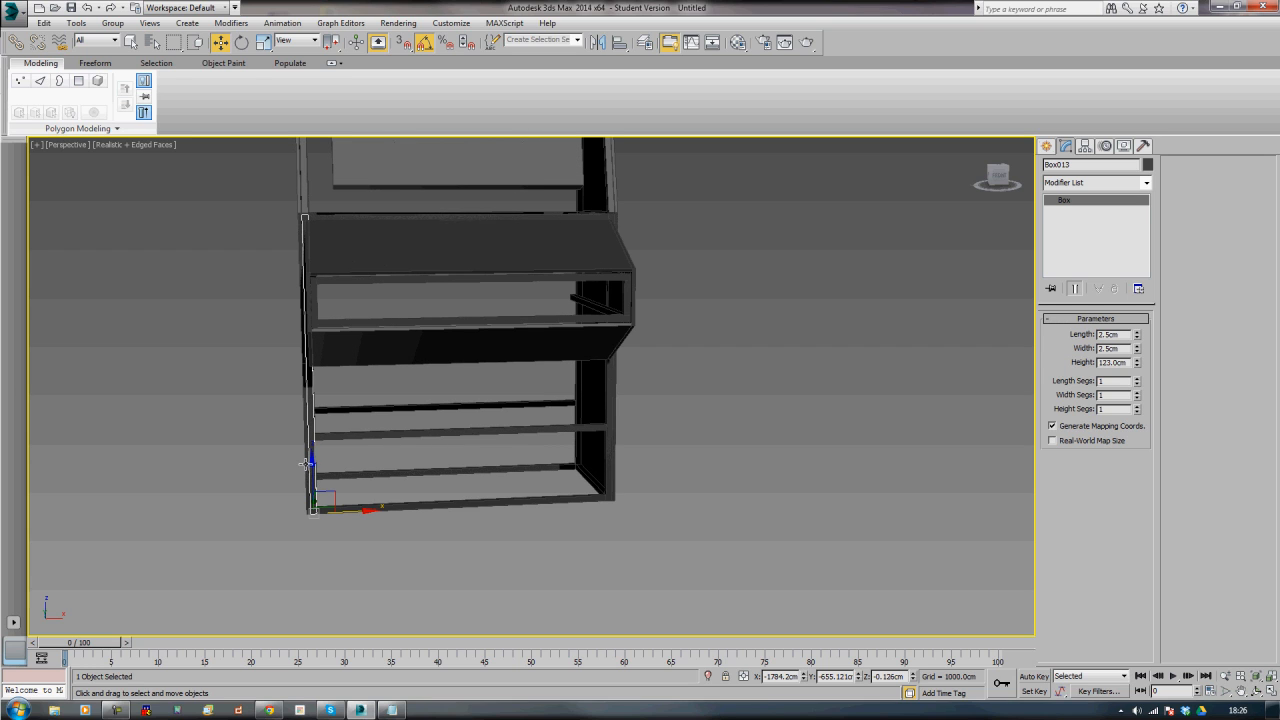
pyautogui.click(306, 462)
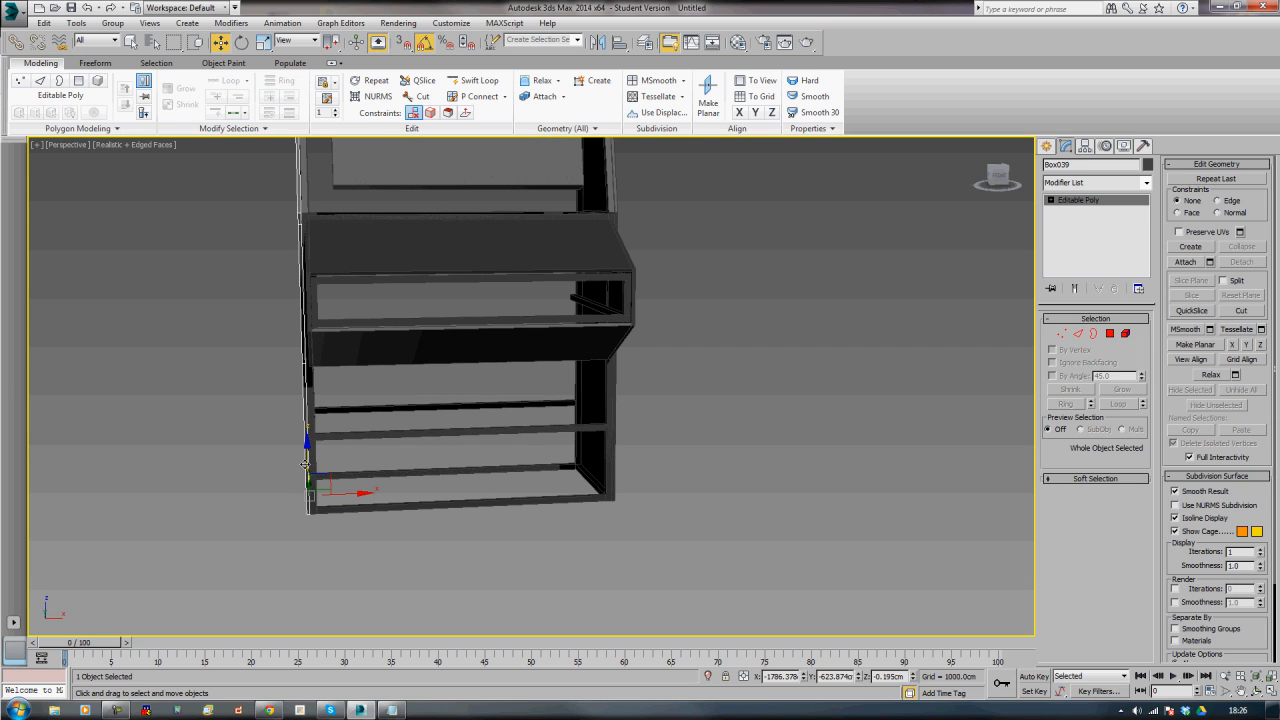
# - Clone the sloped top panel as a copy in front of the cabinet and set the copy's length to 131 cm
pyautogui.click(386, 262)
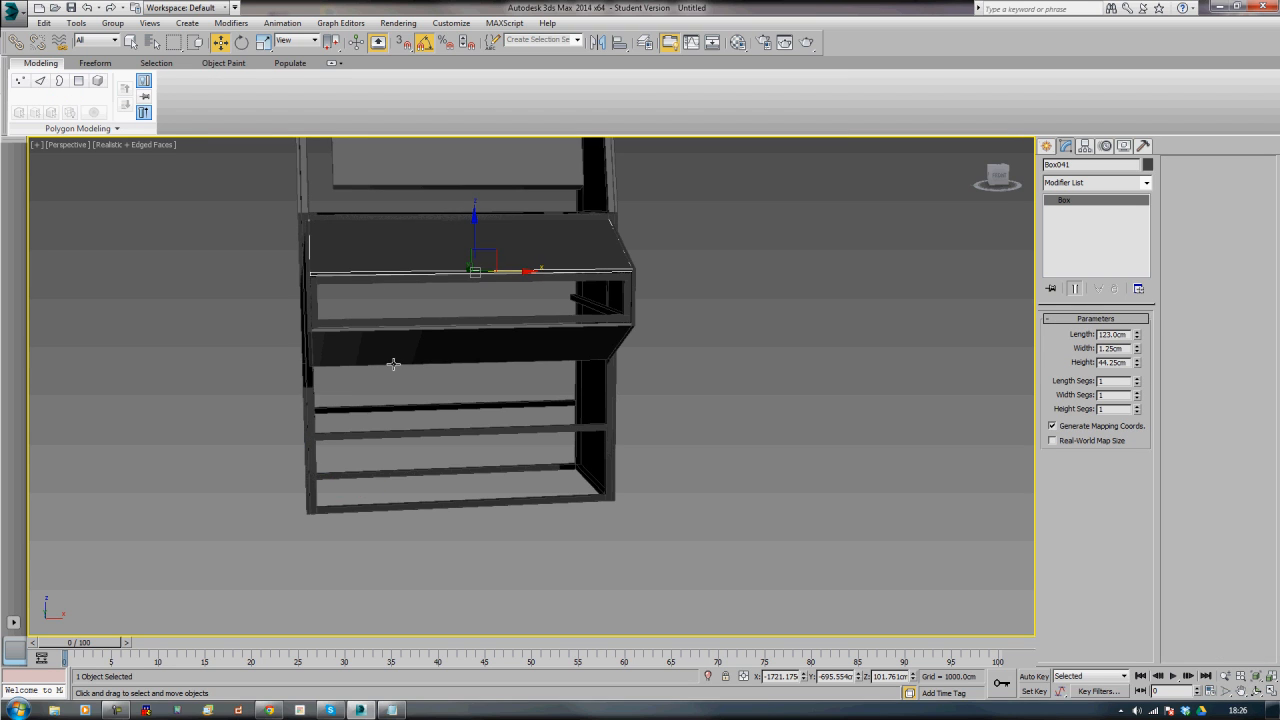
pyautogui.keyDown('alt'); pyautogui.moveTo(394, 364); pyautogui.dragTo(406, 410, button='middle'); pyautogui.keyUp('alt')
pyautogui.keyDown('alt'); pyautogui.moveTo(456, 376); pyautogui.dragTo(532, 376, button='middle'); pyautogui.keyUp('alt')
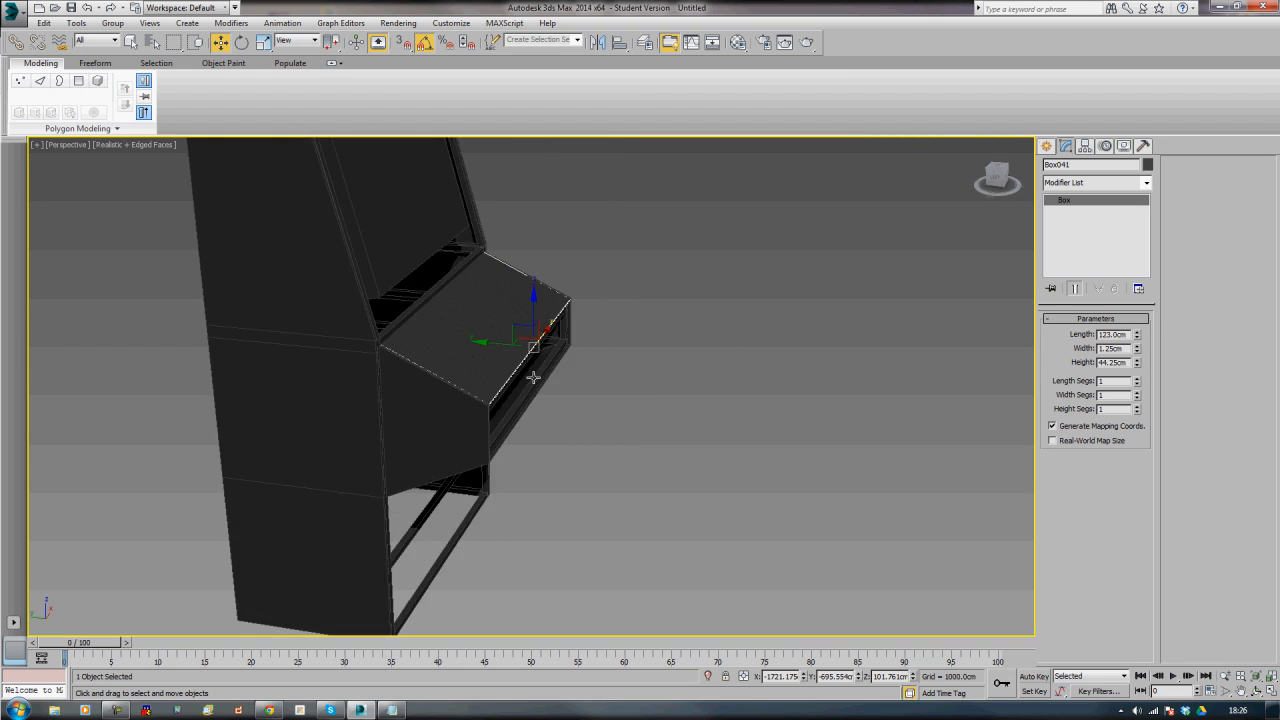
pyautogui.keyDown('shift'); pyautogui.moveTo(512, 327); pyautogui.dragTo(715, 410); pyautogui.keyUp('shift')
pyautogui.click(643, 412)
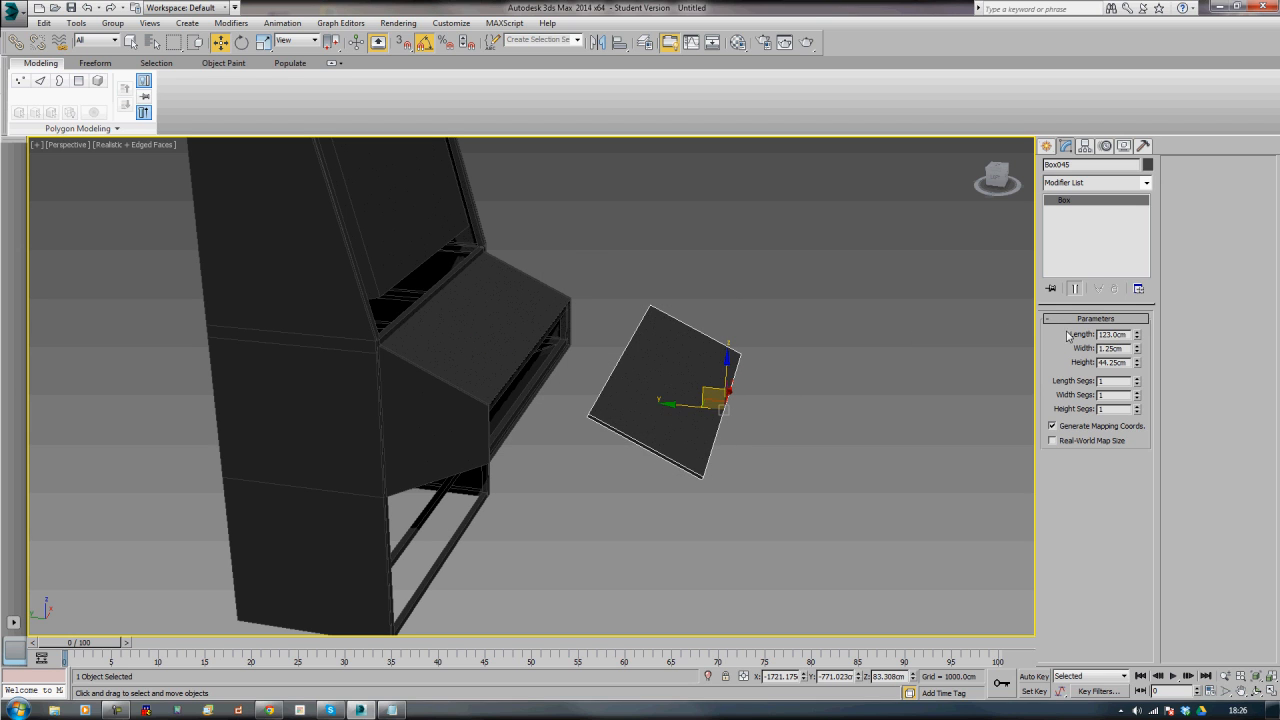
pyautogui.doubleClick(1107, 334)
pyautogui.write('130')
pyautogui.press('Return')
# - Rotate the cloned panel to Y 0° so it stands upright
pyautogui.moveTo(595, 465); pyautogui.dragTo(560, 454, button='middle')
pyautogui.press('e')
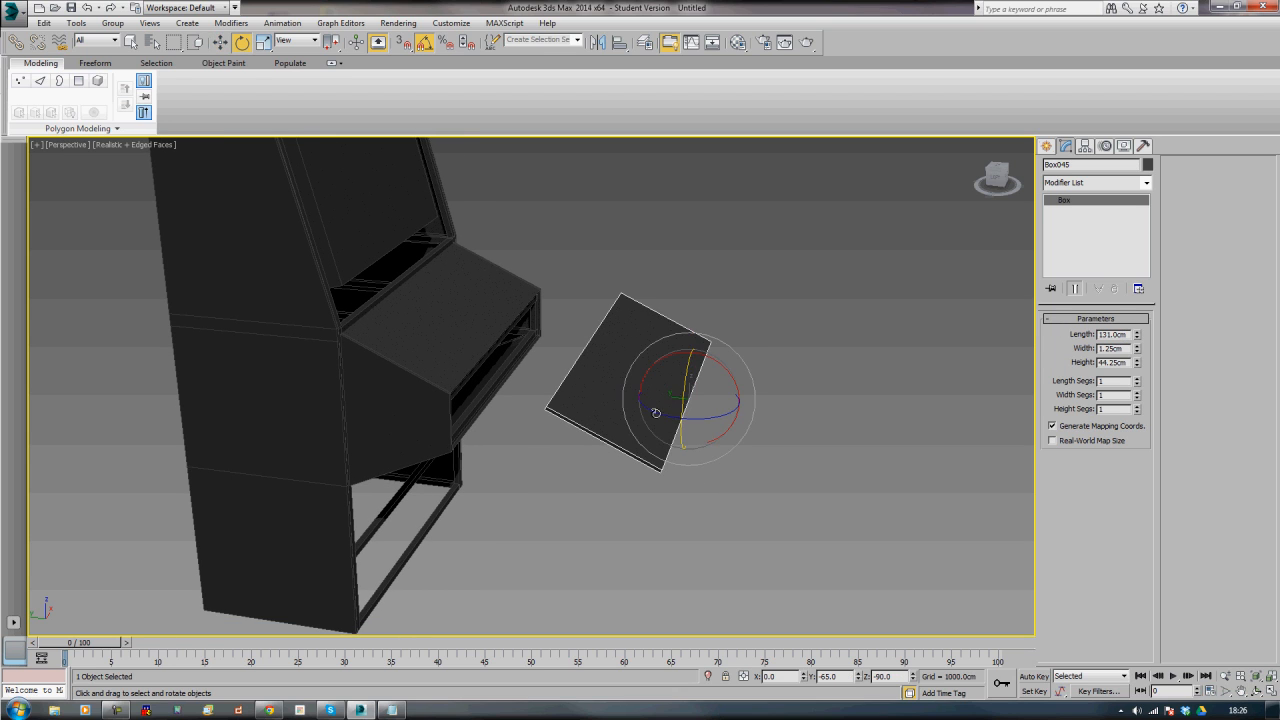
pyautogui.moveTo(659, 362); pyautogui.dragTo(695, 339)
pyautogui.moveTo(716, 438)
pyautogui.keyDown('alt'); pyautogui.mouseDown(button='middle')
pyautogui.moveTo(713, 376)
pyautogui.moveTo(726, 415)
pyautogui.mouseUp(button='middle'); pyautogui.keyUp('alt')
# - Move the upright panel to the cabinet's lower front in the left view, at about Y -656 cm and Z -0.4 cm
pyautogui.scroll(-1, 652, 466)
pyautogui.moveTo(650, 467); pyautogui.dragTo(680, 417, button='middle')
pyautogui.press('l')
pyautogui.press('z')
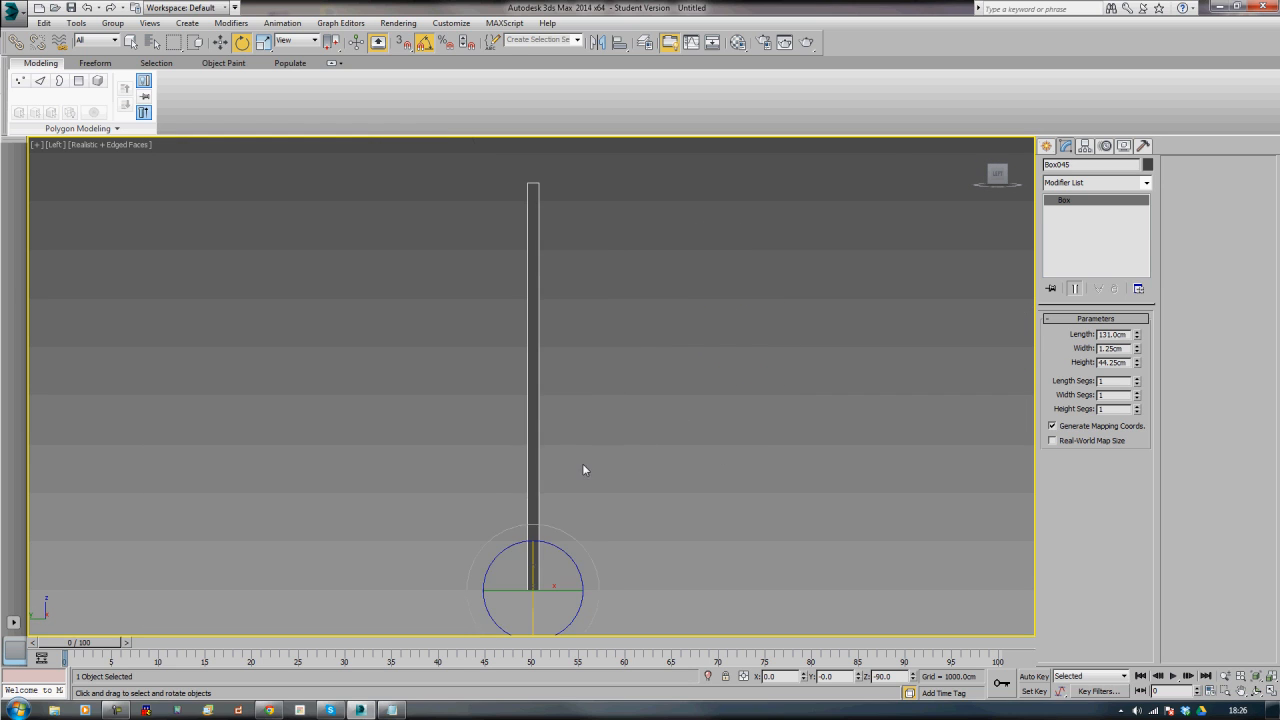
pyautogui.scroll(-5, 637, 388)
pyautogui.moveTo(582, 463); pyautogui.dragTo(640, 398, button='middle')
pyautogui.press('w')
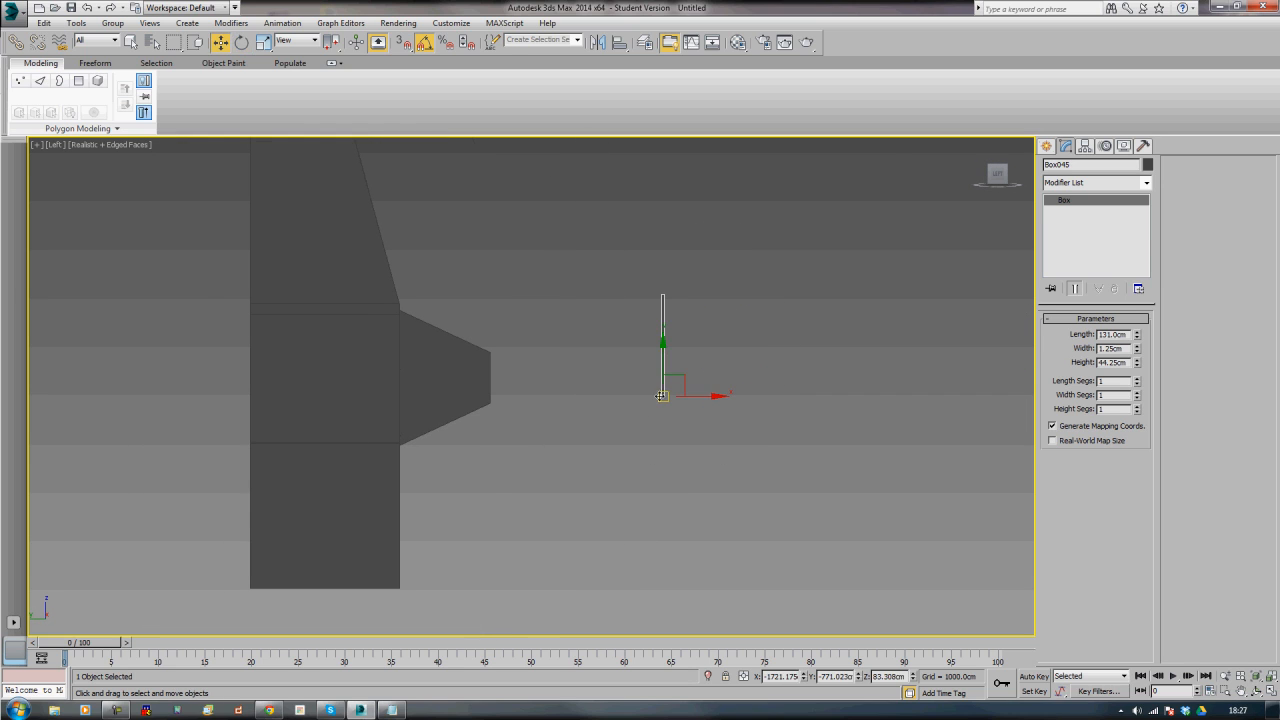
pyautogui.moveTo(680, 380); pyautogui.dragTo(418, 571)
# - Nudge the lower front panel outward to about Y -656.9 cm so it lies against the front of the frame
pyautogui.press('p')
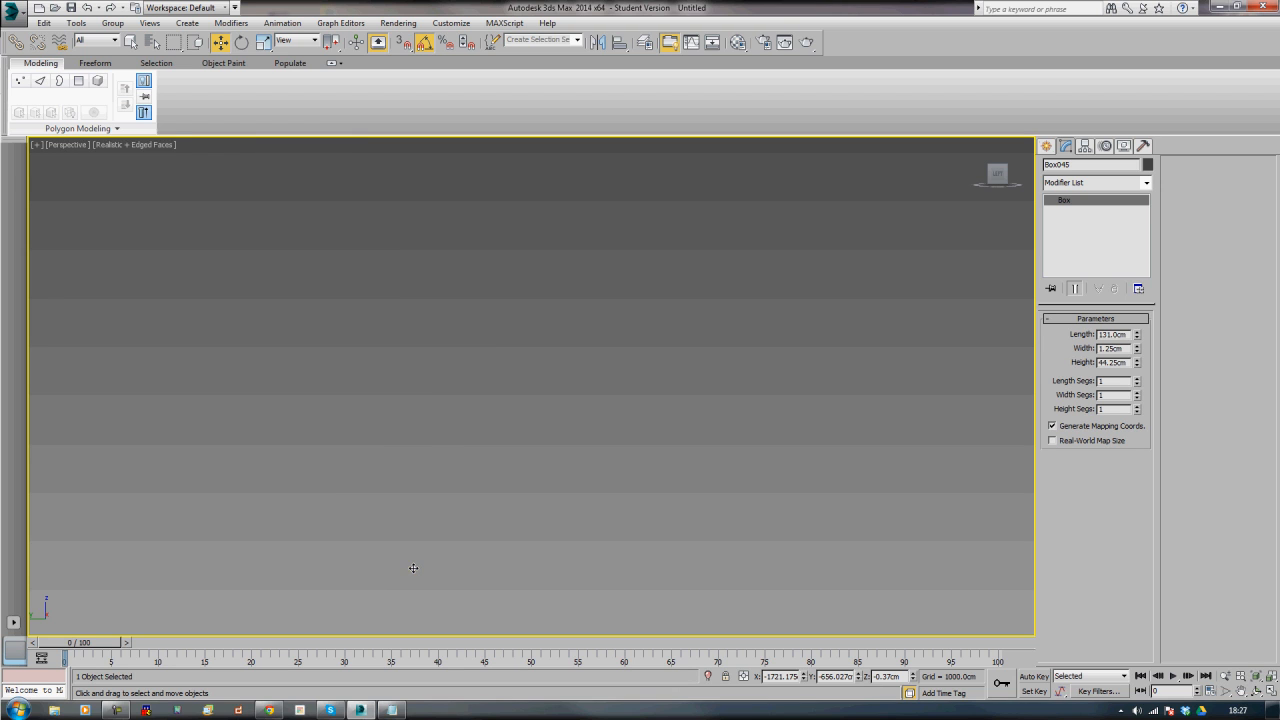
pyautogui.press('z')
pyautogui.scroll(-4, 462, 557)
pyautogui.keyDown('alt'); pyautogui.moveTo(464, 556); pyautogui.dragTo(507, 540, button='middle'); pyautogui.keyUp('alt')
pyautogui.scroll(4, 516, 519)
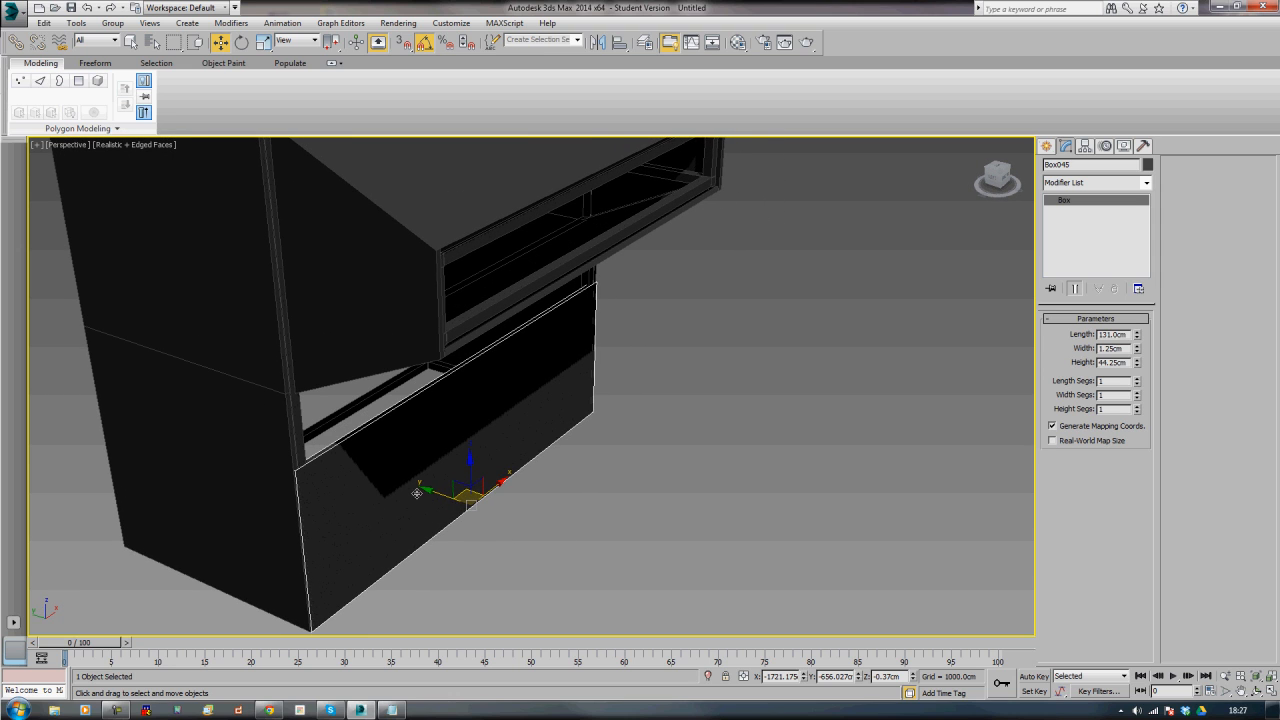
pyautogui.moveTo(427, 491); pyautogui.dragTo(429, 492)
# - Resize the lower front panel to about 132.31 cm long and 62.25 cm high to cover the opening below the bracket
pyautogui.moveTo(429, 497)
pyautogui.keyDown('alt'); pyautogui.mouseDown(button='middle')
pyautogui.moveTo(439, 470)
pyautogui.moveTo(439, 497)
pyautogui.mouseUp(button='middle'); pyautogui.keyUp('alt')
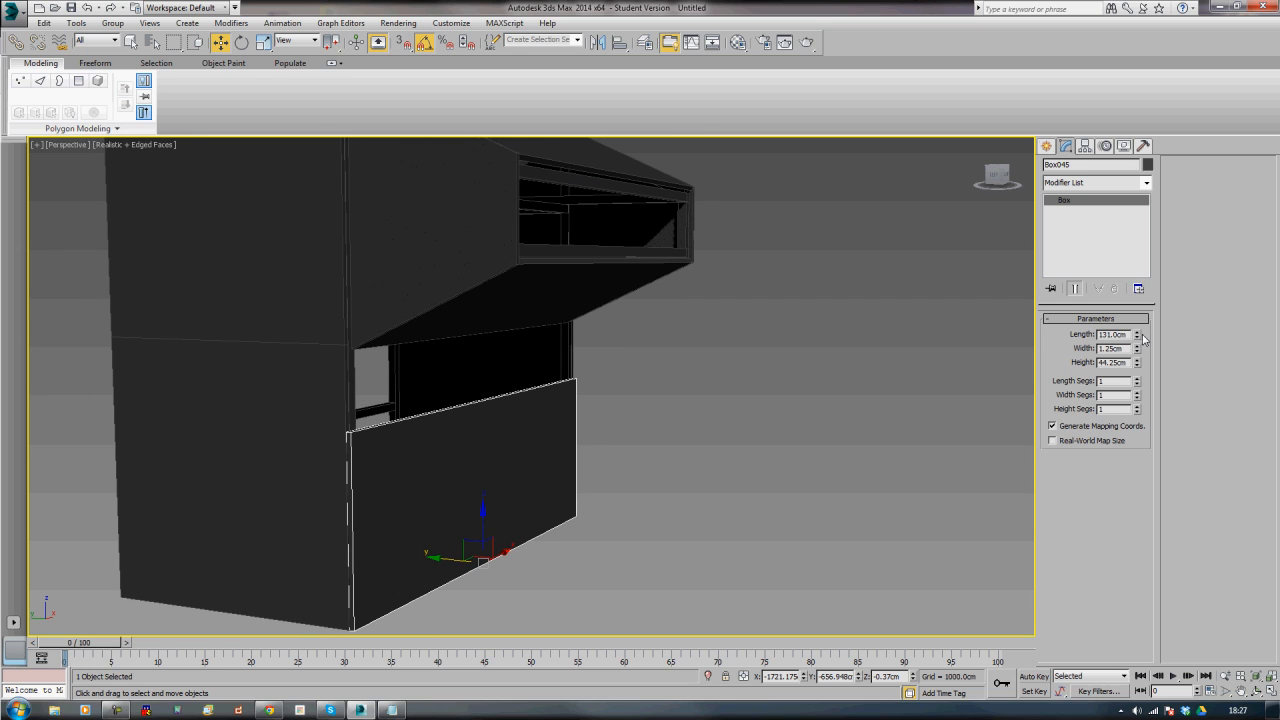
pyautogui.moveTo(1138, 337)
pyautogui.mouseDown()
pyautogui.moveTo(1093, 335)
pyautogui.moveTo(1123, 345)
pyautogui.mouseUp()
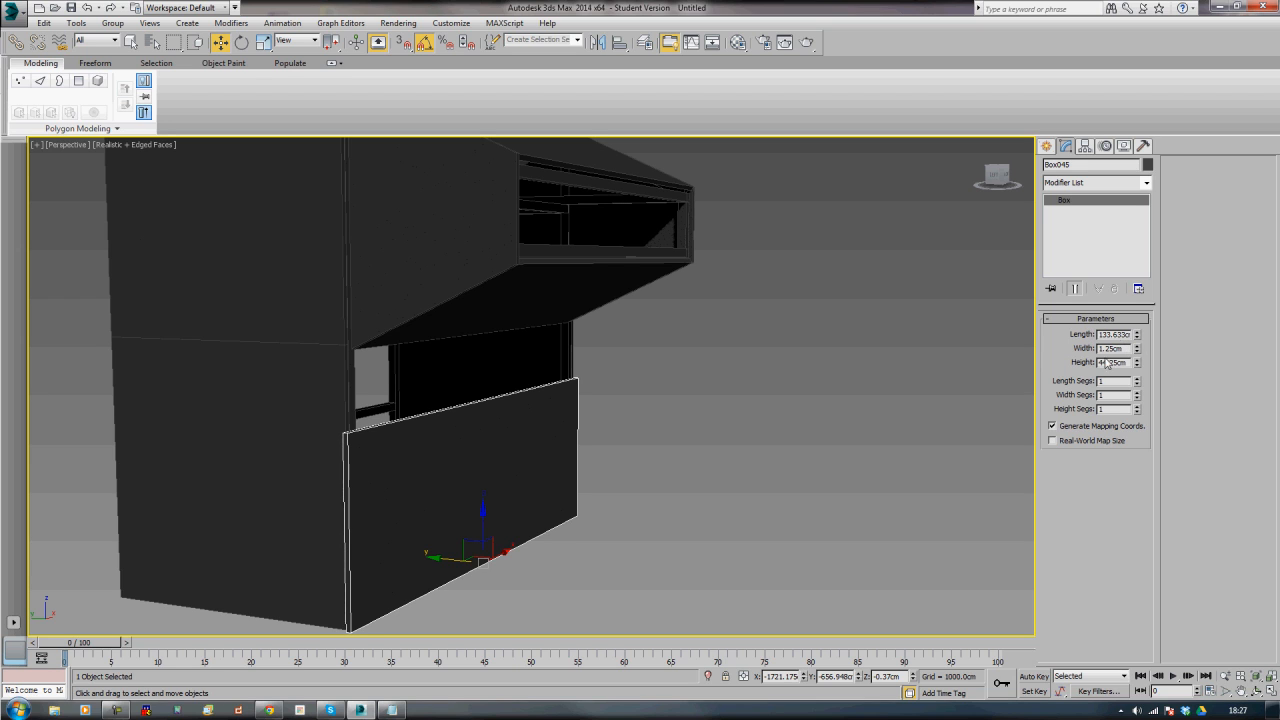
pyautogui.keyDown('alt'); pyautogui.moveTo(864, 486); pyautogui.dragTo(758, 496, button='middle'); pyautogui.keyUp('alt')
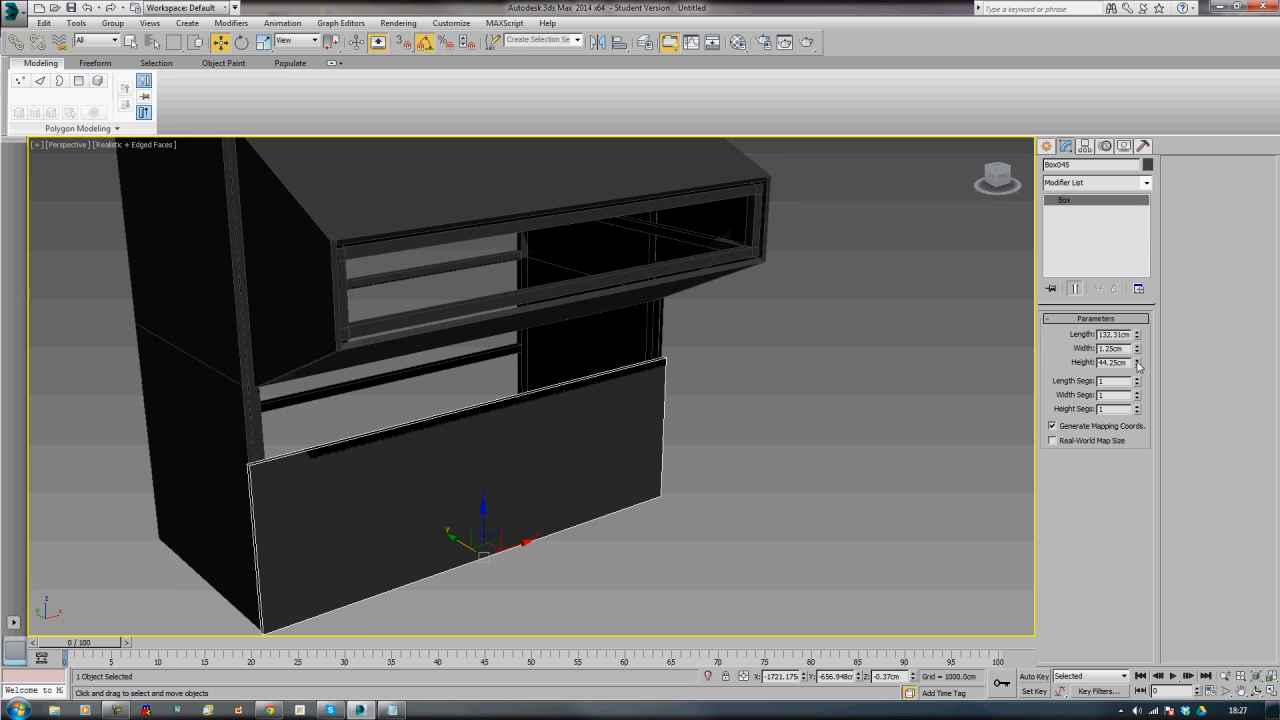
pyautogui.moveTo(1137, 364); pyautogui.dragTo(1137, 364)
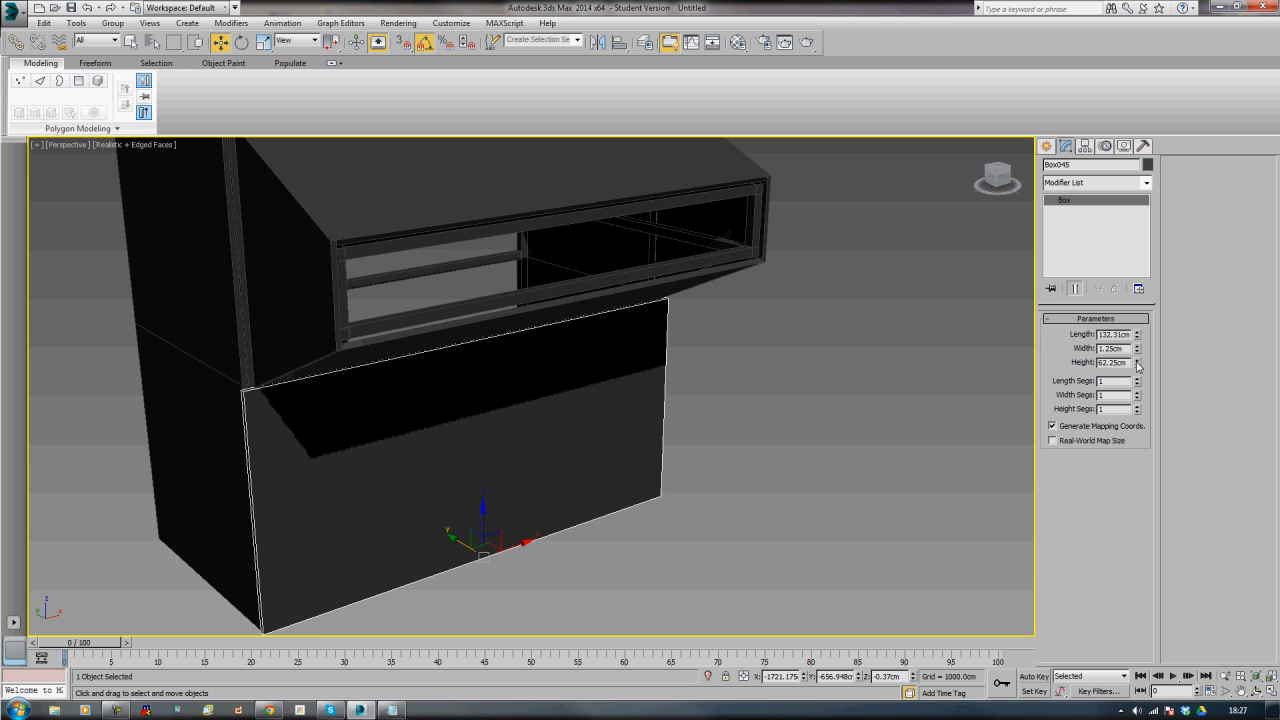
pyautogui.keyDown('alt'); pyautogui.moveTo(769, 422); pyautogui.dragTo(621, 525, button='middle'); pyautogui.keyUp('alt')
# - Select the cloned bracket side panel and examine the bracket and the upper front of the cabinet
pyautogui.hotkey('ctrl', 'e')
pyautogui.click(636, 484)
pyautogui.moveTo(253, 477); pyautogui.dragTo(582, 455, button='middle')
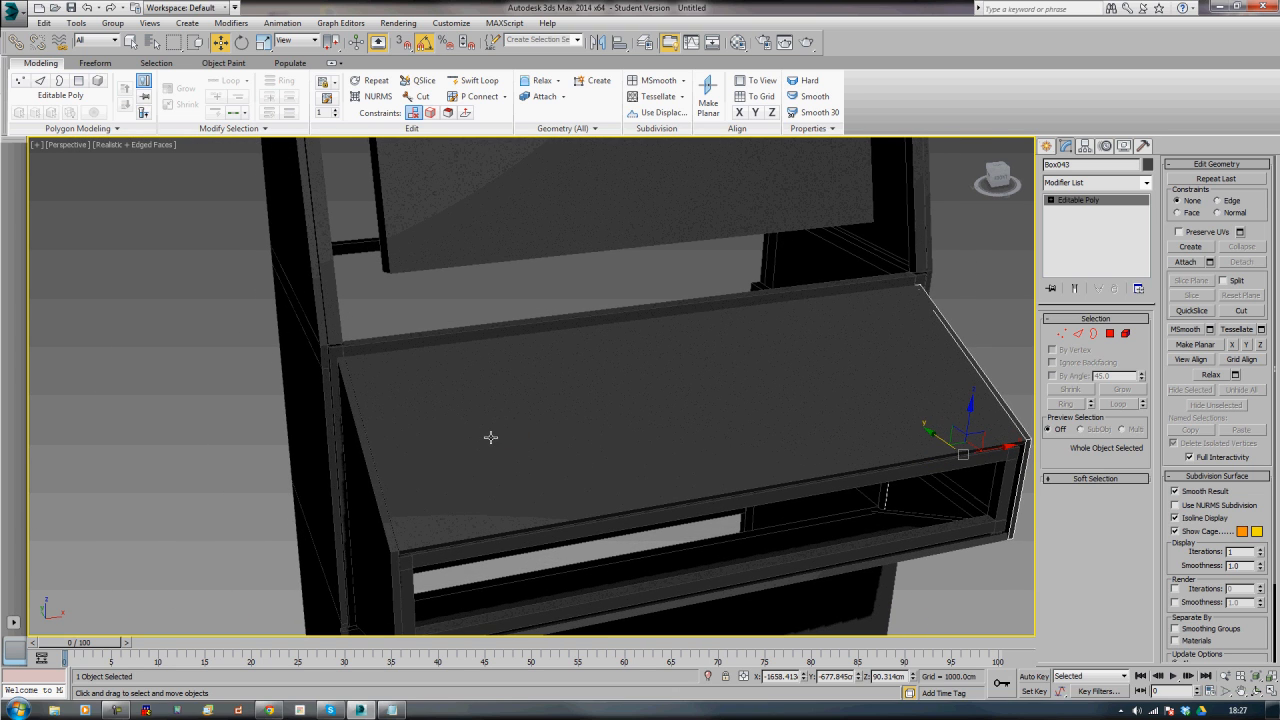
pyautogui.scroll(-4, 455, 469)
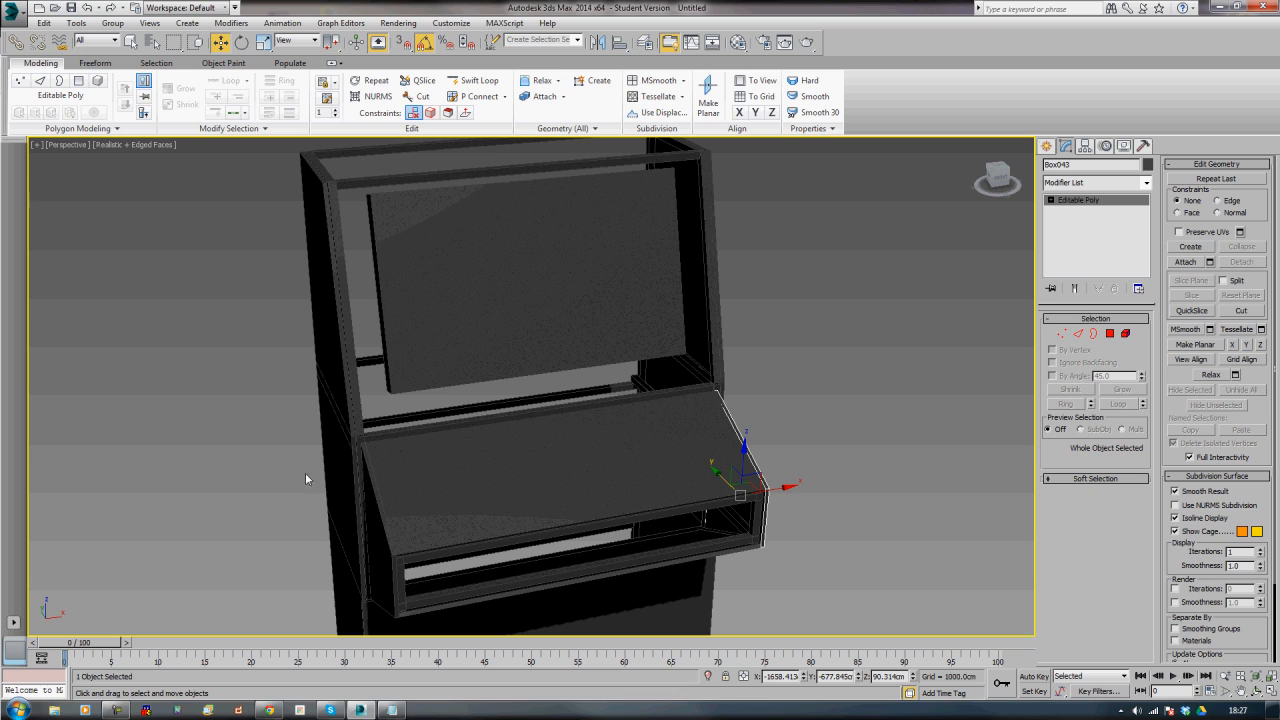
# - Clone the lower front panel straight up to about Z 123.4 cm, at the base of the cabinet's upper front
pyautogui.keyDown('alt'); pyautogui.moveTo(408, 457); pyautogui.dragTo(563, 563, button='middle'); pyautogui.keyUp('alt')
pyautogui.scroll(3, 517, 401)
pyautogui.click(628, 582)
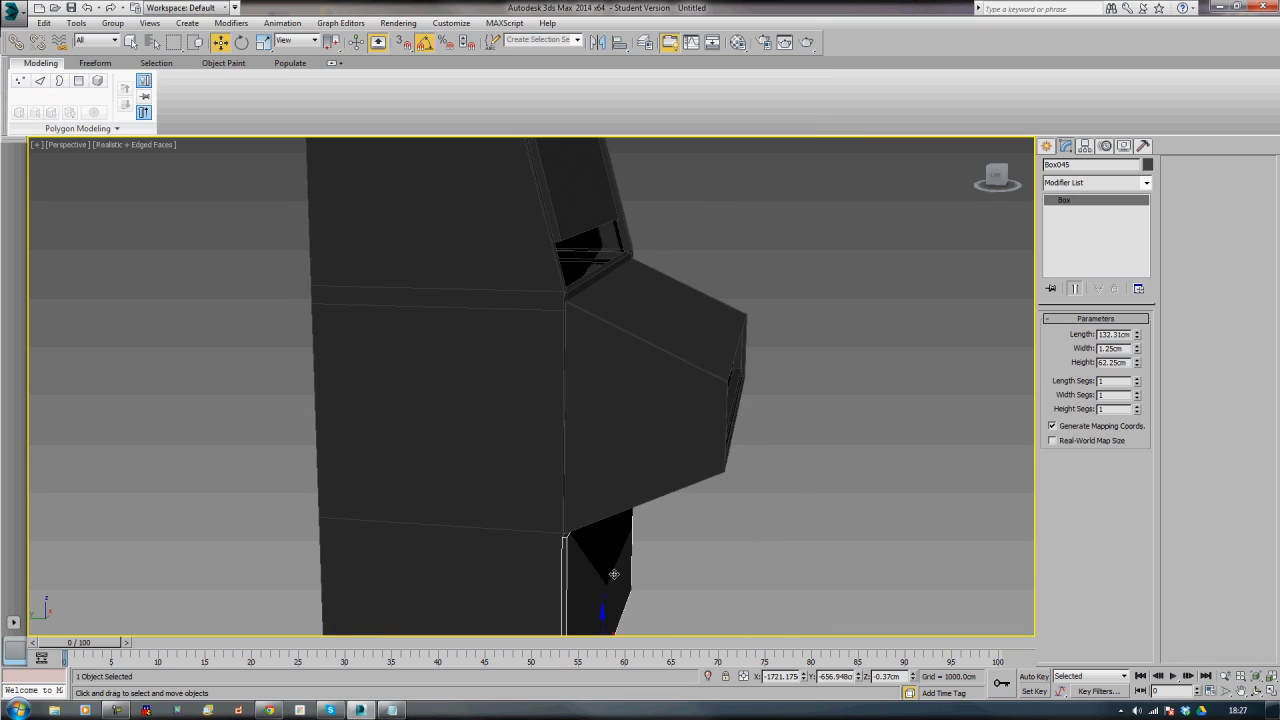
pyautogui.keyDown('alt'); pyautogui.moveTo(569, 489); pyautogui.dragTo(605, 555, button='middle'); pyautogui.keyUp('alt')
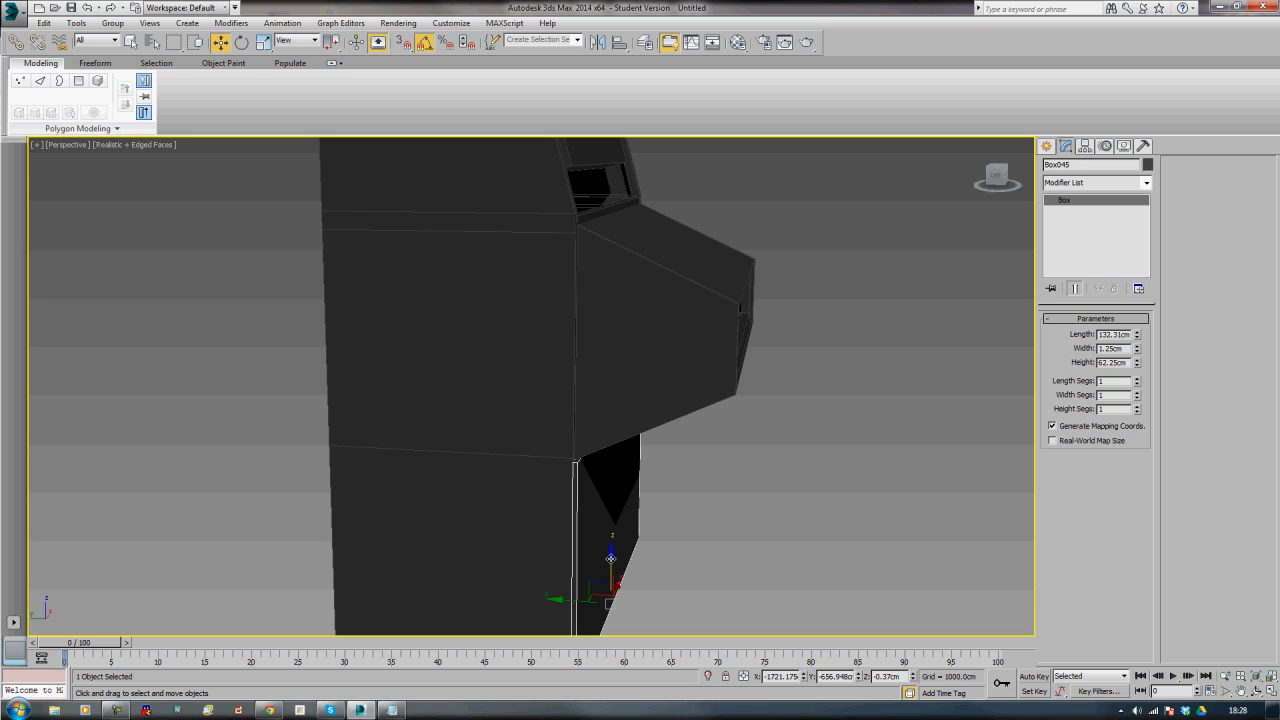
pyautogui.moveTo(611, 557)
pyautogui.keyDown('shift'); pyautogui.mouseDown()
pyautogui.moveTo(666, 351)
pyautogui.moveTo(650, 157)
pyautogui.mouseUp(); pyautogui.keyUp('shift')
pyautogui.click(636, 408)
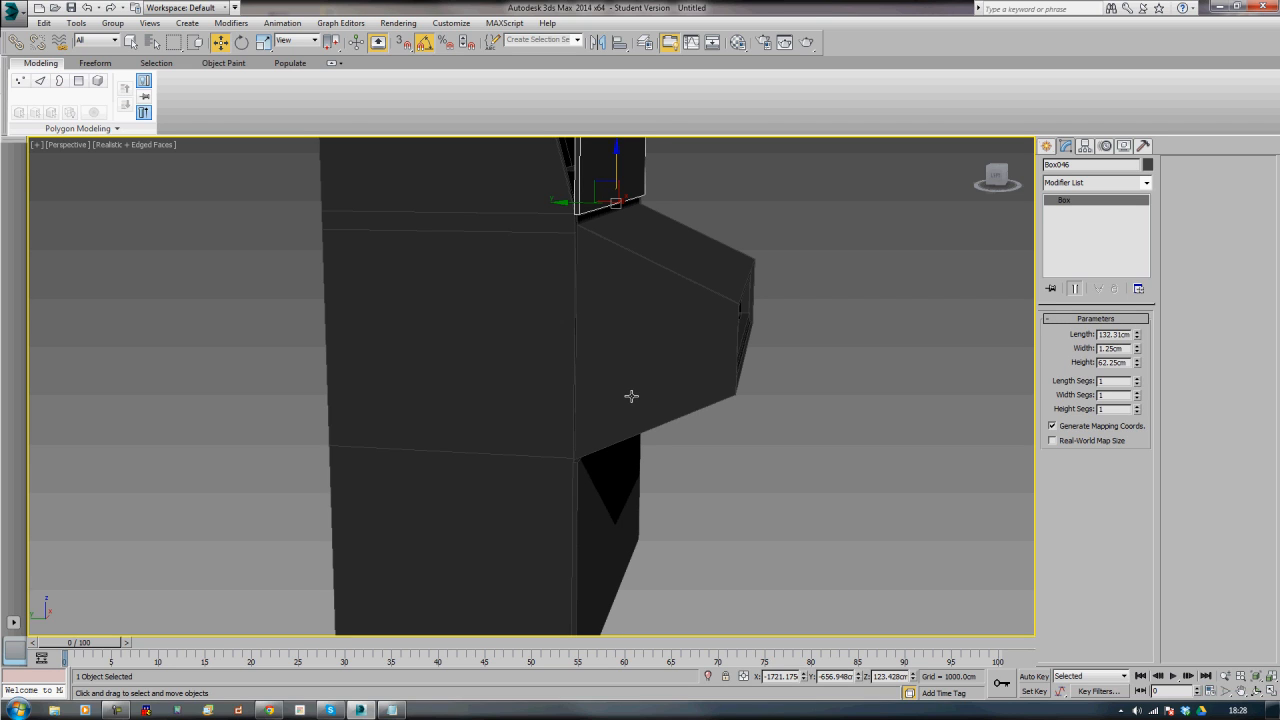
# - Rotate the cloned panel 15 degrees in the left view so it follows the slope of the upper front
pyautogui.press('l')
pyautogui.press('z')
pyautogui.moveTo(511, 361); pyautogui.dragTo(545, 293, button='middle')
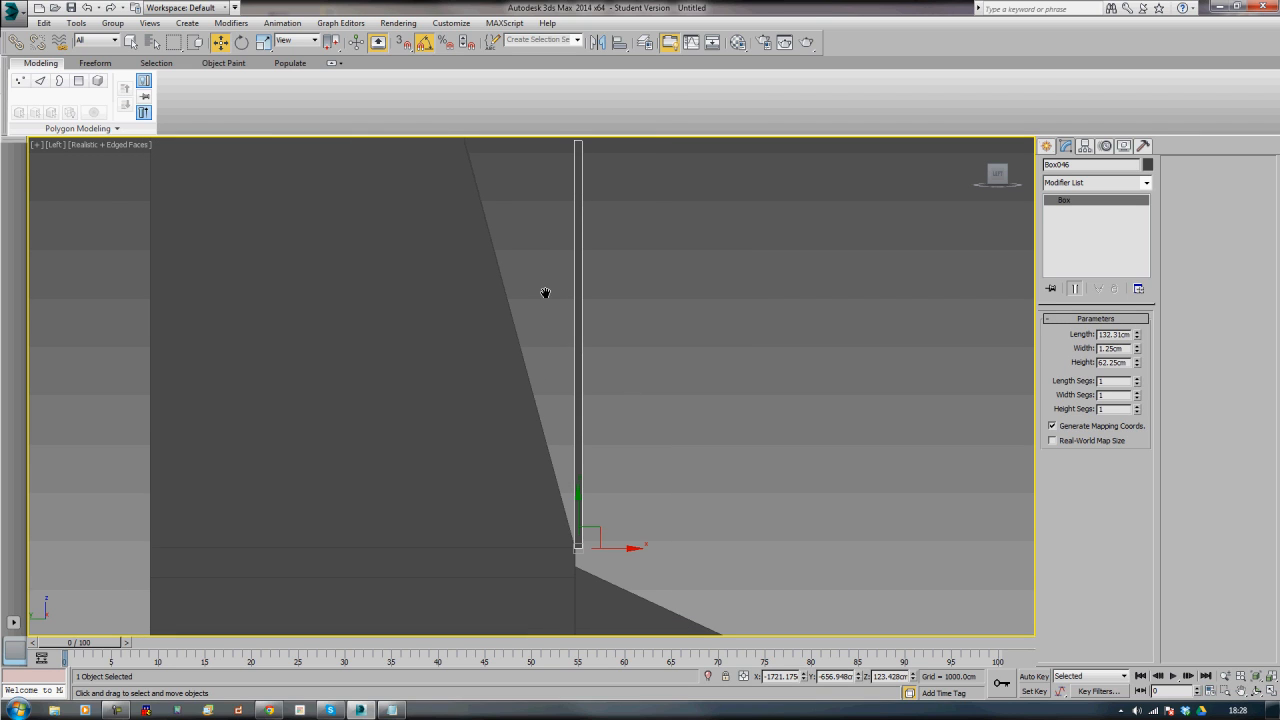
pyautogui.press('e')
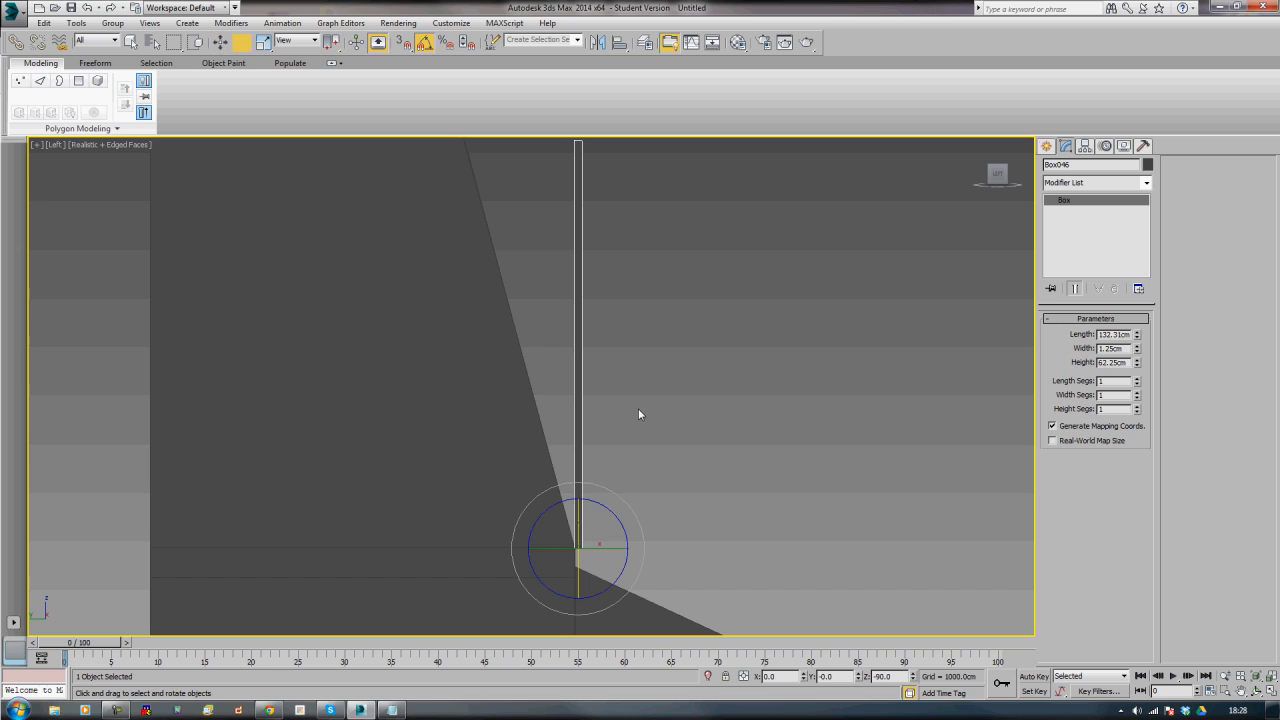
pyautogui.moveTo(607, 507); pyautogui.dragTo(606, 493)
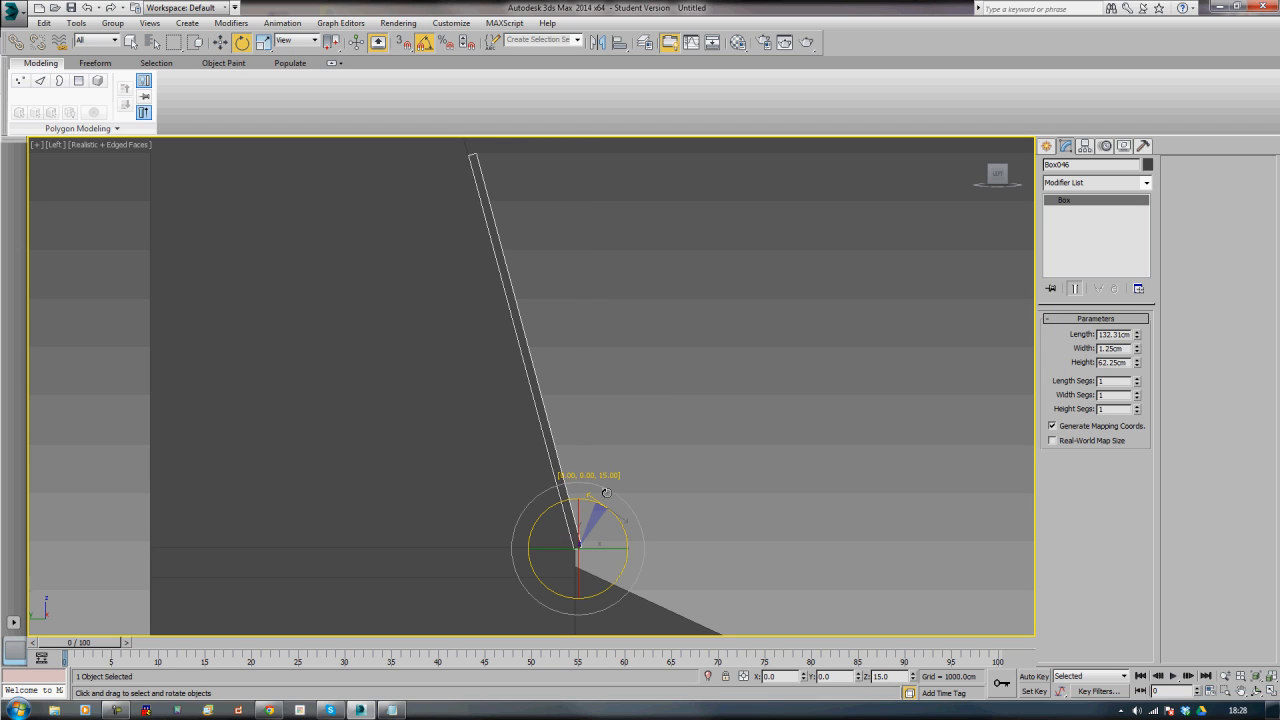
pyautogui.moveTo(654, 503); pyautogui.dragTo(641, 499, button='middle')
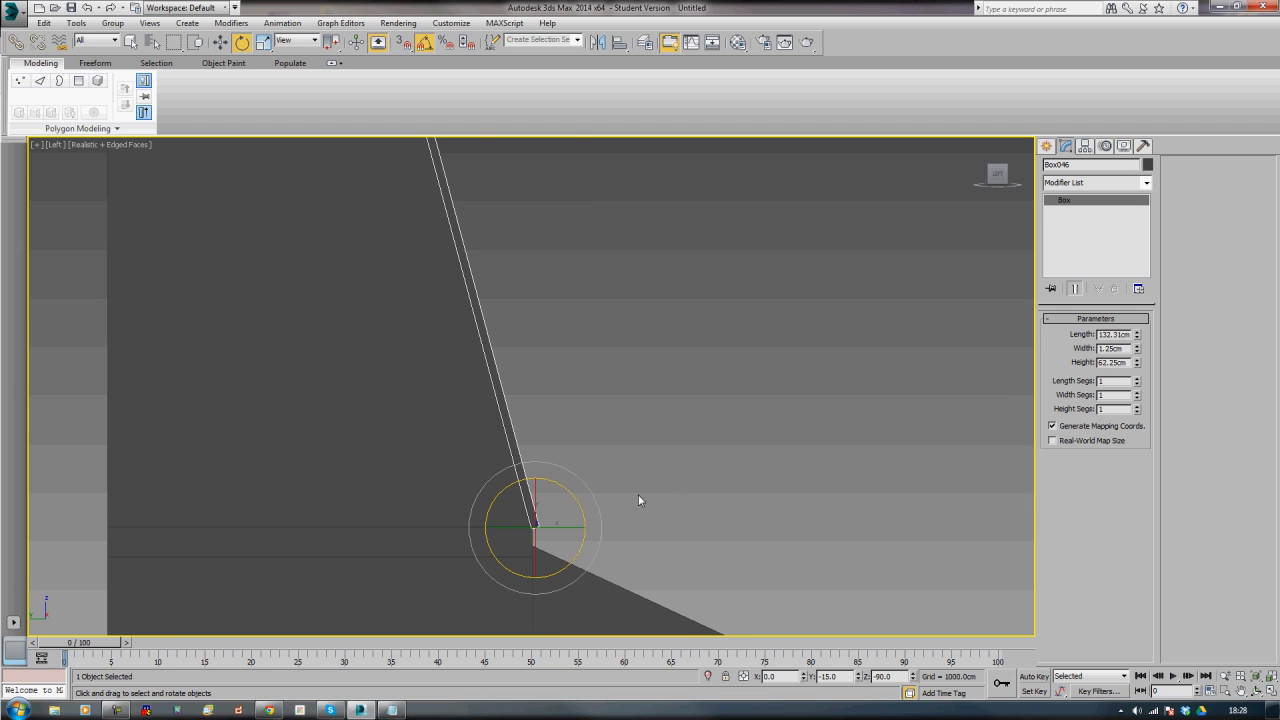
# - Move the sloped panel outward to about Y -657.15 cm and set its height to 79.25 cm to reach the cabinet top
pyautogui.press('w')
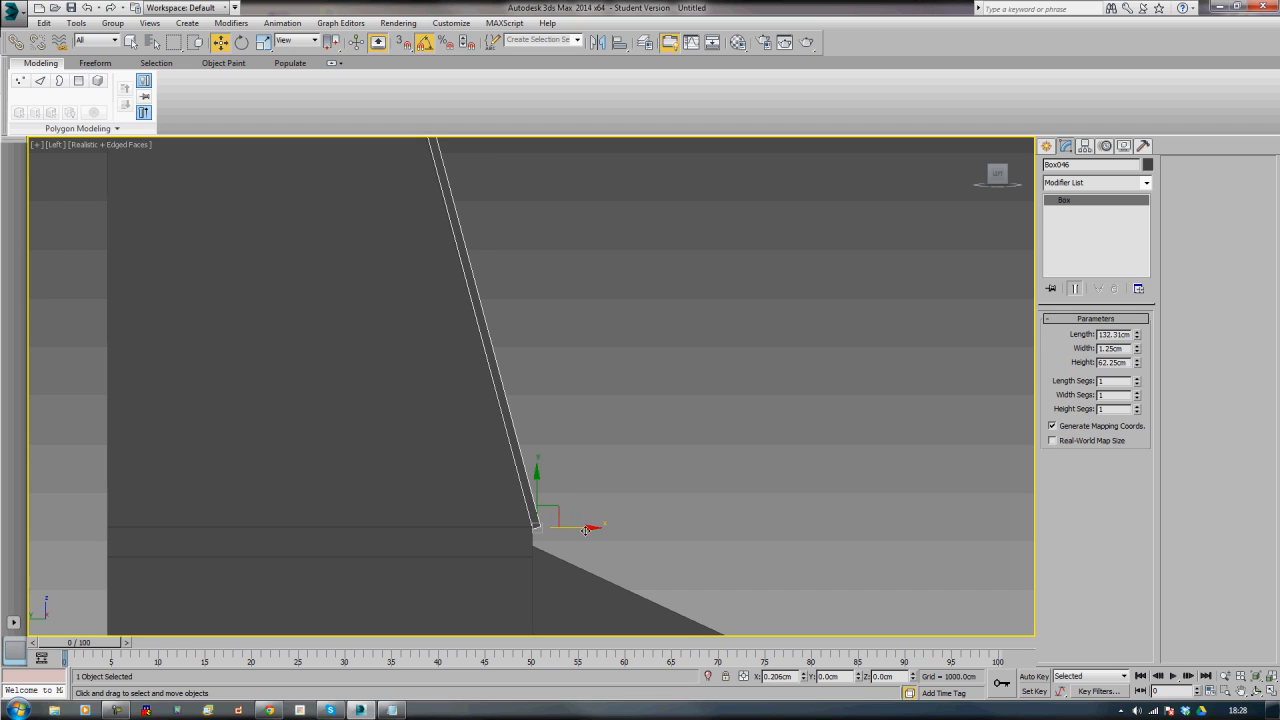
pyautogui.moveTo(531, 312); pyautogui.dragTo(590, 442, button='middle')
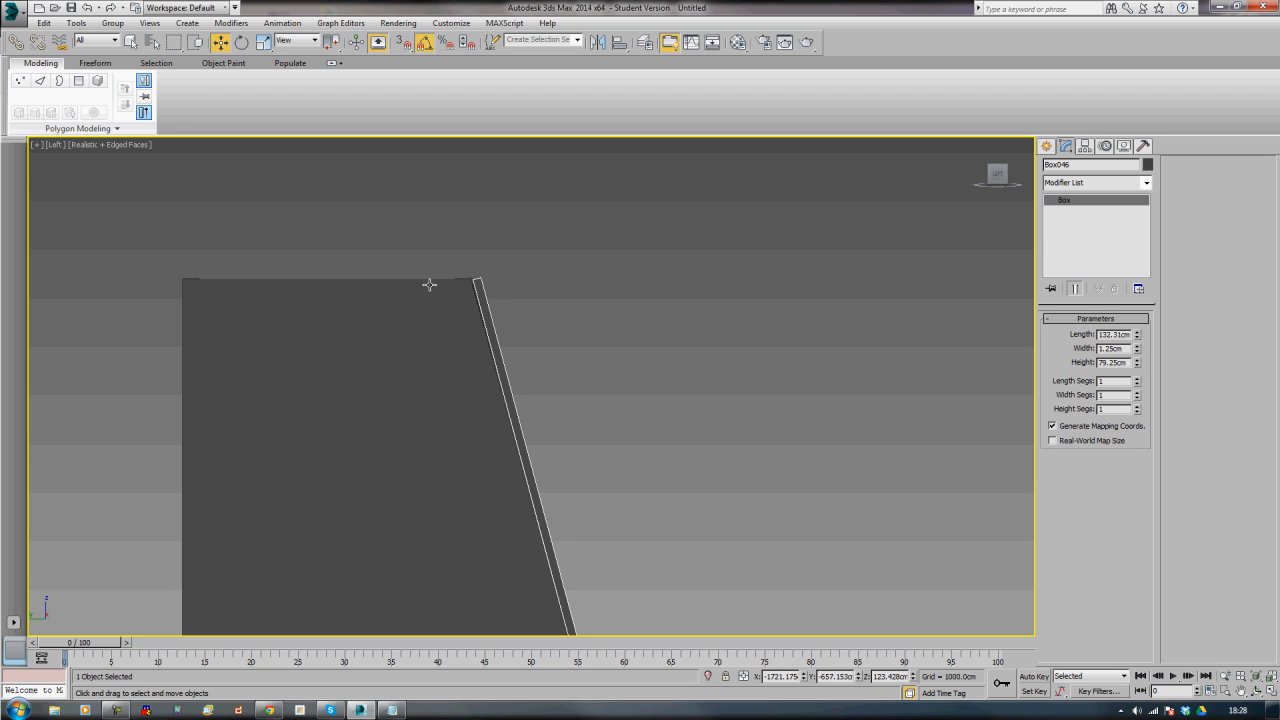
pyautogui.moveTo(683, 350); pyautogui.dragTo(559, 250, button='middle')
pyautogui.scroll(-5, 559, 254)
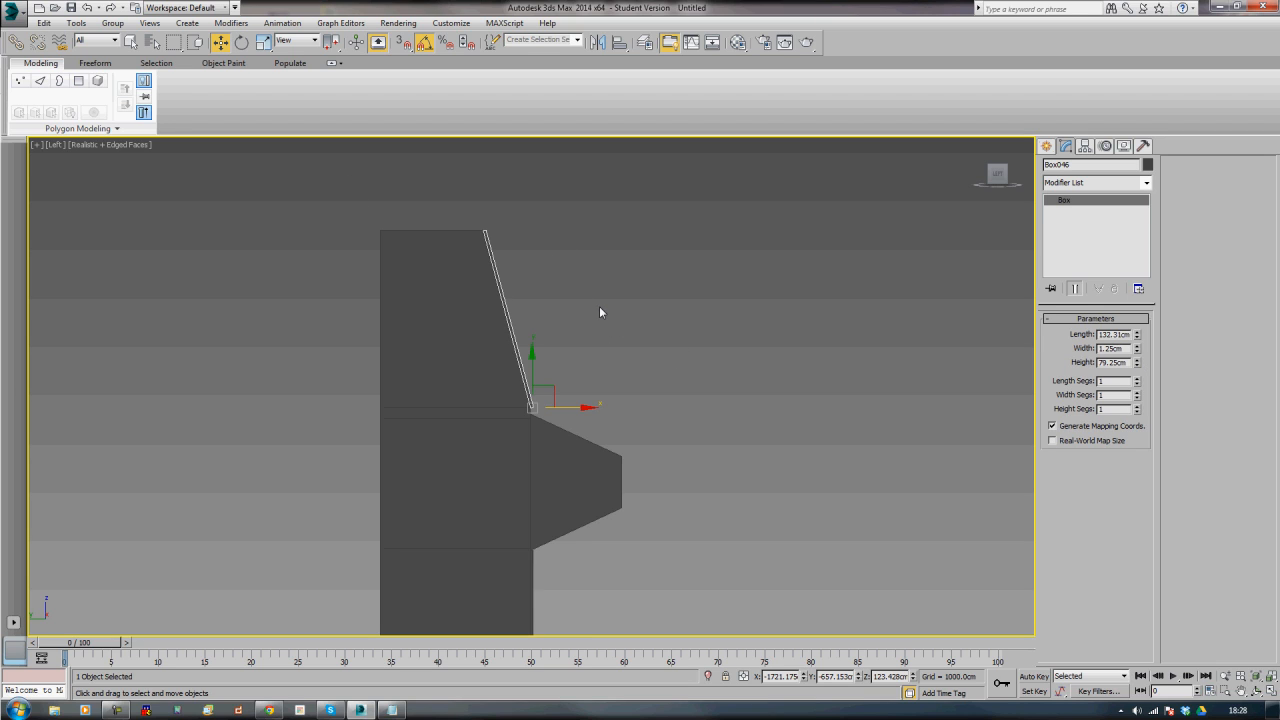
# - Shift the sloped upper front panel sideways to about X -1720.8 cm in the perspective view
pyautogui.click(599, 306)
pyautogui.press('p')
pyautogui.scroll(-2, 599, 306)
pyautogui.keyDown('alt'); pyautogui.moveTo(658, 337); pyautogui.dragTo(658, 406, button='middle'); pyautogui.keyUp('alt')
pyautogui.click(584, 368)
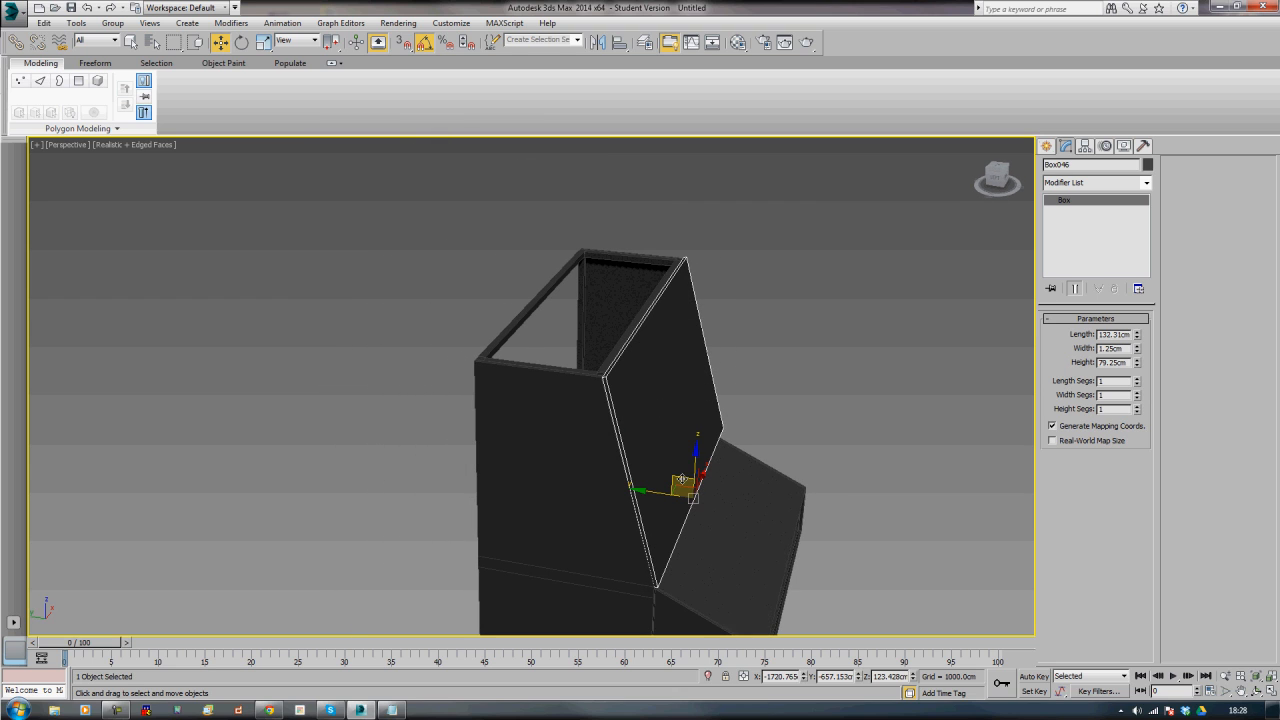
# - Clone the sloped panel to about Y -627.8 cm and Z 205.4 cm above the cabinet, and rotate the copy to lie horizontal
pyautogui.moveTo(681, 480)
pyautogui.keyDown('shift'); pyautogui.mouseDown()
pyautogui.moveTo(612, 272)
pyautogui.moveTo(531, 273)
pyautogui.mouseUp(); pyautogui.keyUp('shift')
pyautogui.click(642, 413)
pyautogui.press('e')
pyautogui.keyDown('alt'); pyautogui.moveTo(559, 349); pyautogui.dragTo(334, 306, button='middle'); pyautogui.keyUp('alt')
# - Move the horizontal panel onto the cabinet top in the left view, at about Y -637.2 cm and Z 200.5 cm
pyautogui.press('l')
pyautogui.scroll(5, 555, 316)
pyautogui.press('w')
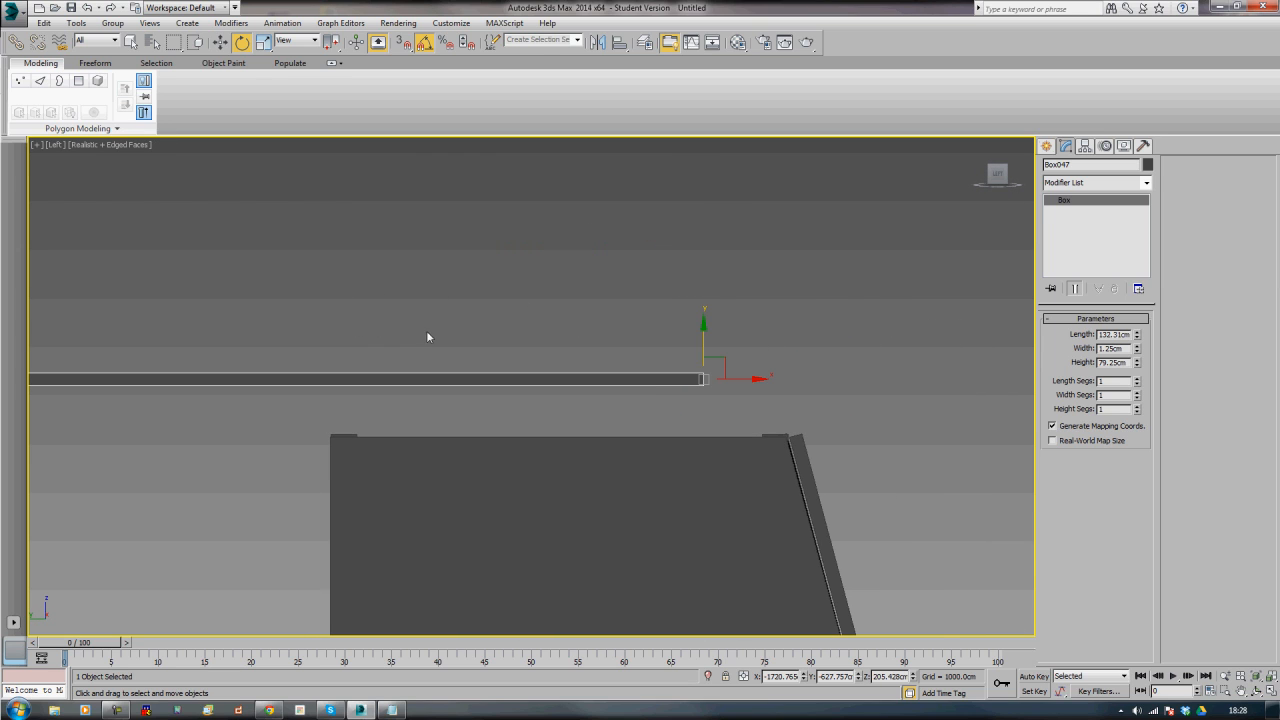
pyautogui.moveTo(719, 373); pyautogui.dragTo(823, 408)
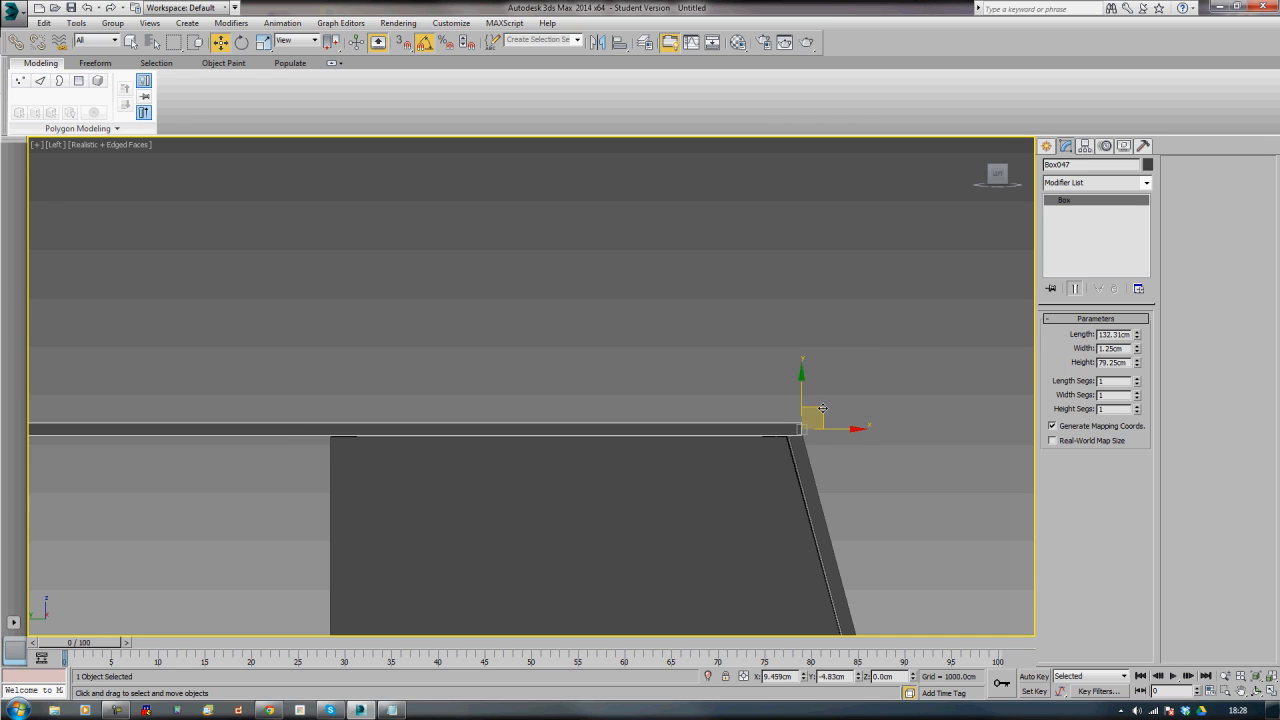
pyautogui.moveTo(554, 435); pyautogui.dragTo(674, 431, button='middle')
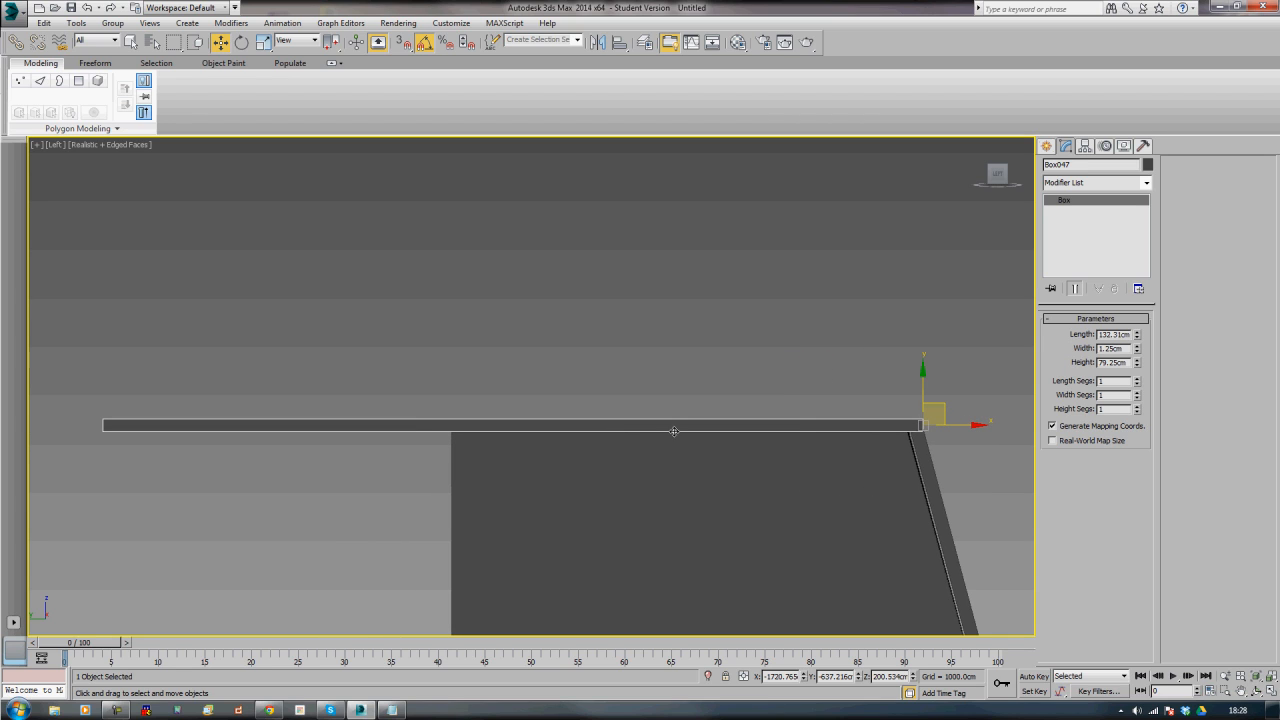
# - Set the top panel's height to 45.5 cm to match the depth of the cabinet top
pyautogui.doubleClick(1117, 364)
pyautogui.moveTo(1138, 370); pyautogui.dragTo(1142, 388)
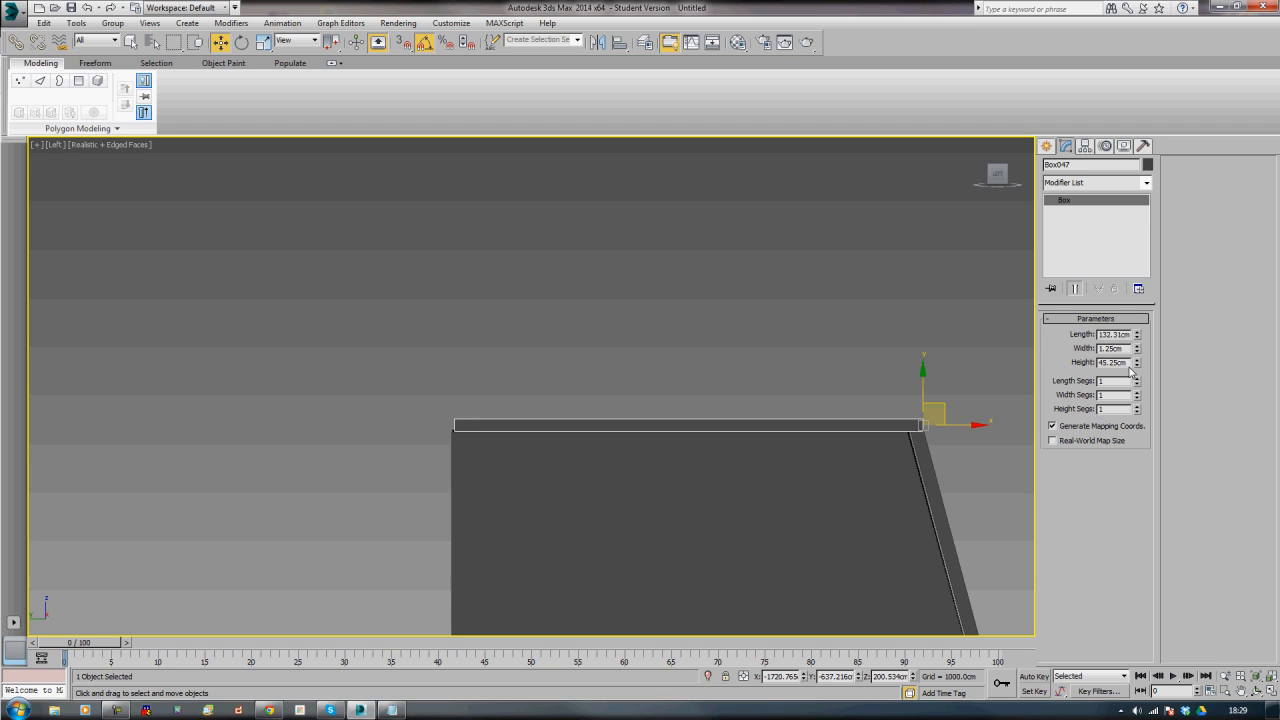
pyautogui.doubleClick(1126, 363)
pyautogui.write('45.5')
pyautogui.press('Return')
pyautogui.click(902, 356)
# - Nudge the top panel back to about Y -637.1 cm and check how its edges fit the cabinet
pyautogui.moveTo(797, 364); pyautogui.dragTo(686, 385, button='middle')
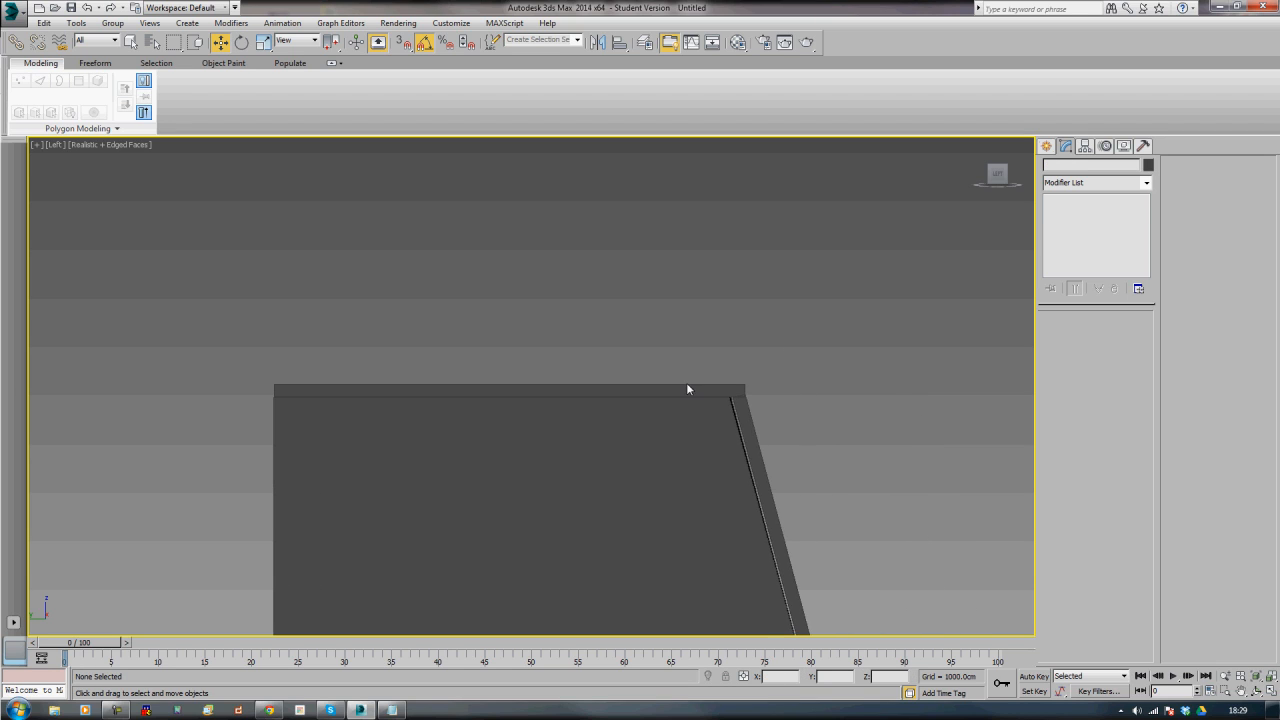
pyautogui.click(690, 390)
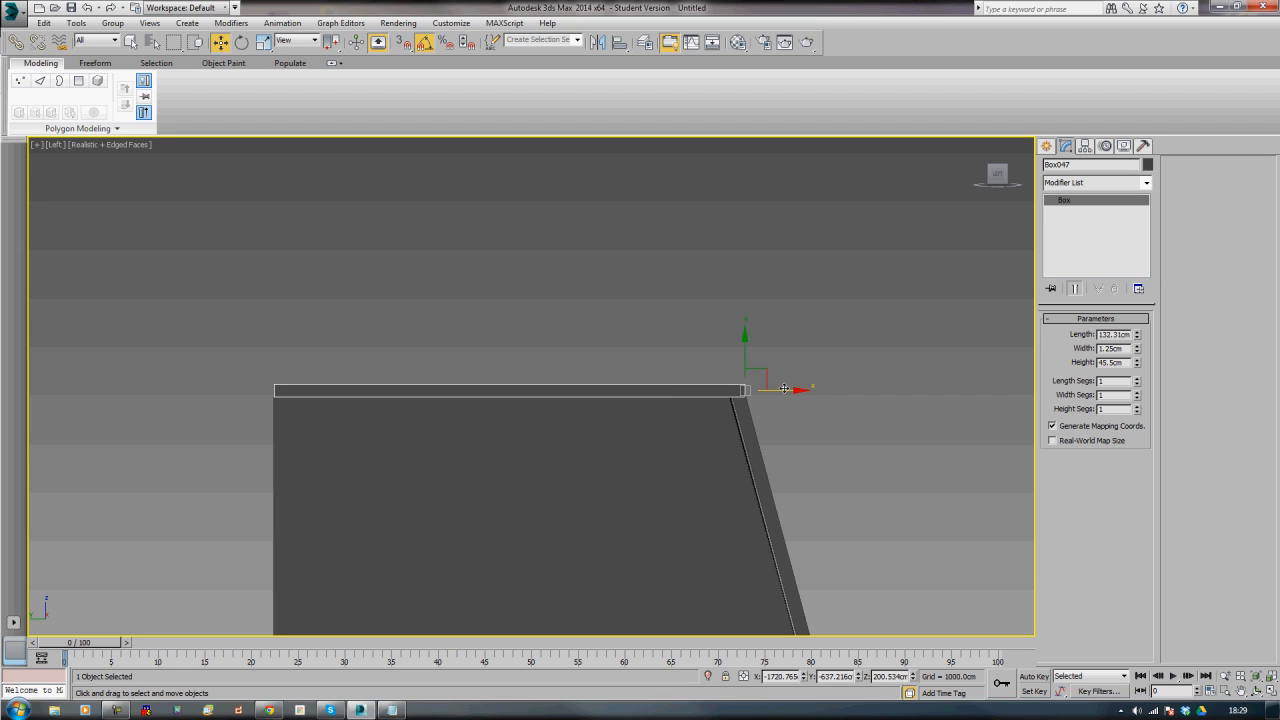
pyautogui.moveTo(784, 389); pyautogui.dragTo(782, 389)
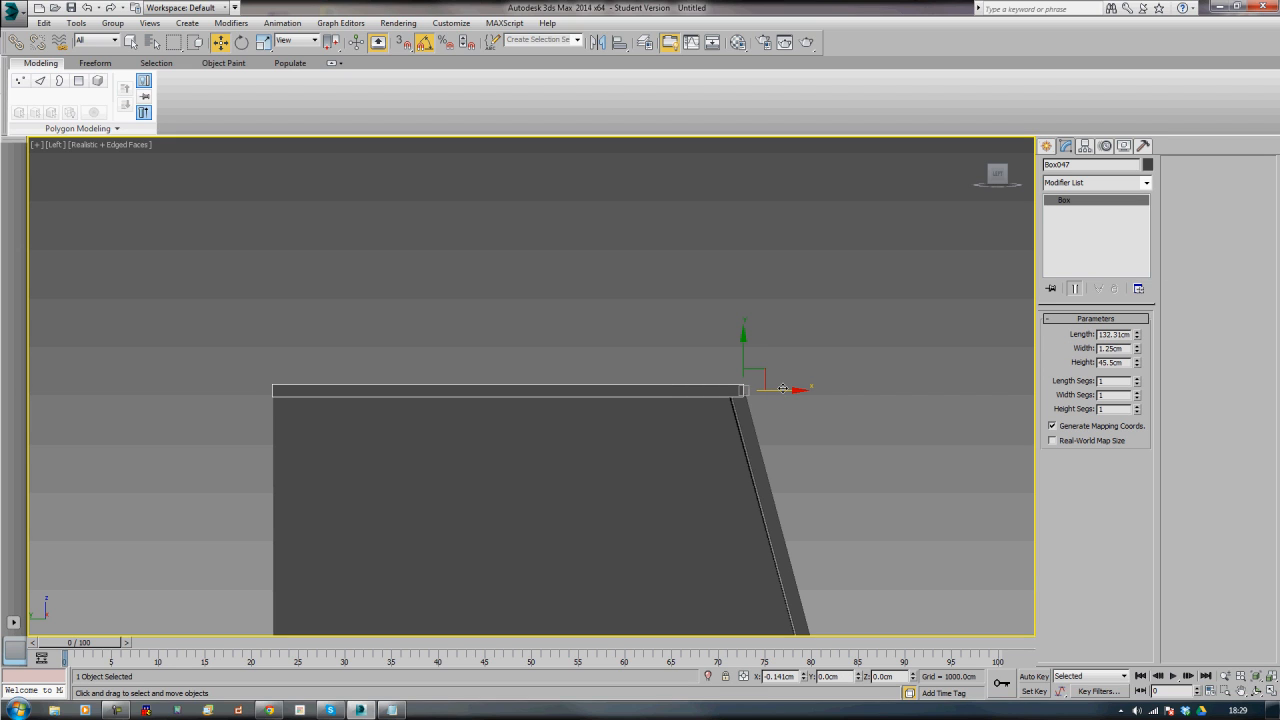
pyautogui.press('p')
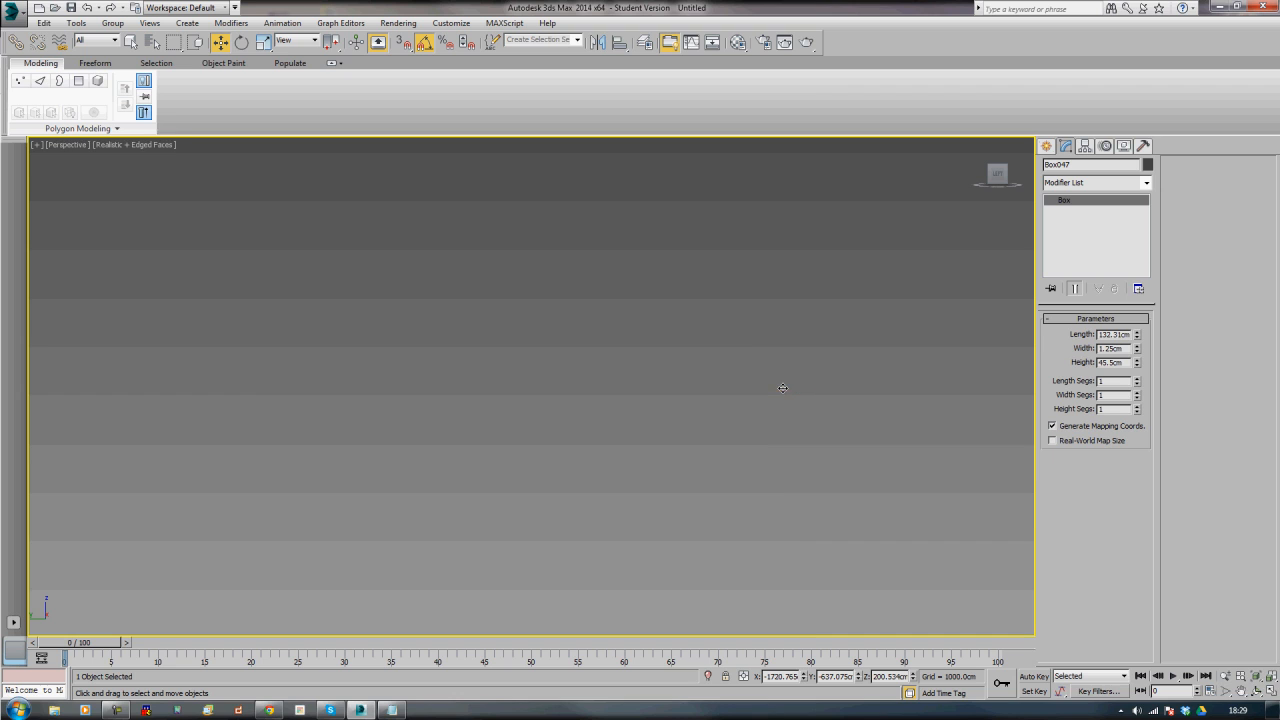
pyautogui.keyDown('alt'); pyautogui.moveTo(789, 392); pyautogui.dragTo(746, 400, button='middle'); pyautogui.keyUp('alt')
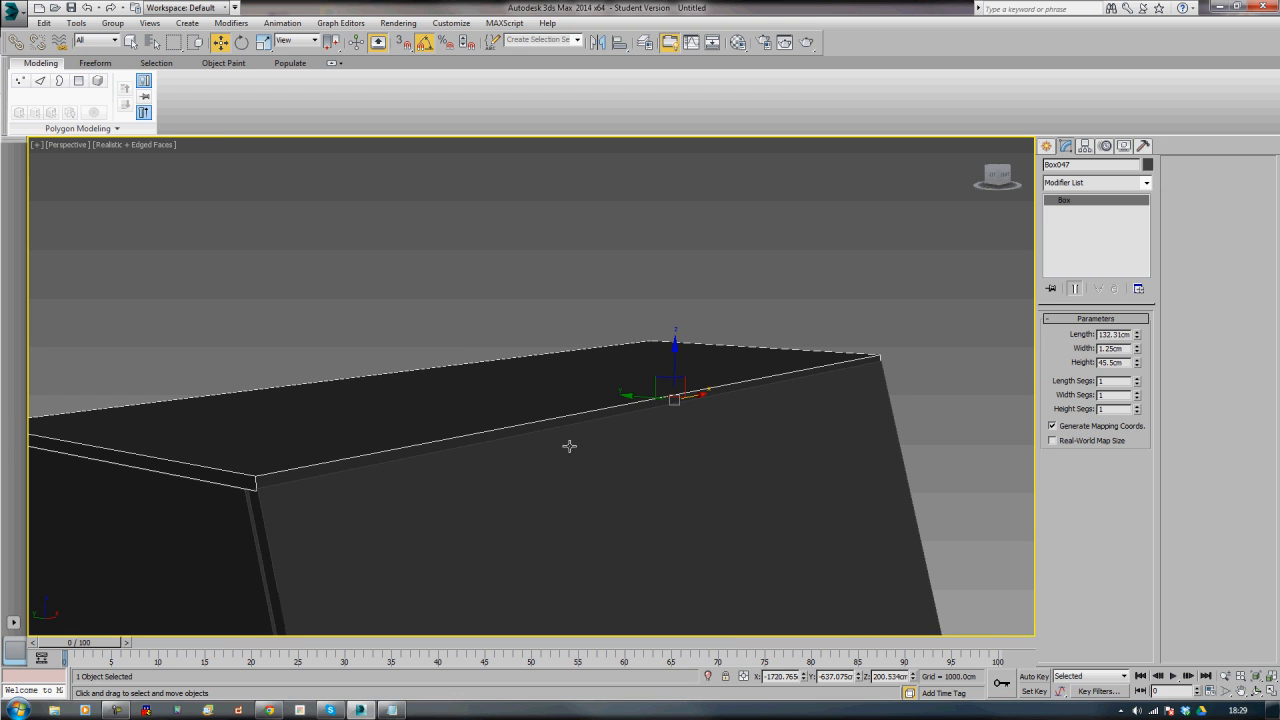
pyautogui.keyDown('alt'); pyautogui.moveTo(569, 446); pyautogui.dragTo(622, 427, button='middle'); pyautogui.keyUp('alt')
pyautogui.keyDown('alt'); pyautogui.moveTo(634, 508); pyautogui.dragTo(647, 415, button='middle'); pyautogui.keyUp('alt')
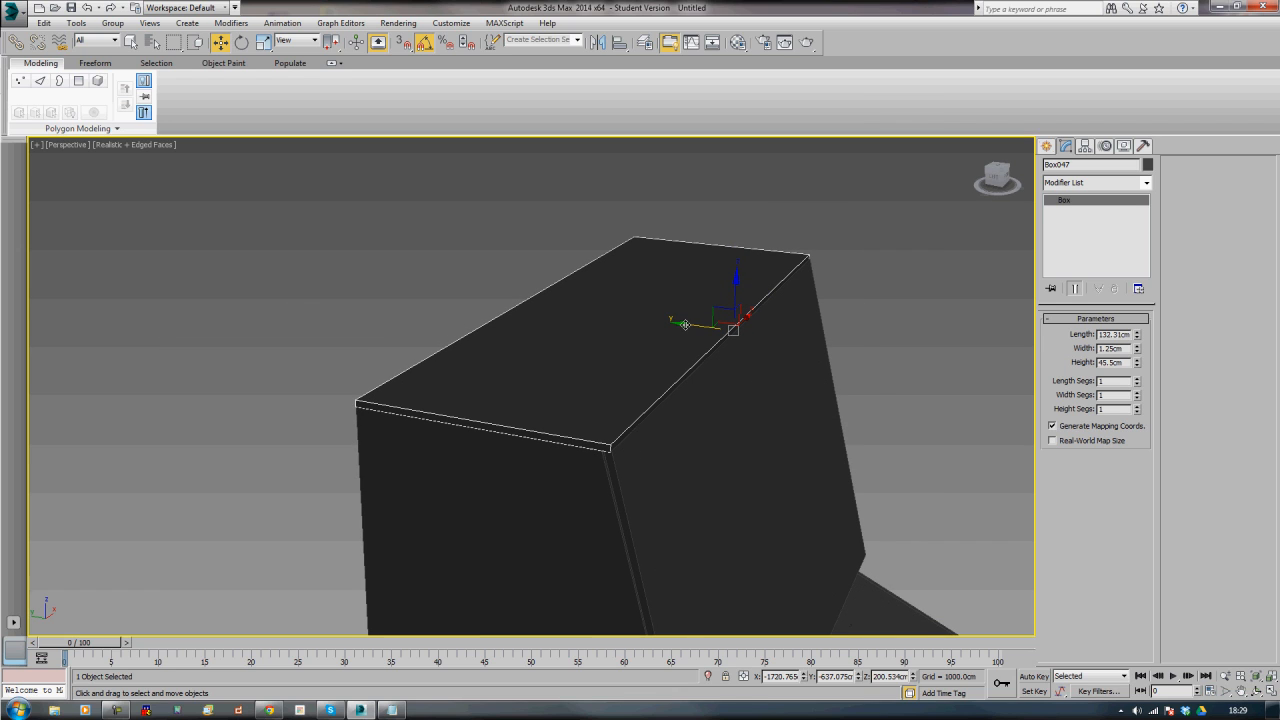
pyautogui.moveTo(685, 324); pyautogui.dragTo(683, 325)
pyautogui.keyDown('alt'); pyautogui.moveTo(714, 423); pyautogui.dragTo(571, 363, button='middle'); pyautogui.keyUp('alt')
# - Convert the top panel to an editable poly
pyautogui.rightClick(568, 356)
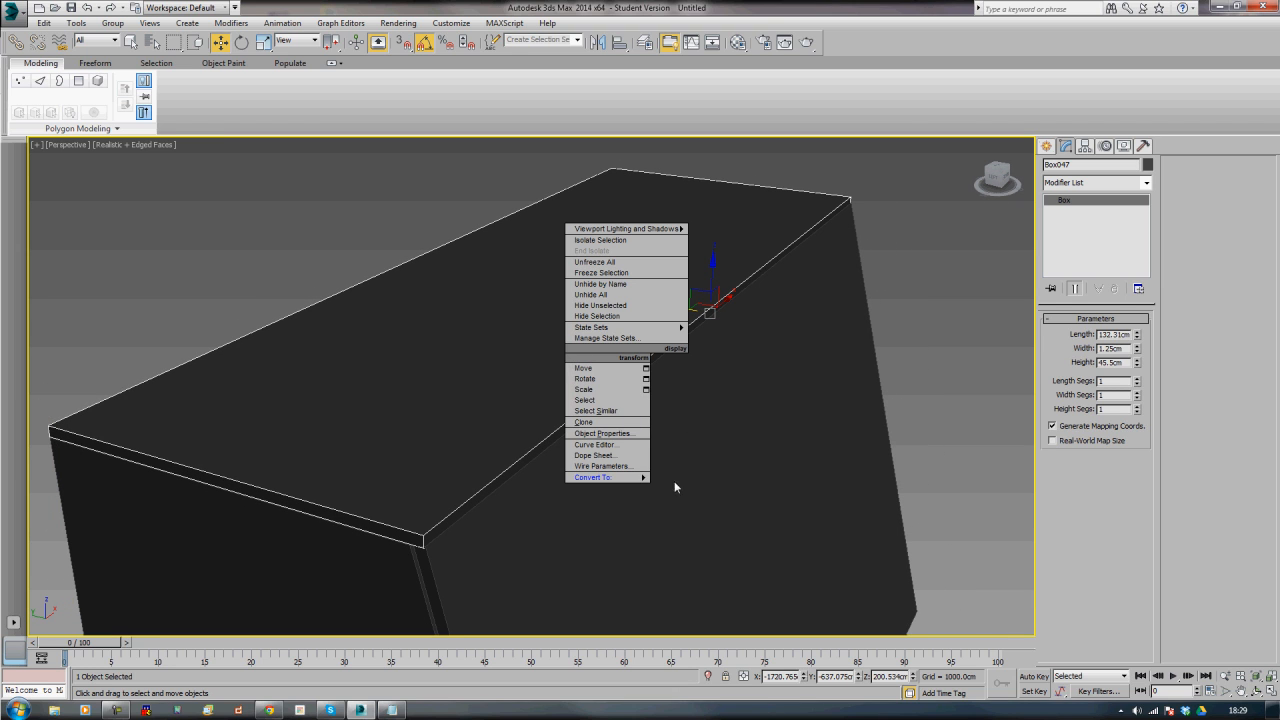
pyautogui.moveTo(640, 477)
pyautogui.click(675, 491)
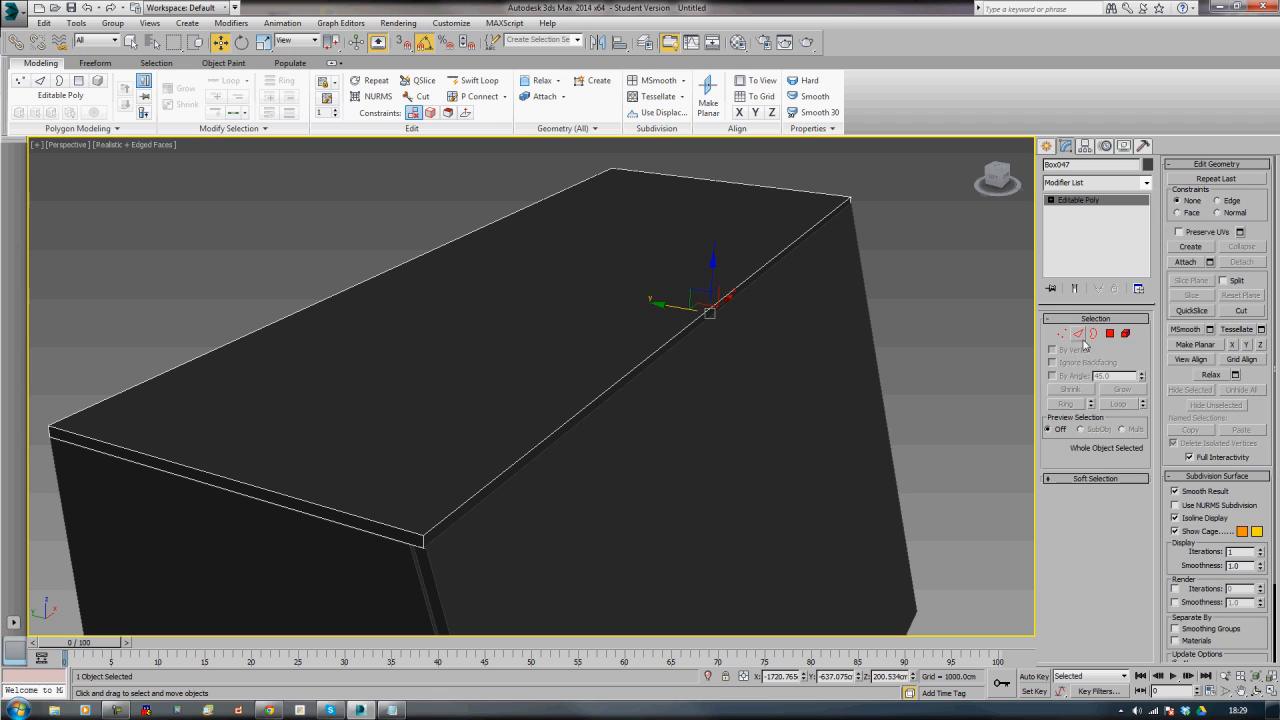
# - Shift the top panel's upper front edge slightly backward in the left view to continue the slope of the front panel
pyautogui.press('2')
pyautogui.click(633, 367)
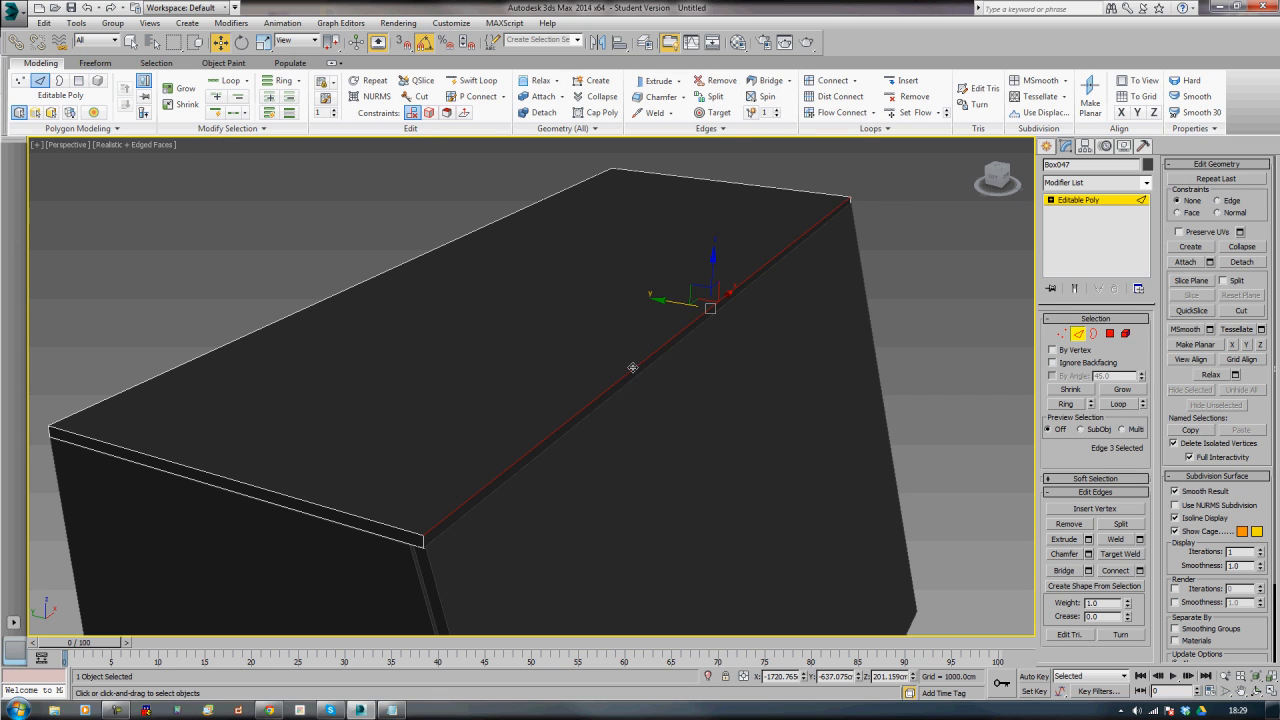
pyautogui.press('l')
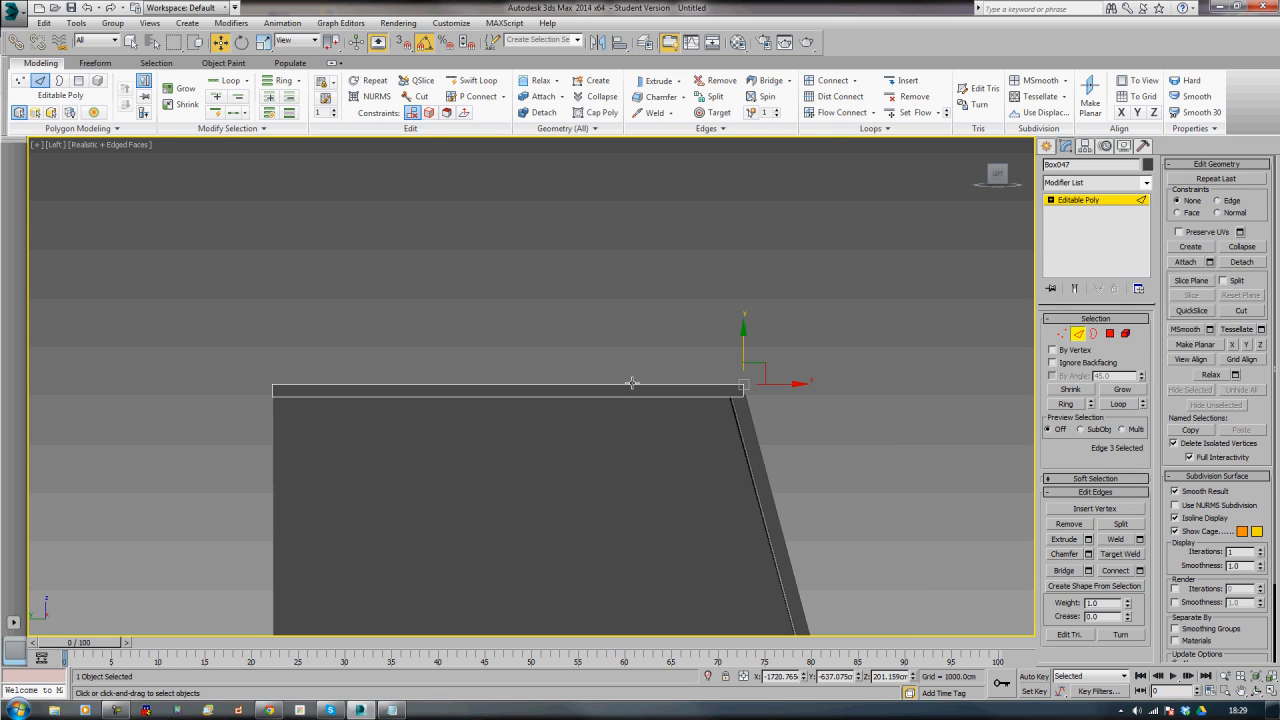
pyautogui.press('z')
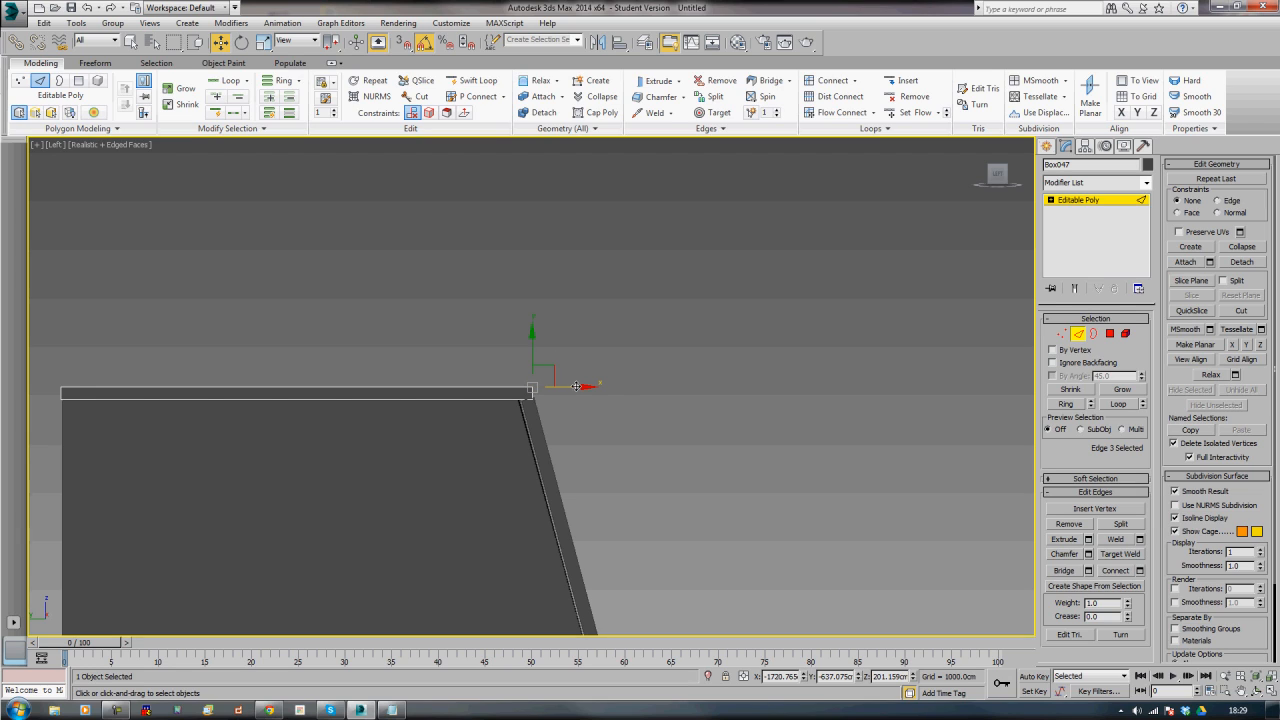
pyautogui.moveTo(576, 386); pyautogui.dragTo(570, 386)
pyautogui.click(646, 426)
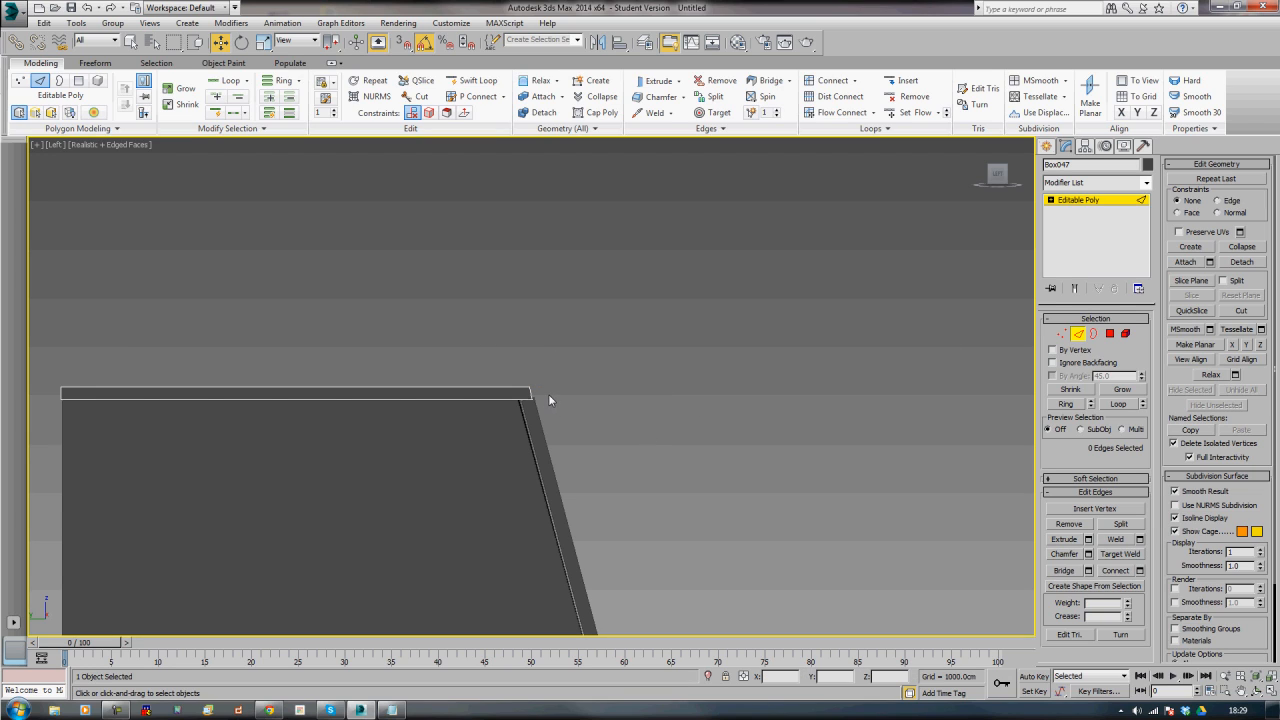
pyautogui.click(527, 394)
pyautogui.click(576, 352)
# - Leave sub-object editing of the top panel and select the side panel on the bracket's left end
pyautogui.scroll(-4, 583, 359)
pyautogui.moveTo(717, 426); pyautogui.dragTo(632, 328, button='middle')
pyautogui.press('p')
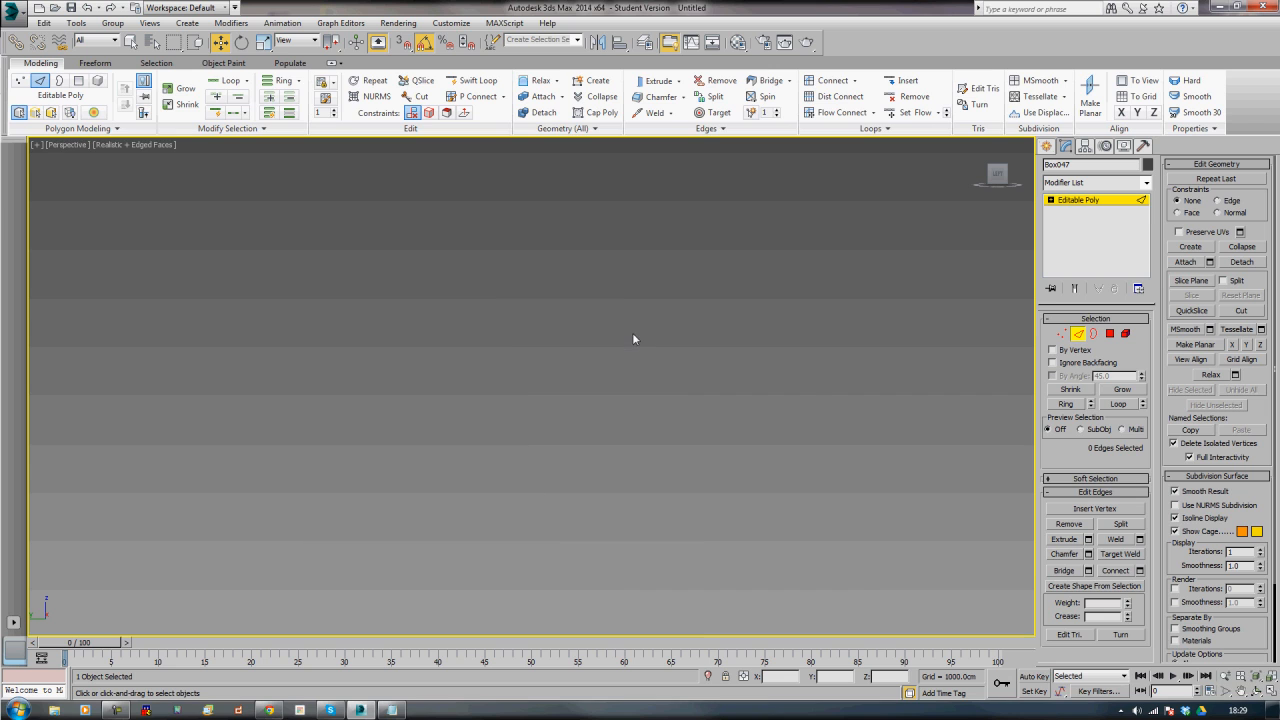
pyautogui.scroll(-4, 632, 333)
pyautogui.keyDown('alt'); pyautogui.moveTo(728, 411); pyautogui.dragTo(508, 470, button='middle'); pyautogui.keyUp('alt')
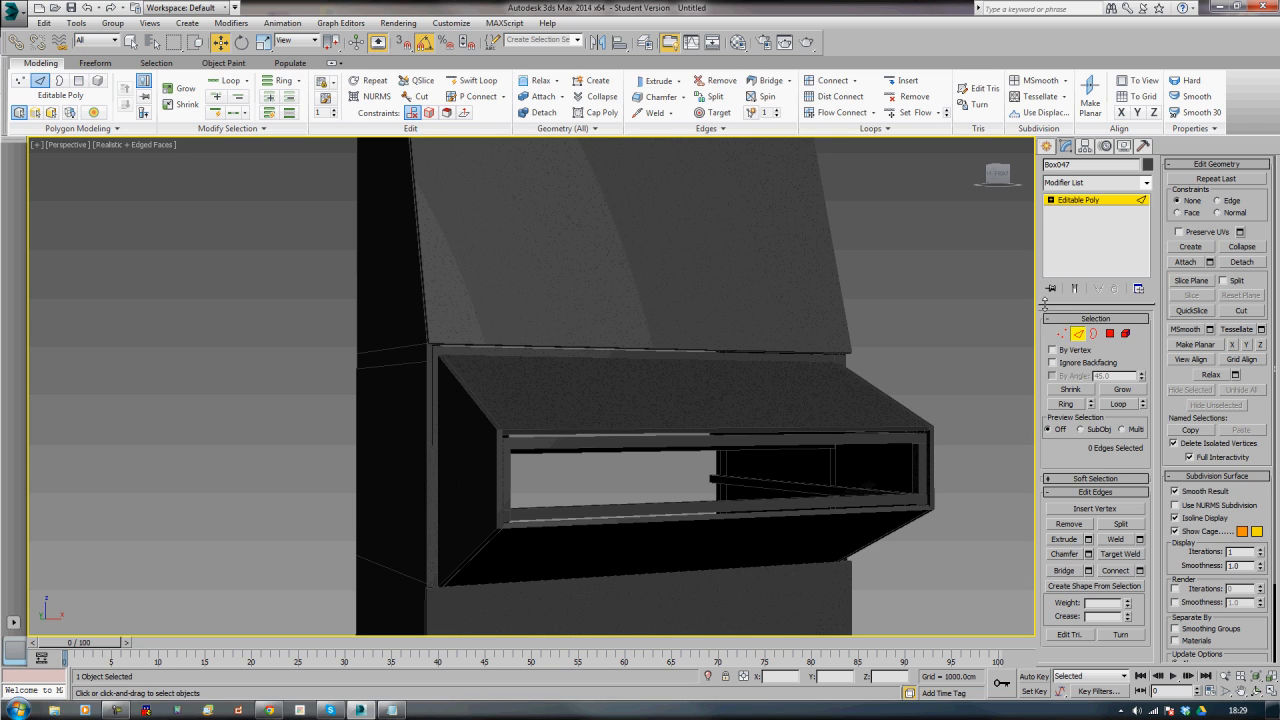
pyautogui.click(1110, 333)
pyautogui.keyDown('alt'); pyautogui.moveTo(854, 370); pyautogui.dragTo(518, 396, button='middle'); pyautogui.keyUp('alt')
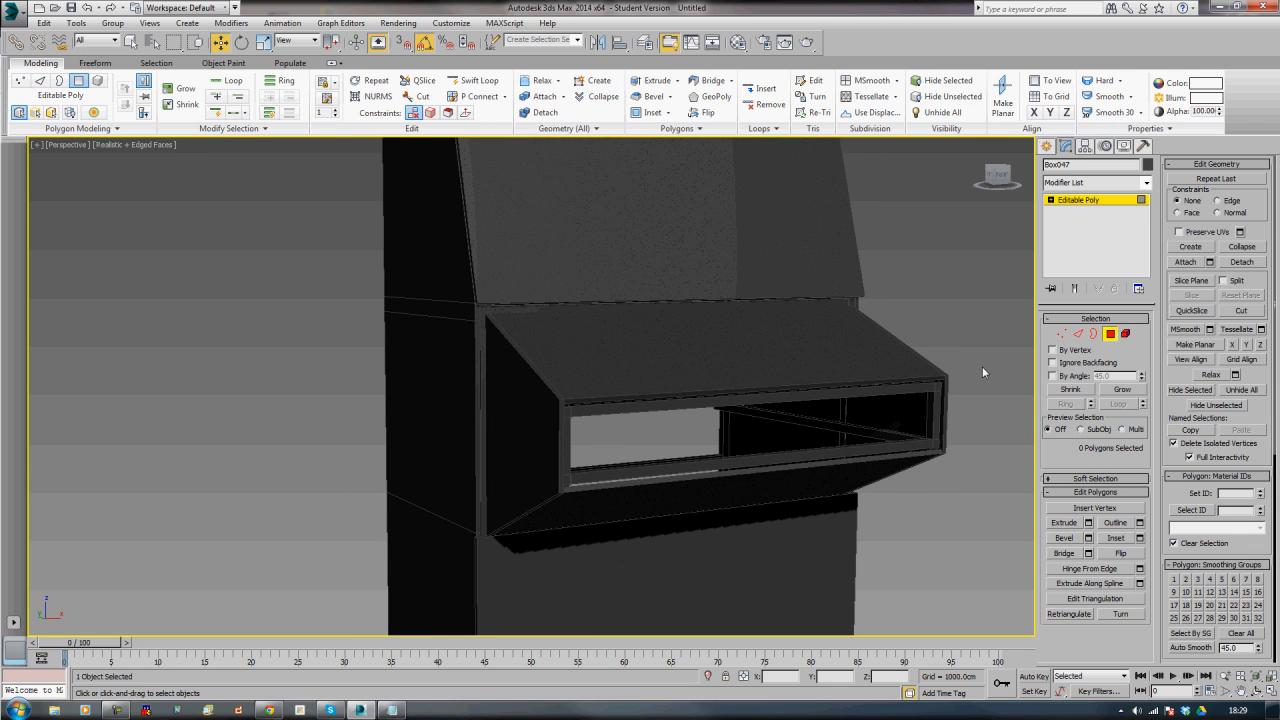
pyautogui.click(1110, 334)
pyautogui.click(511, 475)
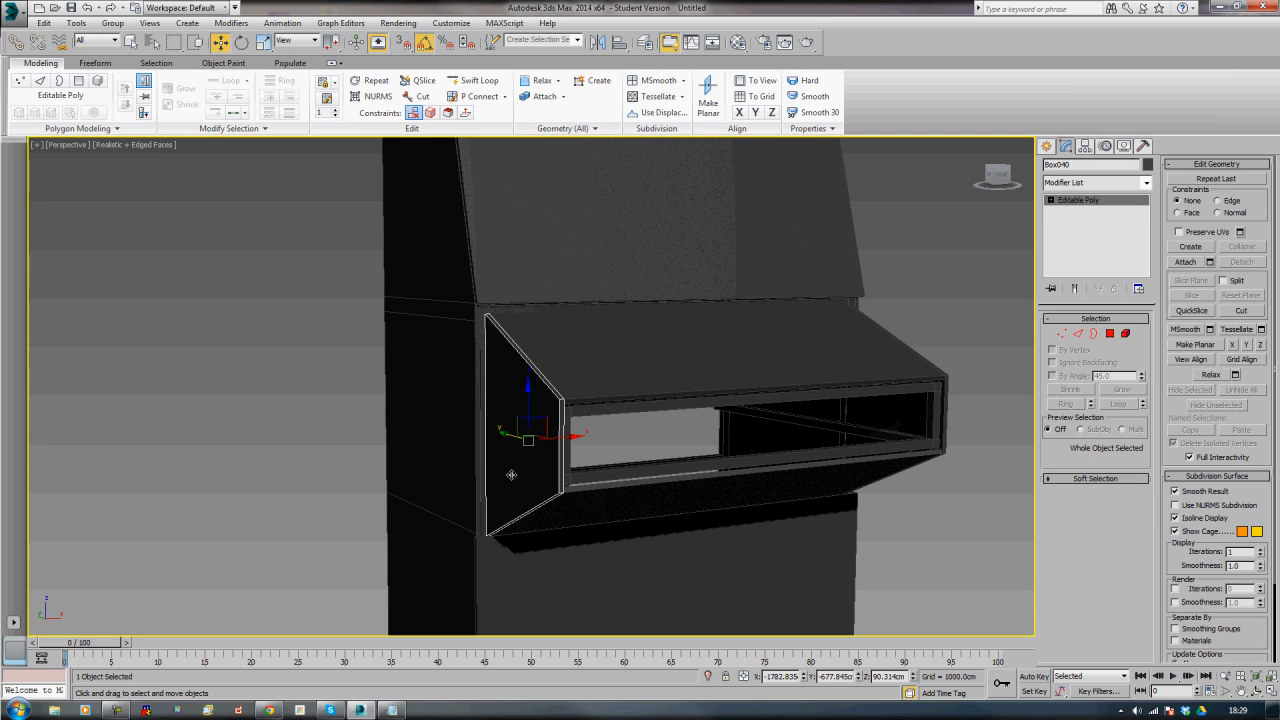
# - Move the outer face of the bracket's side panel outward by about 2.9 cm along X, in line with the cabinet side
pyautogui.click(1110, 333)
pyautogui.keyDown('alt'); pyautogui.moveTo(529, 449); pyautogui.dragTo(543, 402, button='middle'); pyautogui.keyUp('alt')
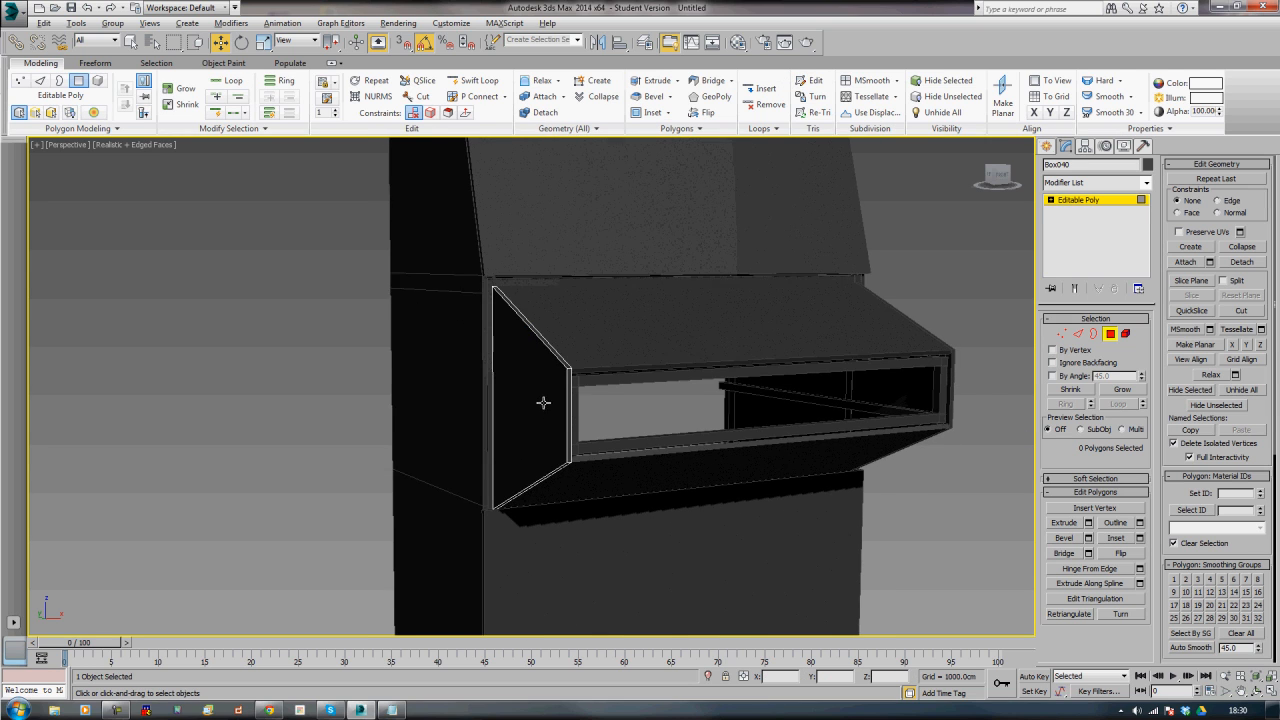
pyautogui.click(543, 403)
pyautogui.scroll(4, 545, 408)
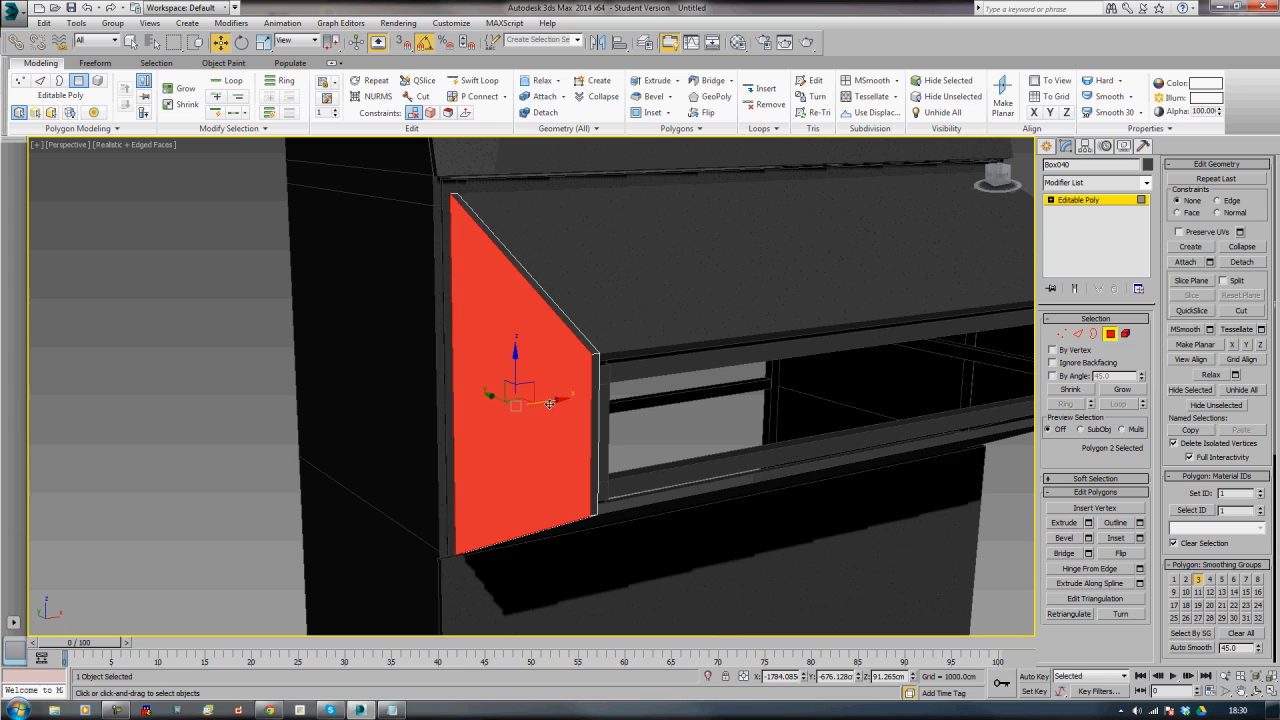
pyautogui.moveTo(550, 401); pyautogui.dragTo(532, 405)
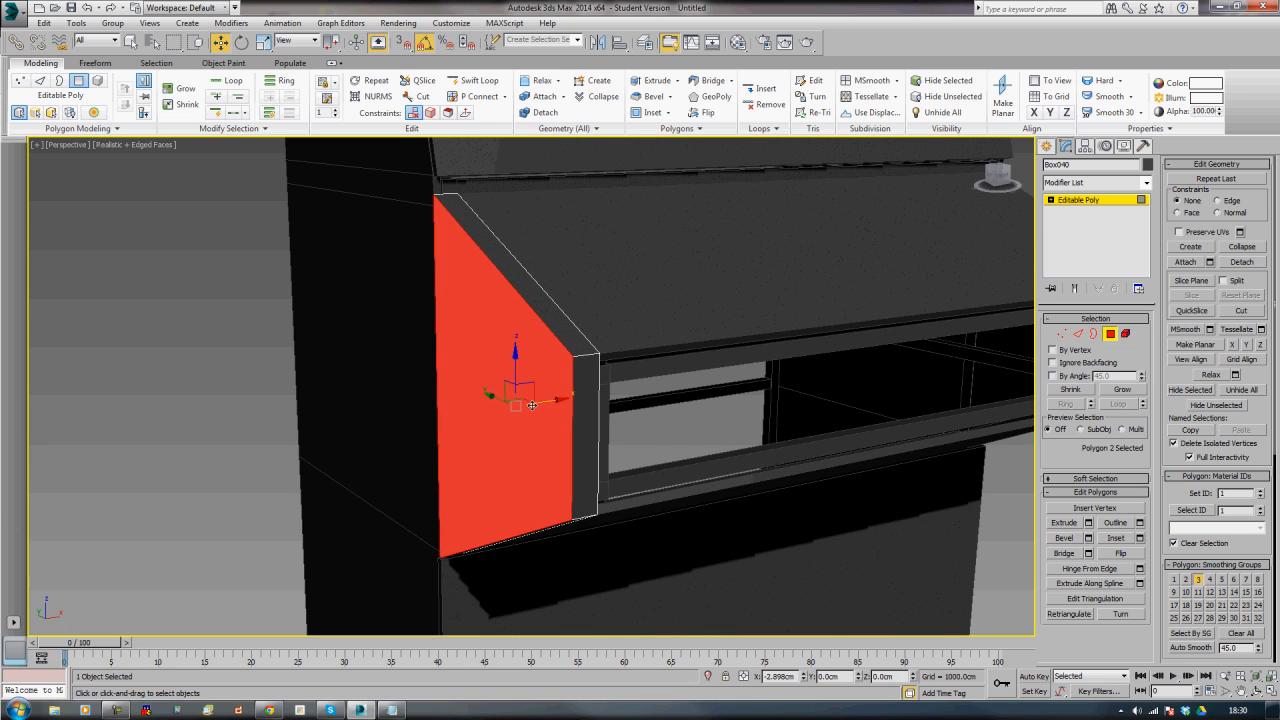
pyautogui.keyDown('alt'); pyautogui.moveTo(675, 414); pyautogui.dragTo(594, 400, button='middle'); pyautogui.keyUp('alt')
pyautogui.scroll(-4, 594, 400)
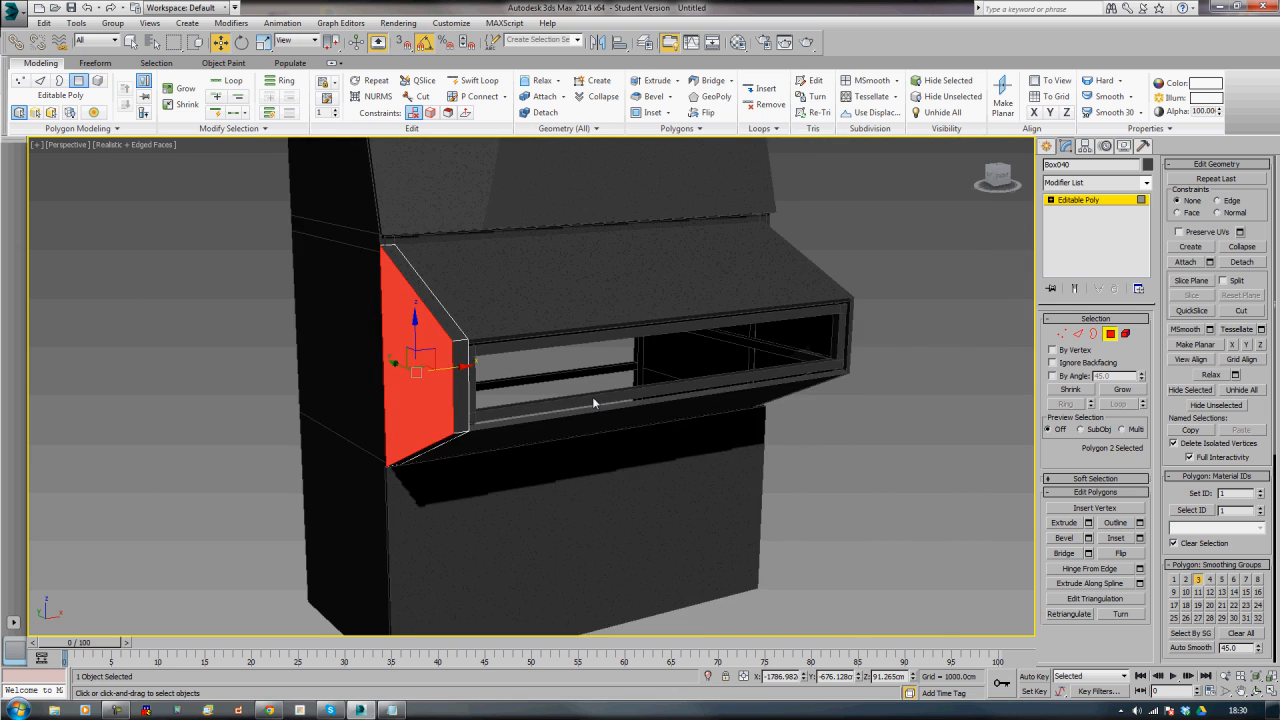
# - Move the outer face of the side panel on the bracket's right end outward by about 2.3 cm along X
pyautogui.keyDown('alt'); pyautogui.moveTo(745, 388); pyautogui.dragTo(684, 420, button='middle'); pyautogui.keyUp('alt')
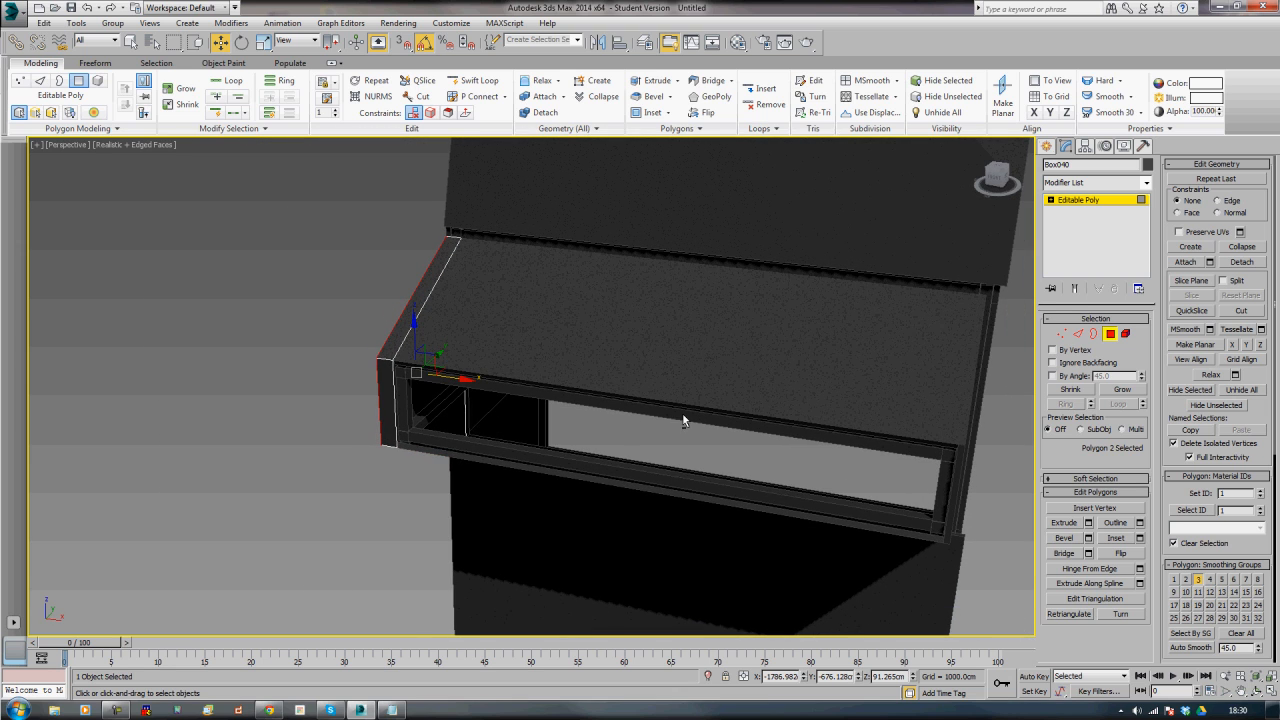
pyautogui.click(1110, 333)
pyautogui.keyDown('alt'); pyautogui.moveTo(527, 375); pyautogui.dragTo(640, 357, button='middle'); pyautogui.keyUp('alt')
pyautogui.click(641, 357)
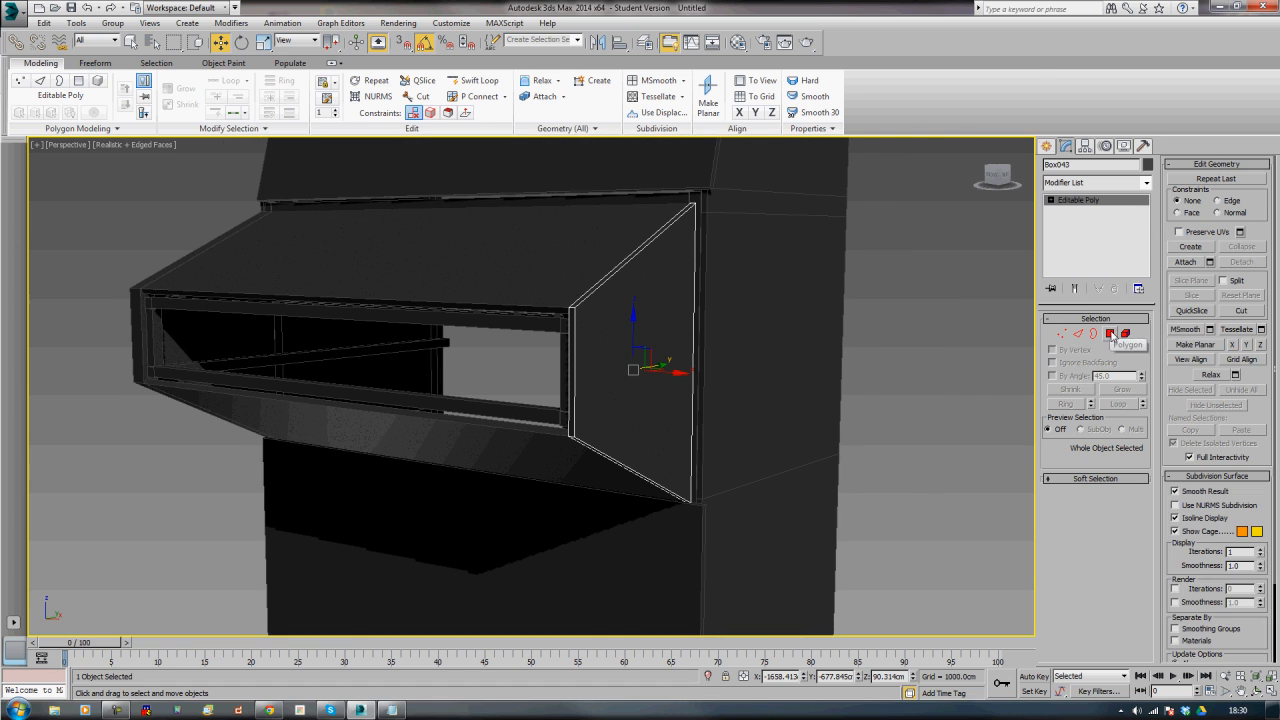
pyautogui.click(1110, 333)
pyautogui.click(669, 366)
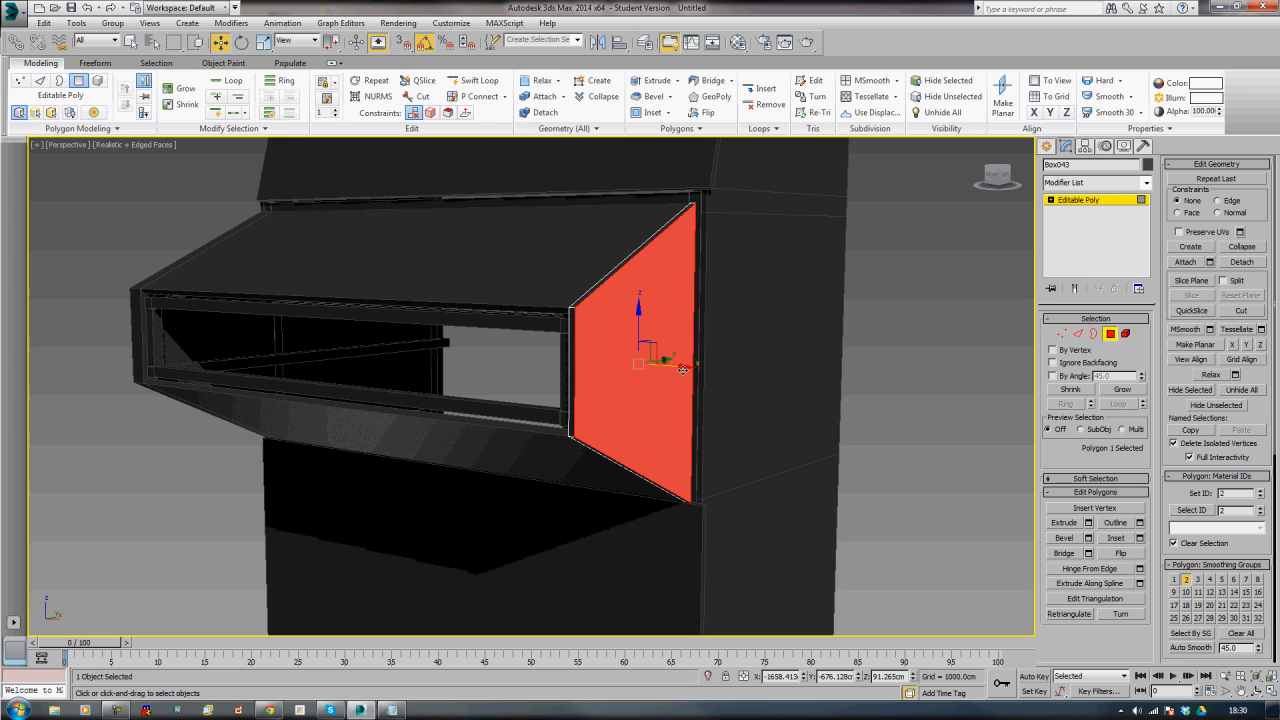
pyautogui.moveTo(683, 371); pyautogui.dragTo(702, 368)
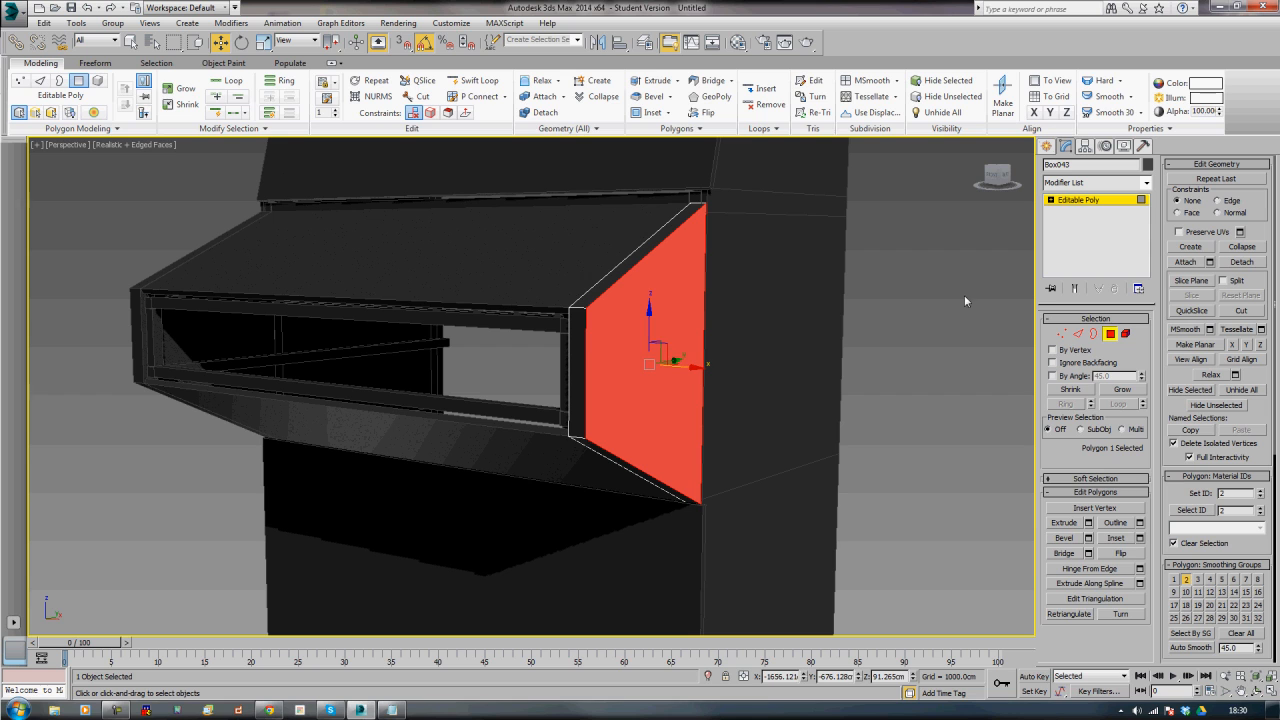
pyautogui.click(1111, 335)
# - Clone the upper front panel as a single copy, offset slightly forward and downward from the original
pyautogui.keyDown('alt'); pyautogui.moveTo(409, 323); pyautogui.dragTo(548, 362, button='middle'); pyautogui.keyUp('alt')
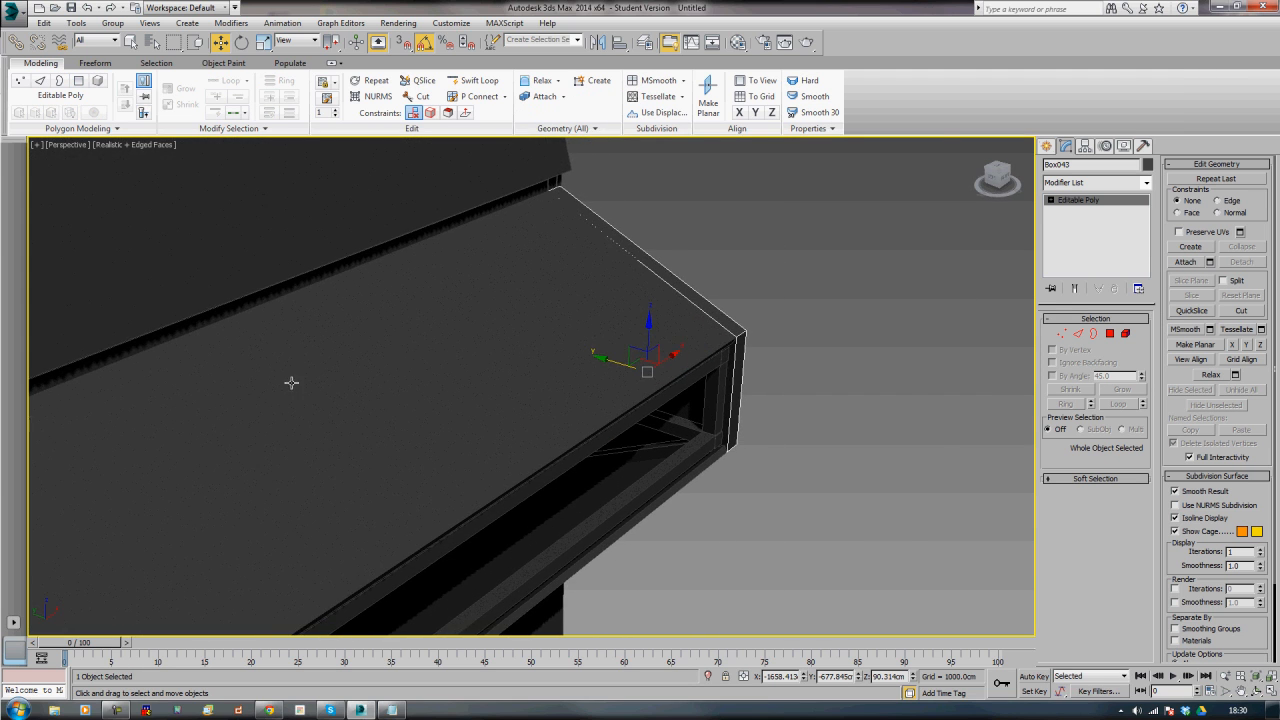
pyautogui.moveTo(291, 383); pyautogui.dragTo(480, 334, button='middle')
pyautogui.keyDown('alt'); pyautogui.moveTo(406, 346); pyautogui.dragTo(426, 337, button='middle'); pyautogui.keyUp('alt')
pyautogui.moveTo(540, 317); pyautogui.dragTo(512, 349, button='middle')
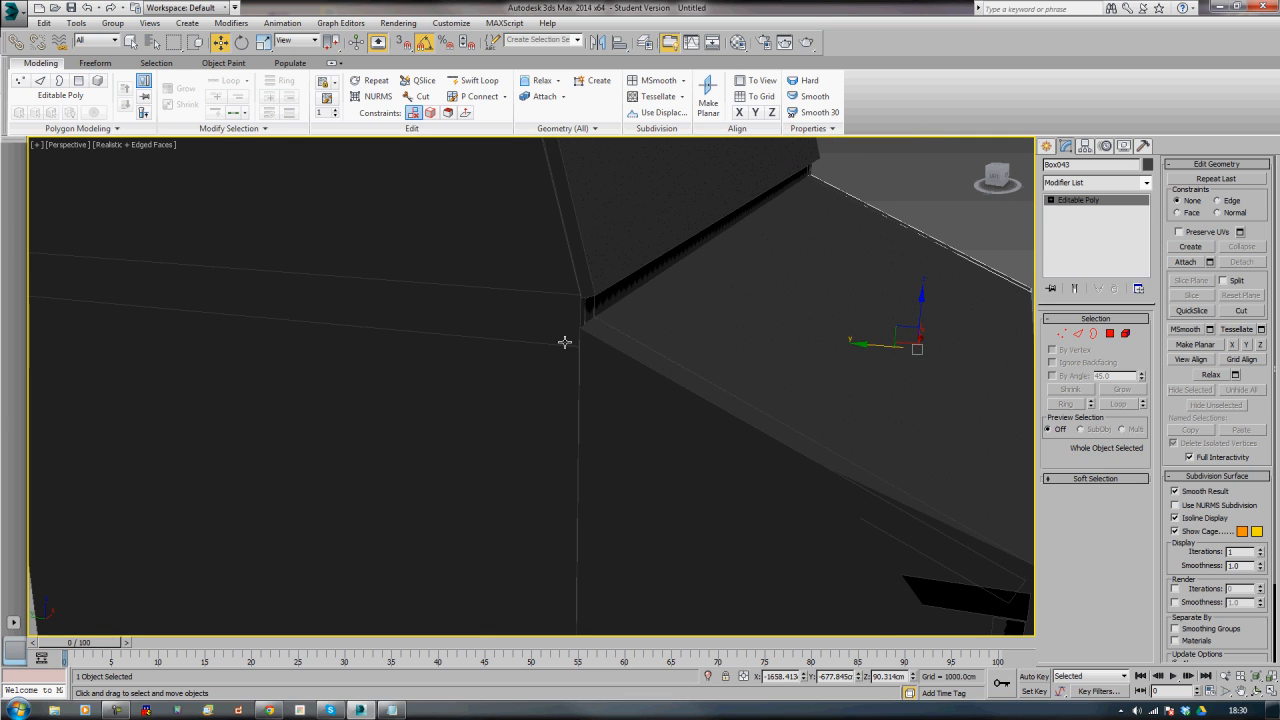
pyautogui.click(598, 268)
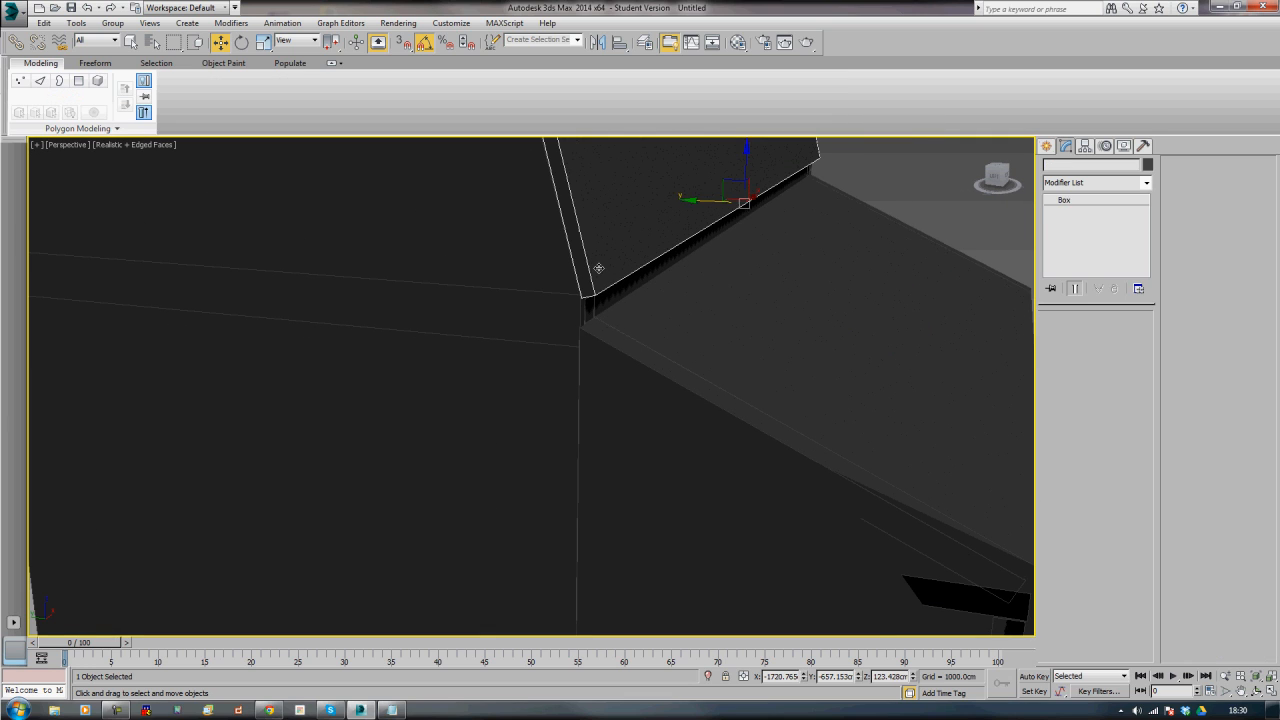
pyautogui.moveTo(622, 307); pyautogui.dragTo(618, 325, button='middle')
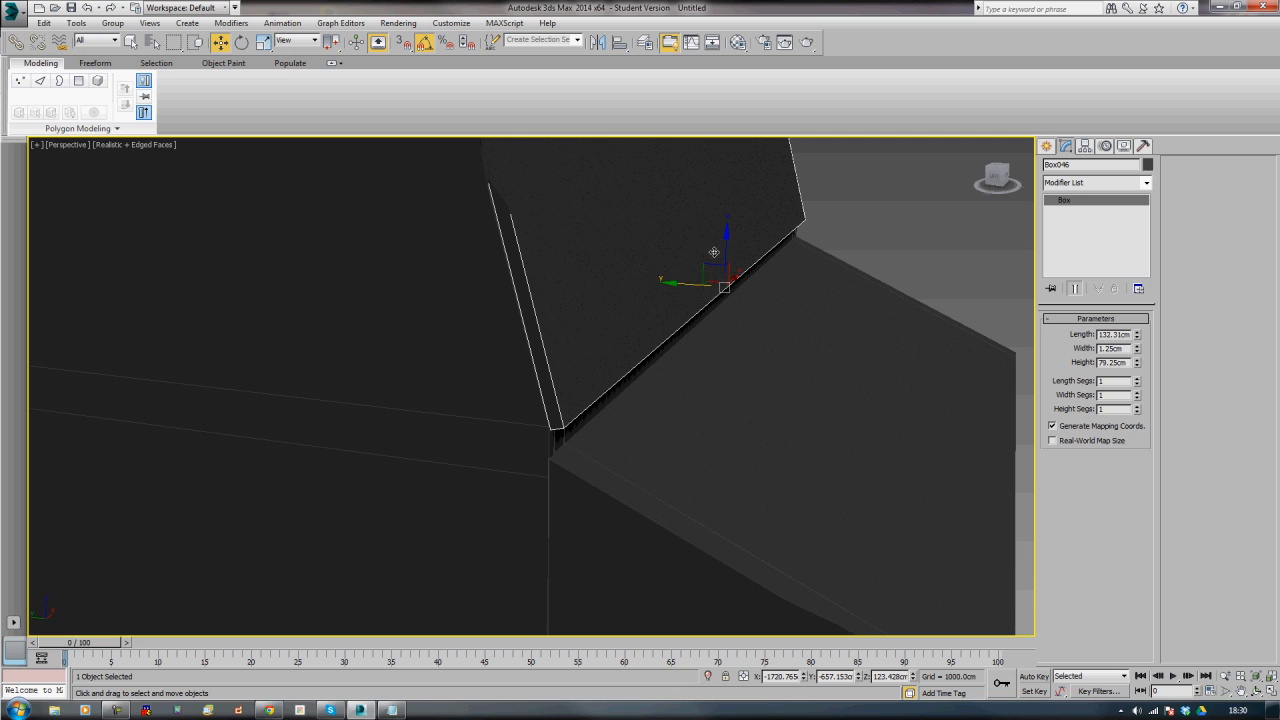
pyautogui.moveTo(710, 269); pyautogui.dragTo(731, 291)
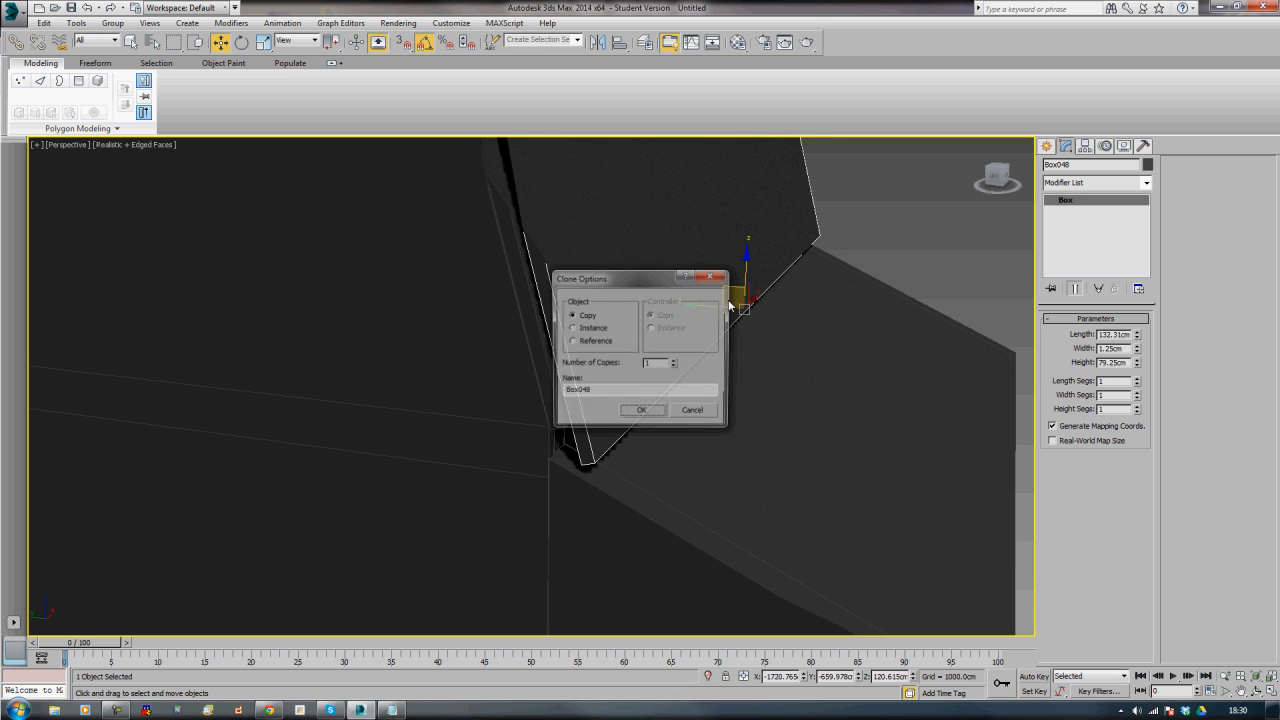
pyautogui.click(647, 413)
# - Rotate the copied panel by 15° so it stands vertical, and set its height to 4 cm
pyautogui.press('e')
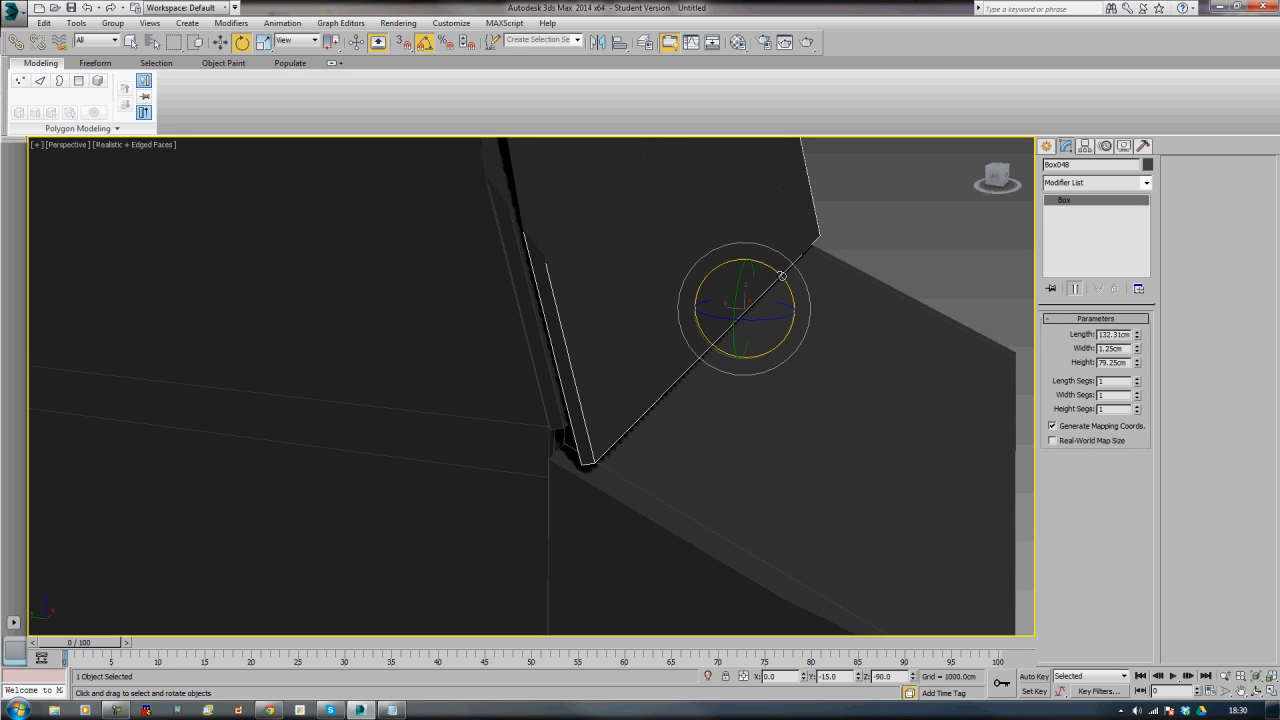
pyautogui.moveTo(781, 274); pyautogui.dragTo(789, 284)
pyautogui.moveTo(710, 417)
pyautogui.keyDown('alt'); pyautogui.mouseDown(button='middle')
pyautogui.moveTo(629, 394)
pyautogui.moveTo(707, 410)
pyautogui.mouseUp(button='middle'); pyautogui.keyUp('alt')
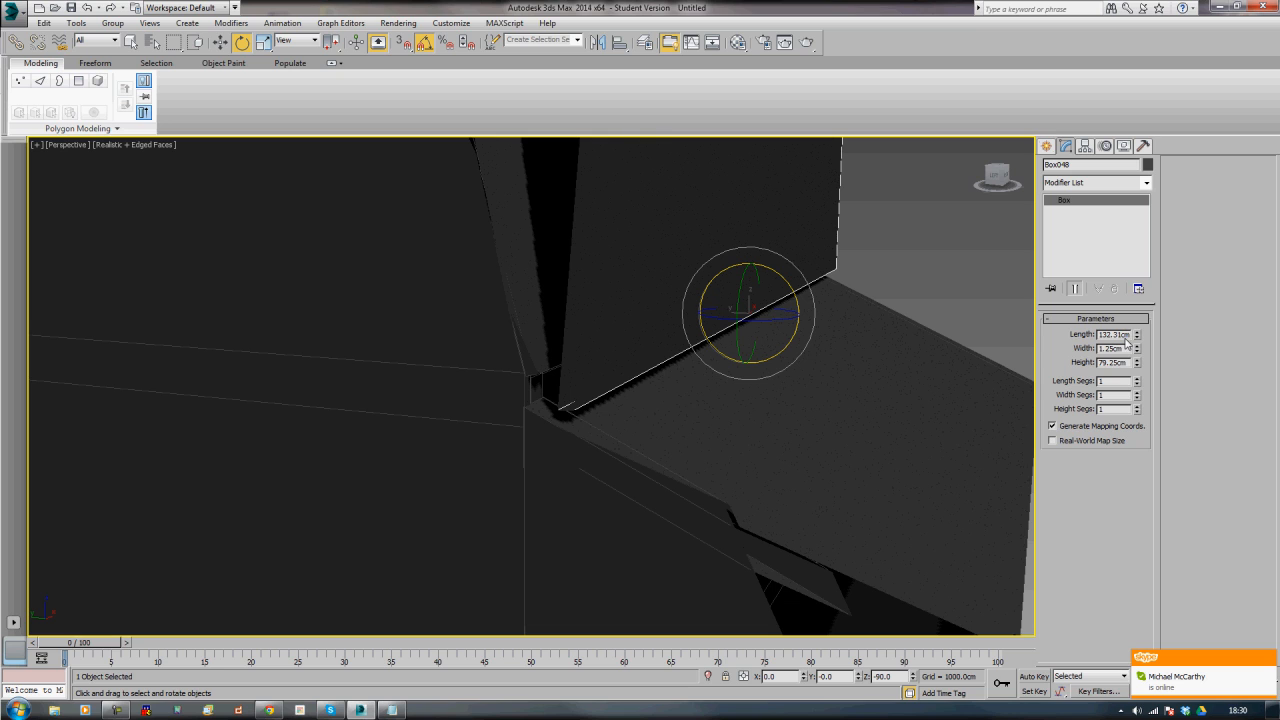
pyautogui.doubleClick(1117, 363)
pyautogui.write('8')
pyautogui.press('Return')
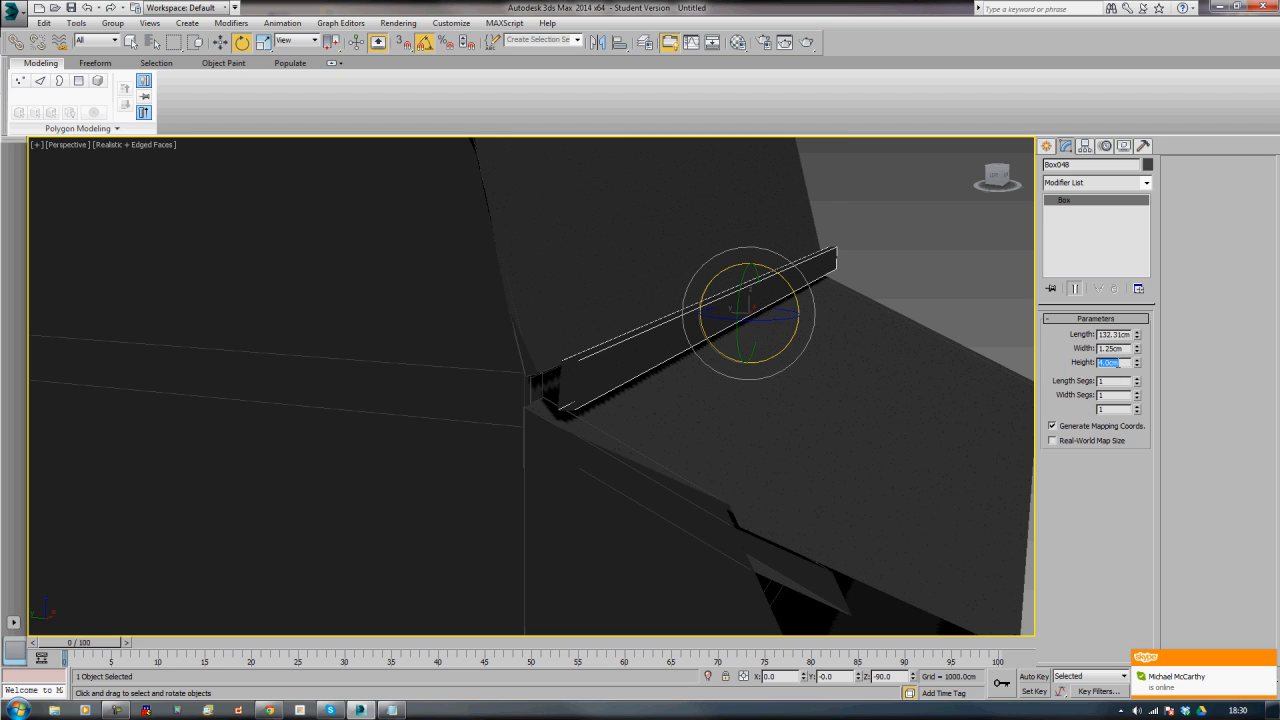
# - Move the short panel against the cabinet front in the left view, with its lower back corner where the bracket slope begins
pyautogui.keyDown('alt'); pyautogui.moveTo(850, 318); pyautogui.dragTo(794, 397, button='middle'); pyautogui.keyUp('alt')
pyautogui.press('l')
pyautogui.press('z')
pyautogui.scroll(-4, 781, 351)
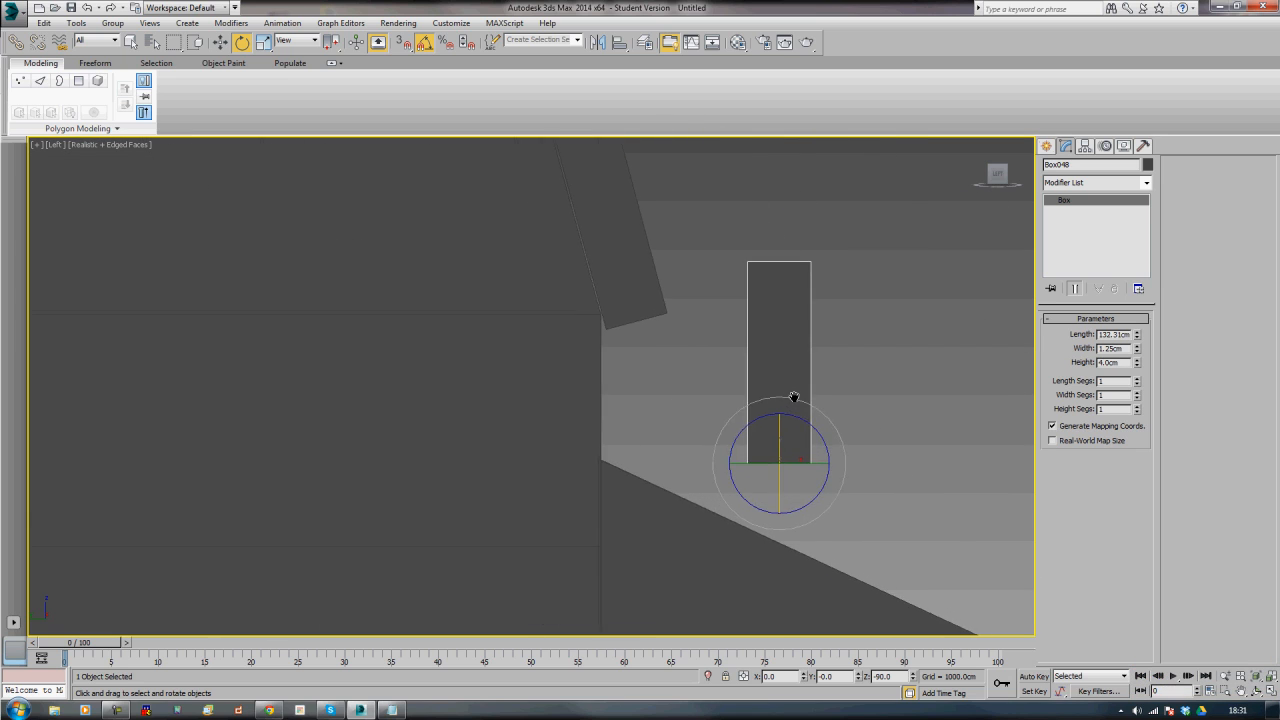
pyautogui.press('w')
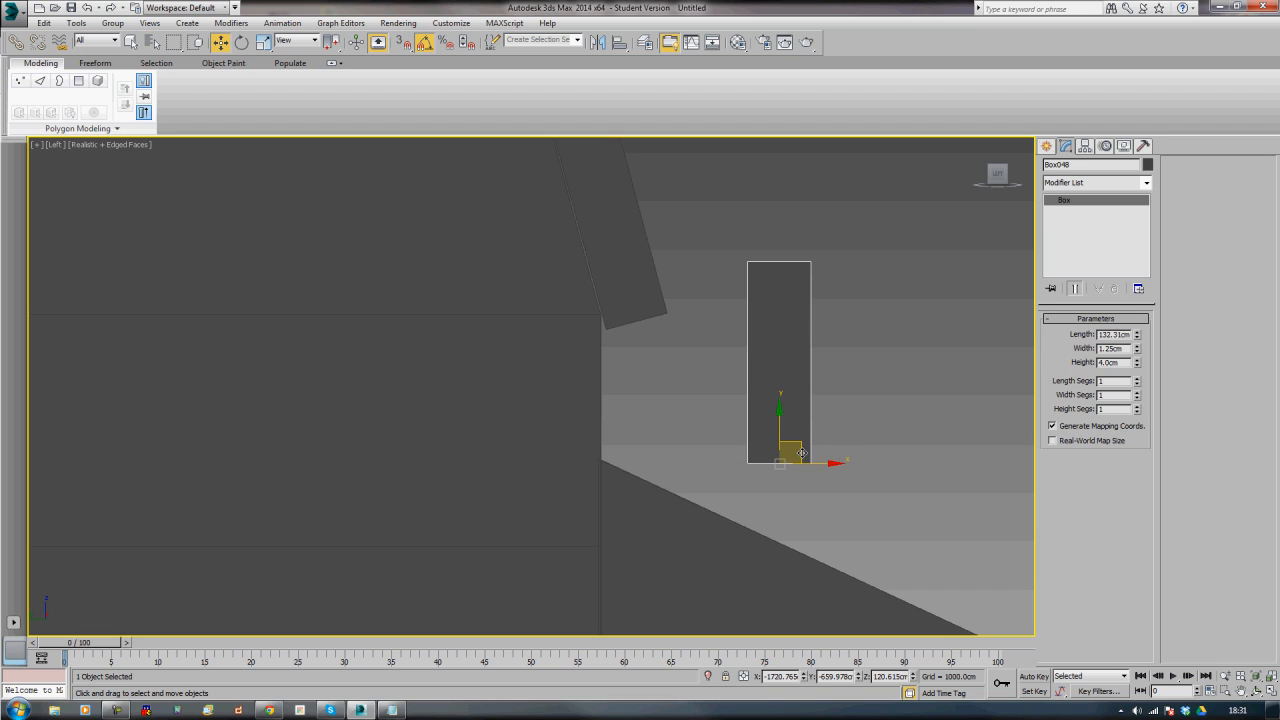
pyautogui.moveTo(801, 453); pyautogui.dragTo(655, 450)
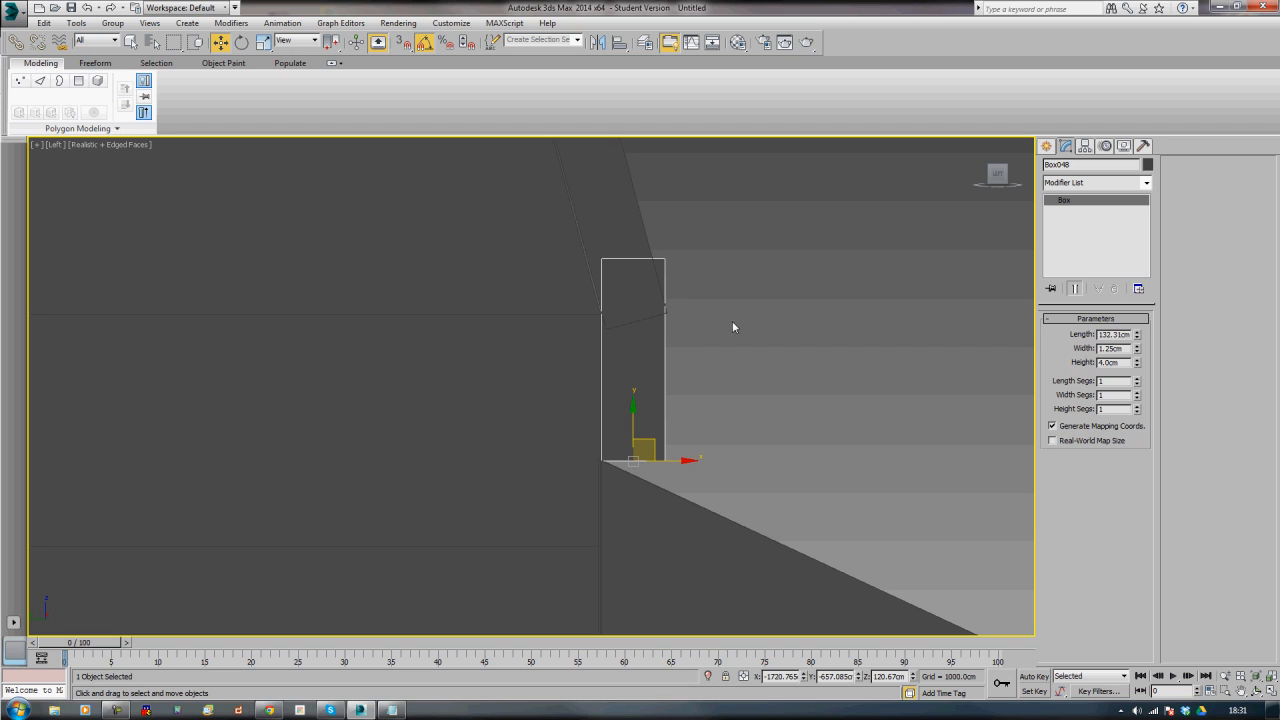
# - Convert the short panel to an editable poly and lower its top edges by about 1.1 cm to meet the upper front panel
pyautogui.rightClick(632, 393)
pyautogui.moveTo(668, 514)
pyautogui.click(770, 531)
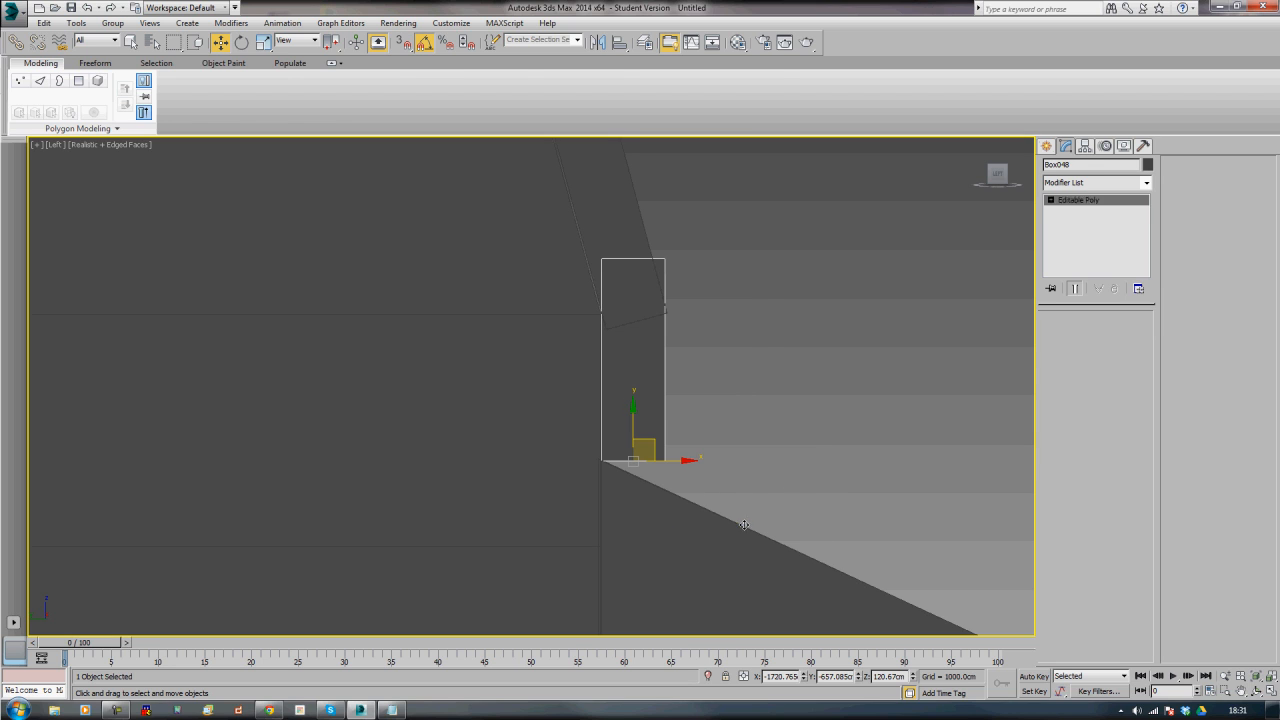
pyautogui.click(1078, 333)
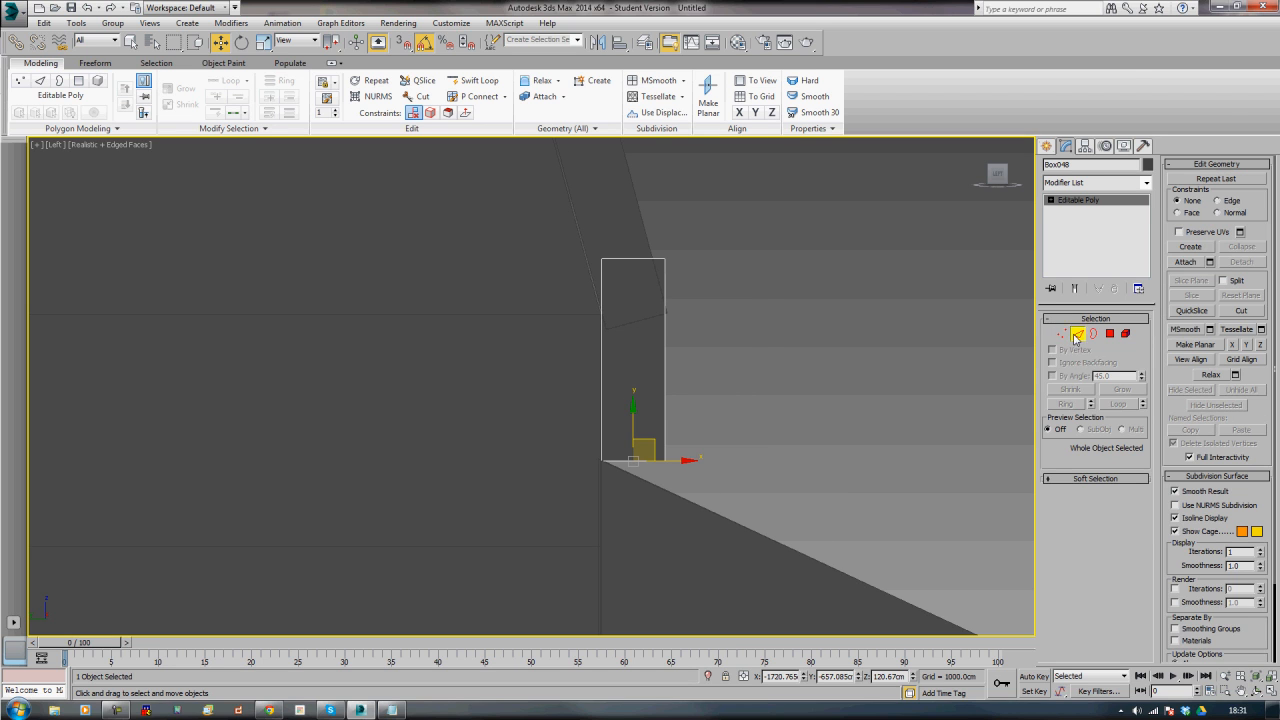
pyautogui.click(631, 260)
pyautogui.moveTo(632, 218); pyautogui.dragTo(632, 273)
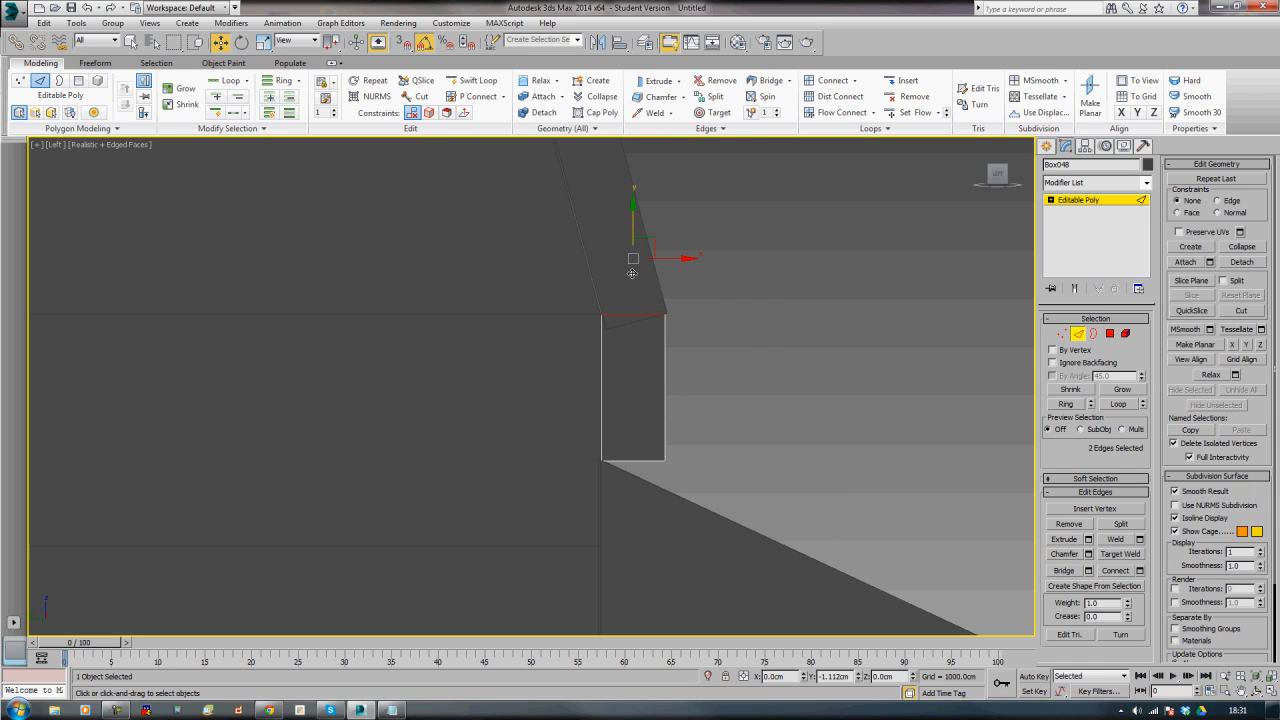
# - Lower the short panel's bottom front vertices by about 0.55 cm to follow the bracket's slope, and finish vertex editing
pyautogui.click(1061, 335)
pyautogui.moveTo(742, 430); pyautogui.dragTo(645, 482)
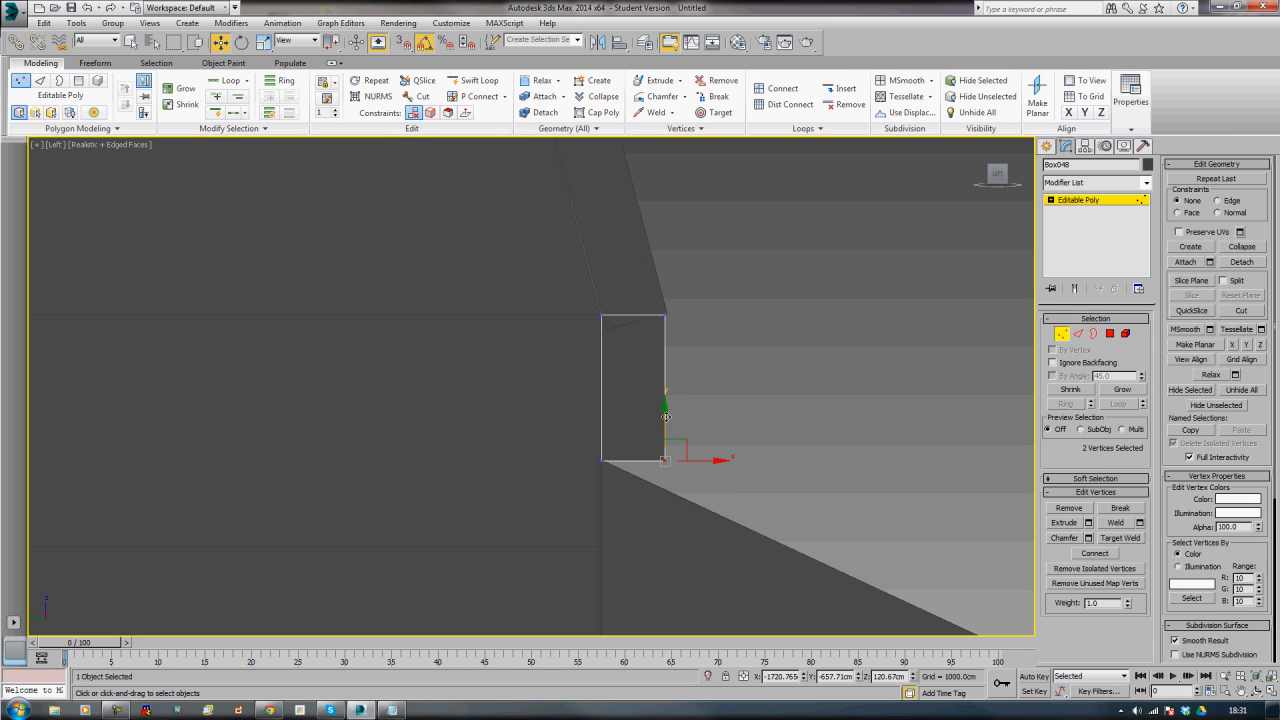
pyautogui.moveTo(665, 416); pyautogui.dragTo(666, 444)
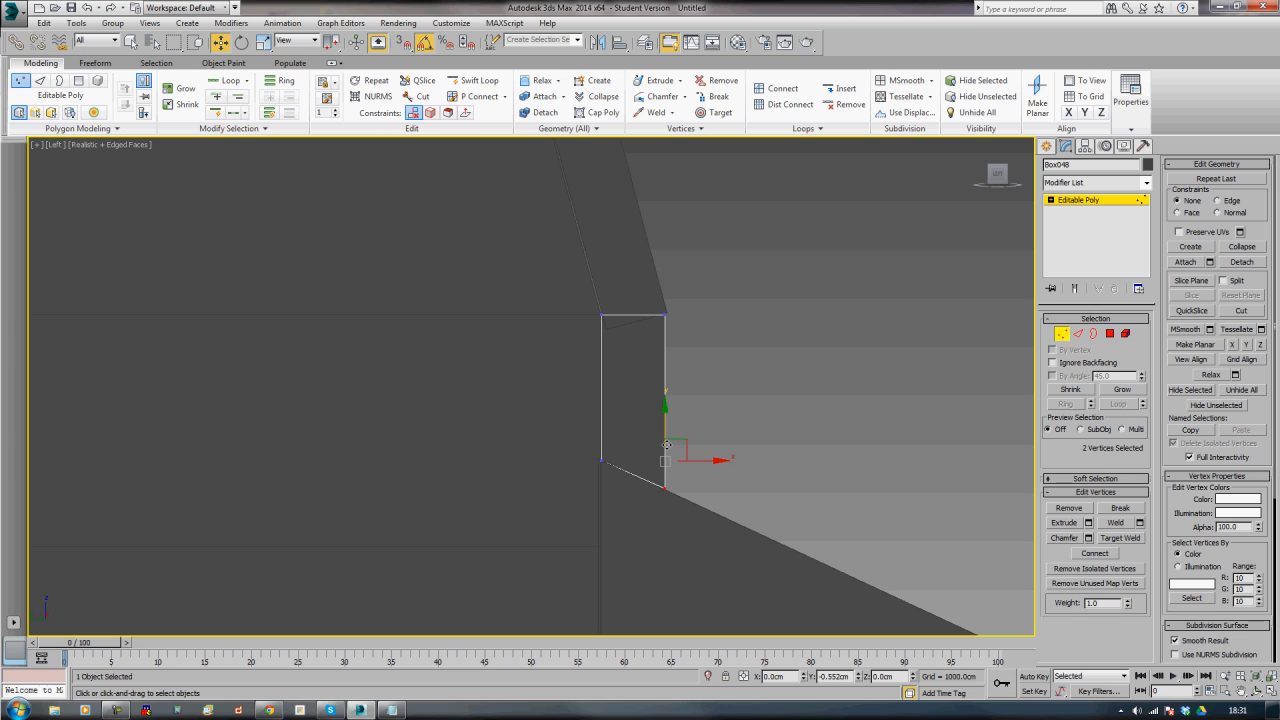
pyautogui.click(1061, 335)
pyautogui.click(835, 436)
# - Turn off the edged-faces display and inspect the whole cabinet from several angles in the perspective view
pyautogui.press('p')
pyautogui.scroll(-10, 835, 436)
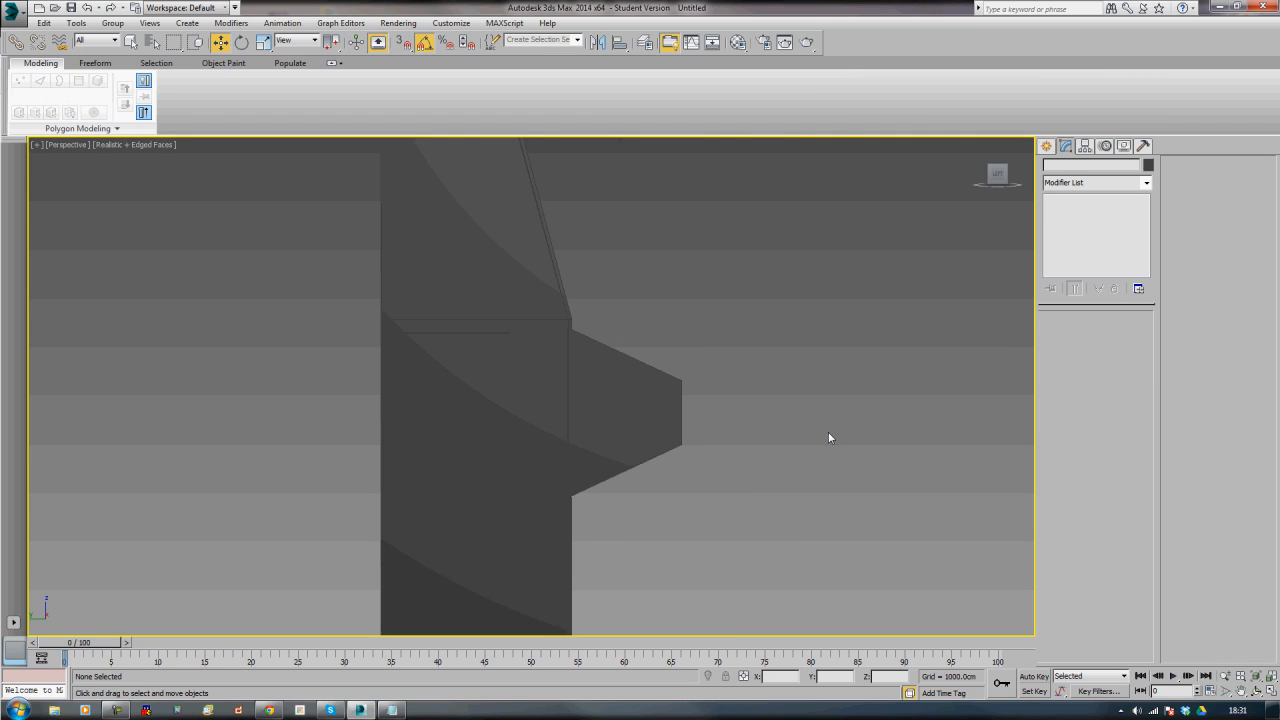
pyautogui.keyDown('alt'); pyautogui.moveTo(812, 437); pyautogui.dragTo(719, 452); pyautogui.keyUp('alt')
pyautogui.keyDown('alt'); pyautogui.moveTo(719, 452); pyautogui.dragTo(707, 458, button='middle'); pyautogui.keyUp('alt')
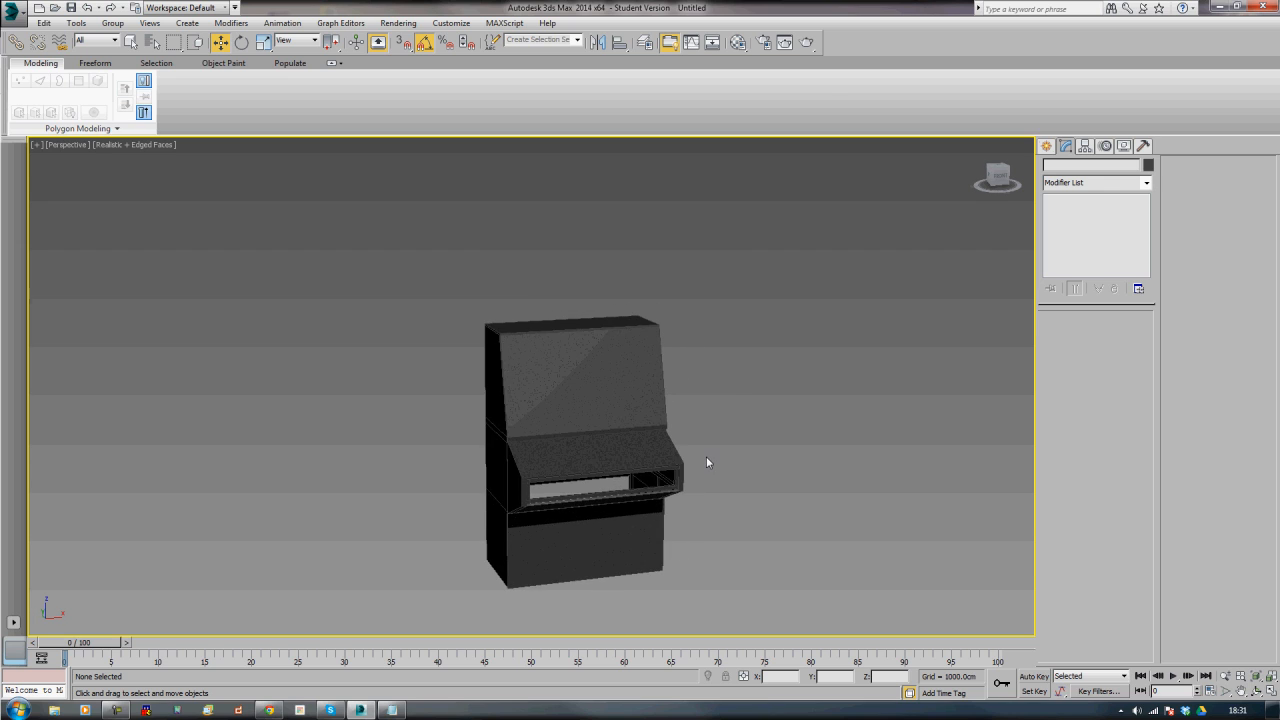
pyautogui.press('F3')
pyautogui.press('F3')
pyautogui.keyDown('alt'); pyautogui.moveTo(736, 469); pyautogui.dragTo(623, 481, button='middle'); pyautogui.keyUp('alt')
pyautogui.press('F4')
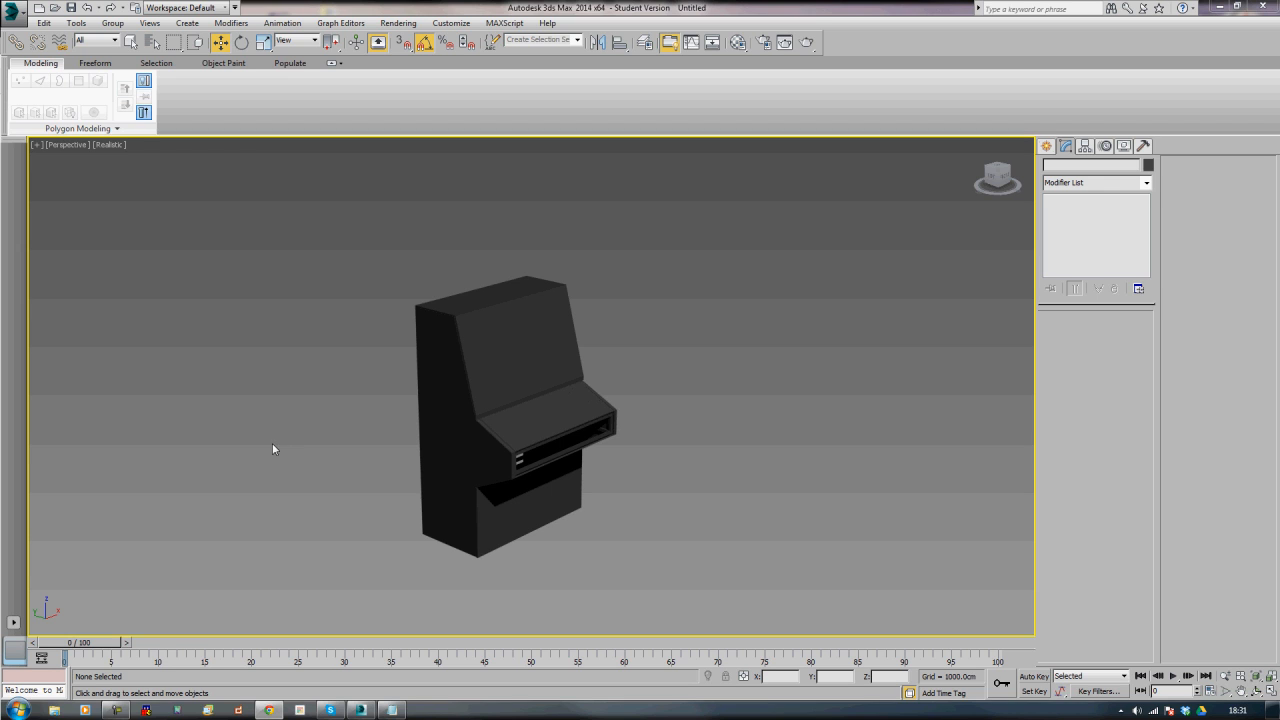
pyautogui.keyDown('alt'); pyautogui.moveTo(776, 475); pyautogui.dragTo(794, 446, button='middle'); pyautogui.keyUp('alt')
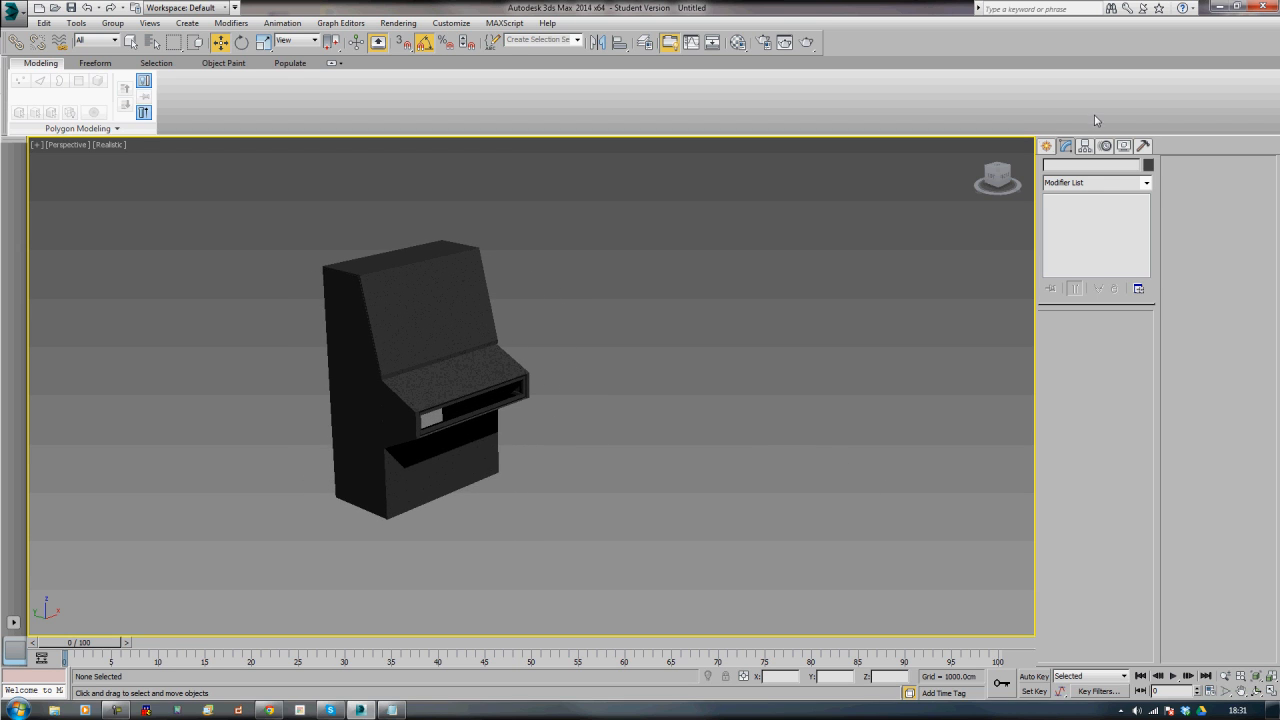
# - Create a Biped about 178 cm tall on the ground beside the cabinet as a scale reference
pyautogui.click(1046, 146)
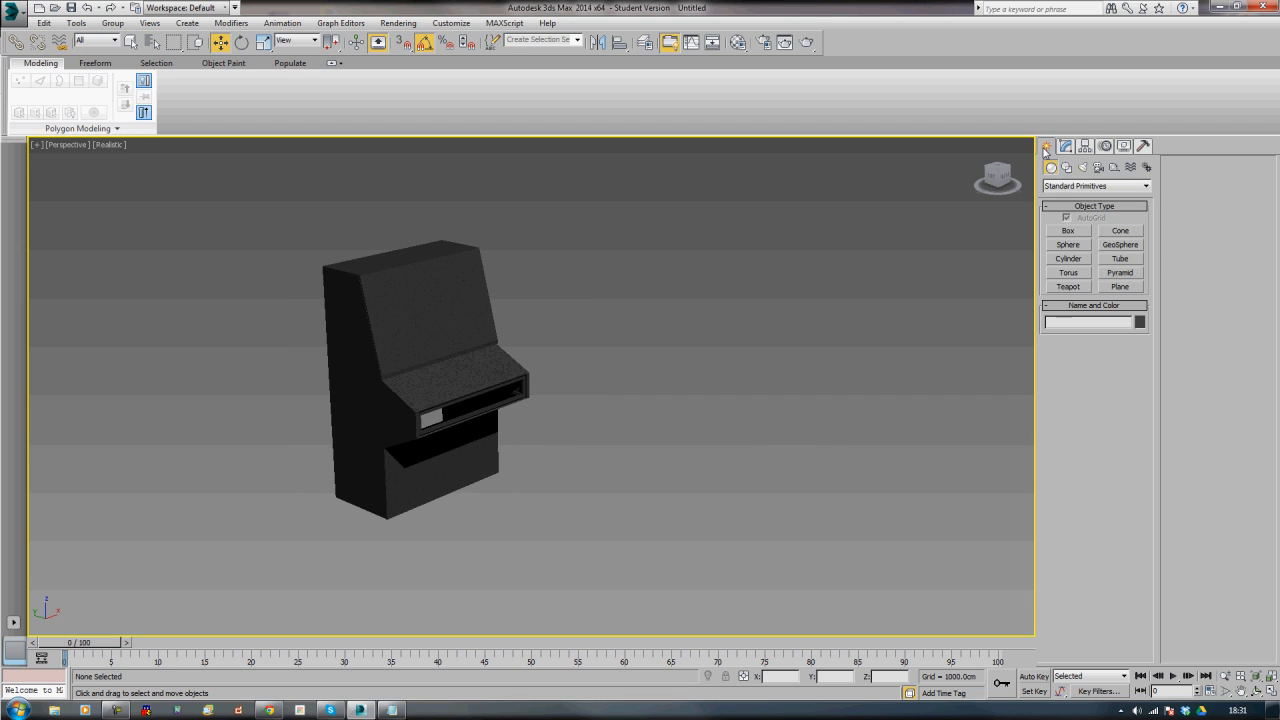
pyautogui.click(1146, 167)
pyautogui.click(1086, 244)
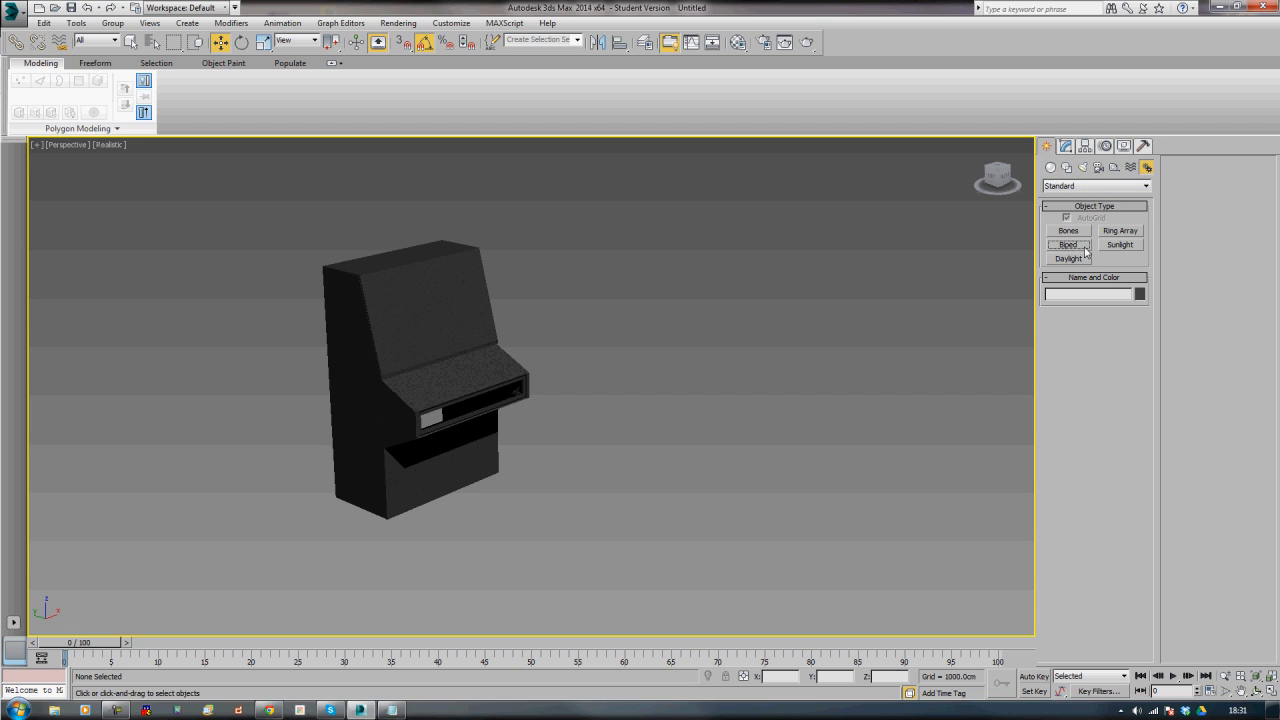
pyautogui.moveTo(607, 568); pyautogui.dragTo(633, 330)
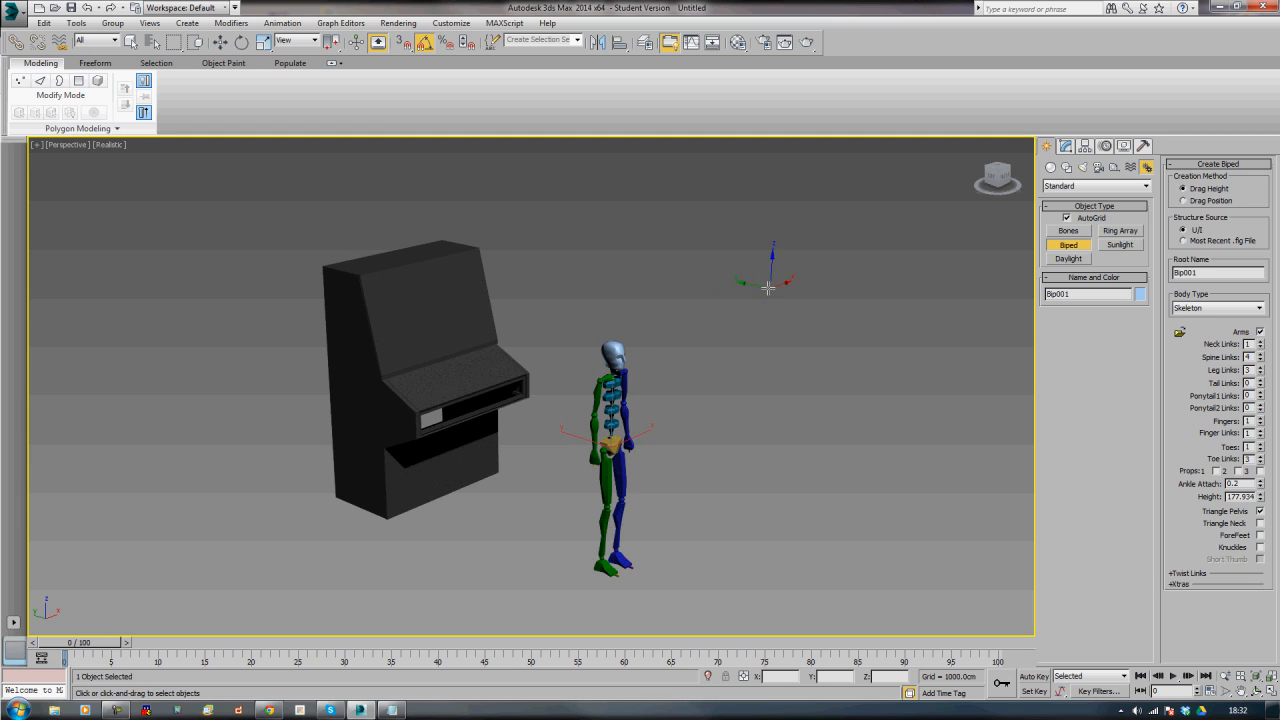
# - Rotate the biped about its vertical axis in the left view so that it faces the cabinet
pyautogui.press('w')
pyautogui.press('z')
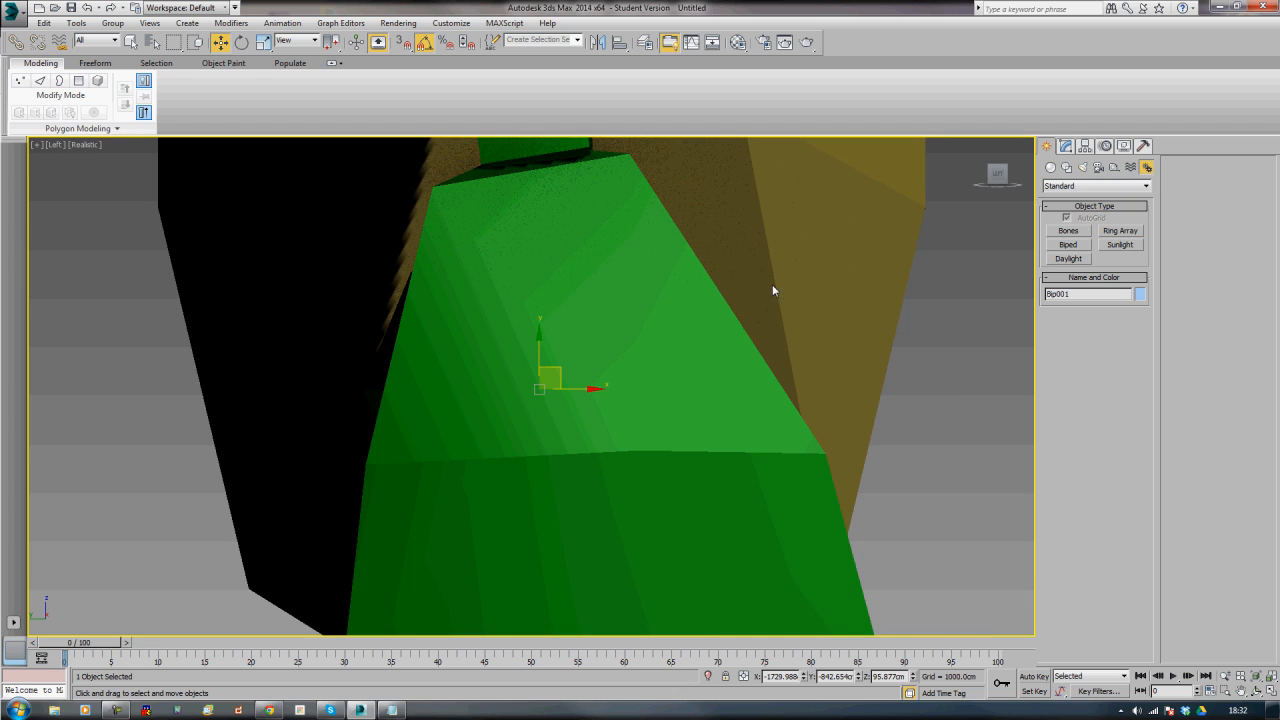
pyautogui.press('l')
pyautogui.scroll(-5, 632, 326)
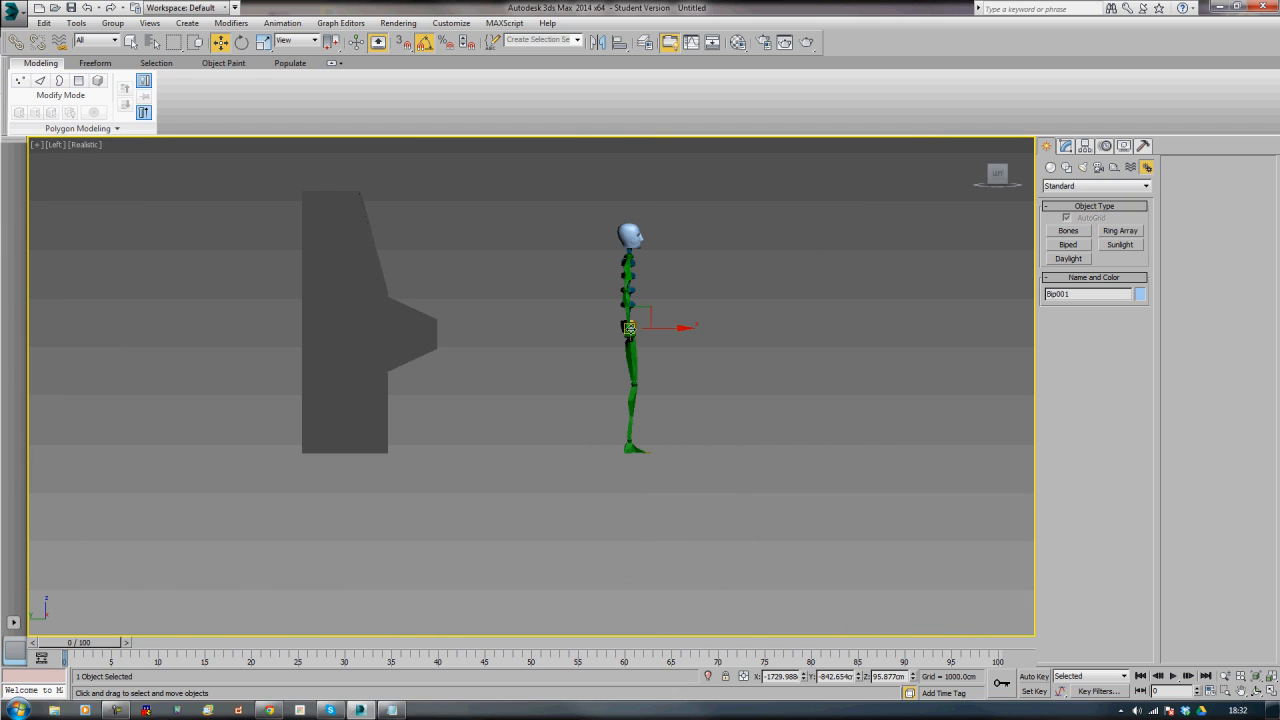
pyautogui.press('e')
pyautogui.moveTo(662, 328); pyautogui.dragTo(542, 330)
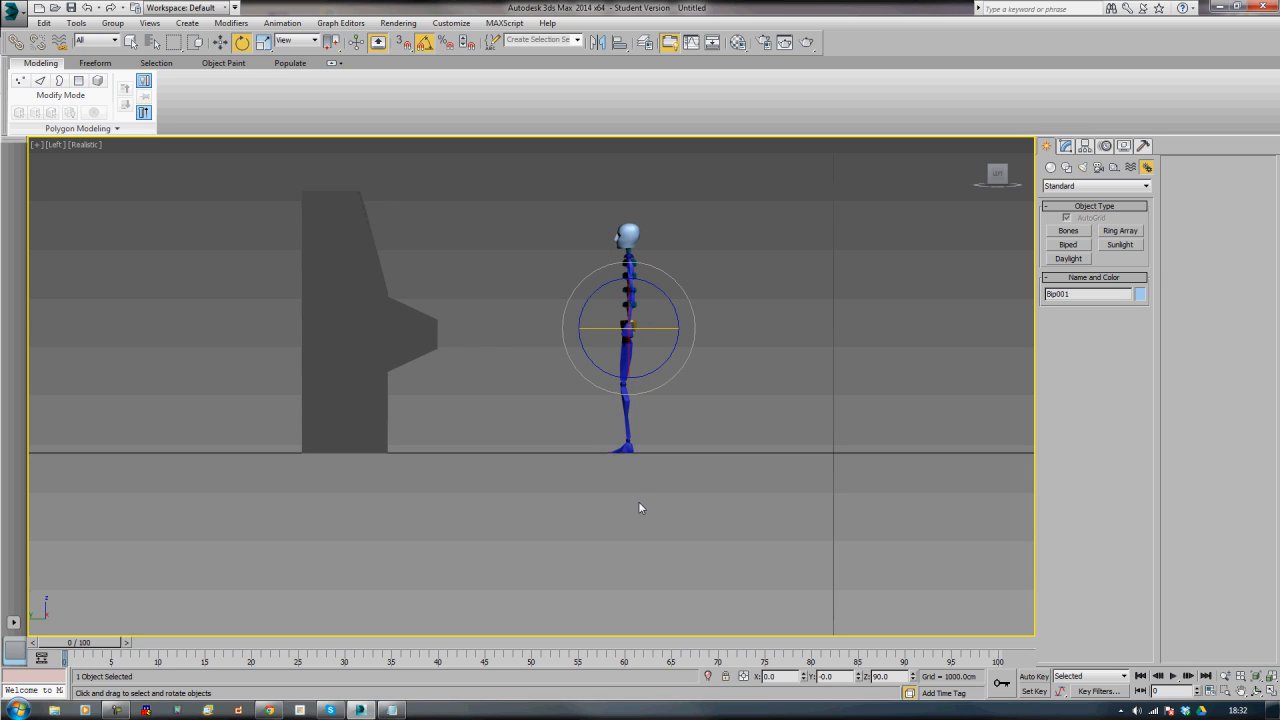
# - Move the biped about 111 cm toward the cabinet, so it stands just in front of the bracket, and deselect it
pyautogui.press('w')
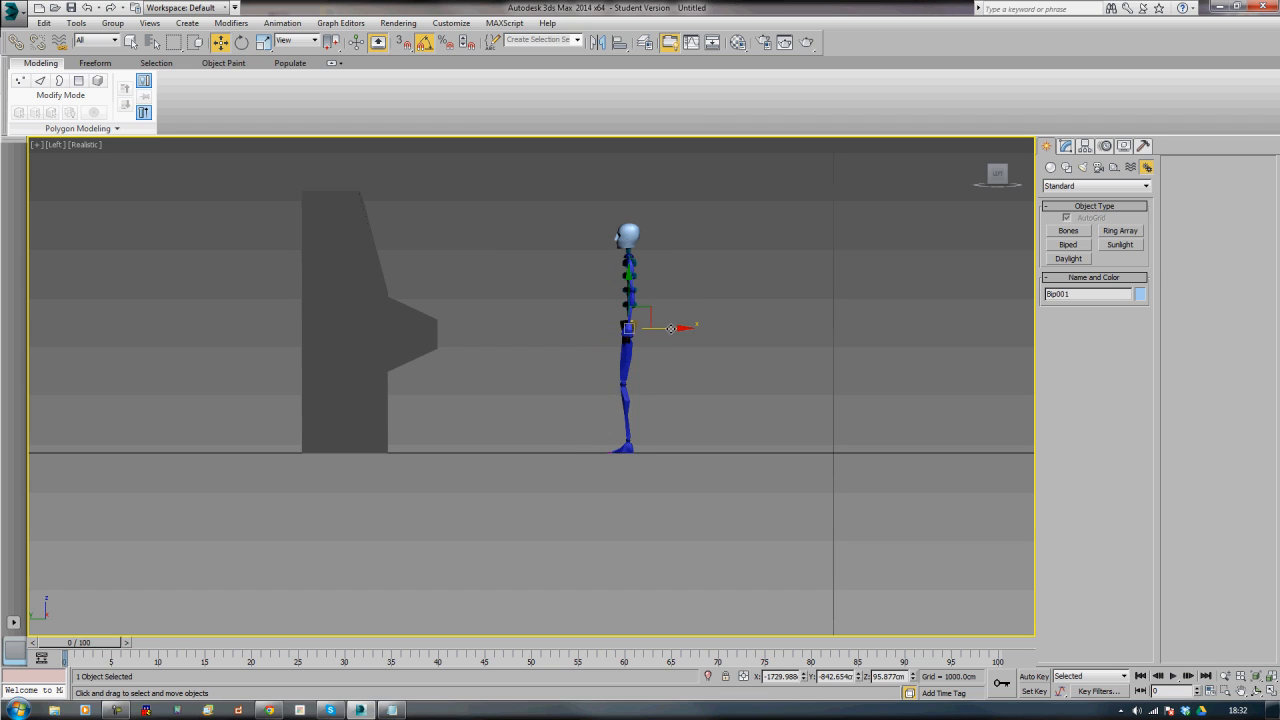
pyautogui.moveTo(670, 328); pyautogui.dragTo(526, 328)
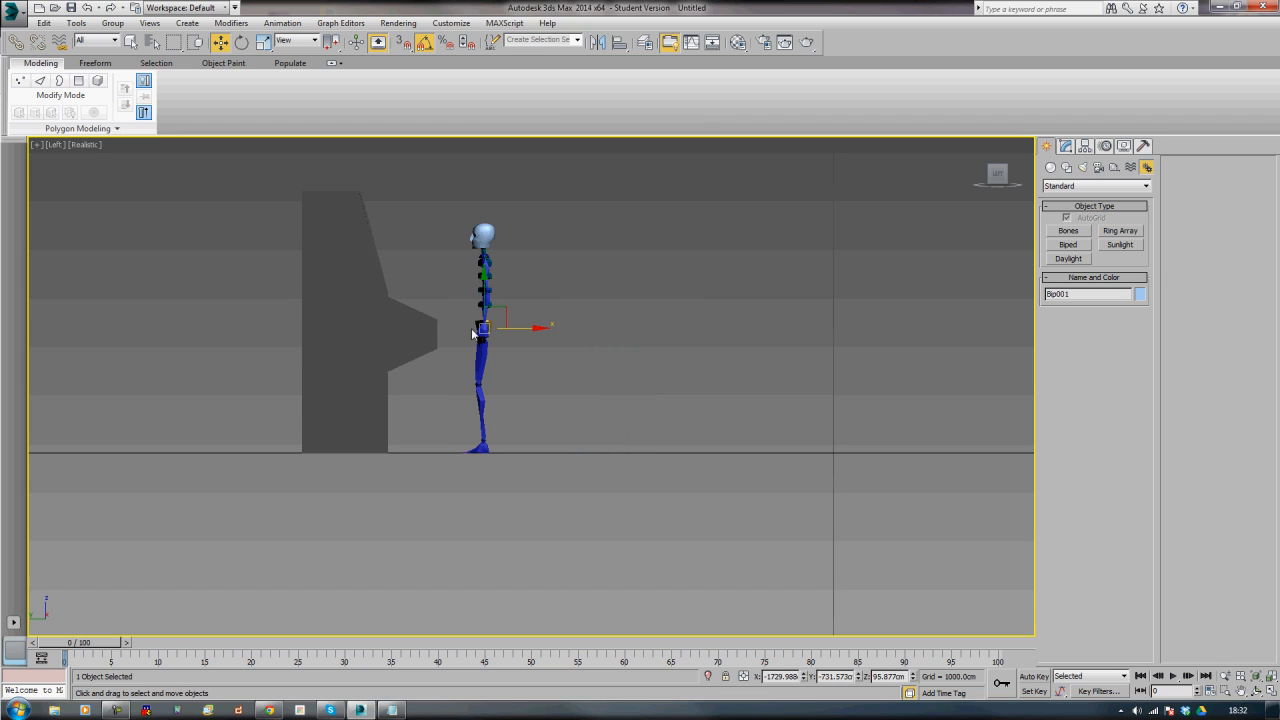
pyautogui.click(693, 311)
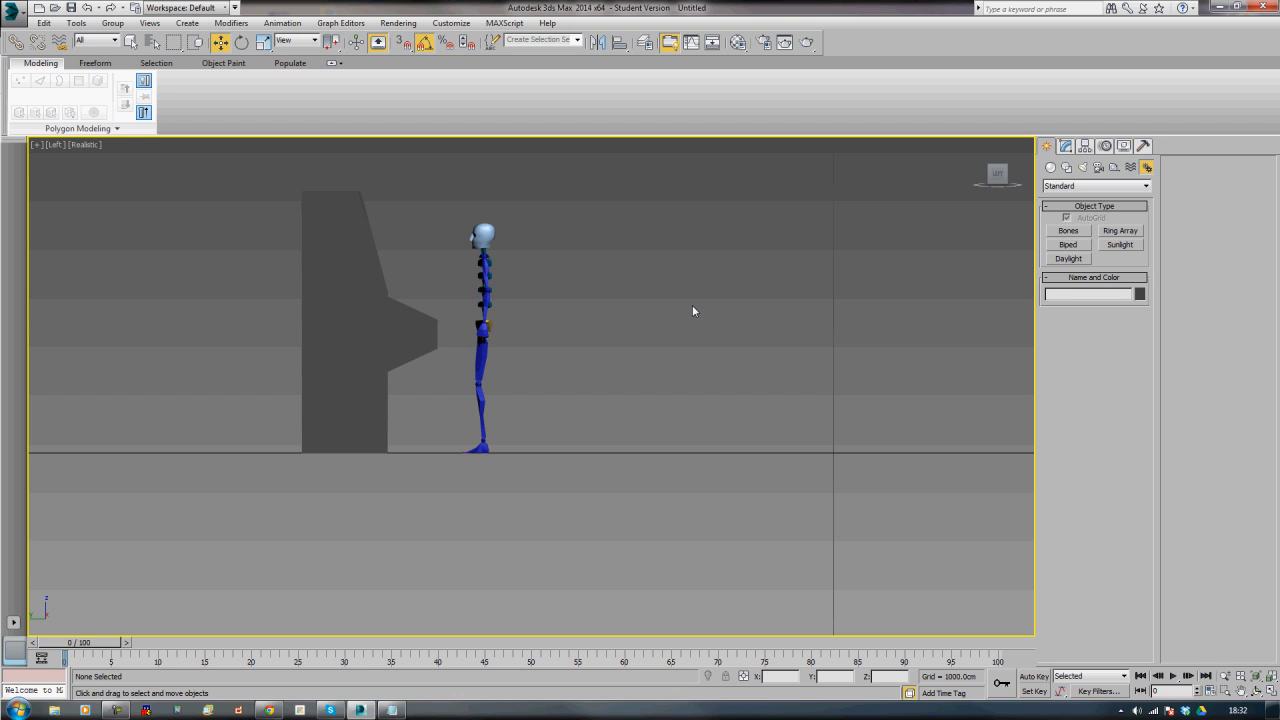
# - Select the whole biped in the perspective view and clone it as one copy beside the original along X
pyautogui.press('p')
pyautogui.scroll(-3, 763, 326)
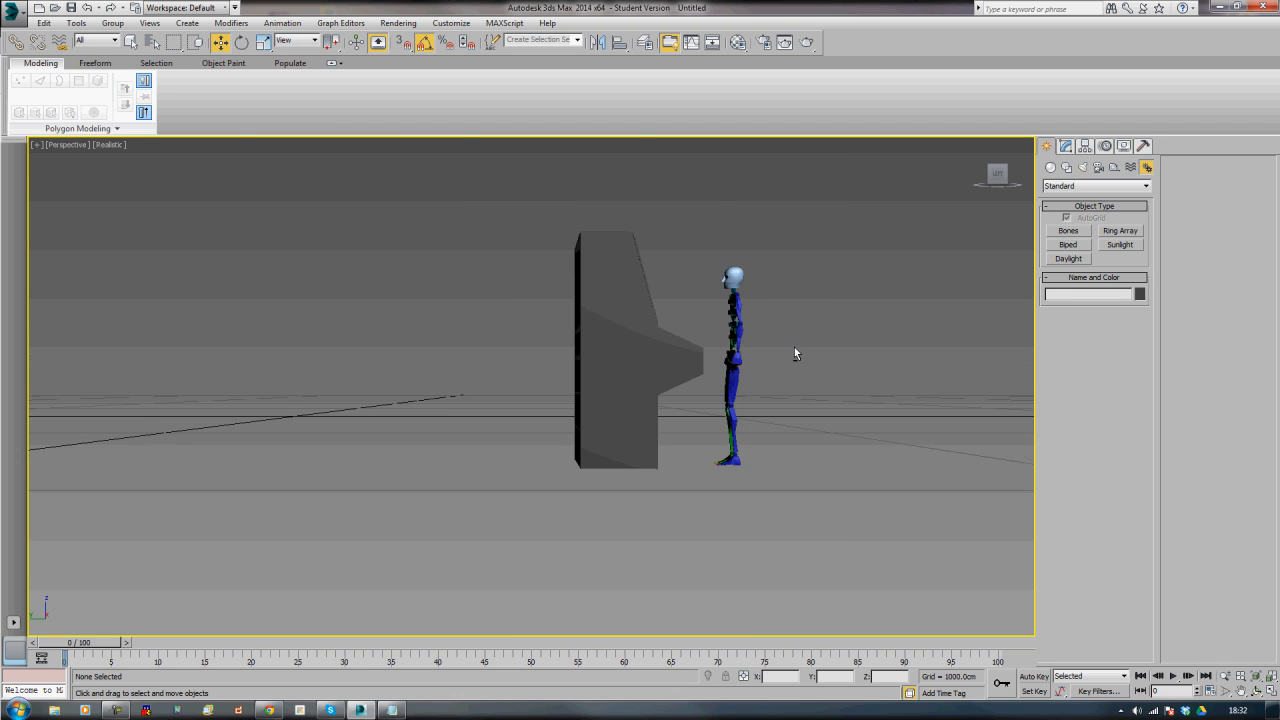
pyautogui.keyDown('alt'); pyautogui.moveTo(795, 349); pyautogui.dragTo(723, 379, button='middle'); pyautogui.keyUp('alt')
pyautogui.keyDown('alt'); pyautogui.moveTo(652, 355); pyautogui.dragTo(674, 373, button='middle'); pyautogui.keyUp('alt')
pyautogui.click(508, 419)
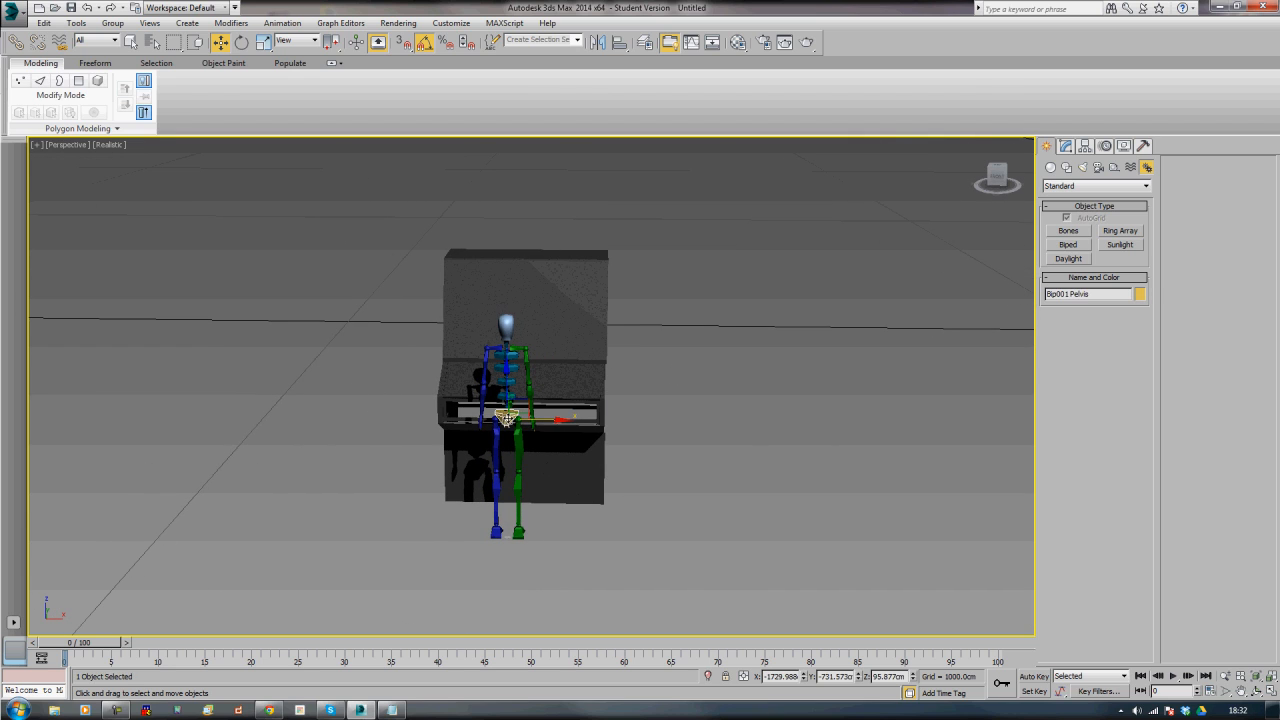
pyautogui.click(508, 419)
pyautogui.click(508, 420)
pyautogui.moveTo(544, 419)
pyautogui.mouseDown()
pyautogui.moveTo(507, 415)
pyautogui.moveTo(612, 430)
pyautogui.mouseUp()
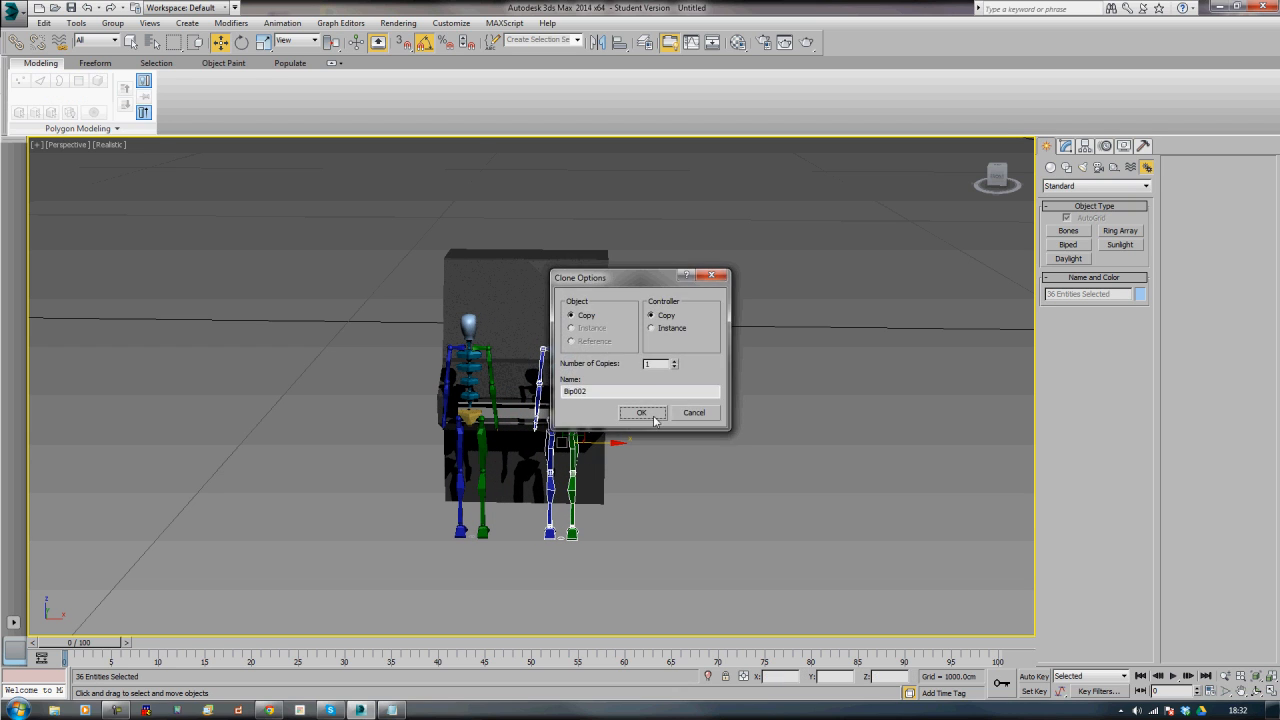
# - Create one copy of the biped beside the original, with the controller also copied
pyautogui.click(641, 413)
pyautogui.click(288, 497)
pyautogui.moveTo(288, 497)
pyautogui.keyDown('alt'); pyautogui.mouseDown(button='middle')
pyautogui.moveTo(446, 506)
pyautogui.moveTo(472, 493)
pyautogui.moveTo(367, 499)
pyautogui.mouseUp(button='middle'); pyautogui.keyUp('alt')
# - Convert the cabinet's flat front screen panel to an Editable Poly
pyautogui.click(574, 327)
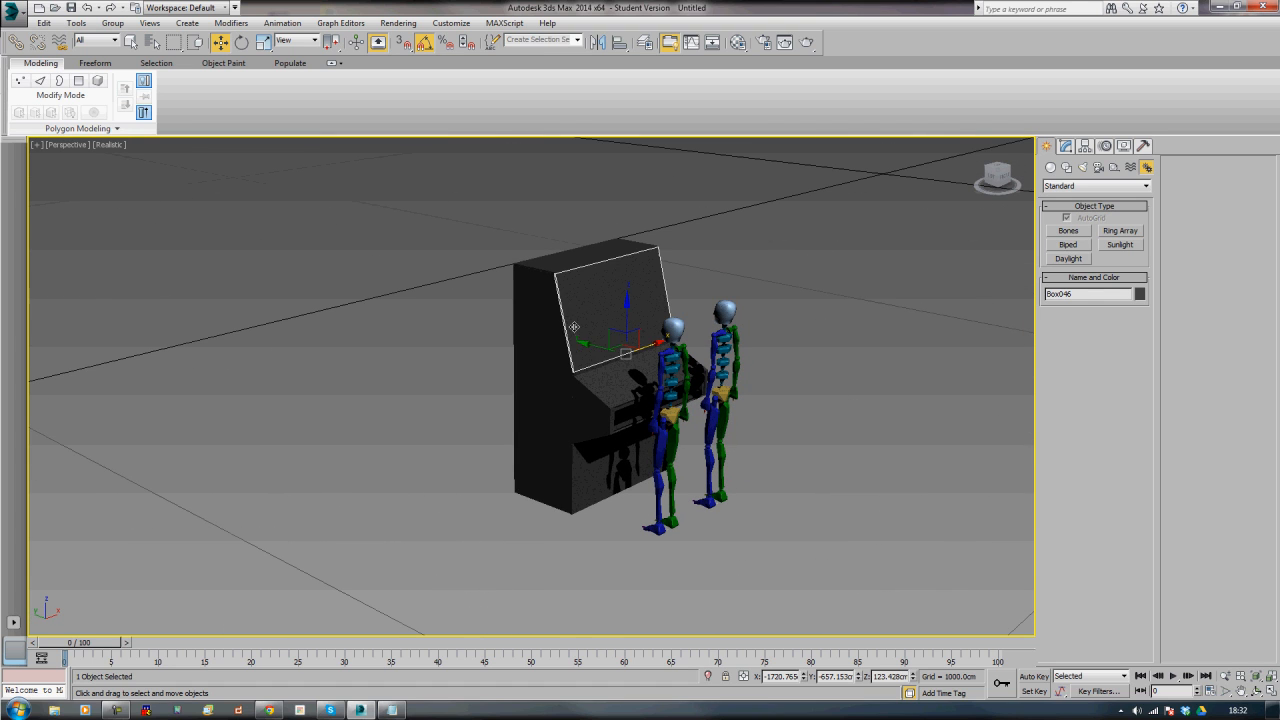
pyautogui.moveTo(609, 388); pyautogui.dragTo(540, 433, button='middle')
pyautogui.scroll(3, 540, 433)
pyautogui.moveTo(513, 368); pyautogui.dragTo(517, 410, button='middle')
pyautogui.scroll(2, 517, 410)
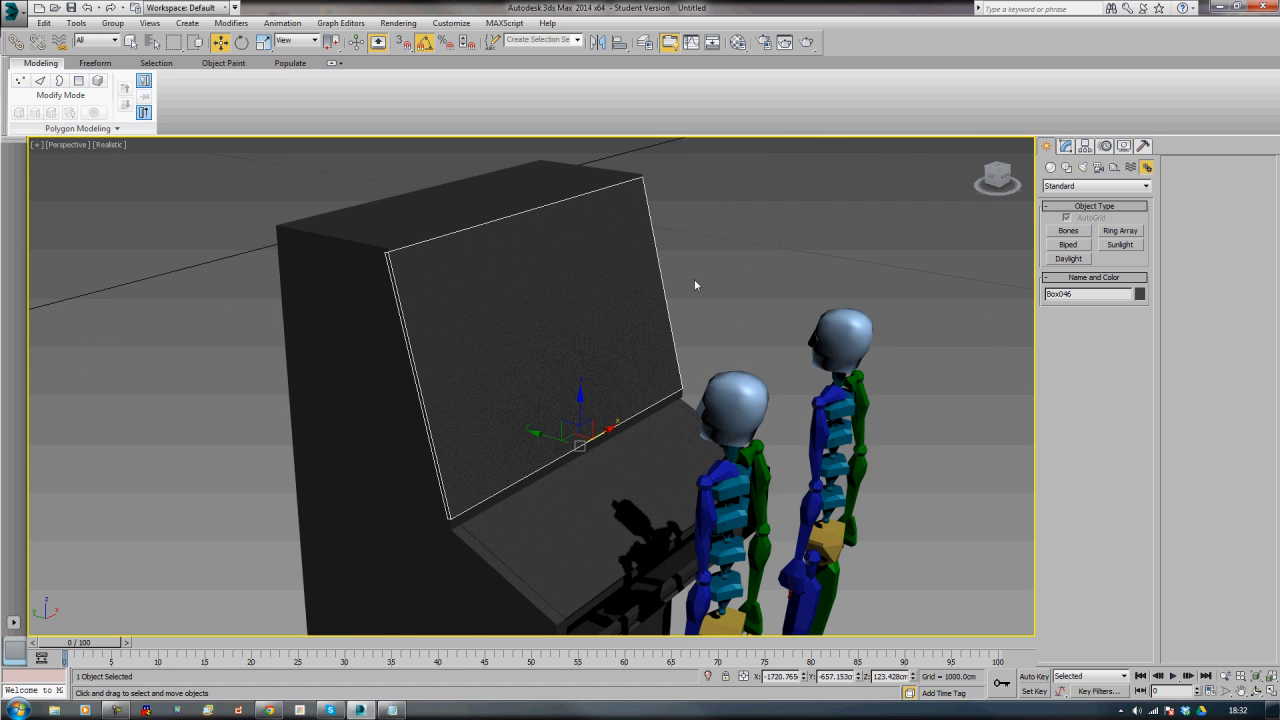
pyautogui.rightClick(542, 310)
pyautogui.moveTo(594, 431)
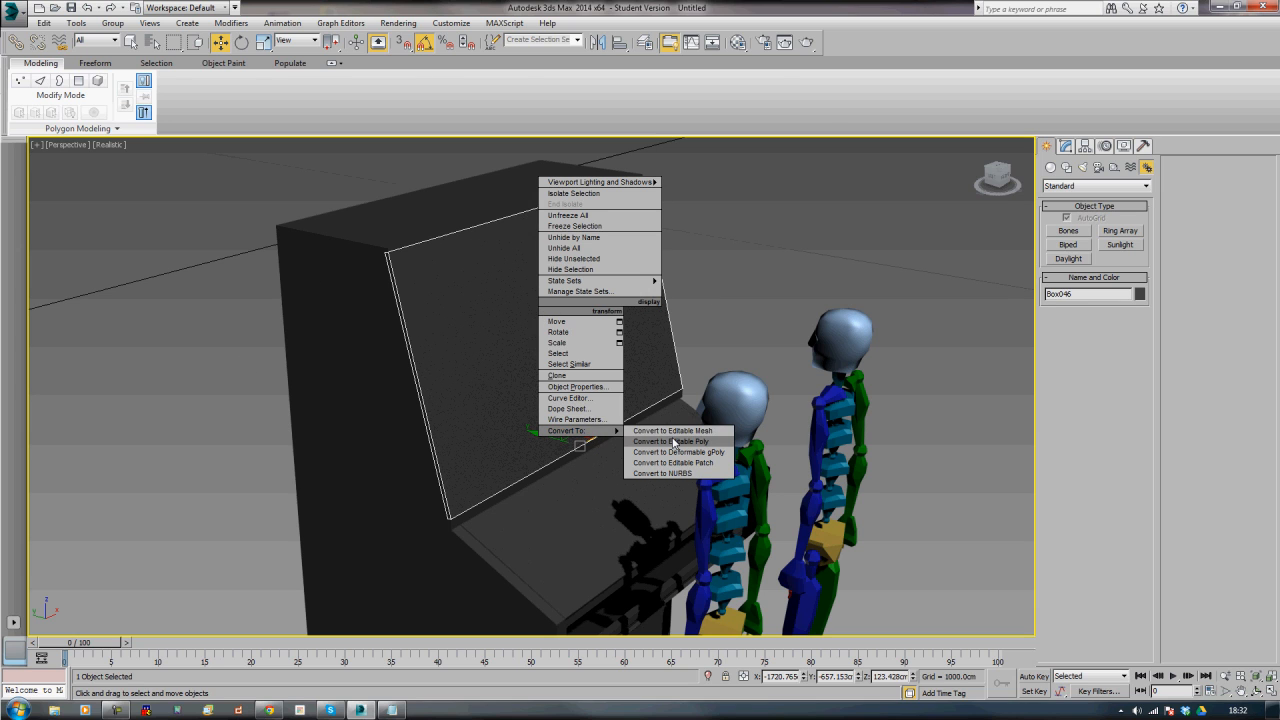
pyautogui.click(660, 441)
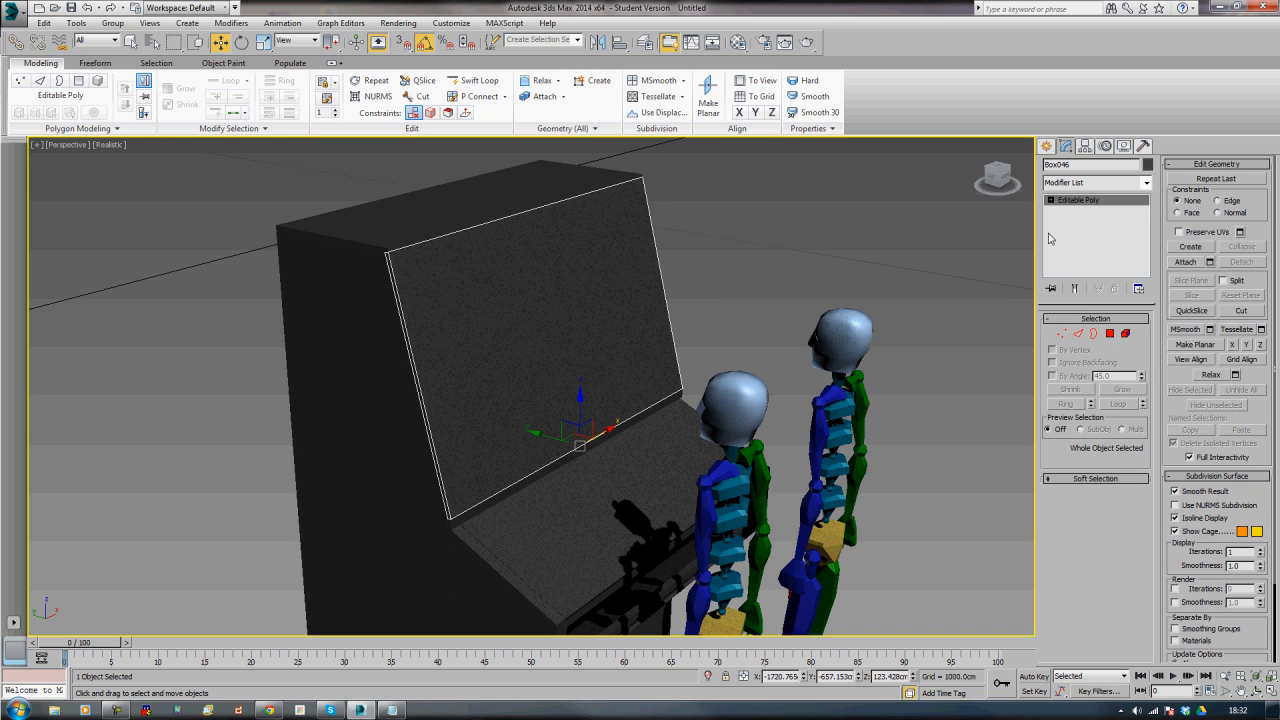
# - Connect the screen panel's top and bottom edges, and chamfer the new loop about 55 cm into two vertical loops near the sides
pyautogui.click(1077, 333)
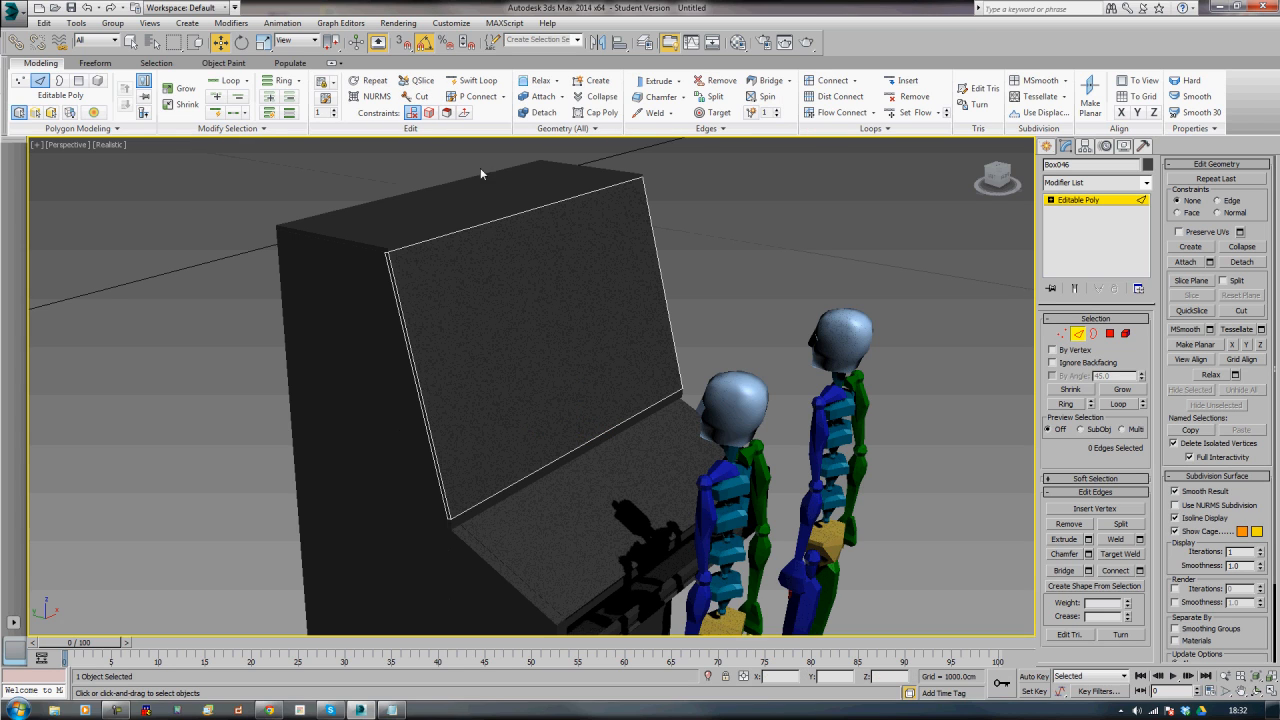
pyautogui.moveTo(563, 486); pyautogui.dragTo(563, 484)
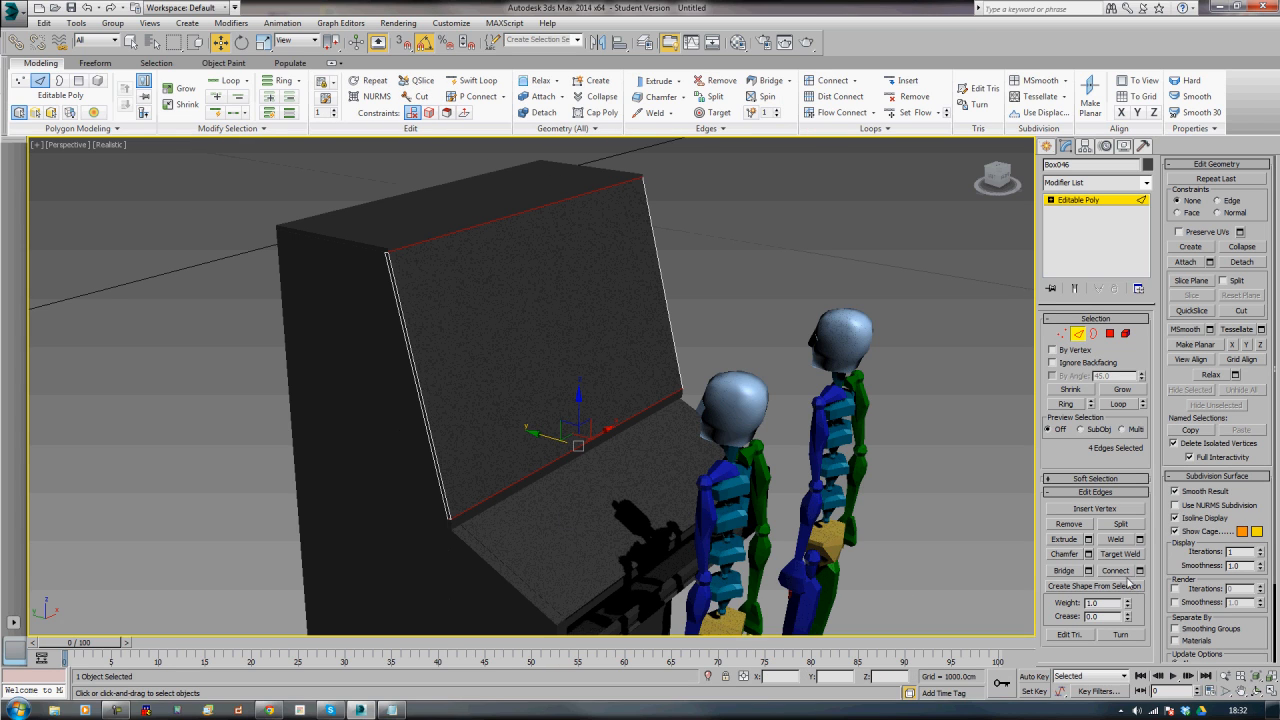
pyautogui.click(1117, 571)
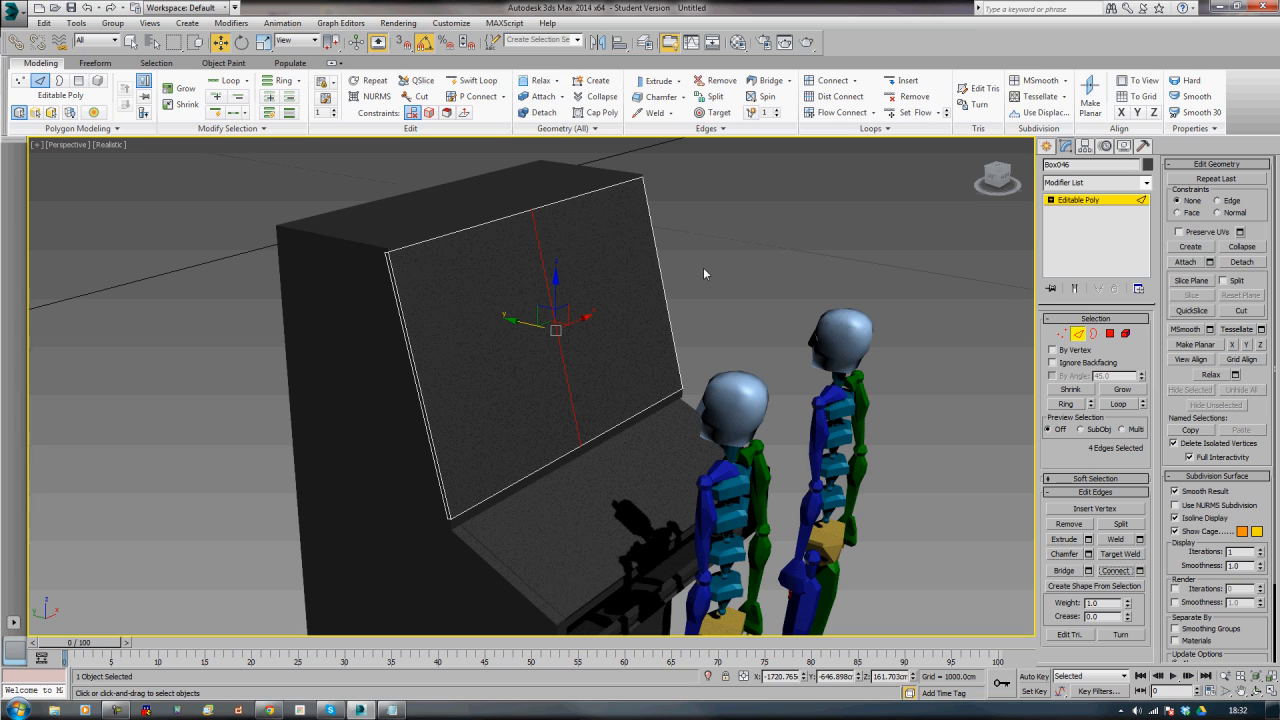
pyautogui.click(1055, 555)
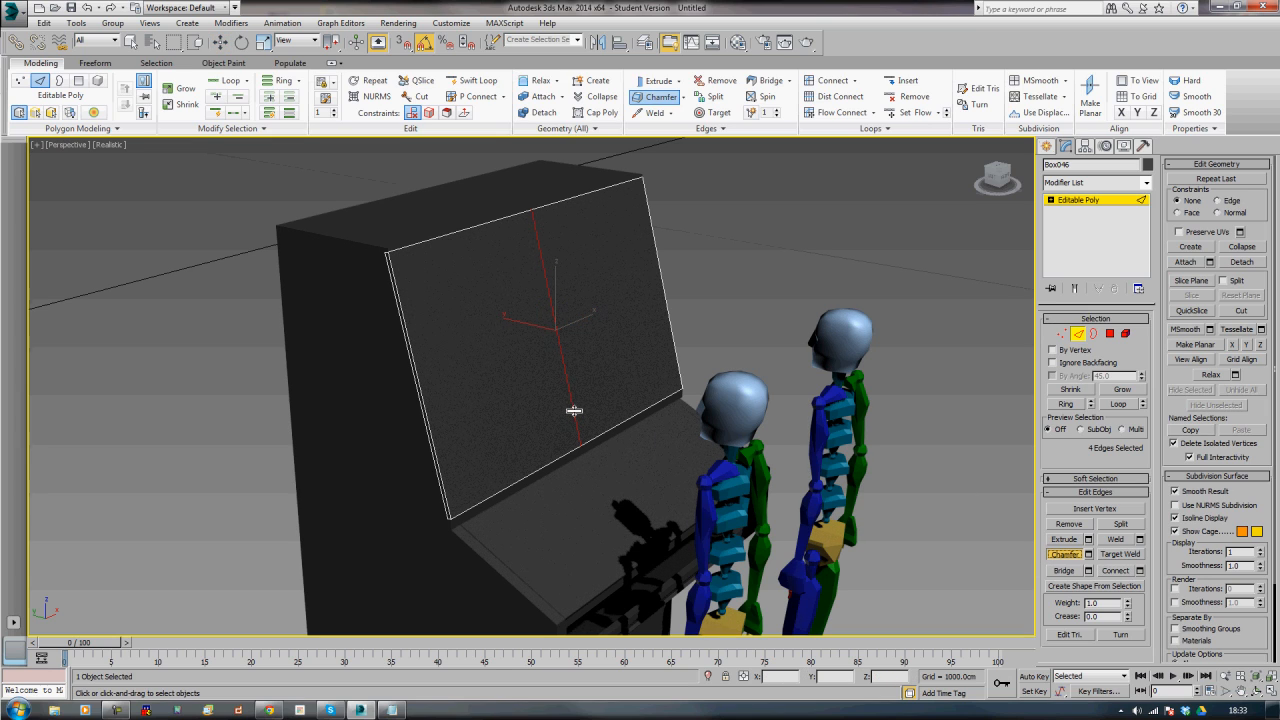
pyautogui.moveTo(574, 410)
pyautogui.mouseDown()
pyautogui.moveTo(580, 391)
pyautogui.moveTo(572, 410)
pyautogui.mouseUp()
# - Connect the screen panel's vertical edges and chamfer the new horizontal loop by 33.049 cm towards the upper and lower edges
pyautogui.click(700, 305)
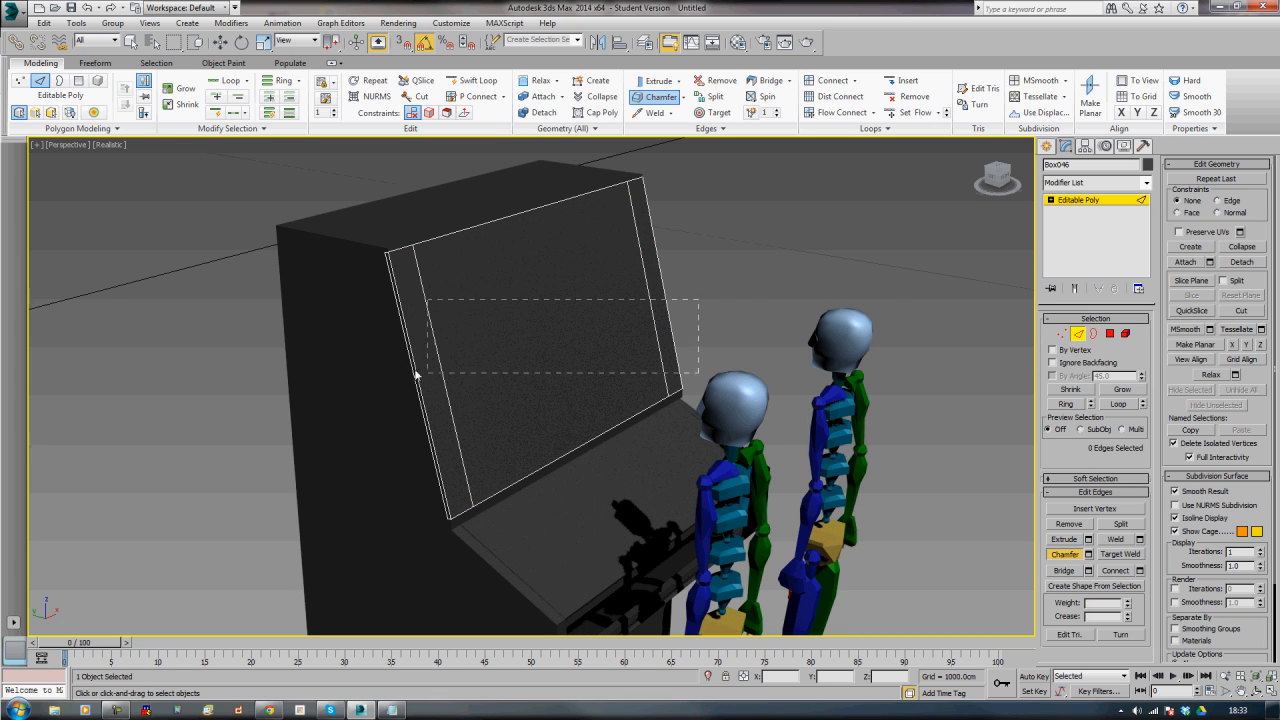
pyautogui.moveTo(375, 318); pyautogui.dragTo(373, 314)
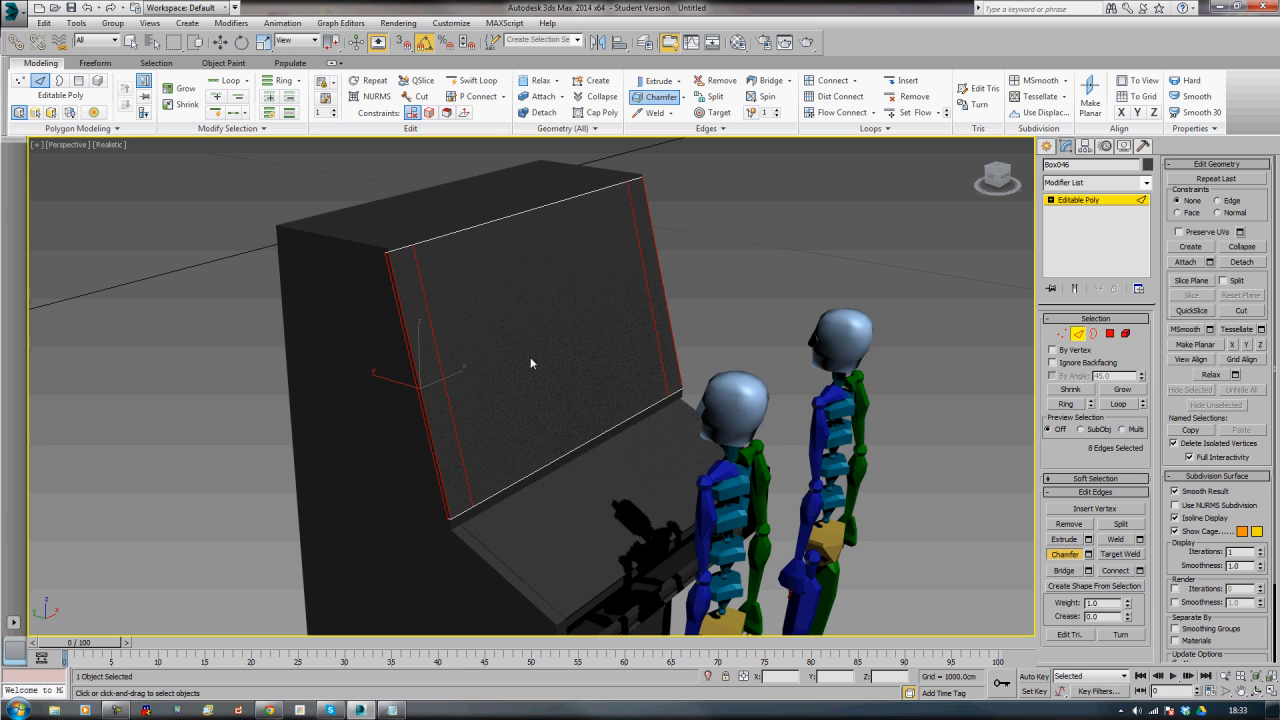
pyautogui.click(1114, 571)
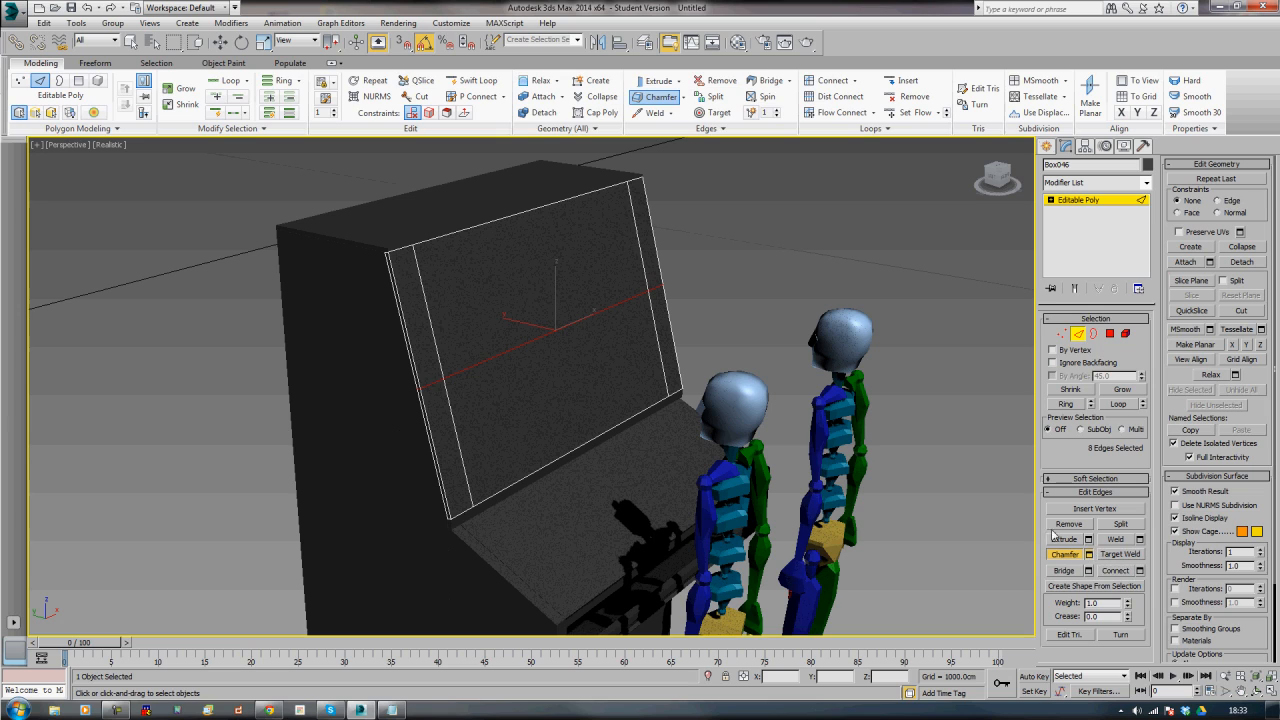
pyautogui.click(1089, 554)
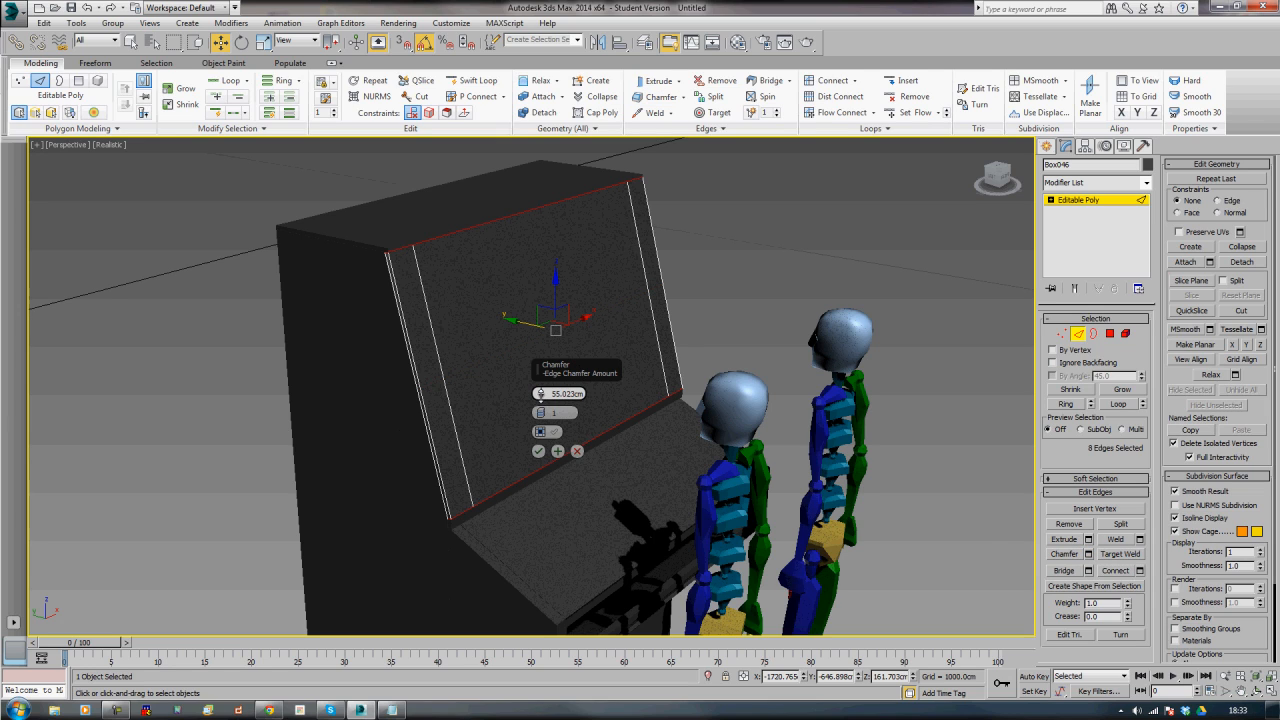
pyautogui.moveTo(540, 399); pyautogui.dragTo(540, 398)
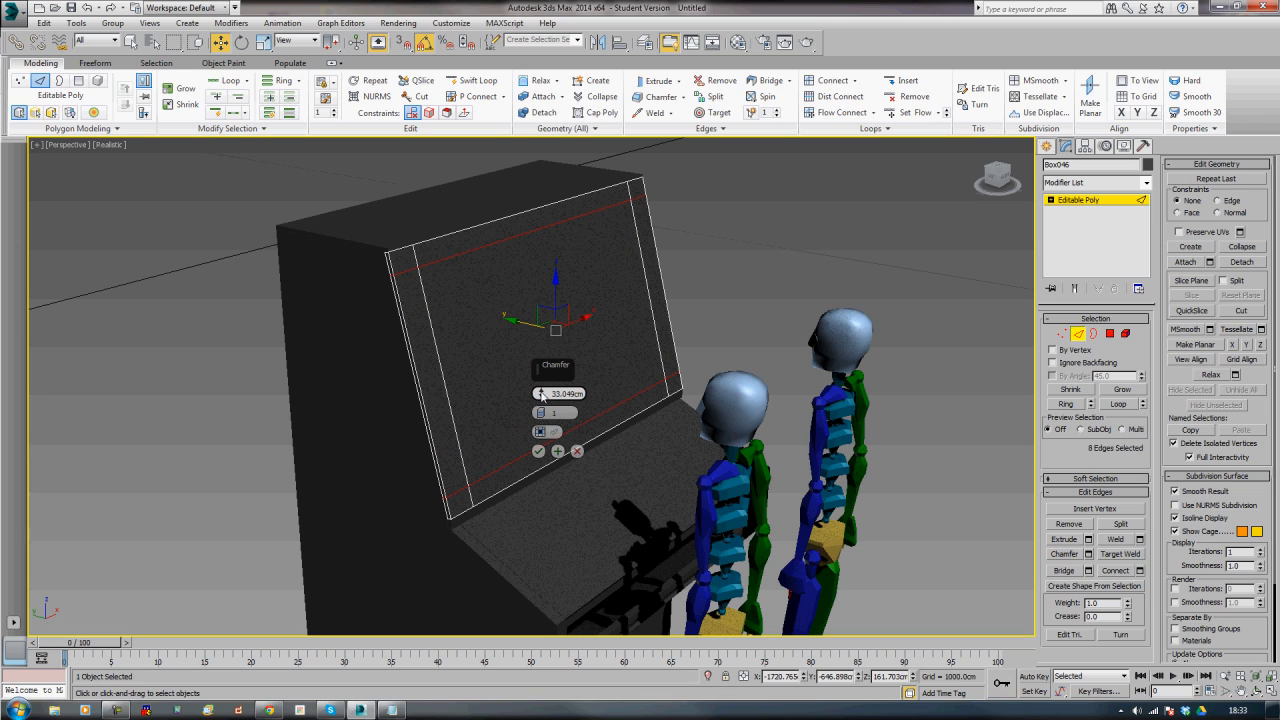
pyautogui.click(538, 451)
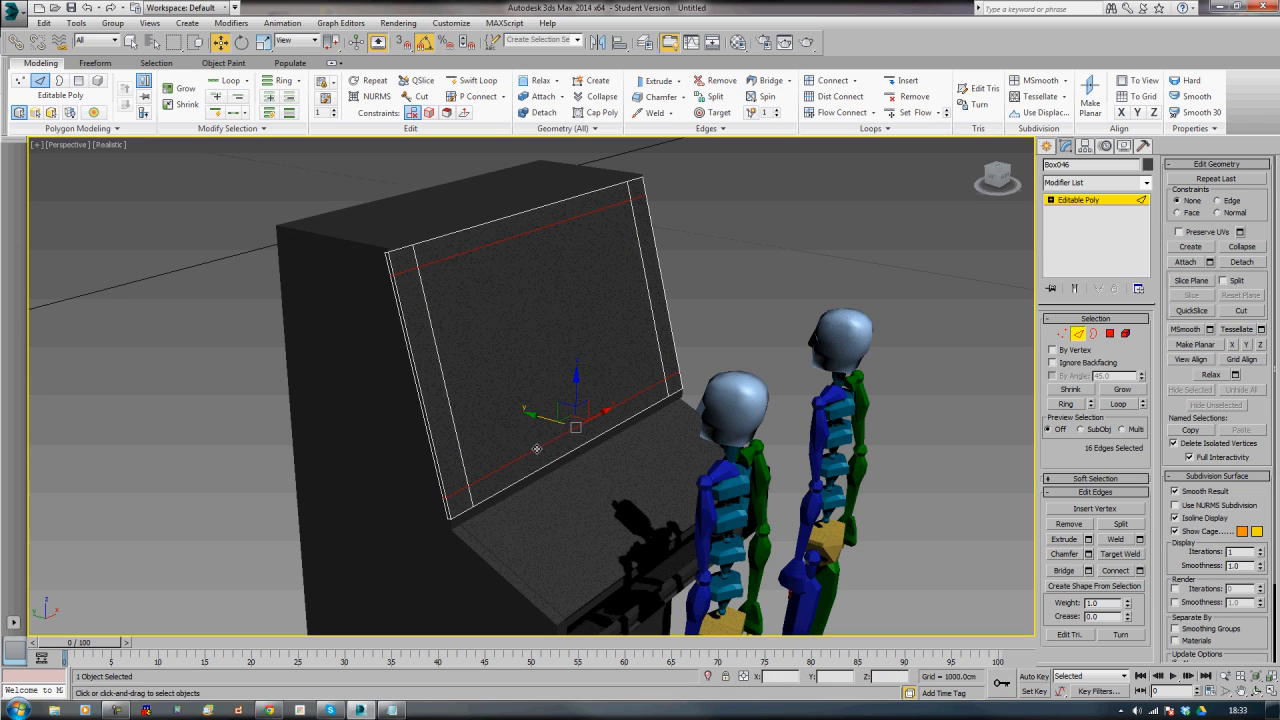
# - Delete the large central polygons on the front and back of the screen panel to cut a screen opening
pyautogui.click(1110, 333)
pyautogui.click(563, 358)
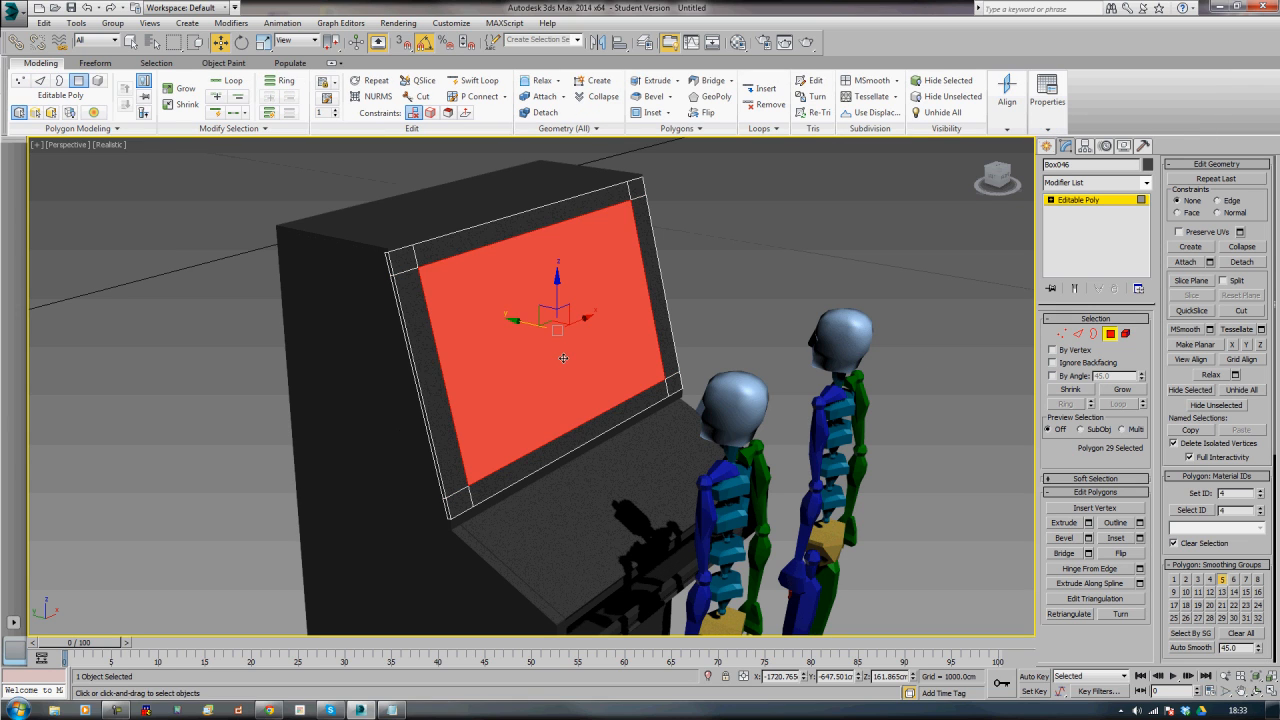
pyautogui.press('Delete')
pyautogui.click(563, 358)
pyautogui.press('Delete')
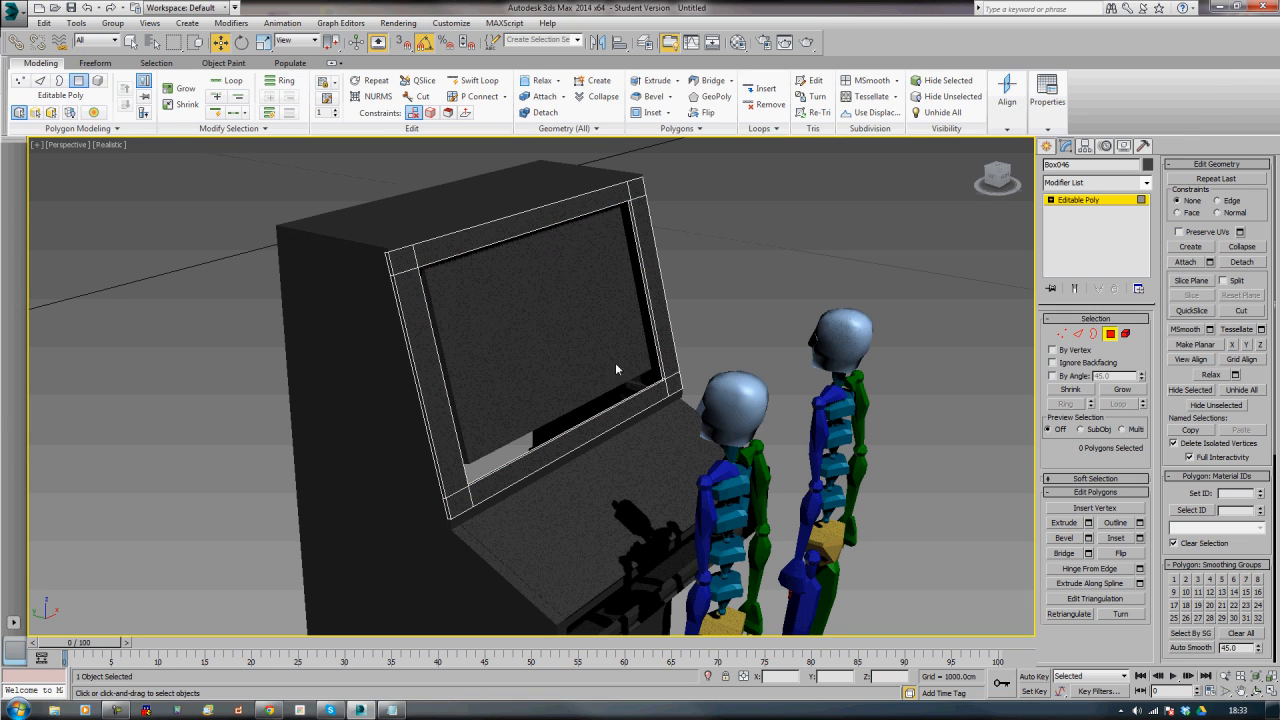
# - Select the border edges around the front and back of the screen opening and leave border editing
pyautogui.click(1094, 333)
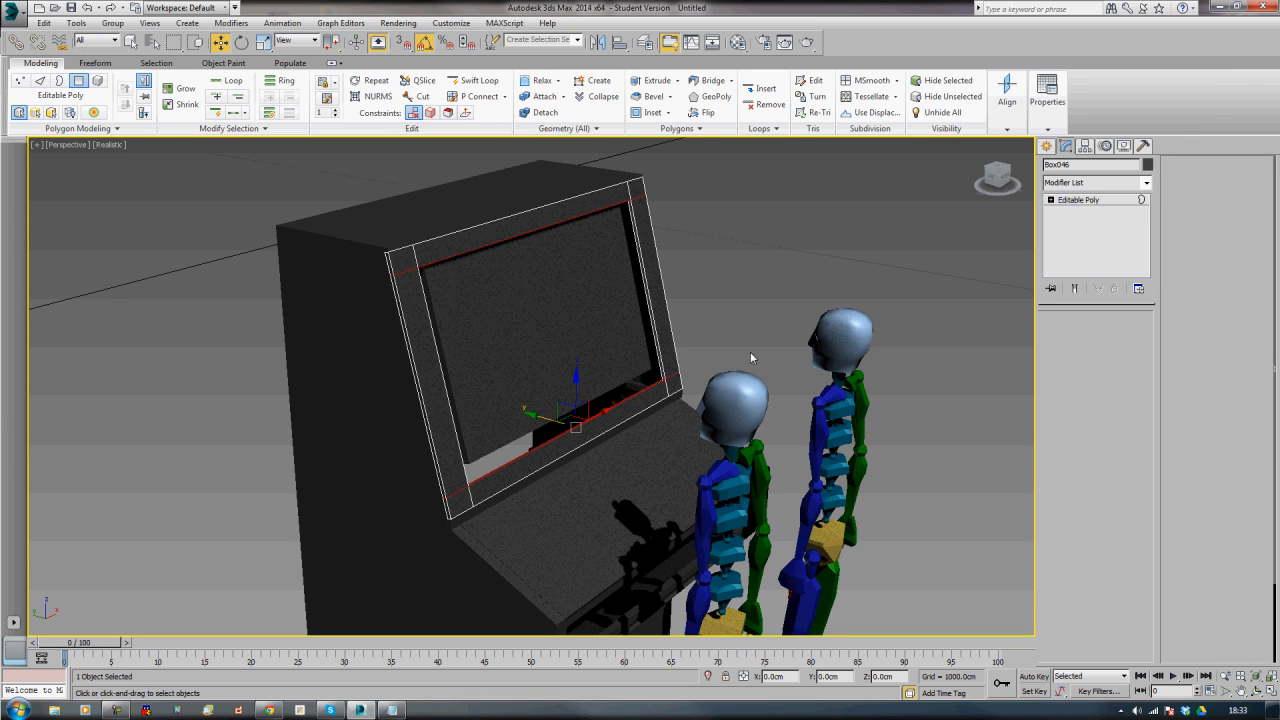
pyautogui.click(649, 346)
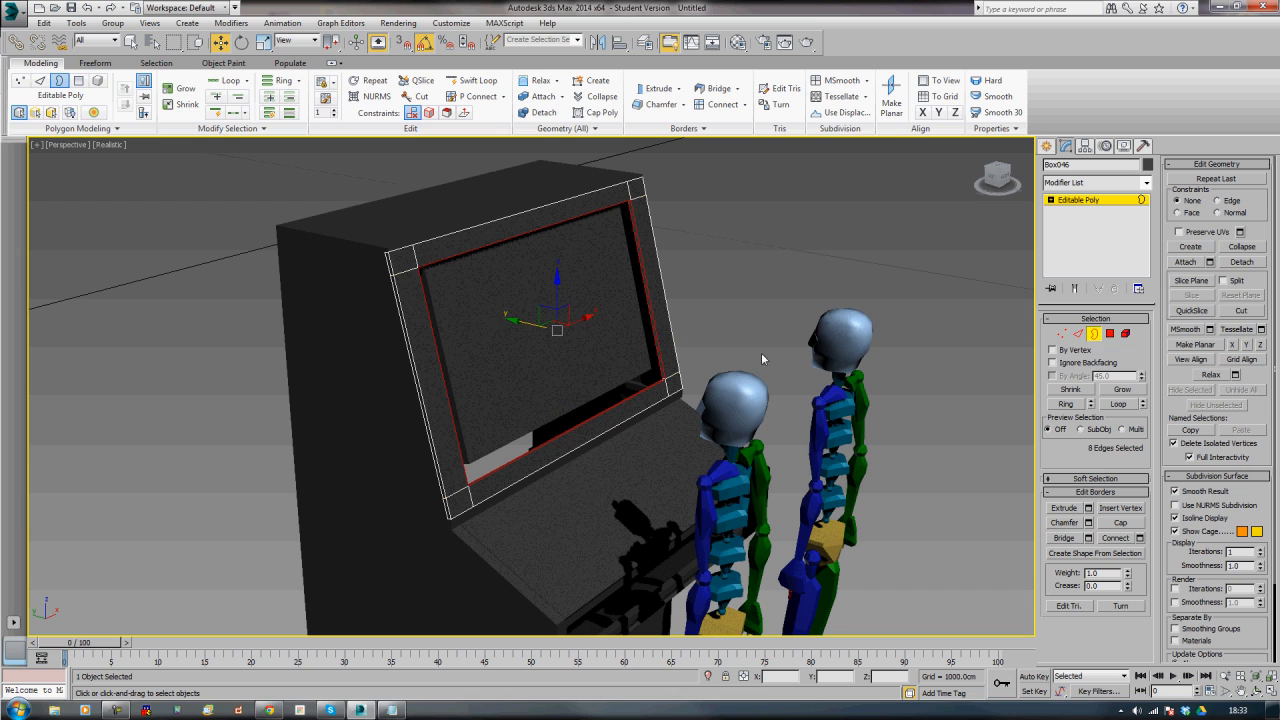
pyautogui.click(870, 236)
pyautogui.keyDown('alt'); pyautogui.moveTo(888, 259); pyautogui.dragTo(697, 388, button='middle'); pyautogui.keyUp('alt')
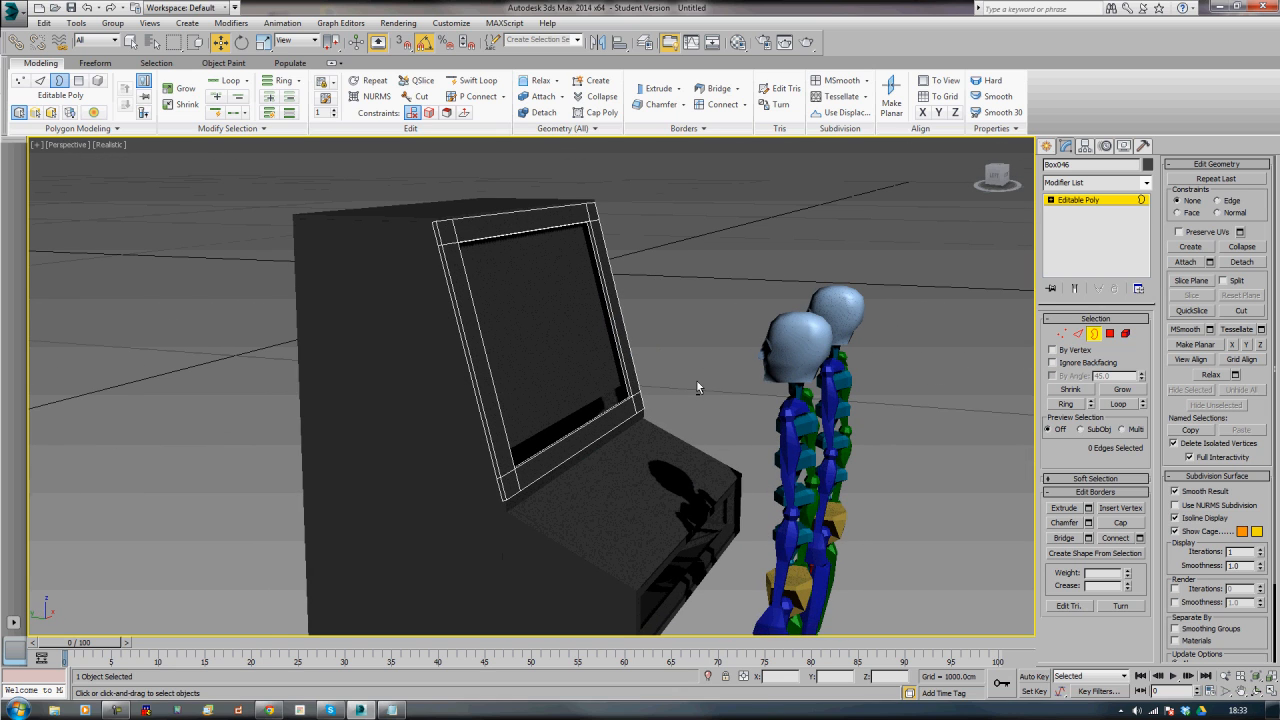
pyautogui.click(1093, 334)
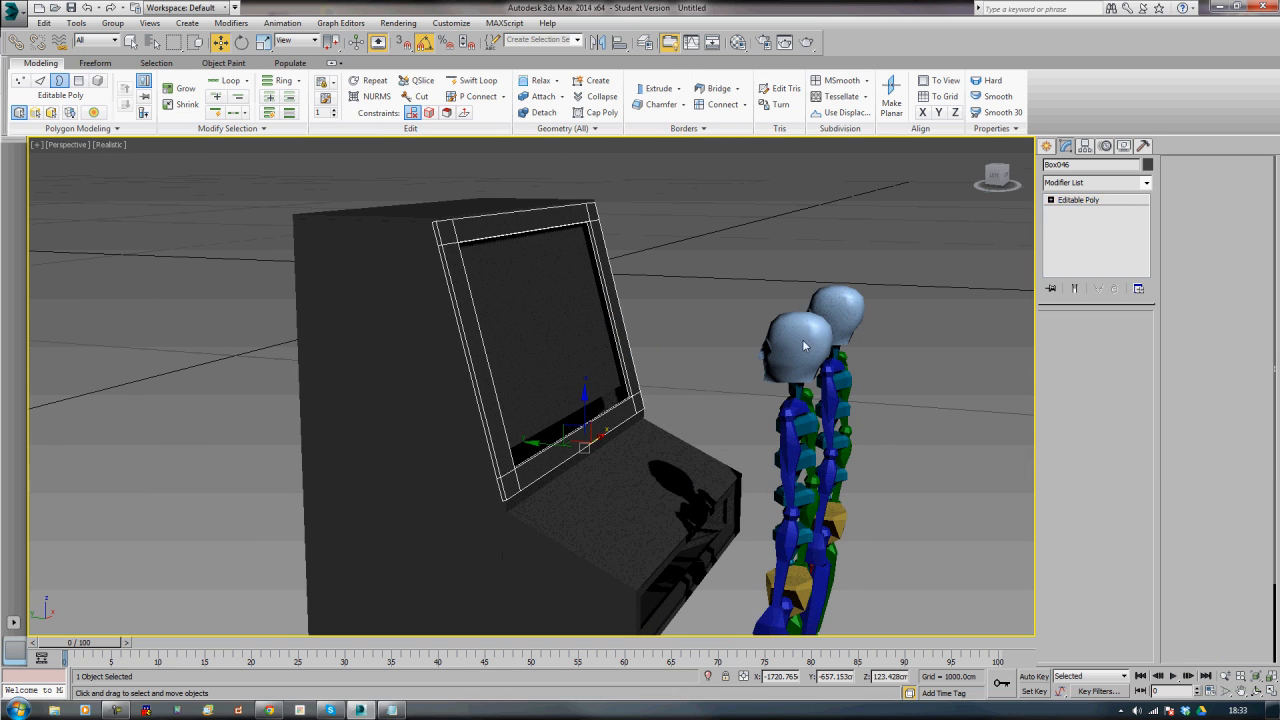
# - Move the inner screen behind the opening down slightly to narrow the gap along its lower edge, and clear the selection
pyautogui.click(572, 343)
pyautogui.moveTo(563, 371); pyautogui.dragTo(562, 381)
pyautogui.click(765, 318)
# - Select the cabinet's eight outer shell pieces and make one copy of them along the X axis, beside the original cabinet
pyautogui.scroll(-4, 770, 319)
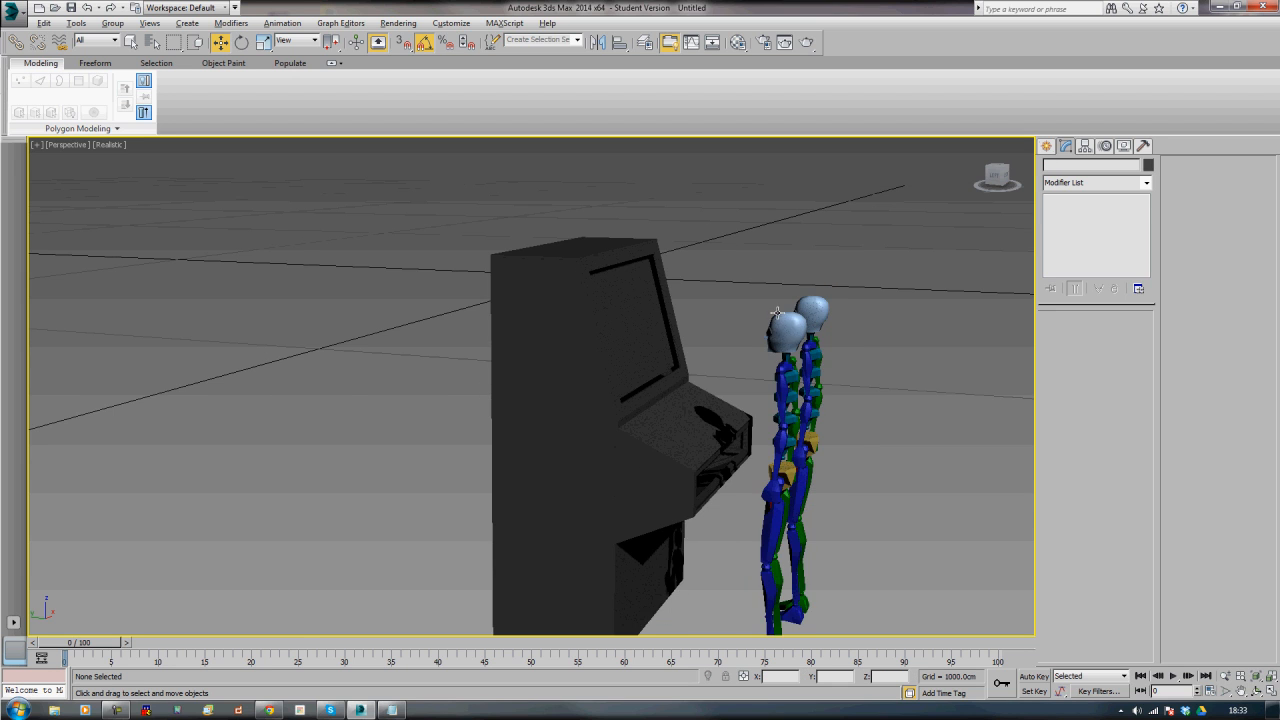
pyautogui.keyDown('alt'); pyautogui.moveTo(770, 319); pyautogui.dragTo(743, 267, button='middle'); pyautogui.keyUp('alt')
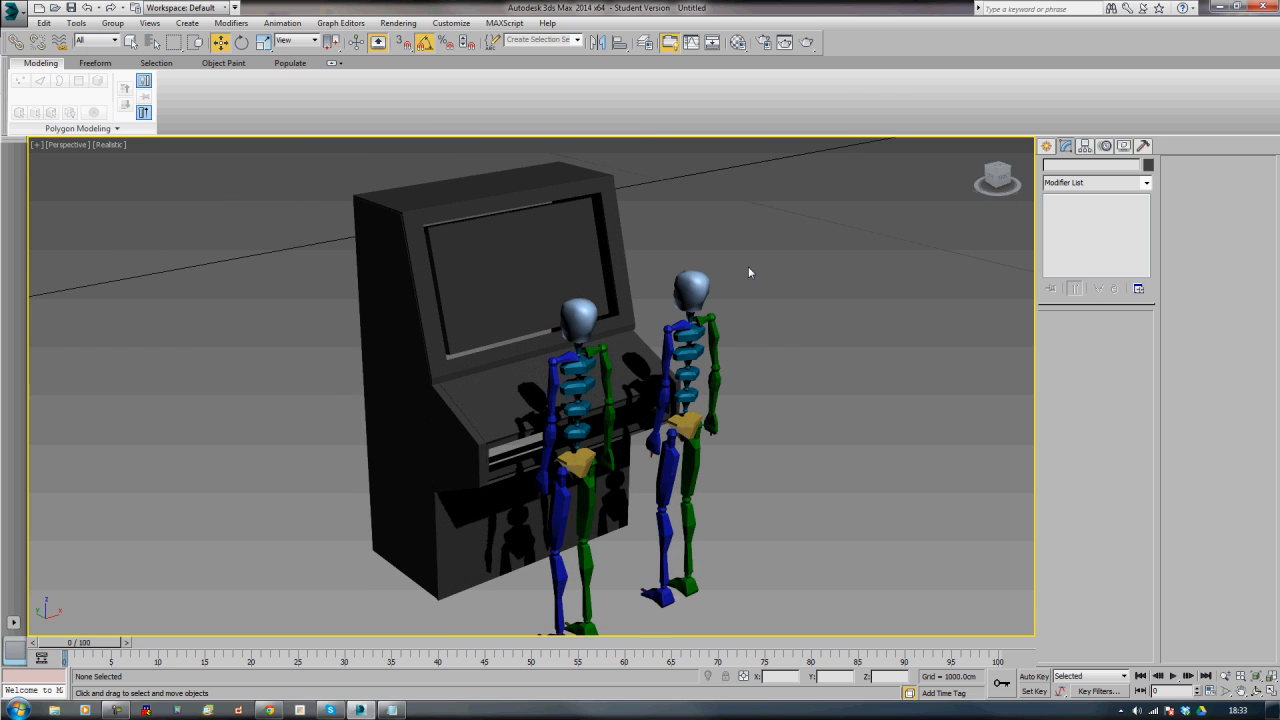
pyautogui.scroll(-3, 808, 332)
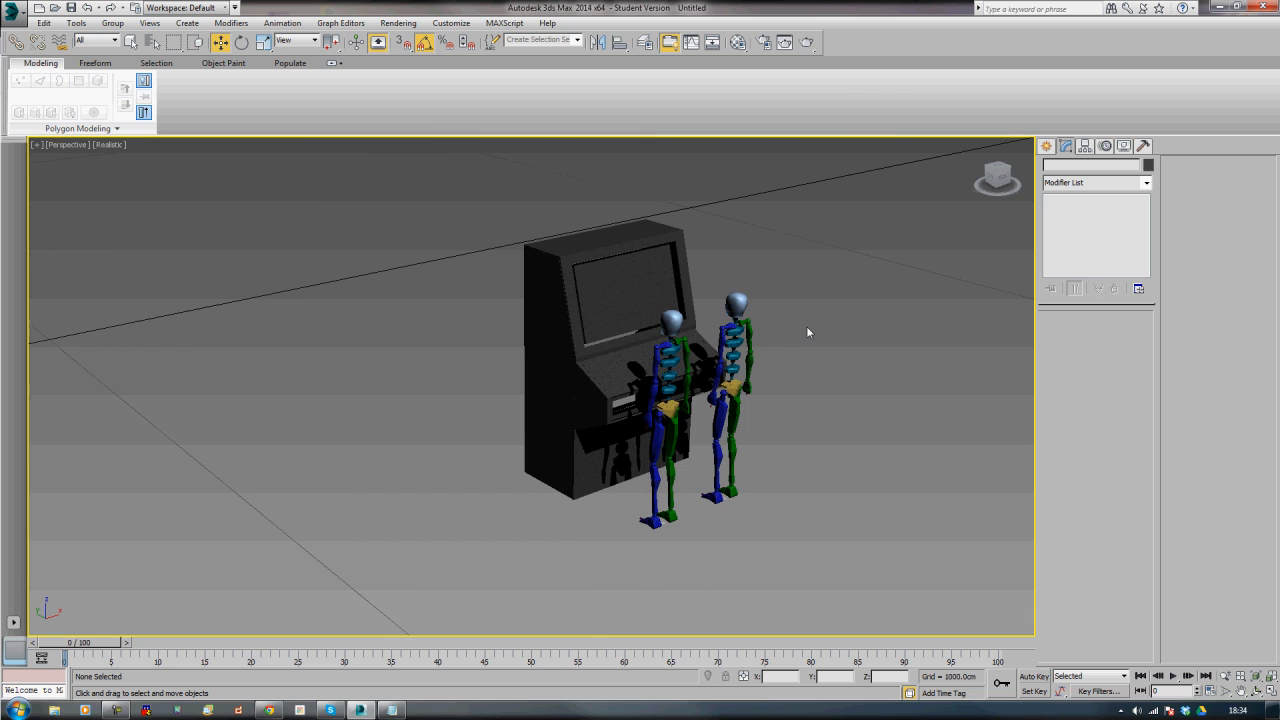
pyautogui.click(545, 410)
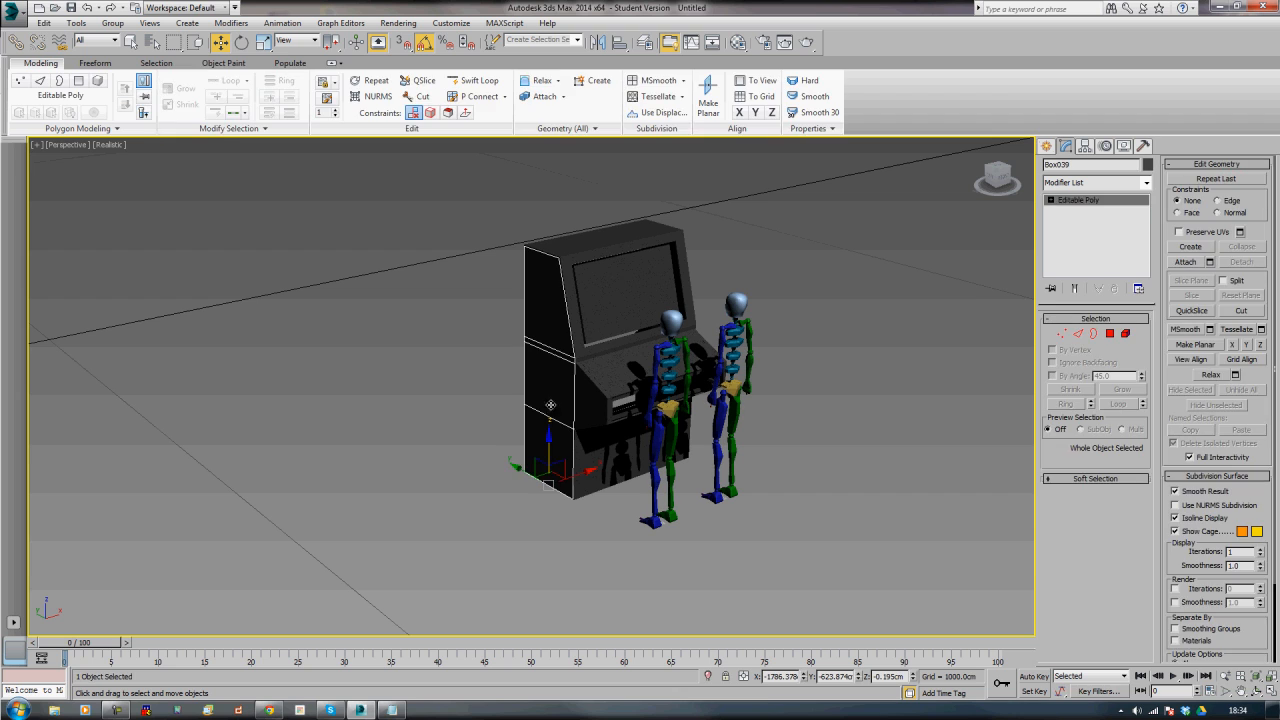
pyautogui.keyDown('ctrl'); pyautogui.click(581, 394); pyautogui.keyUp('ctrl')
pyautogui.keyDown('ctrl'); pyautogui.click(581, 340); pyautogui.keyUp('ctrl')
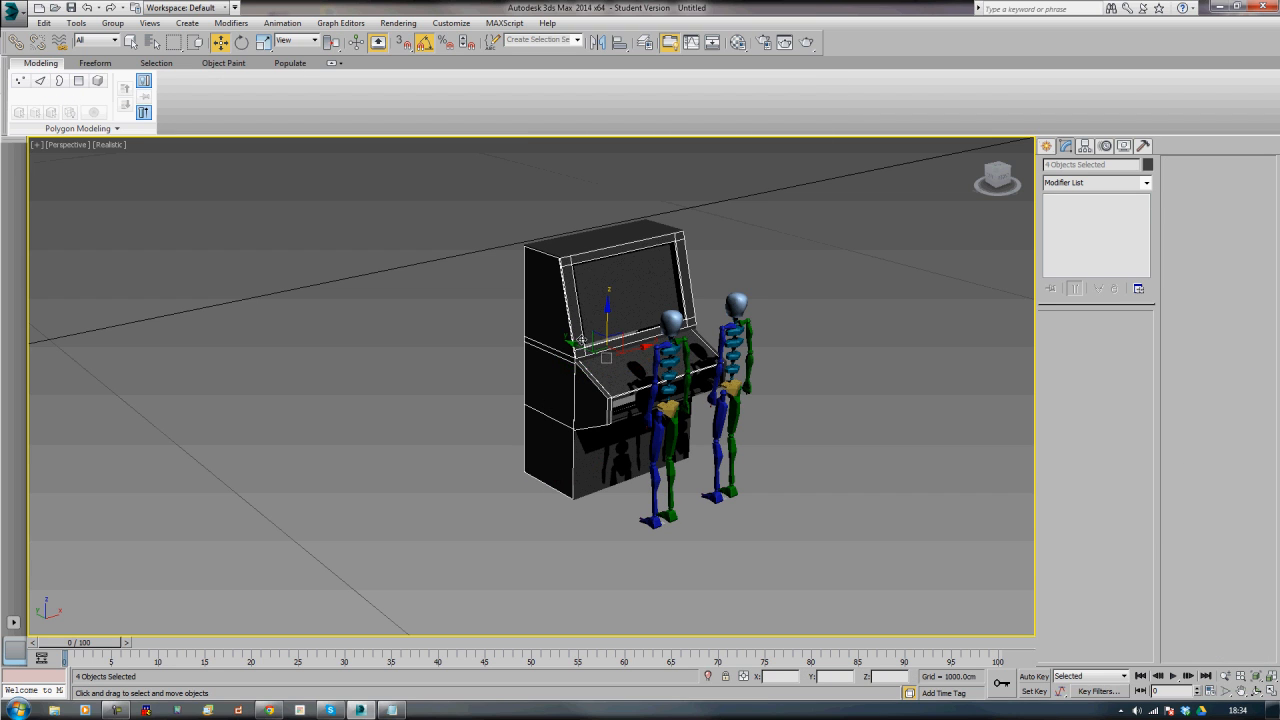
pyautogui.keyDown('ctrl'); pyautogui.click(575, 243); pyautogui.keyUp('ctrl')
pyautogui.keyDown('alt'); pyautogui.moveTo(710, 269); pyautogui.dragTo(714, 320, button='middle'); pyautogui.keyUp('alt')
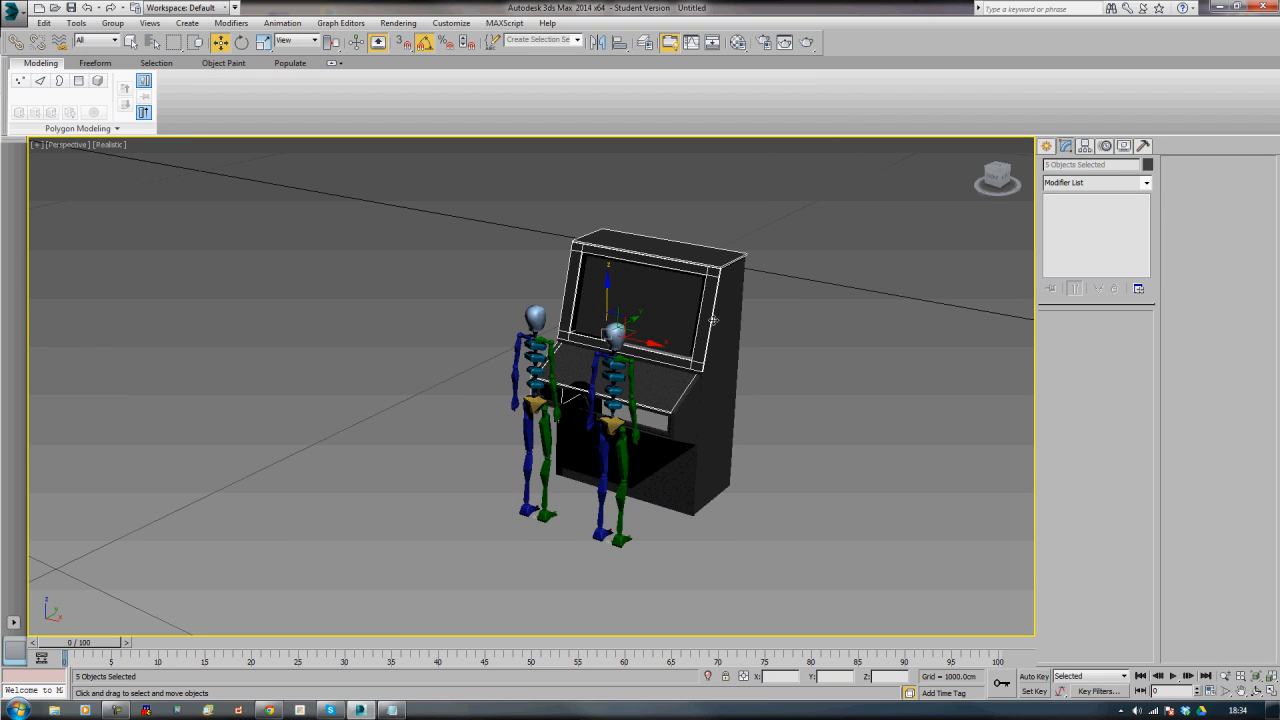
pyautogui.keyDown('ctrl'); pyautogui.click(693, 410); pyautogui.keyUp('ctrl')
pyautogui.keyDown('ctrl'); pyautogui.click(720, 391); pyautogui.keyUp('ctrl')
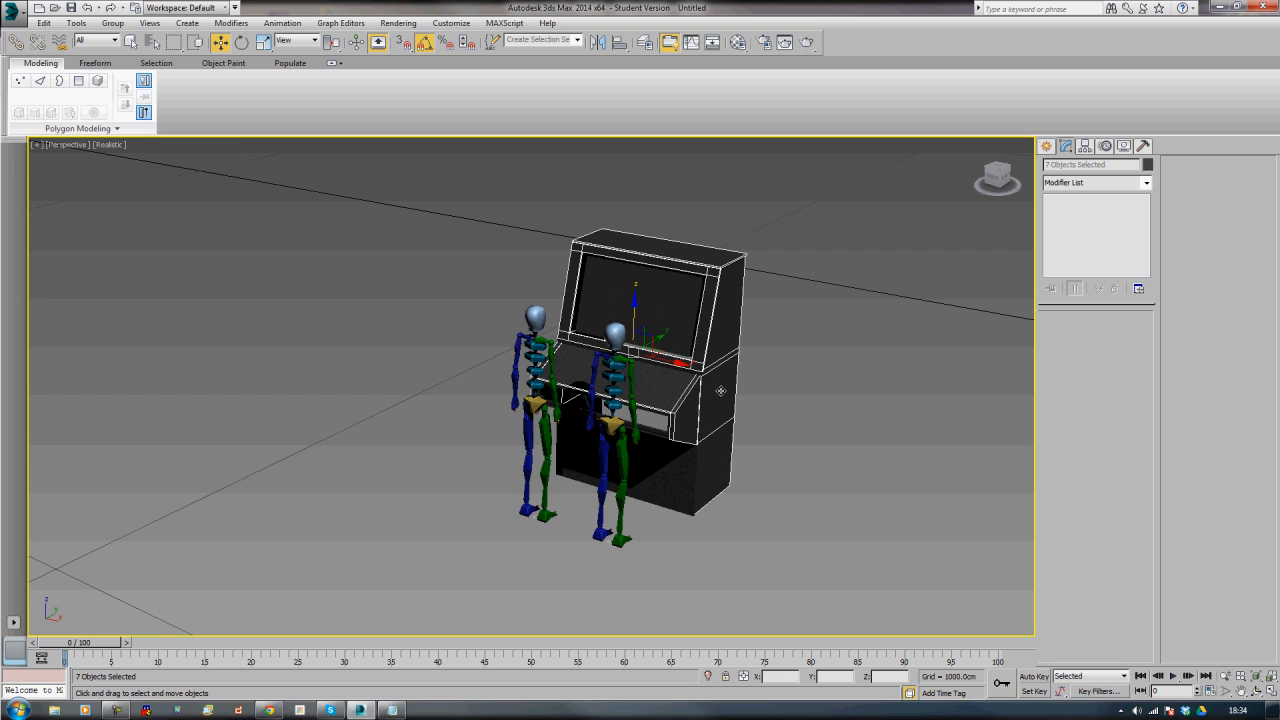
pyautogui.keyDown('ctrl'); pyautogui.click(679, 486); pyautogui.keyUp('ctrl')
pyautogui.keyDown('alt'); pyautogui.moveTo(685, 487); pyautogui.dragTo(650, 415, button='middle'); pyautogui.keyUp('alt')
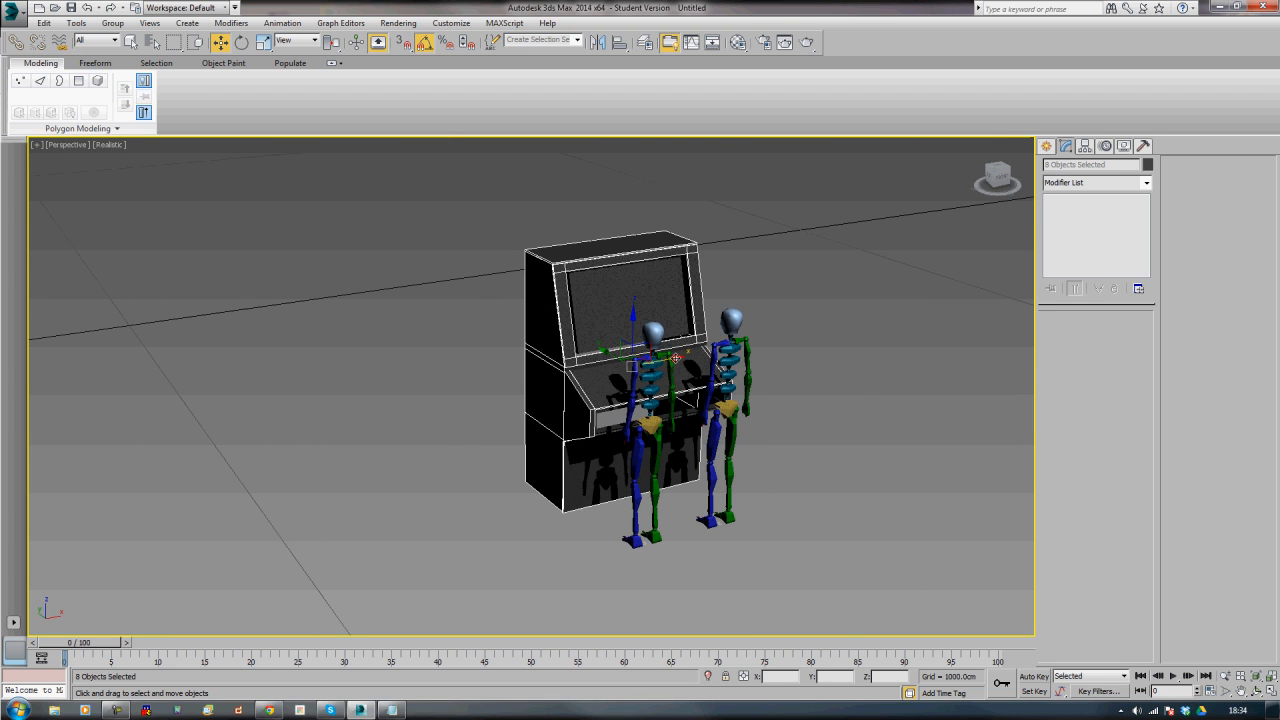
pyautogui.keyDown('shift'); pyautogui.moveTo(676, 357); pyautogui.dragTo(424, 420); pyautogui.keyUp('shift')
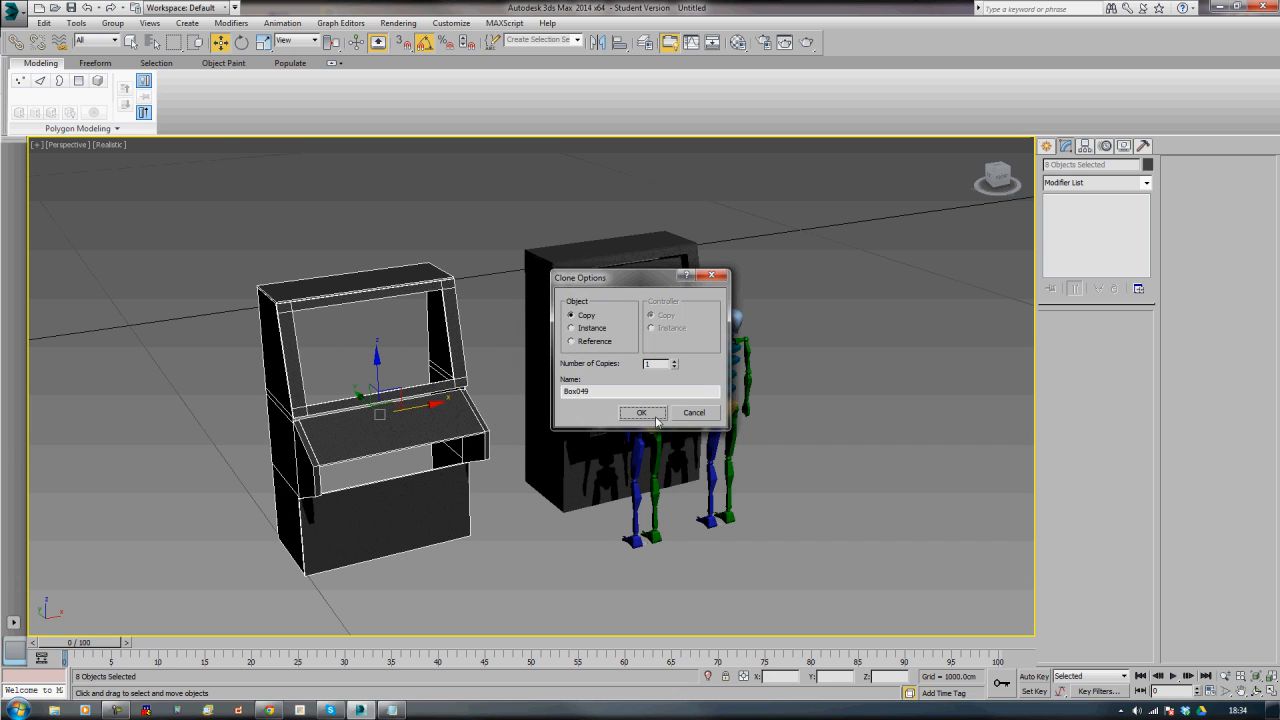
pyautogui.click(643, 413)
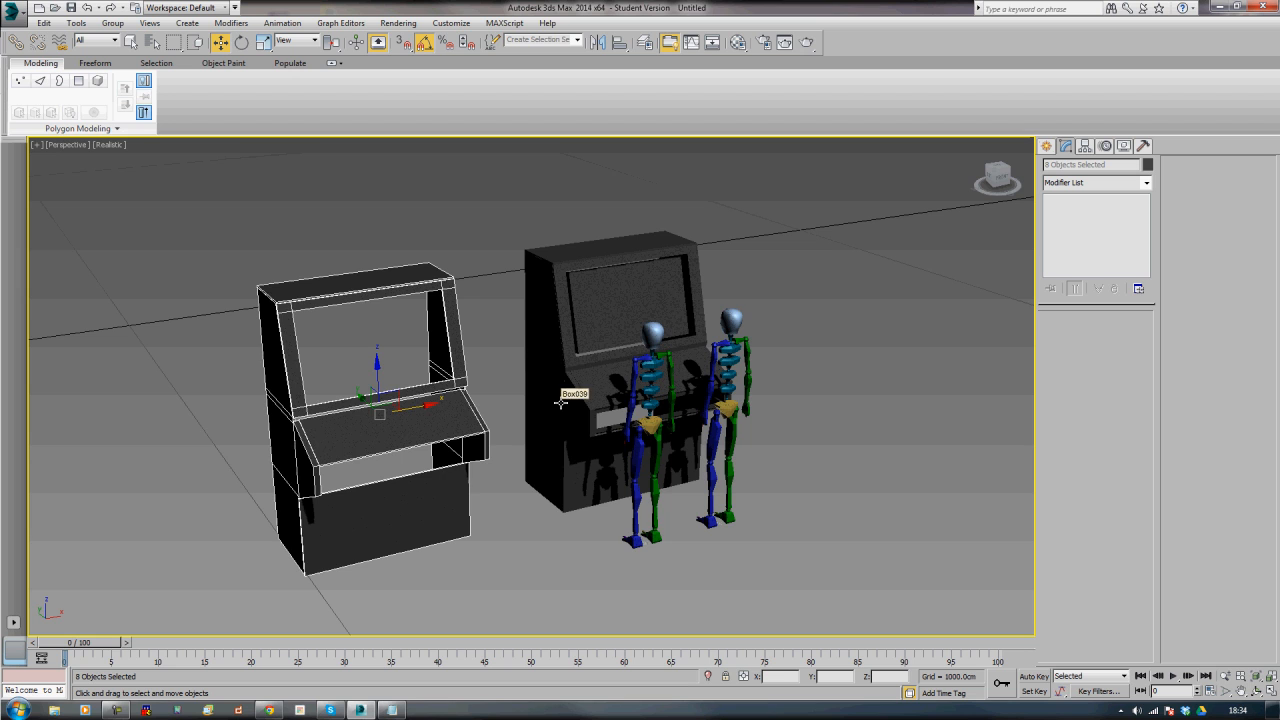
# - Select the nine outer shell pieces of the original cabinet and copy them once along the X axis, on the side opposite the first copy
pyautogui.keyDown('alt'); pyautogui.moveTo(571, 394); pyautogui.dragTo(539, 301, button='middle'); pyautogui.keyUp('alt')
pyautogui.click(539, 301)
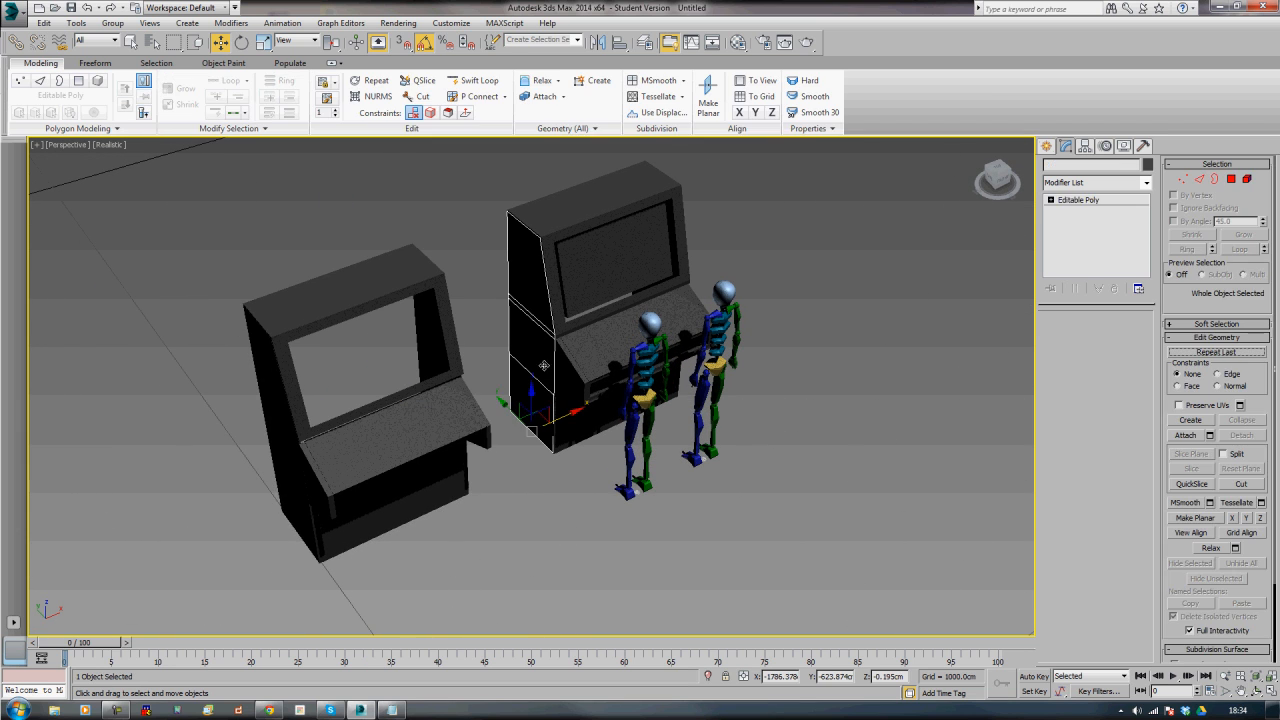
pyautogui.keyDown('ctrl'); pyautogui.click(554, 287); pyautogui.keyUp('ctrl')
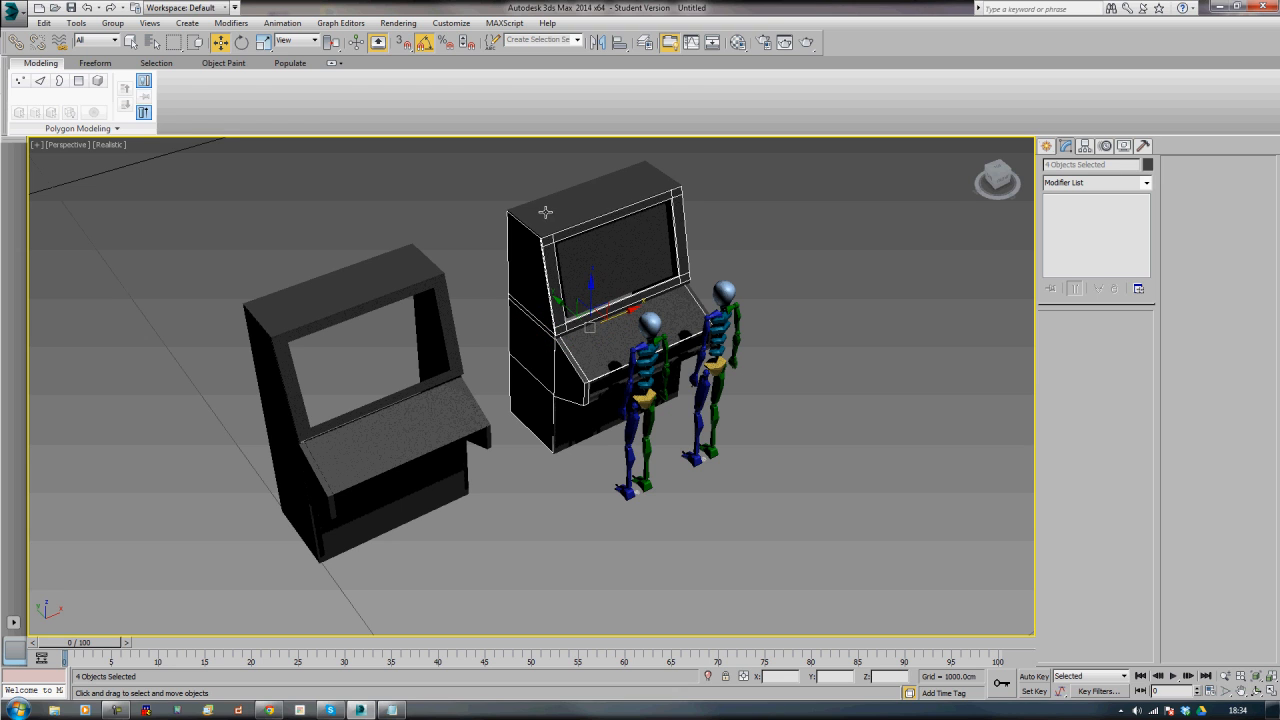
pyautogui.keyDown('ctrl'); pyautogui.click(547, 213); pyautogui.keyUp('ctrl')
pyautogui.keyDown('alt'); pyautogui.moveTo(785, 293); pyautogui.dragTo(667, 279, button='middle'); pyautogui.keyUp('alt')
pyautogui.keyDown('ctrl'); pyautogui.click(691, 306); pyautogui.keyUp('ctrl')
pyautogui.keyDown('ctrl'); pyautogui.click(641, 388); pyautogui.keyUp('ctrl')
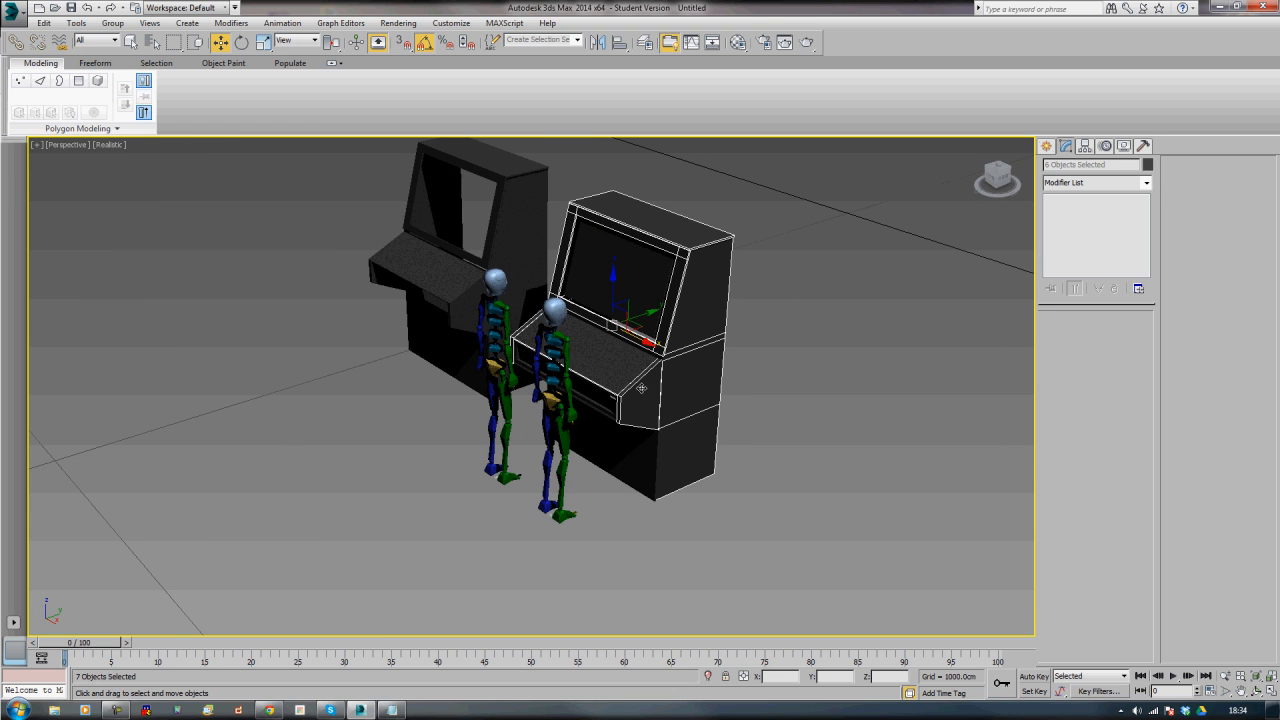
pyautogui.keyDown('ctrl'); pyautogui.click(637, 461); pyautogui.keyUp('ctrl')
pyautogui.keyDown('alt'); pyautogui.moveTo(568, 465); pyautogui.dragTo(652, 479, button='middle'); pyautogui.keyUp('alt')
pyautogui.keyDown('ctrl'); pyautogui.click(629, 366); pyautogui.keyUp('ctrl')
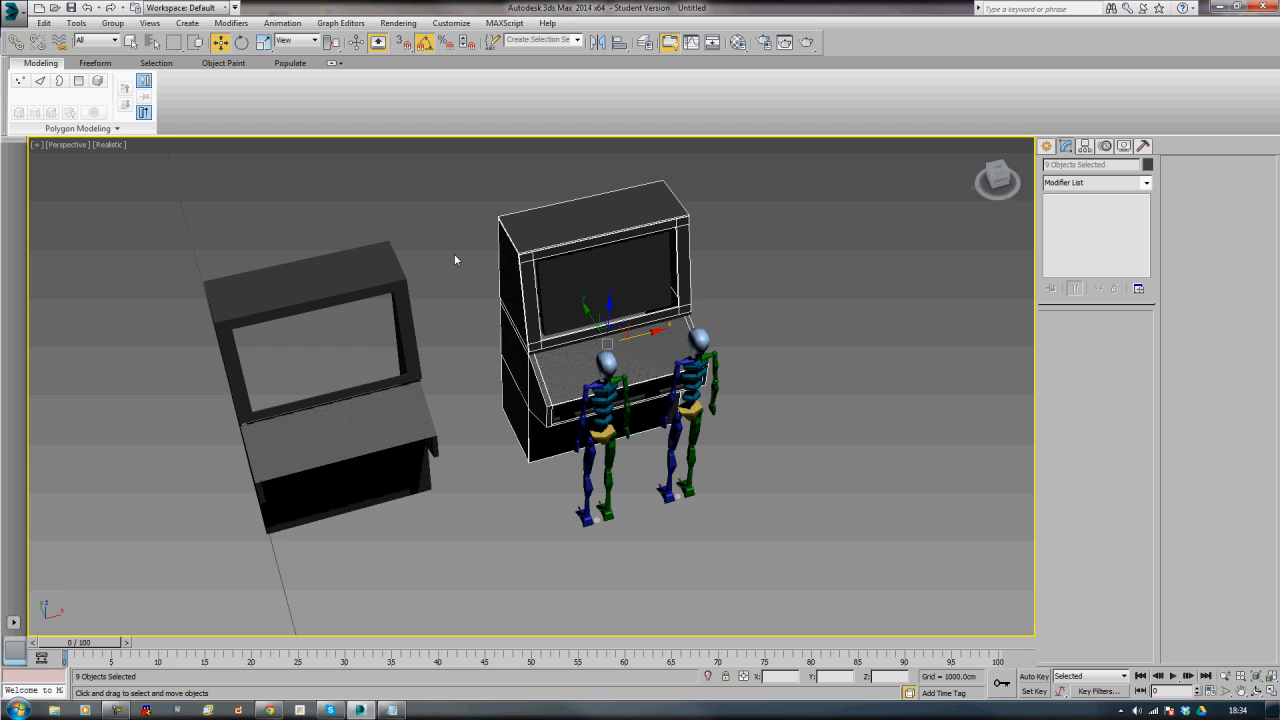
pyautogui.keyDown('alt'); pyautogui.moveTo(686, 389); pyautogui.dragTo(474, 355, button='middle'); pyautogui.keyUp('alt')
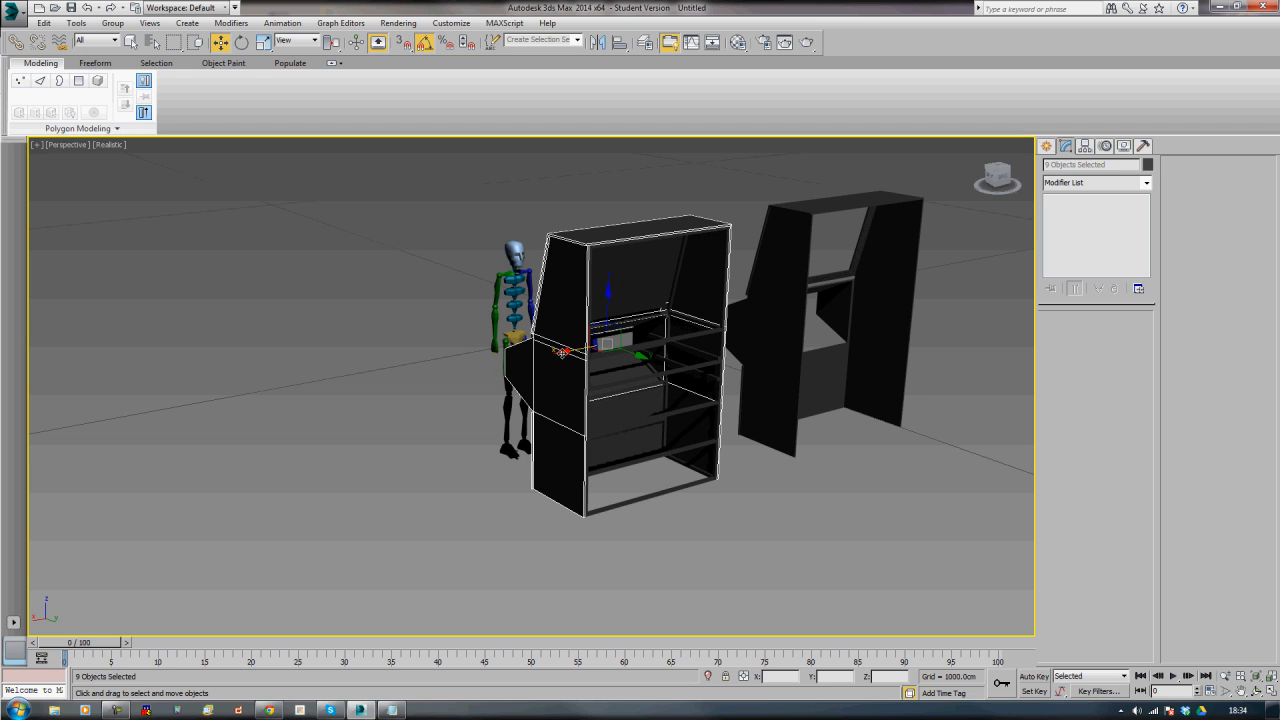
pyautogui.keyDown('shift'); pyautogui.moveTo(558, 353); pyautogui.dragTo(306, 407); pyautogui.keyUp('shift')
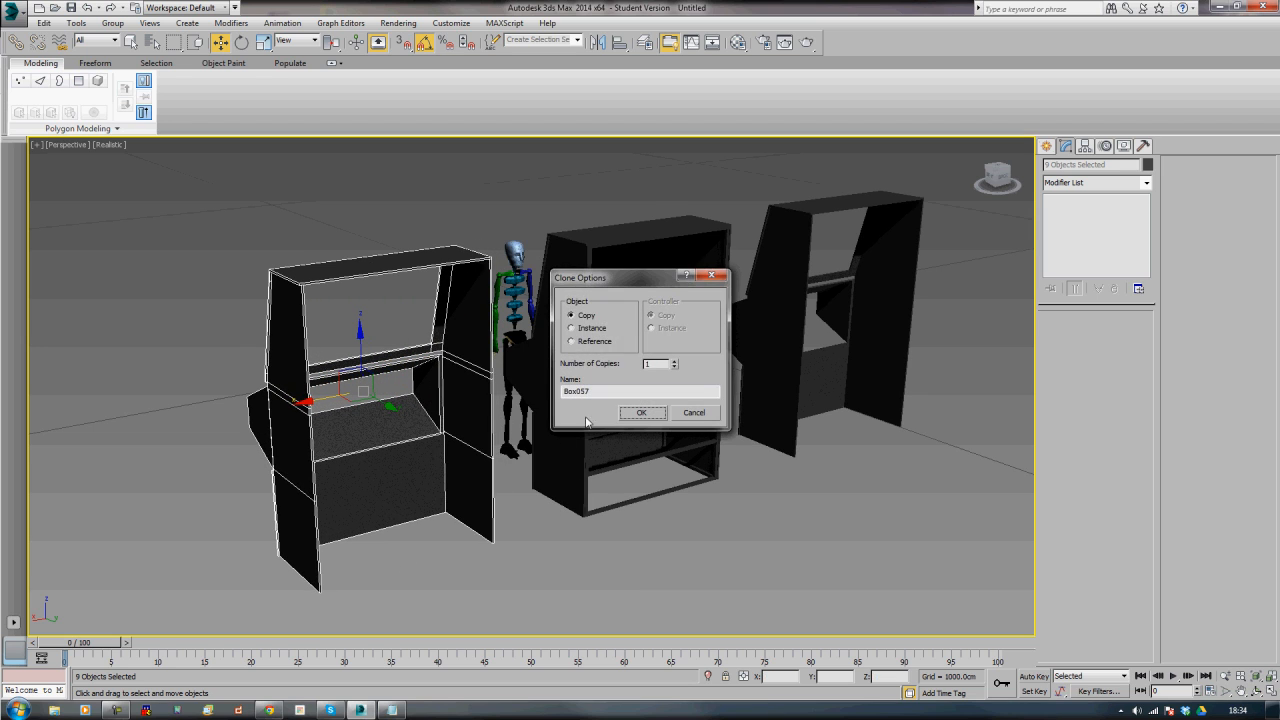
pyautogui.click(642, 413)
# - Delete the earlier eight-piece shell copy beside the original cabinet
pyautogui.moveTo(738, 440)
pyautogui.keyDown('alt'); pyautogui.mouseDown(button='middle')
pyautogui.moveTo(688, 474)
pyautogui.moveTo(547, 434)
pyautogui.moveTo(553, 448)
pyautogui.mouseUp(button='middle'); pyautogui.keyUp('alt')
pyautogui.moveTo(563, 590); pyautogui.dragTo(557, 594)
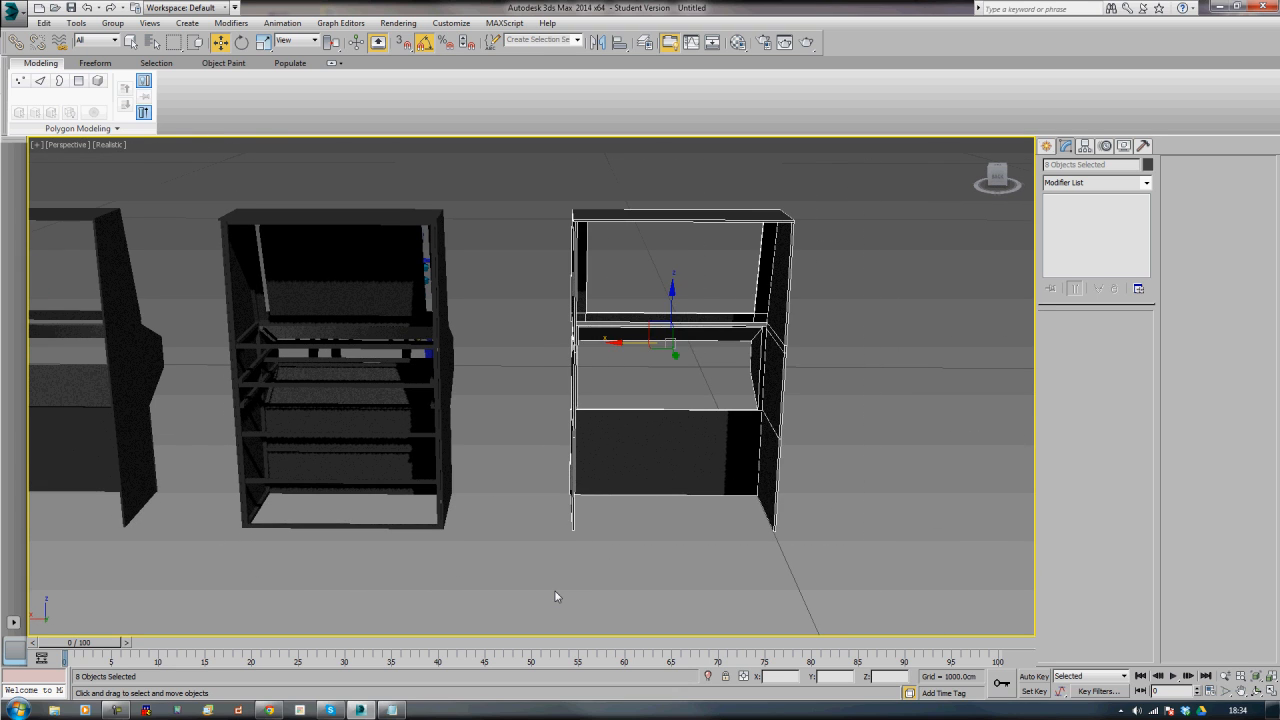
pyautogui.press('Delete')
# - Select the ten outer pieces of the original cabinet, including the side panels, screen surround, top, control panel and lower front
pyautogui.keyDown('alt'); pyautogui.moveTo(441, 482); pyautogui.dragTo(452, 499, button='middle'); pyautogui.keyUp('alt')
pyautogui.moveTo(422, 543); pyautogui.dragTo(481, 464, button='middle')
pyautogui.moveTo(500, 468)
pyautogui.keyDown('alt'); pyautogui.mouseDown(button='middle')
pyautogui.moveTo(474, 475)
pyautogui.moveTo(420, 346)
pyautogui.moveTo(471, 511)
pyautogui.moveTo(443, 477)
pyautogui.moveTo(478, 521)
pyautogui.moveTo(530, 508)
pyautogui.moveTo(509, 484)
pyautogui.mouseUp(button='middle'); pyautogui.keyUp('alt')
pyautogui.click(428, 453)
pyautogui.keyDown('ctrl'); pyautogui.click(403, 498); pyautogui.keyUp('ctrl')
pyautogui.moveTo(409, 527)
pyautogui.keyDown('alt'); pyautogui.mouseDown(button='middle')
pyautogui.moveTo(394, 479)
pyautogui.moveTo(394, 512)
pyautogui.mouseUp(button='middle'); pyautogui.keyUp('alt')
pyautogui.keyDown('ctrl'); pyautogui.click(412, 501); pyautogui.keyUp('ctrl')
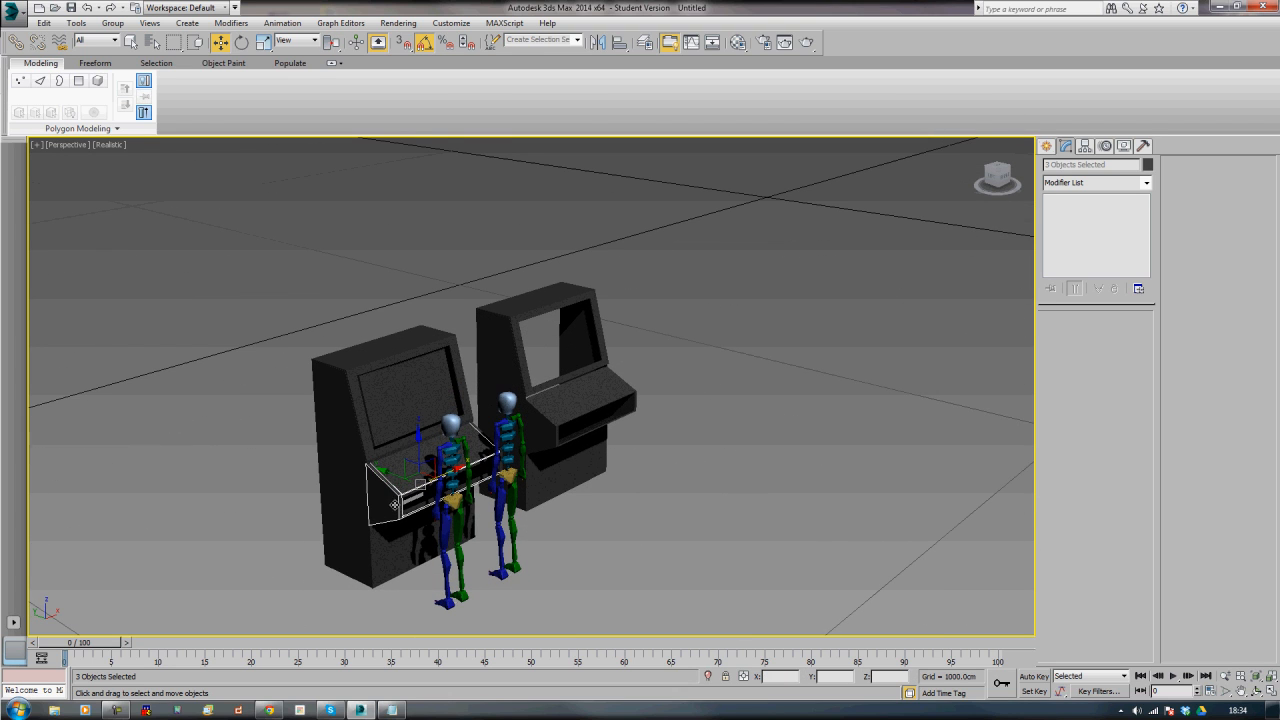
pyautogui.keyDown('ctrl'); pyautogui.click(380, 454); pyautogui.keyUp('ctrl')
pyautogui.keyDown('ctrl'); pyautogui.click(373, 447); pyautogui.keyUp('ctrl')
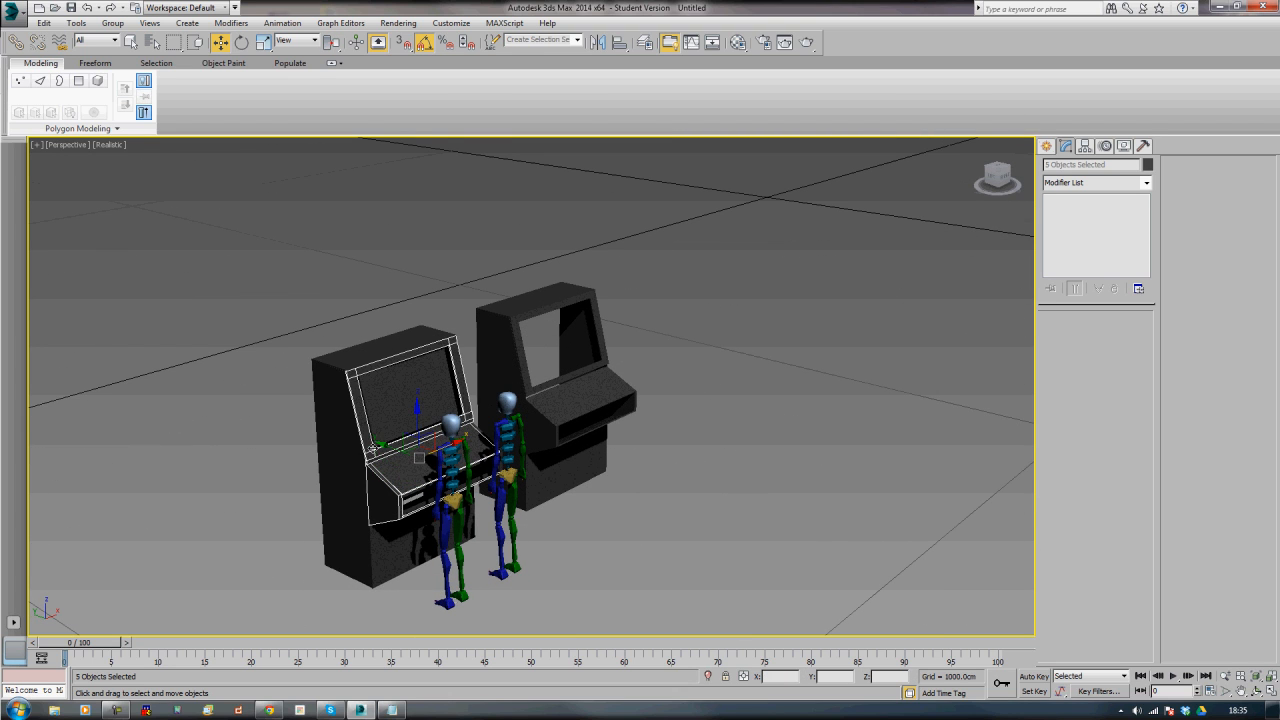
pyautogui.keyDown('ctrl'); pyautogui.click(352, 342); pyautogui.keyUp('ctrl')
pyautogui.keyDown('ctrl'); pyautogui.click(352, 404); pyautogui.keyUp('ctrl')
pyautogui.keyDown('alt'); pyautogui.moveTo(539, 445); pyautogui.dragTo(480, 440, button='middle'); pyautogui.keyUp('alt')
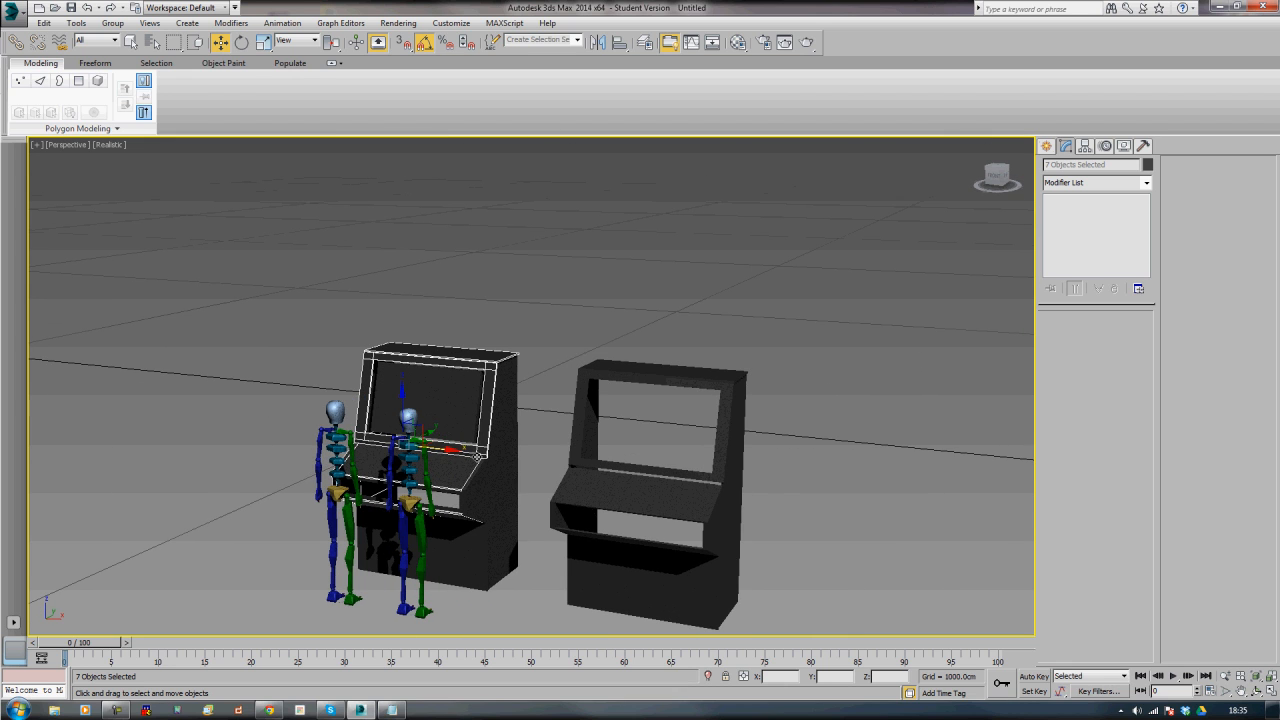
pyautogui.keyDown('ctrl'); pyautogui.click(504, 488); pyautogui.keyUp('ctrl')
pyautogui.keyDown('ctrl'); pyautogui.click(479, 485); pyautogui.keyUp('ctrl')
pyautogui.keyDown('ctrl'); pyautogui.click(451, 561); pyautogui.keyUp('ctrl')
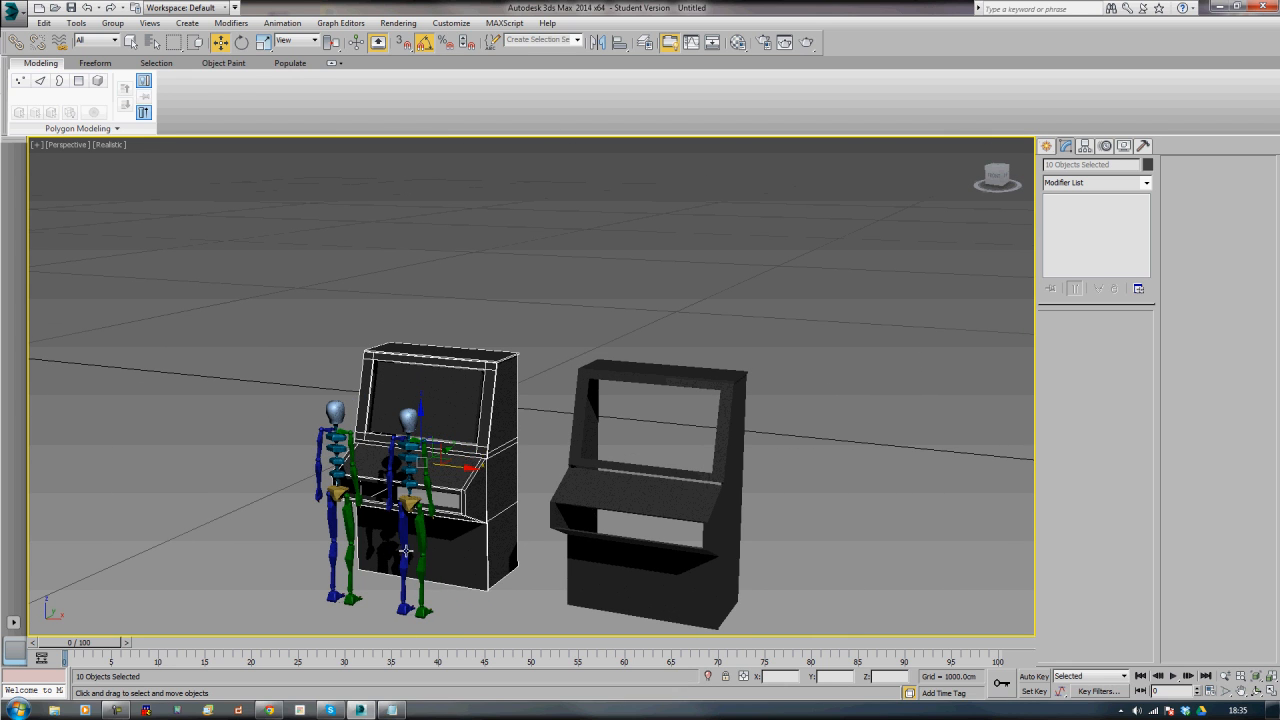
pyautogui.keyDown('alt'); pyautogui.moveTo(406, 551); pyautogui.dragTo(495, 406, button='middle'); pyautogui.keyUp('alt')
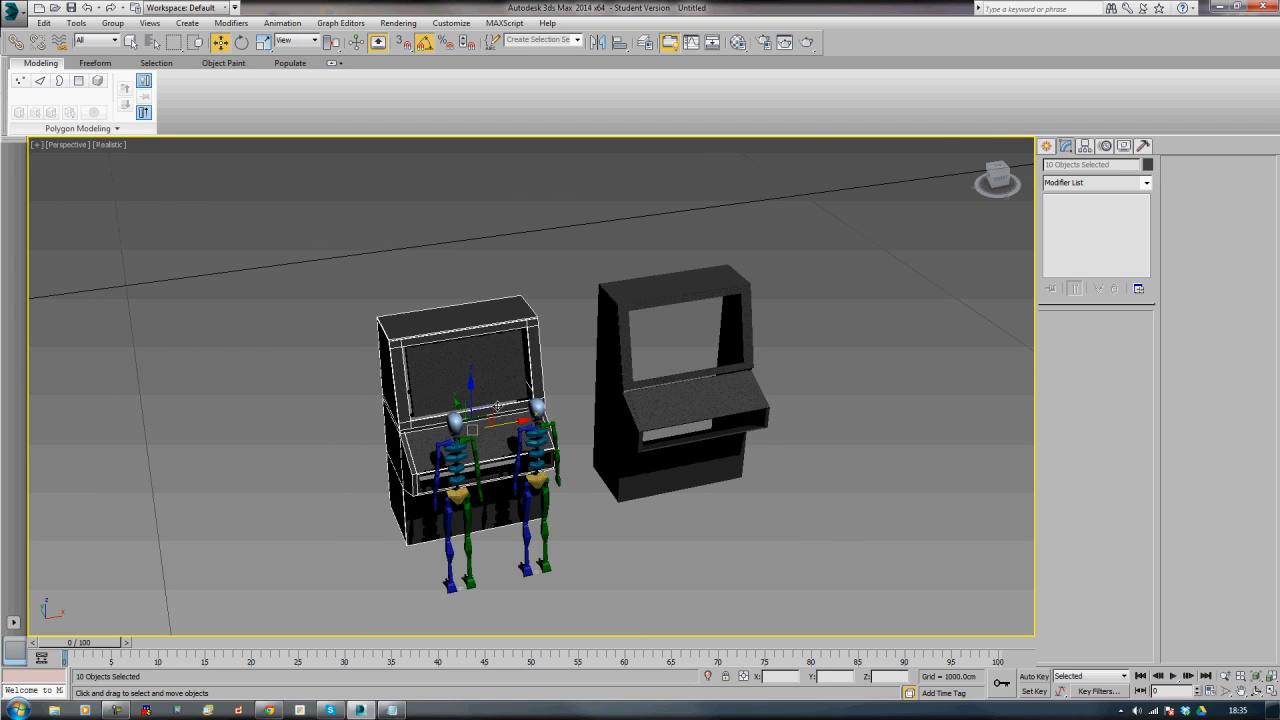
# - Invert the selection, exclude the shell copy and both bipeds, copy the inner frame and display once along the X axis, and clear the selection
pyautogui.hotkey('ctrl', 'i')
pyautogui.keyDown('alt'); pyautogui.moveTo(564, 407); pyautogui.dragTo(538, 400, button='middle'); pyautogui.keyUp('alt')
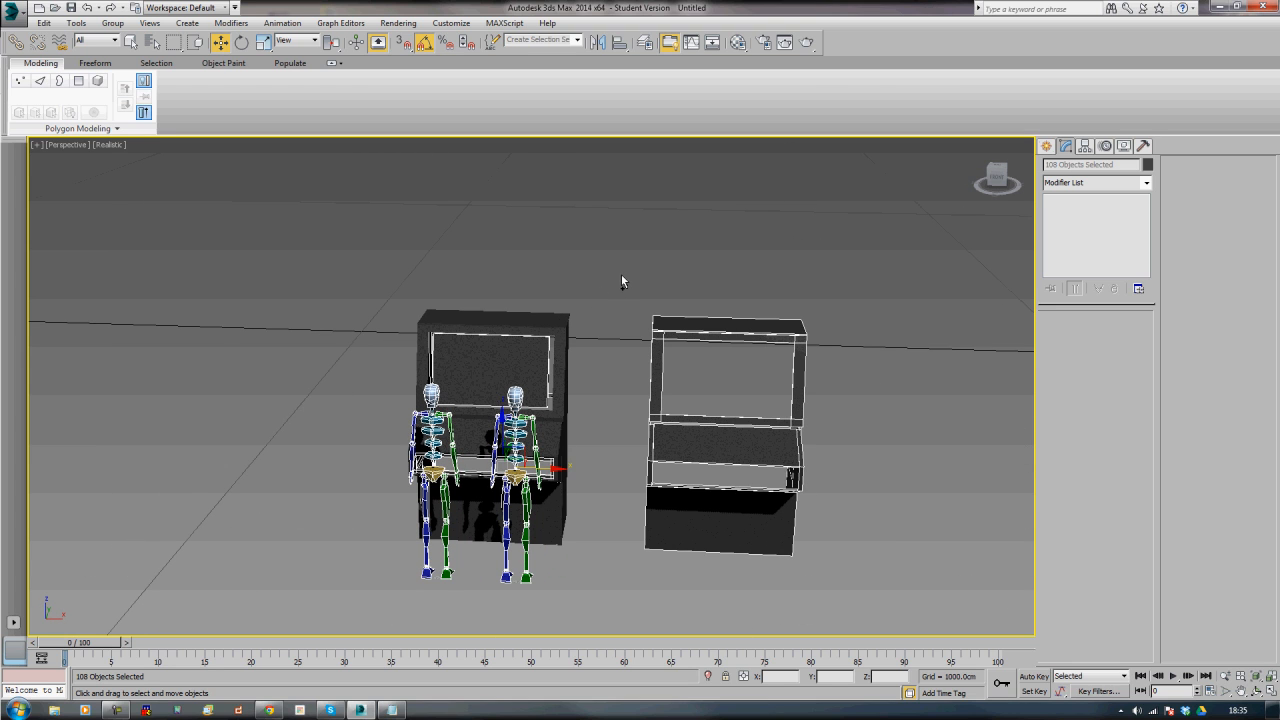
pyautogui.keyDown('alt'); pyautogui.moveTo(622, 276); pyautogui.dragTo(864, 624); pyautogui.keyUp('alt')
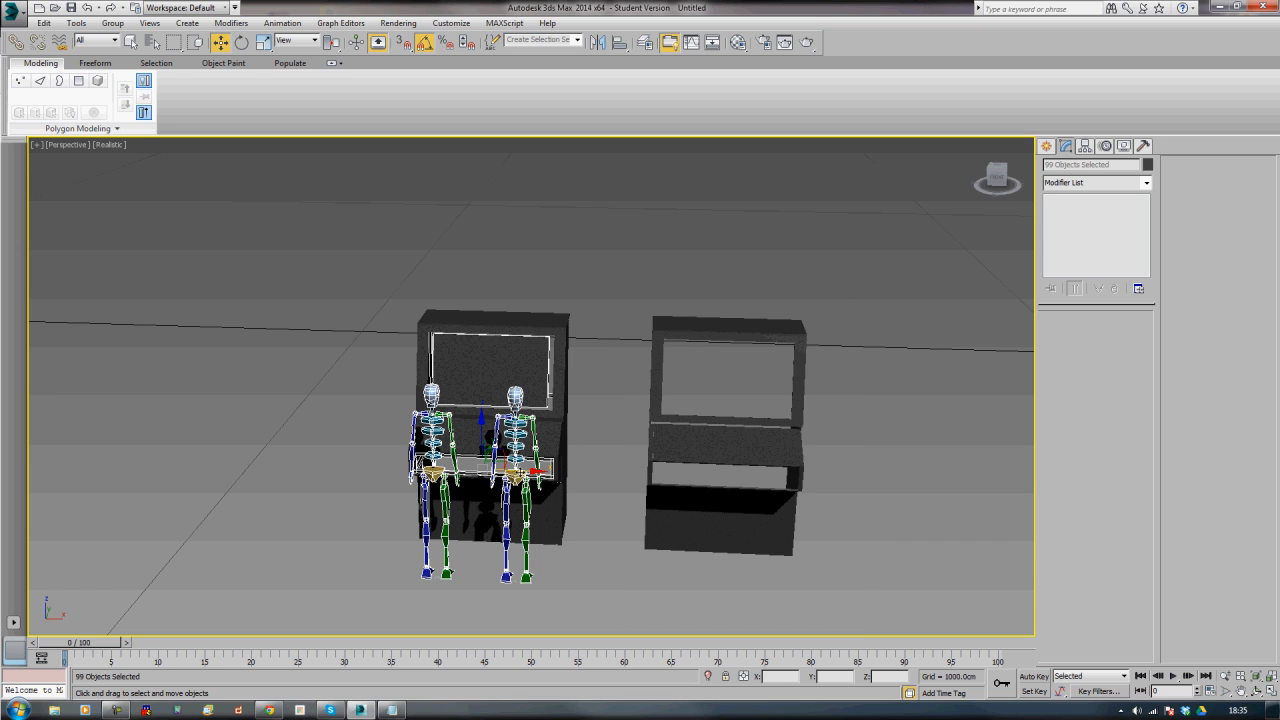
pyautogui.keyDown('alt'); pyautogui.moveTo(564, 442); pyautogui.dragTo(564, 558, button='middle'); pyautogui.keyUp('alt')
pyautogui.keyDown('alt'); pyautogui.moveTo(564, 558); pyautogui.dragTo(388, 488); pyautogui.keyUp('alt')
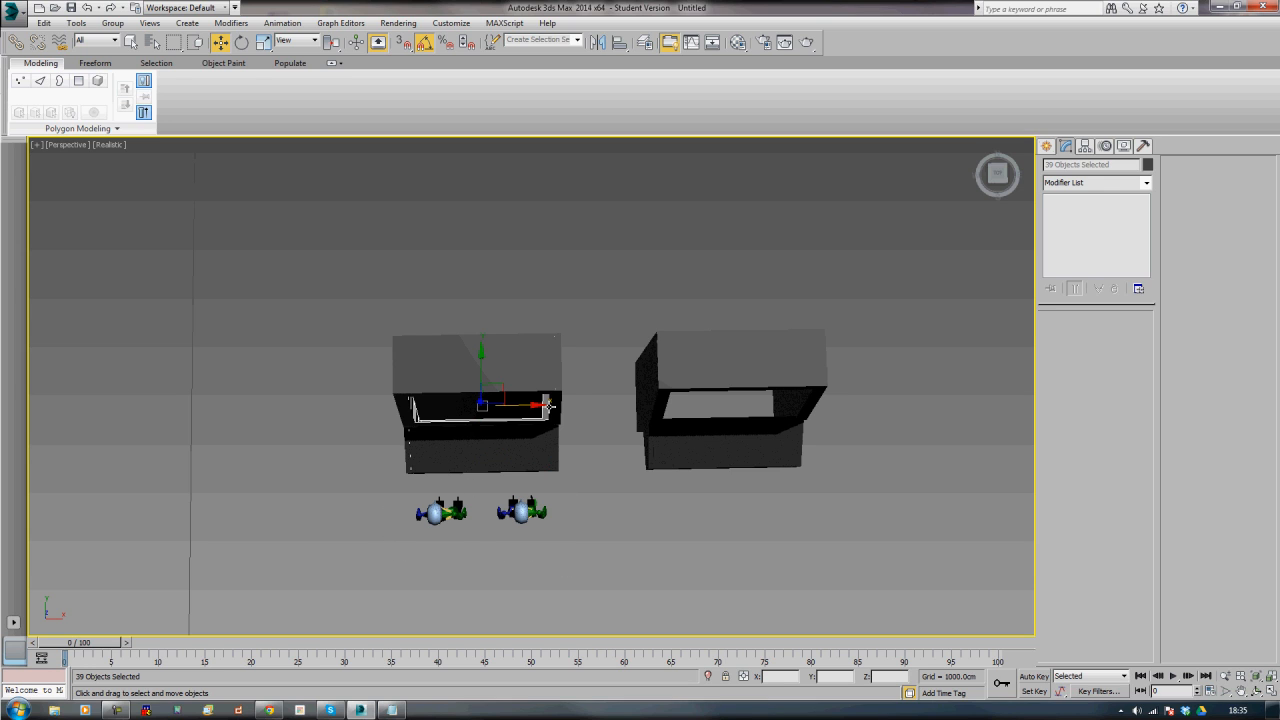
pyautogui.keyDown('shift'); pyautogui.moveTo(532, 405); pyautogui.dragTo(316, 410); pyautogui.keyUp('shift')
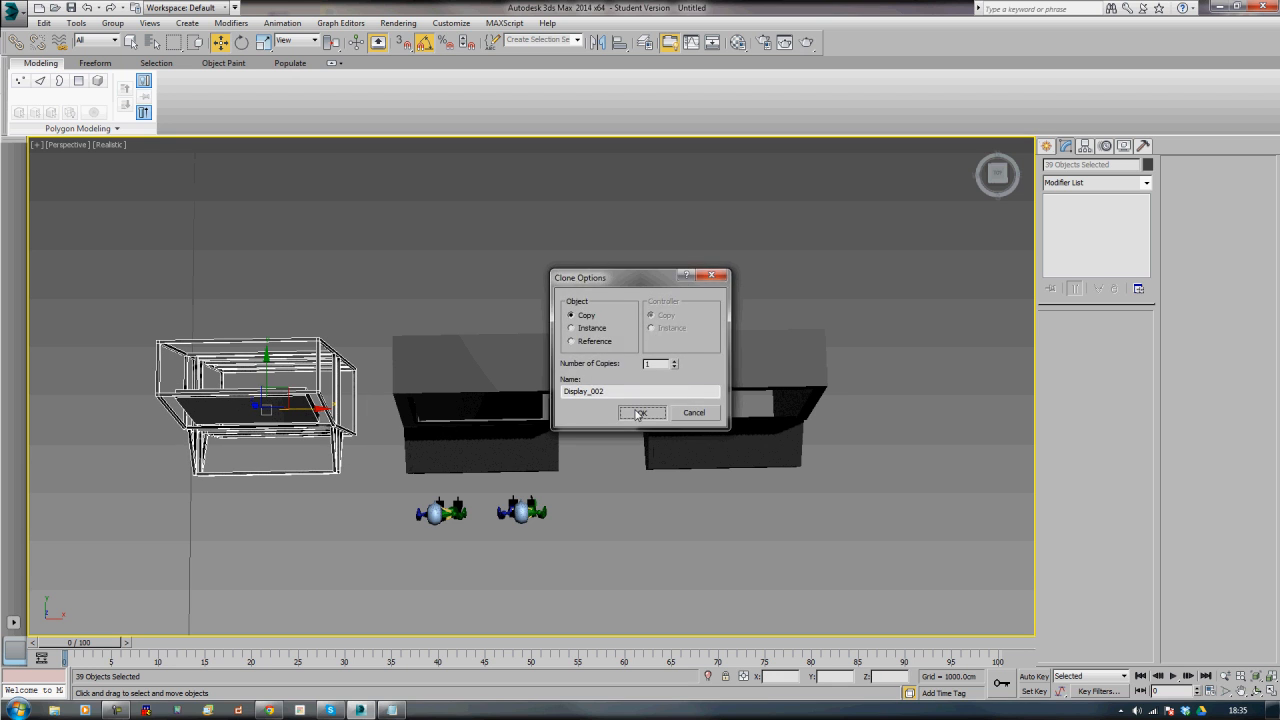
pyautogui.click(568, 411)
pyautogui.keyDown('alt'); pyautogui.moveTo(305, 558); pyautogui.dragTo(595, 521, button='middle'); pyautogui.keyUp('alt')
pyautogui.click(595, 521)
# - Copy the thin strip below the original cabinet's screen along the X axis onto the shell copy and clear the selection
pyautogui.moveTo(510, 522); pyautogui.dragTo(650, 568, button='middle')
pyautogui.scroll(3, 608, 525)
pyautogui.click(522, 321)
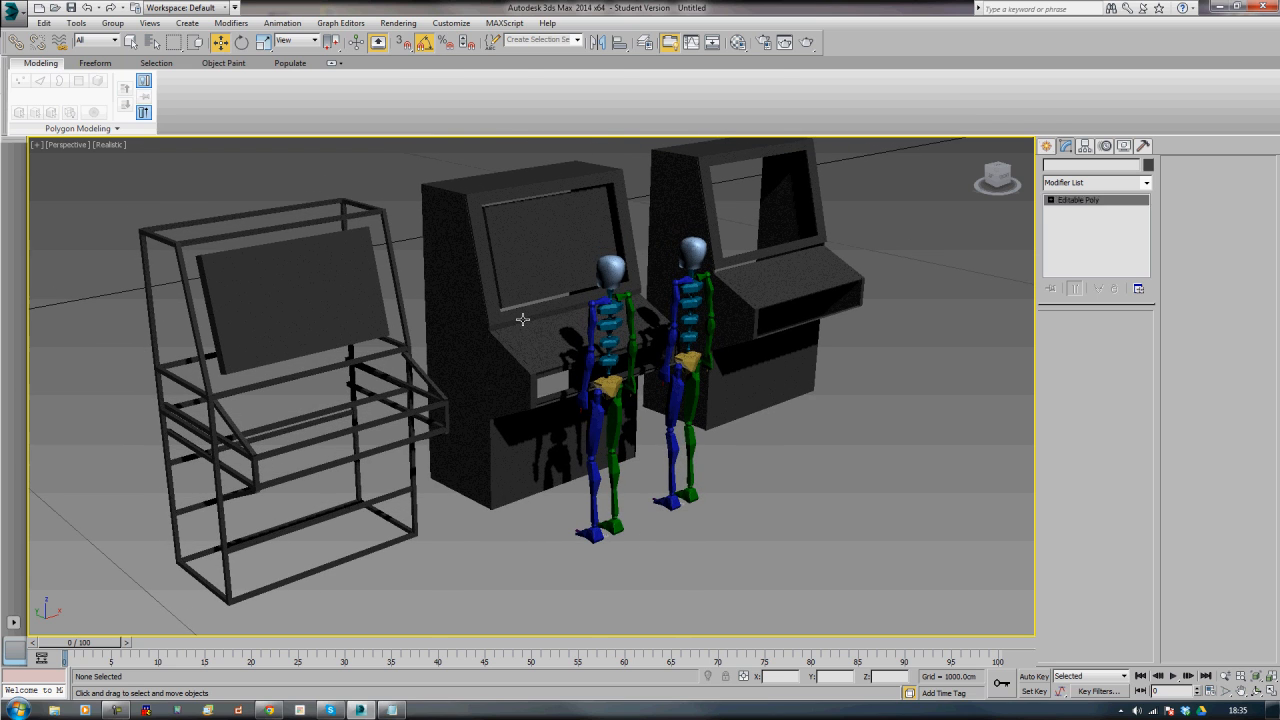
pyautogui.keyDown('alt'); pyautogui.moveTo(710, 370); pyautogui.dragTo(694, 377, button='middle'); pyautogui.keyUp('alt')
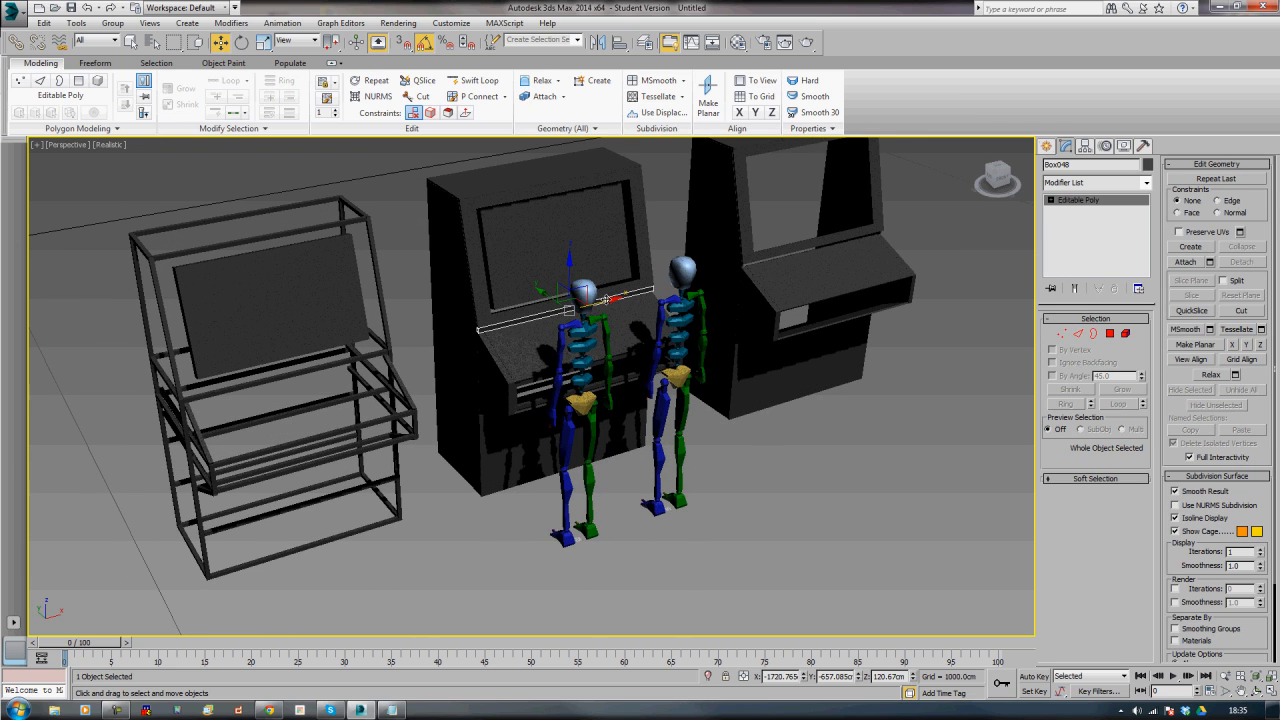
pyautogui.click(851, 265)
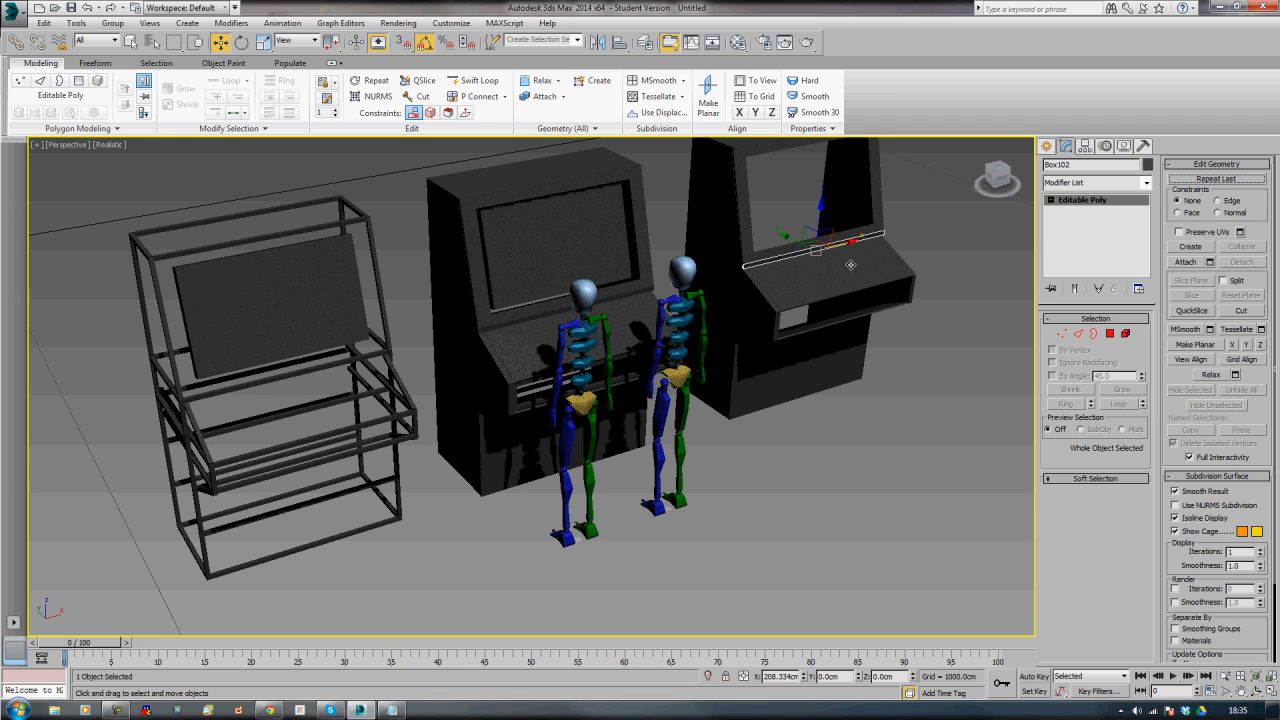
pyautogui.moveTo(850, 265); pyautogui.dragTo(850, 264)
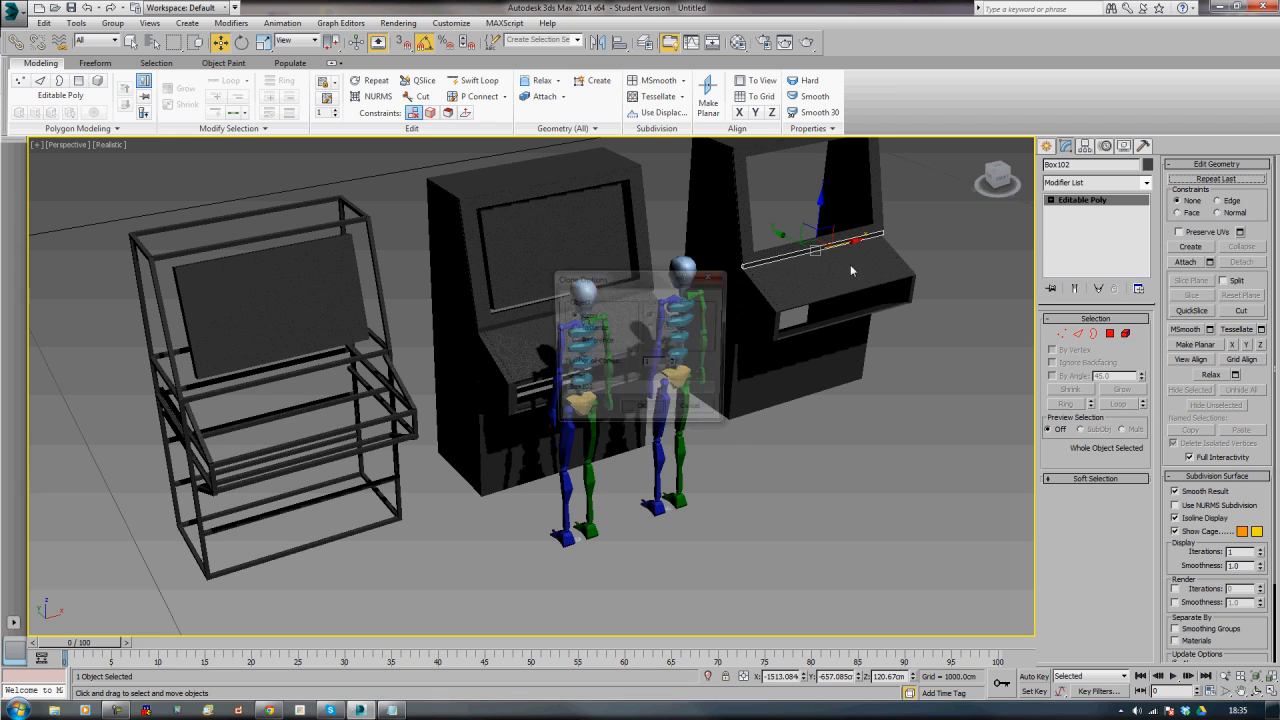
pyautogui.click(634, 417)
pyautogui.click(866, 486)
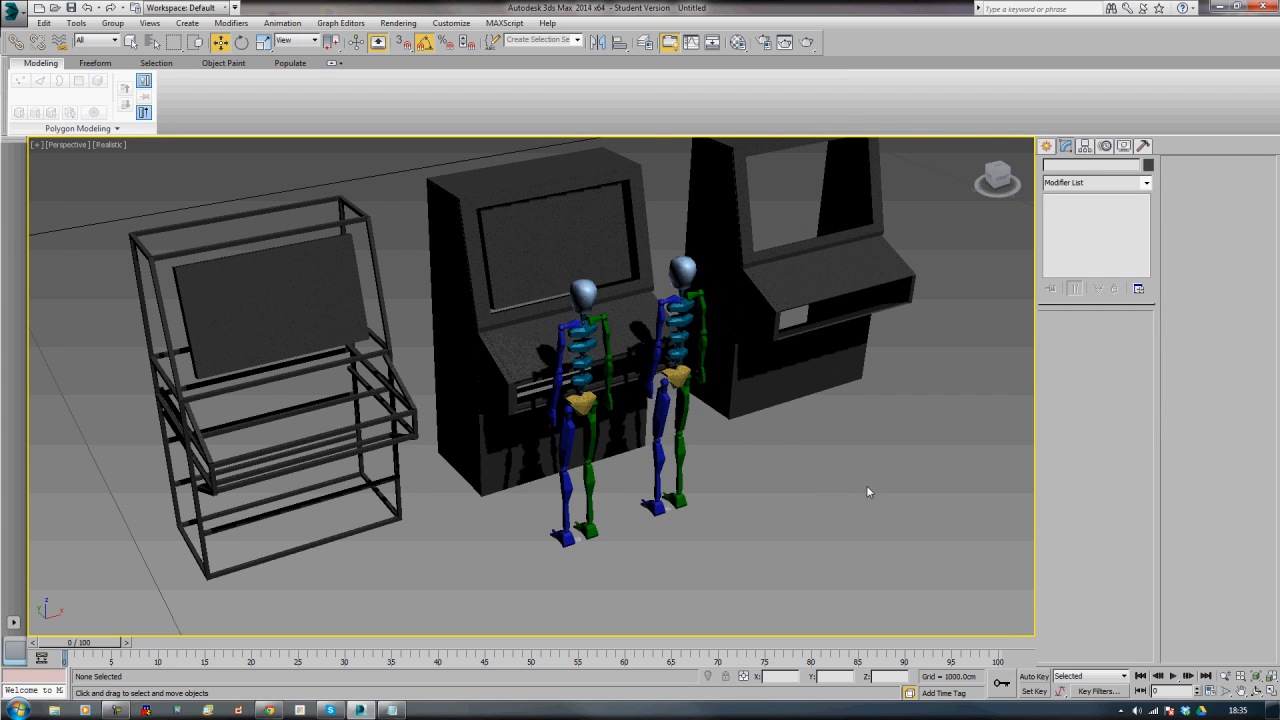
# - Start saving the scene under a new name in the F:\DEVELOPMENT 2\doodles folder
pyautogui.scroll(-3, 866, 486)
pyautogui.moveTo(769, 519)
pyautogui.keyDown('alt'); pyautogui.mouseDown(button='middle')
pyautogui.moveTo(801, 486)
pyautogui.moveTo(945, 478)
pyautogui.moveTo(837, 480)
pyautogui.moveTo(803, 497)
pyautogui.moveTo(718, 458)
pyautogui.mouseUp(button='middle'); pyautogui.keyUp('alt')
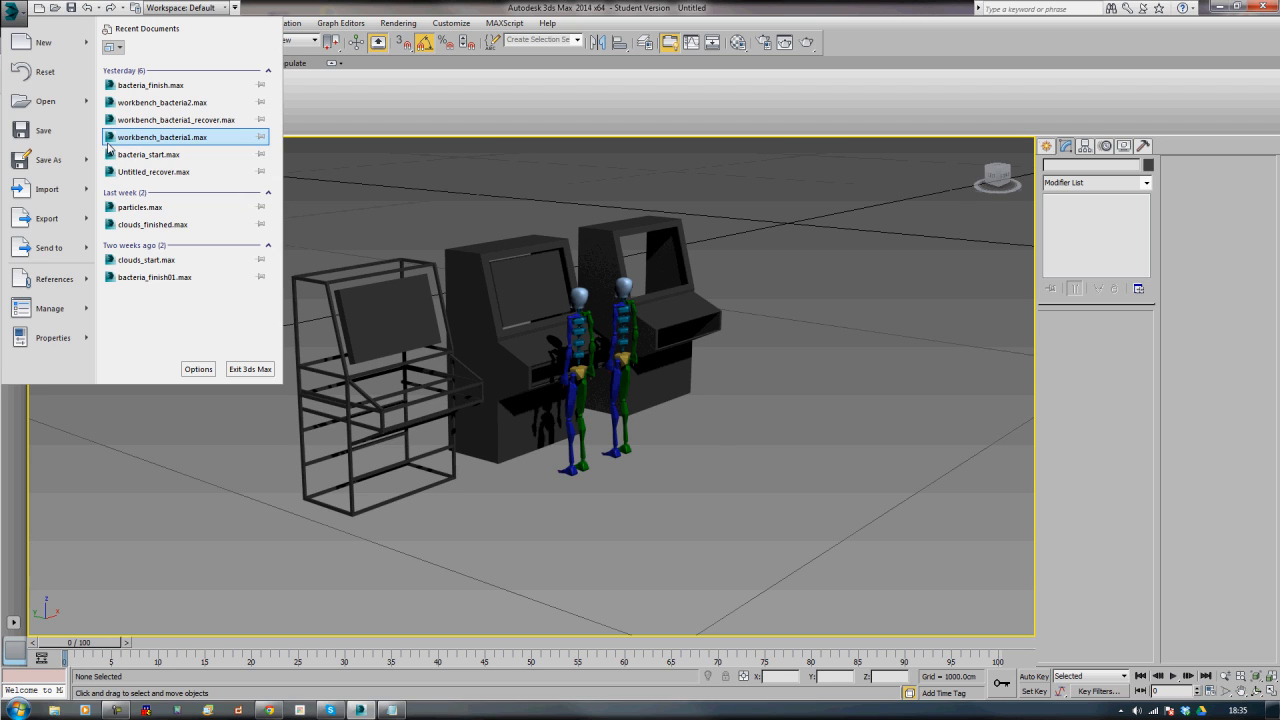
pyautogui.click(88, 162)
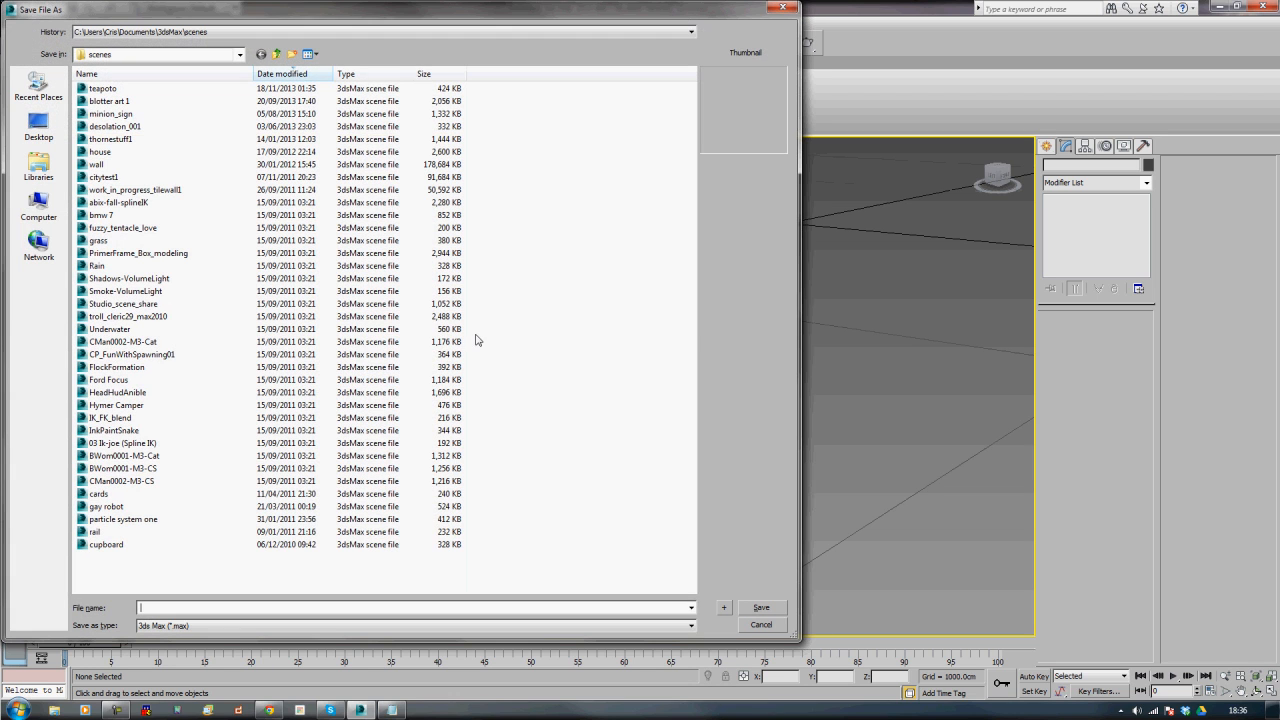
pyautogui.click(240, 35)
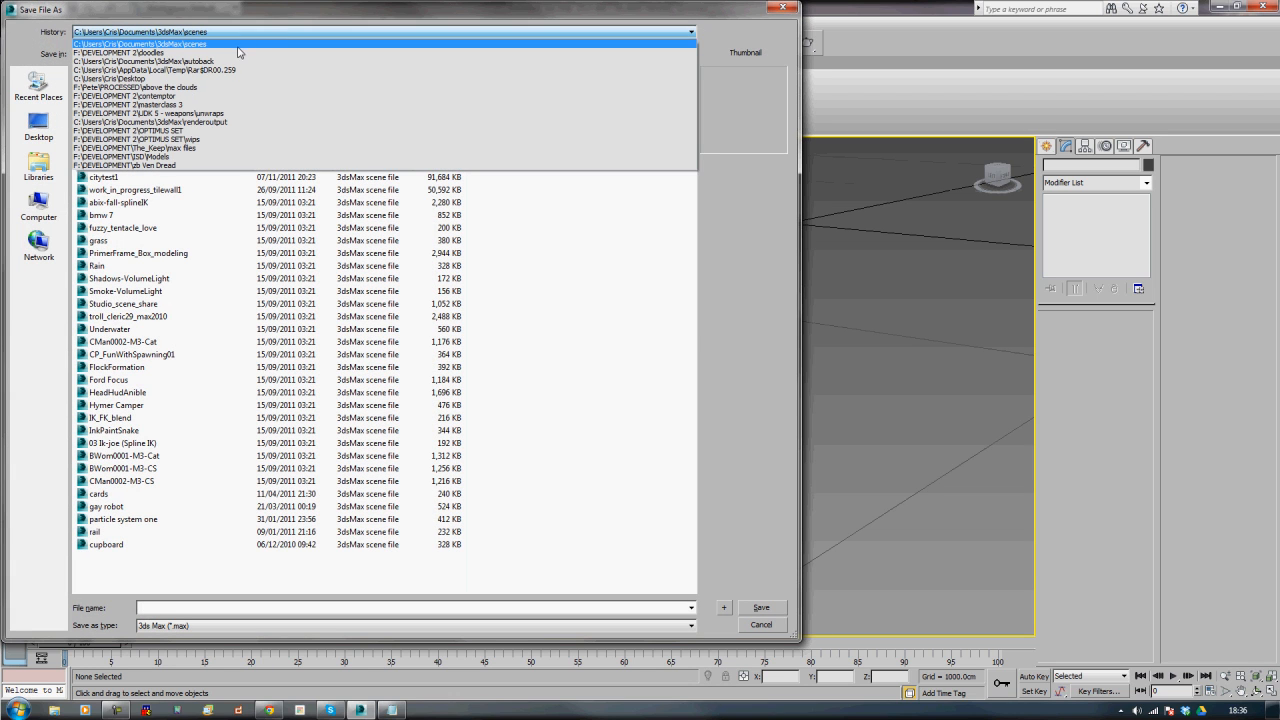
pyautogui.click(240, 50)
# - Create a folder named a_cab_large and save the scene inside it as views1_1
pyautogui.rightClick(289, 277)
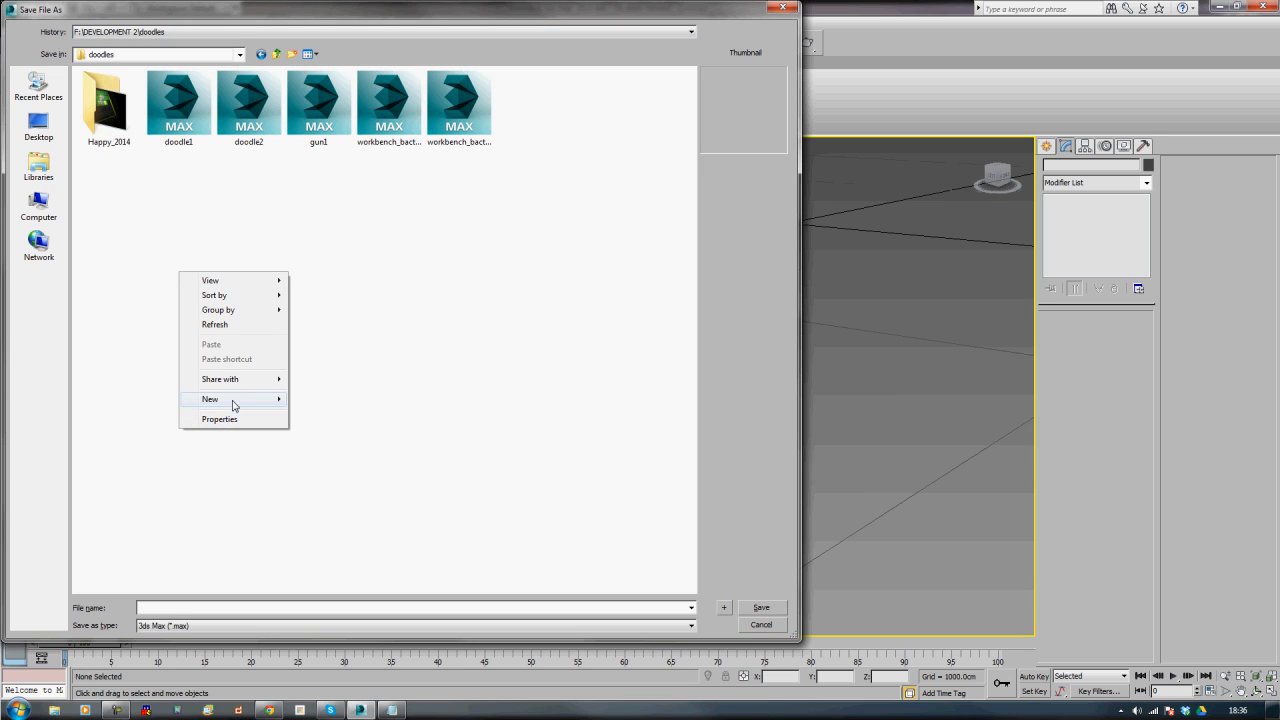
pyautogui.moveTo(225, 405)
pyautogui.click(110, 400)
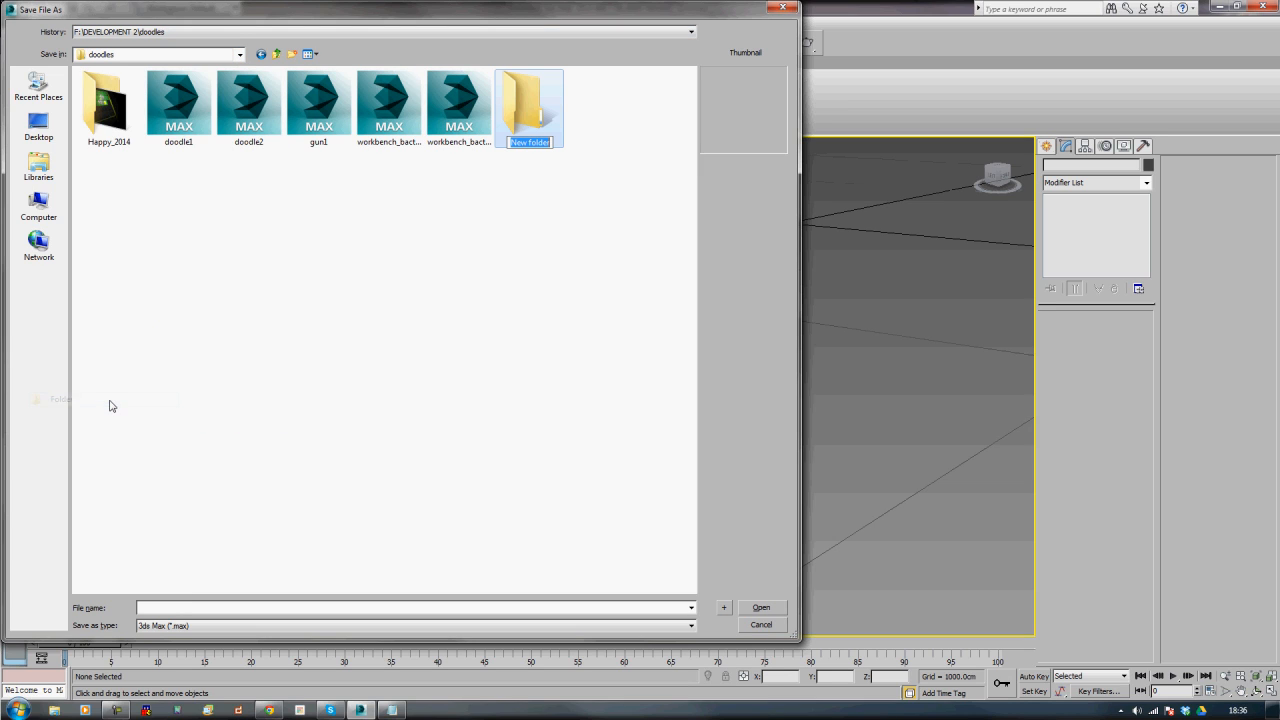
pyautogui.write('a_cab_lk')
pyautogui.press('BackSpace')
pyautogui.write('arge')
pyautogui.press('Return')
pyautogui.doubleClick(502, 100)
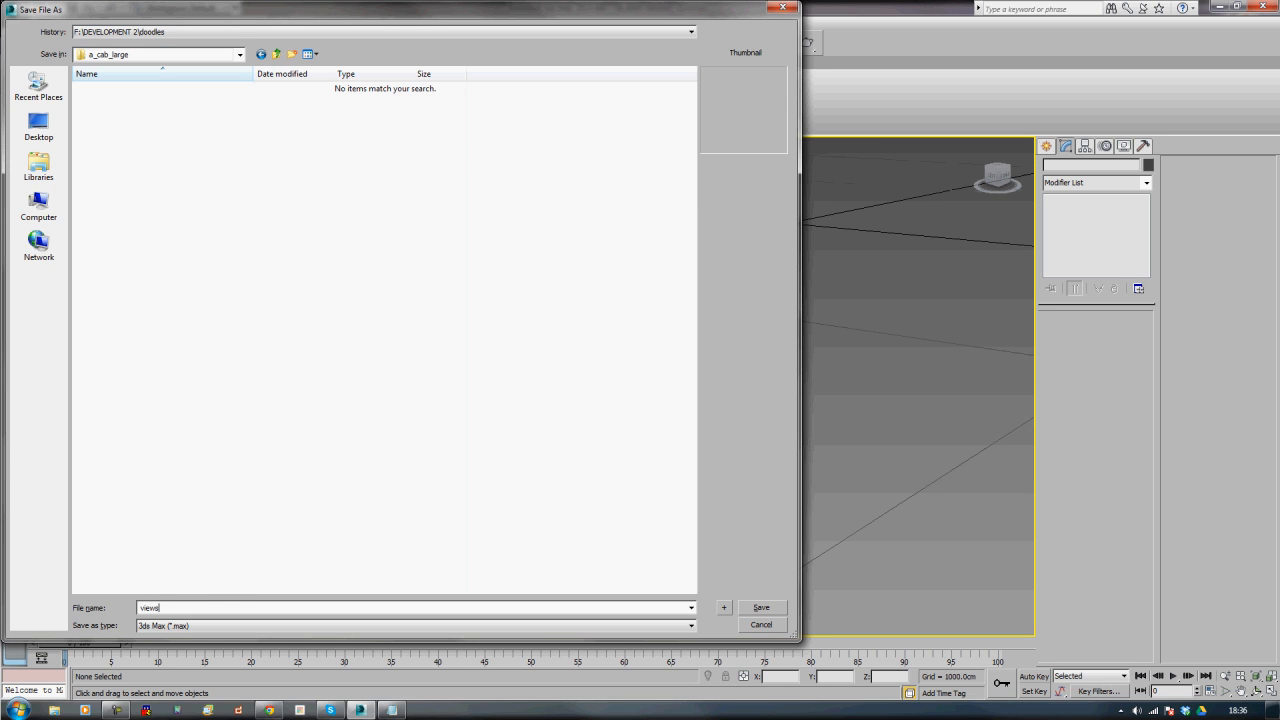
pyautogui.press('Return')
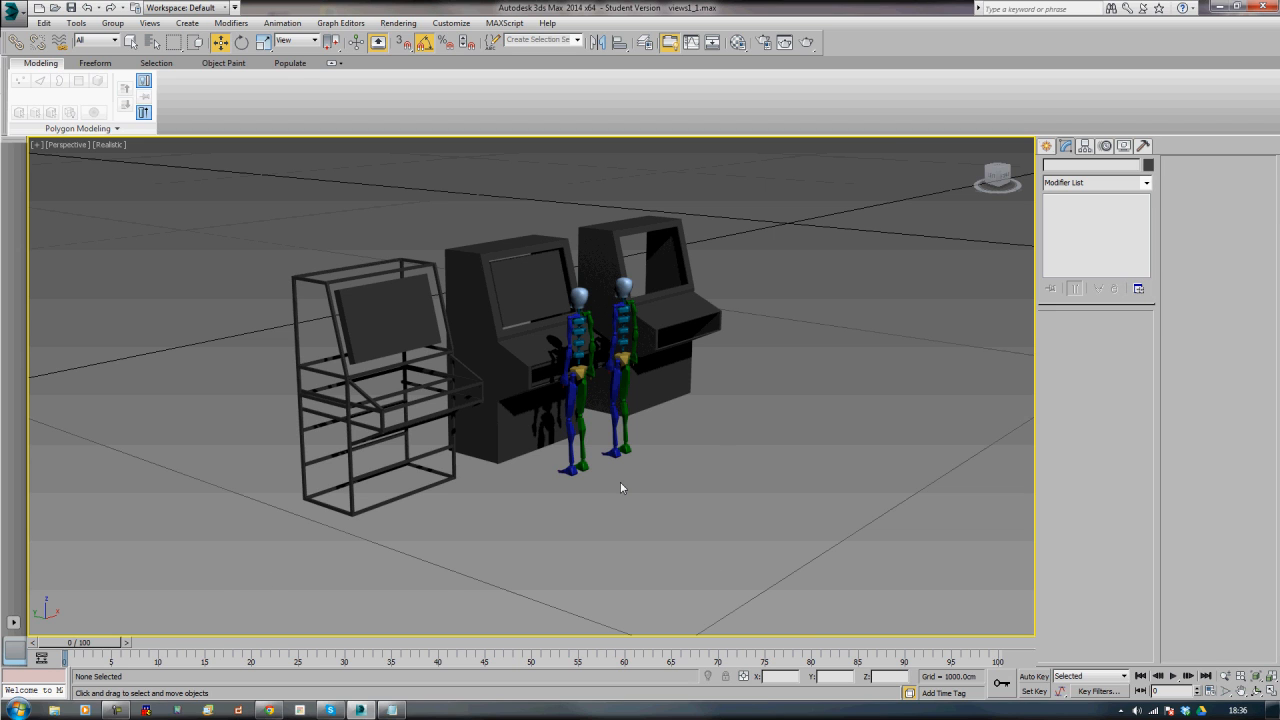
# - Delete both bipeds, the original cabinet and the shell copy from the scene, keeping the copied inner frame with its display
pyautogui.keyDown('alt'); pyautogui.moveTo(621, 486); pyautogui.dragTo(671, 506, button='middle'); pyautogui.keyUp('alt')
pyautogui.moveTo(583, 451); pyautogui.dragTo(540, 248)
pyautogui.press('Delete')
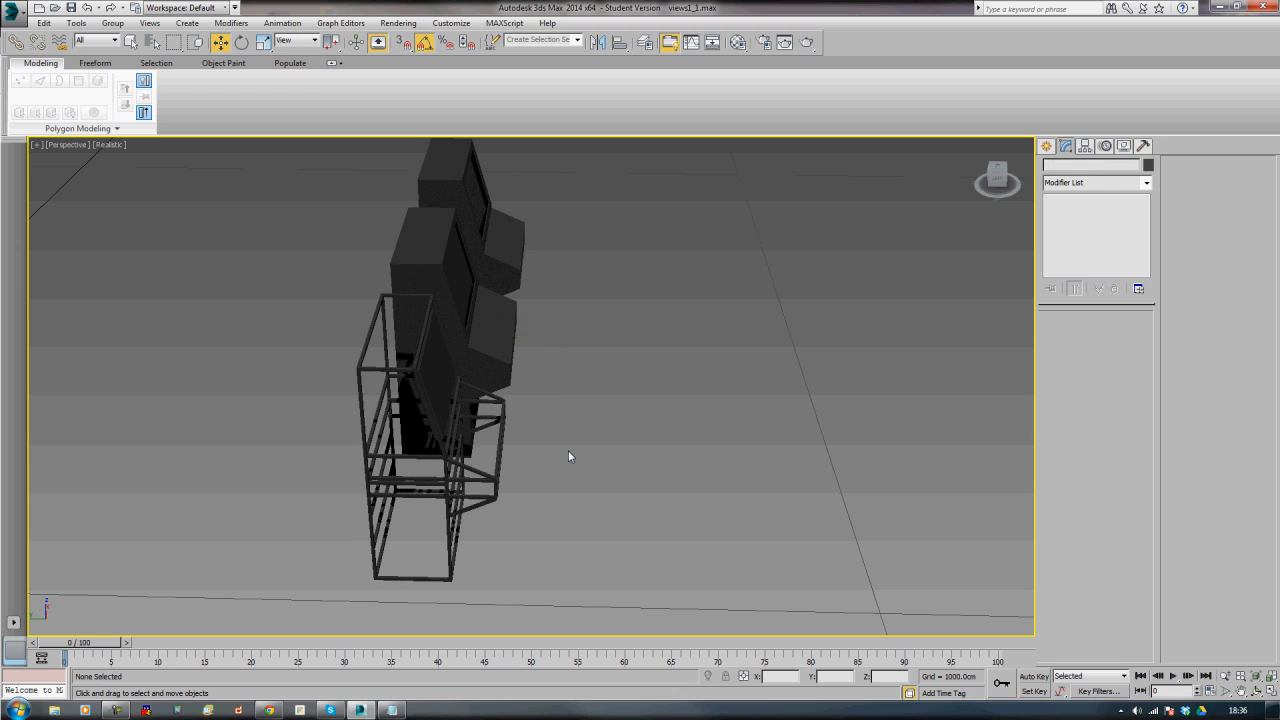
pyautogui.keyDown('alt'); pyautogui.moveTo(600, 466); pyautogui.dragTo(502, 459, button='middle'); pyautogui.keyUp('alt')
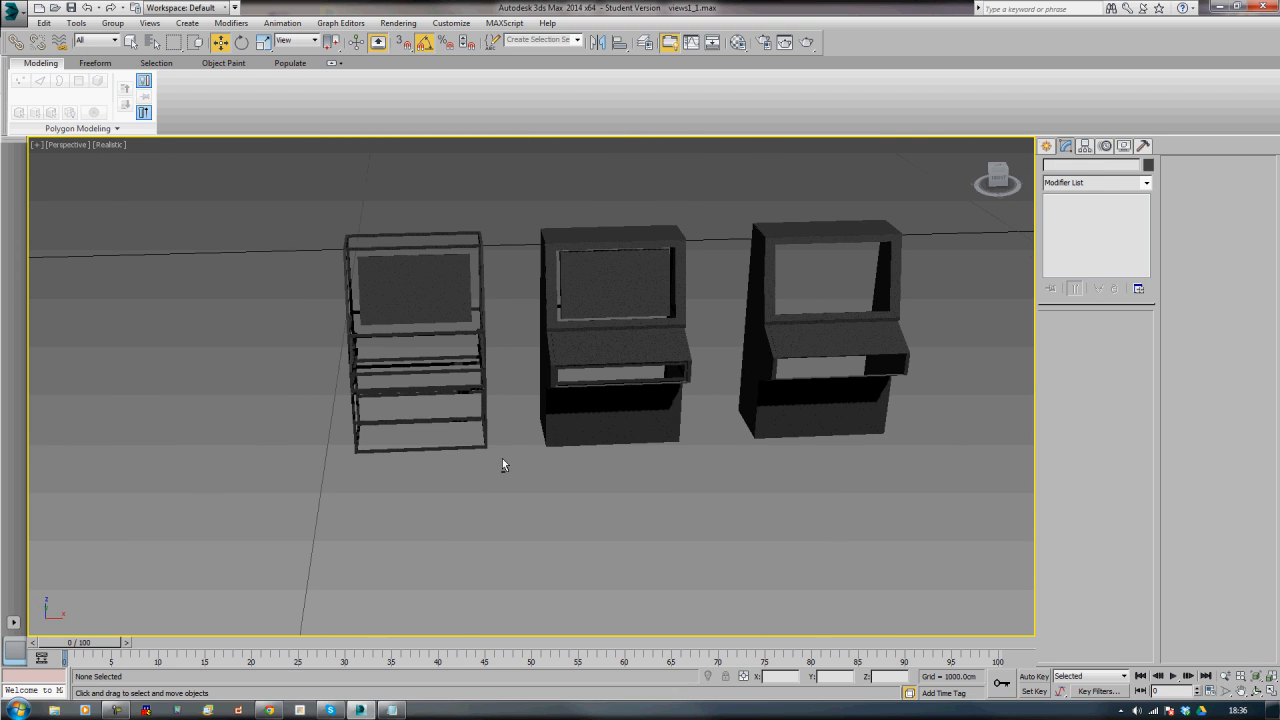
pyautogui.moveTo(950, 456); pyautogui.dragTo(969, 503)
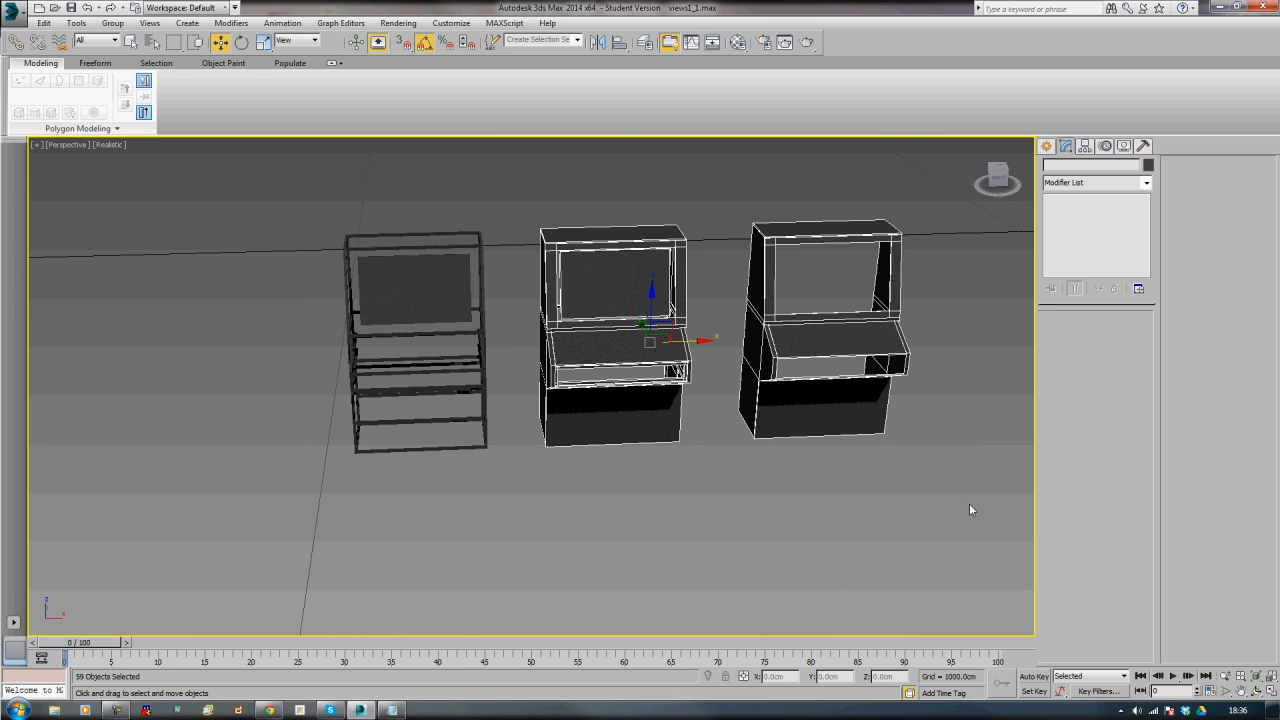
pyautogui.press('Delete')
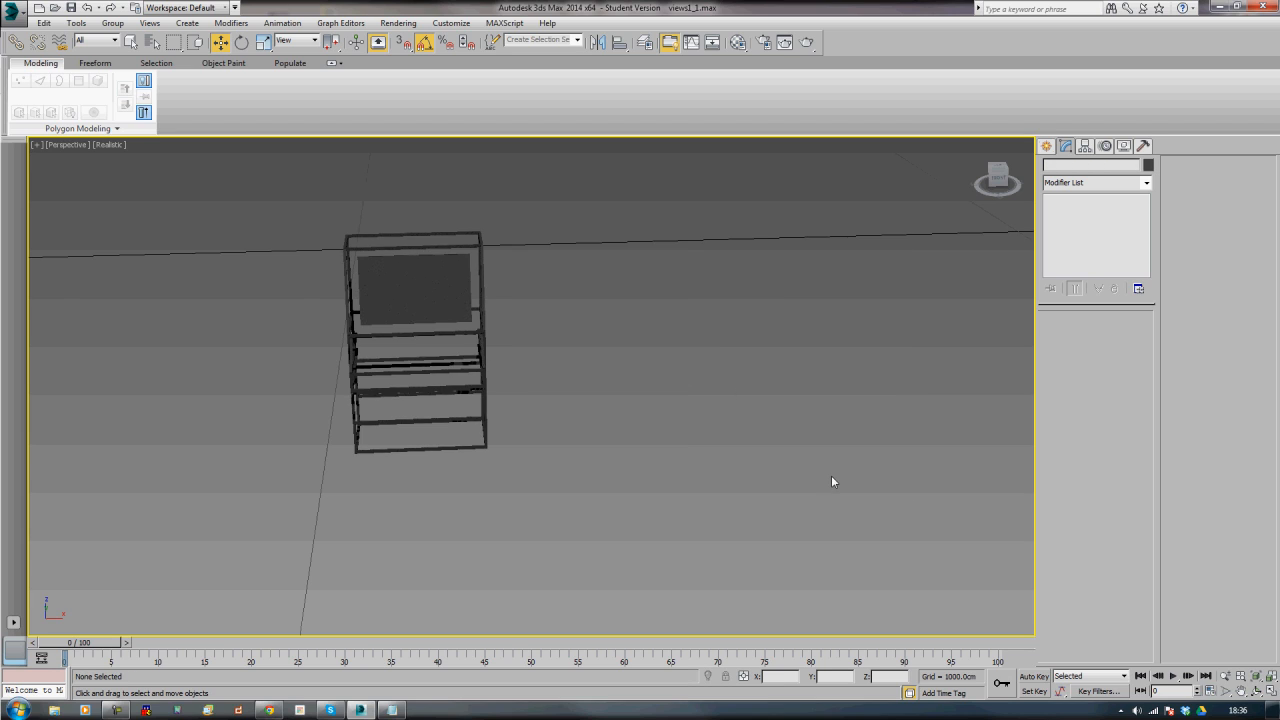
# - Show the inner frame in the front view, fitted to the viewport, and hide the grid
pyautogui.press('f')
pyautogui.press('z')
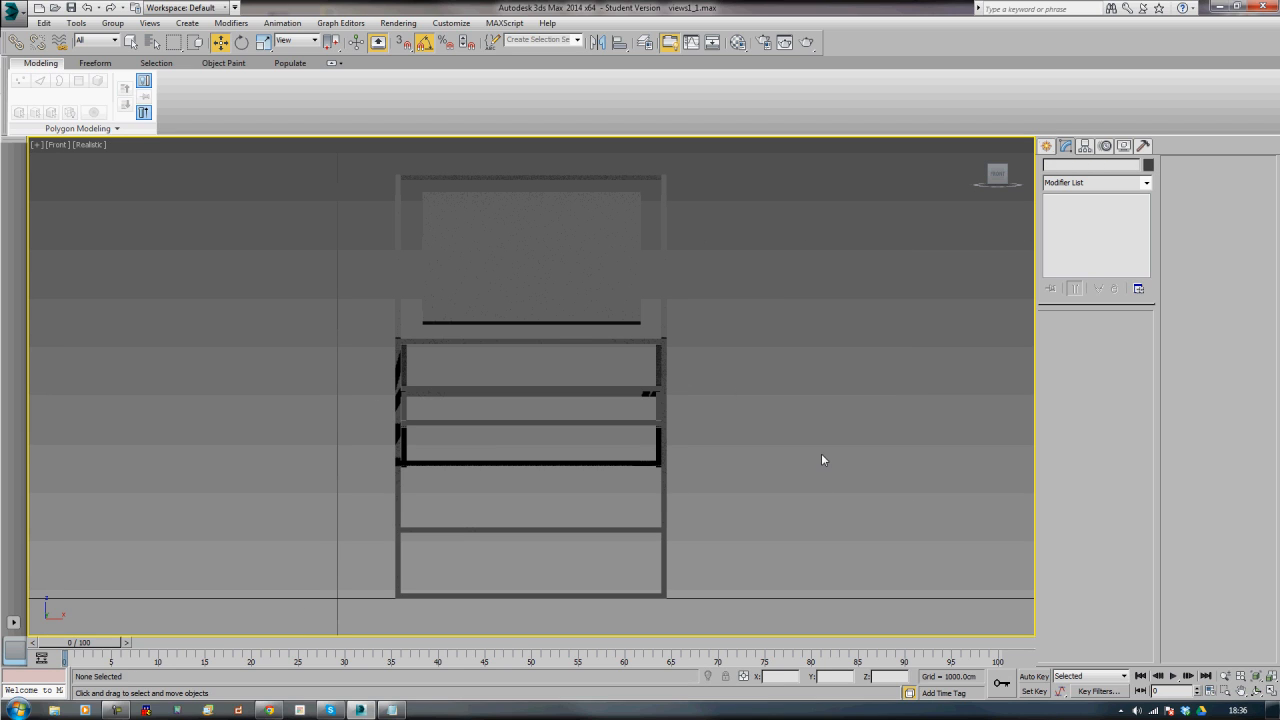
pyautogui.press('g')
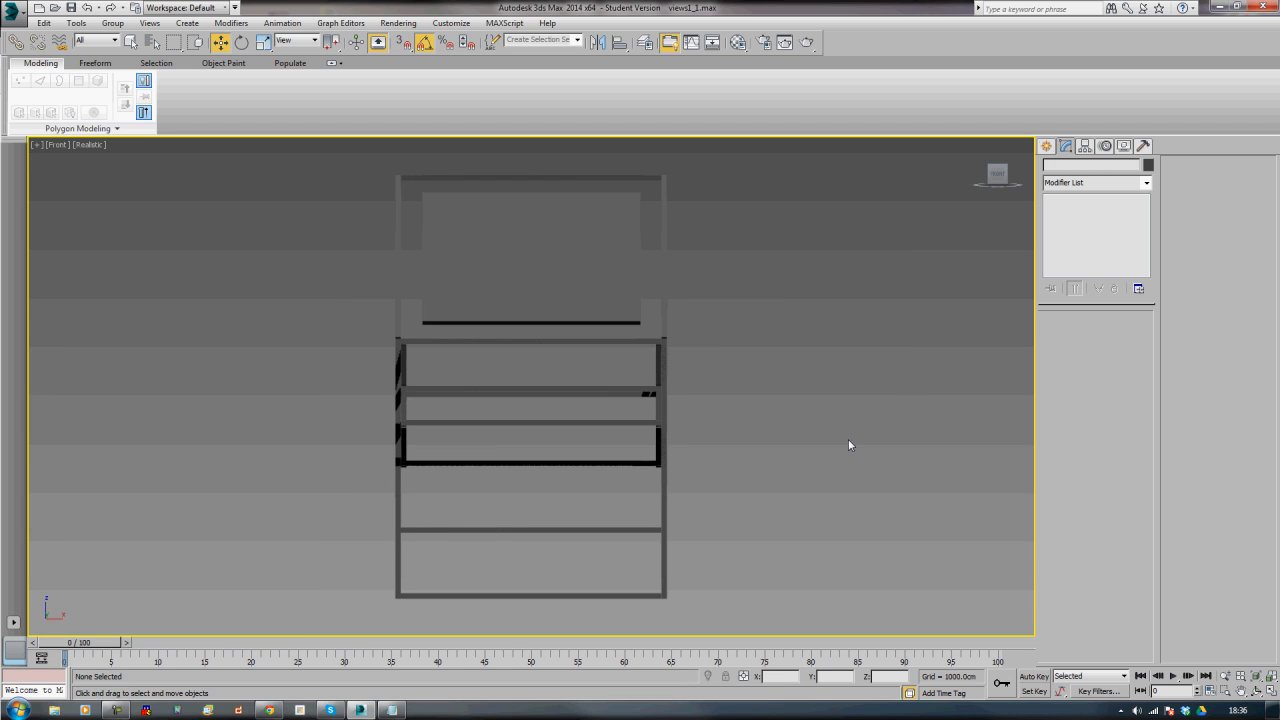
# - Open the render settings and make a test render of the front view with the Default Scanline Renderer
pyautogui.press('F10')
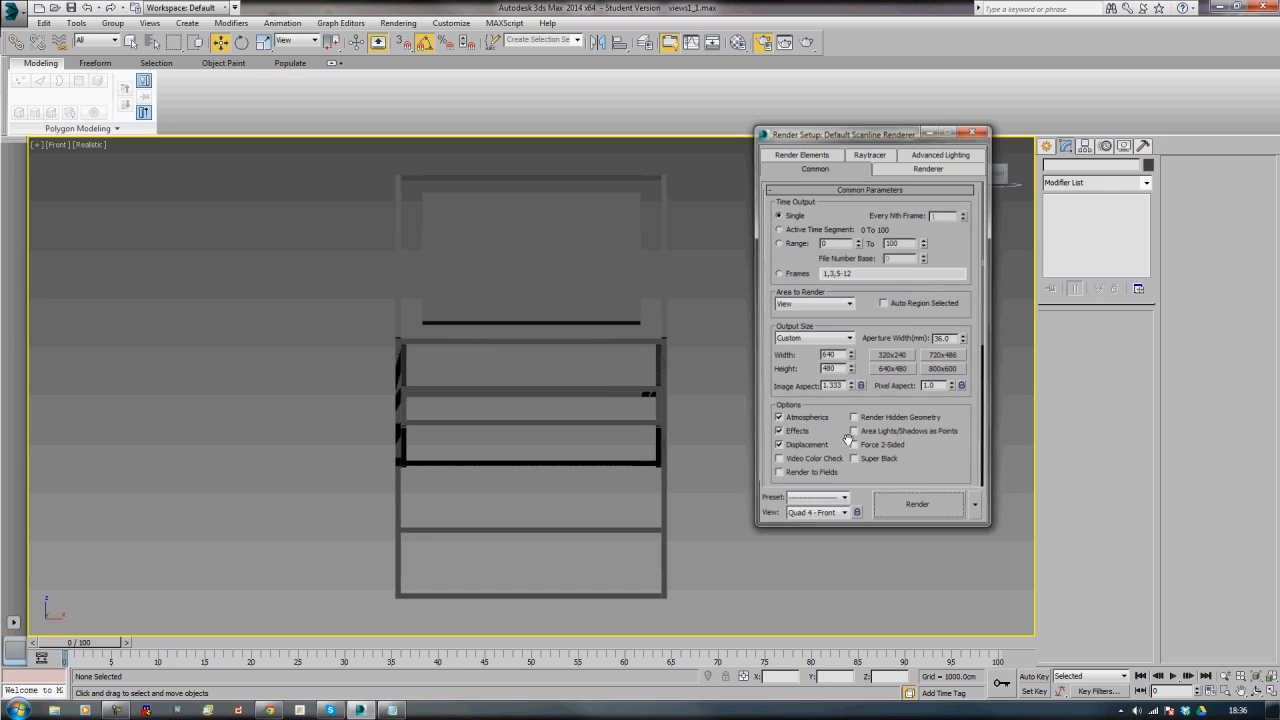
pyautogui.click(806, 157)
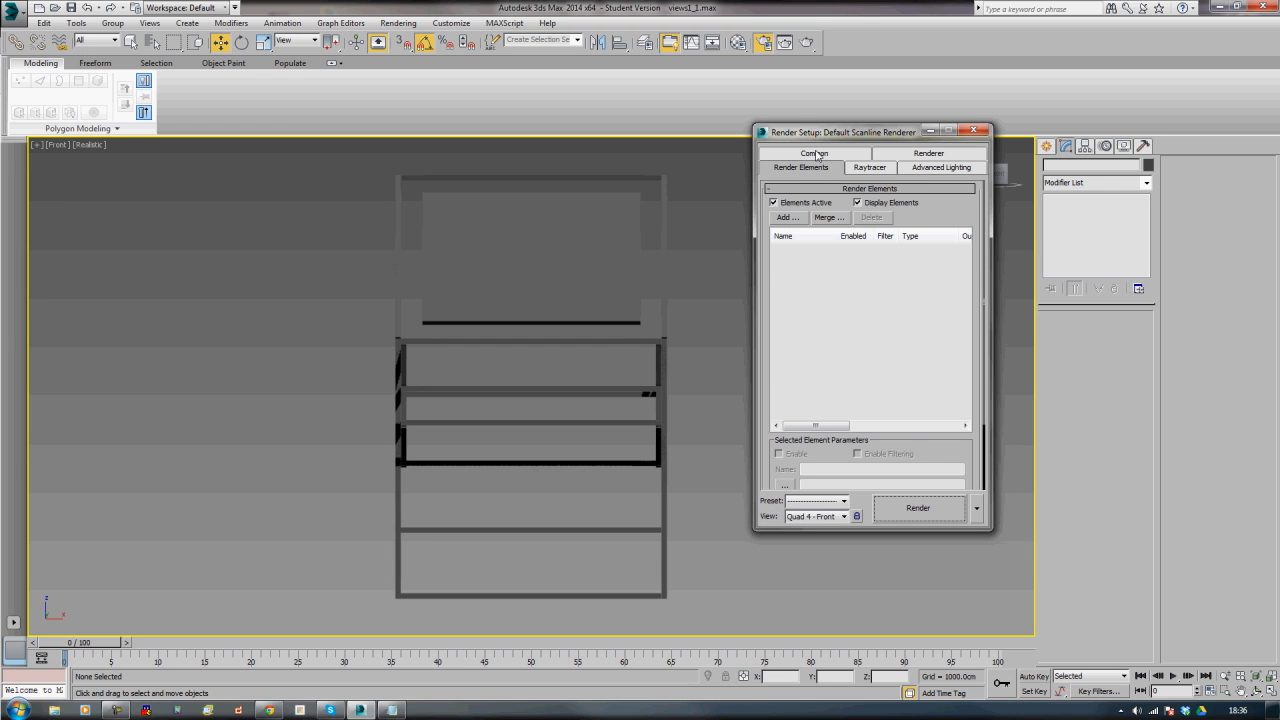
pyautogui.click(819, 155)
pyautogui.moveTo(866, 130); pyautogui.dragTo(980, 116)
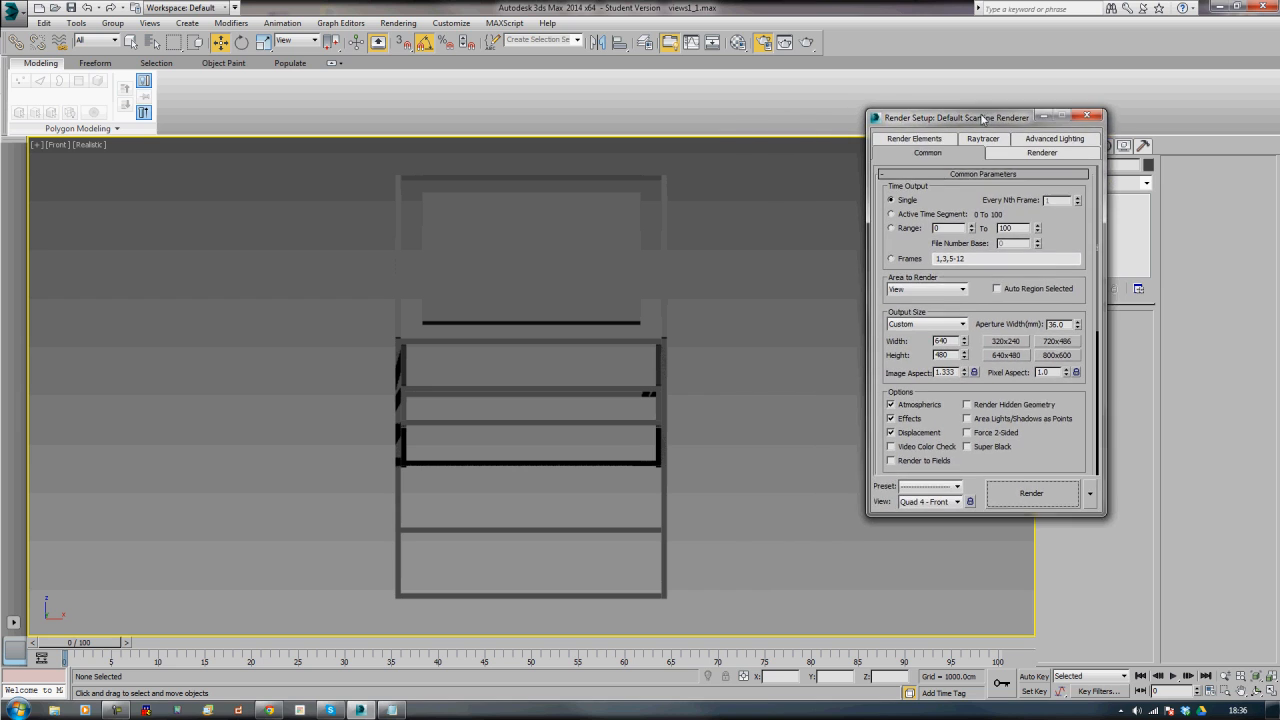
pyautogui.press('F9')
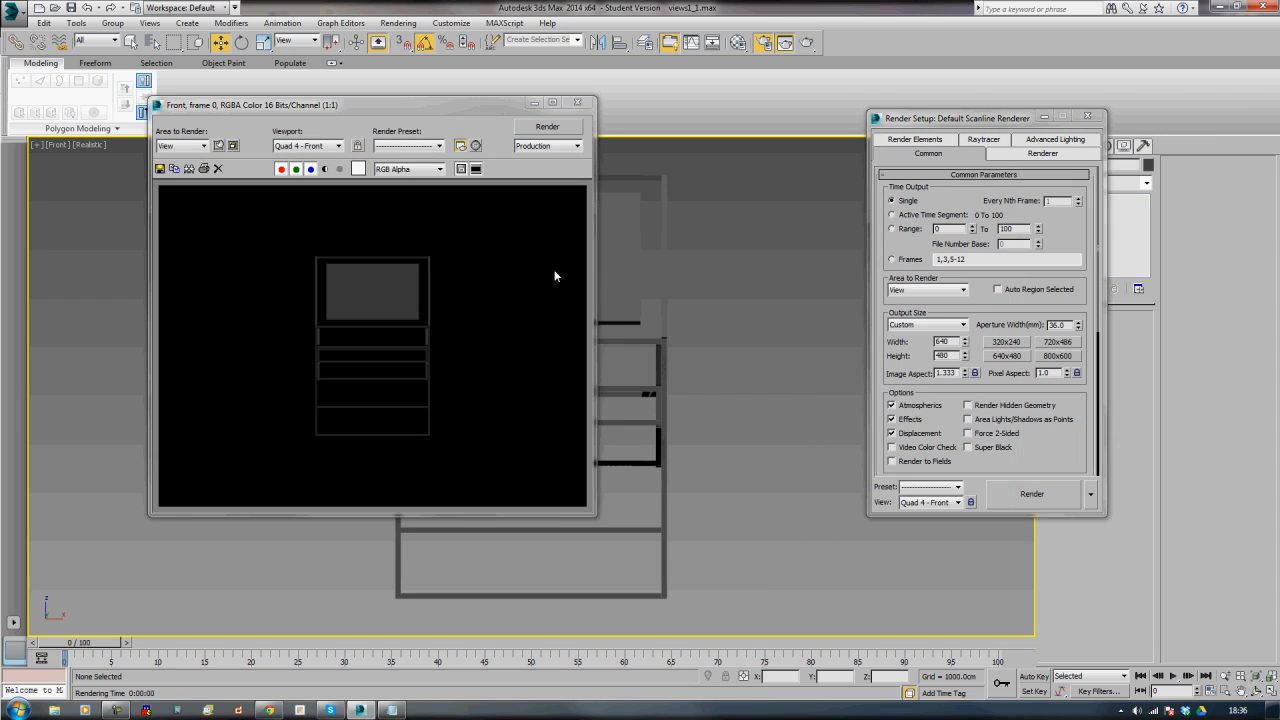
pyautogui.click(577, 102)
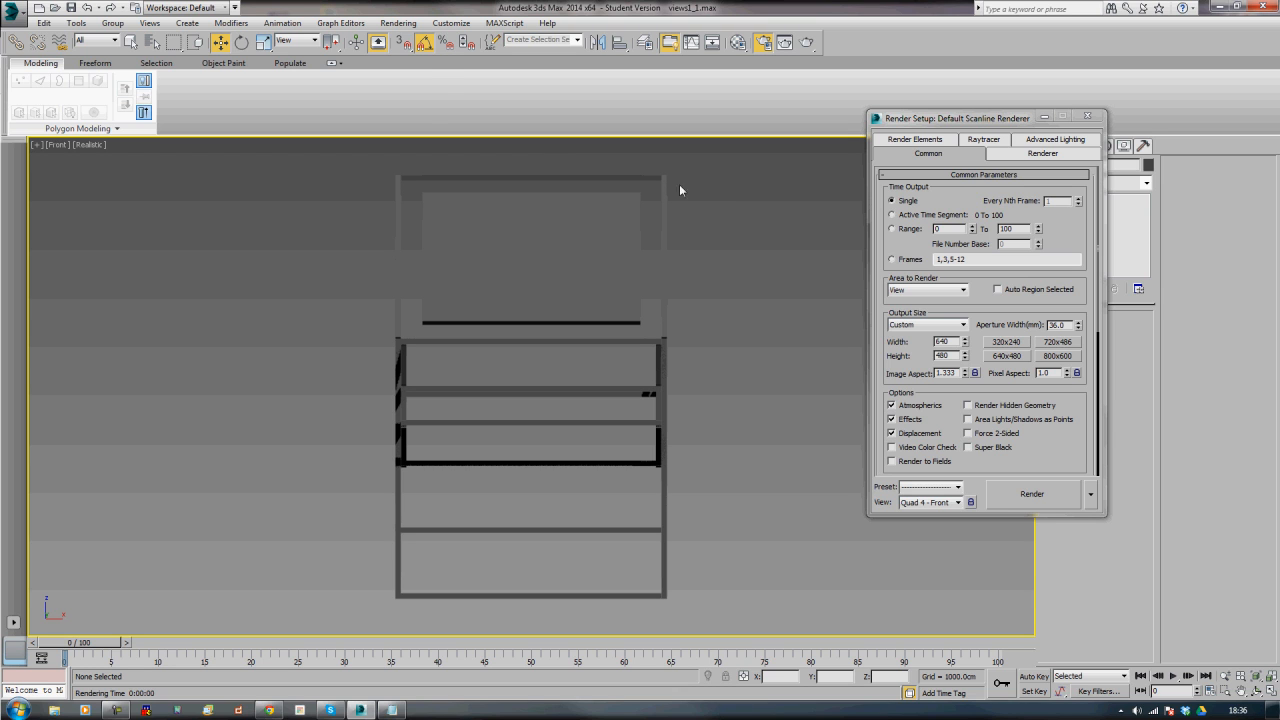
# - Change the first sample material to Ink 'n Paint and set its lighted paint color to white
pyautogui.press('m')
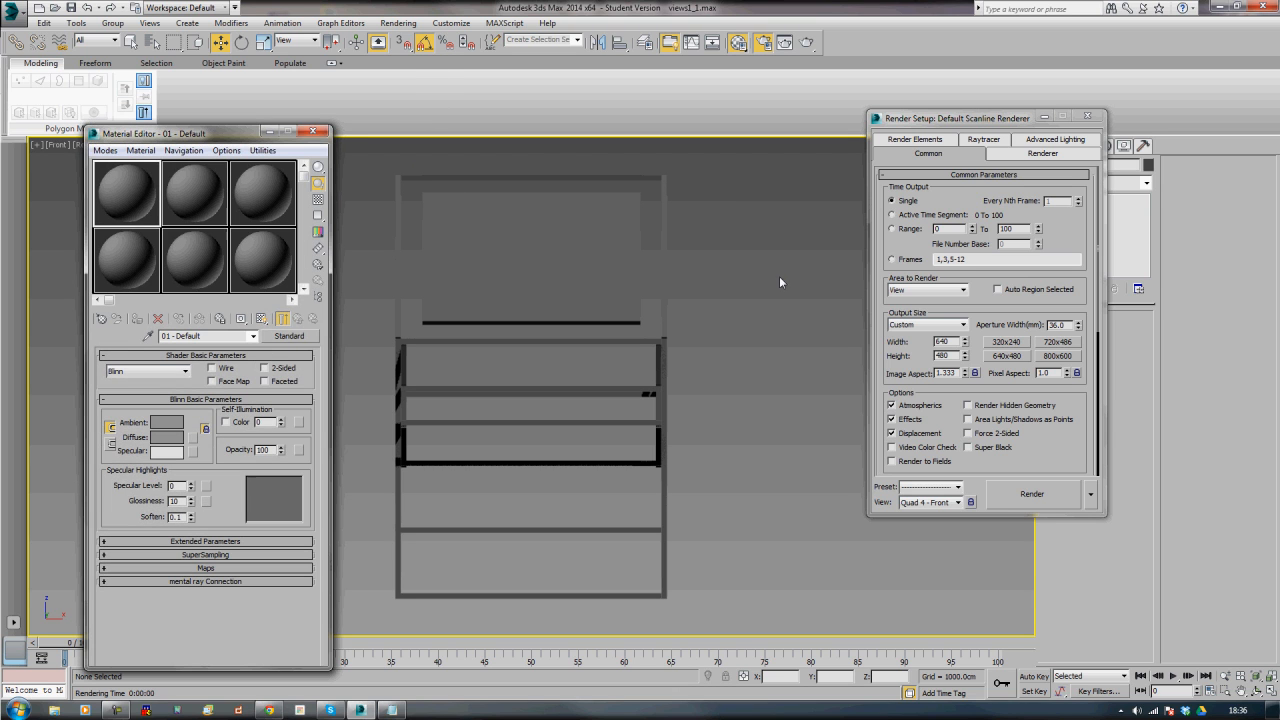
pyautogui.moveTo(128, 138); pyautogui.dragTo(815, 106)
pyautogui.click(791, 118)
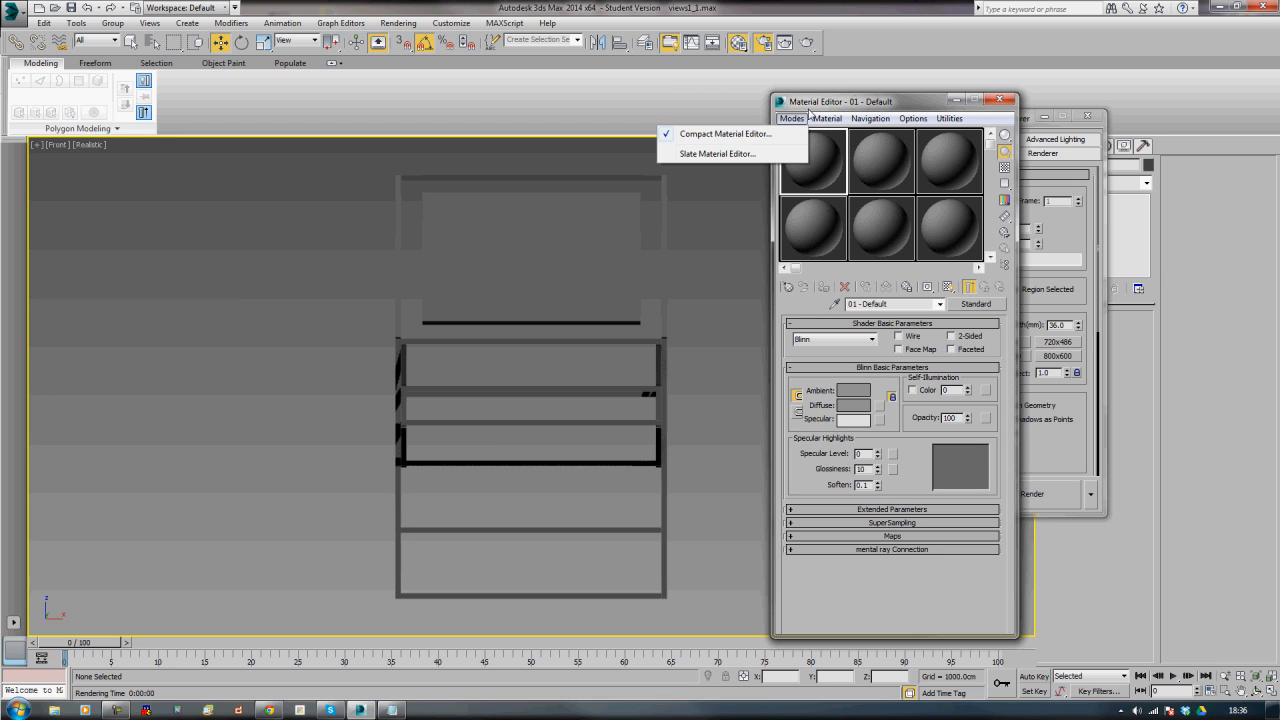
pyautogui.click(857, 102)
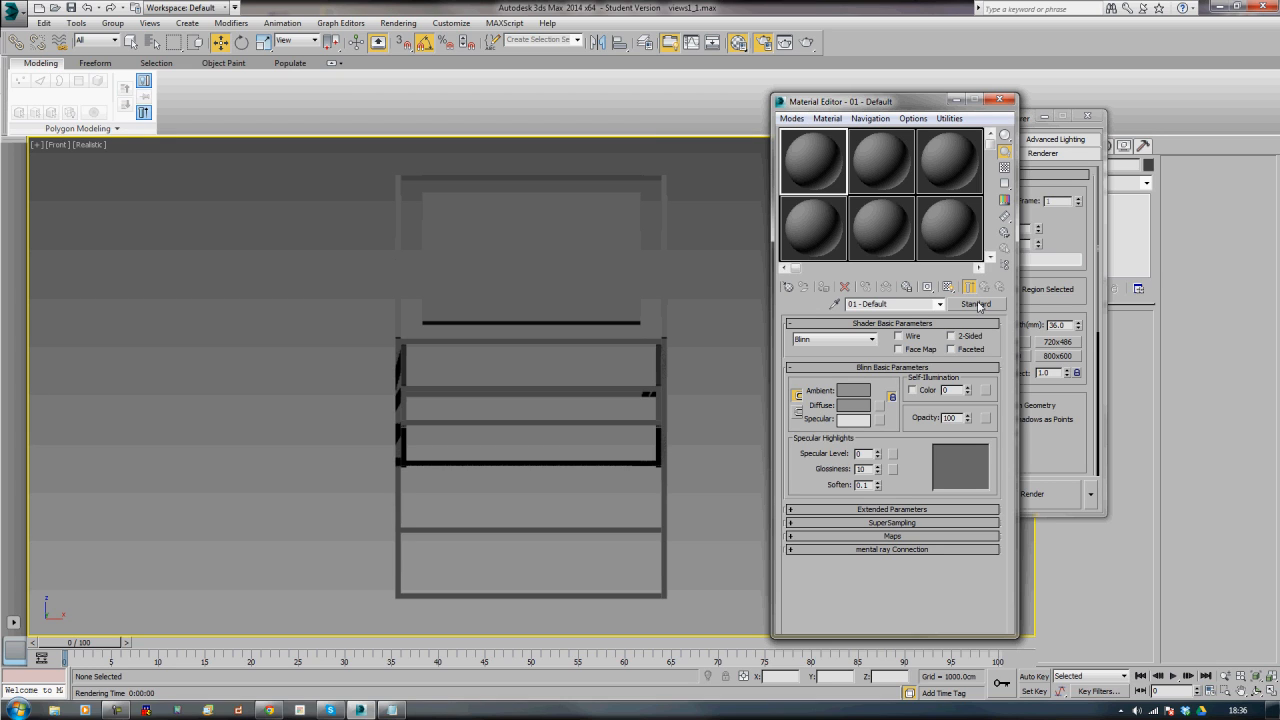
pyautogui.click(976, 305)
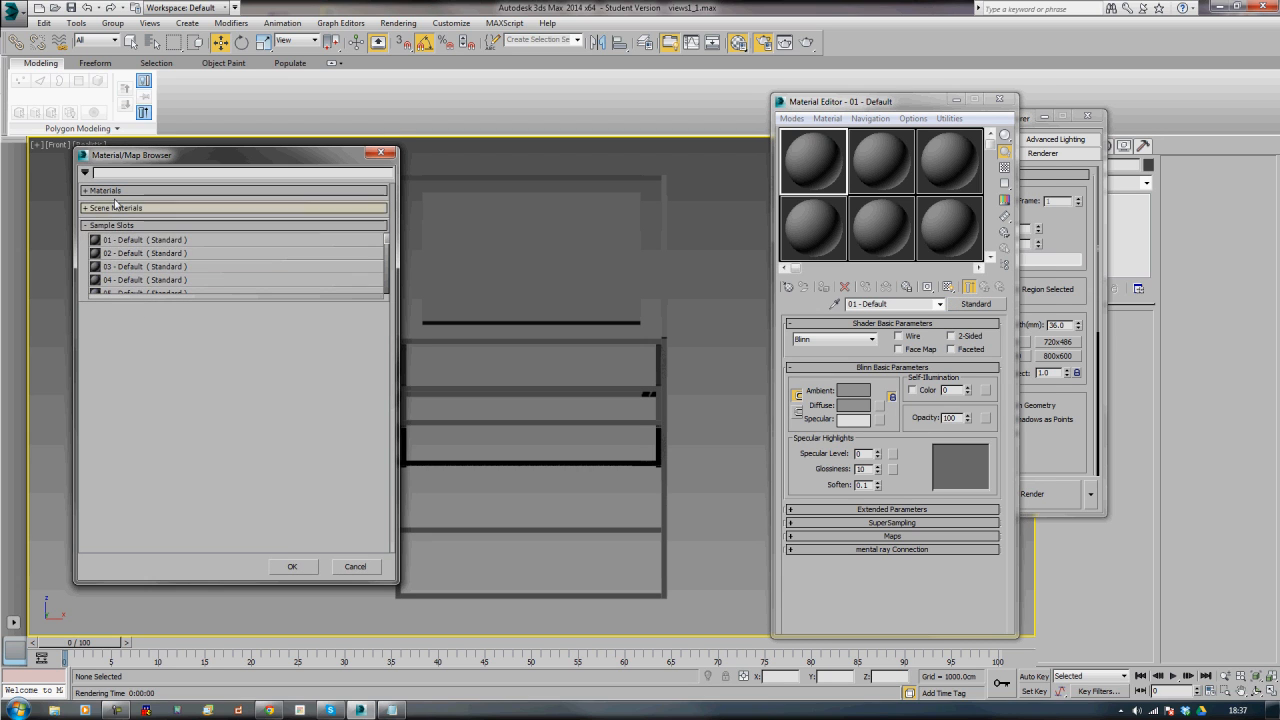
pyautogui.click(115, 192)
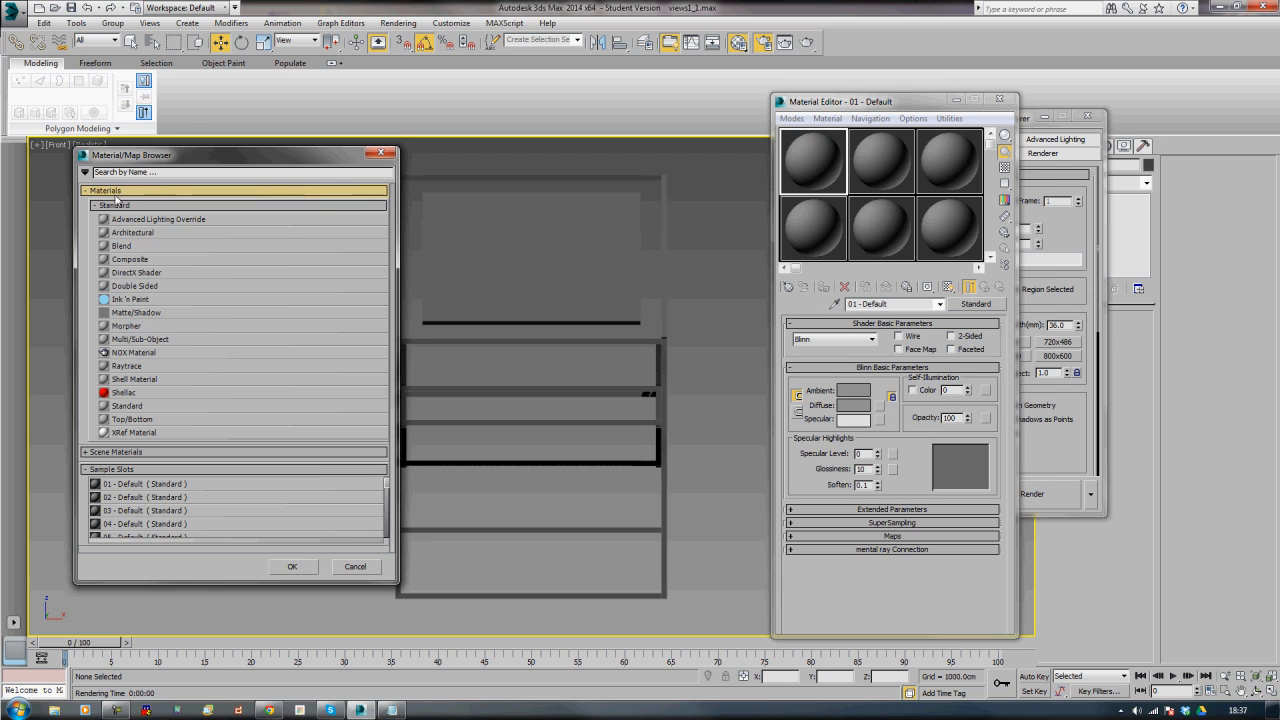
pyautogui.doubleClick(130, 299)
pyautogui.click(815, 367)
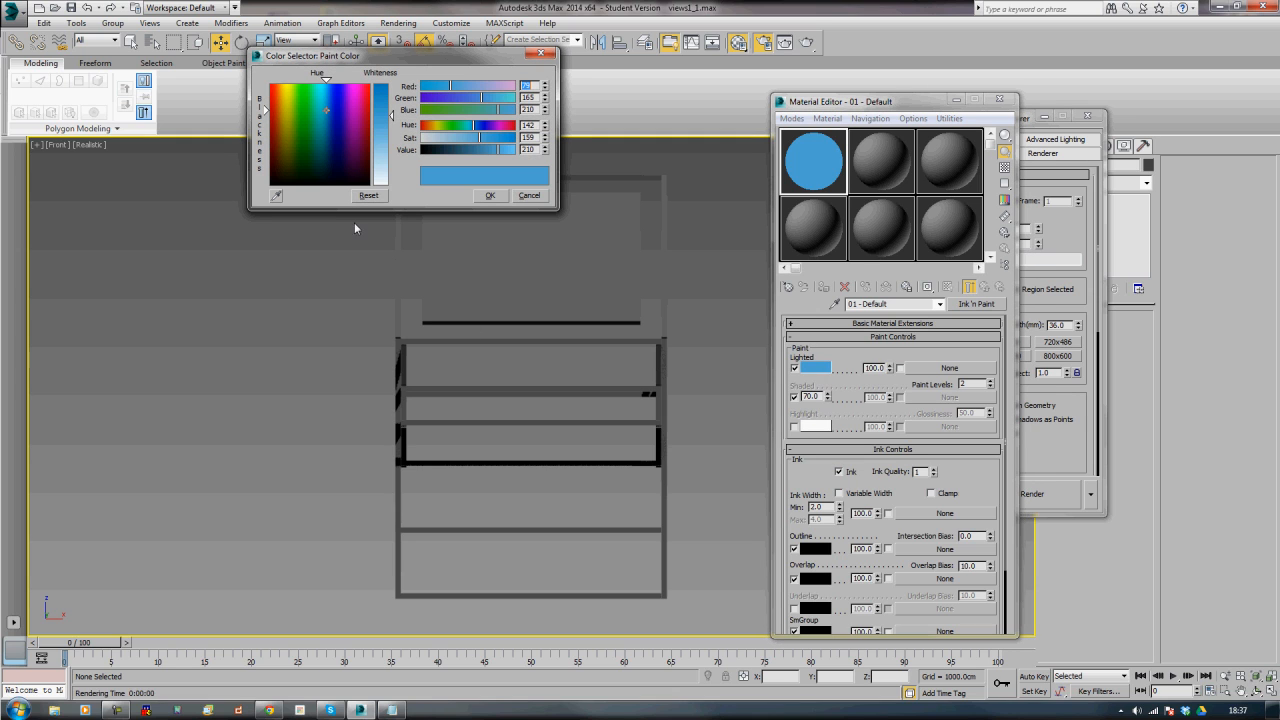
pyautogui.click(381, 163)
pyautogui.click(490, 195)
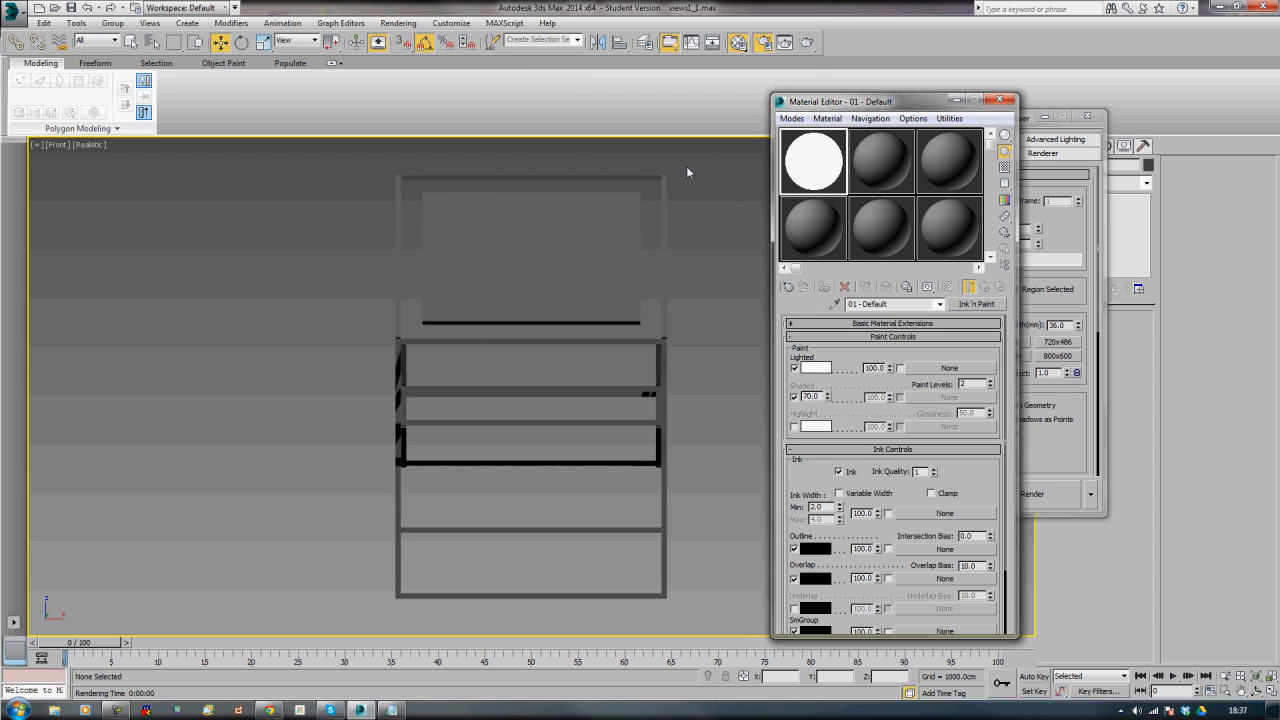
# - Assign the white Ink 'n Paint material to all the frame and display objects and test-render the front view
pyautogui.moveTo(709, 156); pyautogui.dragTo(276, 651)
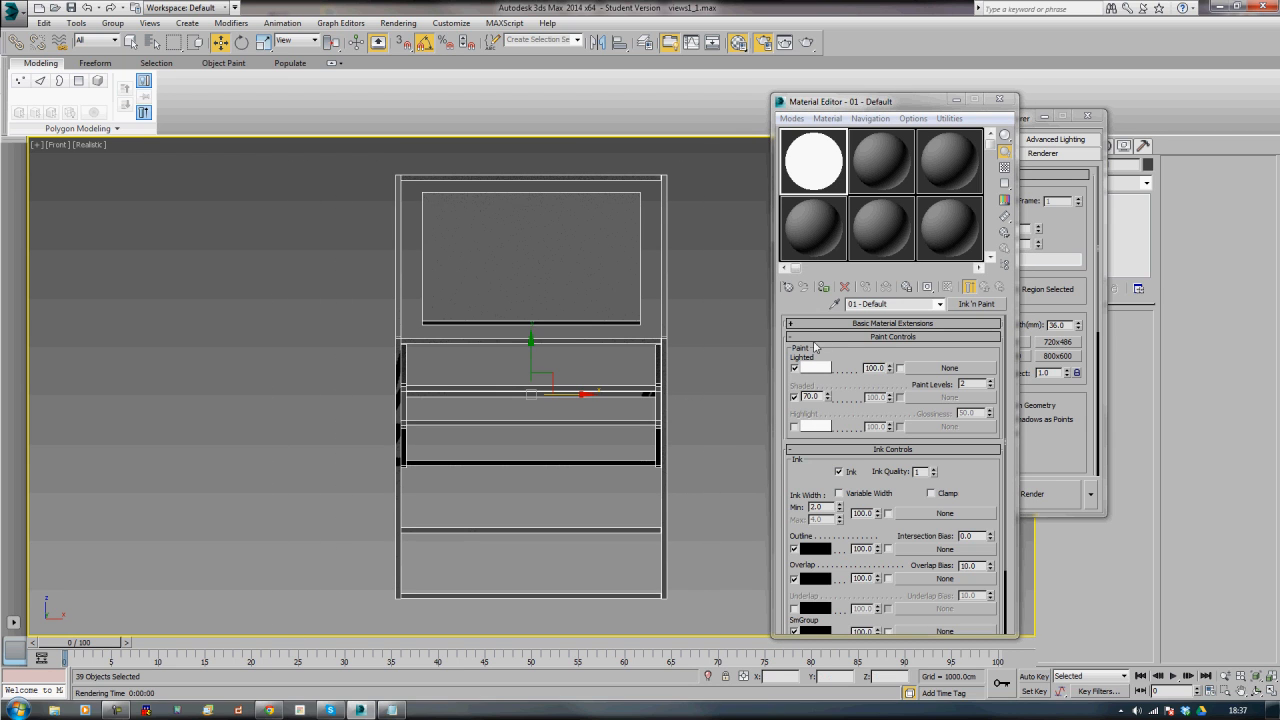
pyautogui.click(823, 287)
pyautogui.click(757, 369)
pyautogui.hotkey('shift', 'q')
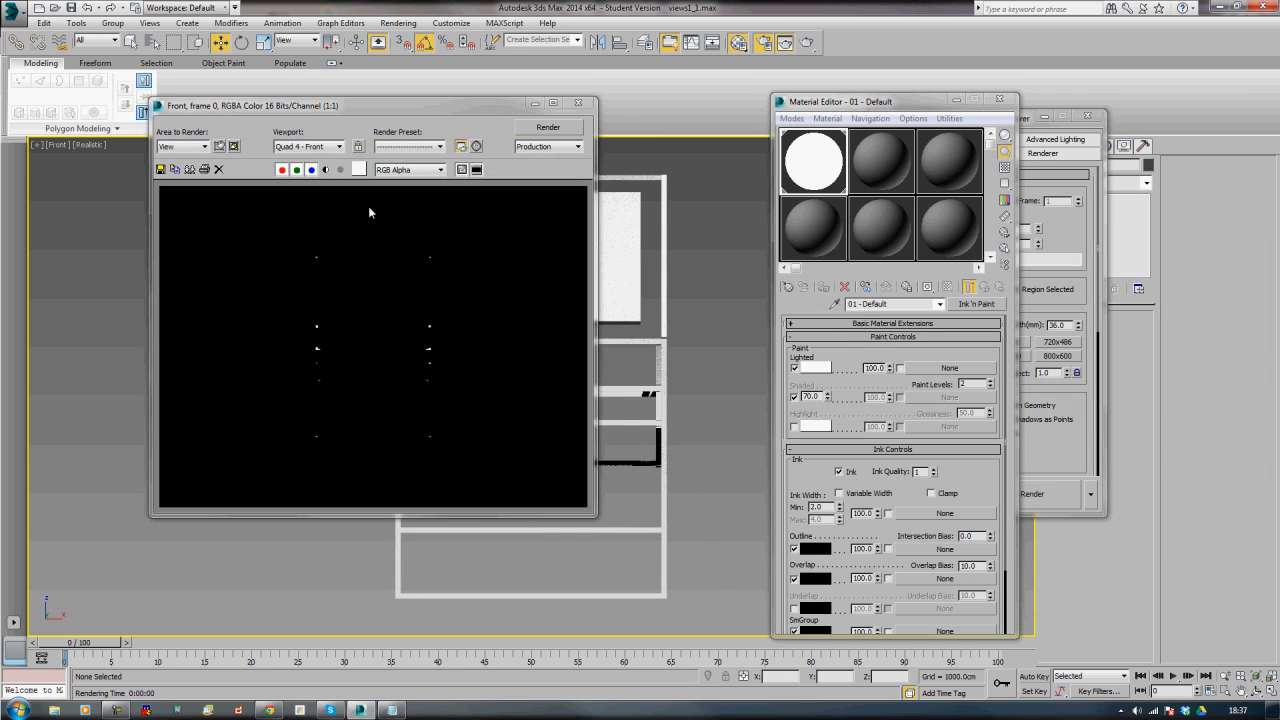
pyautogui.click(577, 103)
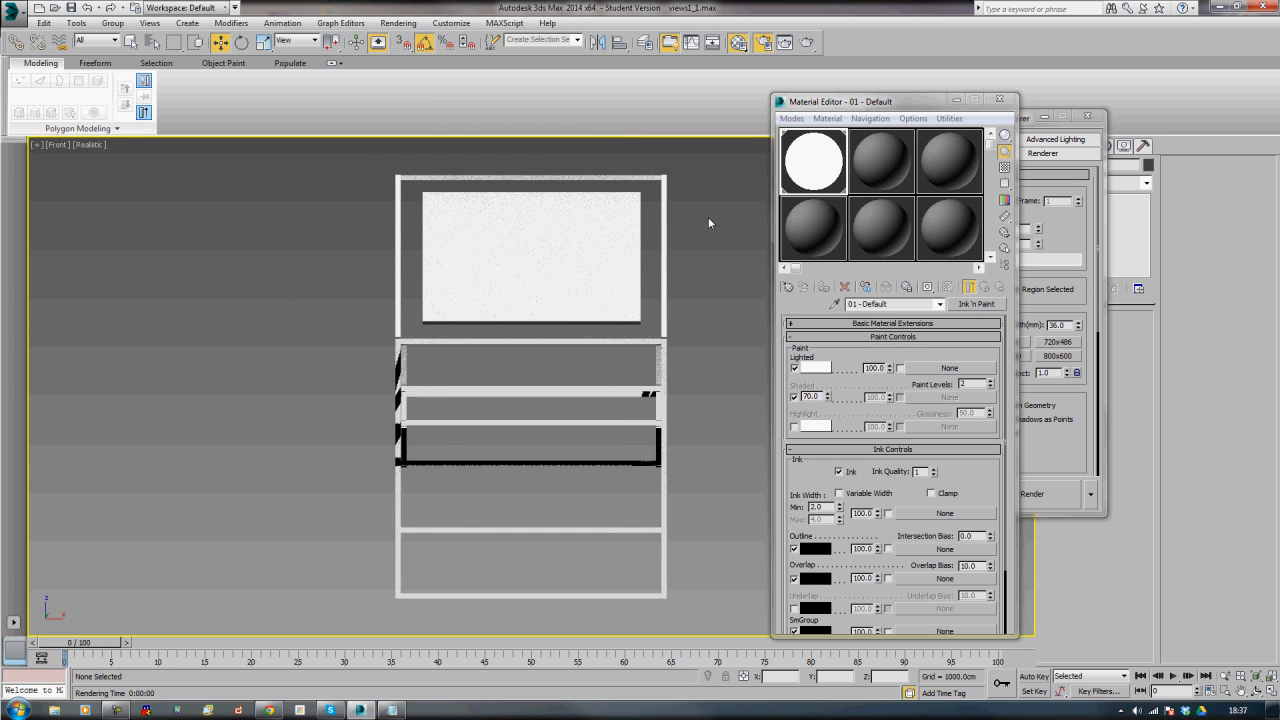
# - Undo the material assignment and the white paint color, then close the material editor
pyautogui.hotkey('ctrl', 'z')
pyautogui.hotkey('ctrl', 'z')
pyautogui.hotkey('ctrl', 'z')
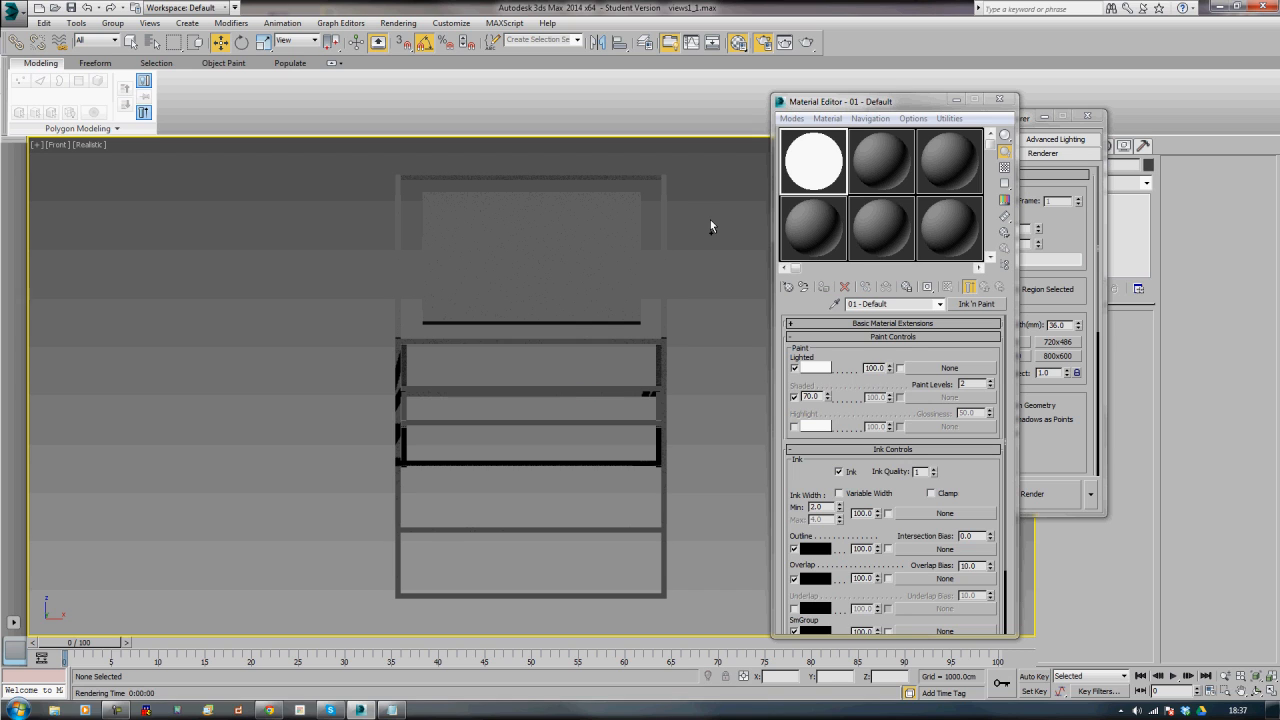
pyautogui.hotkey('ctrl', 'z')
pyautogui.hotkey('ctrl', 'z')
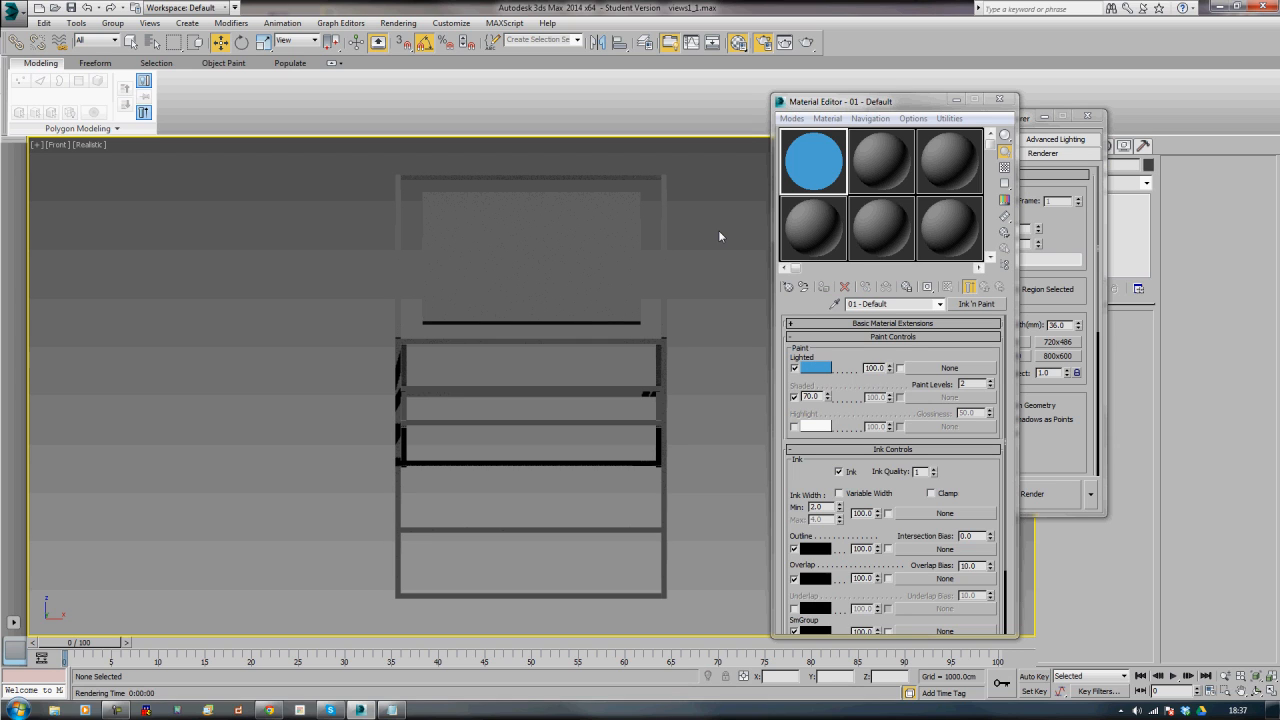
pyautogui.click(999, 99)
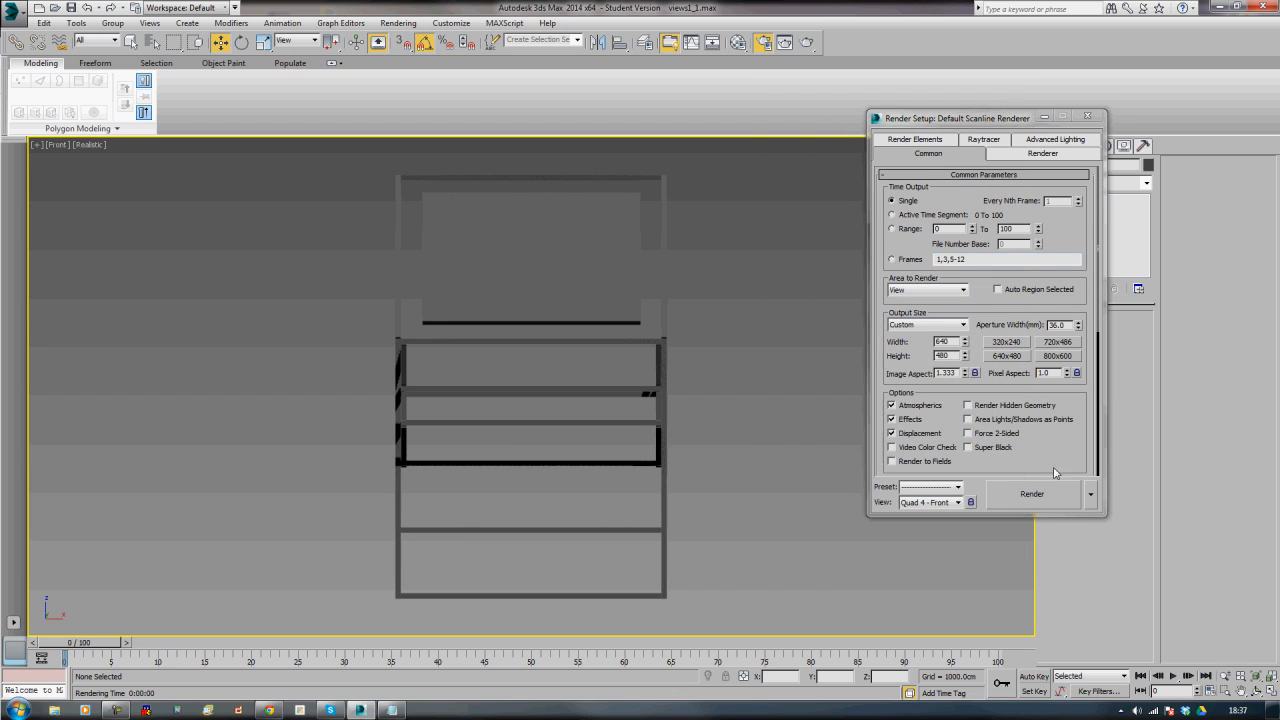
# - Assign NVIDIA mental ray as the production renderer
pyautogui.scroll(-5, 1050, 472)
pyautogui.click(968, 468)
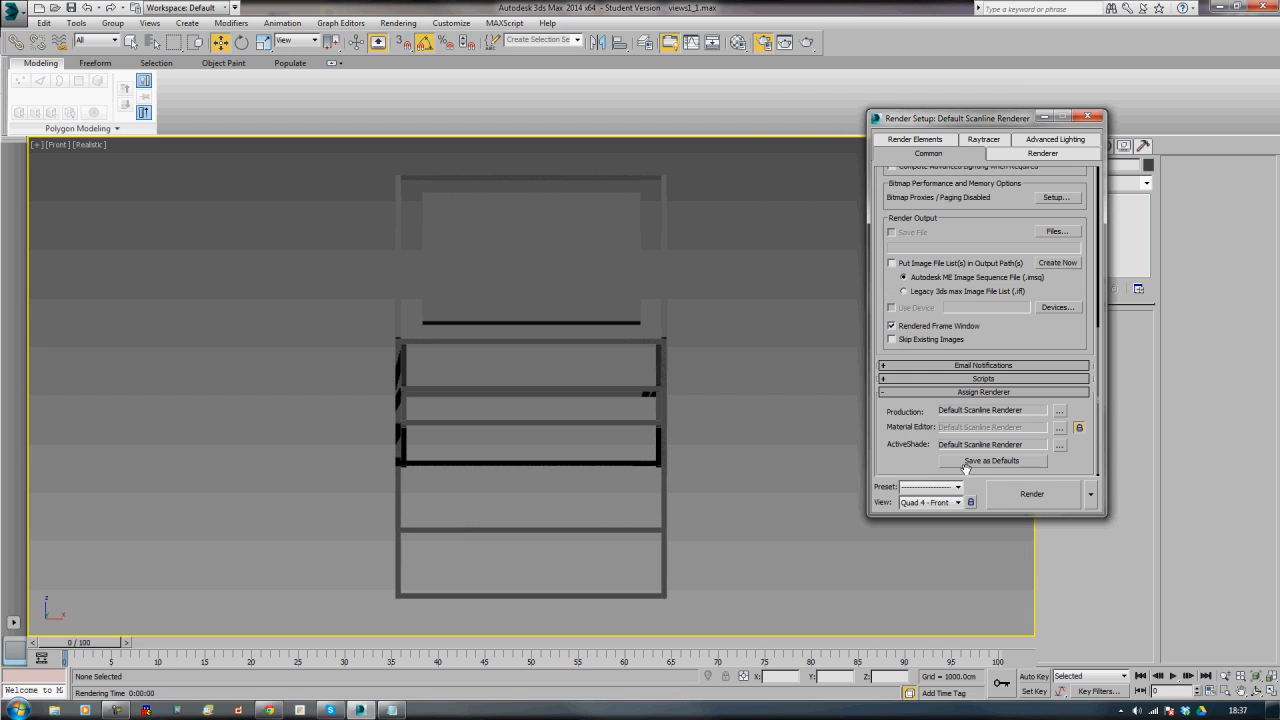
pyautogui.click(1056, 411)
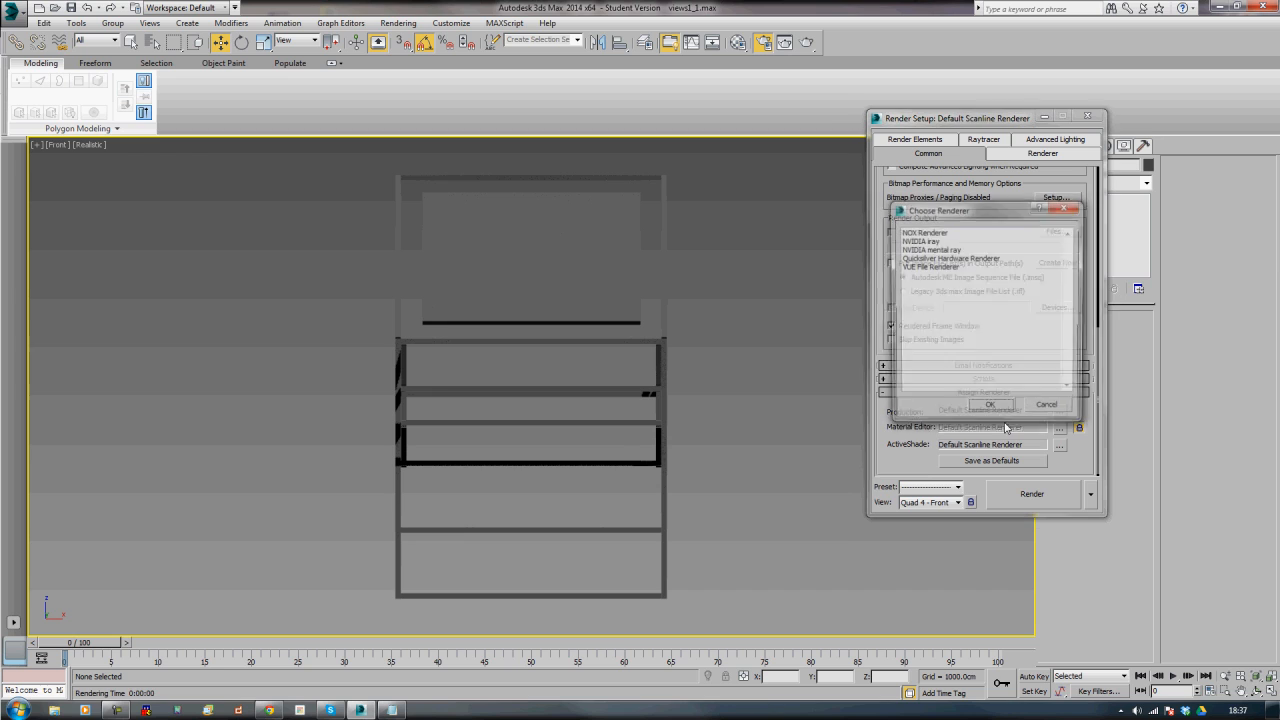
pyautogui.doubleClick(922, 249)
# - Load the mental.ray.hidden.line.contours render preset with both of its categories and test-render the front view
pyautogui.click(934, 490)
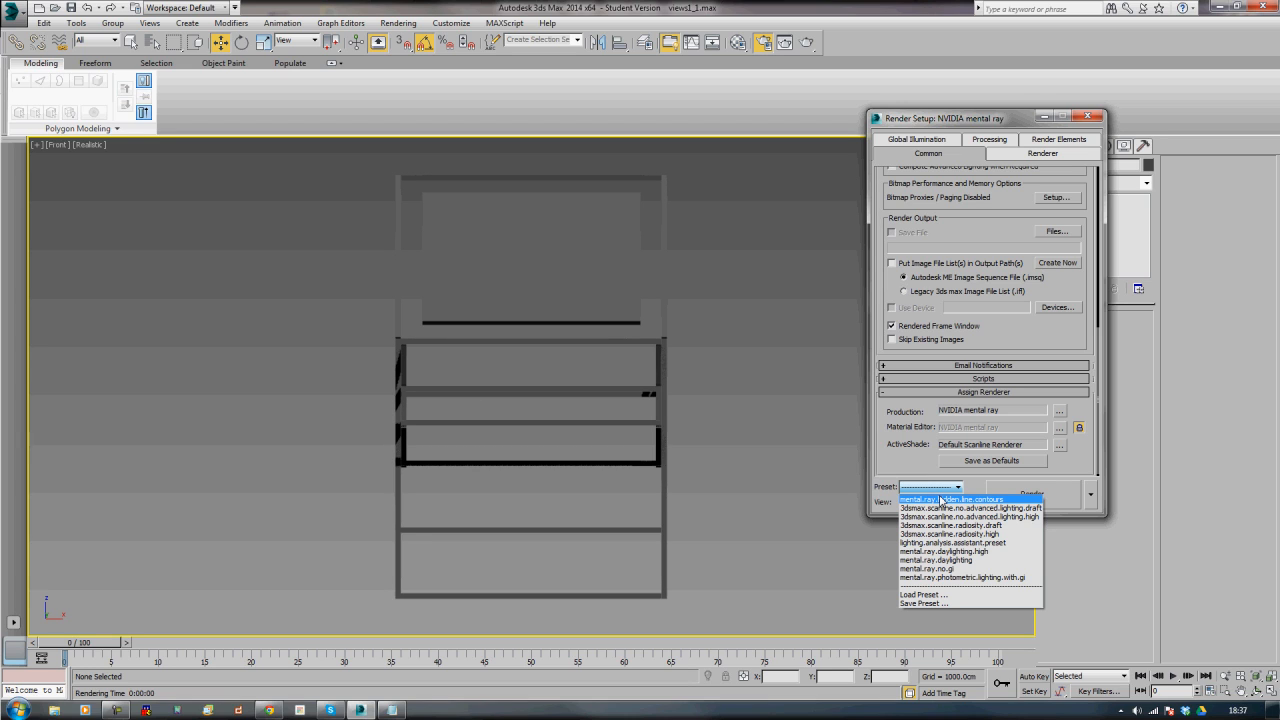
pyautogui.click(948, 500)
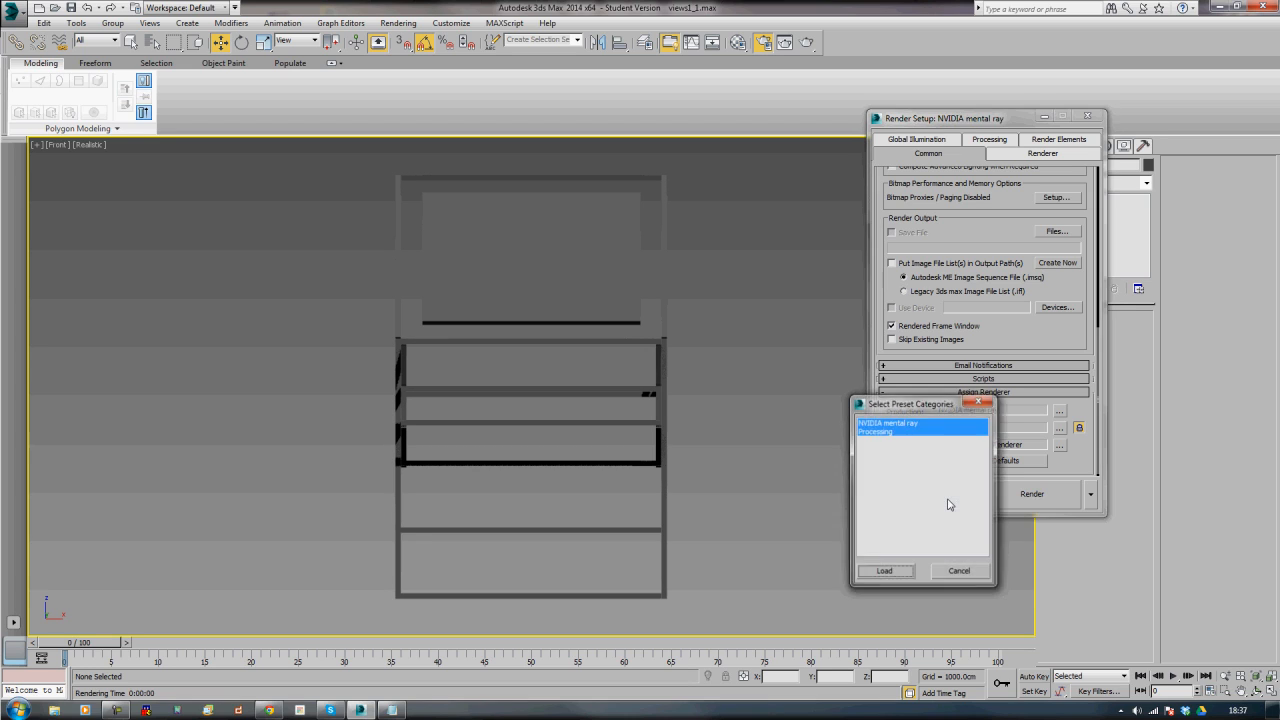
pyautogui.click(886, 571)
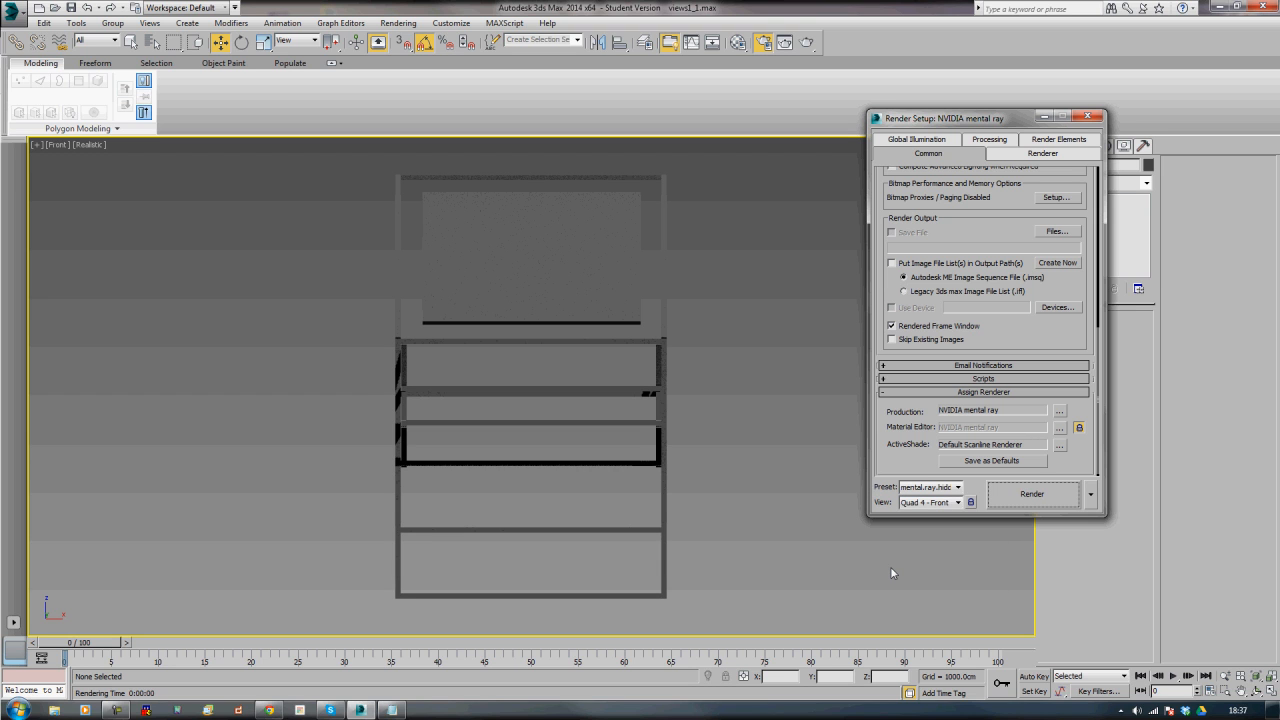
pyautogui.hotkey('shift', 'q')
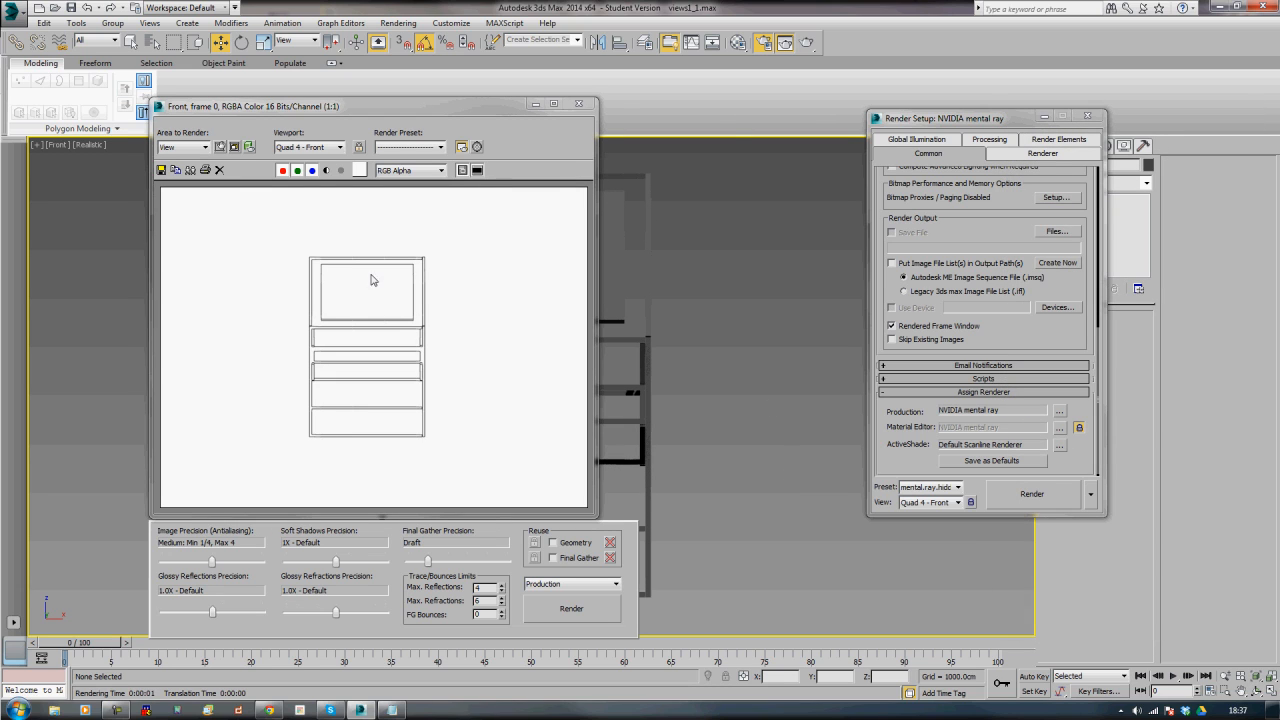
pyautogui.click(578, 104)
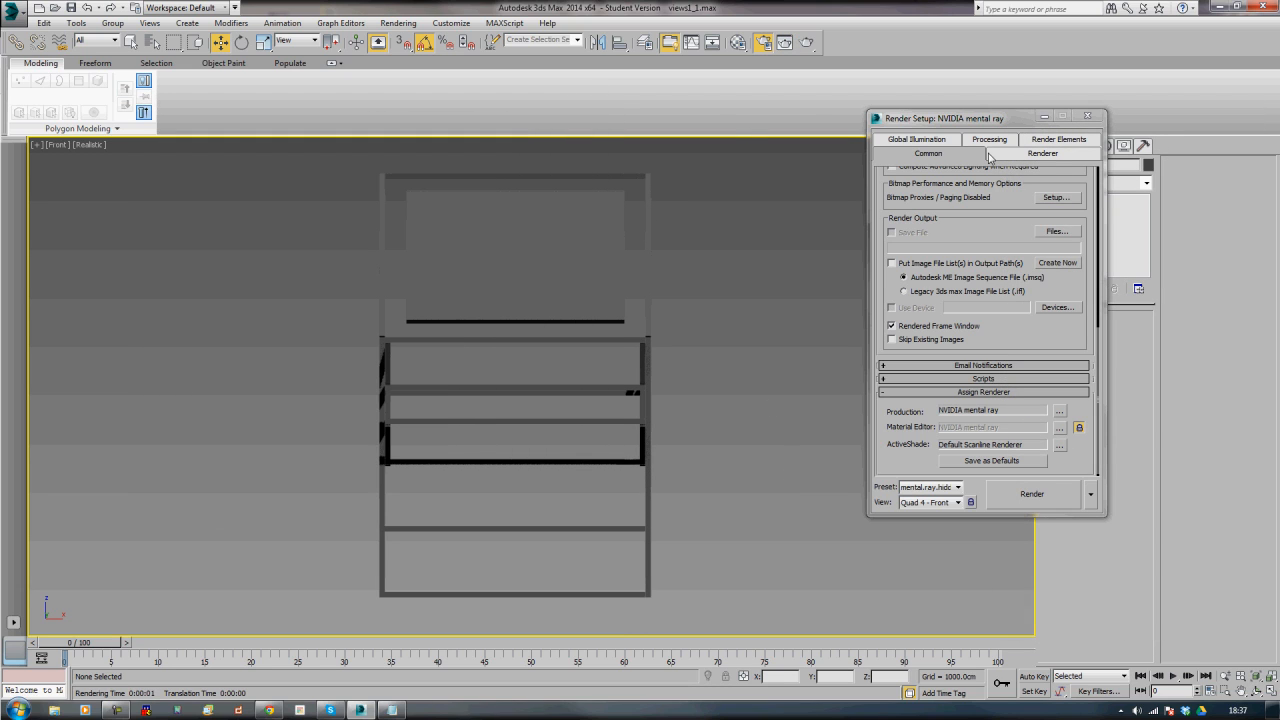
# - Set the samples per pixel to a minimum of 4 and a maximum of 16, and test-render the front view
pyautogui.click(1016, 155)
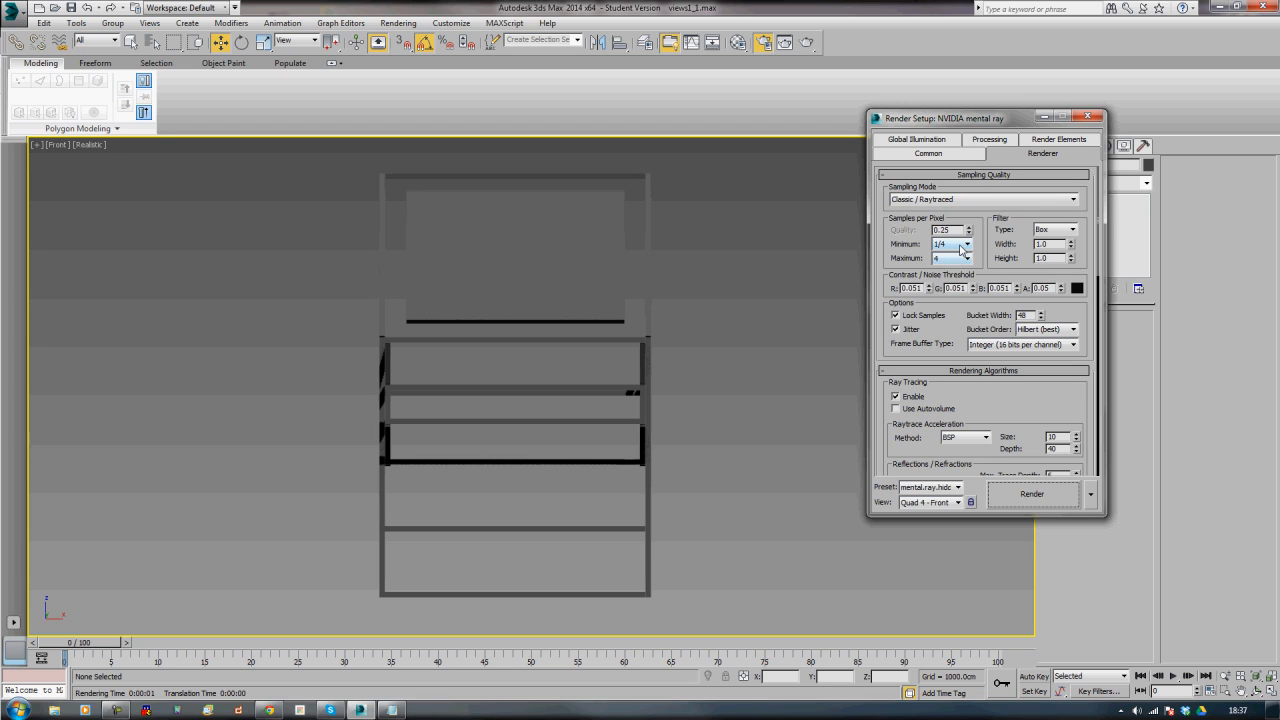
pyautogui.click(962, 245)
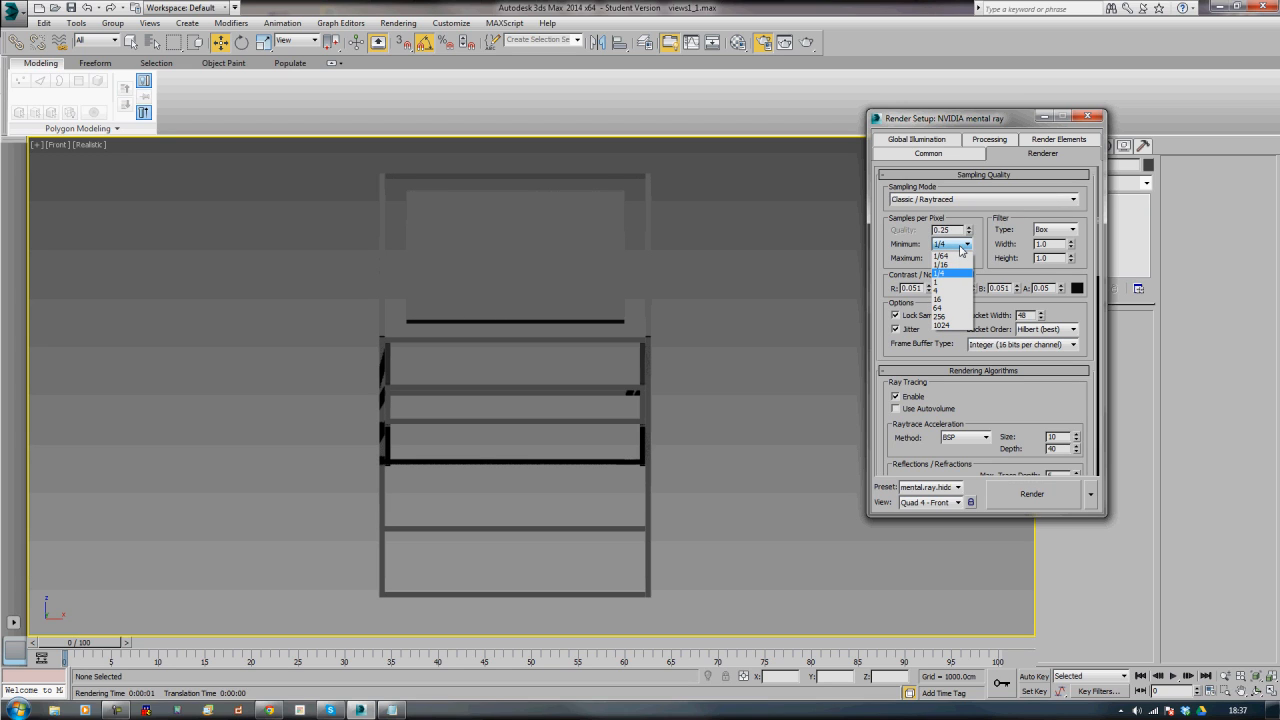
pyautogui.click(948, 290)
pyautogui.click(966, 258)
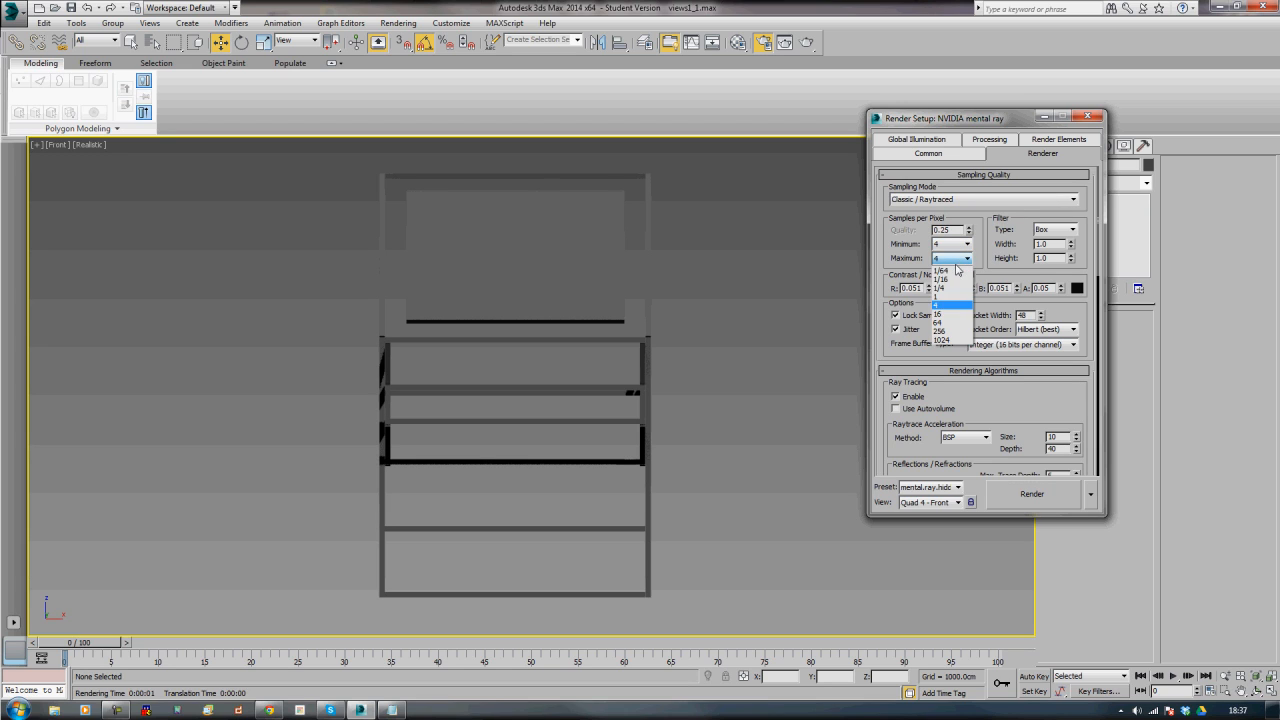
pyautogui.click(948, 315)
pyautogui.click(1032, 494)
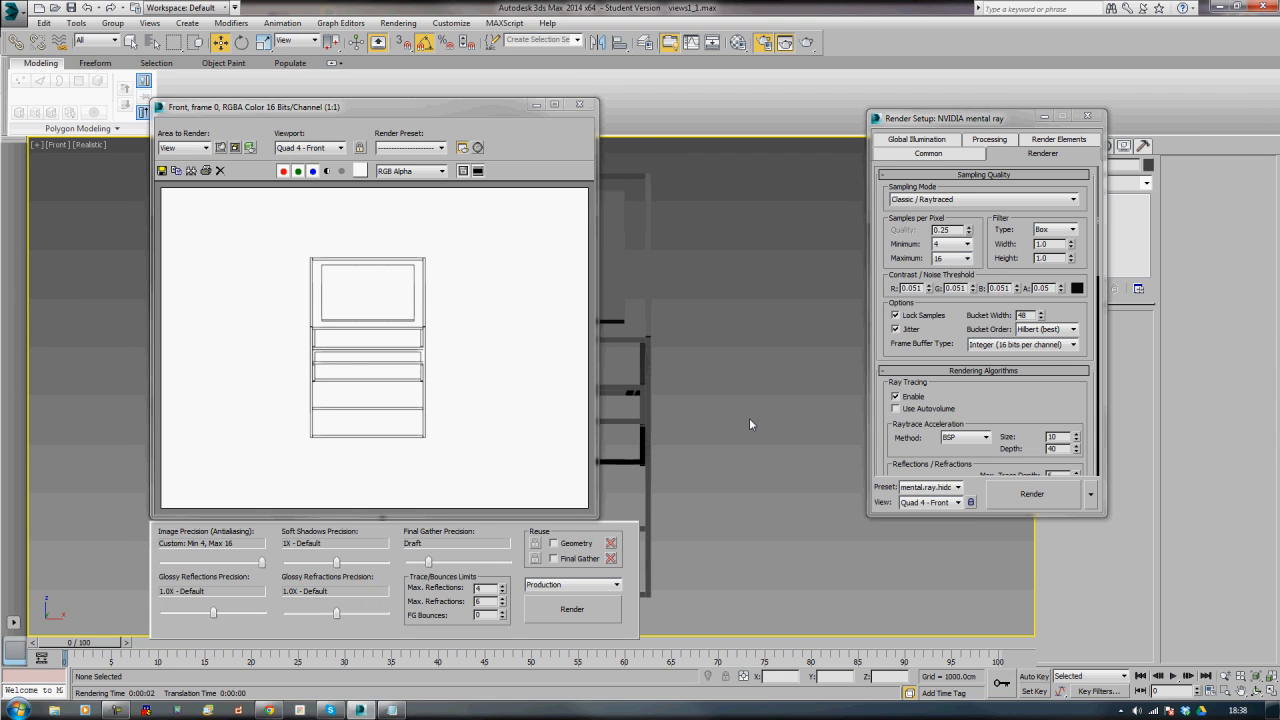
pyautogui.click(585, 106)
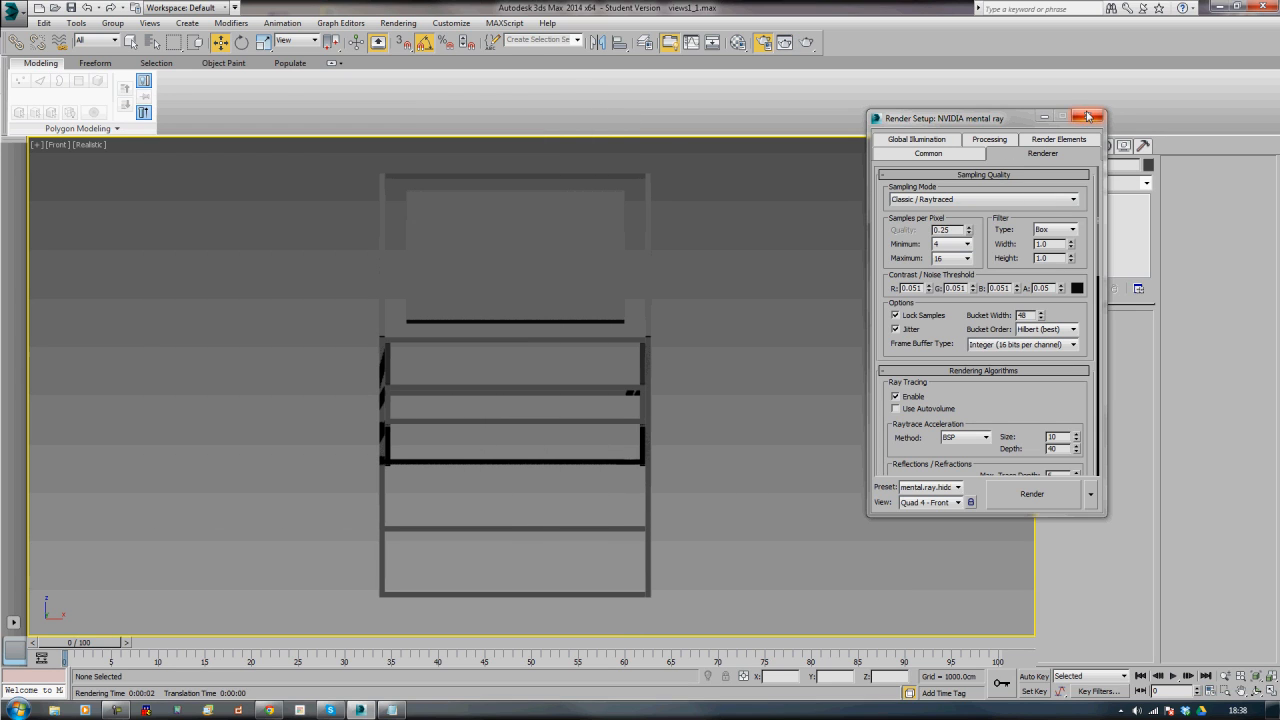
# - Close the render settings and show safe frames in the front viewport
pyautogui.click(1090, 117)
pyautogui.click(39, 145)
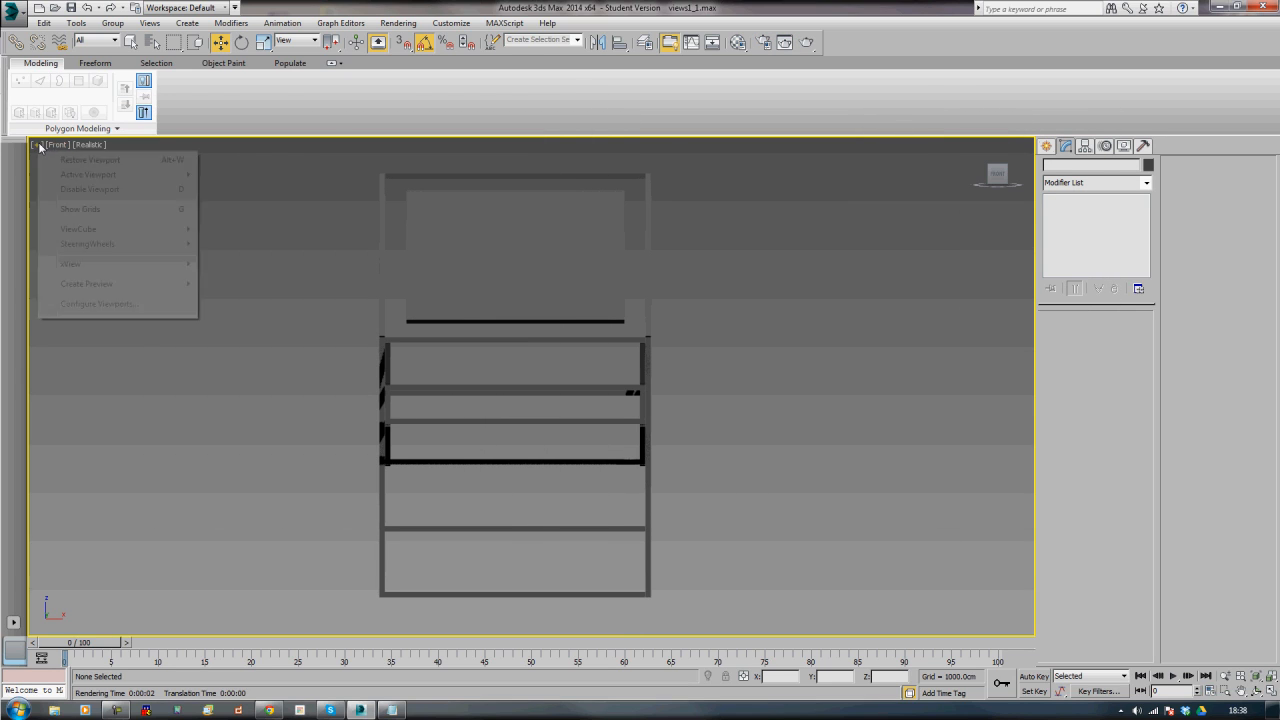
pyautogui.click(60, 145)
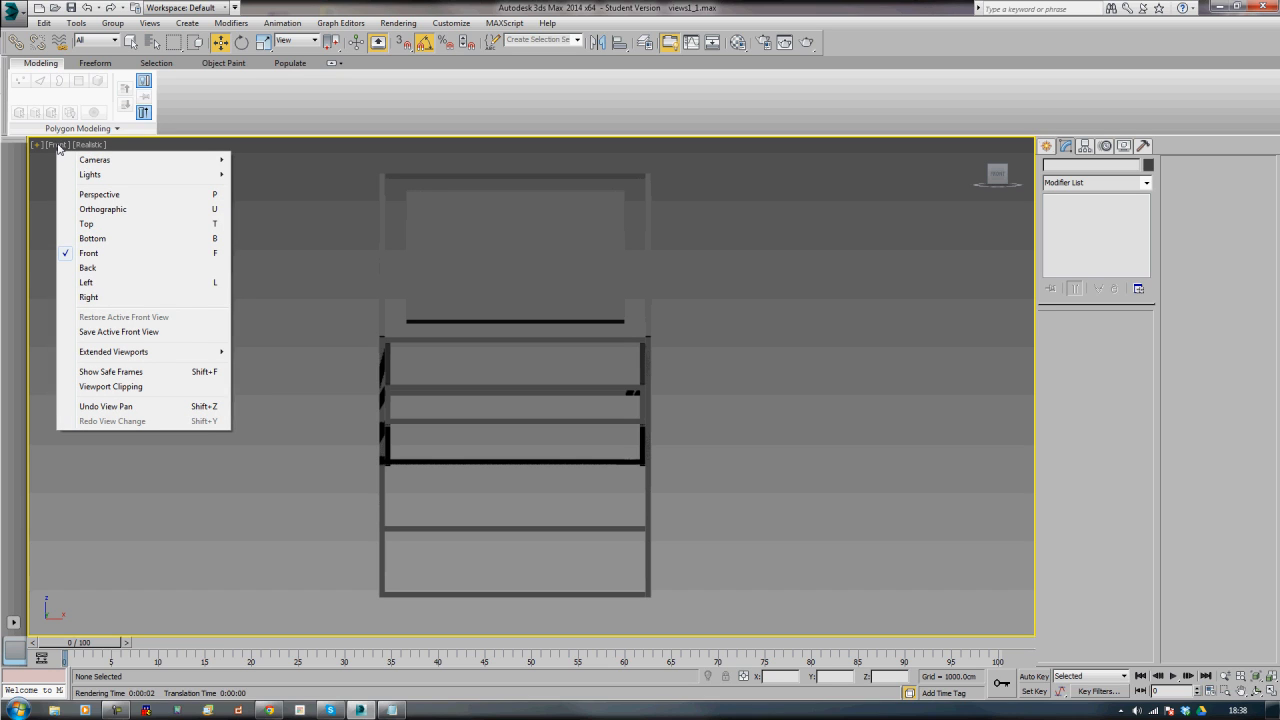
pyautogui.click(121, 374)
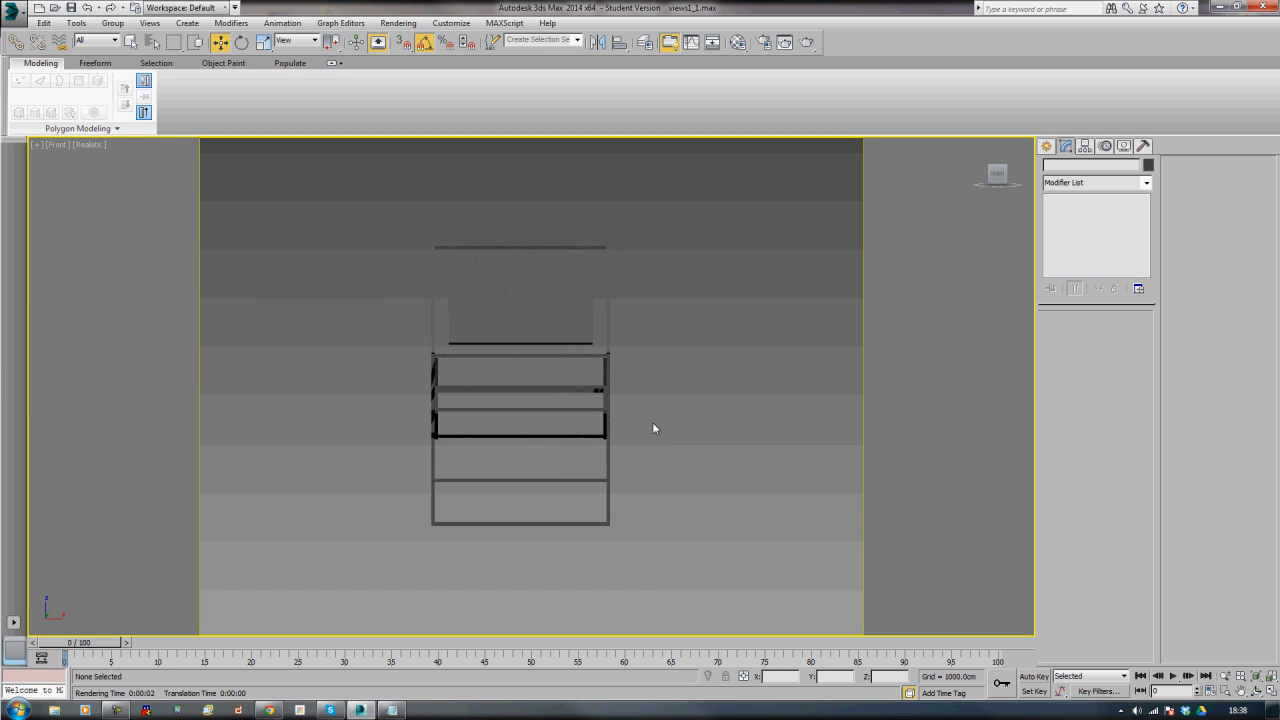
# - Copy the whole inner frame beside the original in the front view and rotate the copy to show its side profile
pyautogui.moveTo(650, 418); pyautogui.dragTo(455, 427, button='middle')
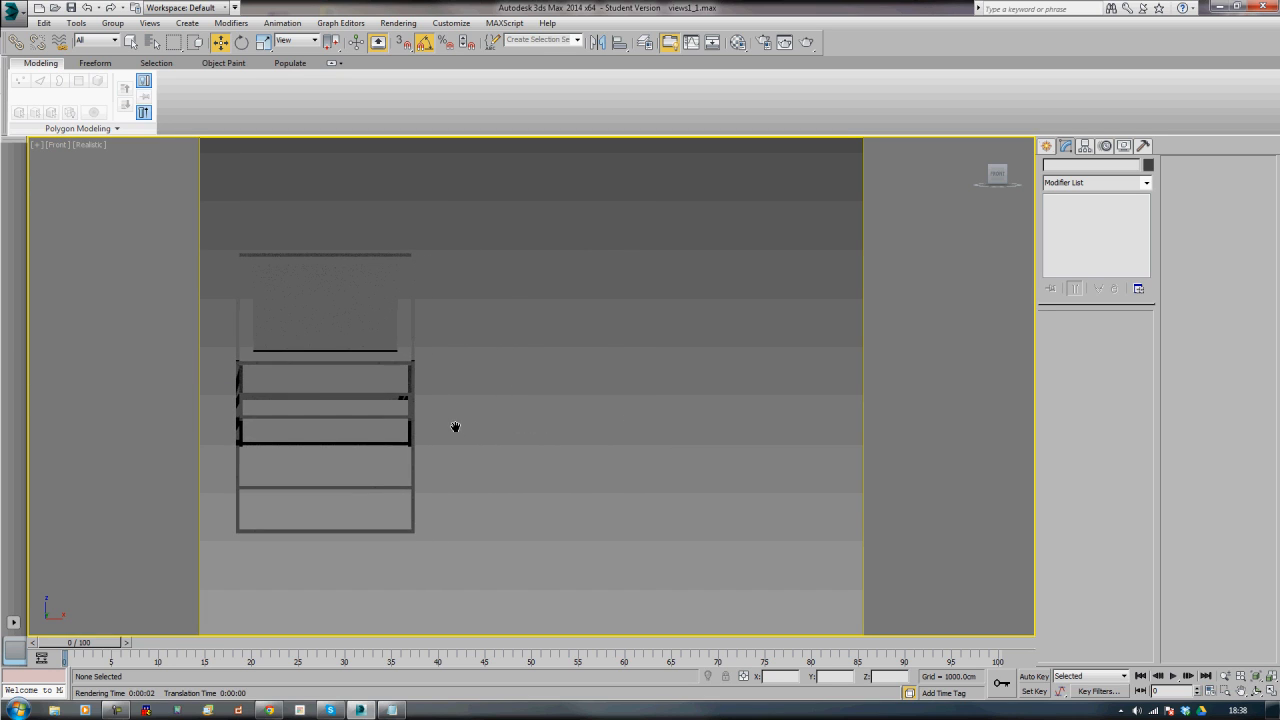
pyautogui.moveTo(212, 602); pyautogui.dragTo(212, 601)
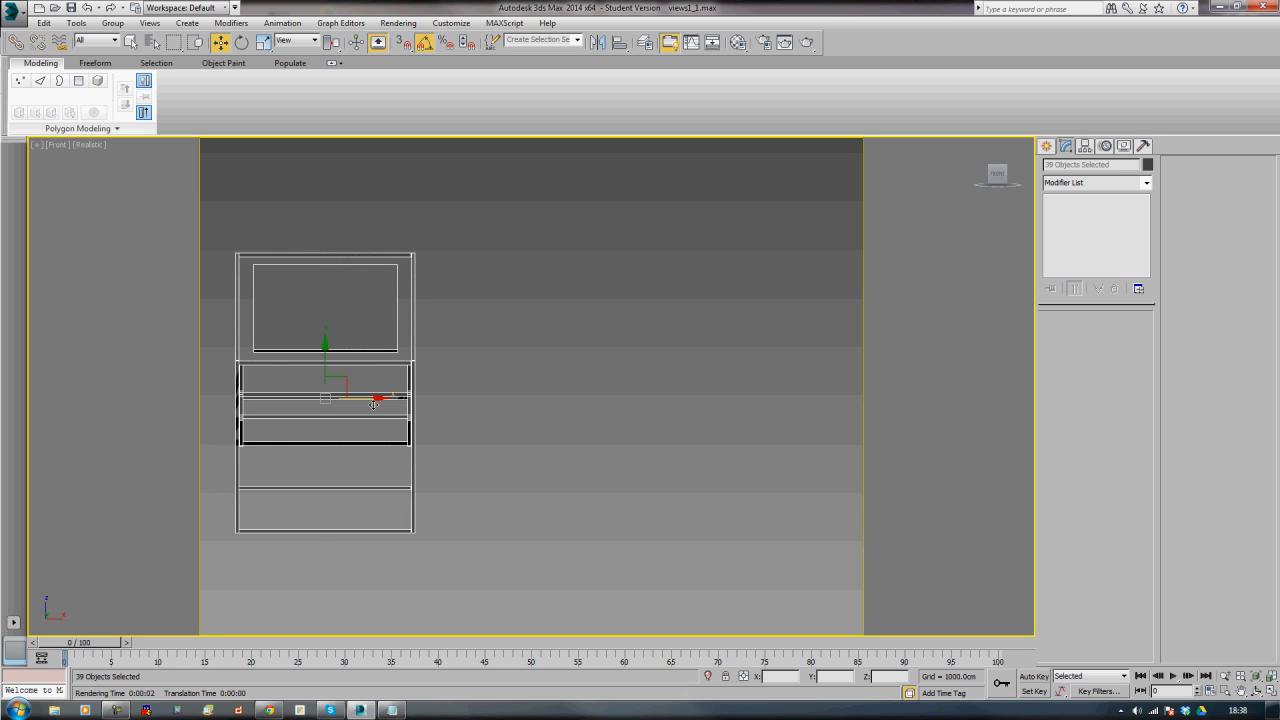
pyautogui.moveTo(370, 400)
pyautogui.keyDown('shift'); pyautogui.mouseDown()
pyautogui.moveTo(608, 402)
pyautogui.moveTo(581, 413)
pyautogui.mouseUp(); pyautogui.keyUp('shift')
pyautogui.click(645, 416)
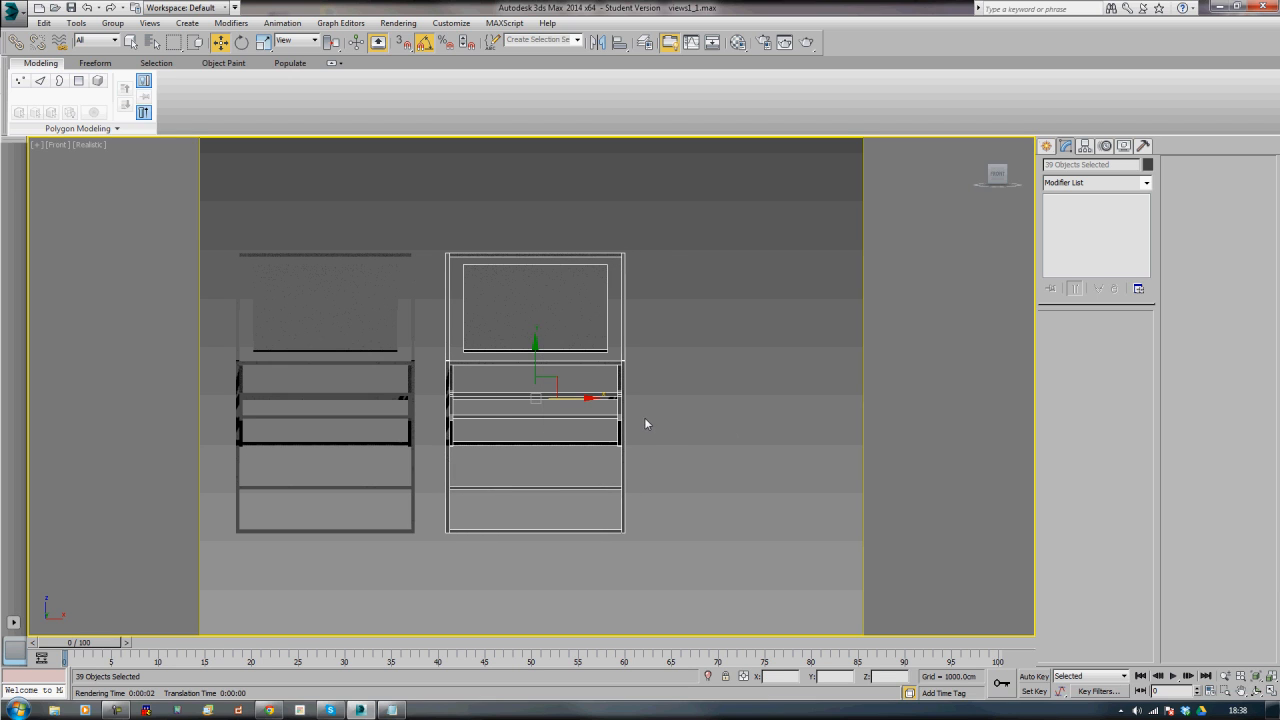
pyautogui.press('e')
pyautogui.moveTo(510, 404); pyautogui.dragTo(574, 403)
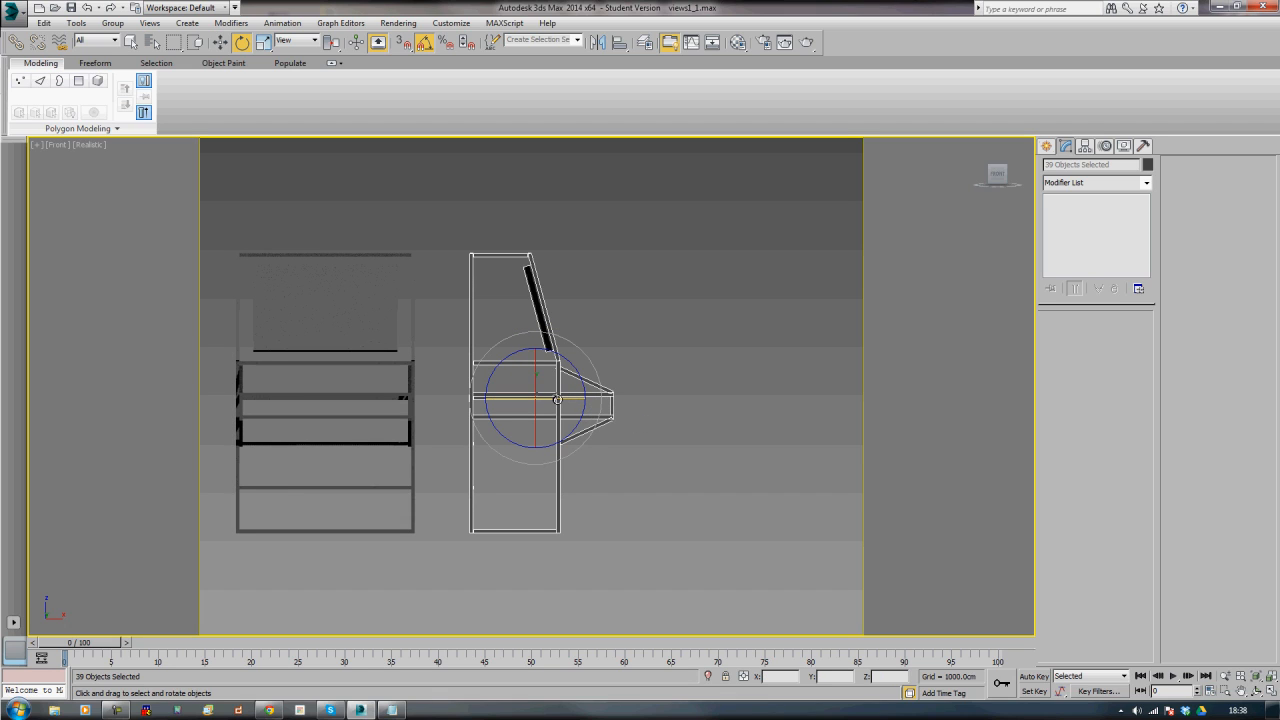
# - Copy the side-profile frame further along, rotate the copy into a top view, and align it with the other frames' upper edge
pyautogui.press('w')
pyautogui.keyDown('shift'); pyautogui.moveTo(562, 399); pyautogui.dragTo(760, 400); pyautogui.keyUp('shift')
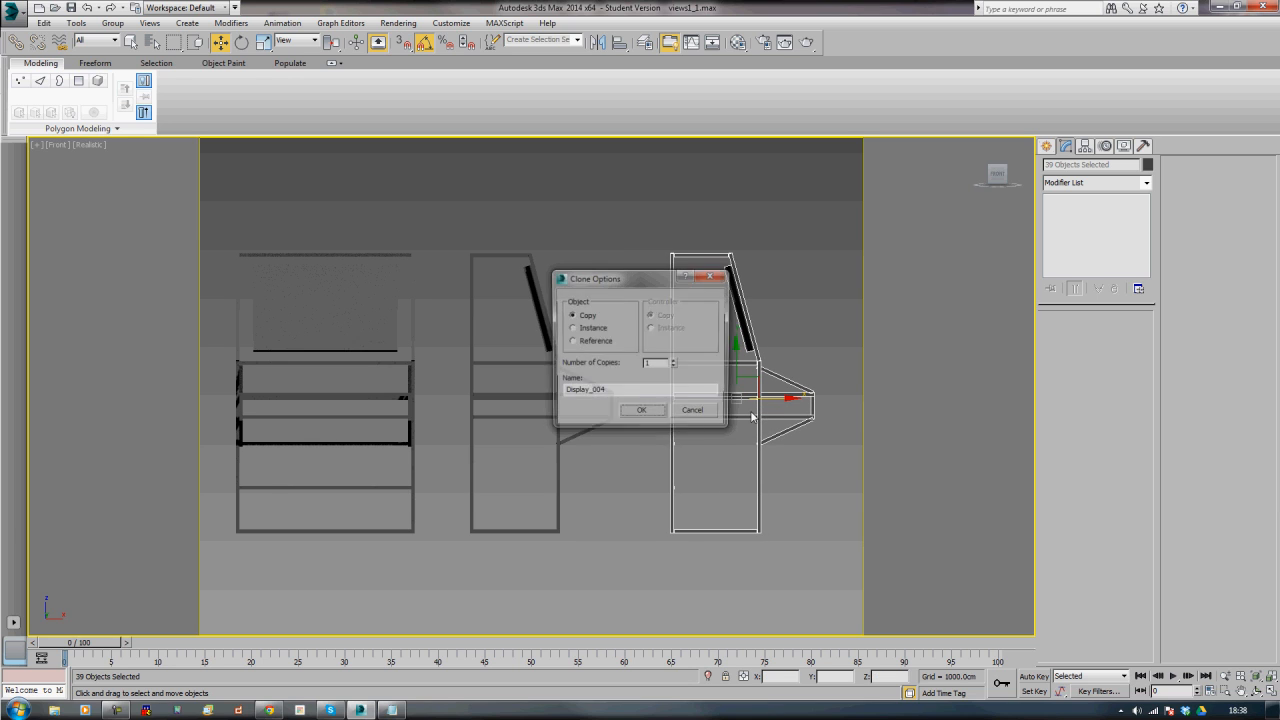
pyautogui.click(643, 410)
pyautogui.press('e')
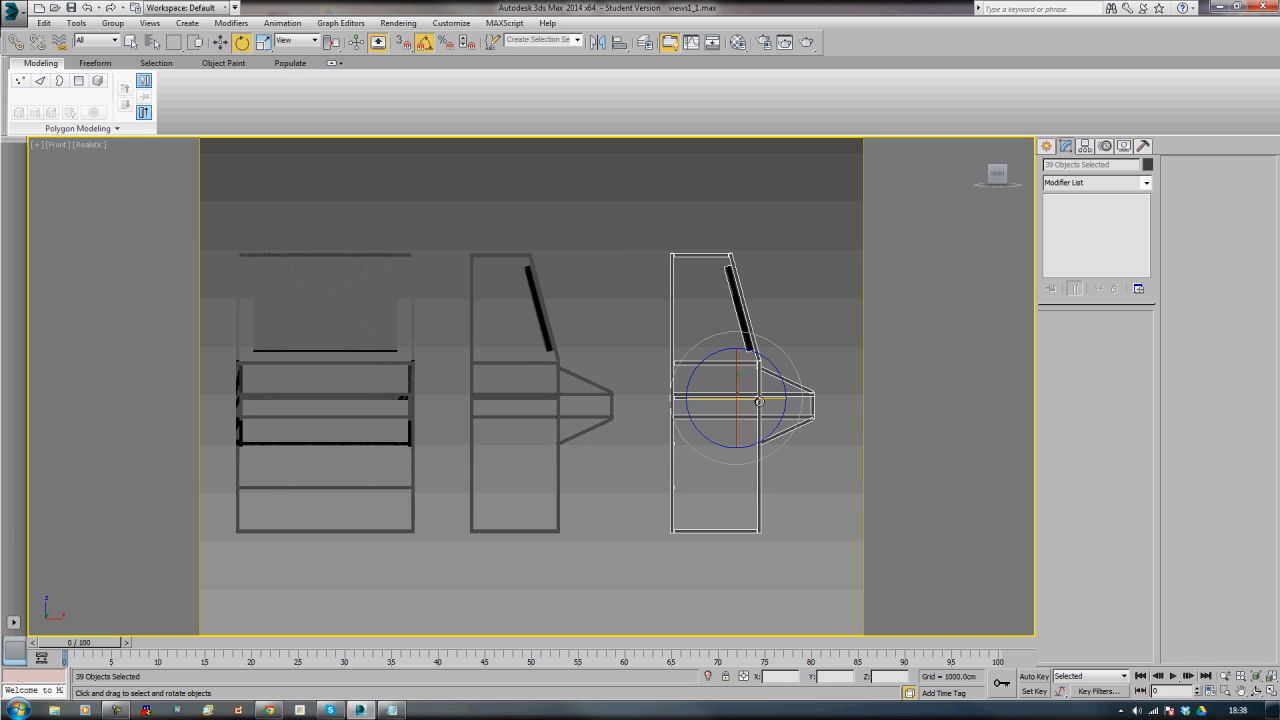
pyautogui.moveTo(754, 405)
pyautogui.mouseDown()
pyautogui.moveTo(700, 405)
pyautogui.moveTo(734, 405)
pyautogui.moveTo(732, 428)
pyautogui.mouseUp()
pyautogui.press('w')
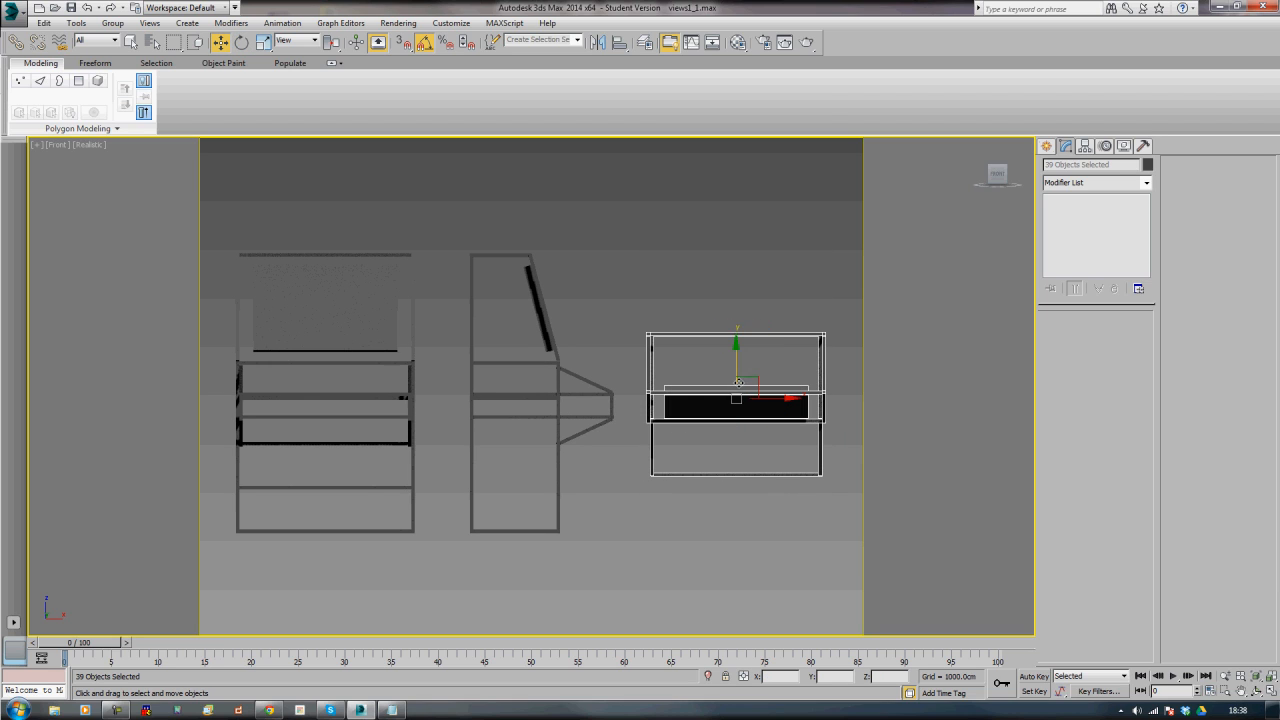
pyautogui.moveTo(758, 384); pyautogui.dragTo(753, 303)
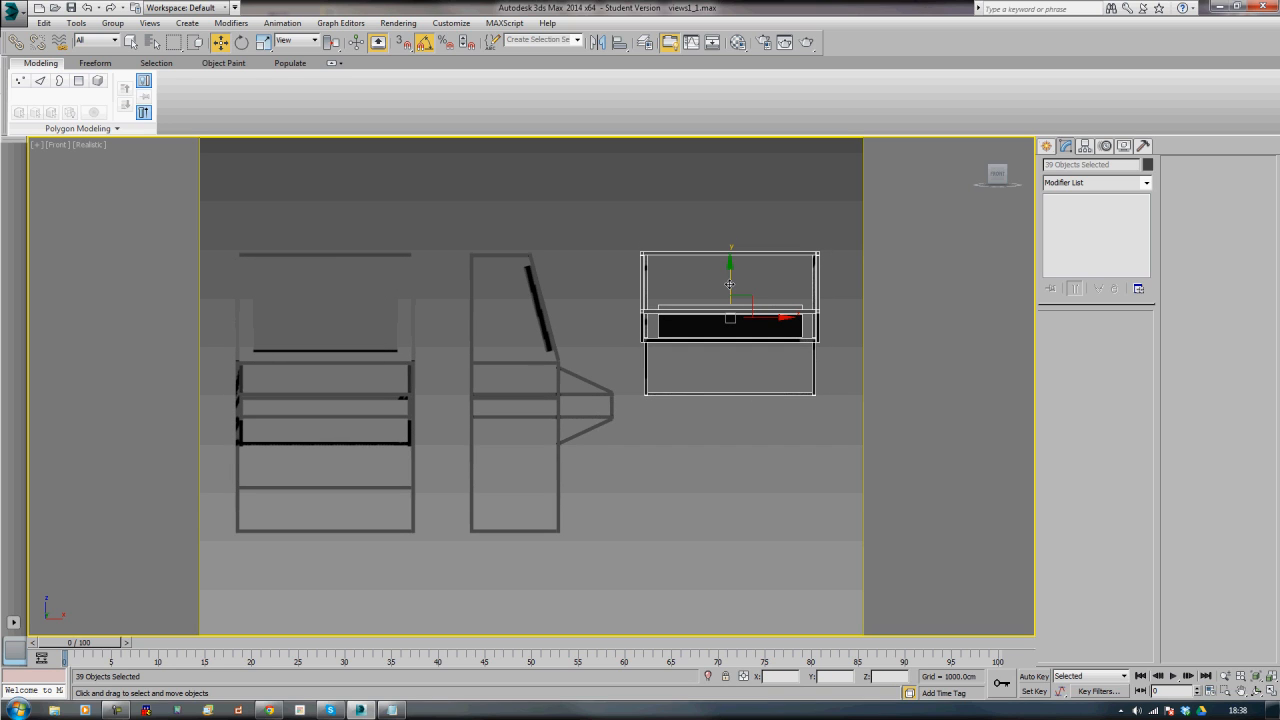
# - Copy the top-view frame below itself and flip the copy to show the frame's underside
pyautogui.keyDown('shift'); pyautogui.moveTo(729, 285); pyautogui.dragTo(727, 446); pyautogui.keyUp('shift')
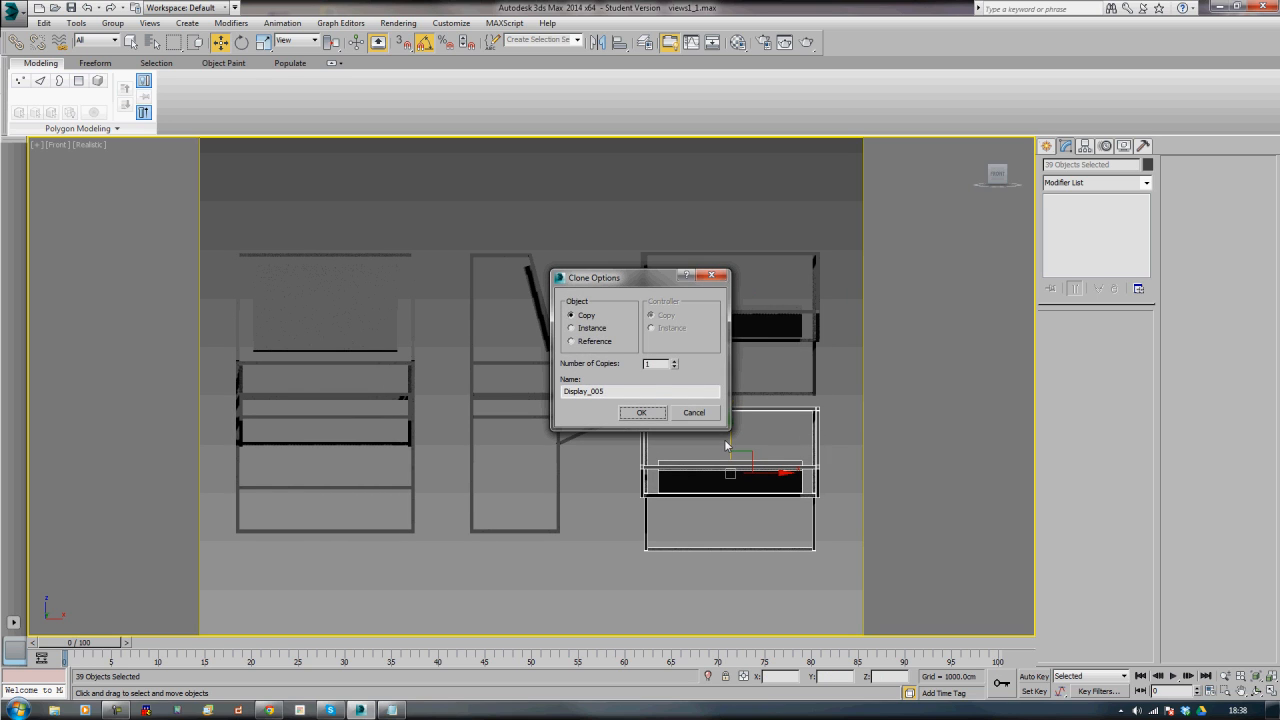
pyautogui.click(641, 412)
pyautogui.press('e')
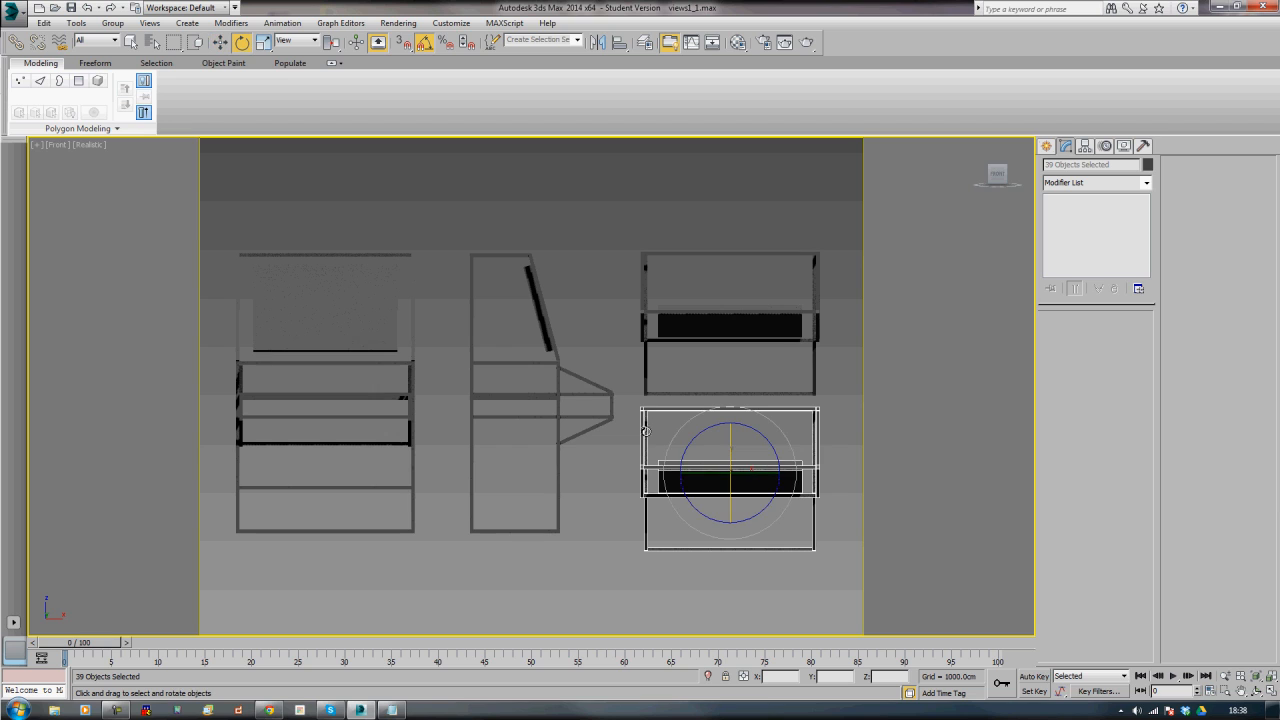
pyautogui.moveTo(733, 504)
pyautogui.mouseDown()
pyautogui.moveTo(755, 383)
pyautogui.moveTo(733, 465)
pyautogui.mouseUp()
pyautogui.press('w')
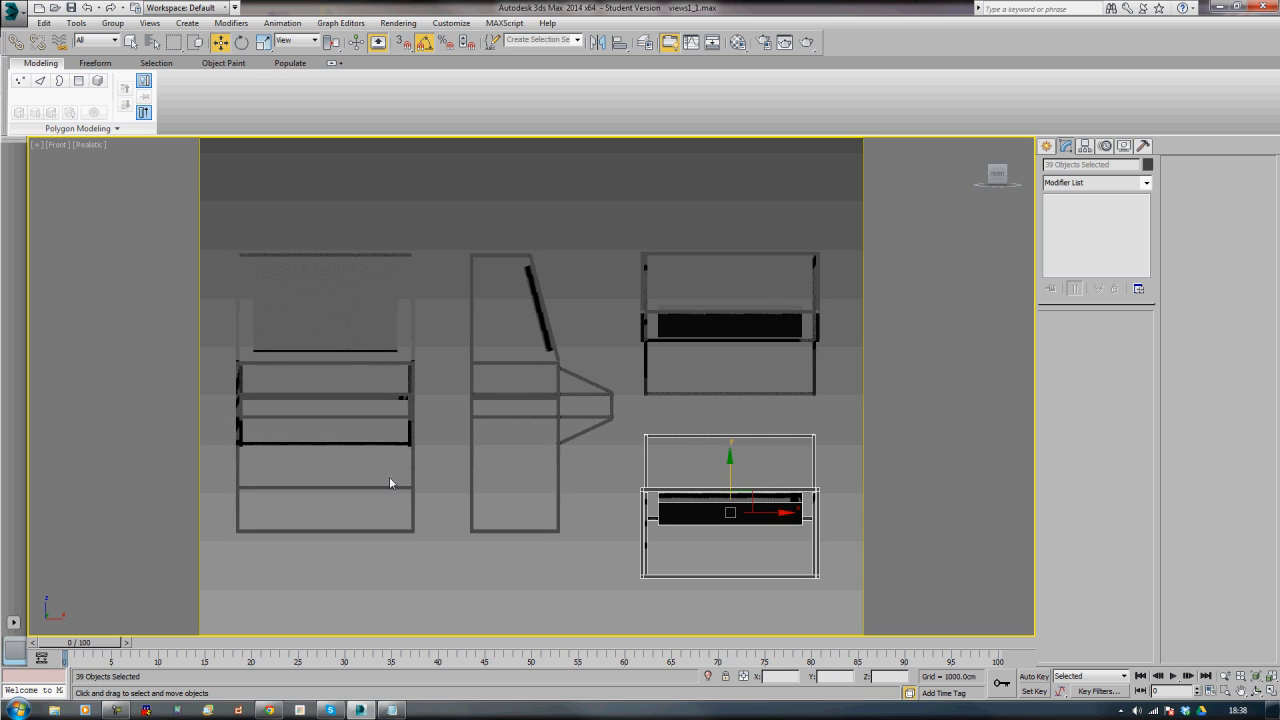
pyautogui.click(300, 582)
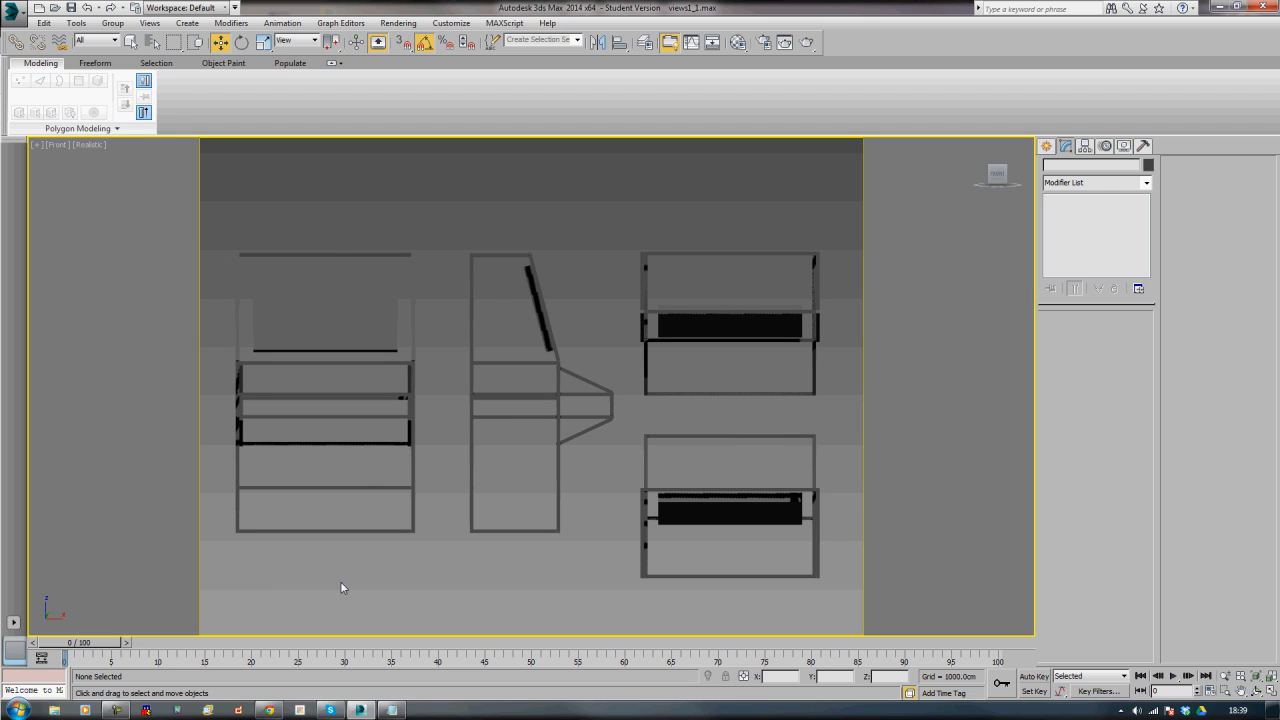
# - Set the render output size to 1600 × 1080 and render the front view with the four frame views
pyautogui.press('F10')
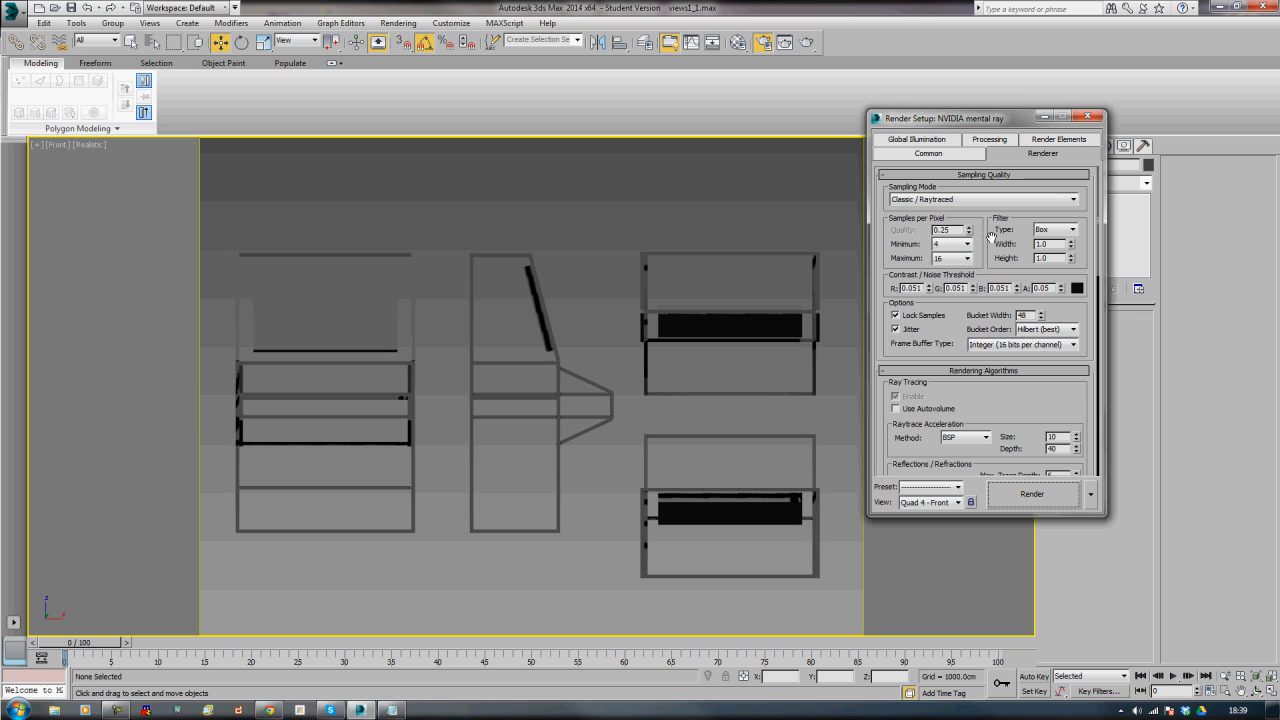
pyautogui.click(929, 156)
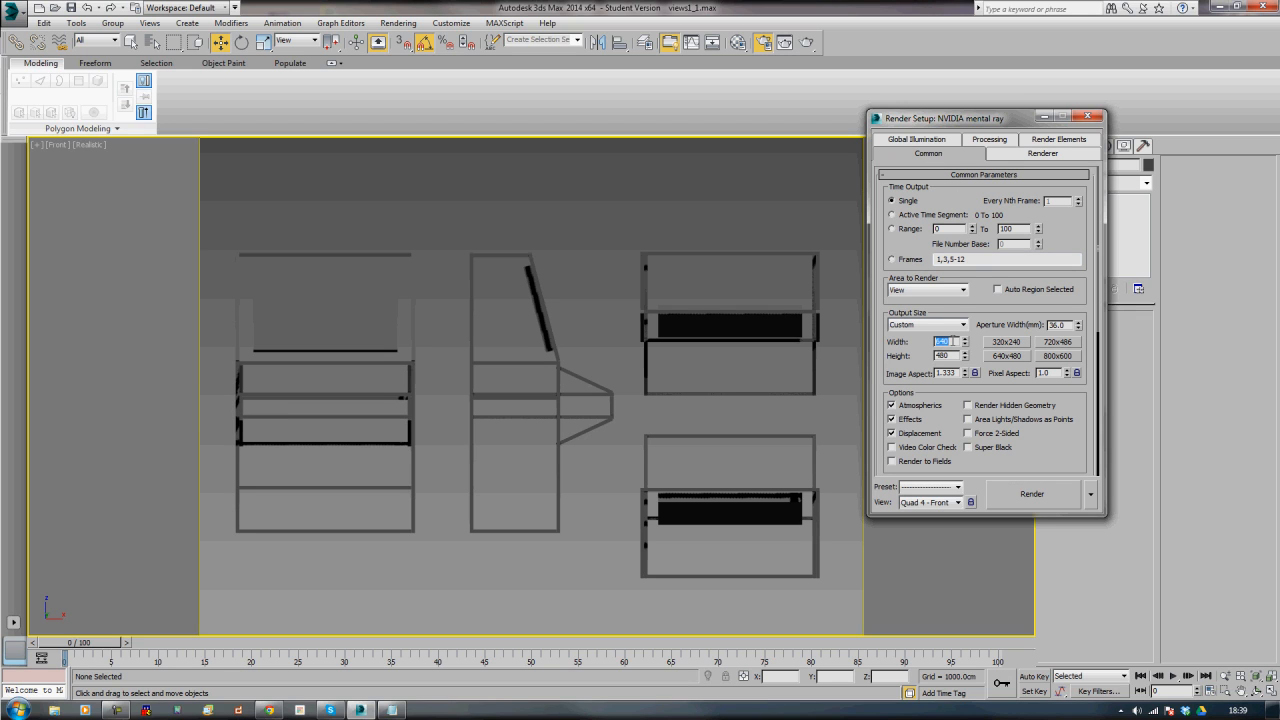
pyautogui.write('1600')
pyautogui.press('Tab')
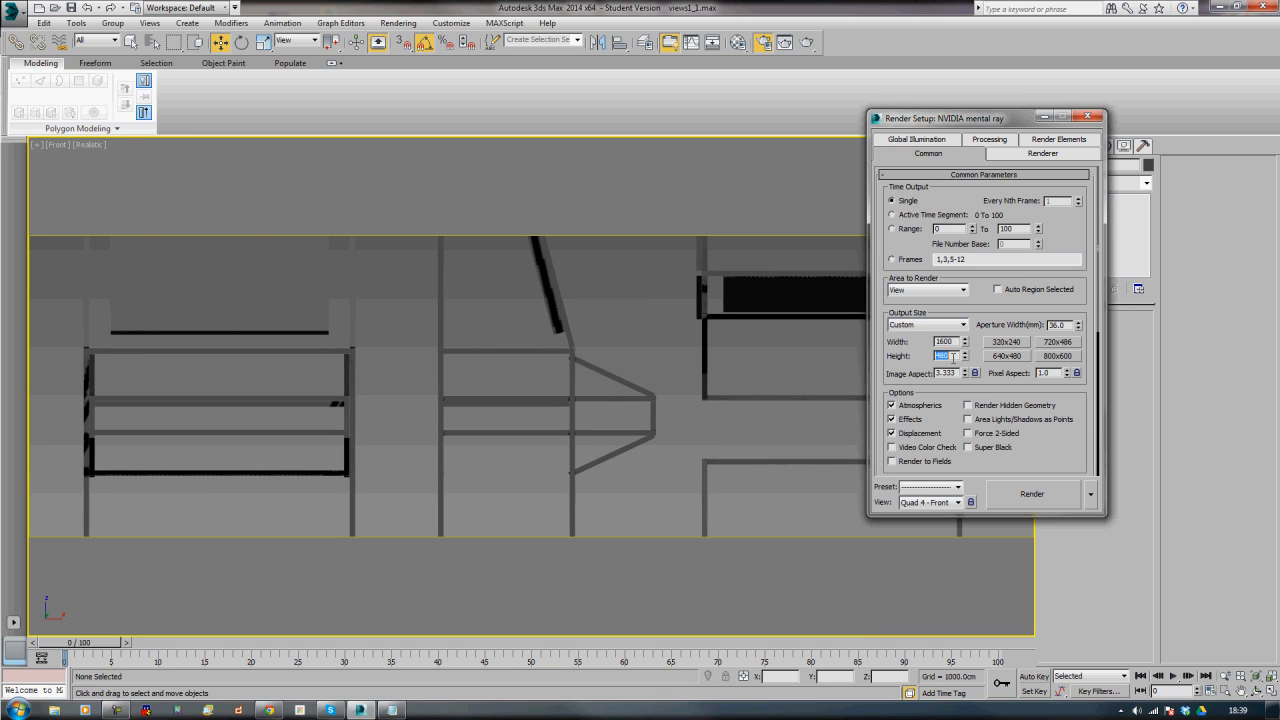
pyautogui.write('1080')
pyautogui.press('Return')
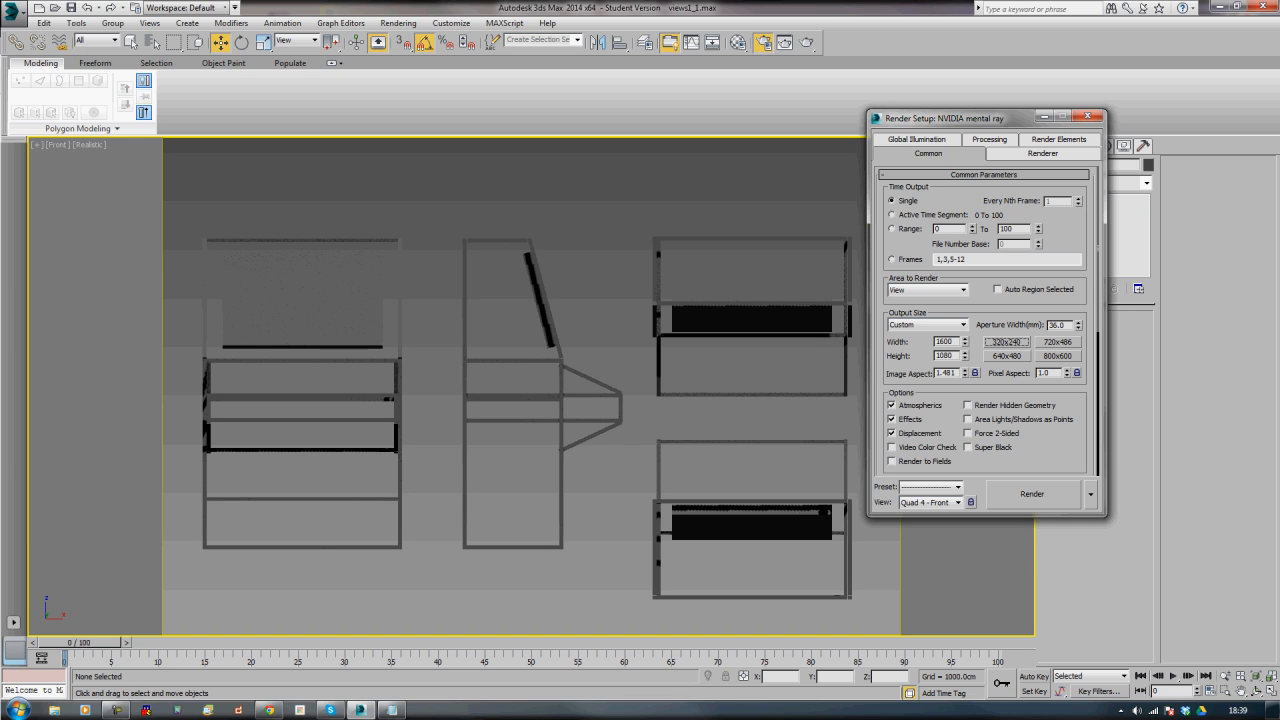
pyautogui.moveTo(990, 121); pyautogui.dragTo(1077, 121)
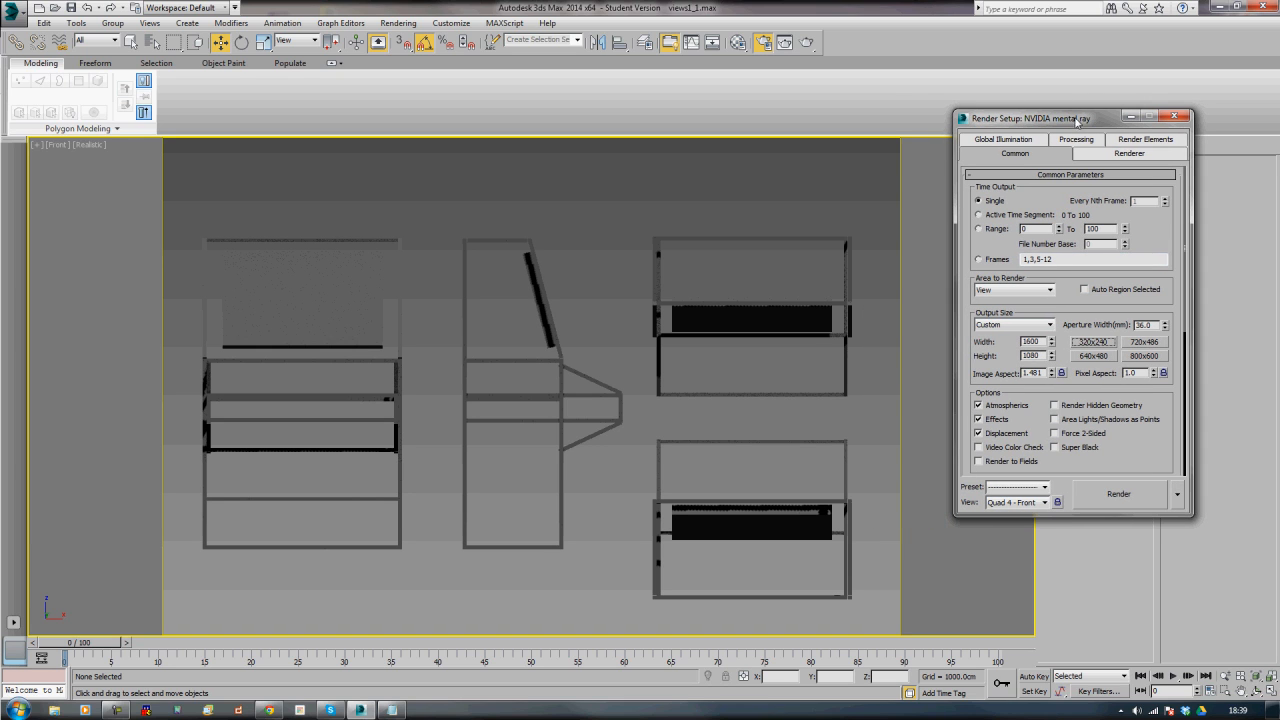
pyautogui.hotkey('shift', 'q')
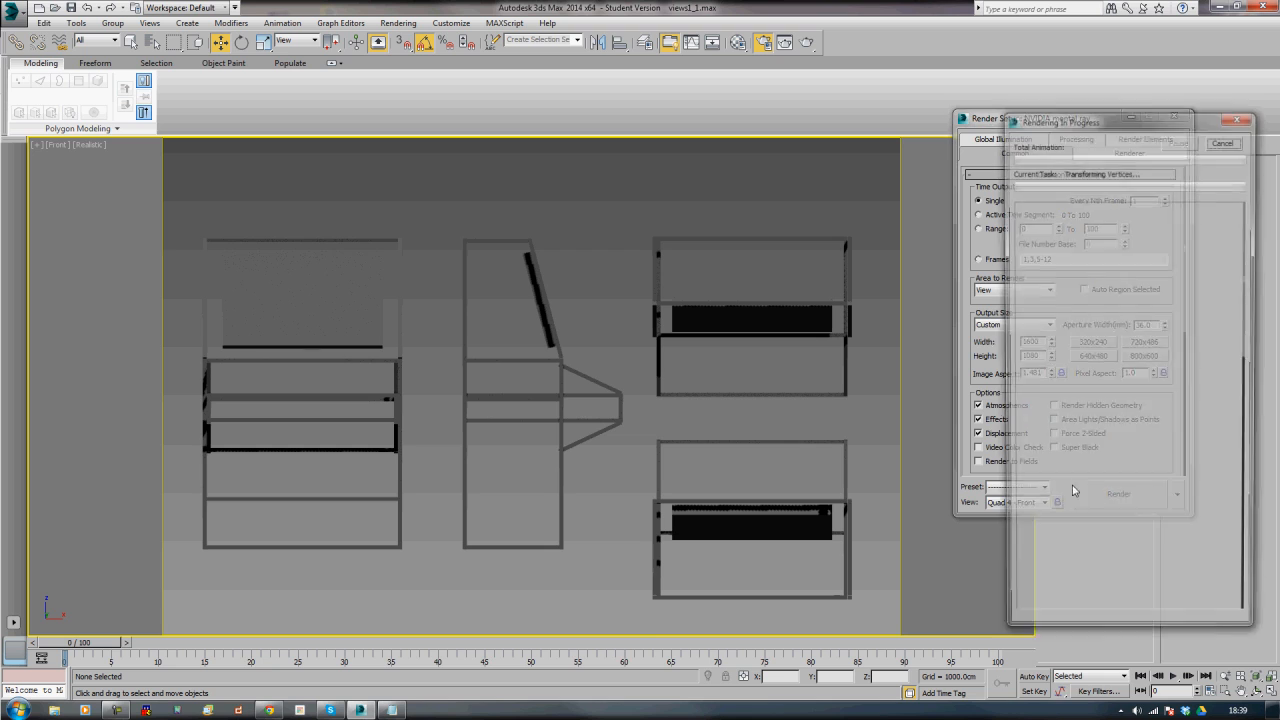
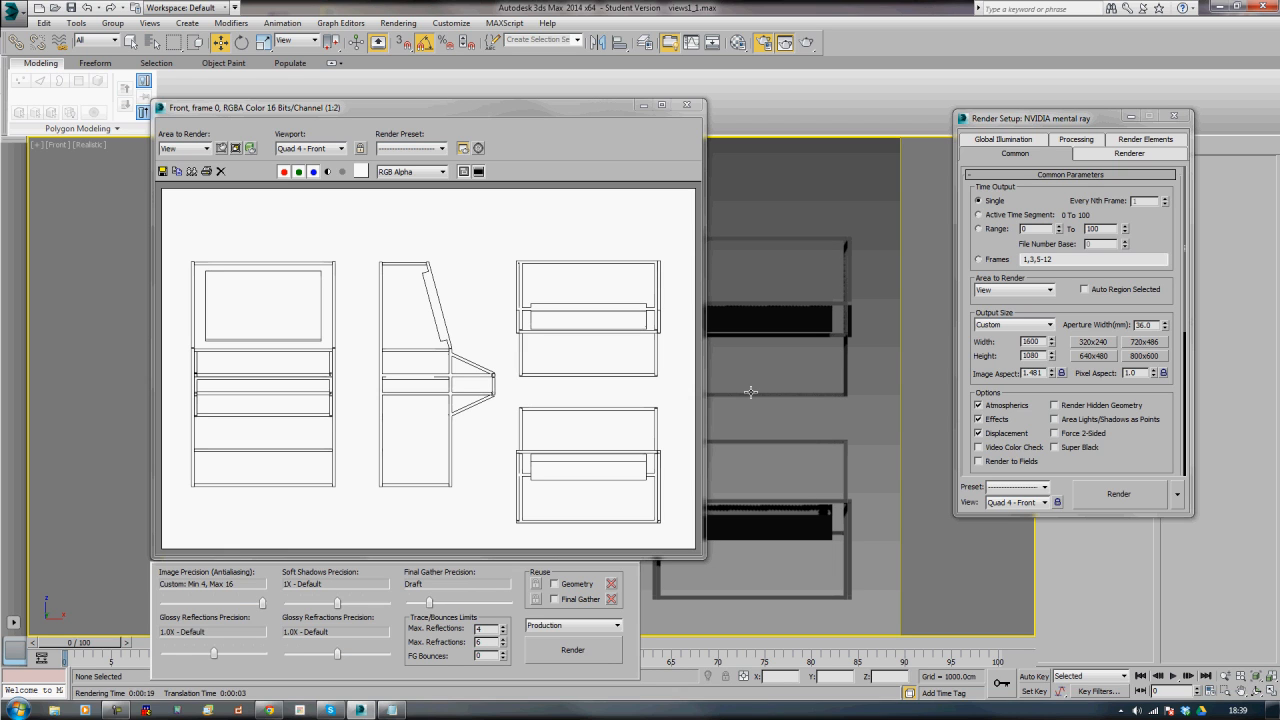
# - Save the rendered image as a JPEG named inner_plan_area_01 in the a_cab_large folder and close the render window
pyautogui.click(162, 174)
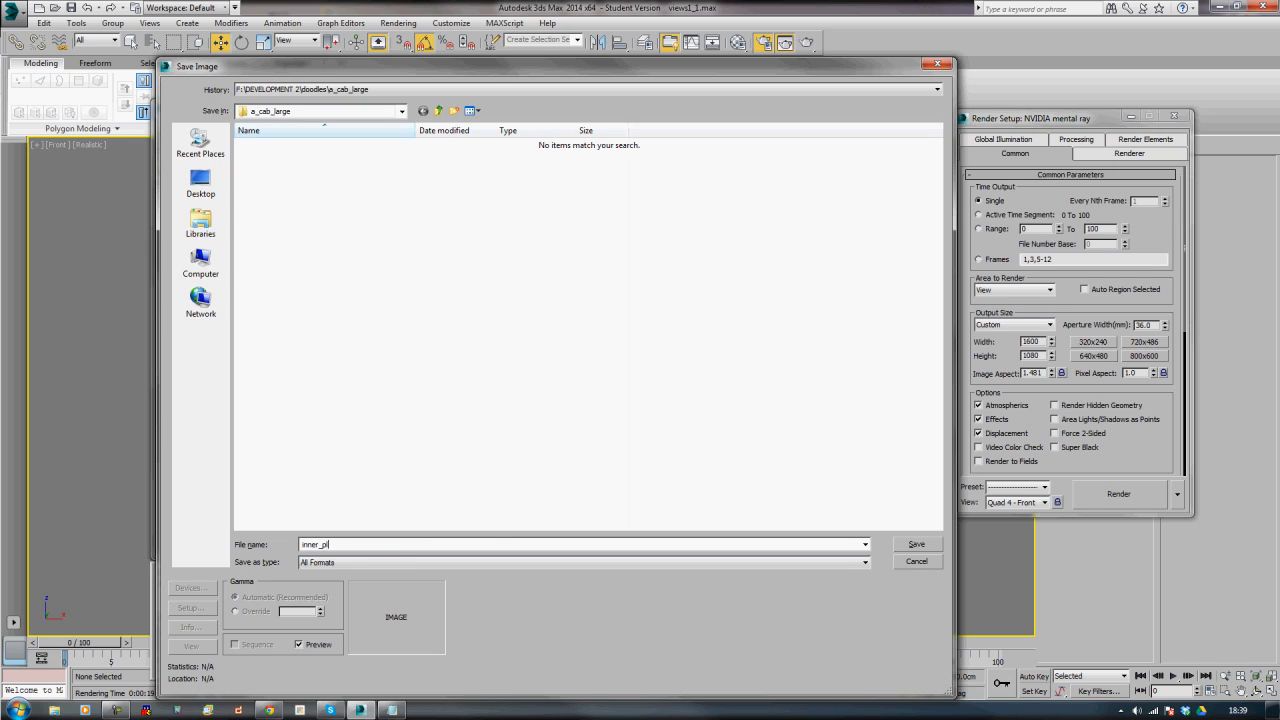
pyautogui.write('inner_plan_area_01')
pyautogui.press('Tab')
pyautogui.press('j')
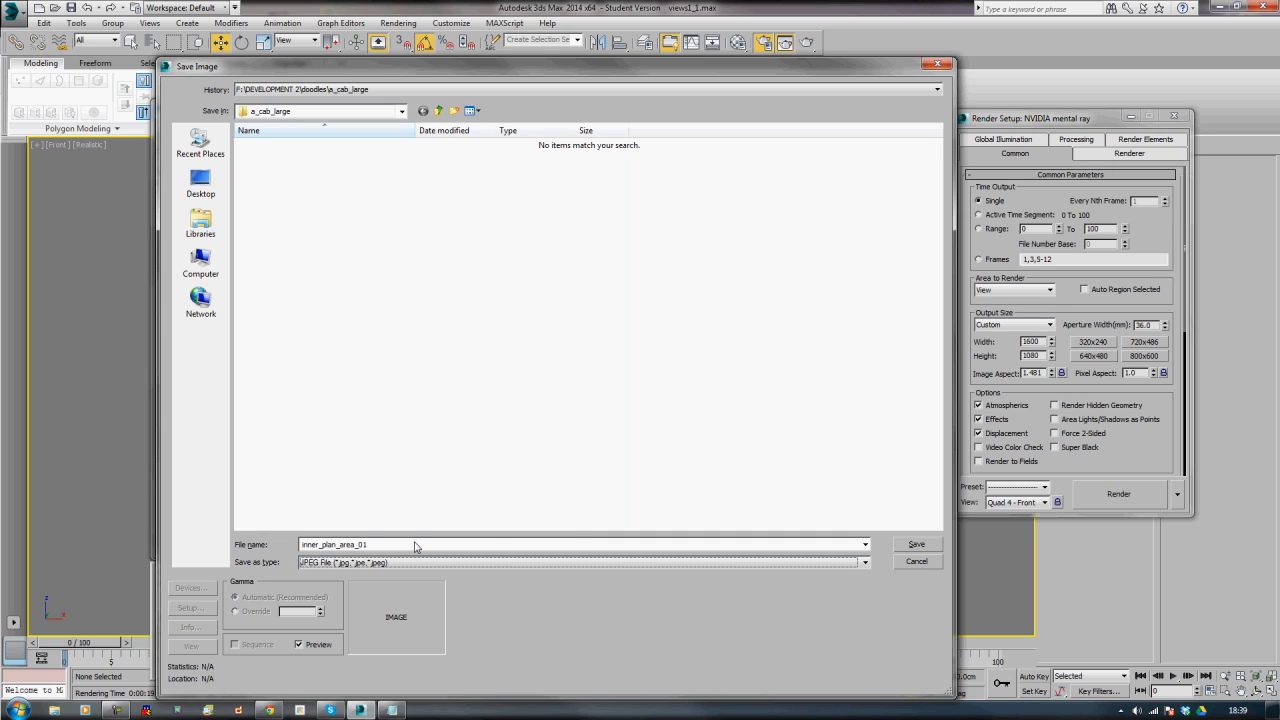
pyautogui.press('Return')
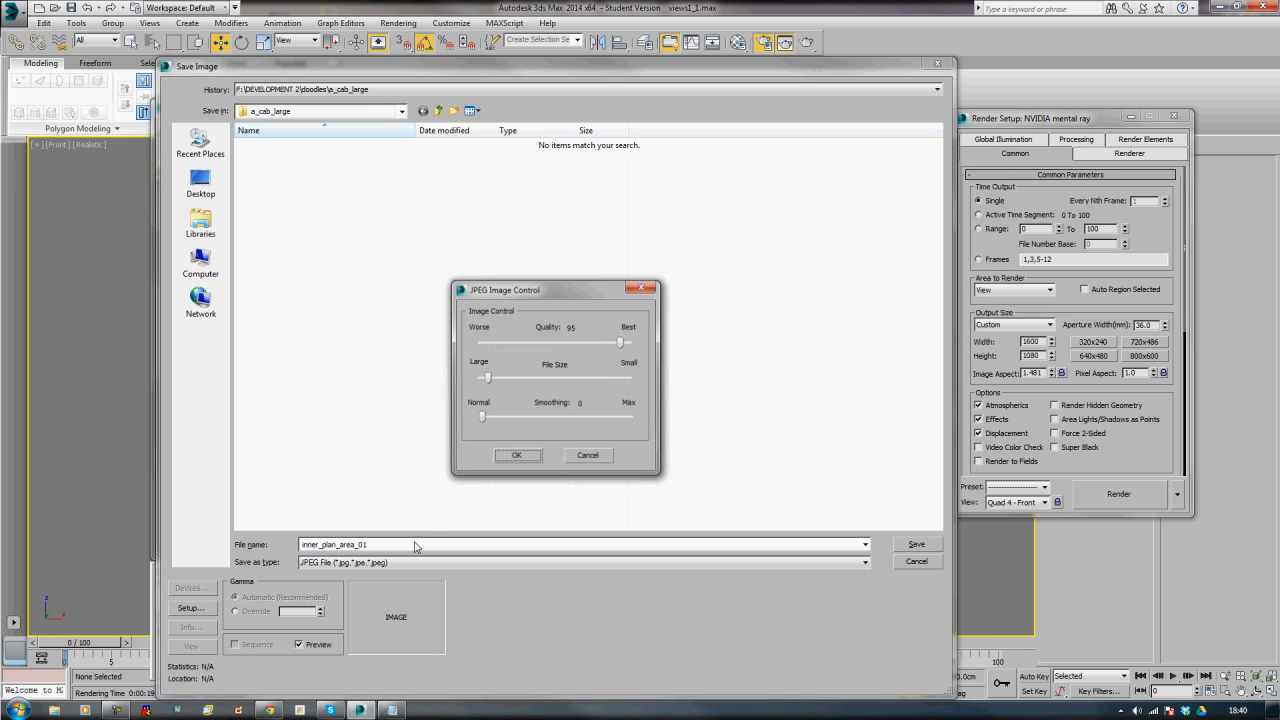
pyautogui.press('Return')
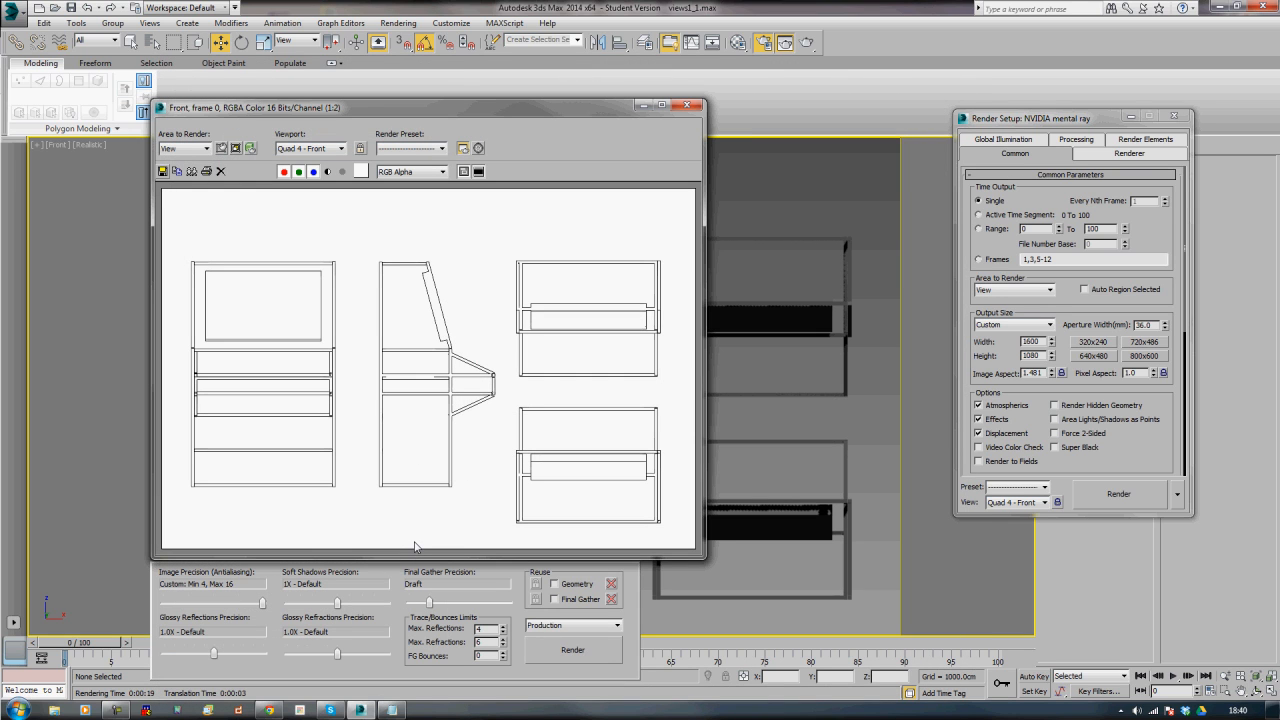
pyautogui.click(686, 106)
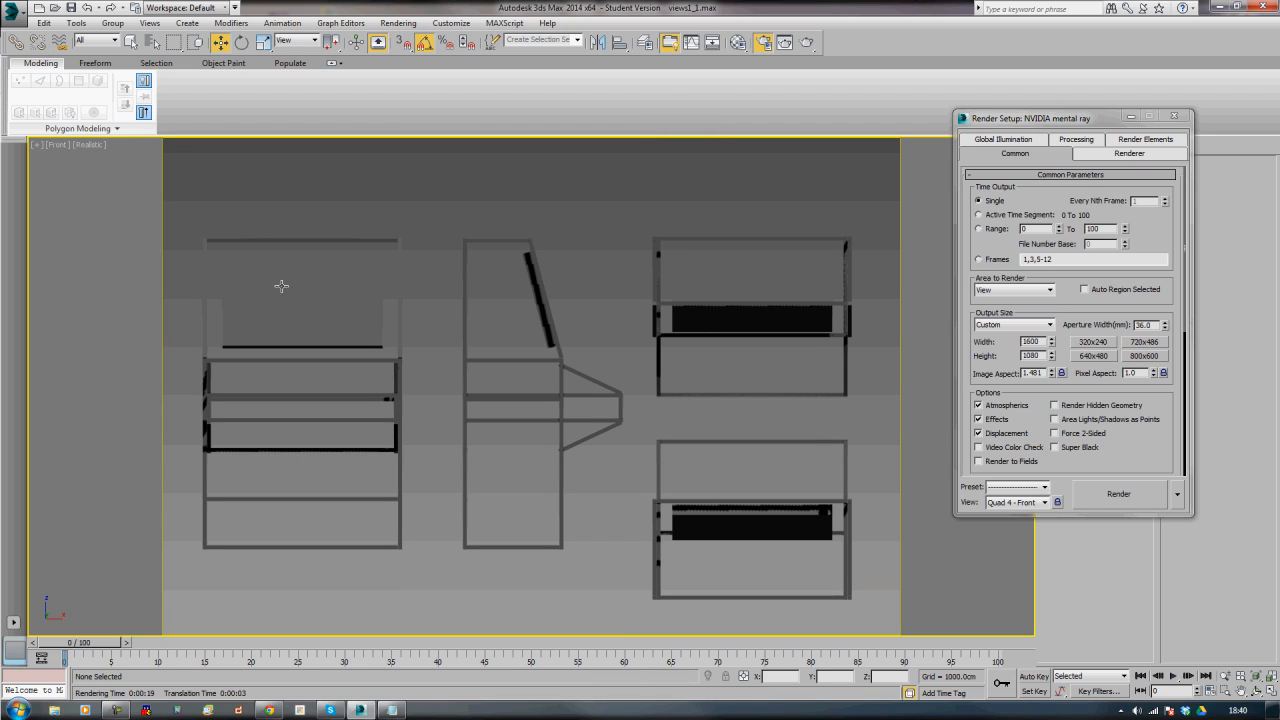
# - Reopen views1_1.max from the recent documents without saving the current scene
pyautogui.scroll(-5, 249, 172)
pyautogui.moveTo(288, 195); pyautogui.dragTo(418, 431, button='middle')
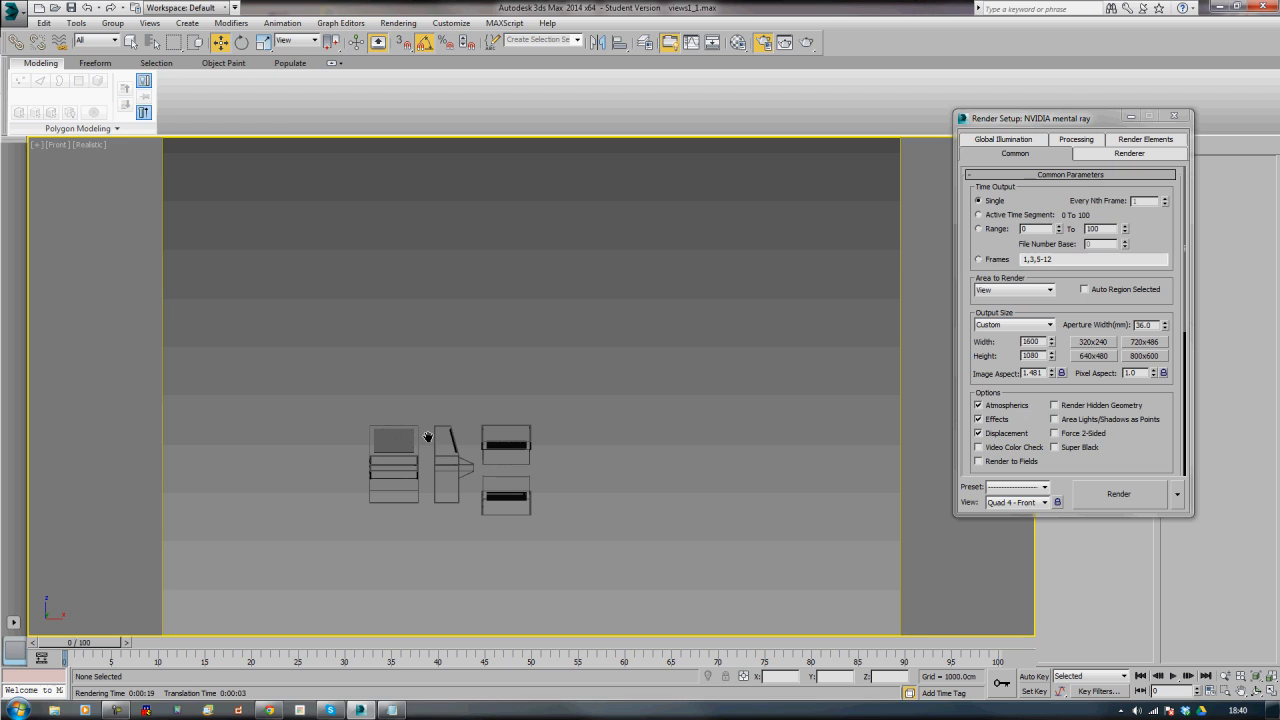
pyautogui.click(12, 12)
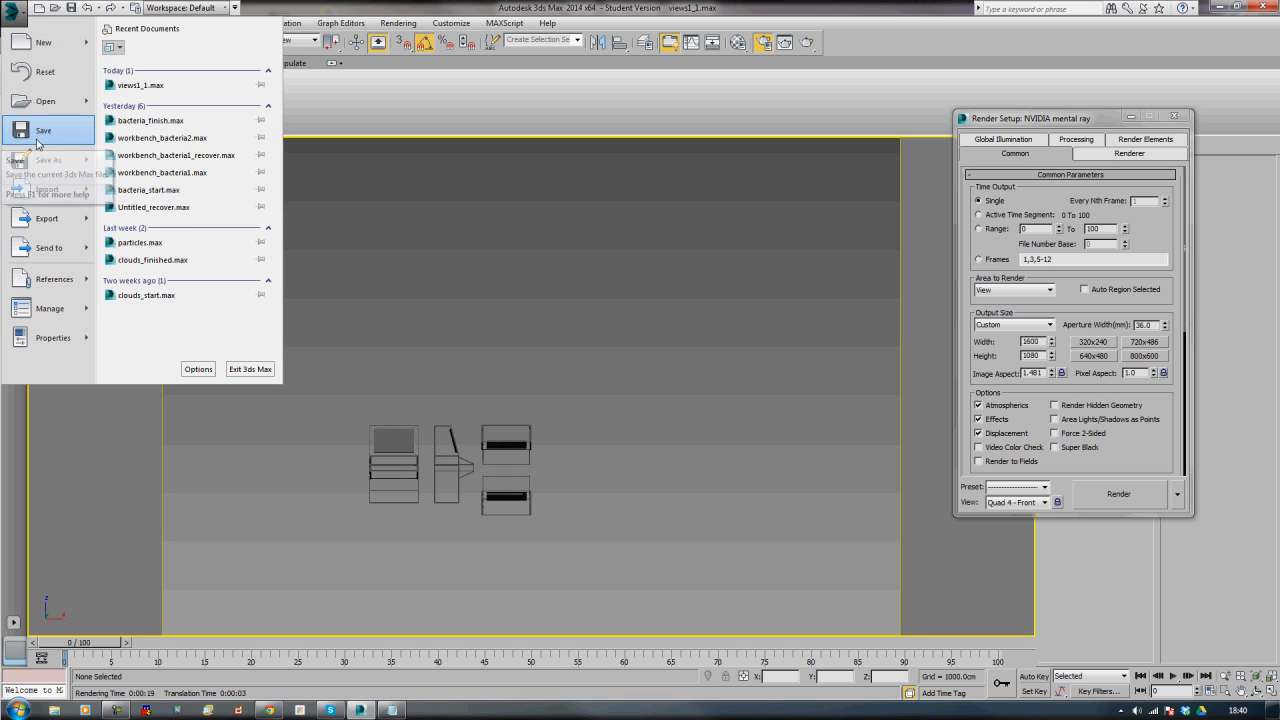
pyautogui.click(171, 85)
pyautogui.click(630, 374)
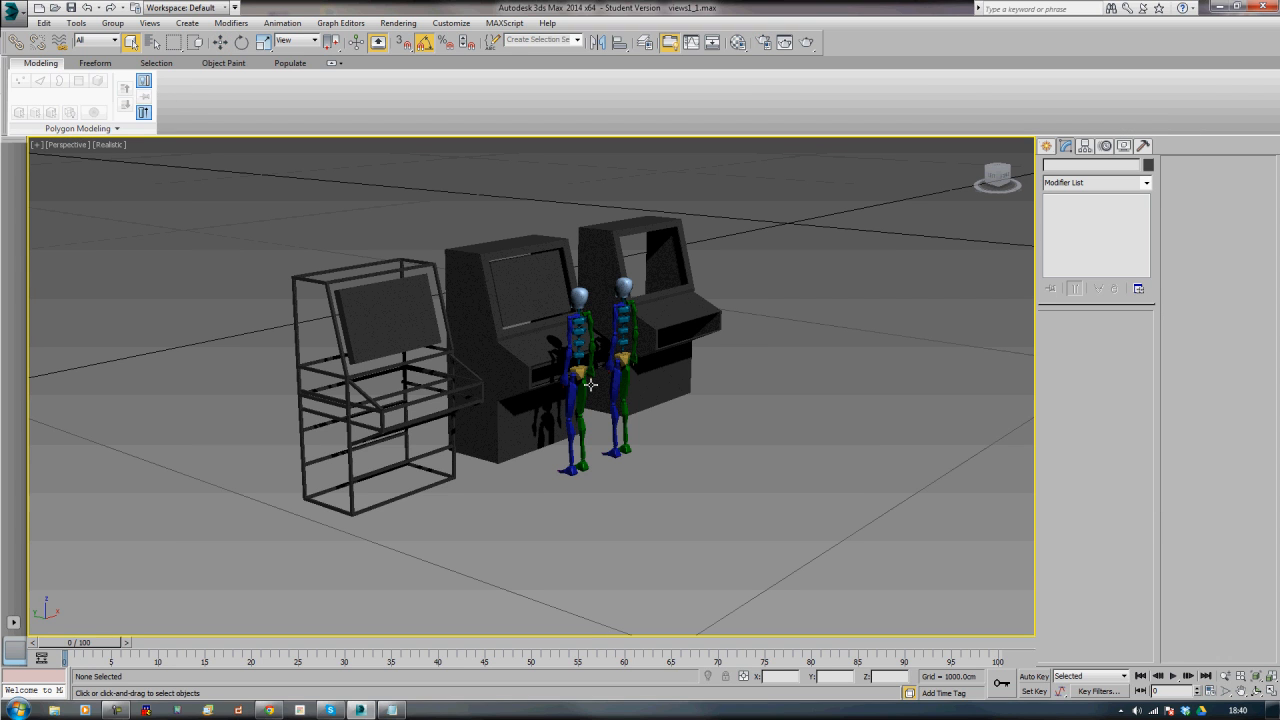
# - Delete the two human figures standing in front of the middle cabinet
pyautogui.keyDown('alt'); pyautogui.moveTo(765, 361); pyautogui.dragTo(683, 246, button='middle'); pyautogui.keyUp('alt')
pyautogui.moveTo(728, 228); pyautogui.dragTo(239, 527)
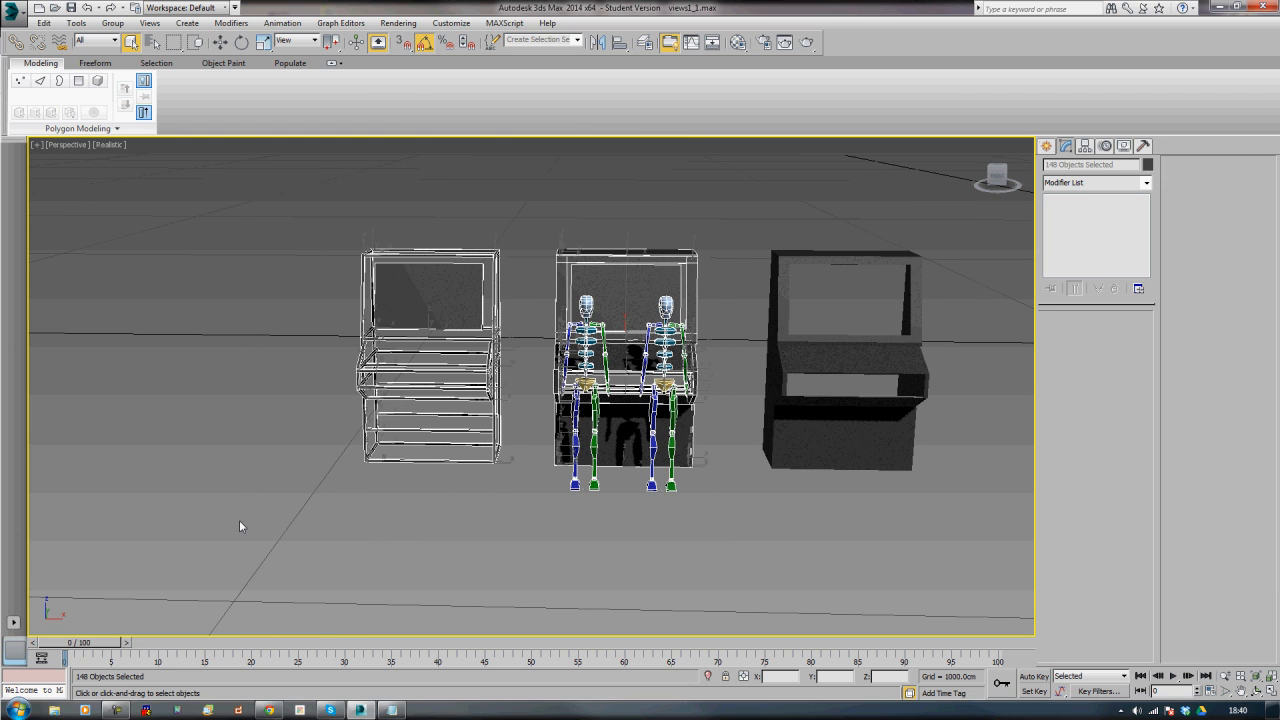
pyautogui.keyDown('alt'); pyautogui.moveTo(509, 530); pyautogui.dragTo(531, 557, button='middle'); pyautogui.keyUp('alt')
pyautogui.click(712, 541)
pyautogui.moveTo(709, 534); pyautogui.dragTo(537, 420)
pyautogui.press('Delete')
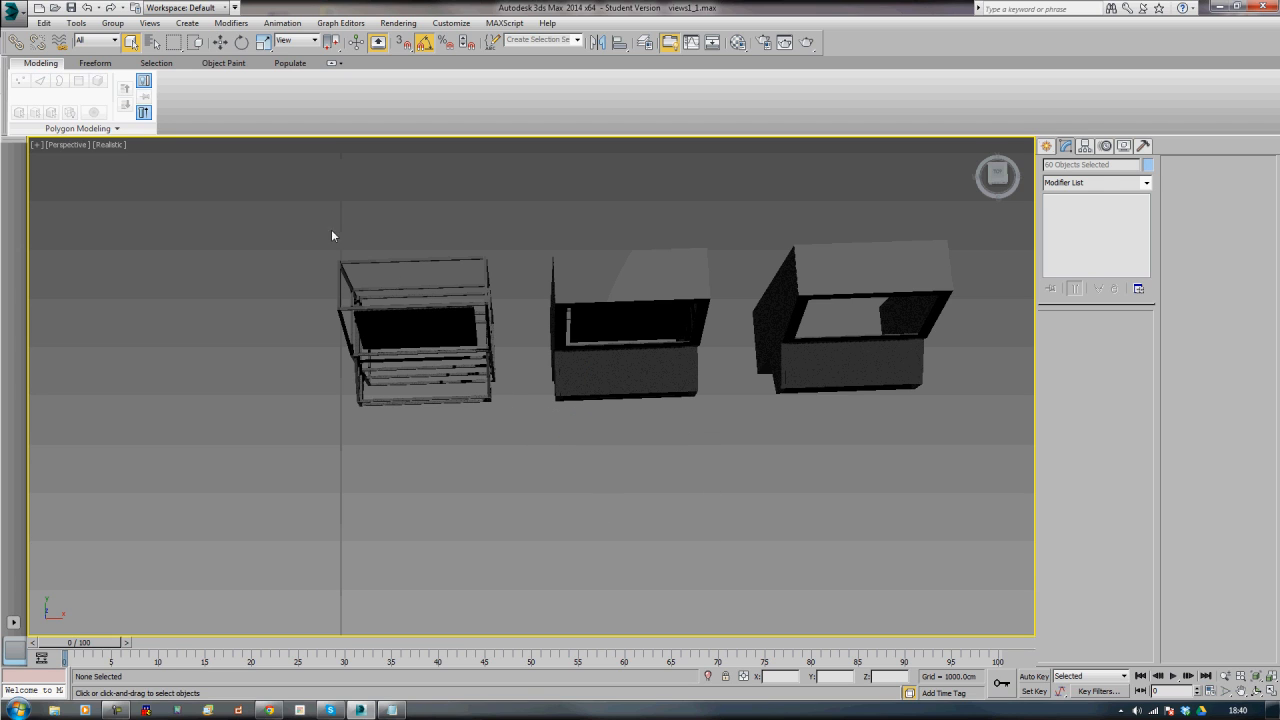
# - Delete the bare inner frame and the empty outer cabinet, keeping only the middle cabinet
pyautogui.moveTo(251, 213); pyautogui.dragTo(503, 450)
pyautogui.press('Delete')
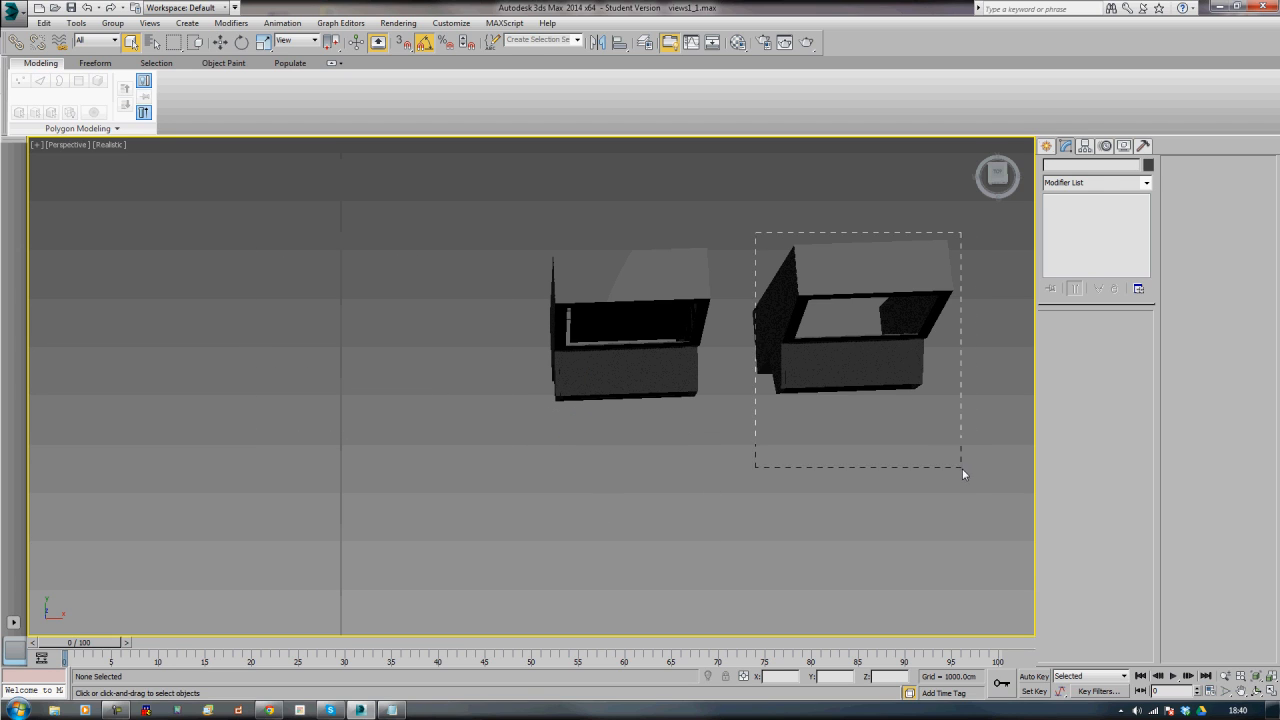
pyautogui.moveTo(962, 468); pyautogui.dragTo(962, 468)
pyautogui.press('Delete')
# - Set up an angled orthographic view that frames the remaining cabinet from its front corner
pyautogui.press('z')
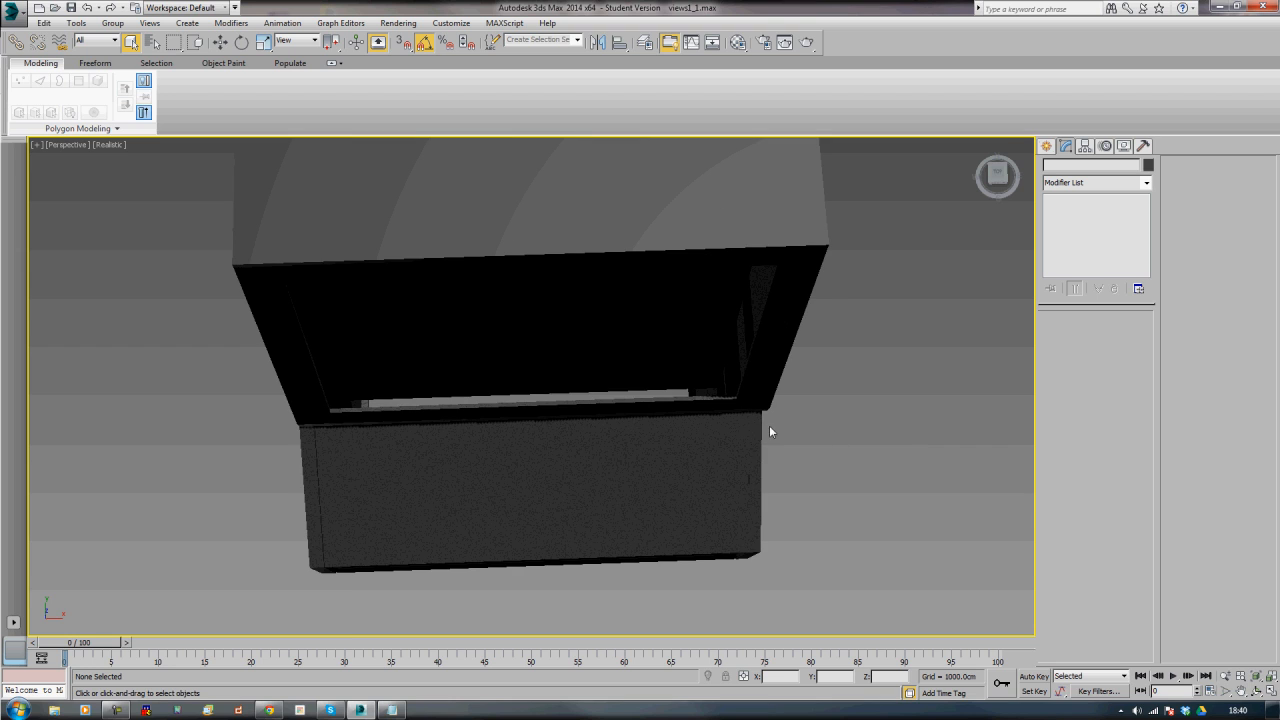
pyautogui.press('f')
pyautogui.press('z')
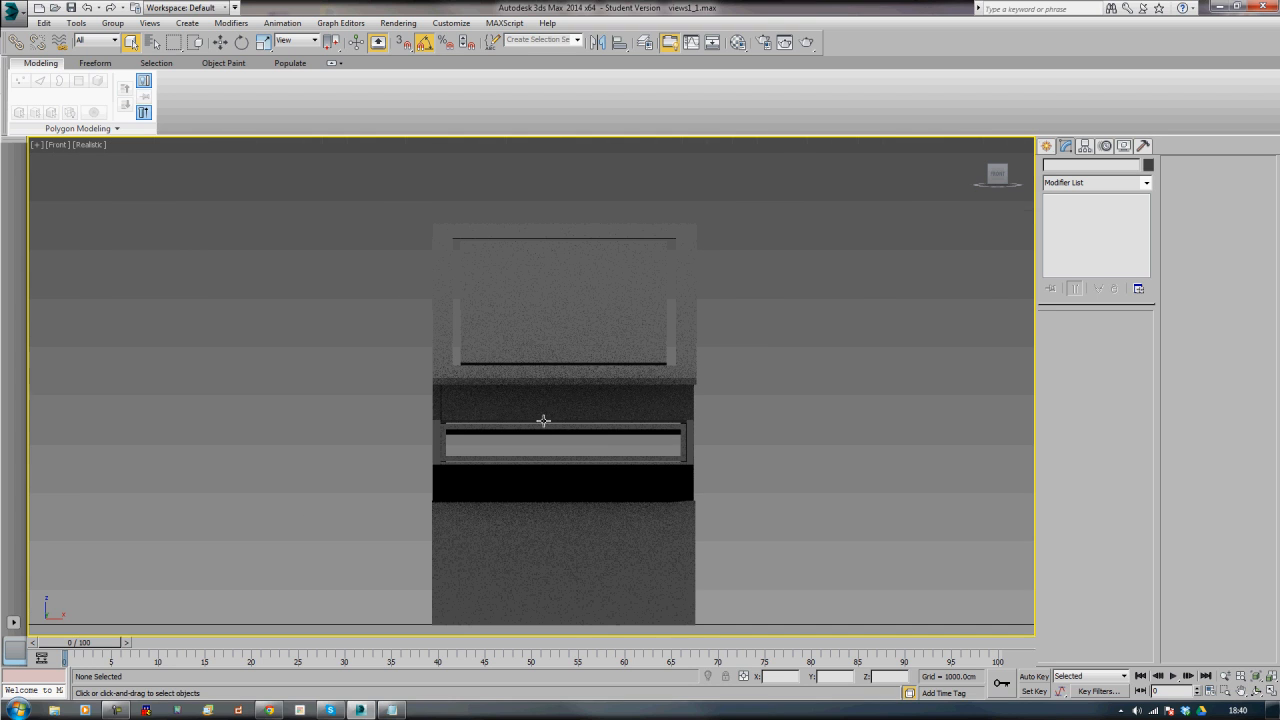
pyautogui.keyDown('alt'); pyautogui.moveTo(489, 401); pyautogui.dragTo(613, 430, button='middle'); pyautogui.keyUp('alt')
pyautogui.press('z')
pyautogui.press('z')
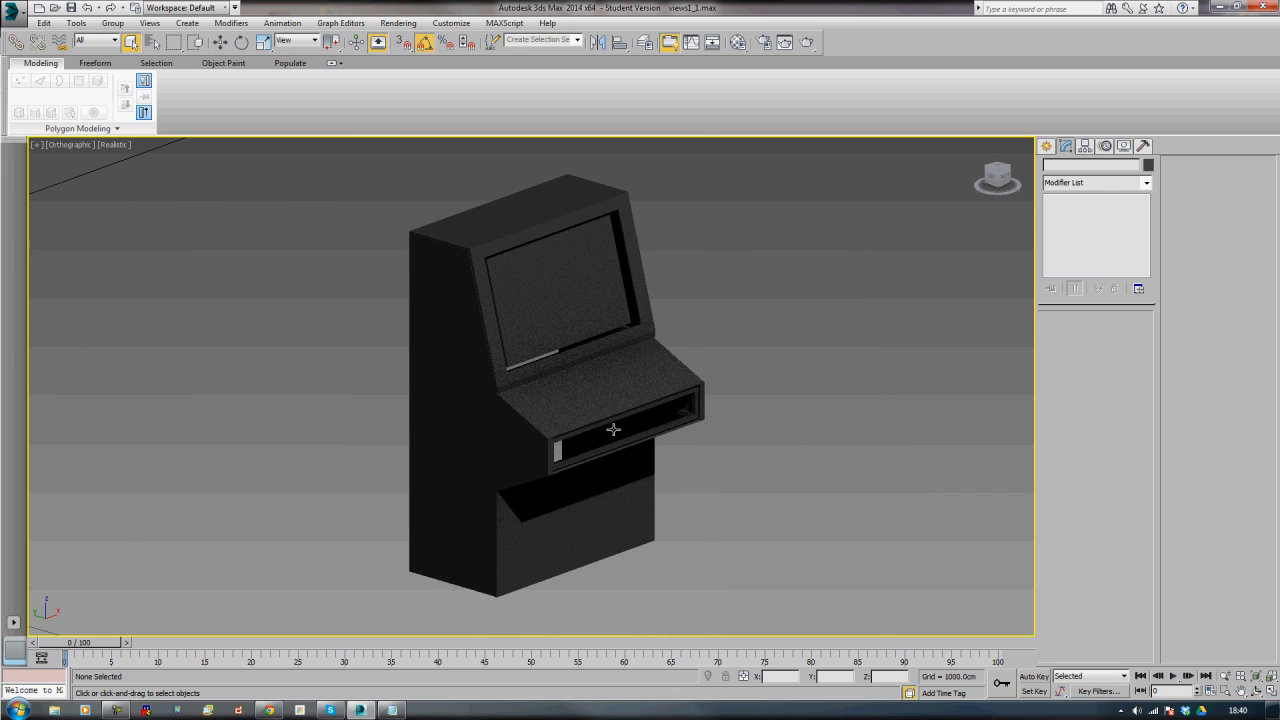
# - Load the mental.ray.hidden.line.contours render preset with both its NVIDIA mental ray and Processing categories
pyautogui.press('F10')
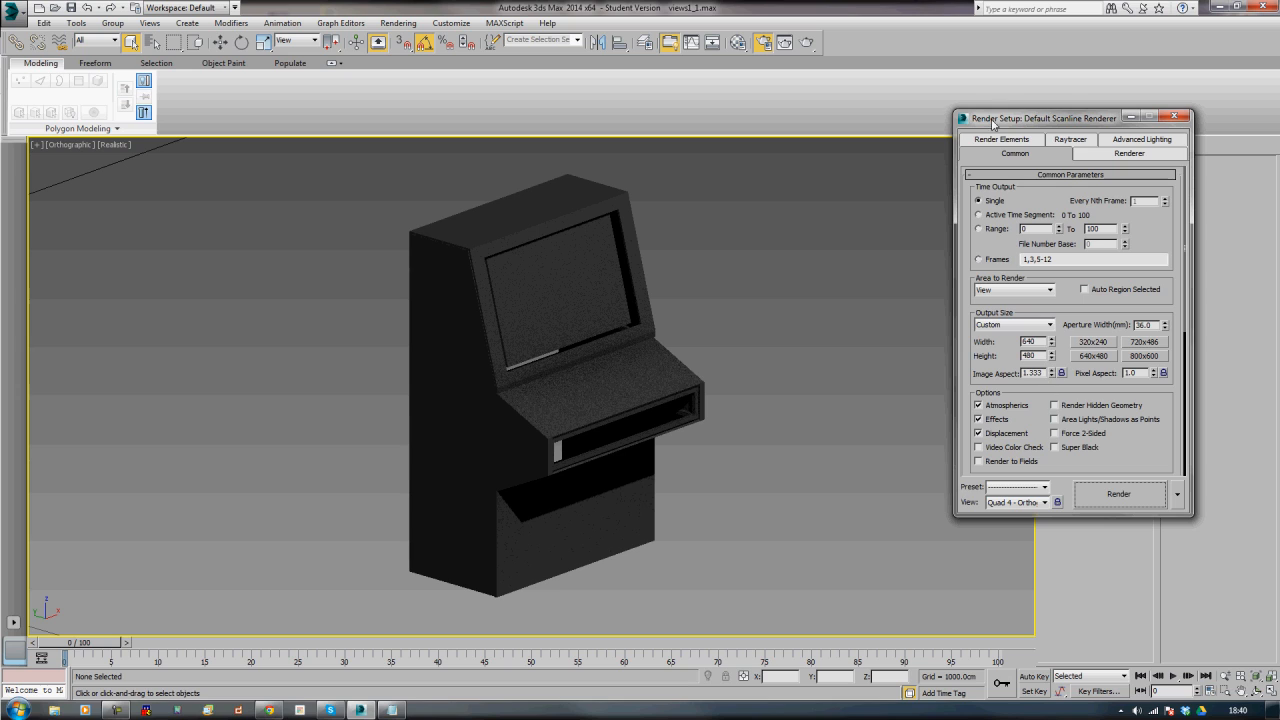
pyautogui.click(1045, 488)
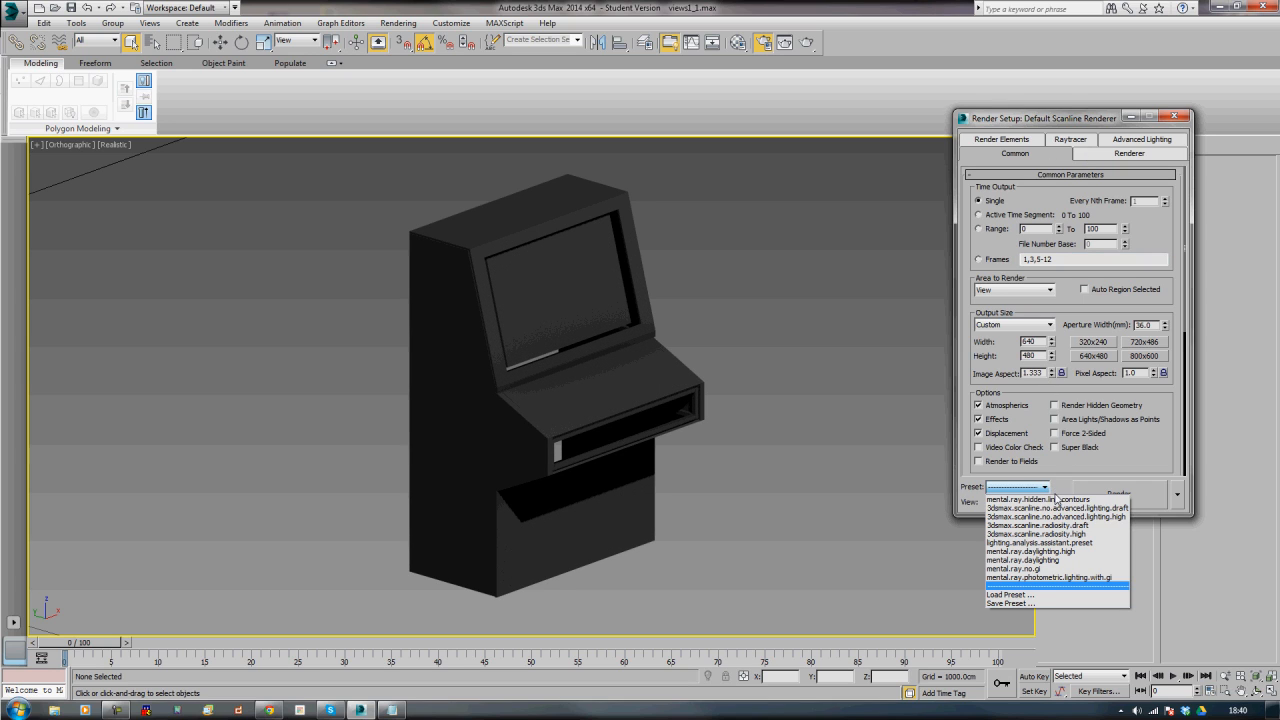
pyautogui.click(1064, 500)
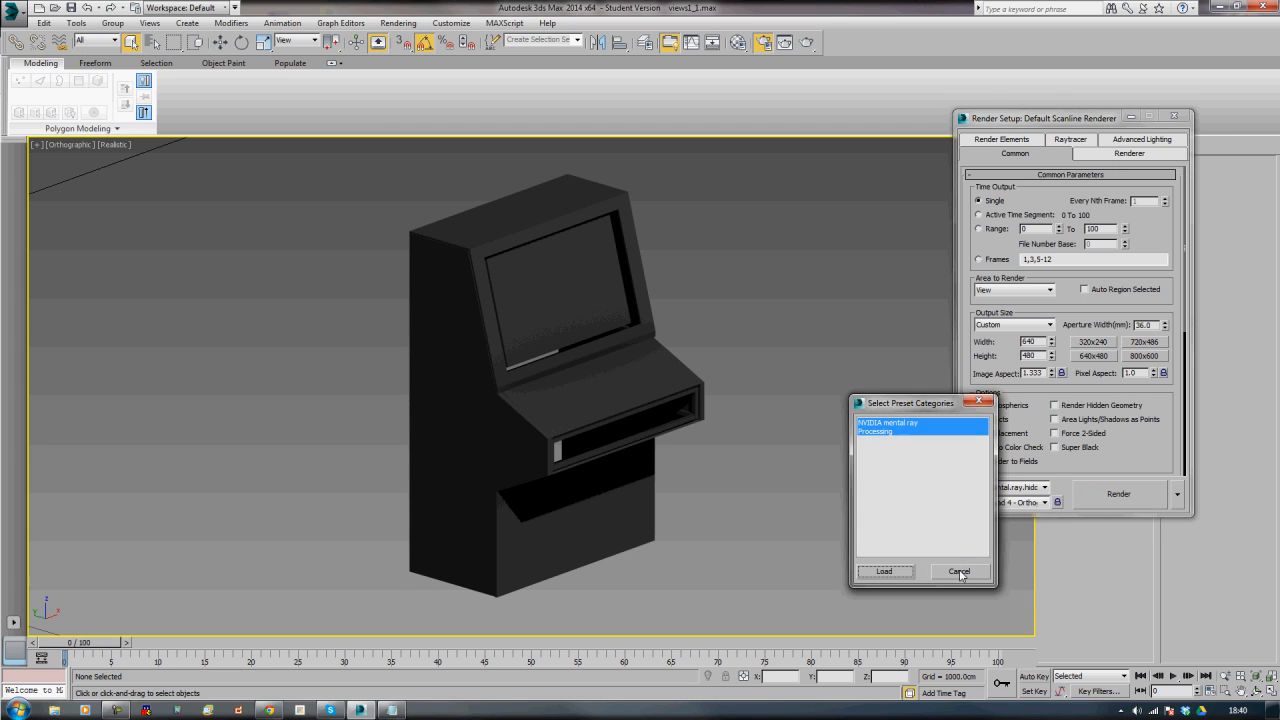
pyautogui.click(885, 571)
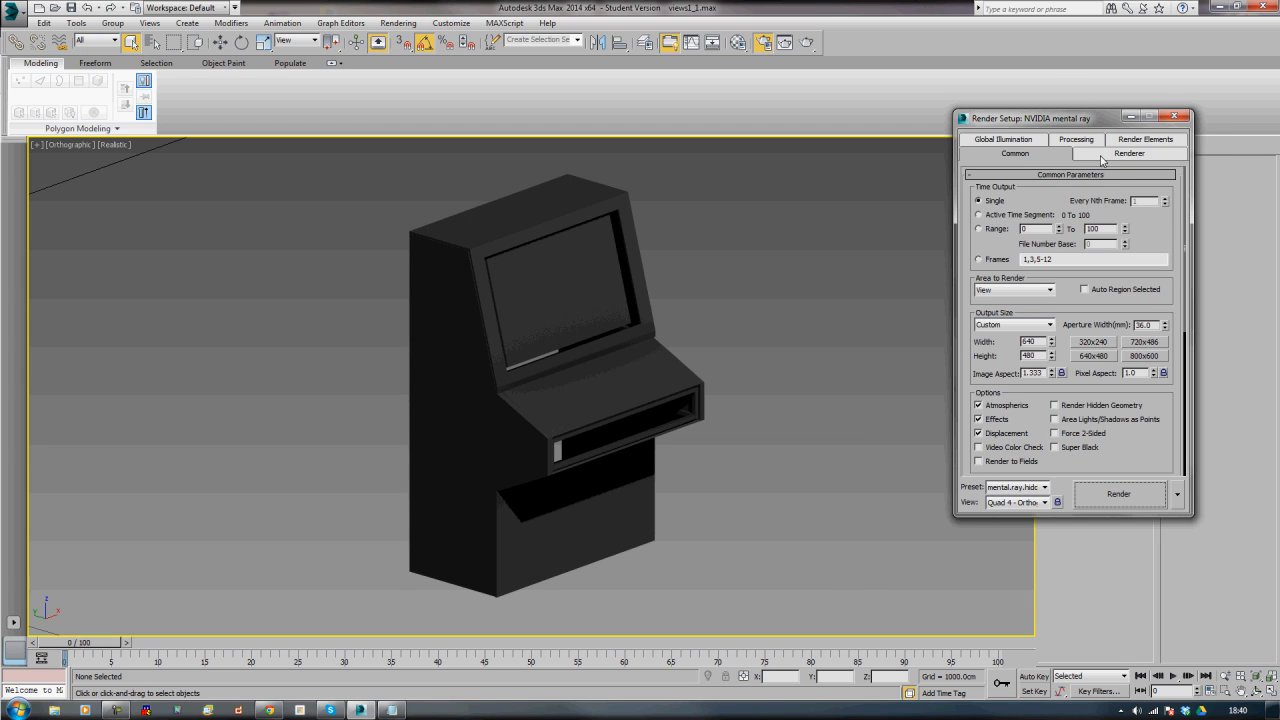
# - Set the renderer's samples per pixel to a minimum of 4 and a maximum of 16
pyautogui.click(1100, 153)
pyautogui.click(1031, 247)
pyautogui.click(1025, 290)
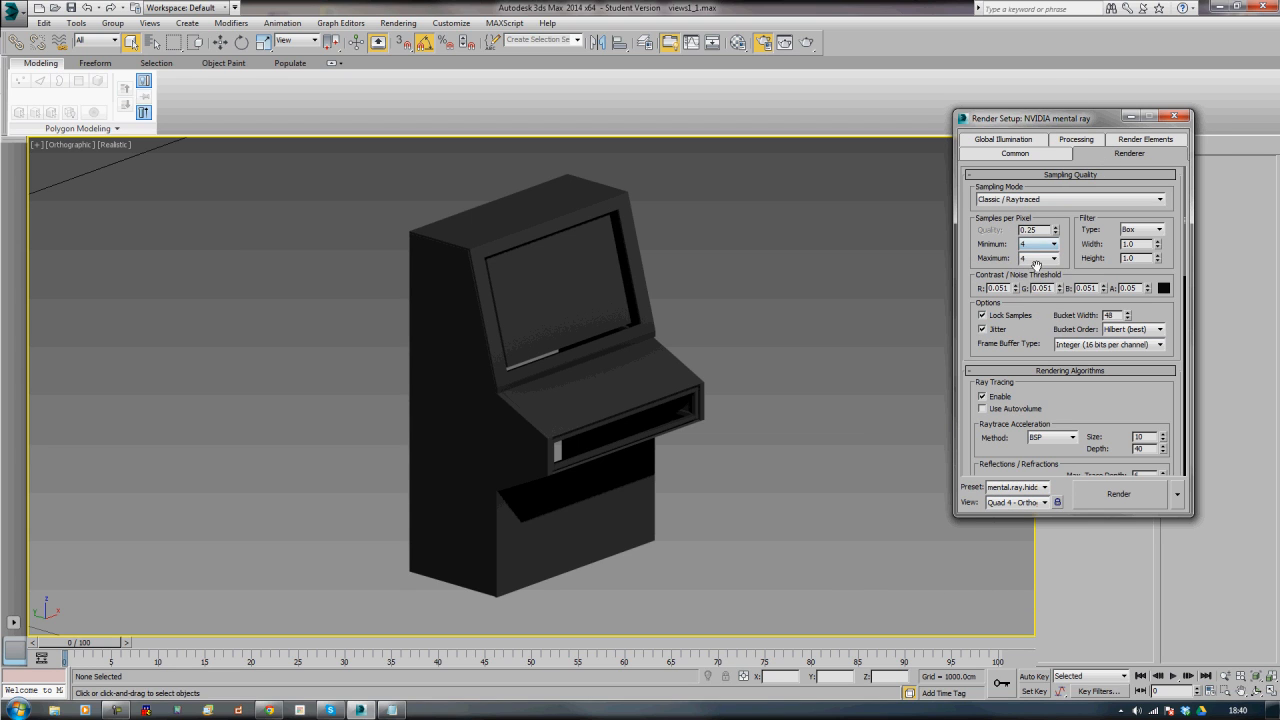
pyautogui.click(1037, 258)
pyautogui.click(1025, 314)
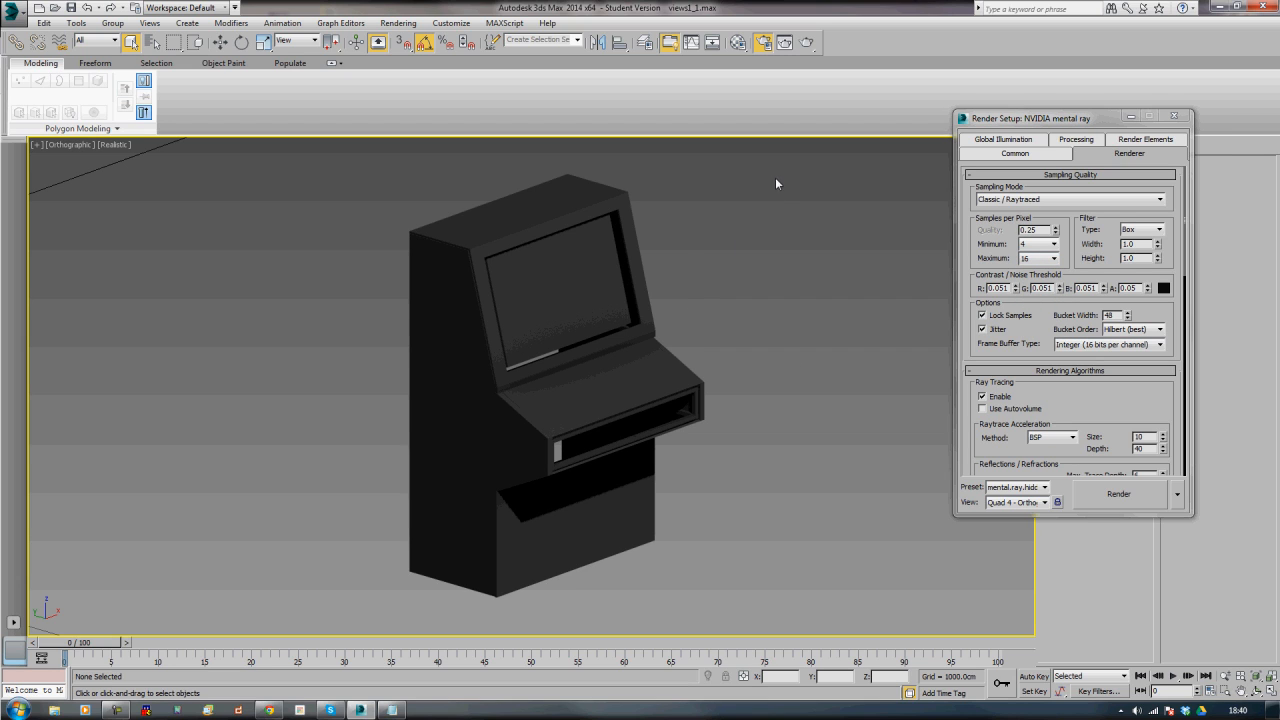
# - Select the whole cabinet and clone it as a copy standing beside the original in the orthographic view
pyautogui.moveTo(775, 262); pyautogui.dragTo(643, 266, button='middle')
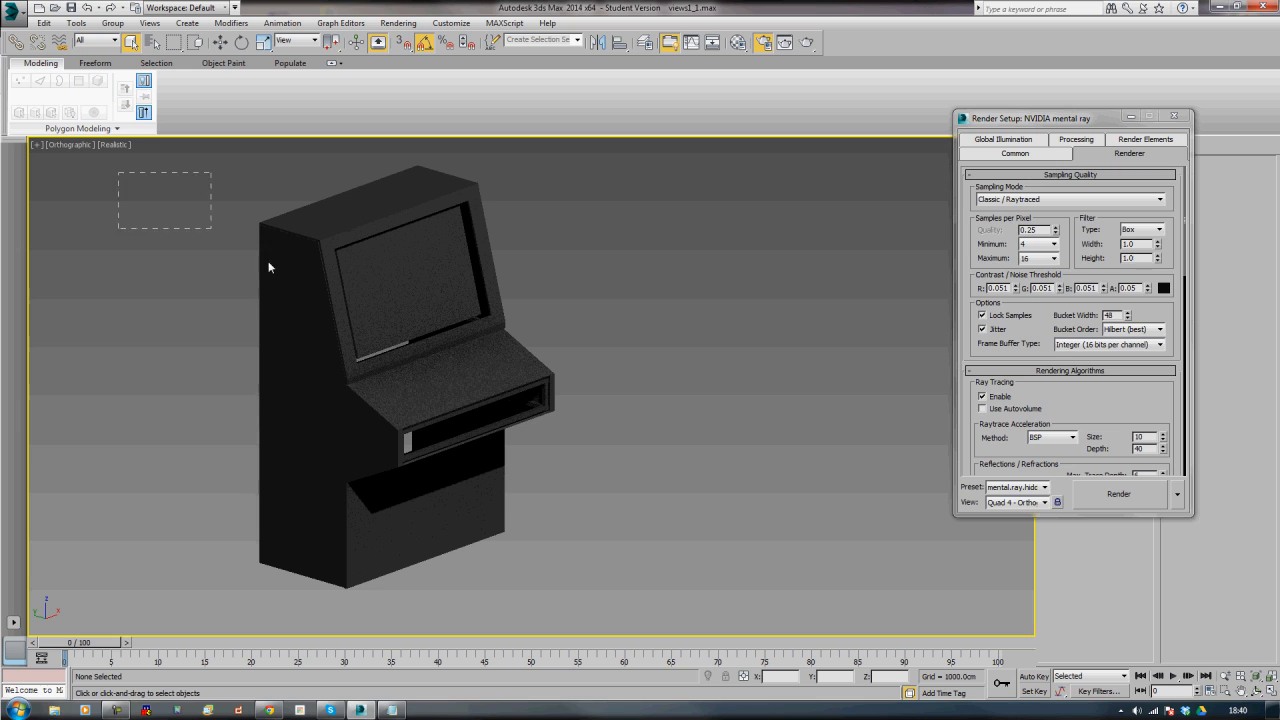
pyautogui.moveTo(581, 574); pyautogui.dragTo(584, 578)
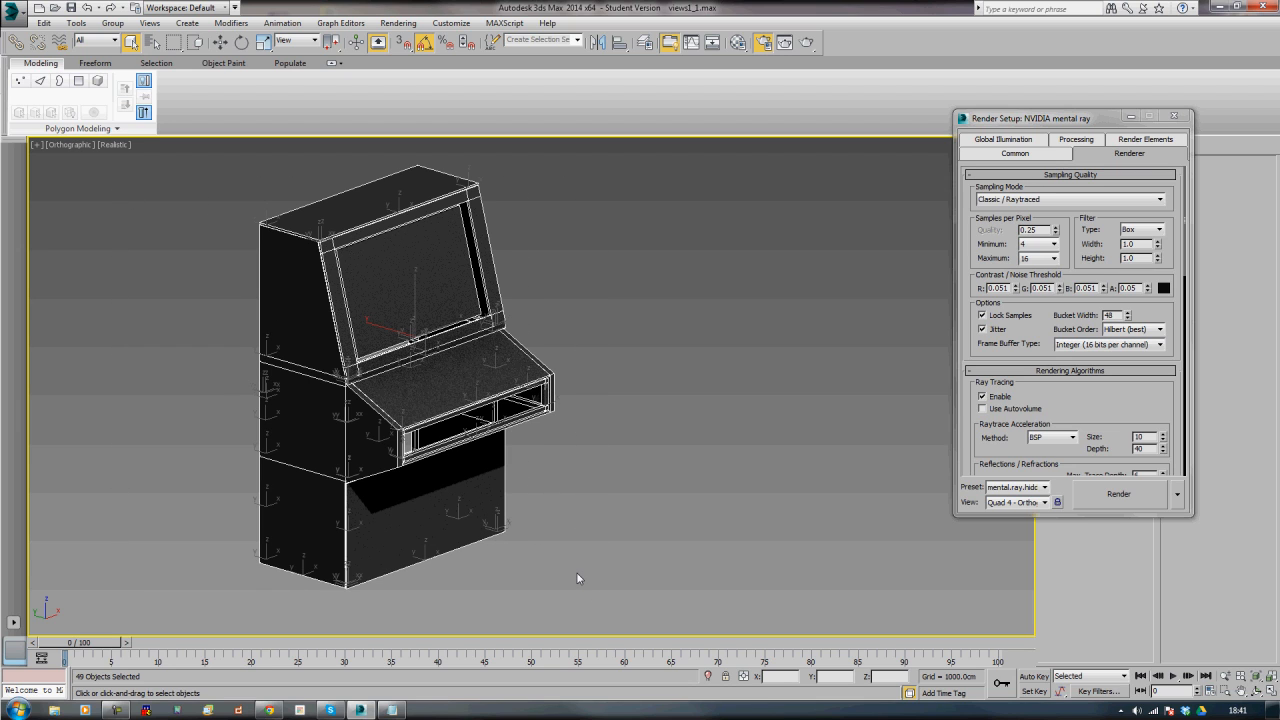
pyautogui.press('w')
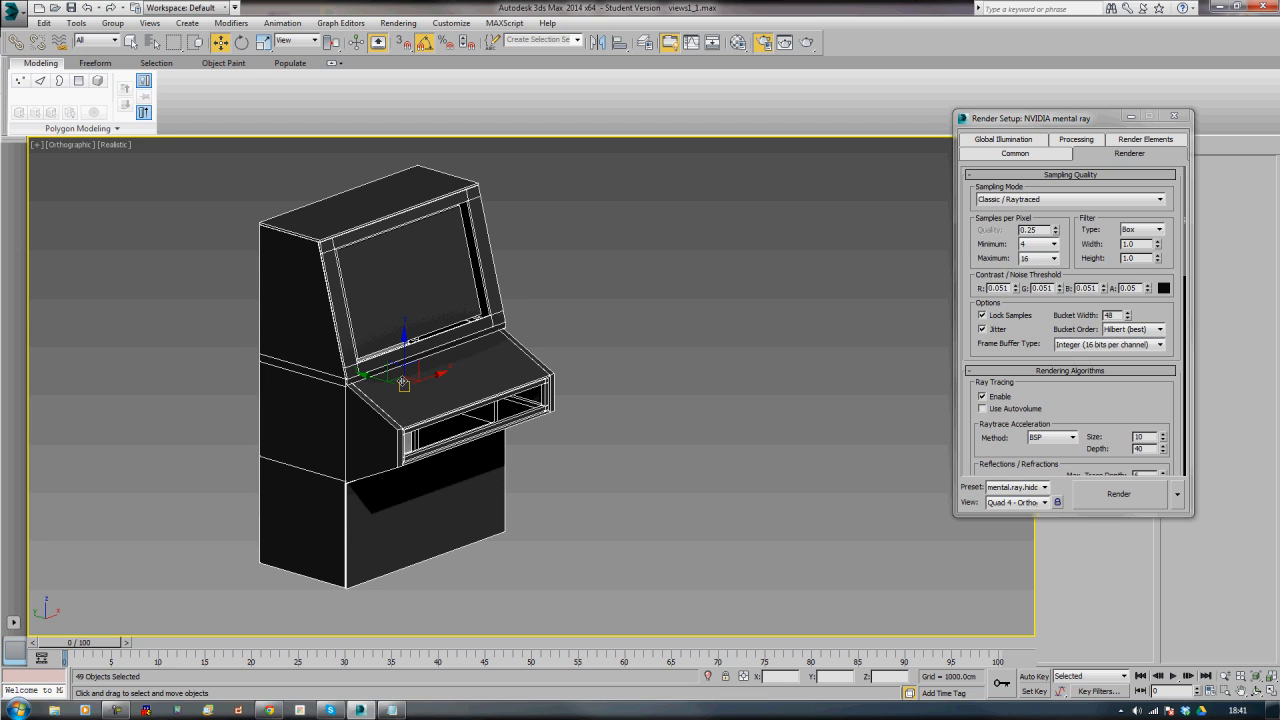
pyautogui.keyDown('shift'); pyautogui.moveTo(403, 383); pyautogui.dragTo(777, 380); pyautogui.keyUp('shift')
pyautogui.click(632, 410)
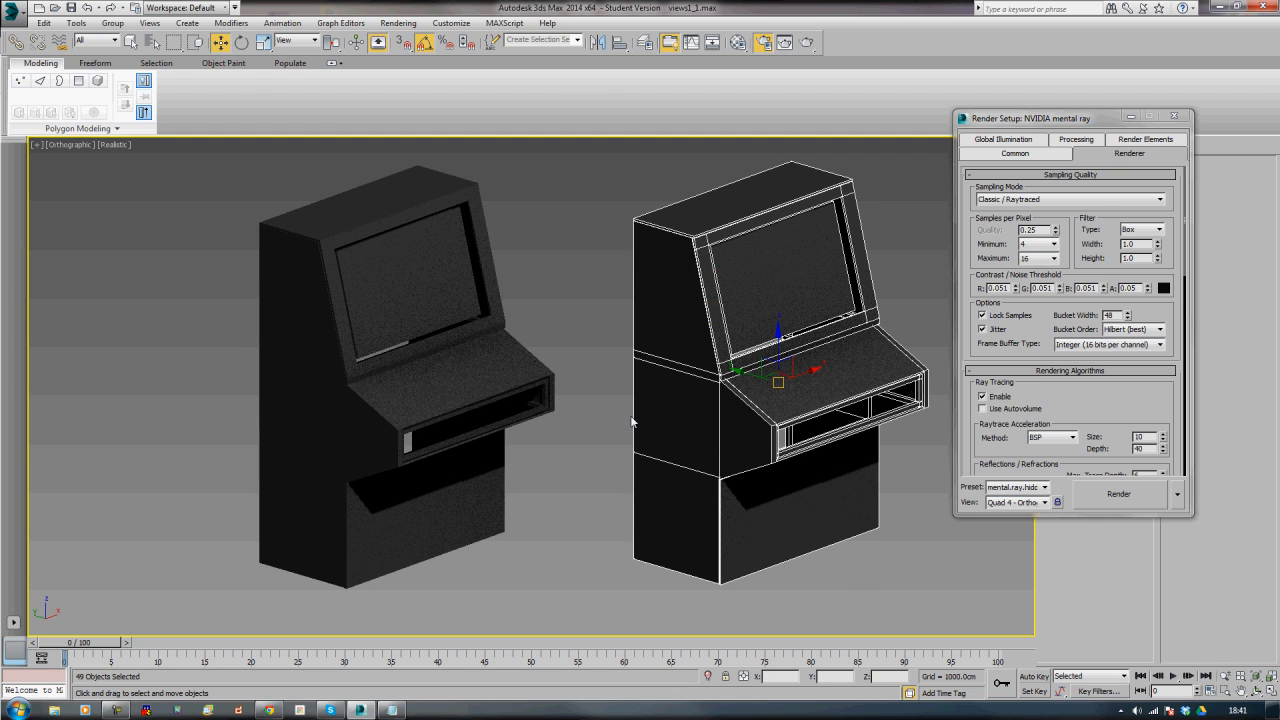
# - Rotate the copied cabinet about its vertical axis so its open back faces the view, and deselect it
pyautogui.press('e')
pyautogui.moveTo(742, 401); pyautogui.dragTo(824, 403)
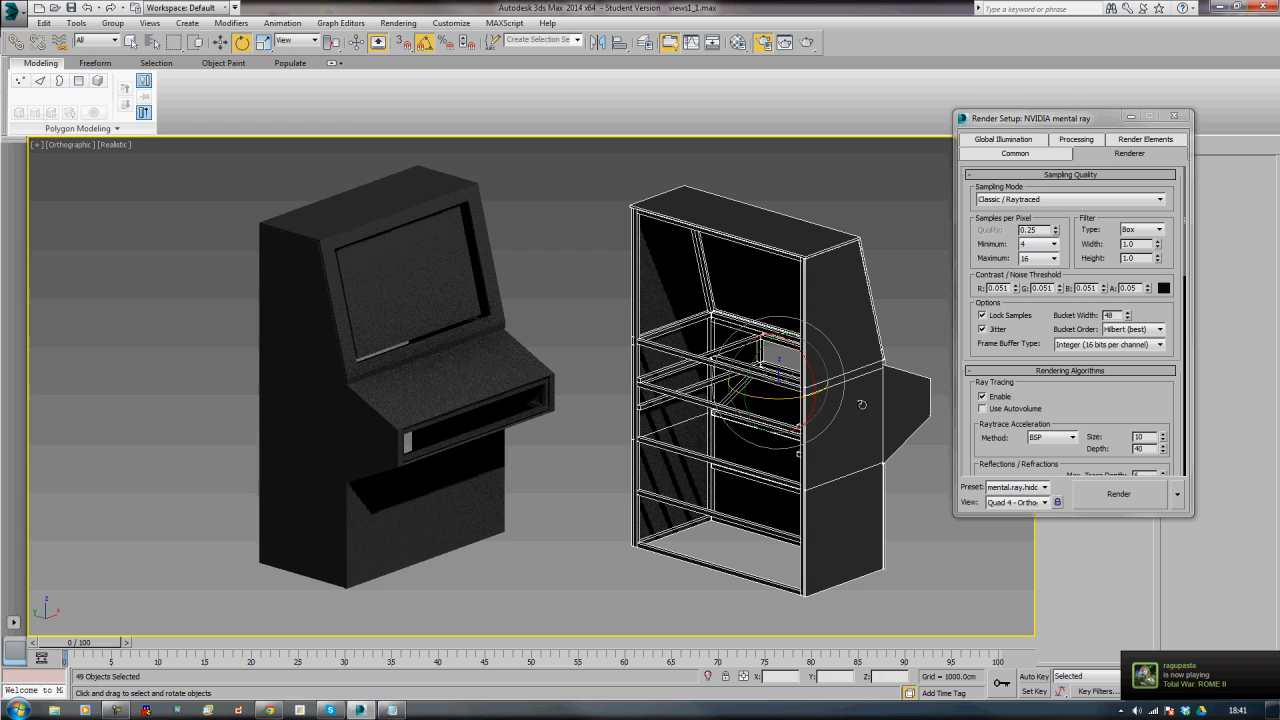
pyautogui.click(921, 328)
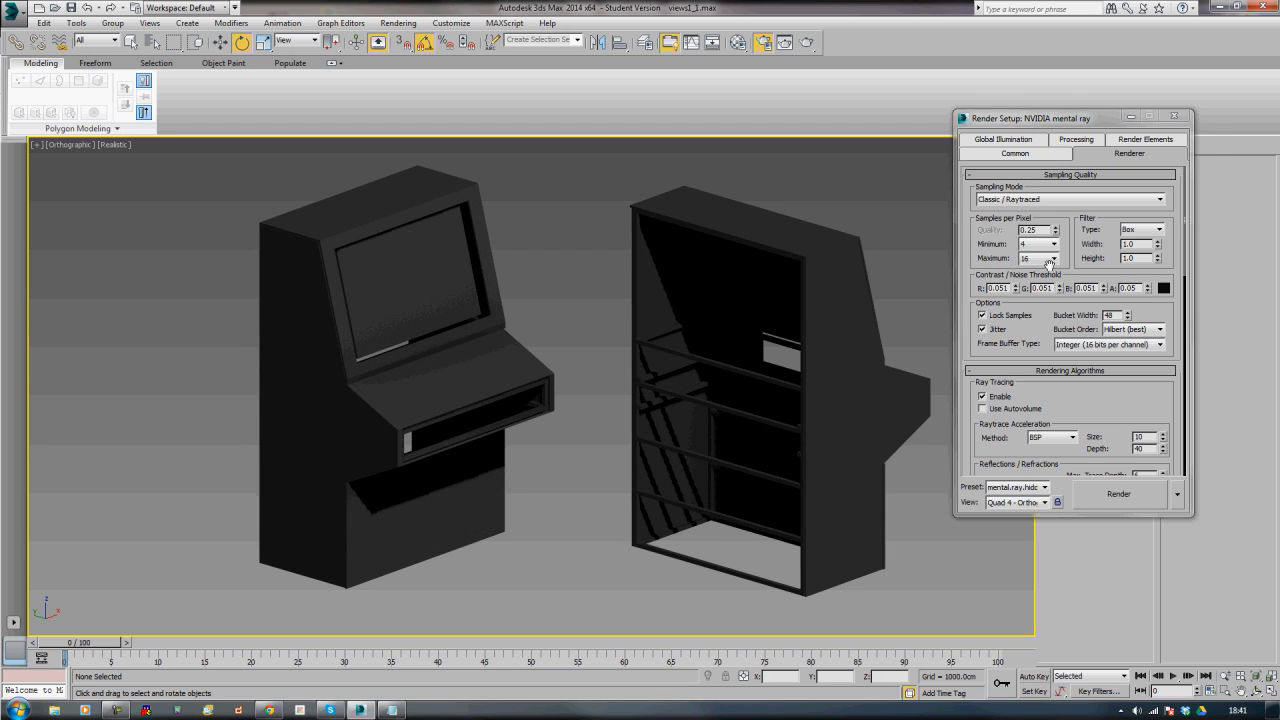
# - Set the render output size to 1600 by 1080 pixels
pyautogui.click(1001, 151)
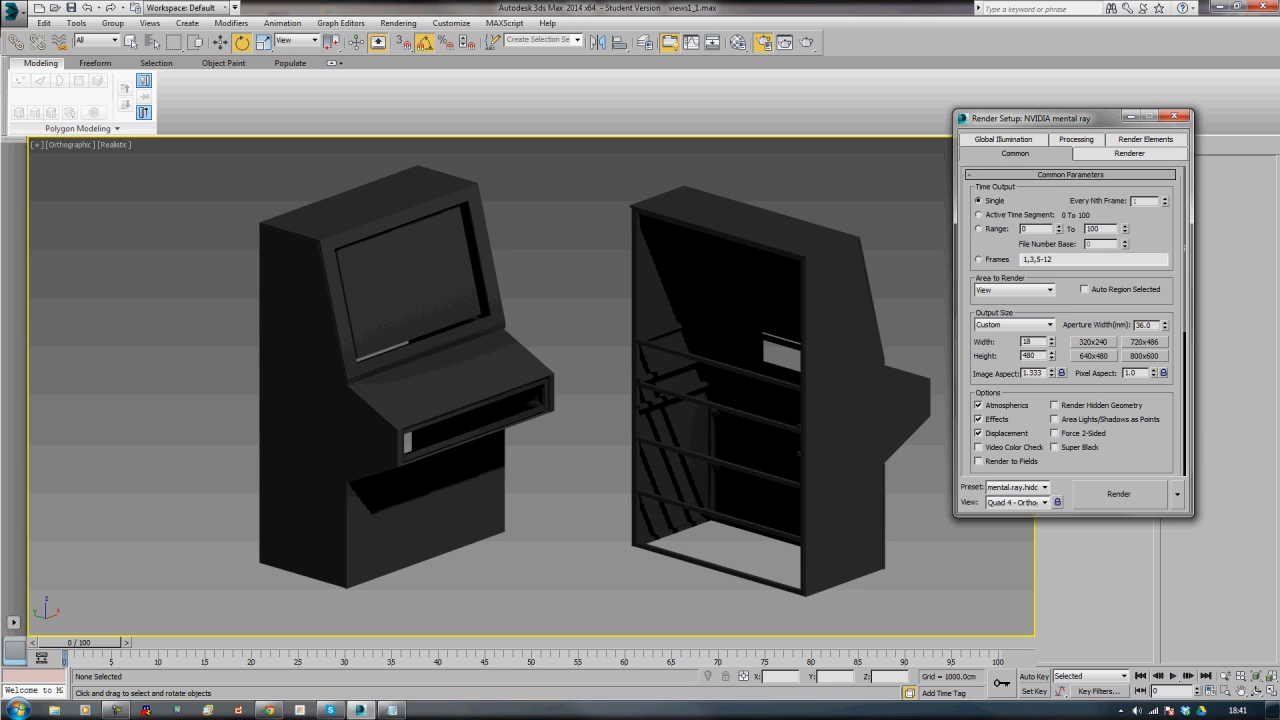
pyautogui.doubleClick(1030, 357)
pyautogui.write('1080')
# - Show safe frames, fit both cabinets inside them and render the orthographic view
pyautogui.click(78, 145)
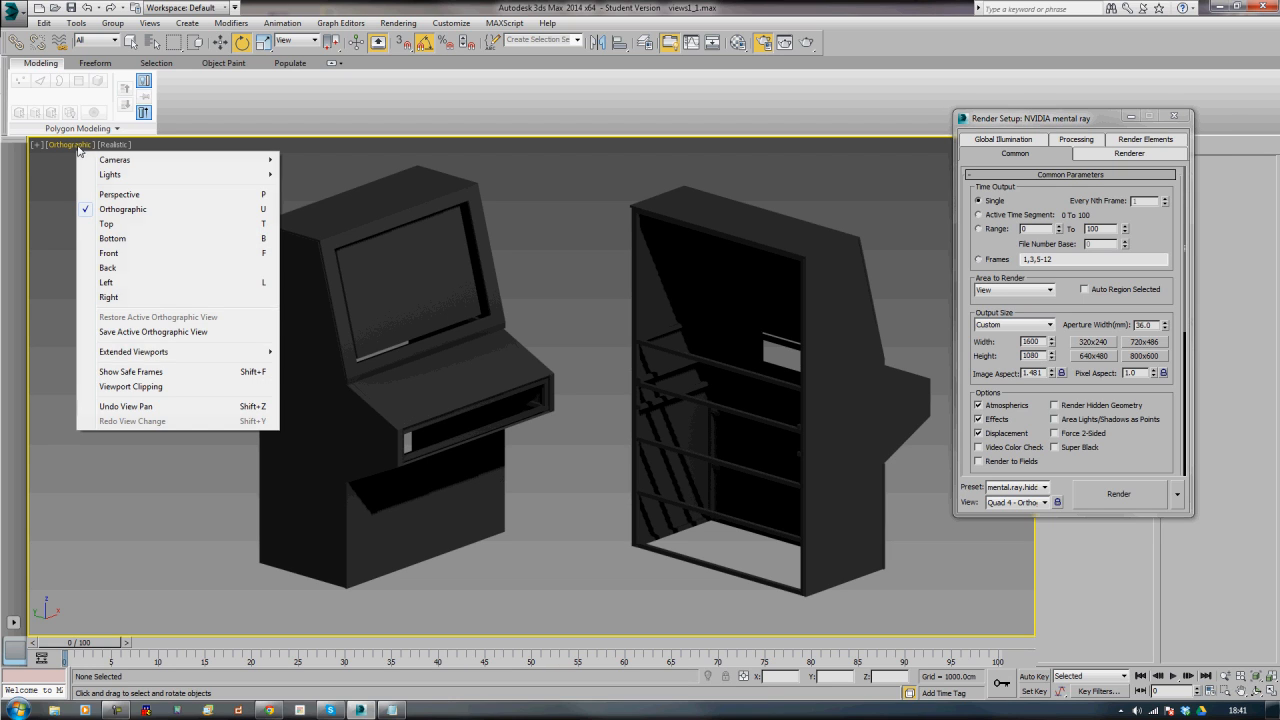
pyautogui.click(130, 372)
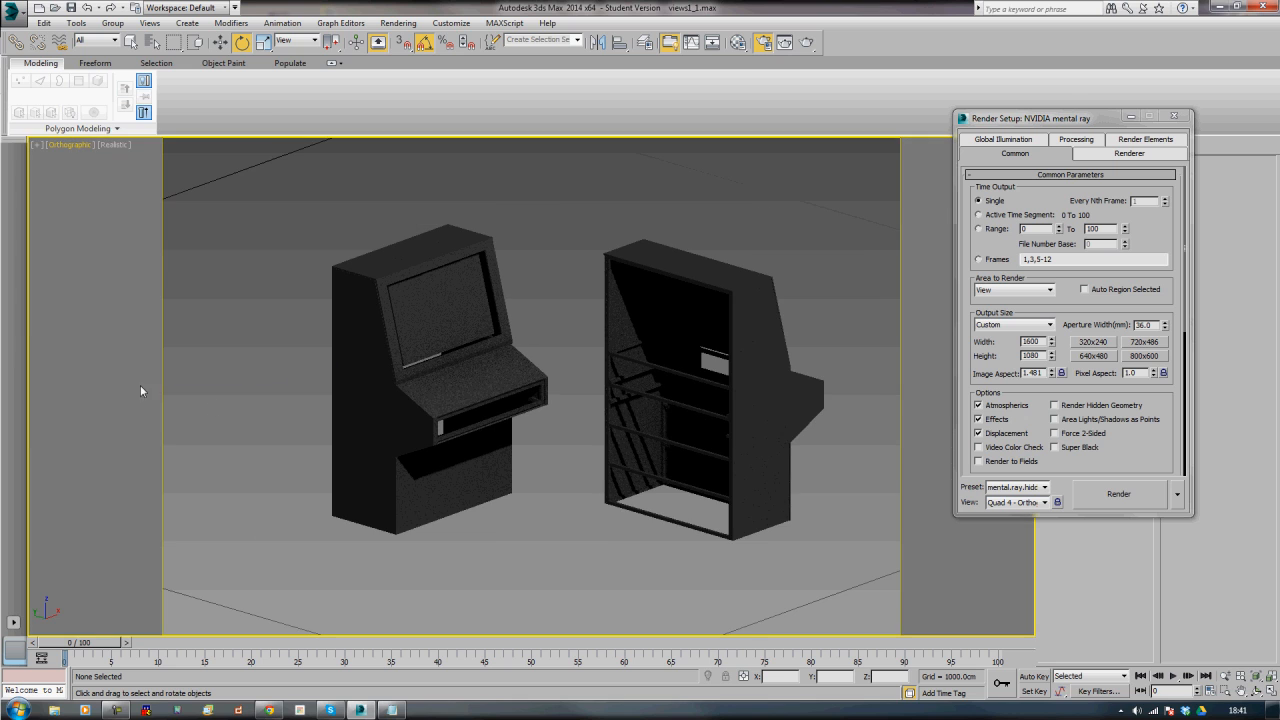
pyautogui.scroll(5, 592, 433)
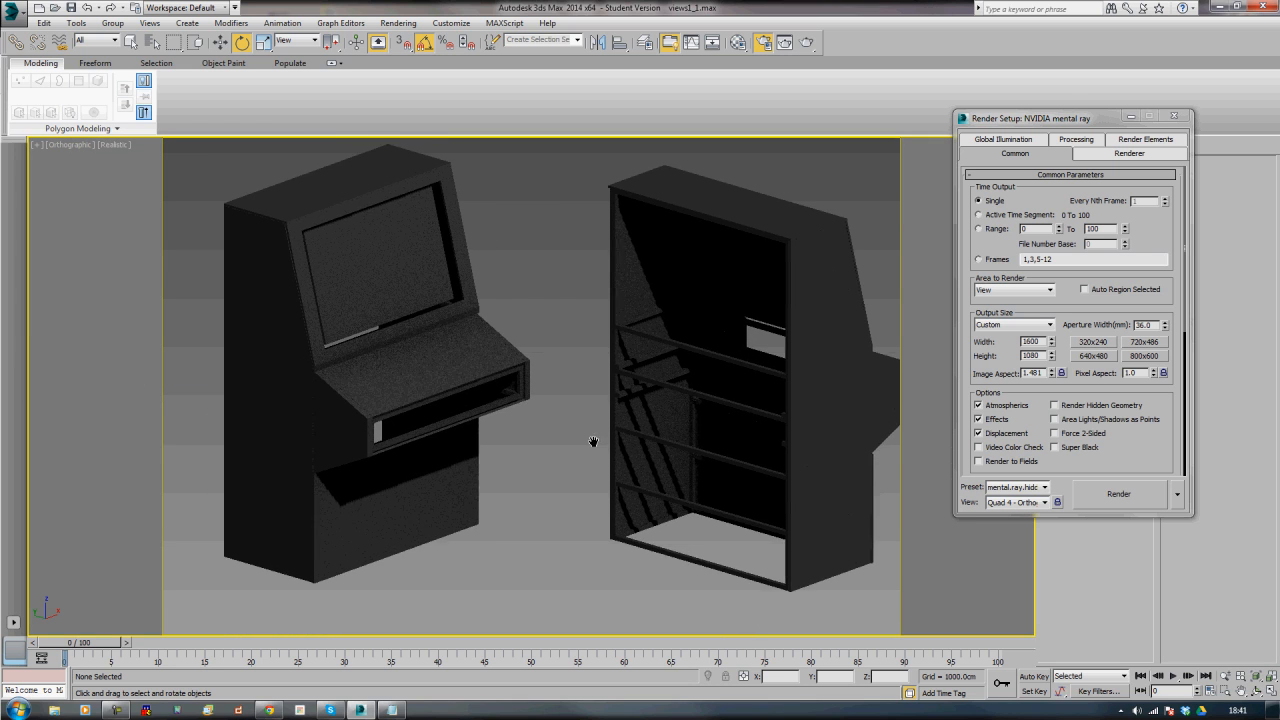
pyautogui.moveTo(594, 440); pyautogui.dragTo(597, 464, button='middle')
pyautogui.hotkey('shift', 'q')
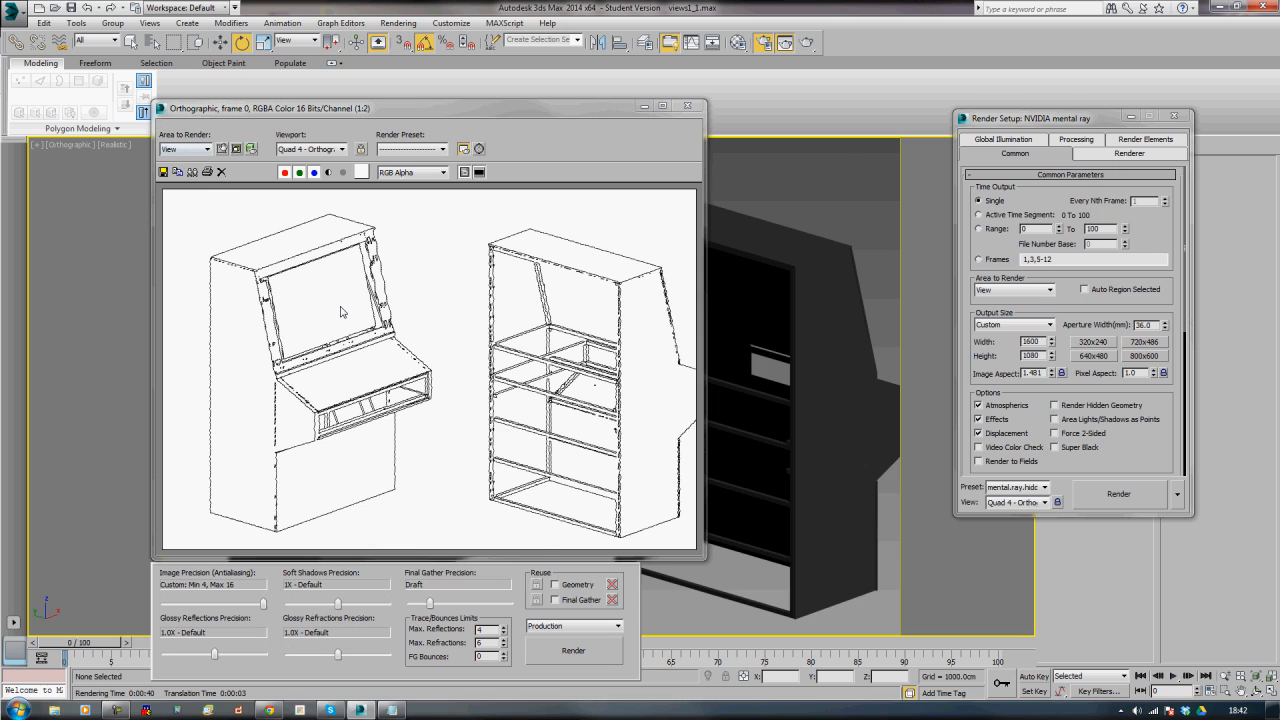
pyautogui.scroll(1, 340, 311)
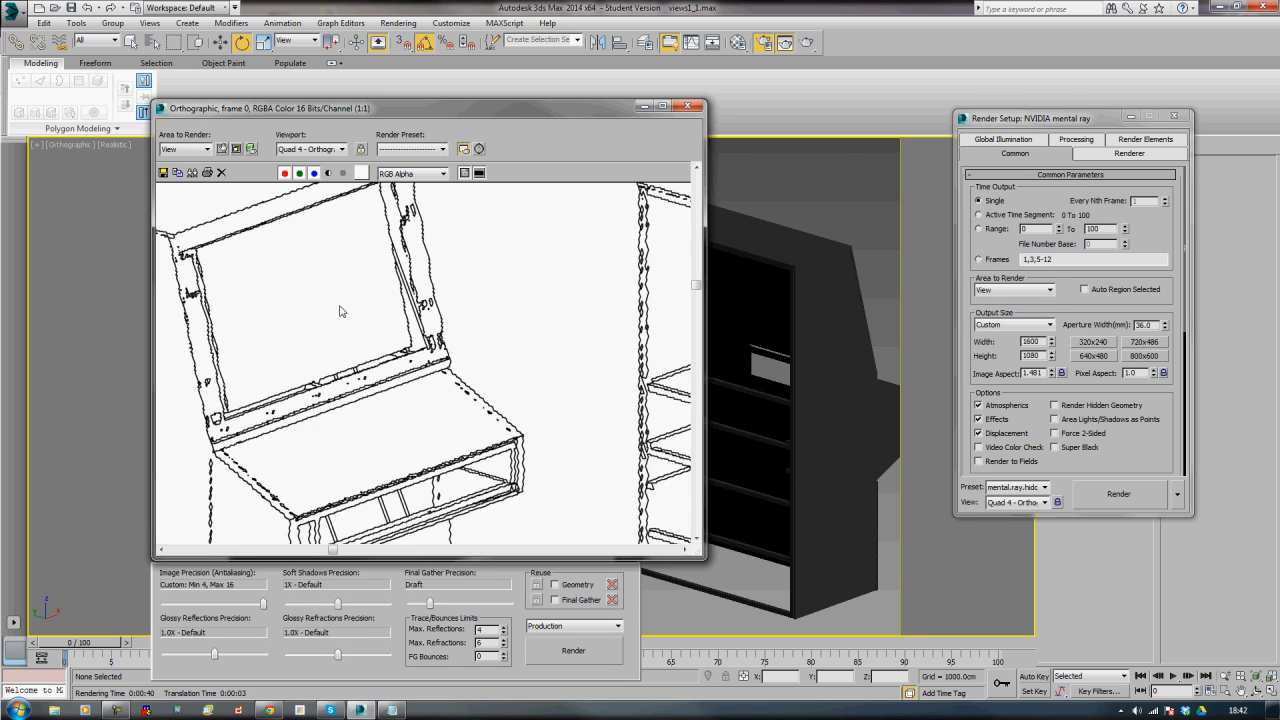
pyautogui.scroll(-1, 340, 311)
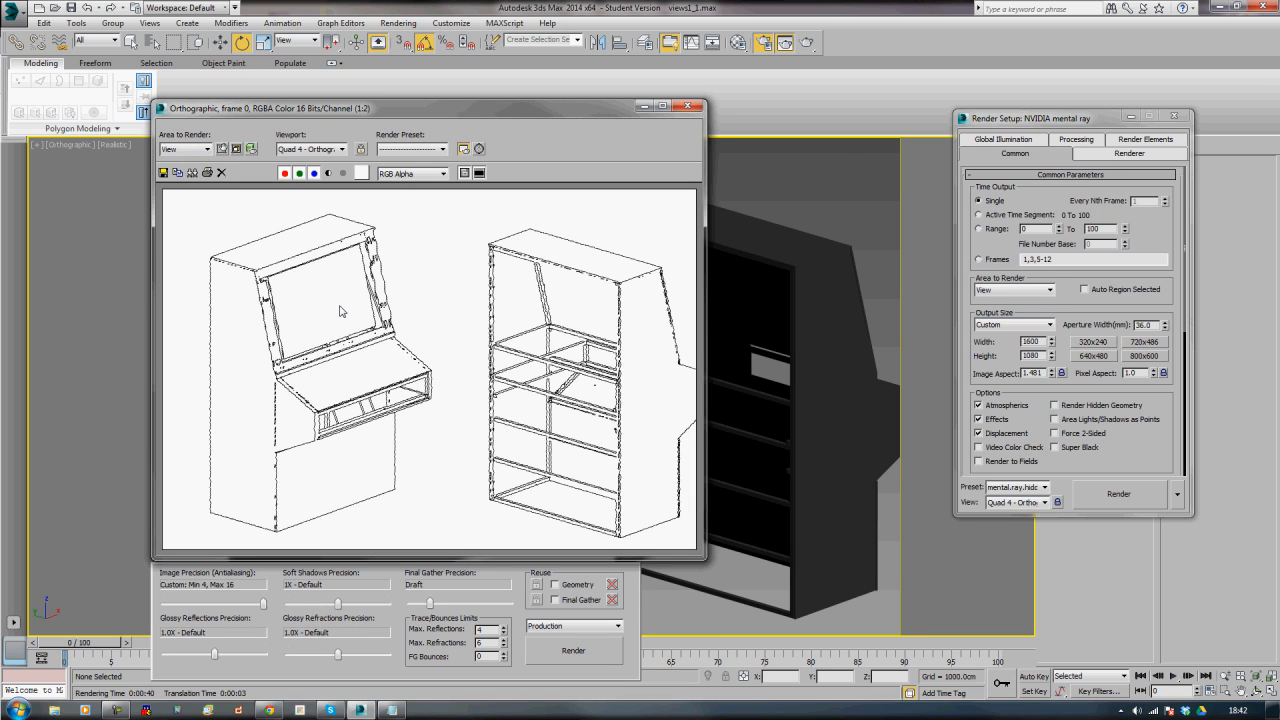
# - Save the render as the JPEG inner_plan_area_shite in the a_cab_large folder and close the rendered frame
pyautogui.click(164, 172)
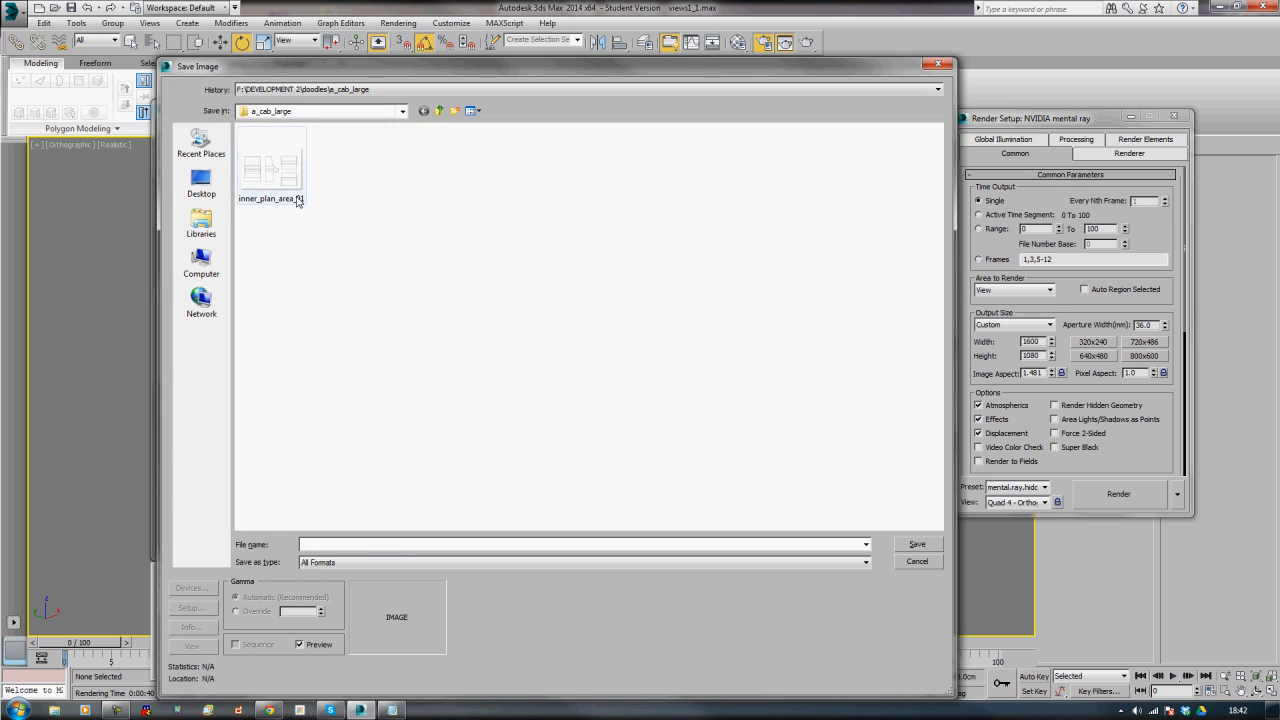
pyautogui.click(379, 544)
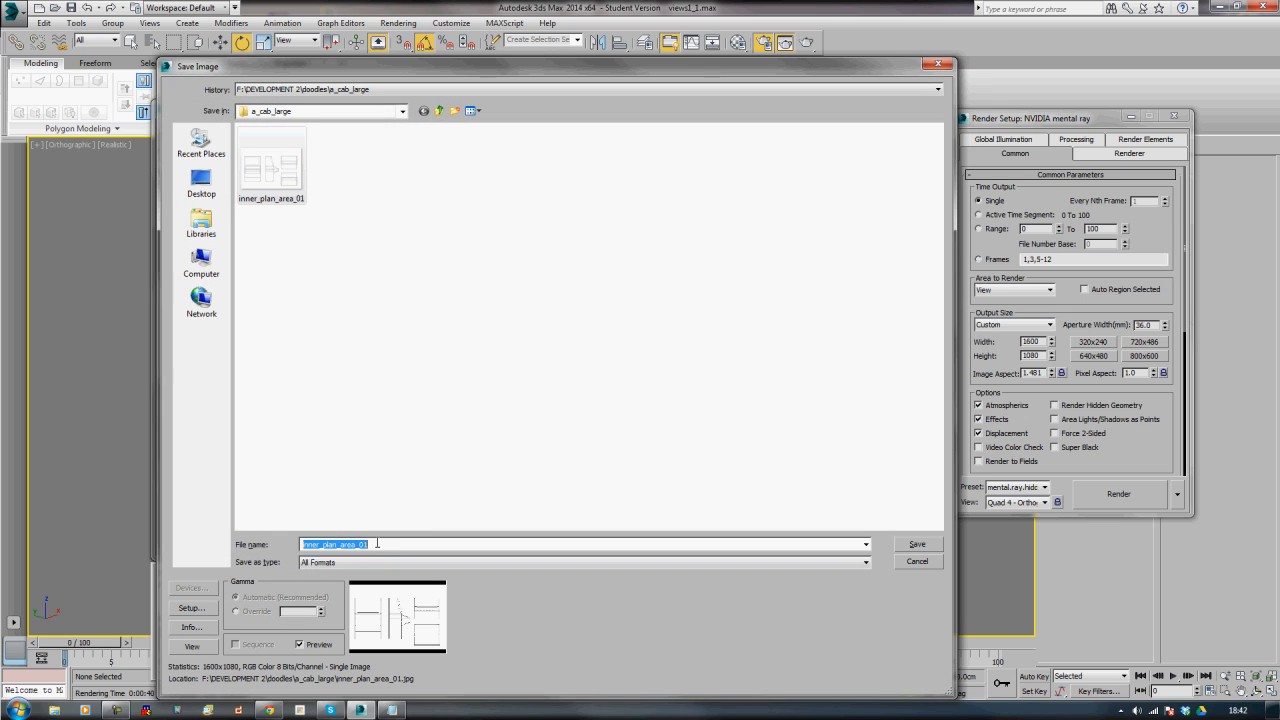
pyautogui.click(384, 544)
pyautogui.press('BackSpace')
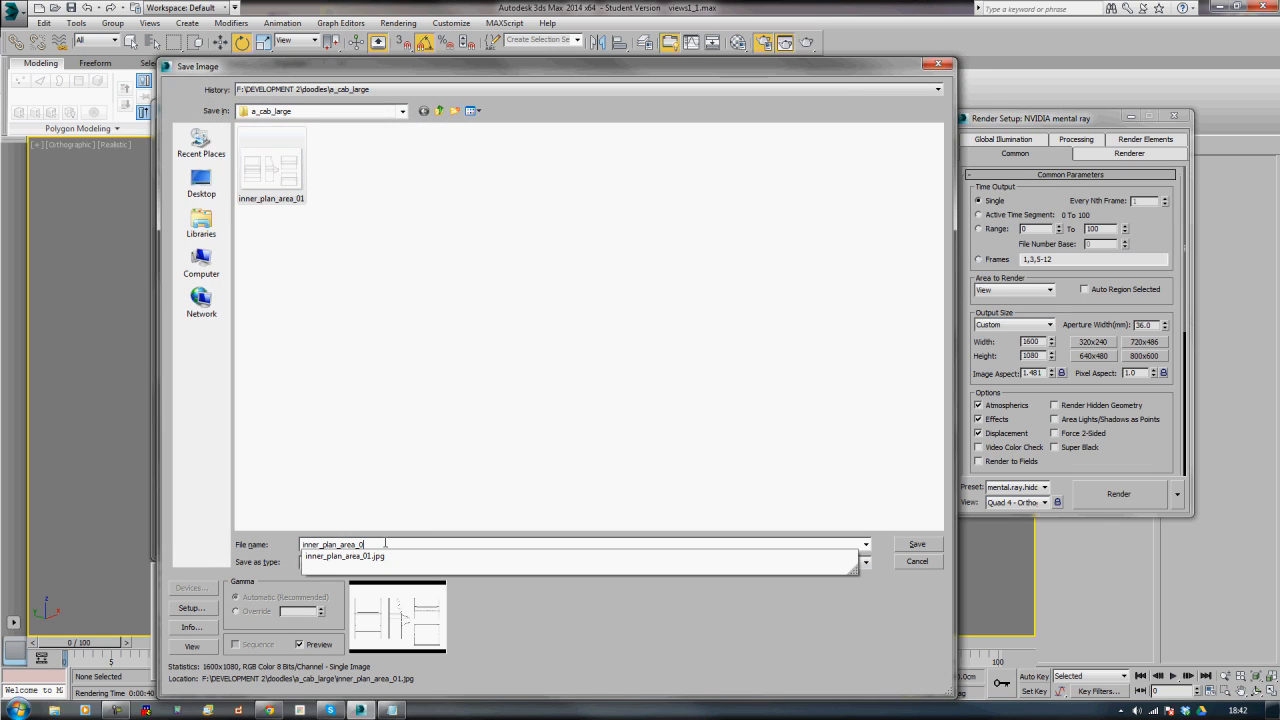
pyautogui.write('shite')
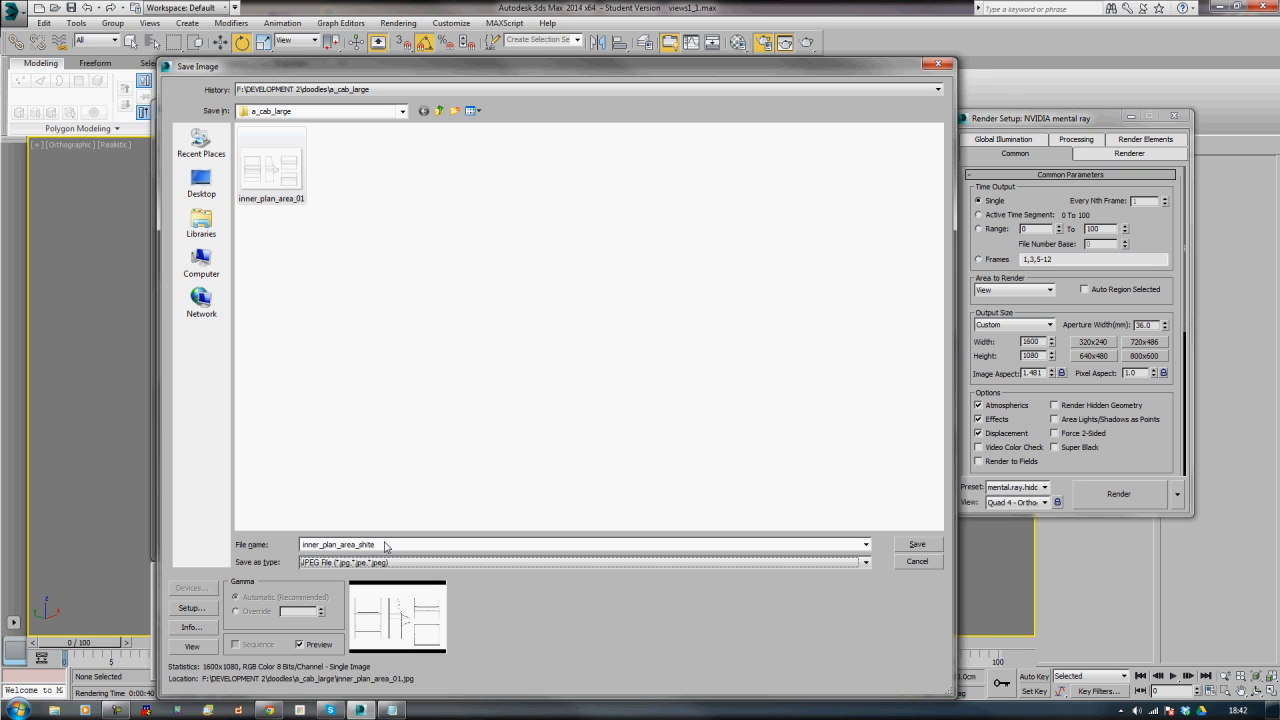
pyautogui.press('Return')
pyautogui.press('Return')
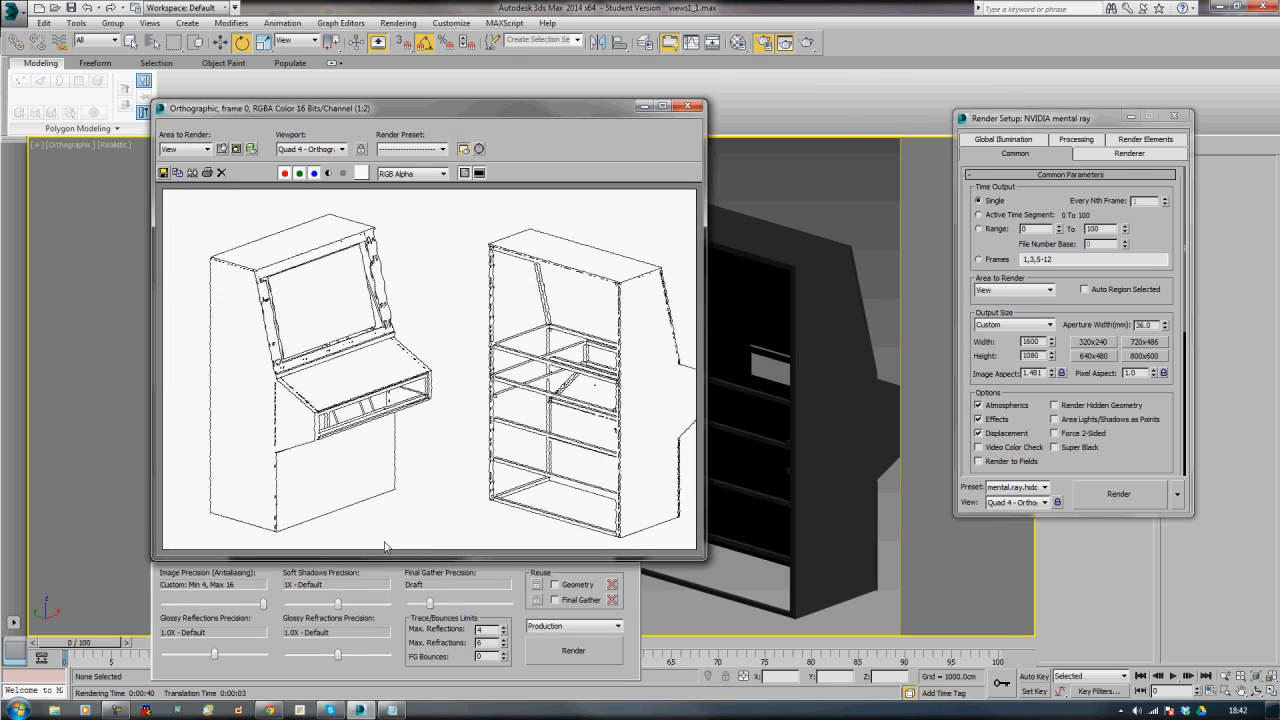
pyautogui.click(688, 105)
# - Switch to the front view and clone the side-on cabinet as a copy placed further along the row
pyautogui.press('f')
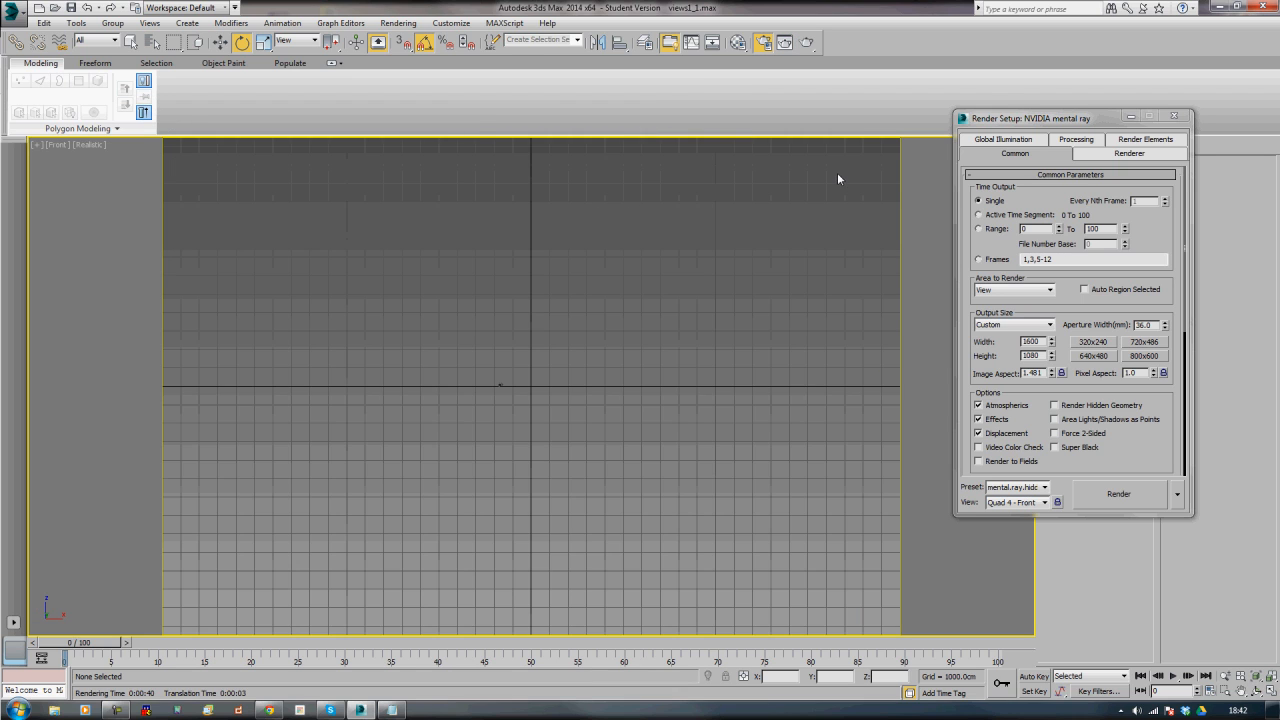
pyautogui.scroll(-6, 766, 263)
pyautogui.moveTo(723, 246); pyautogui.dragTo(587, 336, button='middle')
pyautogui.moveTo(646, 608); pyautogui.dragTo(646, 607)
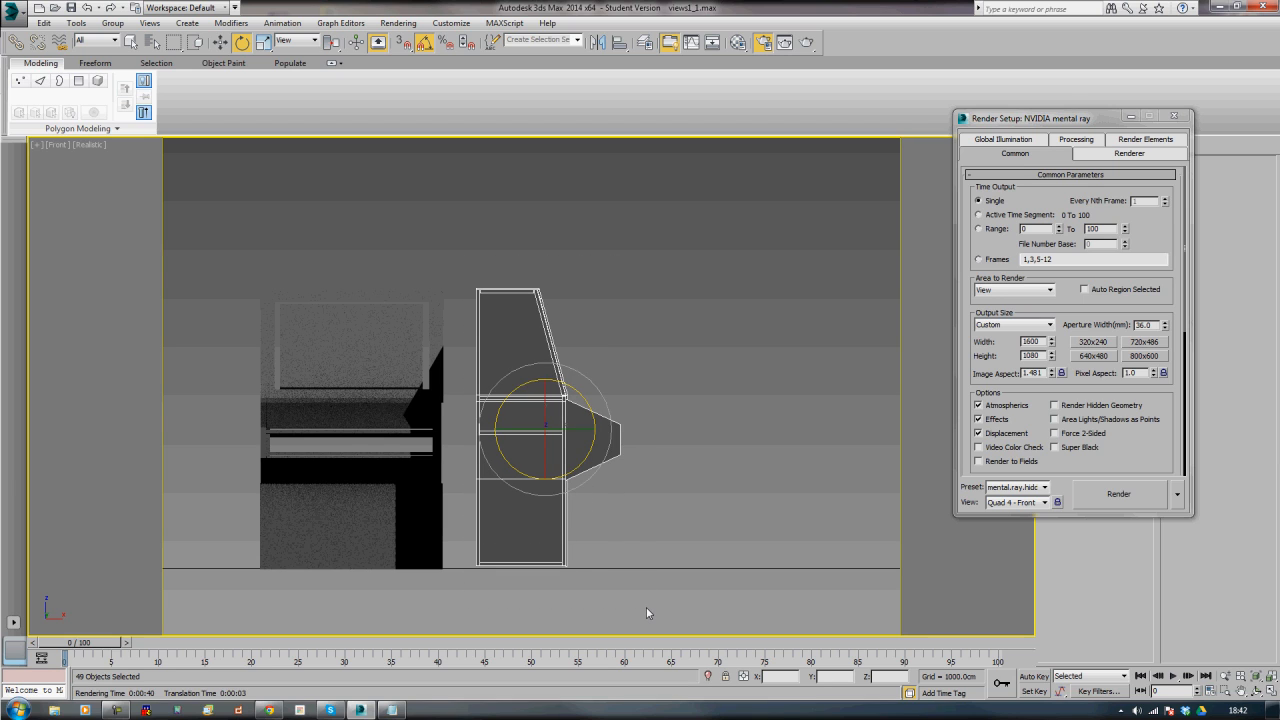
pyautogui.press('w')
pyautogui.keyDown('shift'); pyautogui.moveTo(596, 429); pyautogui.dragTo(797, 429); pyautogui.keyUp('shift')
pyautogui.click(653, 415)
# - Rotate the new copy about its vertical axis so its open back faces the front view
pyautogui.press('e')
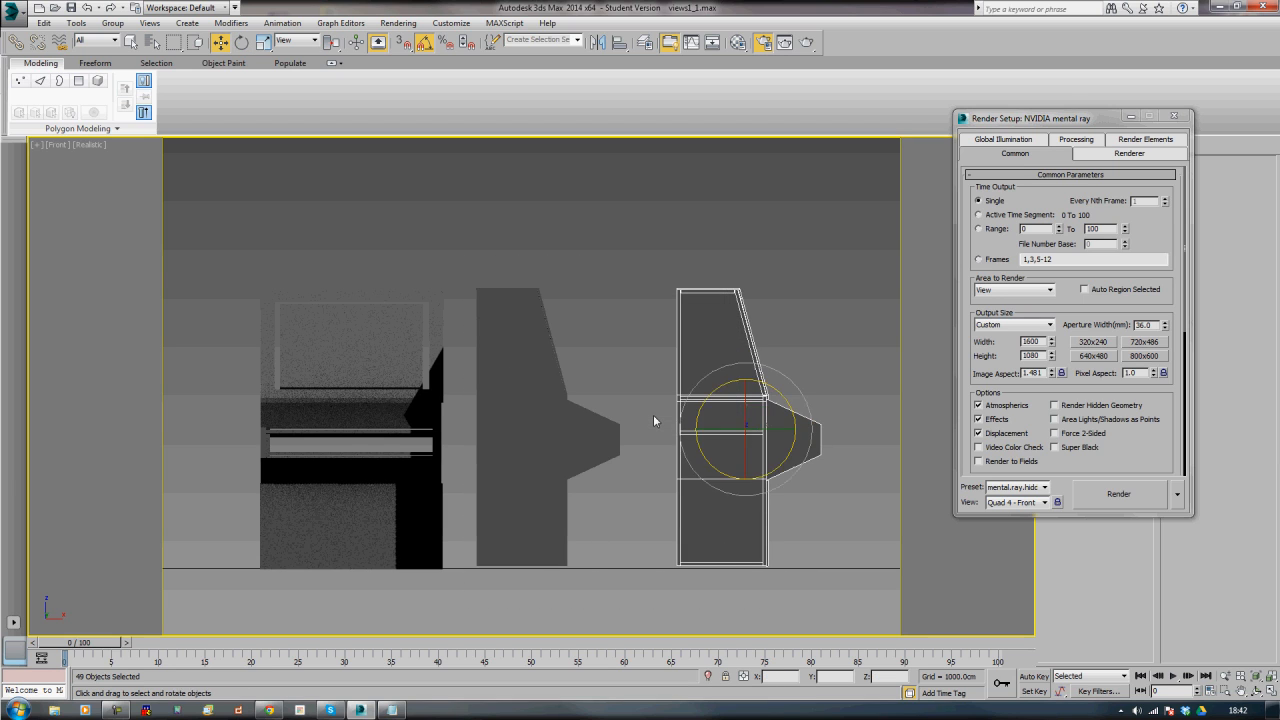
pyautogui.moveTo(726, 428); pyautogui.dragTo(782, 437)
pyautogui.moveTo(757, 402)
pyautogui.mouseDown(button='middle')
pyautogui.moveTo(744, 463)
pyautogui.moveTo(741, 453)
pyautogui.mouseUp(button='middle')
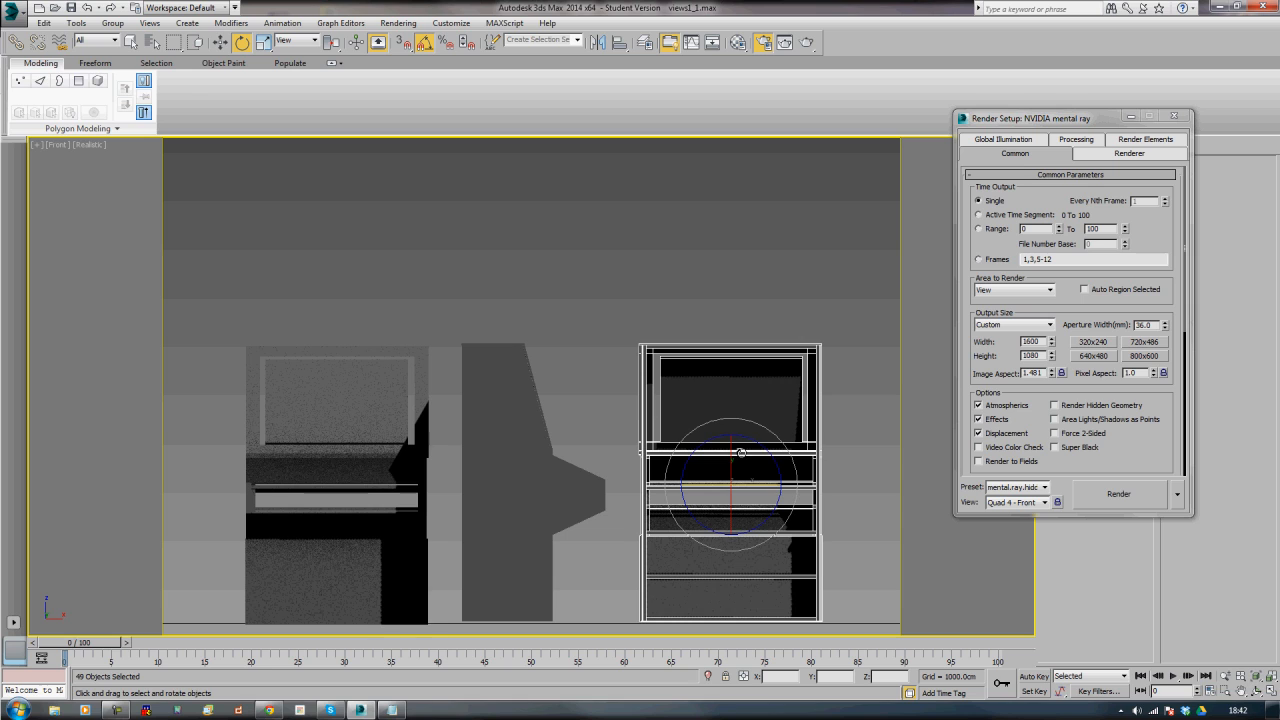
# - Clone the rear-facing cabinet directly above itself and rotate the copy to show its underside
pyautogui.press('w')
pyautogui.moveTo(740, 453)
pyautogui.mouseDown()
pyautogui.moveTo(737, 213)
pyautogui.moveTo(739, 228)
pyautogui.mouseUp()
pyautogui.click(637, 413)
pyautogui.press('e')
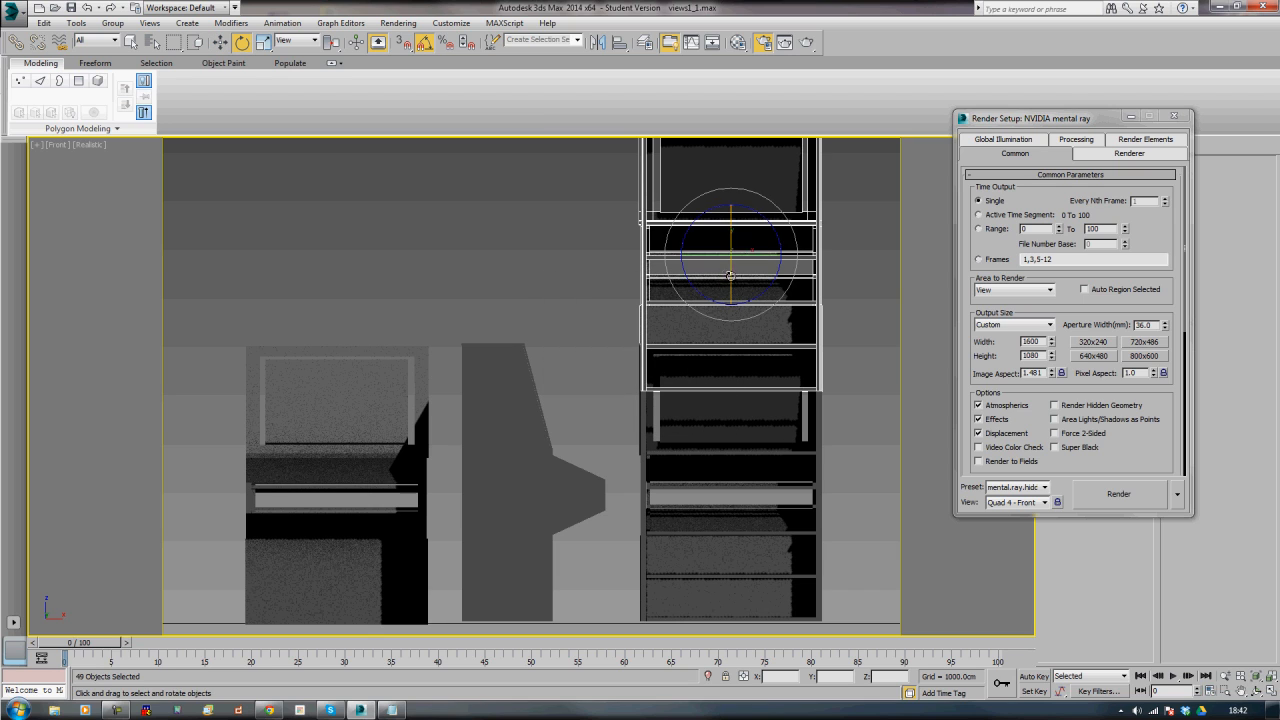
pyautogui.moveTo(734, 279)
pyautogui.mouseDown()
pyautogui.moveTo(745, 219)
pyautogui.moveTo(524, 255)
pyautogui.moveTo(432, 255)
pyautogui.mouseUp()
# - Clone the underside cabinet above the front-facing one and rotate the copy to show its top
pyautogui.press('w')
pyautogui.click(643, 412)
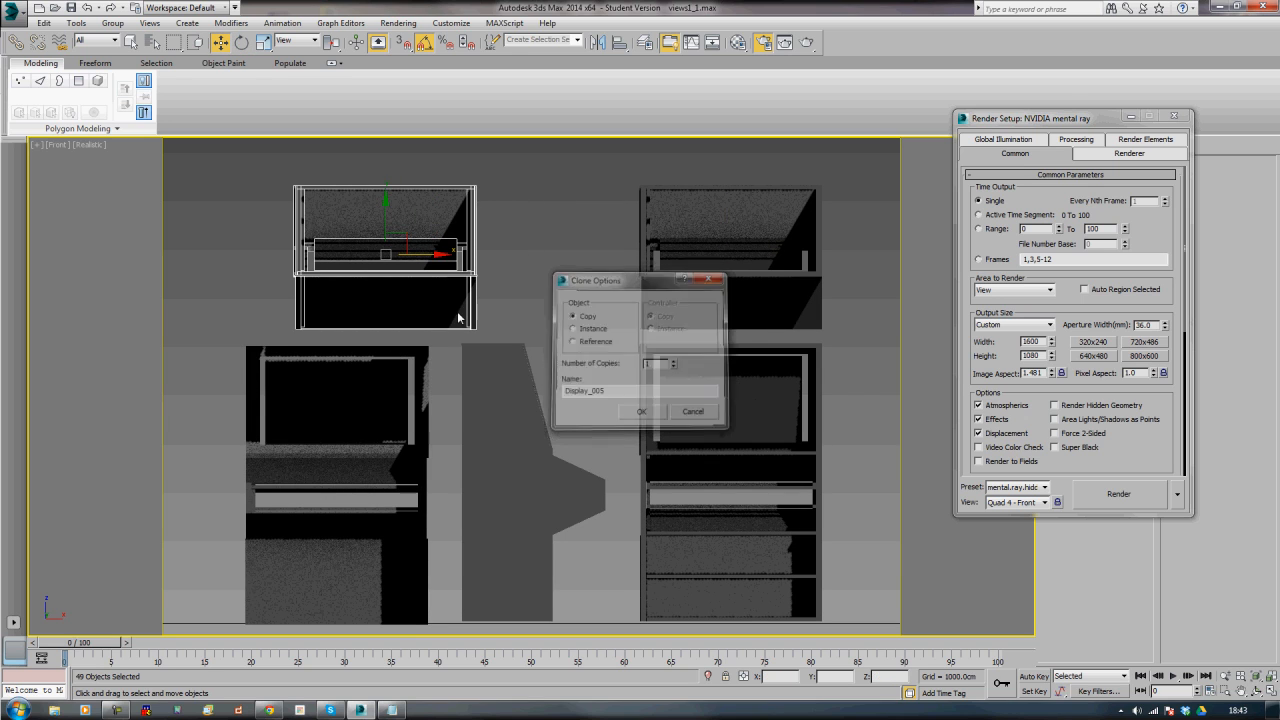
pyautogui.press('e')
pyautogui.moveTo(388, 217); pyautogui.dragTo(386, 336)
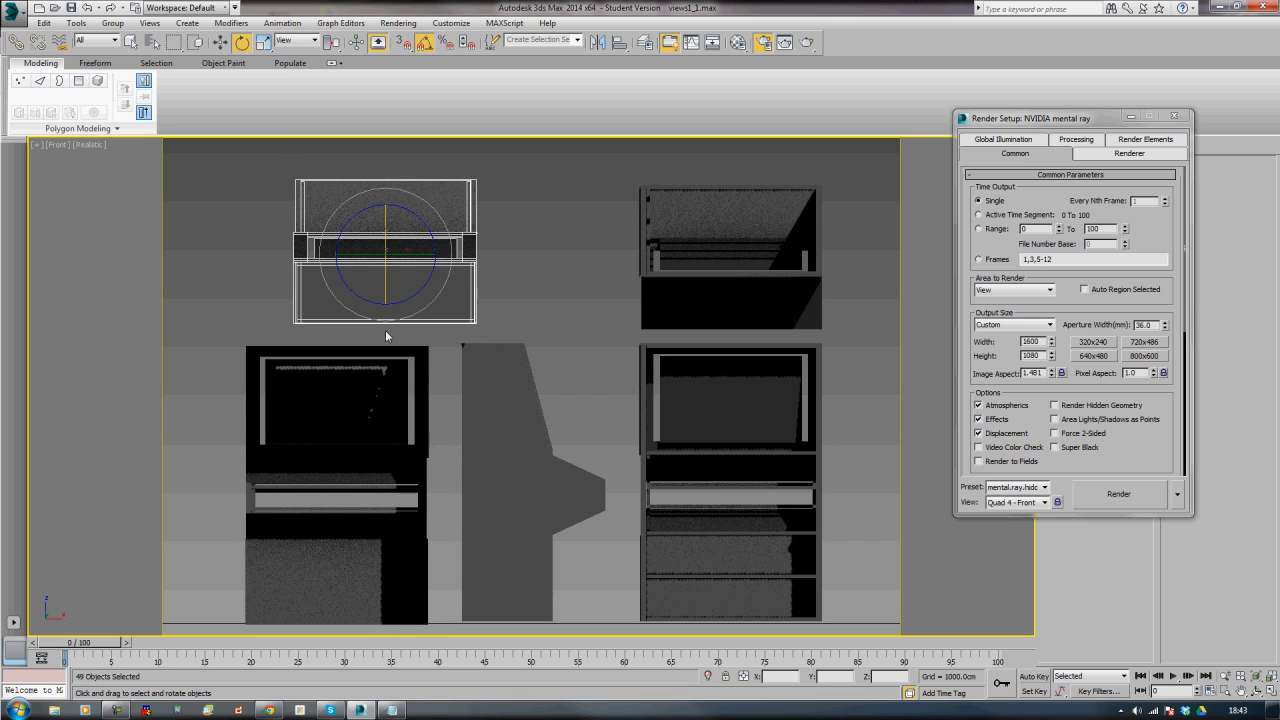
# - Deselect everything, centre the five cabinet views within the safe frame and render the front view
pyautogui.click(533, 269)
pyautogui.moveTo(529, 320); pyautogui.dragTo(523, 316, button='middle')
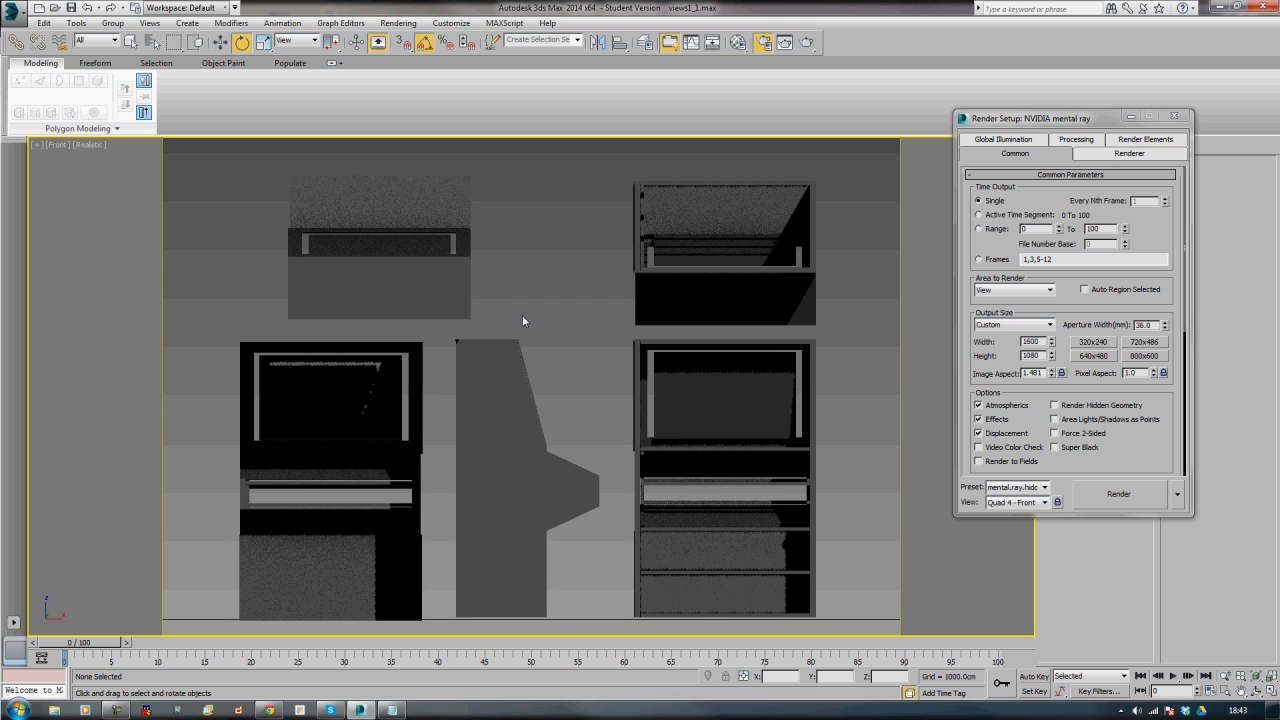
pyautogui.hotkey('shift', 'q')
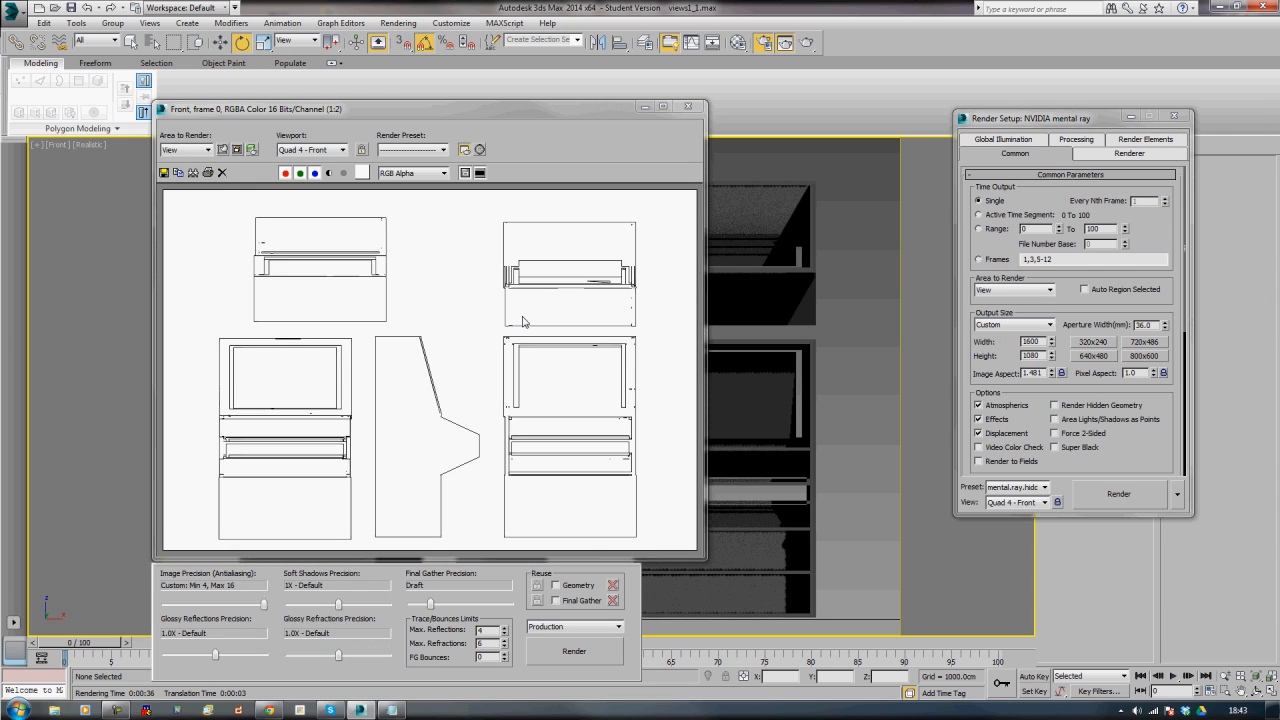
# - Save the rendered five-view plan as a JPEG image named outer_plan_area_01 in the a_cab_large folder
pyautogui.click(164, 173)
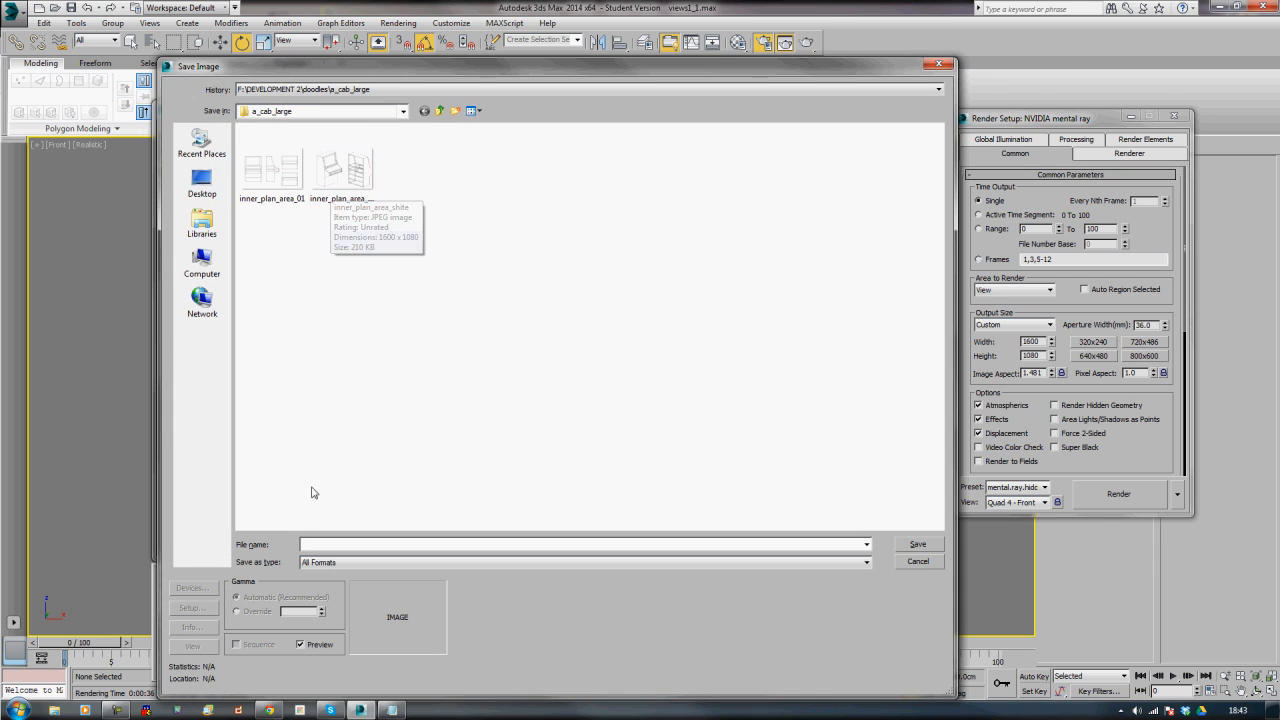
pyautogui.click(273, 174)
pyautogui.click(370, 544)
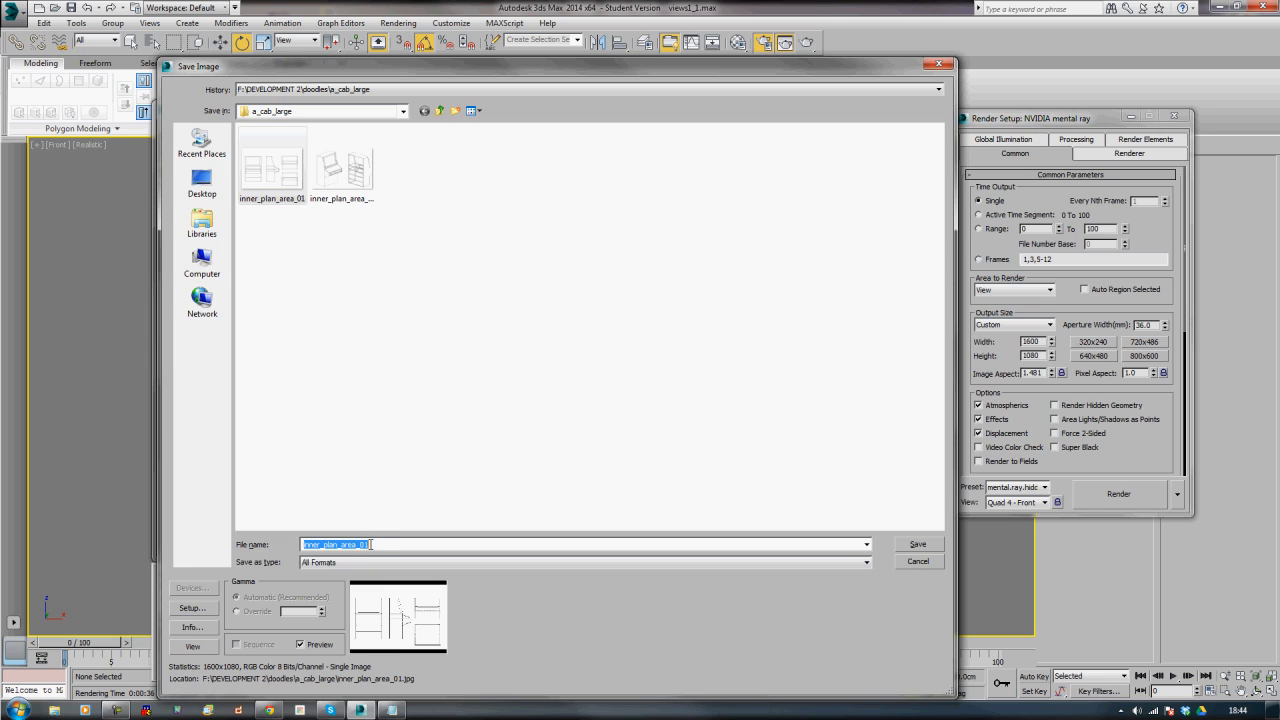
pyautogui.write('oute')
pyautogui.moveTo(376, 545); pyautogui.dragTo(270, 547)
pyautogui.press('Tab')
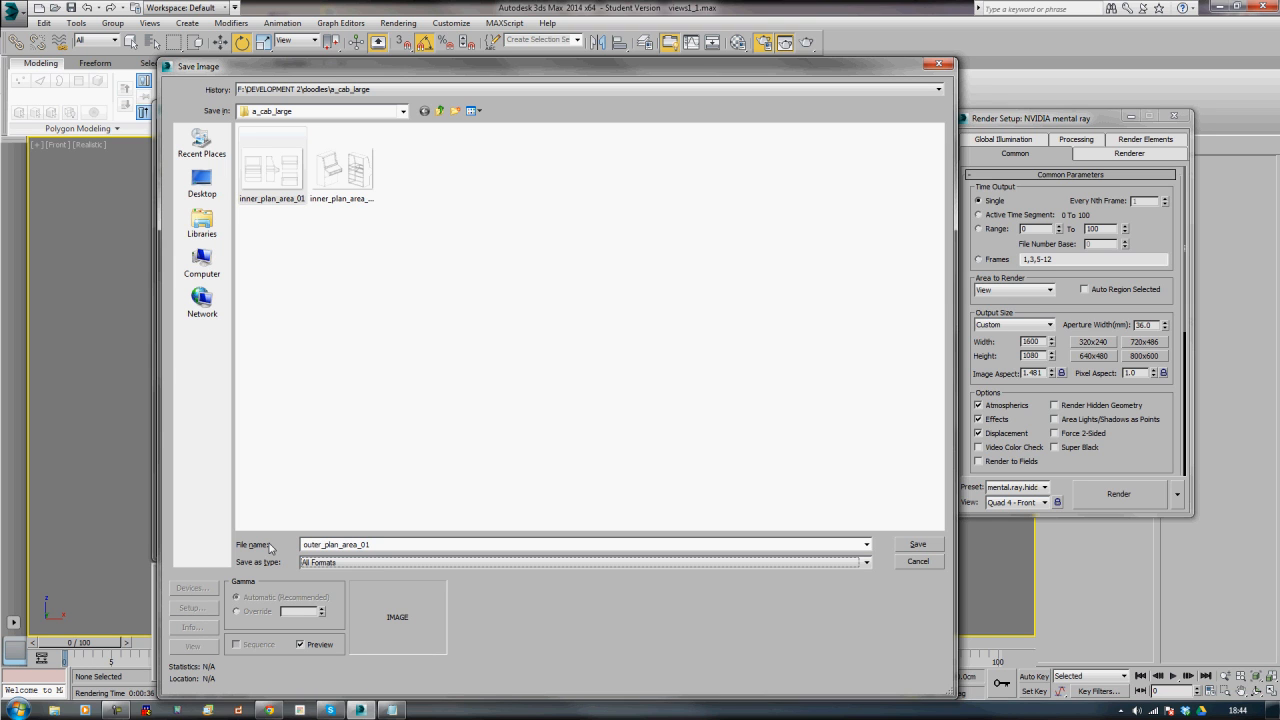
pyautogui.press('j')
pyautogui.press('Return')
pyautogui.press('Return')
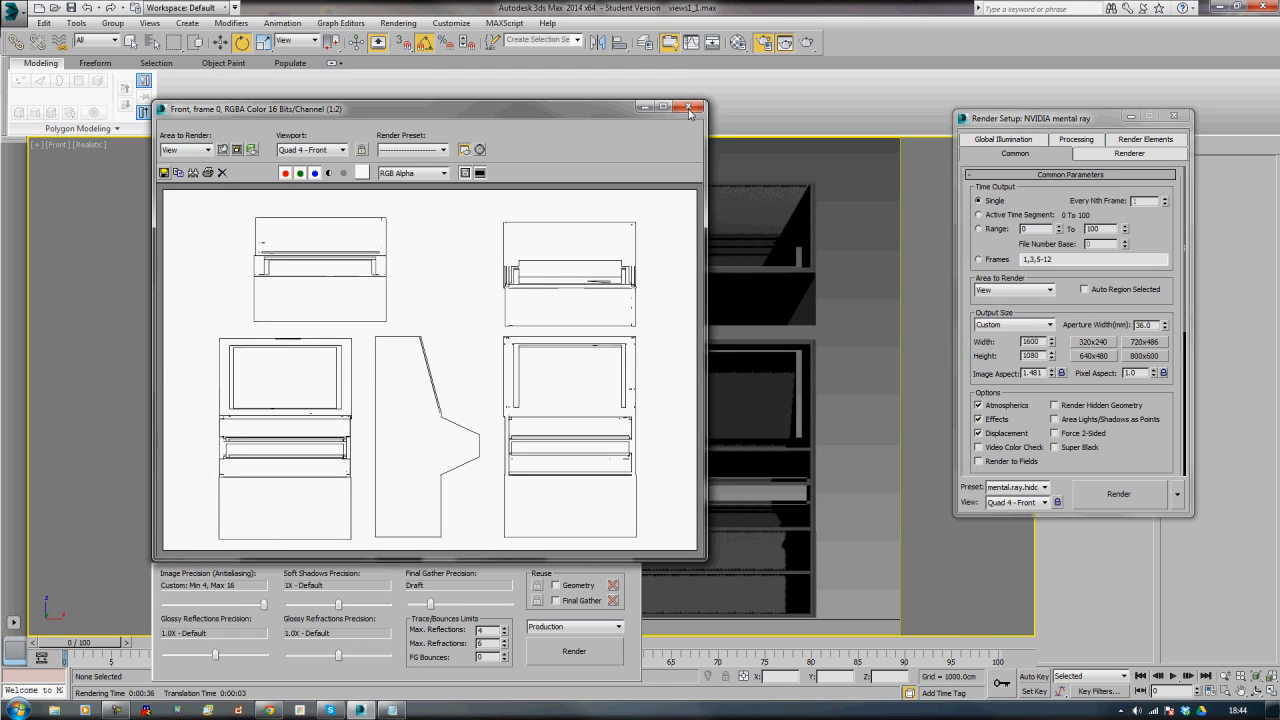
# - Close the rendered image and reopen views1_1.max without saving the current scene changes
pyautogui.click(688, 107)
pyautogui.scroll(-4, 427, 240)
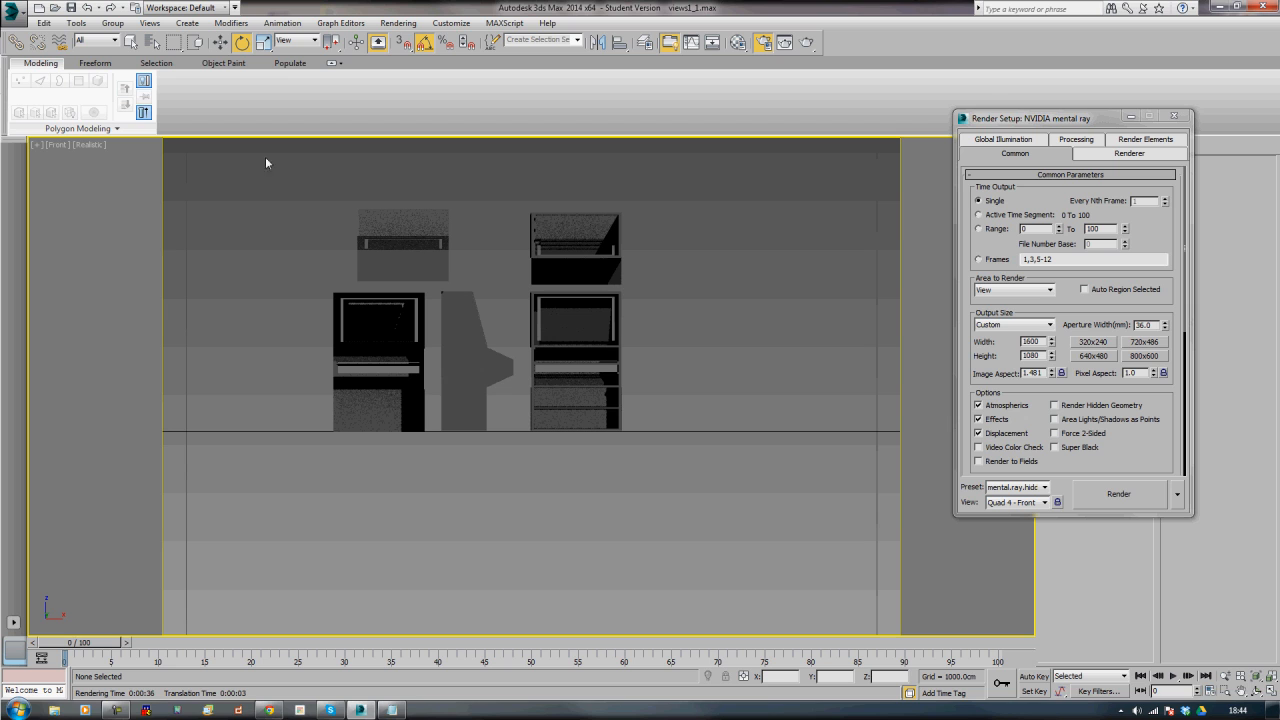
pyautogui.click(14, 14)
pyautogui.click(117, 88)
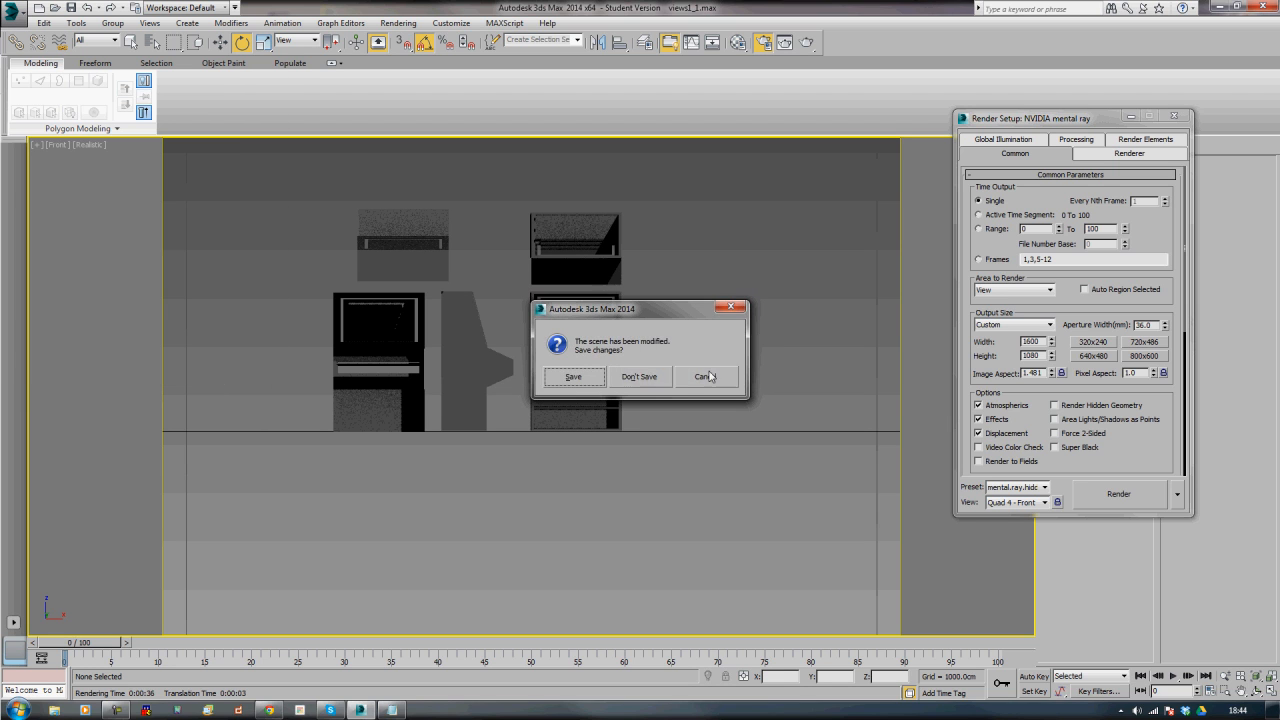
pyautogui.click(660, 377)
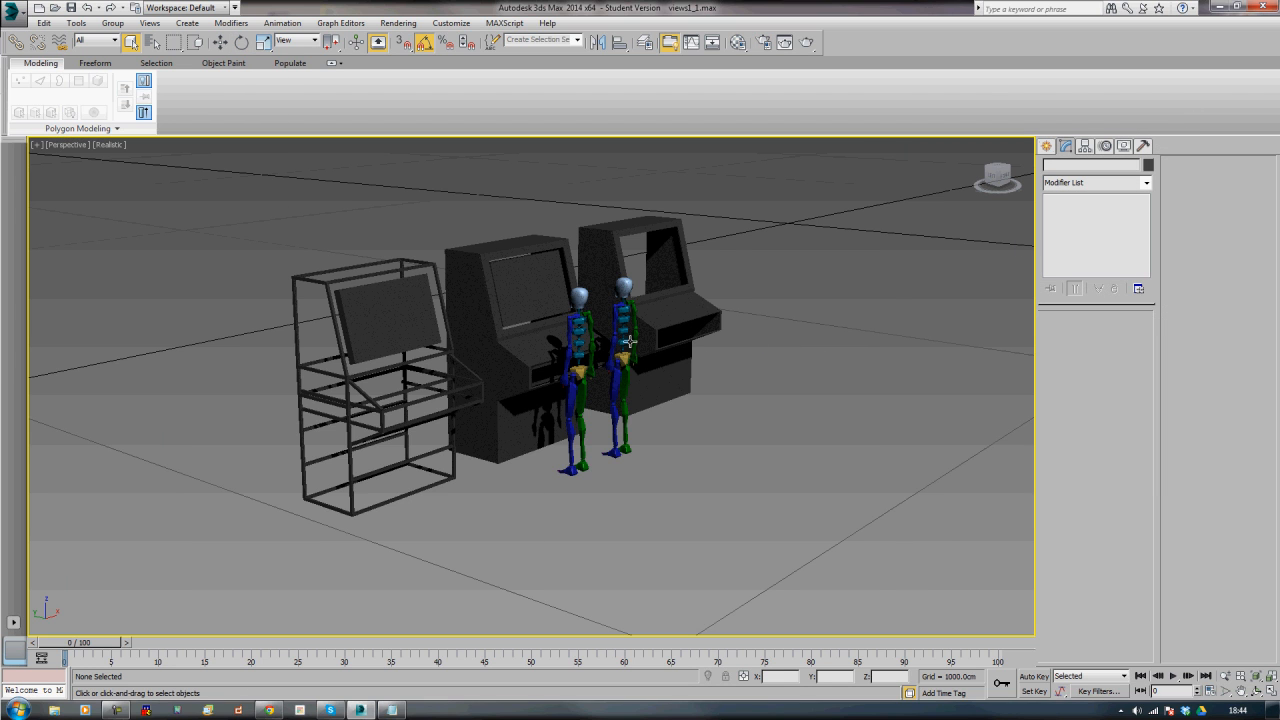
# - Delete the bare inner frame and the empty outer shell, keeping the assembled cabinet and the two figures
pyautogui.keyDown('alt'); pyautogui.moveTo(629, 341); pyautogui.dragTo(480, 304, button='middle'); pyautogui.keyUp('alt')
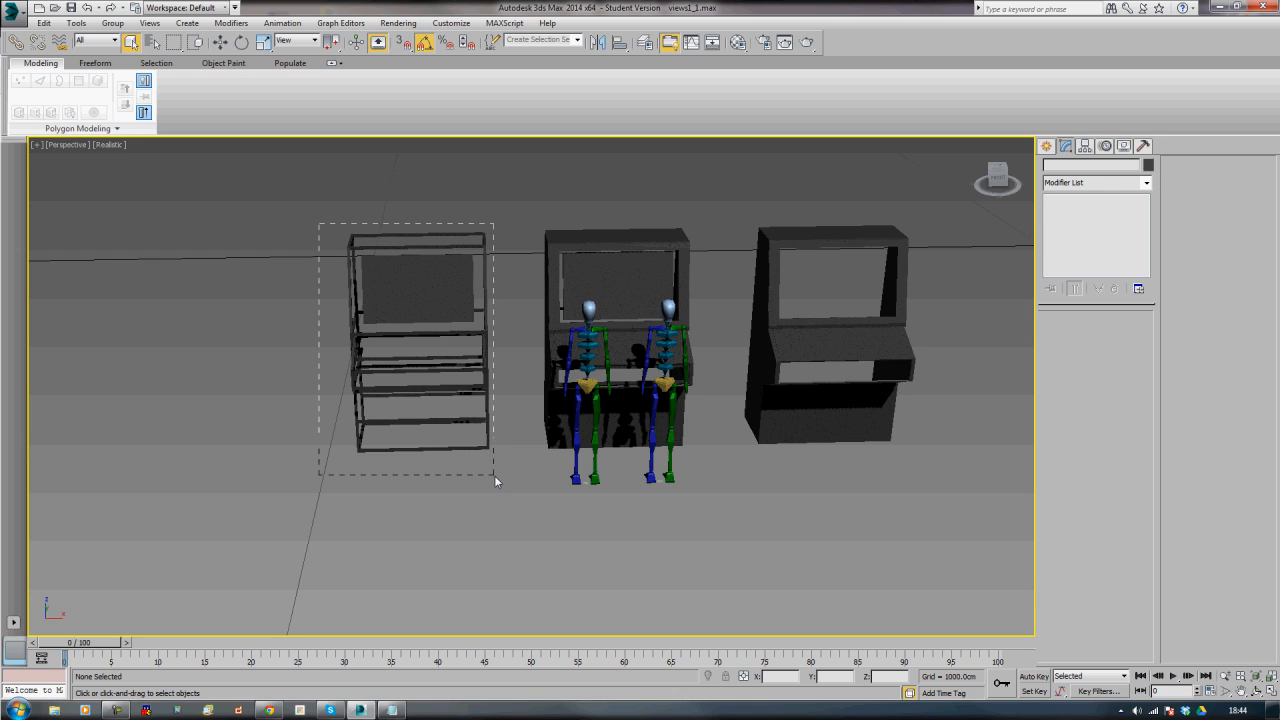
pyautogui.moveTo(494, 475); pyautogui.dragTo(493, 474)
pyautogui.press('Delete')
pyautogui.moveTo(745, 213); pyautogui.dragTo(920, 498)
pyautogui.press('Delete')
# - Save the scene as a new file named views1_2_f
pyautogui.click(16, 16)
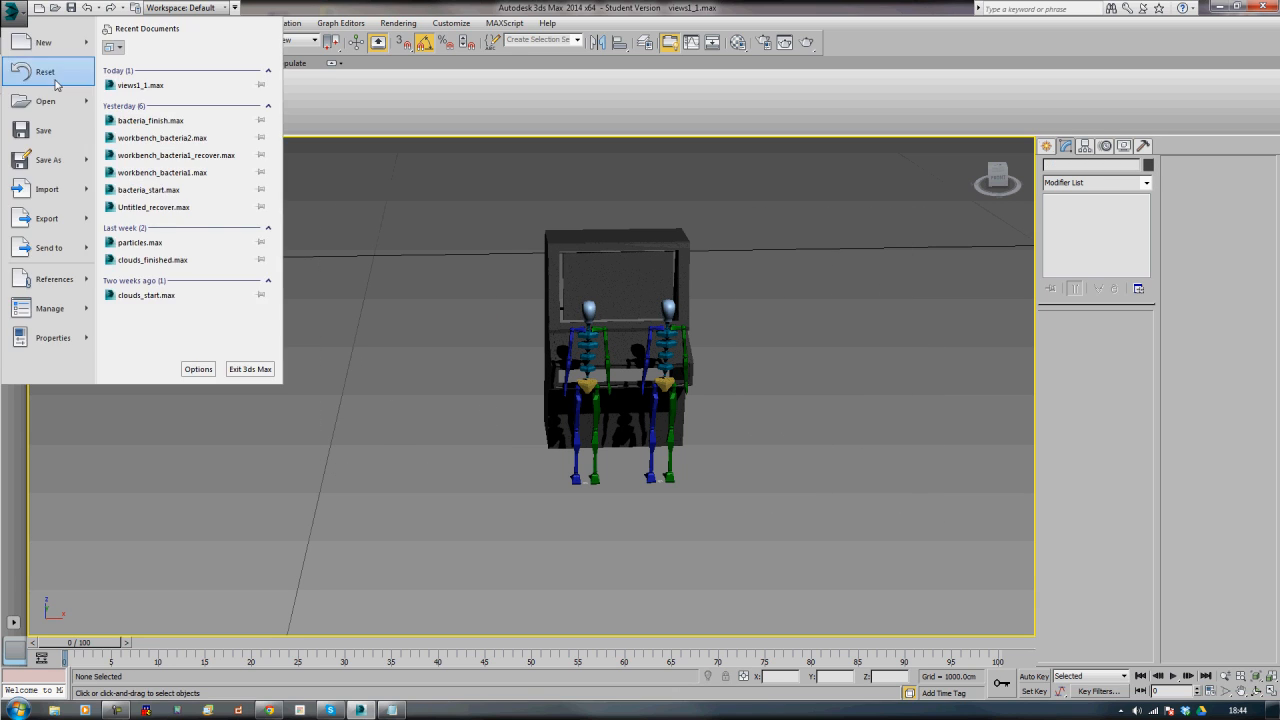
pyautogui.click(48, 160)
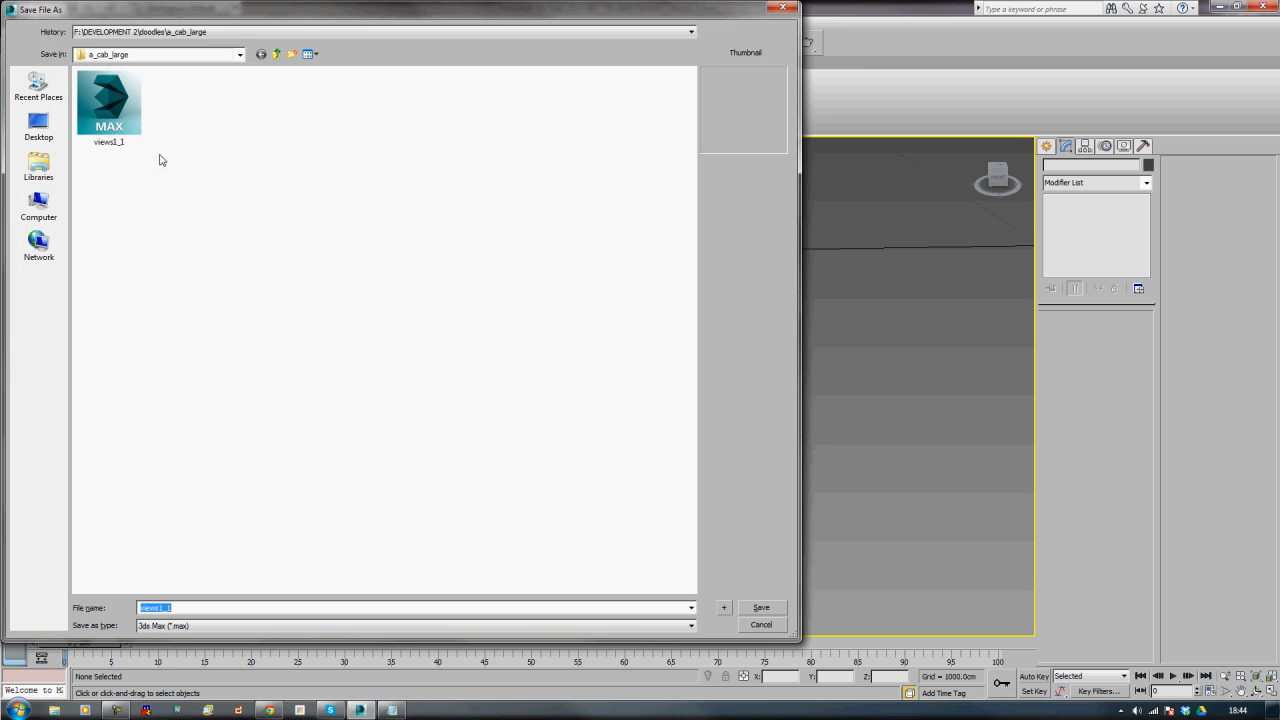
pyautogui.click(186, 608)
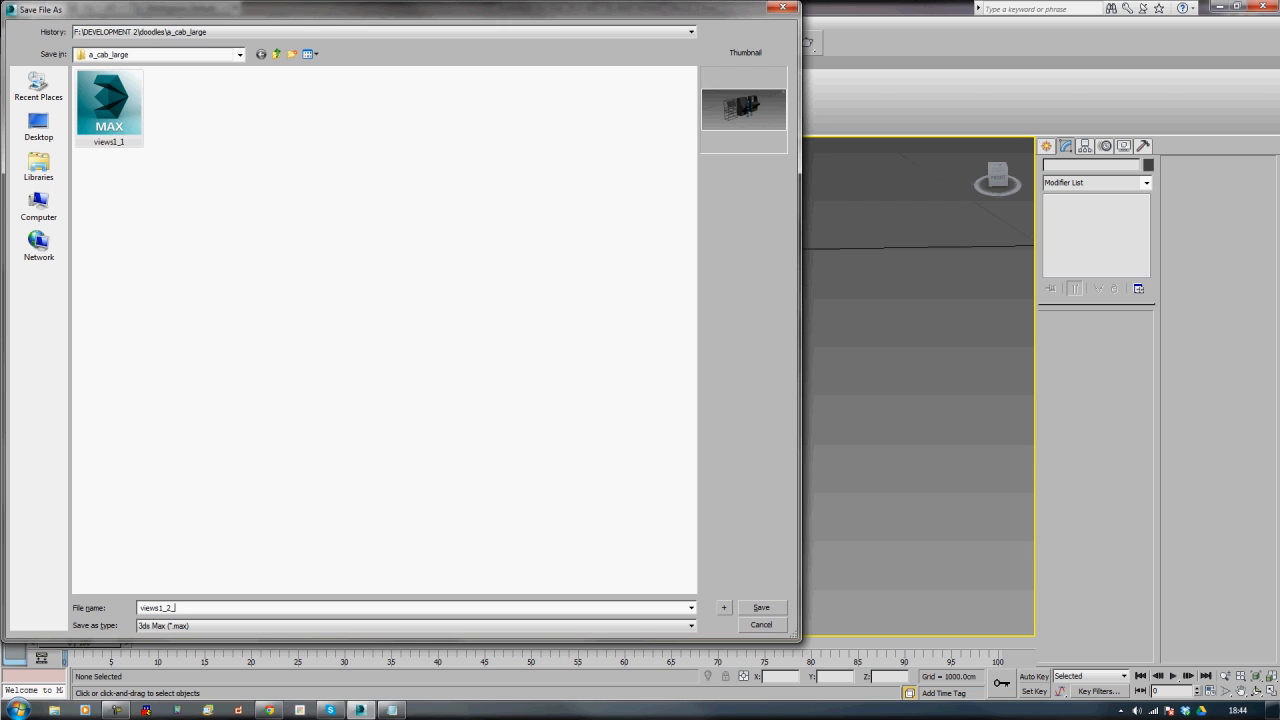
pyautogui.write('2_f')
pyautogui.press('Return')
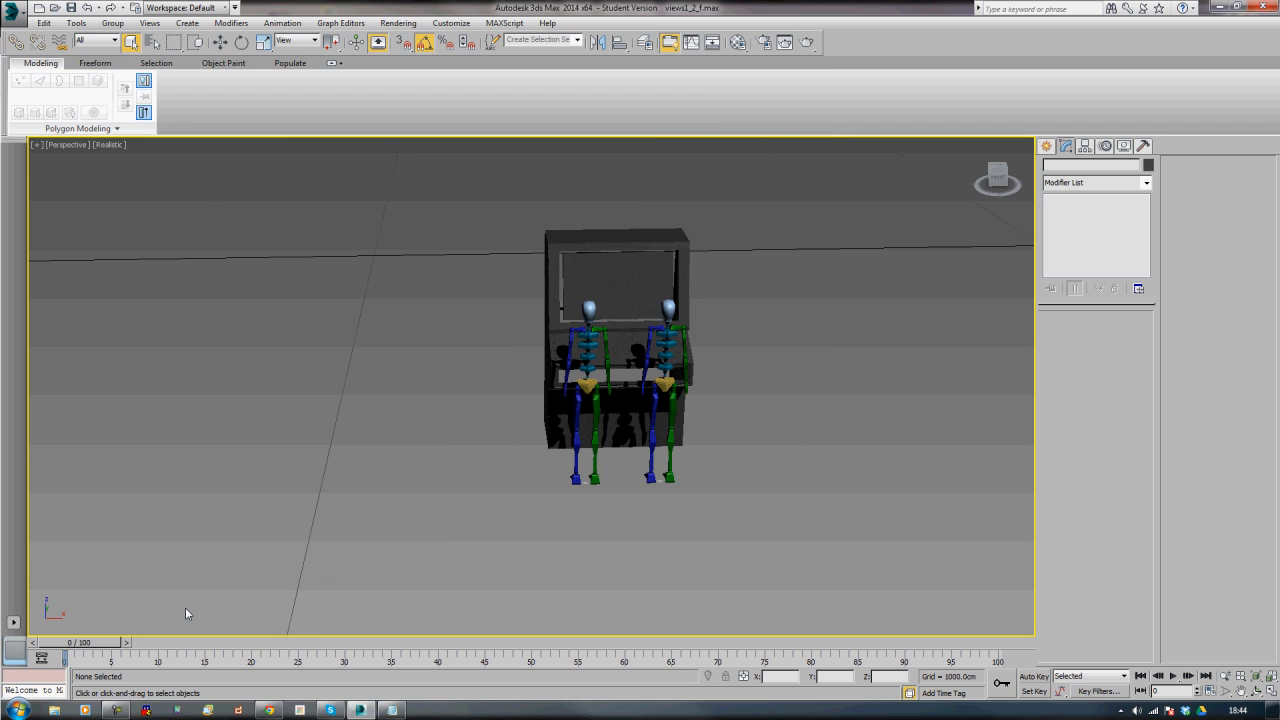
# - Measure the cabinet's bottom rear edge from corner to corner with a Tape helper
pyautogui.keyDown('alt'); pyautogui.moveTo(140, 440); pyautogui.dragTo(577, 408, button='middle'); pyautogui.keyUp('alt')
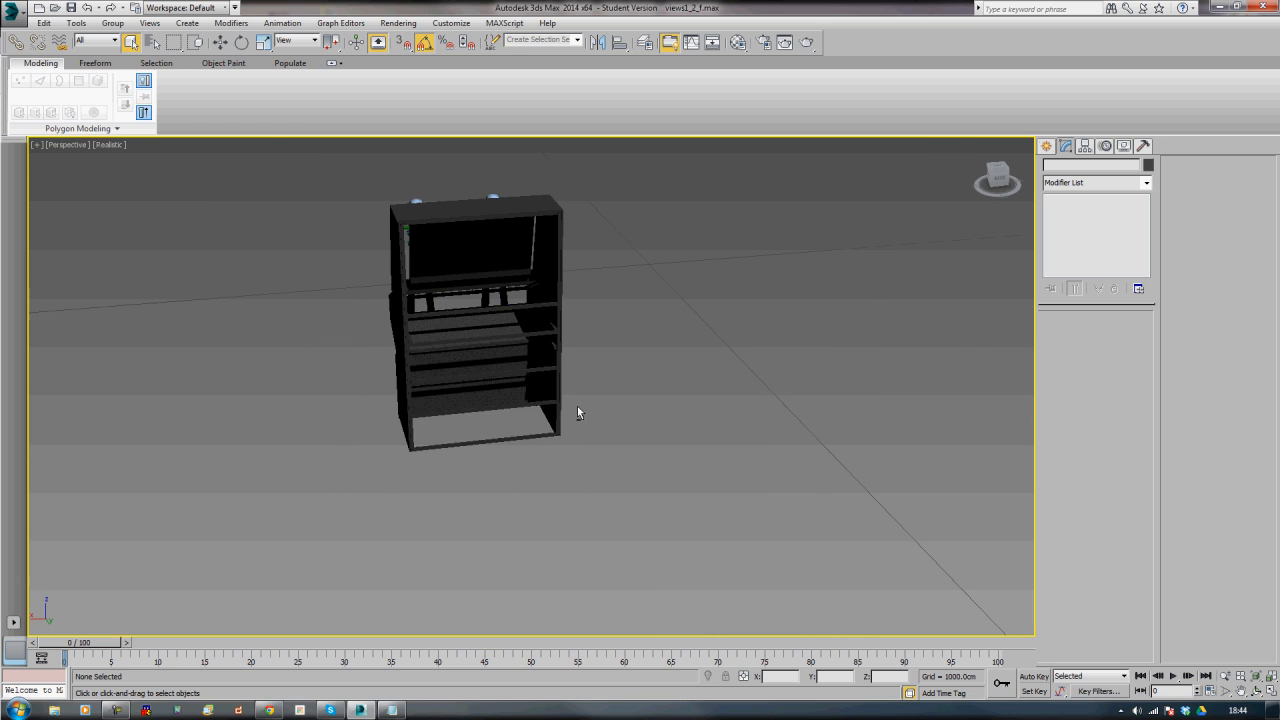
pyautogui.scroll(4, 577, 408)
pyautogui.moveTo(508, 446); pyautogui.dragTo(650, 401, button='middle')
pyautogui.scroll(2, 564, 360)
pyautogui.click(449, 395)
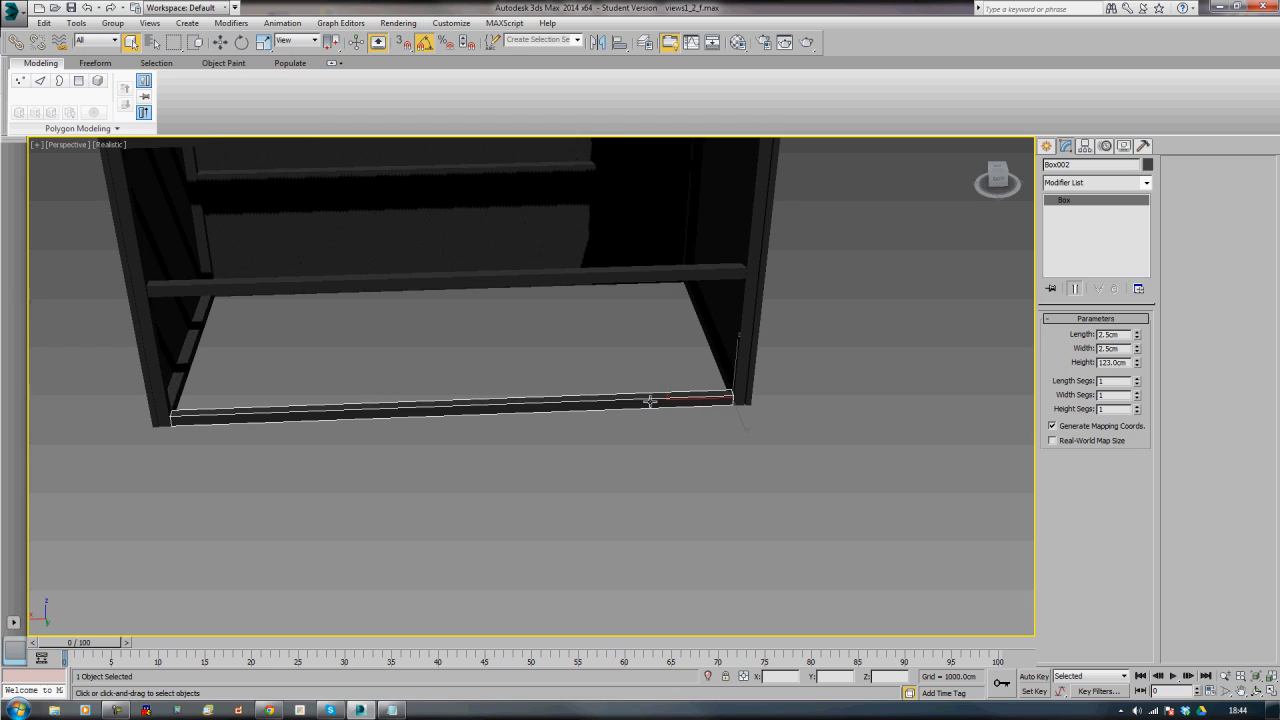
pyautogui.click(1049, 146)
pyautogui.click(1114, 168)
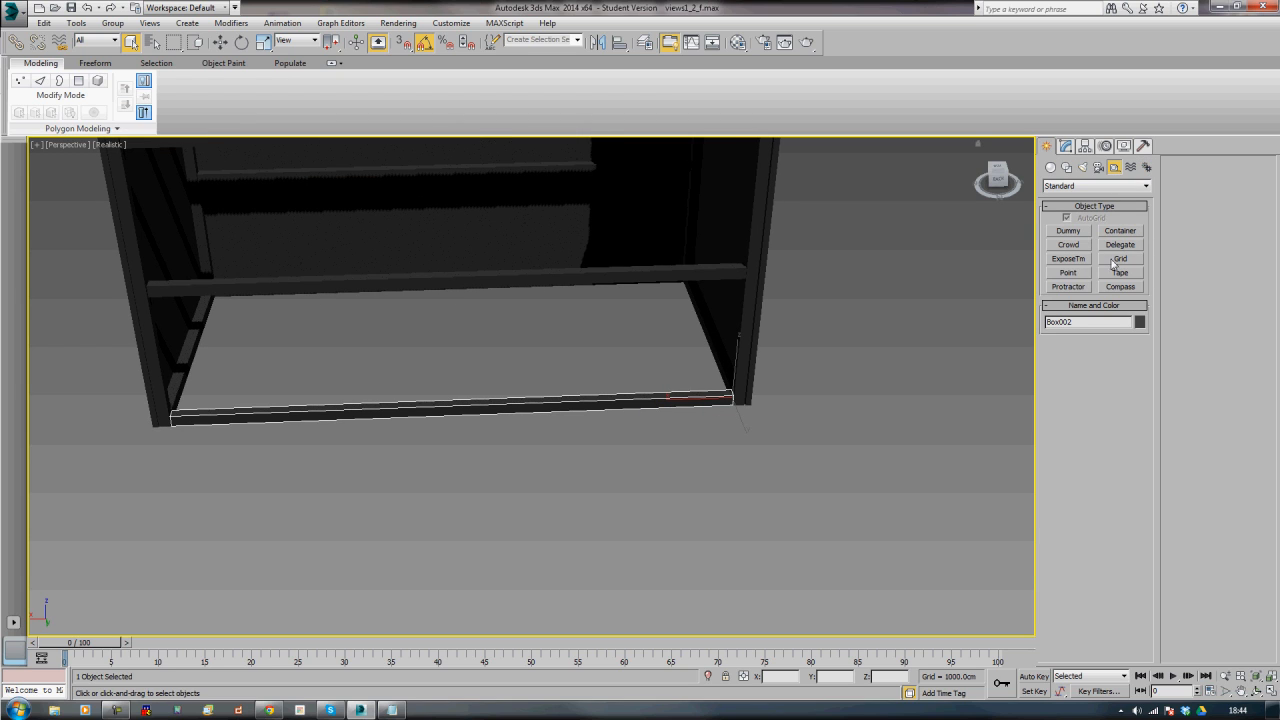
pyautogui.click(1122, 272)
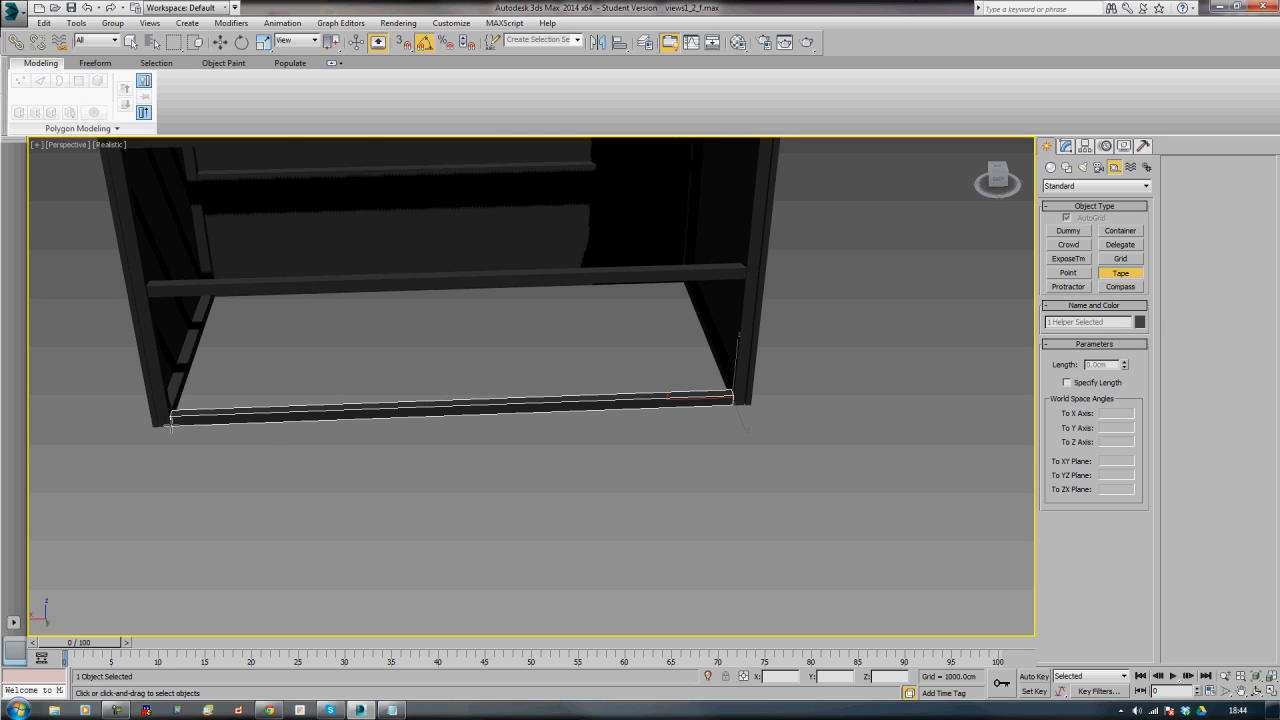
pyautogui.moveTo(171, 422); pyautogui.dragTo(732, 407)
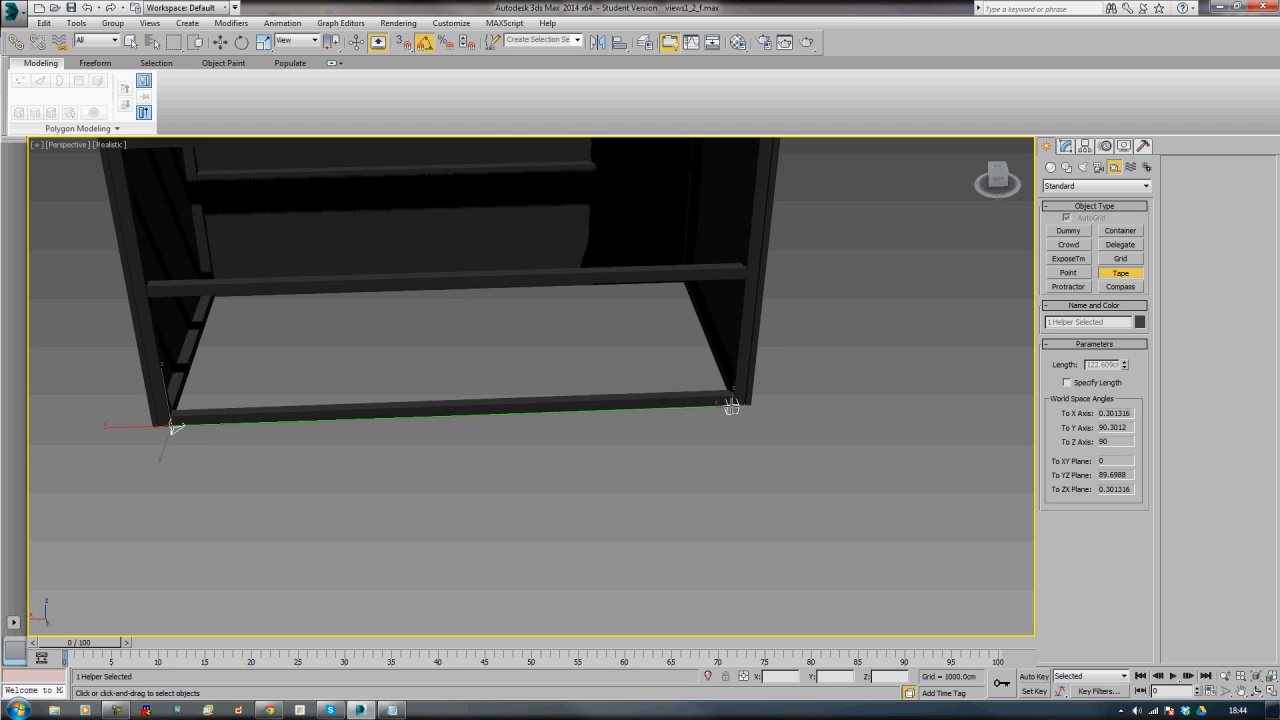
pyautogui.moveTo(732, 406); pyautogui.dragTo(731, 407)
# - Measure the side panel's bottom and lower front edges with Tape helpers, and undo the tape measurements
pyautogui.keyDown('alt'); pyautogui.moveTo(871, 343); pyautogui.dragTo(398, 497, button='middle'); pyautogui.keyUp('alt')
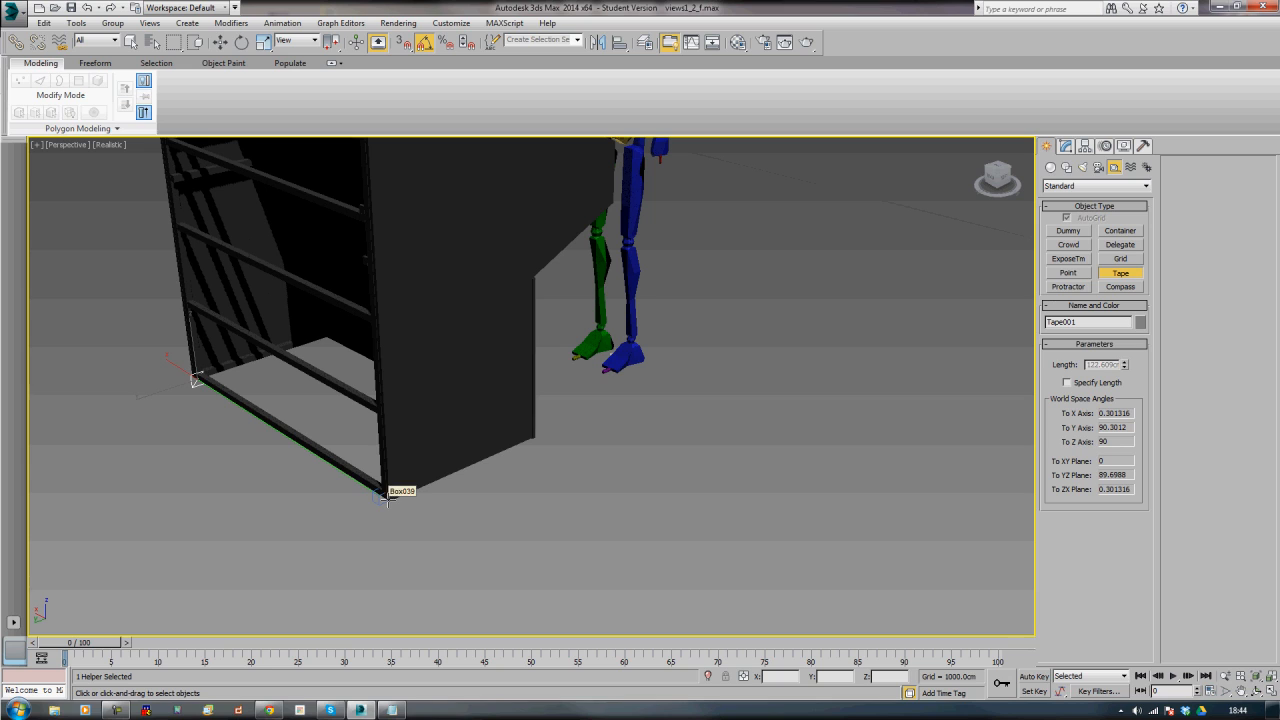
pyautogui.moveTo(393, 498); pyautogui.dragTo(535, 283)
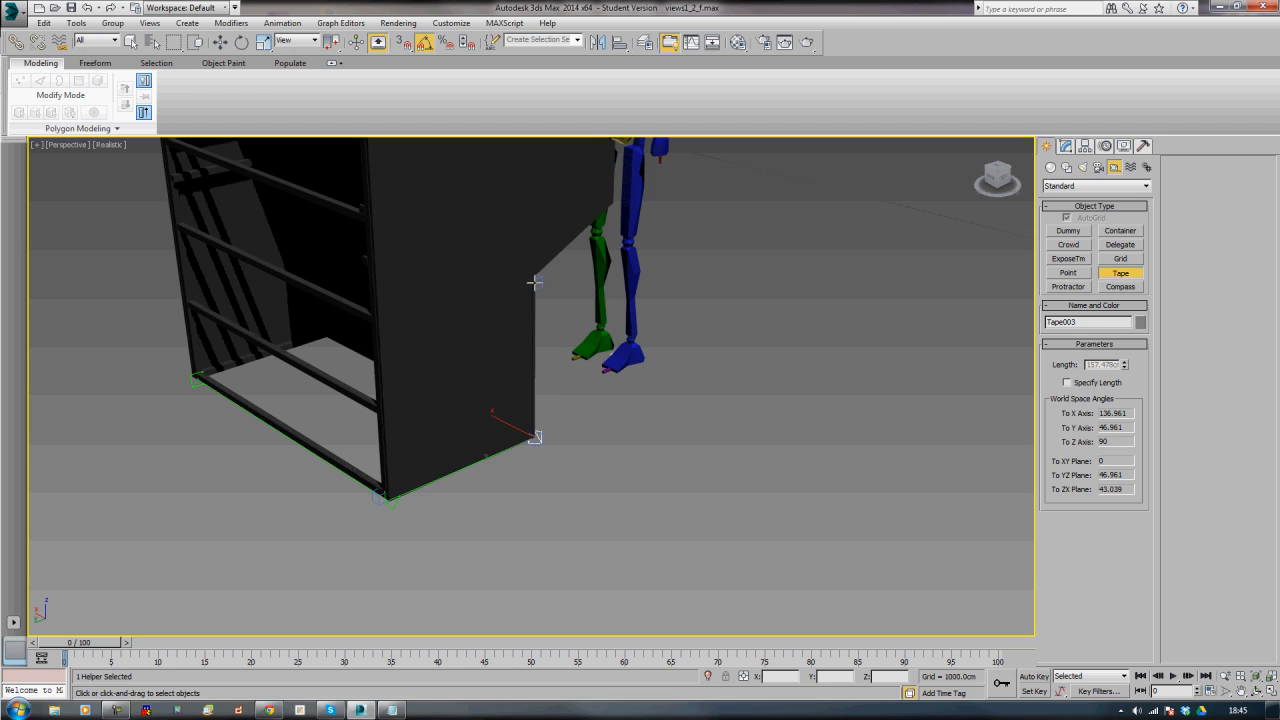
pyautogui.rightClick(644, 401)
pyautogui.scroll(-6, 655, 440)
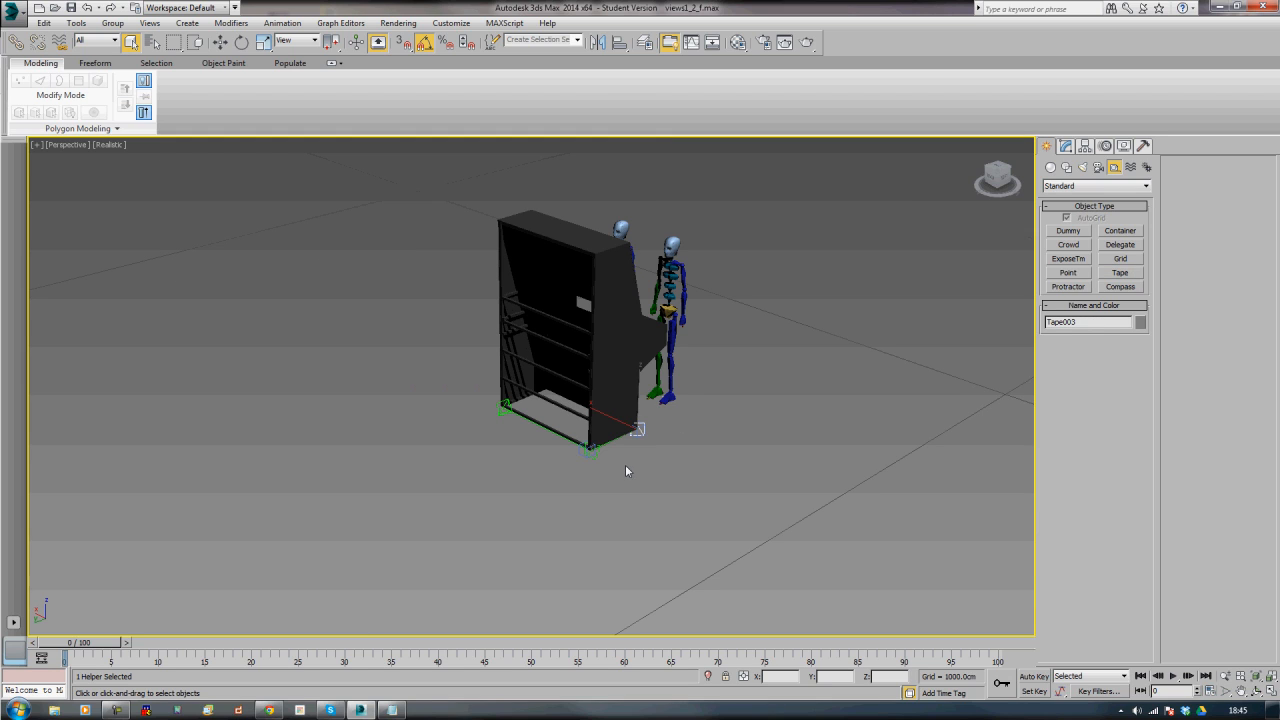
pyautogui.hotkey('ctrl', 'z')
pyautogui.click(784, 460)
# - Create an upright wall box beside the cabinet, about 306 cm wide, 18 cm thick and 260 cm high
pyautogui.scroll(-3, 782, 460)
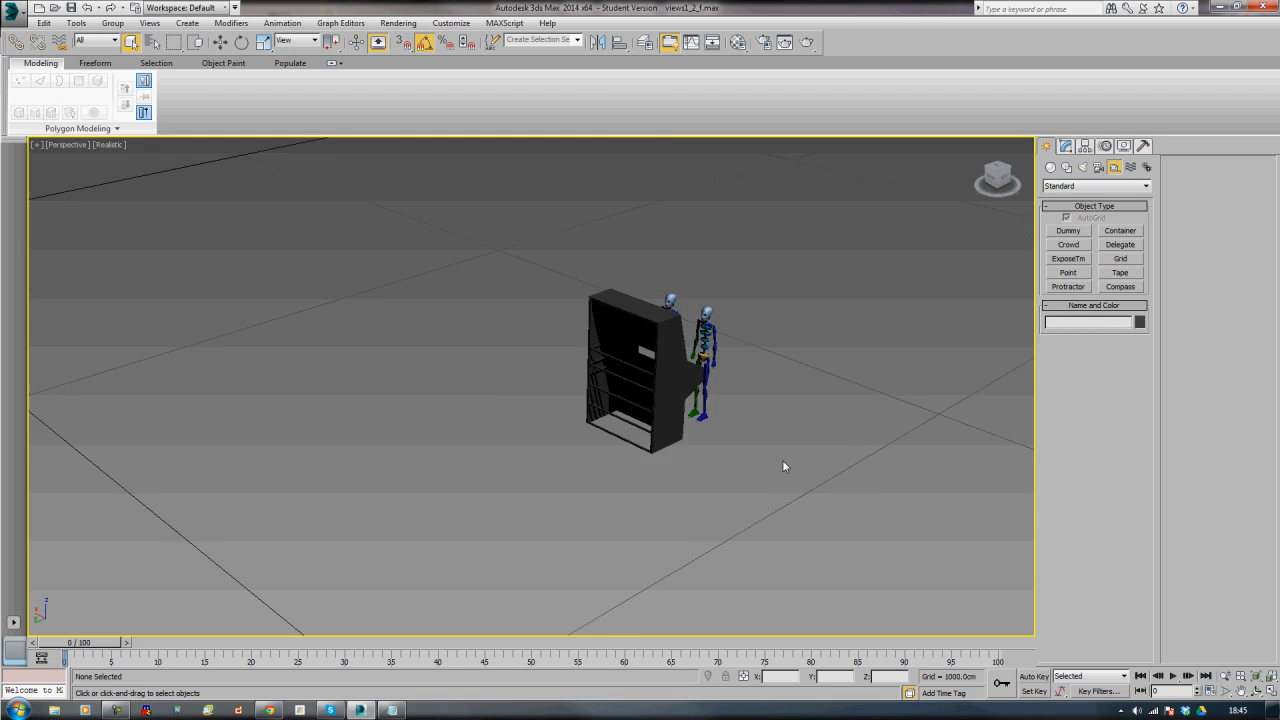
pyautogui.keyDown('alt'); pyautogui.moveTo(782, 460); pyautogui.dragTo(644, 517, button='middle'); pyautogui.keyUp('alt')
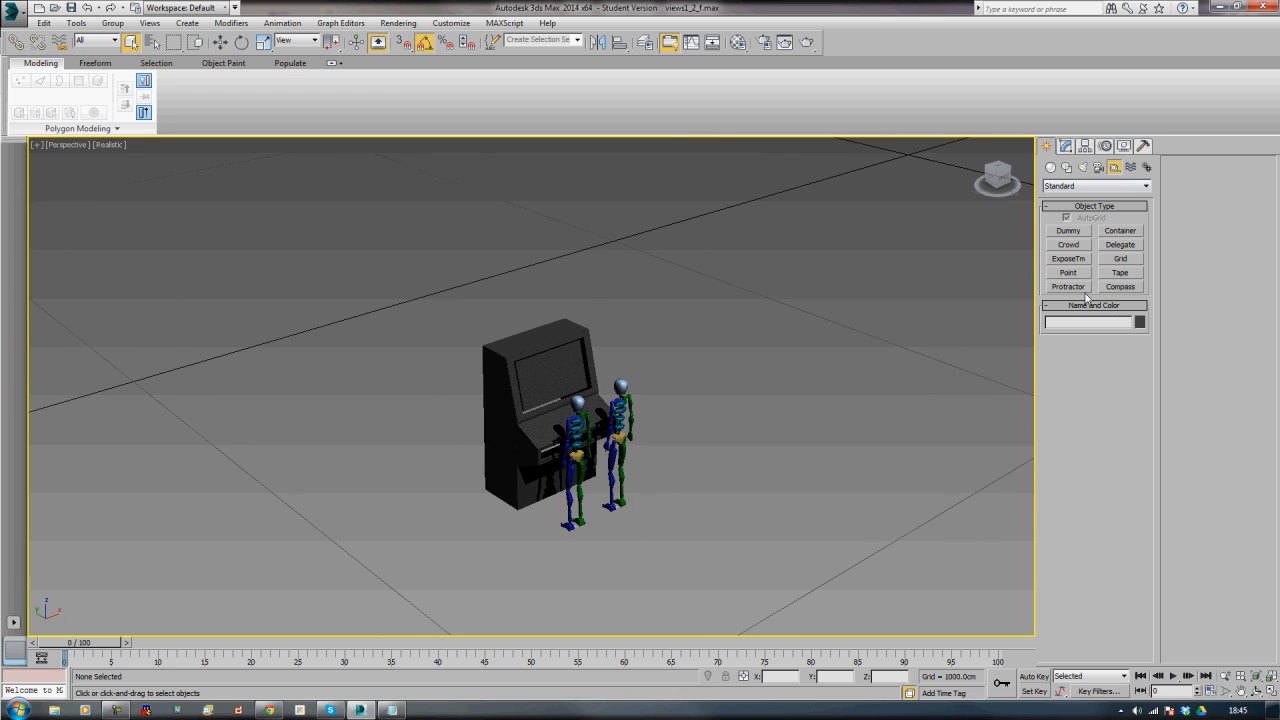
pyautogui.click(1050, 167)
pyautogui.click(1068, 230)
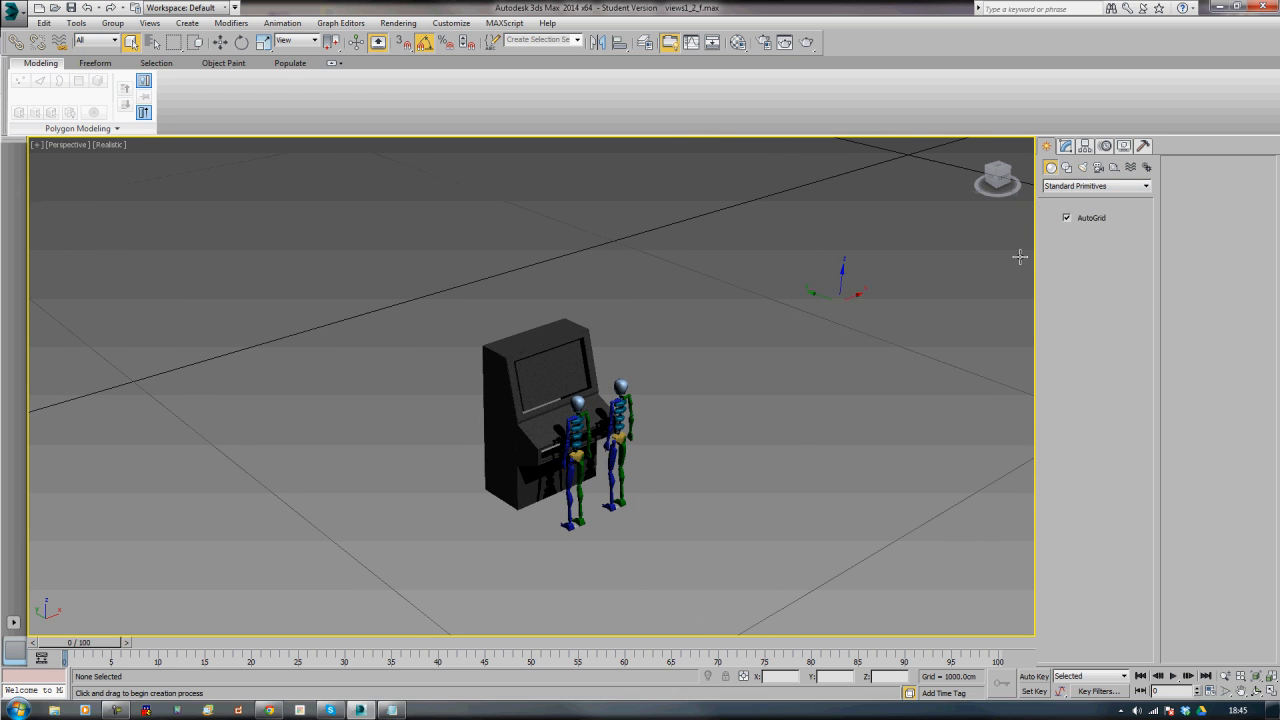
pyautogui.moveTo(797, 442); pyautogui.dragTo(789, 360, button='middle')
pyautogui.moveTo(256, 452); pyautogui.dragTo(472, 390)
pyautogui.click(457, 171)
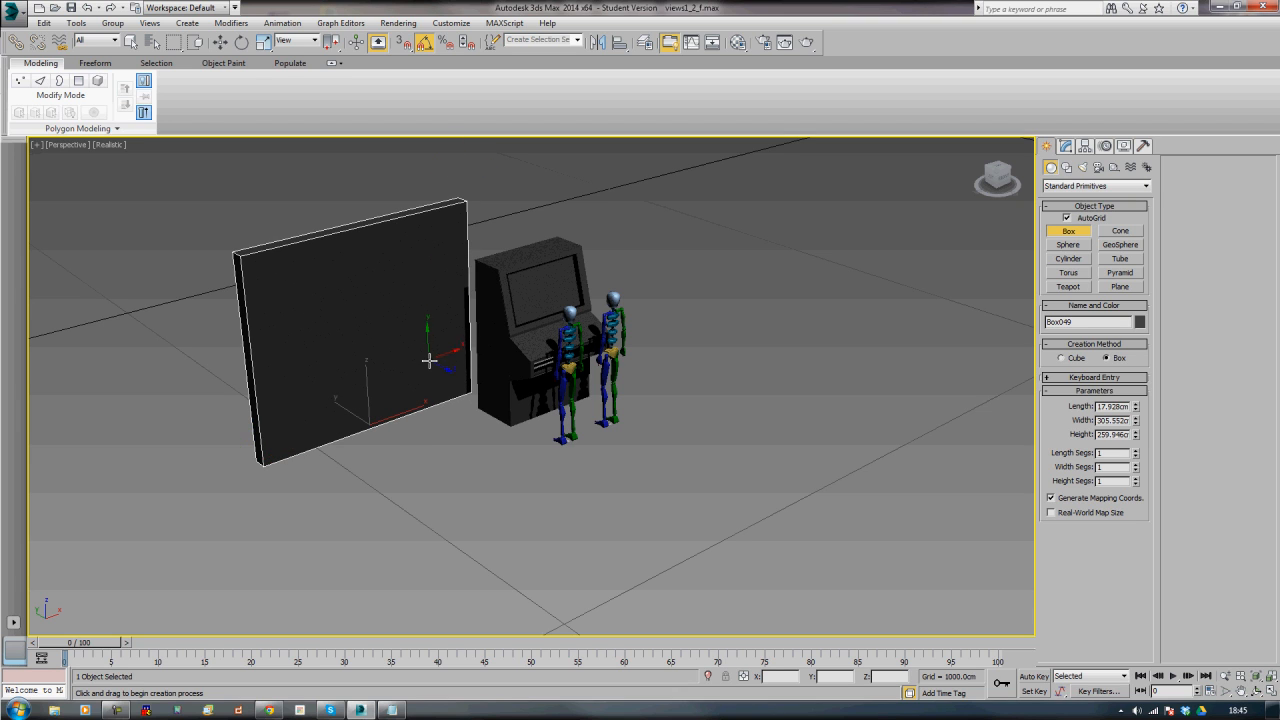
pyautogui.rightClick(429, 361)
# - Clone the wall box and place the copy parallel to it, in front of the cabinet and figures
pyautogui.keyDown('alt'); pyautogui.moveTo(429, 375); pyautogui.dragTo(465, 411, button='middle'); pyautogui.keyUp('alt')
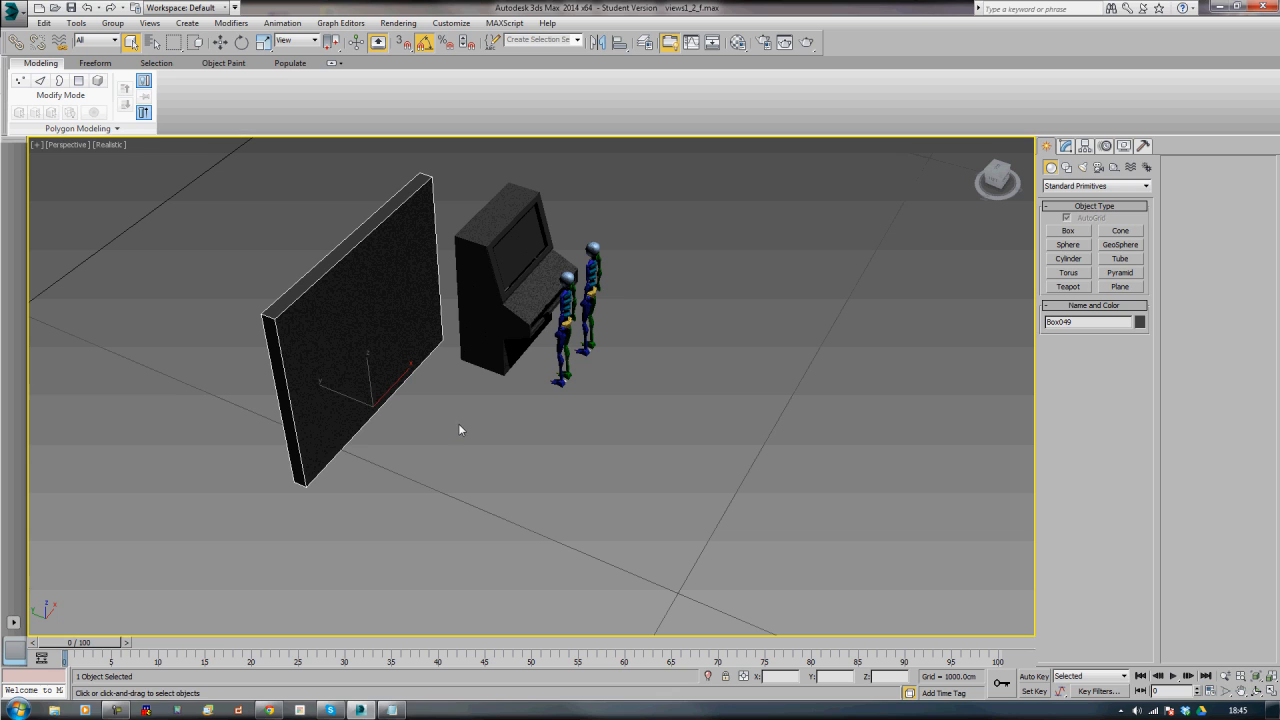
pyautogui.press('w')
pyautogui.keyDown('shift'); pyautogui.moveTo(340, 396); pyautogui.dragTo(528, 476); pyautogui.keyUp('shift')
pyautogui.click(636, 412)
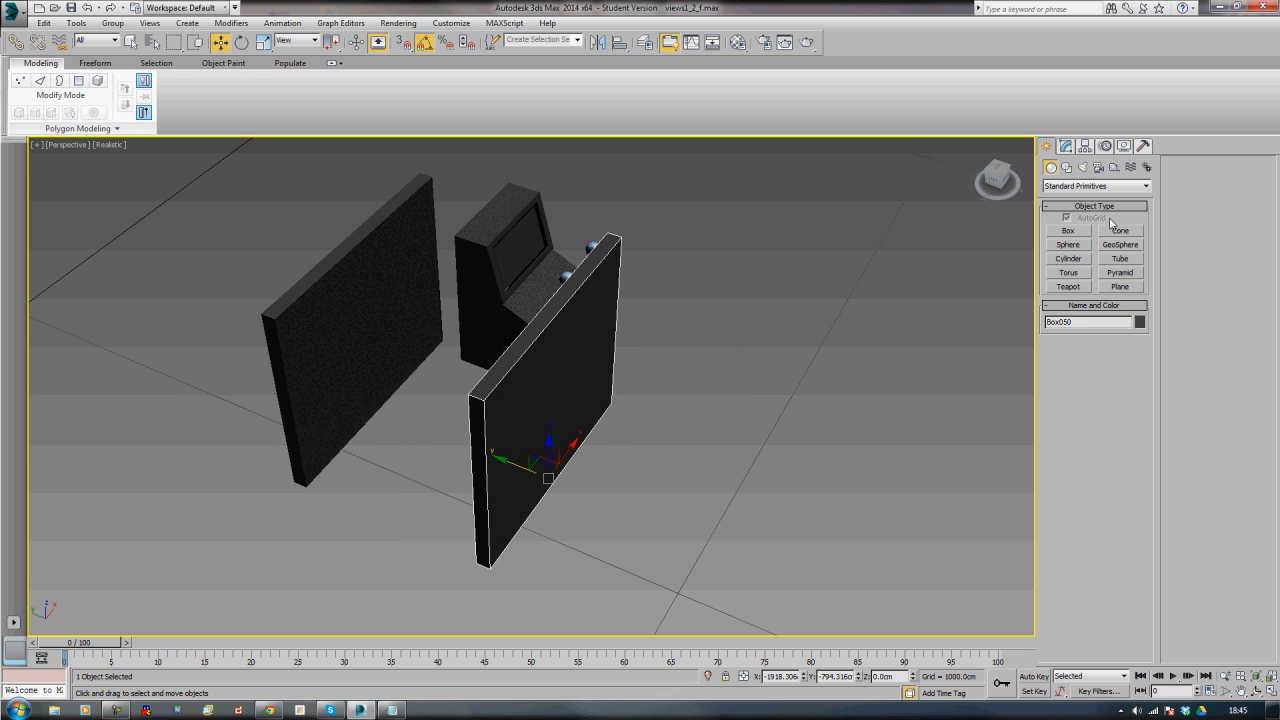
# - Set the cloned wall's width to 400 cm
pyautogui.click(1066, 146)
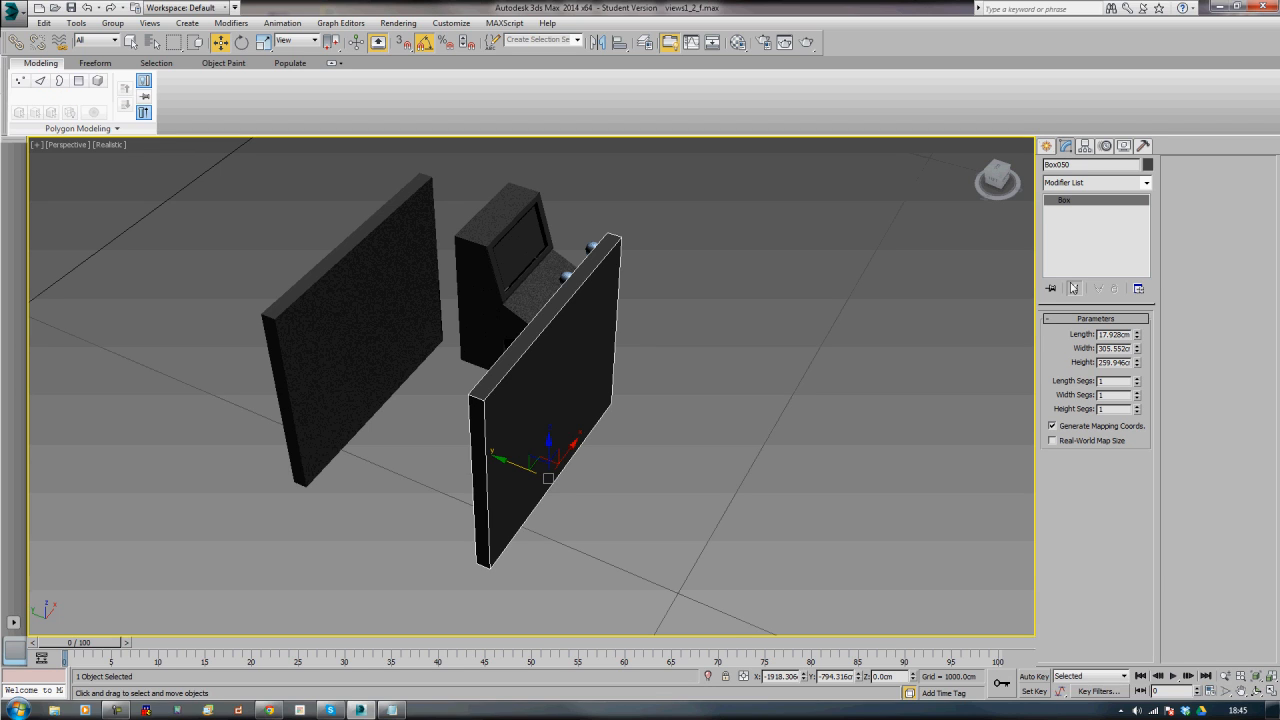
pyautogui.doubleClick(1124, 348)
pyautogui.write('400')
pyautogui.press('Return')
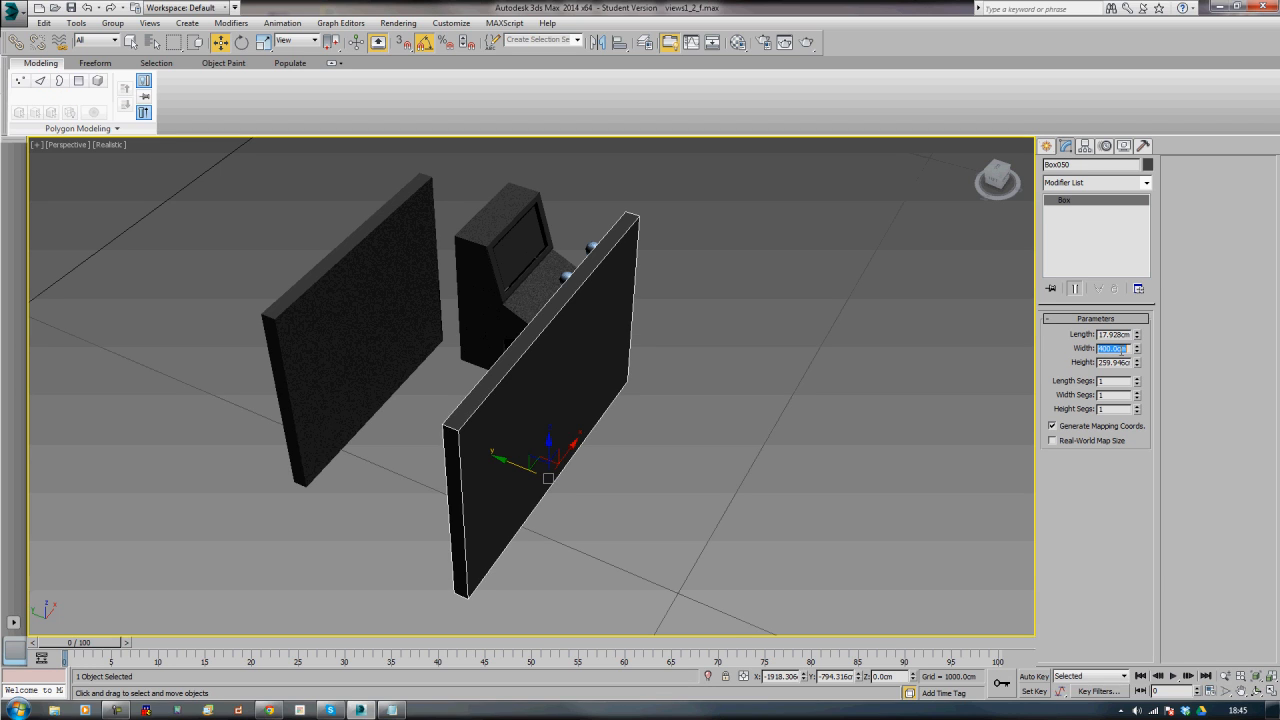
# - Rotate the cloned wall perpendicular to the first wall and position it so the two form a corner
pyautogui.moveTo(666, 437); pyautogui.dragTo(646, 437, button='middle')
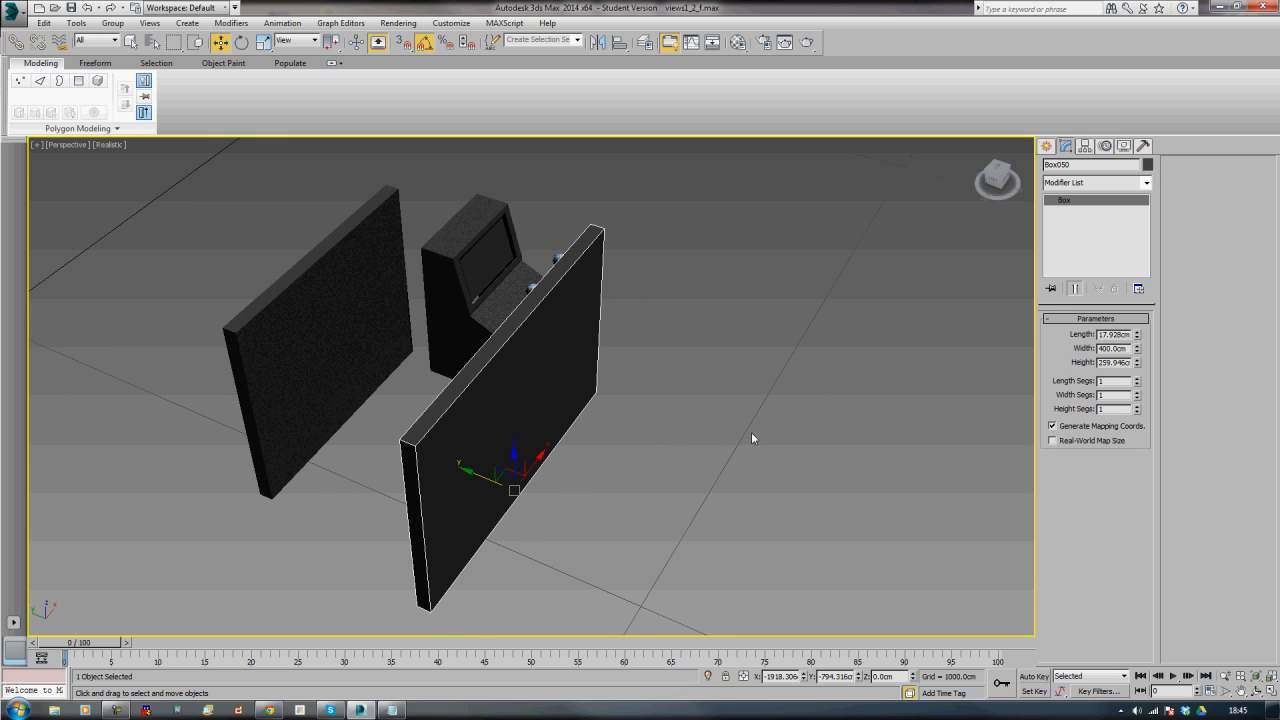
pyautogui.moveTo(581, 510); pyautogui.dragTo(551, 510, button='middle')
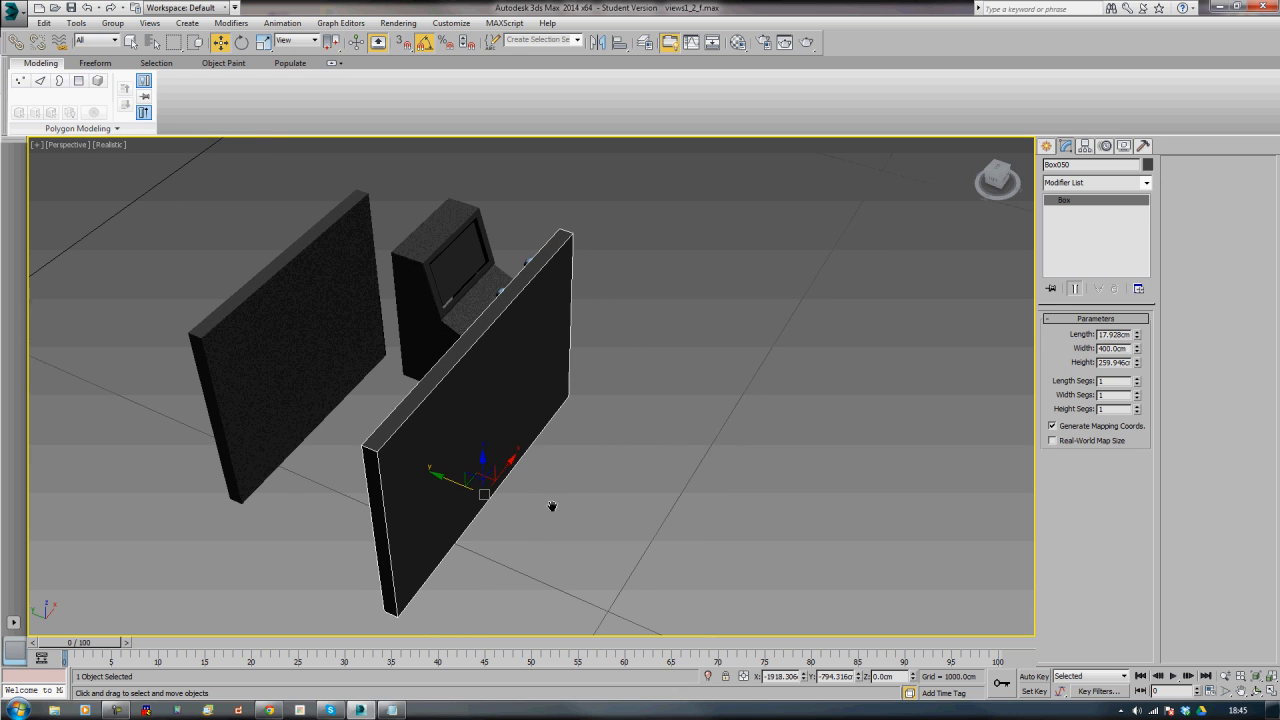
pyautogui.press('e')
pyautogui.moveTo(509, 526); pyautogui.dragTo(503, 372)
pyautogui.press('w')
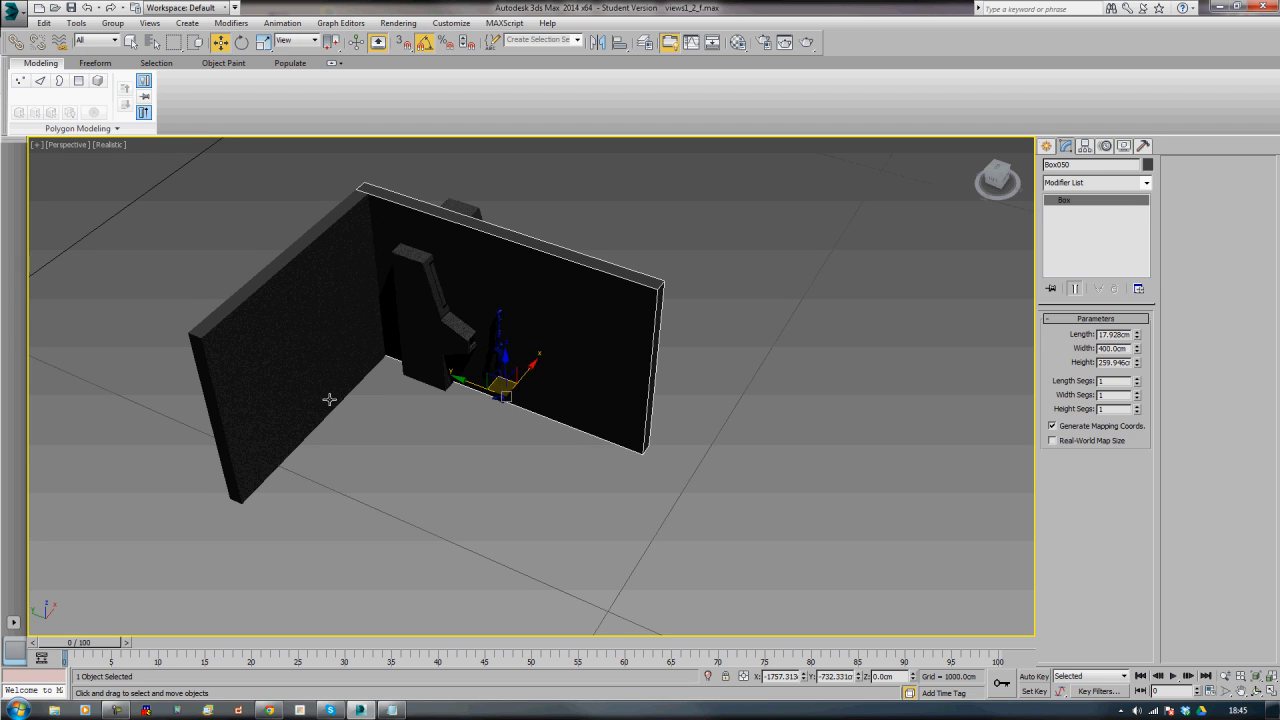
# - Select both walls and move them together so the corner encloses the cabinet and figures
pyautogui.keyDown('ctrl'); pyautogui.click(329, 399); pyautogui.keyUp('ctrl')
pyautogui.keyDown('alt'); pyautogui.moveTo(498, 399); pyautogui.dragTo(414, 399, button='middle'); pyautogui.keyUp('alt')
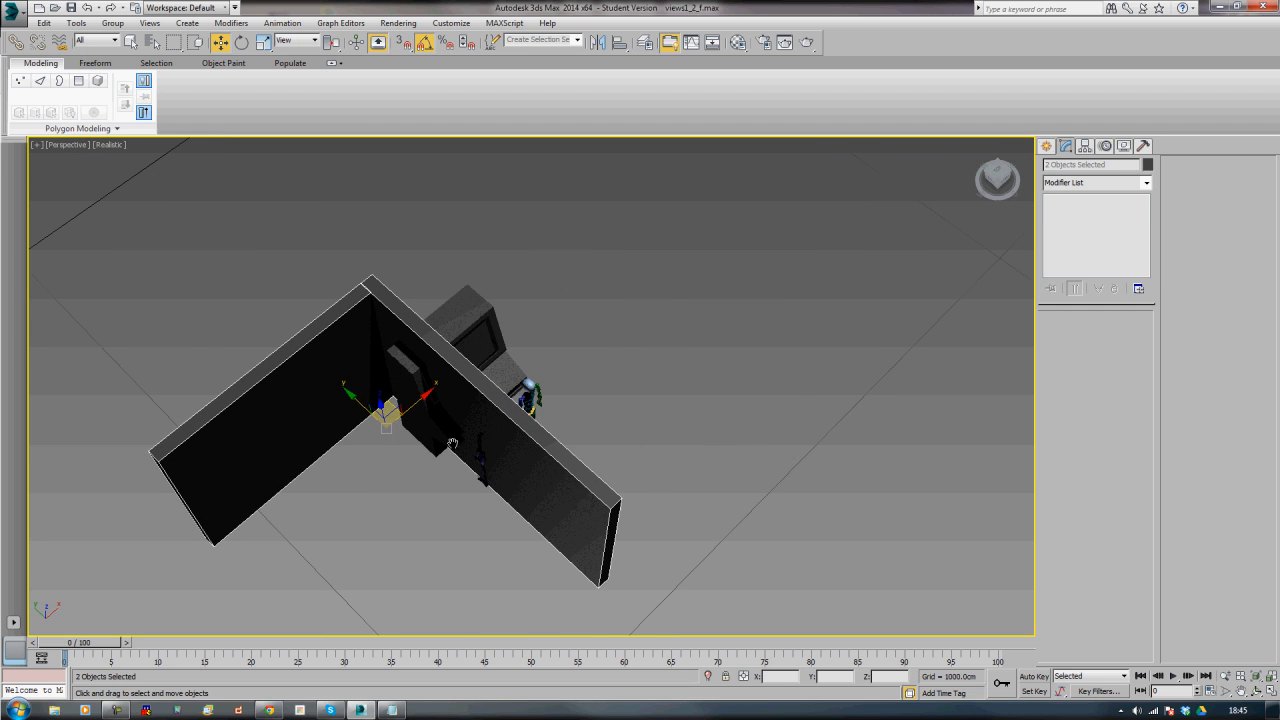
pyautogui.moveTo(416, 405); pyautogui.dragTo(515, 350)
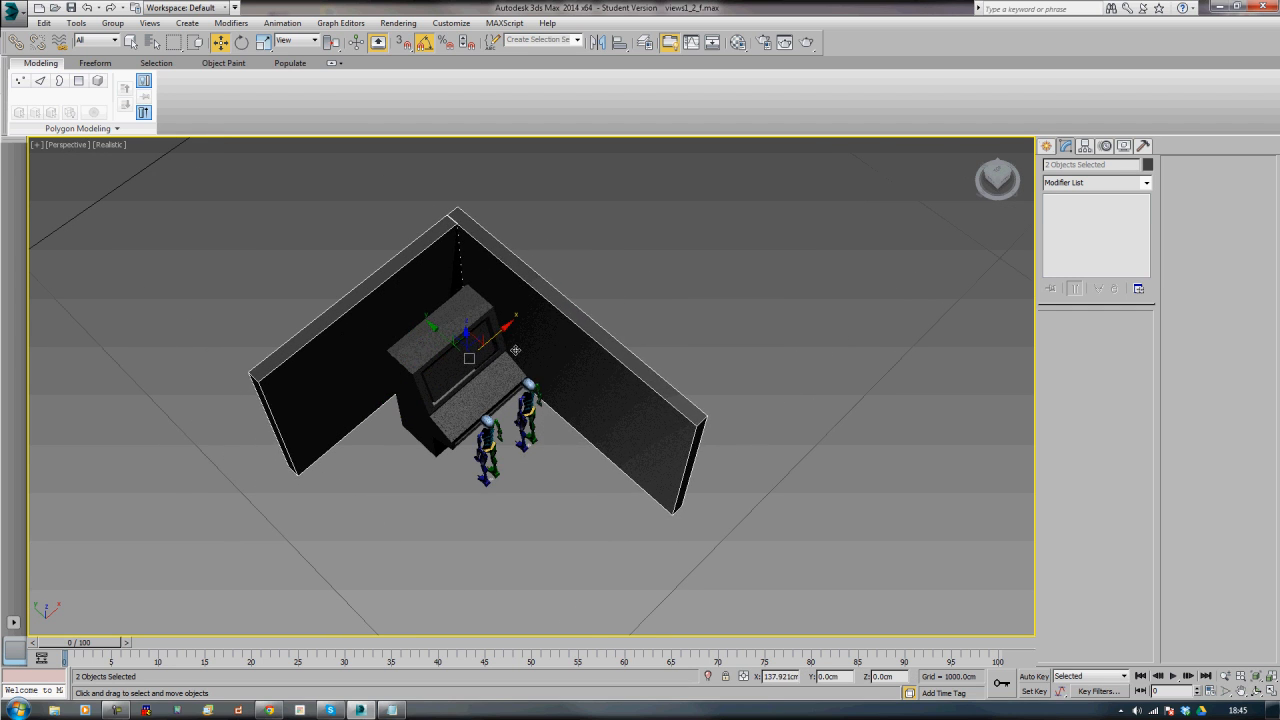
pyautogui.press('e')
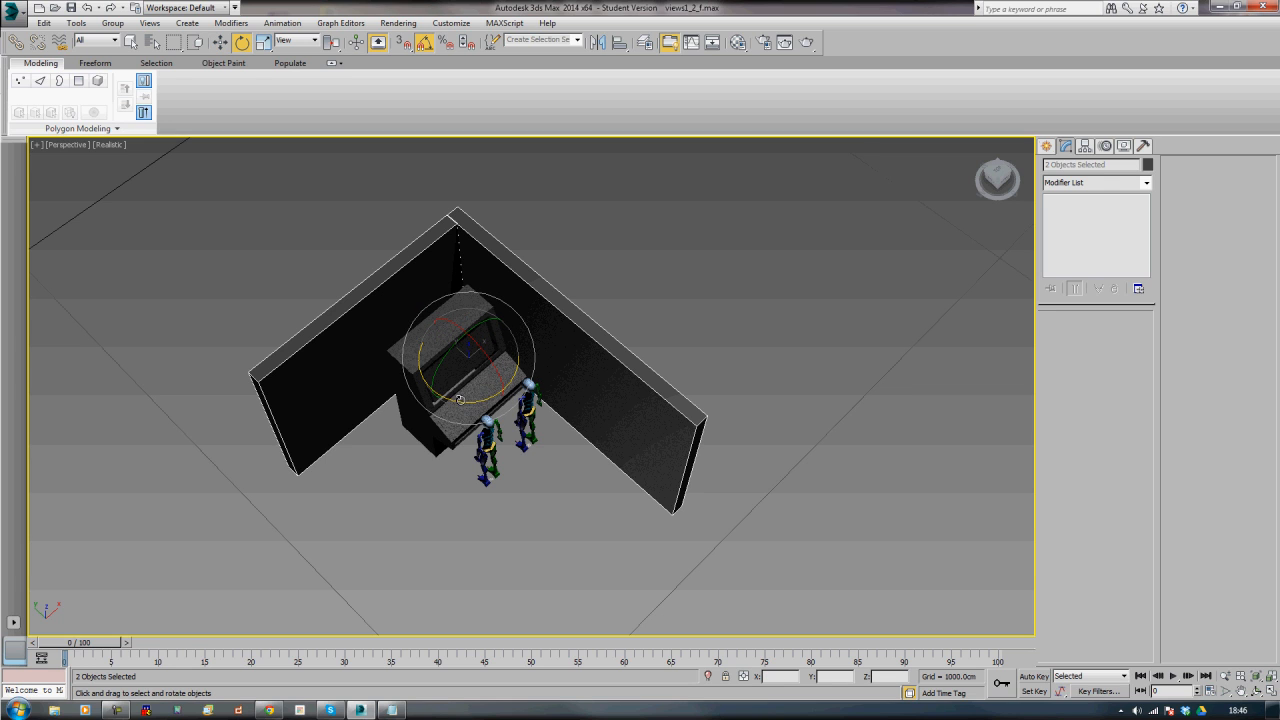
pyautogui.press('w')
pyautogui.keyDown('alt'); pyautogui.moveTo(421, 352); pyautogui.dragTo(480, 321, button='middle'); pyautogui.keyUp('alt')
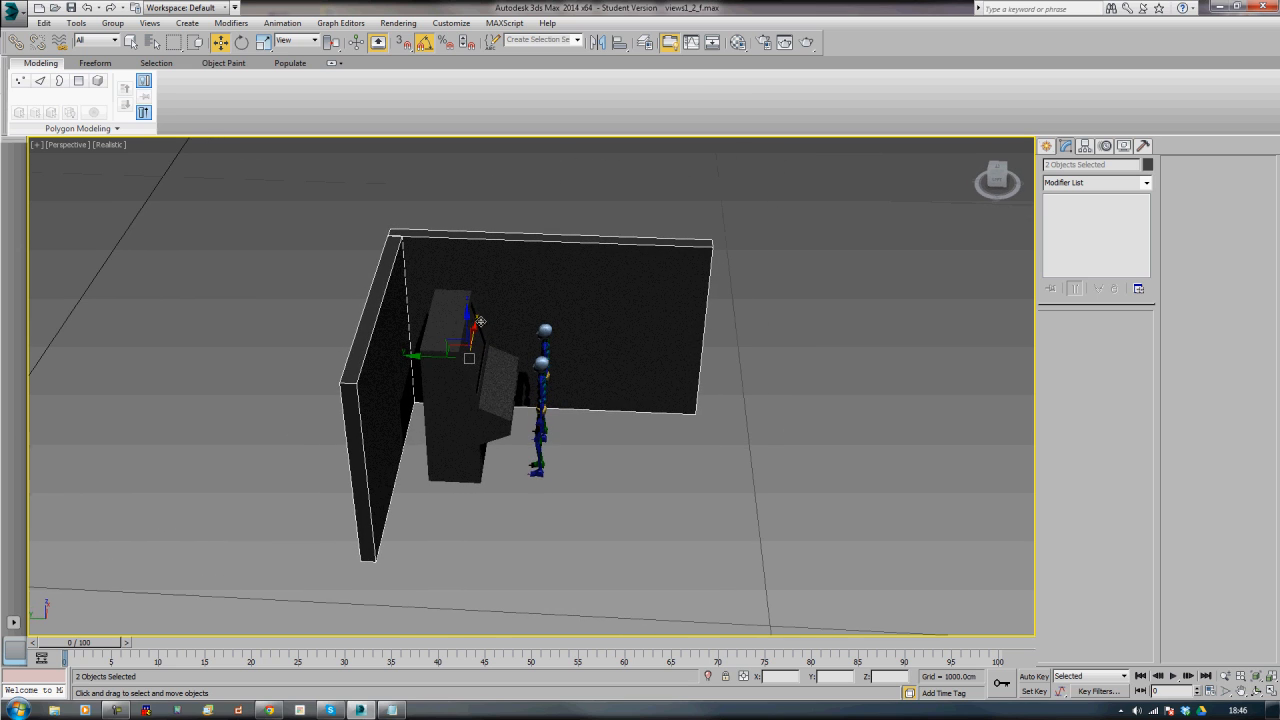
# - Move both walls closer against the back and side of the cabinet and show edged faces in the viewport
pyautogui.moveTo(424, 352); pyautogui.dragTo(450, 358)
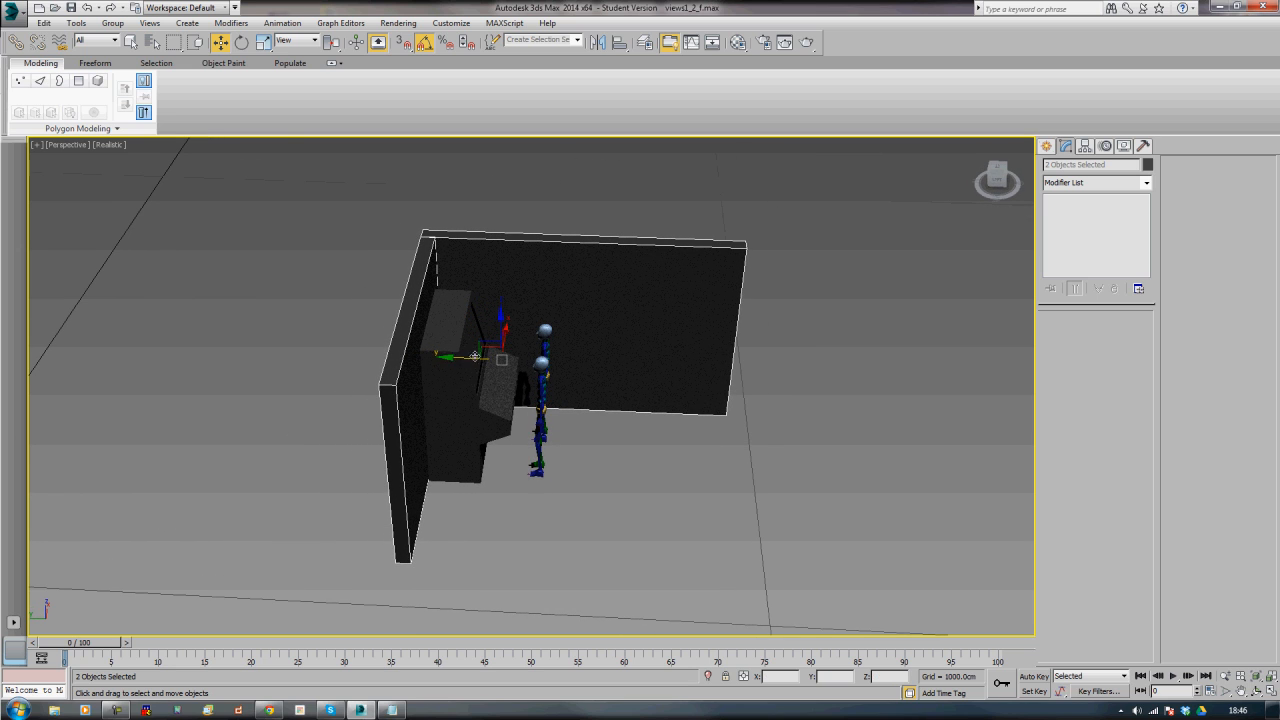
pyautogui.keyDown('alt'); pyautogui.moveTo(545, 350); pyautogui.dragTo(418, 414, button='middle'); pyautogui.keyUp('alt')
pyautogui.scroll(3, 488, 393)
pyautogui.moveTo(469, 415); pyautogui.dragTo(444, 444)
pyautogui.press('F4')
pyautogui.keyDown('alt'); pyautogui.moveTo(334, 488); pyautogui.dragTo(505, 459, button='middle'); pyautogui.keyUp('alt')
pyautogui.scroll(-5, 382, 443)
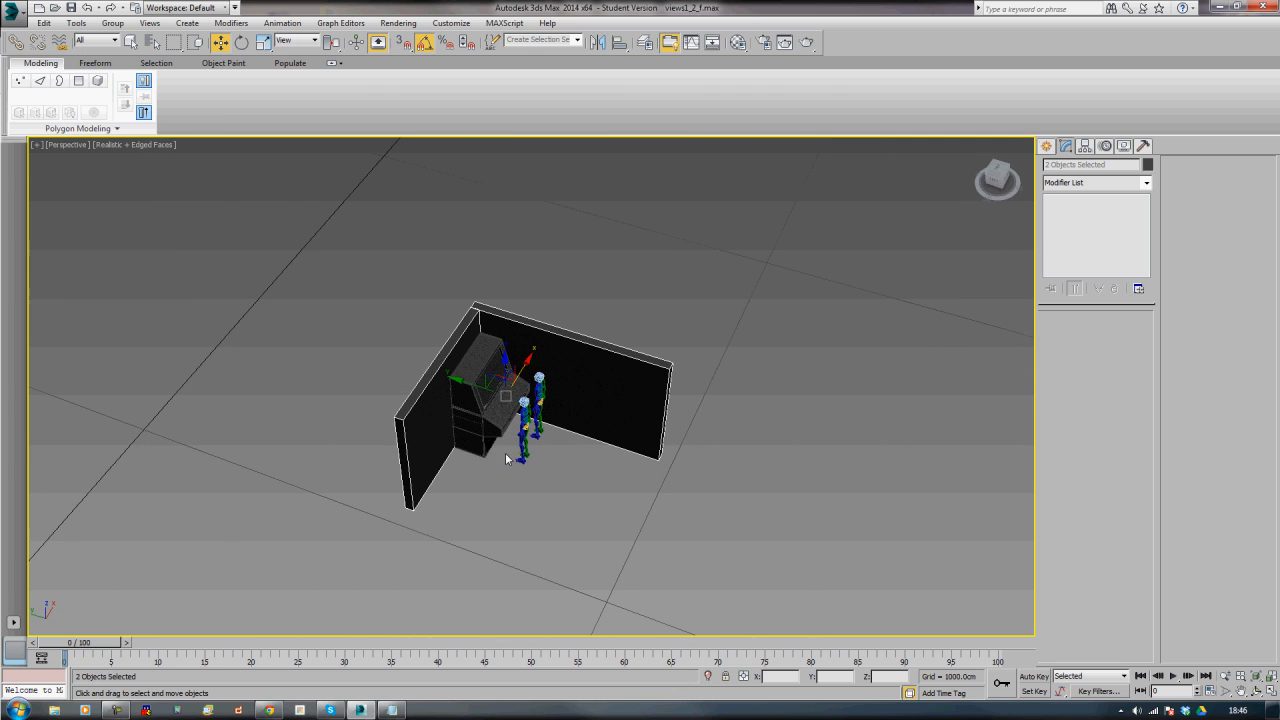
# - Select the walls, cabinet and figures and clone the whole set beside the original corner
pyautogui.moveTo(748, 605); pyautogui.dragTo(748, 605)
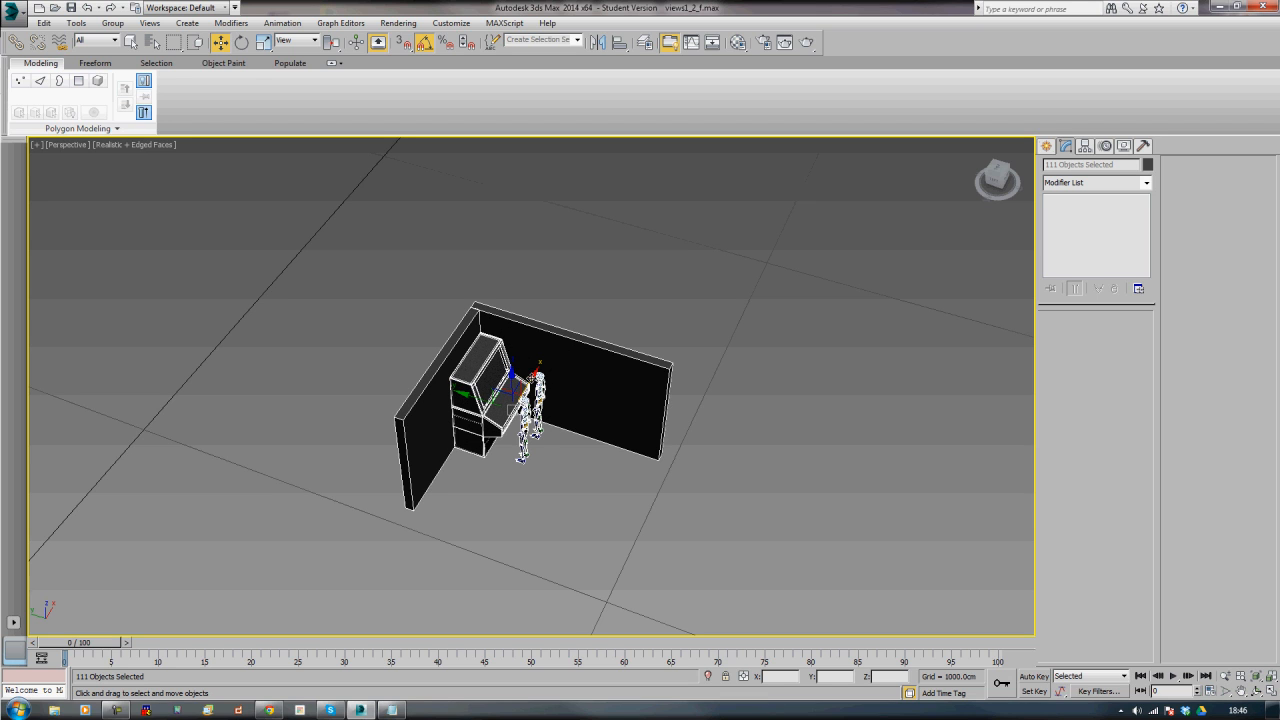
pyautogui.moveTo(512, 385)
pyautogui.keyDown('shift'); pyautogui.mouseDown()
pyautogui.moveTo(571, 340)
pyautogui.moveTo(634, 258)
pyautogui.mouseUp(); pyautogui.keyUp('shift')
pyautogui.click(662, 413)
# - Select only the cloned cabinet and its figures, leaving out the walls, and rotate them diagonally toward the open side of the corner
pyautogui.keyDown('alt'); pyautogui.moveTo(723, 357); pyautogui.dragTo(678, 372, button='middle'); pyautogui.keyUp('alt')
pyautogui.click(505, 270)
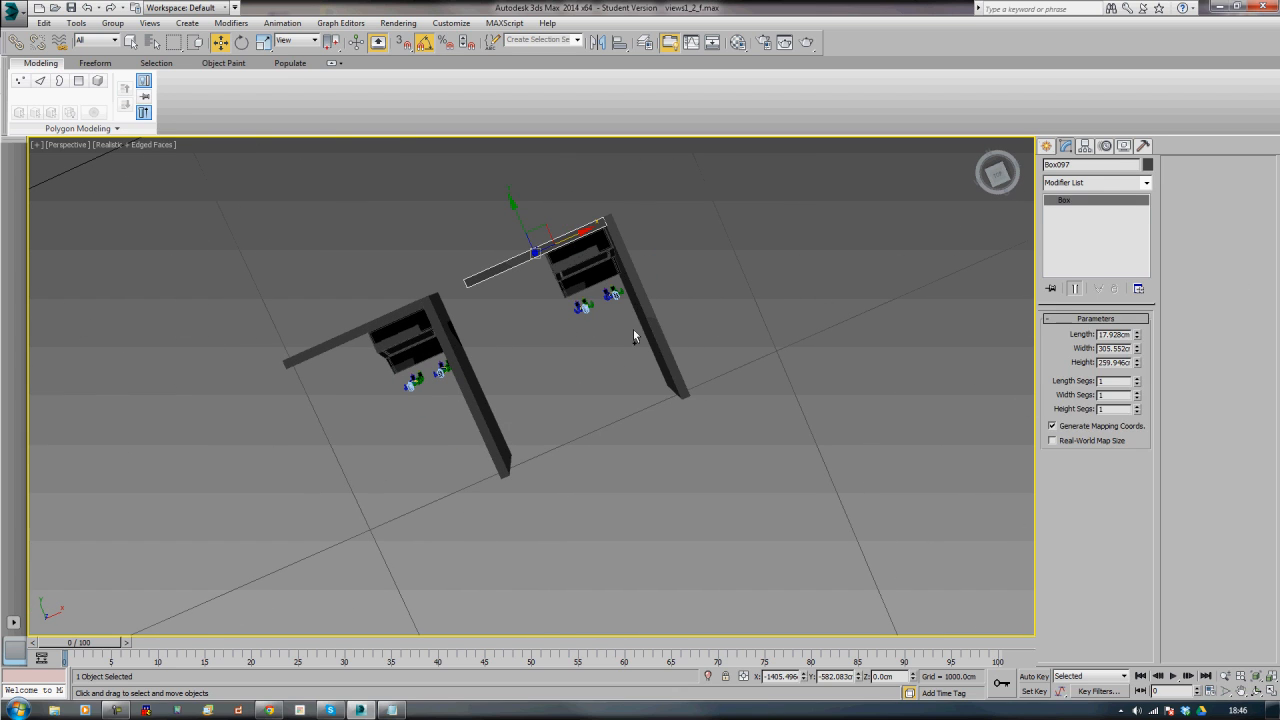
pyautogui.keyDown('ctrl'); pyautogui.click(659, 337); pyautogui.keyUp('ctrl')
pyautogui.hotkey('ctrl', 'i')
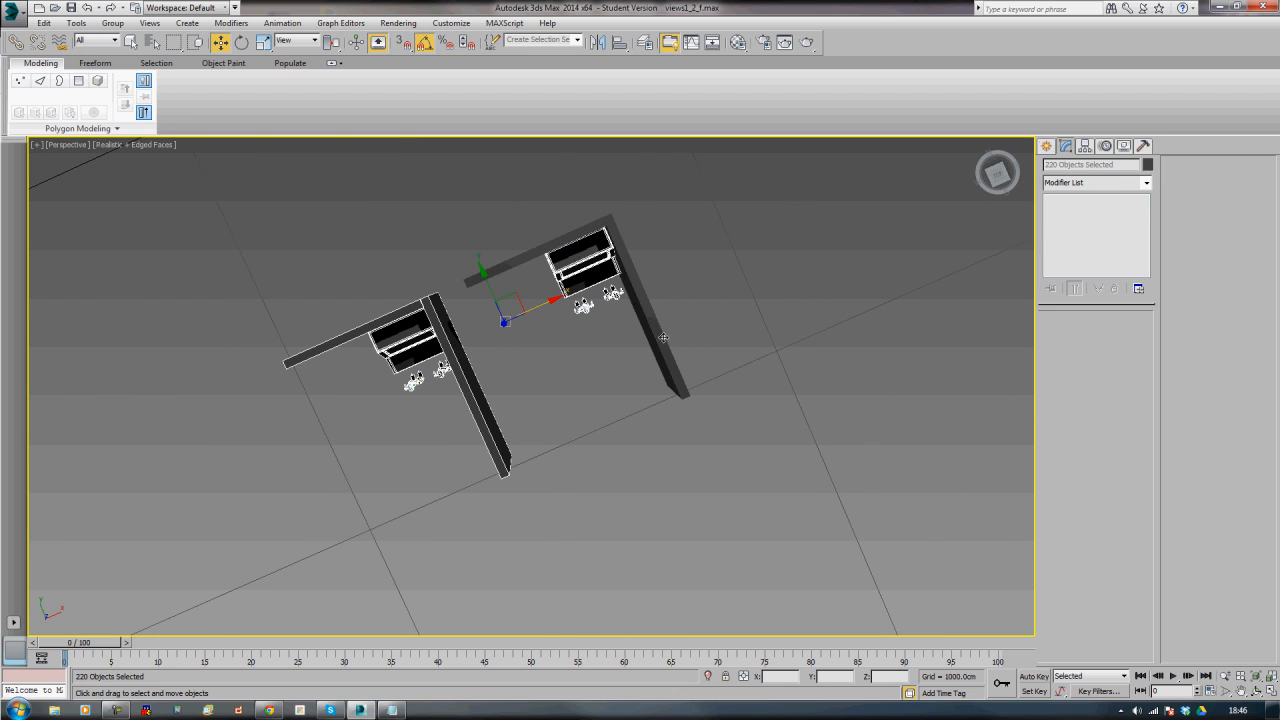
pyautogui.keyDown('alt'); pyautogui.moveTo(233, 313); pyautogui.dragTo(485, 546); pyautogui.keyUp('alt')
pyautogui.press('e')
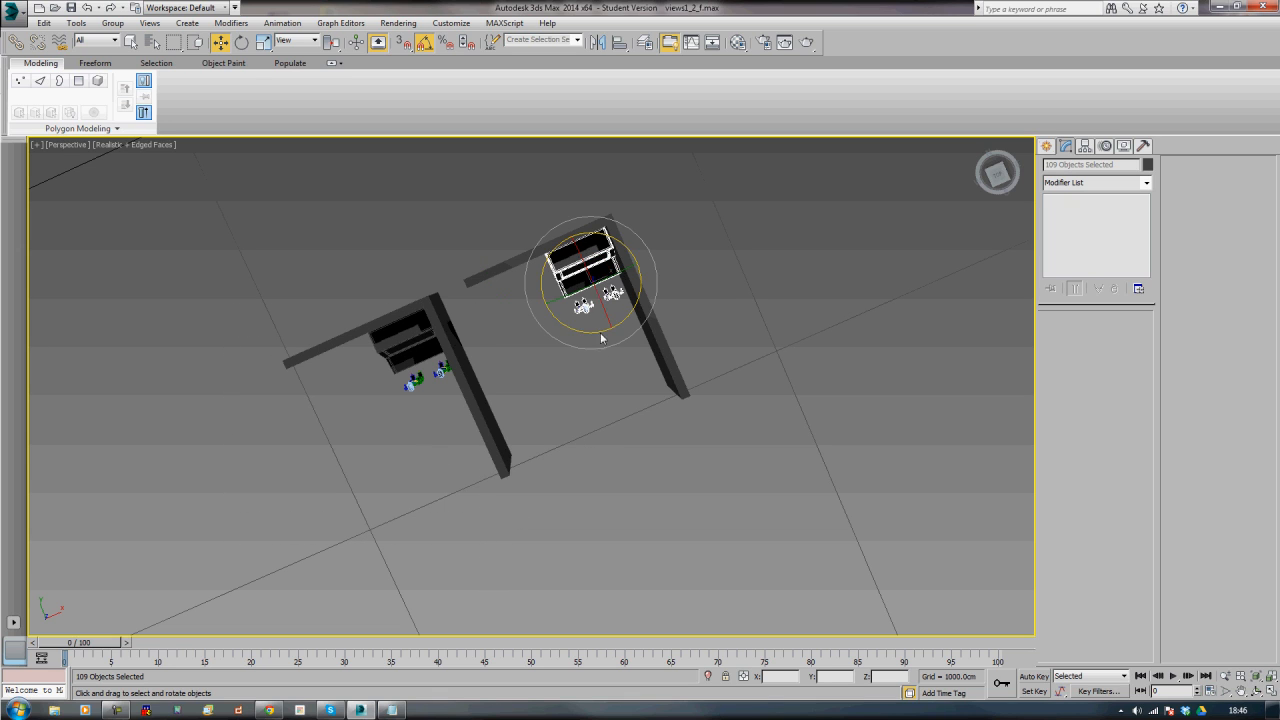
pyautogui.moveTo(630, 251); pyautogui.dragTo(584, 282)
pyautogui.press('w')
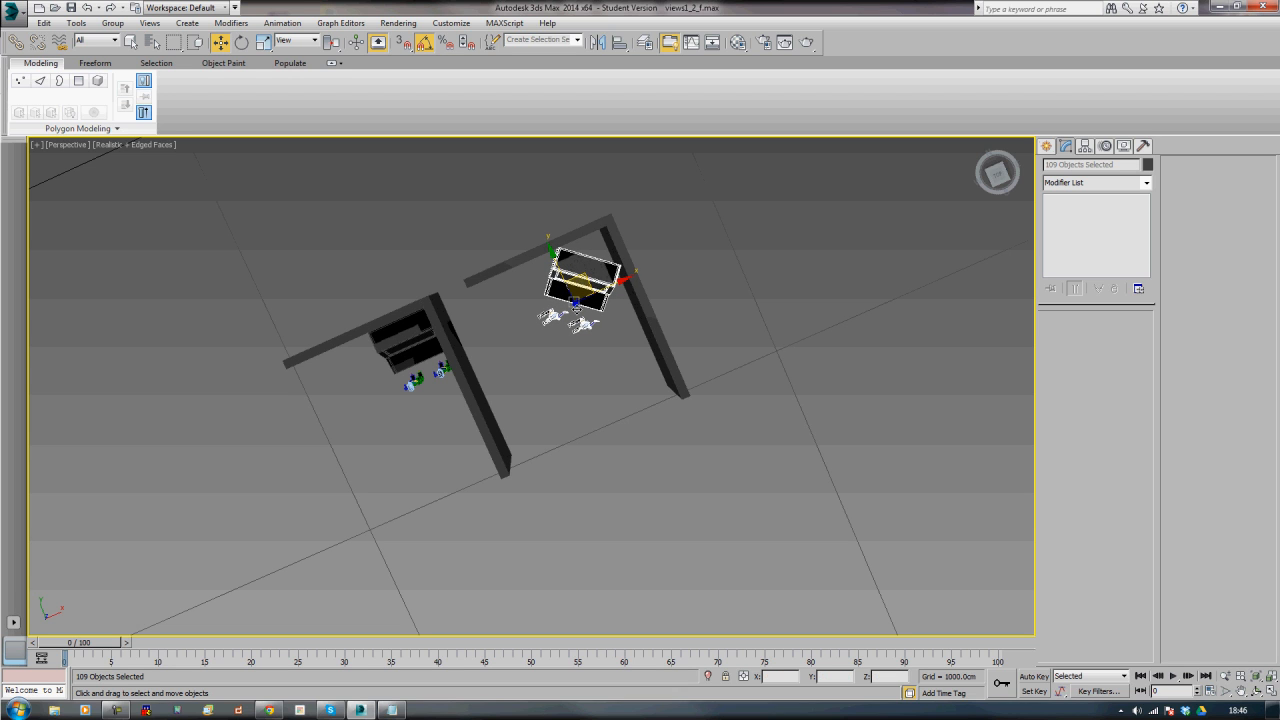
# - Delete the two figures in front of the rotated cabinet
pyautogui.click(605, 515)
pyautogui.keyDown('alt'); pyautogui.moveTo(605, 515); pyautogui.dragTo(528, 460, button='middle'); pyautogui.keyUp('alt')
pyautogui.scroll(8, 581, 436)
pyautogui.scroll(-4, 566, 488)
pyautogui.moveTo(548, 421); pyautogui.dragTo(488, 381)
pyautogui.press('Delete')
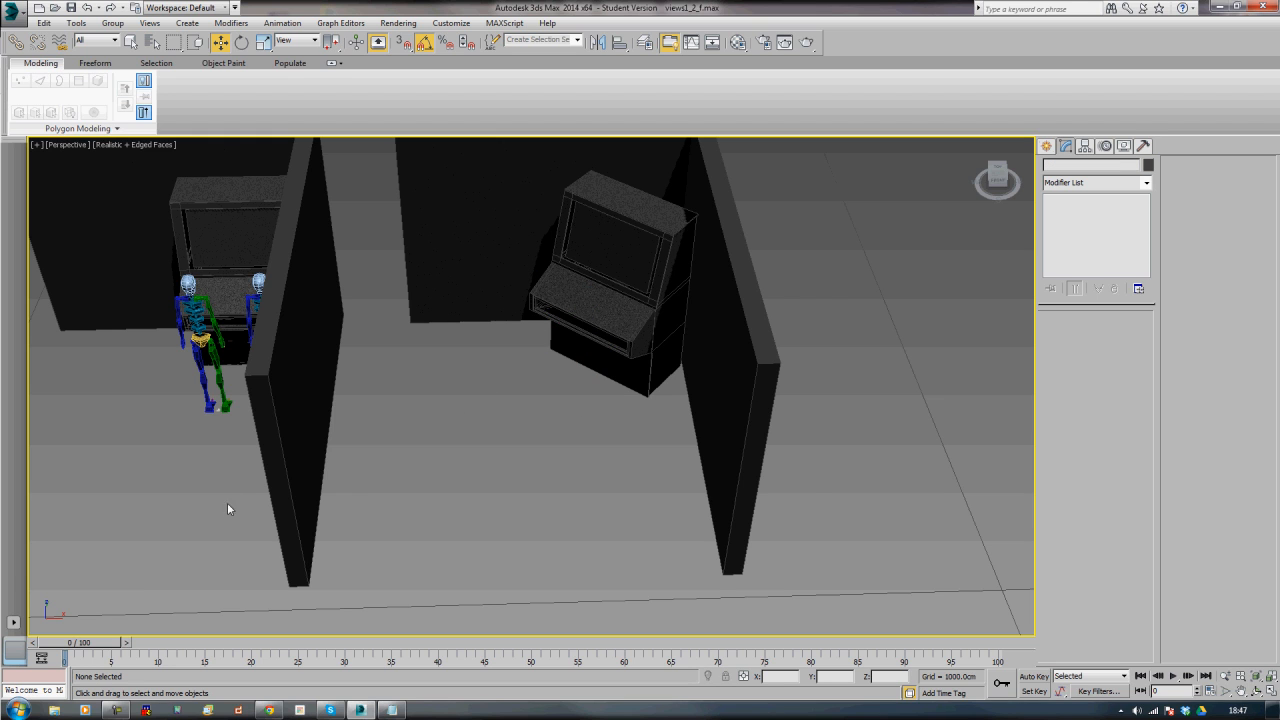
# - Create a Pivot door with AutoGrid at the cloned back wall, about 8.4 cm wide, 195 cm deep and 110 cm high
pyautogui.scroll(-5, 423, 443)
pyautogui.keyDown('alt'); pyautogui.moveTo(437, 446); pyautogui.dragTo(464, 427, button='middle'); pyautogui.keyUp('alt')
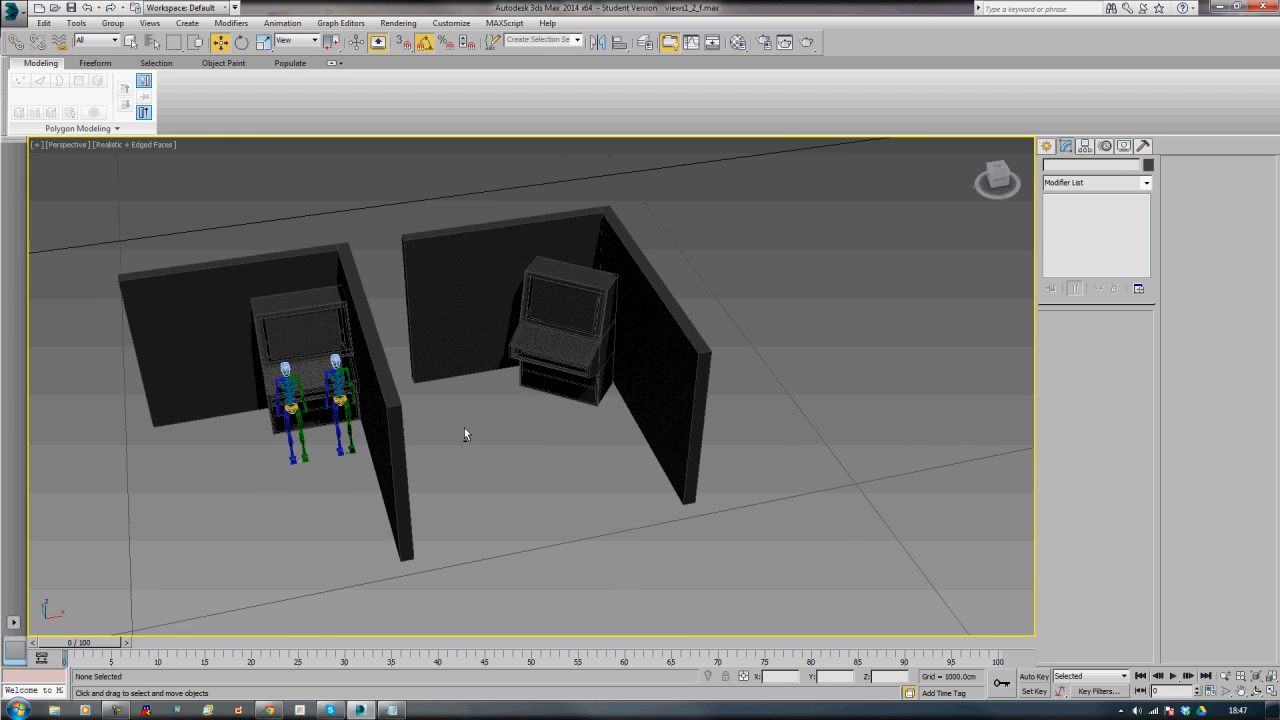
pyautogui.click(471, 343)
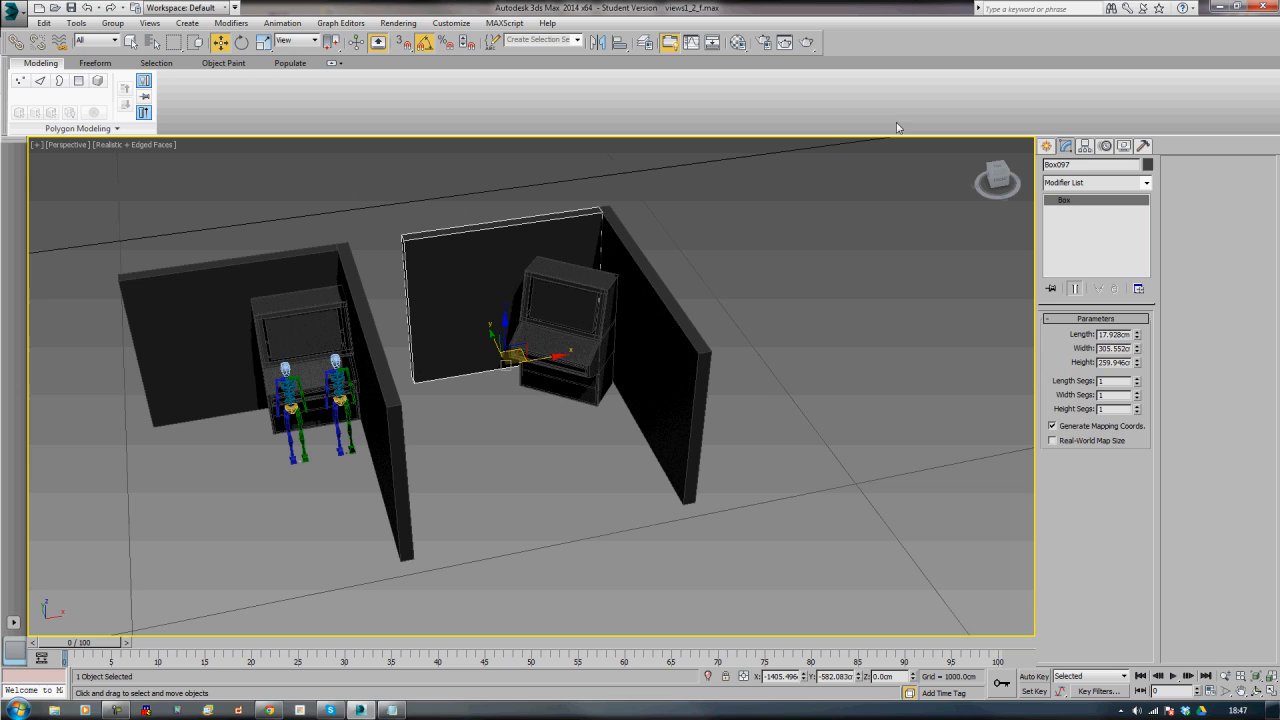
pyautogui.click(1047, 146)
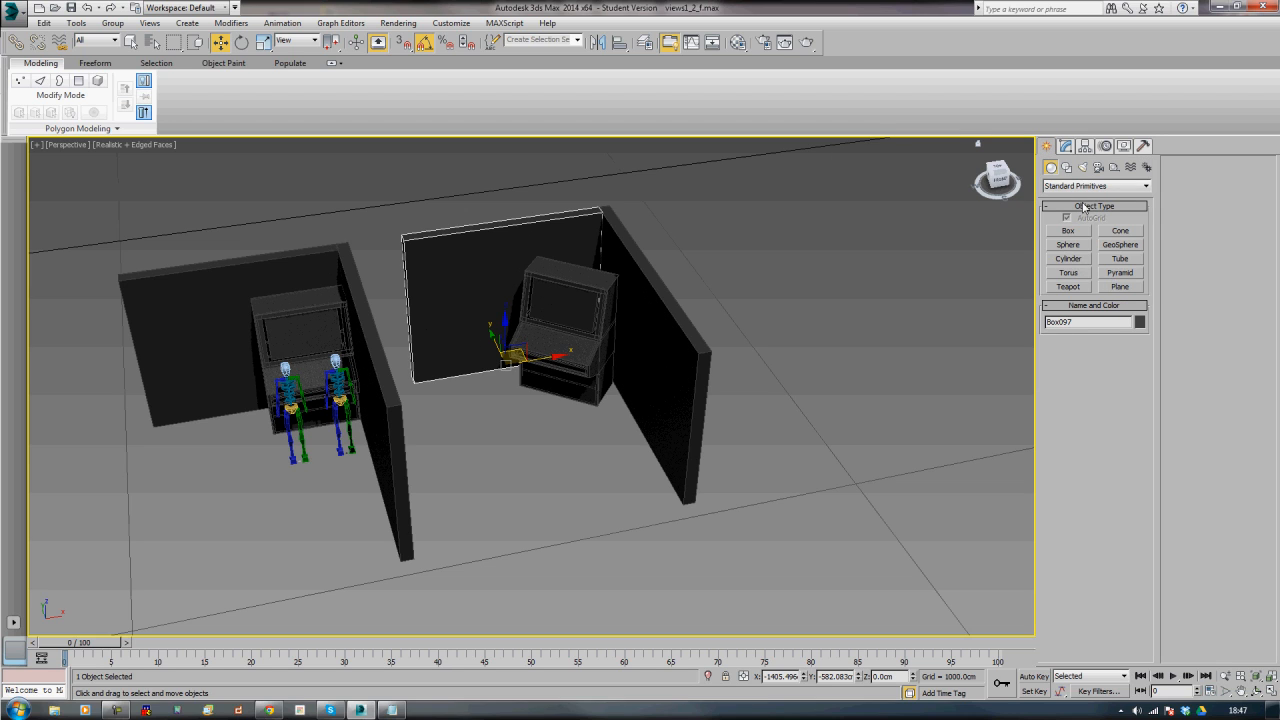
pyautogui.click(1085, 187)
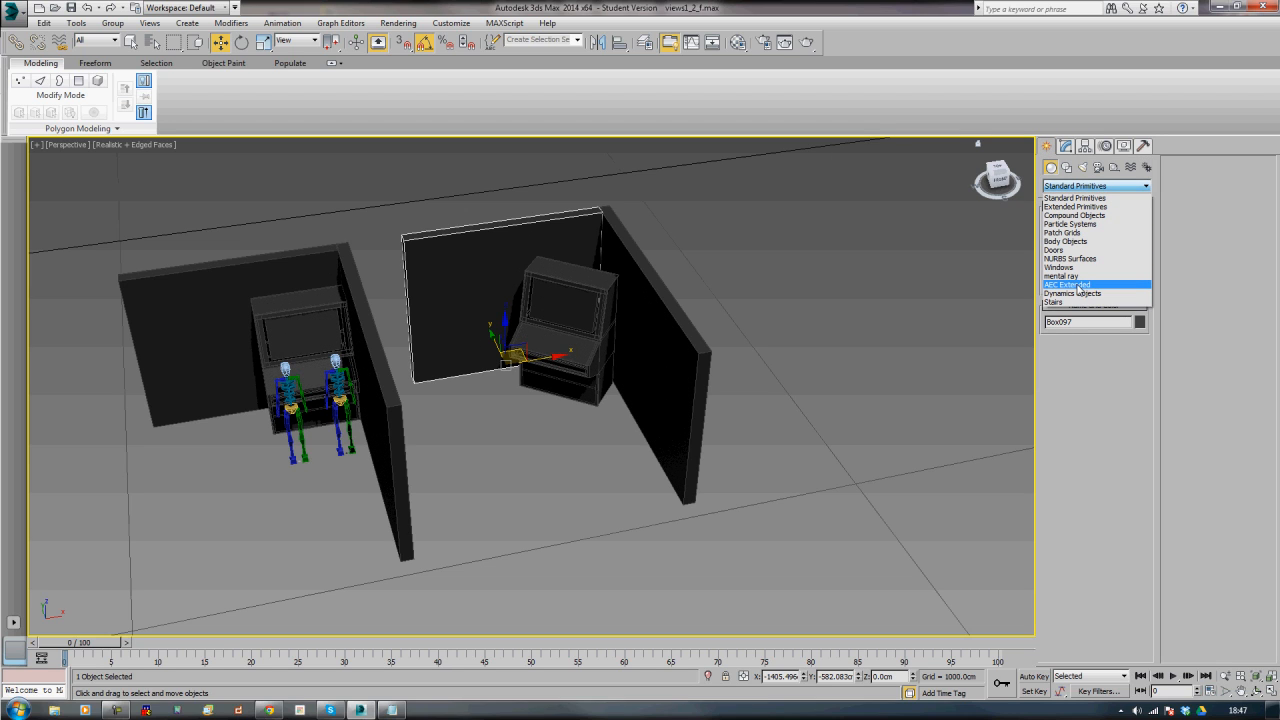
pyautogui.click(1068, 249)
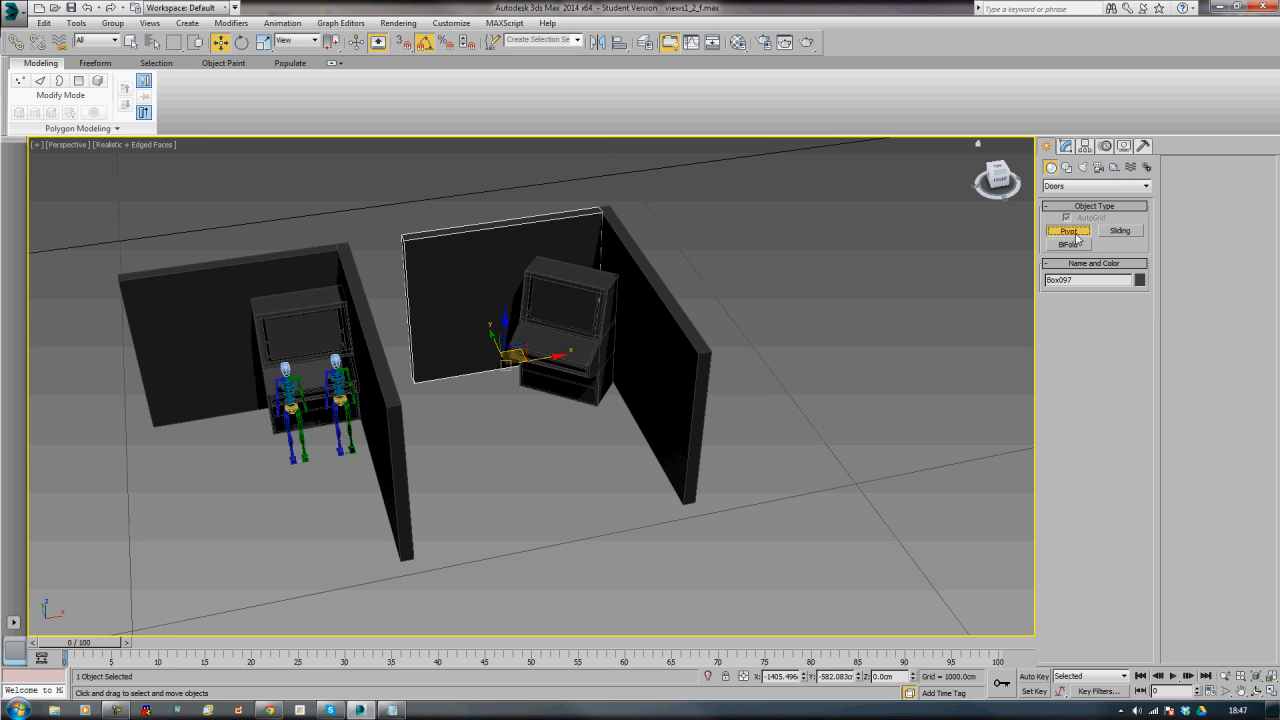
pyautogui.click(1068, 231)
pyautogui.moveTo(494, 372)
pyautogui.mouseDown()
pyautogui.moveTo(534, 386)
pyautogui.moveTo(489, 370)
pyautogui.mouseUp()
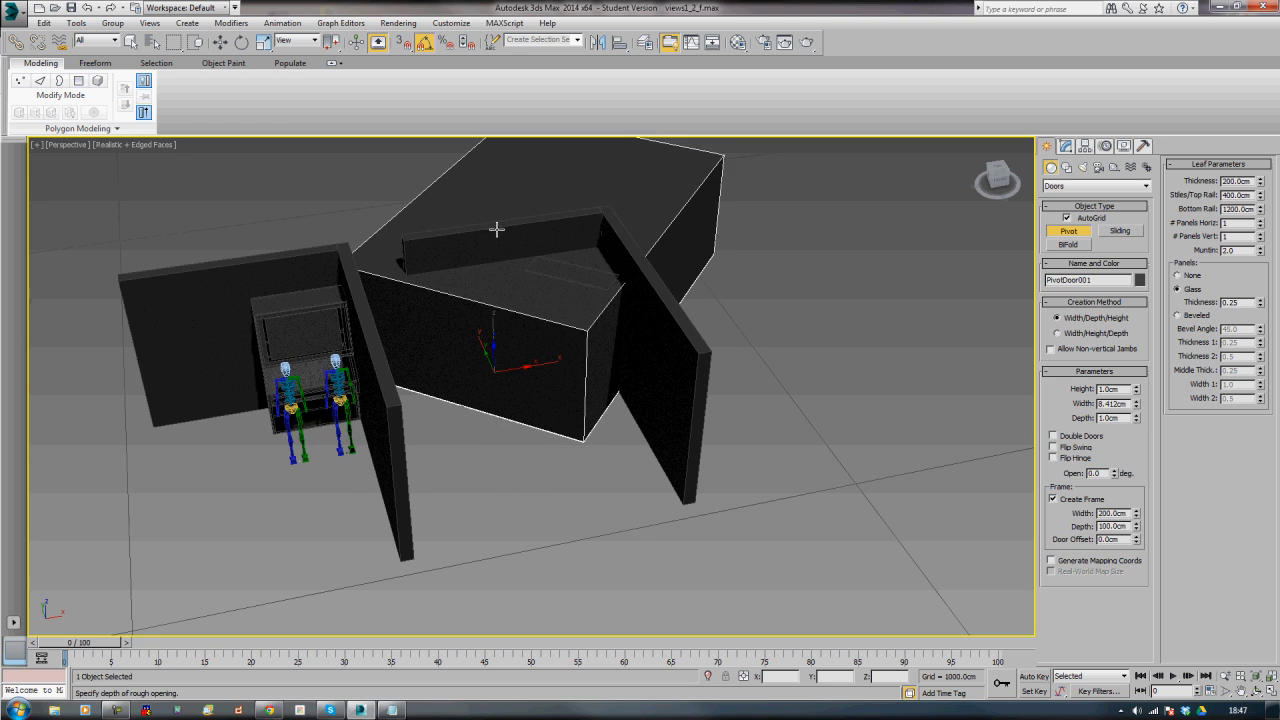
pyautogui.click(487, 296)
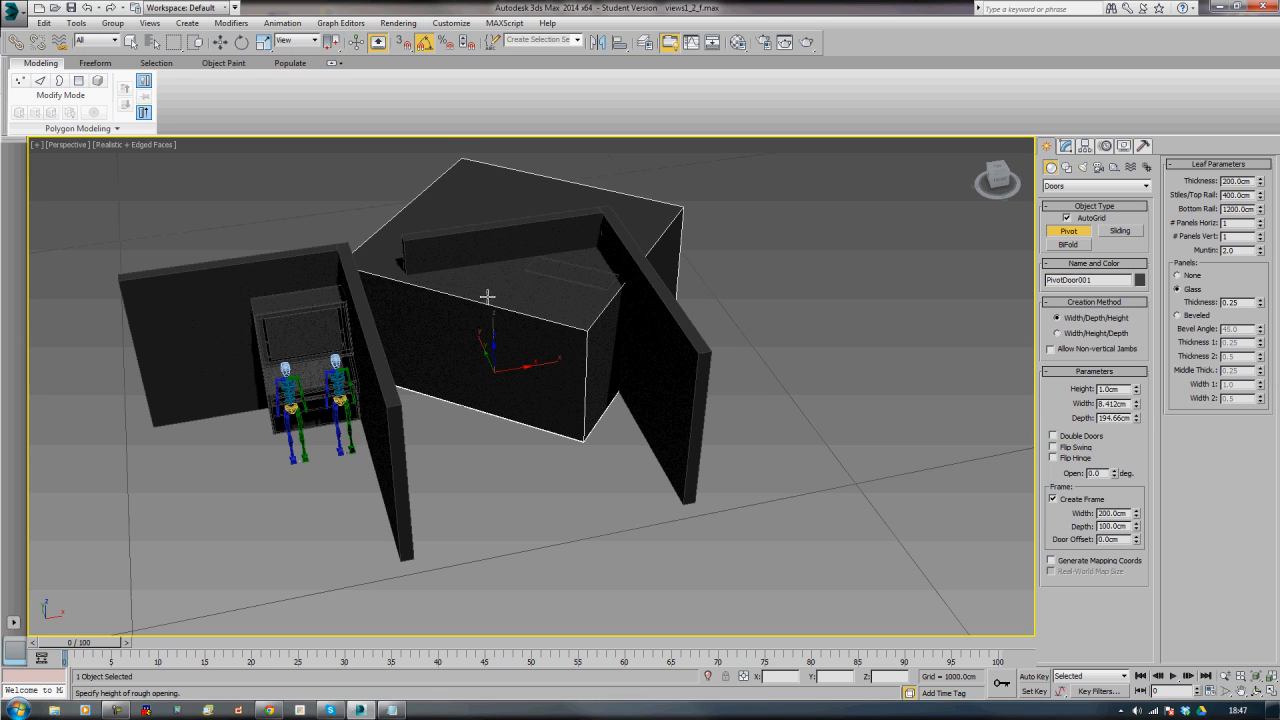
pyautogui.click(738, 230)
# - Set the door frame's width and depth to 4 cm
pyautogui.click(1058, 147)
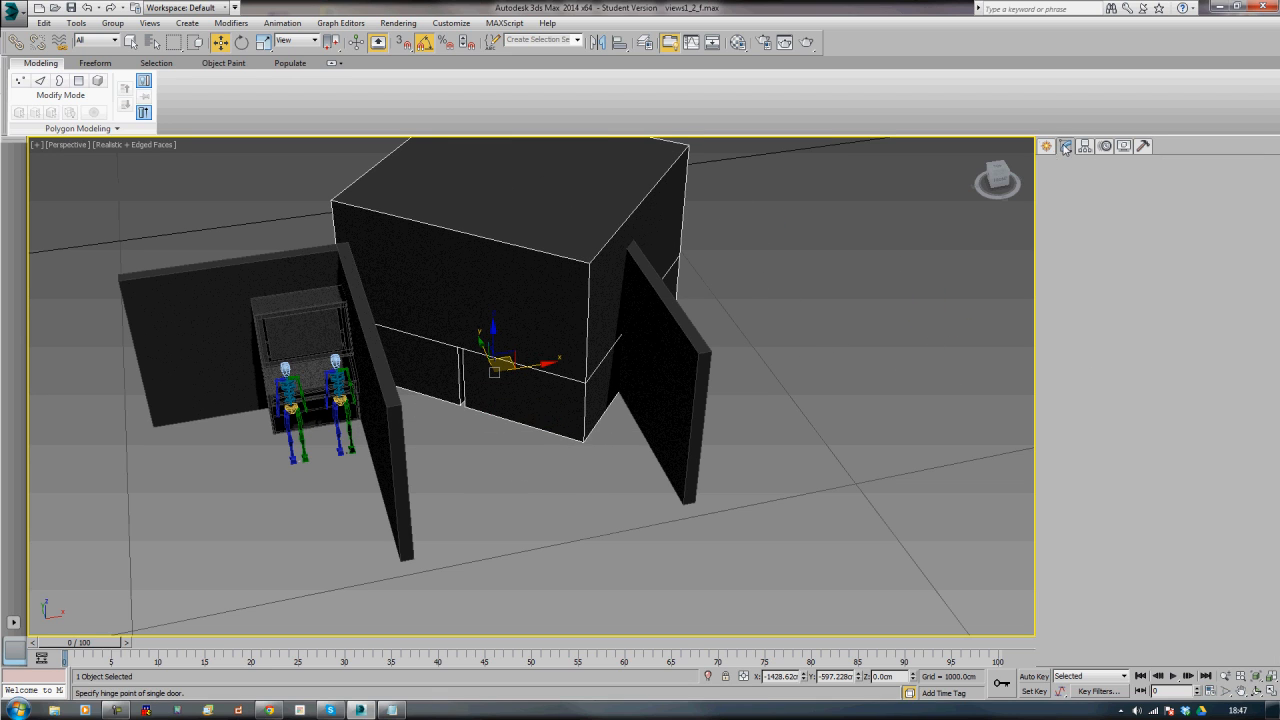
pyautogui.doubleClick(1111, 460)
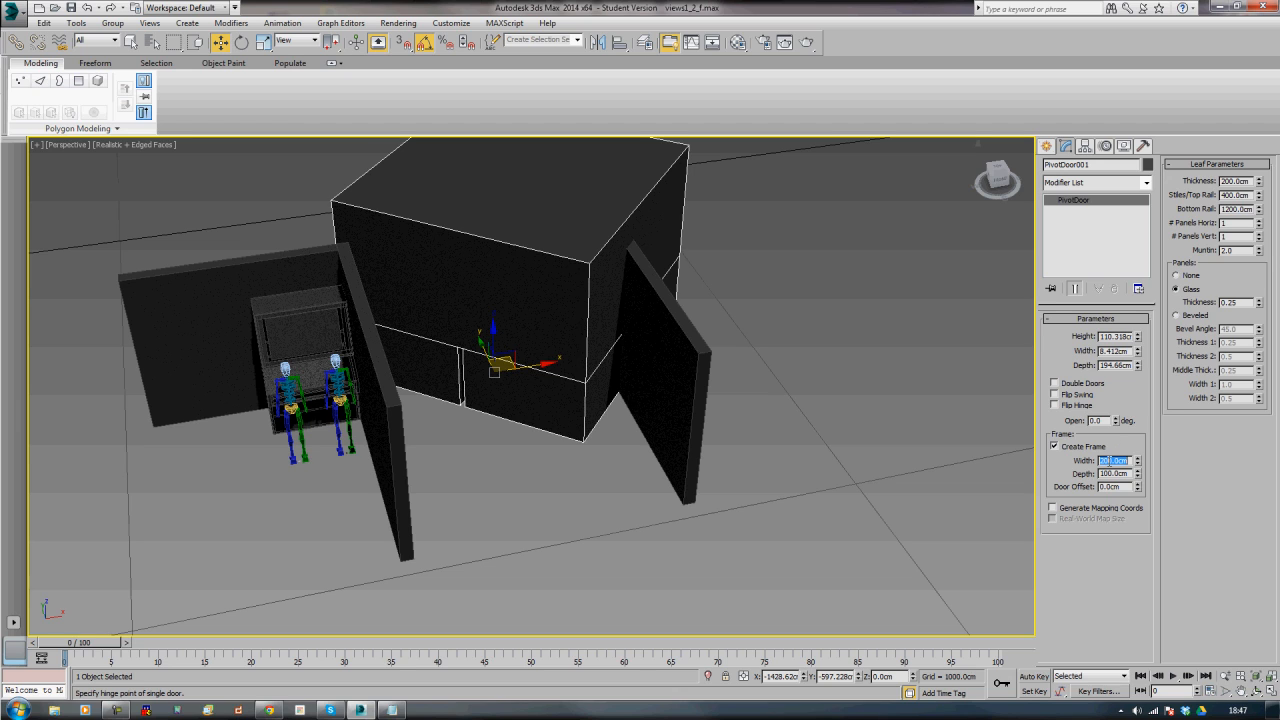
pyautogui.write('4')
pyautogui.press('Tab')
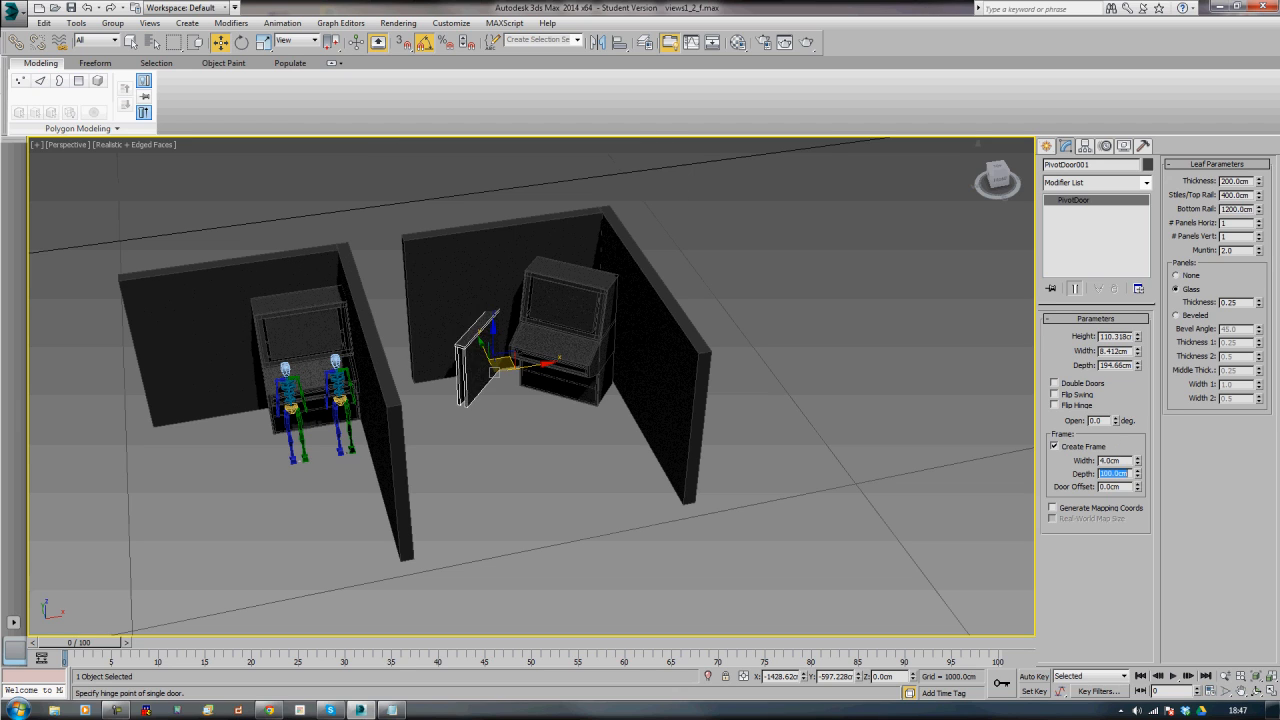
pyautogui.write('4')
pyautogui.press('Tab')
pyautogui.write('4')
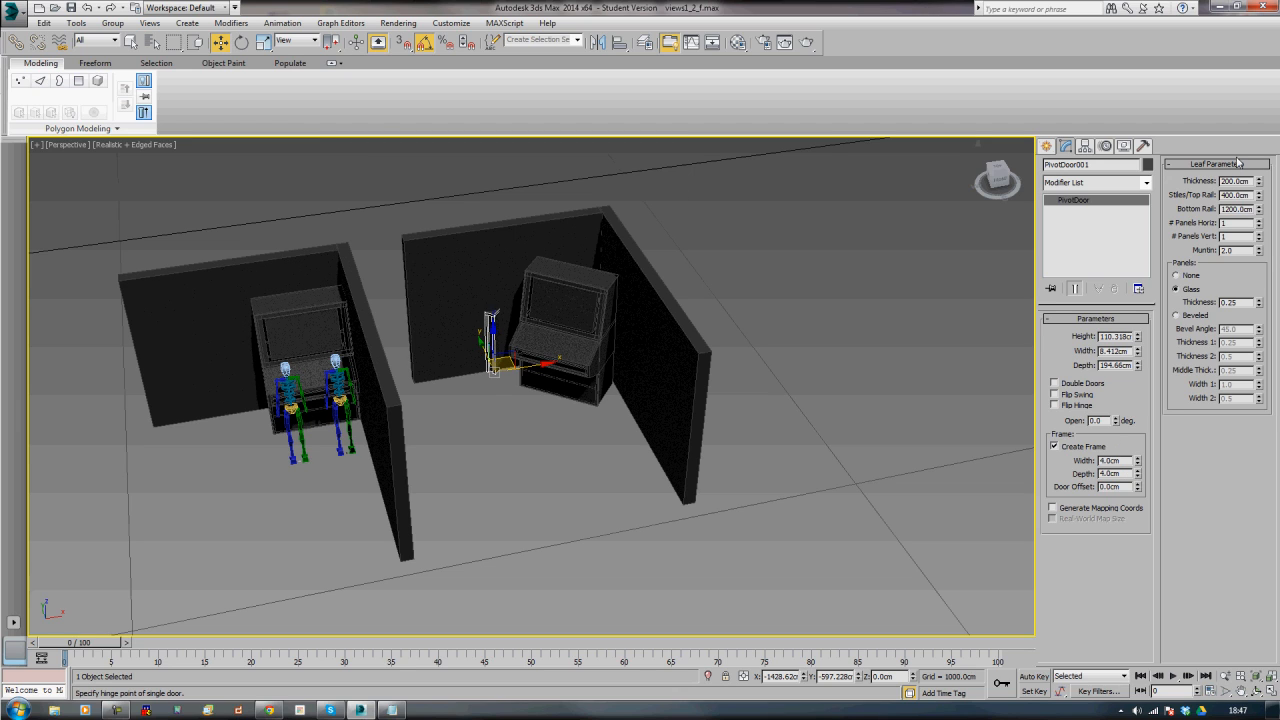
# - Set the door leaf's thickness to 5 cm and its stiles/top rail and bottom rail to 6 cm
pyautogui.doubleClick(1227, 181)
pyautogui.write('5')
pyautogui.press('Tab')
pyautogui.write('6')
pyautogui.press('Tab')
pyautogui.write('6')
pyautogui.press('Tab')
# - Set the door's height to about 216 cm, its width to about 10.4 cm and its depth to about 148 cm
pyautogui.moveTo(1137, 340); pyautogui.dragTo(1158, 275)
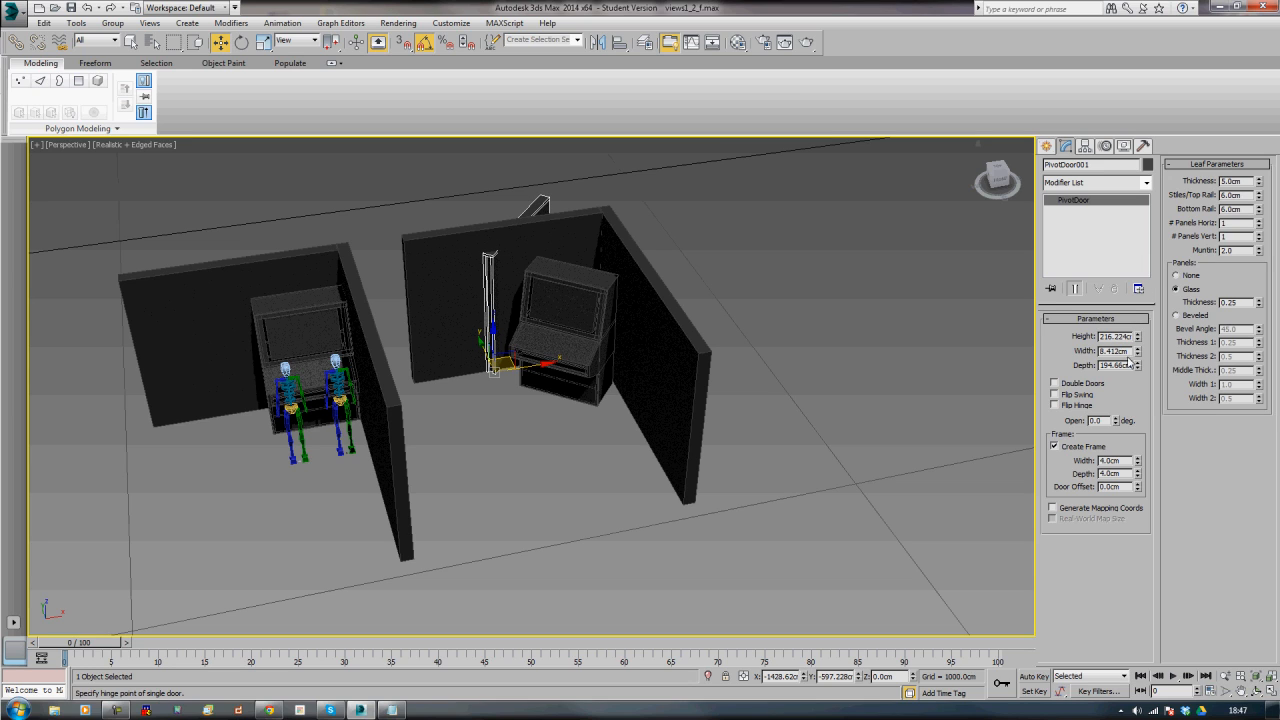
pyautogui.moveTo(1138, 355)
pyautogui.mouseDown()
pyautogui.moveTo(1144, 341)
pyautogui.moveTo(1137, 378)
pyautogui.mouseUp()
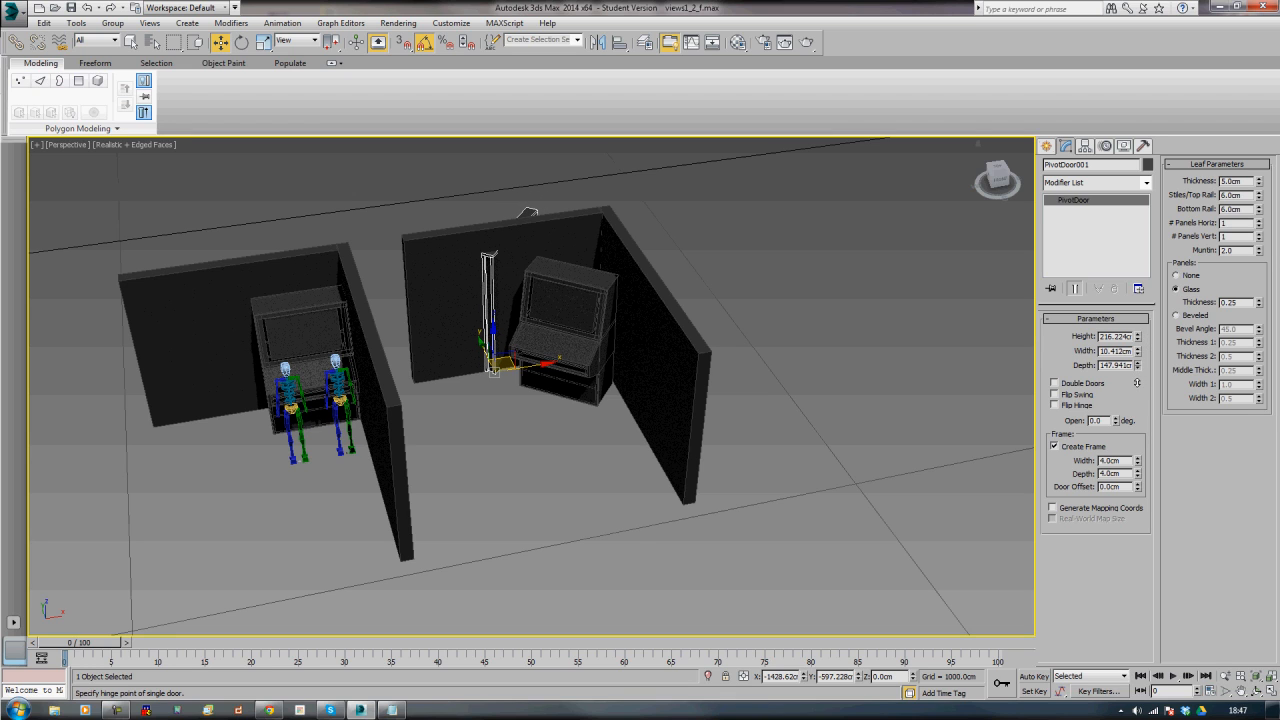
# - Rotate the door parallel to the back wall and slide it along to the wall's free end, beside the cabinet
pyautogui.scroll(-4, 640, 420)
pyautogui.press('e')
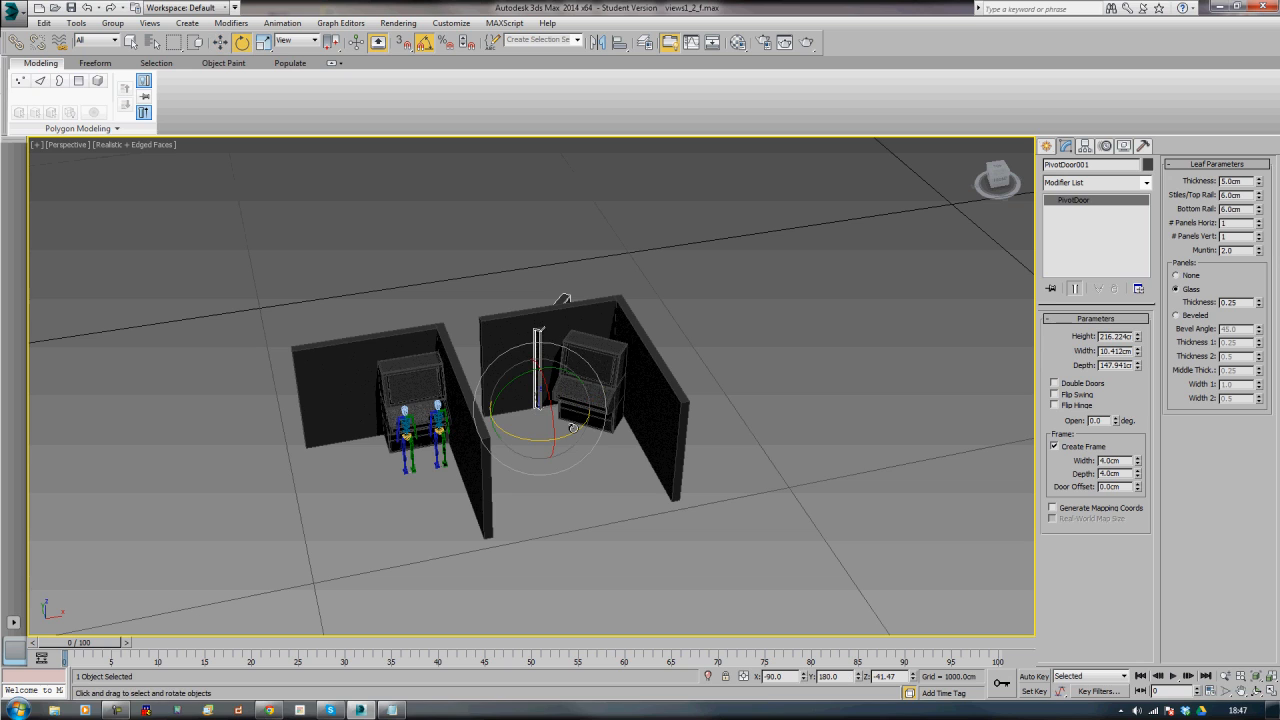
pyautogui.moveTo(575, 431); pyautogui.dragTo(542, 444)
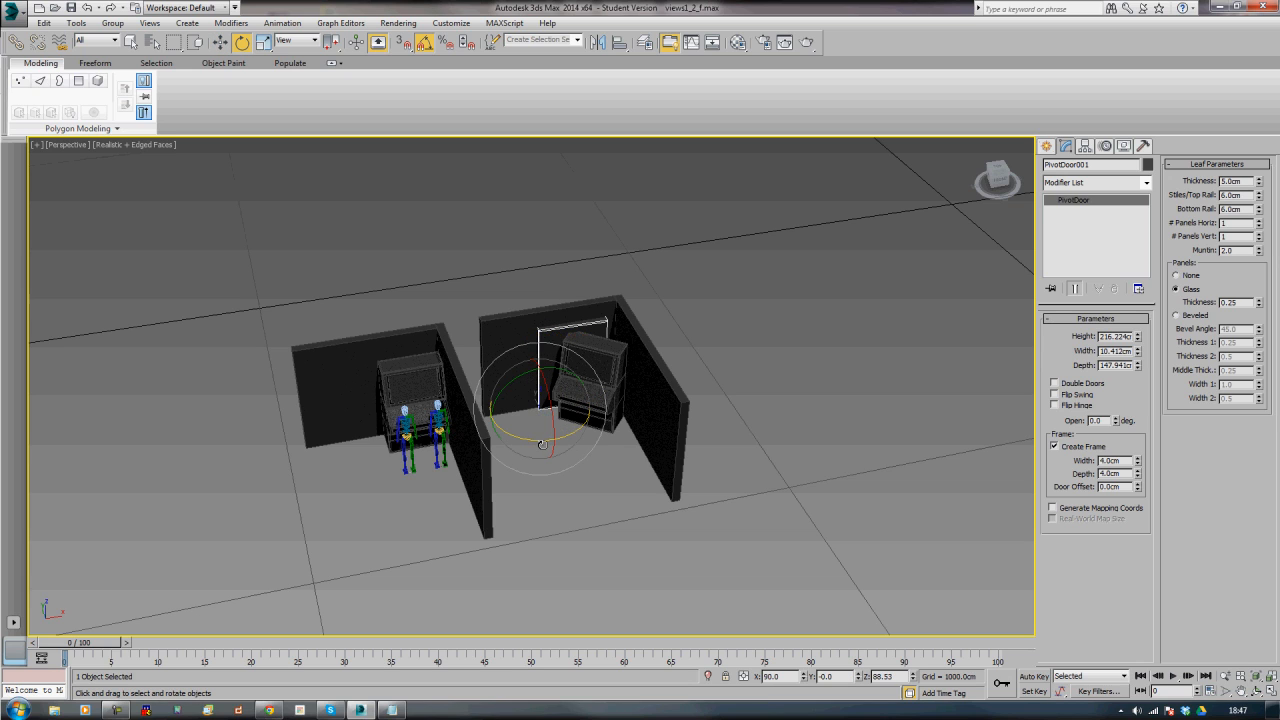
pyautogui.press('w')
pyautogui.moveTo(580, 400); pyautogui.dragTo(534, 407)
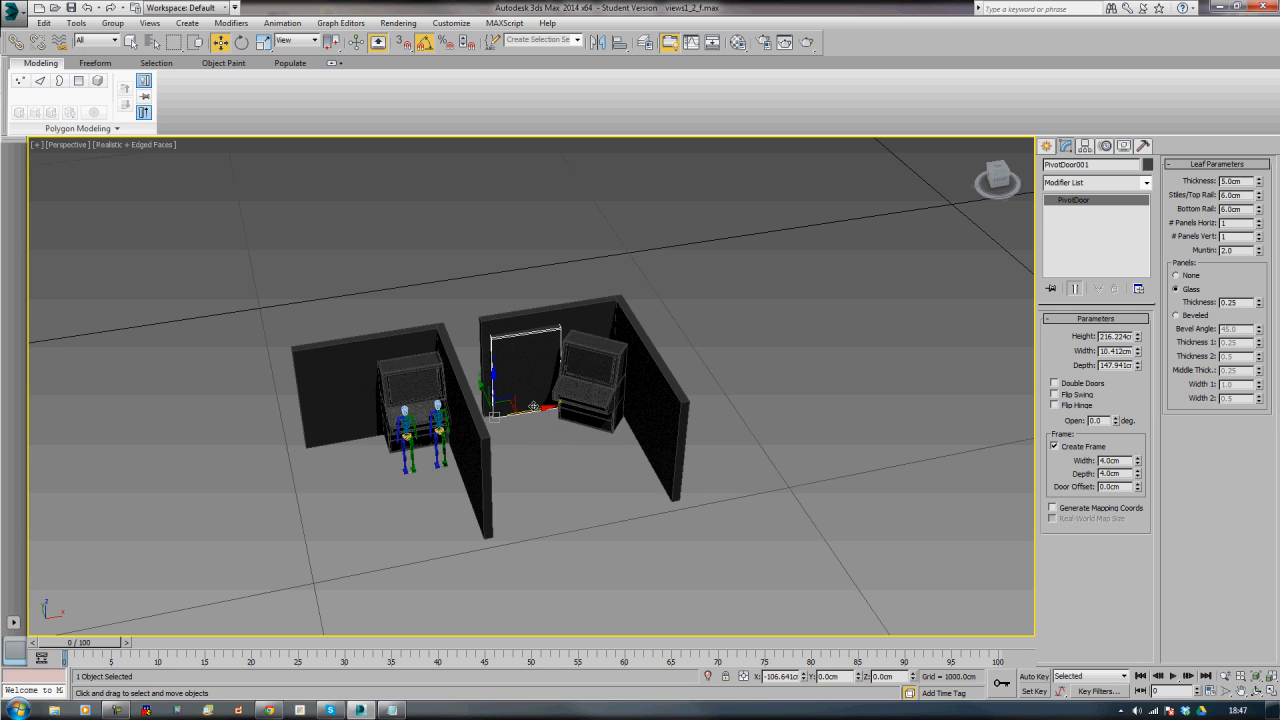
# - Reduce the door's depth to about 98 cm and clone it onto the back wall of the original corner
pyautogui.moveTo(1136, 367); pyautogui.dragTo(1137, 370)
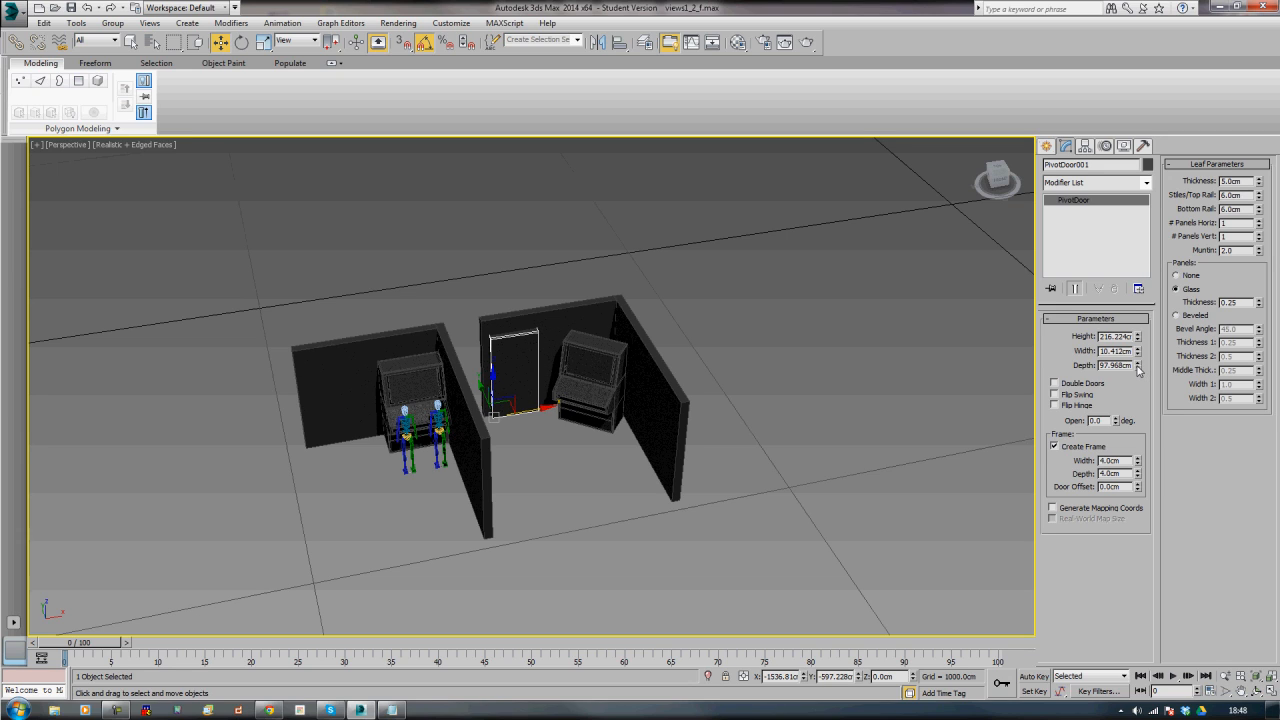
pyautogui.moveTo(545, 405)
pyautogui.keyDown('shift'); pyautogui.mouseDown()
pyautogui.moveTo(352, 440)
pyautogui.moveTo(366, 441)
pyautogui.mouseUp(); pyautogui.keyUp('shift')
pyautogui.click(636, 418)
pyautogui.click(849, 395)
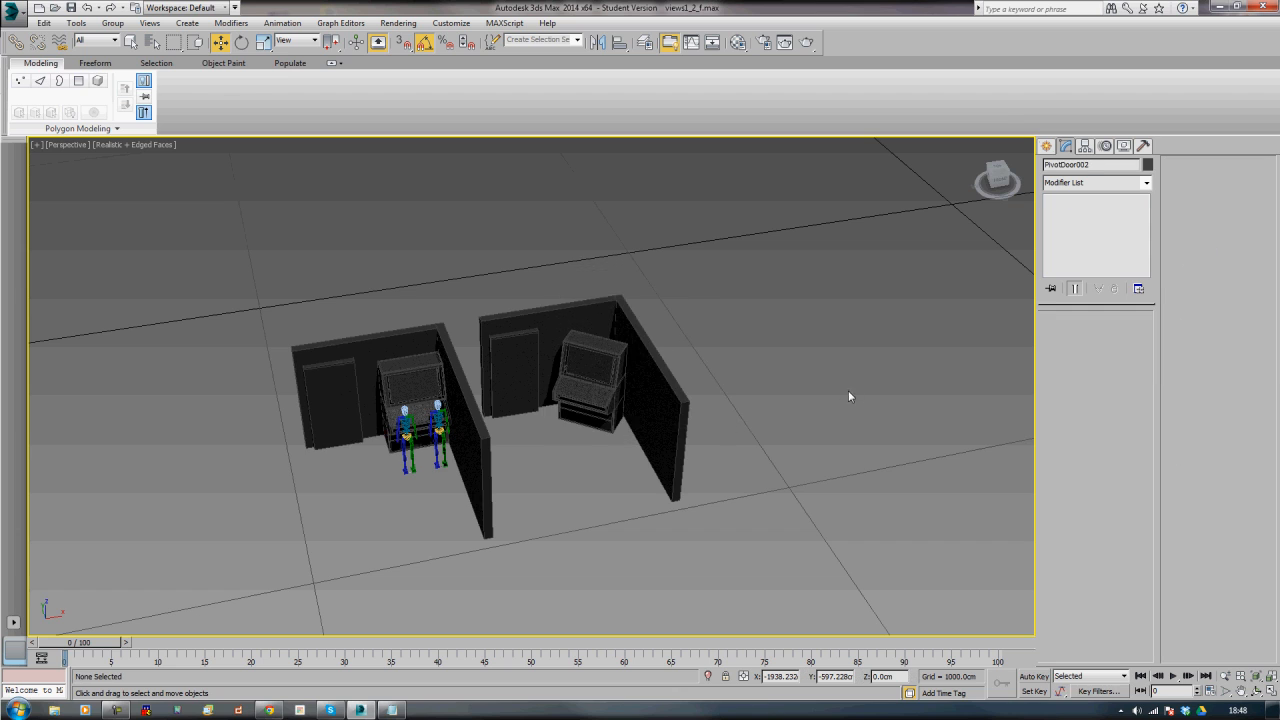
# - Frame both corner scenes closely from a raised three-quarter angle, with nothing selected
pyautogui.keyDown('alt'); pyautogui.moveTo(849, 395); pyautogui.dragTo(633, 440, button='middle'); pyautogui.keyUp('alt')
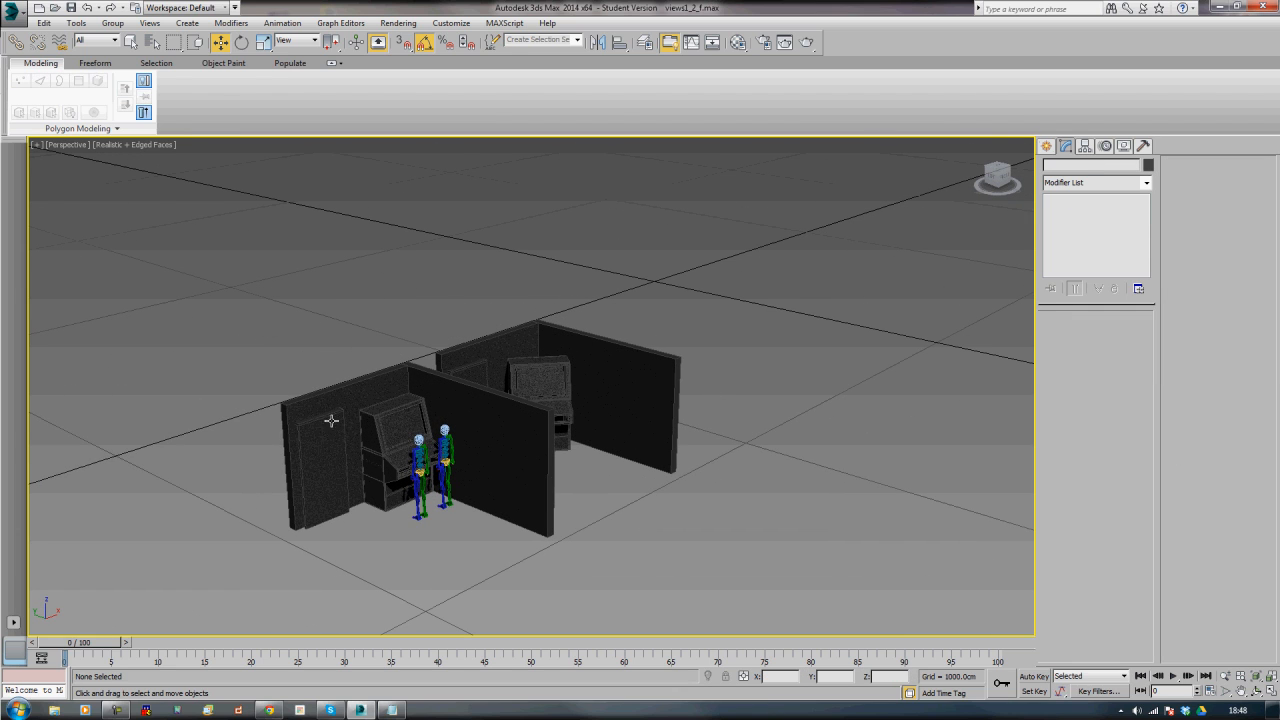
pyautogui.keyDown('alt'); pyautogui.moveTo(463, 458); pyautogui.dragTo(643, 386, button='middle'); pyautogui.keyUp('alt')
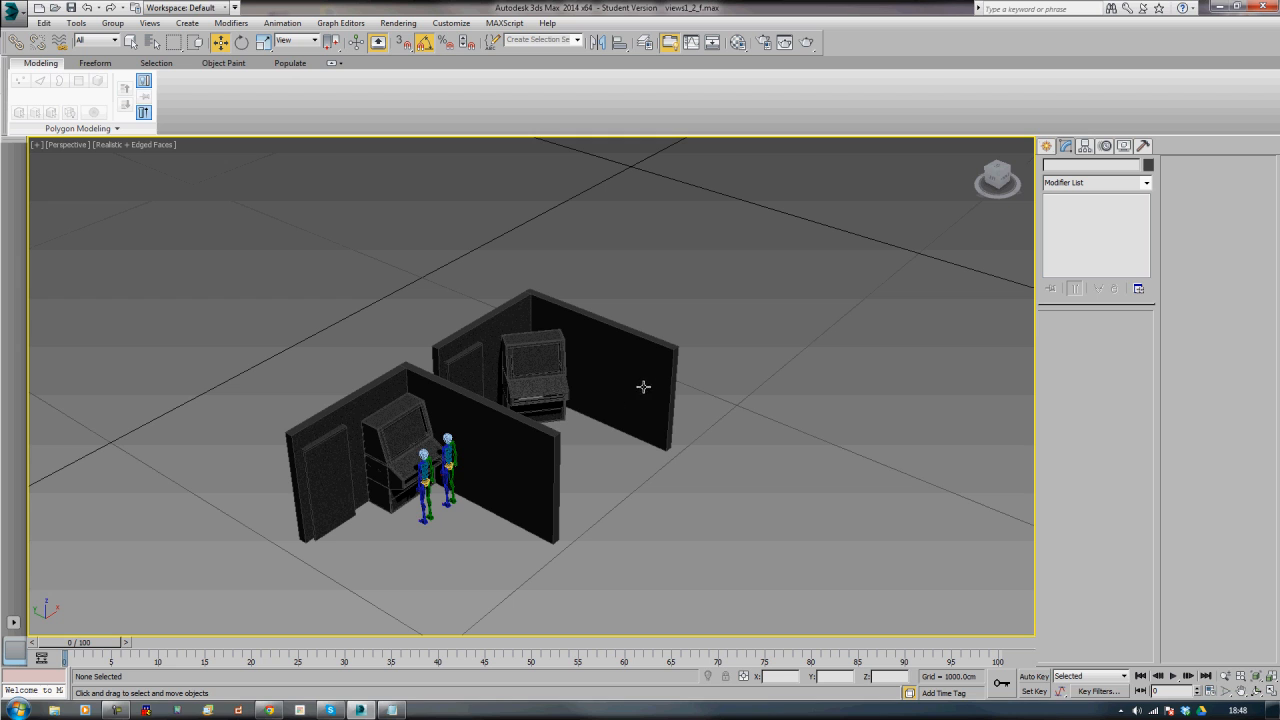
pyautogui.click(525, 455)
pyautogui.keyDown('ctrl'); pyautogui.click(640, 371); pyautogui.keyUp('ctrl')
pyautogui.click(588, 460)
pyautogui.keyDown('alt'); pyautogui.moveTo(695, 499); pyautogui.dragTo(714, 542, button='middle'); pyautogui.keyUp('alt')
pyautogui.scroll(3, 646, 504)
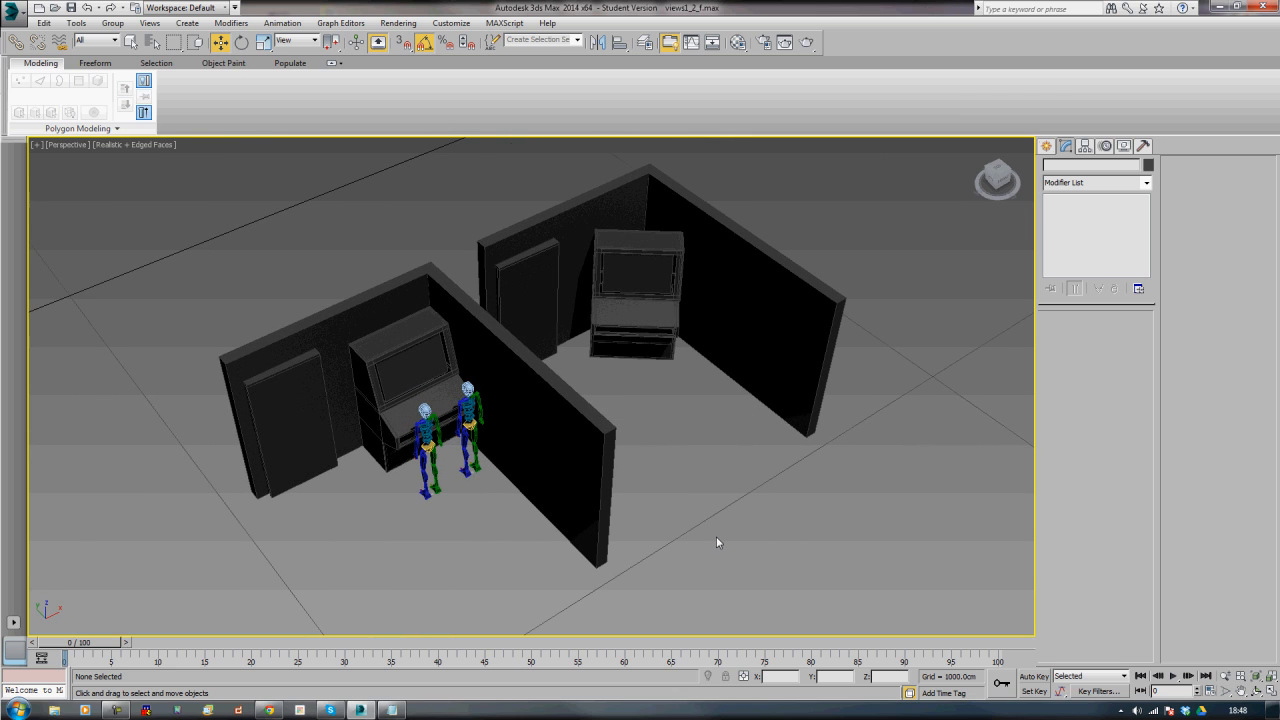
# - Load the mental ray hidden-line preset into the render setup with all its categories and review the common render settings
pyautogui.press('F10')
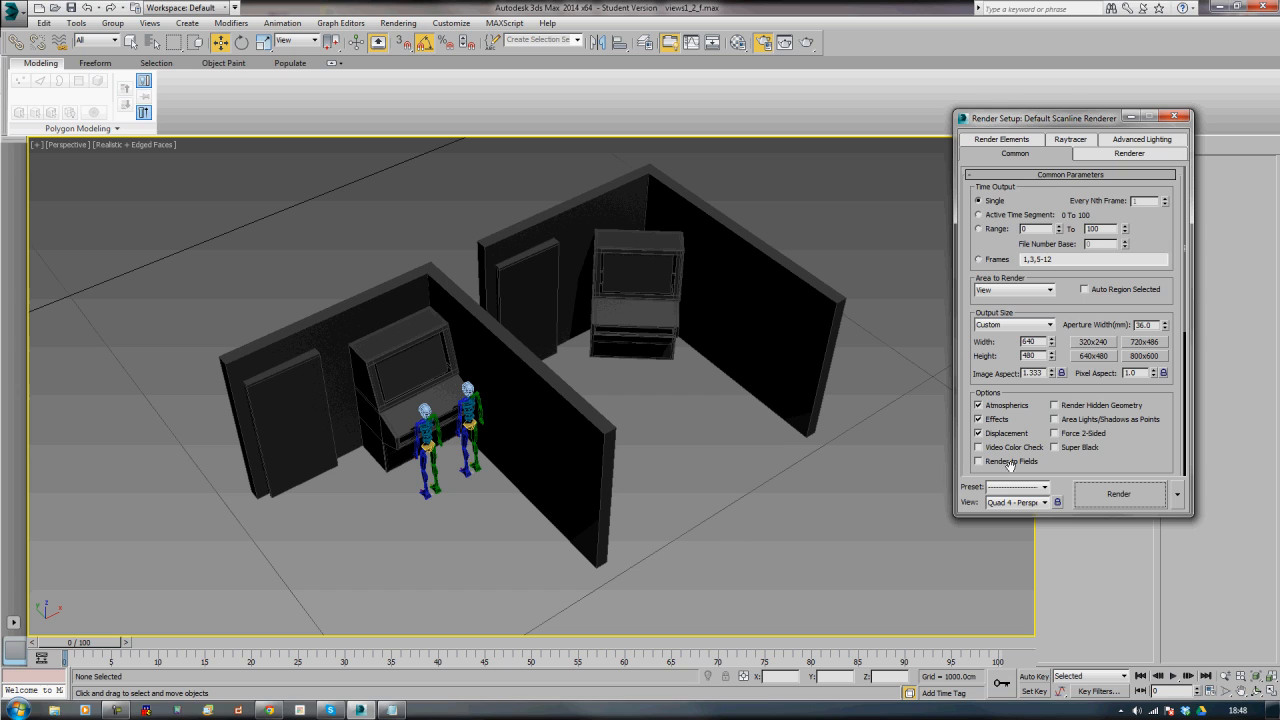
pyautogui.click(1096, 157)
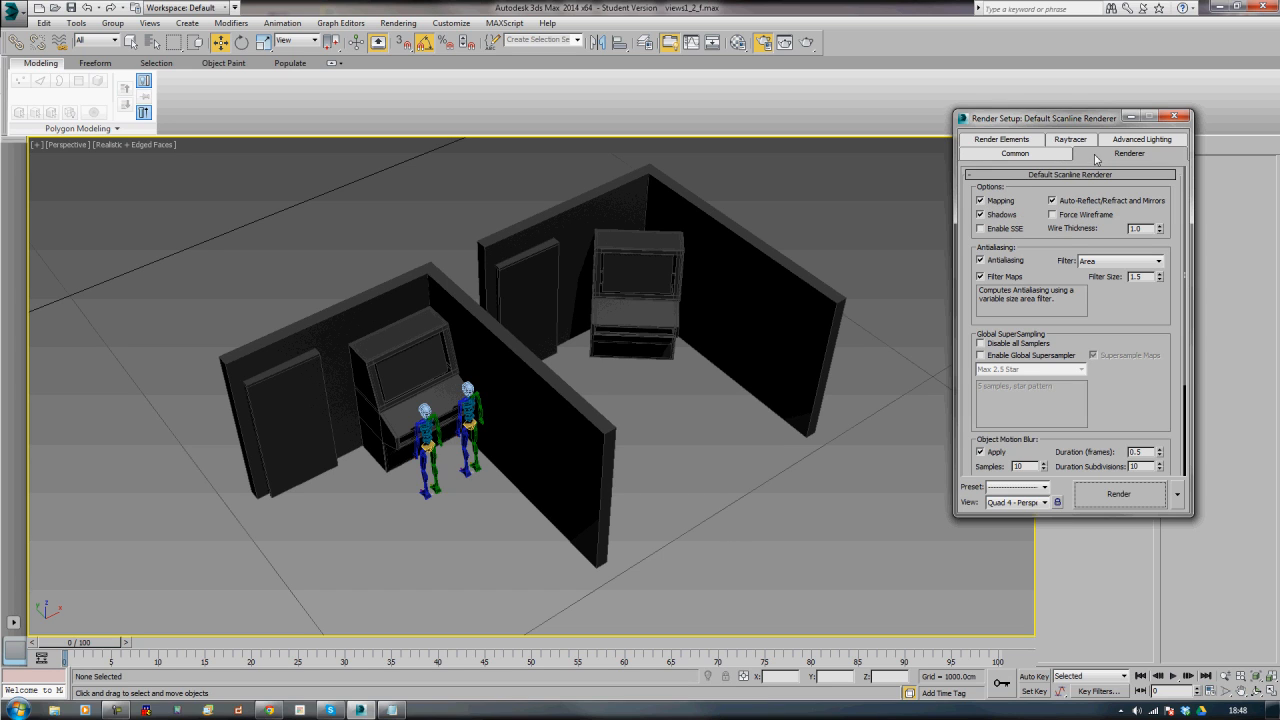
pyautogui.click(1016, 487)
pyautogui.click(1058, 499)
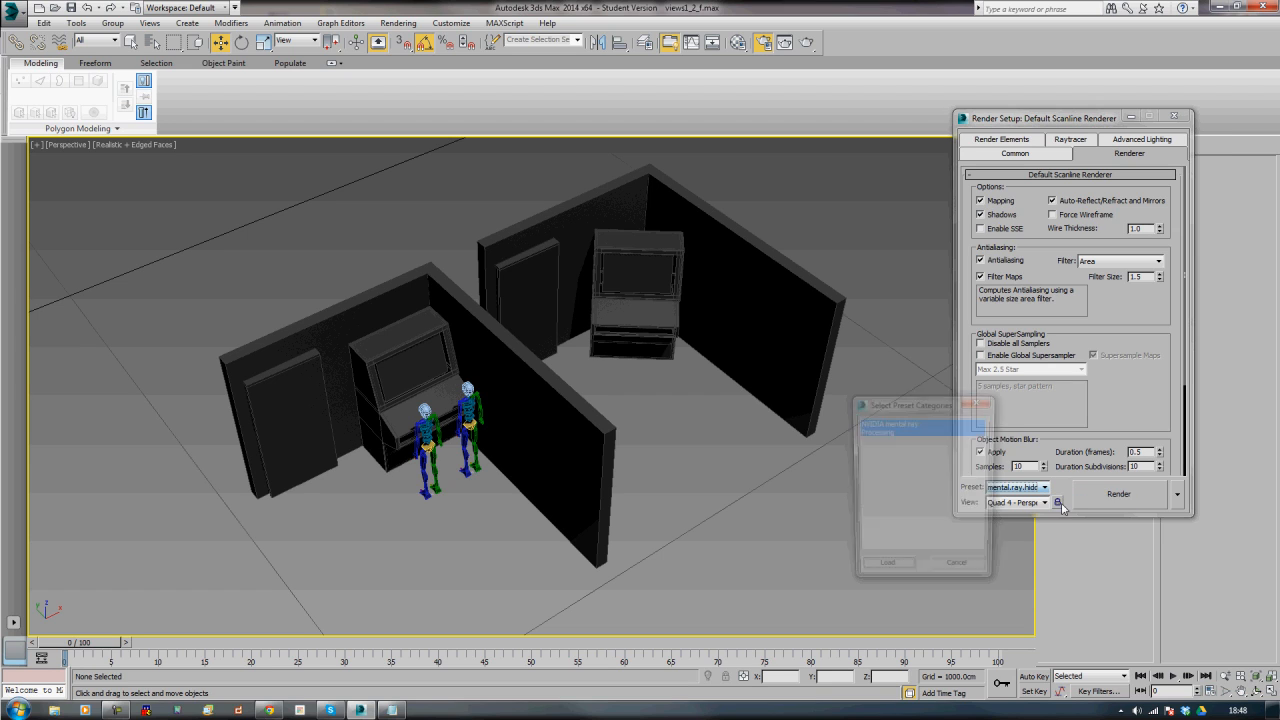
pyautogui.click(910, 572)
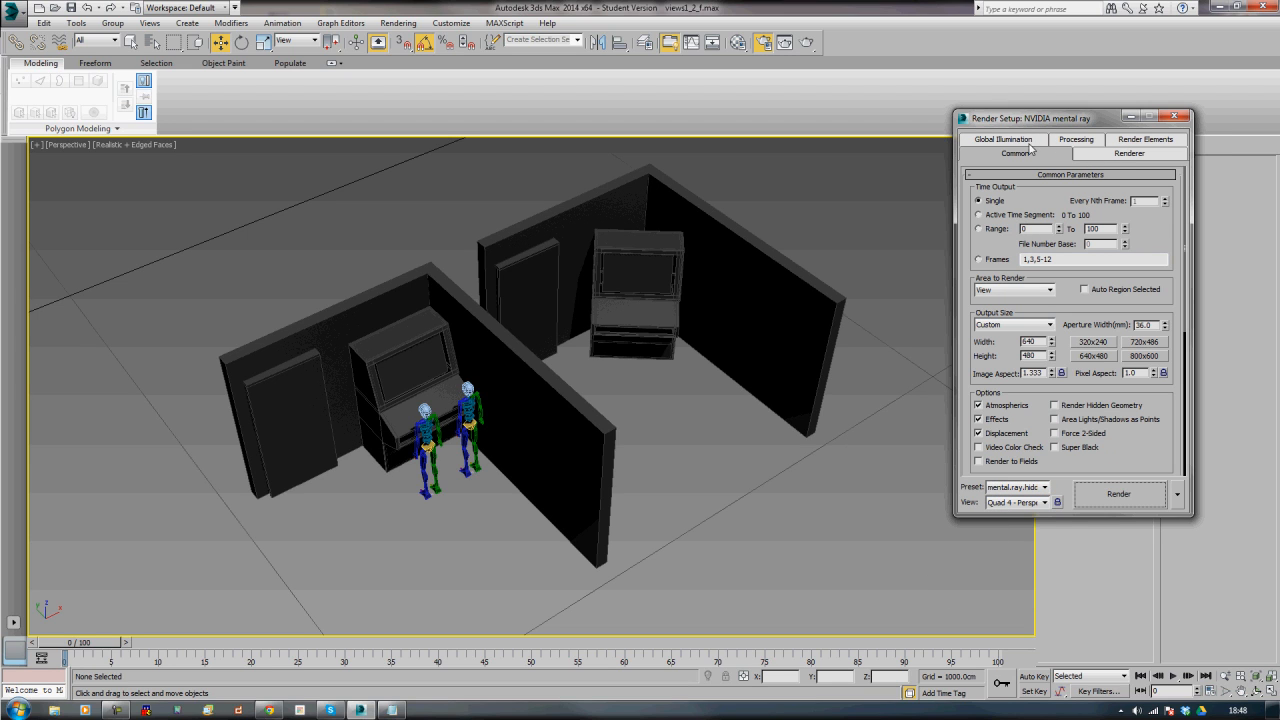
pyautogui.click(1028, 141)
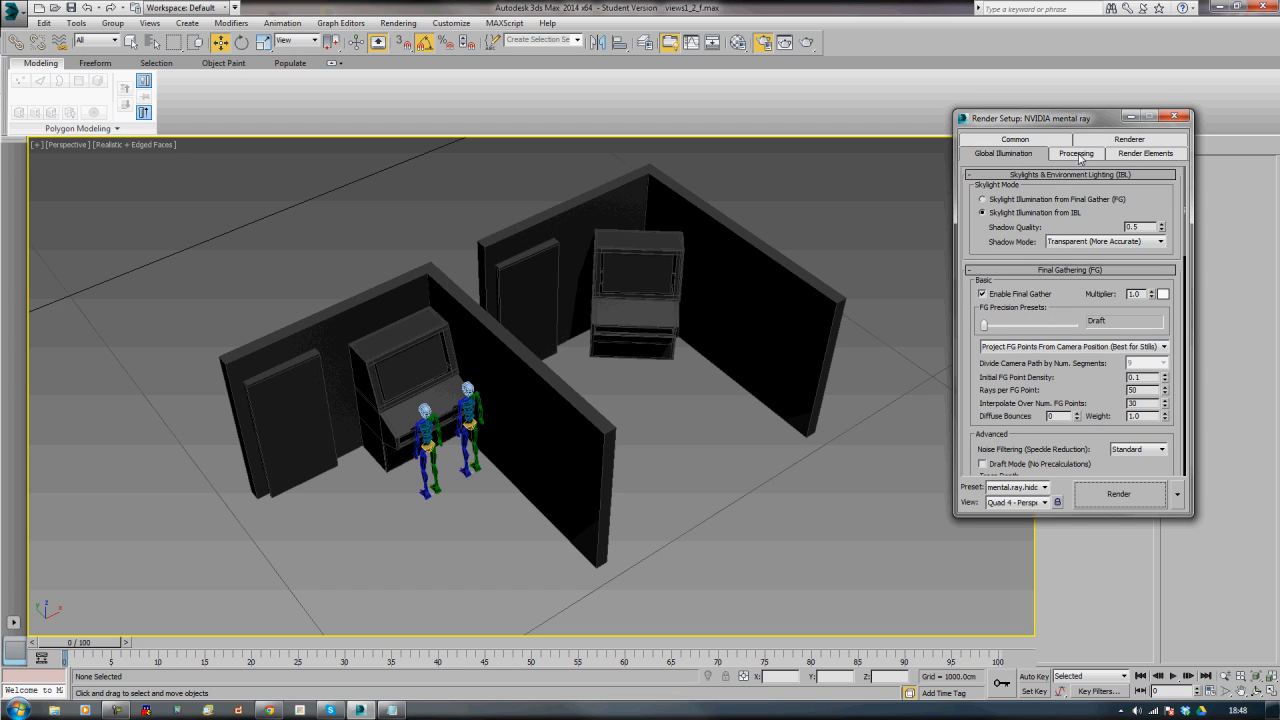
pyautogui.click(1043, 143)
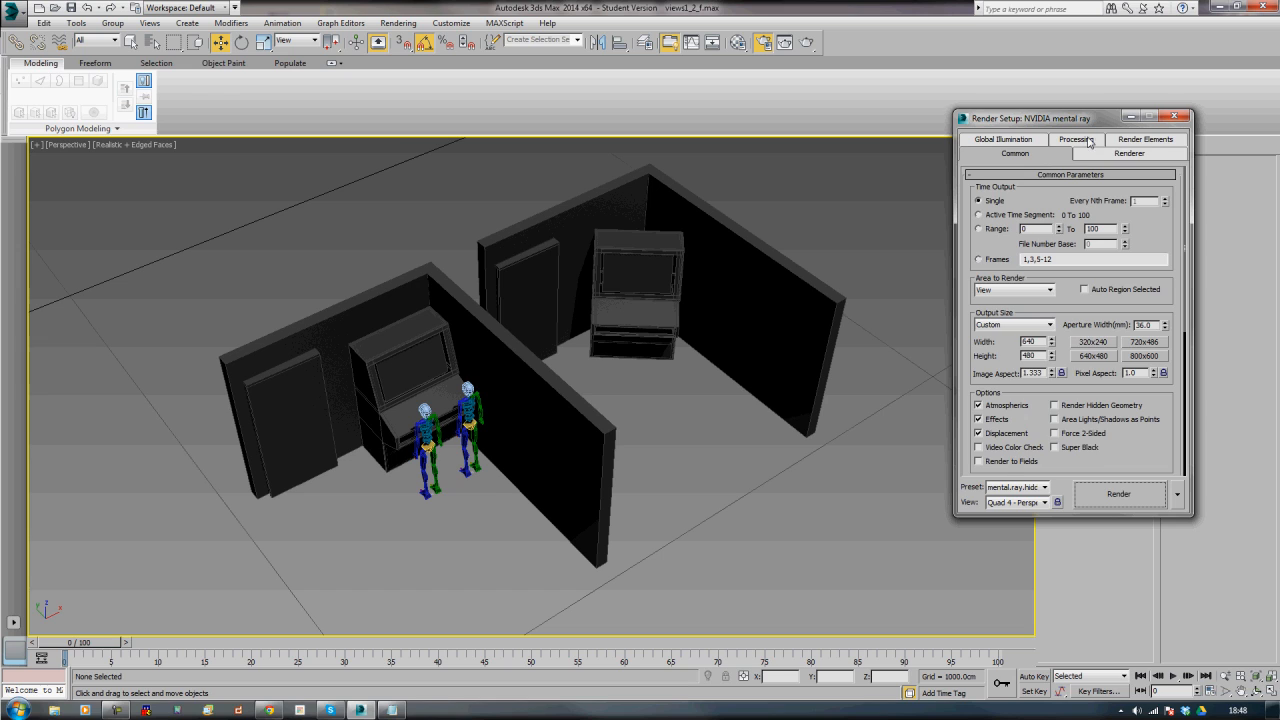
# - Set the mental ray sampling to a minimum of 4 and a maximum of 16 samples per pixel and close the render setup
pyautogui.click(1077, 140)
pyautogui.click(1127, 142)
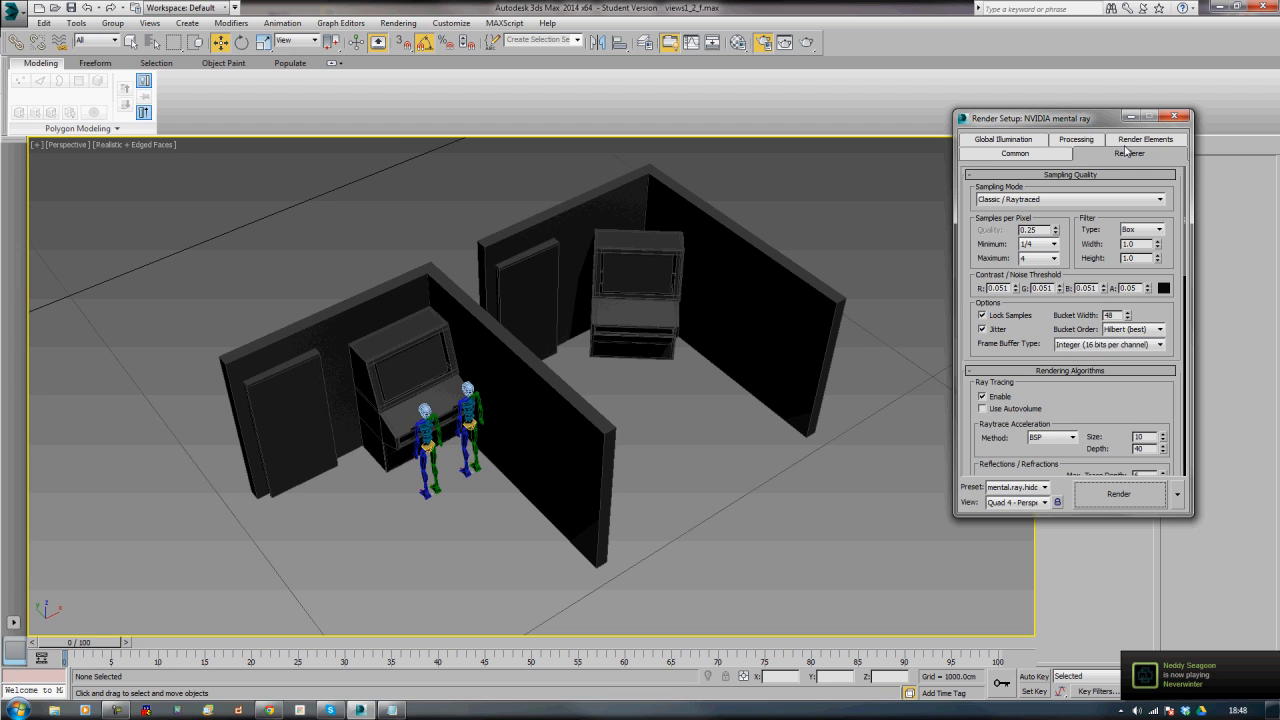
pyautogui.click(1033, 244)
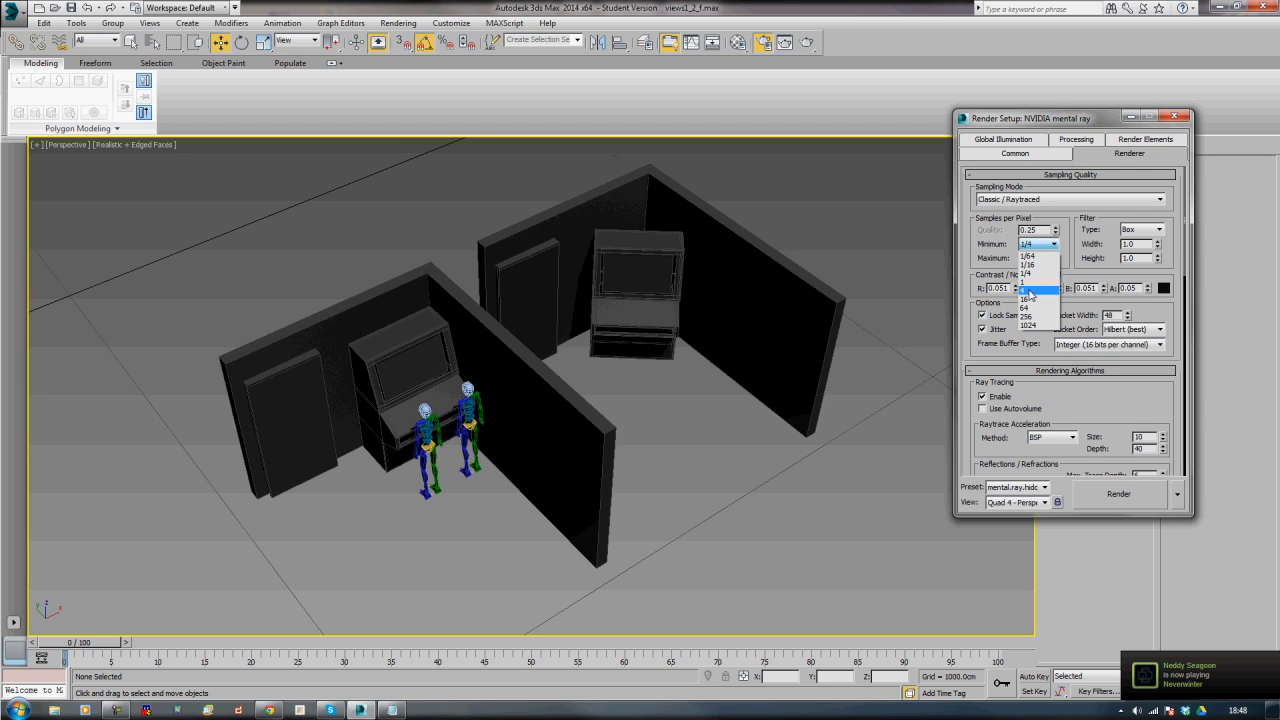
pyautogui.click(1028, 290)
pyautogui.click(1040, 258)
pyautogui.click(1037, 314)
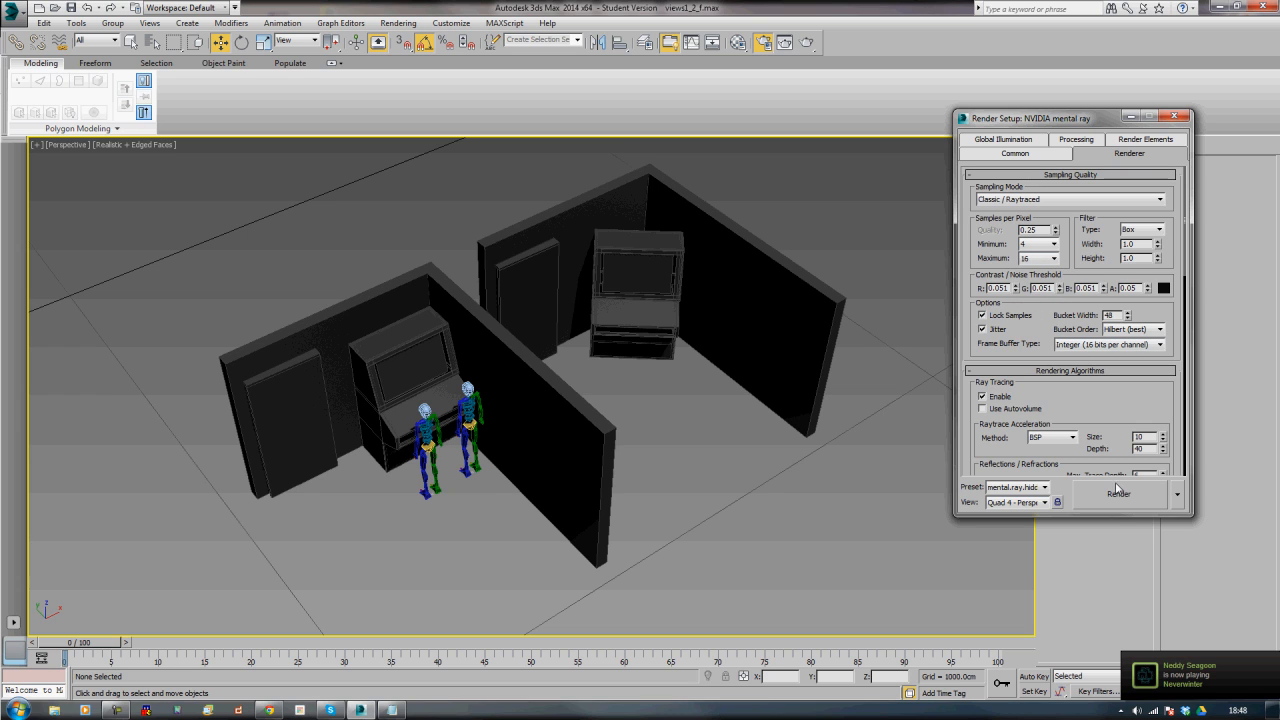
pyautogui.scroll(-5, 856, 382)
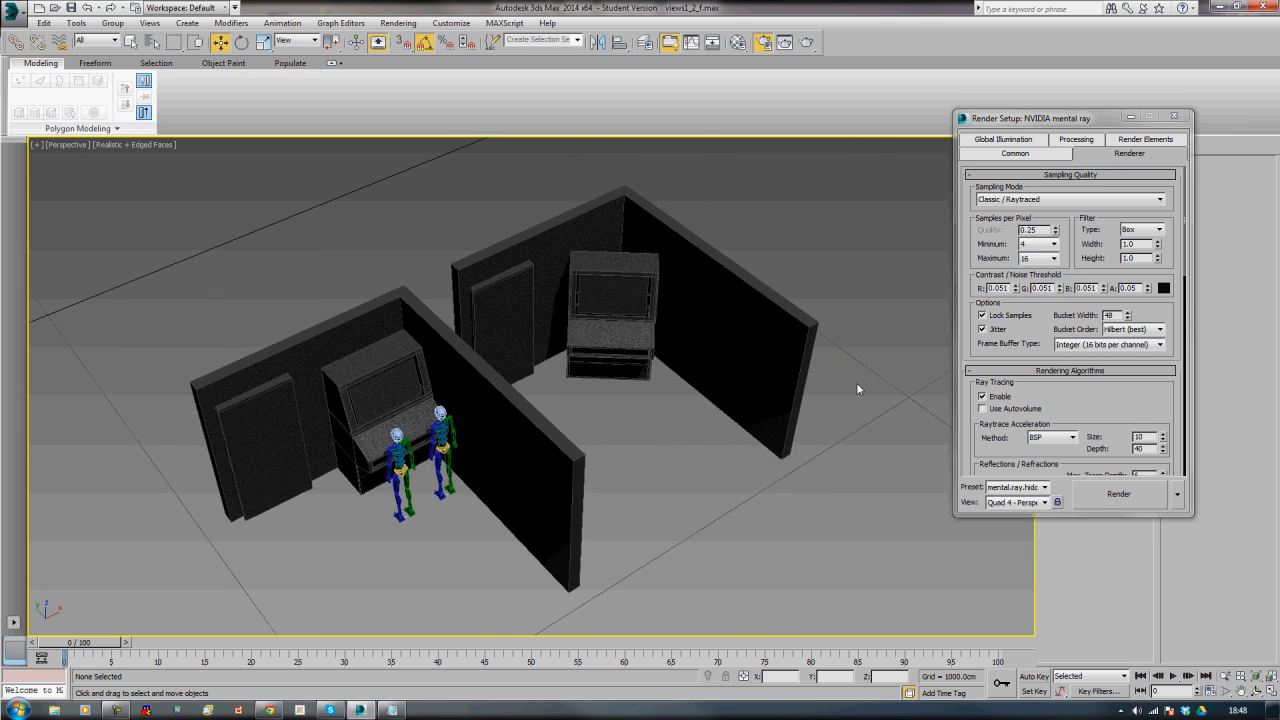
pyautogui.click(1174, 116)
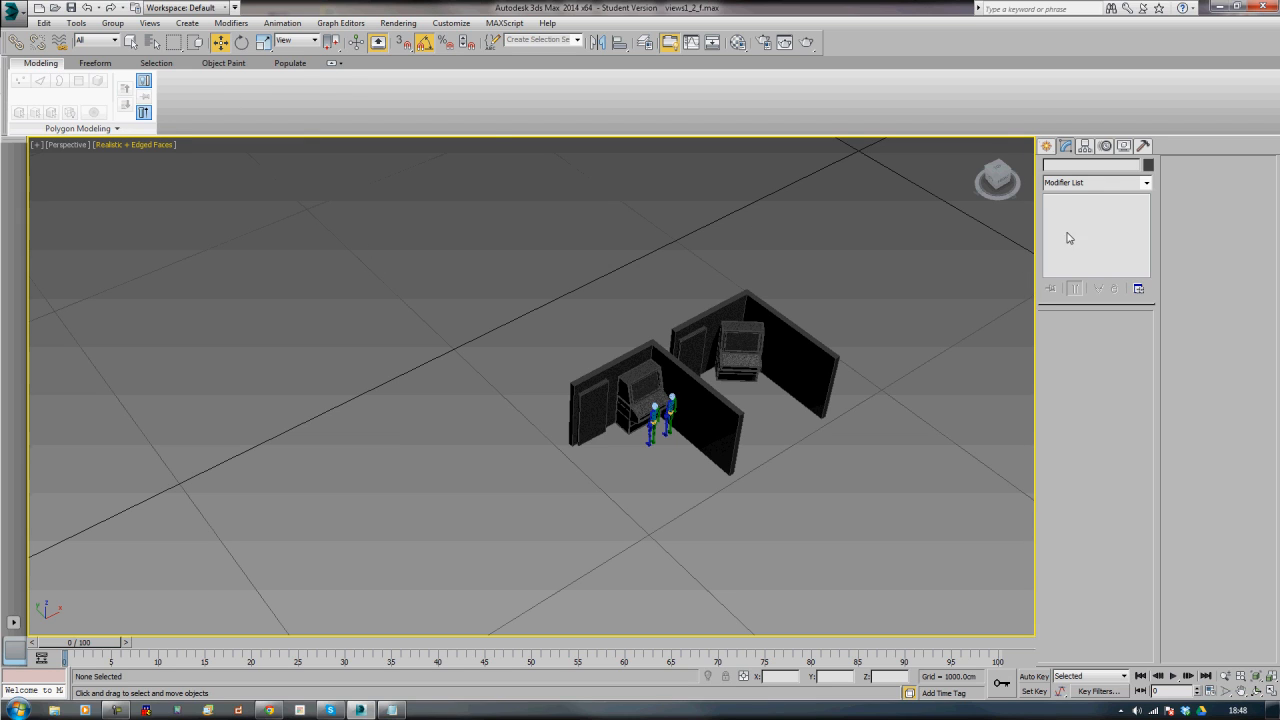
# - Place a standard Omni light on the ground in front of the two corners and raise it about 634 cm
pyautogui.click(1048, 147)
pyautogui.click(1083, 167)
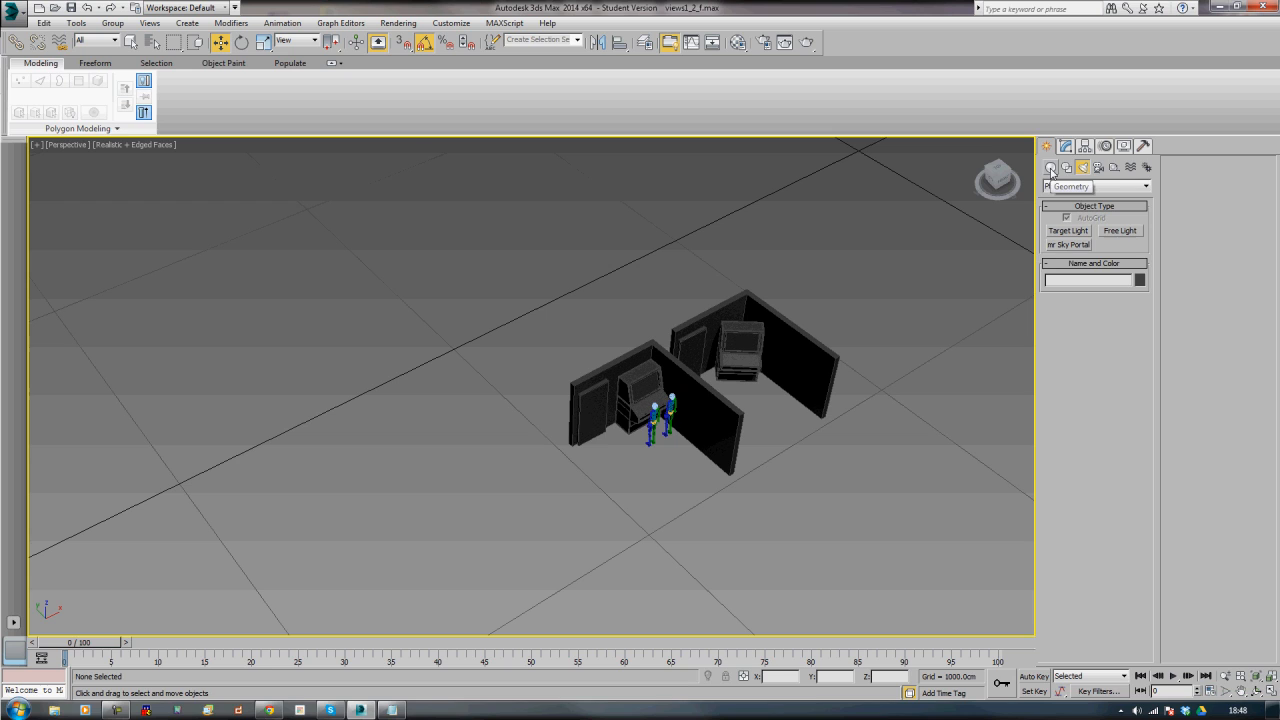
pyautogui.click(1080, 189)
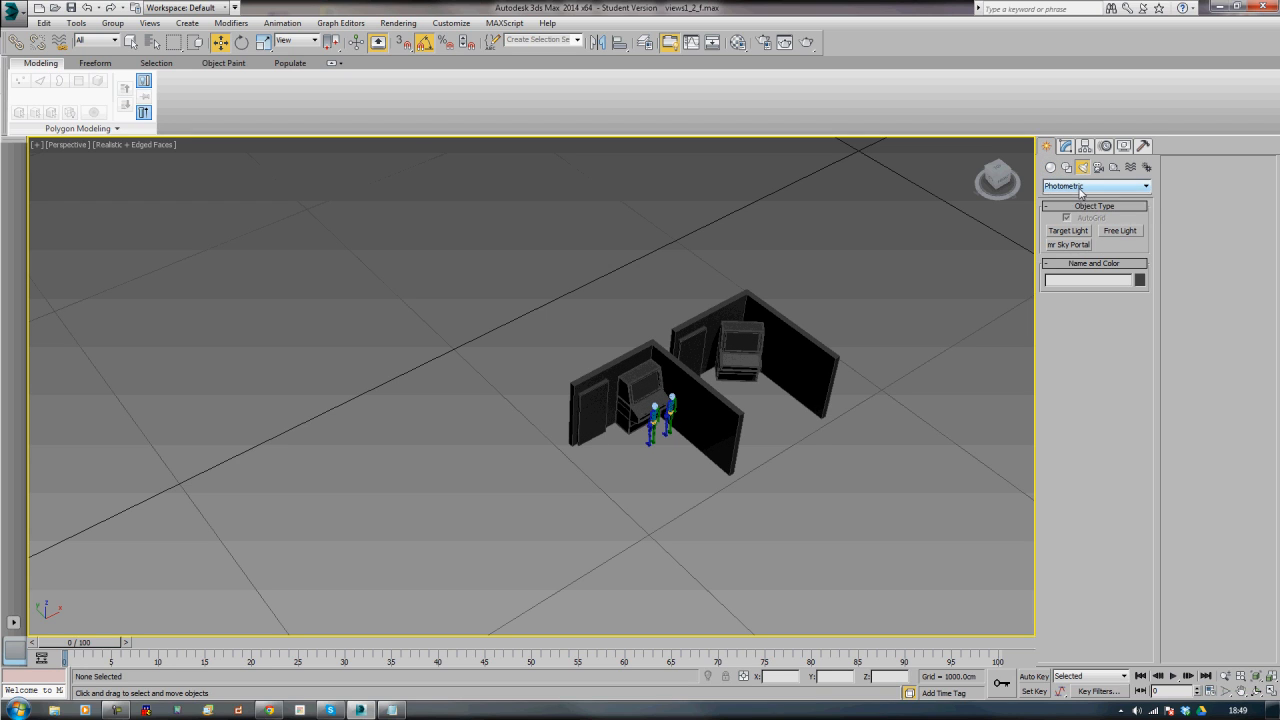
pyautogui.click(1080, 192)
pyautogui.click(1076, 207)
pyautogui.click(1077, 260)
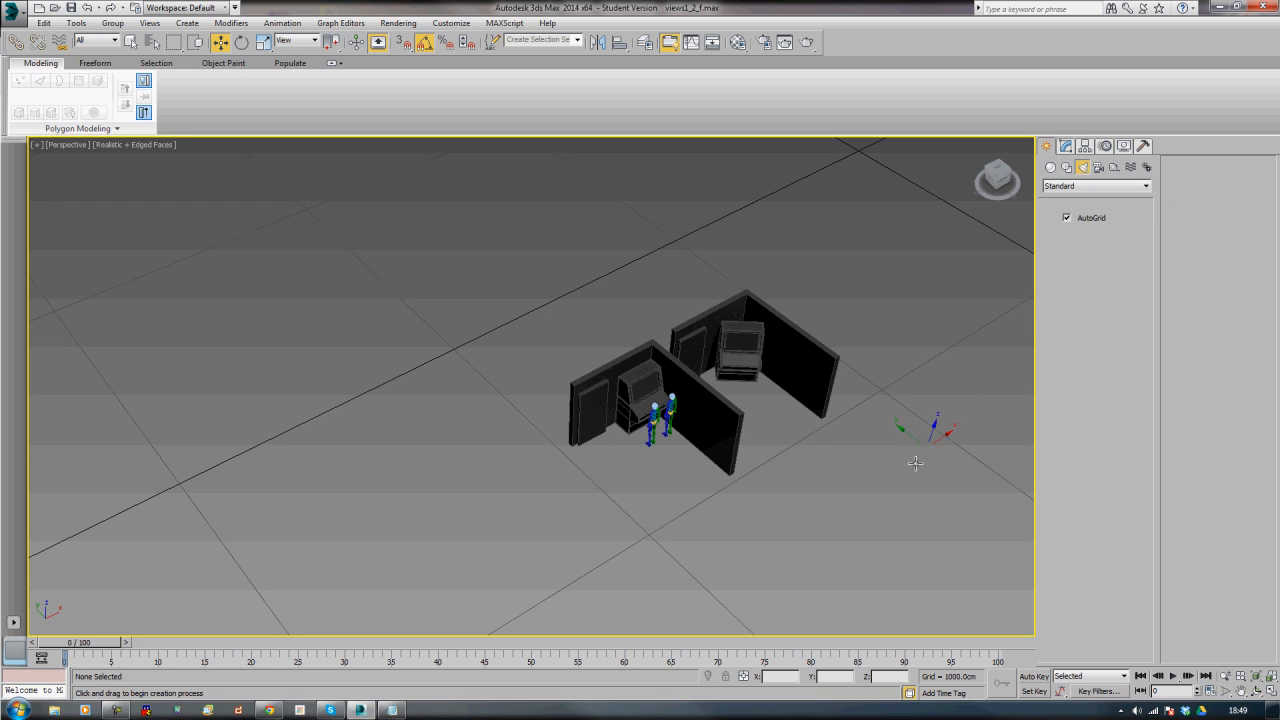
pyautogui.click(730, 538)
pyautogui.rightClick(731, 538)
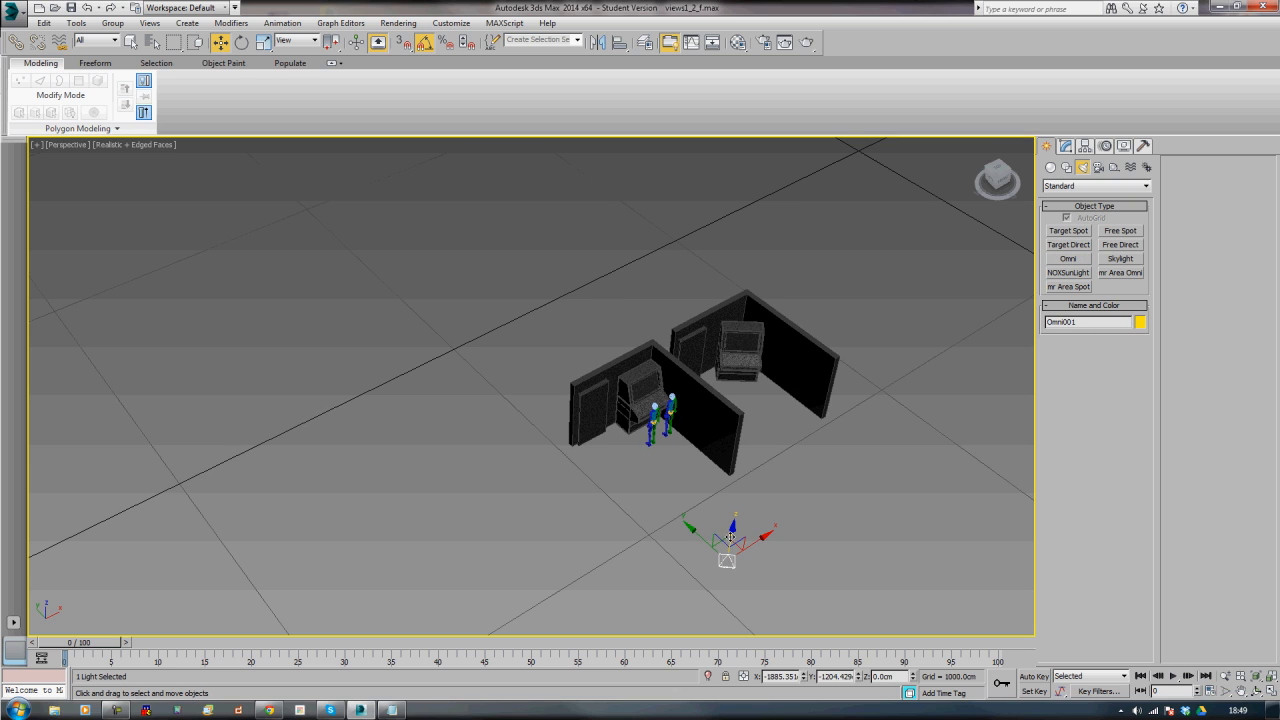
pyautogui.moveTo(731, 538); pyautogui.dragTo(757, 367)
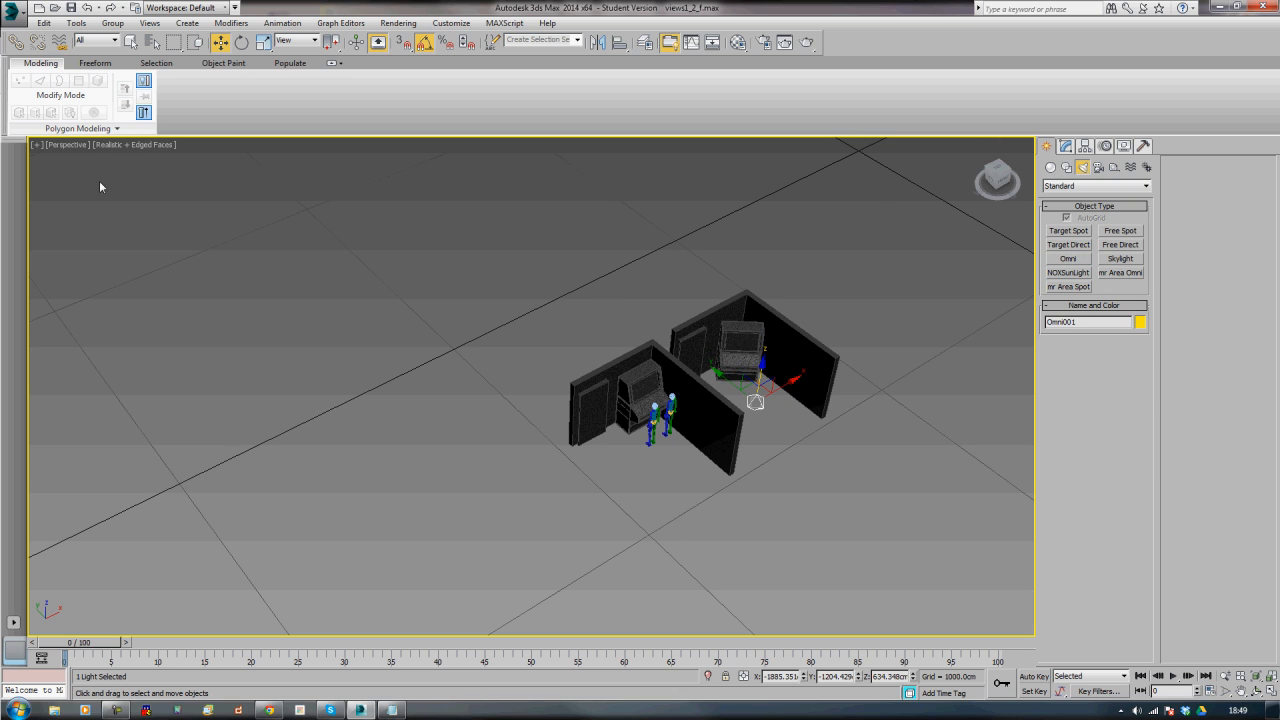
pyautogui.click(118, 144)
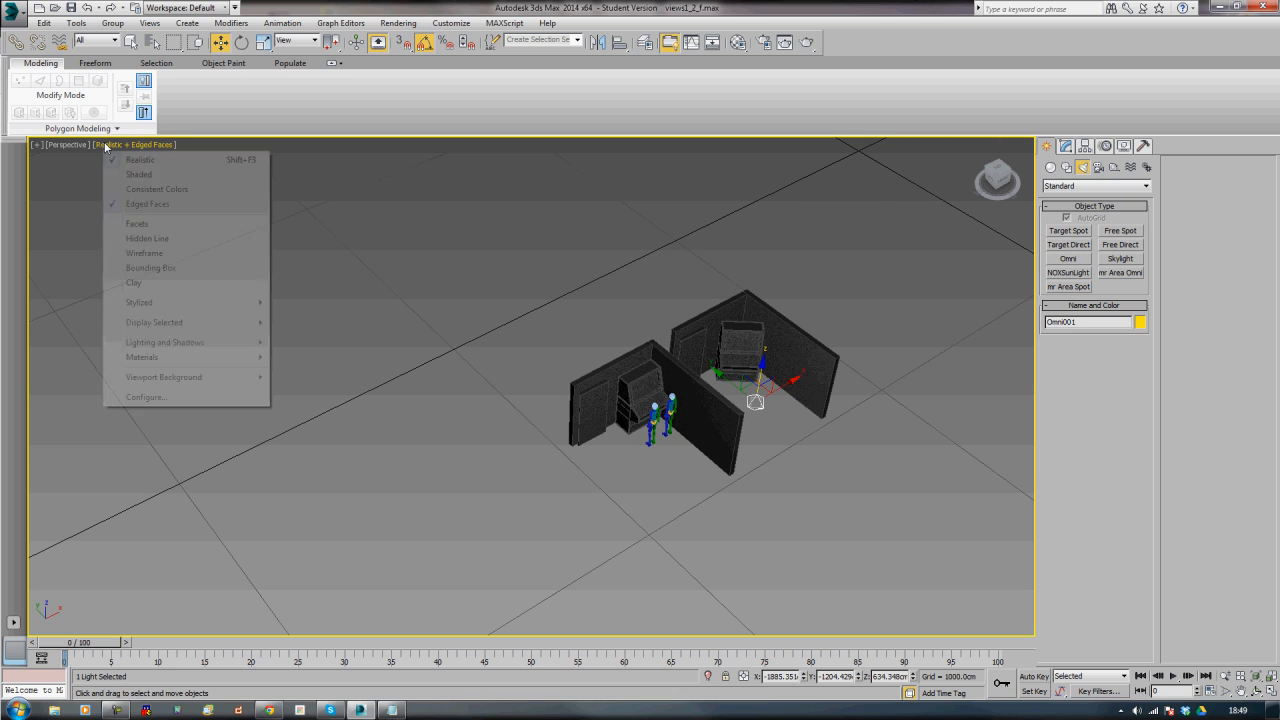
# - Turn on ray-traced shadows for the omni light and move it outward and down to a height of about 404 cm
pyautogui.click(1066, 146)
pyautogui.click(1052, 390)
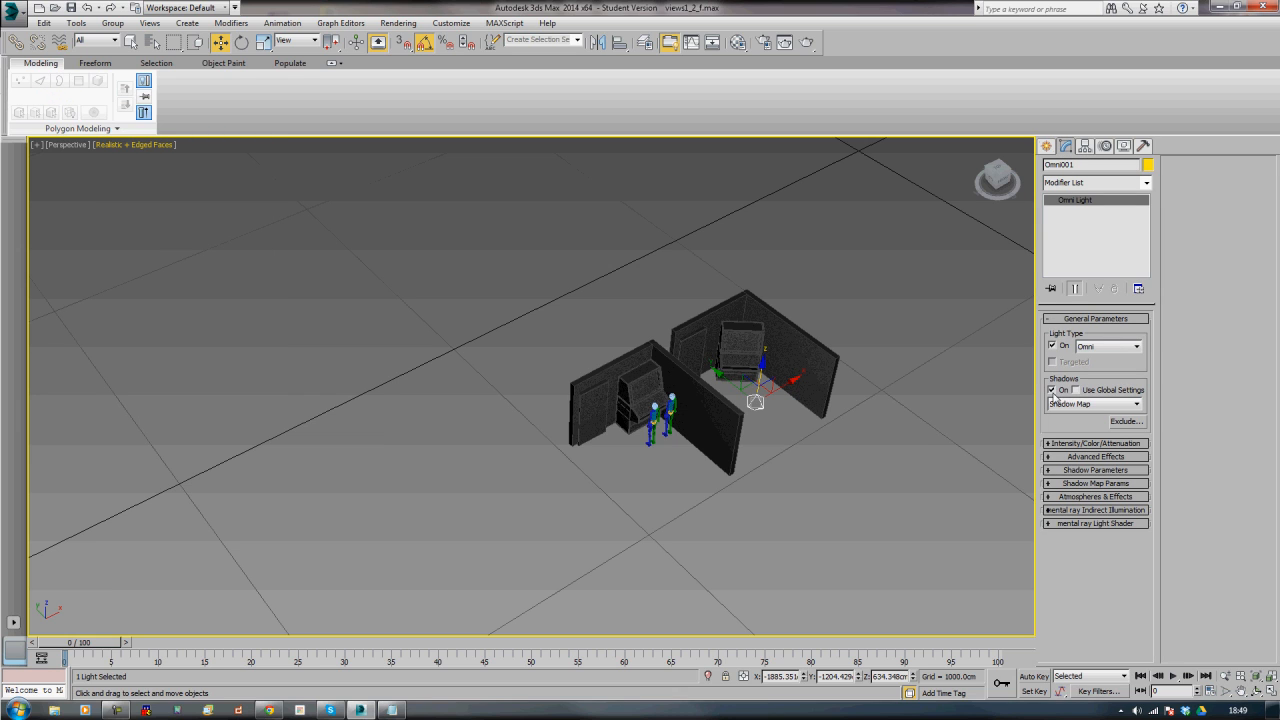
pyautogui.click(1060, 404)
pyautogui.click(1063, 452)
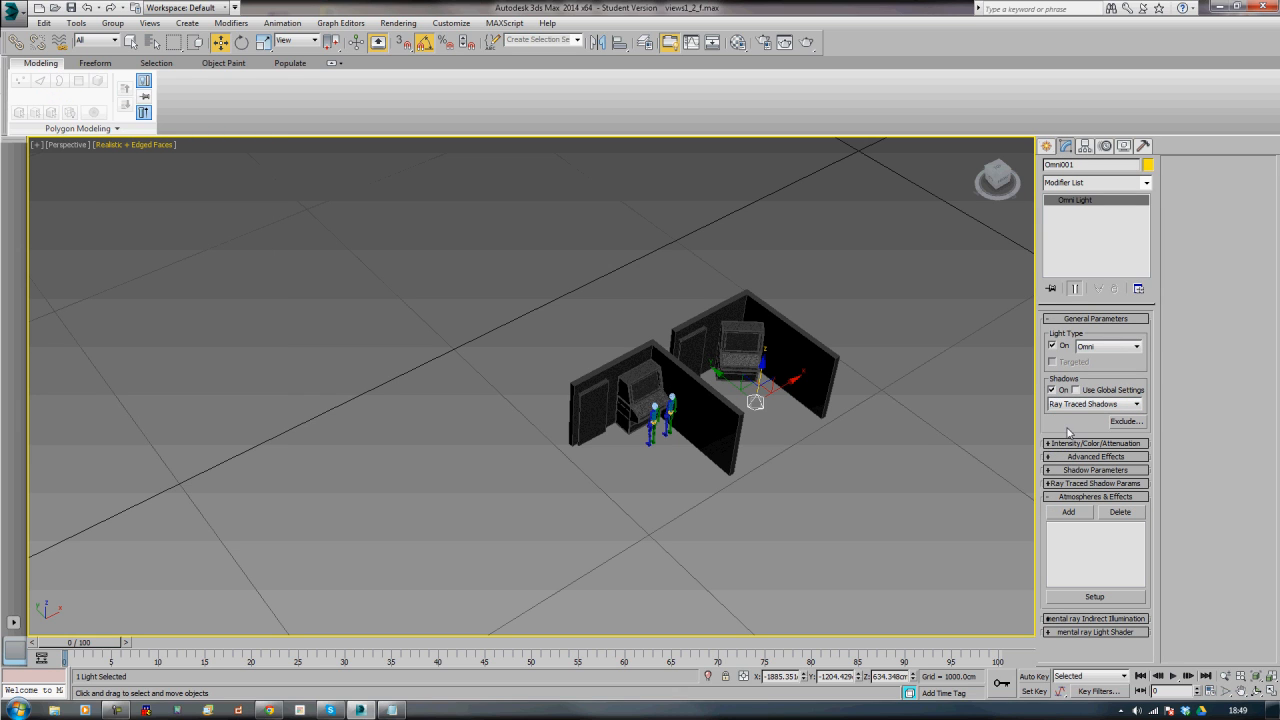
pyautogui.keyDown('alt'); pyautogui.moveTo(867, 403); pyautogui.dragTo(901, 350, button='middle'); pyautogui.keyUp('alt')
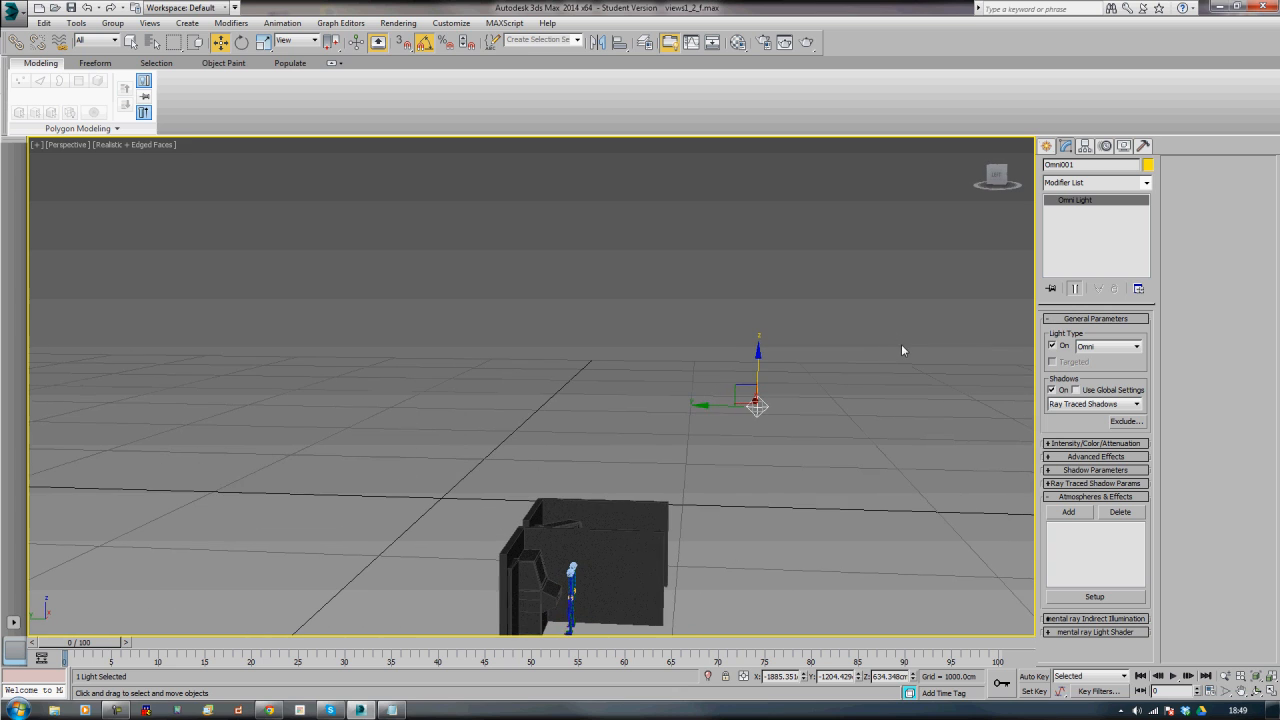
pyautogui.moveTo(761, 379); pyautogui.dragTo(783, 468)
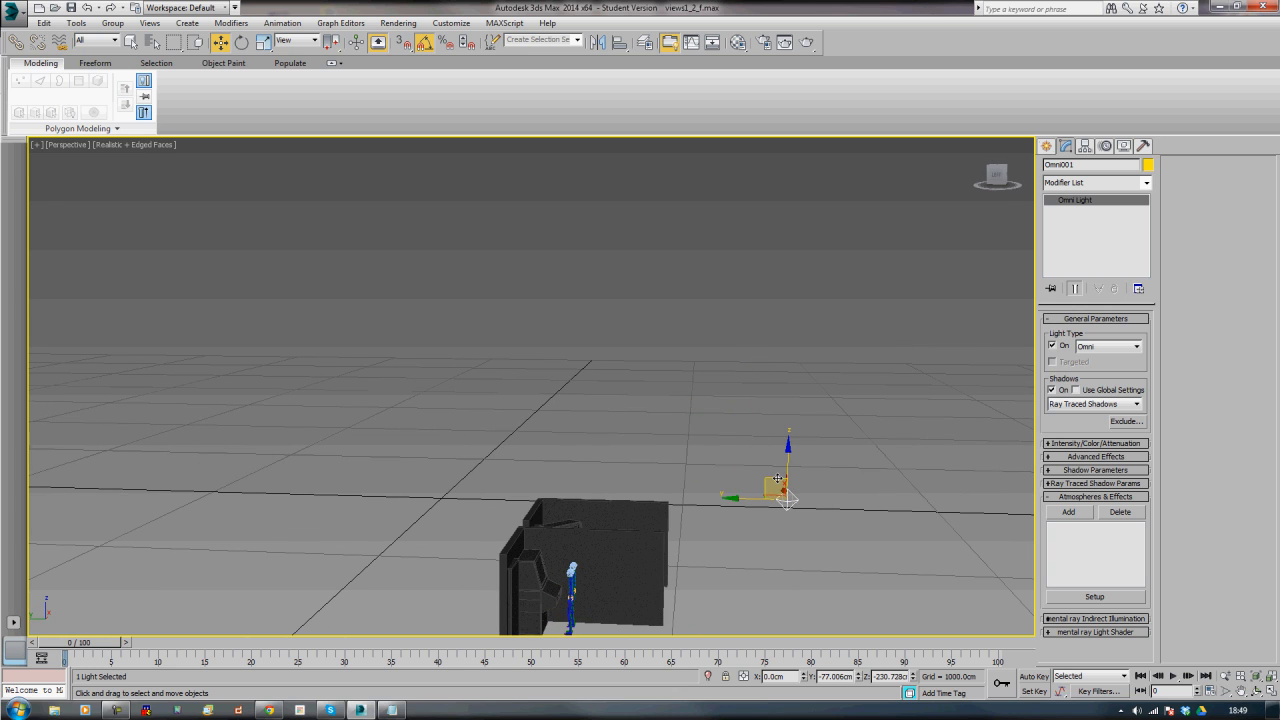
# - Clone the omni light as a copy to the far side of the walls, behind the rear corner
pyautogui.keyDown('alt'); pyautogui.moveTo(783, 468); pyautogui.dragTo(819, 502, button='middle'); pyautogui.keyUp('alt')
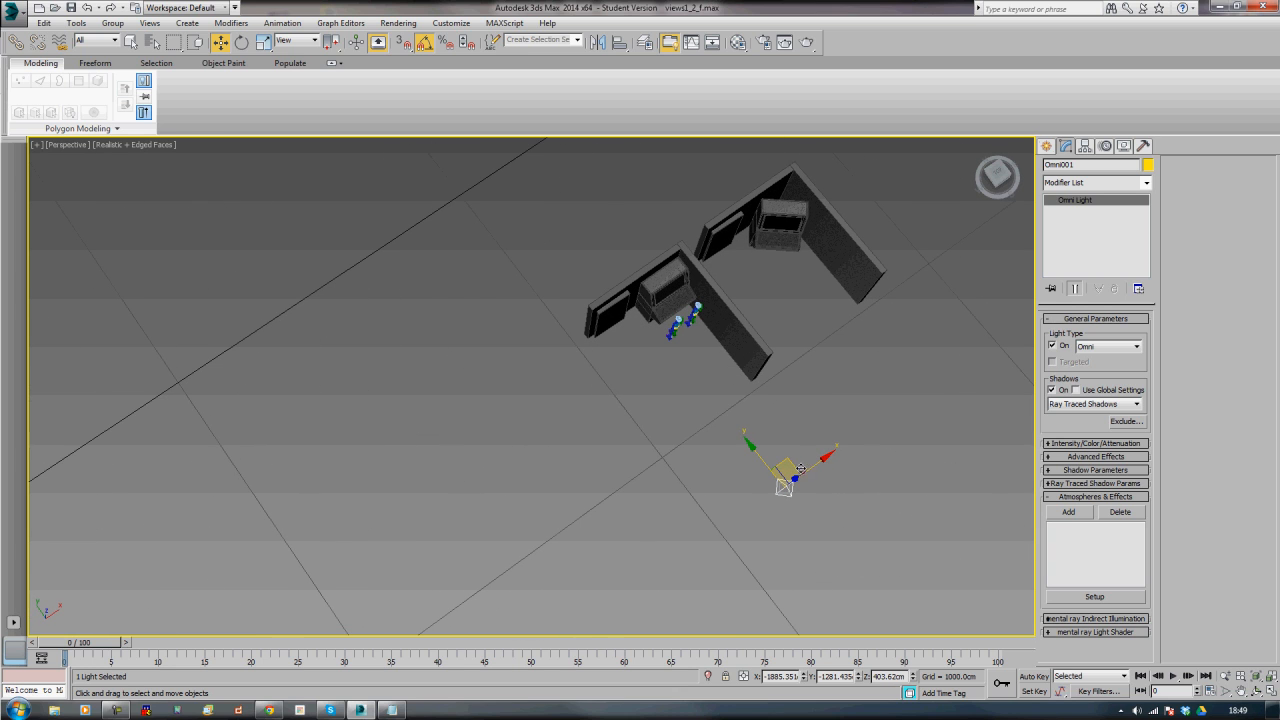
pyautogui.moveTo(795, 465)
pyautogui.keyDown('shift'); pyautogui.mouseDown()
pyautogui.moveTo(826, 225)
pyautogui.moveTo(809, 107)
pyautogui.mouseUp(); pyautogui.keyUp('shift')
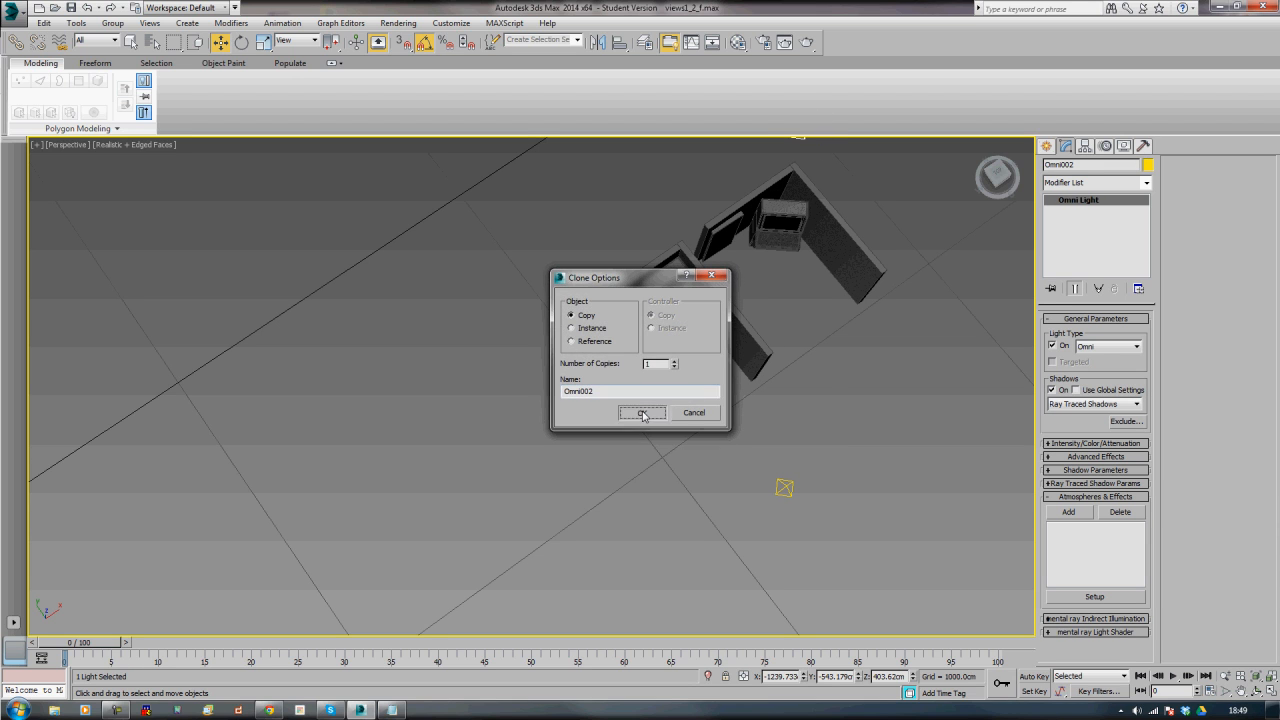
pyautogui.click(649, 411)
pyautogui.moveTo(816, 350); pyautogui.dragTo(781, 453, button='middle')
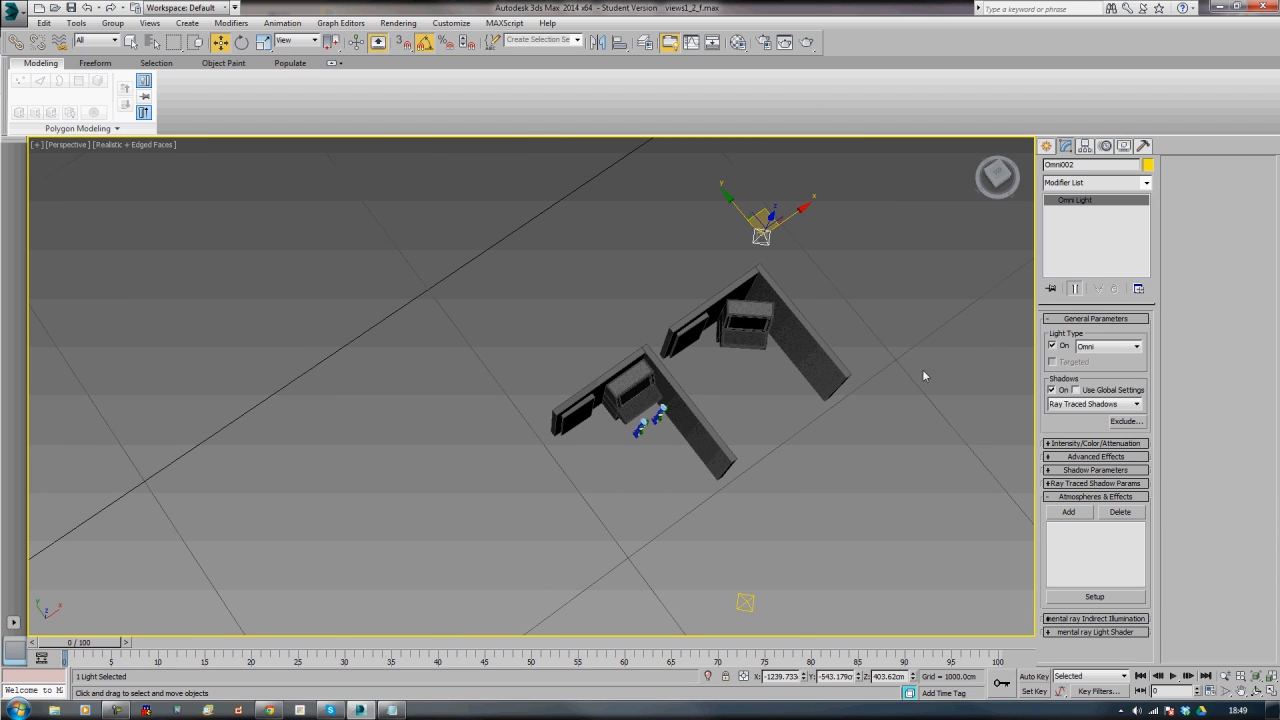
# - Set the copied light's multiplier to 0.55 and shift it farther behind the walls at a height of about 261 cm
pyautogui.click(1094, 443)
pyautogui.doubleClick(1092, 459)
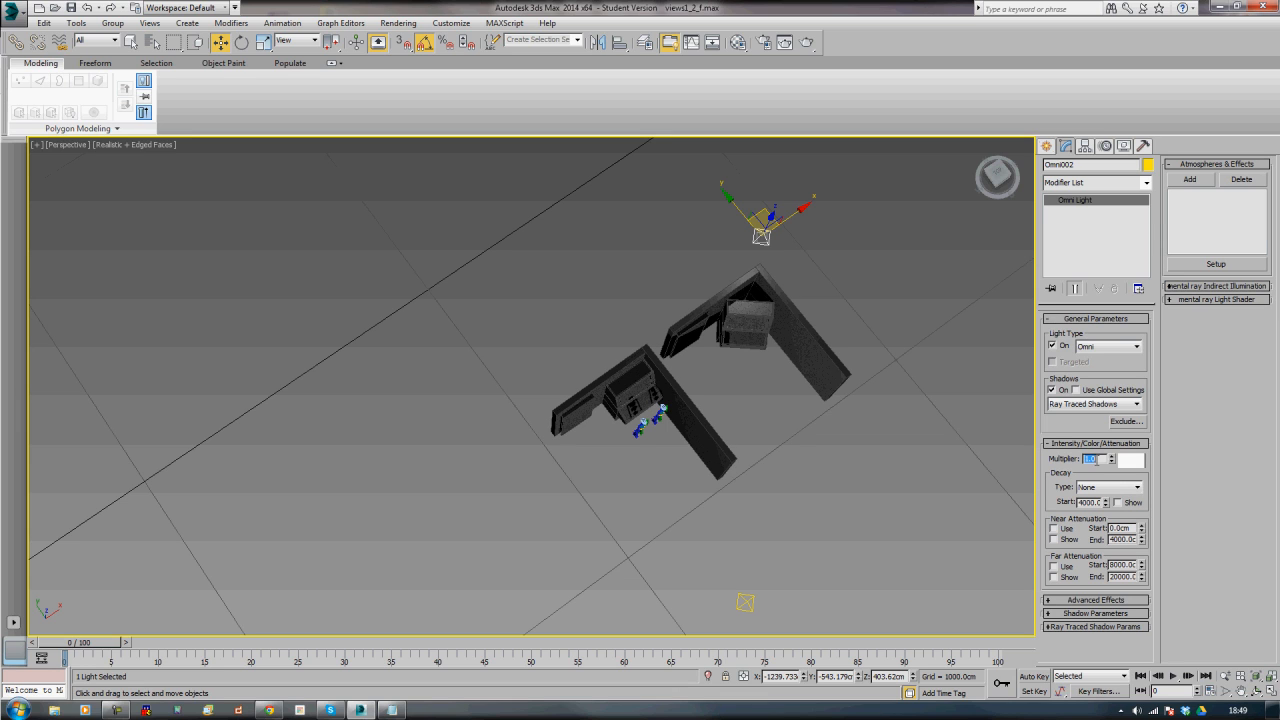
pyautogui.write('0.155')
pyautogui.press('Return')
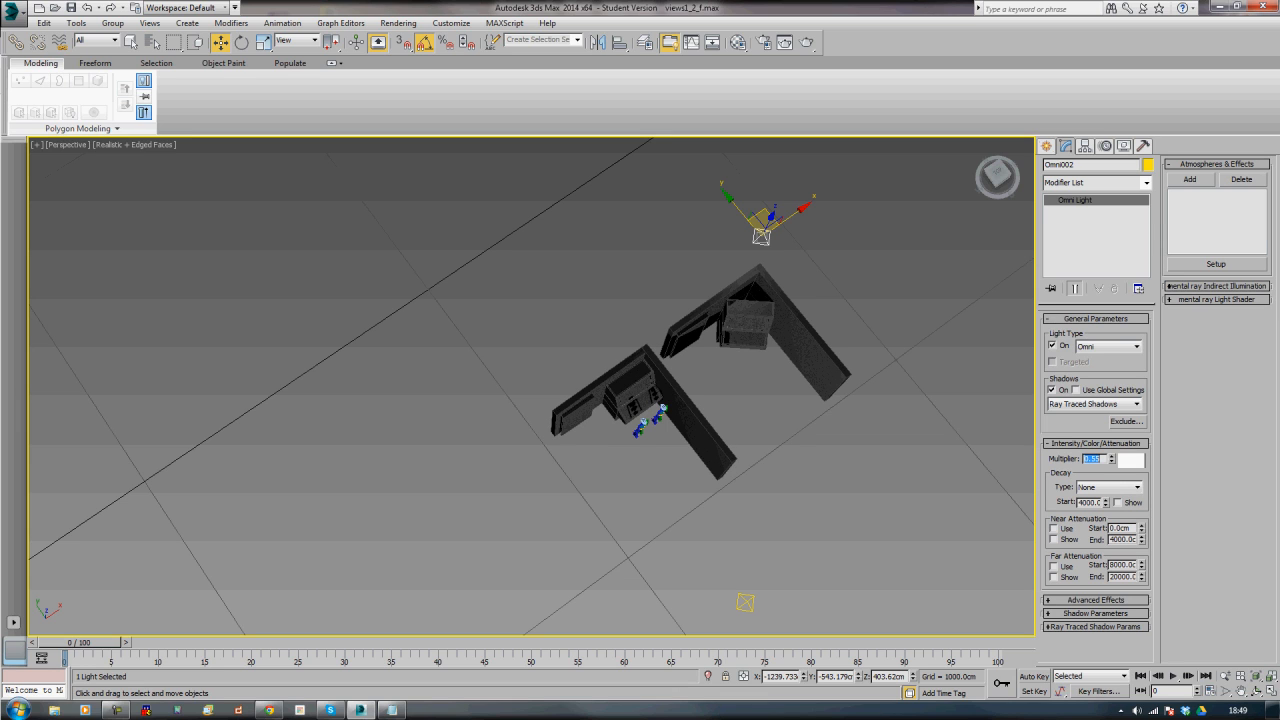
pyautogui.keyDown('alt'); pyautogui.moveTo(783, 461); pyautogui.dragTo(832, 392, button='middle'); pyautogui.keyUp('alt')
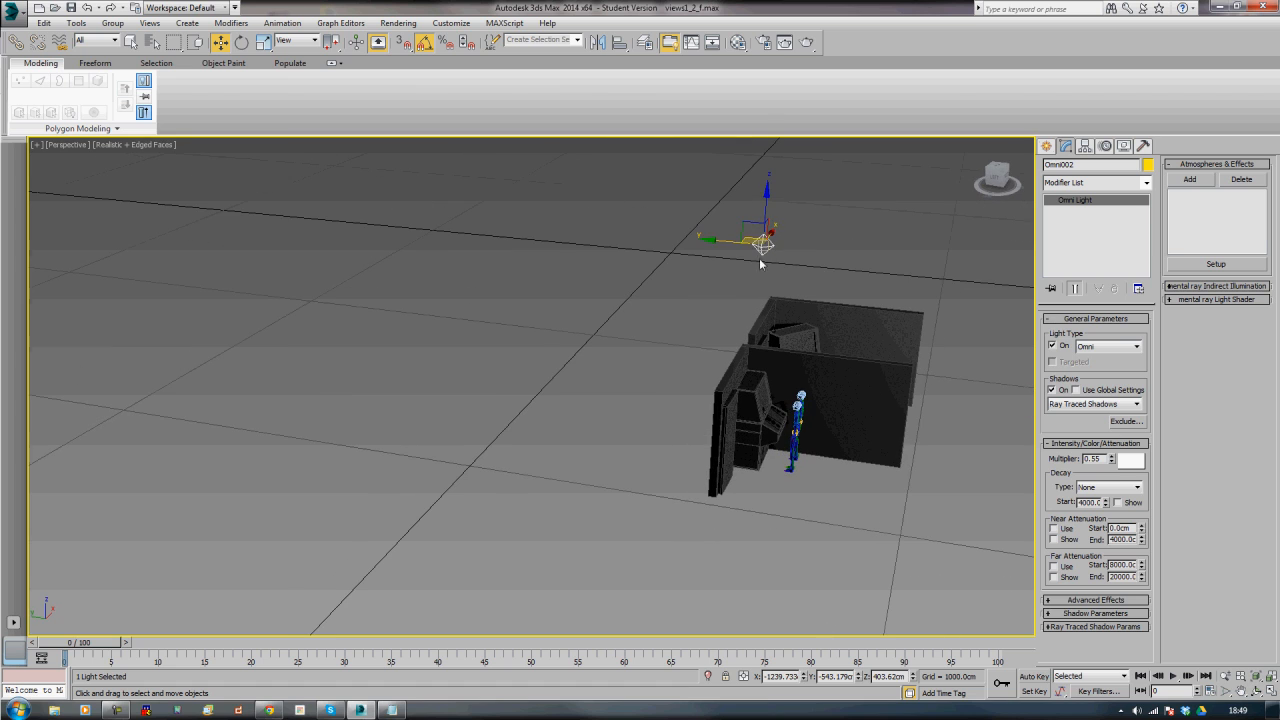
pyautogui.moveTo(723, 239)
pyautogui.mouseDown()
pyautogui.moveTo(682, 236)
pyautogui.moveTo(720, 230)
pyautogui.moveTo(718, 254)
pyautogui.mouseUp()
# - Copy the rear light straight down to about 1061 cm below the ground and set the copy's multiplier to 0.35
pyautogui.keyDown('alt'); pyautogui.moveTo(718, 254); pyautogui.dragTo(770, 322, button='middle'); pyautogui.keyUp('alt')
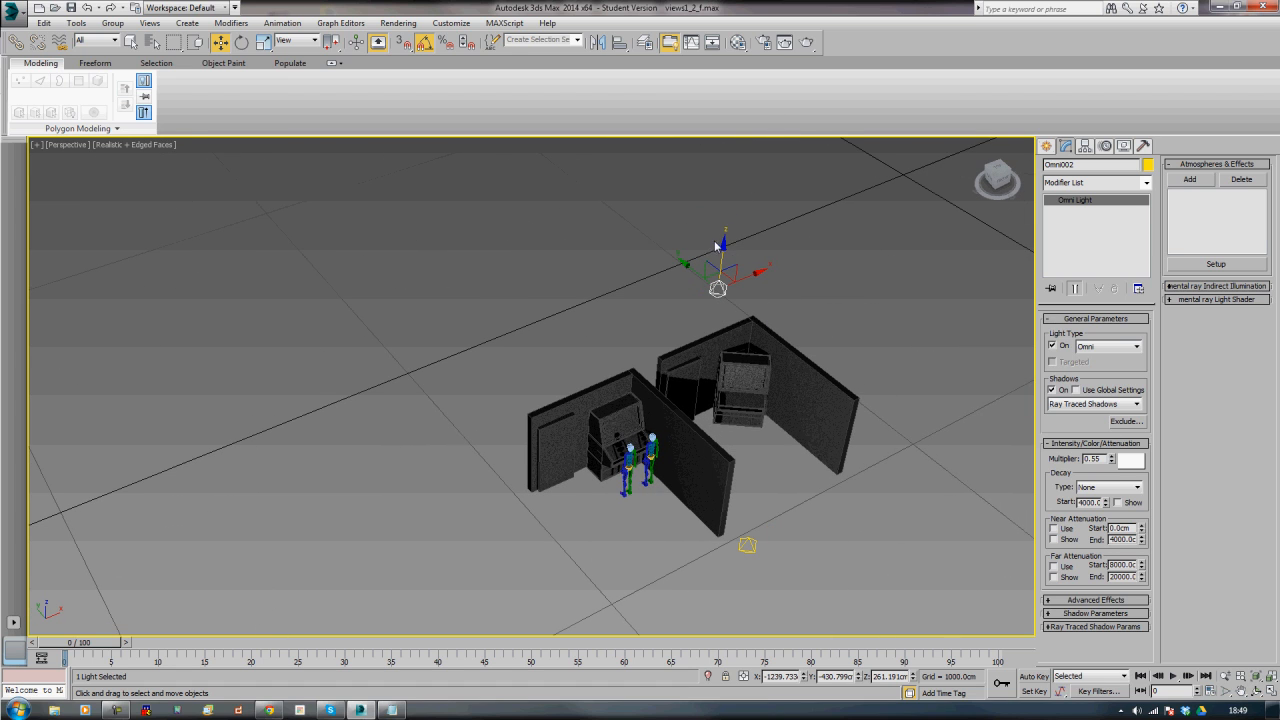
pyautogui.moveTo(722, 244)
pyautogui.keyDown('shift'); pyautogui.mouseDown()
pyautogui.moveTo(655, 532)
pyautogui.moveTo(688, 551)
pyautogui.mouseUp(); pyautogui.keyUp('shift')
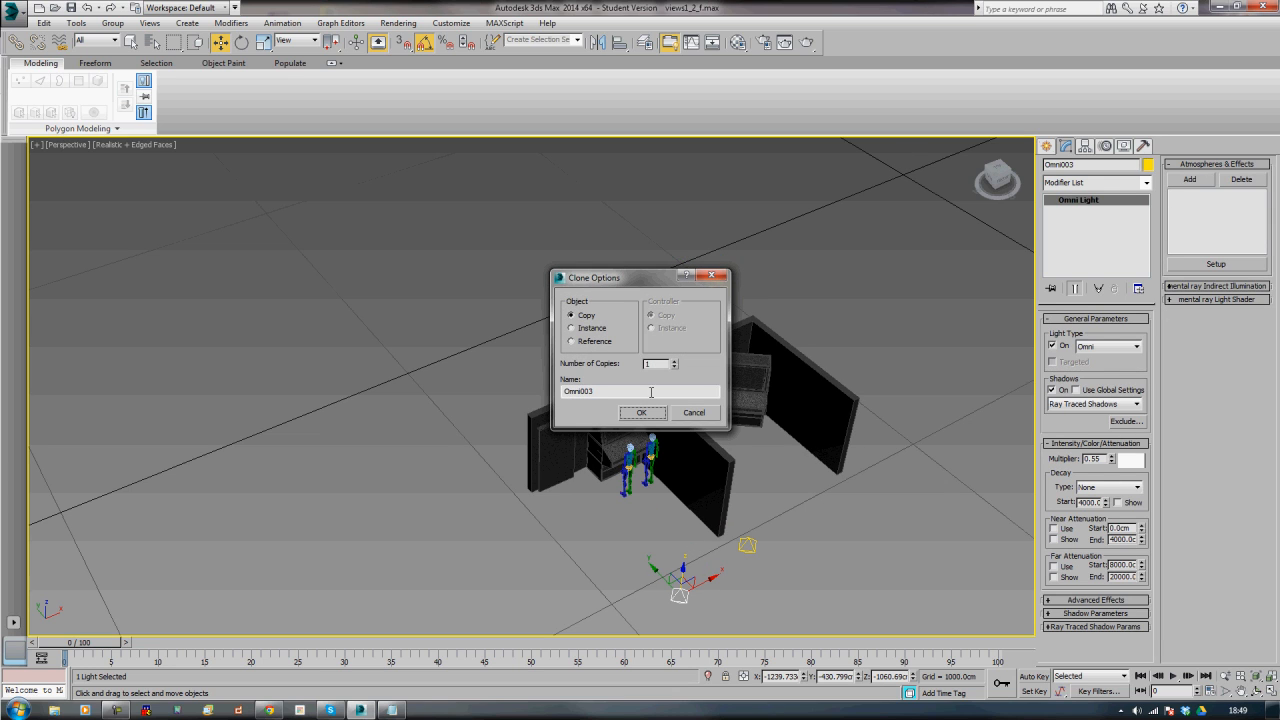
pyautogui.click(645, 412)
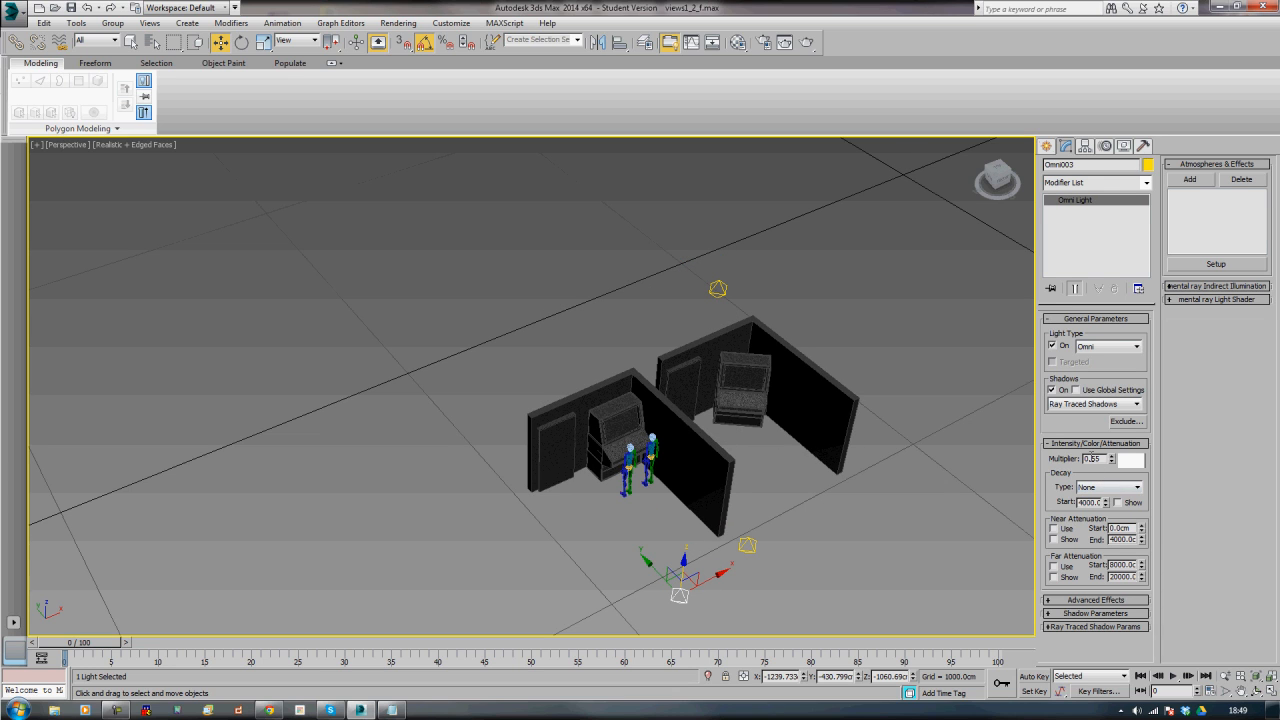
pyautogui.doubleClick(1093, 459)
pyautogui.write('0.35')
pyautogui.press('Return')
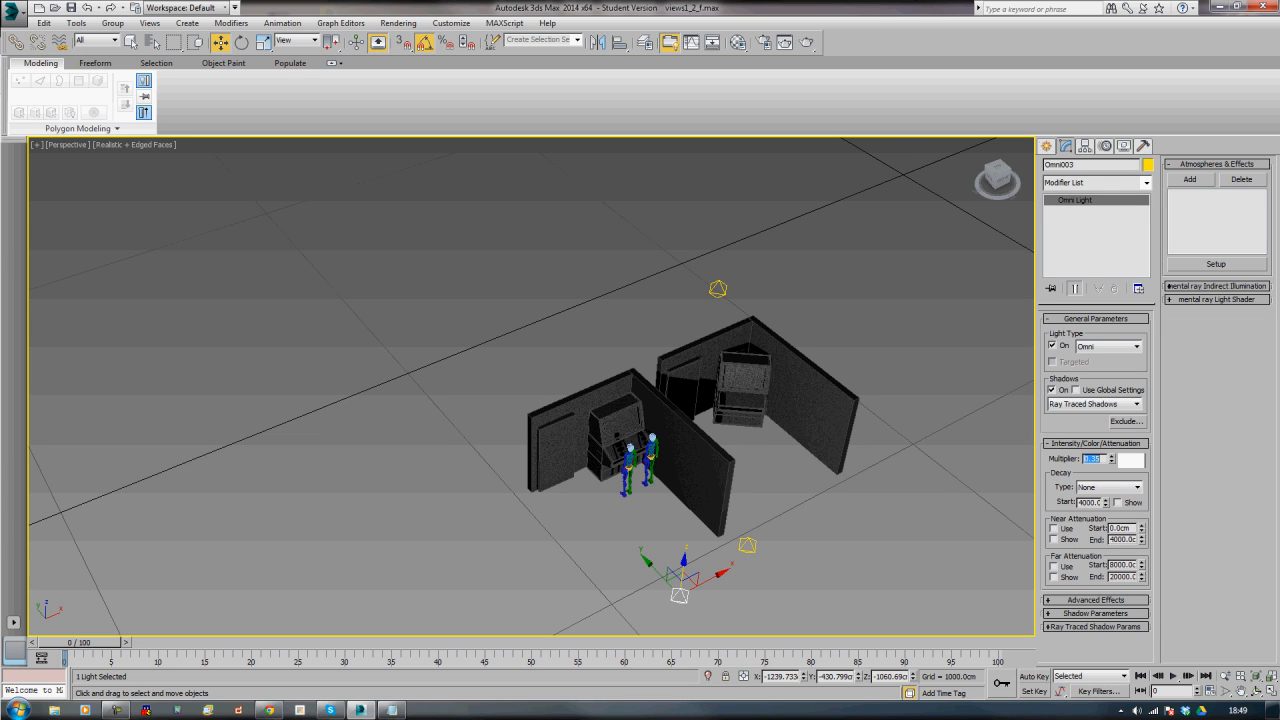
# - Review the intensity settings of the three omni lights and the lowest light's ray-traced shadow parameters
pyautogui.click(929, 368)
pyautogui.keyDown('alt'); pyautogui.moveTo(928, 374); pyautogui.dragTo(951, 429, button='middle'); pyautogui.keyUp('alt')
pyautogui.click(825, 505)
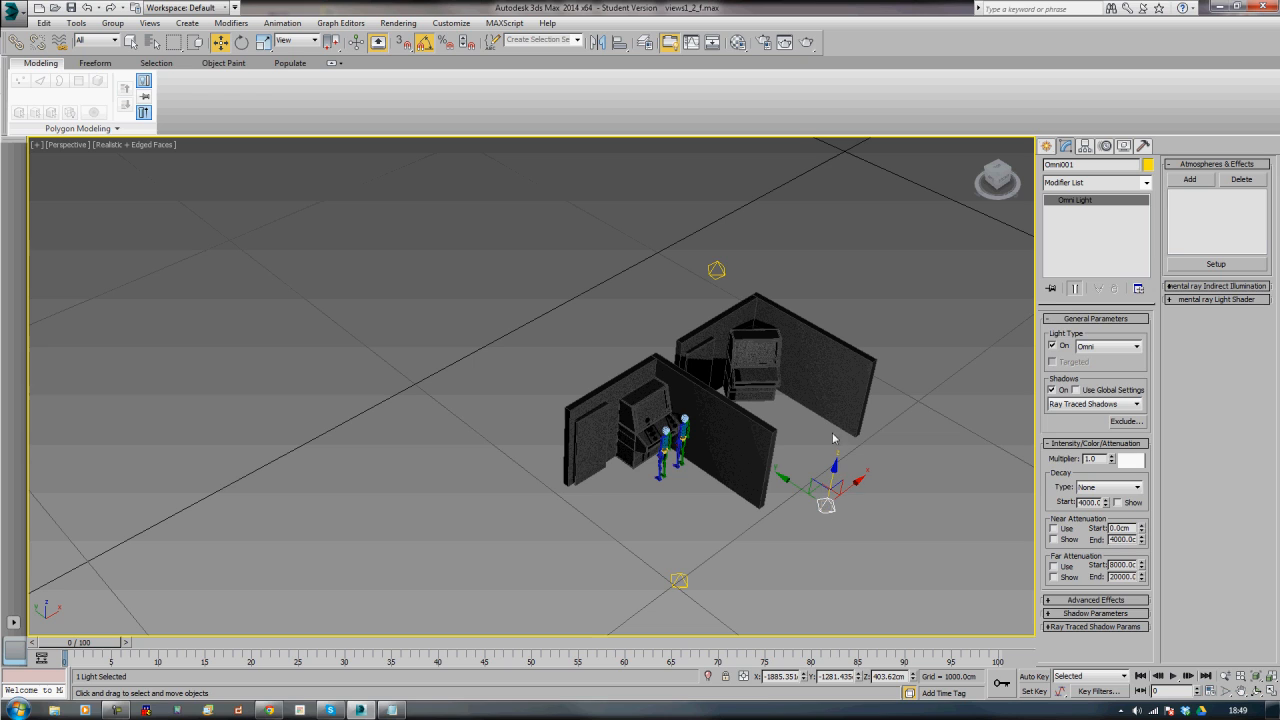
pyautogui.click(716, 270)
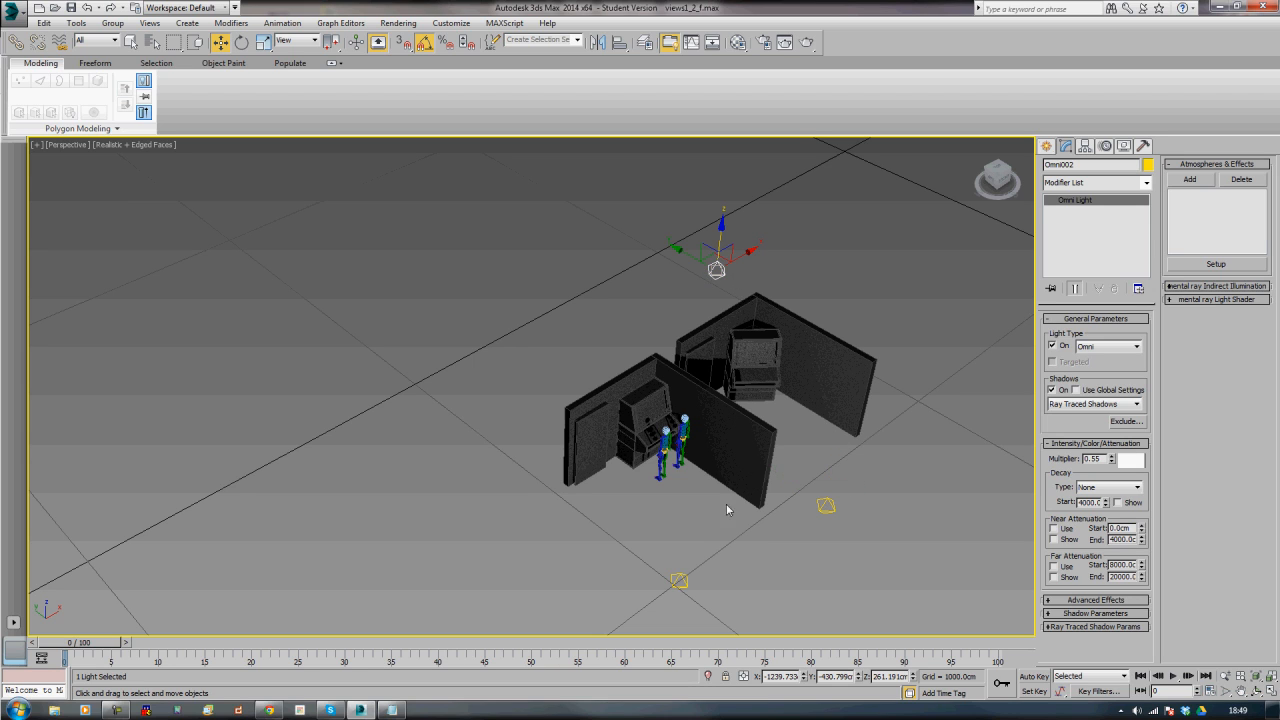
pyautogui.click(680, 581)
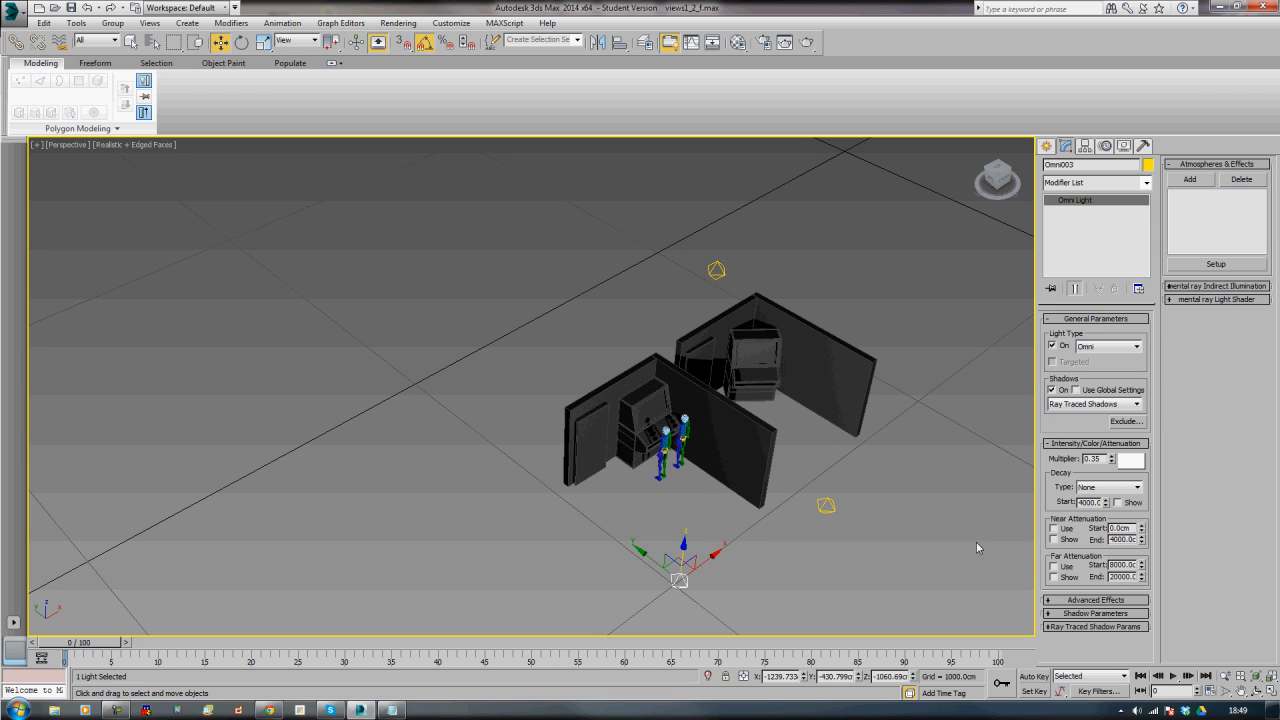
pyautogui.click(1094, 626)
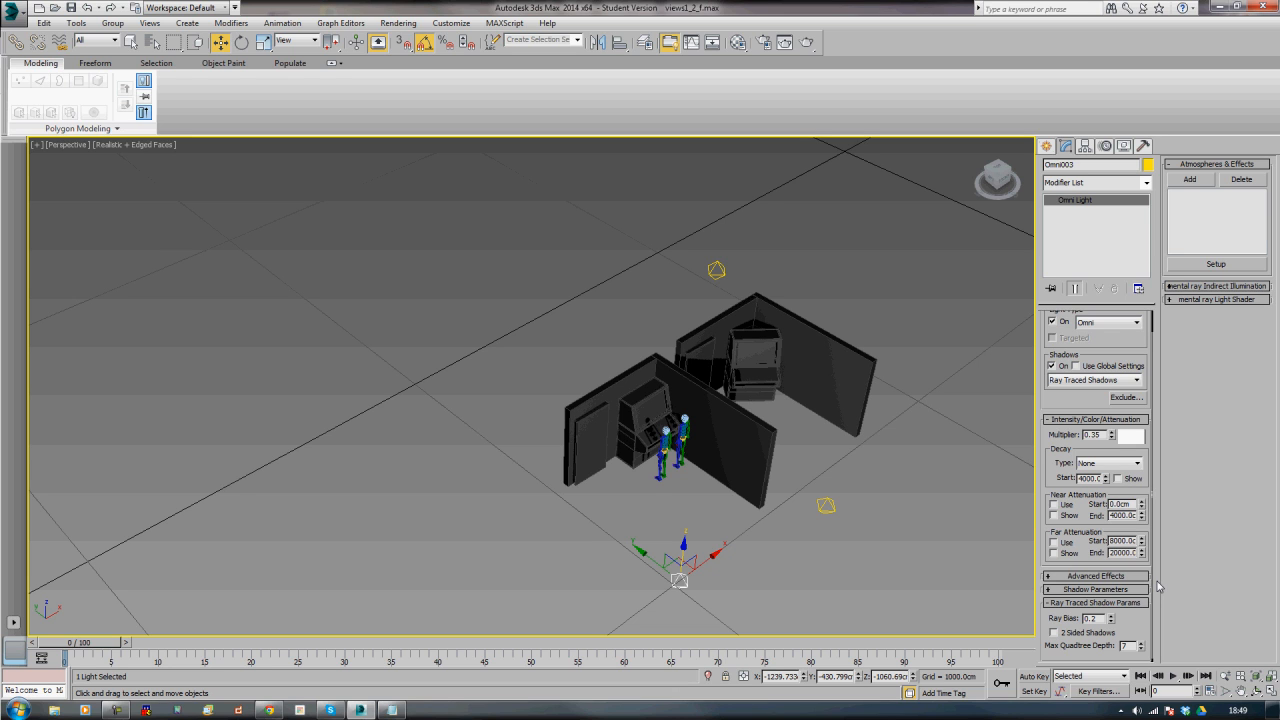
pyautogui.click(922, 501)
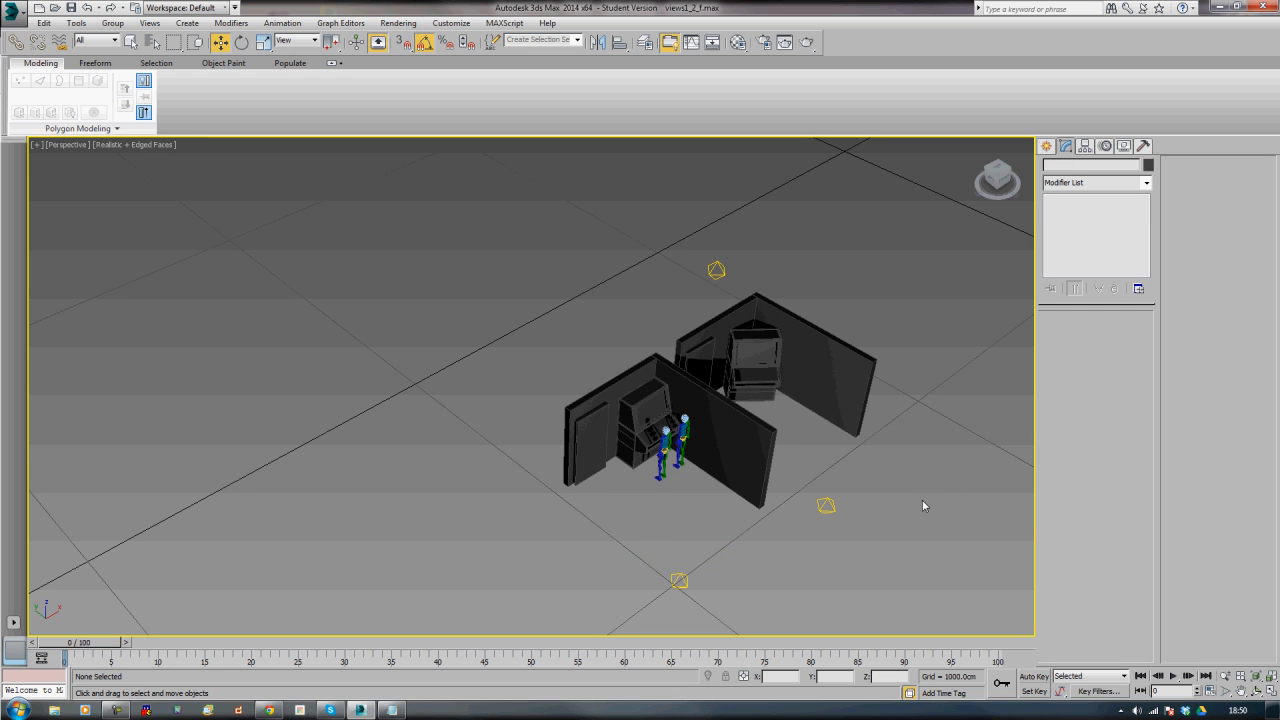
# - Frame both corner scenes closely again and review the global illumination settings in the render setup
pyautogui.moveTo(922, 501); pyautogui.dragTo(749, 474, button='middle')
pyautogui.scroll(4, 710, 470)
pyautogui.scroll(-4, 703, 472)
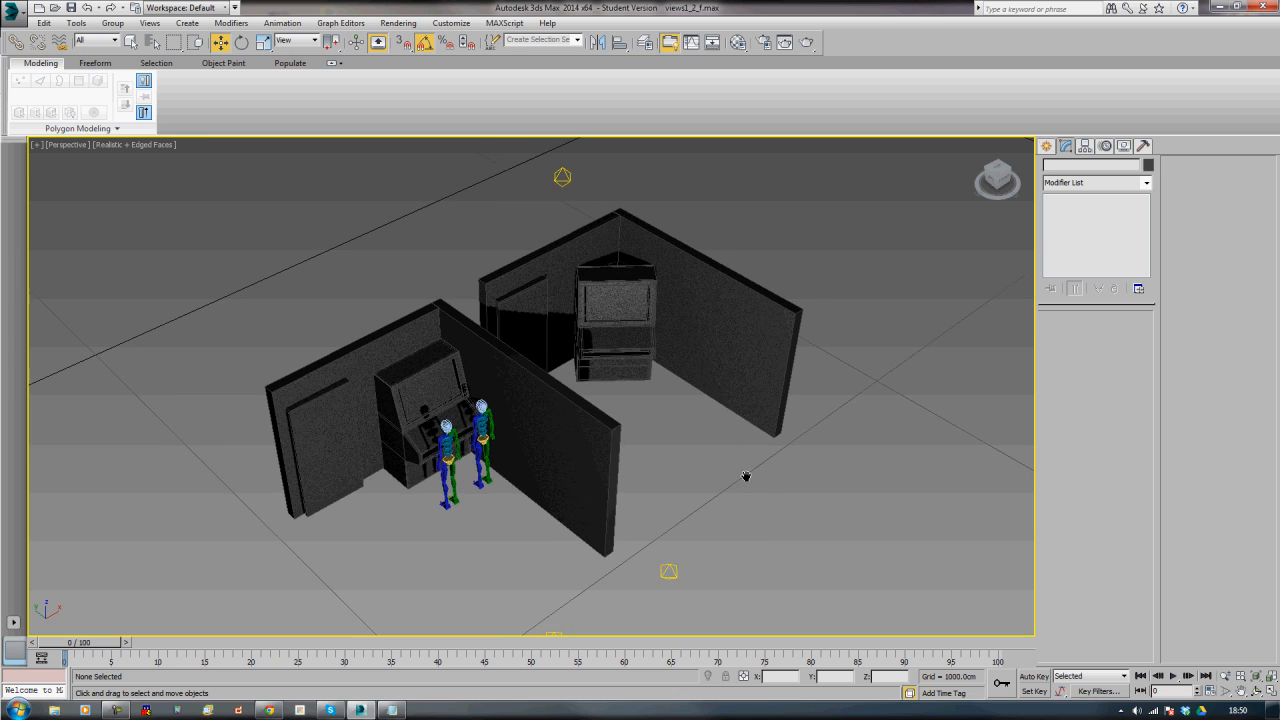
pyautogui.scroll(4, 749, 474)
pyautogui.press('F10')
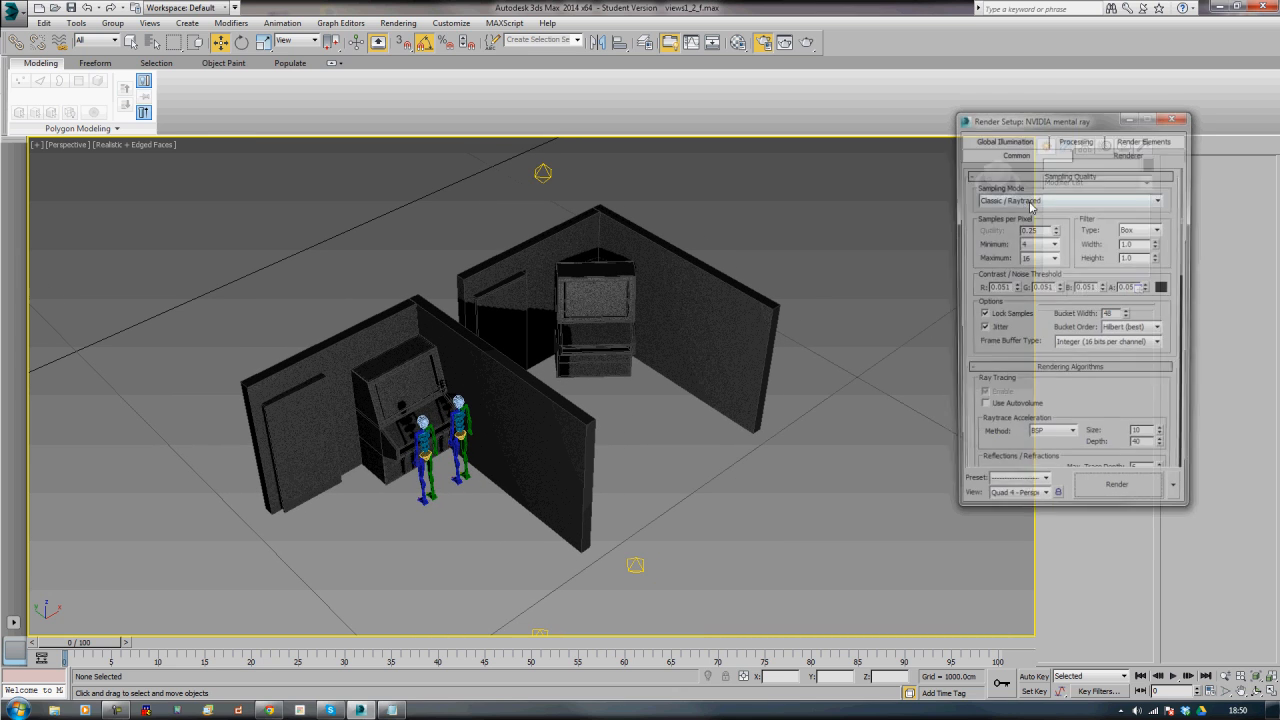
pyautogui.click(1023, 156)
pyautogui.click(1005, 142)
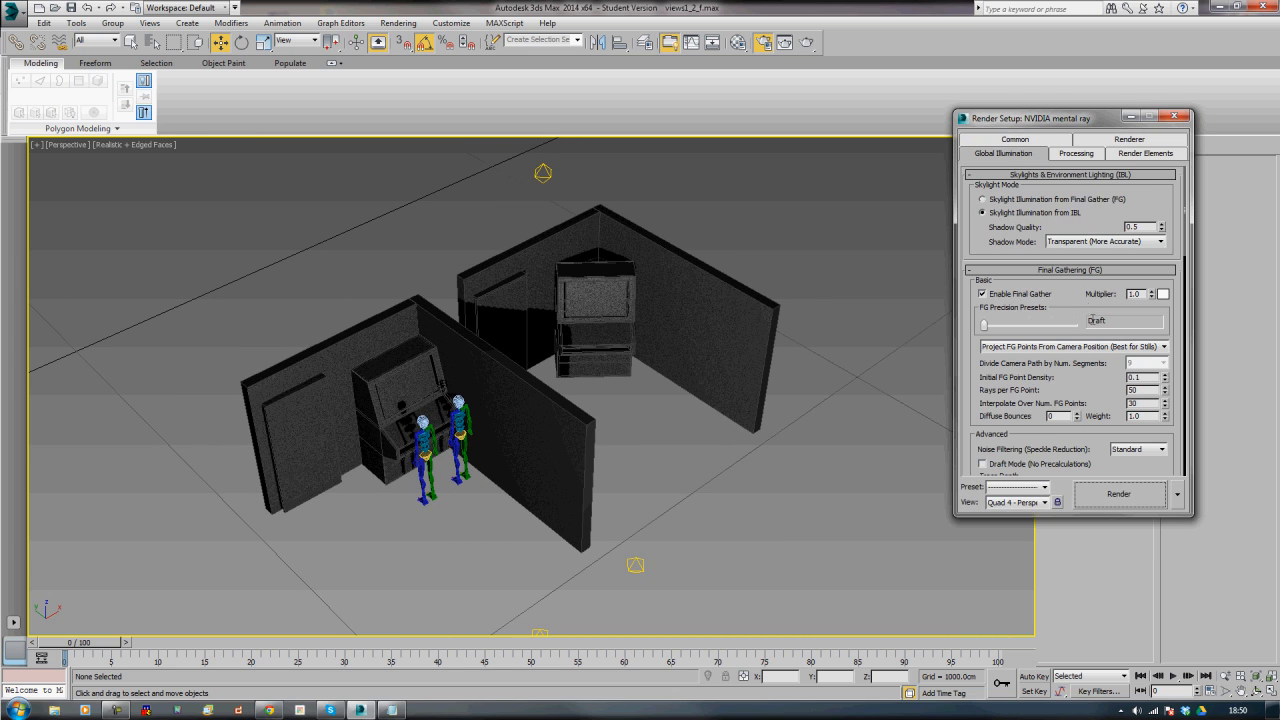
pyautogui.click(1019, 139)
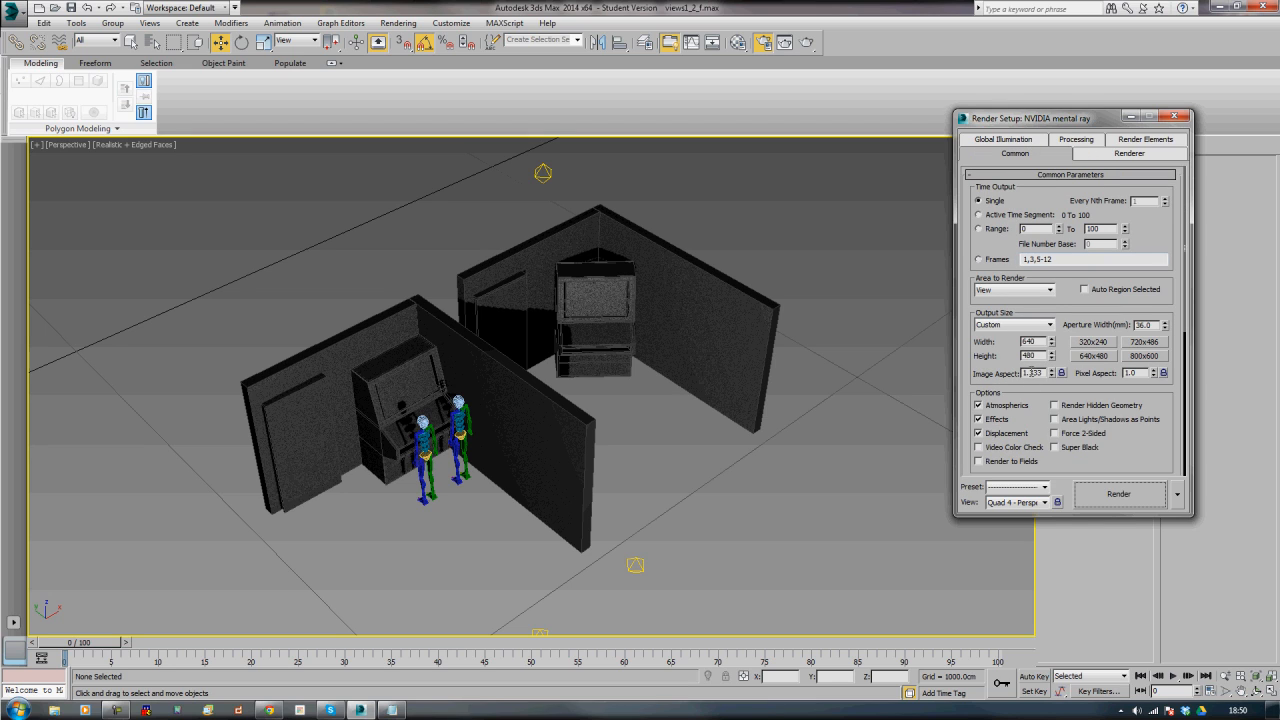
# - Set the render output size to 1600 by 1080 and show the safe frame in the perspective view
pyautogui.doubleClick(1032, 342)
pyautogui.write('1600')
pyautogui.press('Tab')
pyautogui.write('1080')
pyautogui.click(83, 146)
pyautogui.click(150, 375)
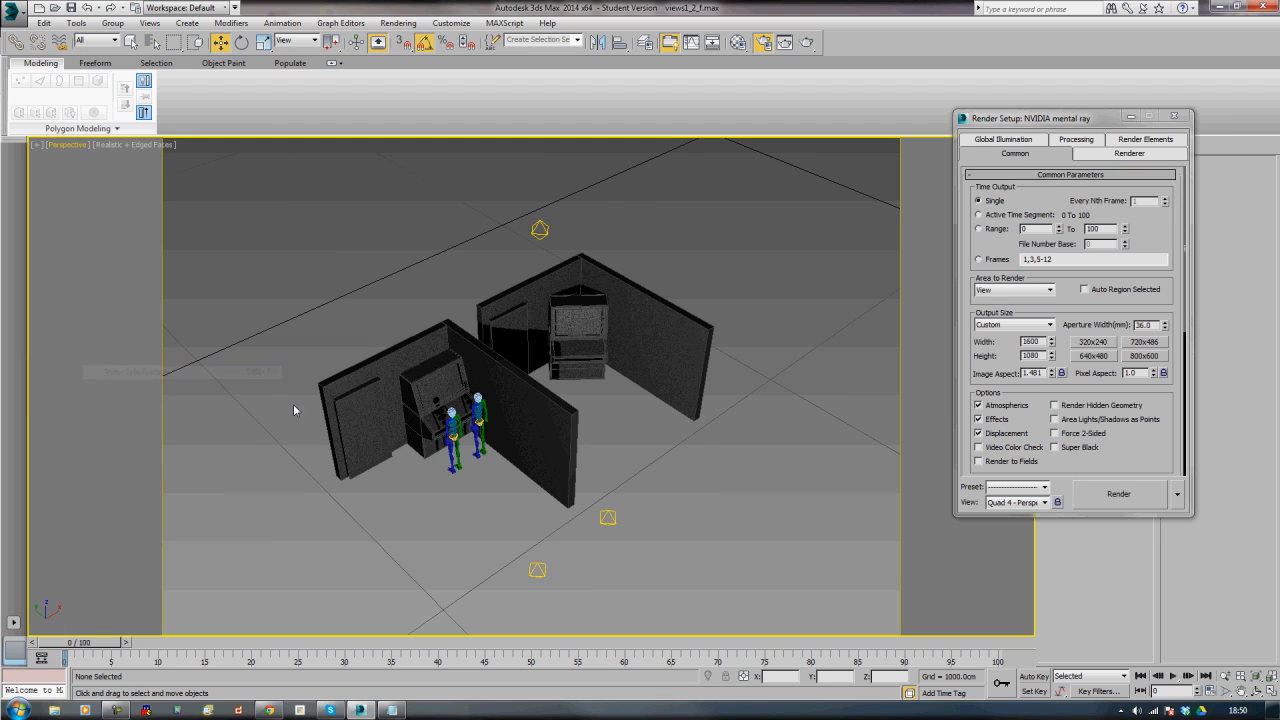
# - Frame both corner scenes, cabinets and figures closely within the safe frame and render the perspective view
pyautogui.click(1224, 676)
pyautogui.moveTo(618, 470); pyautogui.dragTo(618, 417)
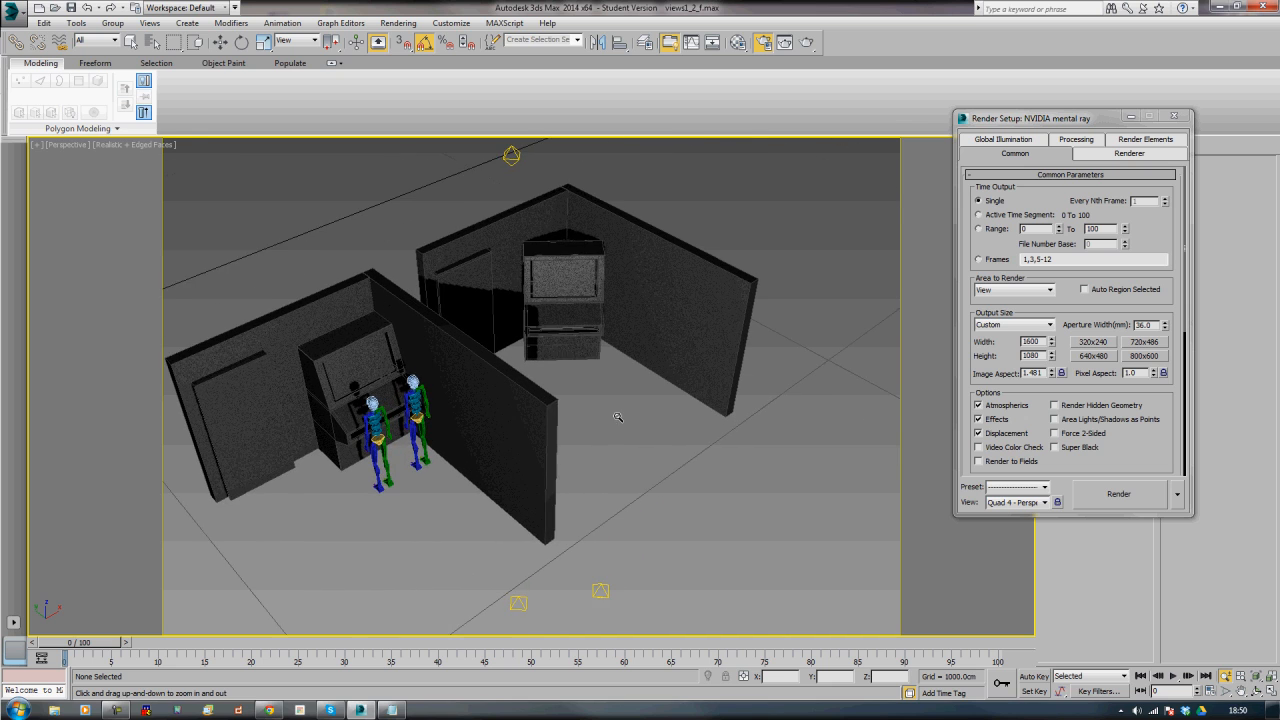
pyautogui.keyDown('alt'); pyautogui.moveTo(574, 391); pyautogui.dragTo(566, 377, button='middle'); pyautogui.keyUp('alt')
pyautogui.moveTo(500, 338); pyautogui.dragTo(566, 381, button='middle')
pyautogui.press('w')
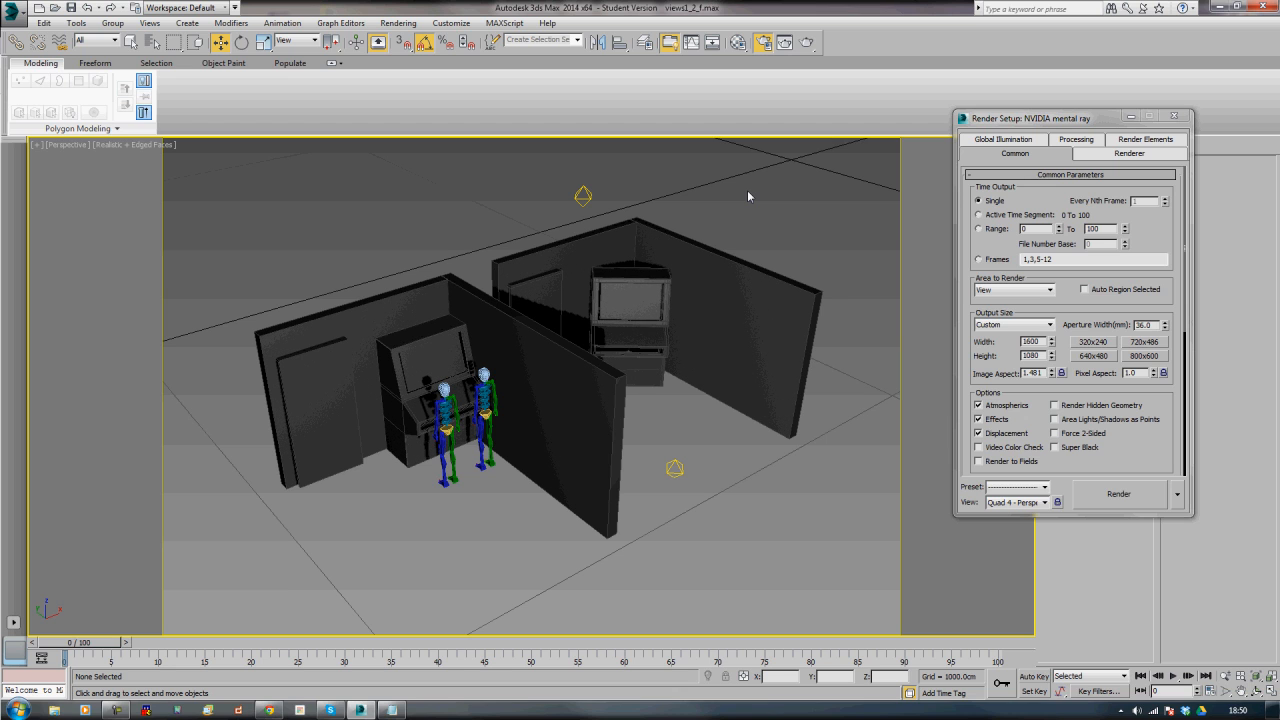
pyautogui.hotkey('shift', 'q')
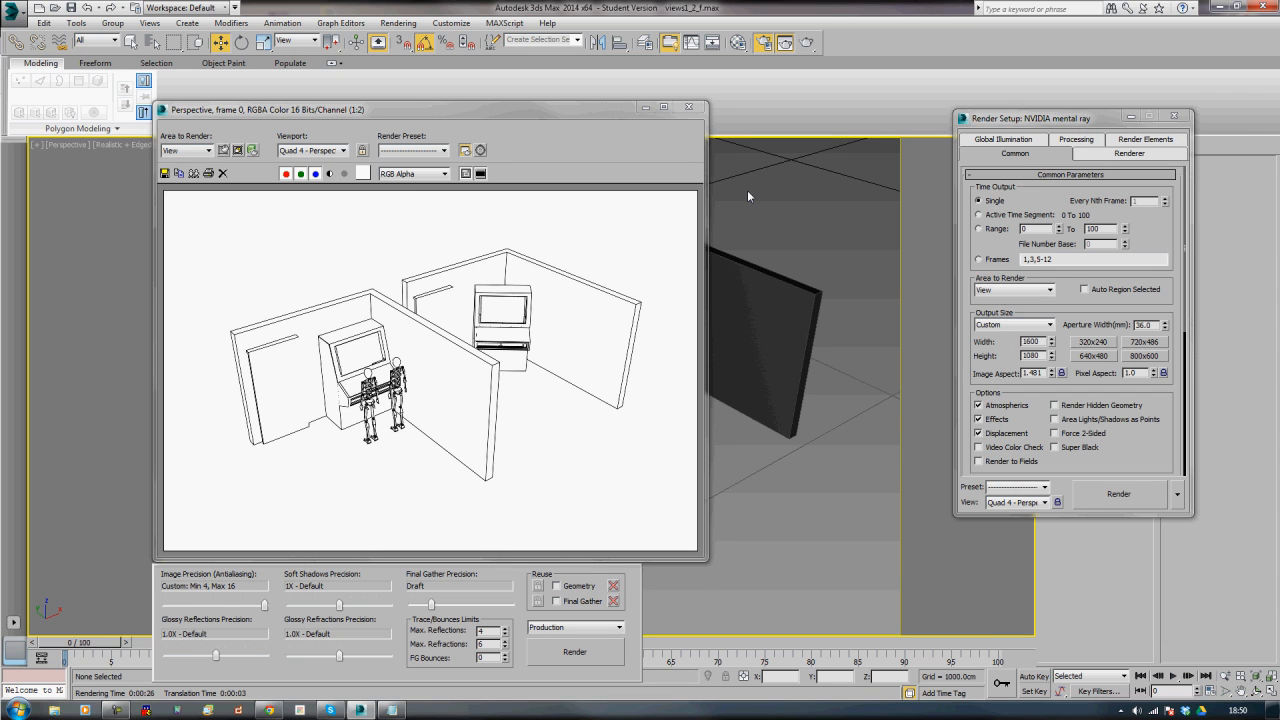
# - Save the rendered image as a JPEG named room_options_01 in the a_cab_large folder and close the rendered frame
pyautogui.click(164, 173)
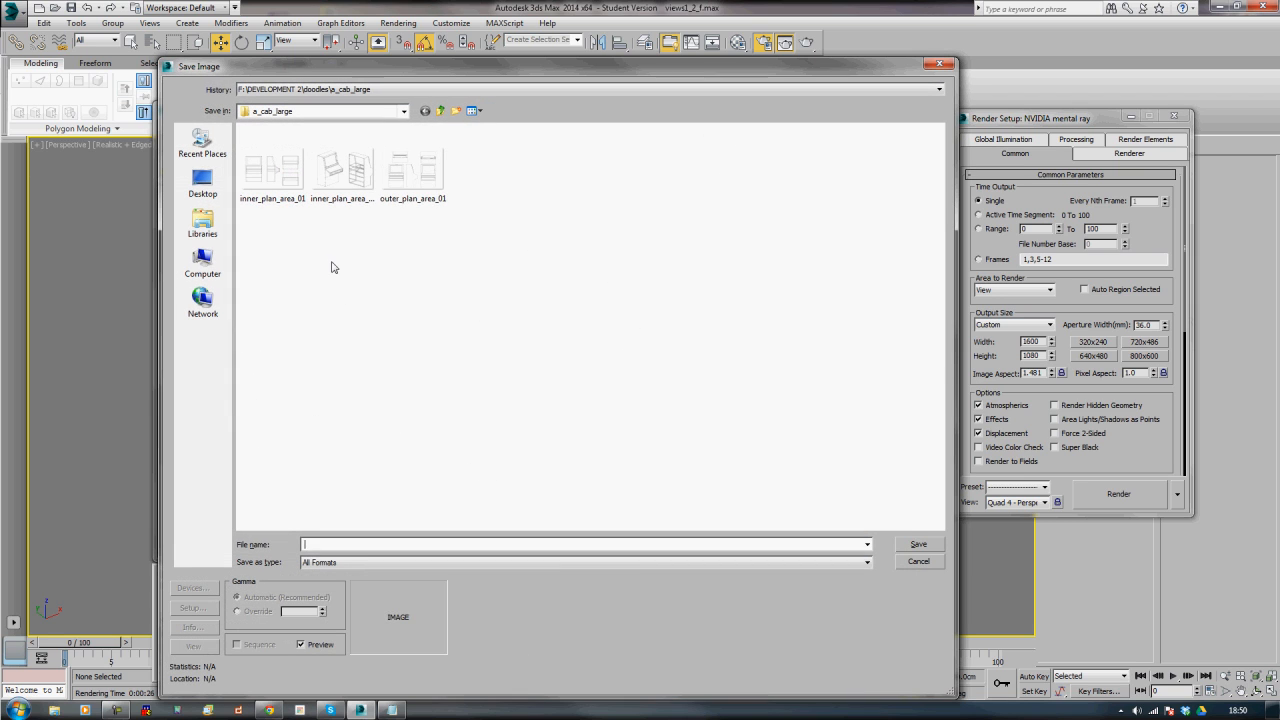
pyautogui.click(413, 165)
pyautogui.doubleClick(404, 544)
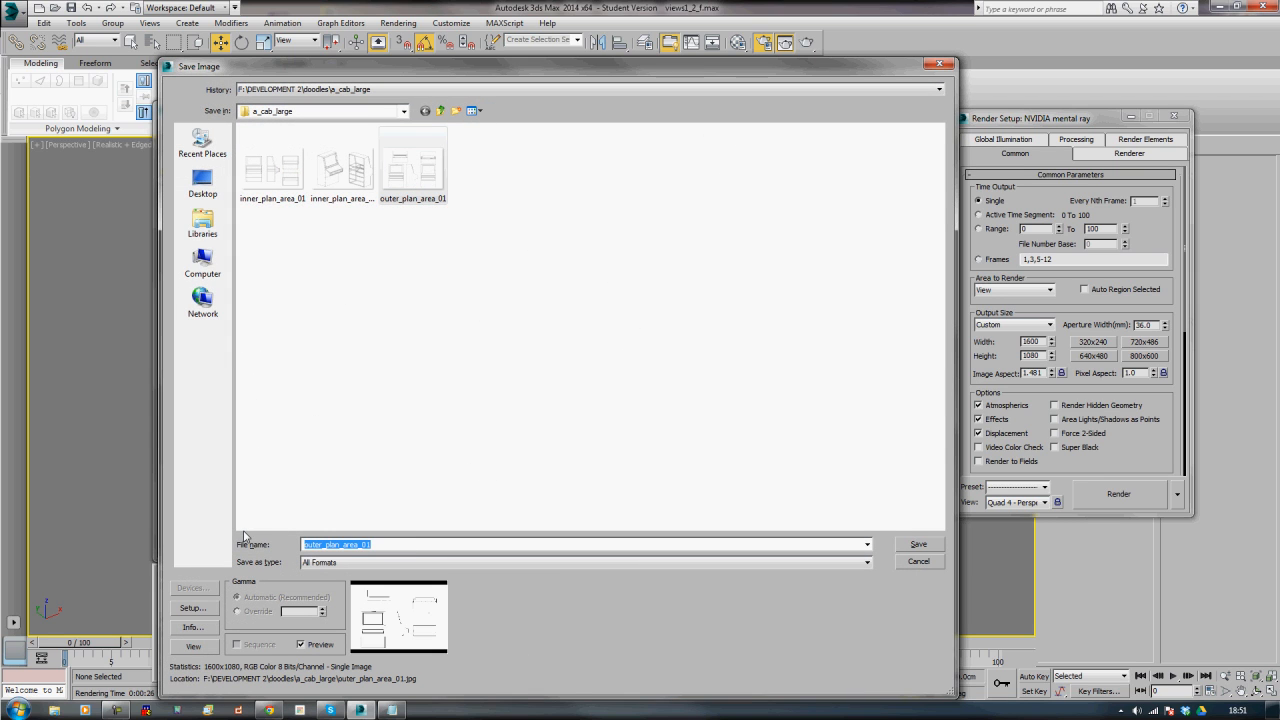
pyautogui.write('room_options_01')
pyautogui.press('Tab')
pyautogui.press('j')
pyautogui.press('Return')
pyautogui.press('Return')
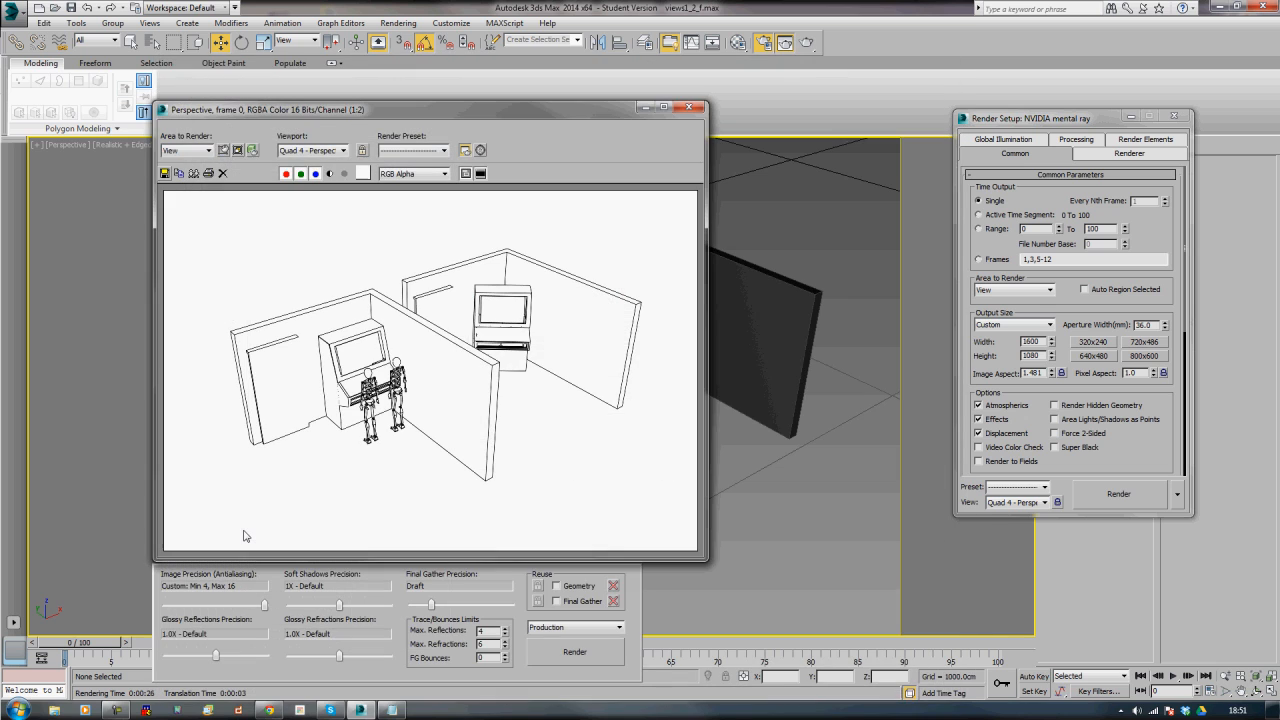
pyautogui.click(688, 106)
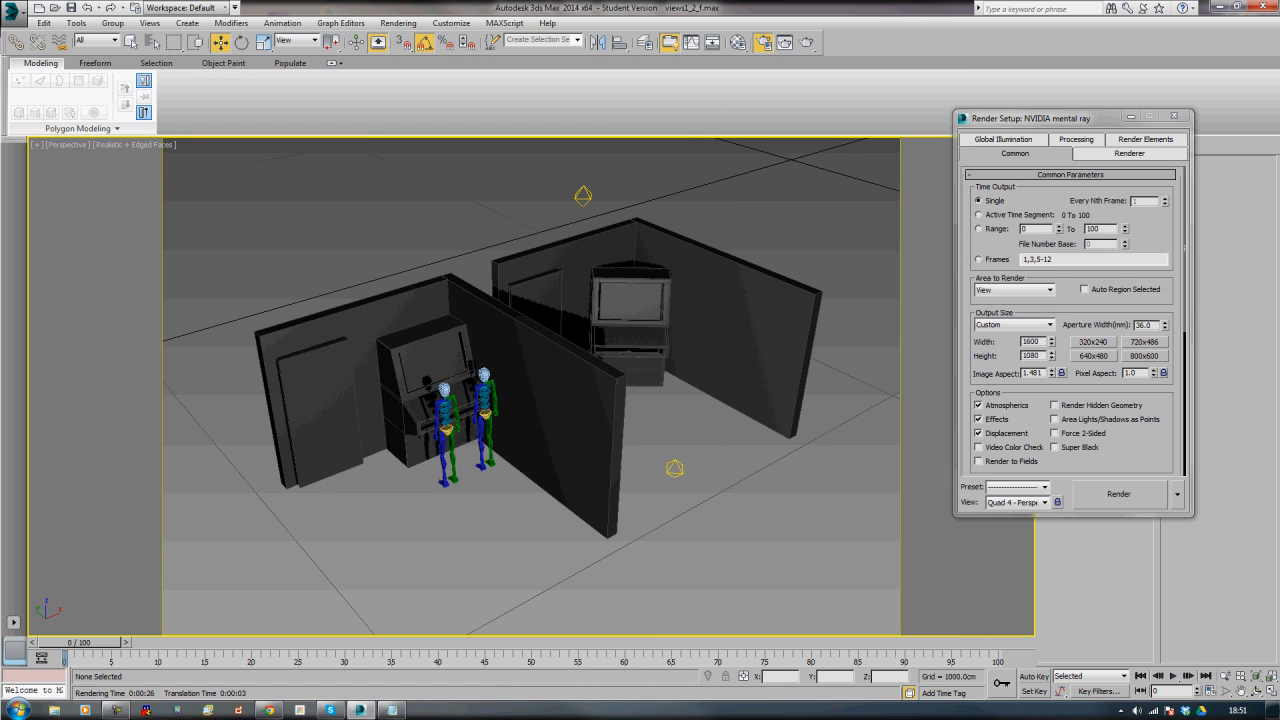